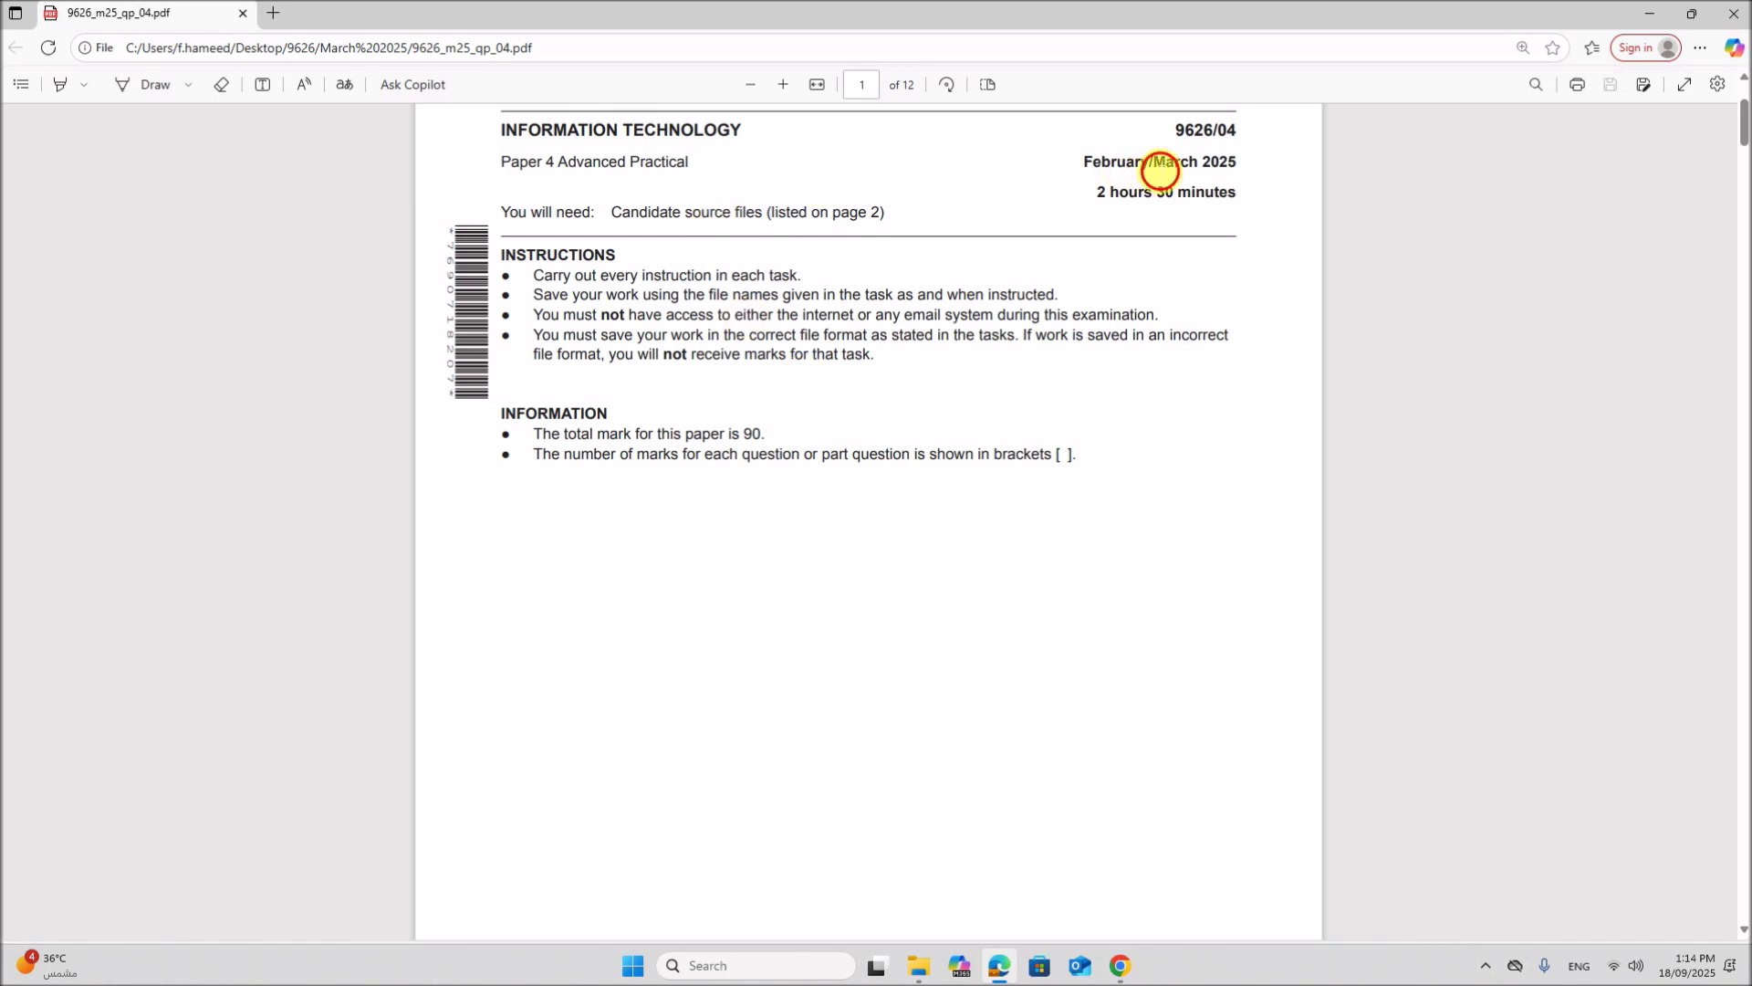
# Step: Read the exam paper's opening instructions and compare its source-file list with the files in the M25 P4 folder
pyautogui.moveTo(1155, 170); pyautogui.dragTo(1239, 166)
pyautogui.scroll(-5, 616, 724)
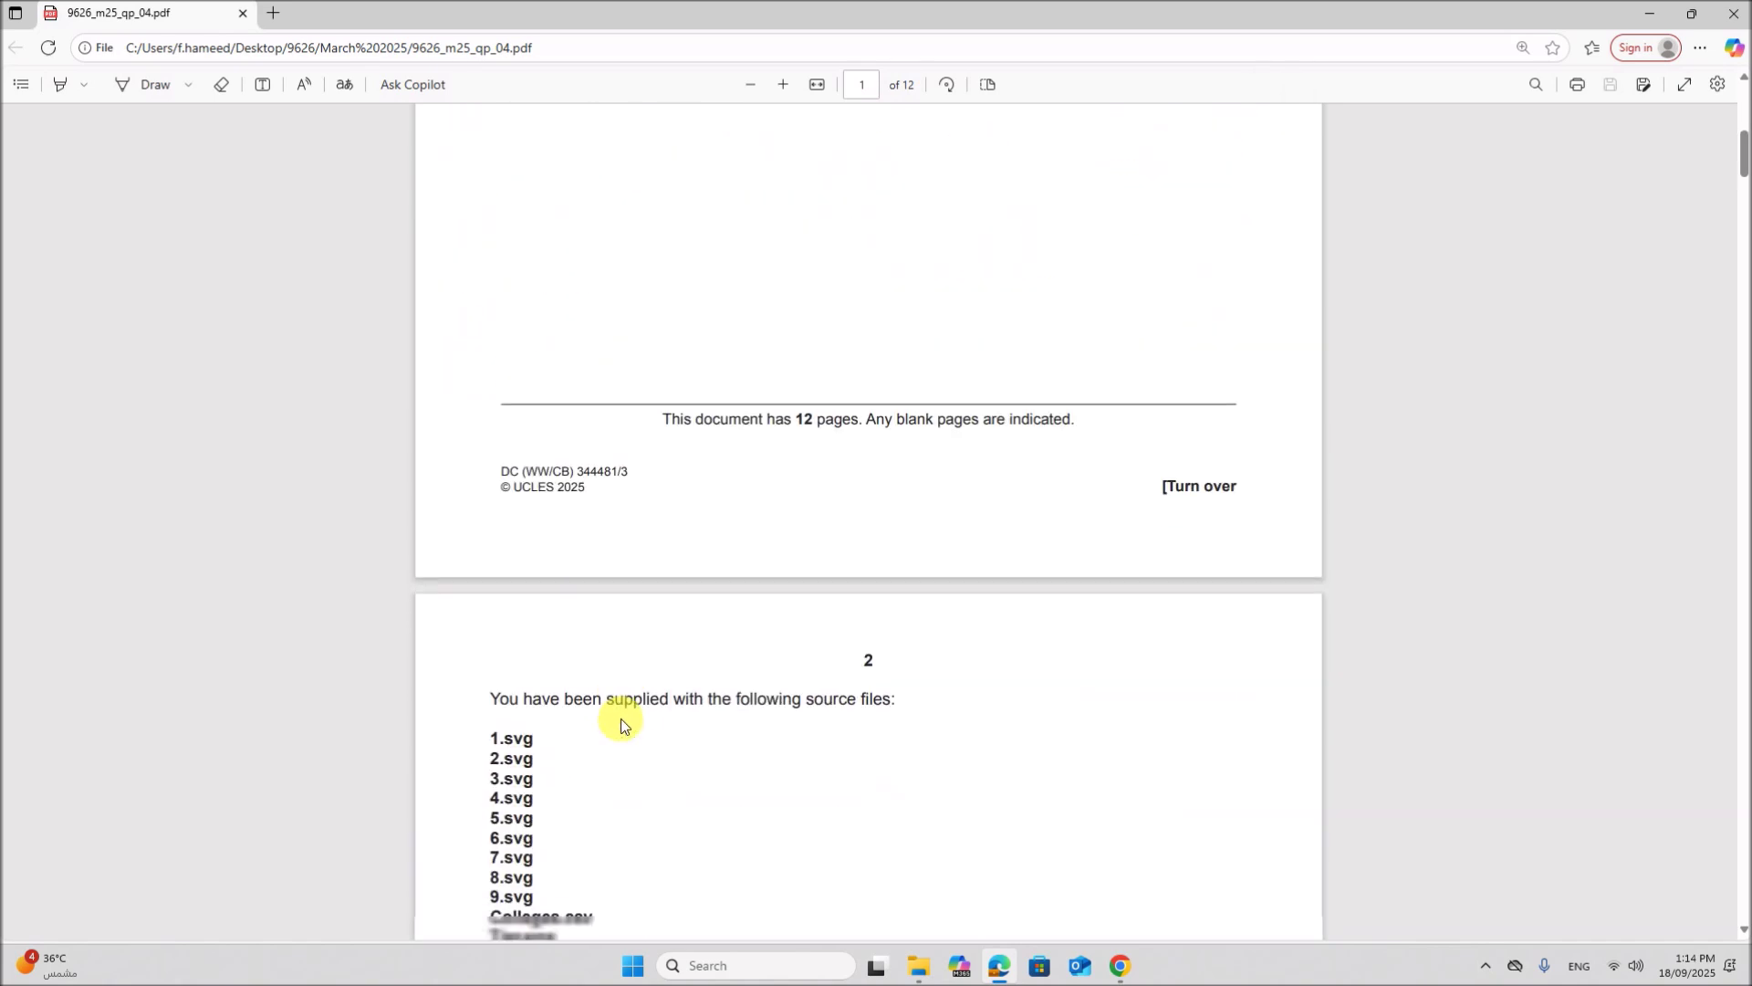
pyautogui.scroll(-3, 621, 725)
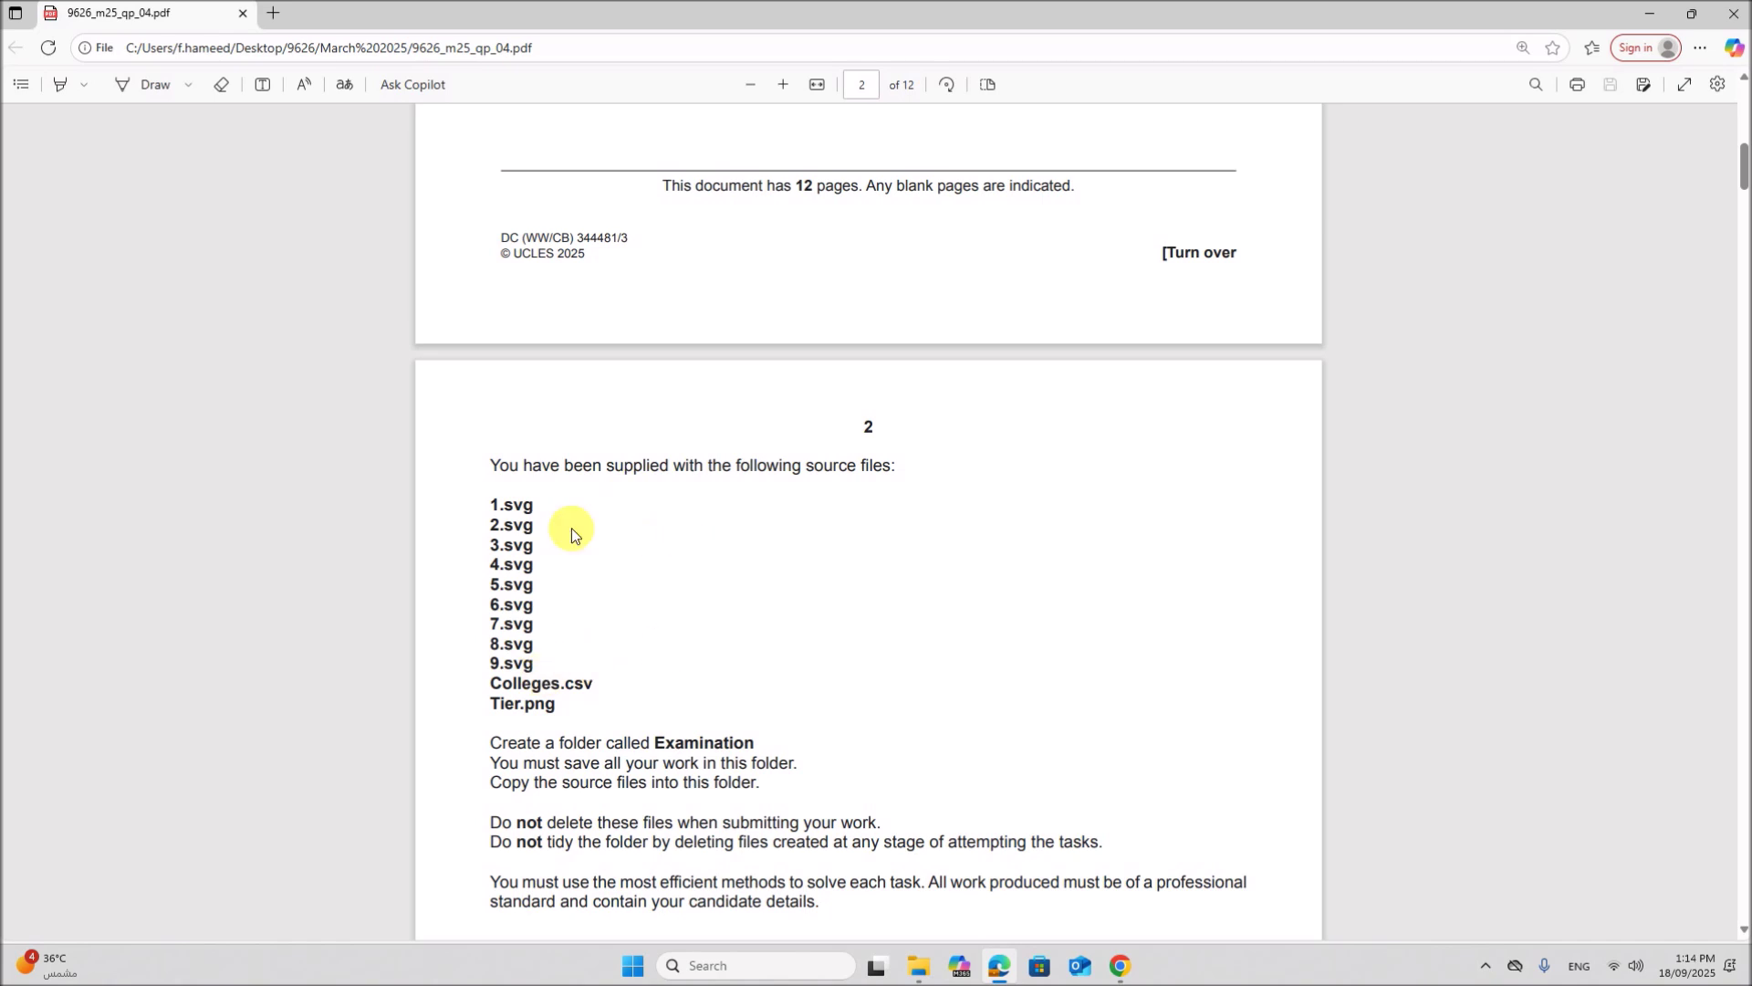
pyautogui.click(915, 964)
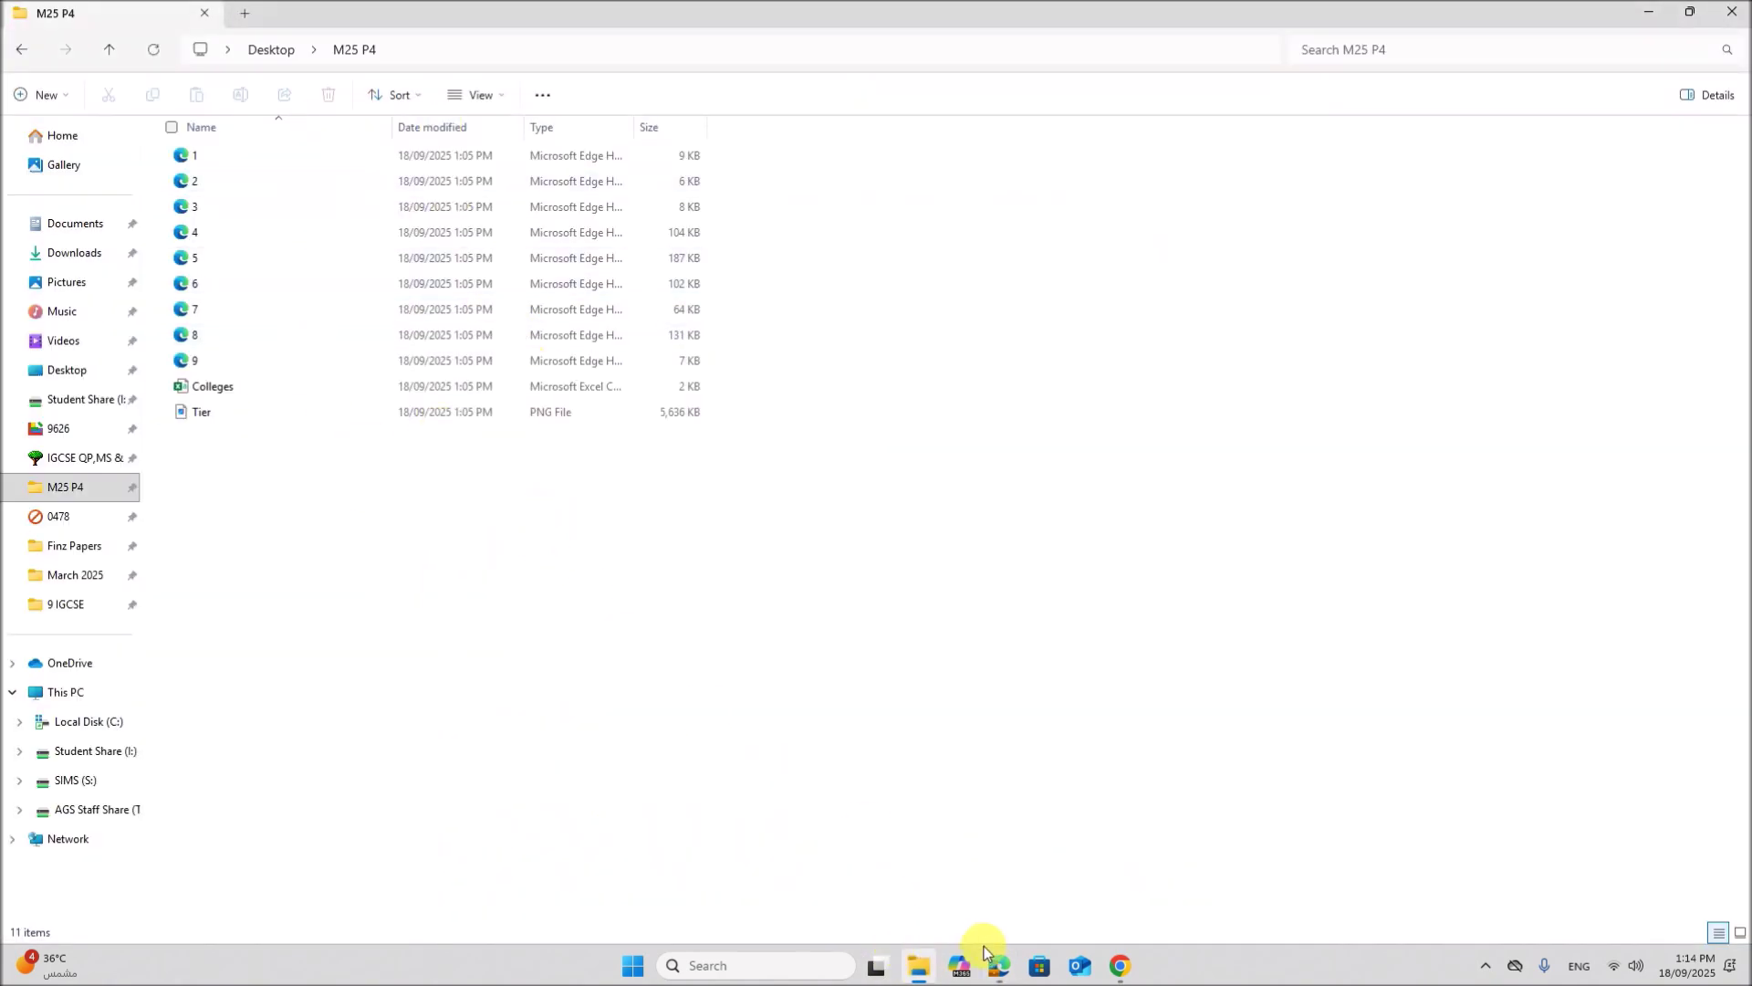
pyautogui.click(998, 964)
pyautogui.scroll(-3, 532, 490)
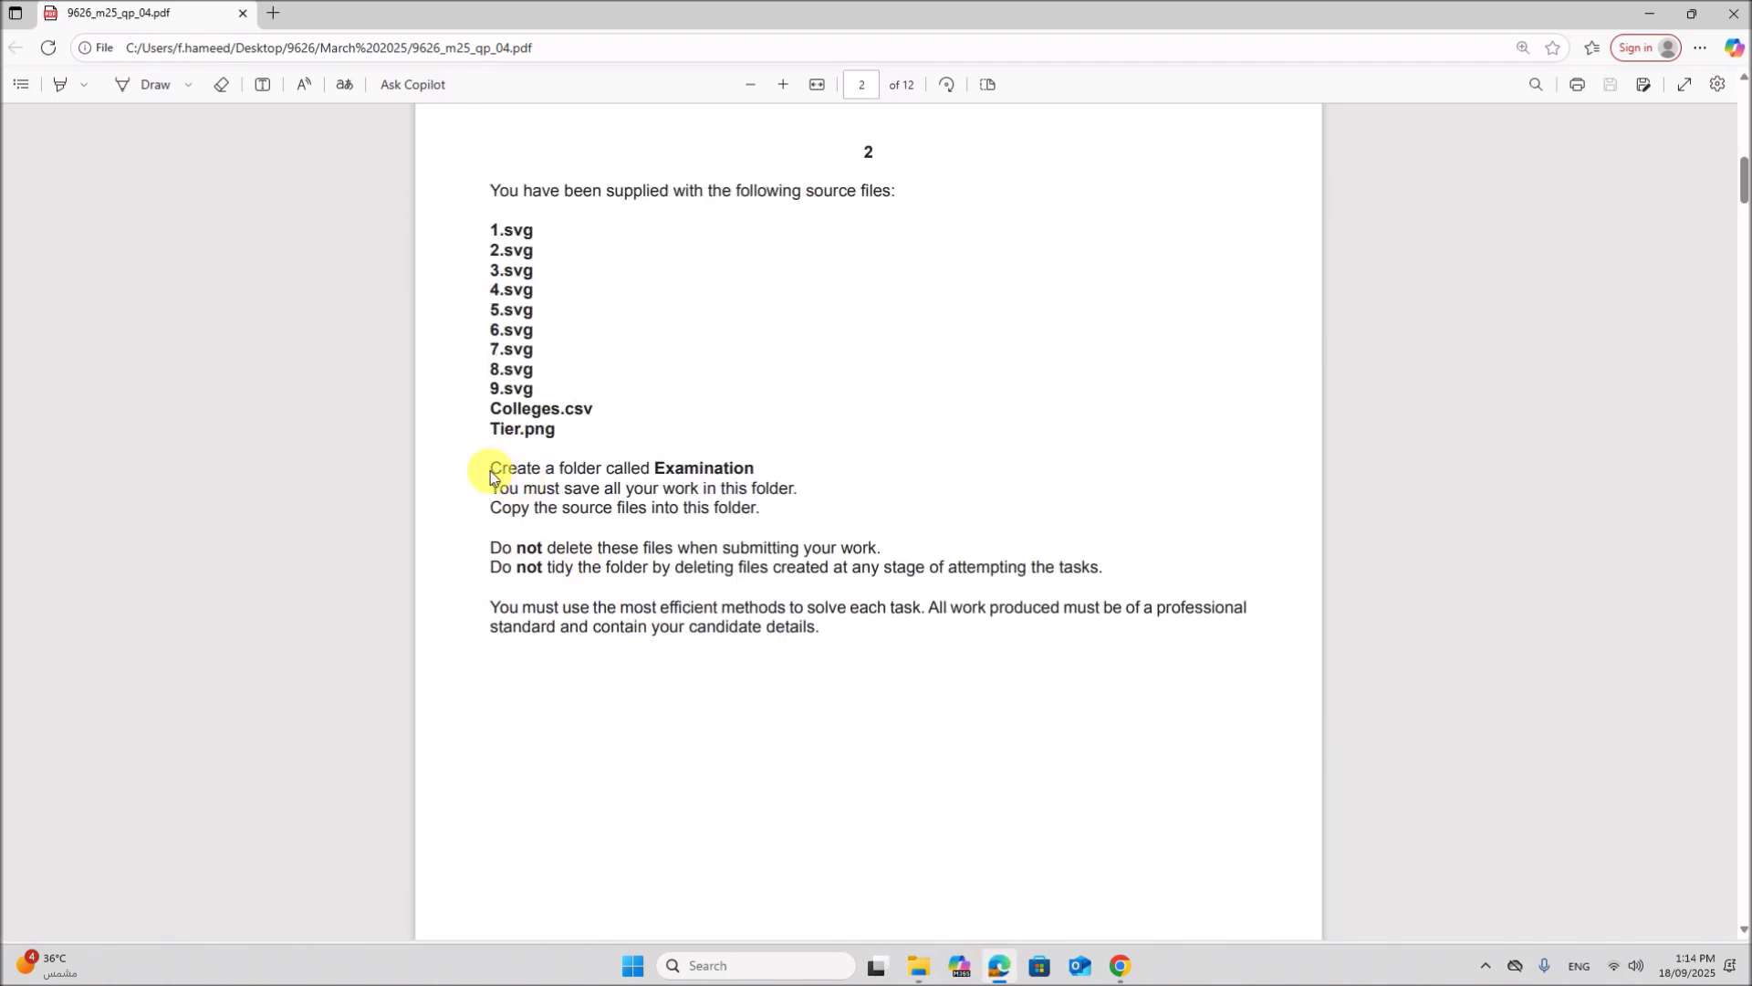
pyautogui.moveTo(468, 496); pyautogui.dragTo(761, 566)
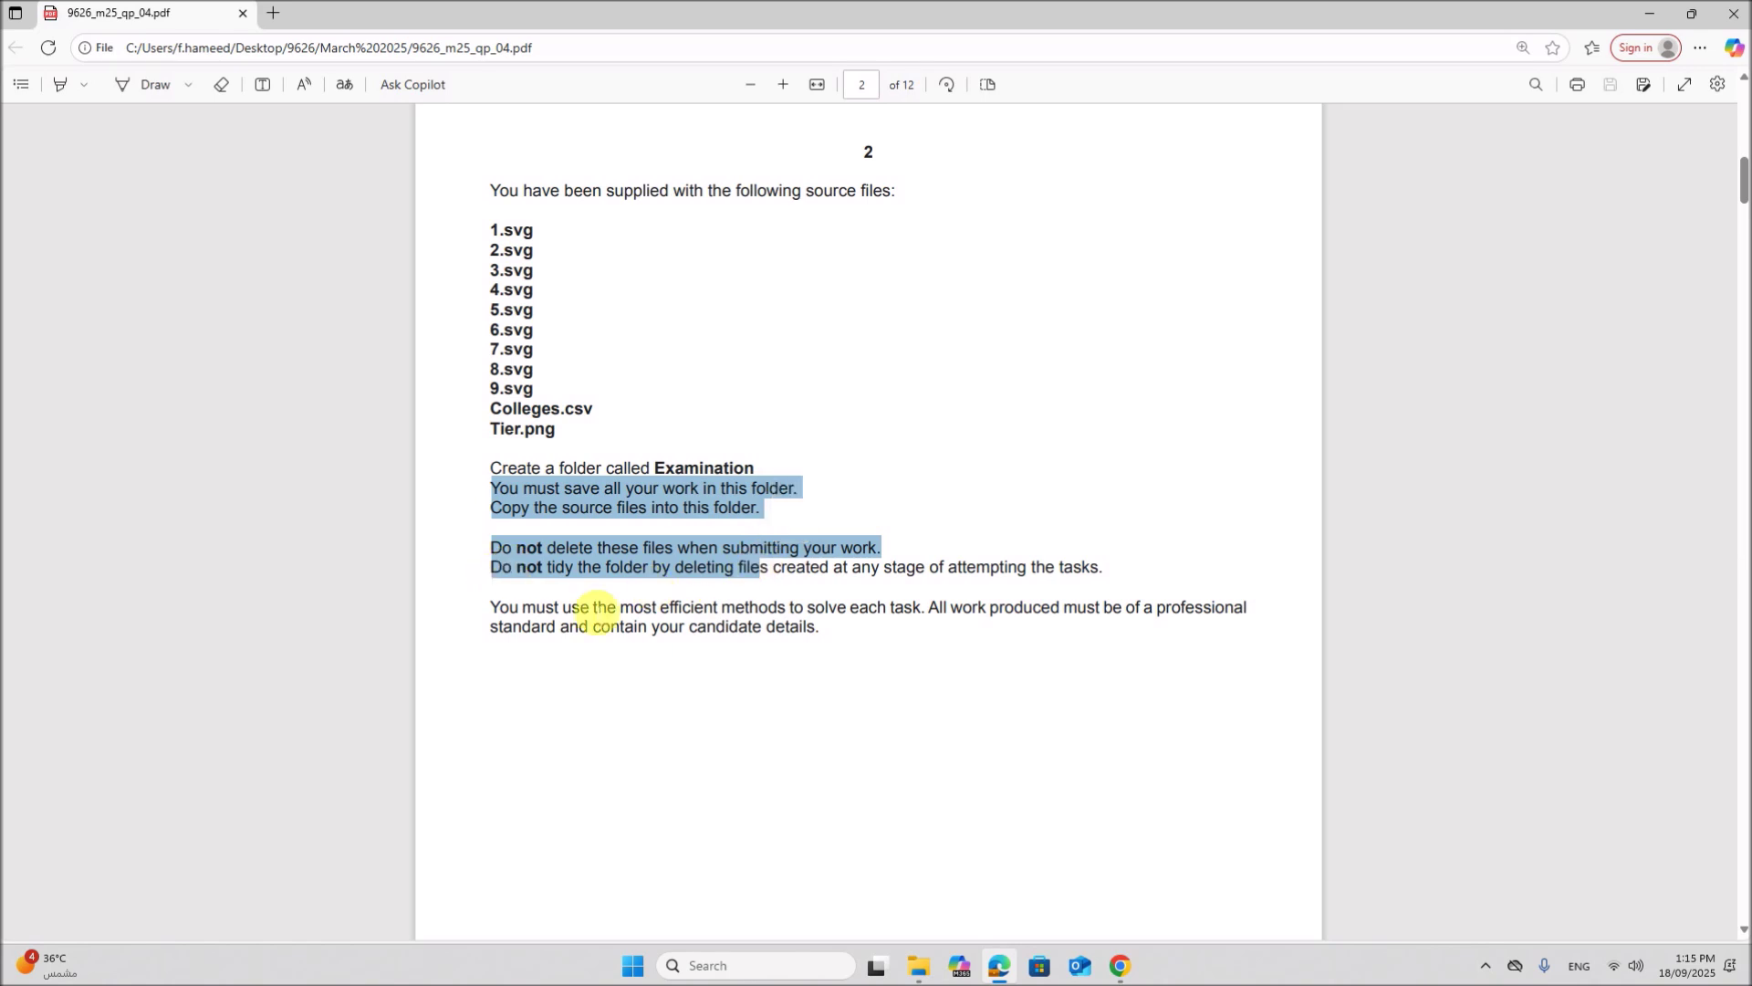
# Step: Switch to File Explorer and create a new folder named Examination inside M25 P4
pyautogui.click(918, 966)
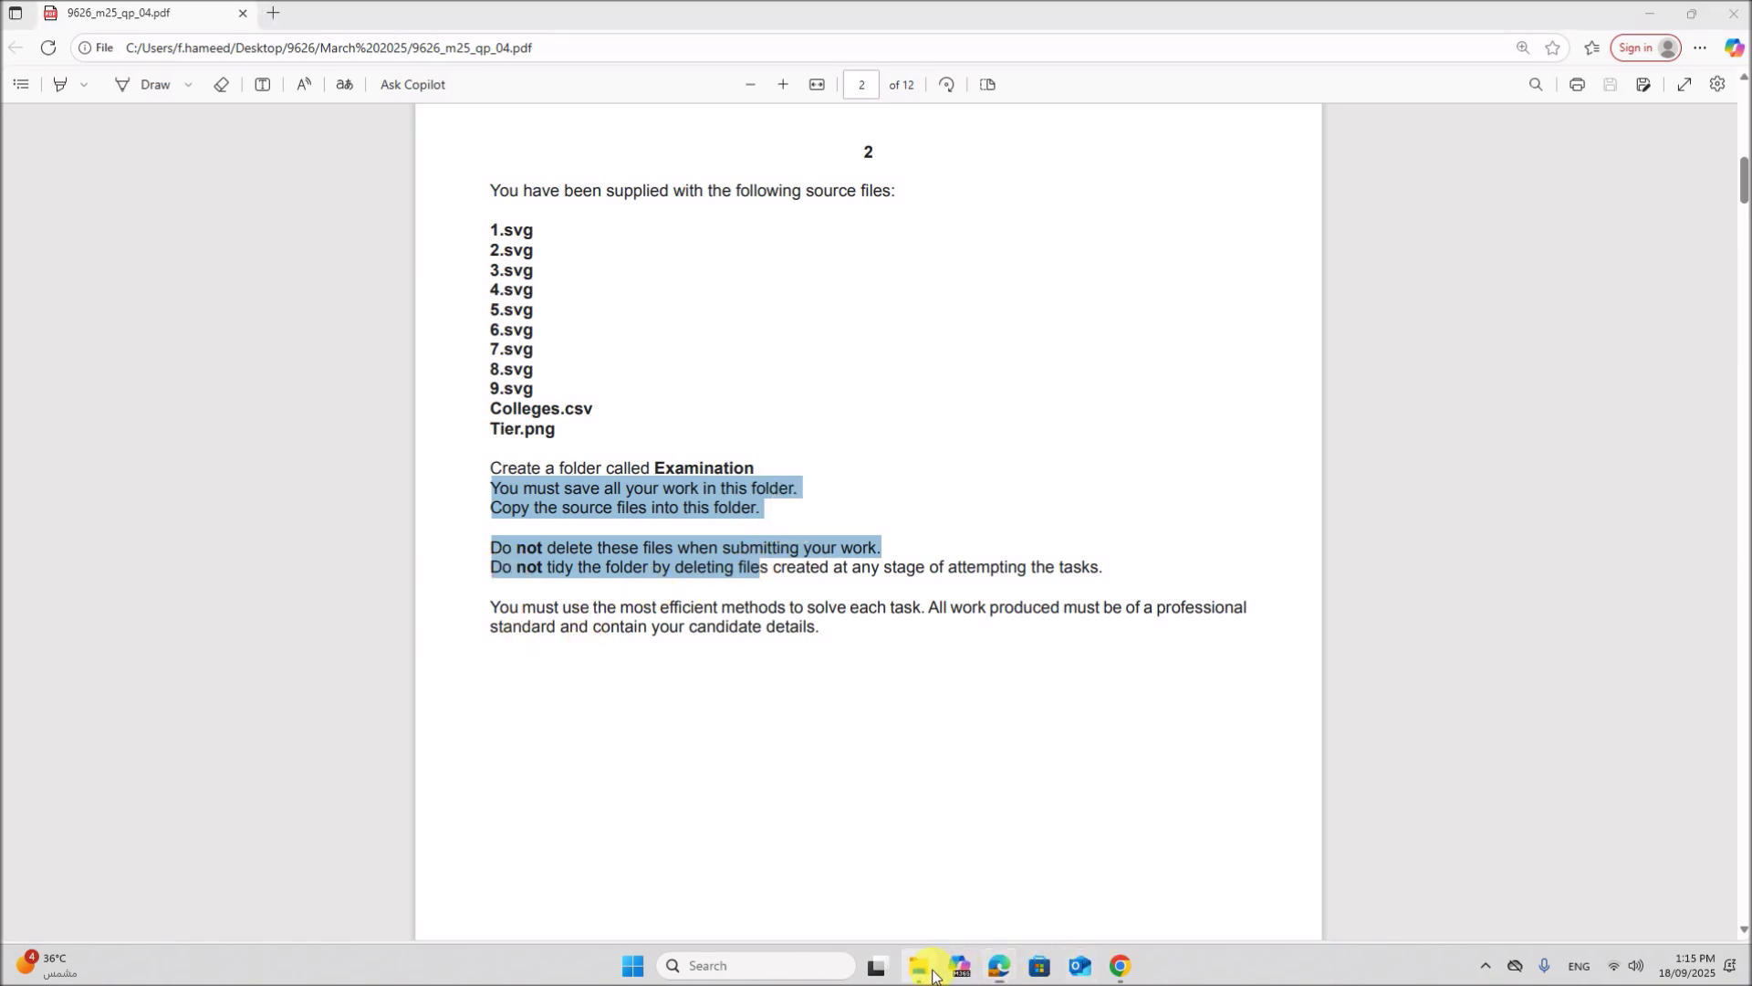
pyautogui.click(56, 106)
pyautogui.click(64, 142)
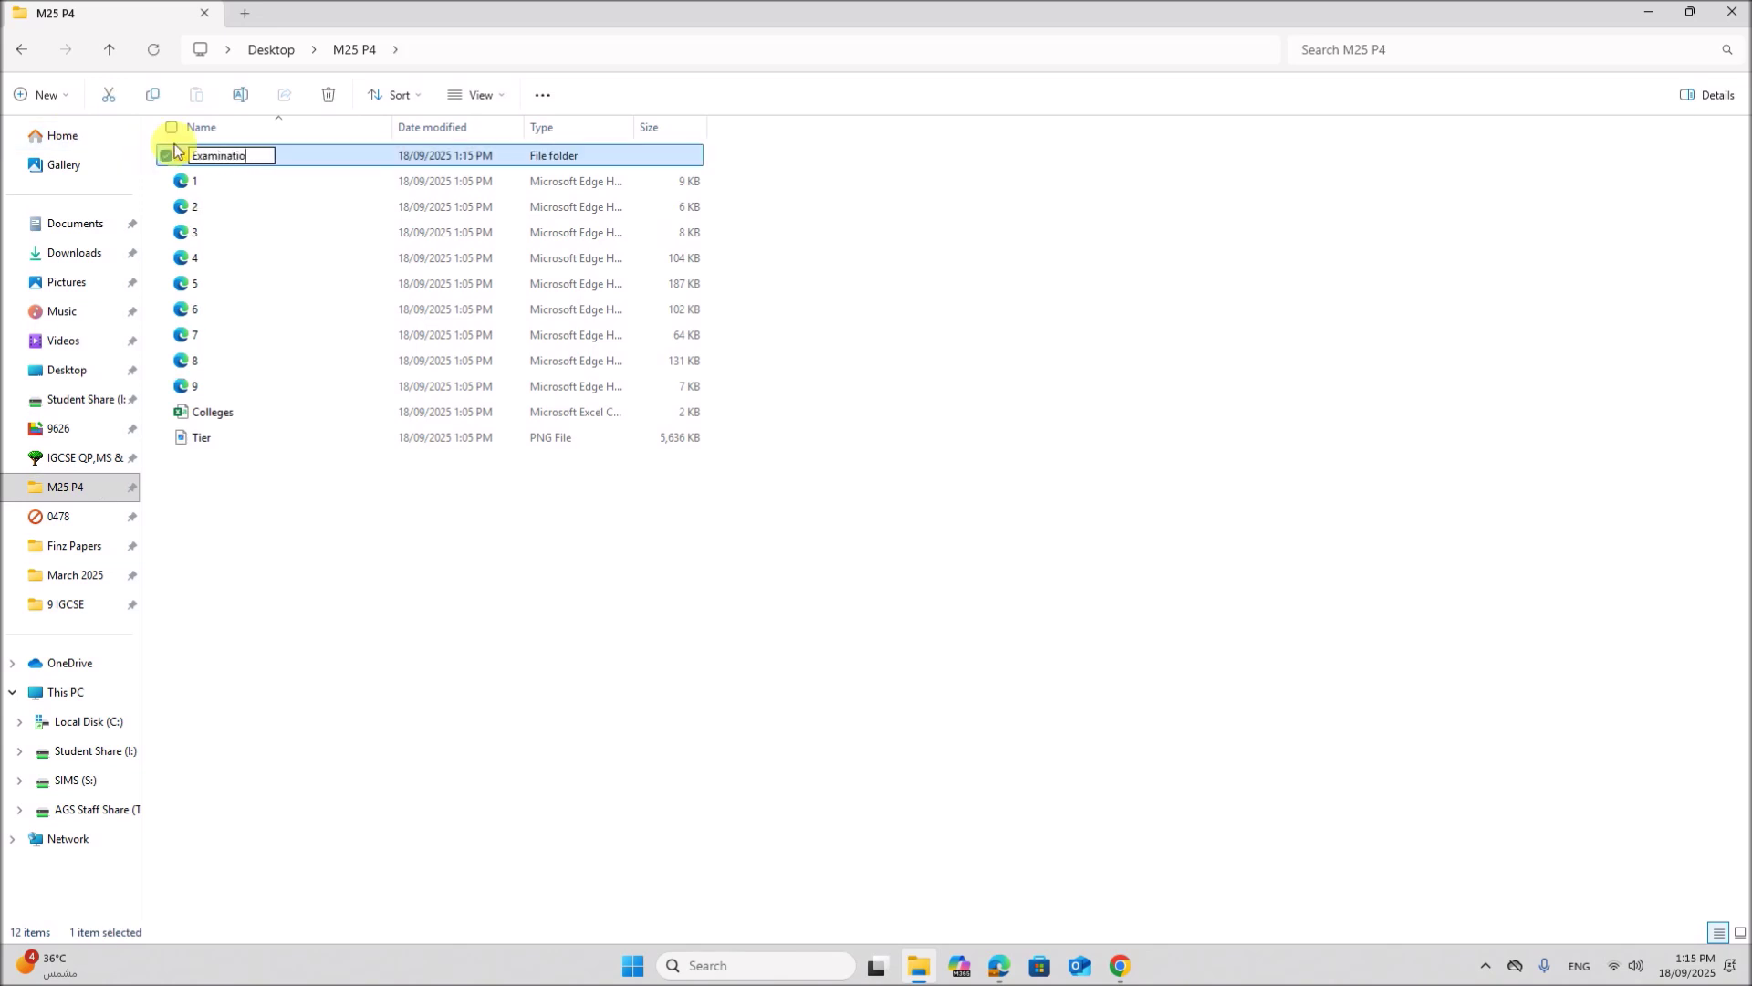
pyautogui.click(206, 593)
# Step: Move all the source files, 1 to 9, Colleges and Tier, into the Examination folder and open it
pyautogui.moveTo(228, 519); pyautogui.dragTo(499, 183)
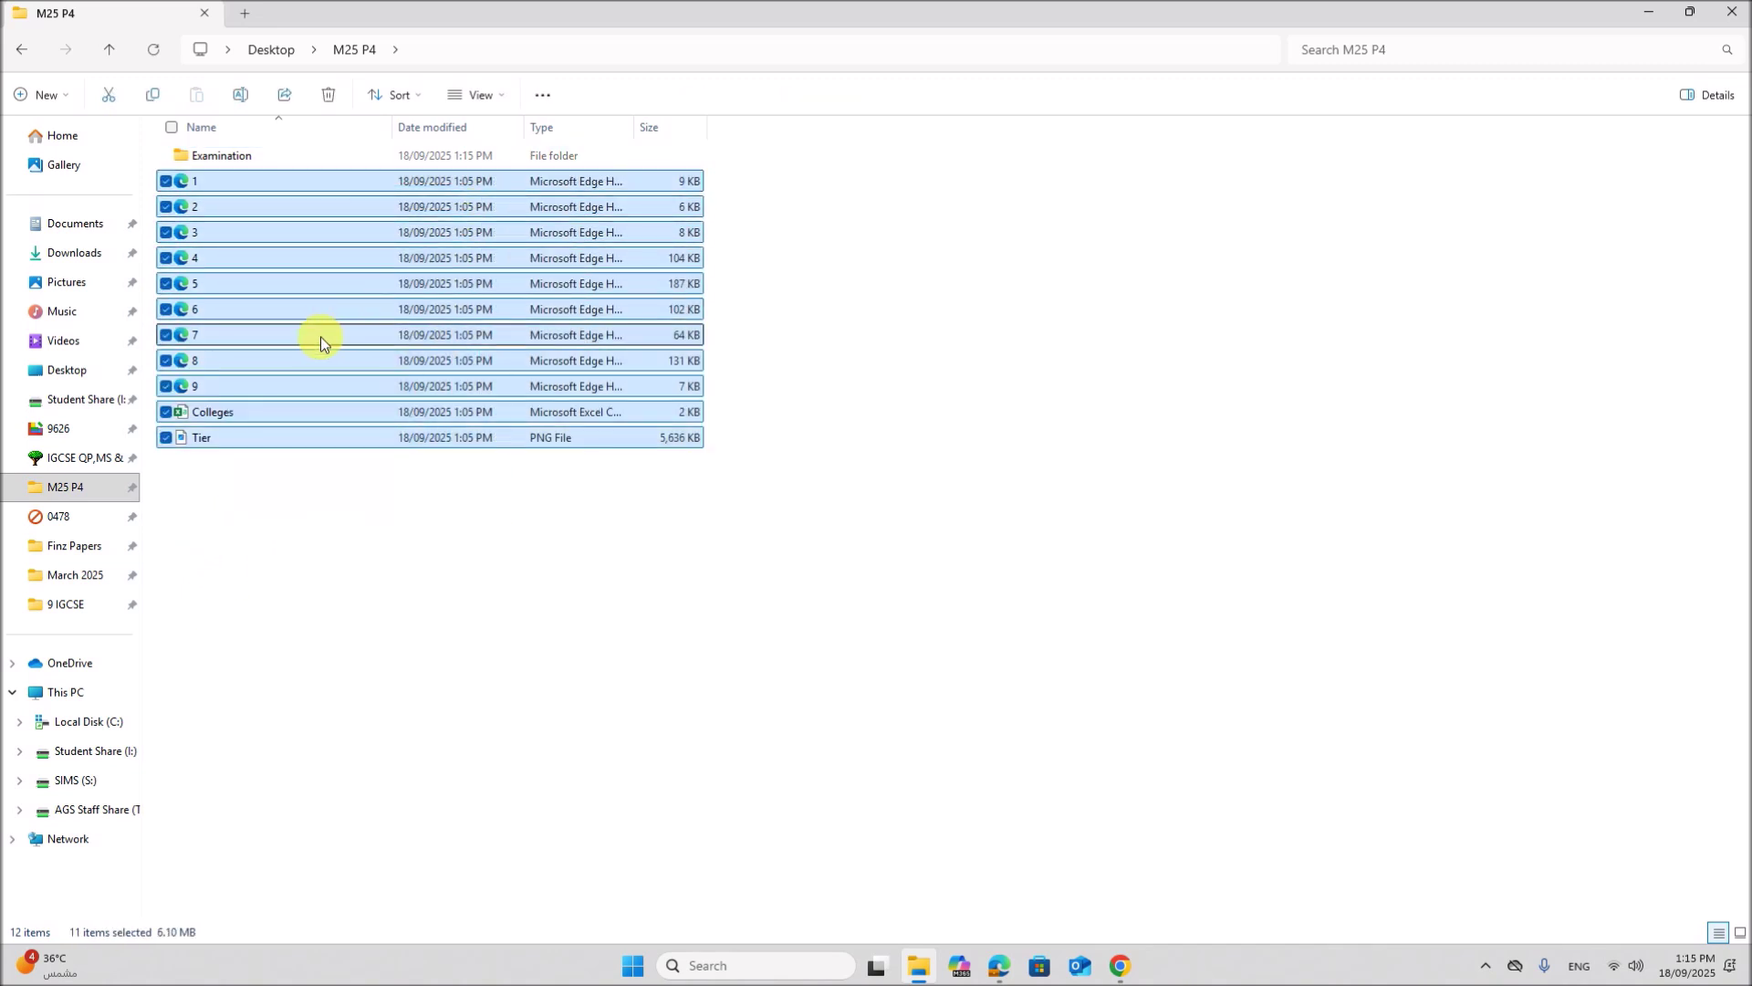
pyautogui.moveTo(323, 334); pyautogui.dragTo(394, 166)
pyautogui.doubleClick(248, 157)
# Step: Find Task 1 in the exam PDF and open Colleges.csv from the Examination folder in Excel
pyautogui.click(999, 965)
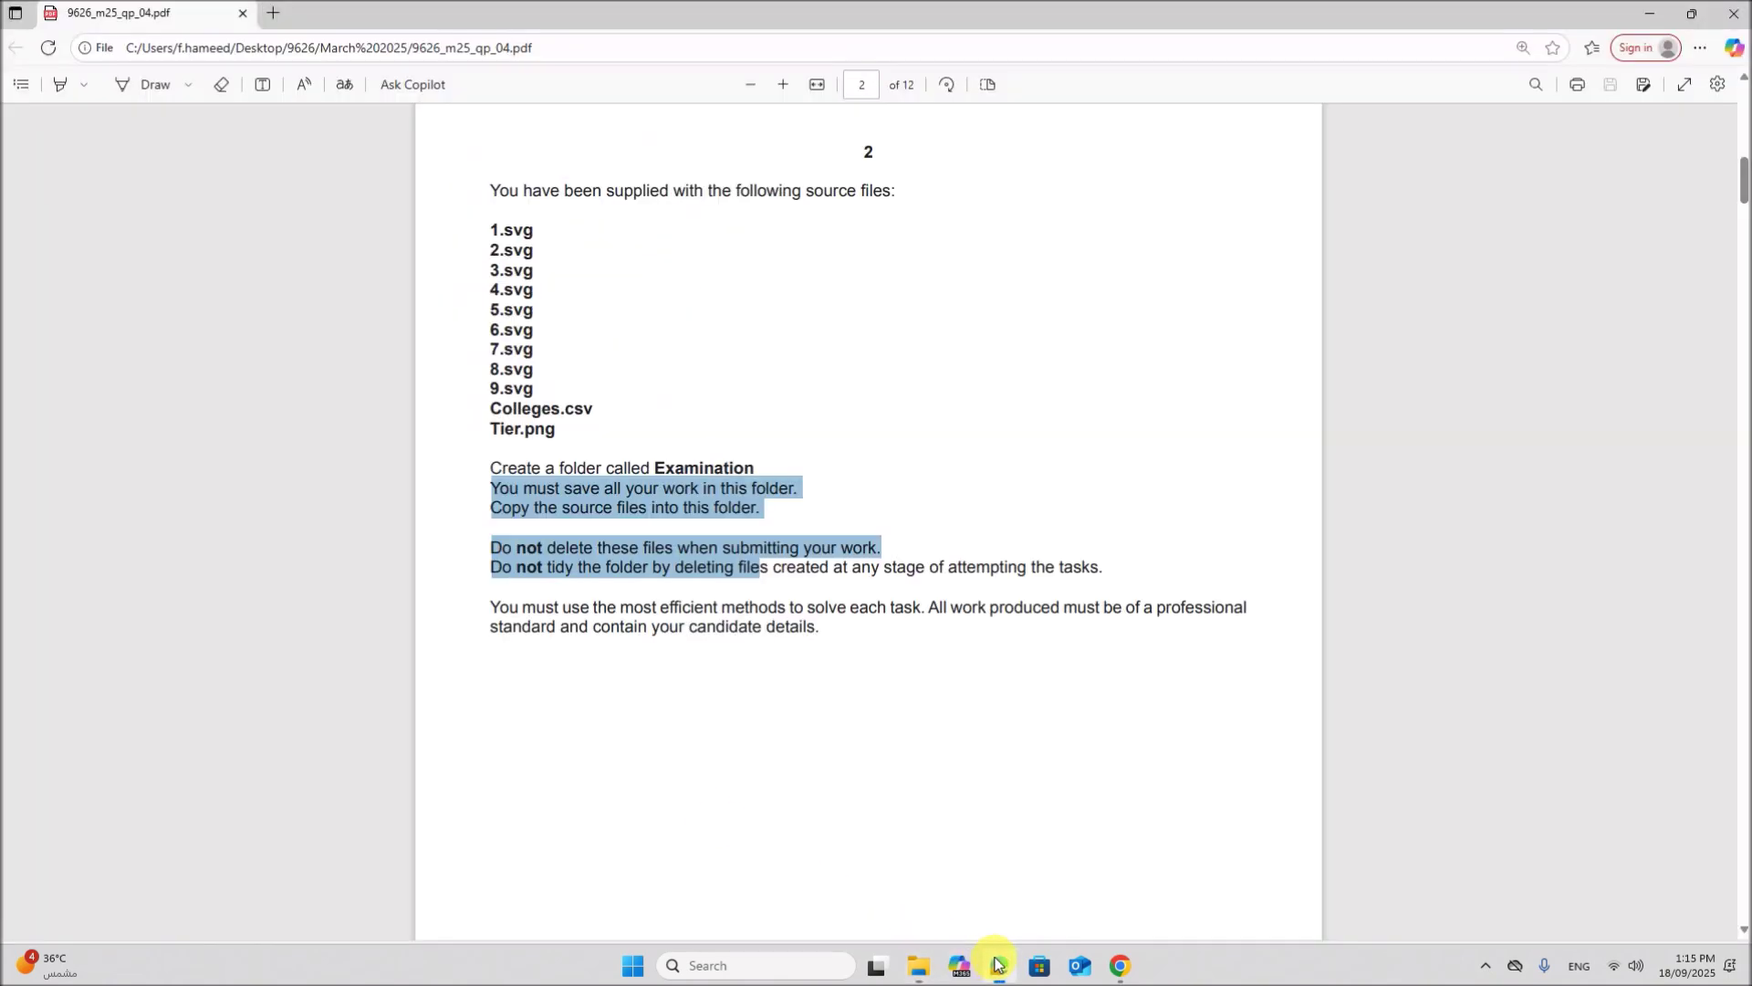
pyautogui.scroll(-5, 916, 798)
pyautogui.scroll(-6, 915, 799)
pyautogui.scroll(2, 586, 664)
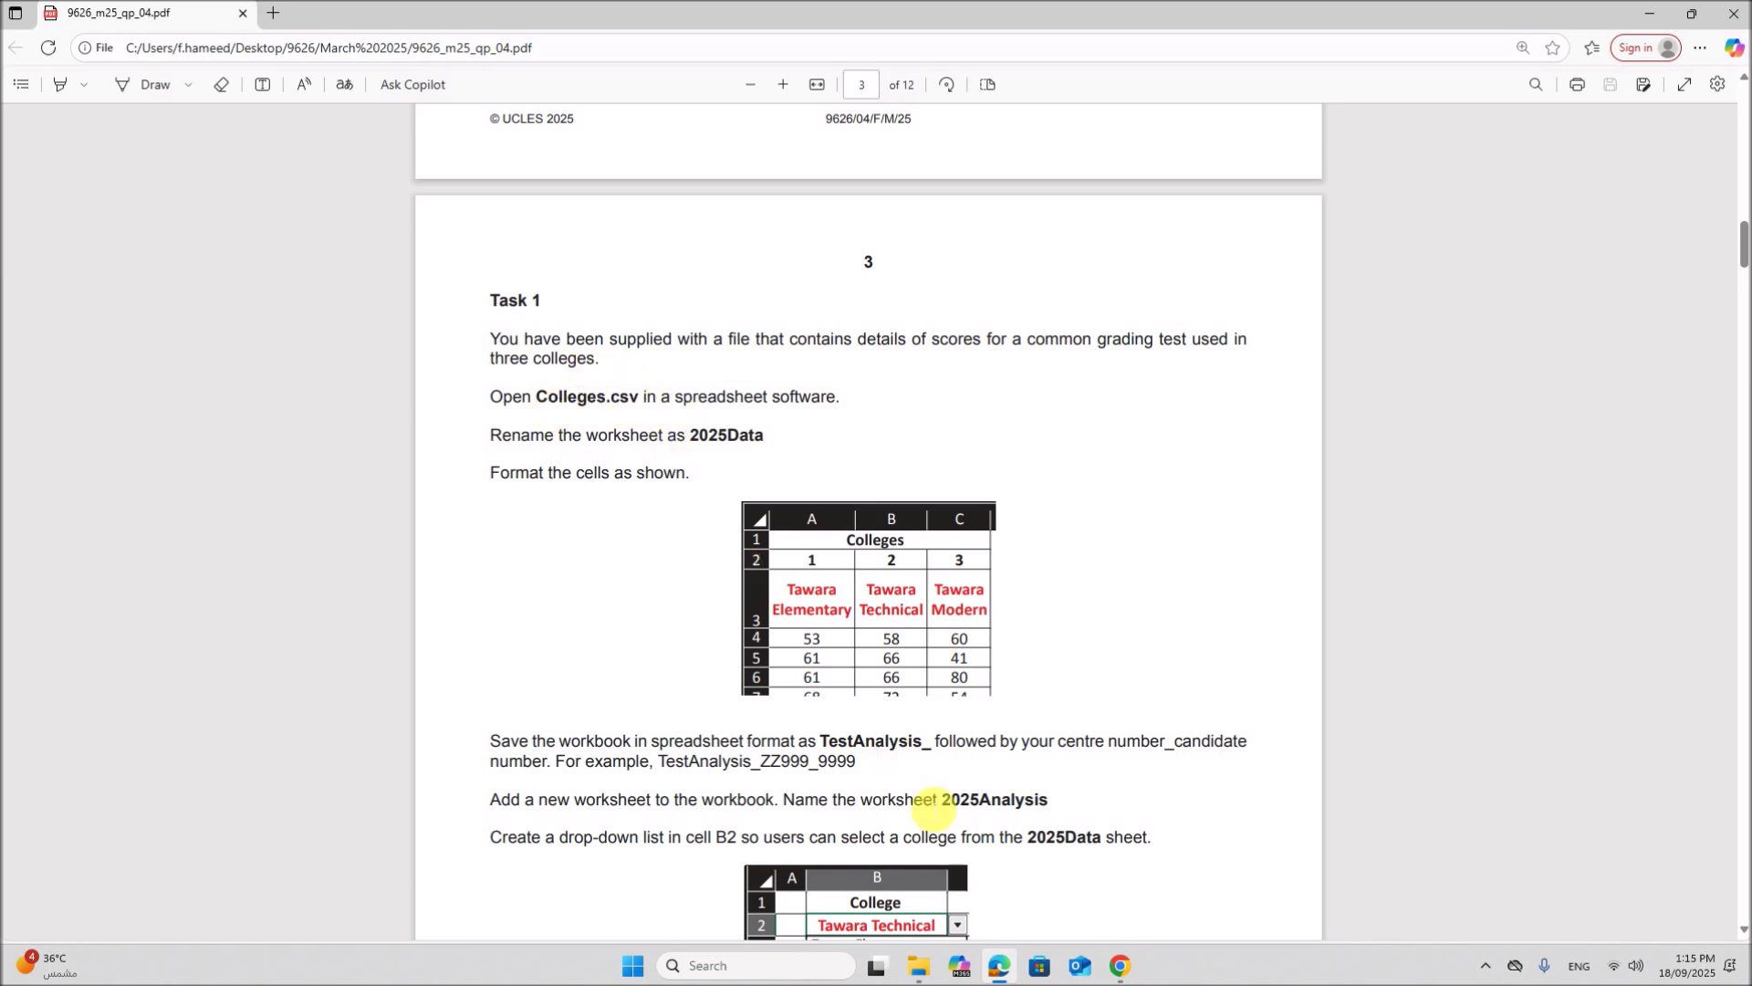
pyautogui.click(908, 964)
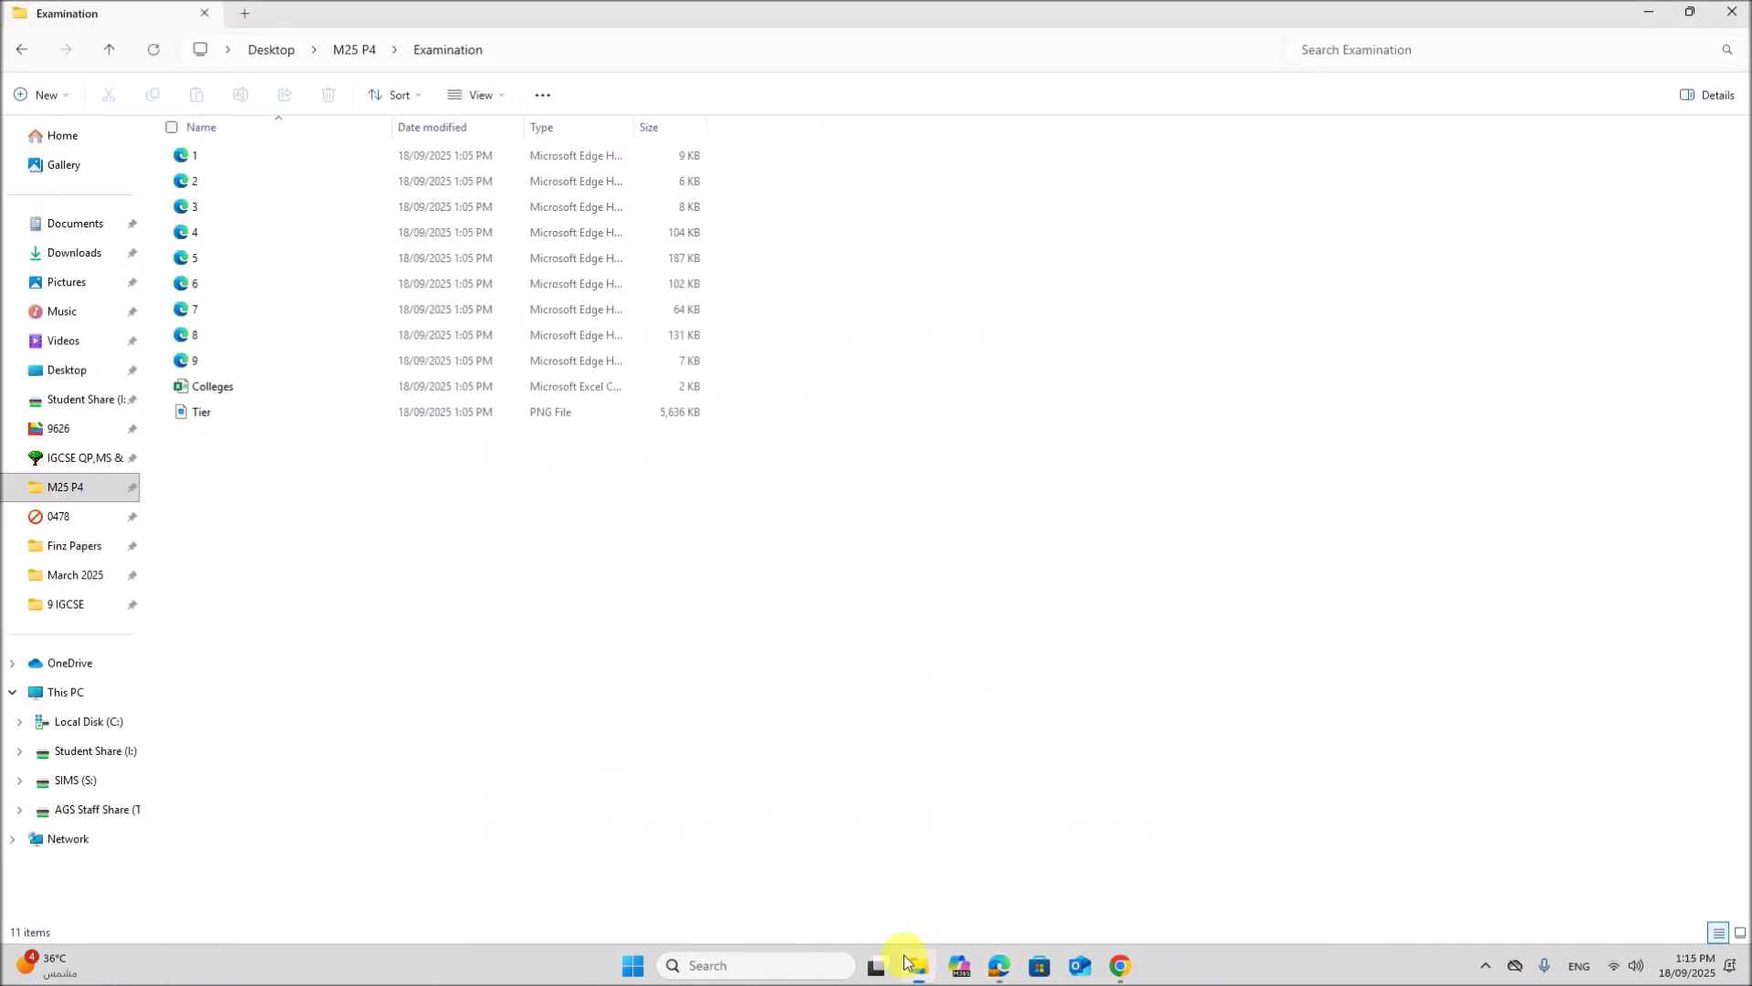
pyautogui.doubleClick(224, 386)
pyautogui.moveTo(999, 965)
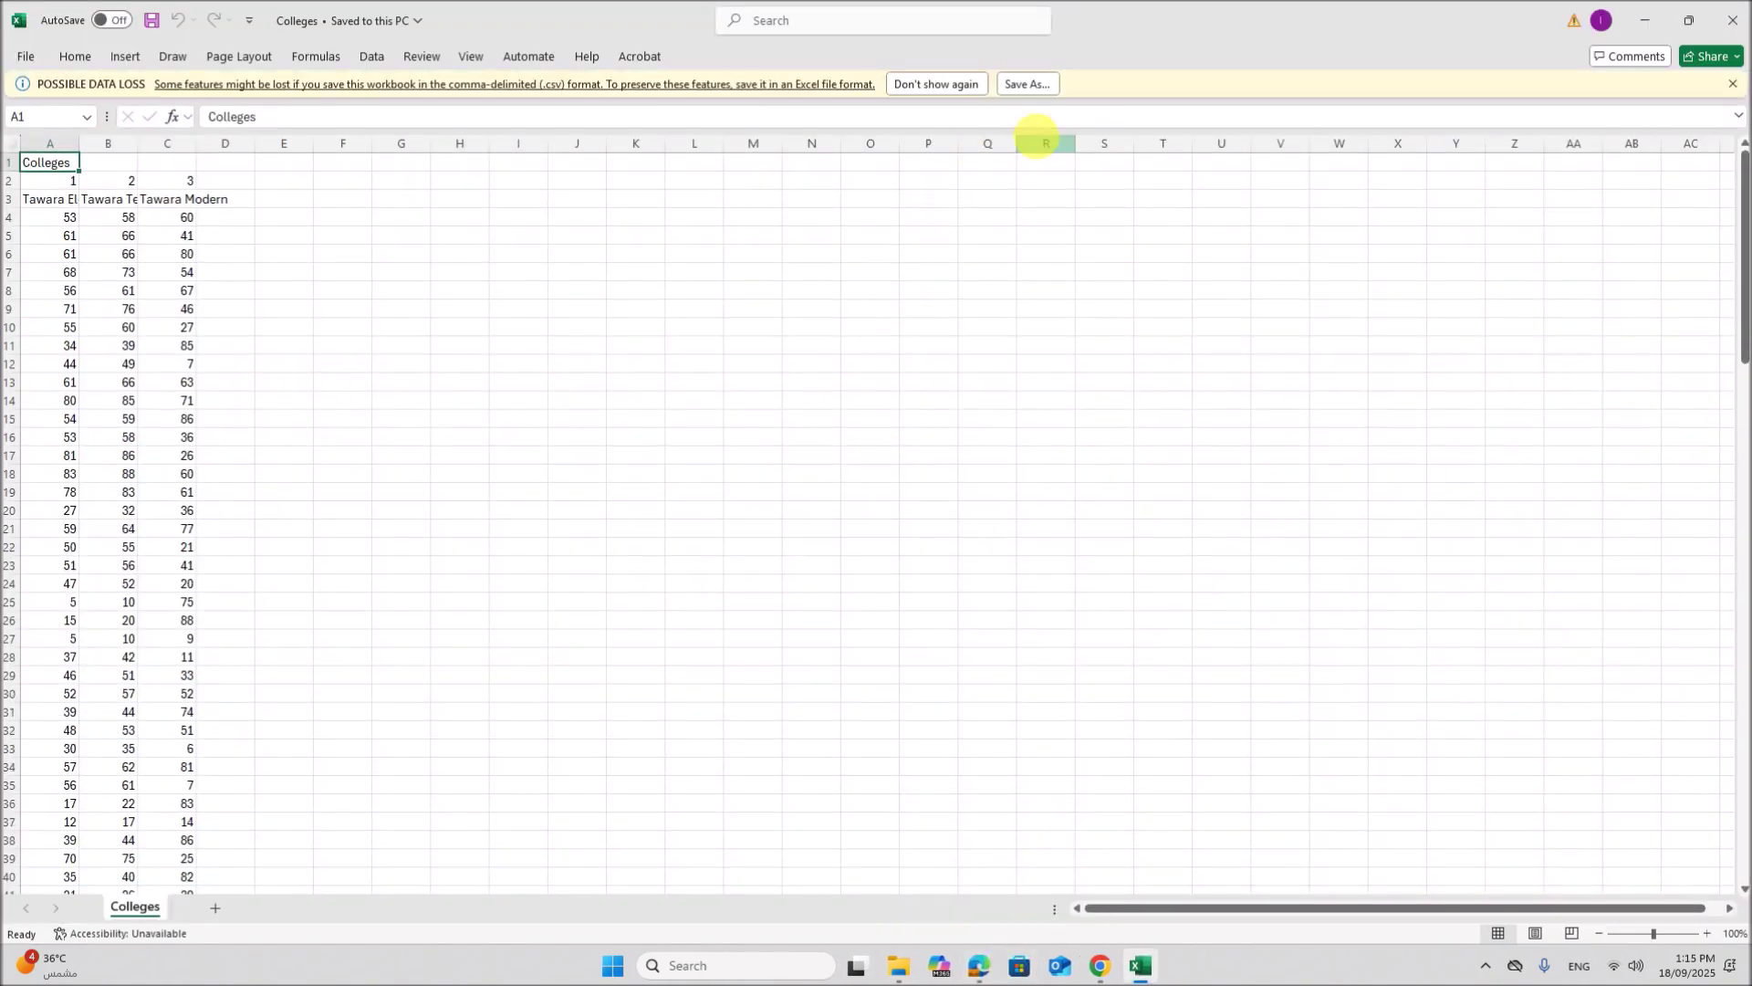
# Step: Dismiss the possible data loss warning and keep the collapsed ribbon permanently expanded
pyautogui.click(1733, 83)
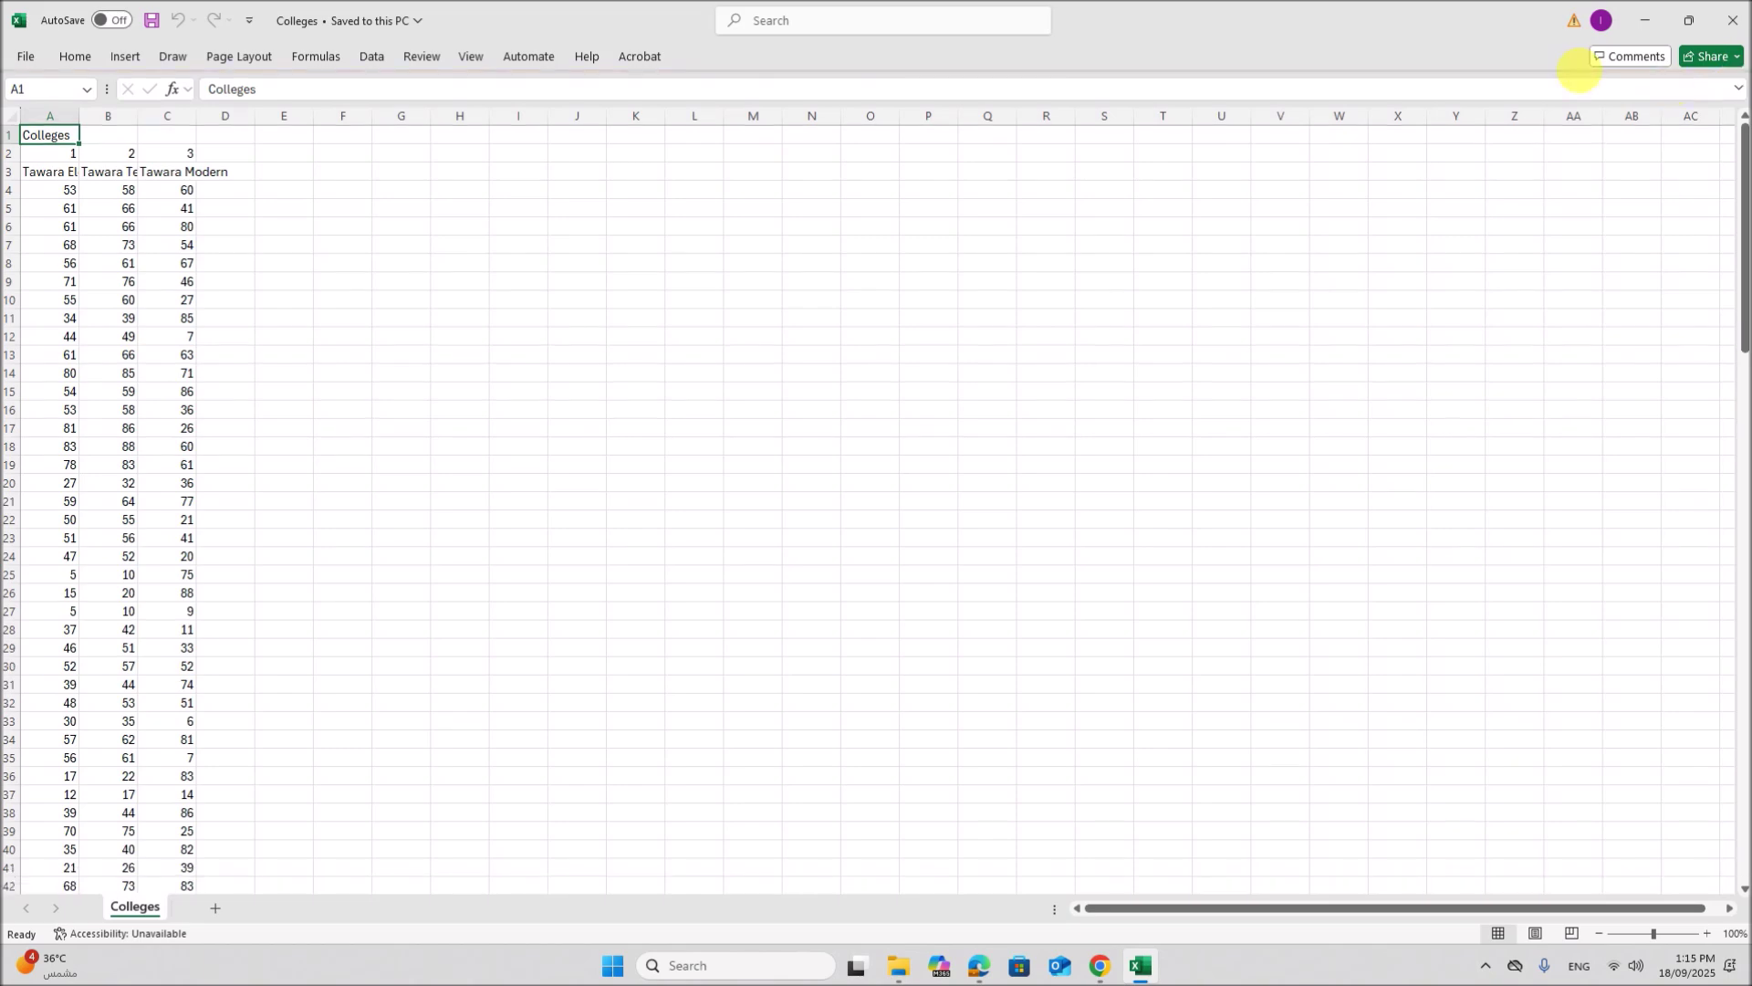
pyautogui.rightClick(793, 38)
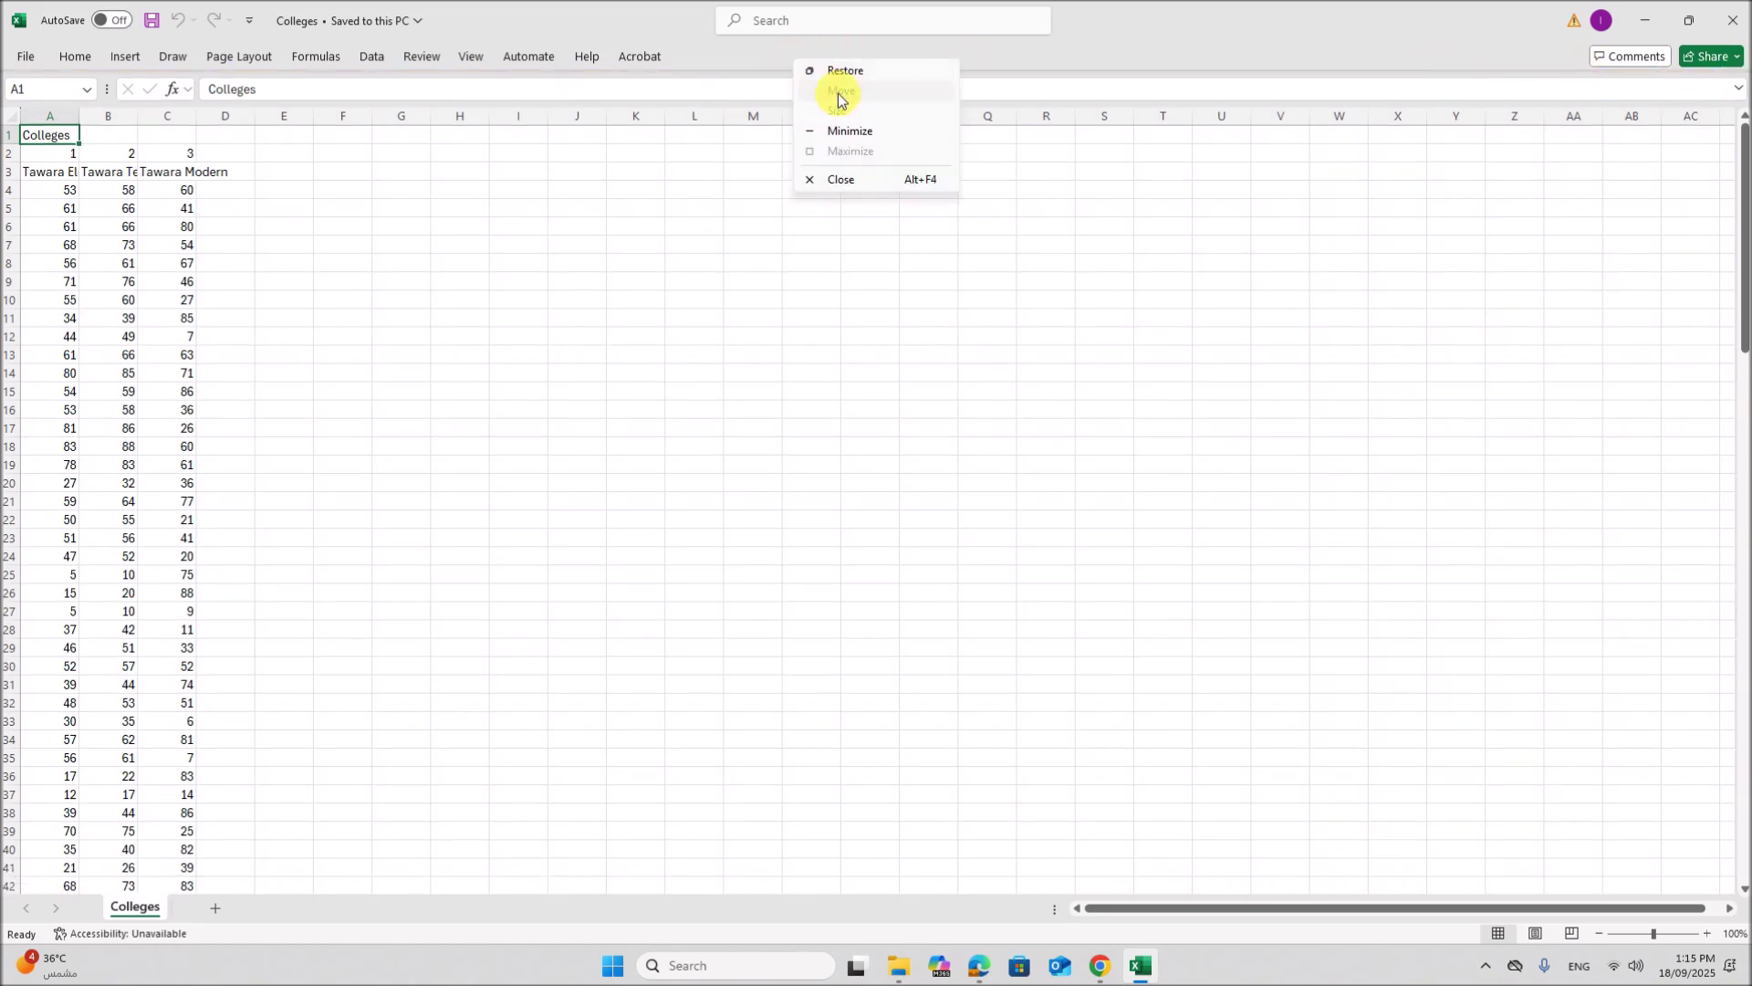
pyautogui.click(636, 60)
pyautogui.rightClick(769, 111)
pyautogui.click(803, 167)
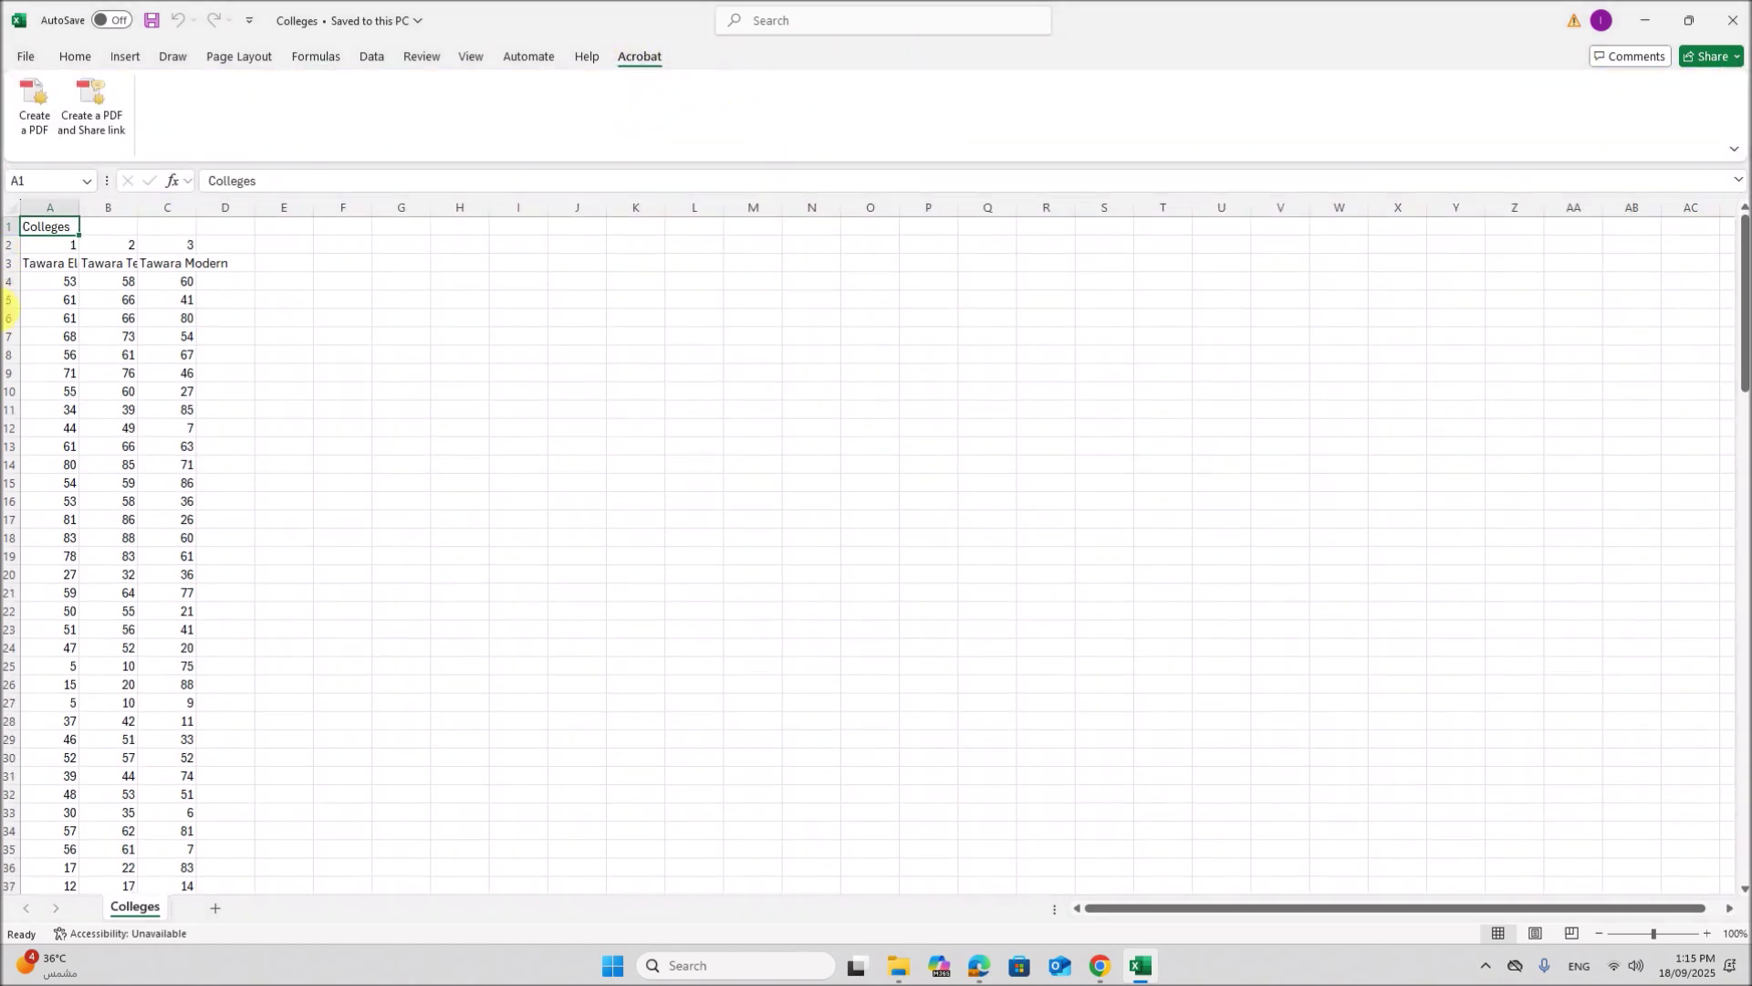
# Step: AutoFit all the columns to their contents and enlarge the worksheet view to 140%
pyautogui.click(6, 210)
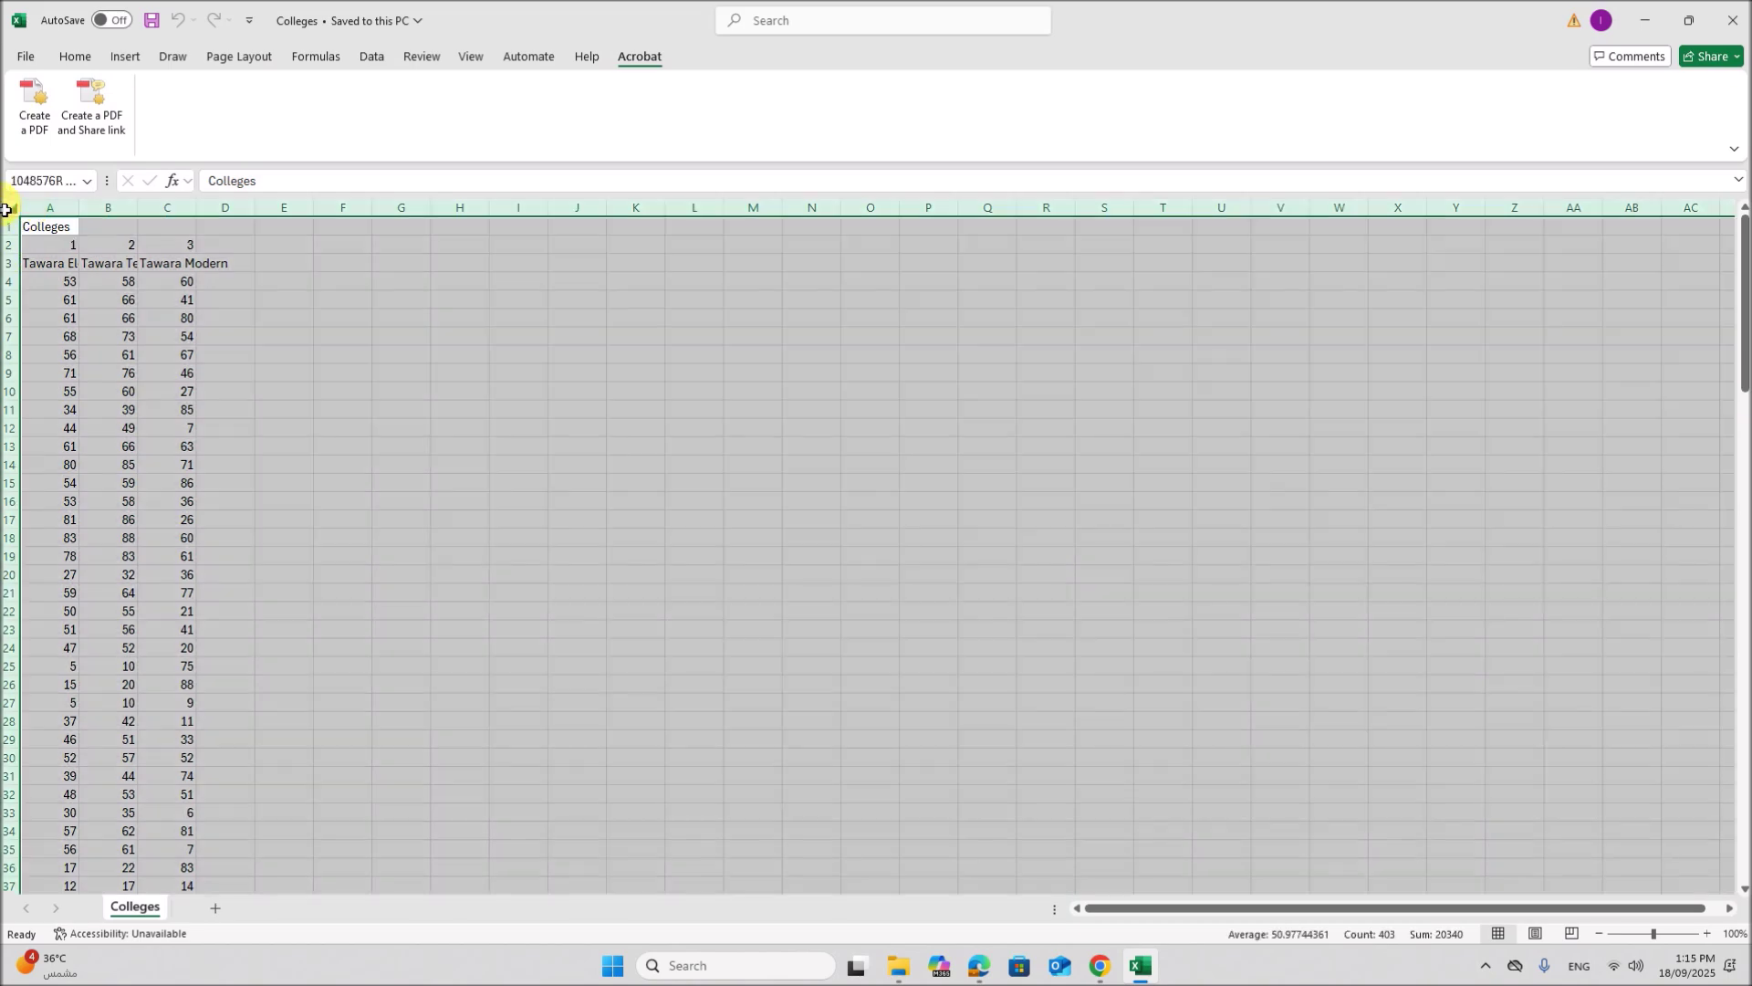
pyautogui.doubleClick(91, 214)
pyautogui.moveTo(544, 408); pyautogui.dragTo(547, 427)
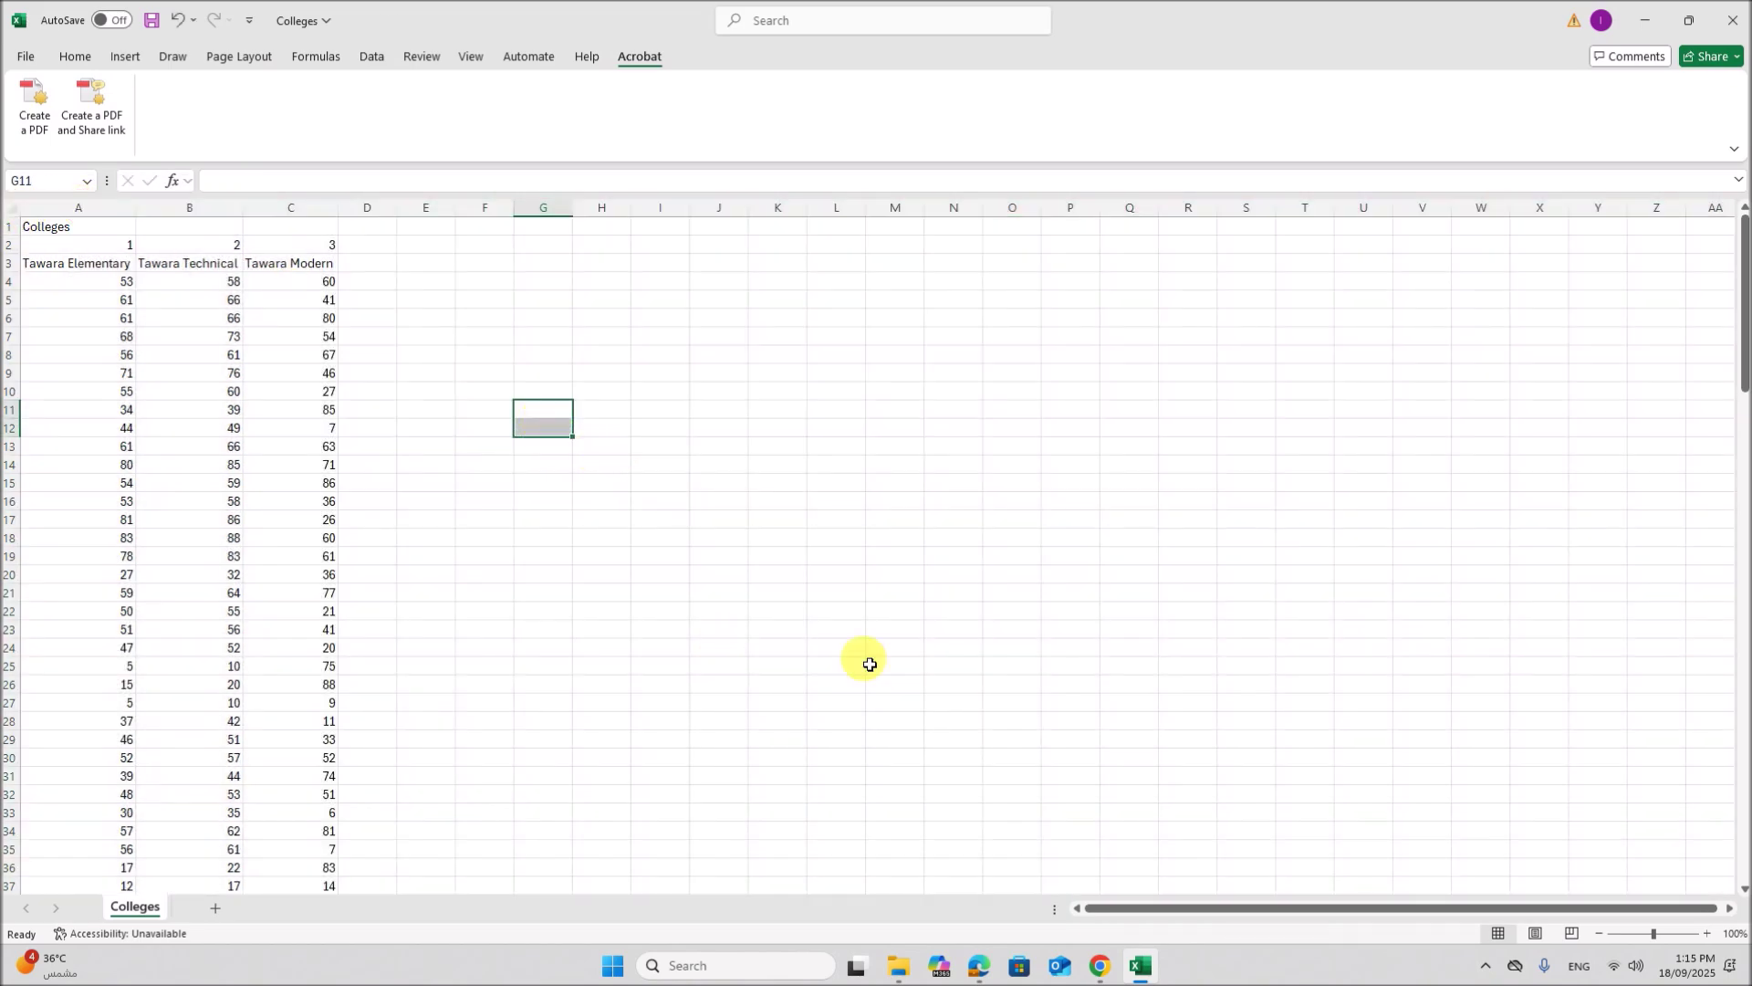
pyautogui.click(1706, 932)
pyautogui.click(1706, 933)
pyautogui.click(1707, 932)
pyautogui.click(1706, 933)
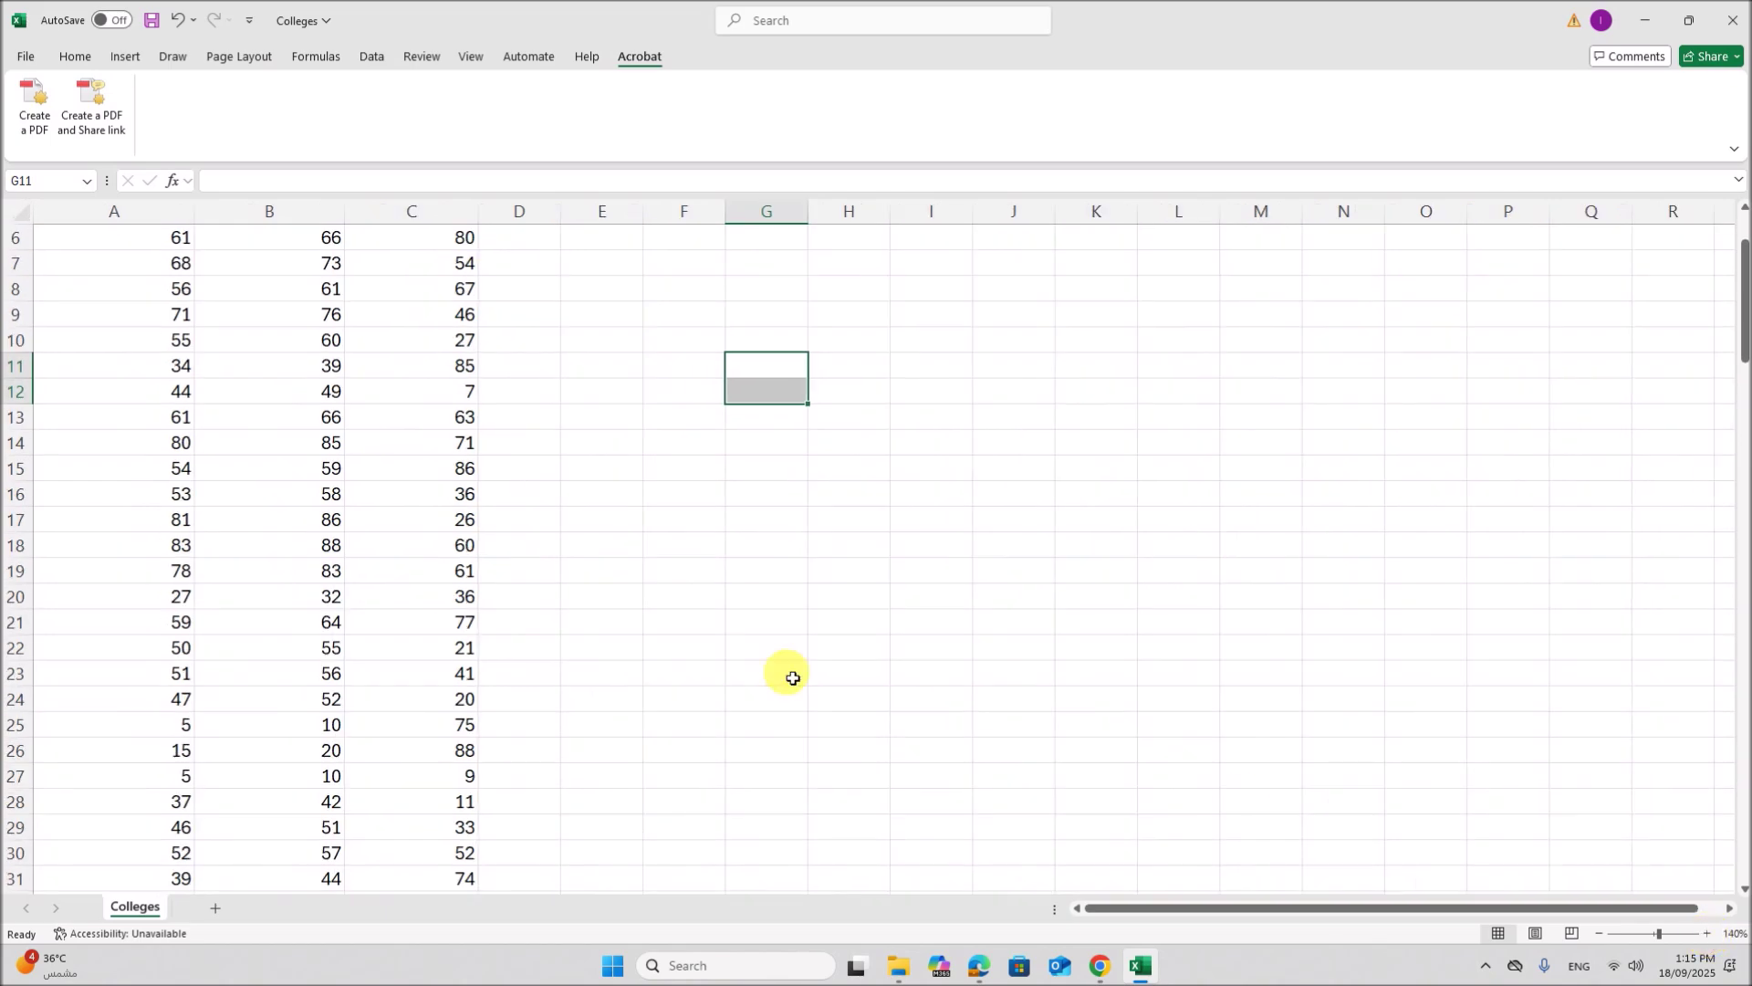
pyautogui.scroll(2, 442, 606)
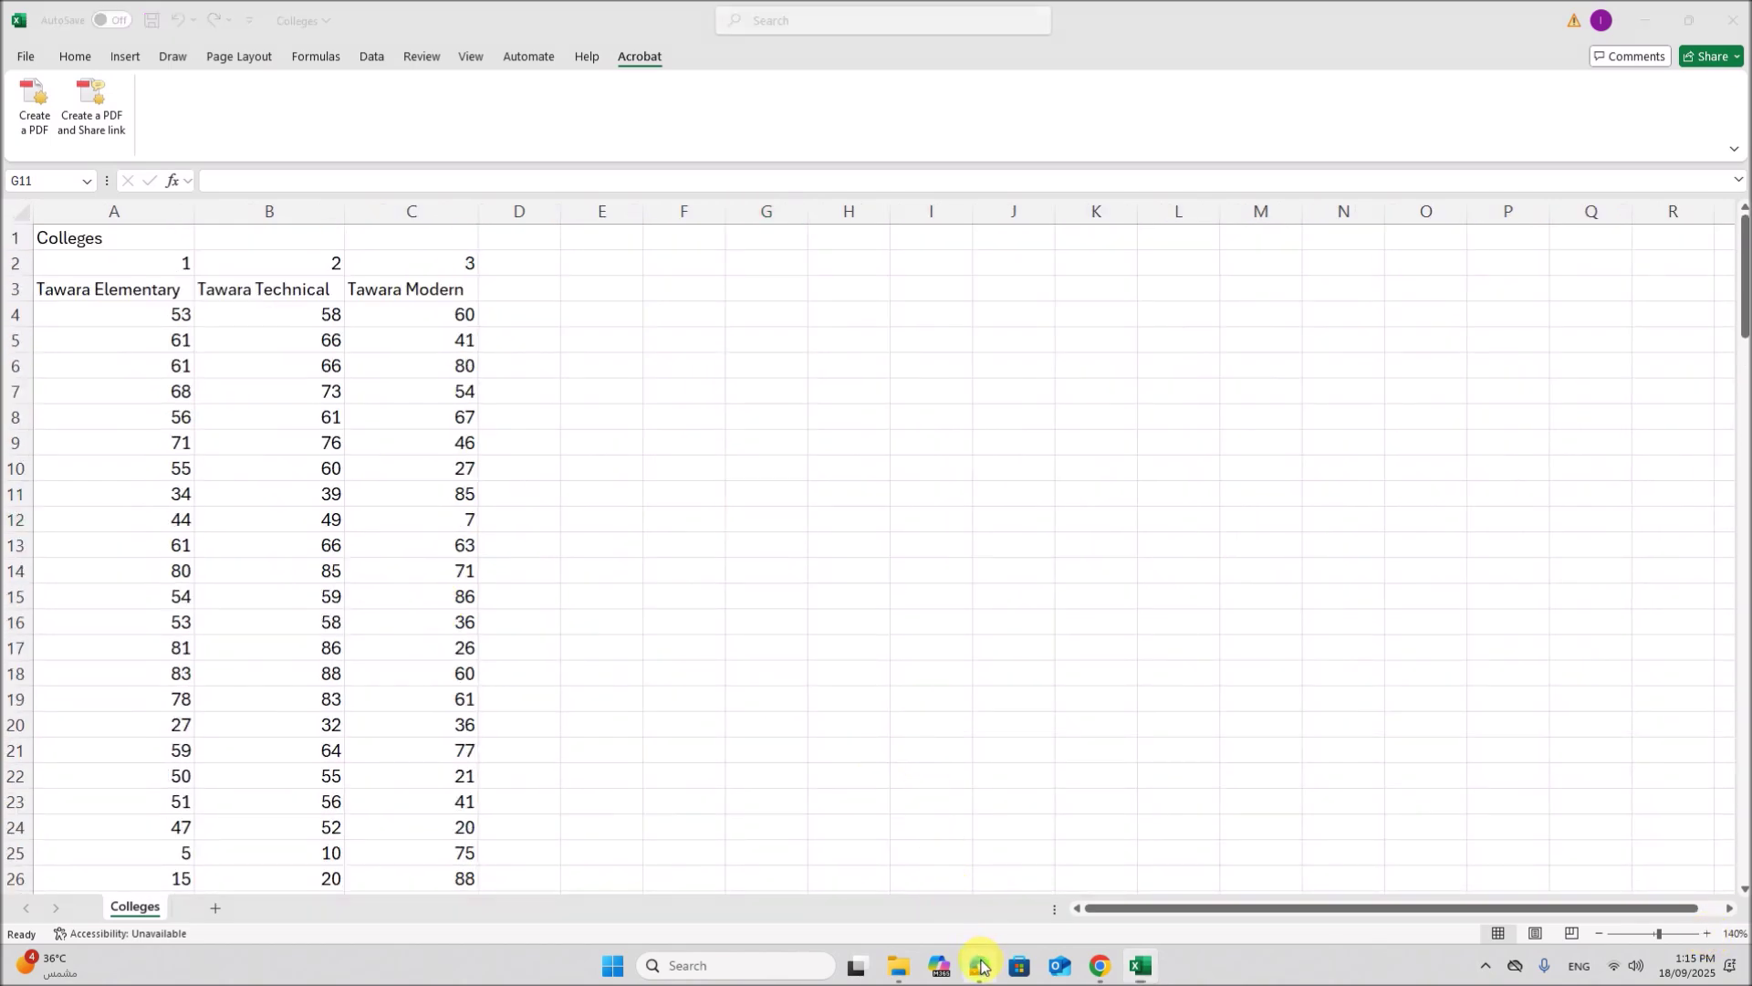
# Step: Check the required sheet name in the exam PDF and rename the Colleges worksheet as 2025Data
pyautogui.click(981, 966)
pyautogui.moveTo(502, 436); pyautogui.dragTo(491, 437)
pyautogui.moveTo(691, 436); pyautogui.dragTo(762, 447)
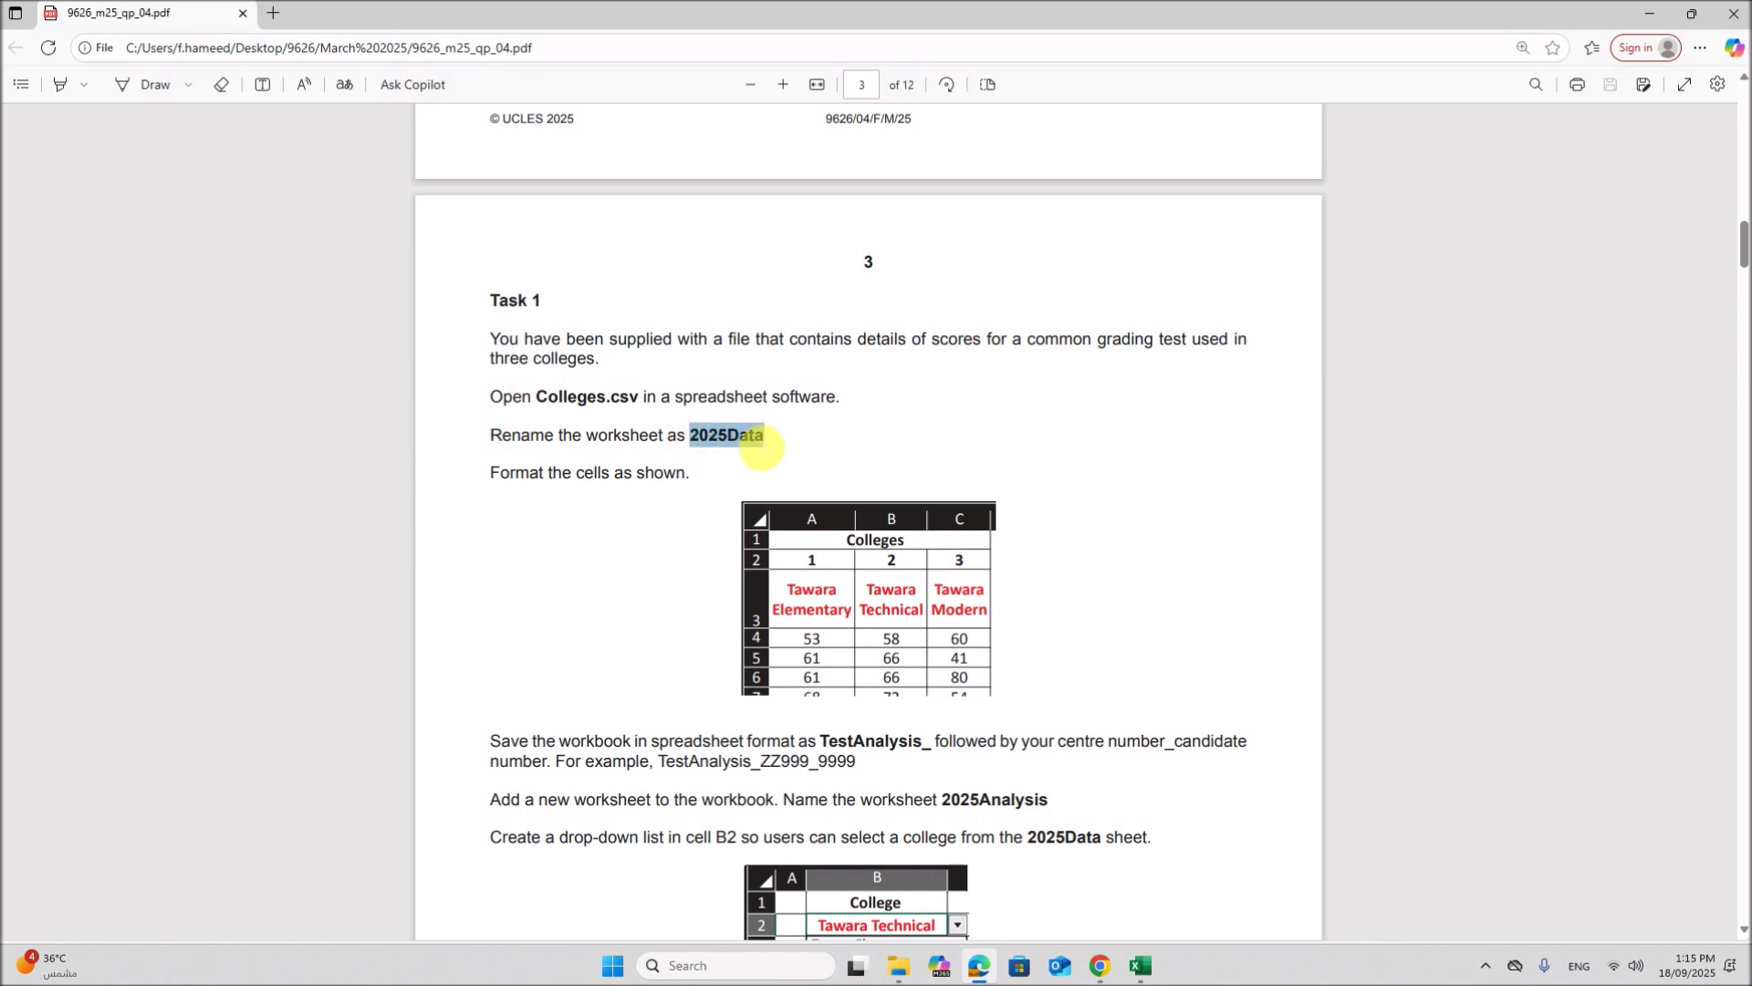
pyautogui.click(1139, 966)
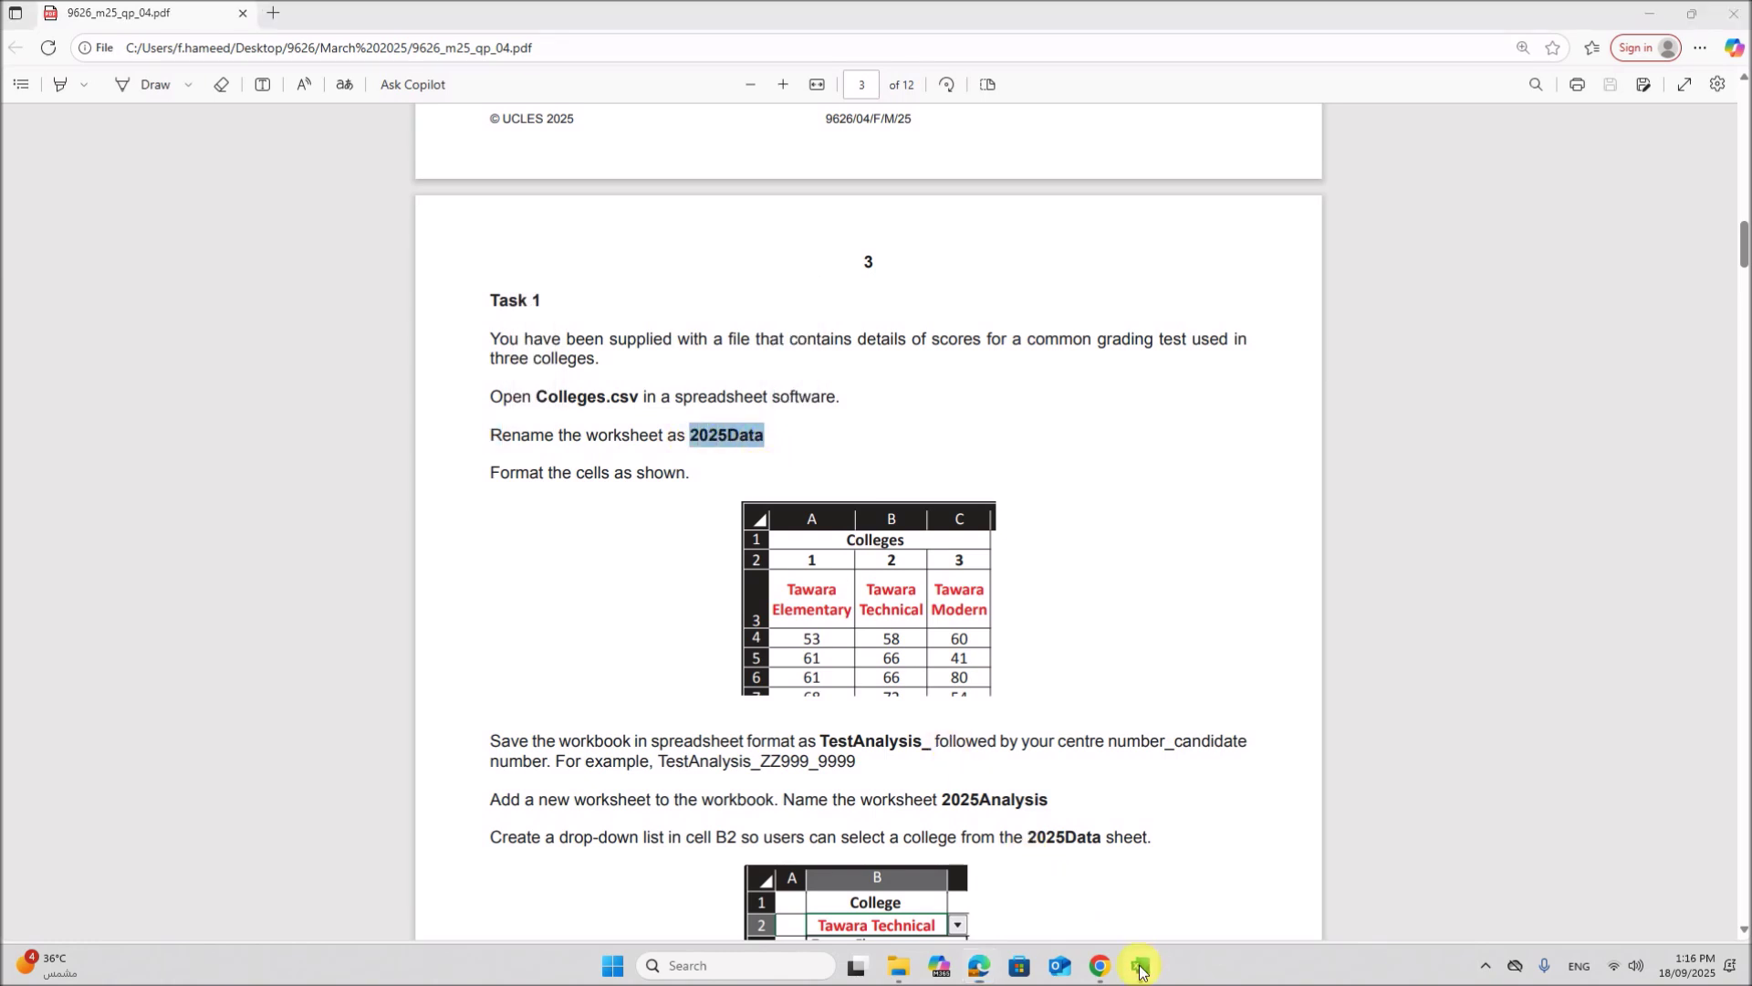
pyautogui.doubleClick(137, 906)
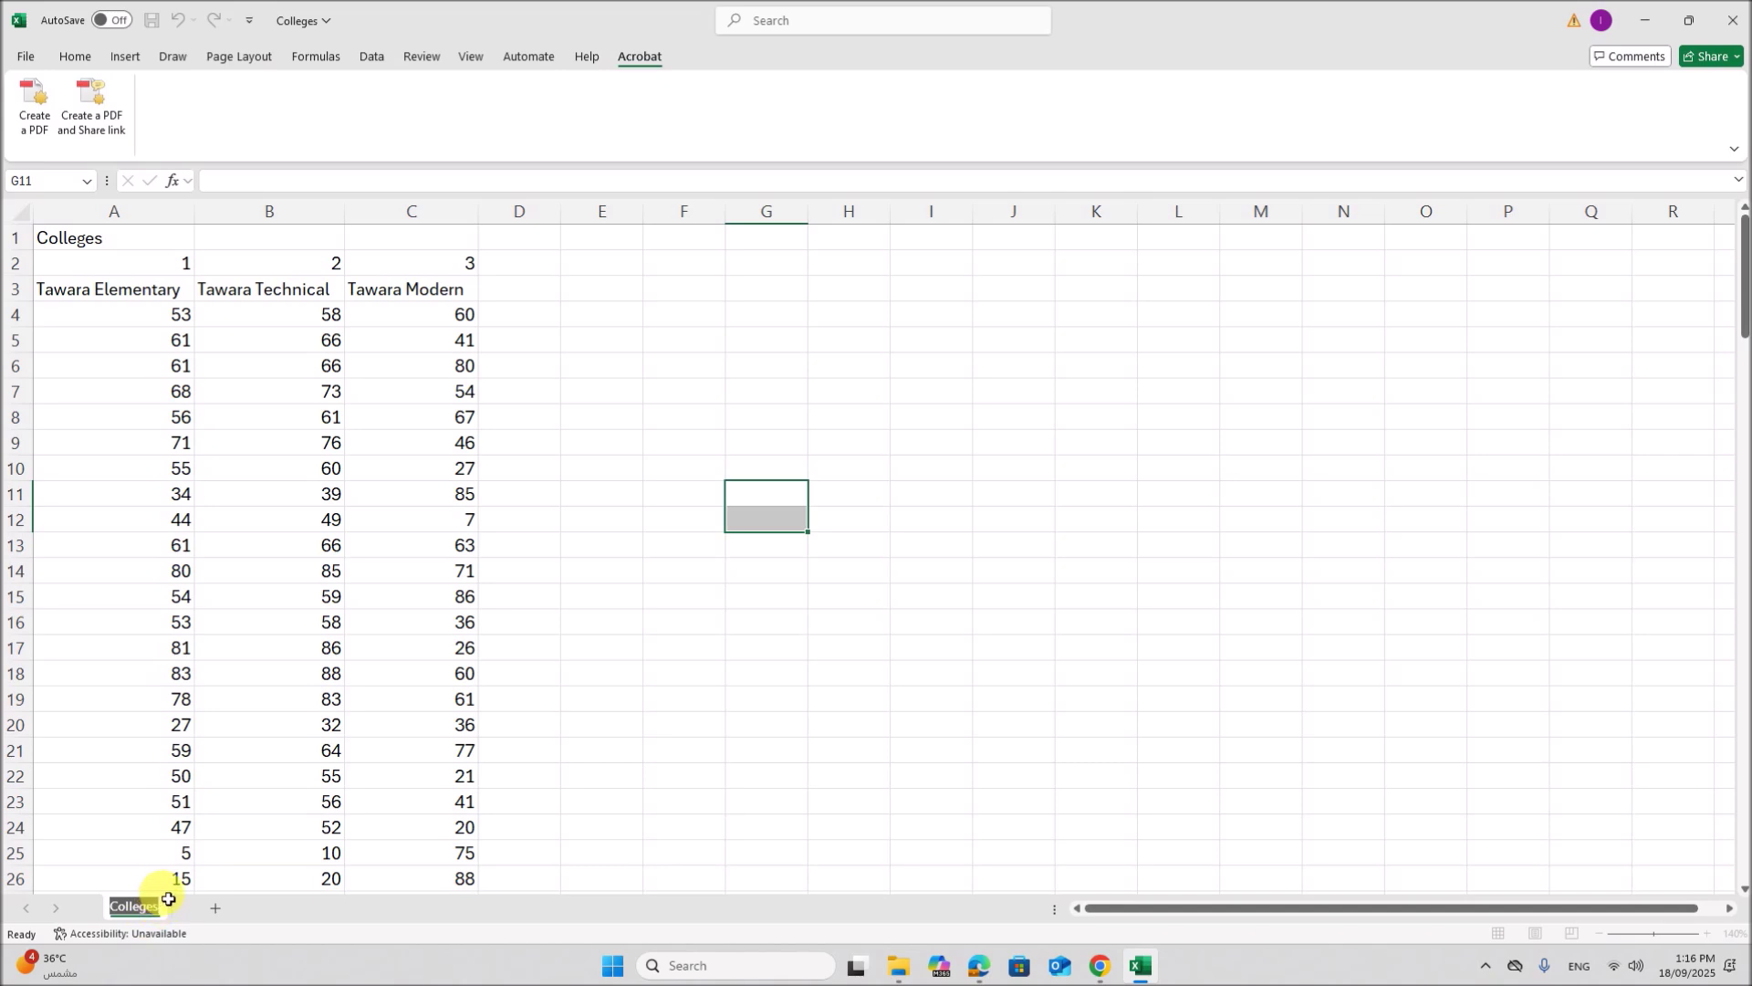
# Step: Following the exam's sample table, merge and center the Colleges title across A1:C1 and make it bold
pyautogui.click(979, 965)
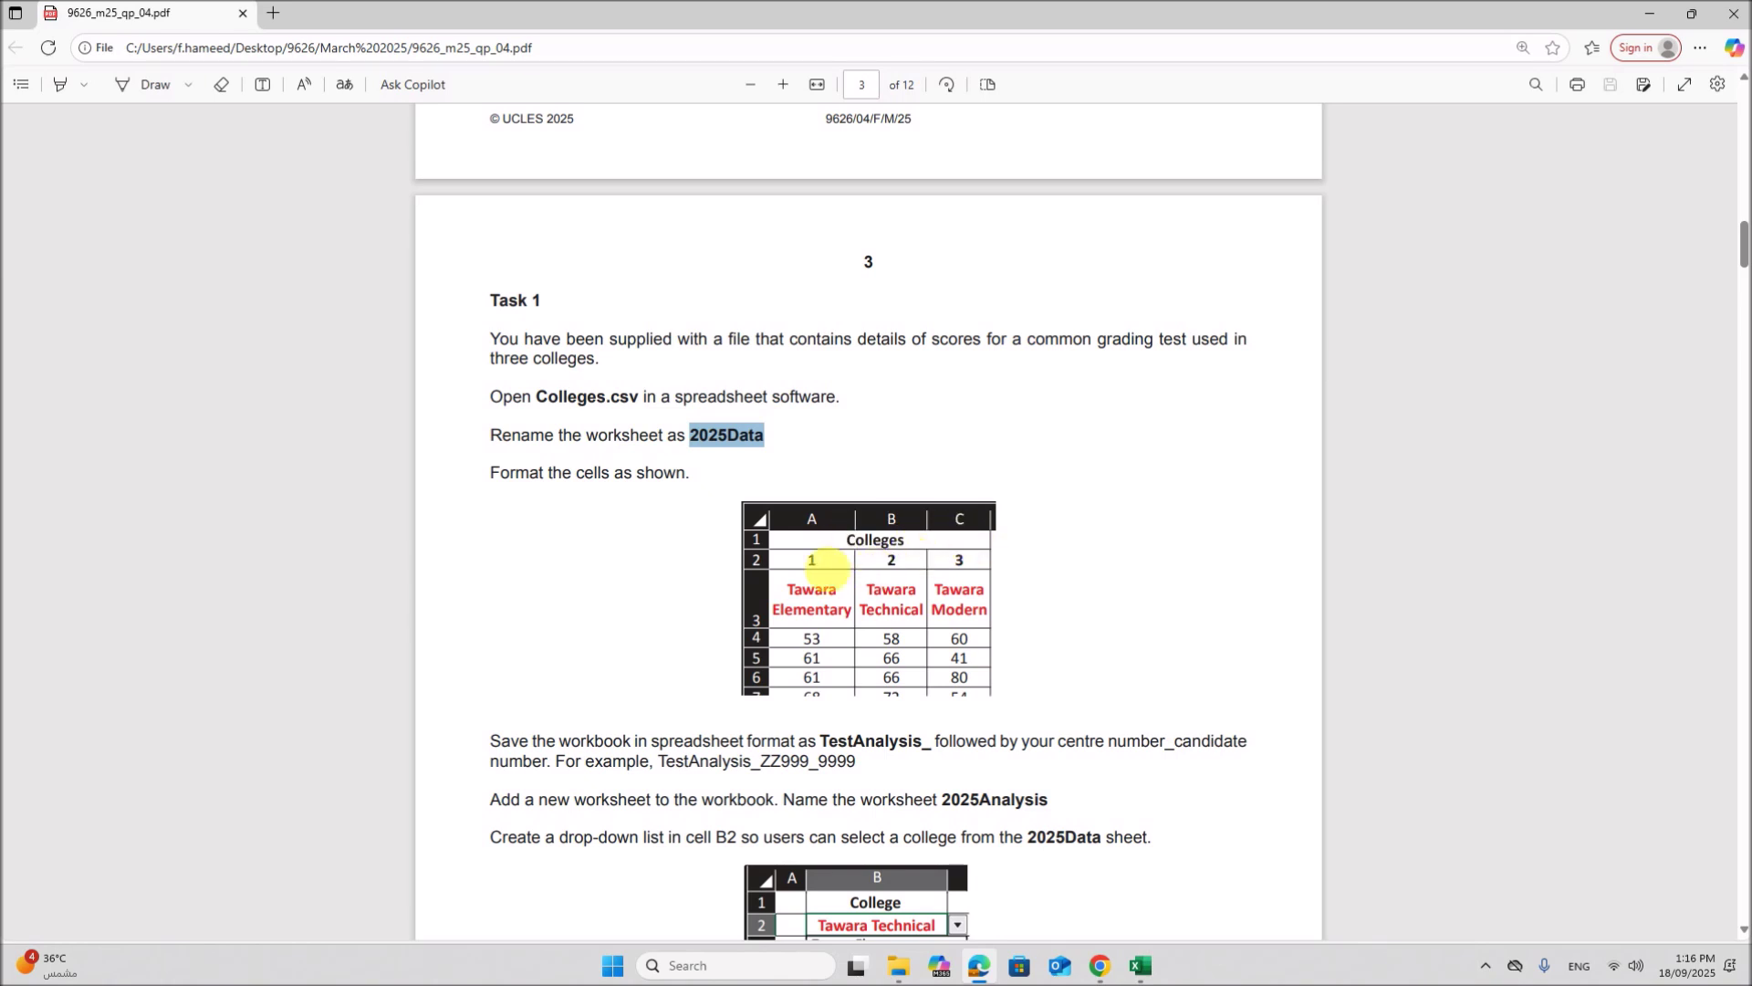
pyautogui.click(1141, 965)
pyautogui.moveTo(156, 241); pyautogui.dragTo(398, 237)
pyautogui.click(91, 55)
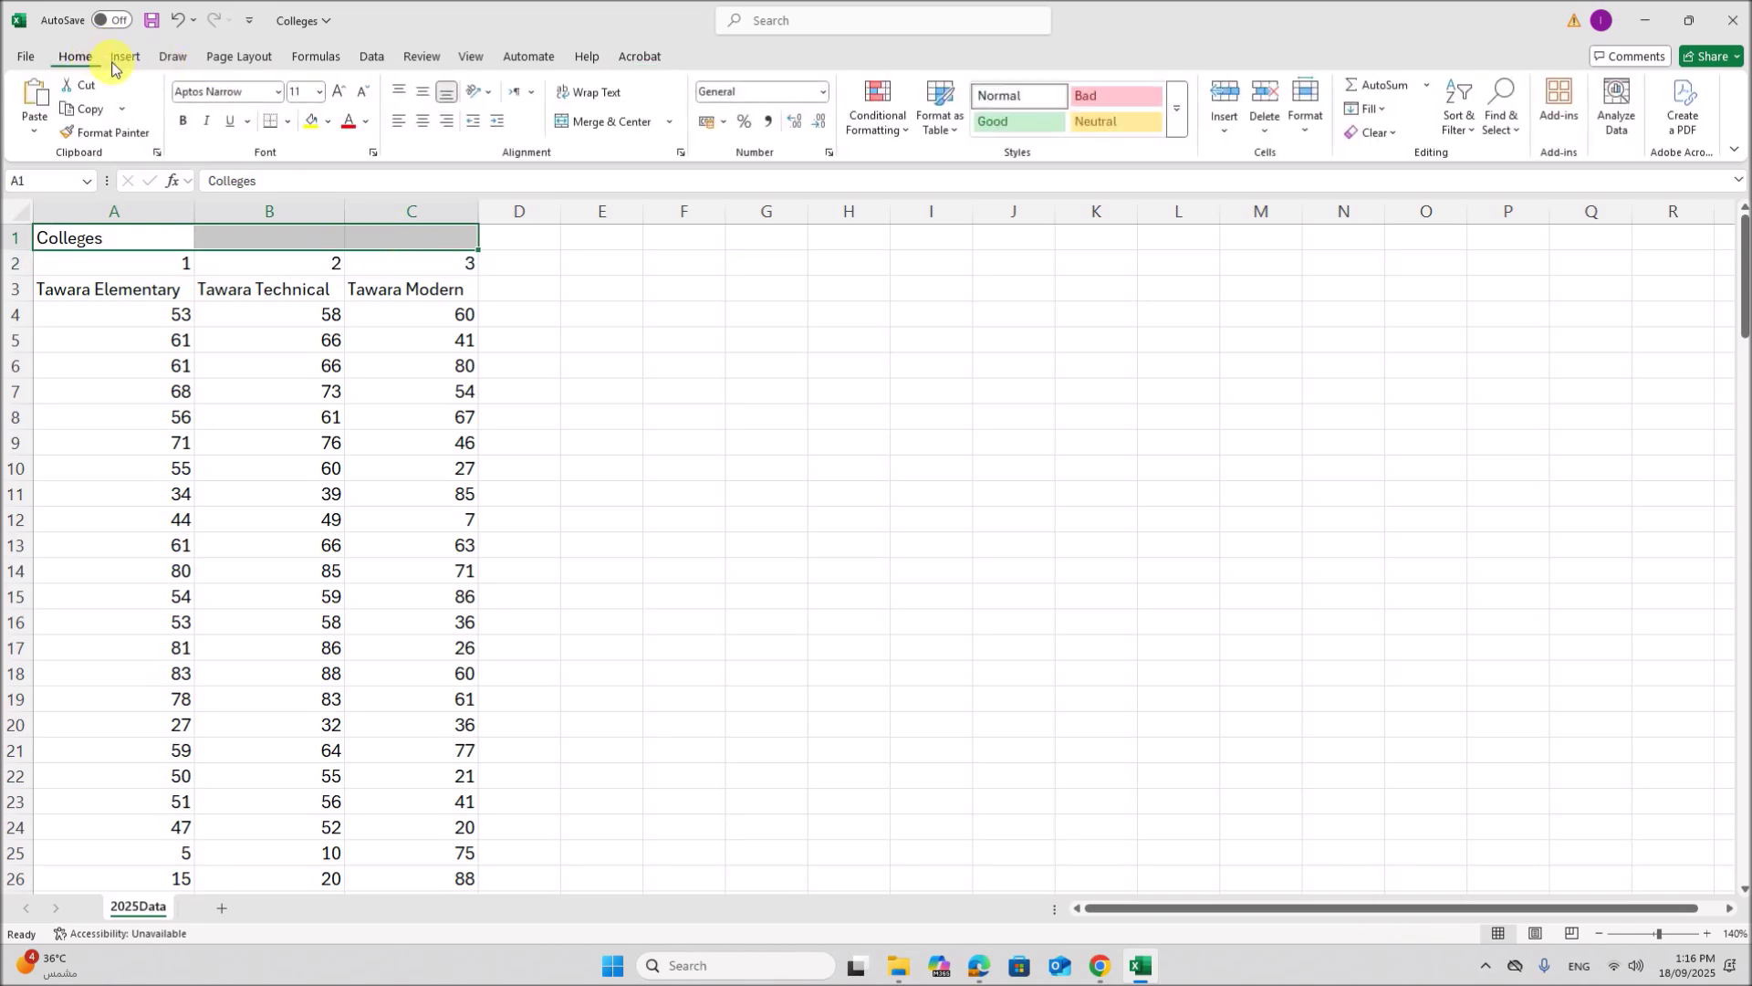
pyautogui.click(590, 125)
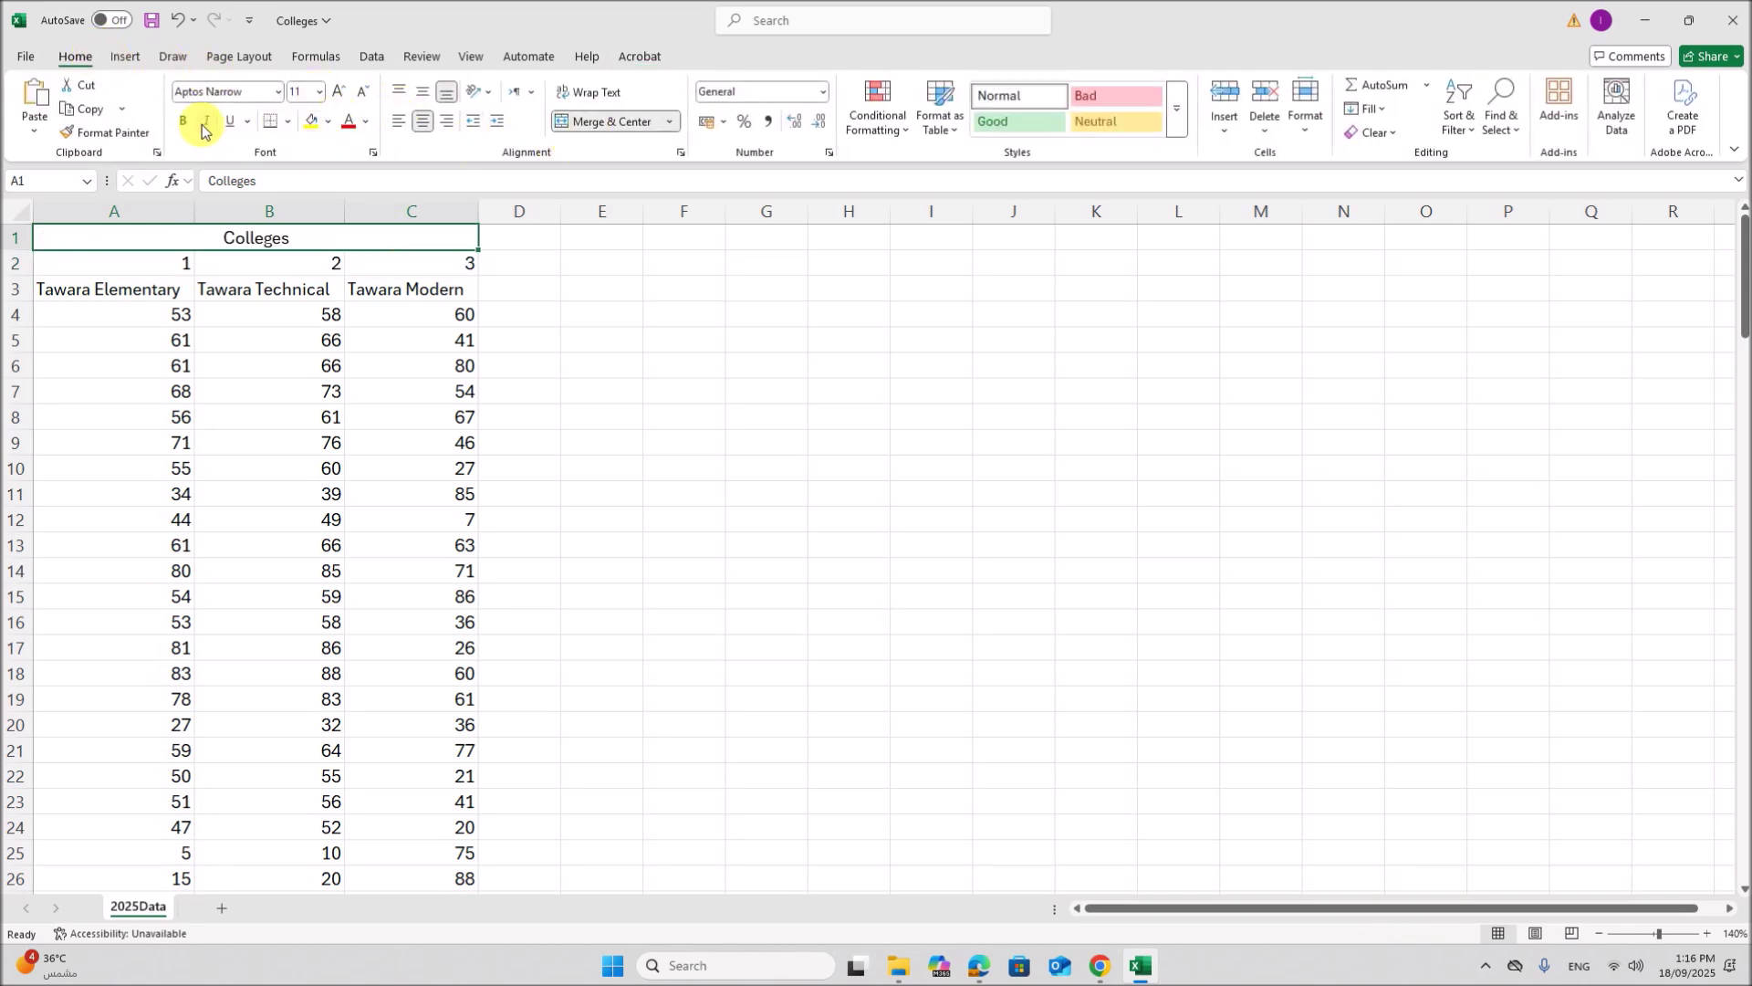
pyautogui.click(185, 125)
# Step: Center the college numbers and names in A2:C3 horizontally and make them bold
pyautogui.moveTo(184, 263); pyautogui.dragTo(403, 295)
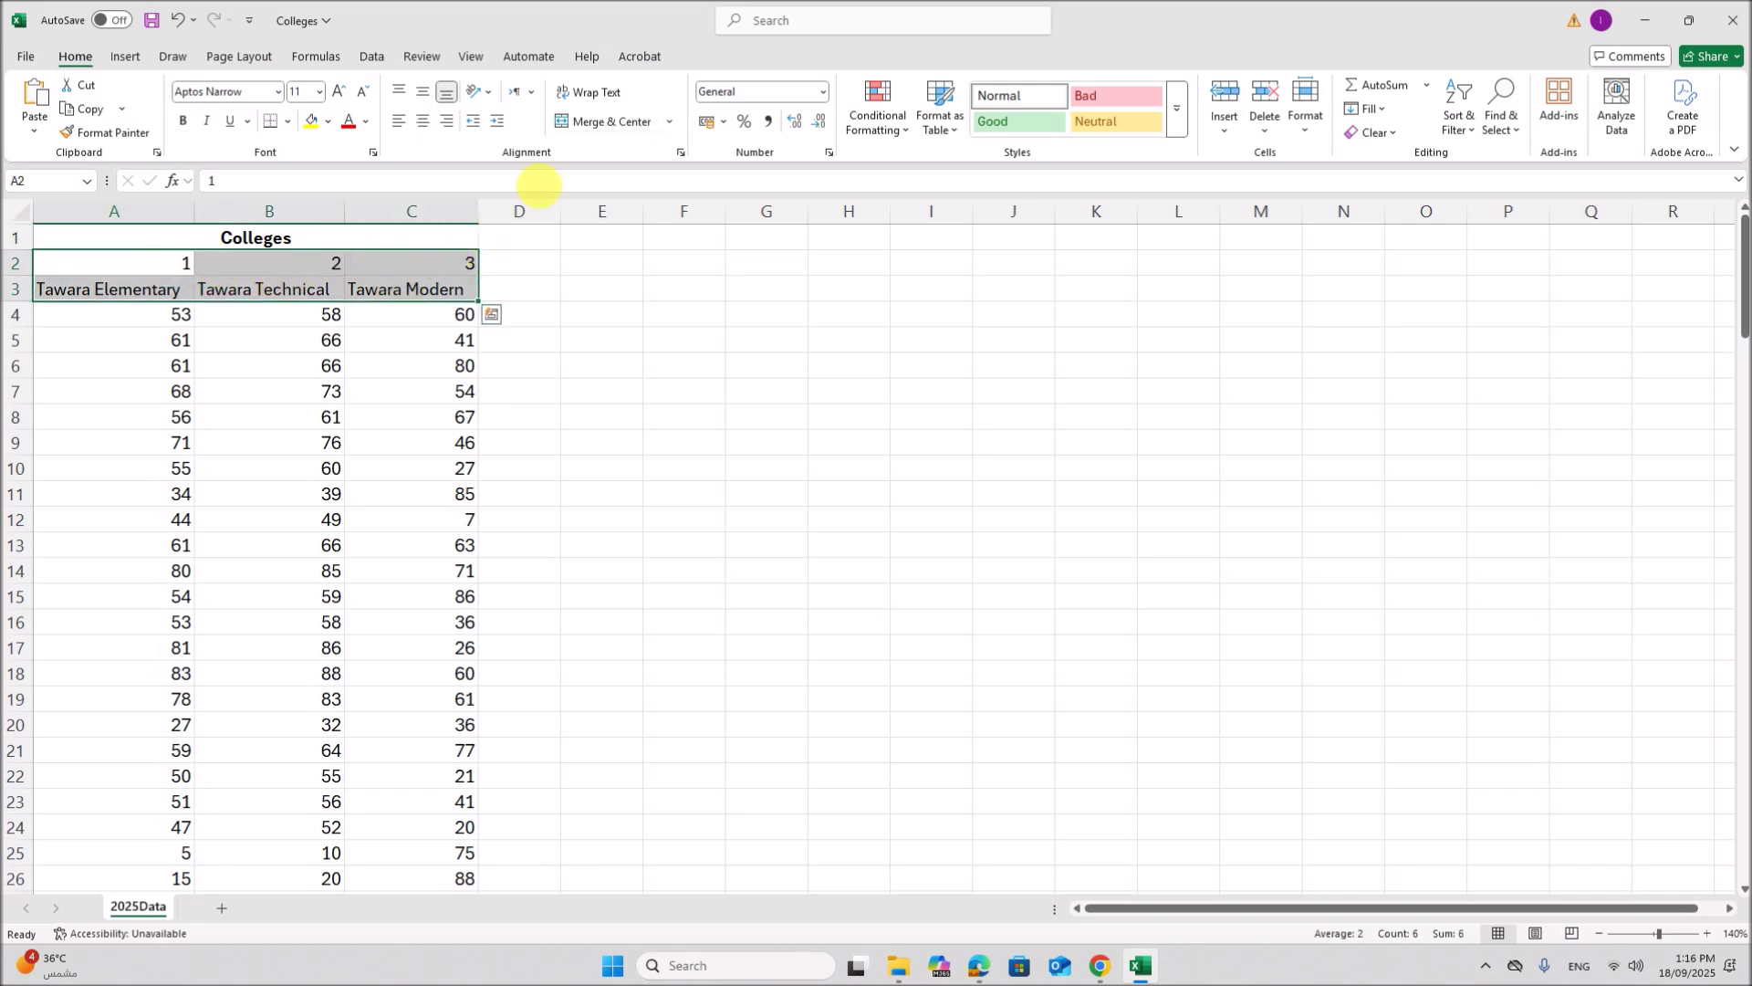
pyautogui.click(423, 121)
pyautogui.click(186, 122)
# Step: Following the exam's sample table, wrap the college names in A3:C3 and narrow columns A to C so each name breaks onto two lines
pyautogui.click(997, 967)
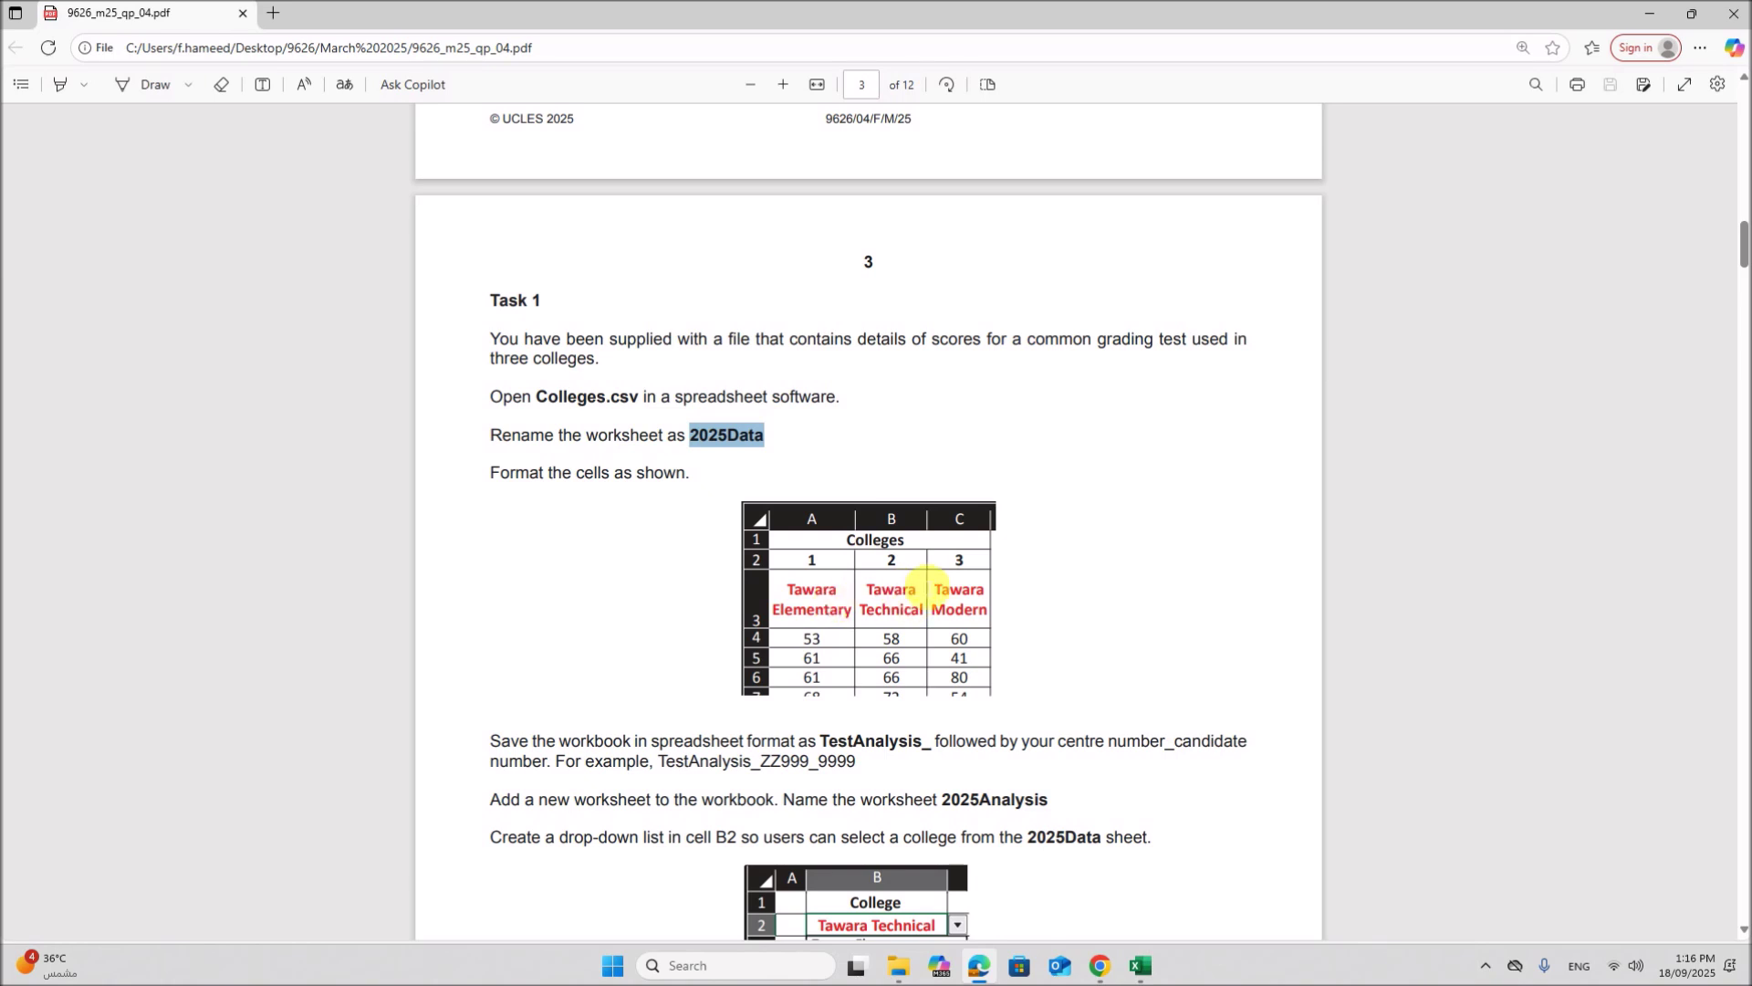
pyautogui.click(1140, 964)
pyautogui.click(162, 300)
pyautogui.moveTo(161, 300); pyautogui.dragTo(403, 290)
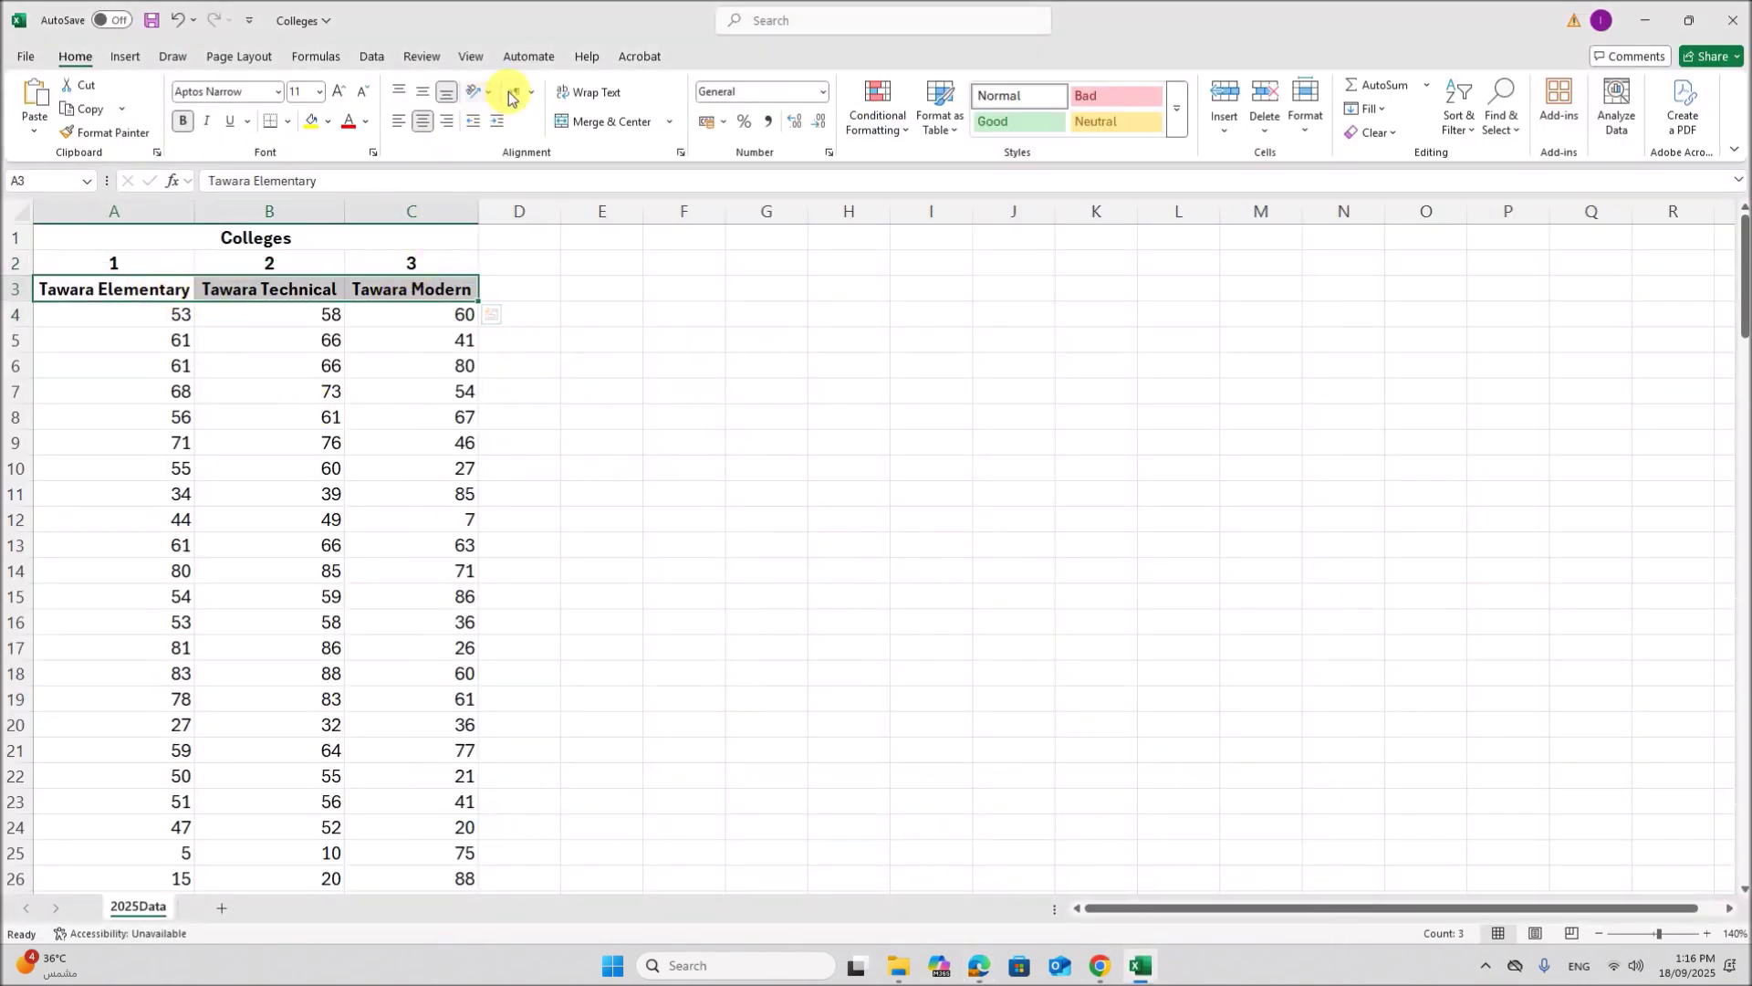
pyautogui.click(593, 95)
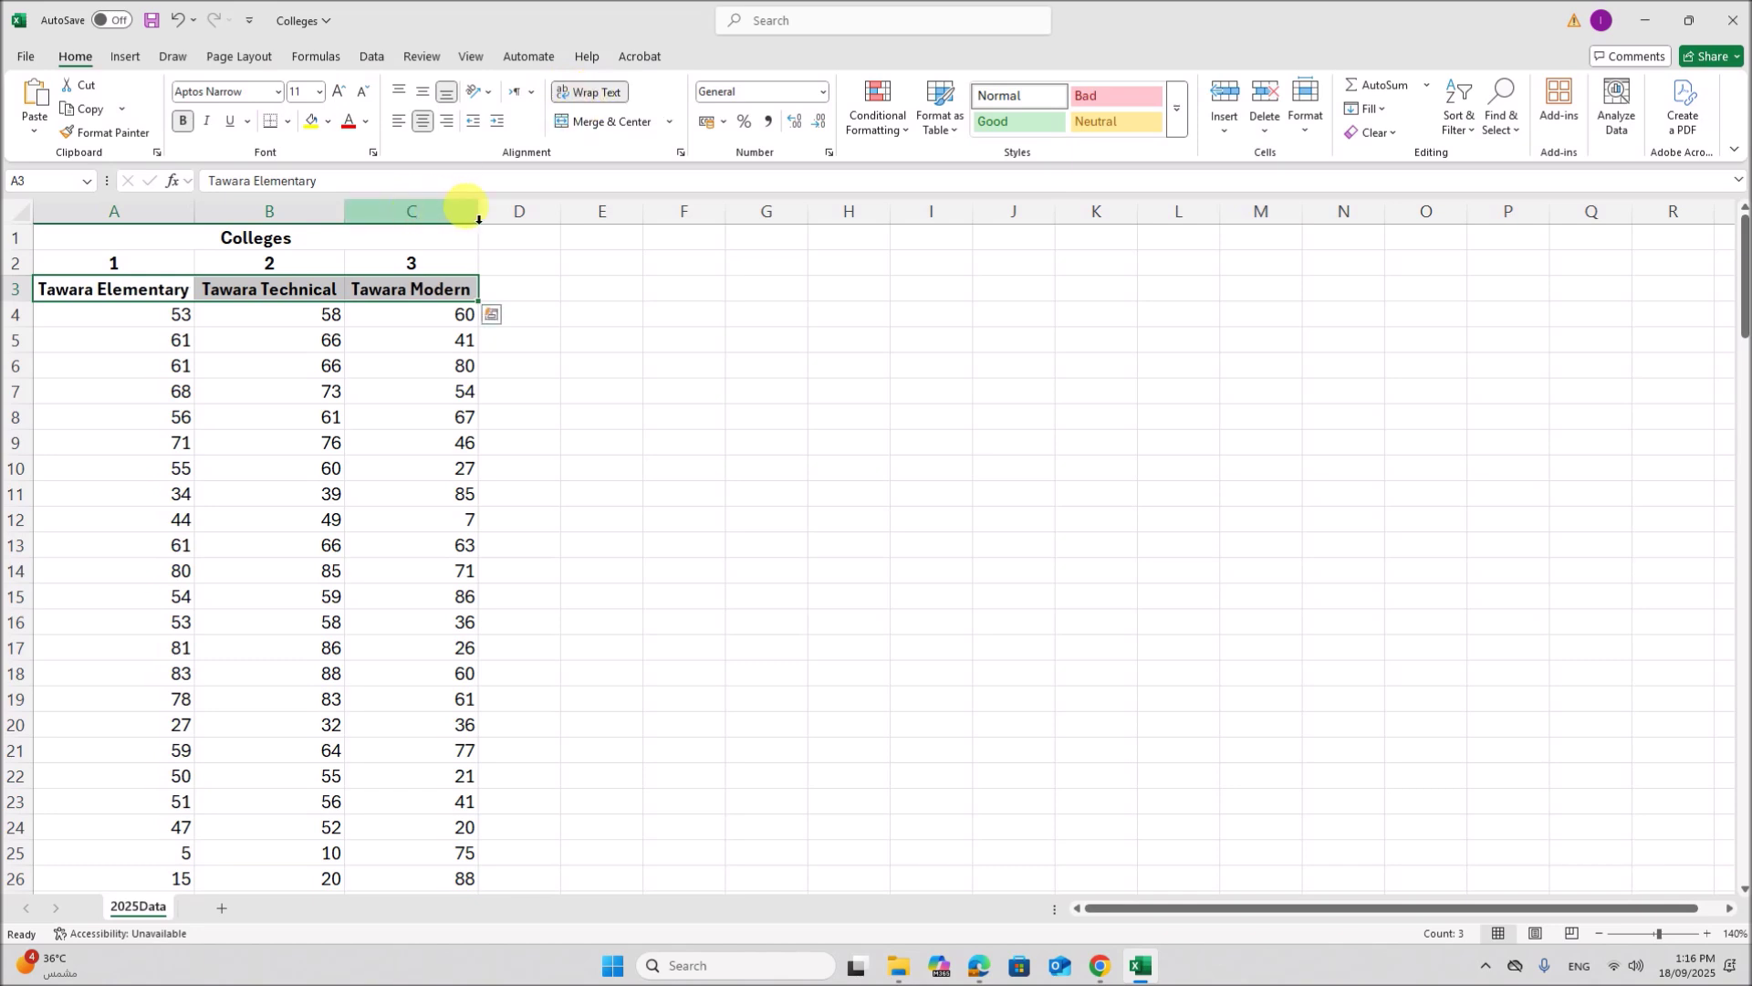
pyautogui.moveTo(131, 206); pyautogui.dragTo(465, 220)
# Step: Middle-align the college names in A3:C3 vertically and set their font color to red
pyautogui.moveTo(28, 312); pyautogui.dragTo(301, 314)
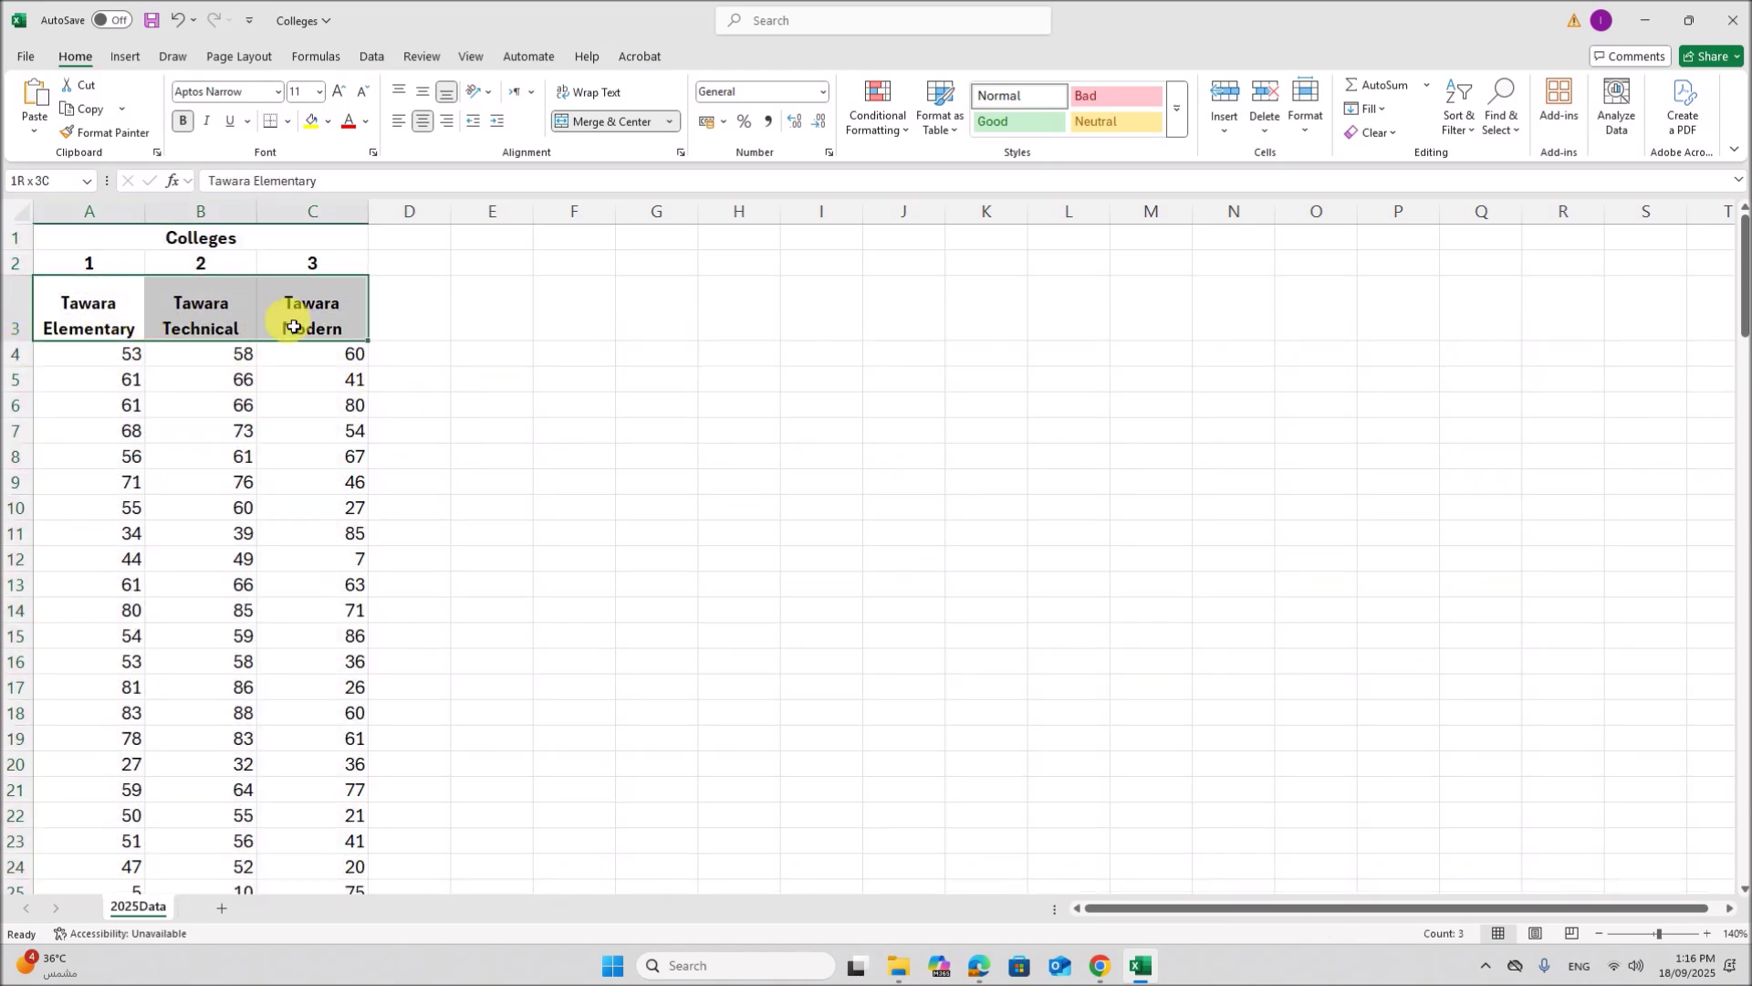
pyautogui.click(423, 94)
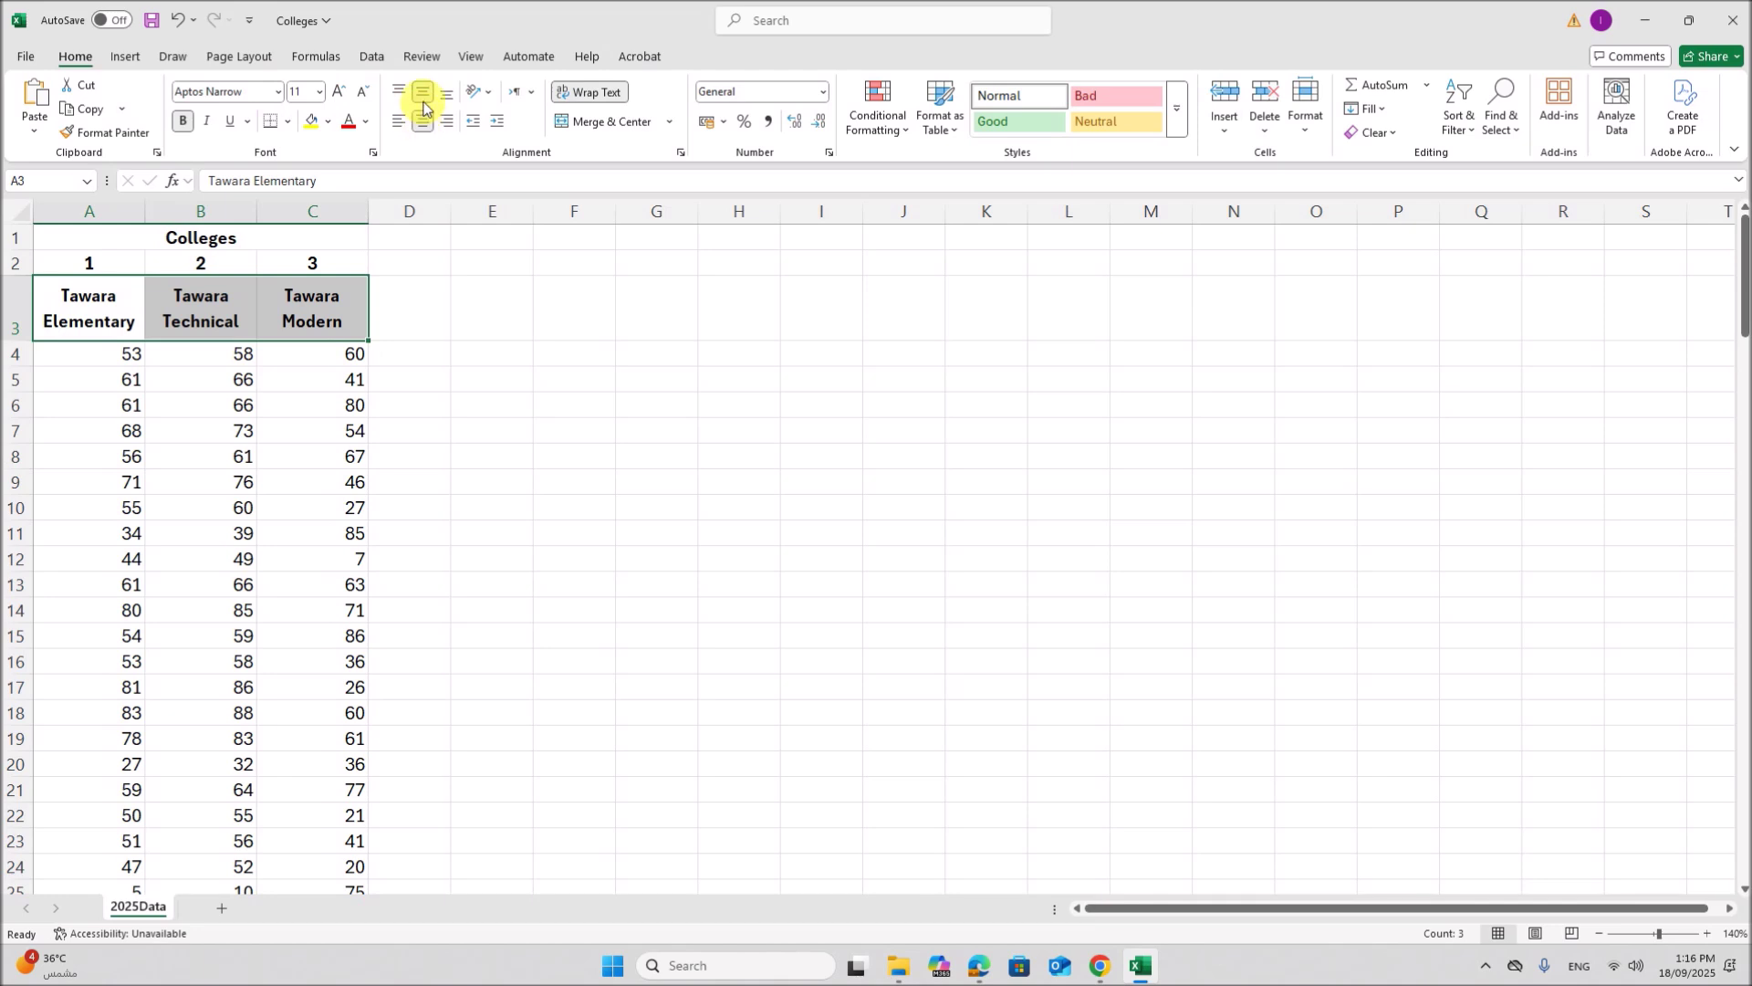
pyautogui.click(345, 129)
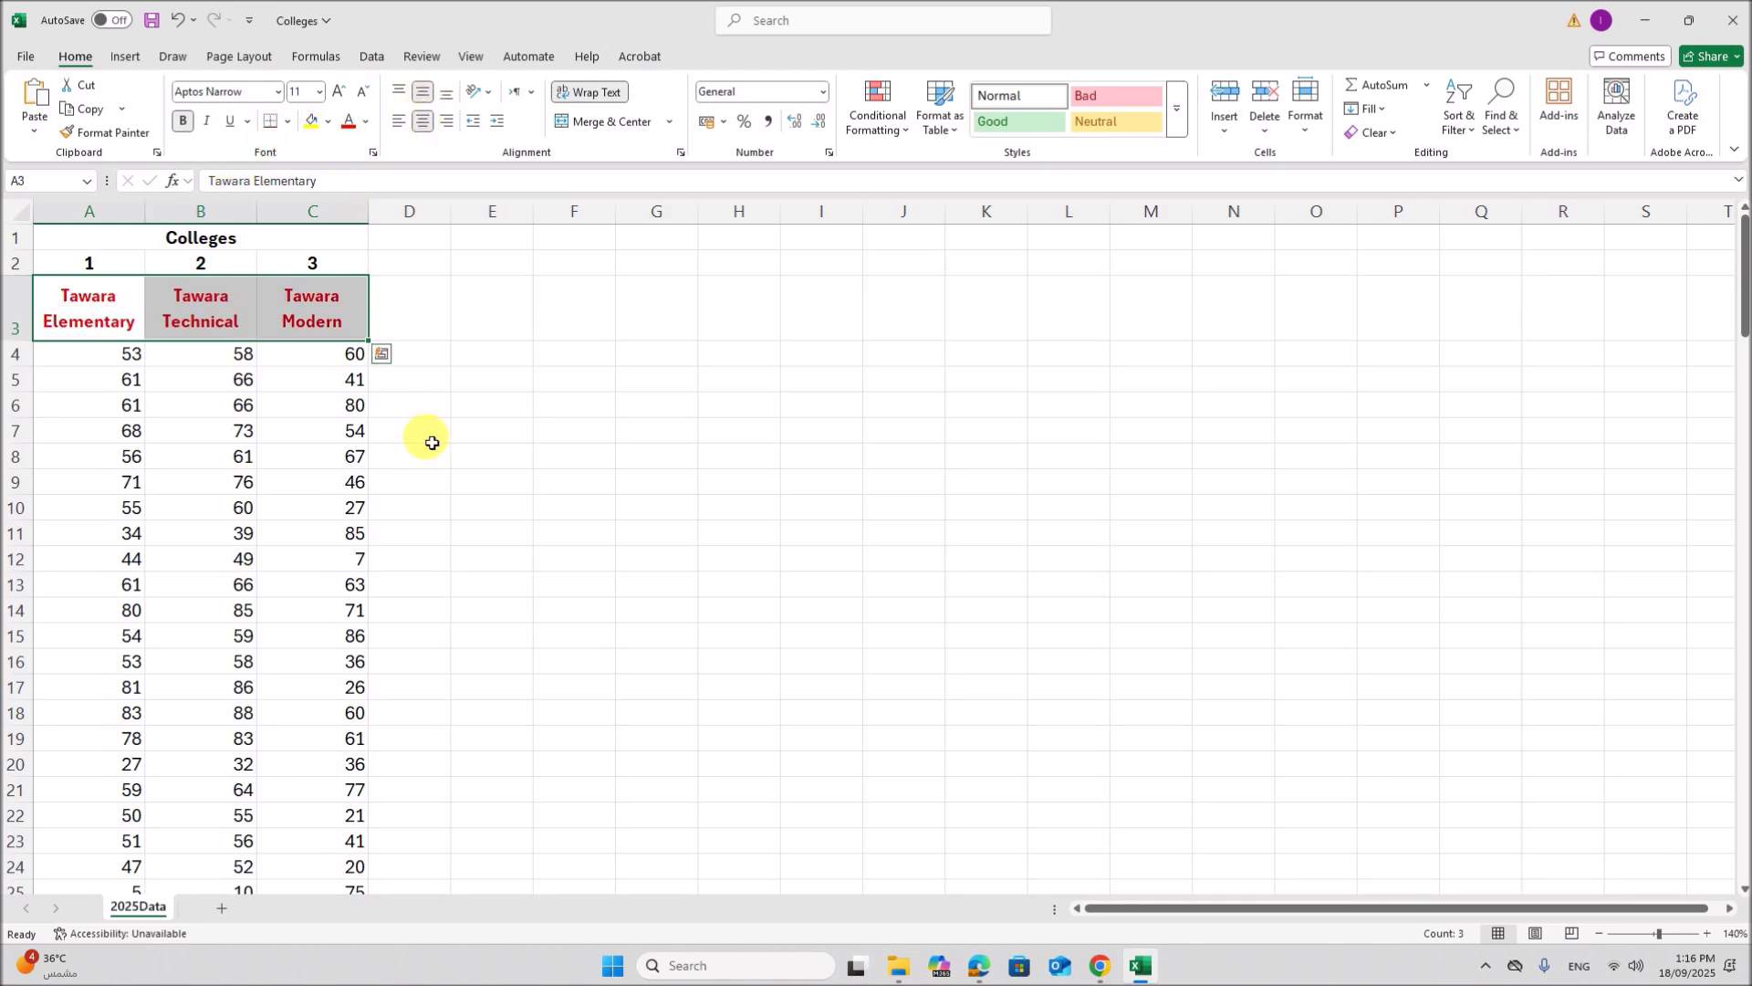
pyautogui.click(489, 484)
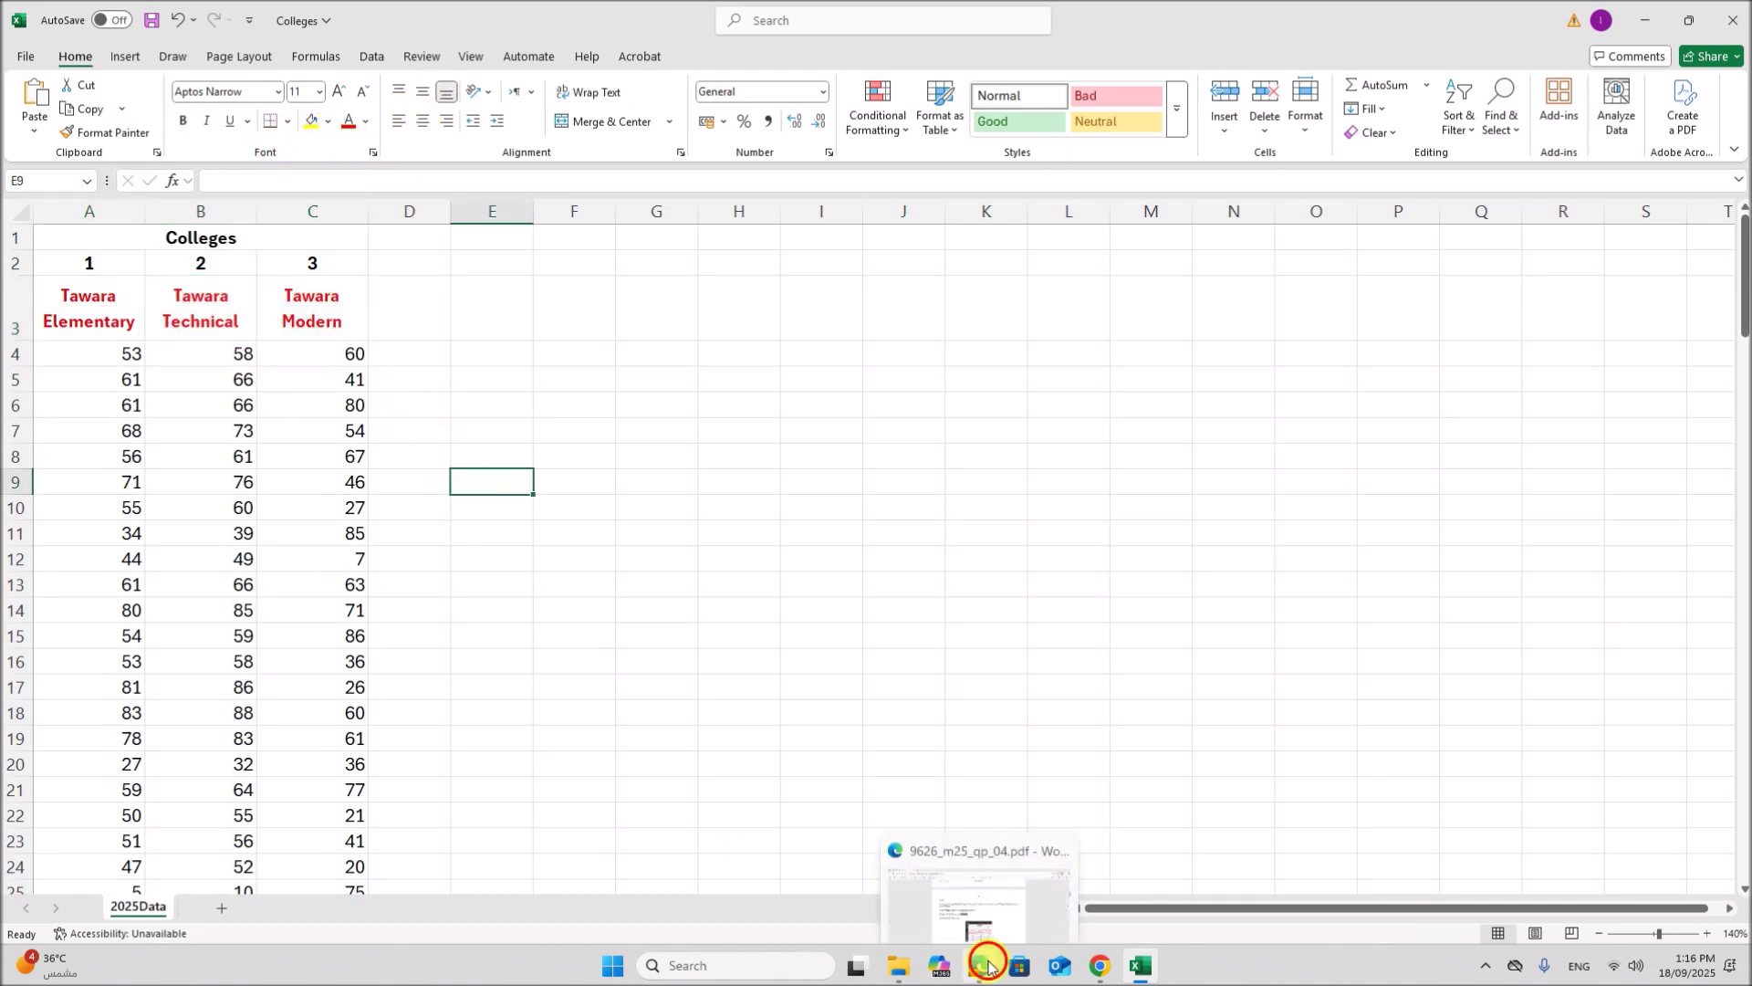
# Step: Following the exam's sample table, center all cells in columns A to C horizontally
pyautogui.click(981, 957)
pyautogui.scroll(-2, 902, 725)
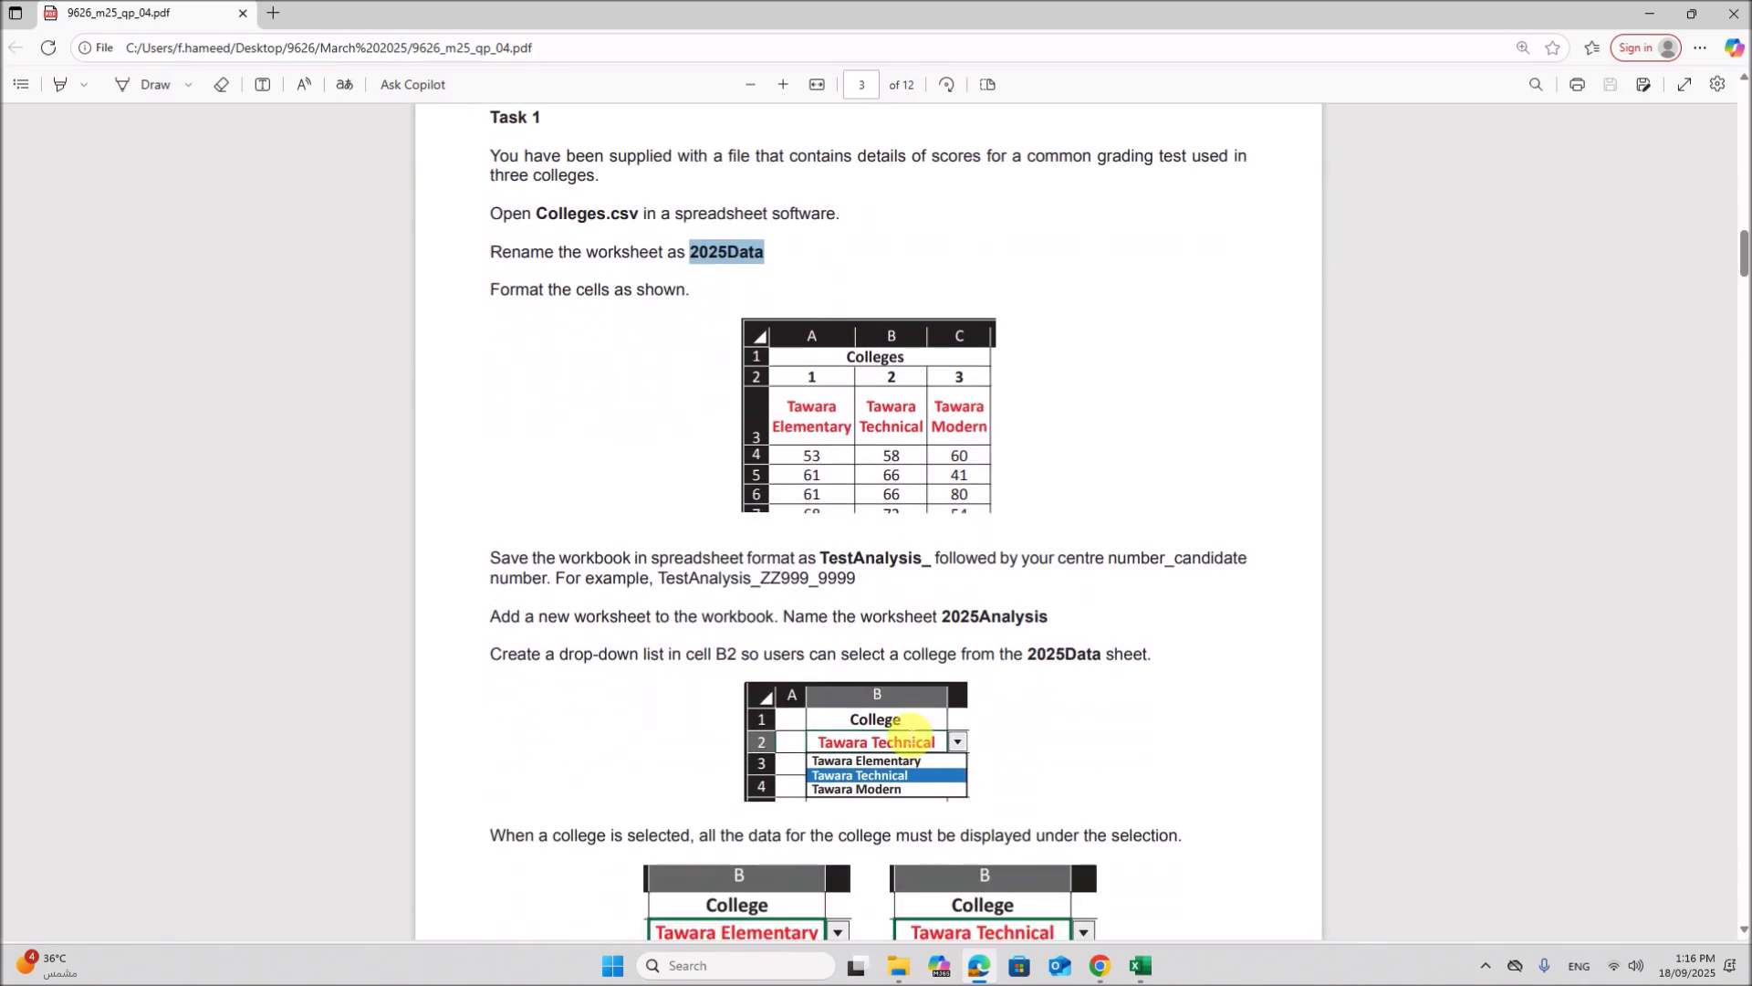
pyautogui.click(1139, 966)
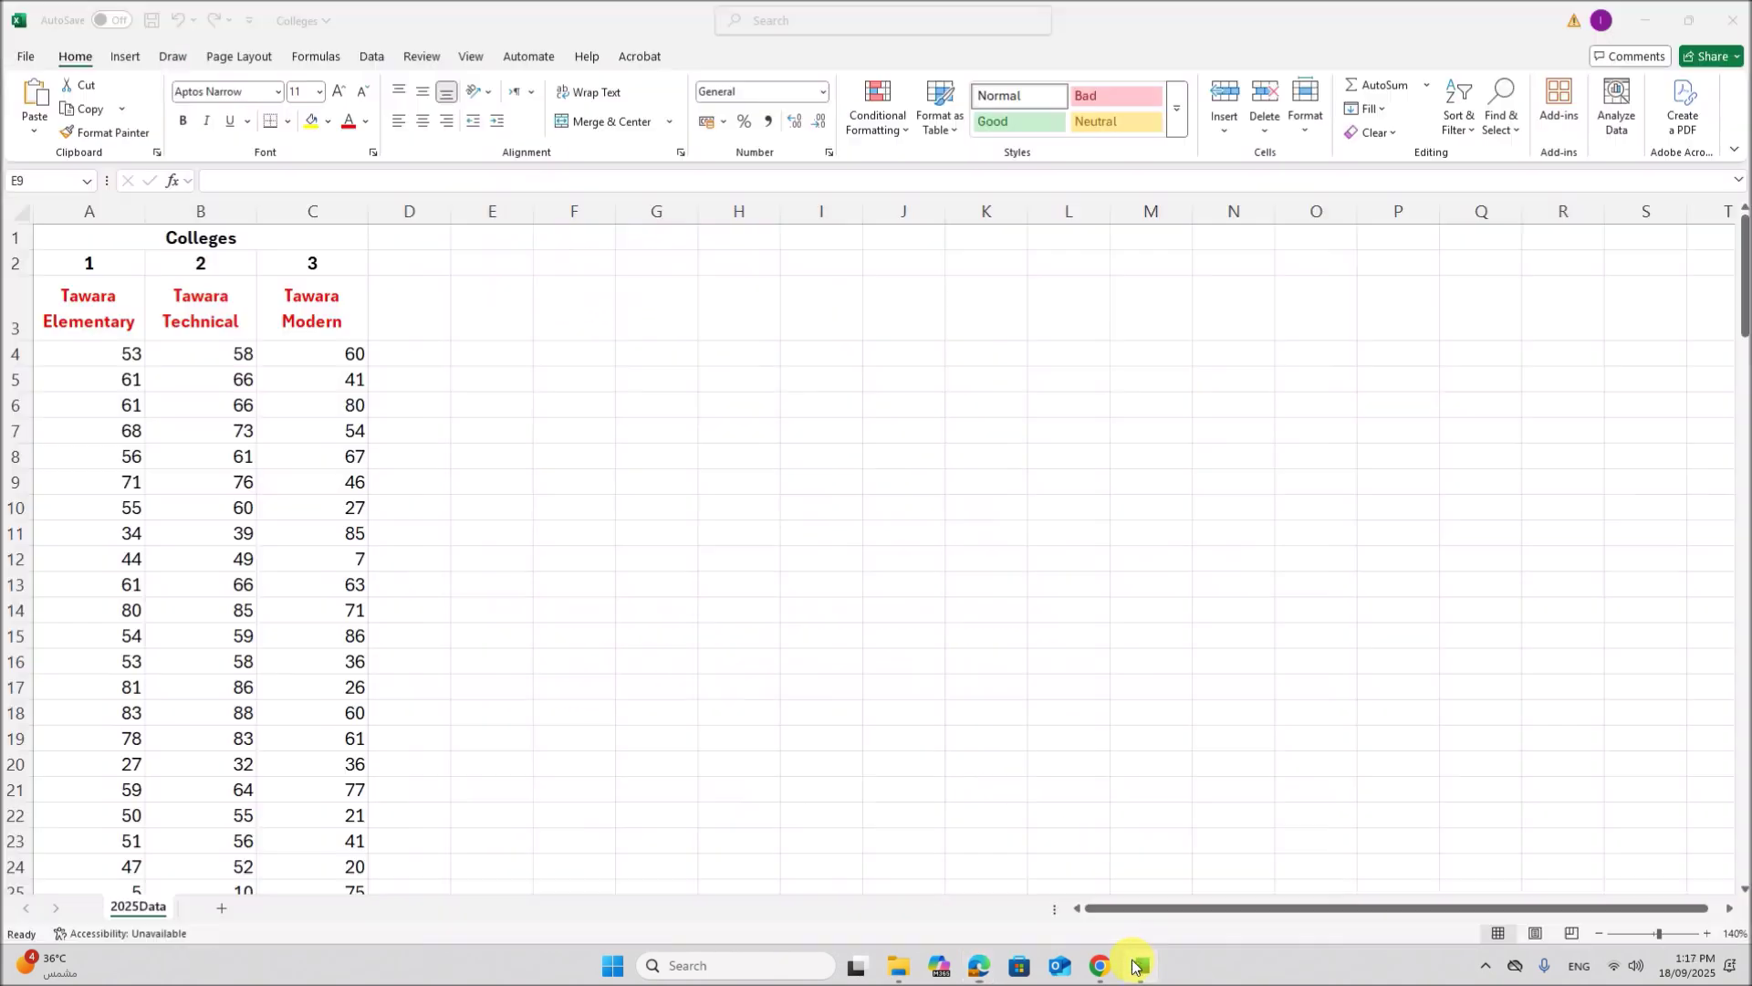
pyautogui.moveTo(91, 210); pyautogui.dragTo(366, 245)
pyautogui.click(398, 120)
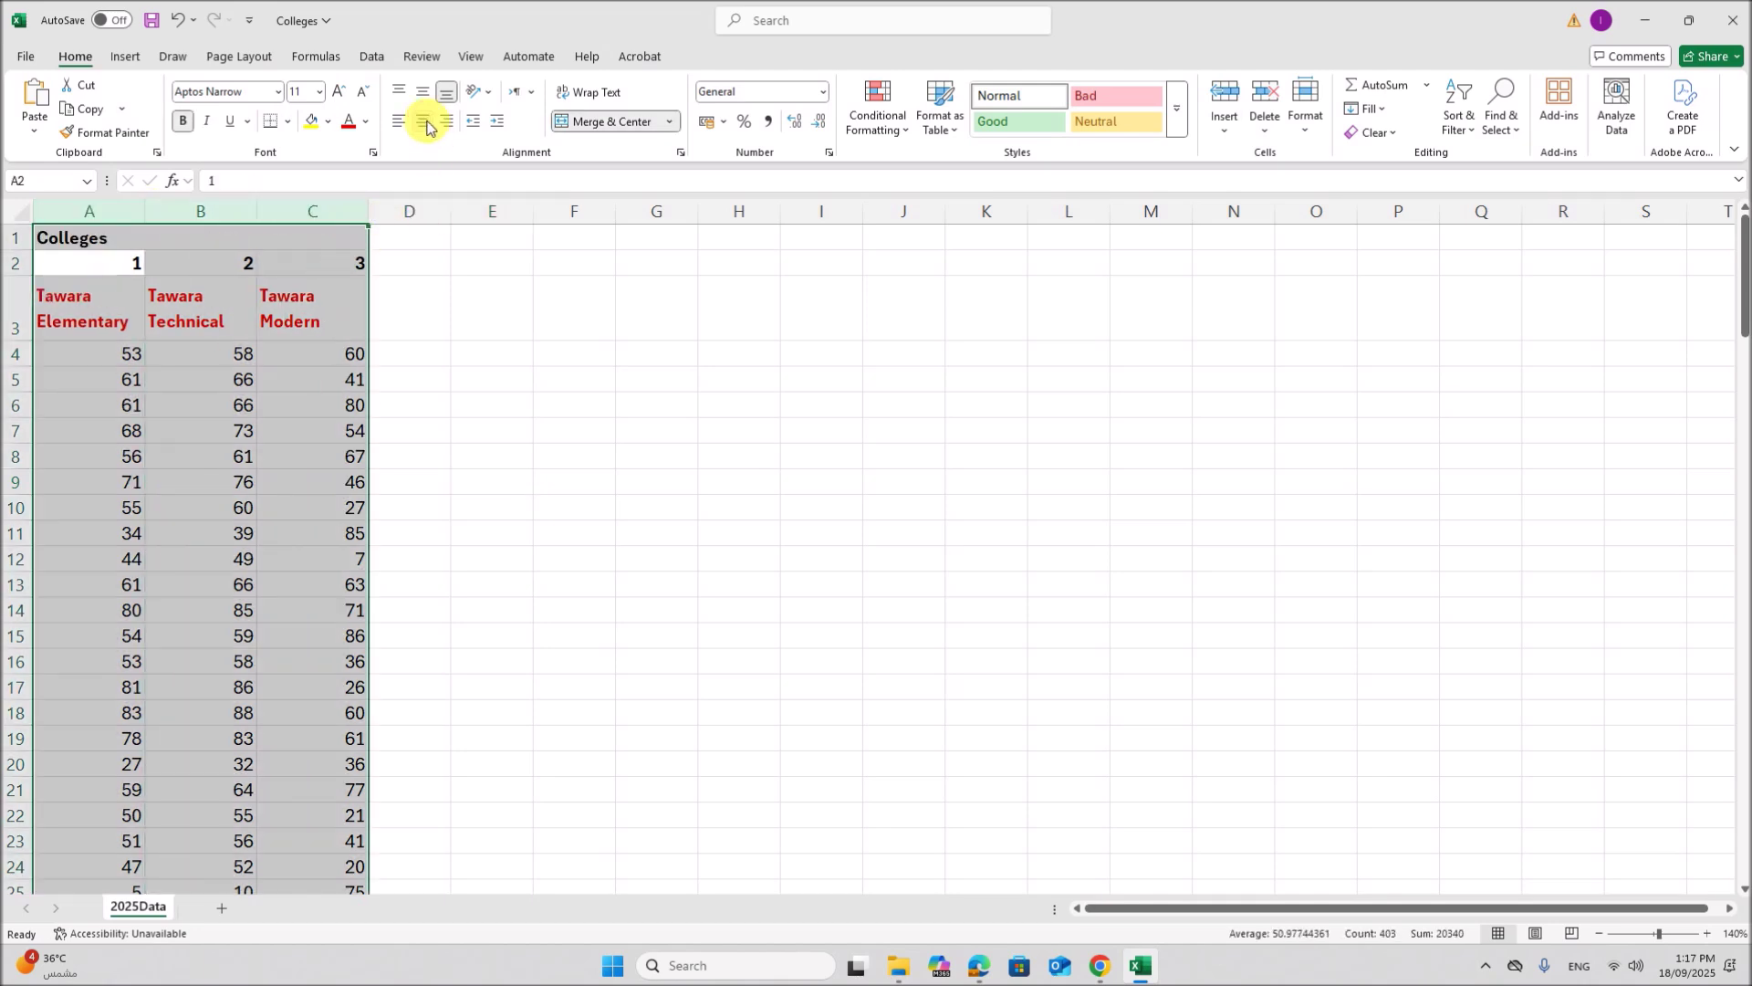
pyautogui.click(423, 120)
pyautogui.click(501, 517)
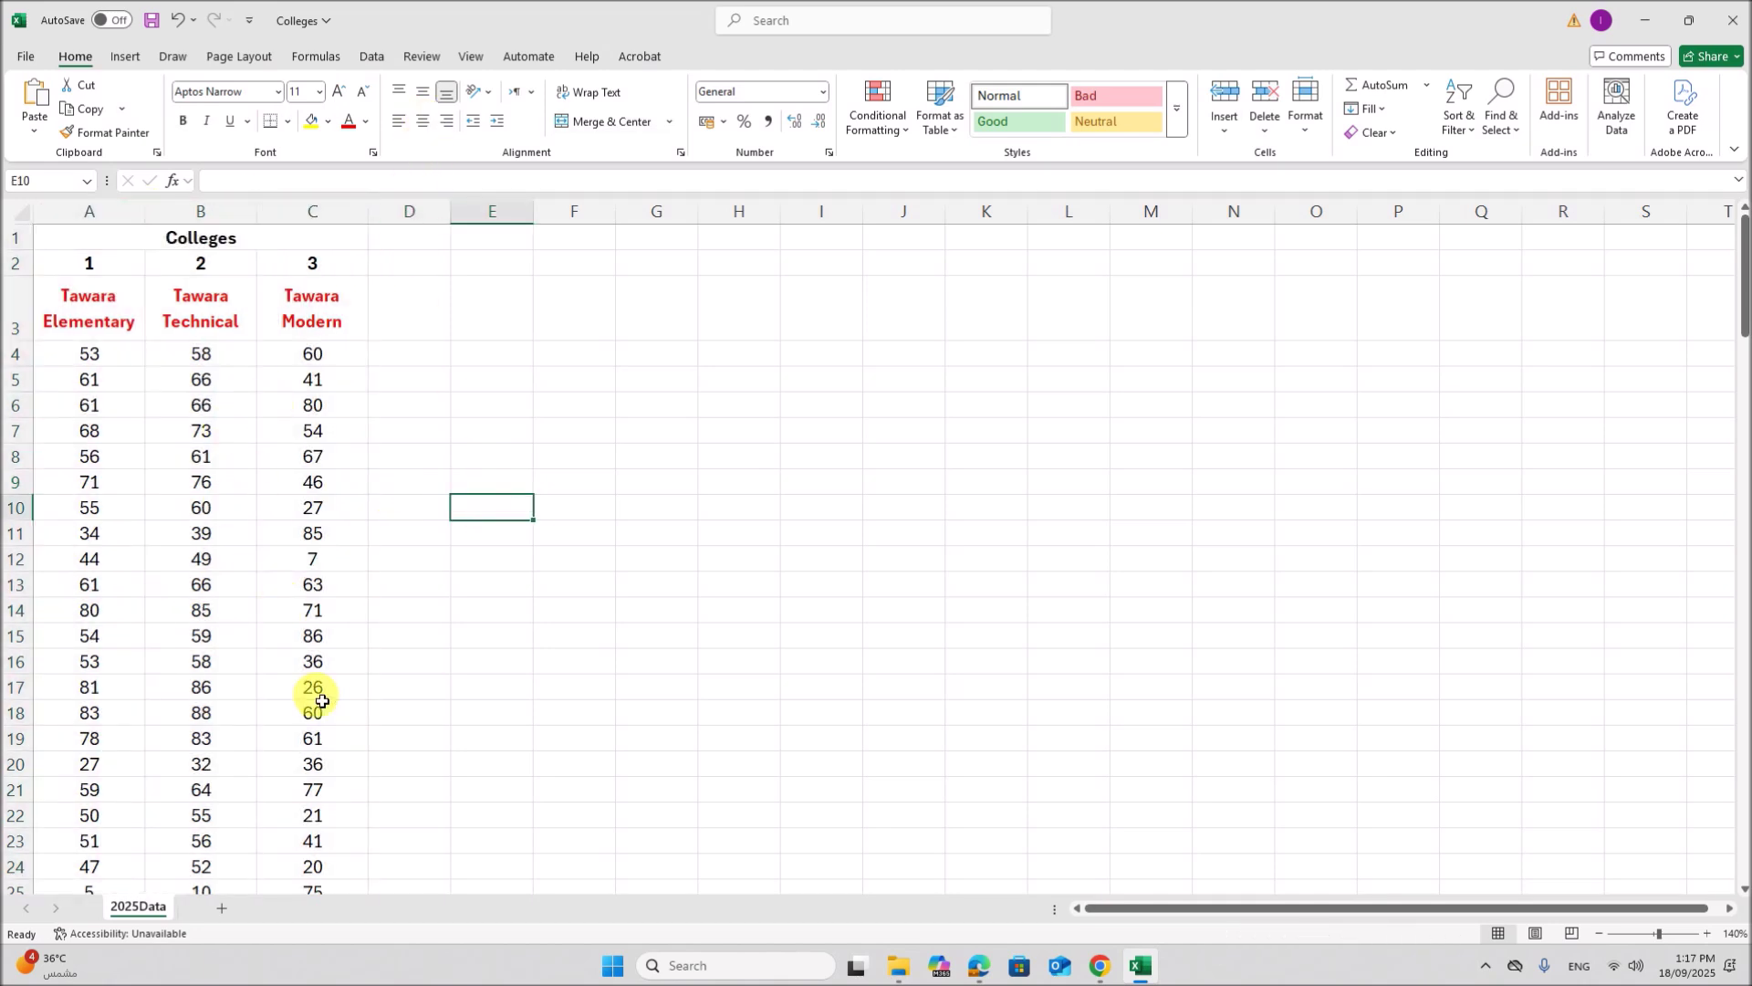
# Step: Compare the sheet with the exam's sample table and apply all borders to the college data in A1:C135
pyautogui.click(982, 967)
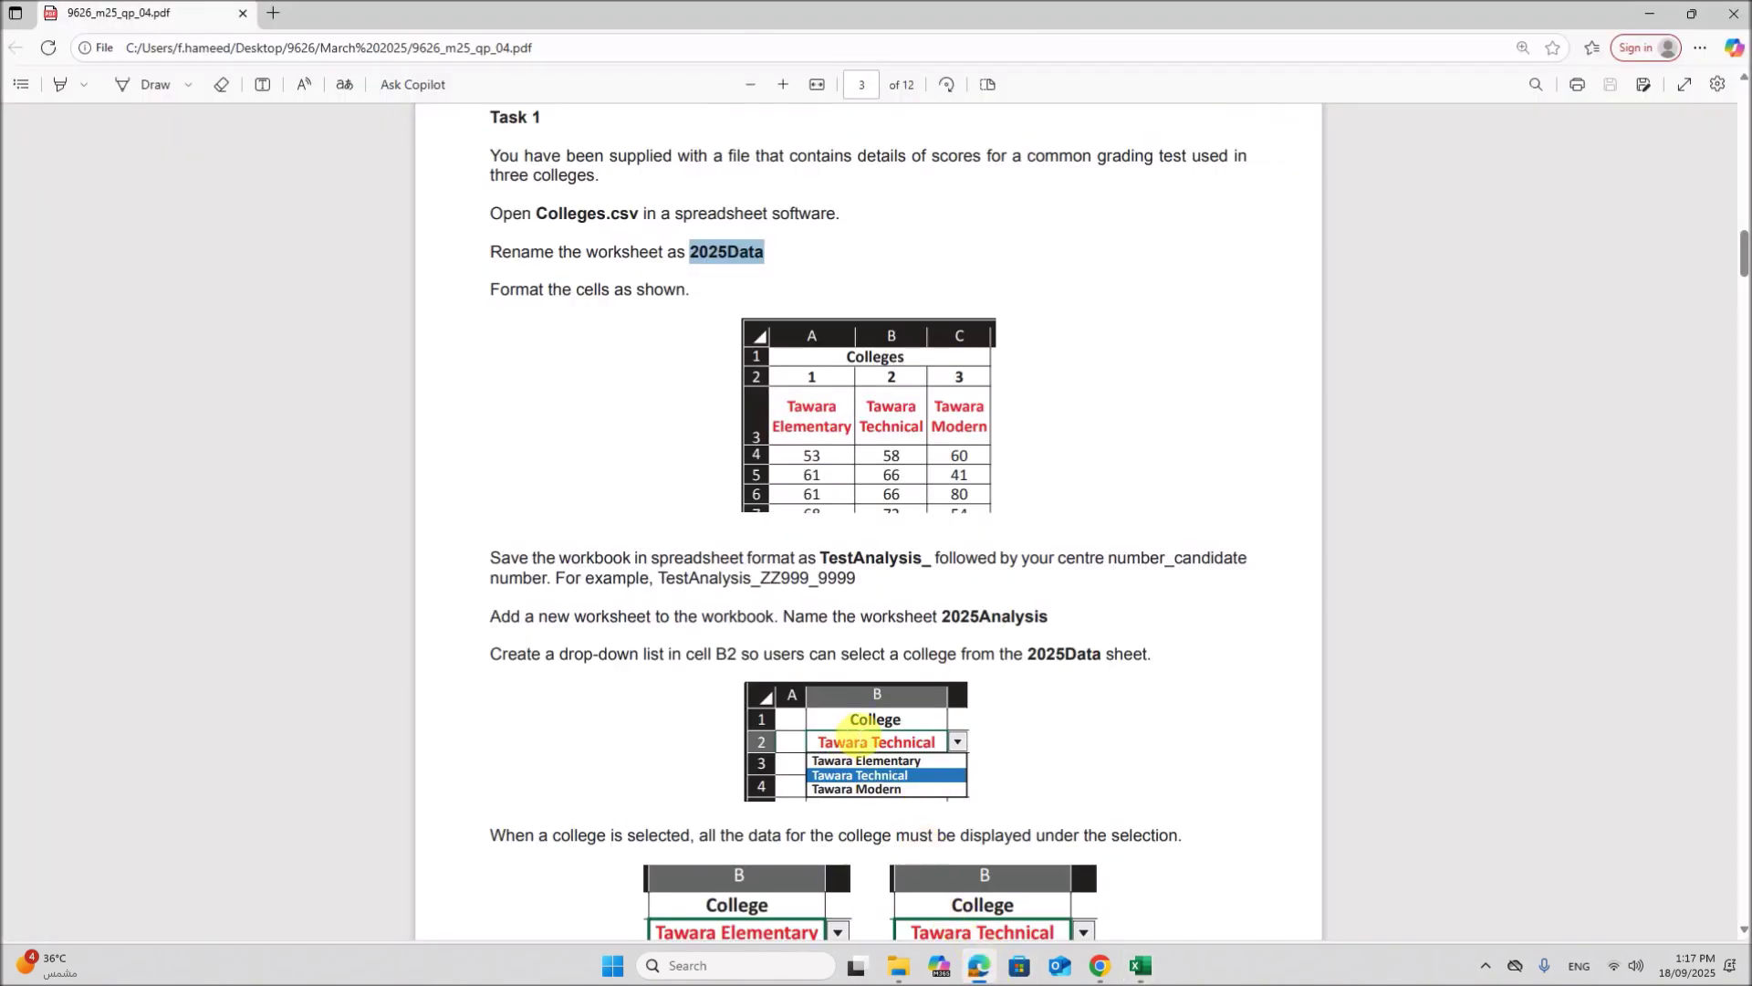
pyautogui.scroll(-2, 954, 730)
pyautogui.scroll(3, 954, 730)
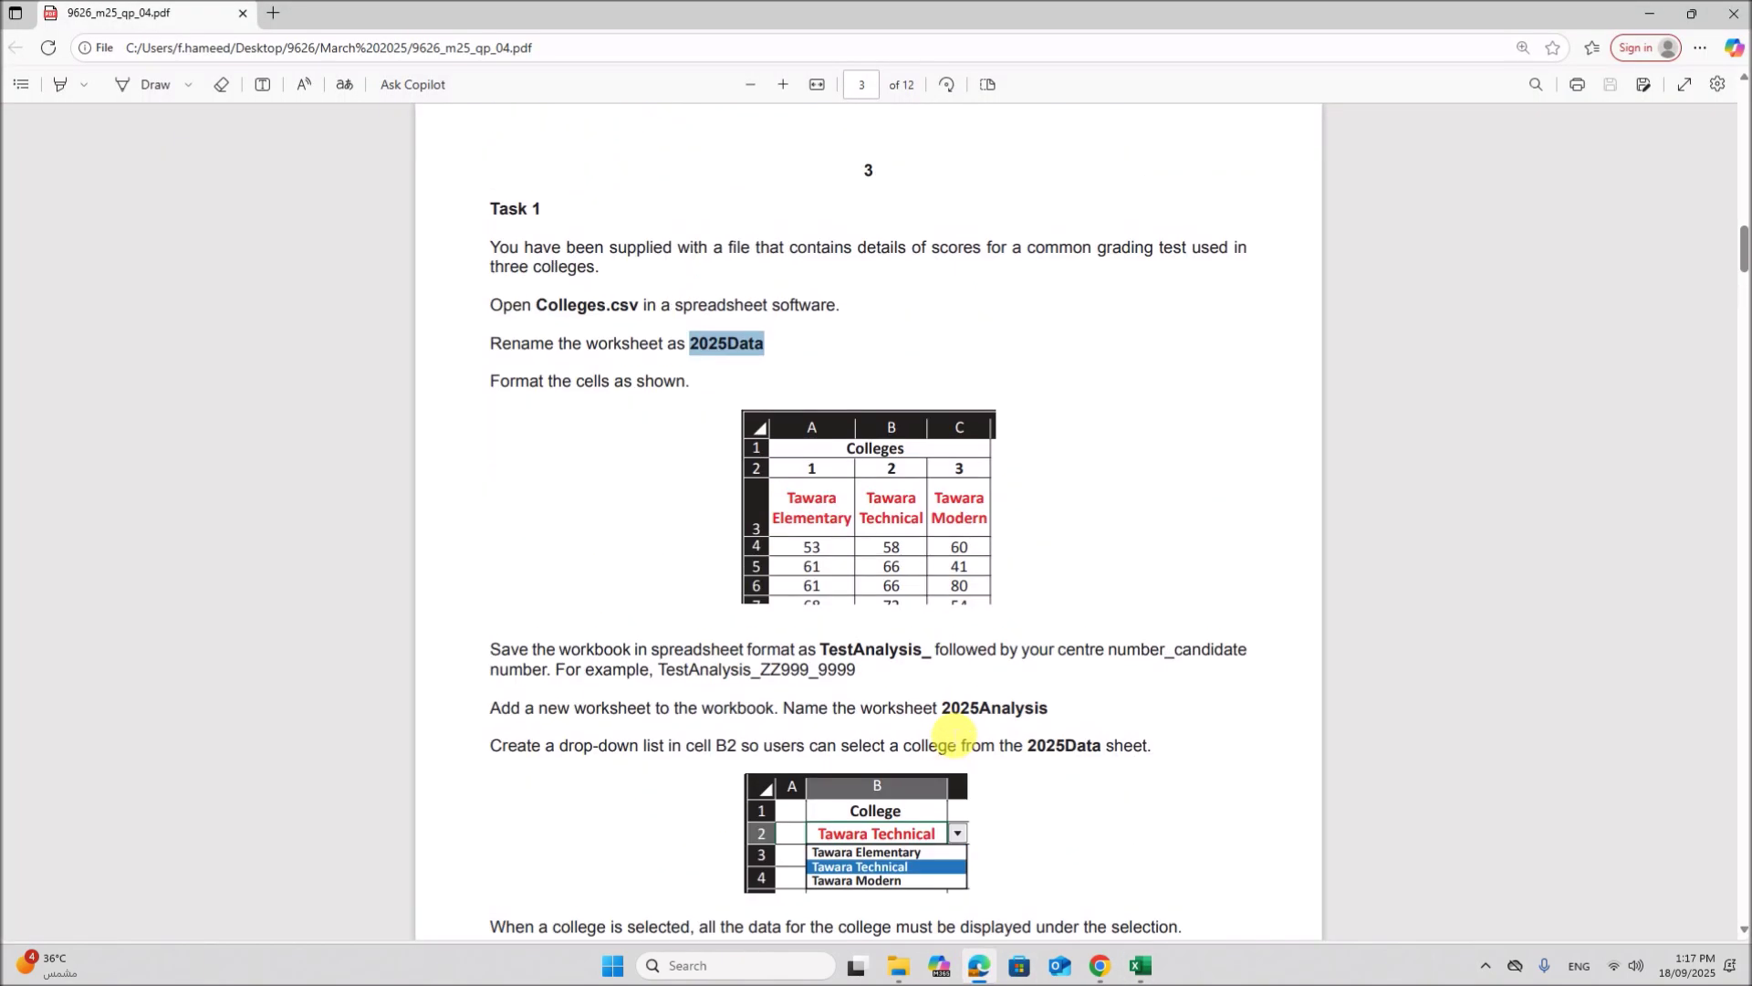
pyautogui.scroll(-2, 953, 732)
pyautogui.scroll(1, 964, 744)
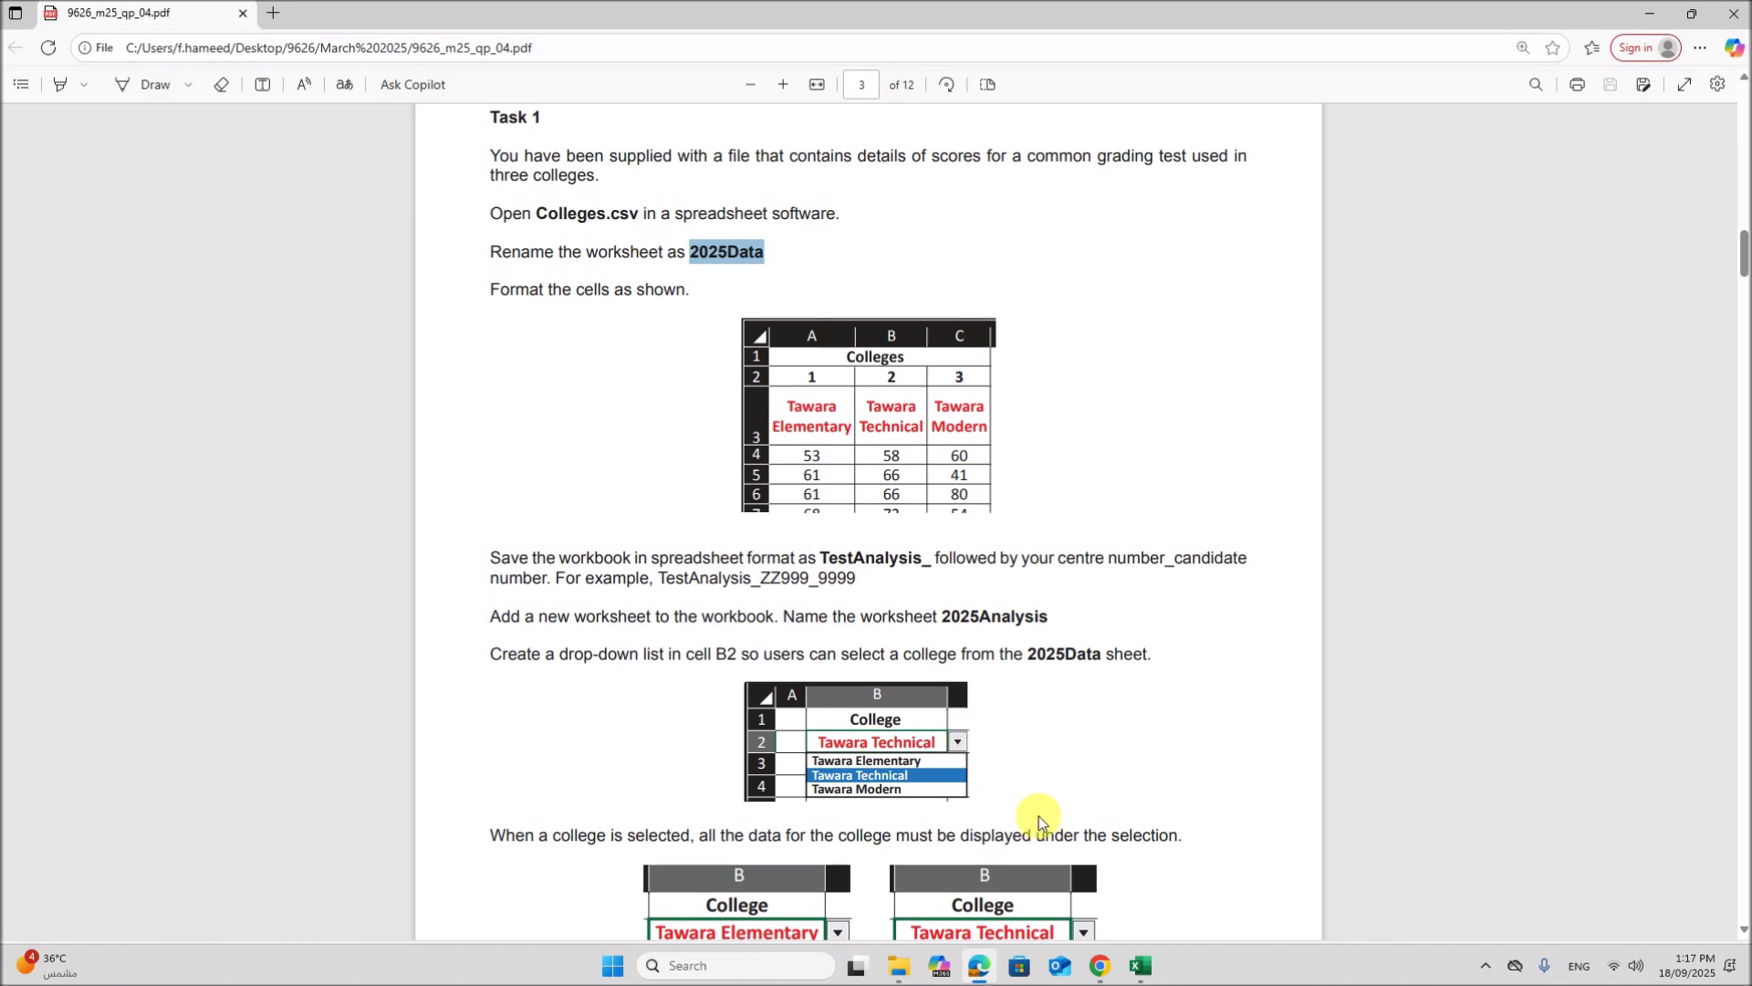
pyautogui.click(1140, 965)
pyautogui.moveTo(286, 238); pyautogui.dragTo(217, 837)
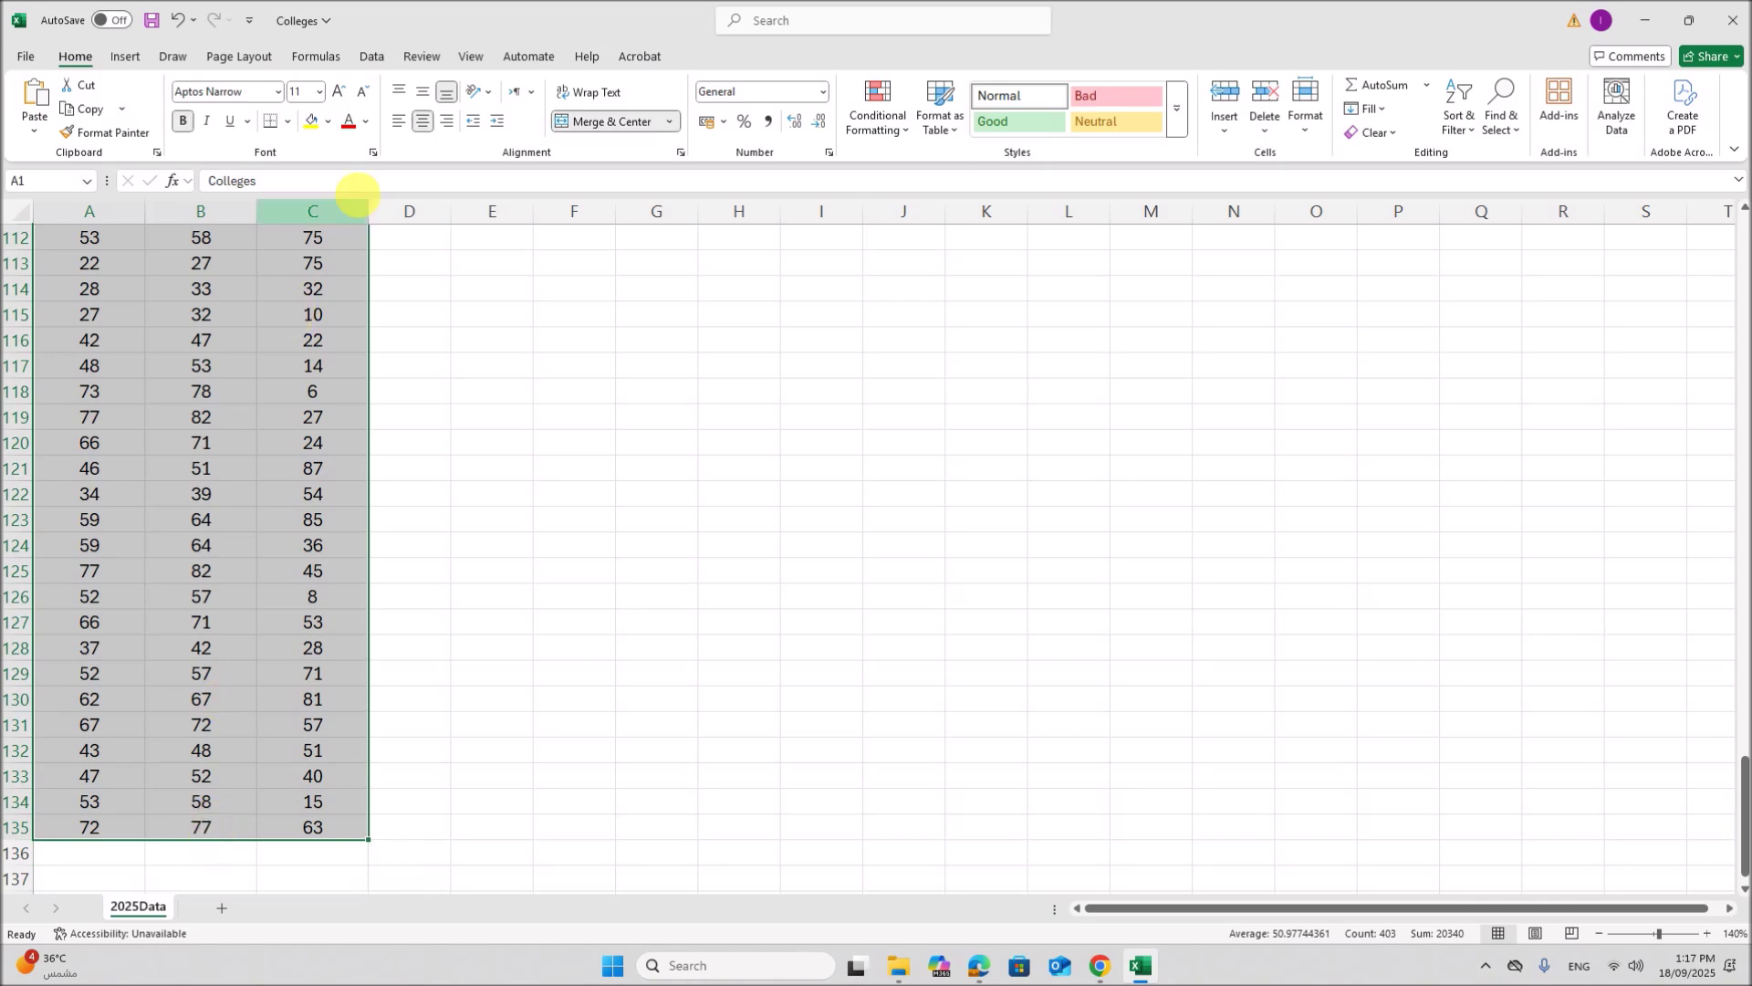
pyautogui.click(287, 121)
pyautogui.click(306, 306)
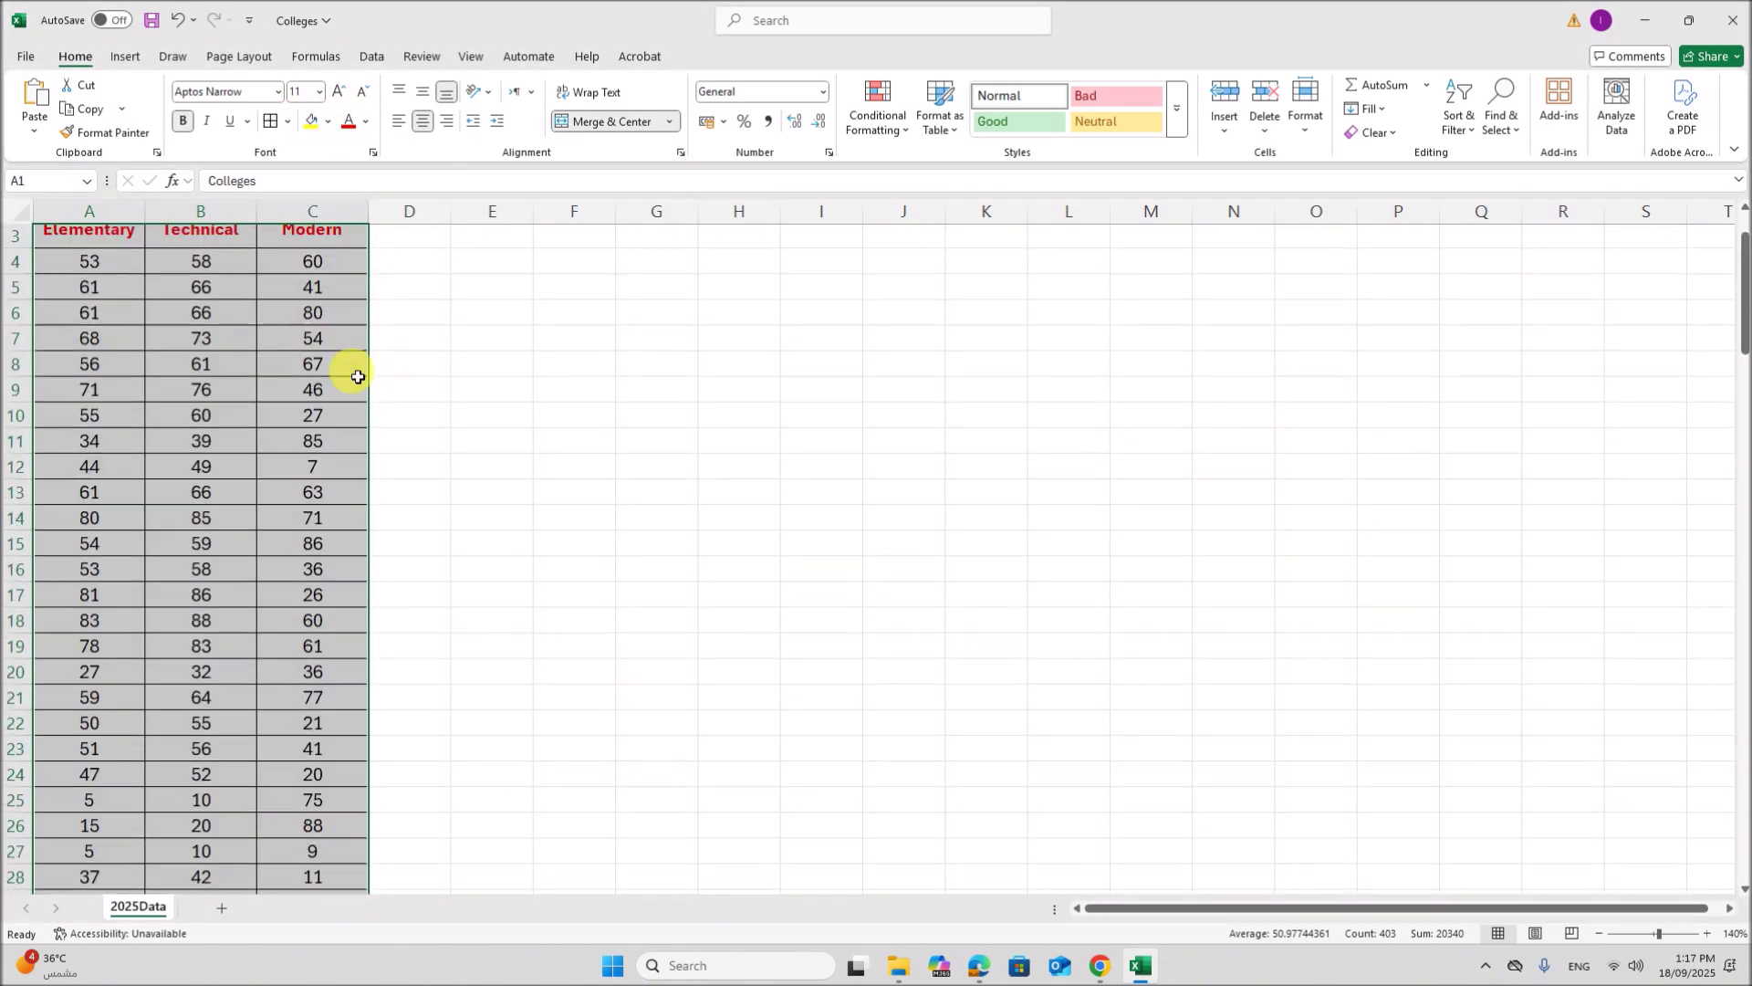
pyautogui.click(456, 363)
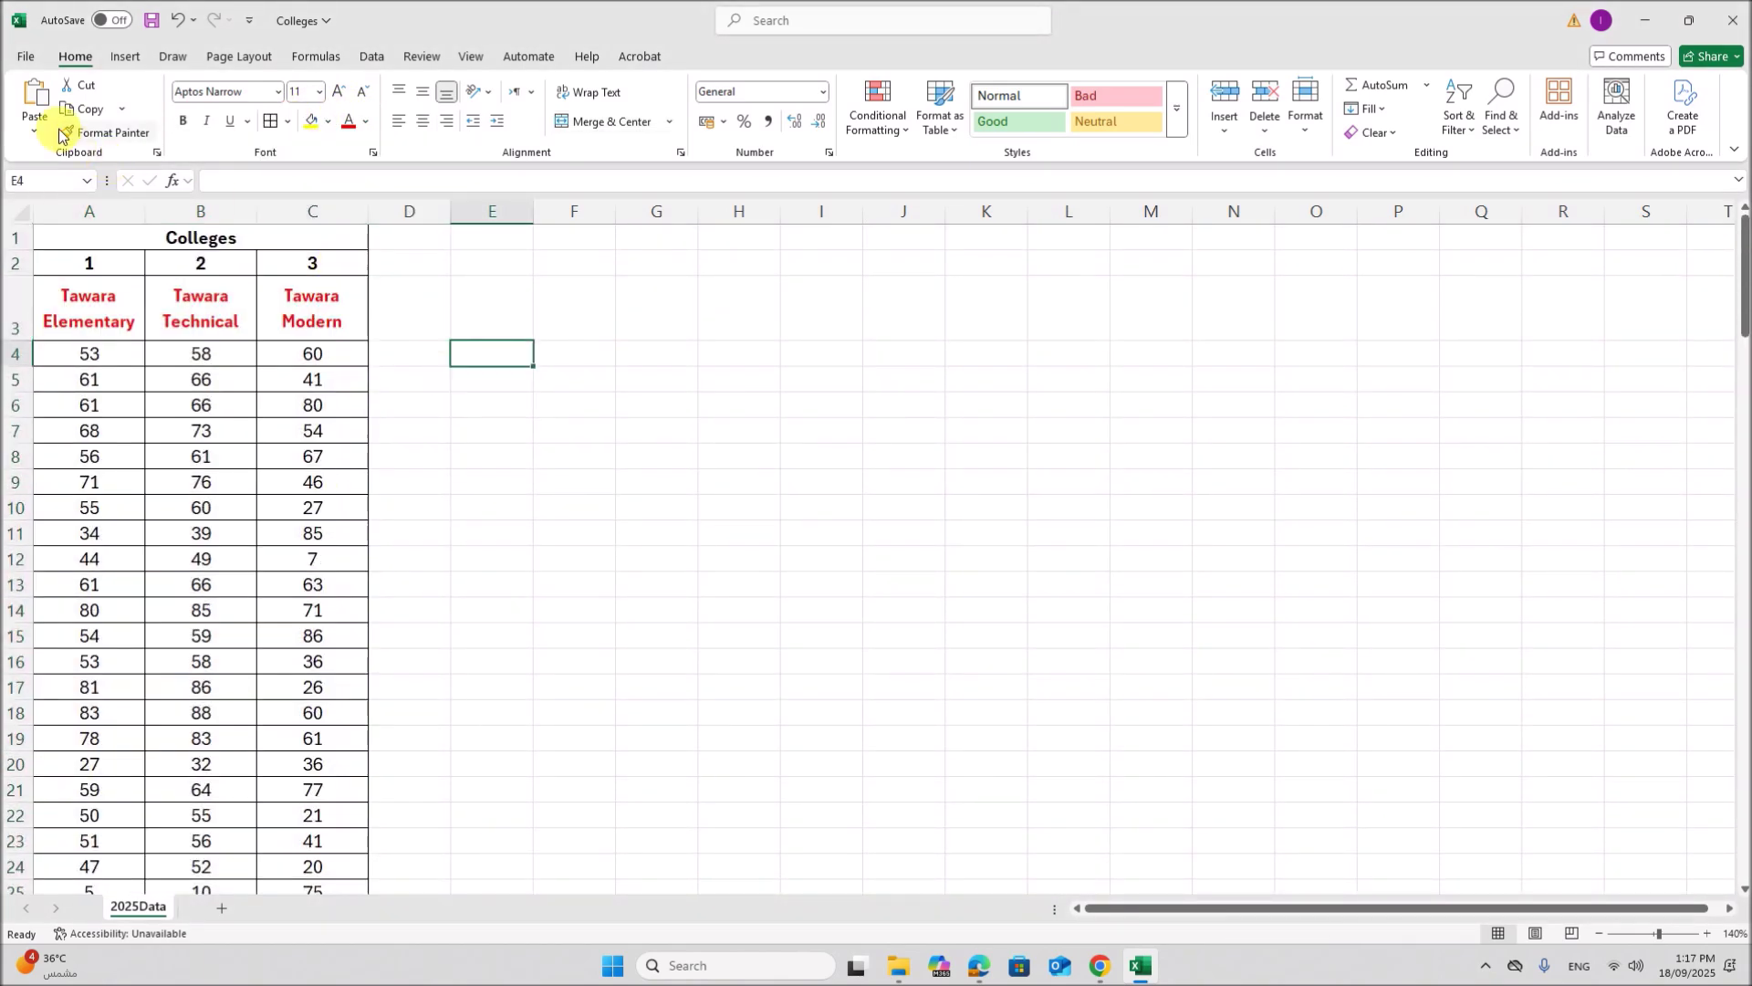
# Step: Start saving the workbook under a new name in the Examination folder and copy the prefix TestAnalysis_ from the exam paper
pyautogui.click(28, 57)
pyautogui.click(68, 303)
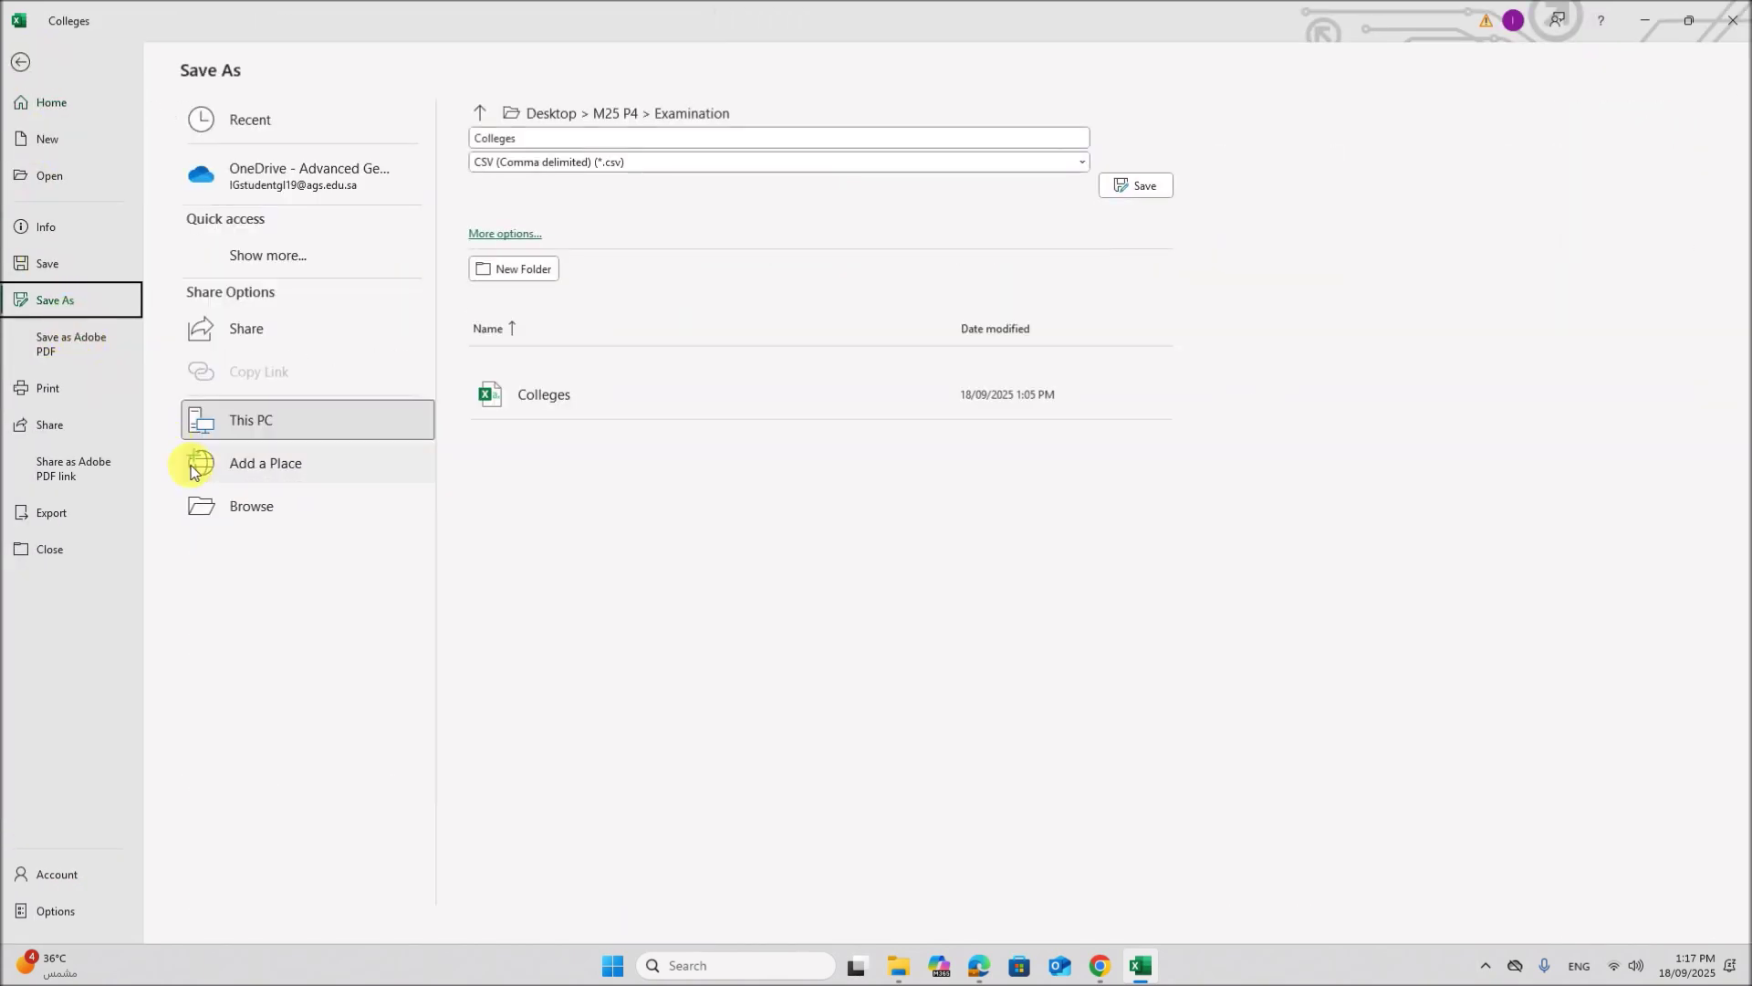
pyautogui.click(252, 501)
pyautogui.click(977, 964)
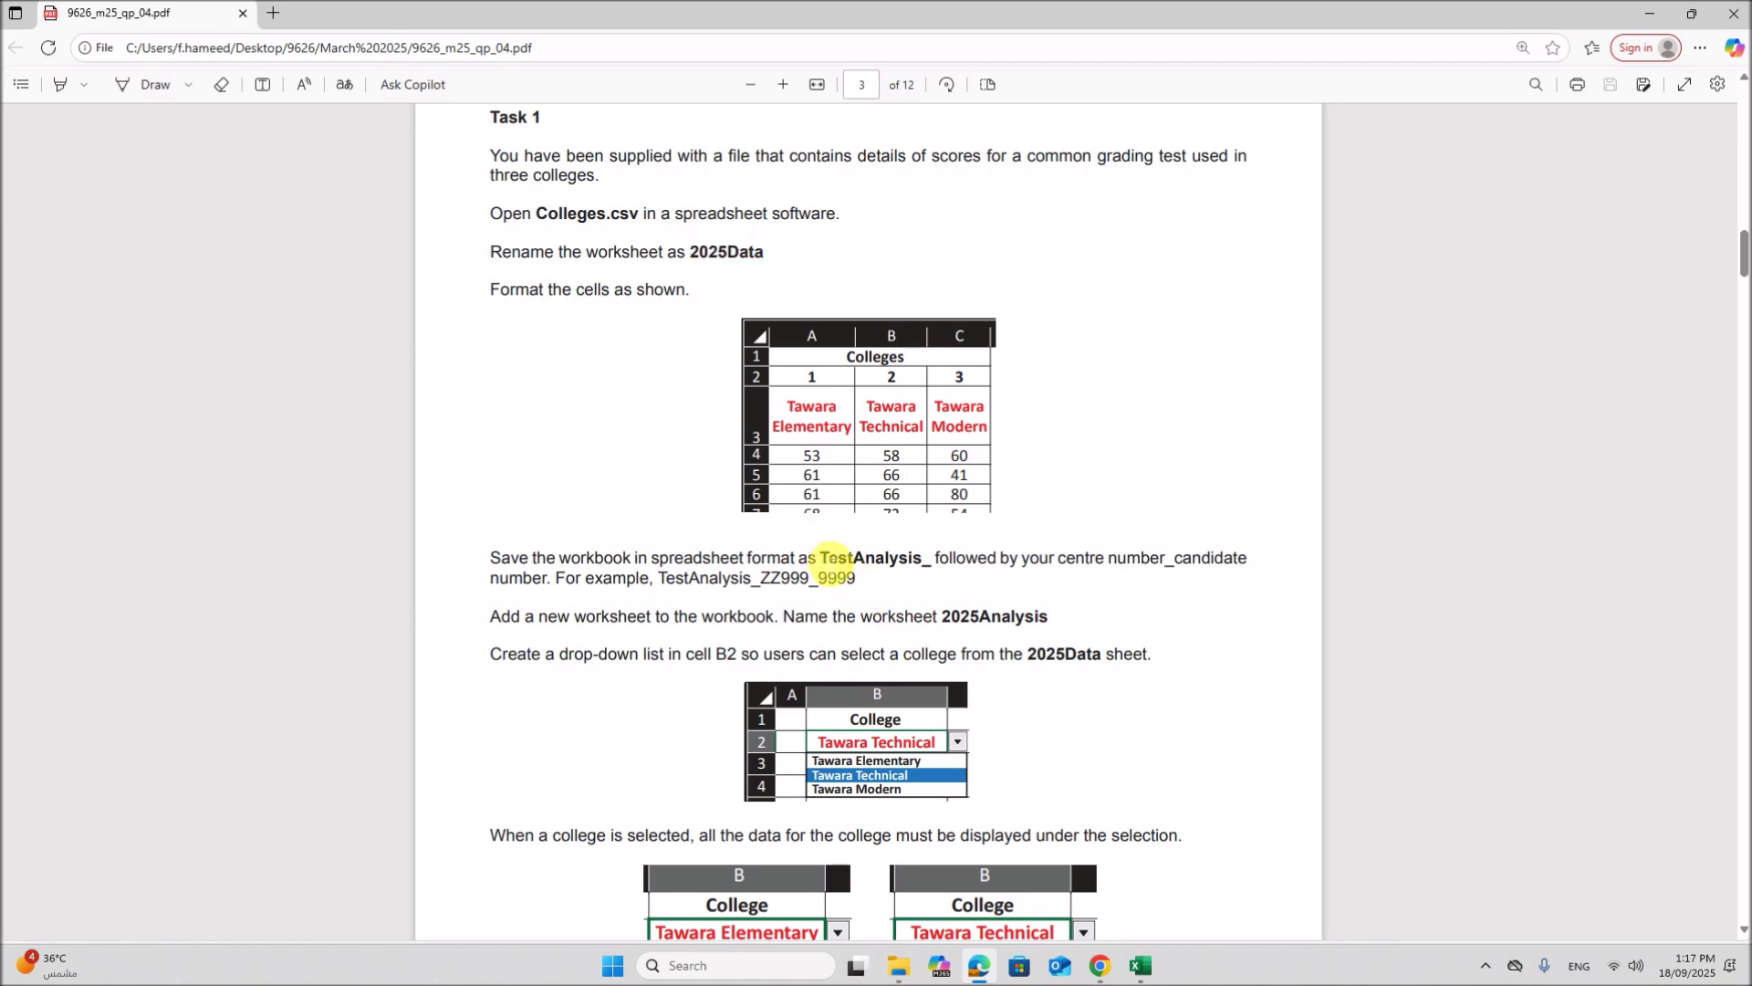
pyautogui.moveTo(826, 559); pyautogui.dragTo(885, 562)
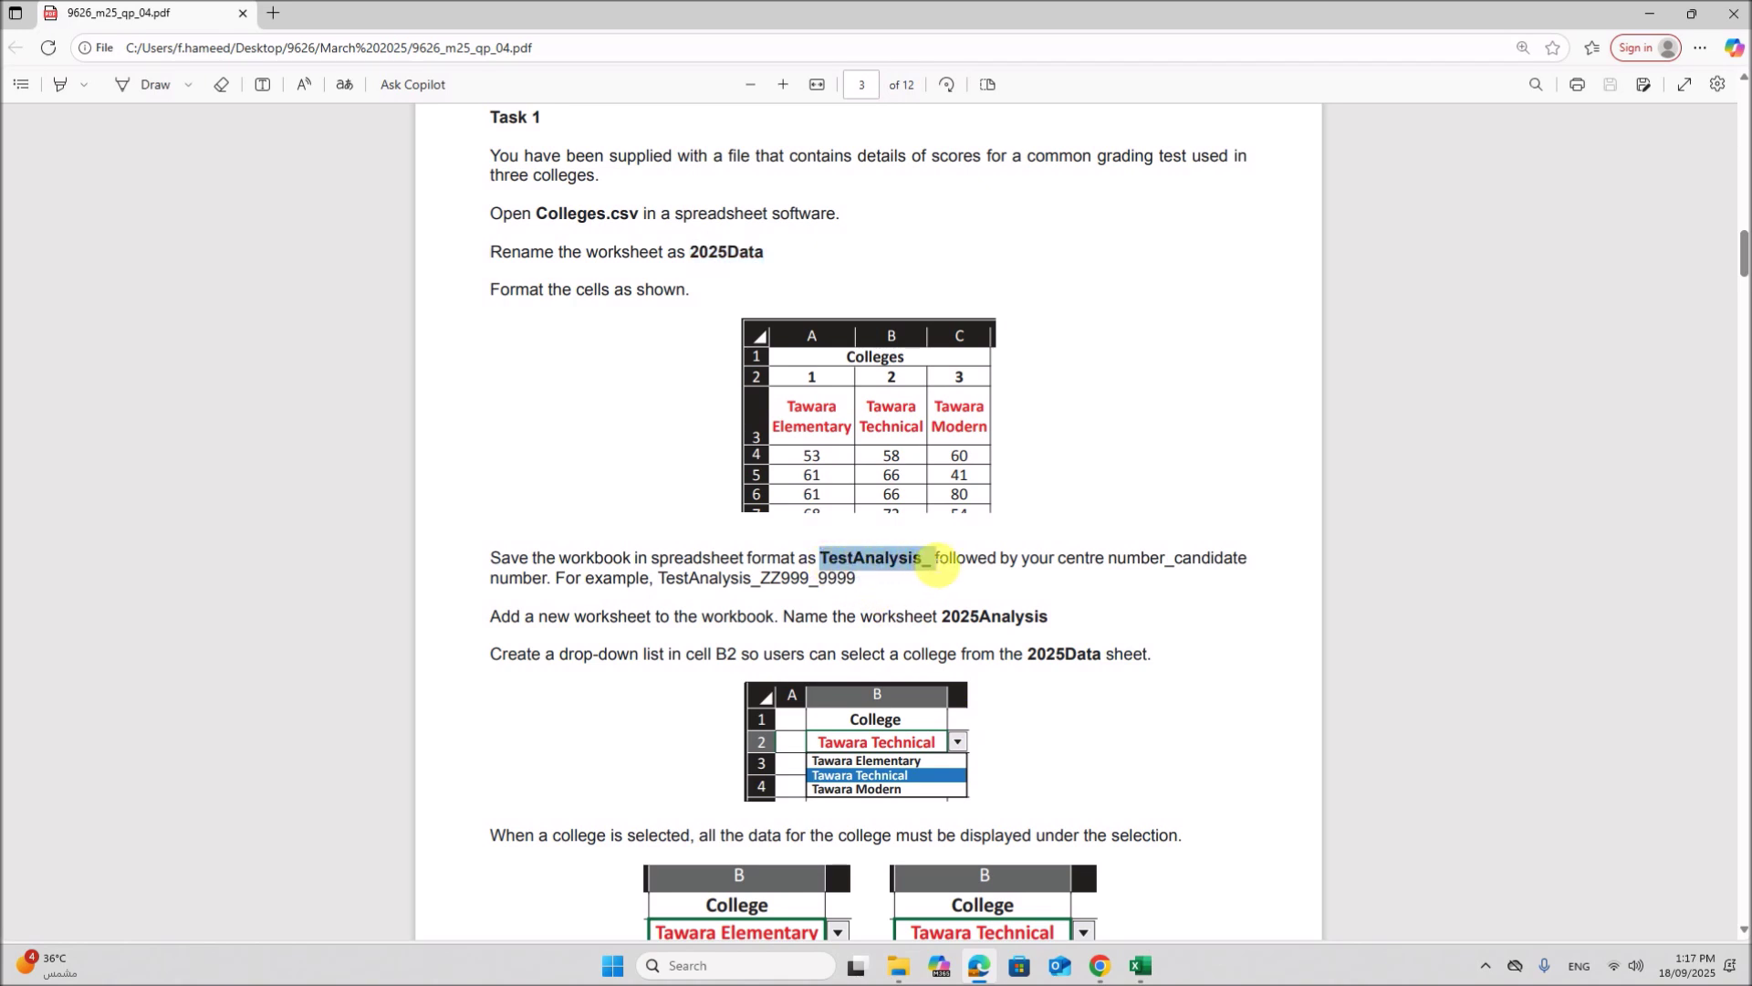
pyautogui.moveTo(936, 562); pyautogui.dragTo(936, 562)
pyautogui.hotkey('ctrl', 'c')
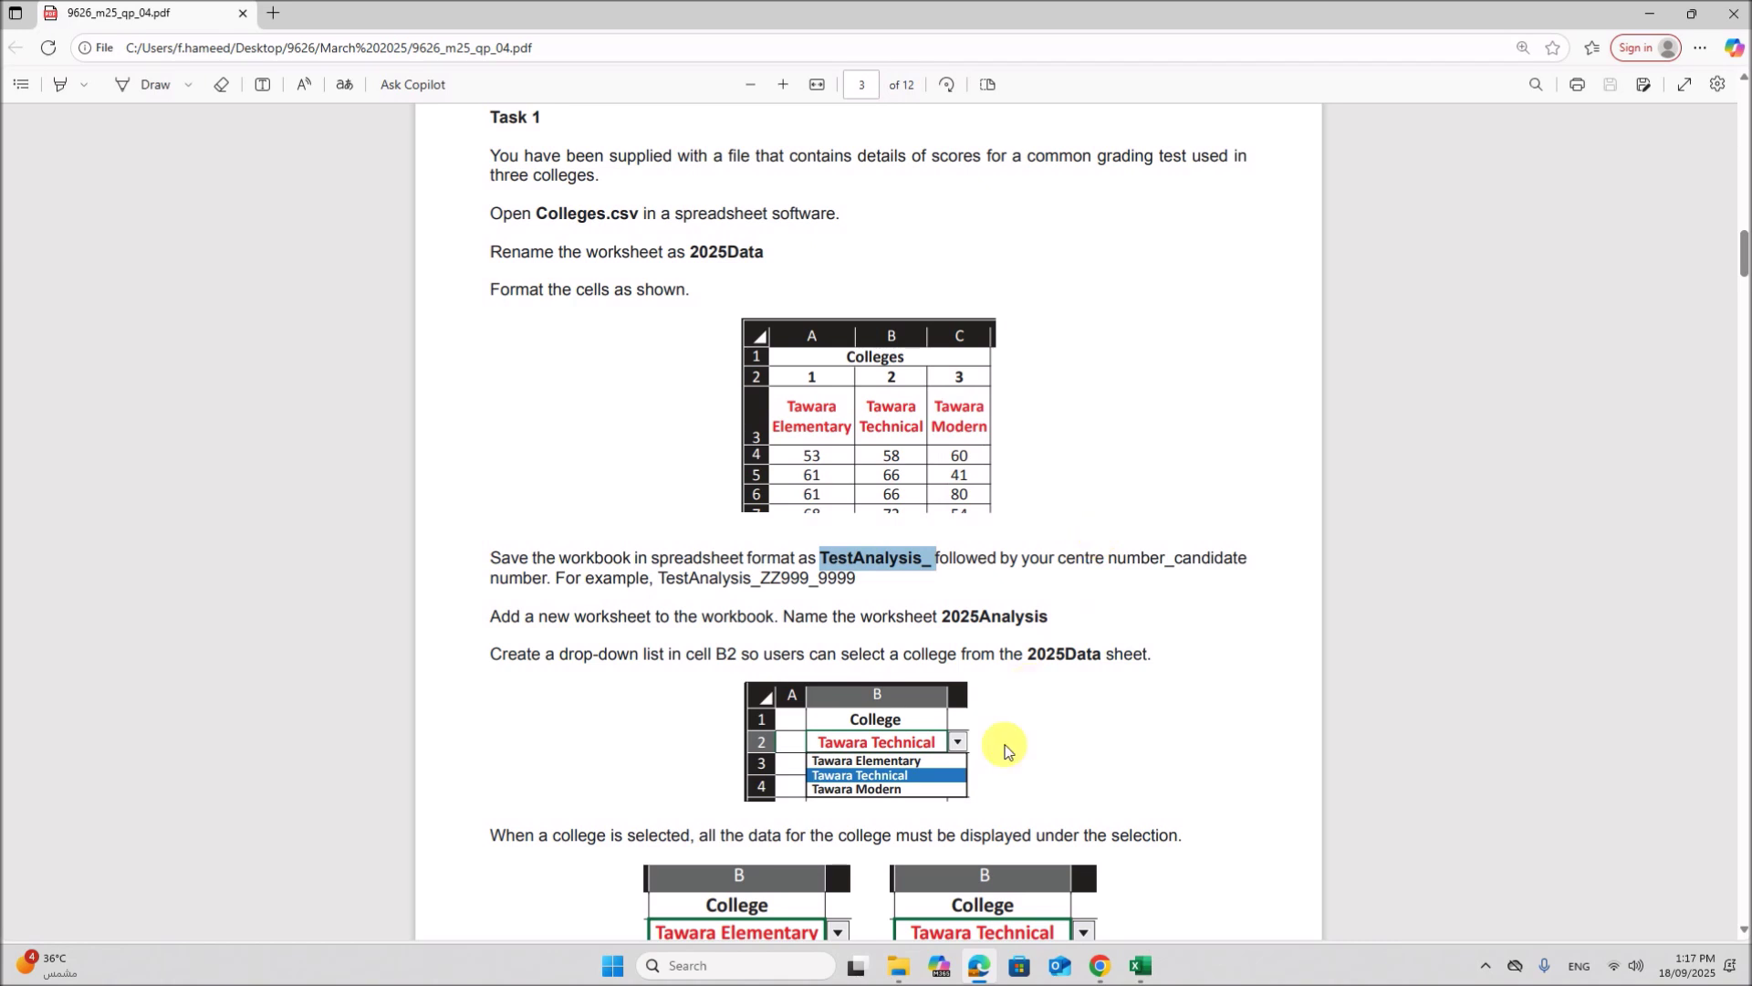
# Step: Name the file TestAnalysis_ followed by the centre number and candidate number, and save it as an Excel Workbook
pyautogui.click(1141, 964)
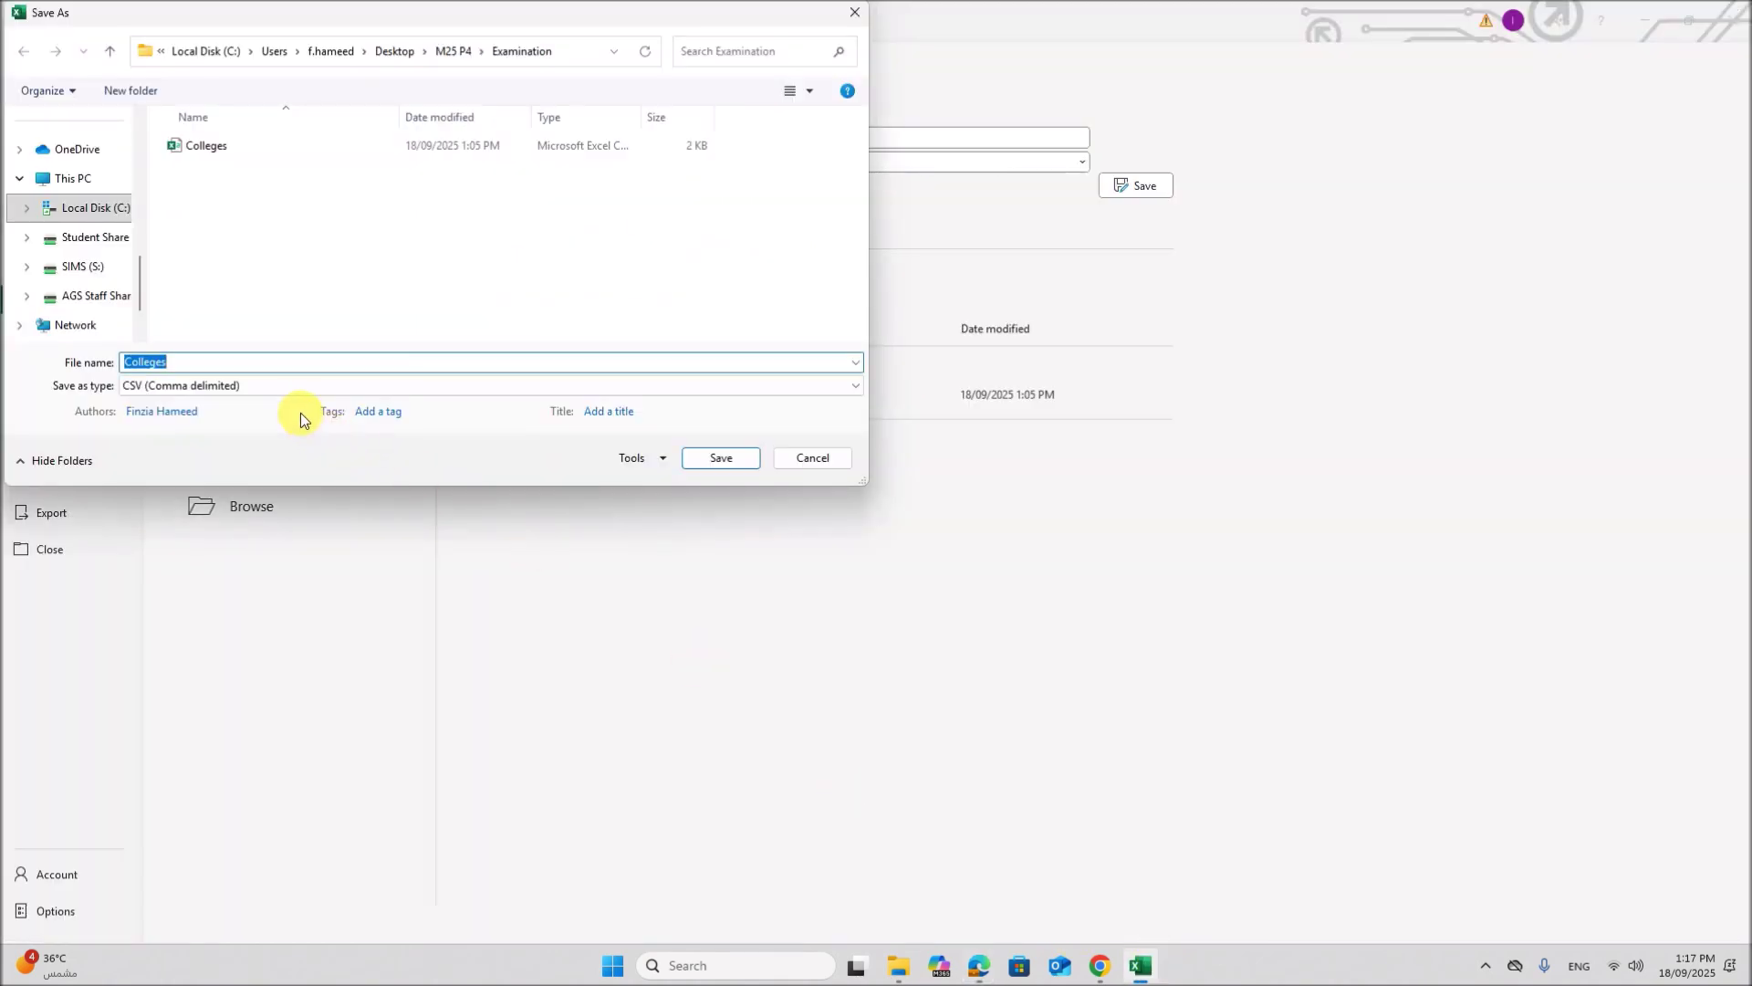
pyautogui.hotkey('ctrl', 'v')
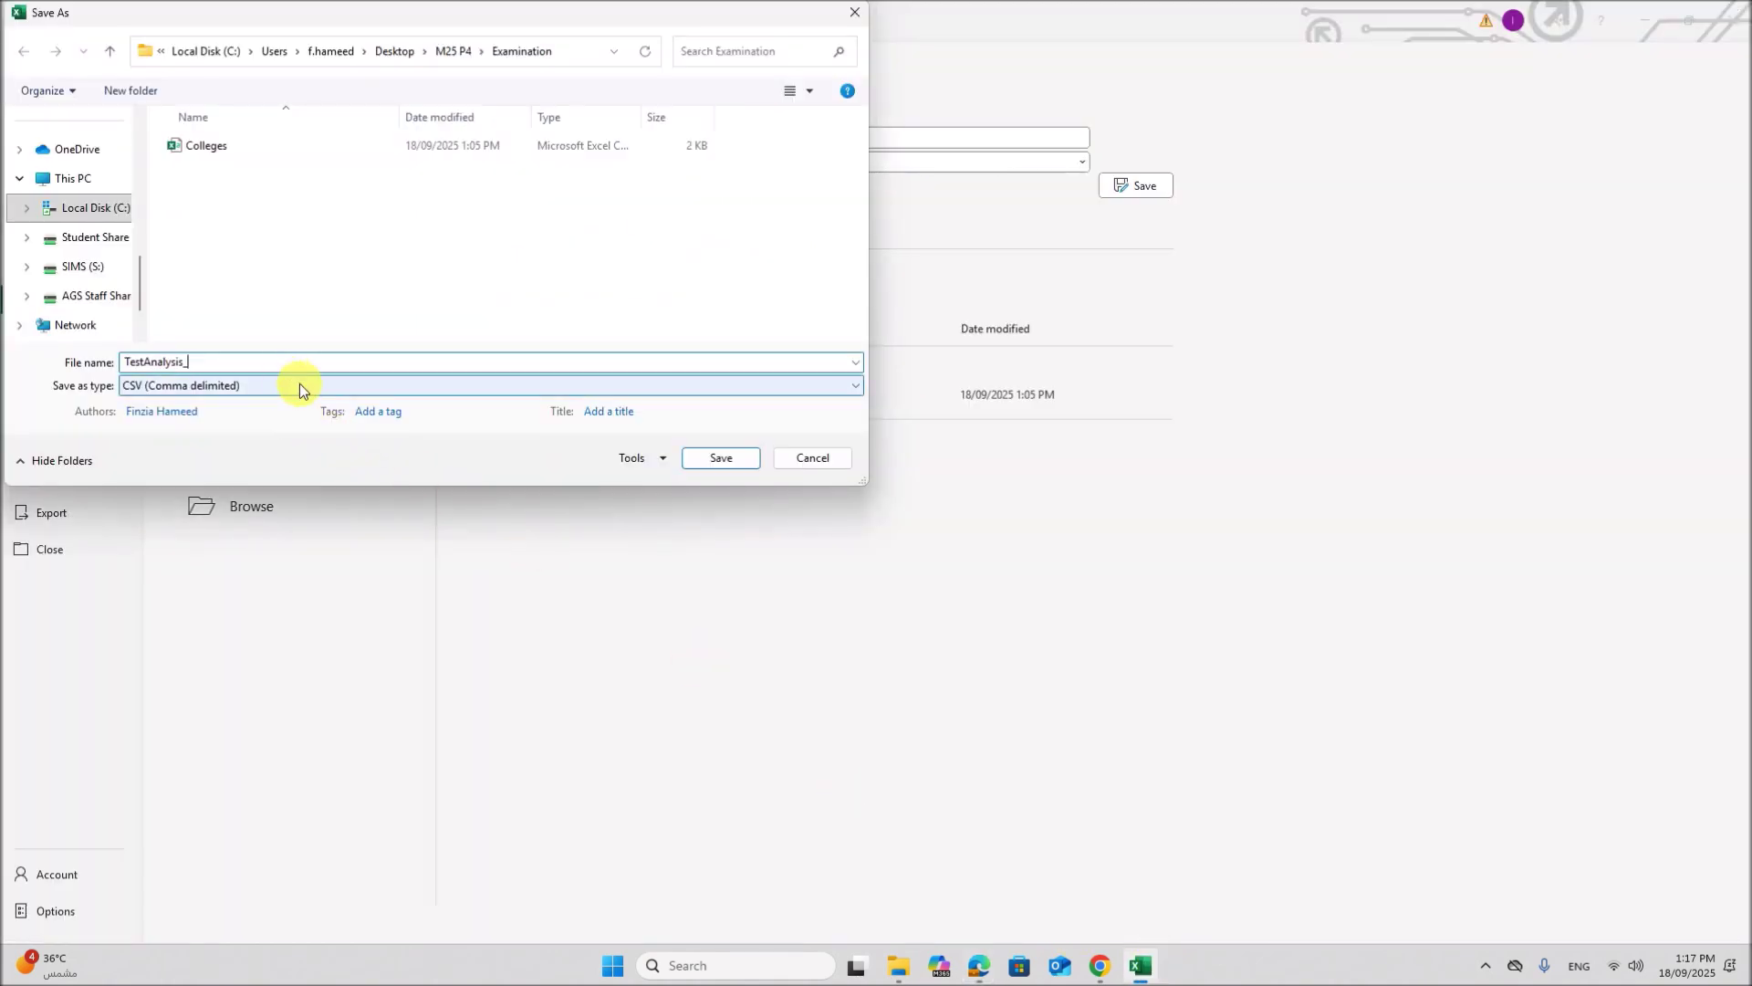
pyautogui.write('ZZ123_1234')
pyautogui.click(371, 386)
pyautogui.click(216, 404)
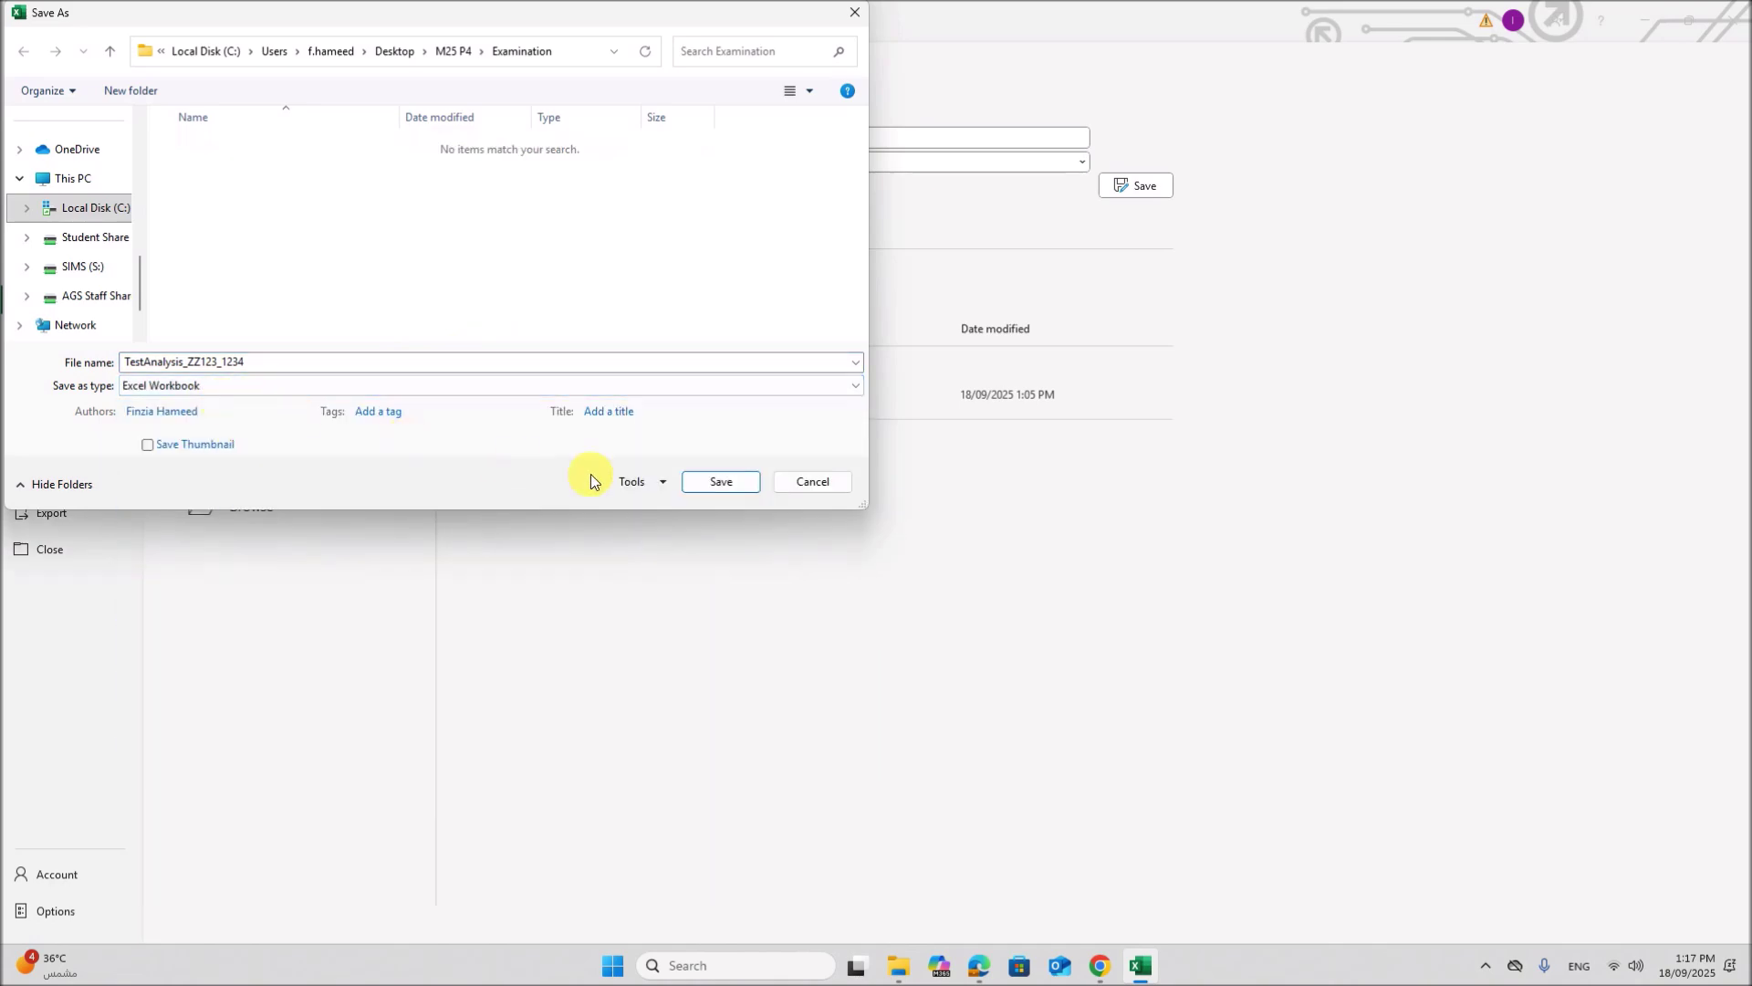
pyautogui.click(717, 482)
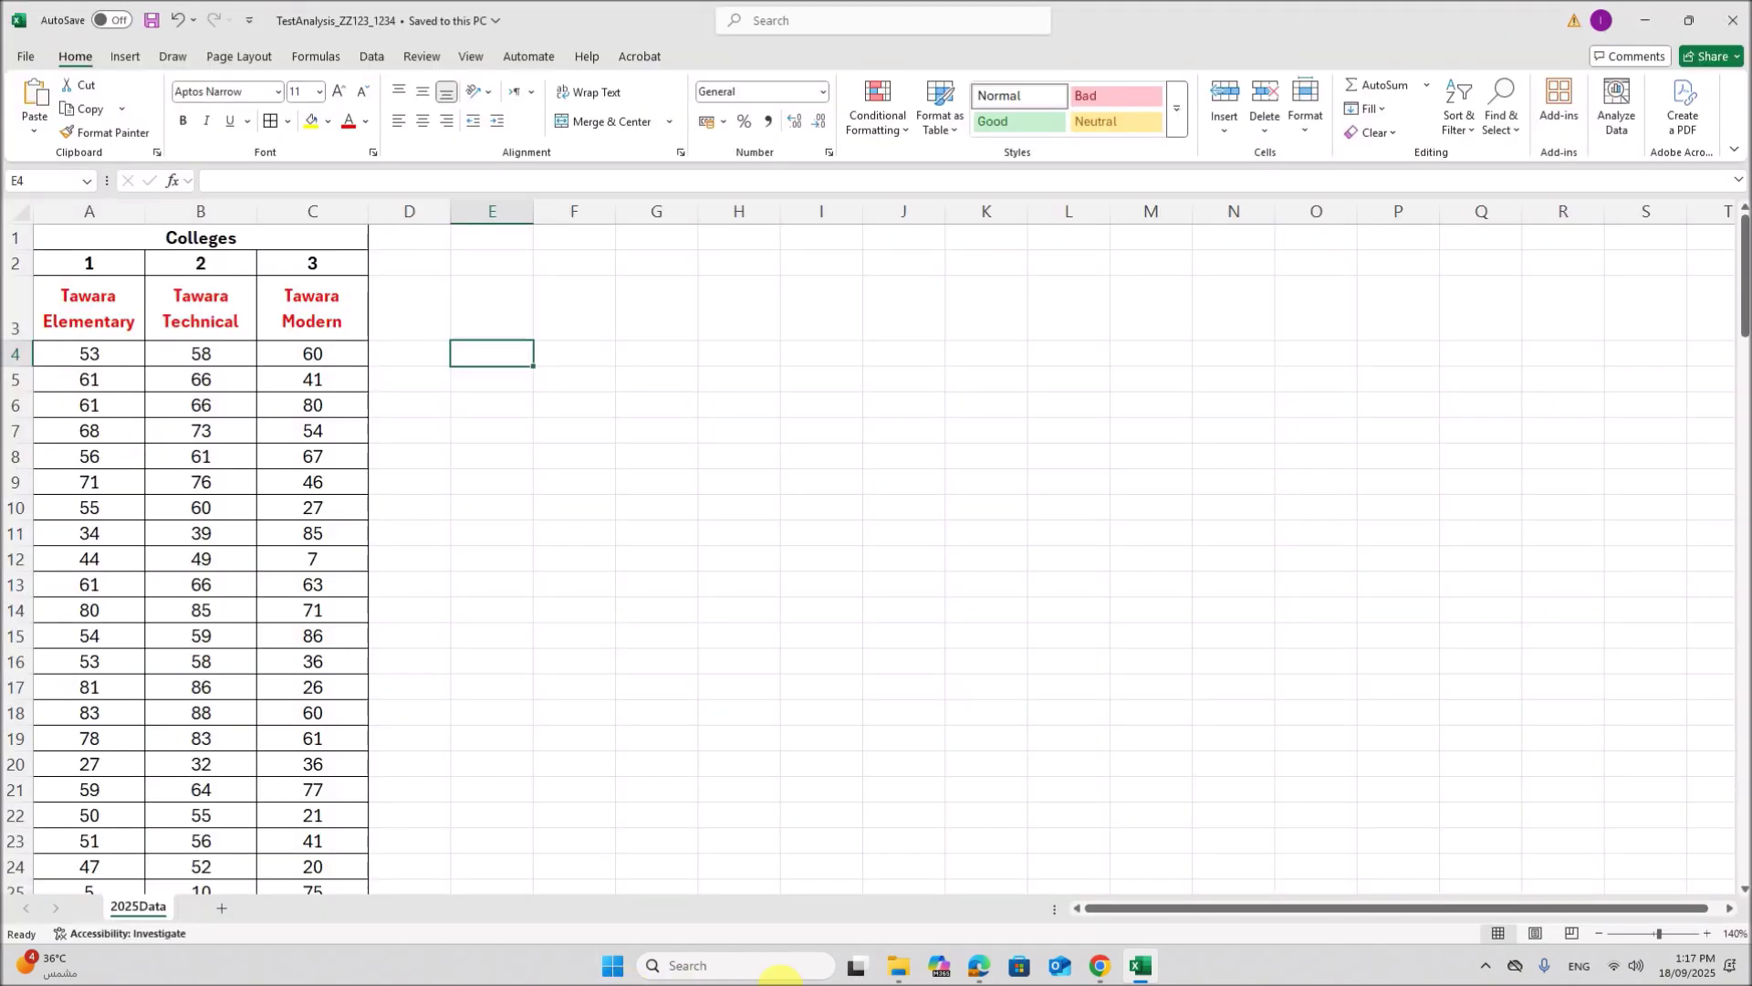
# Step: Following the exam instruction, add a new worksheet to the workbook and name it 2025Analysis
pyautogui.click(978, 965)
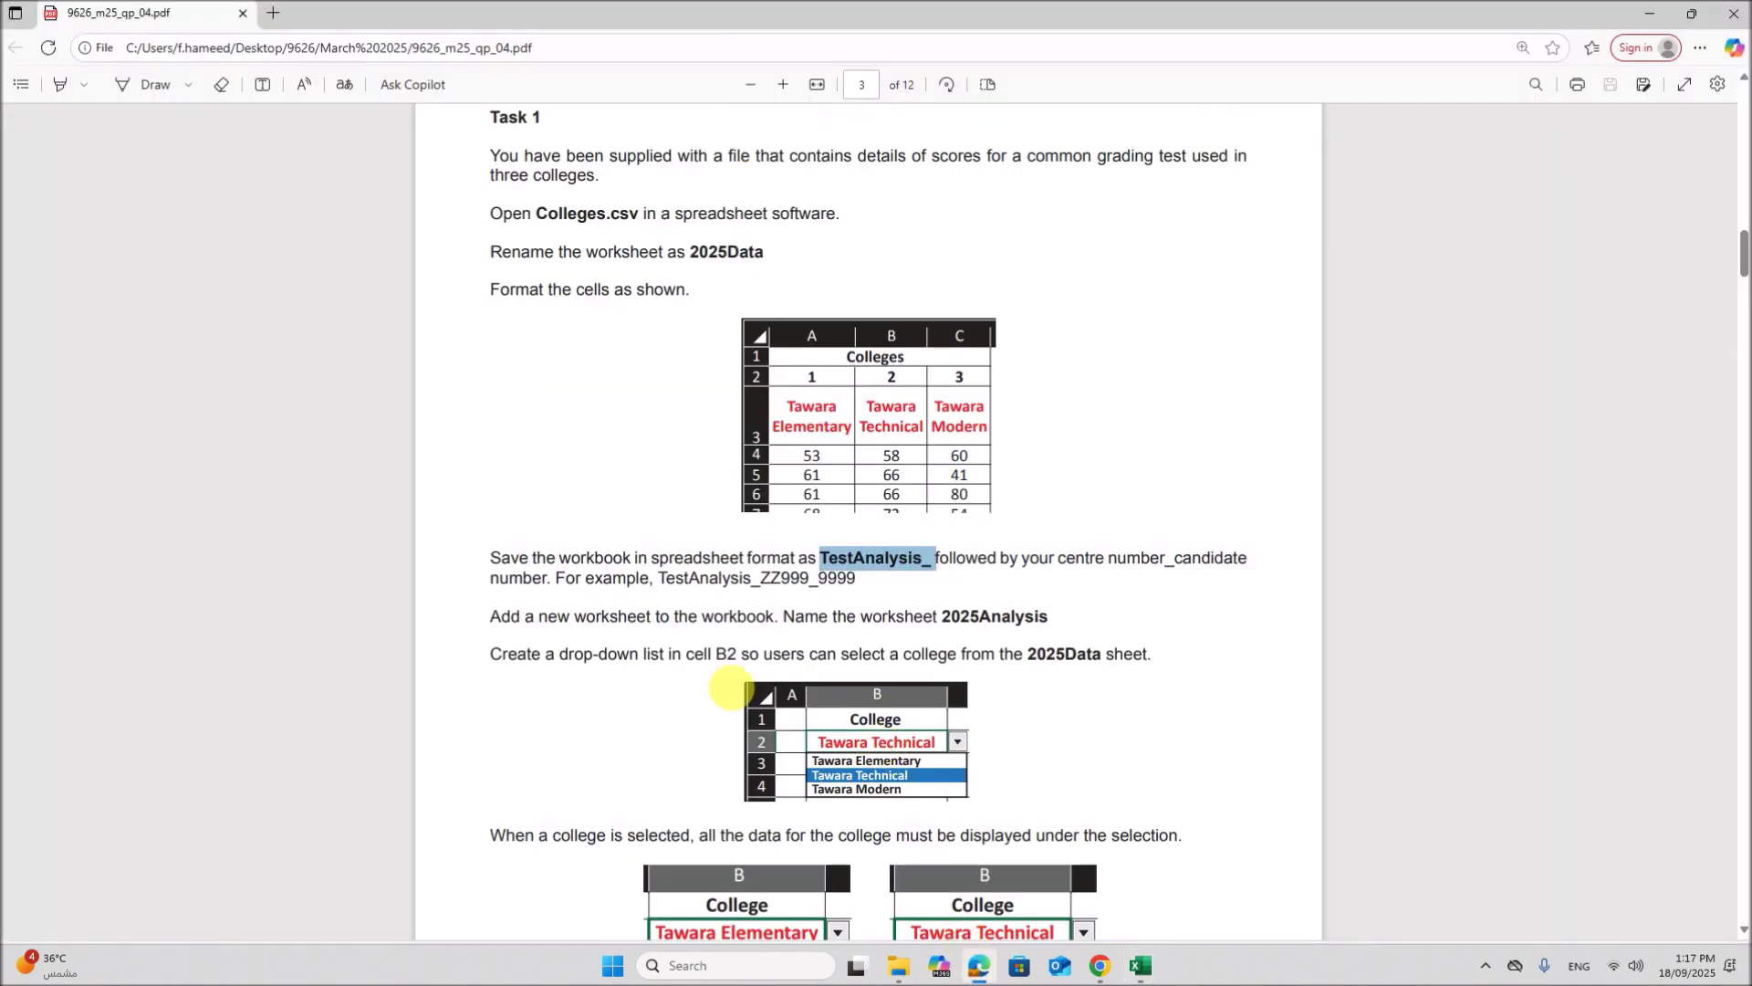
pyautogui.scroll(-2, 527, 547)
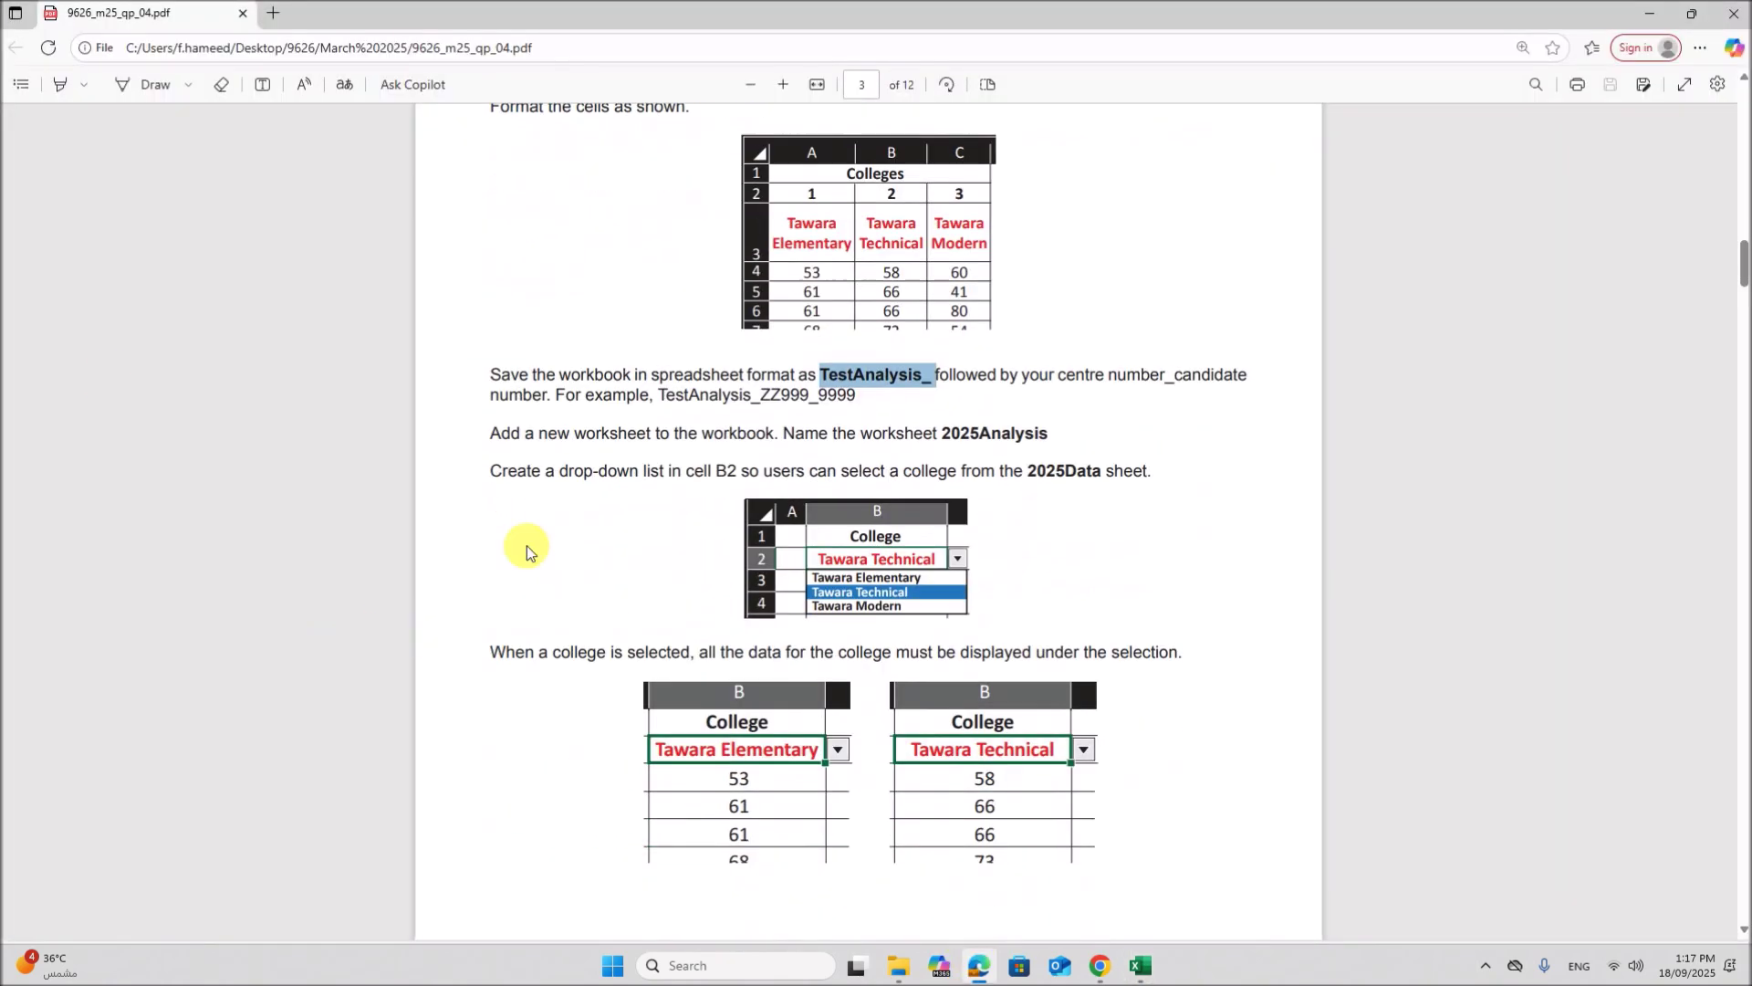
pyautogui.moveTo(575, 434); pyautogui.dragTo(650, 433)
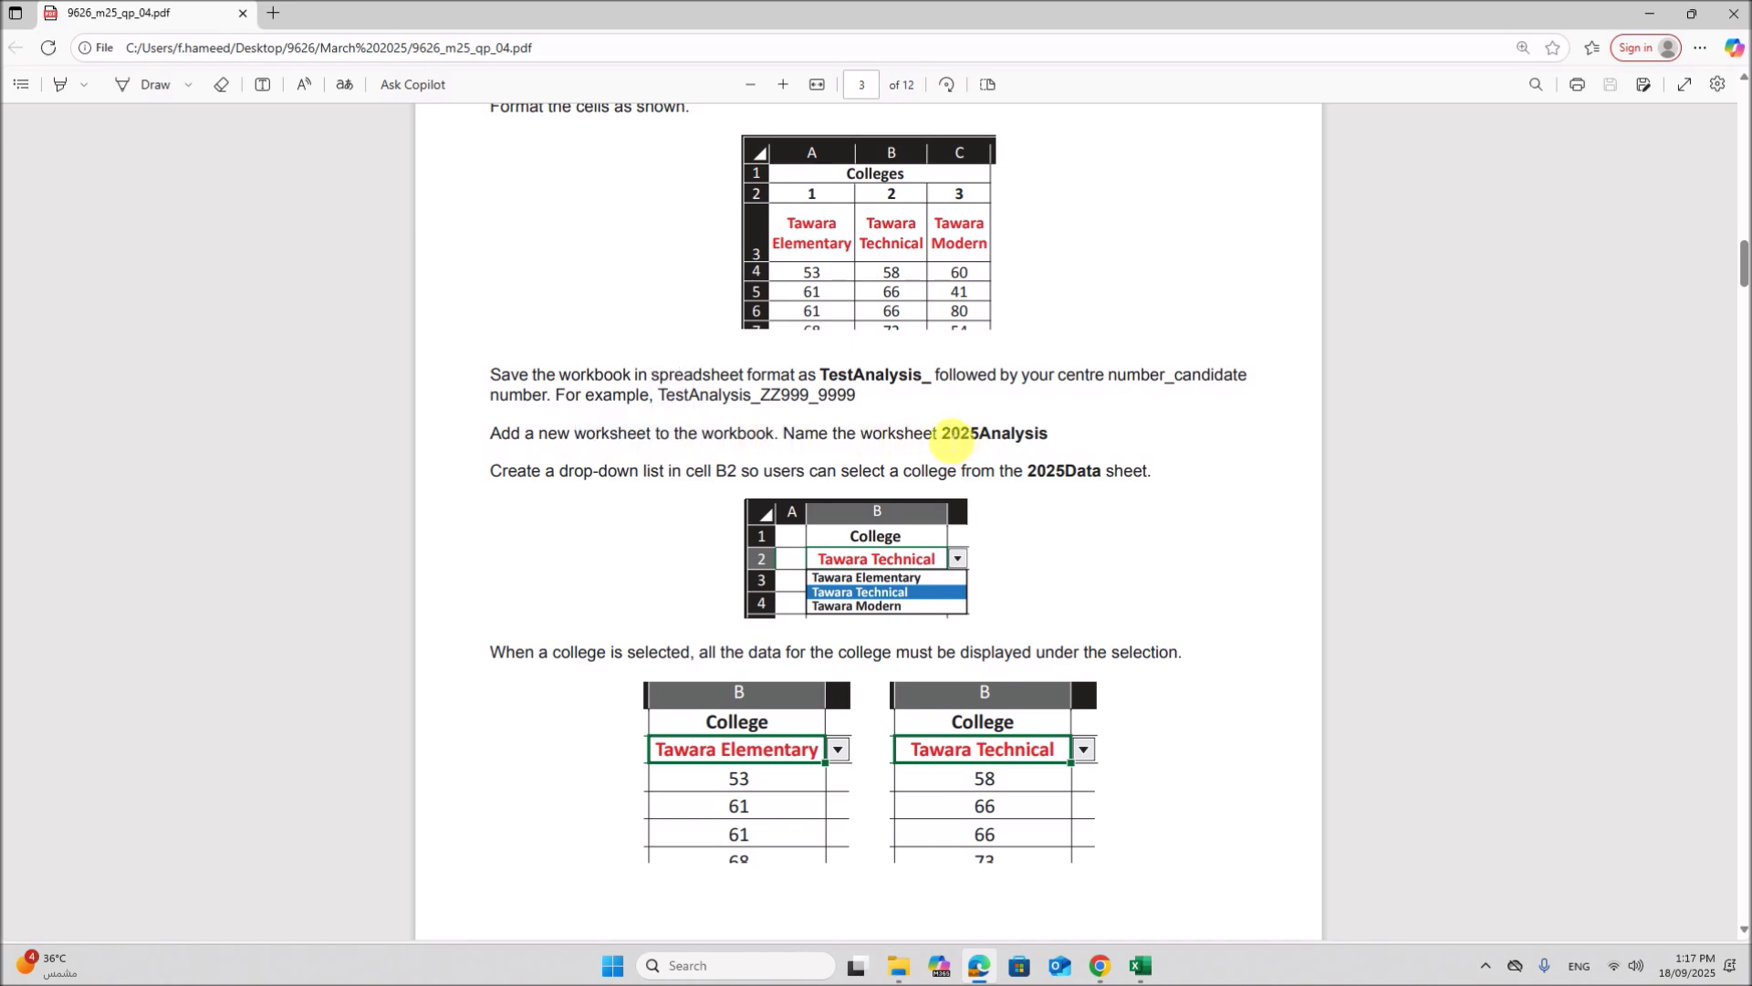
pyautogui.moveTo(949, 436); pyautogui.dragTo(1063, 443)
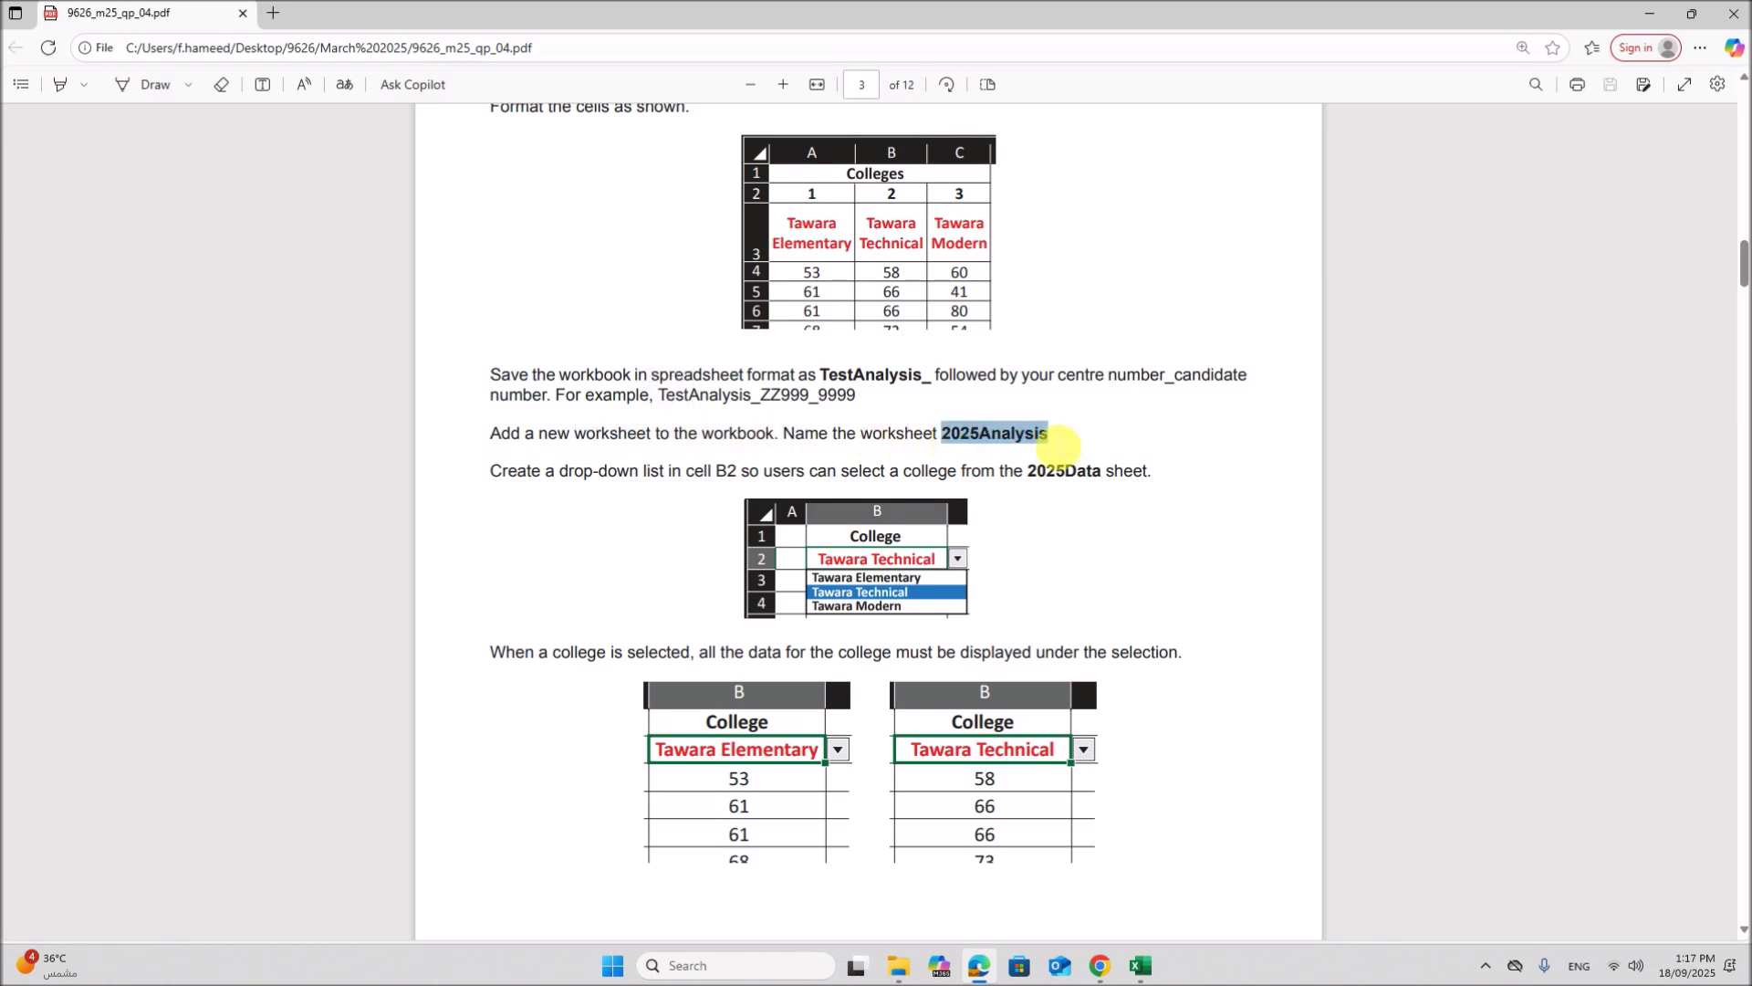
pyautogui.click(1140, 965)
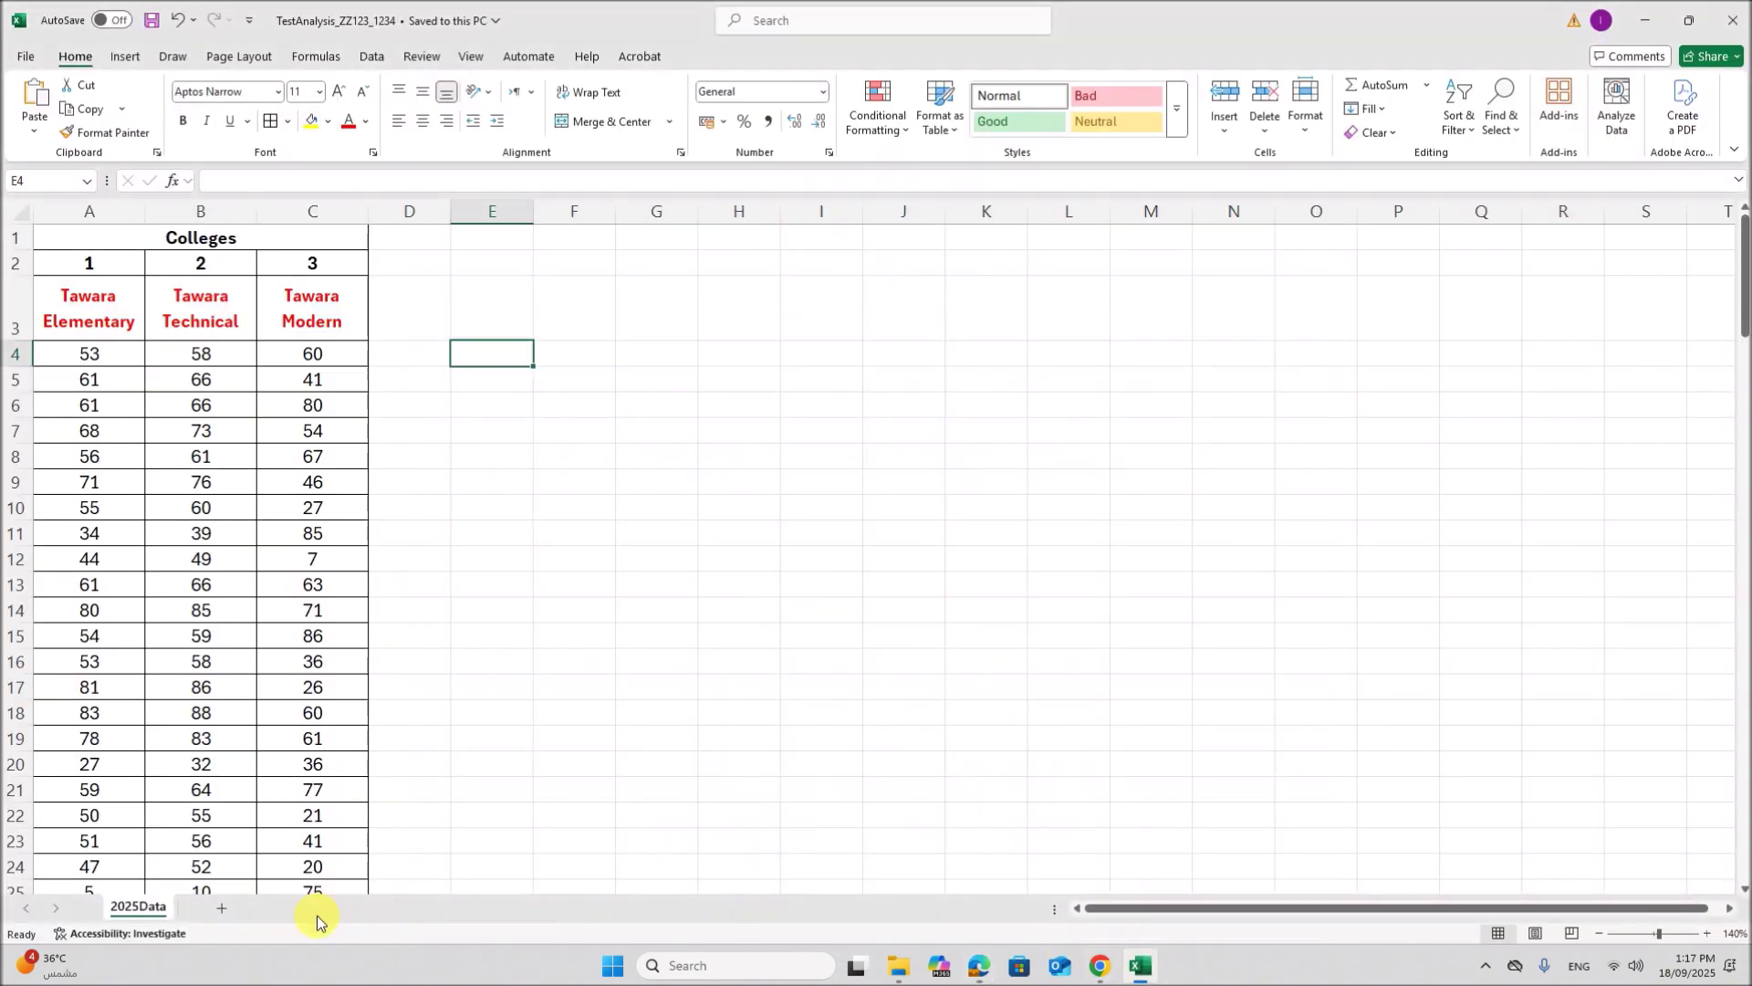
pyautogui.click(221, 908)
pyautogui.doubleClick(211, 907)
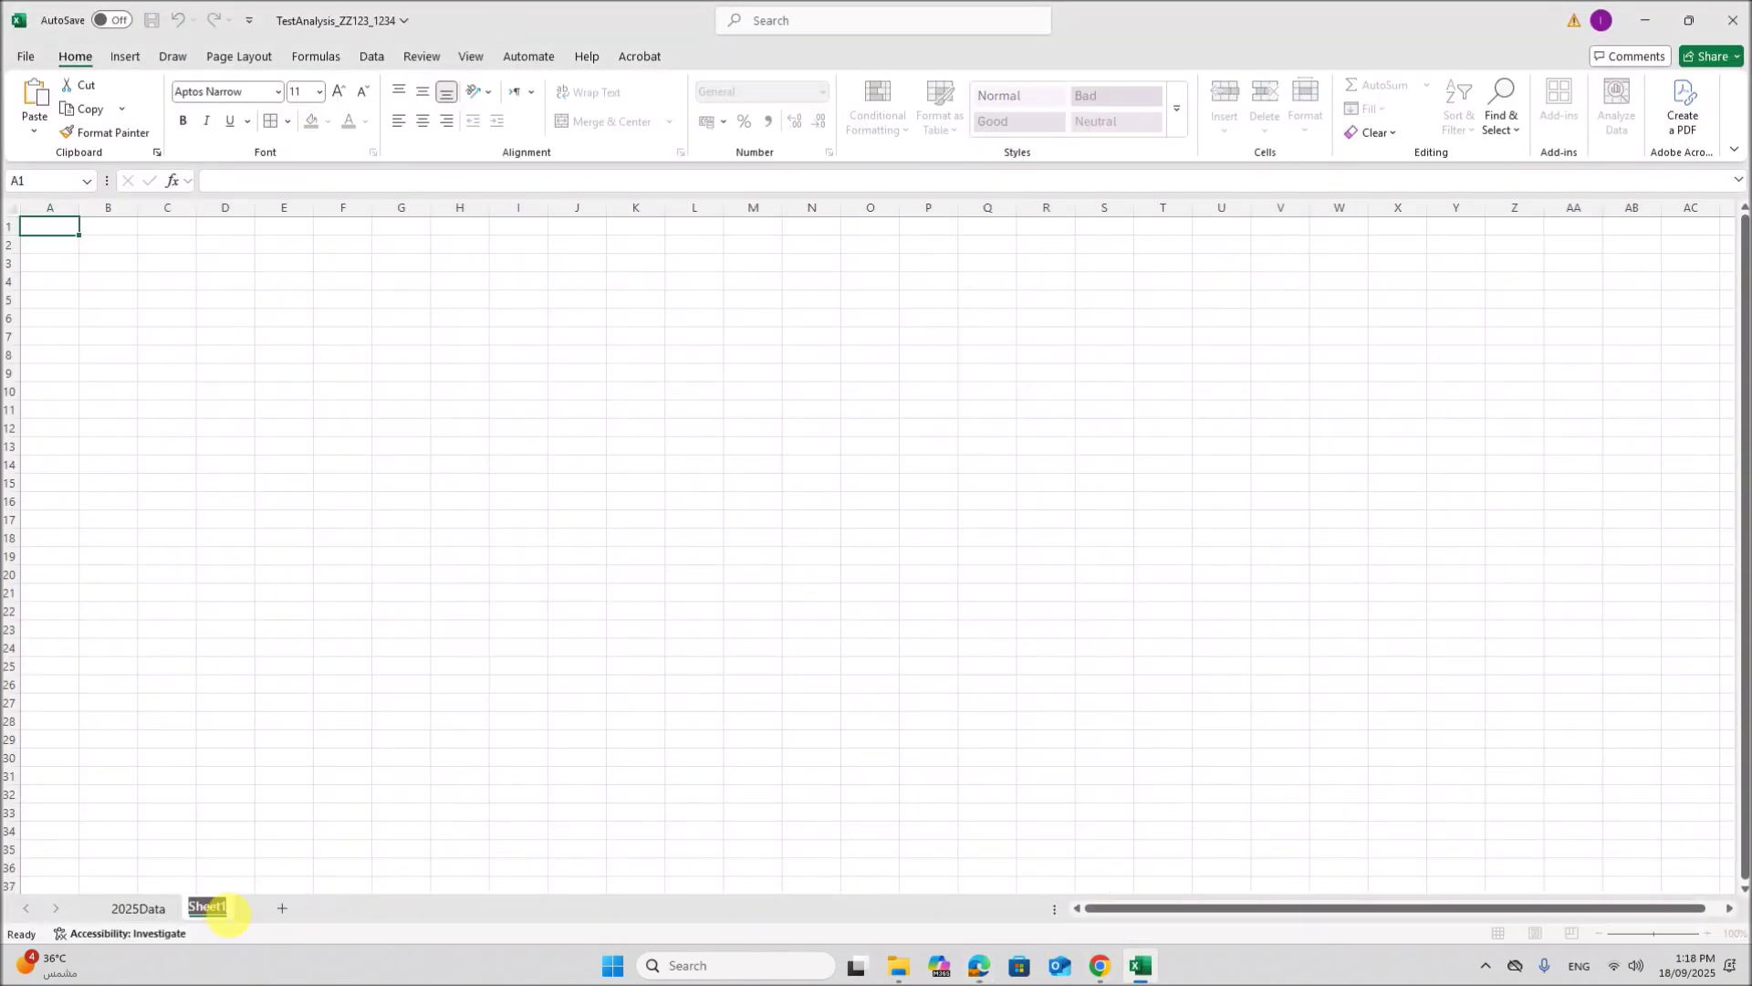
# Step: Read the exam's drop-down list instruction and enter the heading College in cell B1 of the 2025Analysis sheet
pyautogui.click(979, 965)
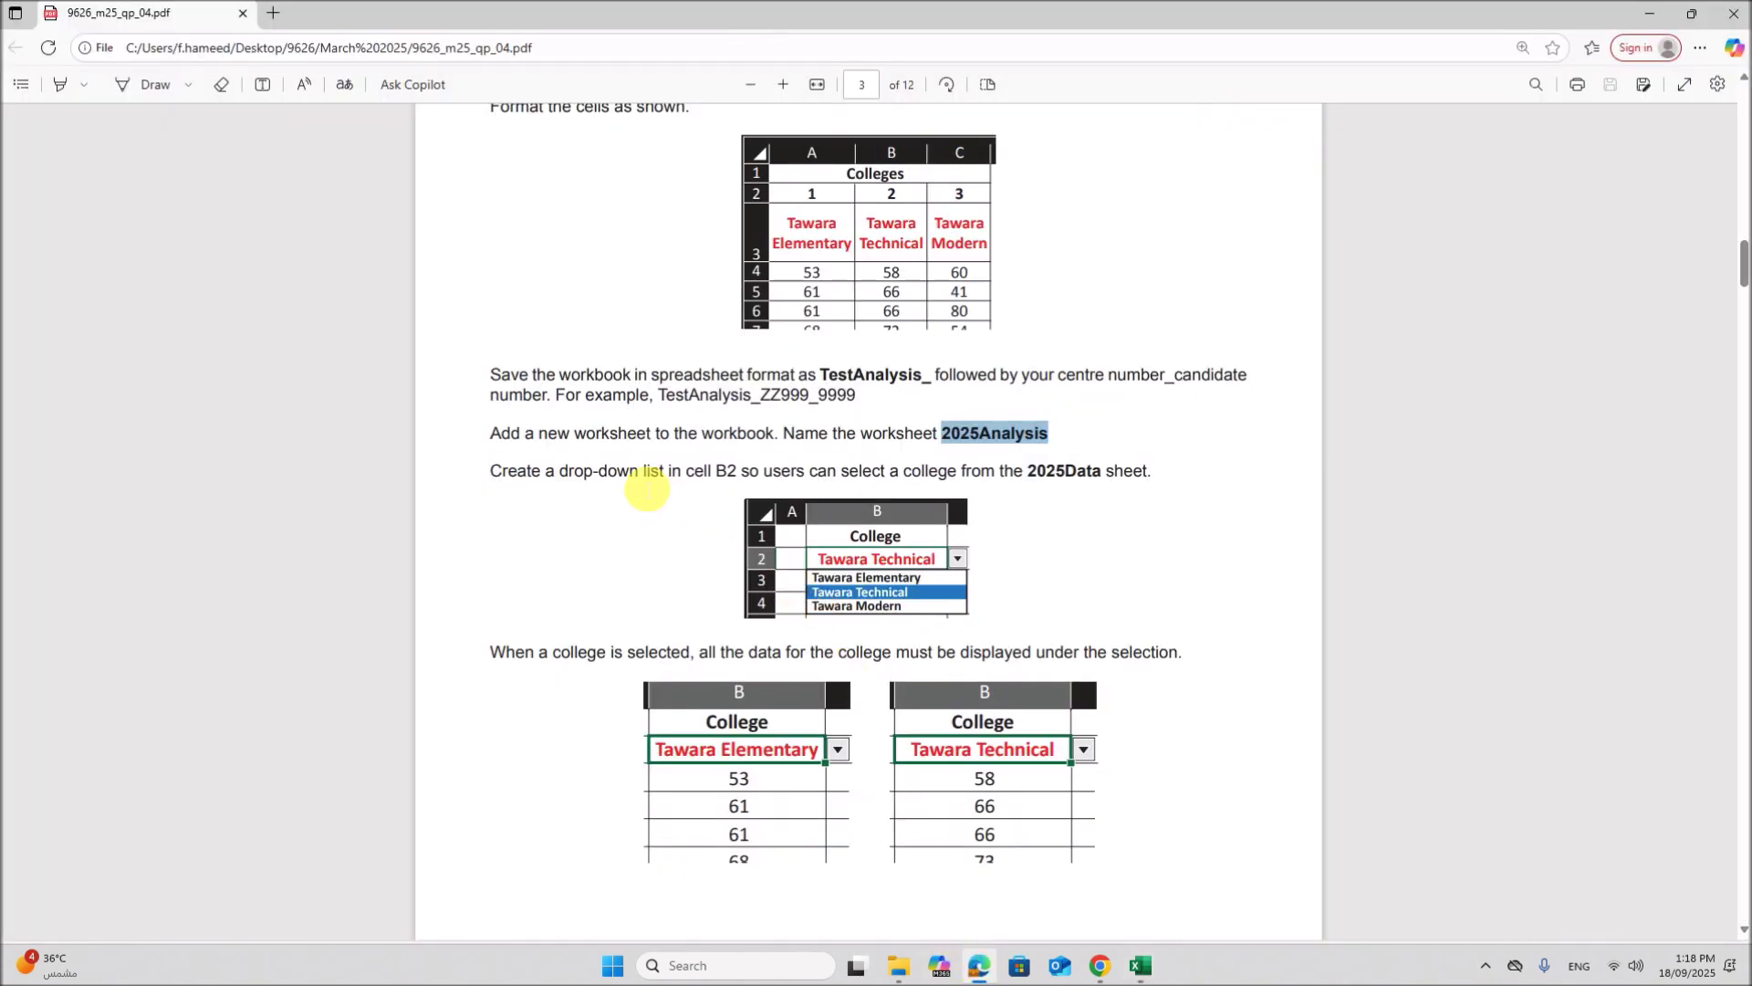
pyautogui.scroll(-1, 647, 488)
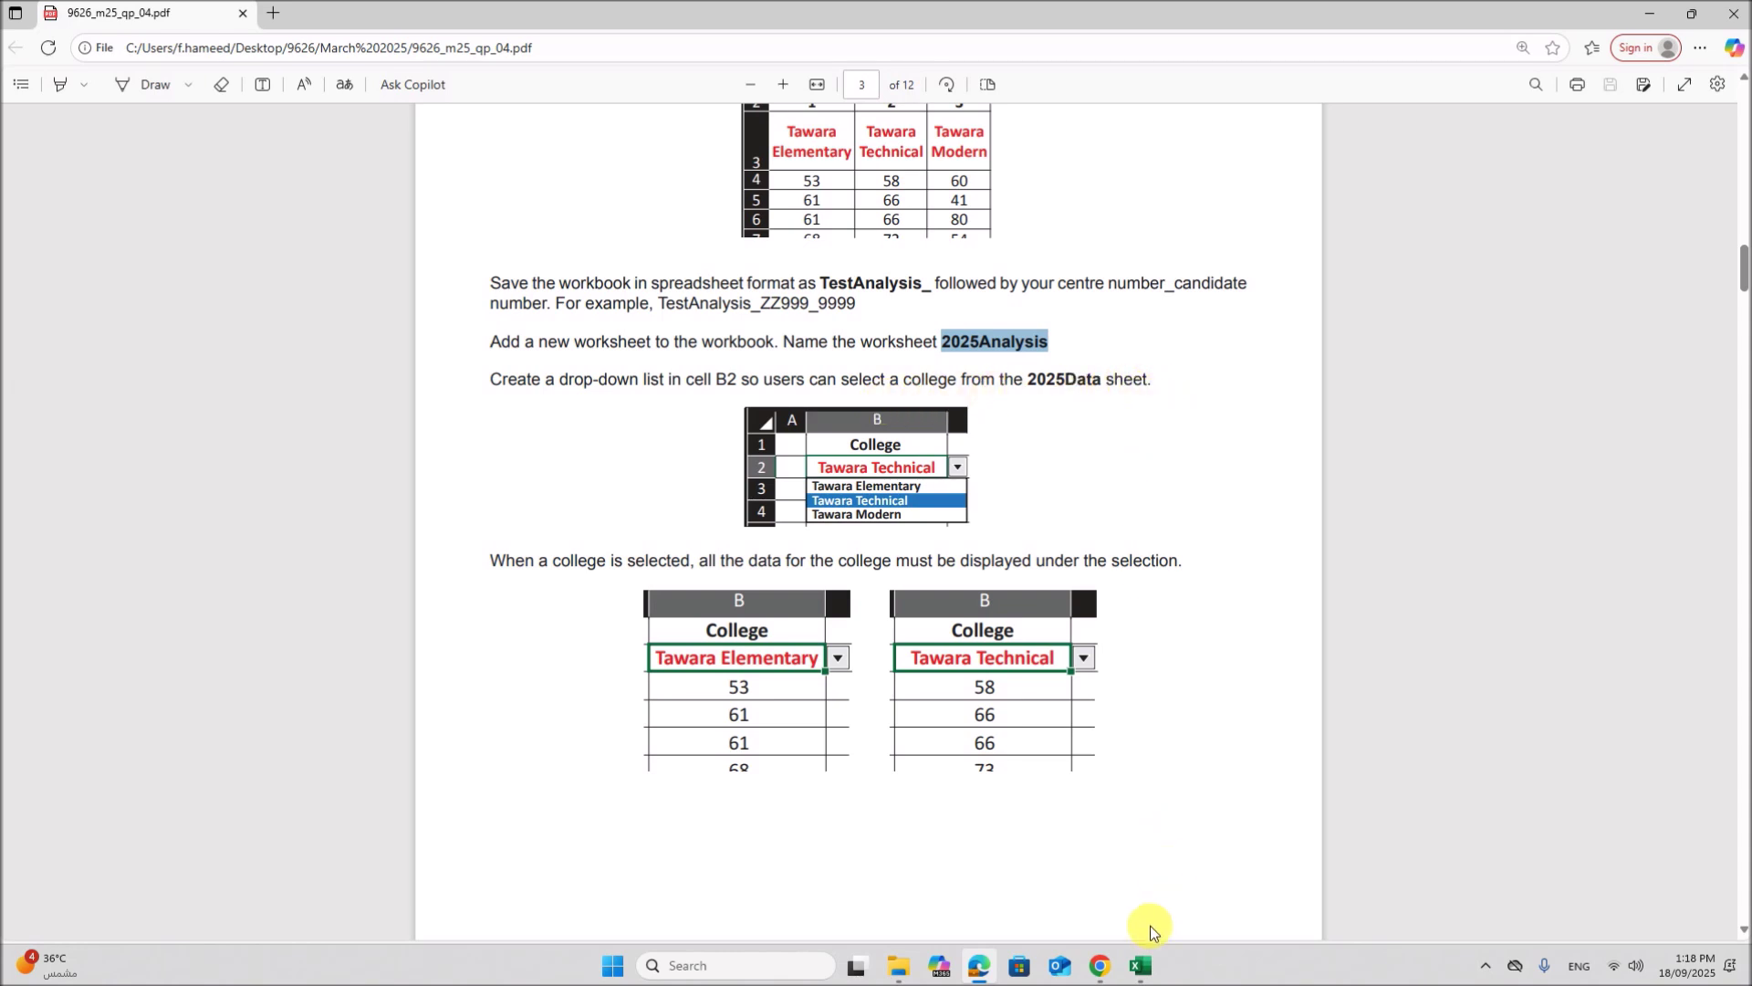
pyautogui.click(1141, 967)
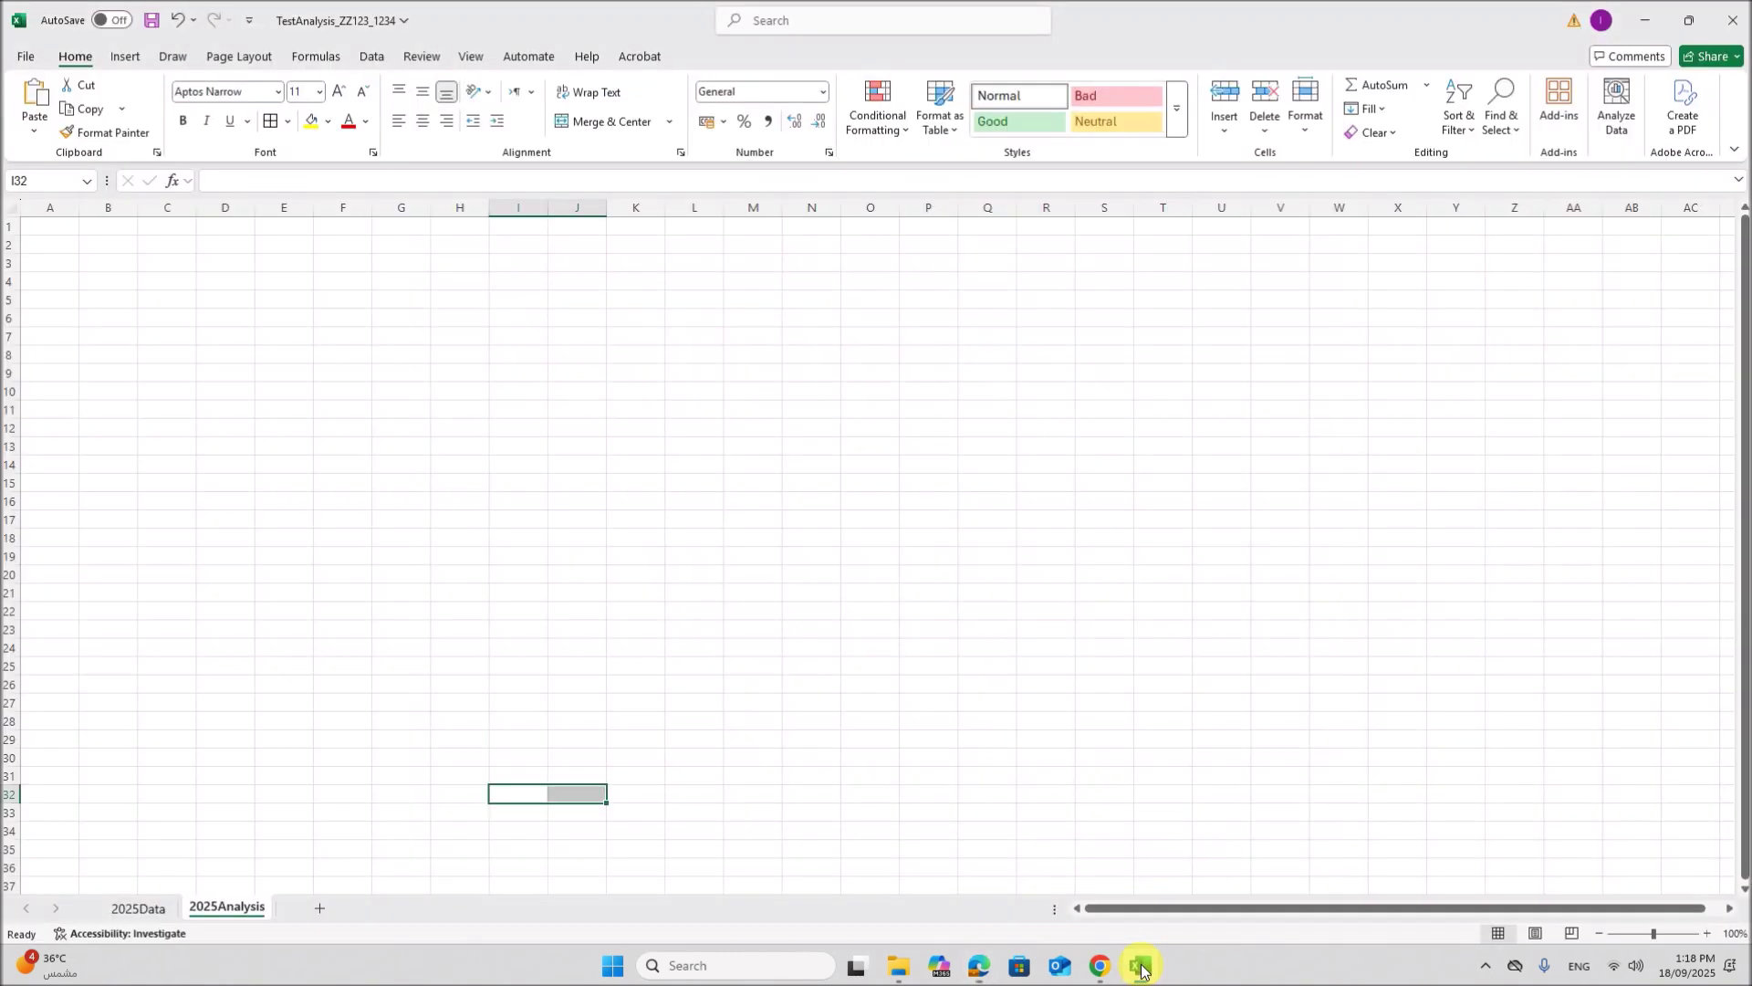
pyautogui.click(115, 227)
pyautogui.write('College')
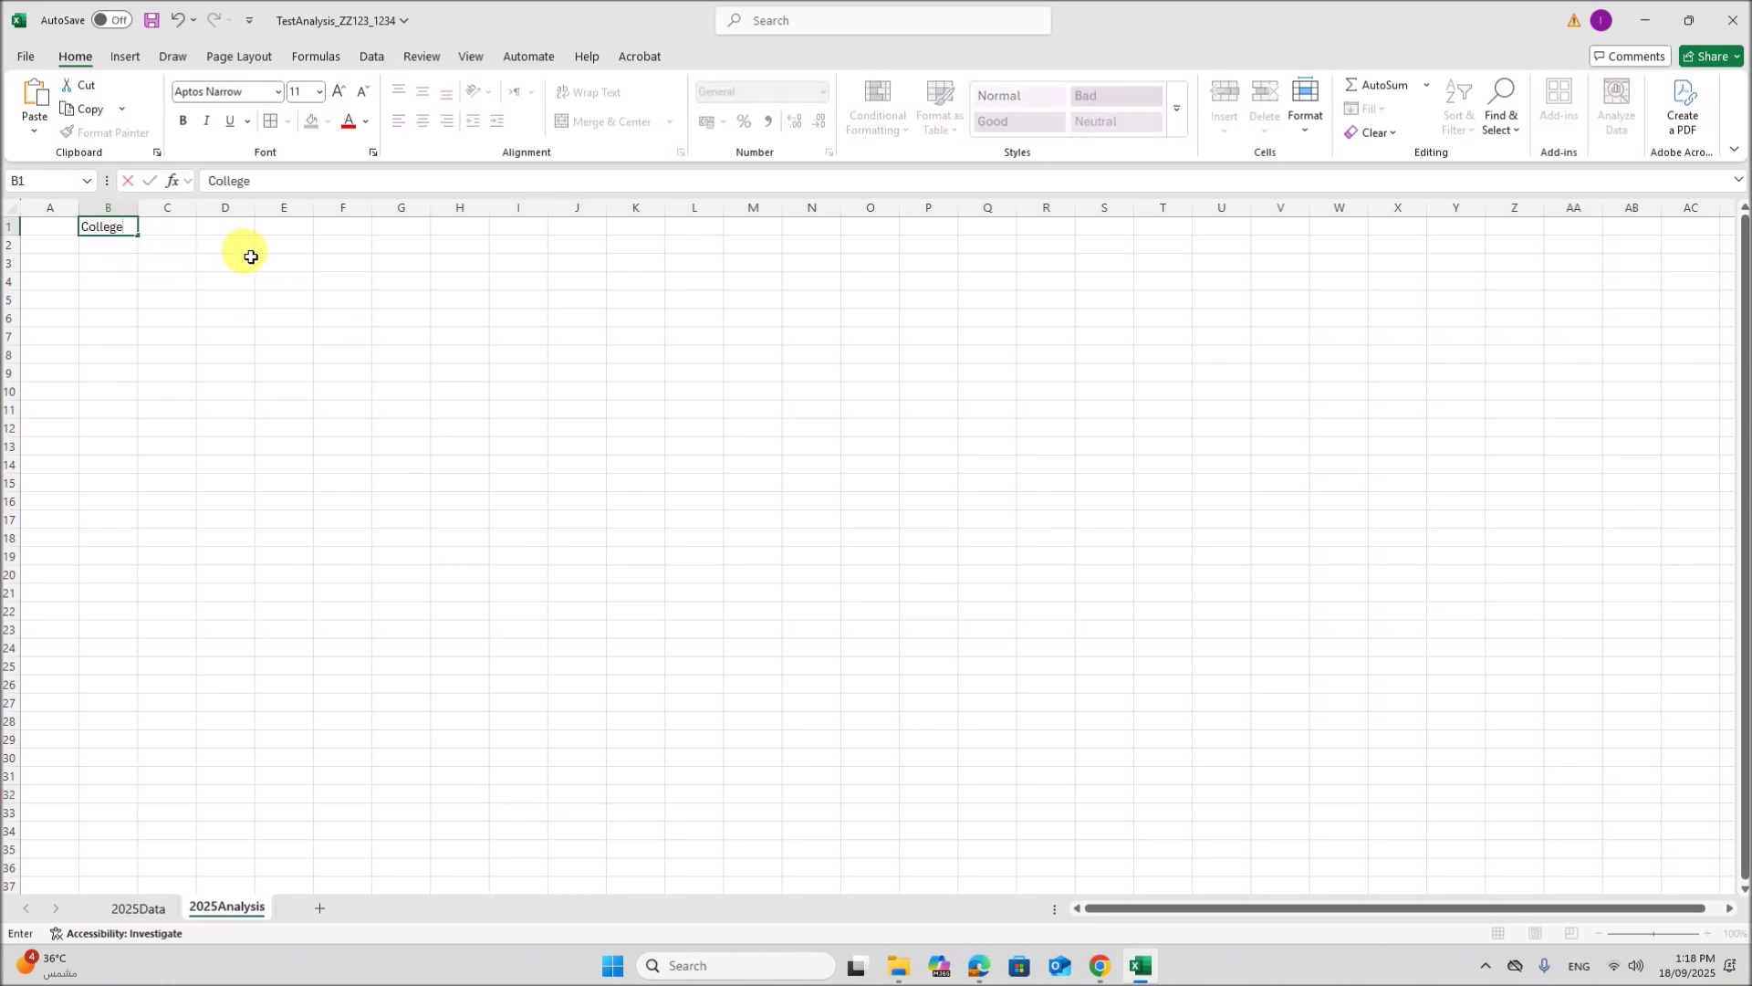
pyautogui.click(250, 256)
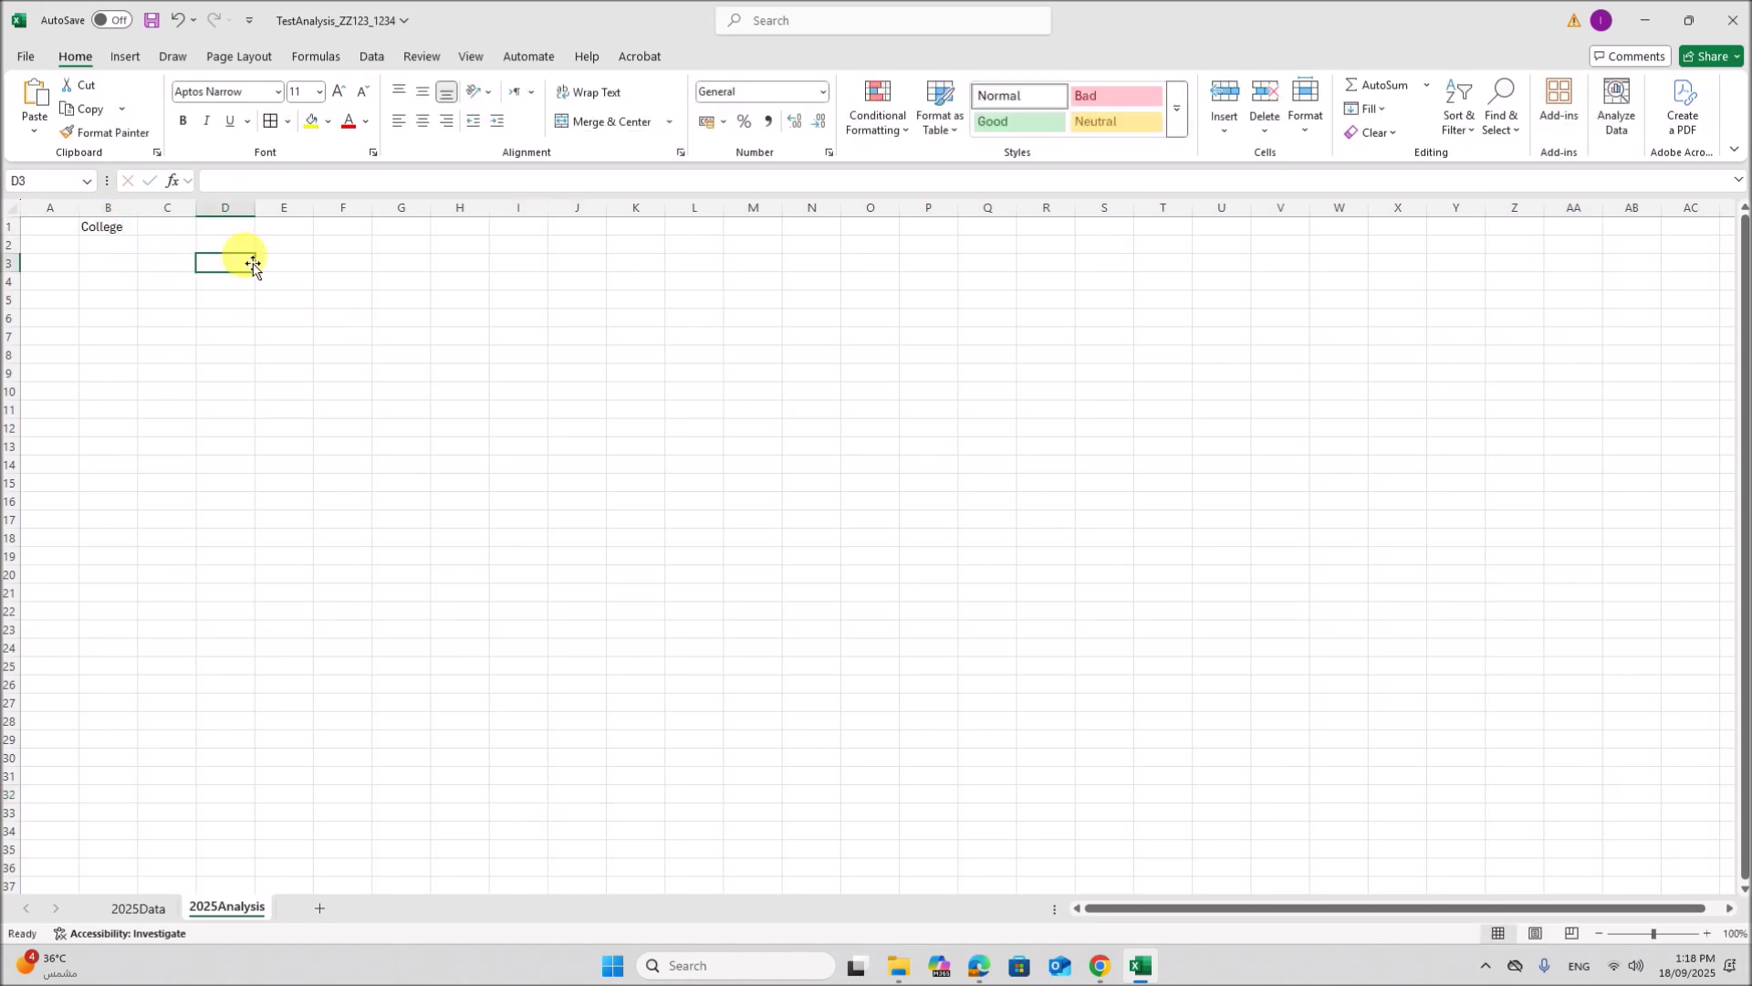
# Step: Set up data validation for cell B2 of 2025Analysis that allows a List
pyautogui.click(1706, 933)
pyautogui.click(1706, 933)
pyautogui.click(1707, 934)
pyautogui.click(1706, 933)
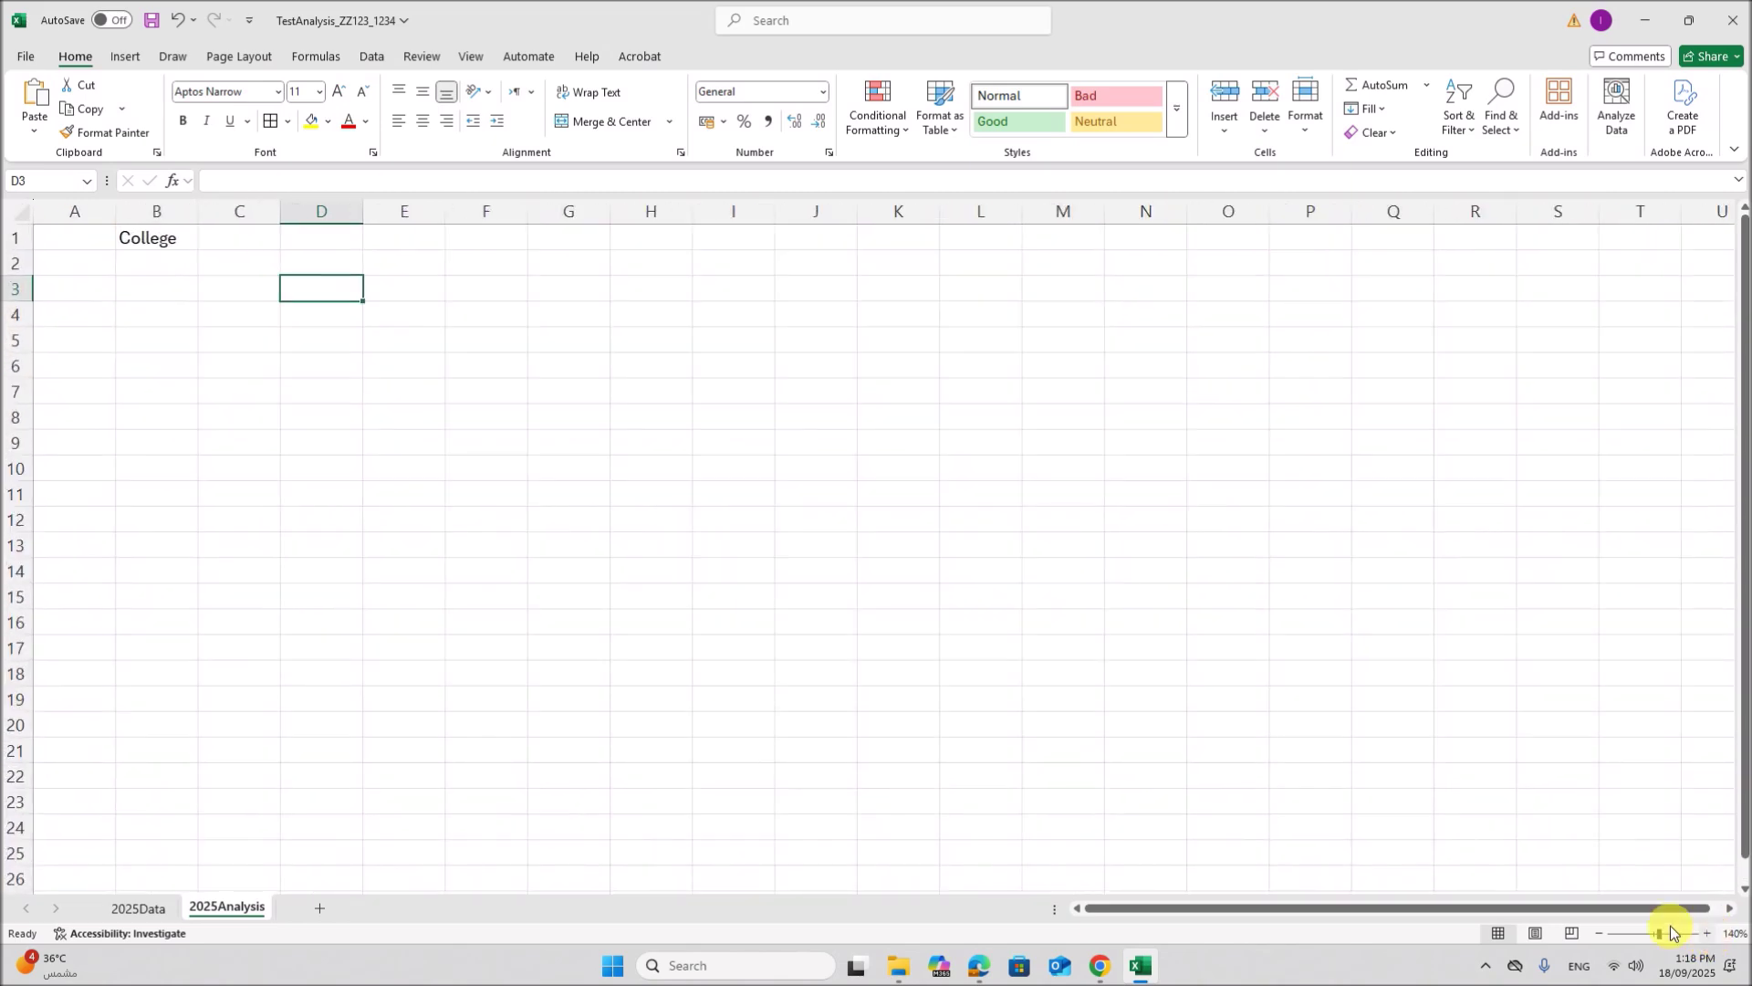
pyautogui.click(183, 275)
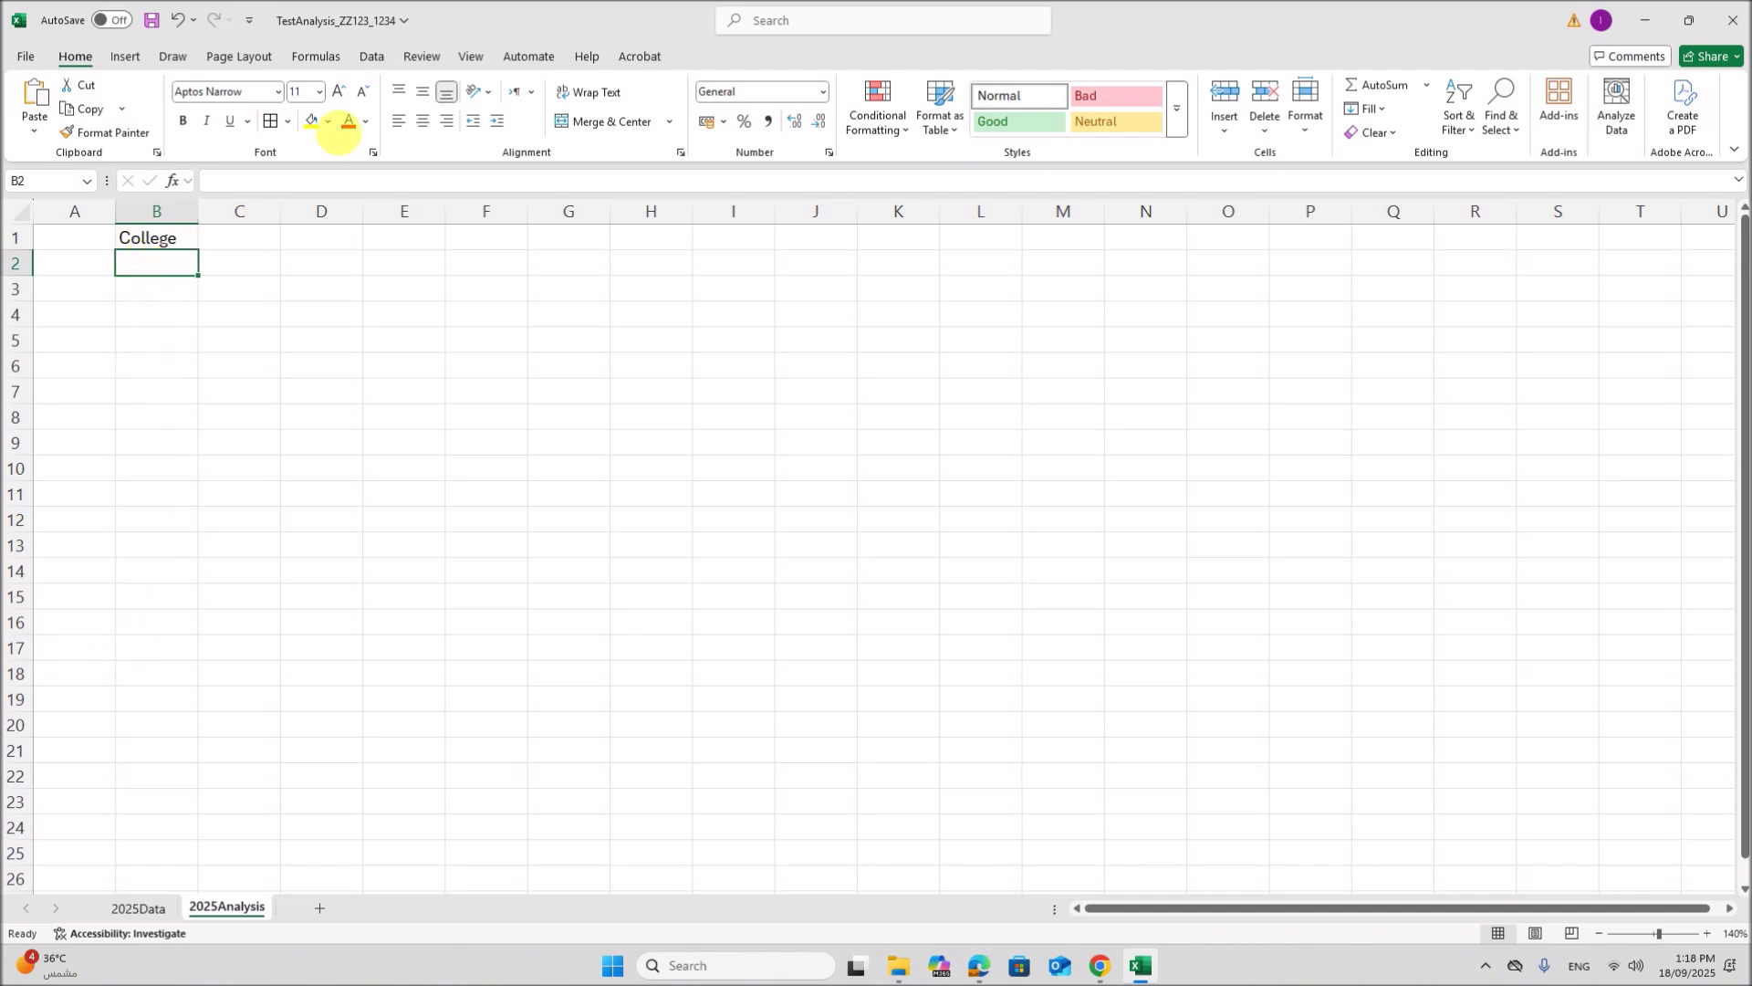
pyautogui.click(369, 63)
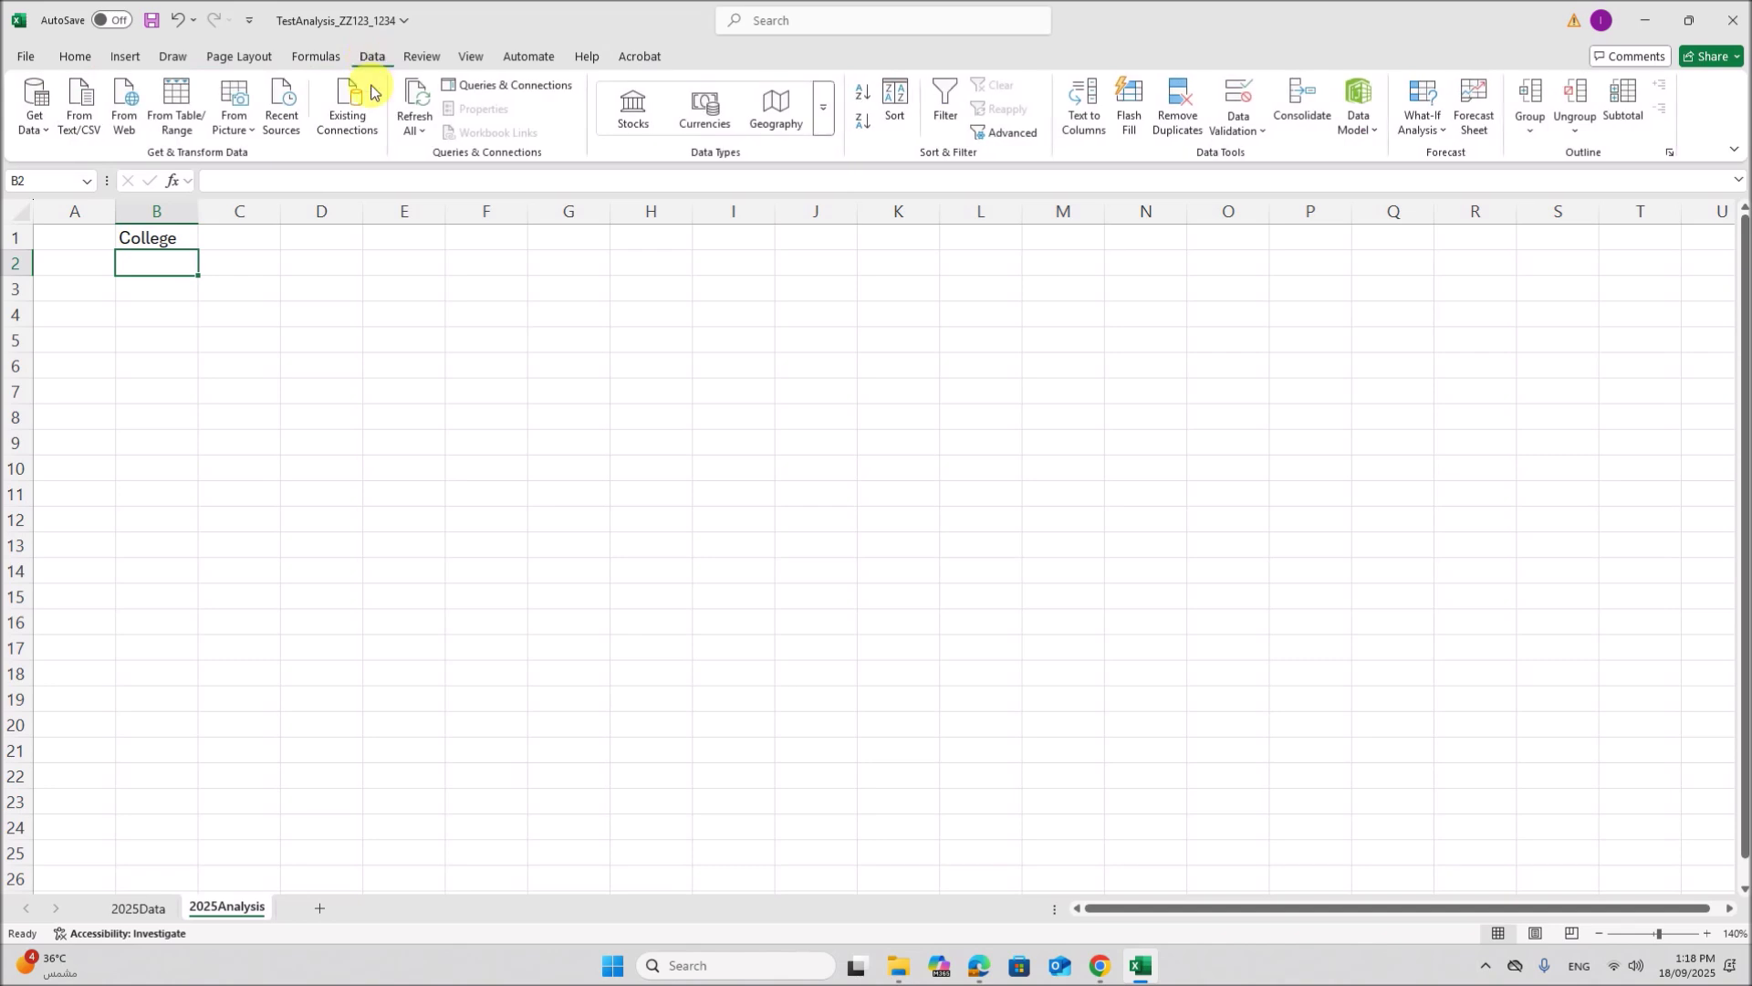
pyautogui.click(1233, 129)
pyautogui.click(1251, 159)
pyautogui.click(647, 418)
pyautogui.click(541, 471)
pyautogui.click(544, 493)
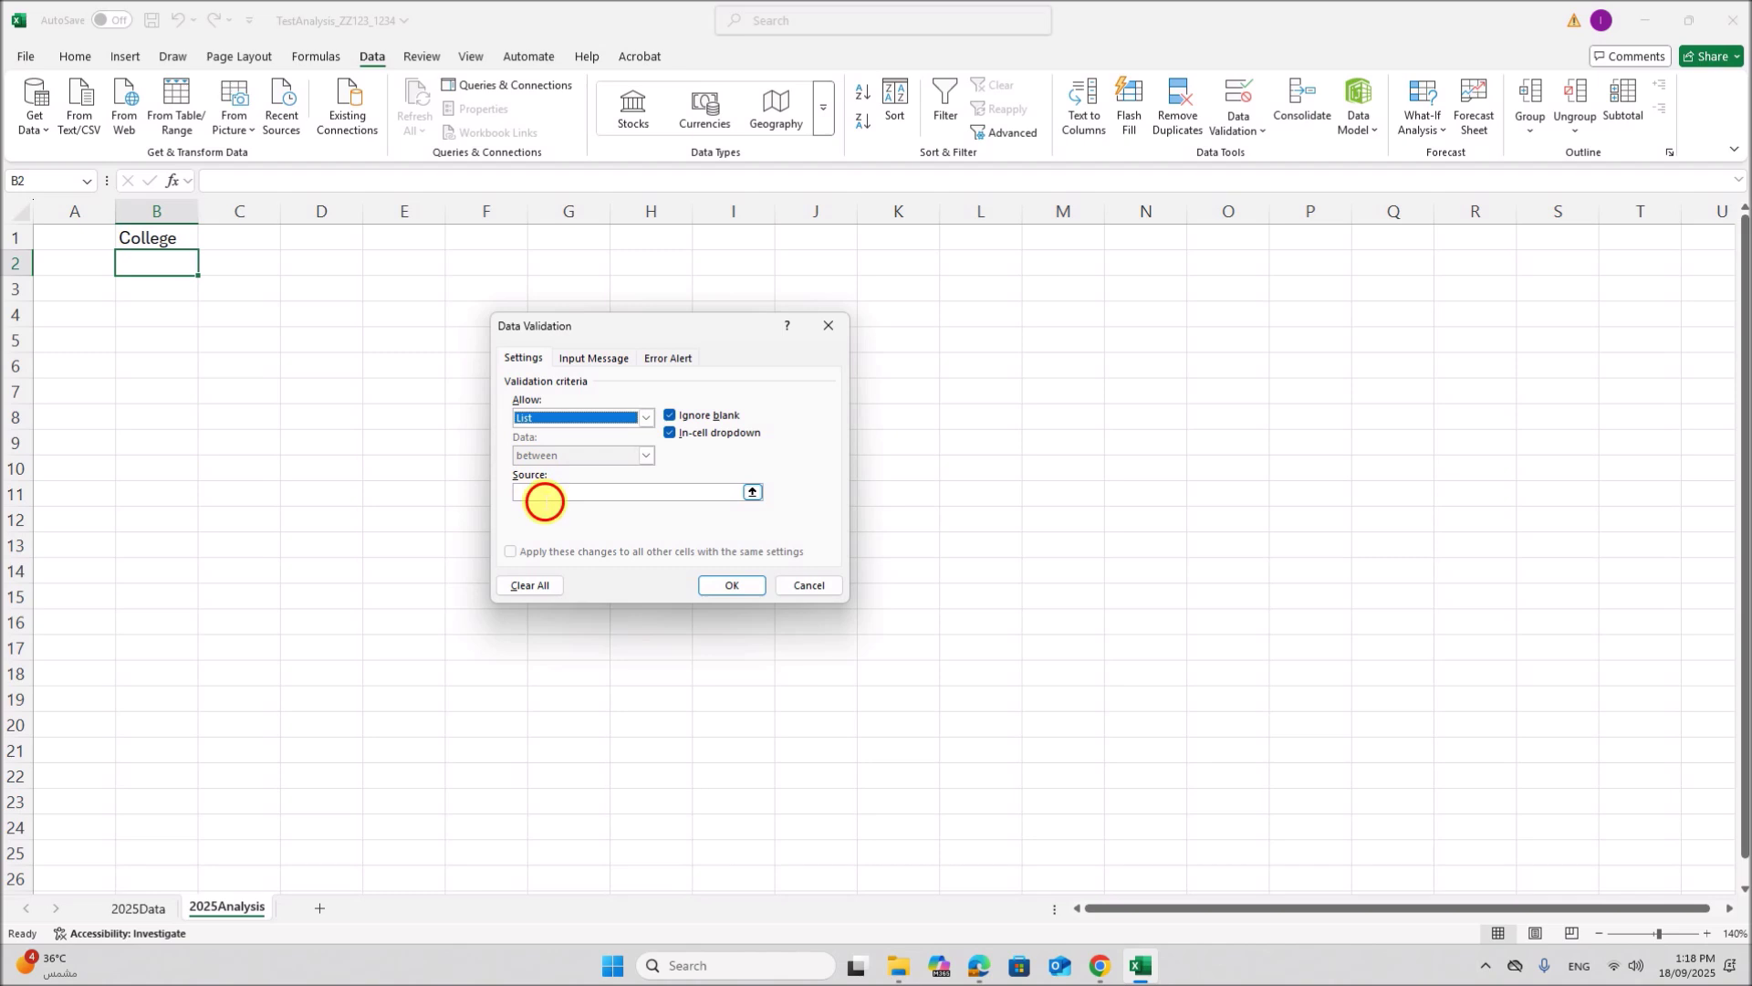
# Step: Set the drop-down list source to cells A3:C3 of the 2025Data sheet, apply the validation and widen column B
pyautogui.click(153, 910)
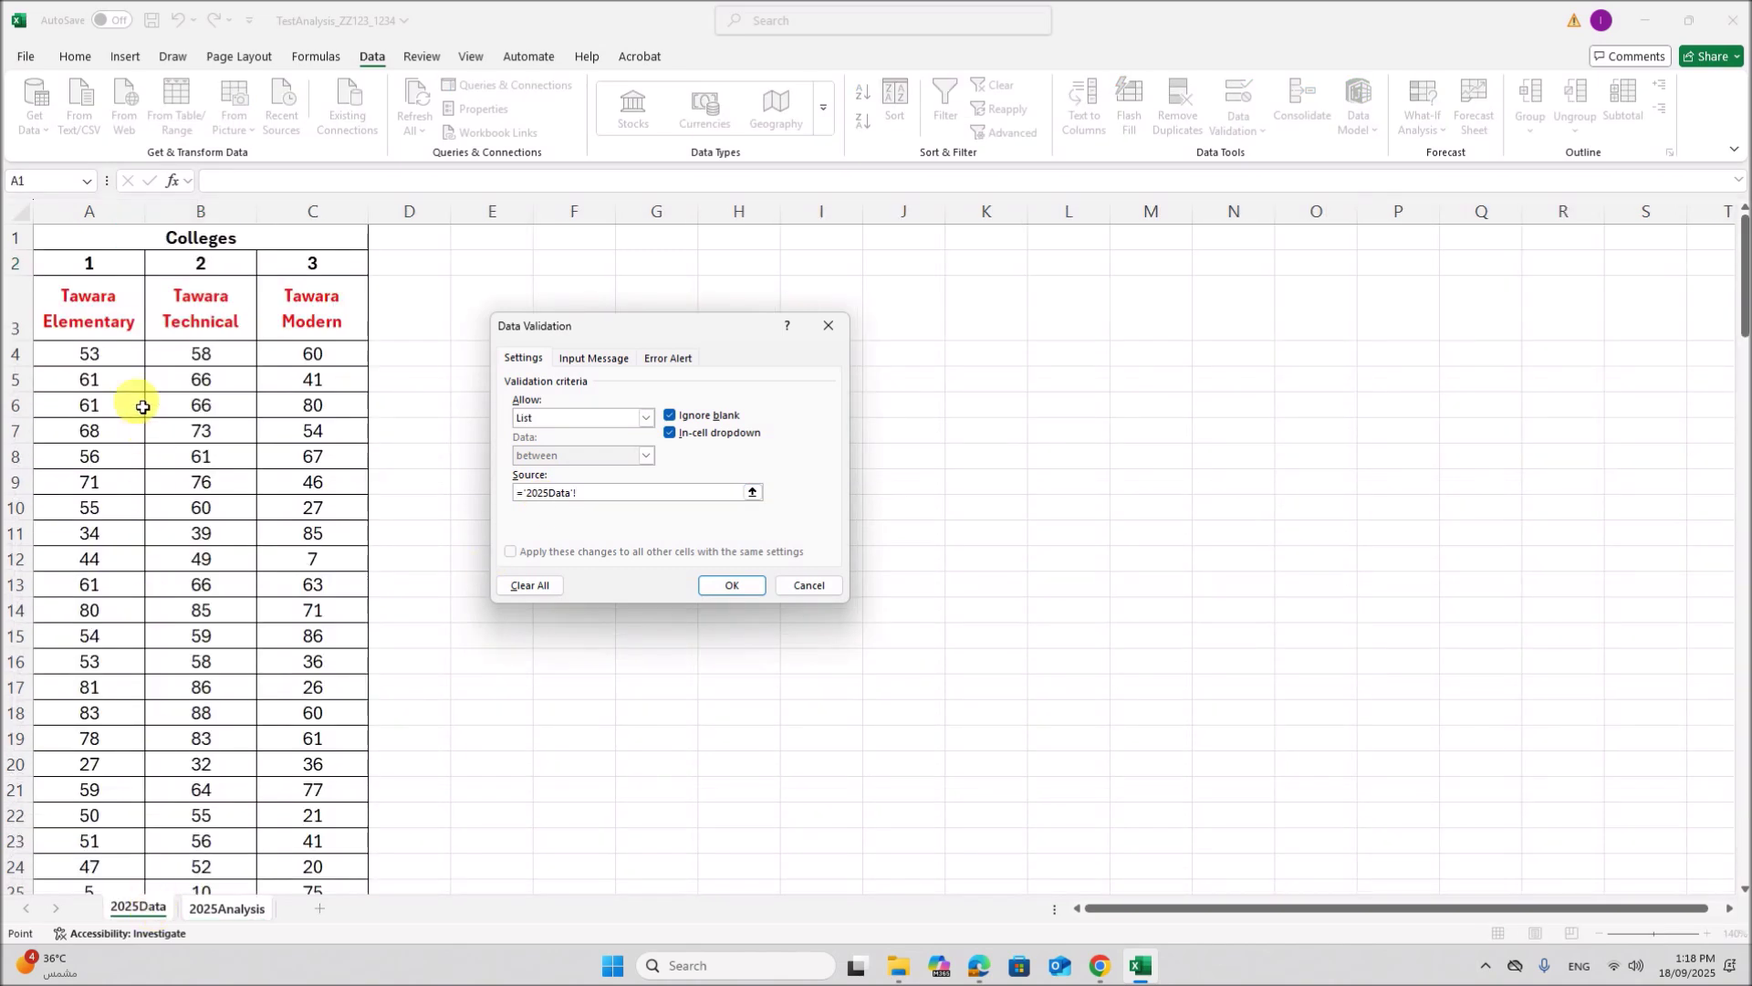
pyautogui.click(95, 306)
pyautogui.moveTo(95, 308); pyautogui.dragTo(282, 301)
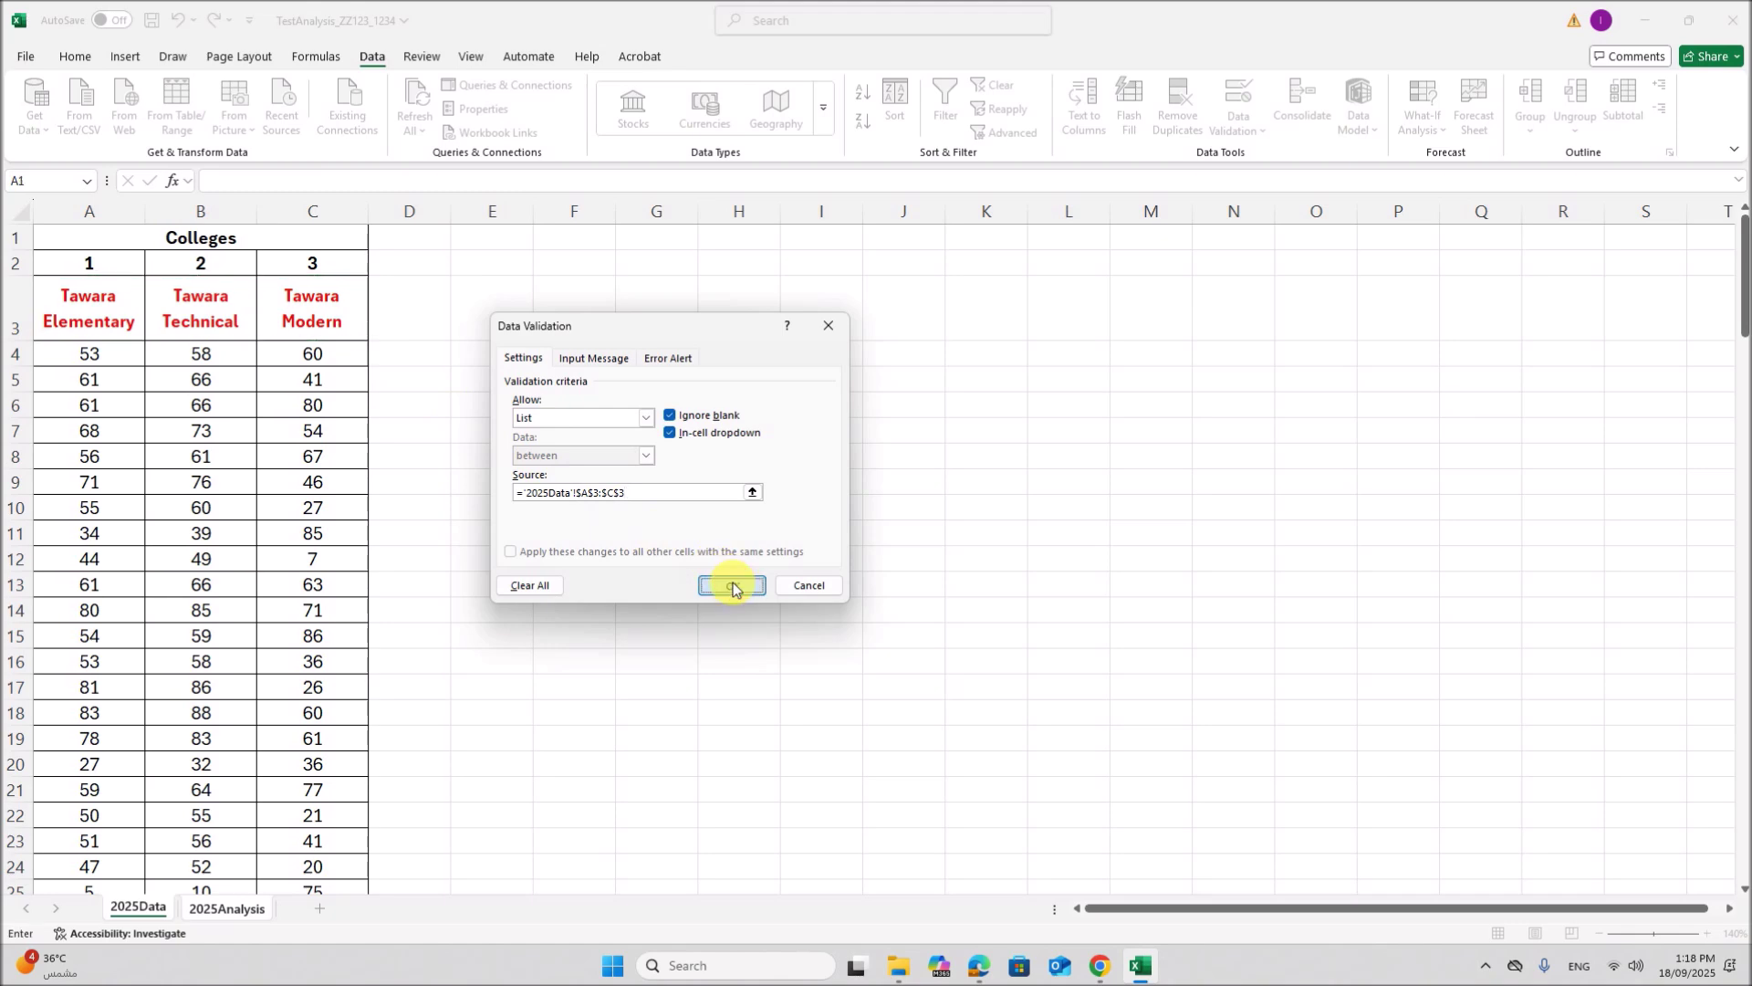
pyautogui.click(733, 585)
pyautogui.moveTo(202, 219); pyautogui.dragTo(233, 219)
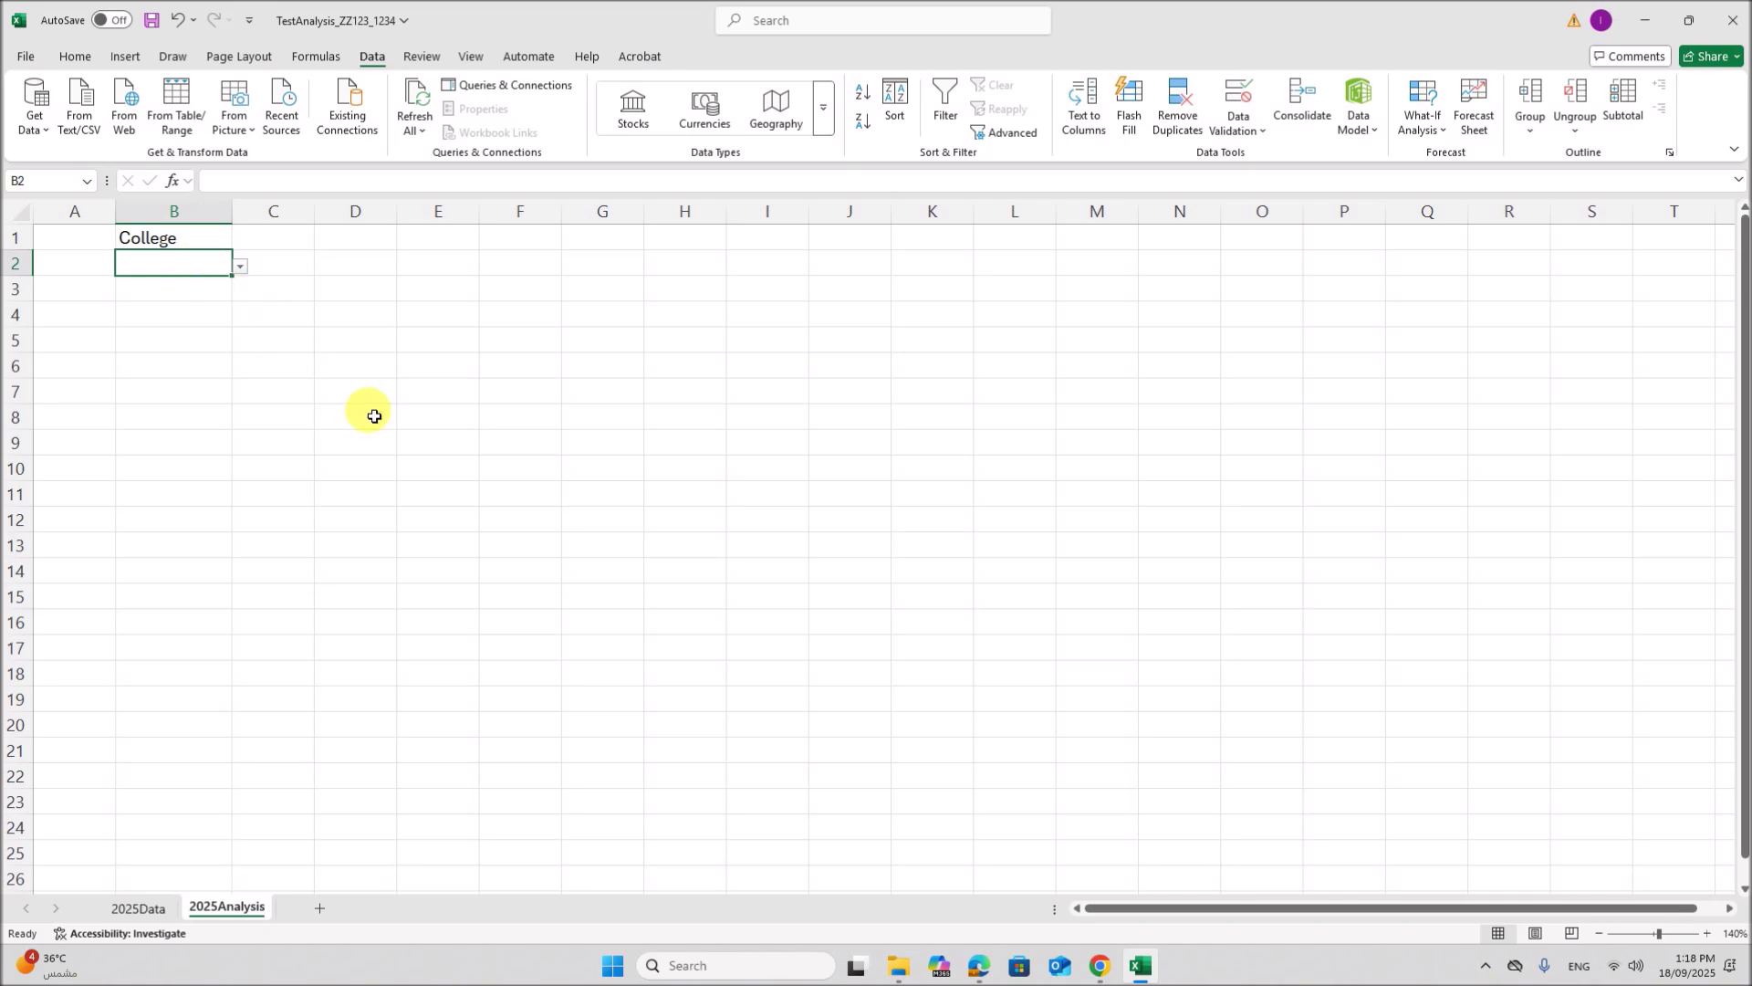
# Step: Check the exam's drop-down example and centre-align column B of 2025Analysis from cell B1 downward
pyautogui.click(979, 965)
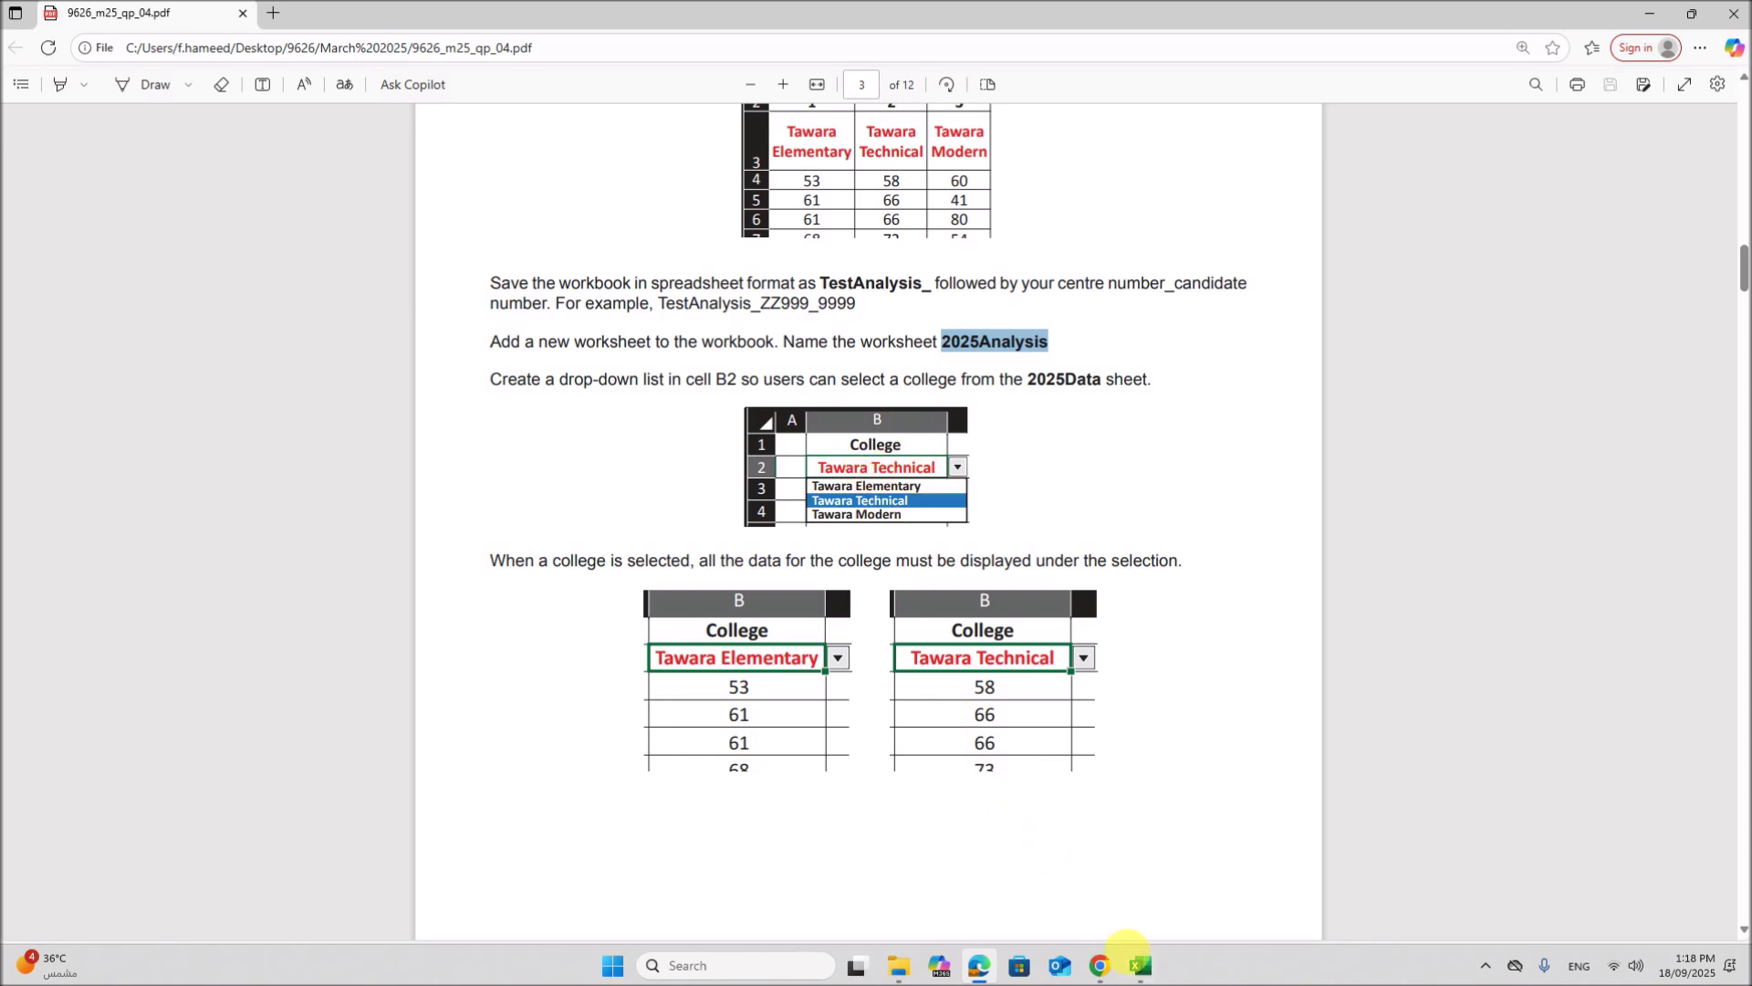
pyautogui.click(1131, 956)
pyautogui.click(200, 236)
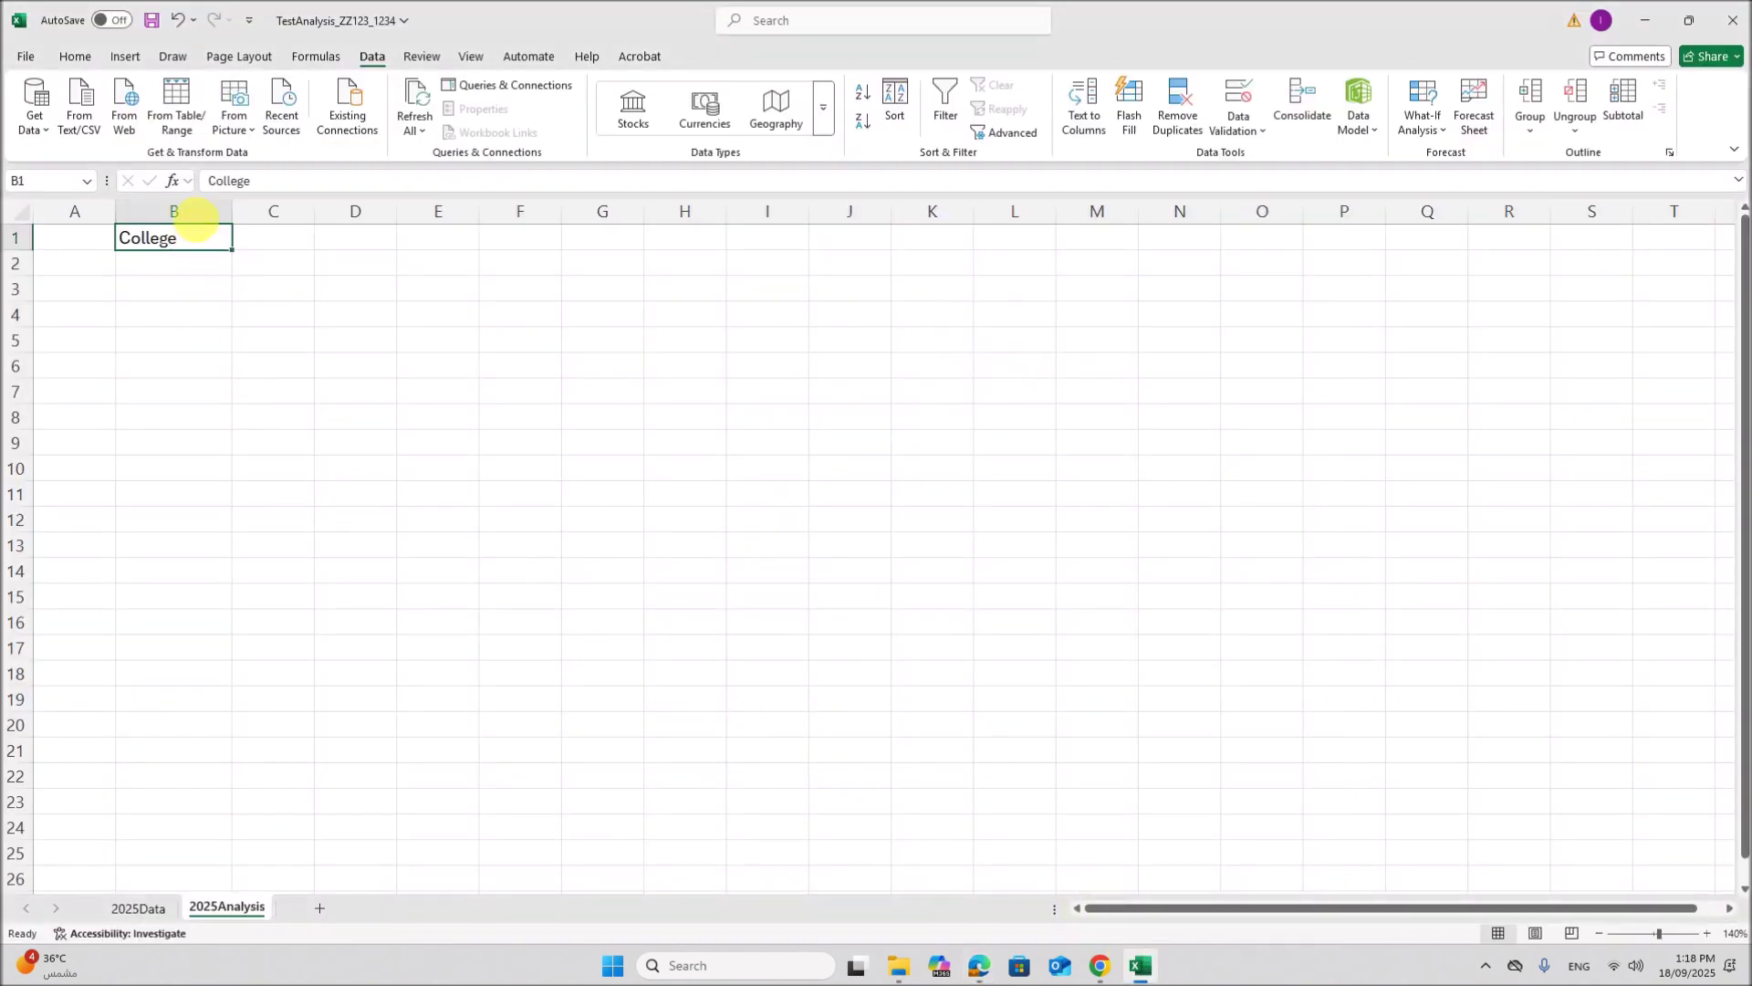
pyautogui.hotkey('ctrl', 'shift', 'Down')
pyautogui.click(80, 57)
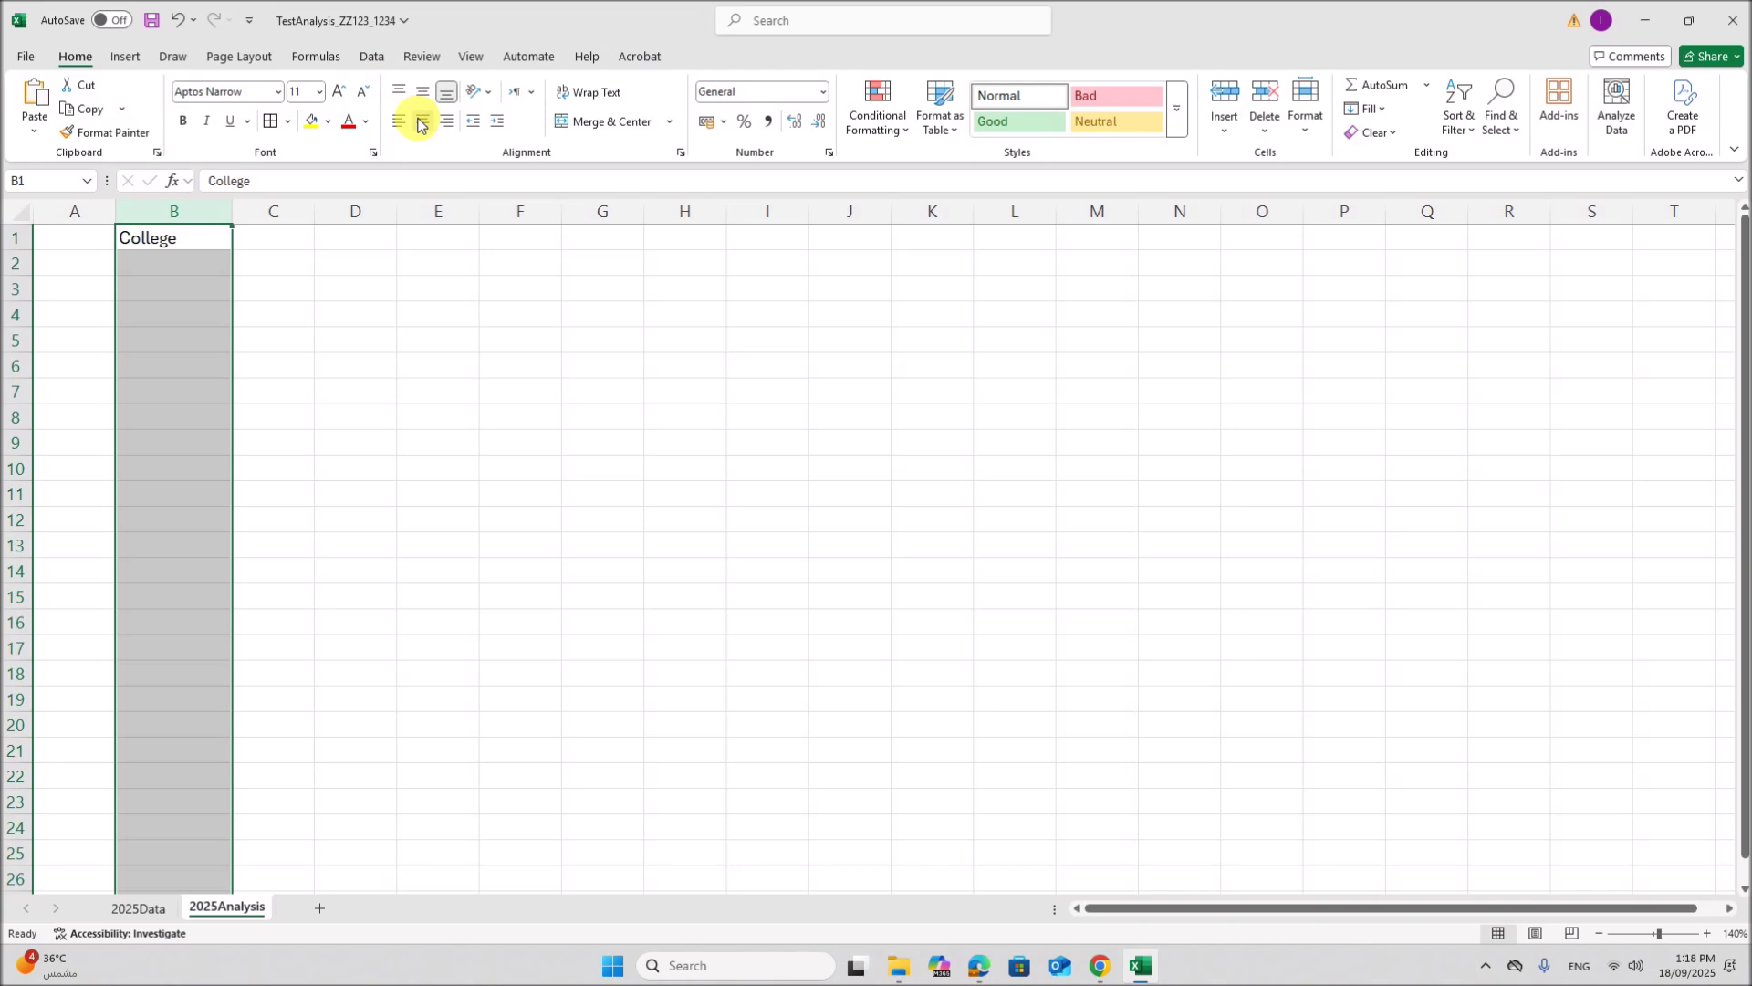
# Step: Format the drop-down cell B2 with bold, red text to match the exam's example
pyautogui.click(171, 265)
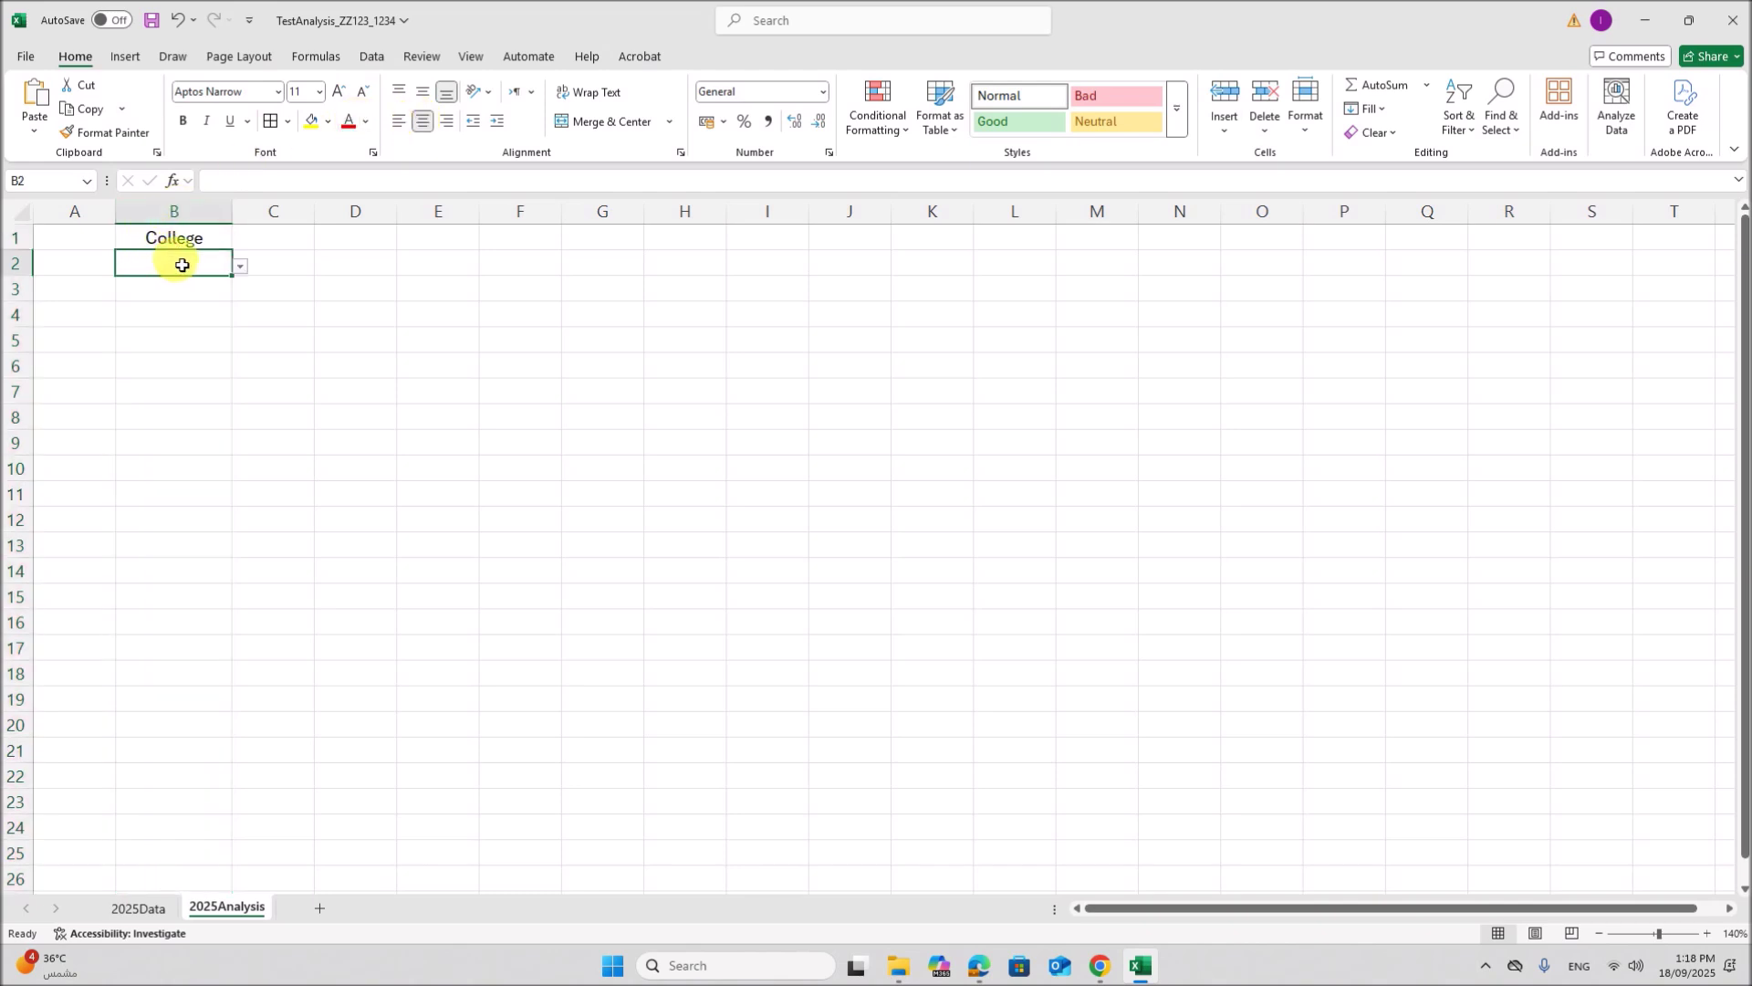
pyautogui.click(183, 121)
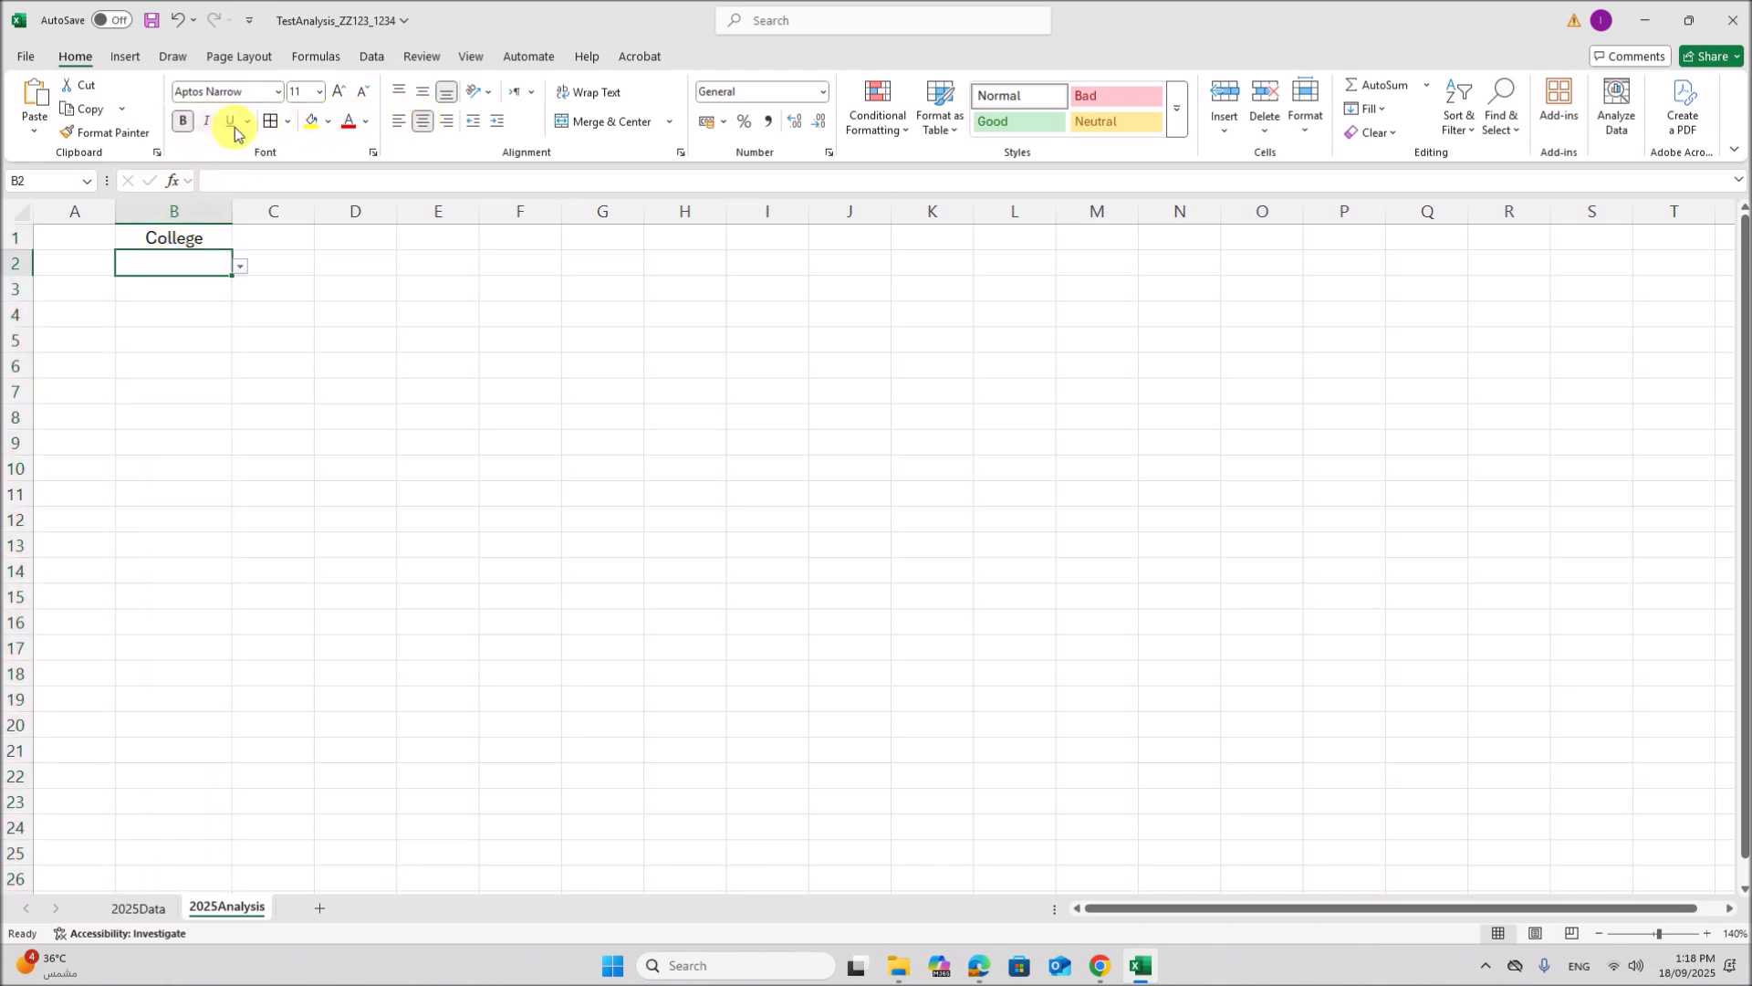
pyautogui.click(345, 134)
# Step: Choose Tawara Elementary from the drop-down list in B2 and fit column B to its contents
pyautogui.click(240, 265)
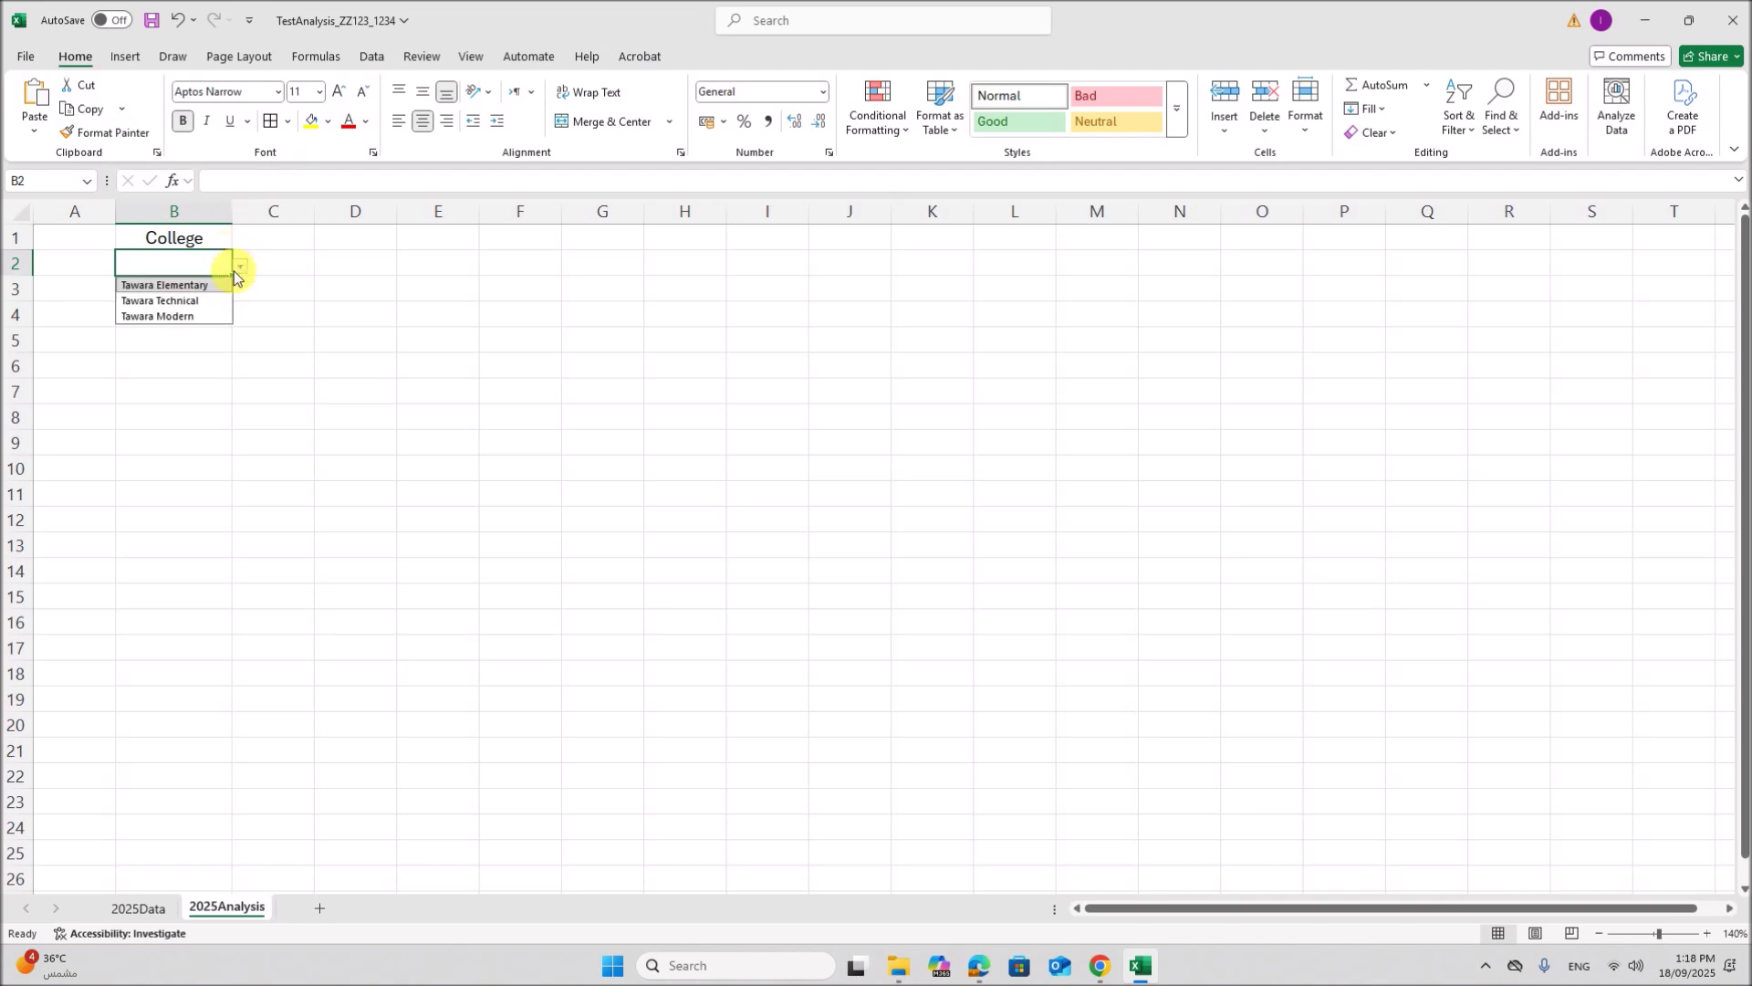
pyautogui.click(184, 282)
pyautogui.doubleClick(233, 209)
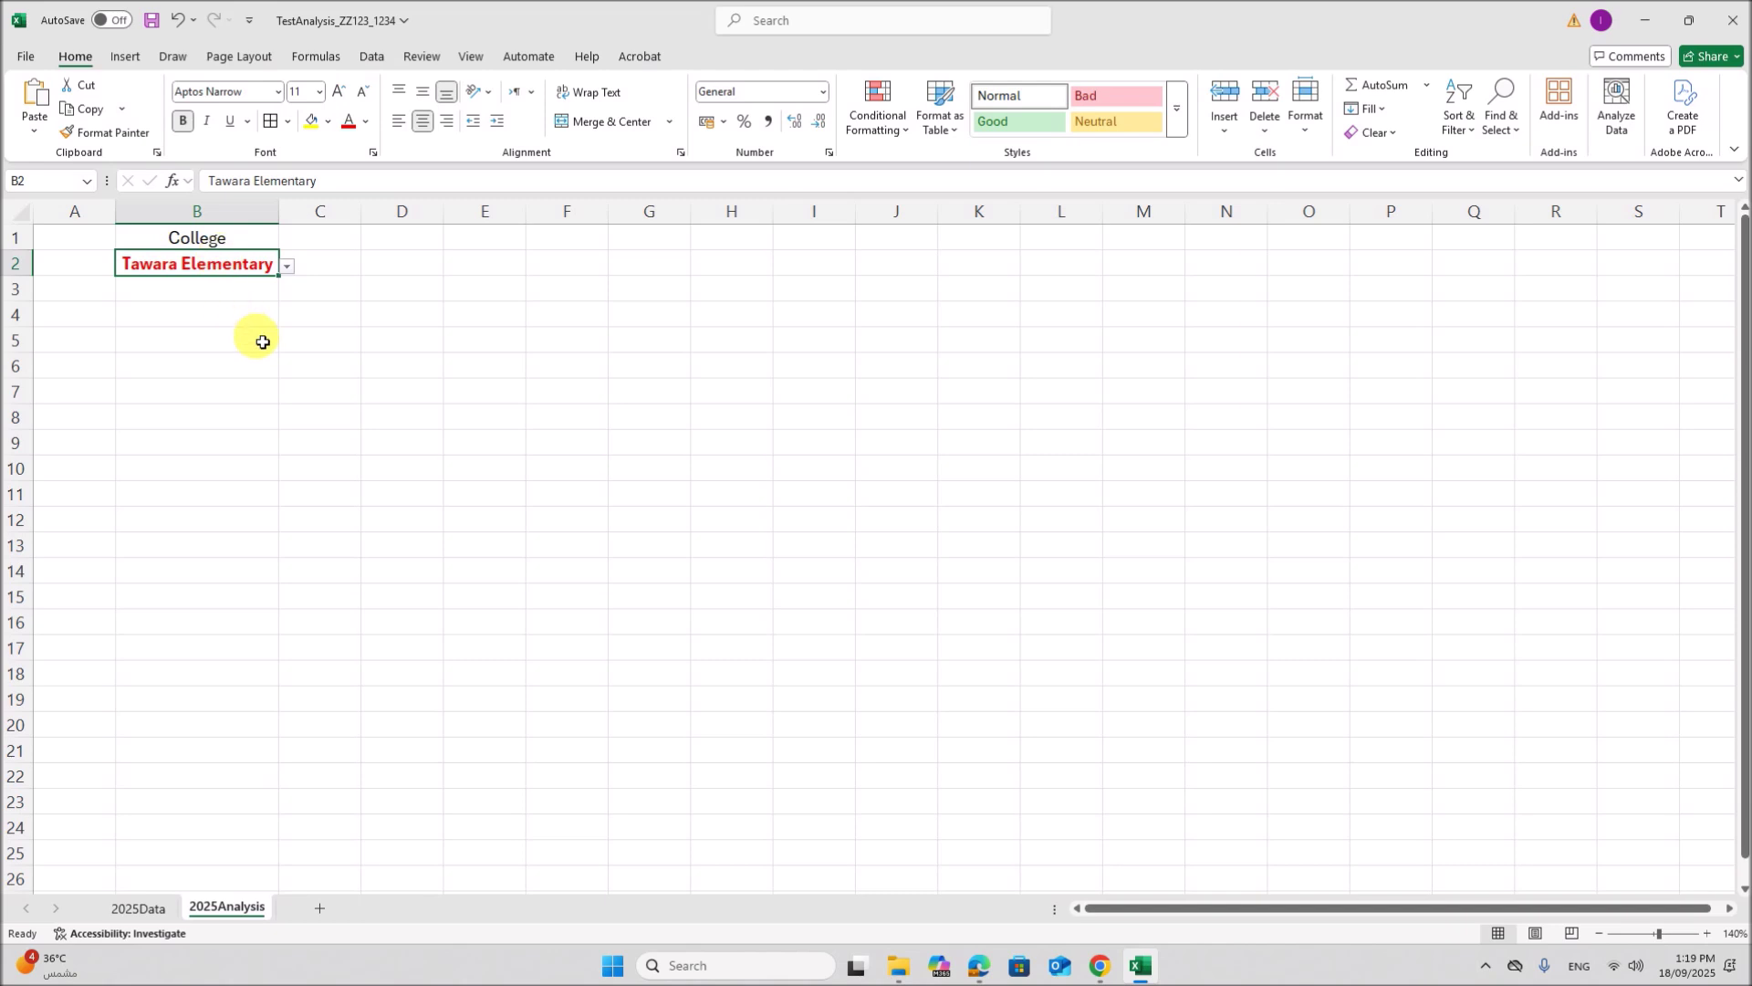
# Step: Read the exam's instruction about displaying the selected college's data, and choose Tawara Technical from the drop-down list in B2
pyautogui.click(979, 966)
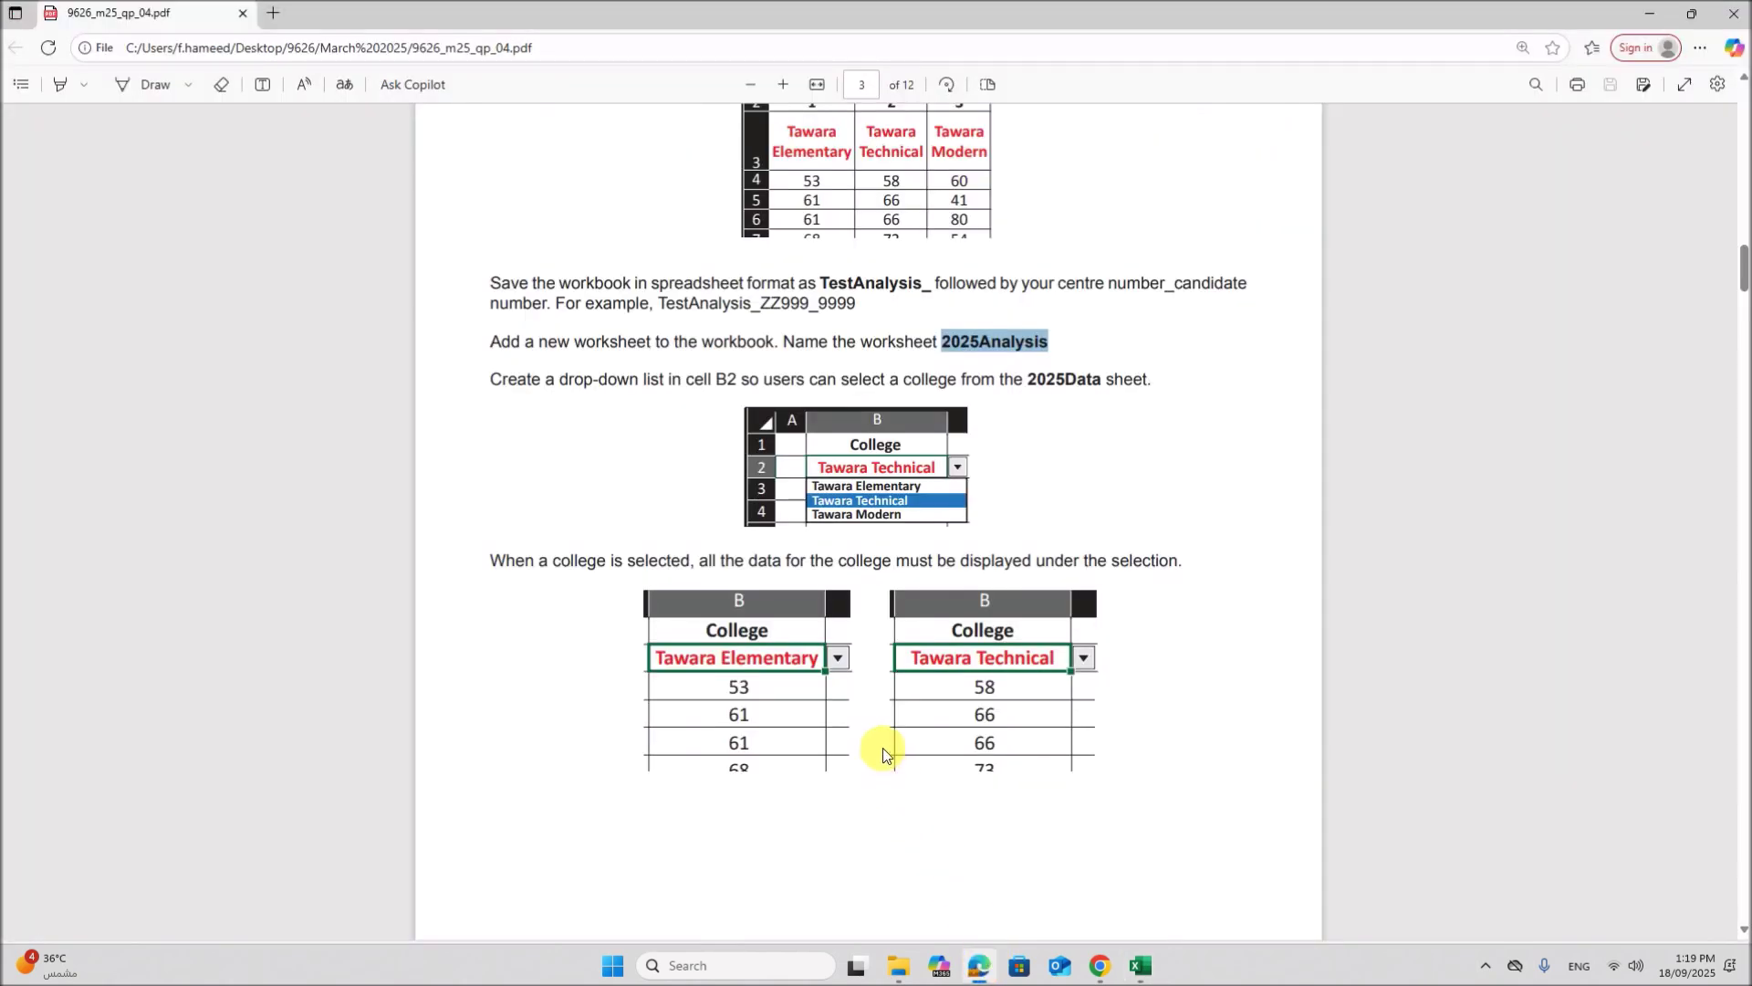
pyautogui.scroll(-1, 882, 753)
pyautogui.moveTo(628, 481); pyautogui.dragTo(1178, 474)
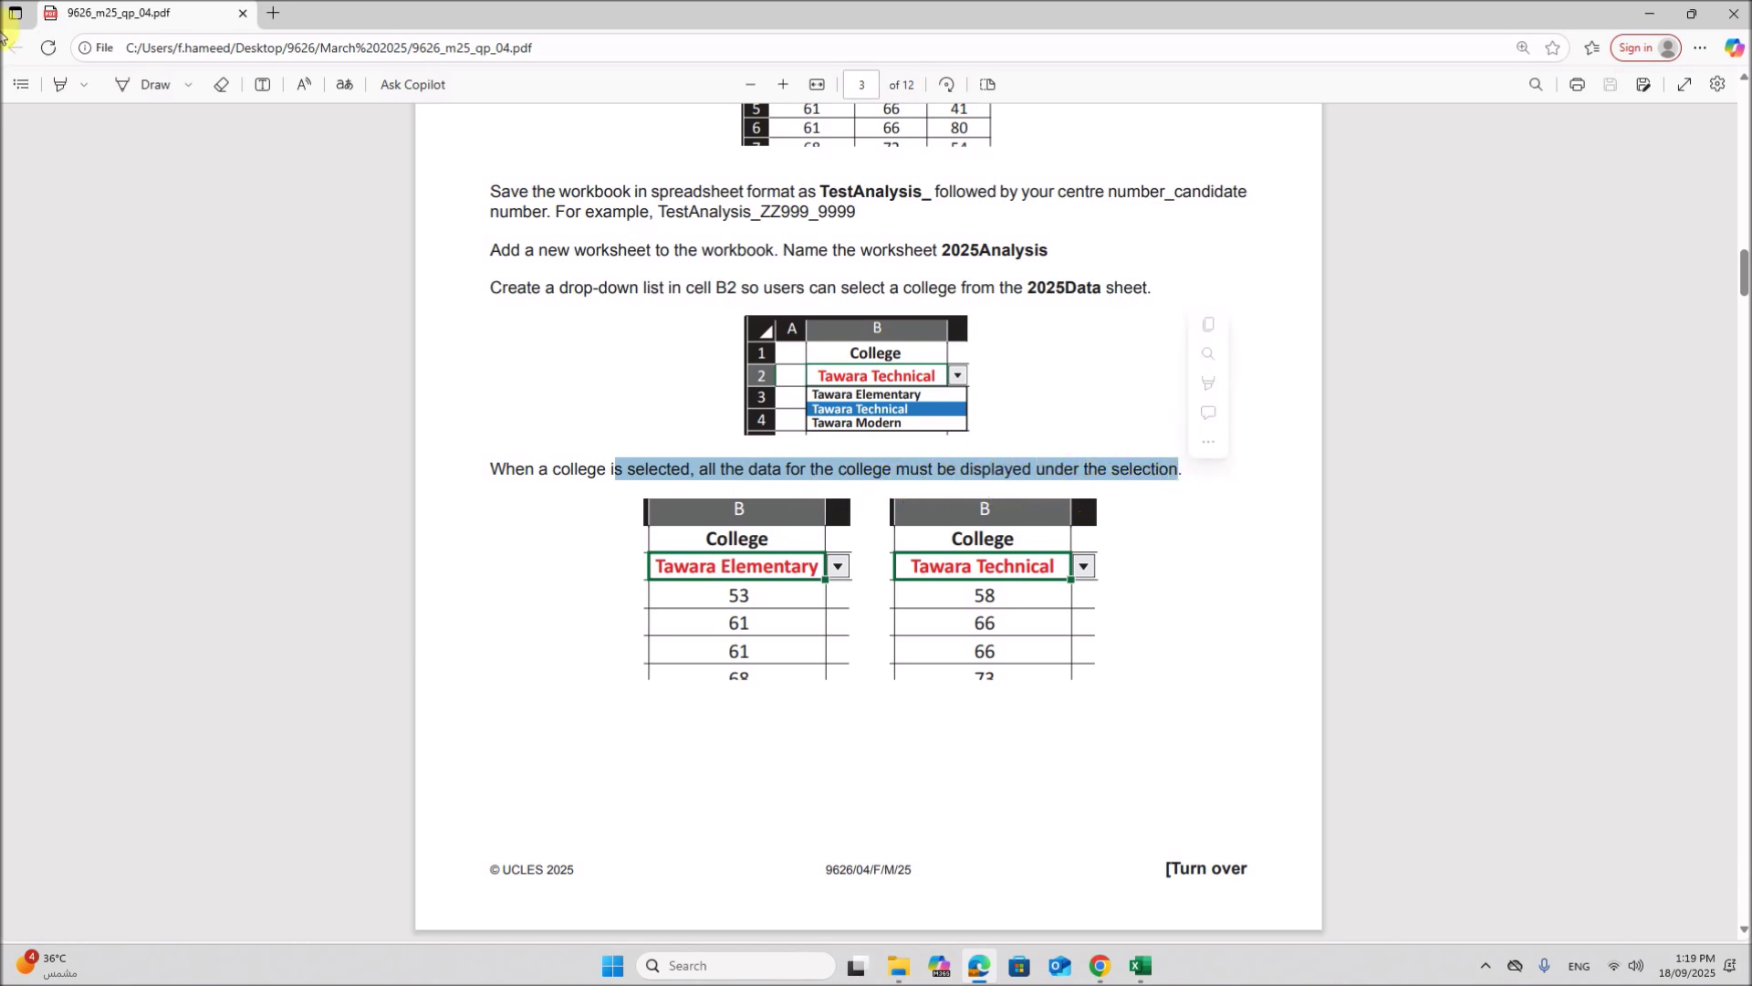
pyautogui.click(1140, 965)
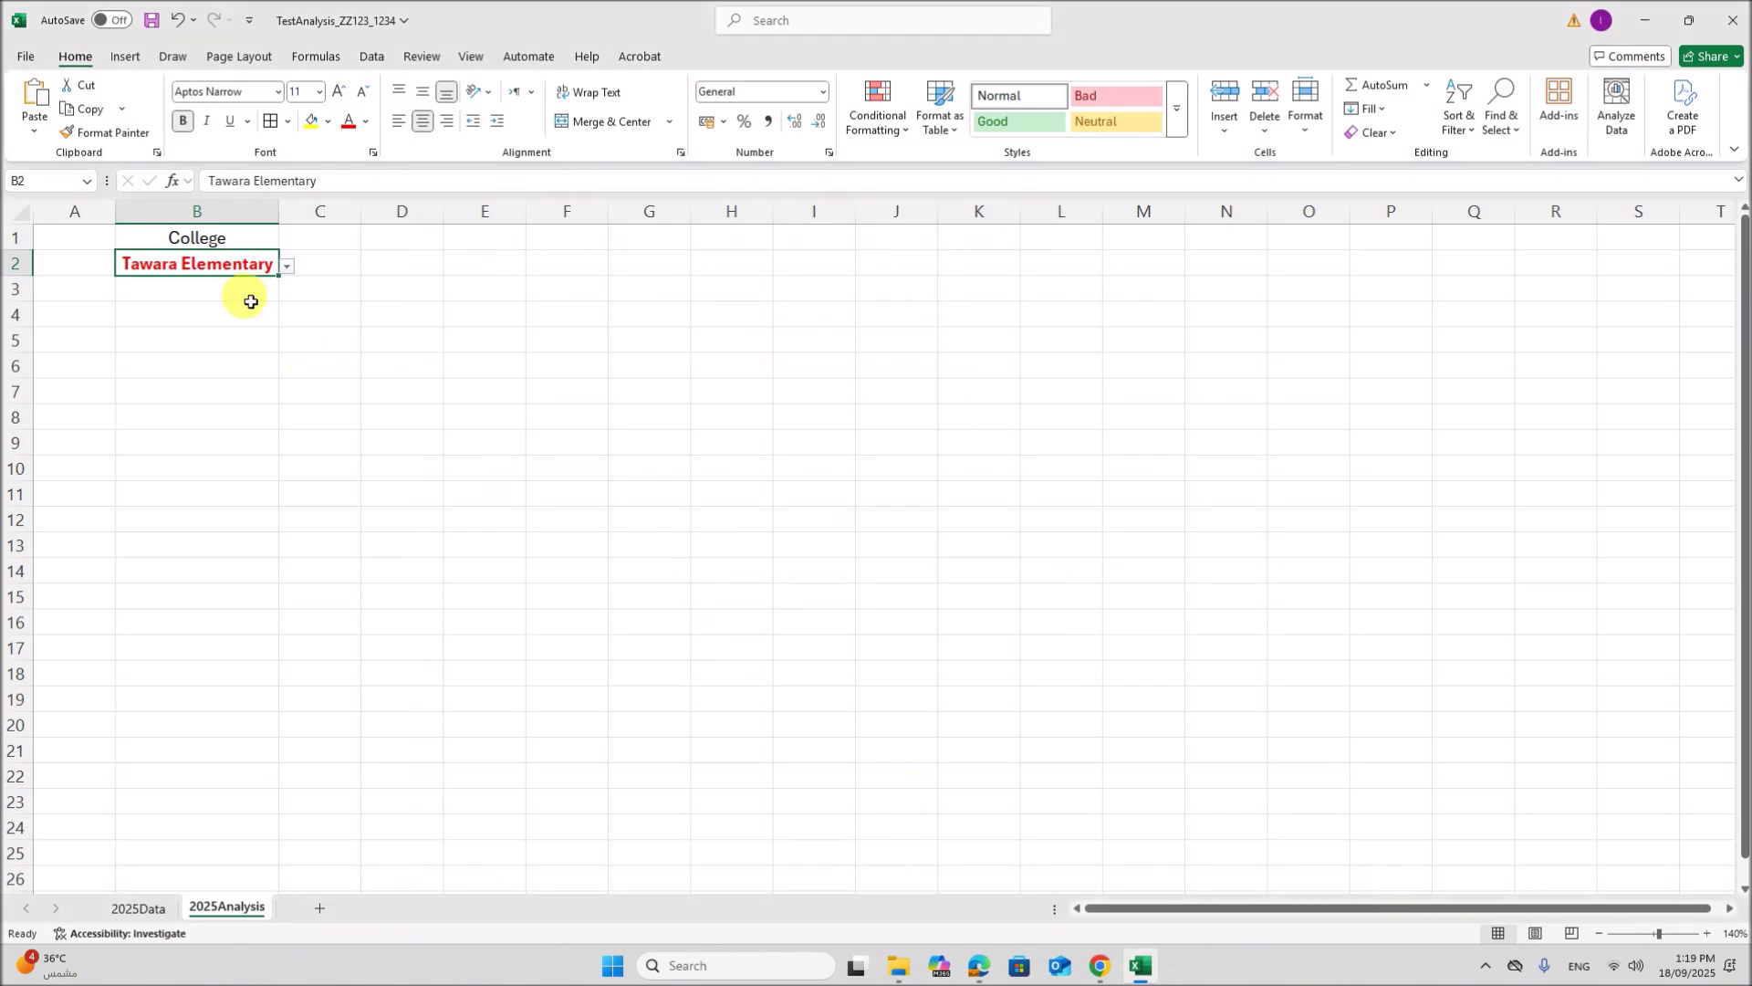
pyautogui.click(284, 268)
pyautogui.click(246, 301)
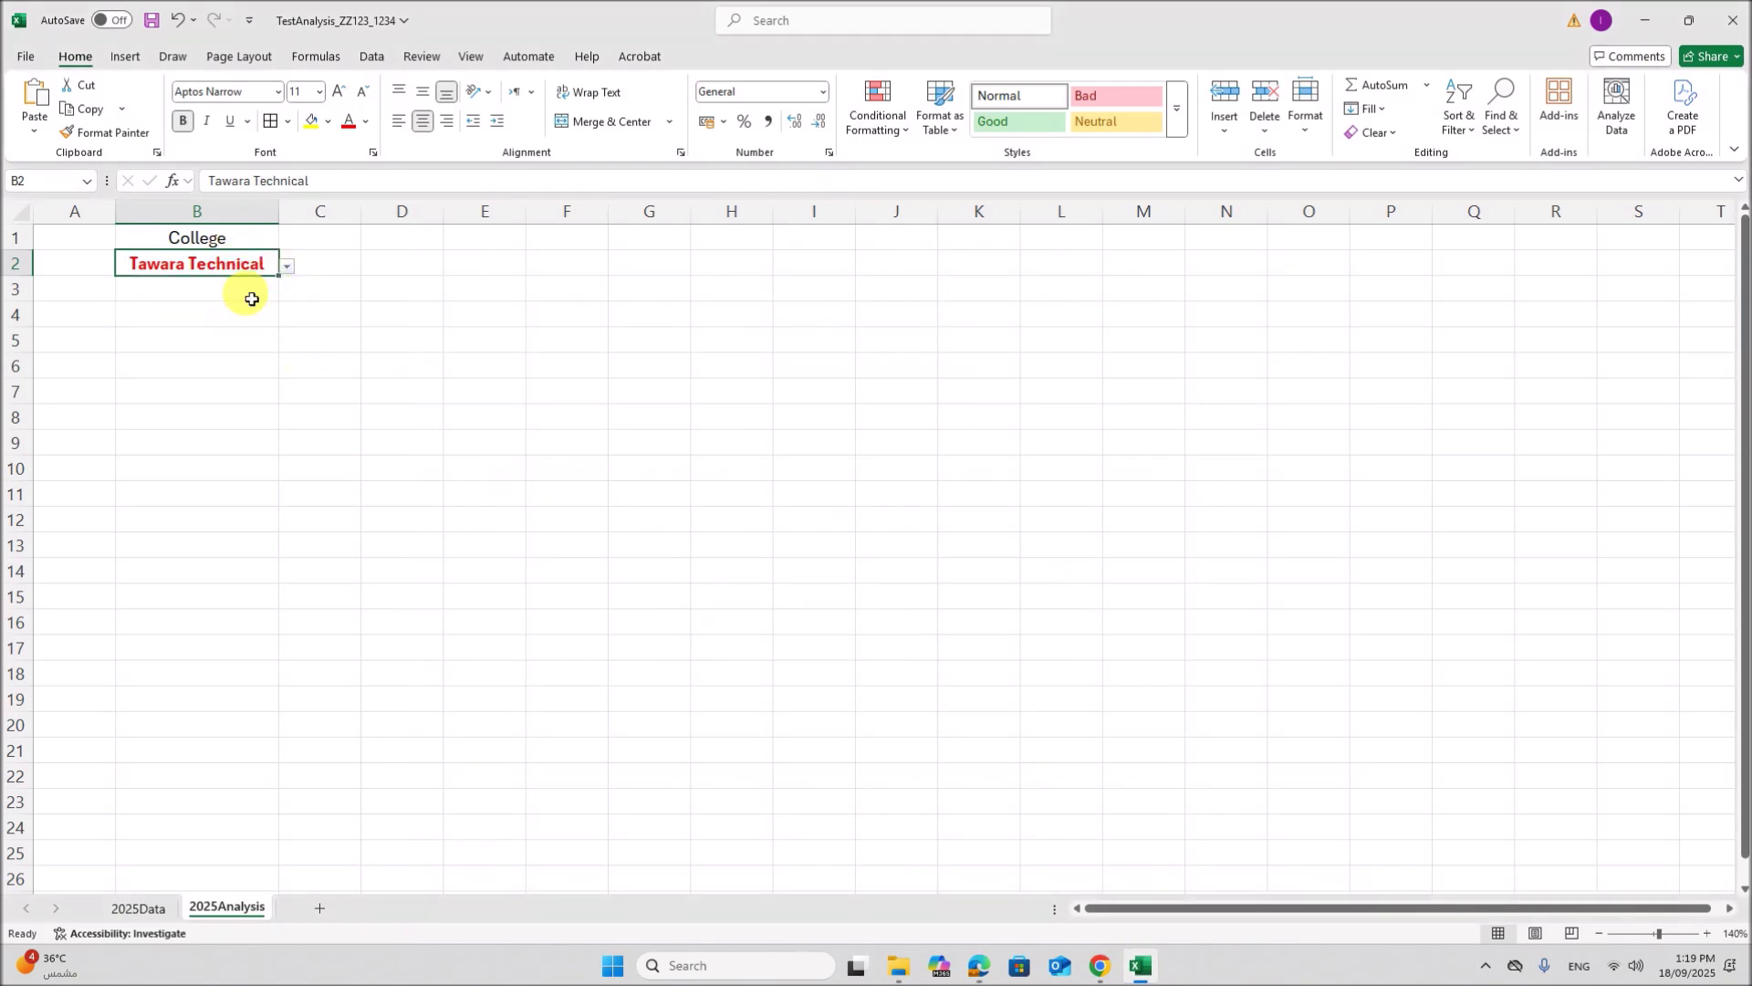
# Step: Examine the data columns under each college name on the 2025Data sheet that the drop-down selection must return
pyautogui.click(138, 908)
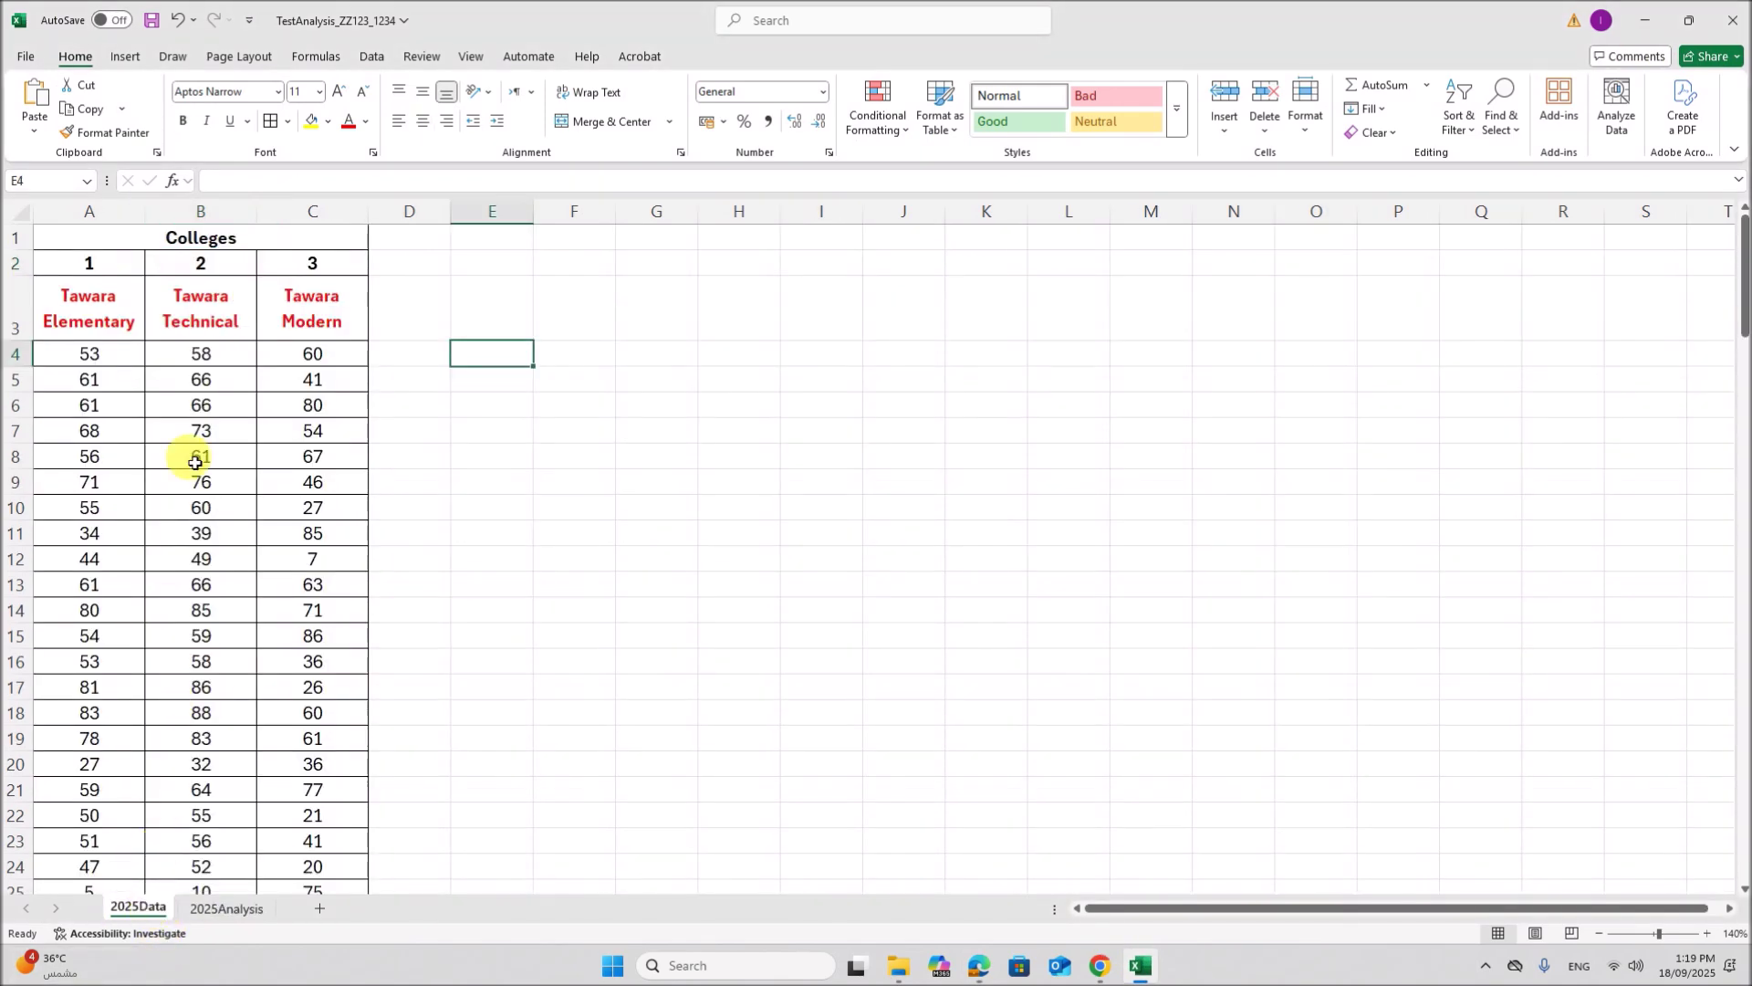
pyautogui.click(226, 907)
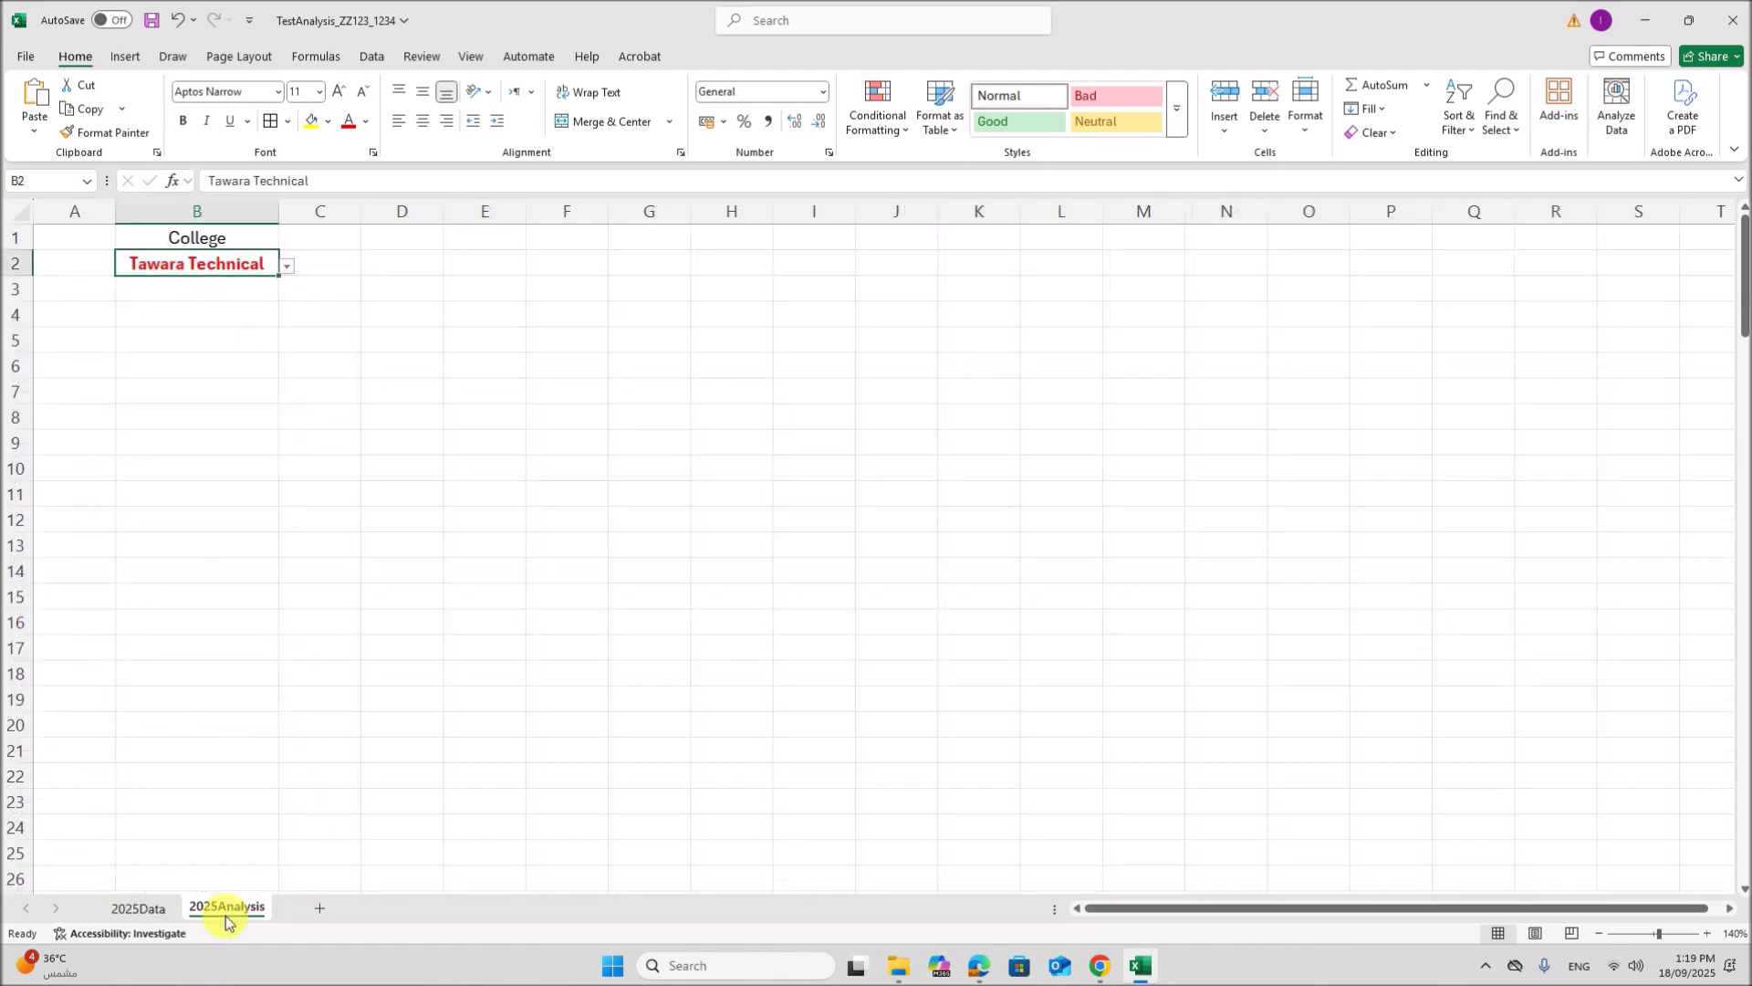
pyautogui.click(170, 290)
pyautogui.click(155, 908)
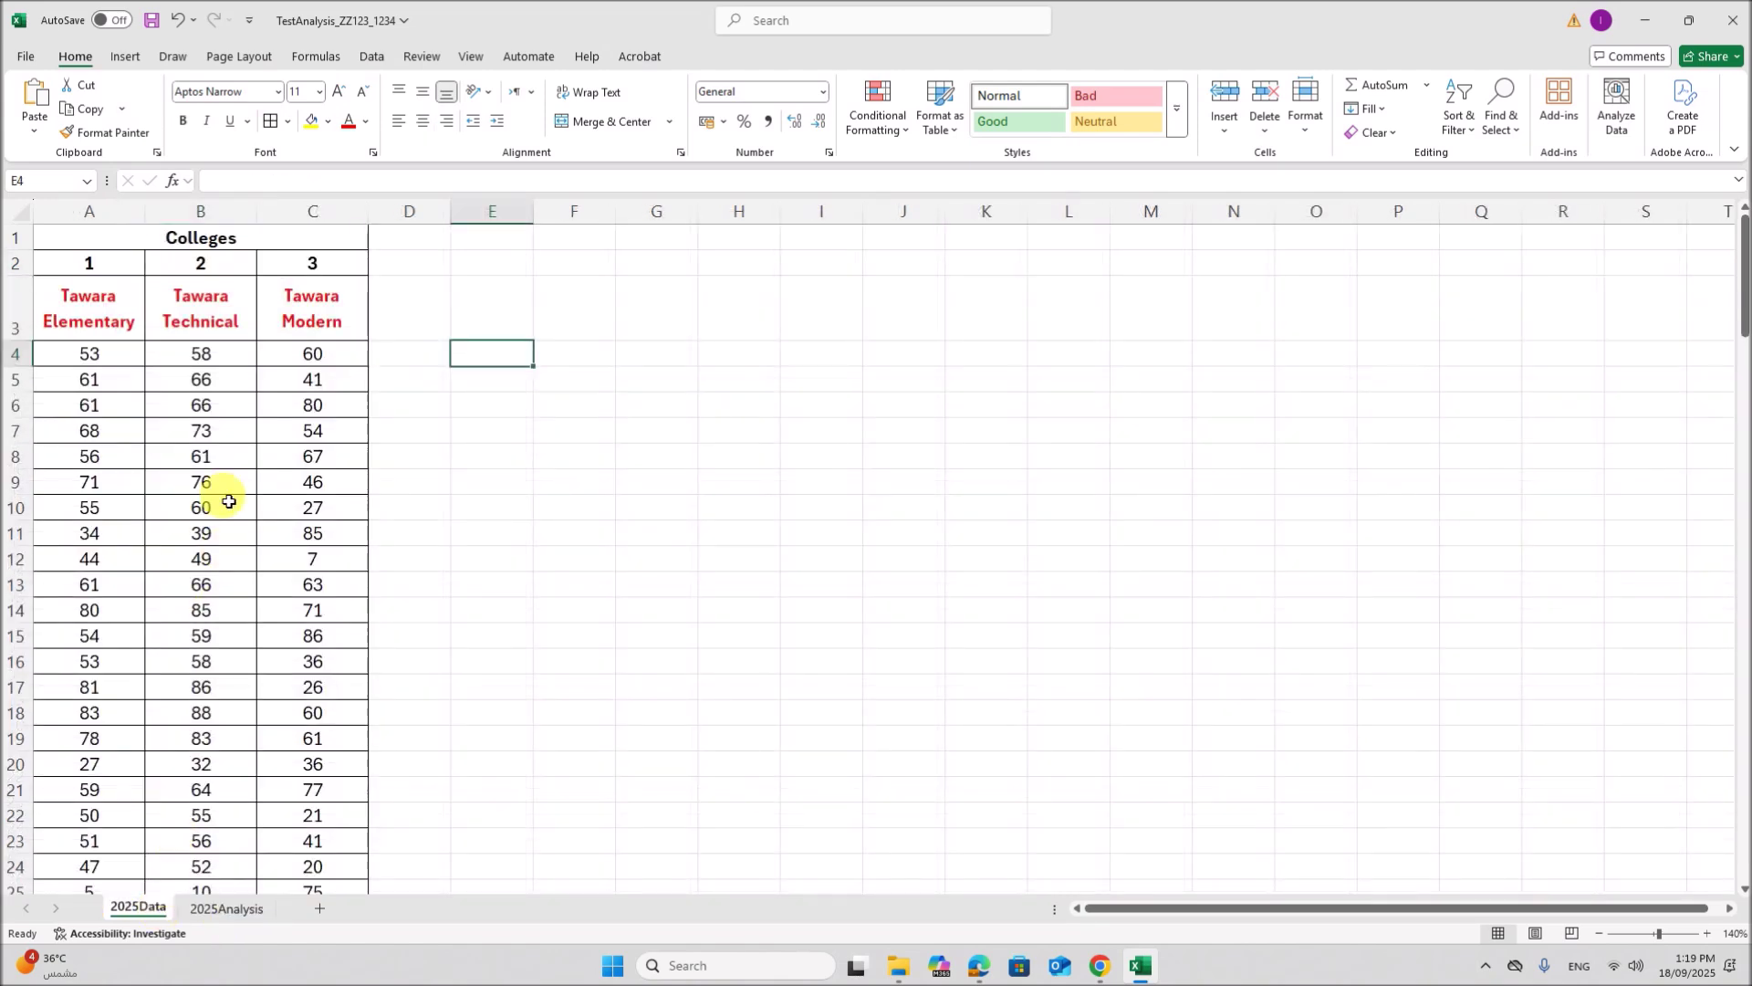
pyautogui.moveTo(201, 356); pyautogui.dragTo(195, 659)
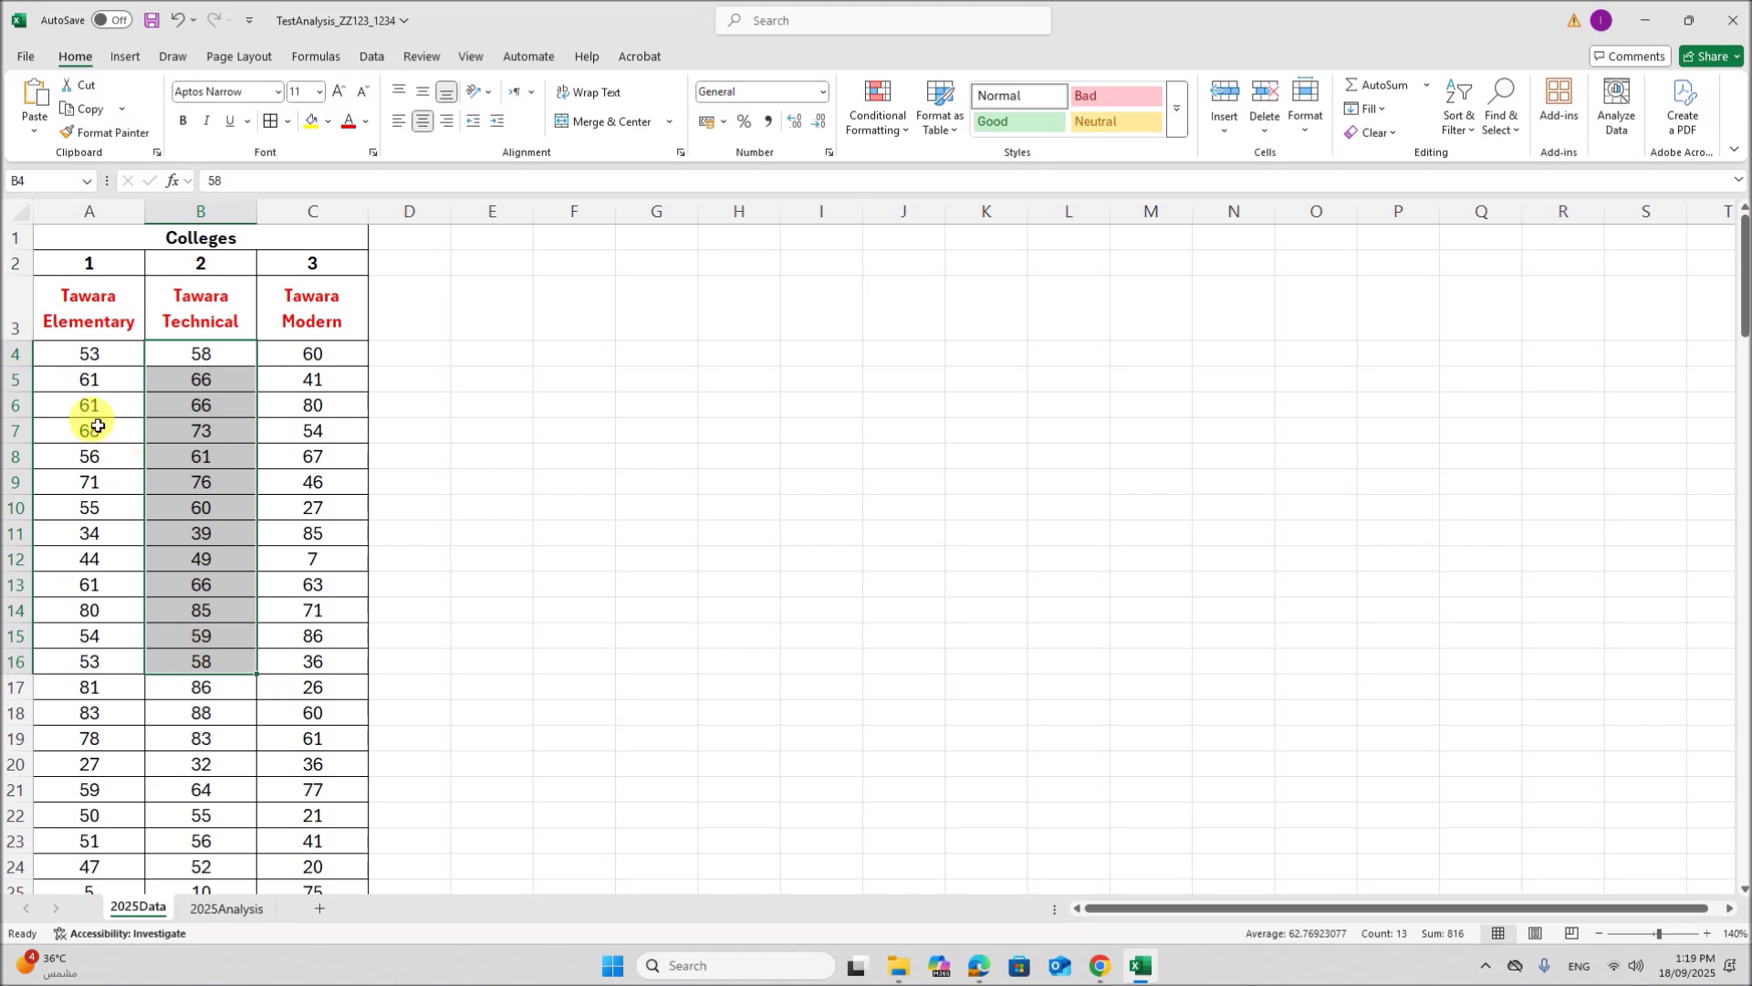
pyautogui.moveTo(359, 366); pyautogui.dragTo(325, 794)
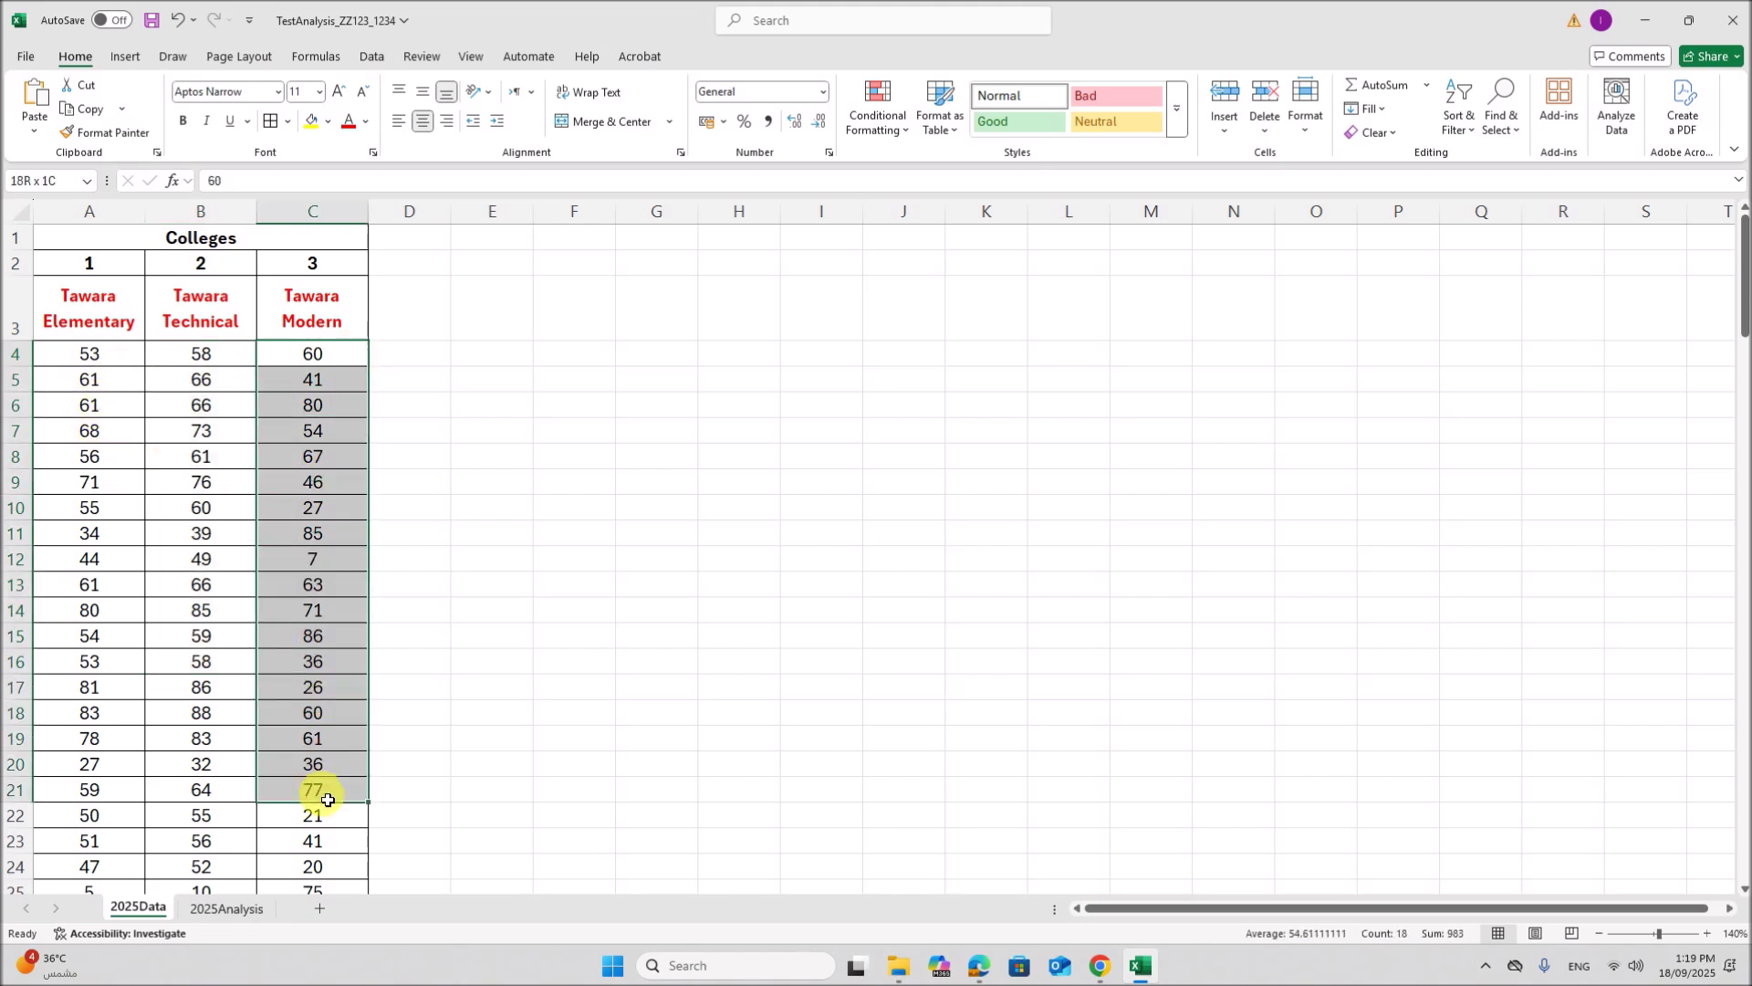
# Step: Start an XLOOKUP formula in cell B3 of 2025Analysis, open its function arguments and use B2 as the lookup value
pyautogui.click(208, 909)
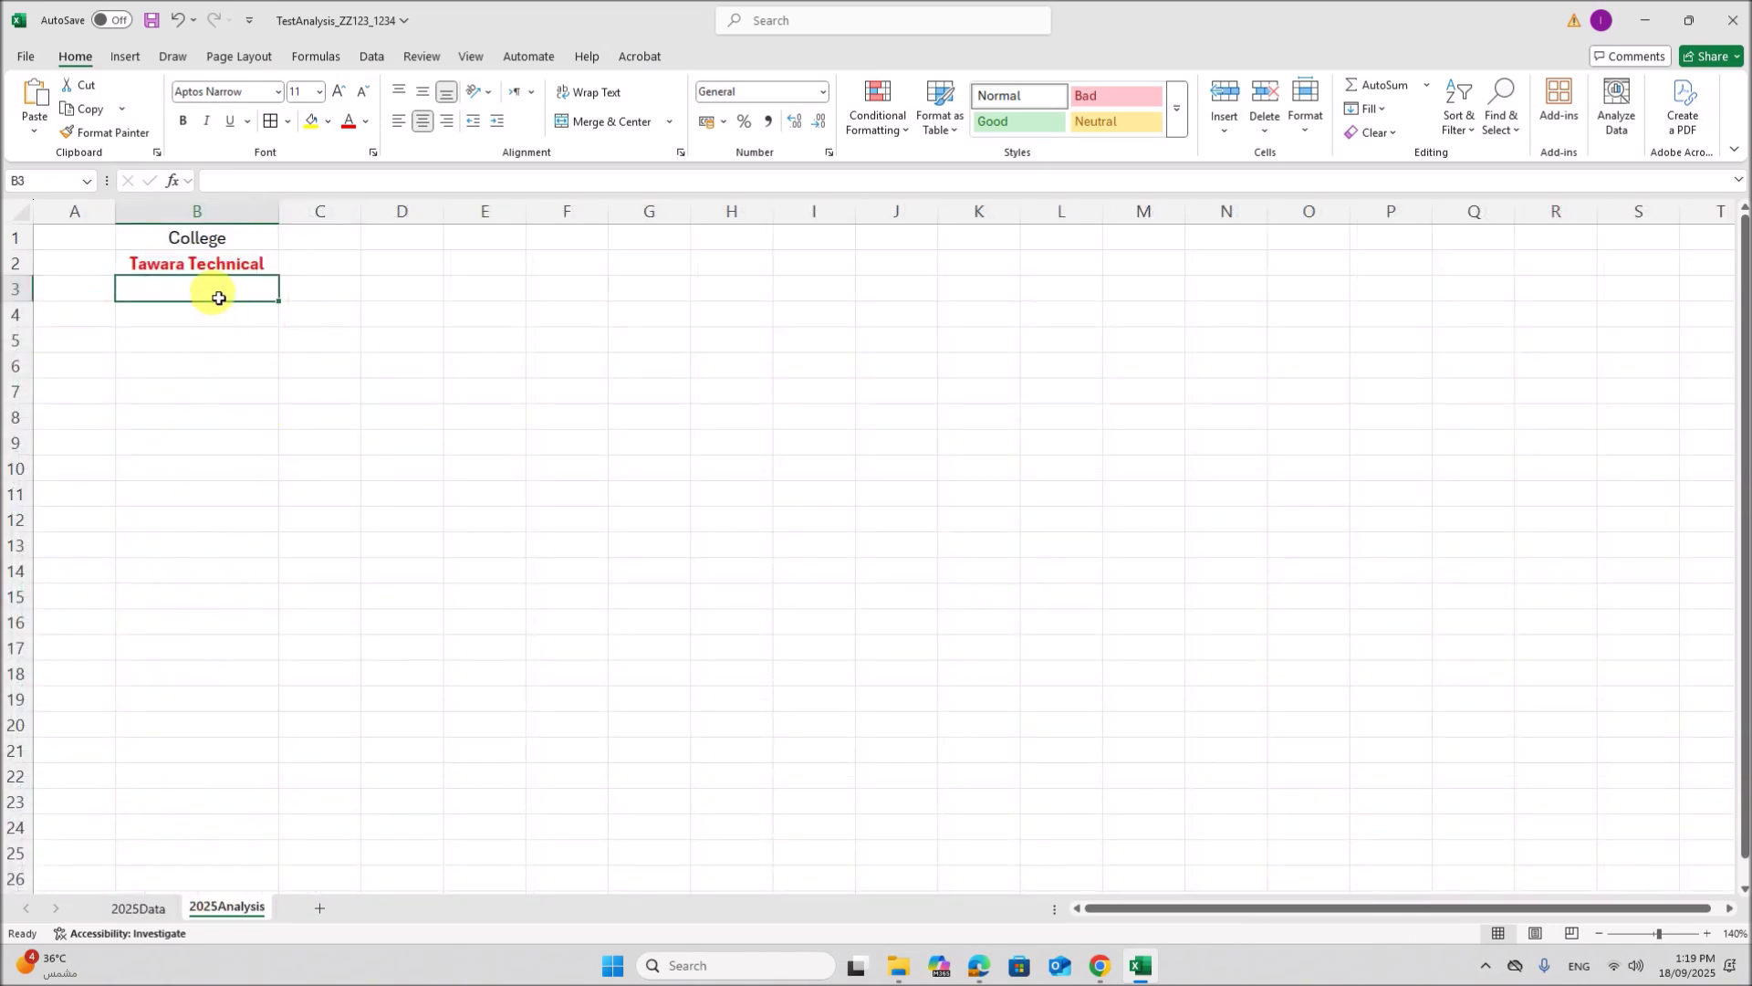
pyautogui.write('=')
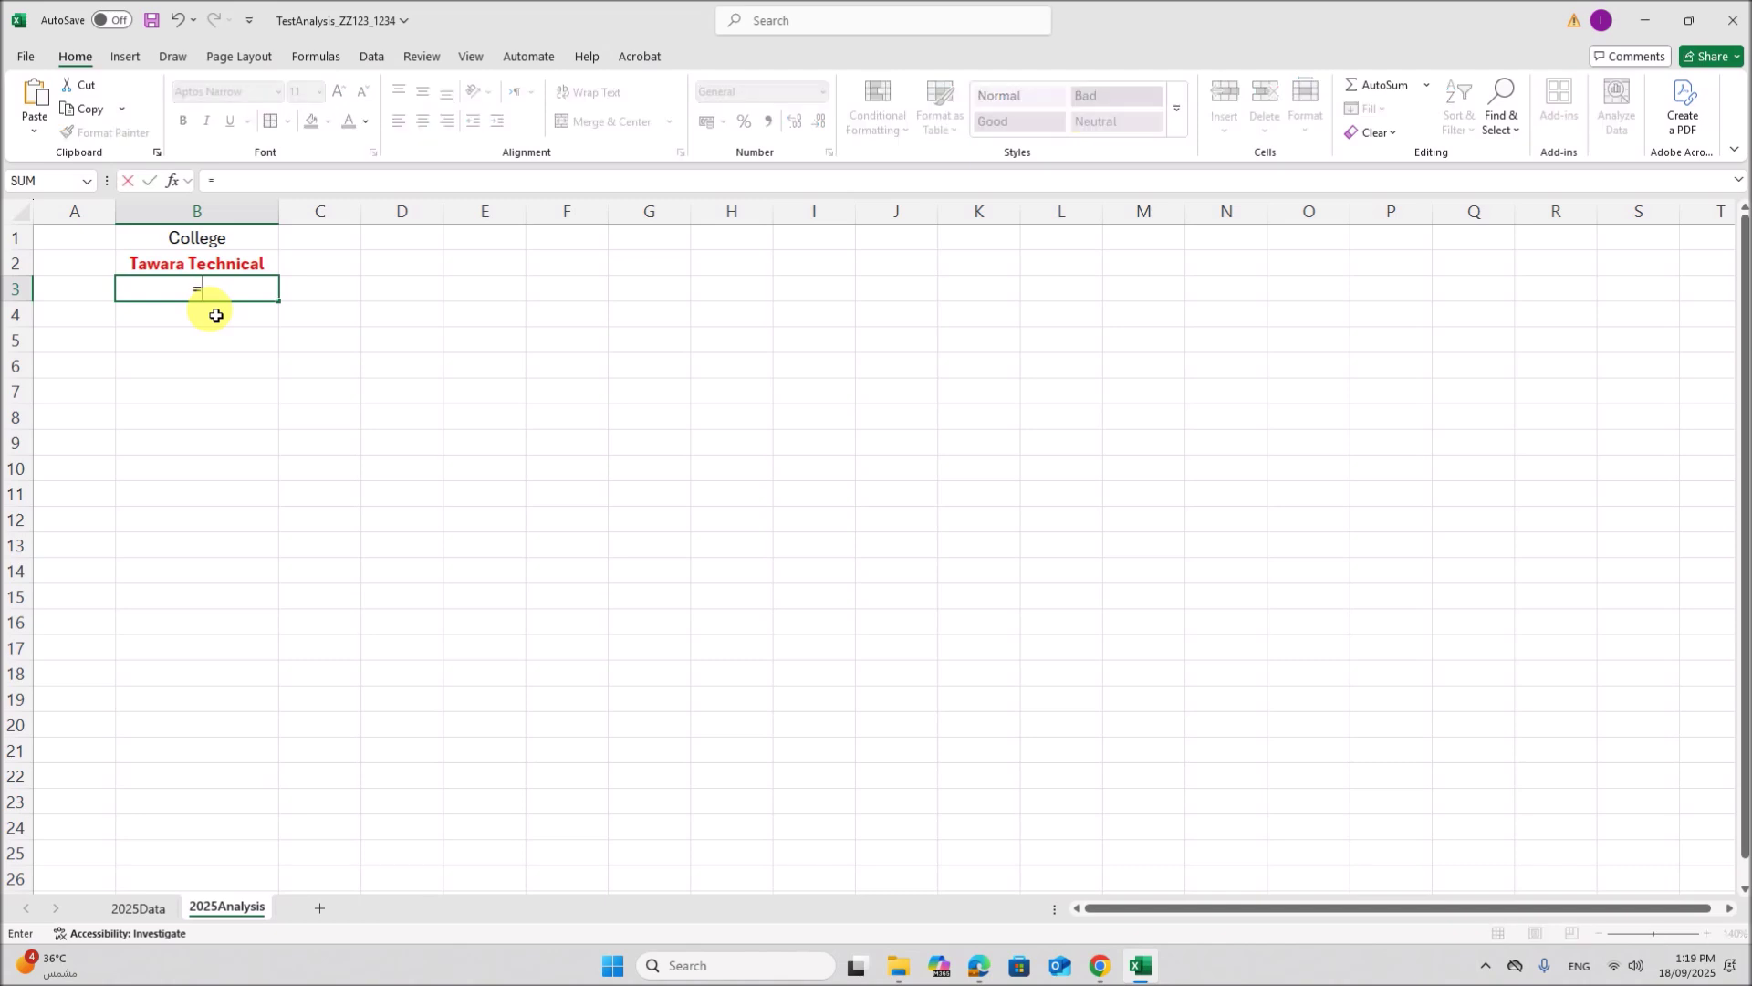
pyautogui.write('XLOOKUP')
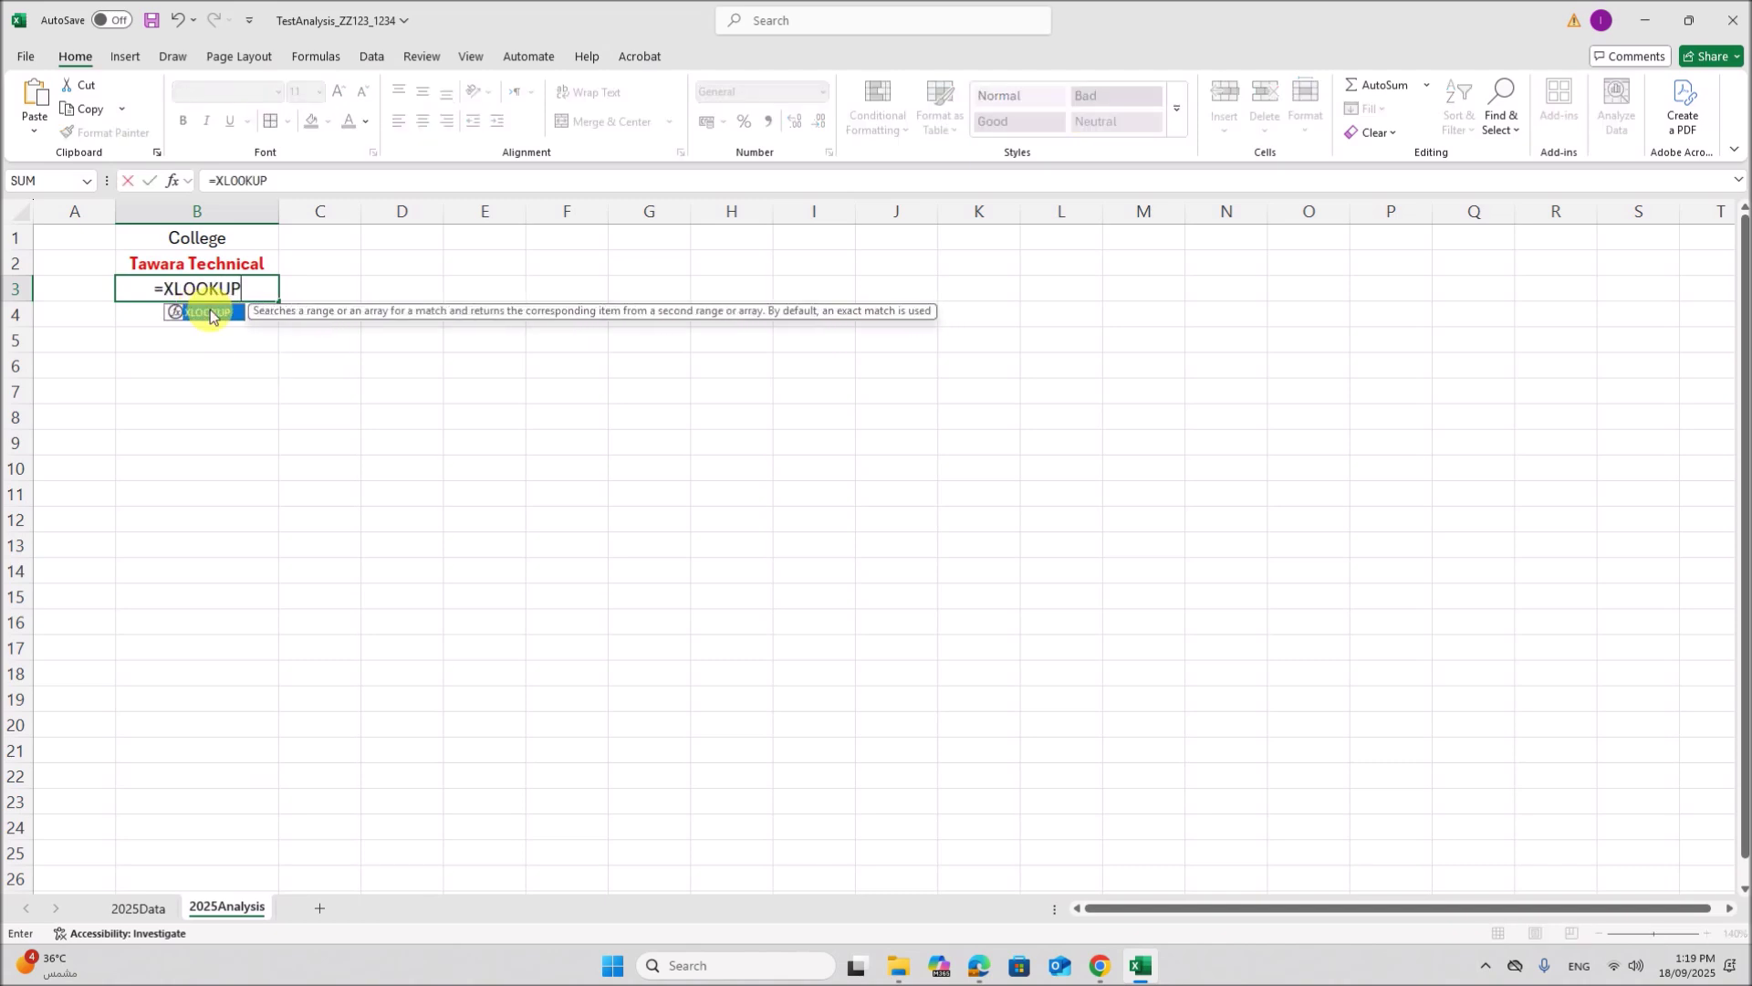
pyautogui.doubleClick(210, 313)
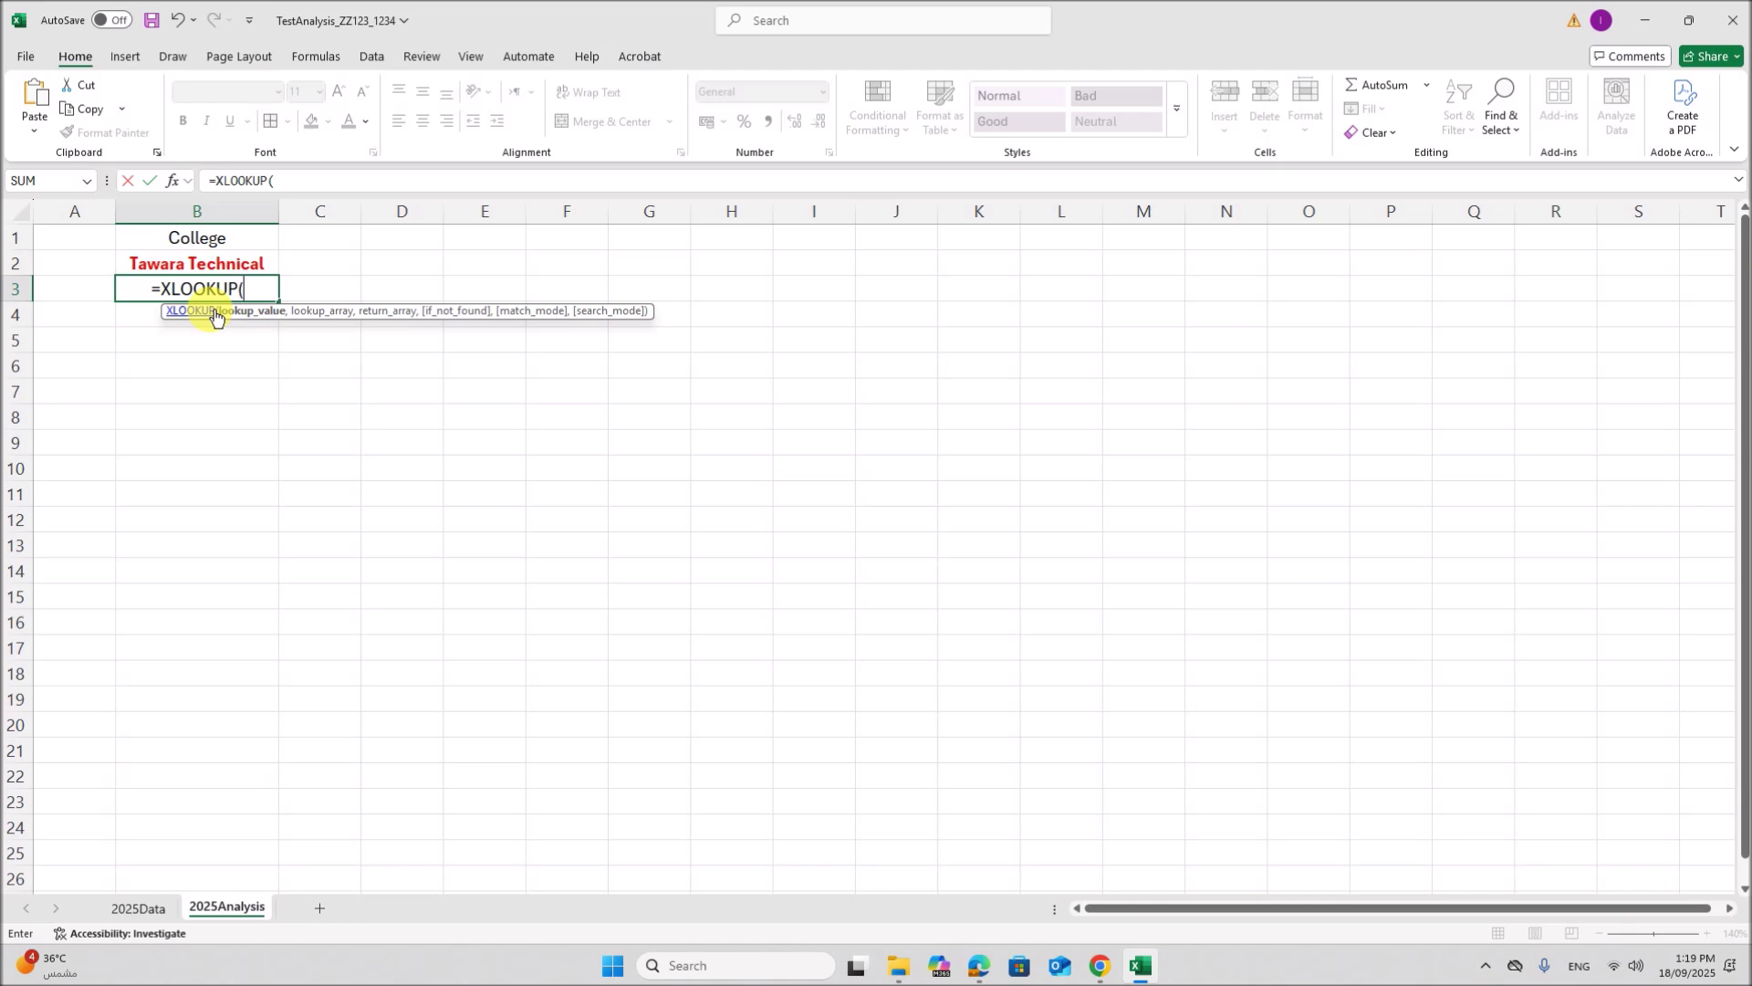
pyautogui.click(172, 180)
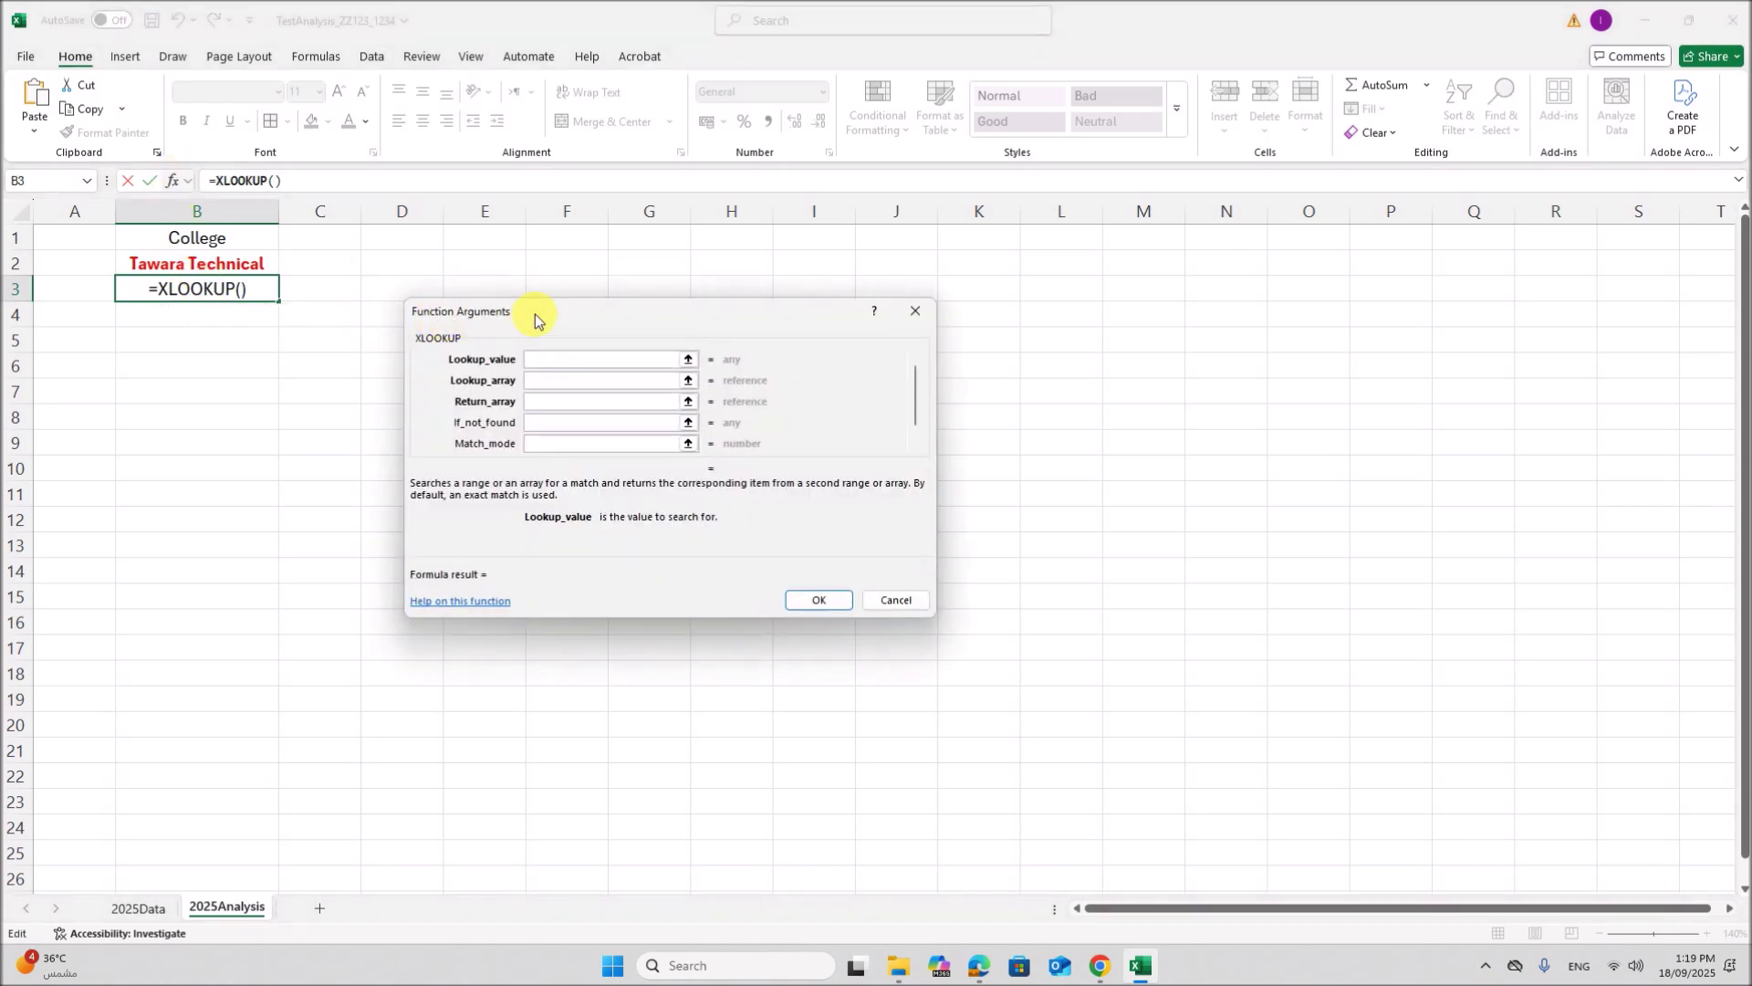
pyautogui.moveTo(534, 319); pyautogui.dragTo(553, 372)
pyautogui.click(242, 267)
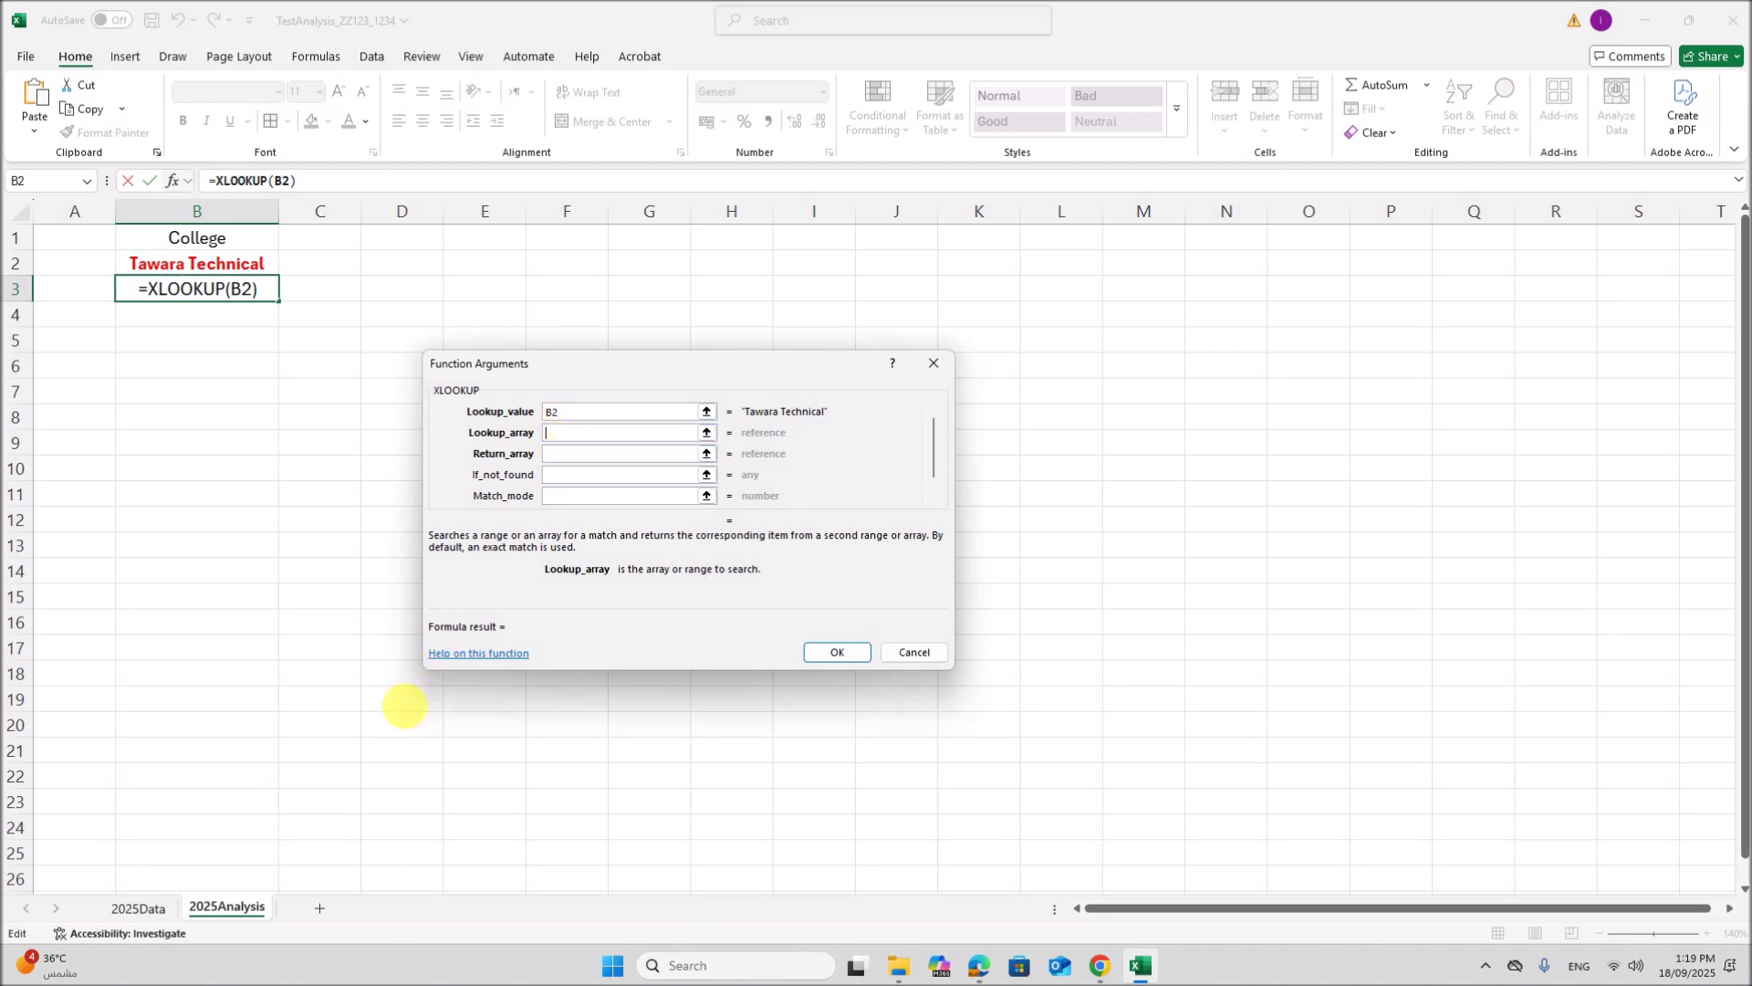
# Step: Set the XLOOKUP lookup array to '2025Data'!$A$3:$C$3 and make the lookup value absolute as $B$2
pyautogui.click(138, 908)
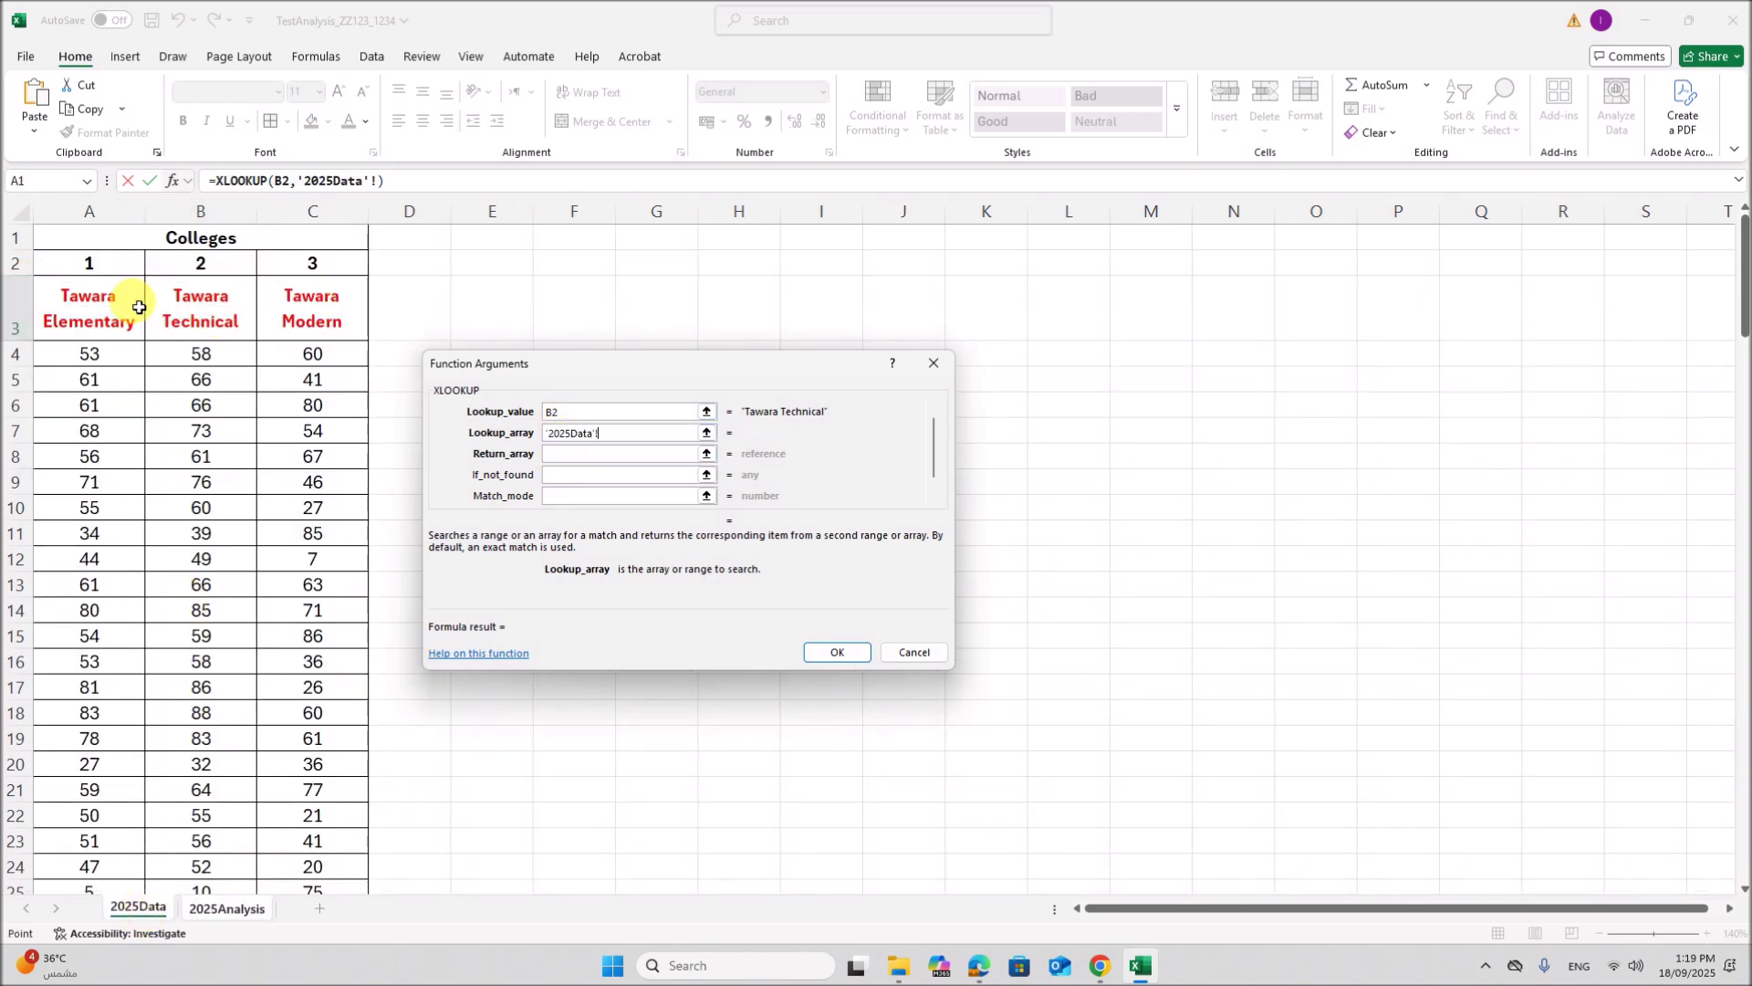
pyautogui.moveTo(38, 291); pyautogui.dragTo(297, 306)
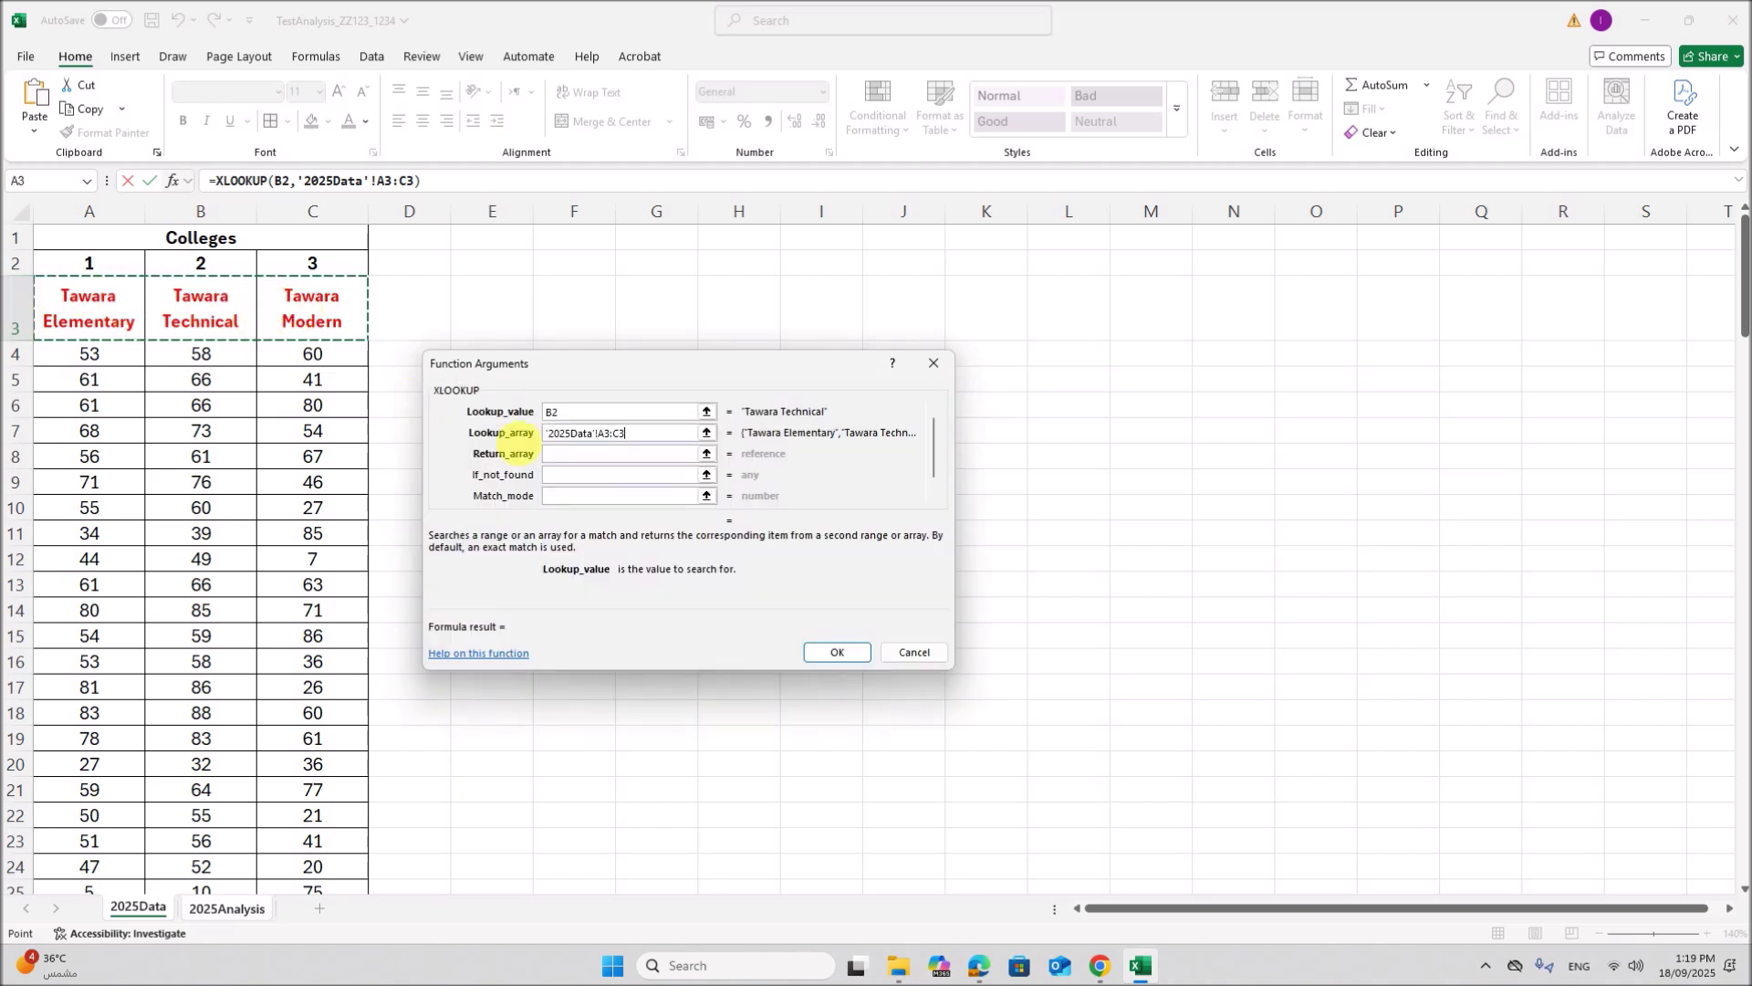
pyautogui.moveTo(661, 437); pyautogui.dragTo(413, 420)
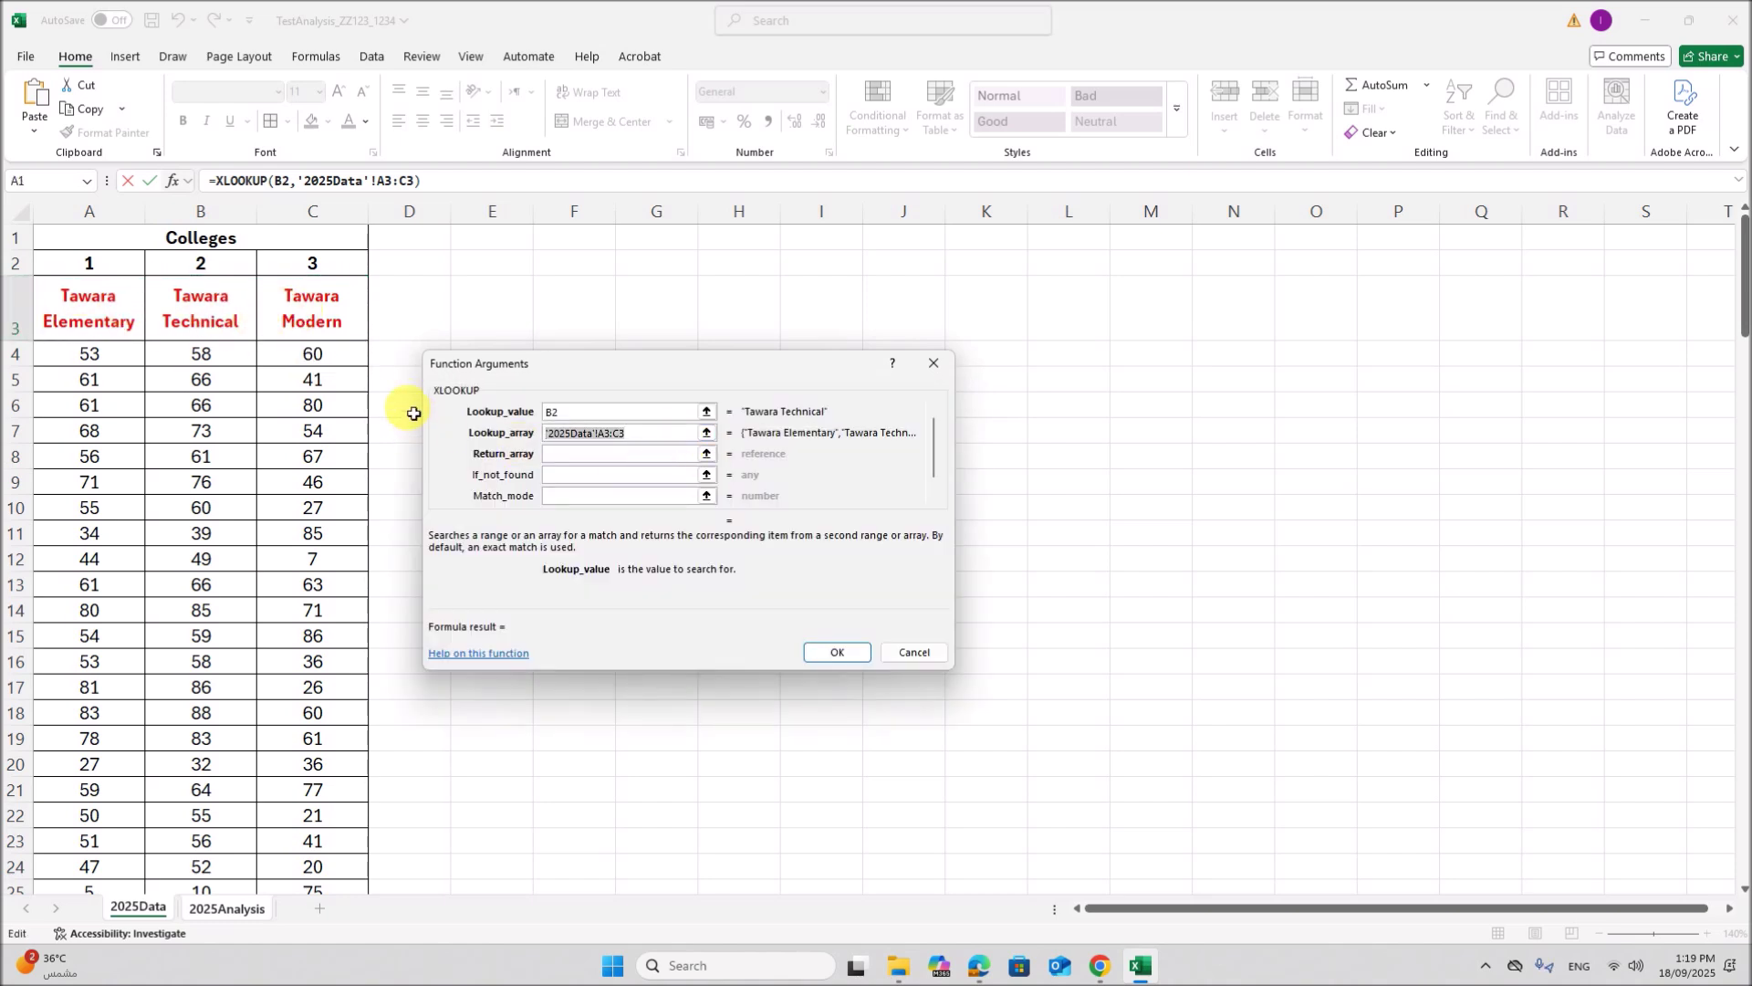
pyautogui.press('F4')
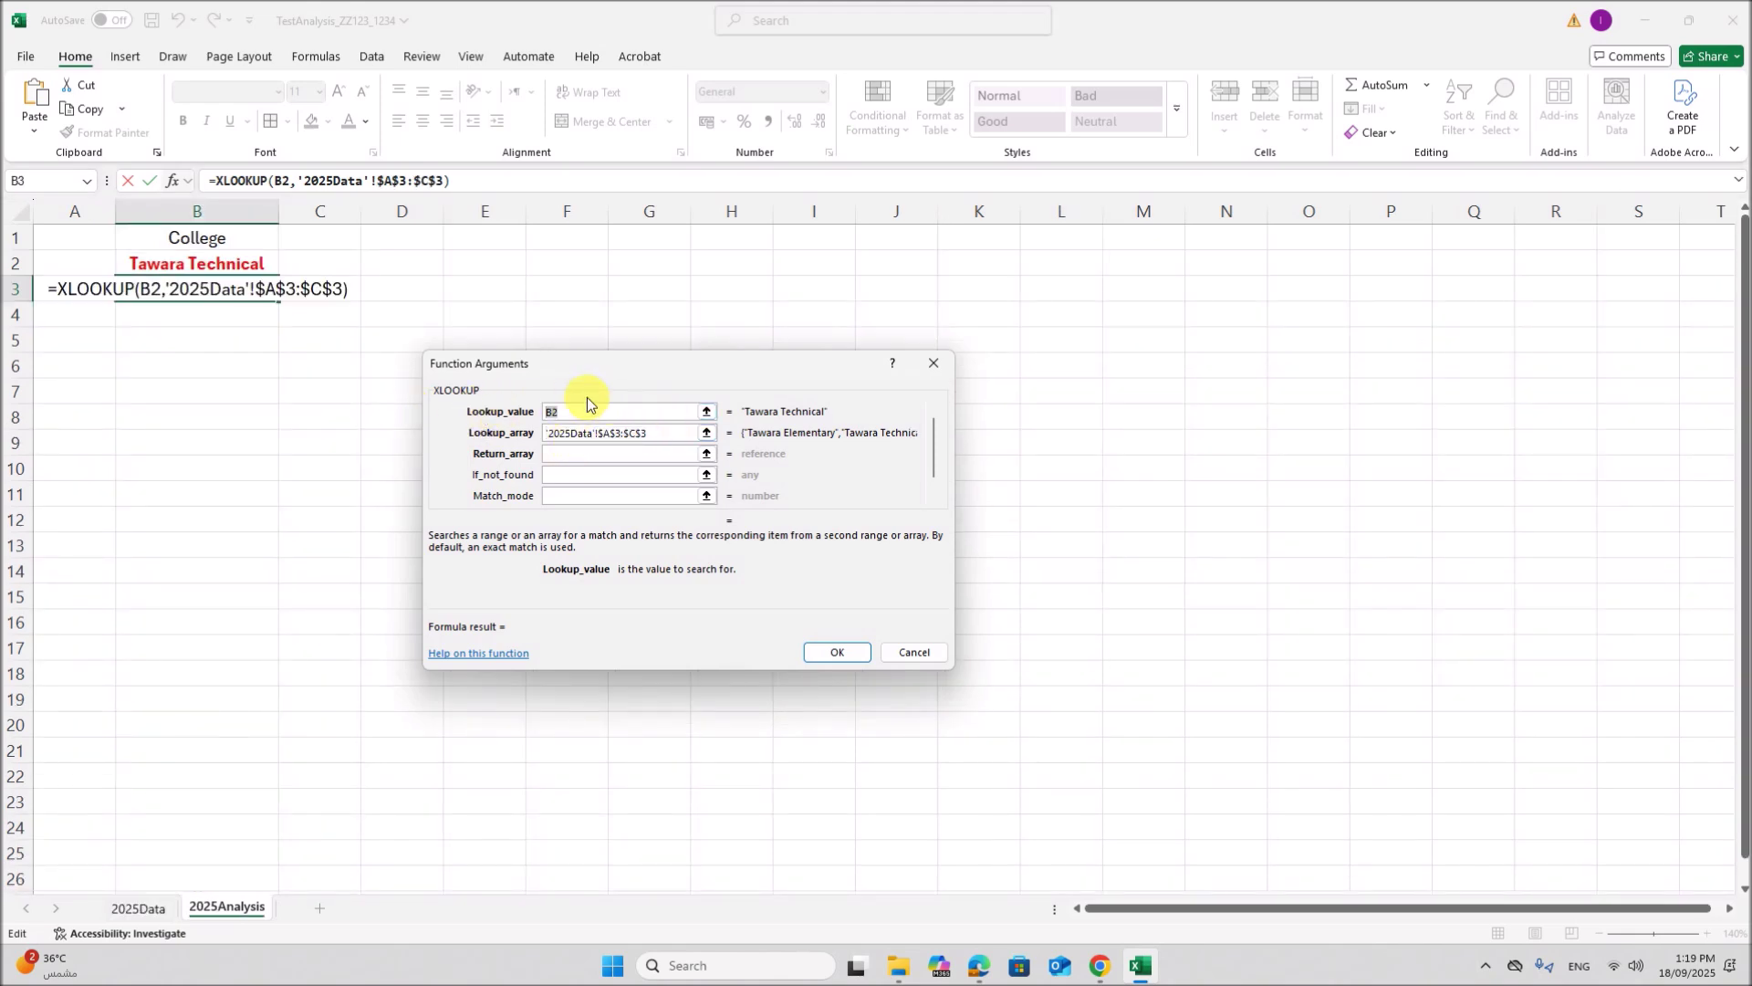
pyautogui.press('F4')
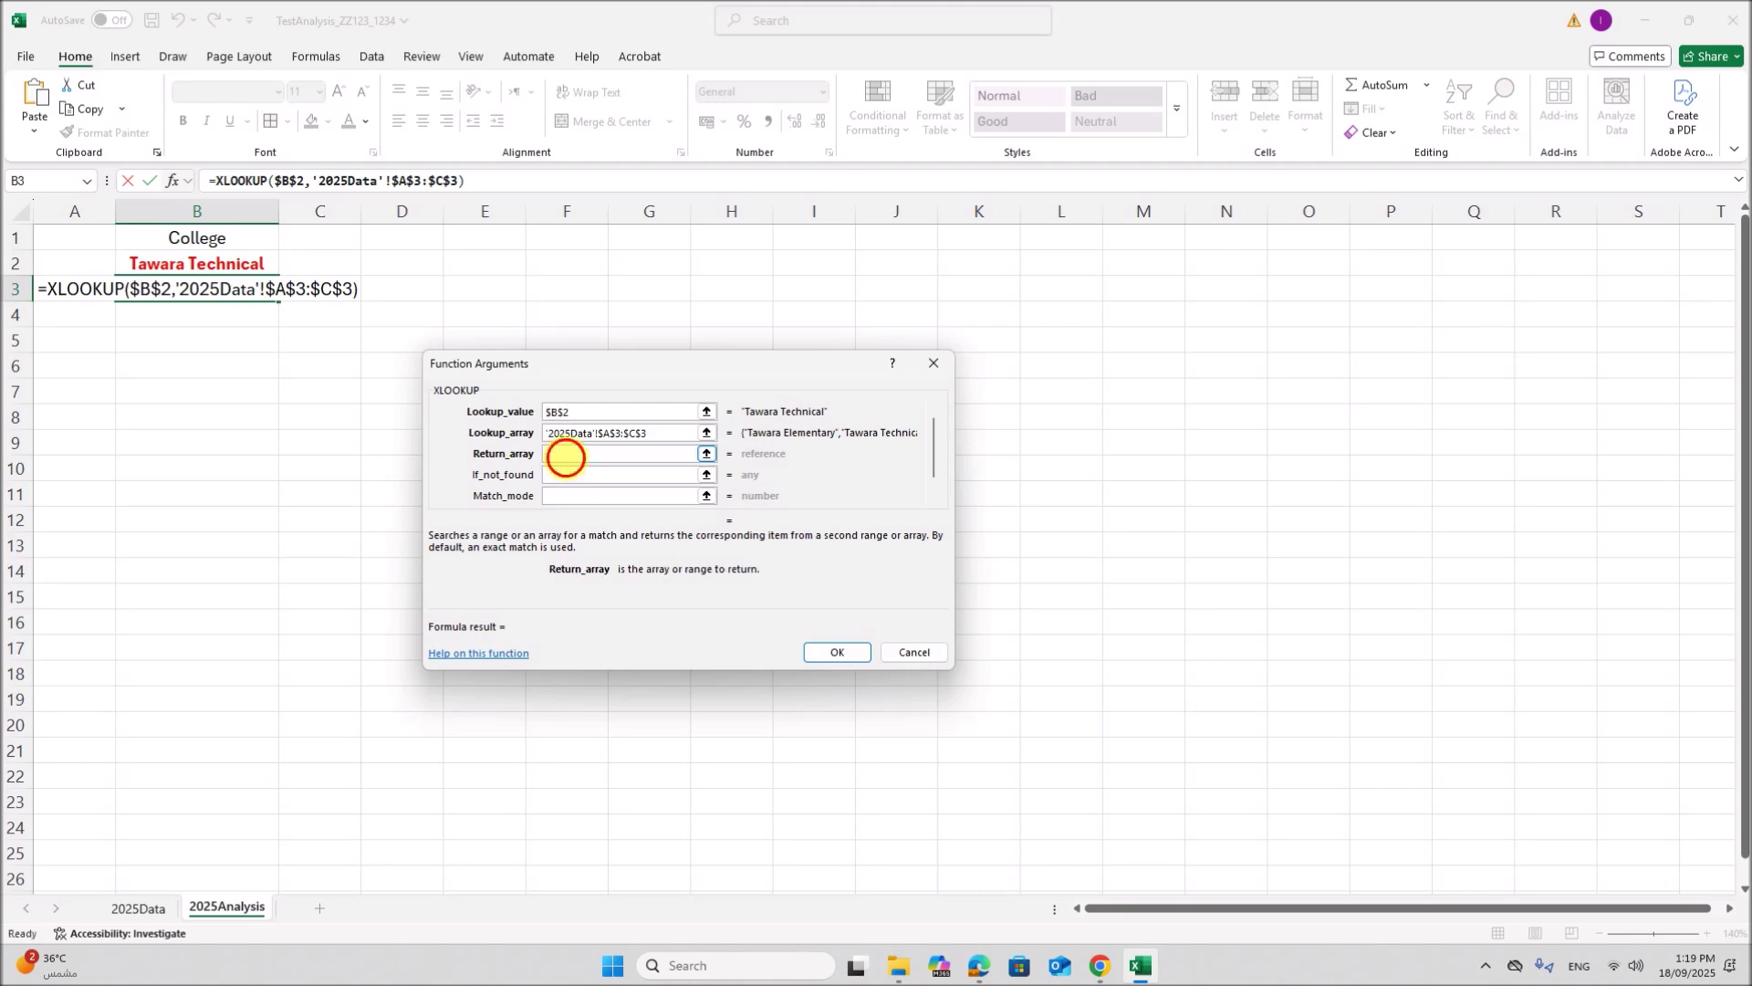
# Step: Set the XLOOKUP return array to '2025Data'!$A$4:$C$135, complete the formula and check the data listed down column B
pyautogui.click(158, 912)
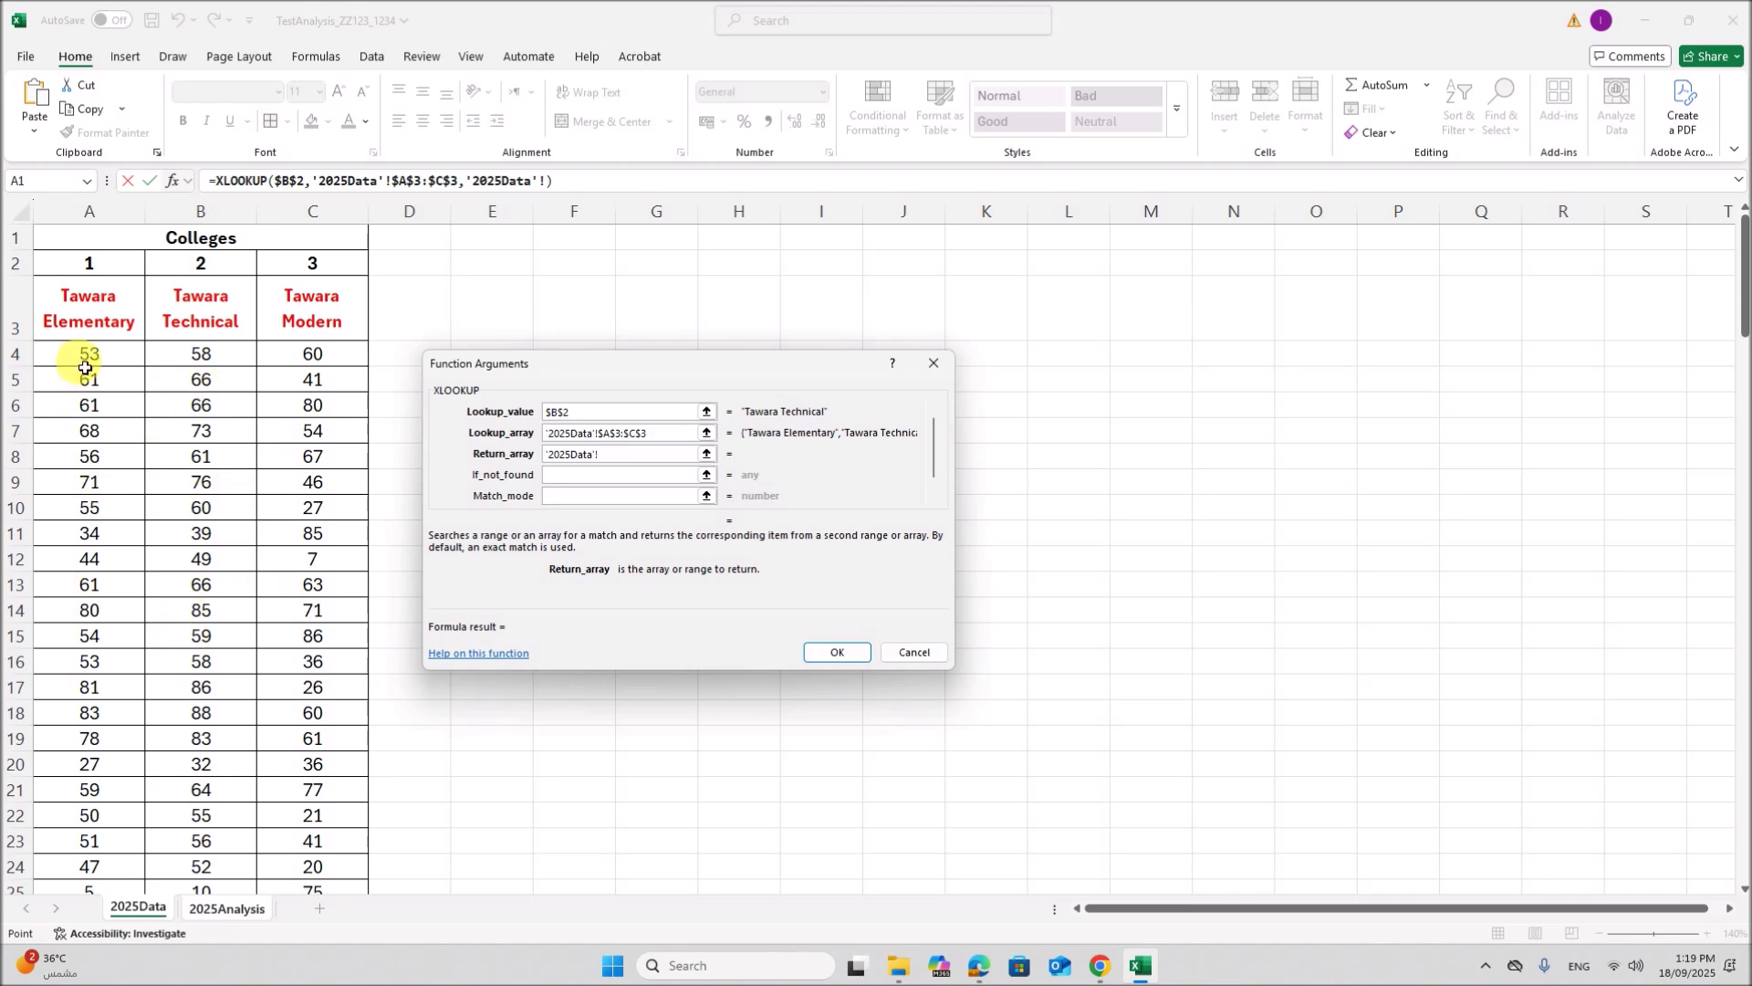
pyautogui.moveTo(97, 364); pyautogui.dragTo(352, 966)
pyautogui.moveTo(668, 456); pyautogui.dragTo(398, 414)
pyautogui.press('F4')
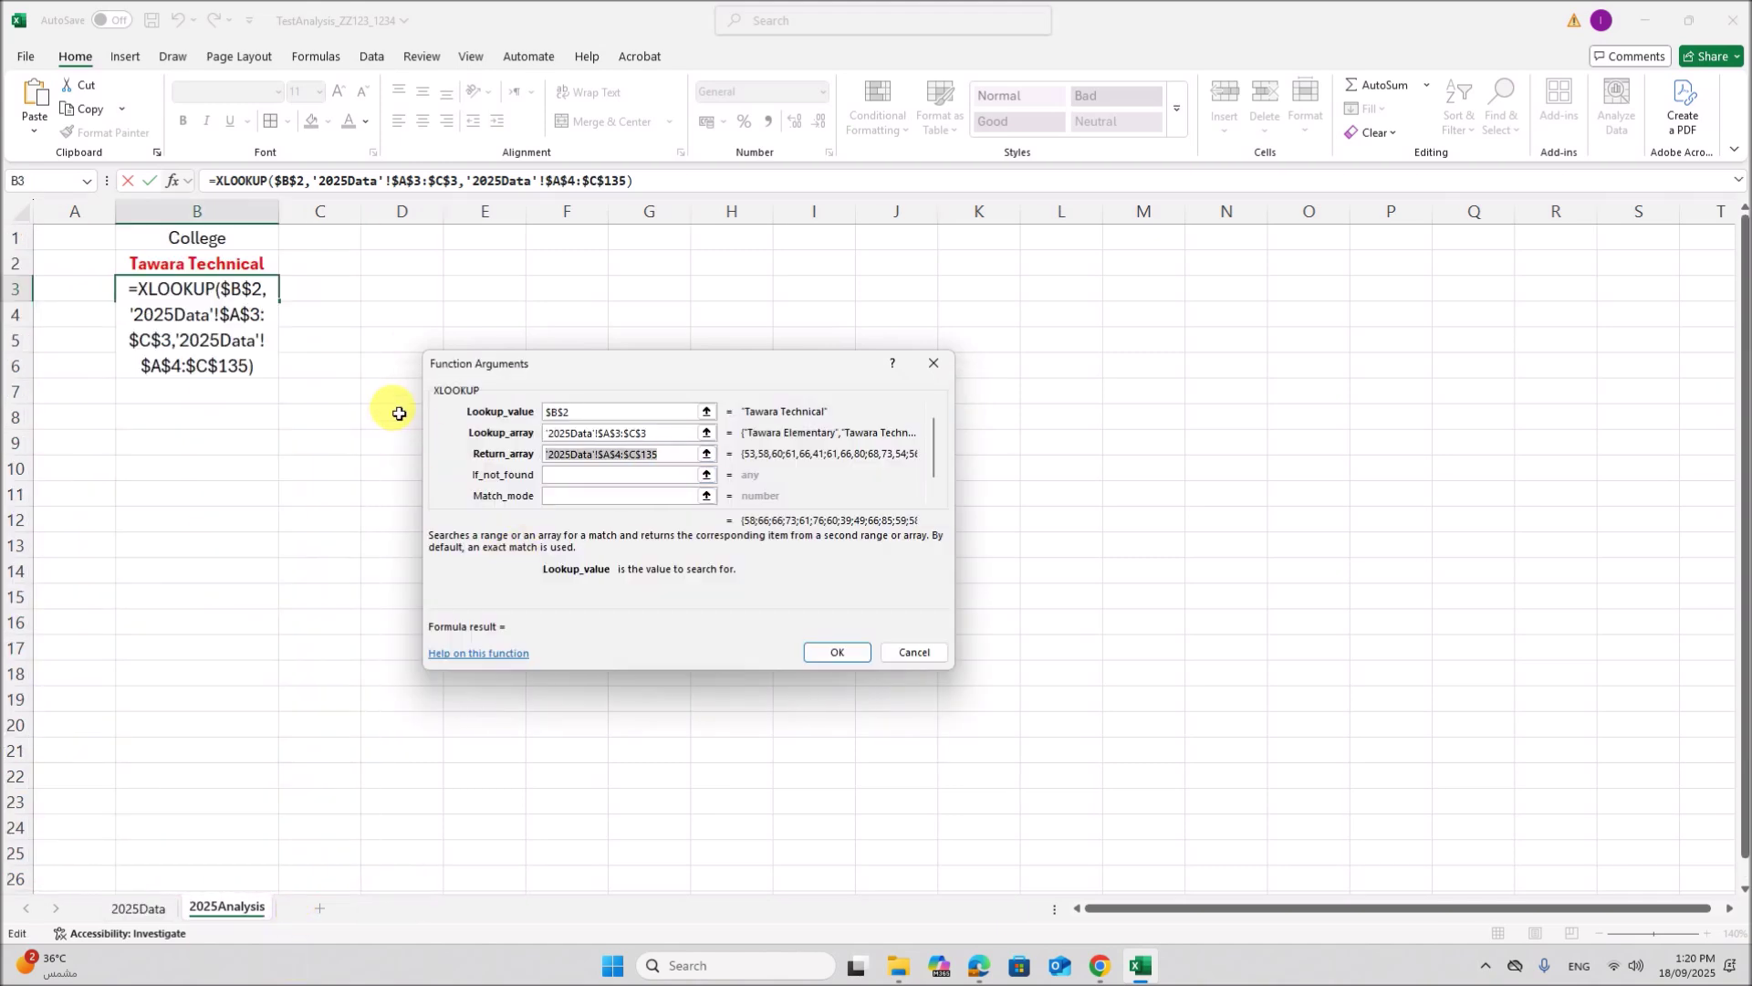
pyautogui.click(813, 652)
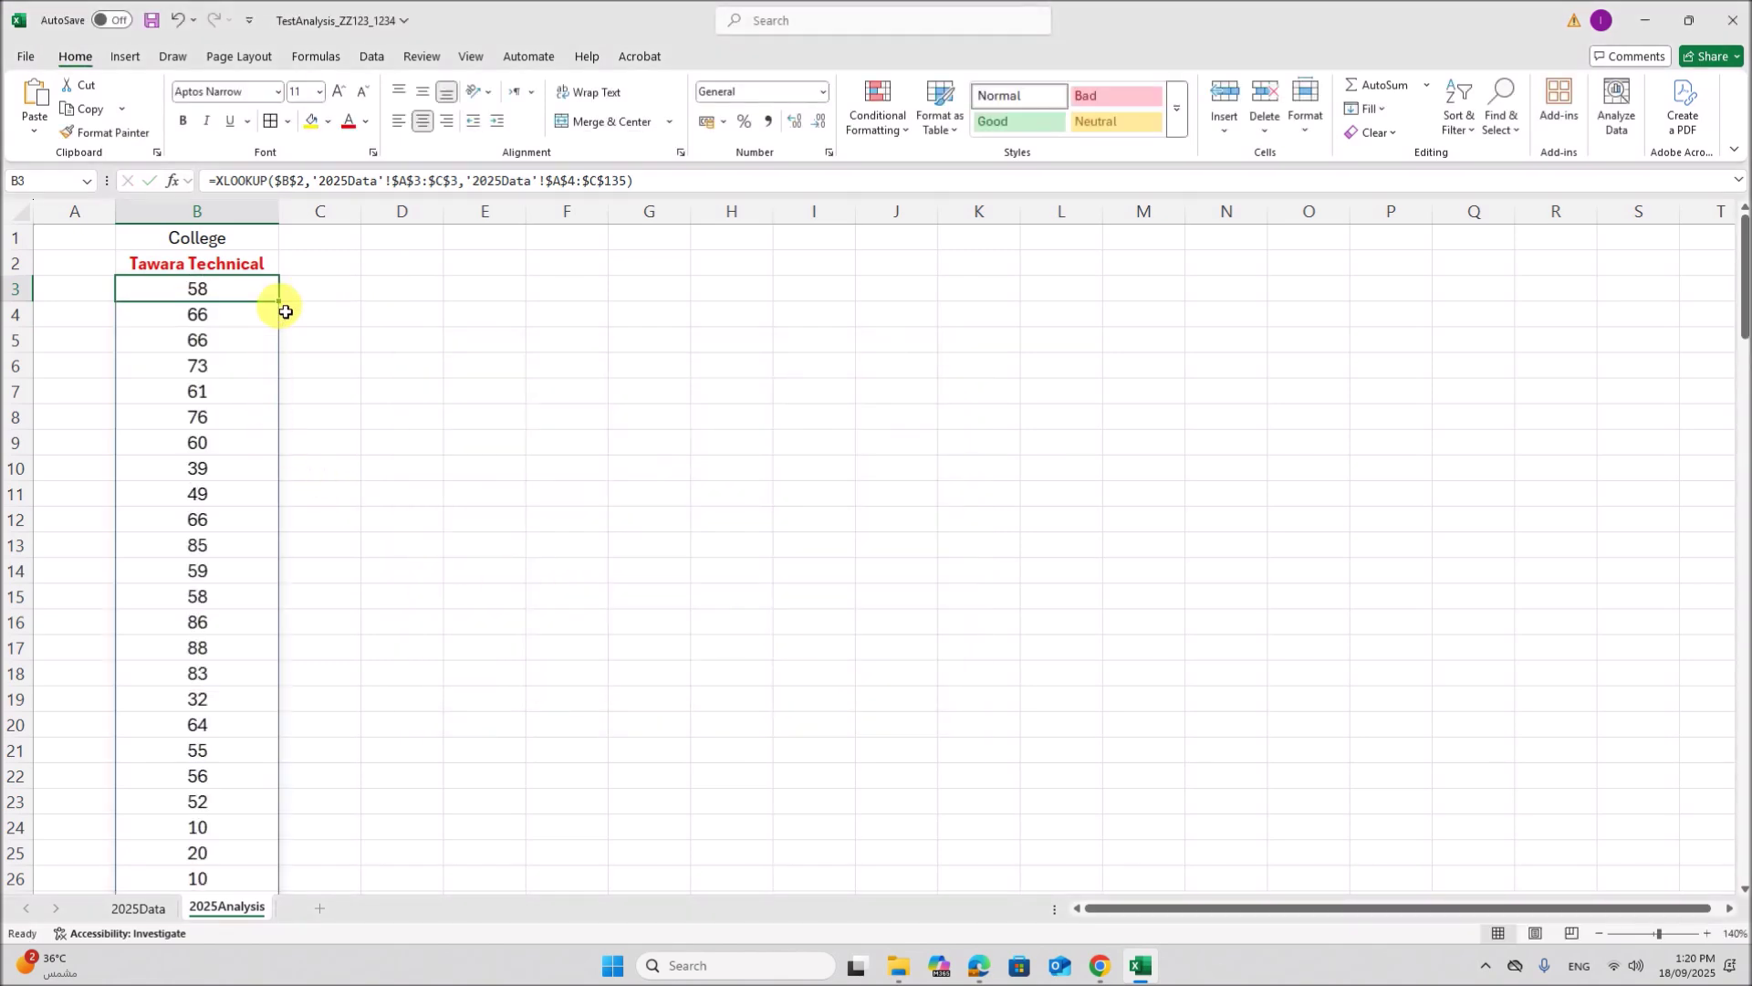
pyautogui.scroll(-2, 458, 695)
pyautogui.scroll(-20, 458, 696)
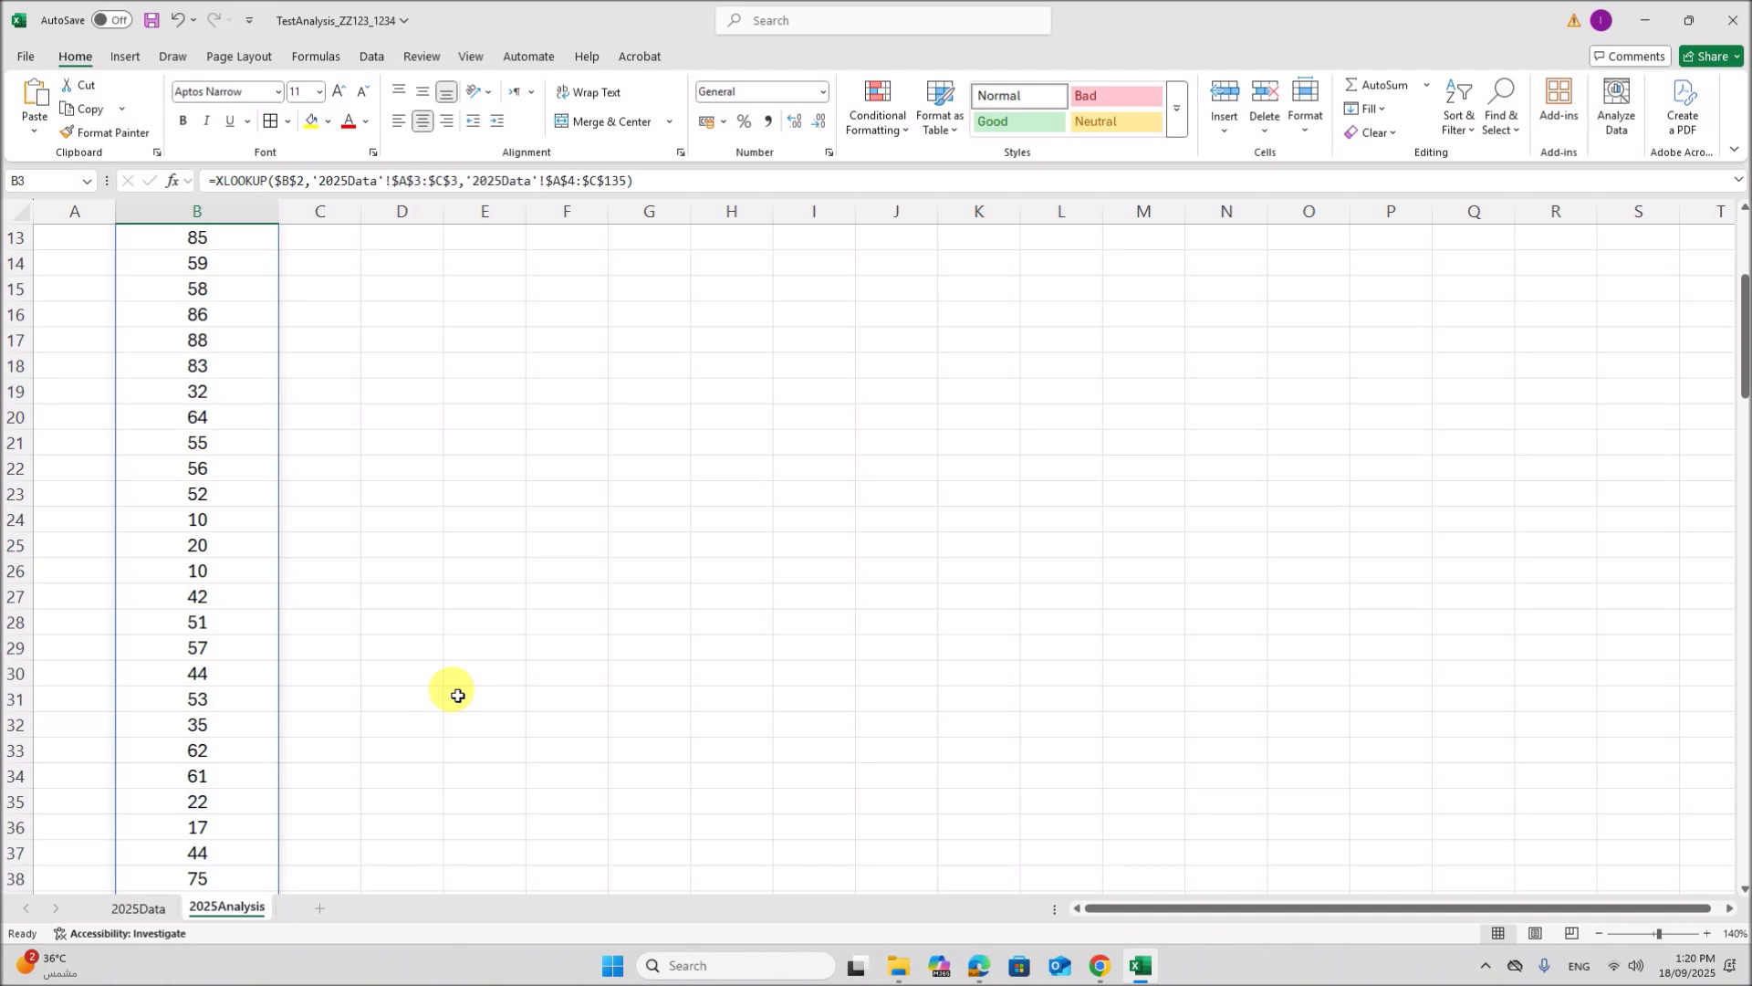
pyautogui.scroll(20, 439, 711)
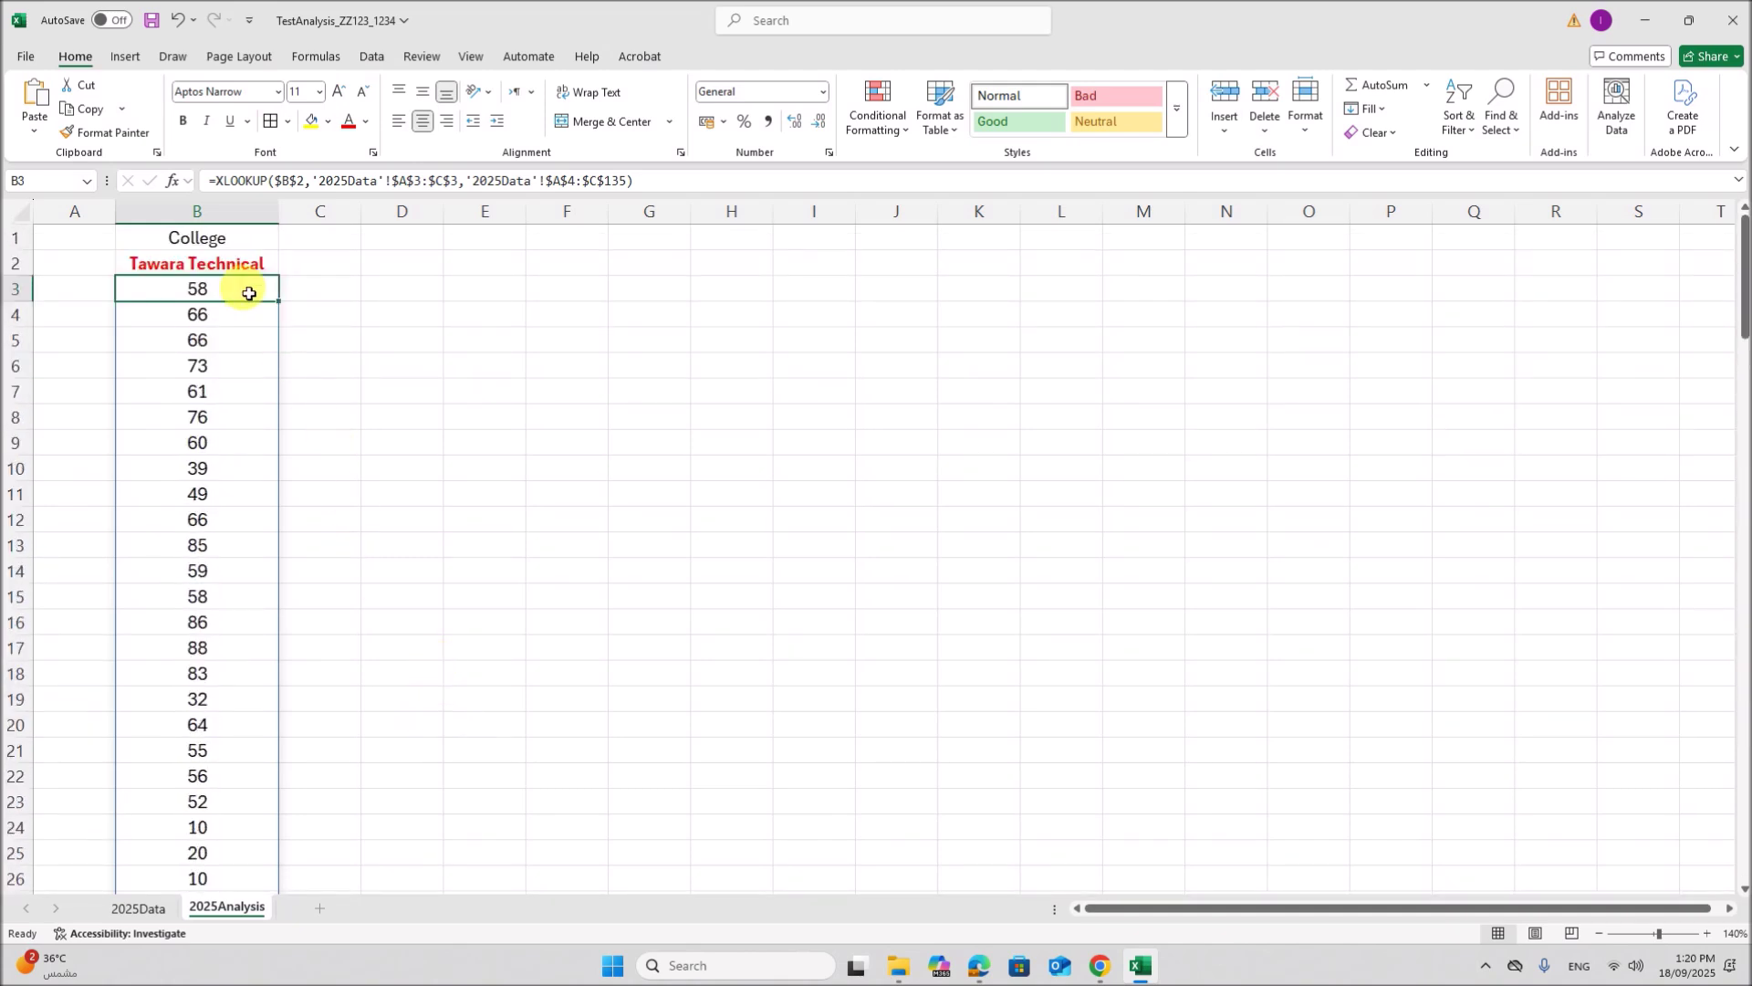
# Step: Choose Tawara Elementary in the college drop-down in B2 to test that column B's data follows the selection
pyautogui.click(253, 269)
pyautogui.click(287, 265)
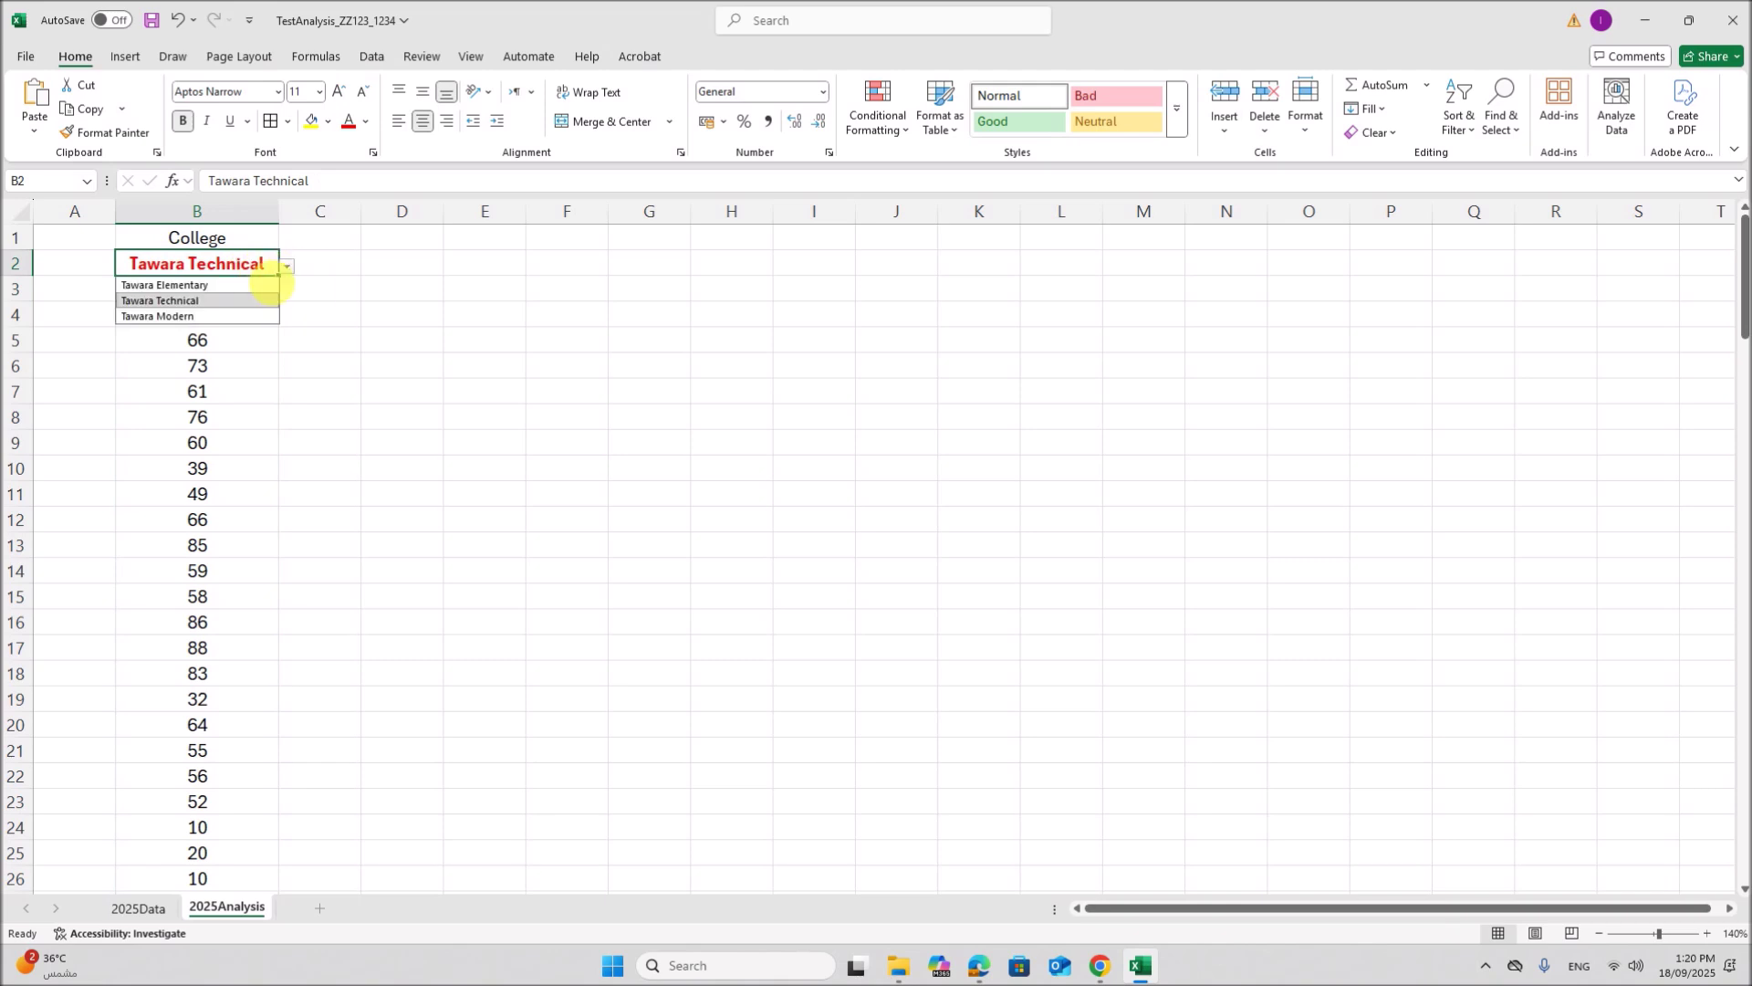
pyautogui.click(263, 285)
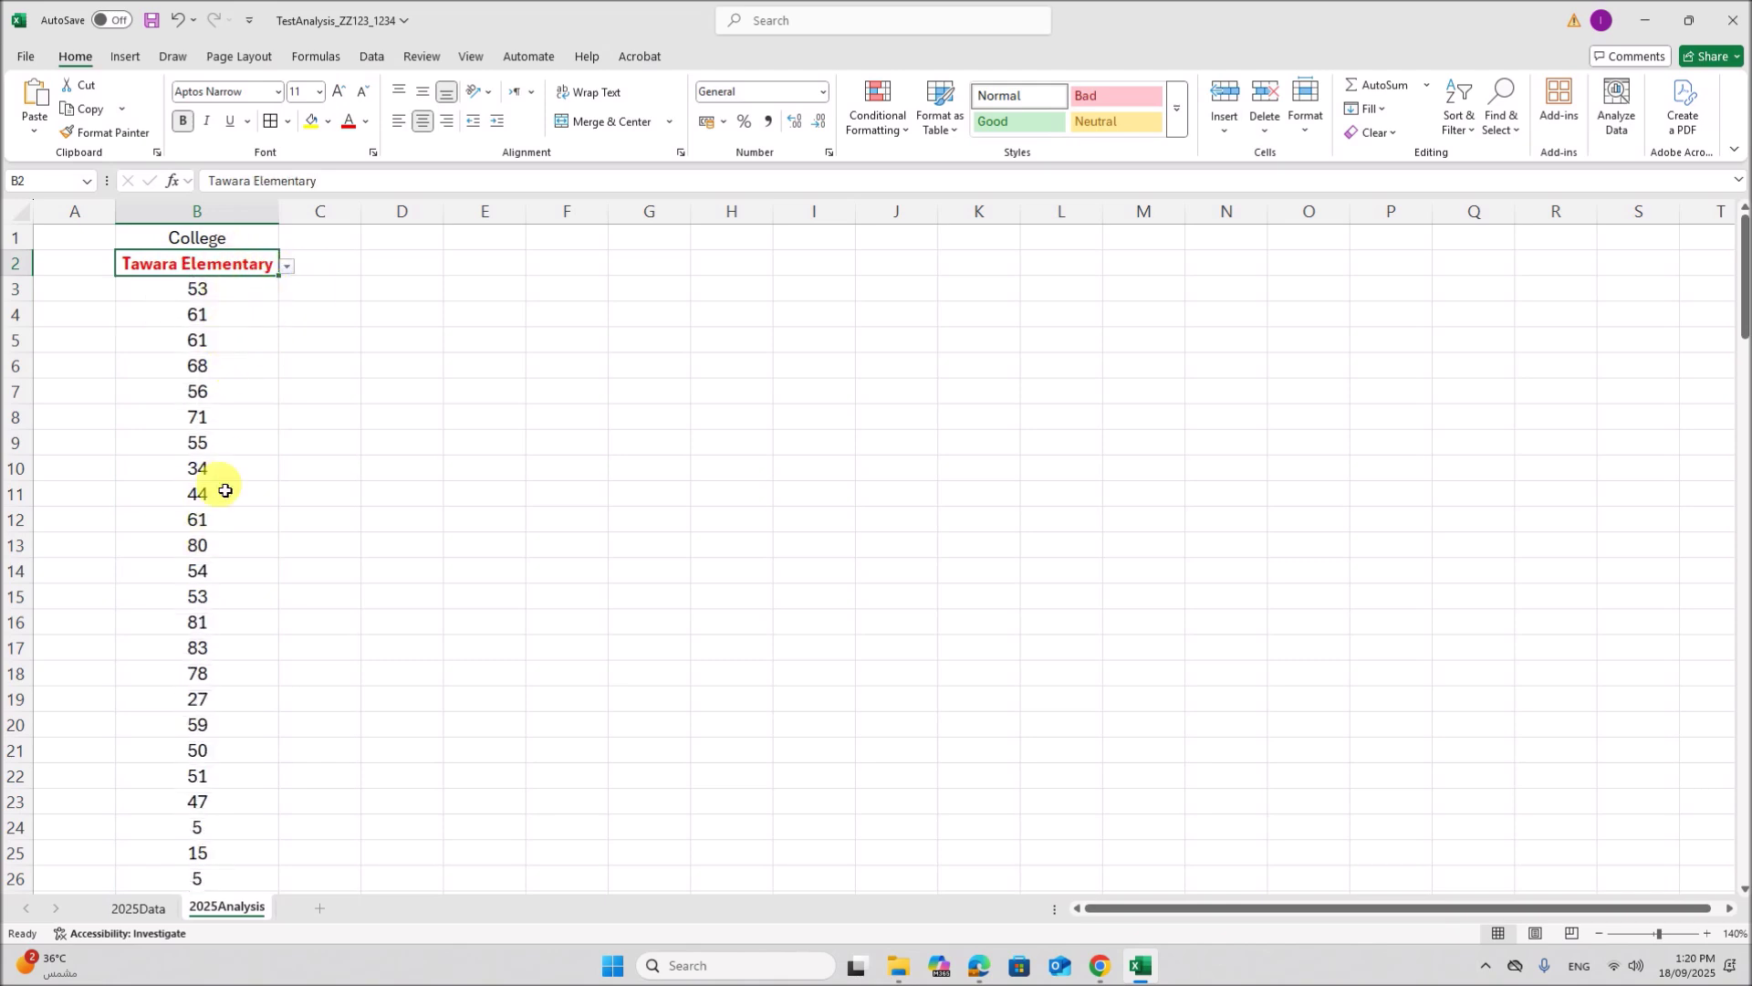
# Step: Consult the label layout on page 4 of the question paper PDF and enter "Maximum test score" in D2 of 2025Analysis
pyautogui.click(978, 965)
pyautogui.scroll(-2, 958, 770)
pyautogui.scroll(-6, 958, 769)
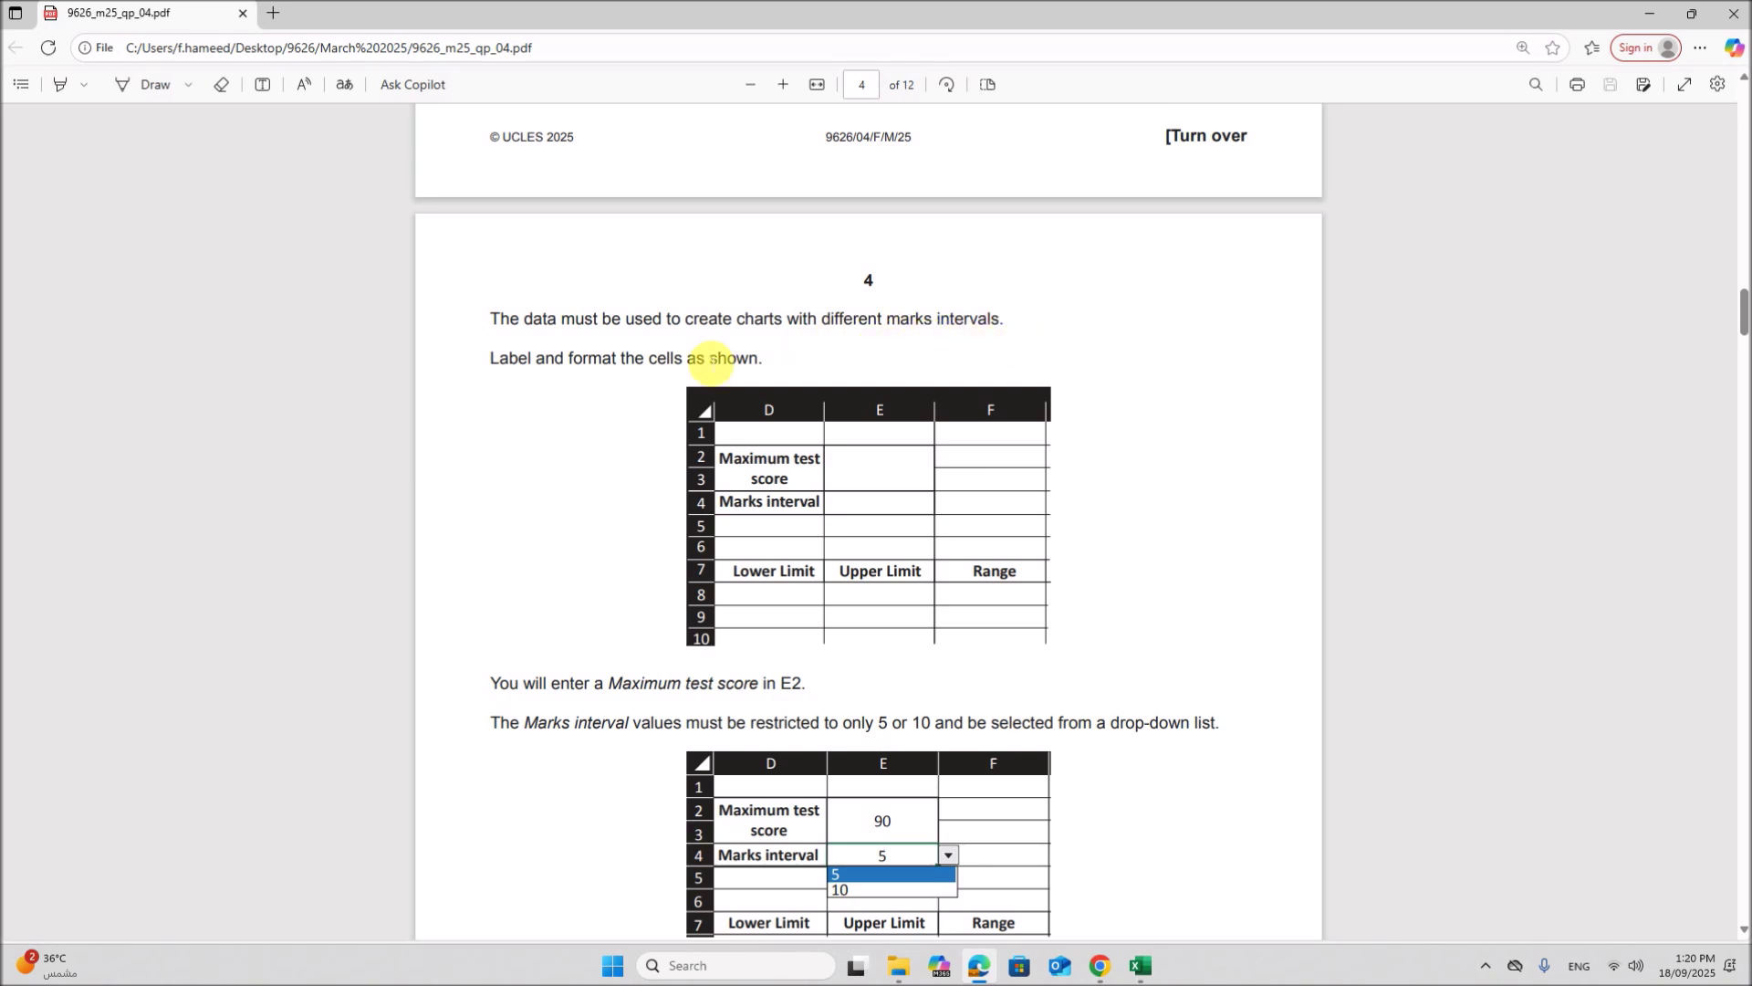
pyautogui.scroll(-1, 757, 365)
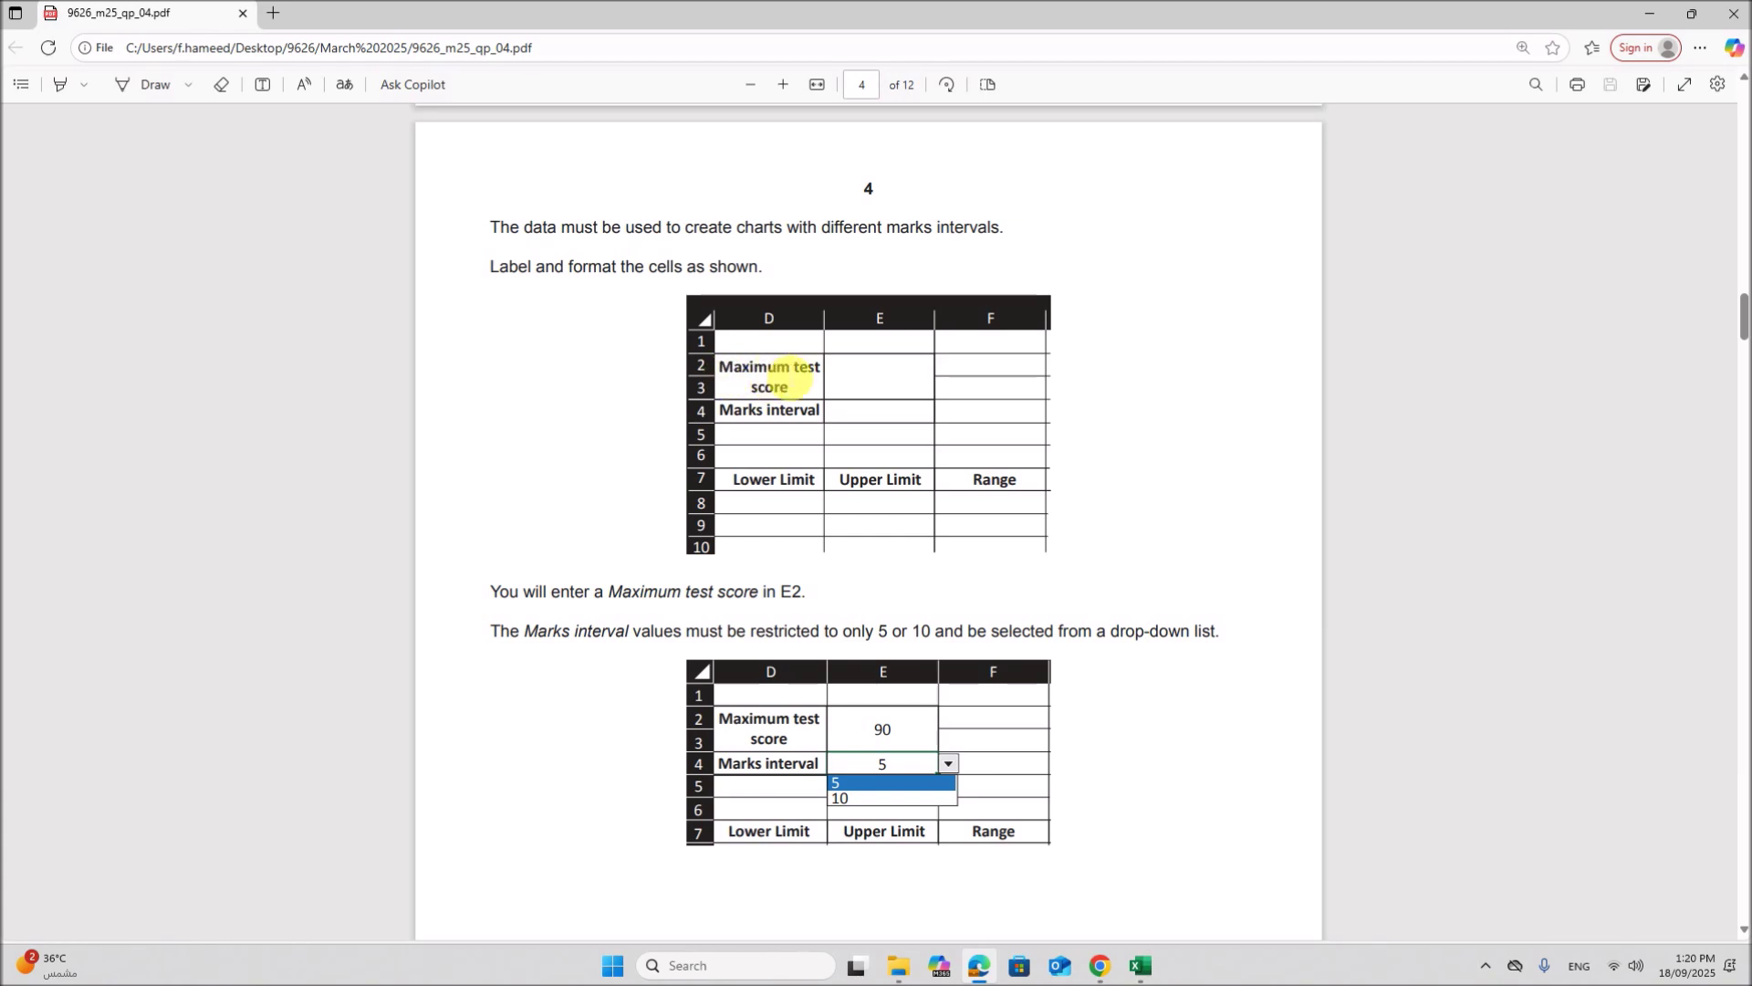
pyautogui.click(1140, 965)
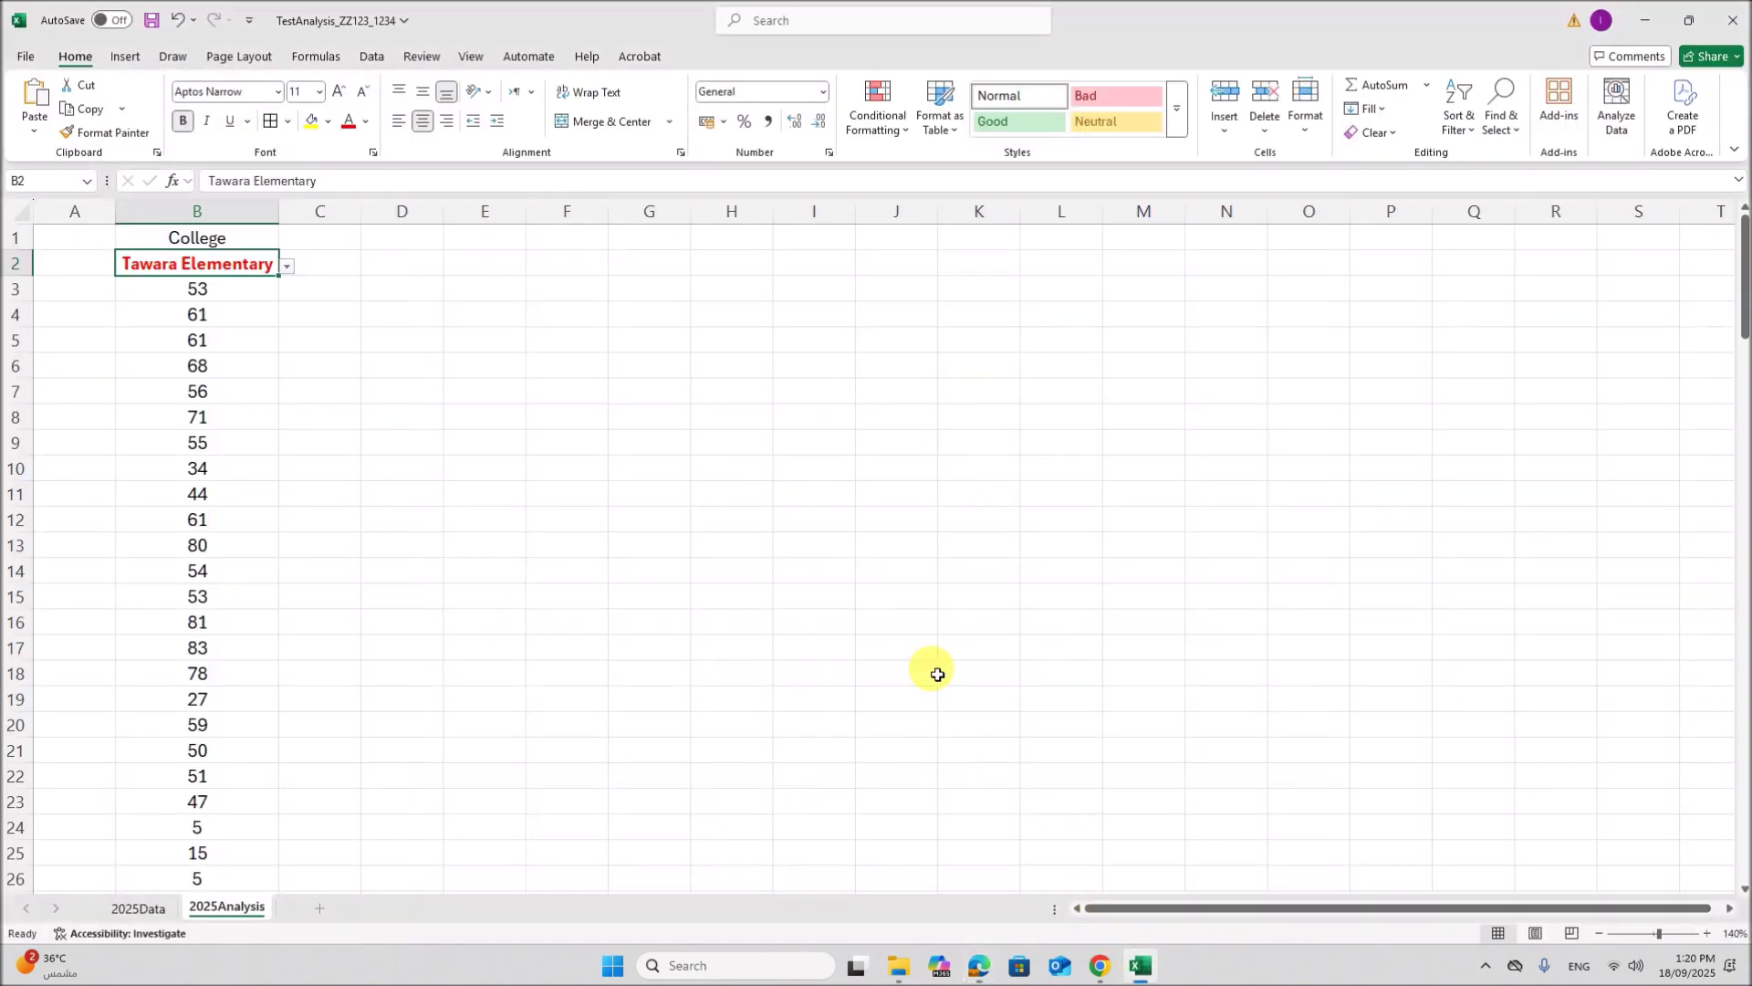
pyautogui.click(401, 265)
pyautogui.write('Maximum test score')
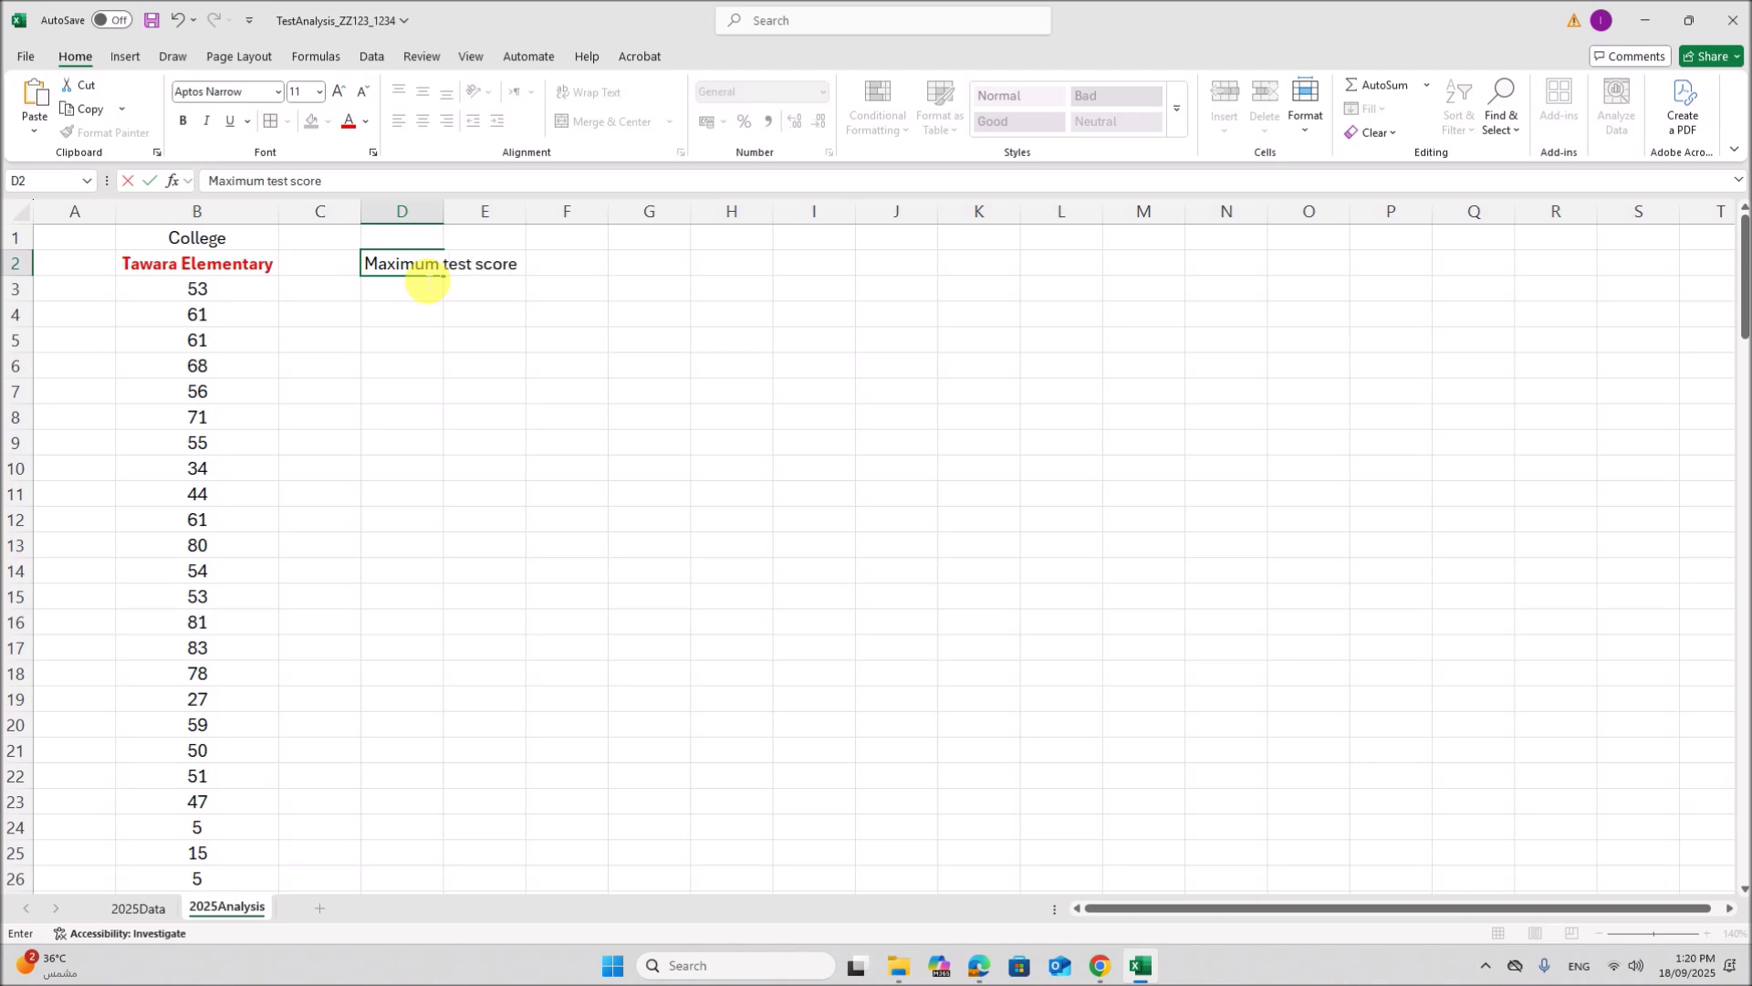
pyautogui.click(397, 319)
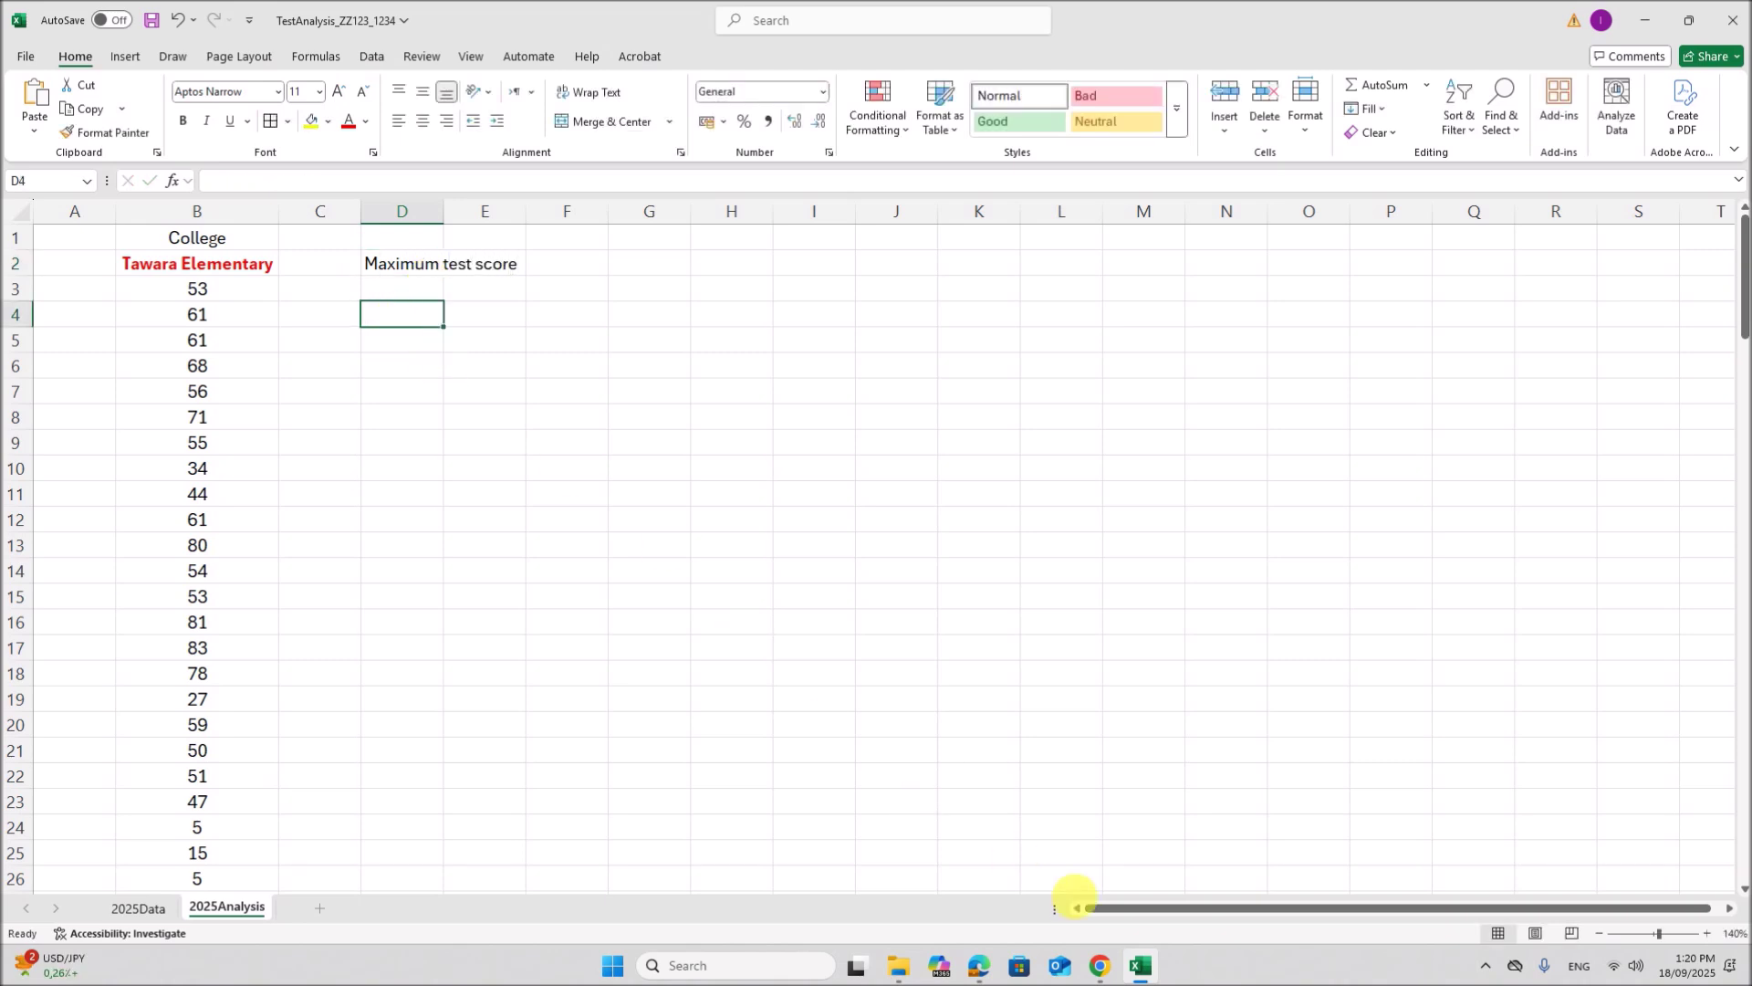
# Step: Check the next label in the question paper and enter "Marks interval" in D4
pyautogui.click(1099, 971)
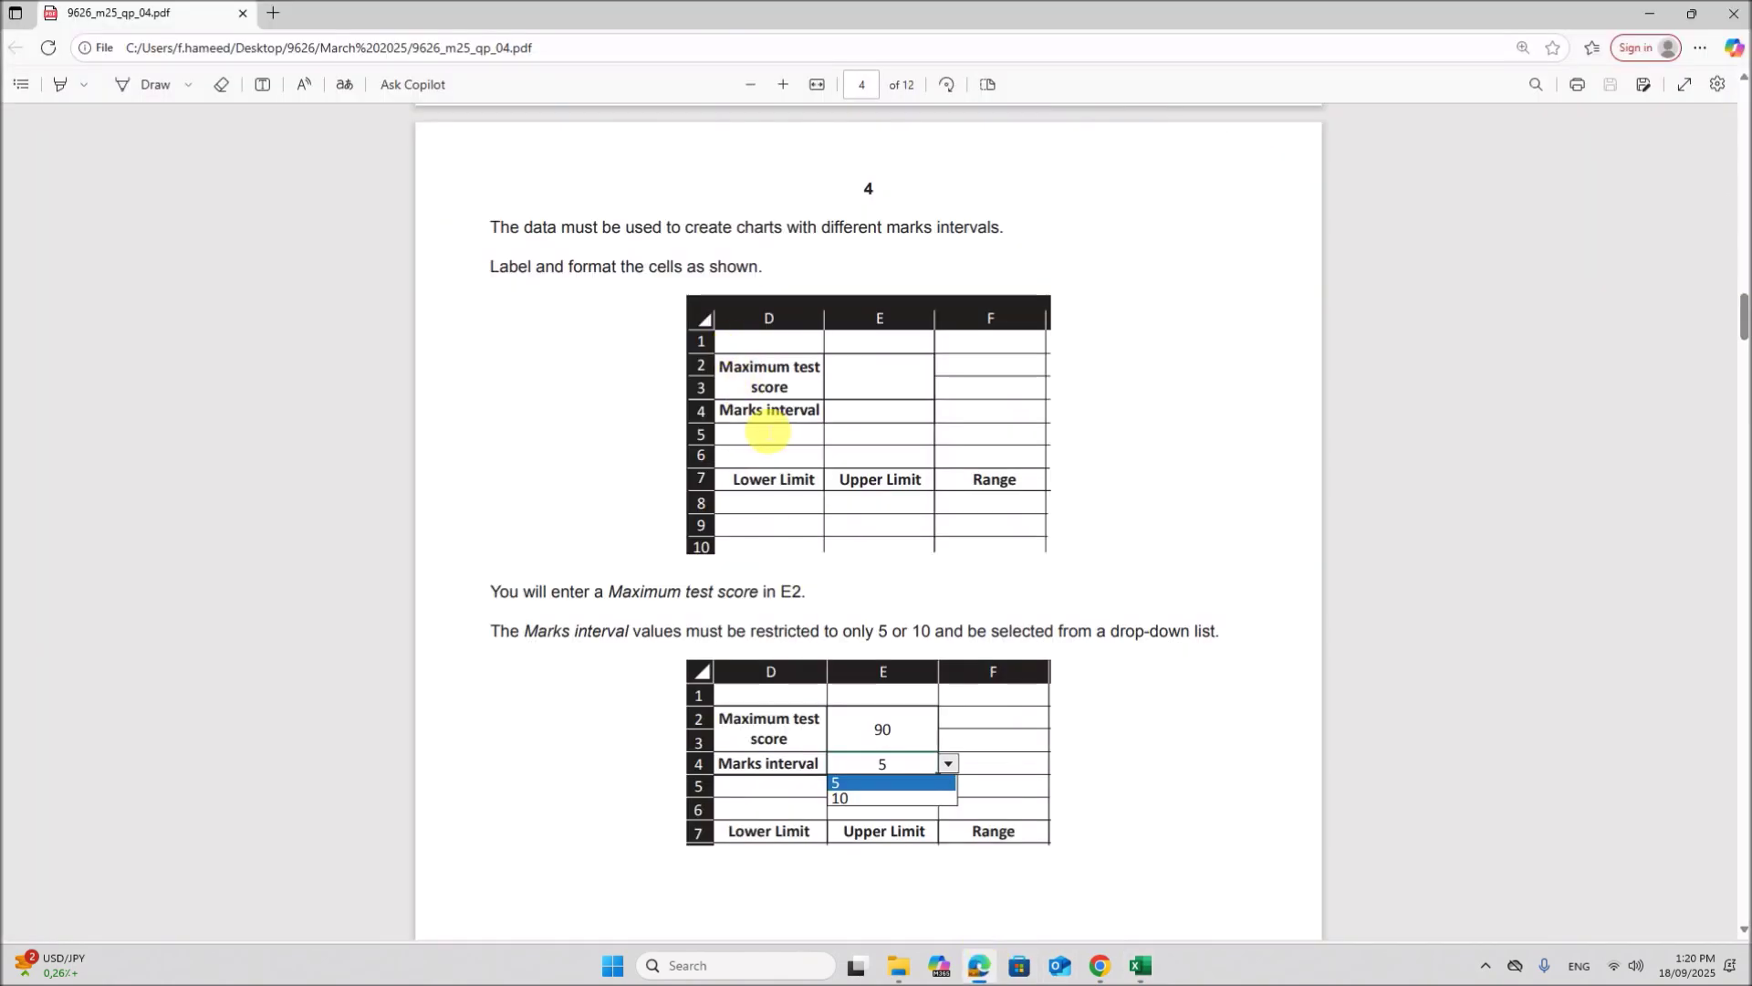
pyautogui.click(1140, 967)
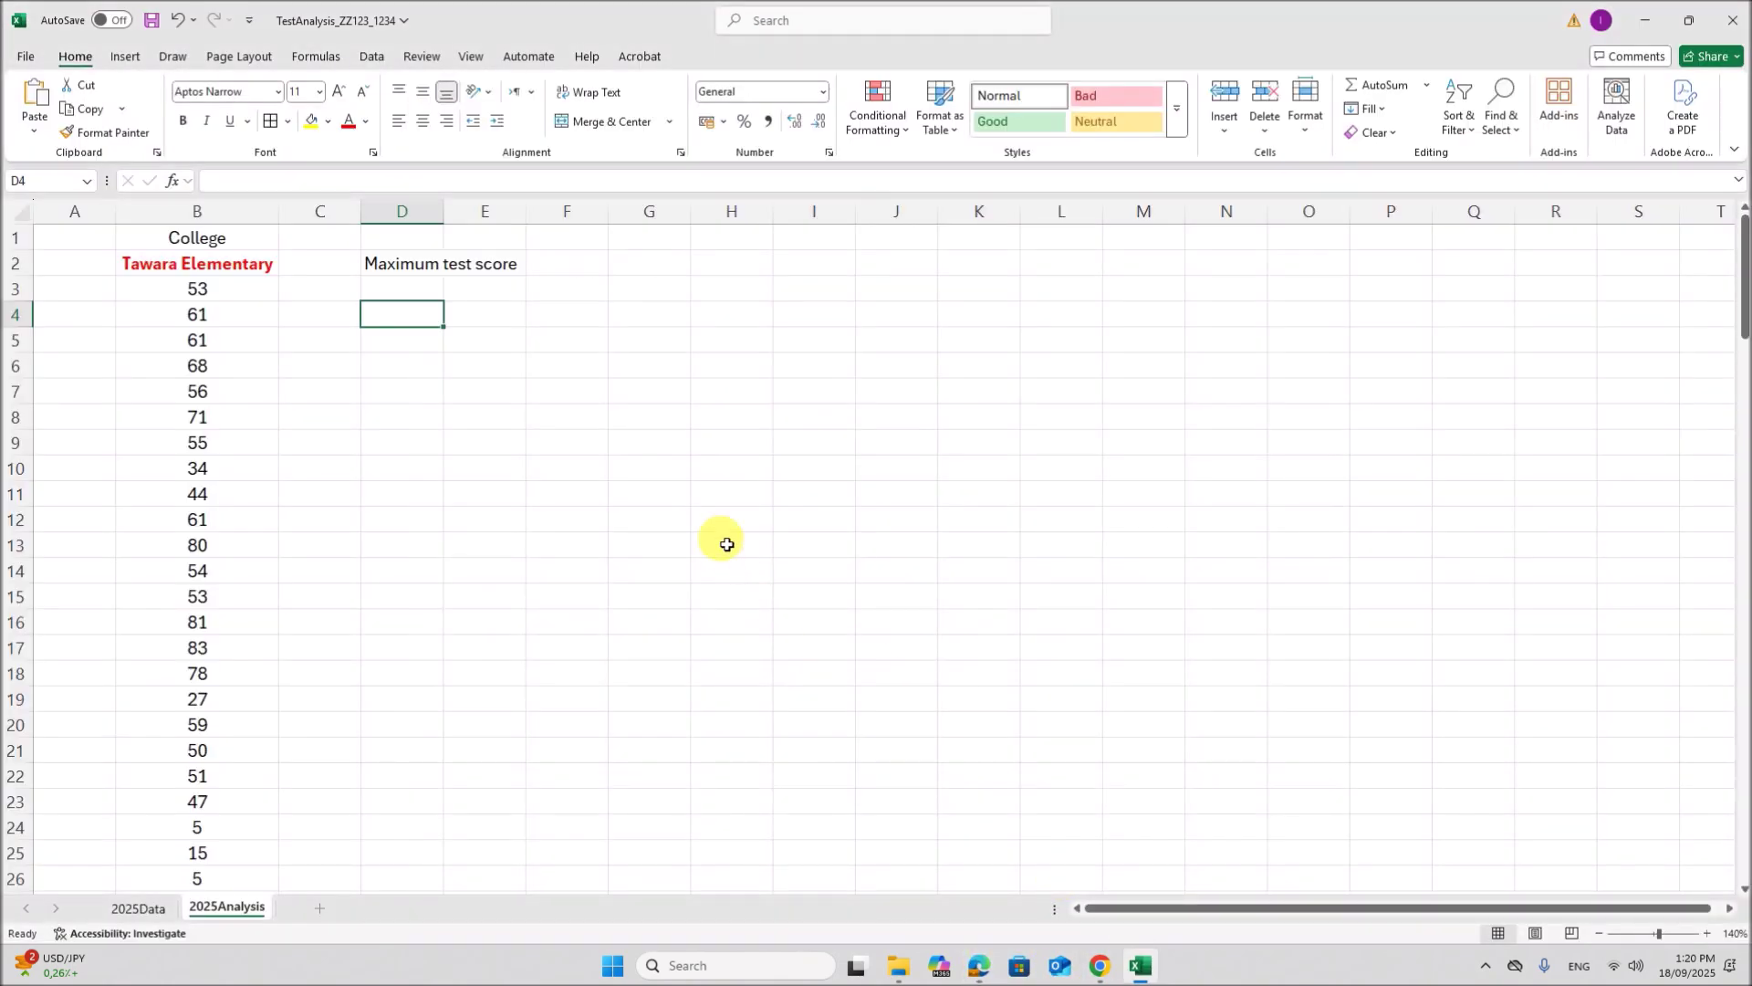
pyautogui.write('Marks inter')
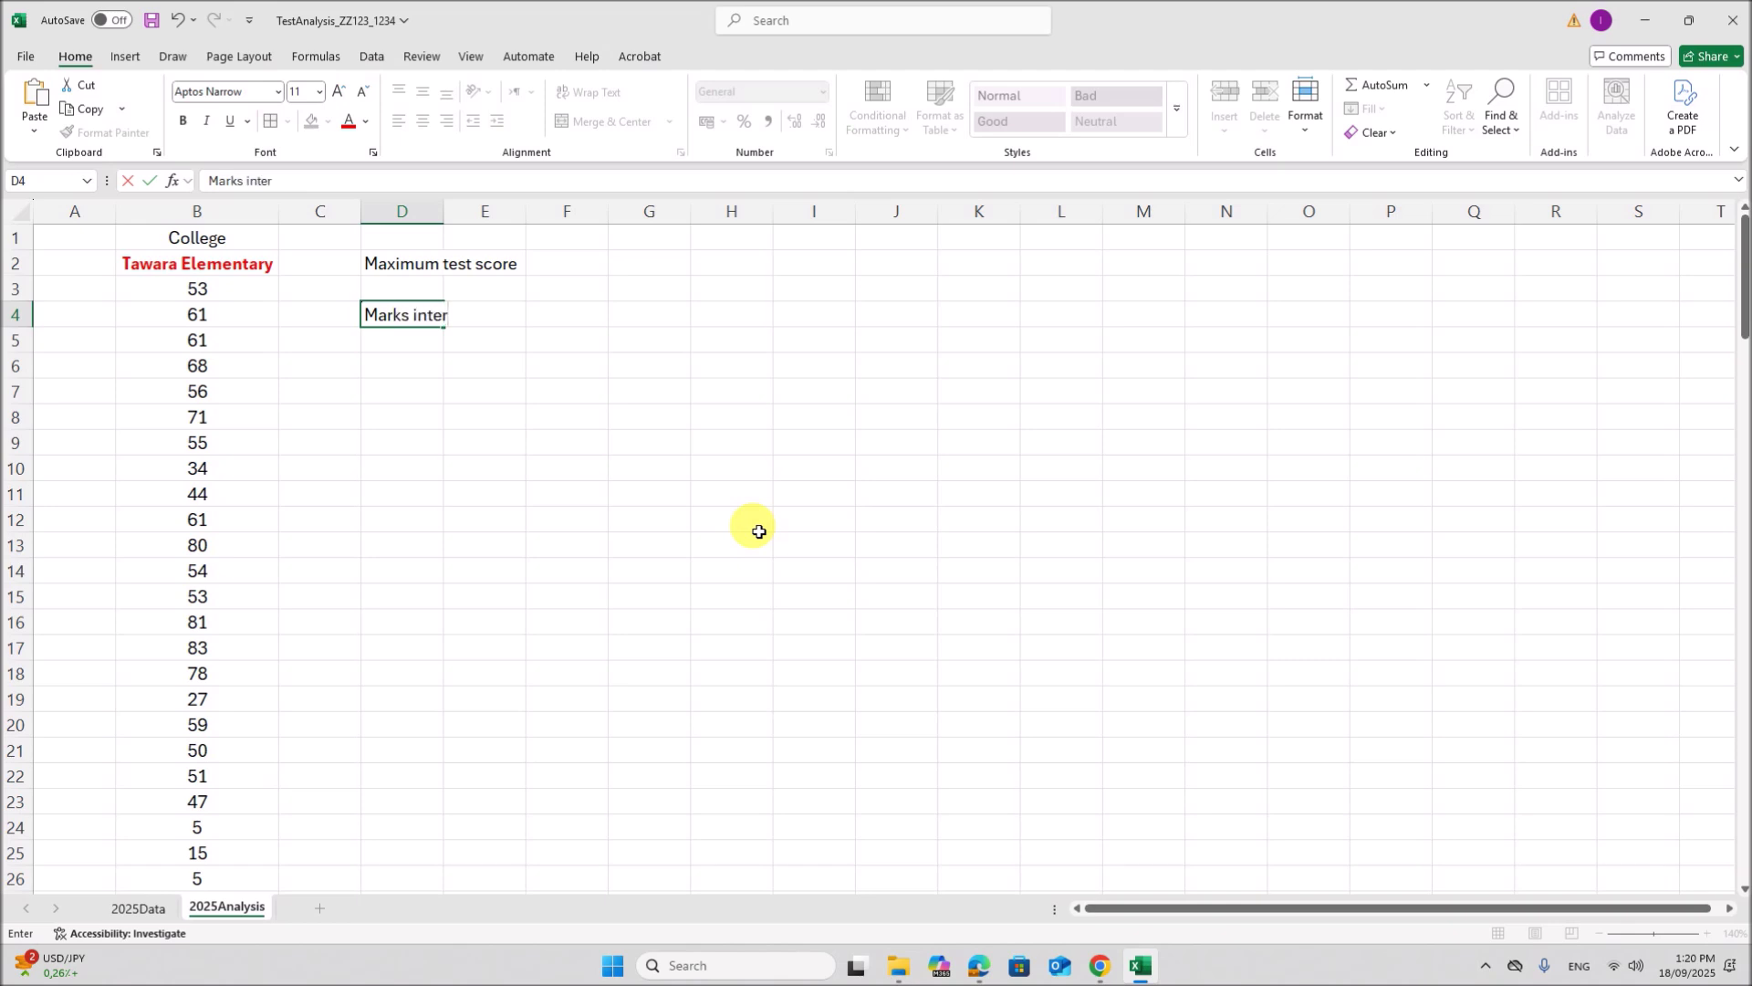
pyautogui.write('val')
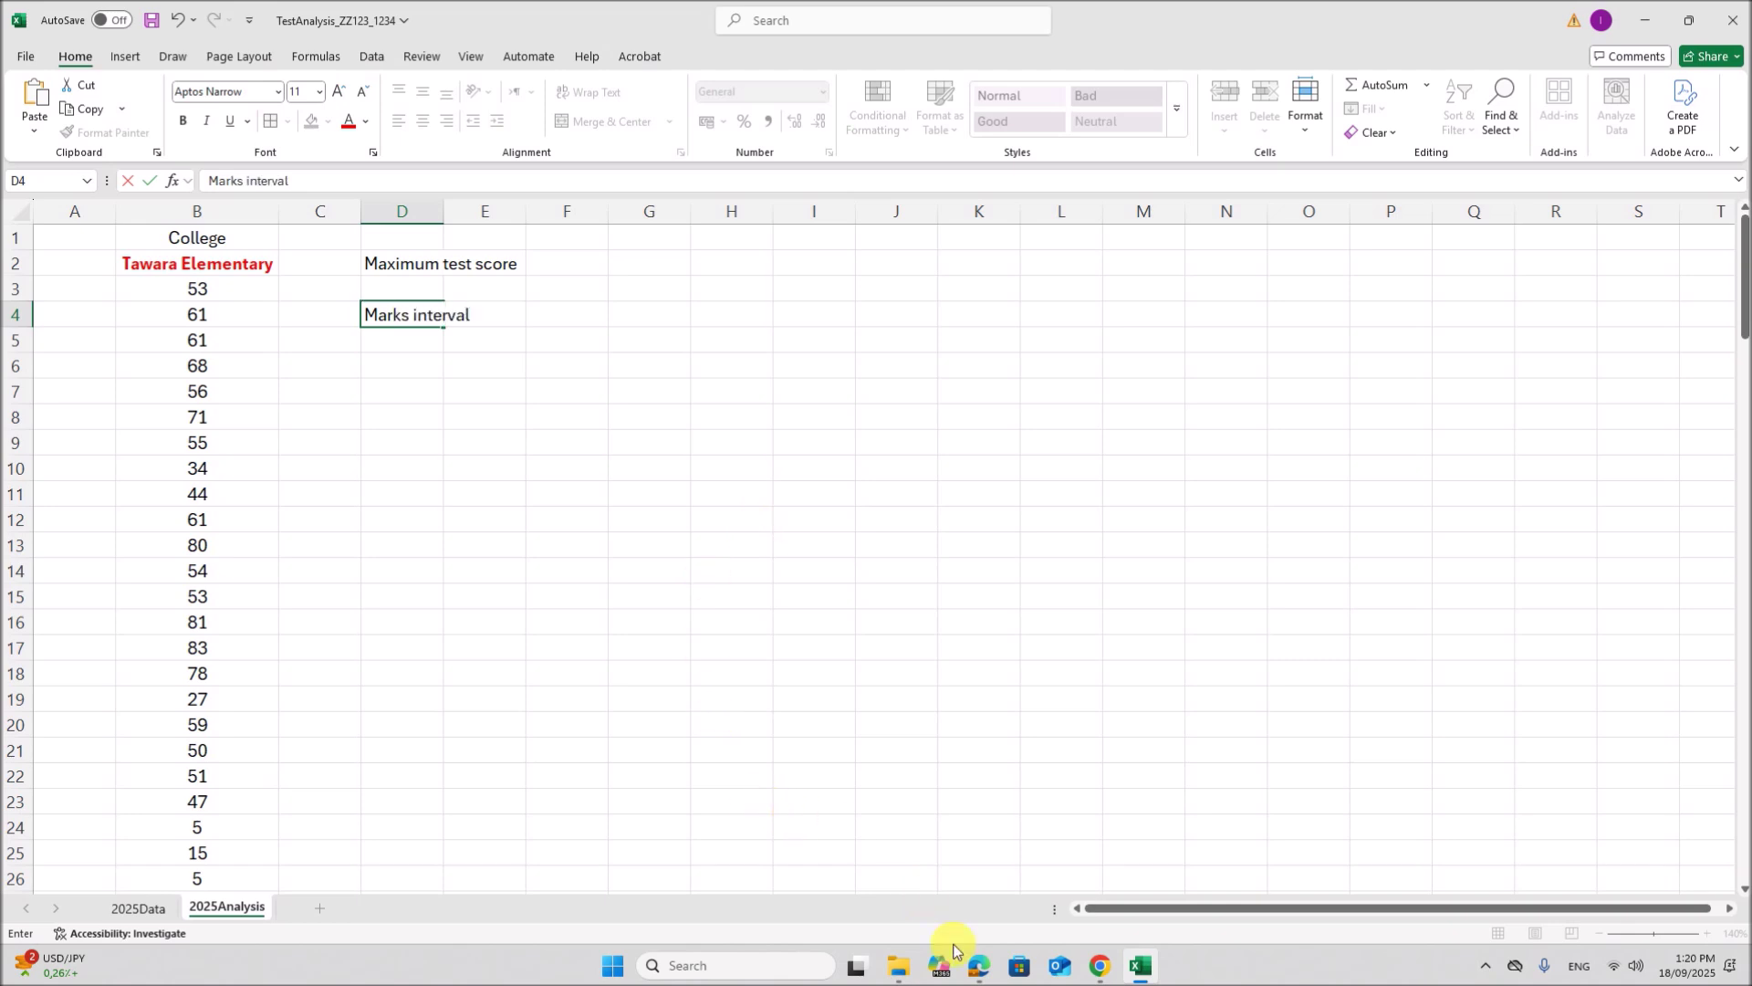
# Step: Check the row 7 headings in the question paper and enter "Lower Limit", "Upper limit" and "Range" in D7:F7
pyautogui.click(979, 966)
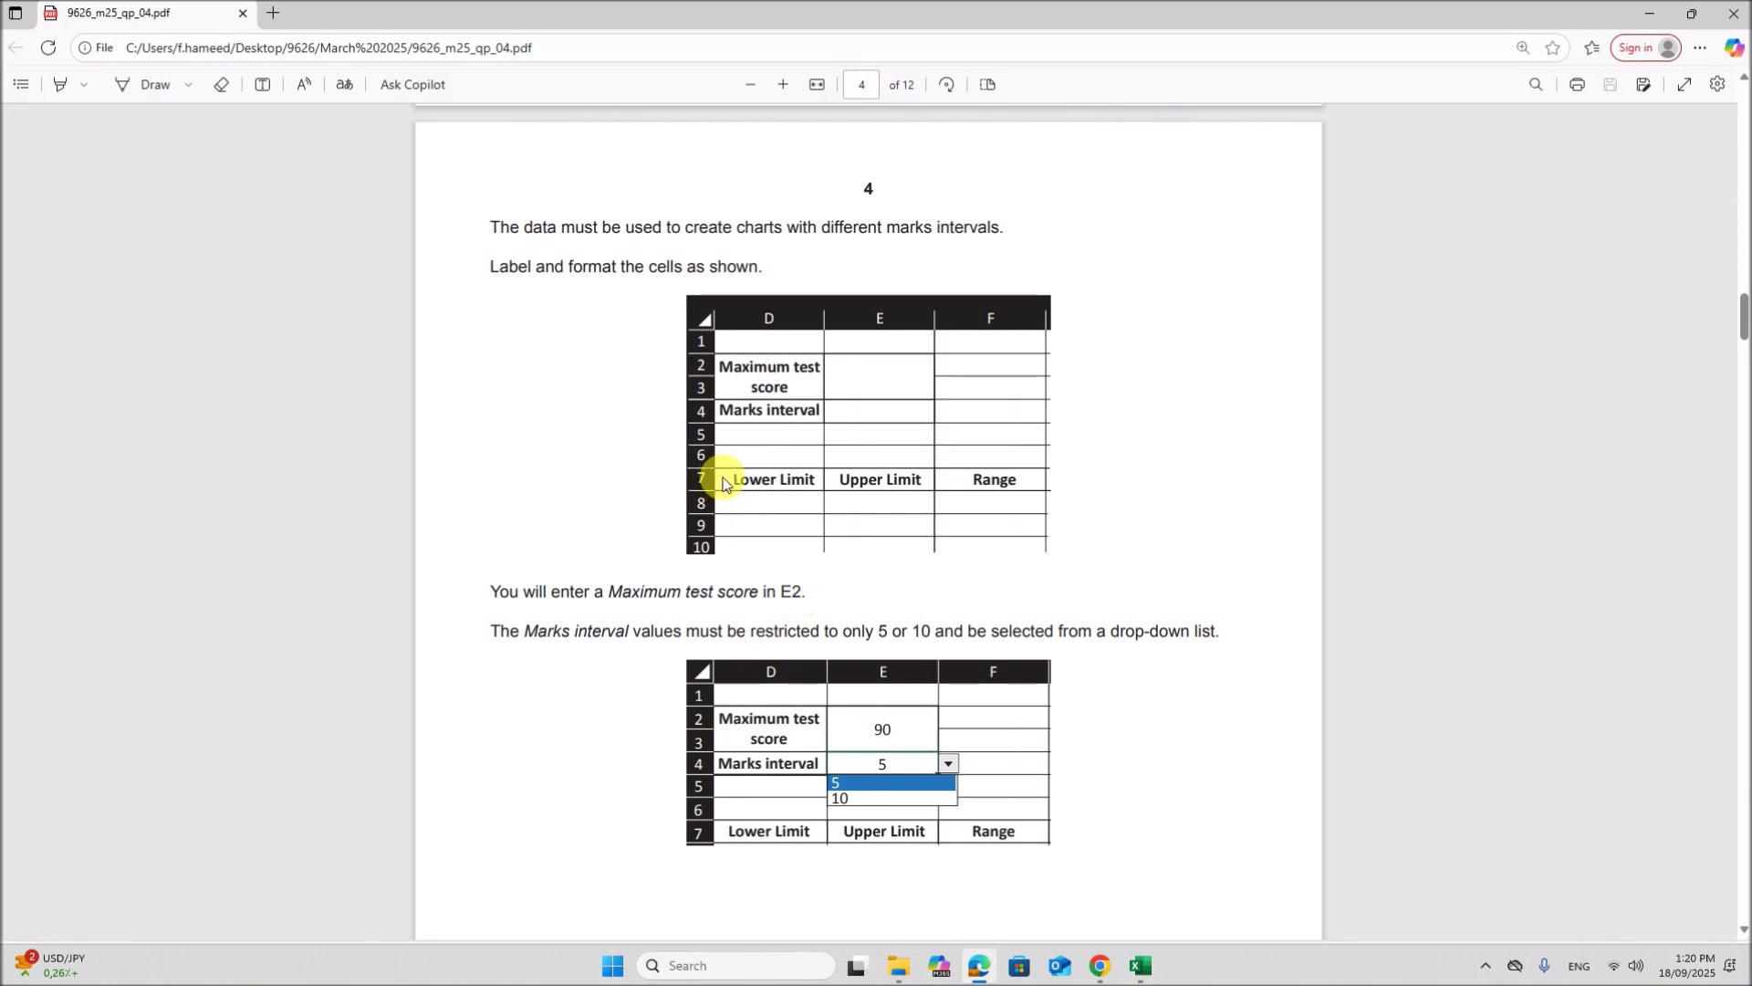
pyautogui.moveTo(737, 490); pyautogui.dragTo(798, 491)
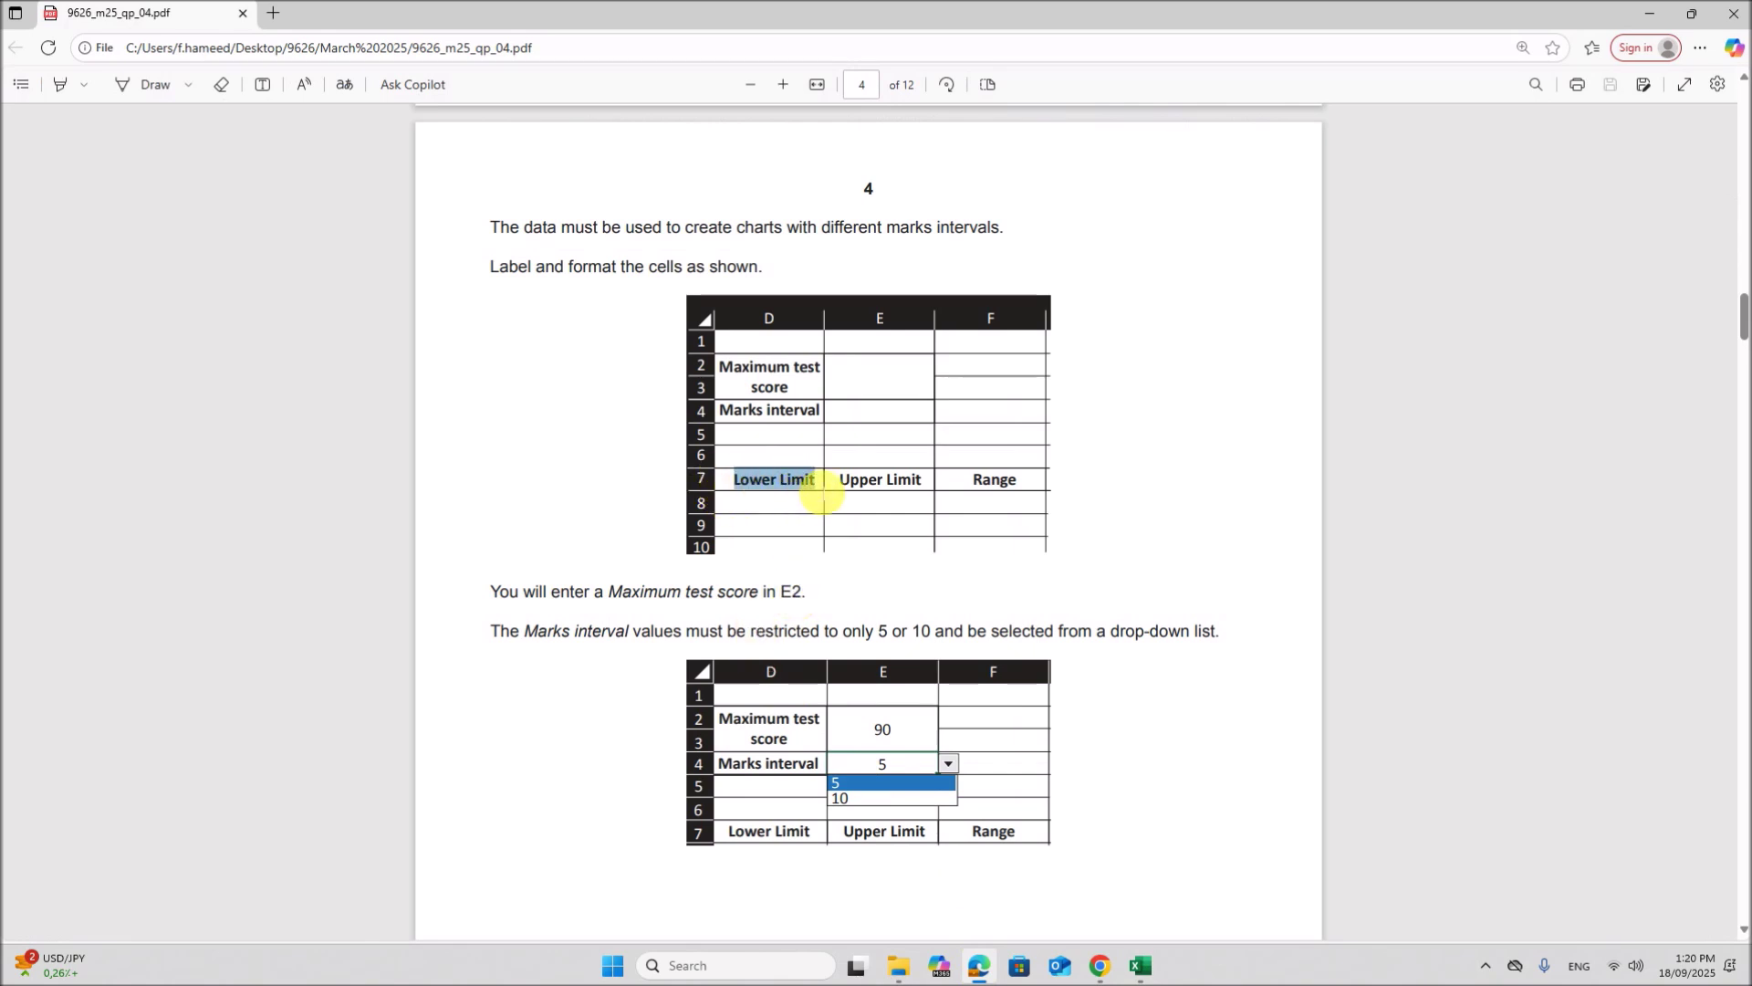
pyautogui.click(1138, 965)
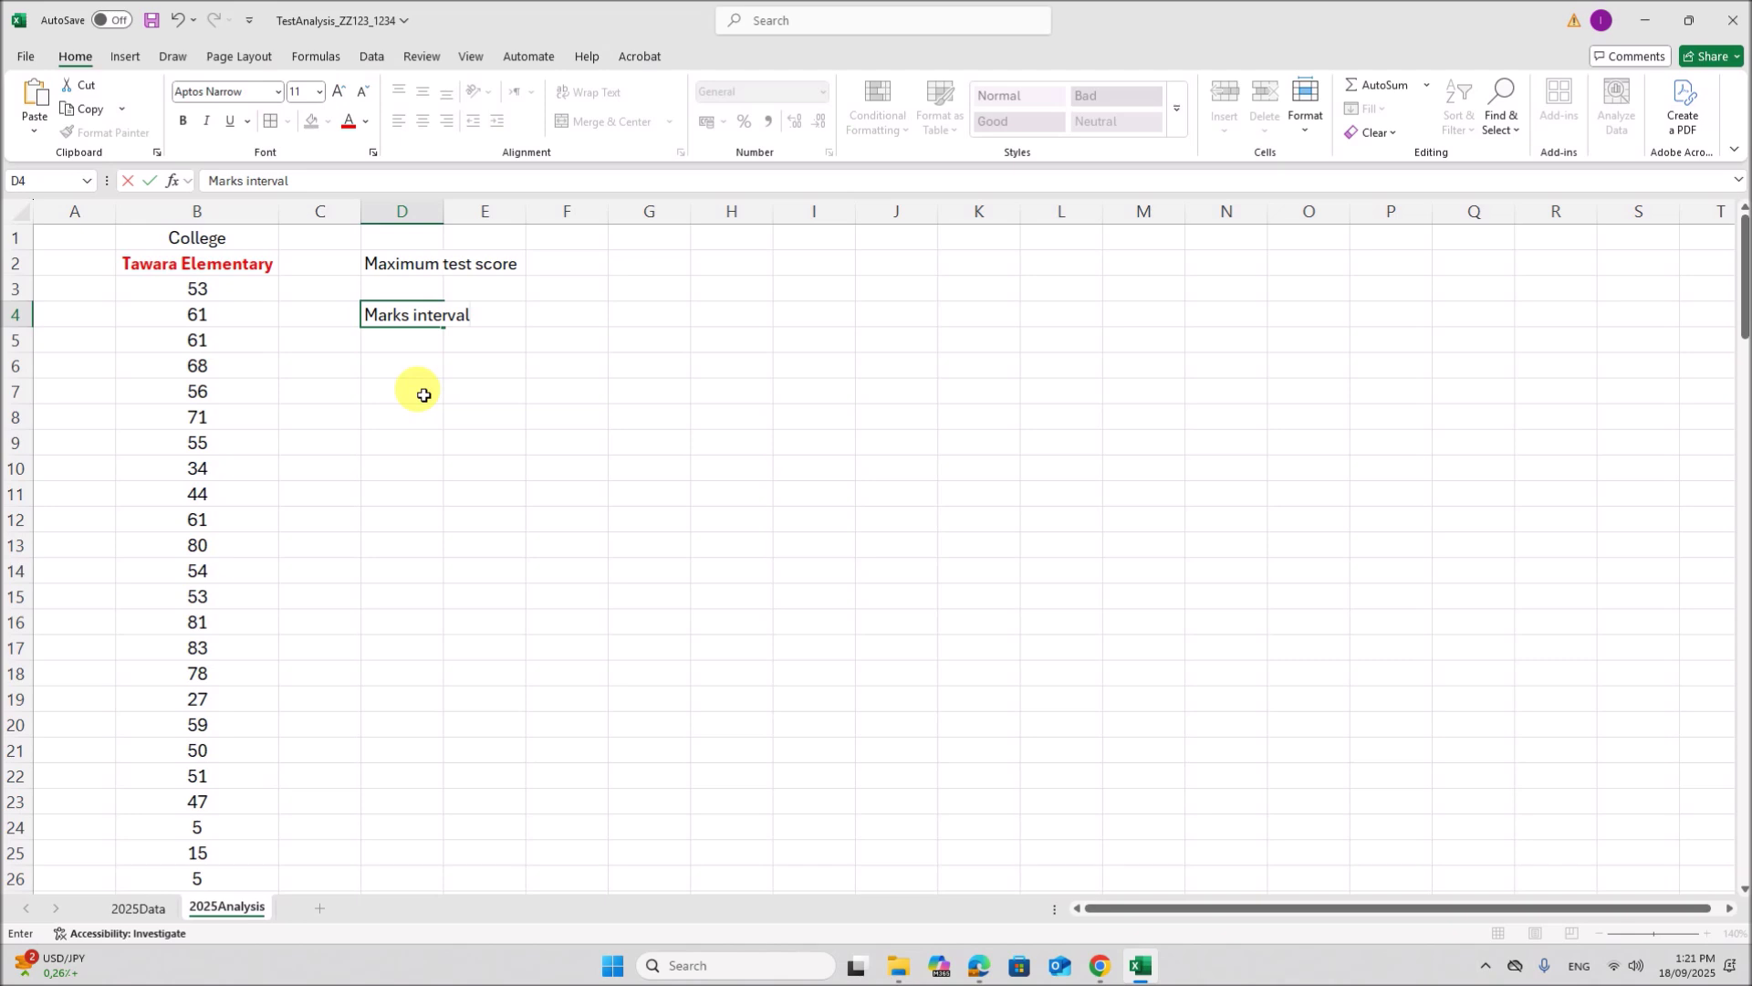
pyautogui.click(413, 393)
pyautogui.write('Lower Limi')
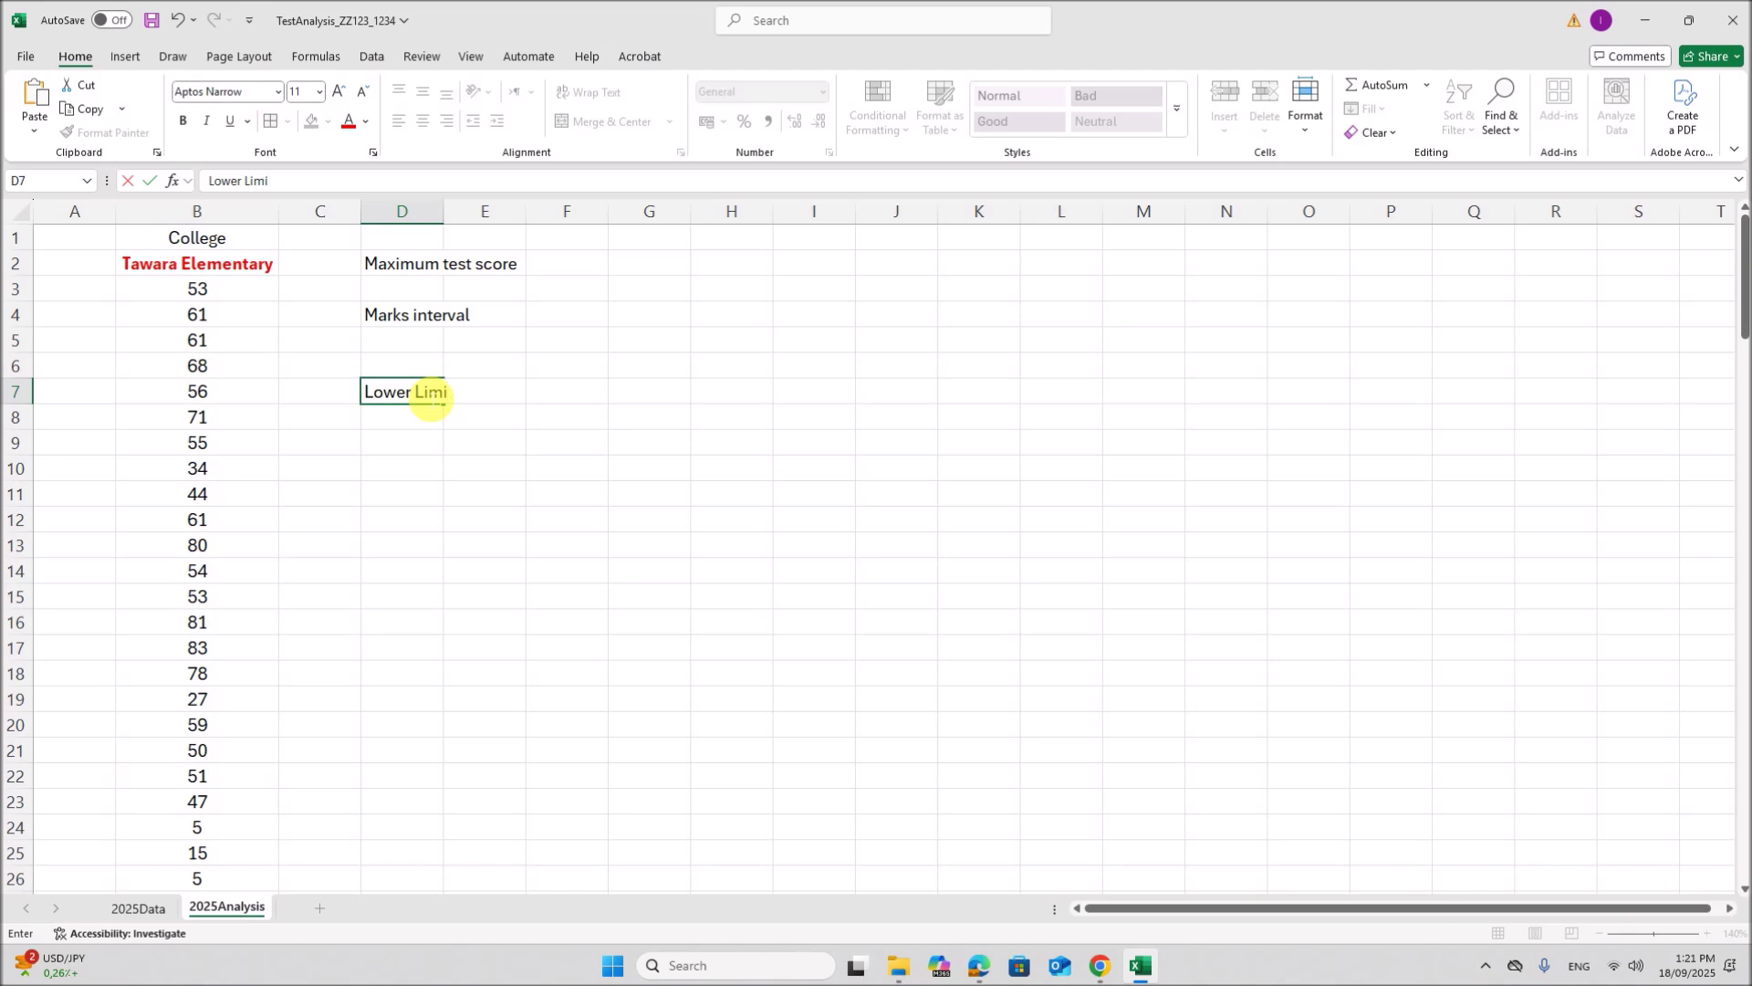
pyautogui.write('t')
pyautogui.press('Tab')
pyautogui.write('U')
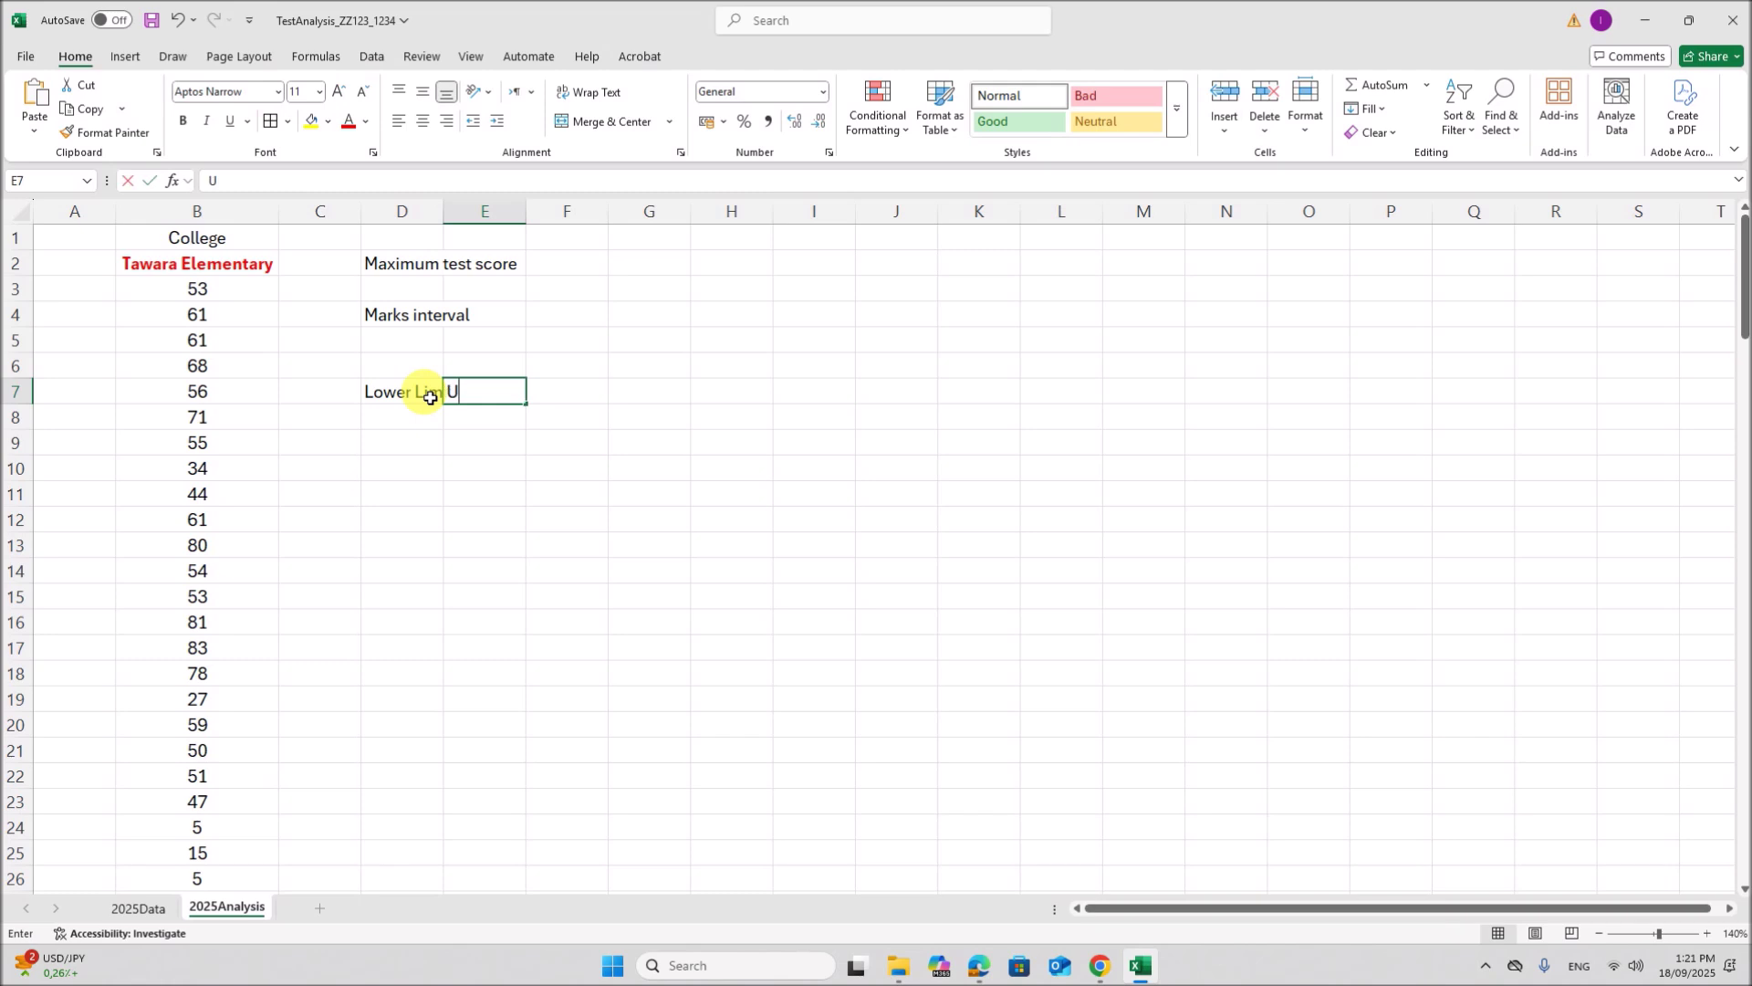
pyautogui.write('pper limit')
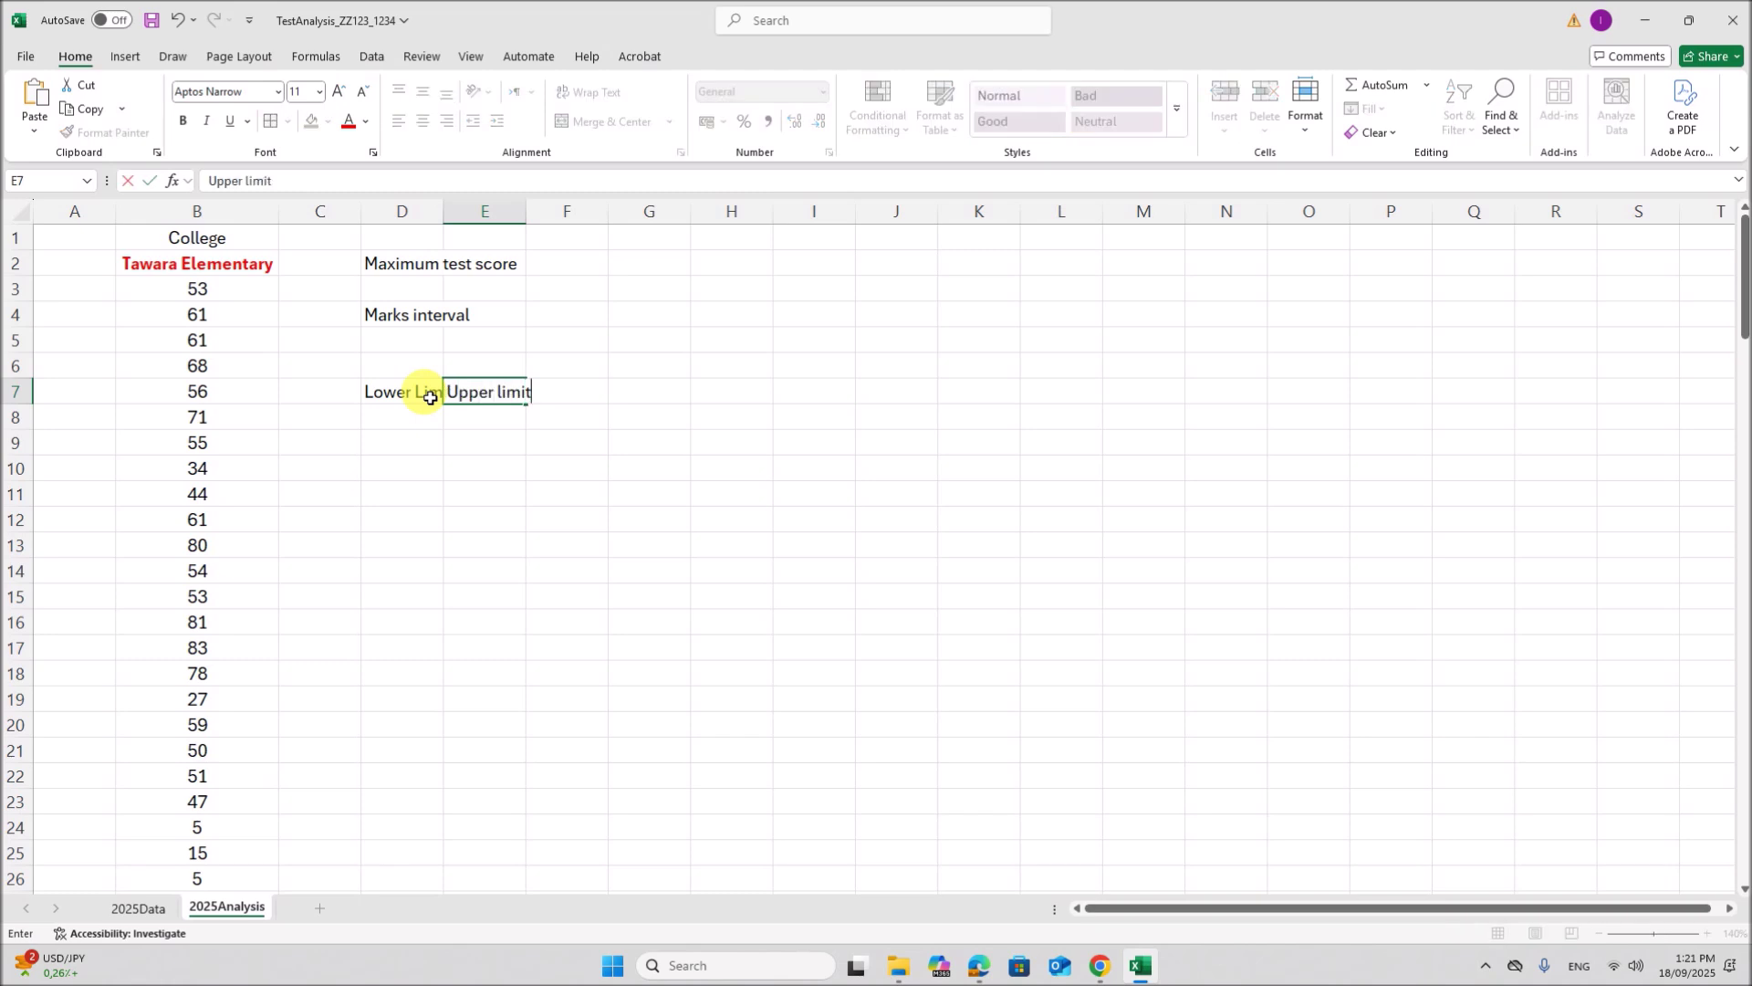
pyautogui.press('Tab')
pyautogui.write('R')
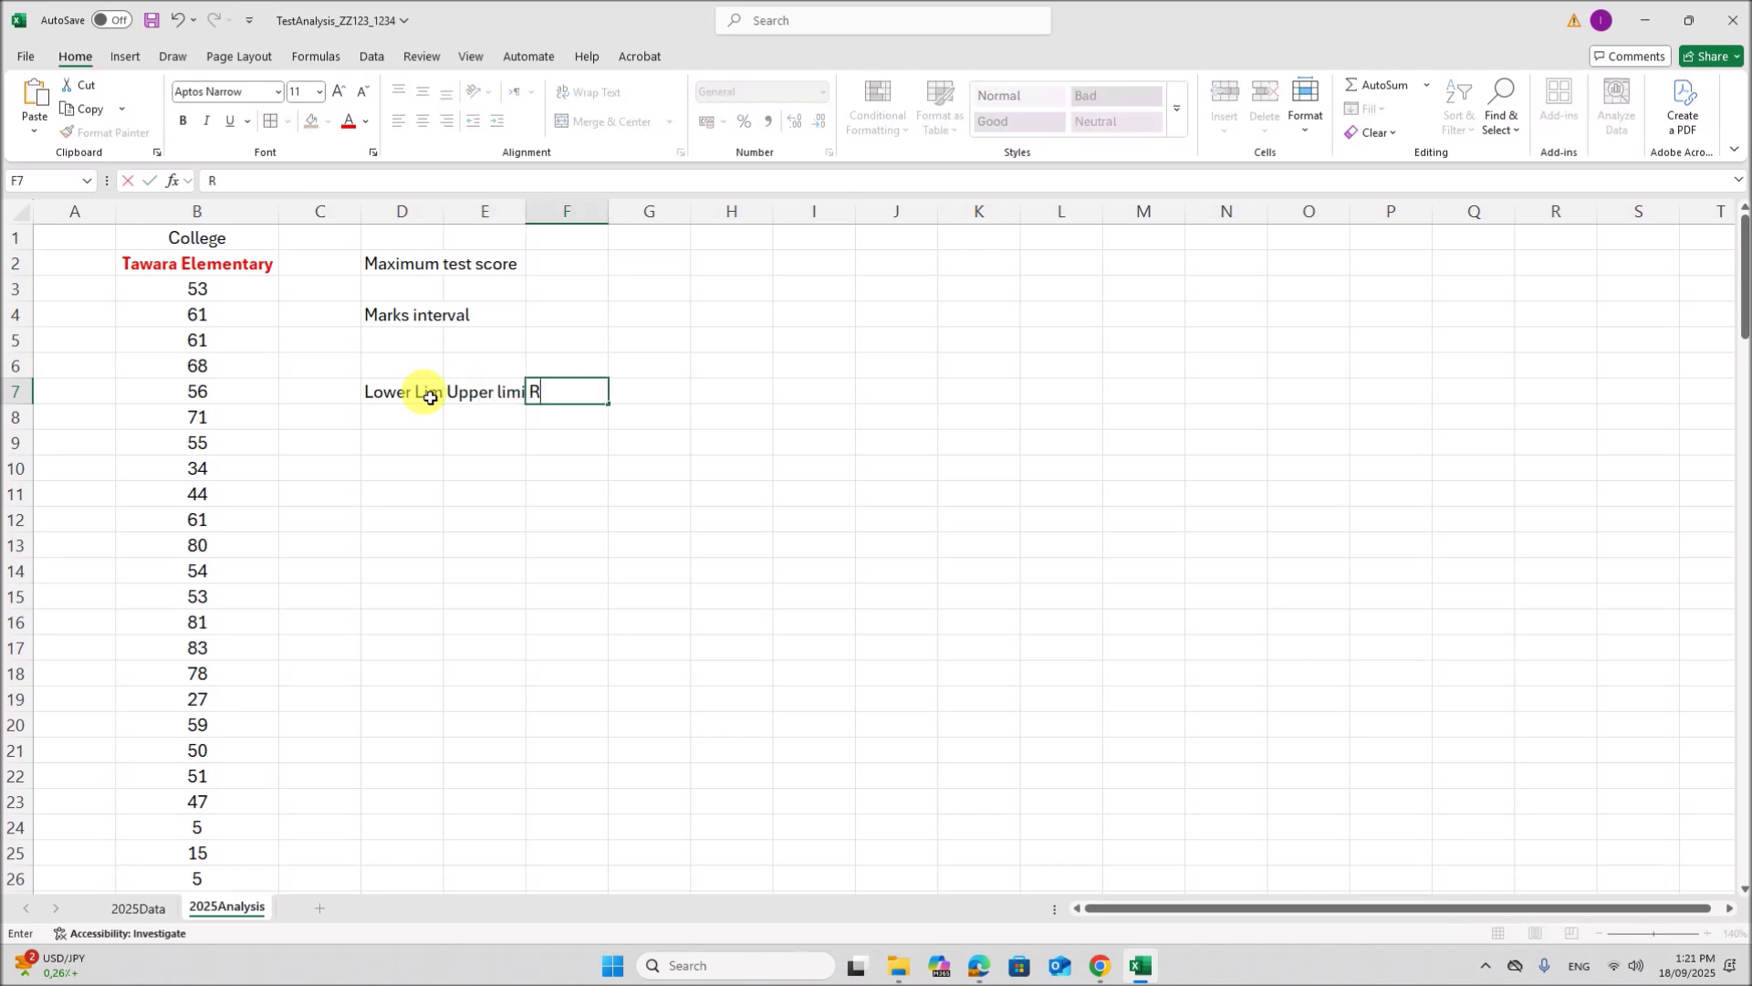
pyautogui.click(586, 543)
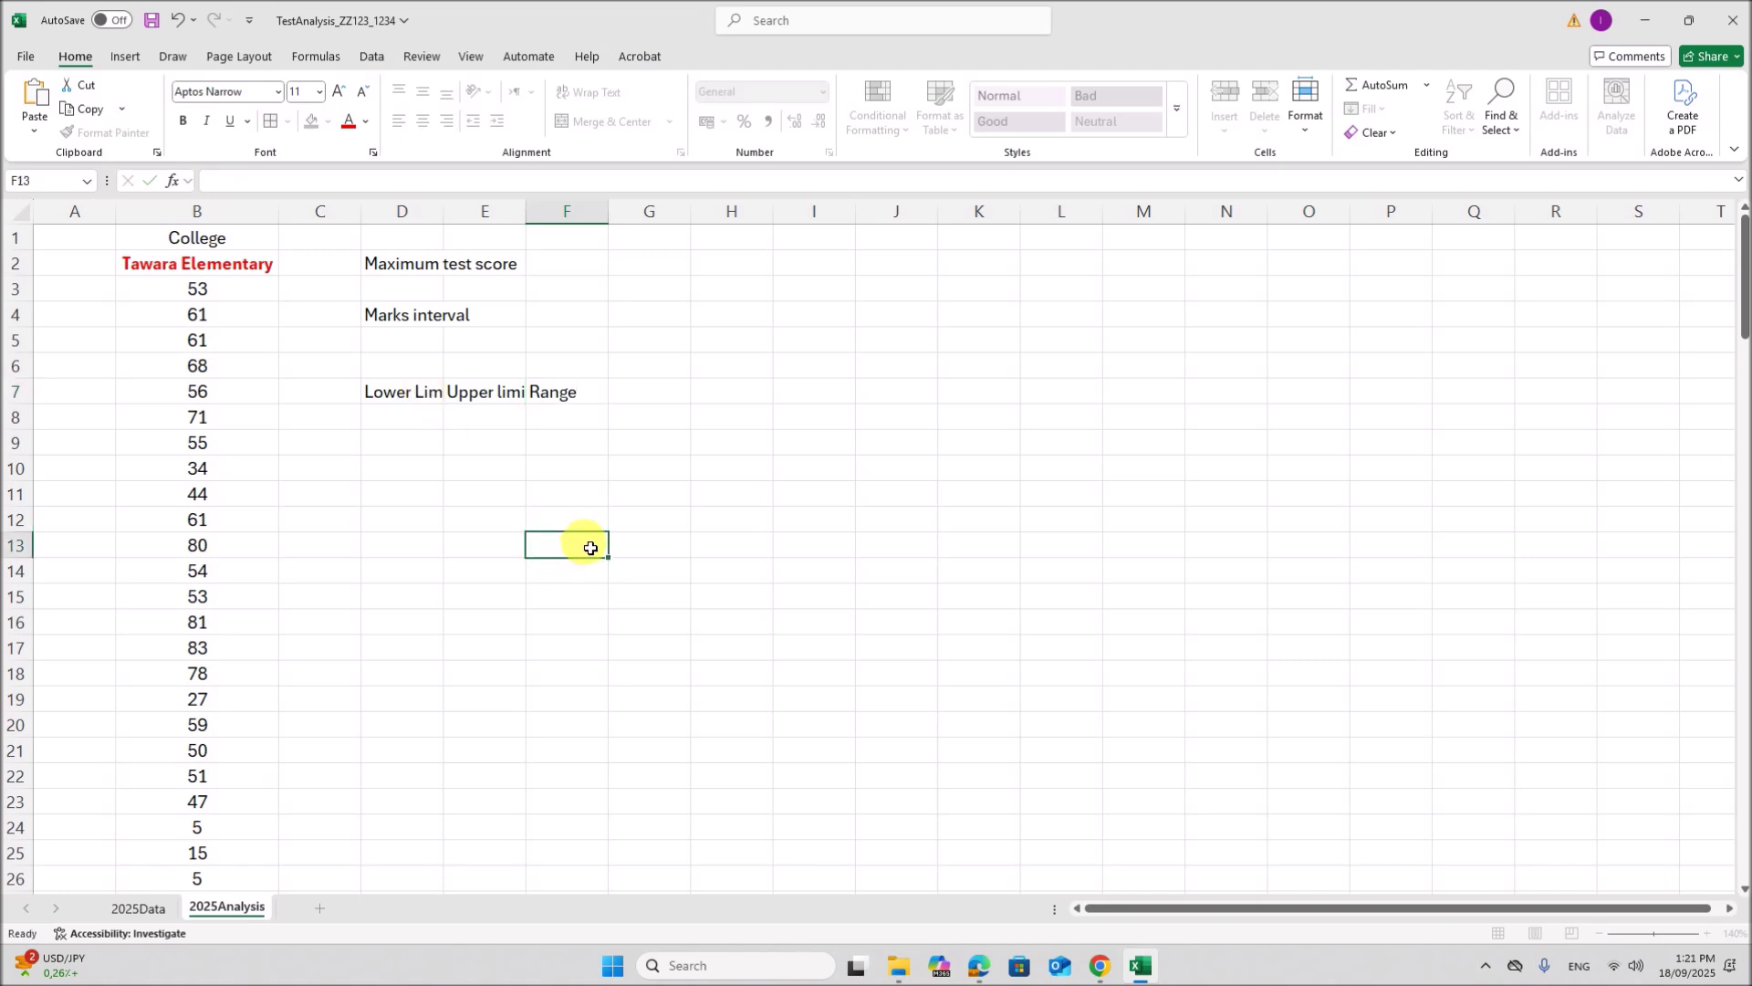
# Step: Compare the label formatting with the question paper, then make columns D to F bold and centre-aligned
pyautogui.click(983, 968)
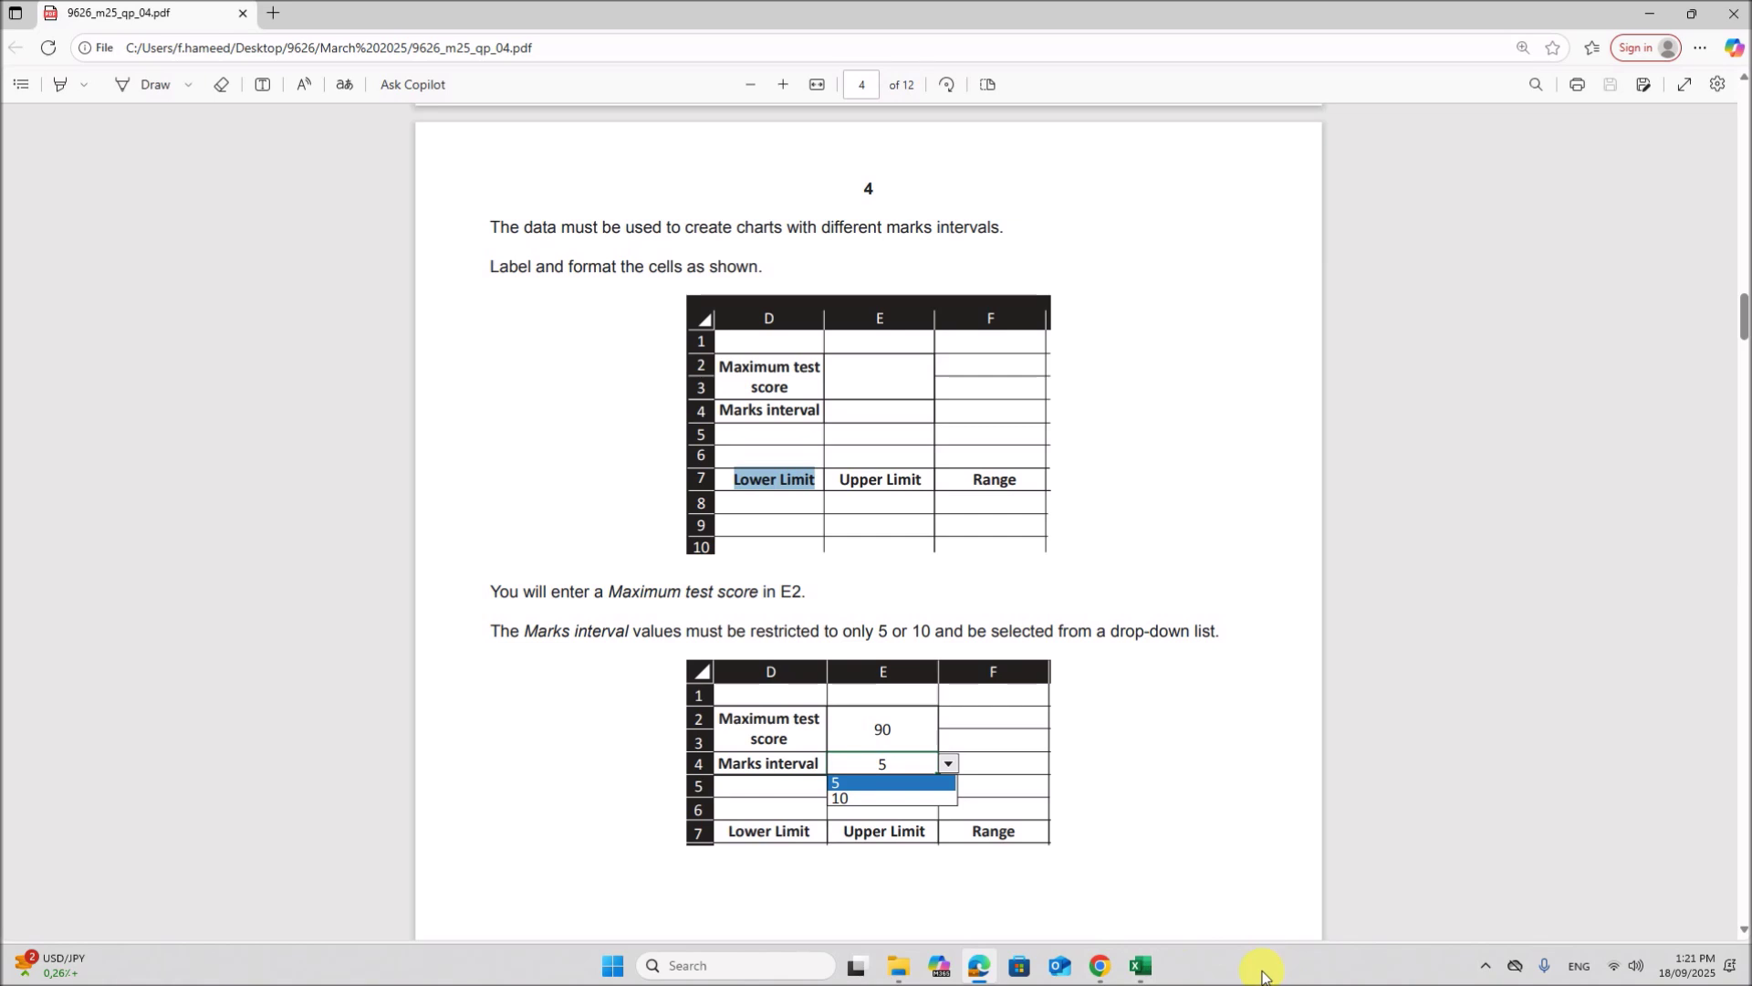
pyautogui.click(1140, 964)
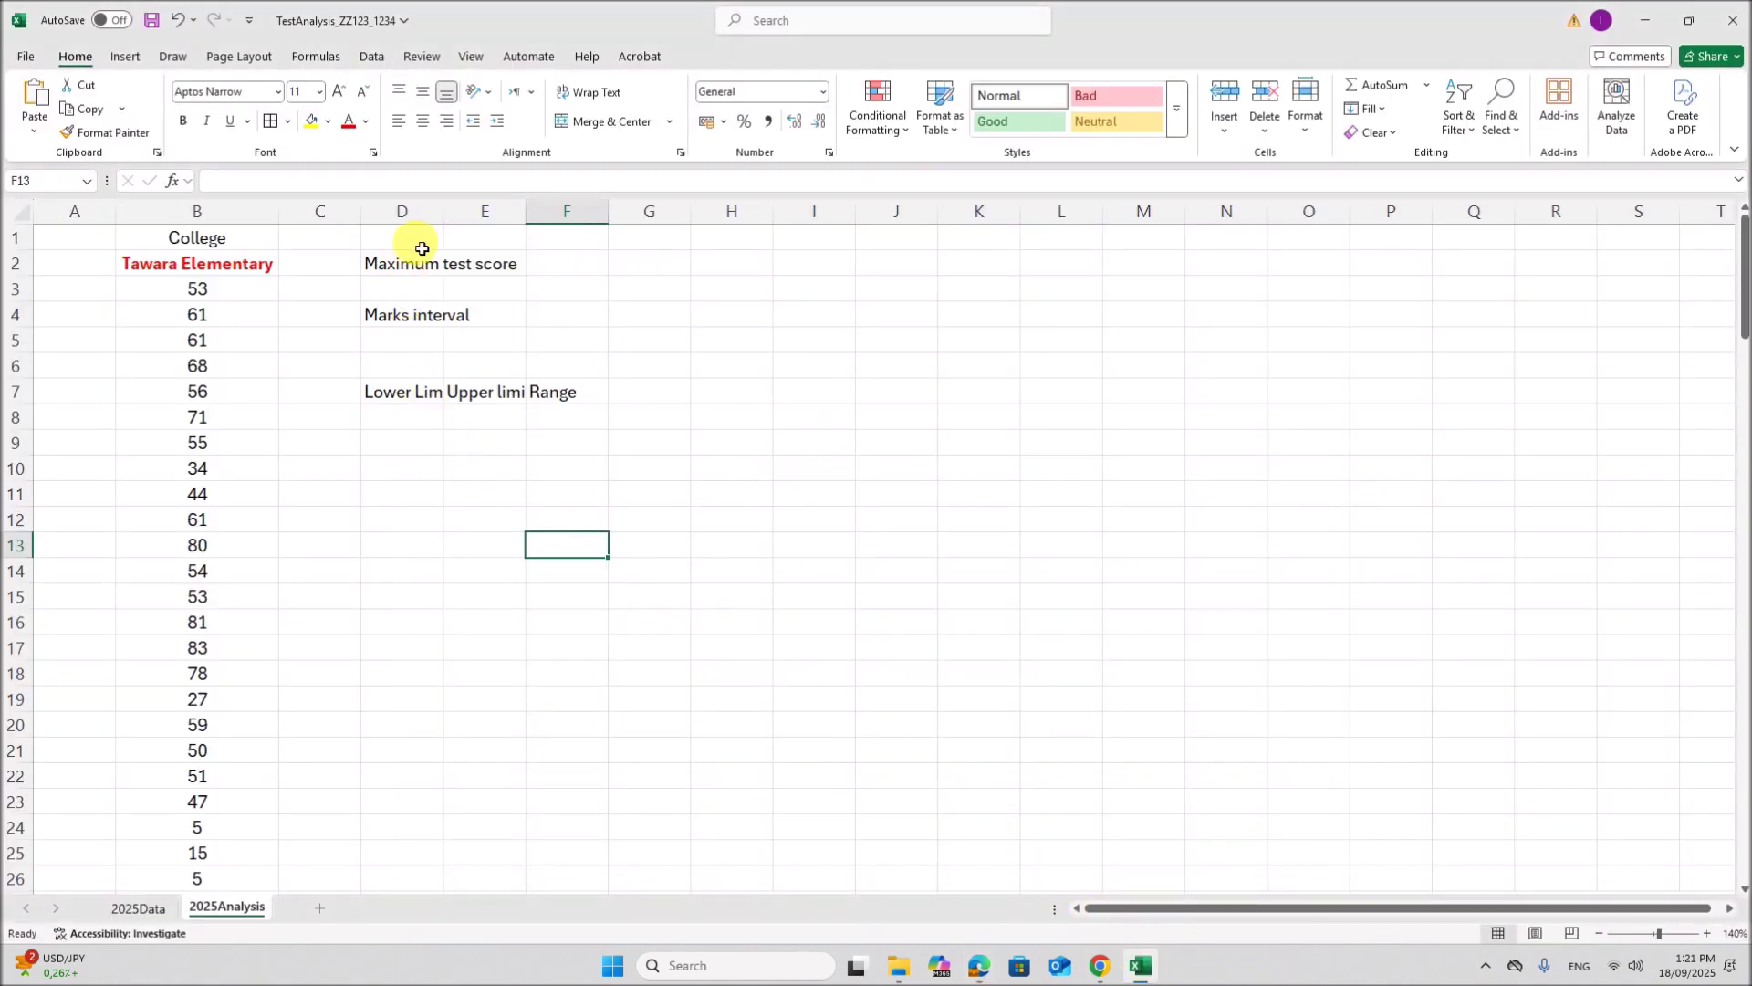
pyautogui.moveTo(418, 212); pyautogui.dragTo(547, 216)
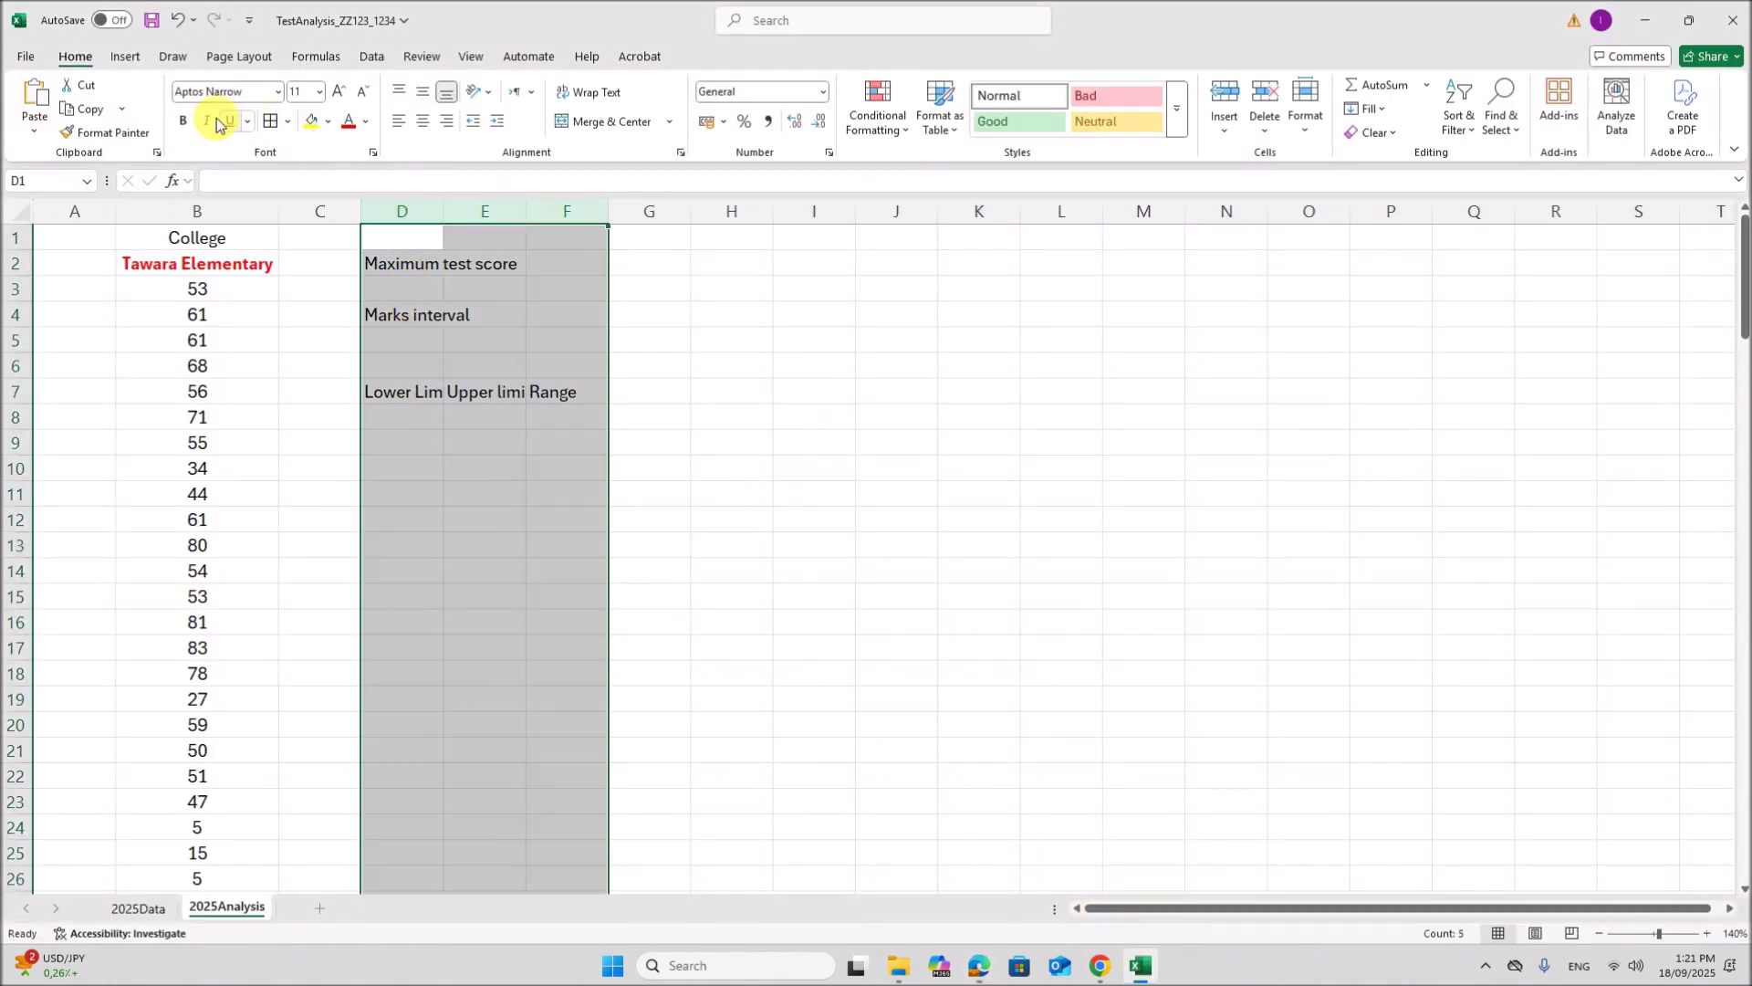
pyautogui.click(186, 123)
pyautogui.click(423, 122)
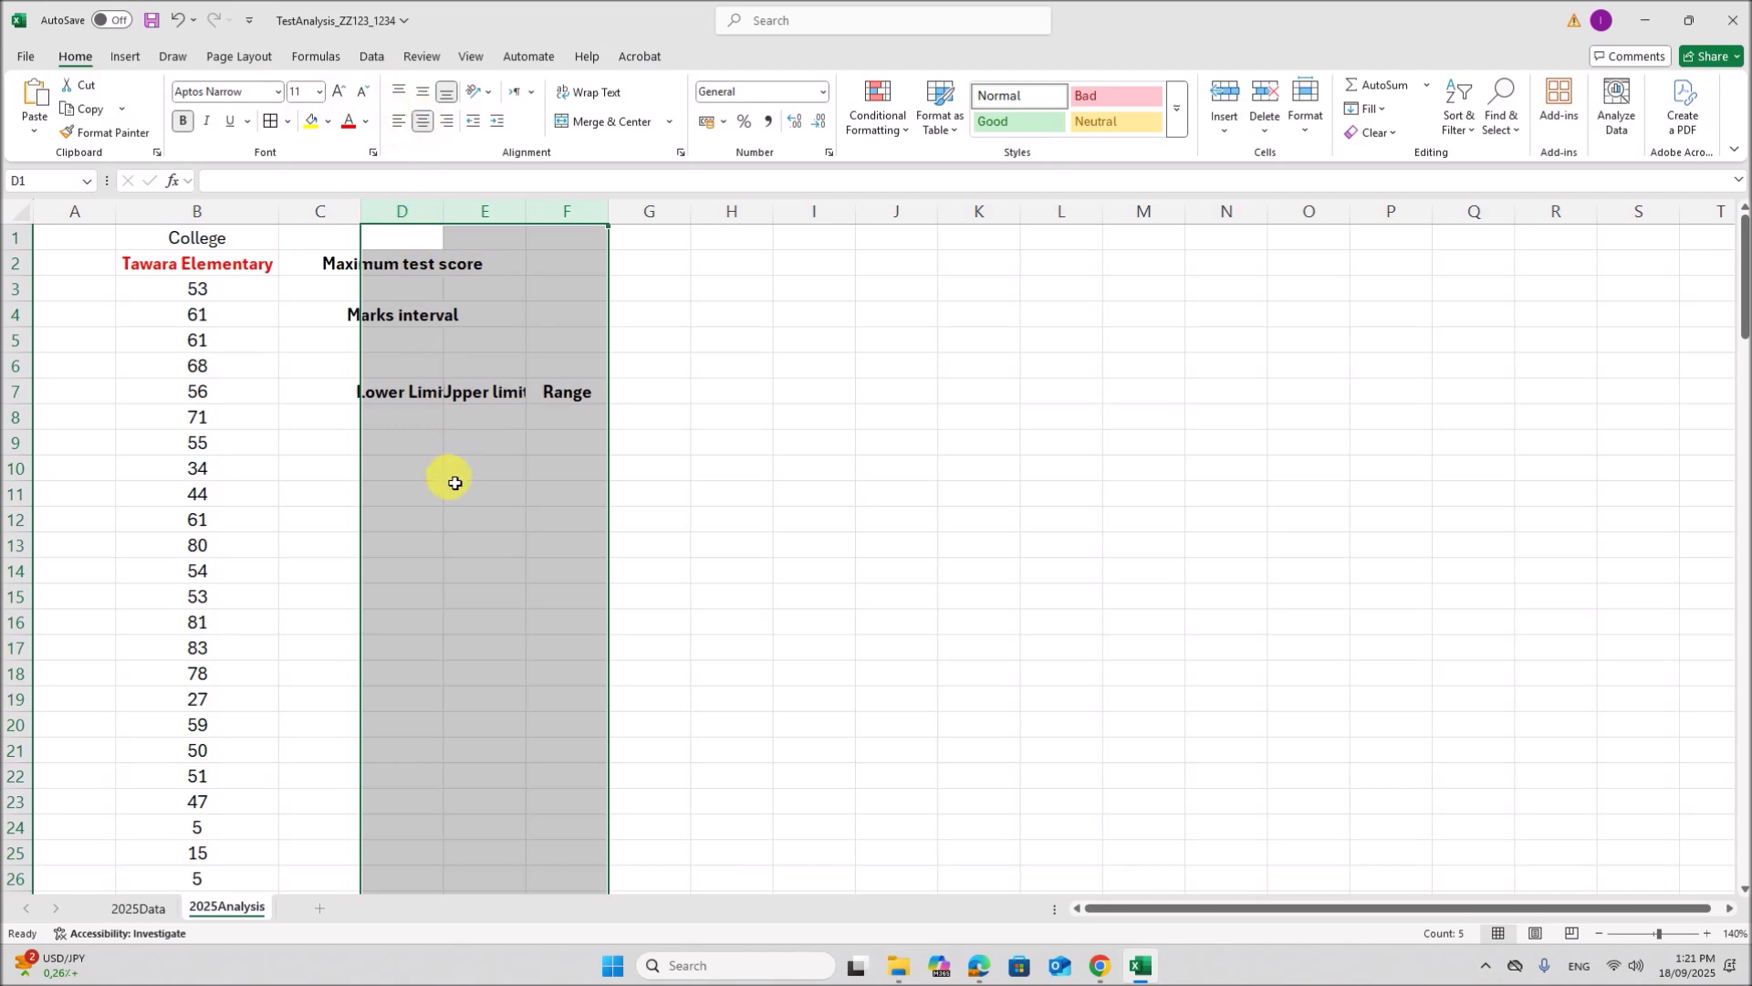
pyautogui.click(478, 446)
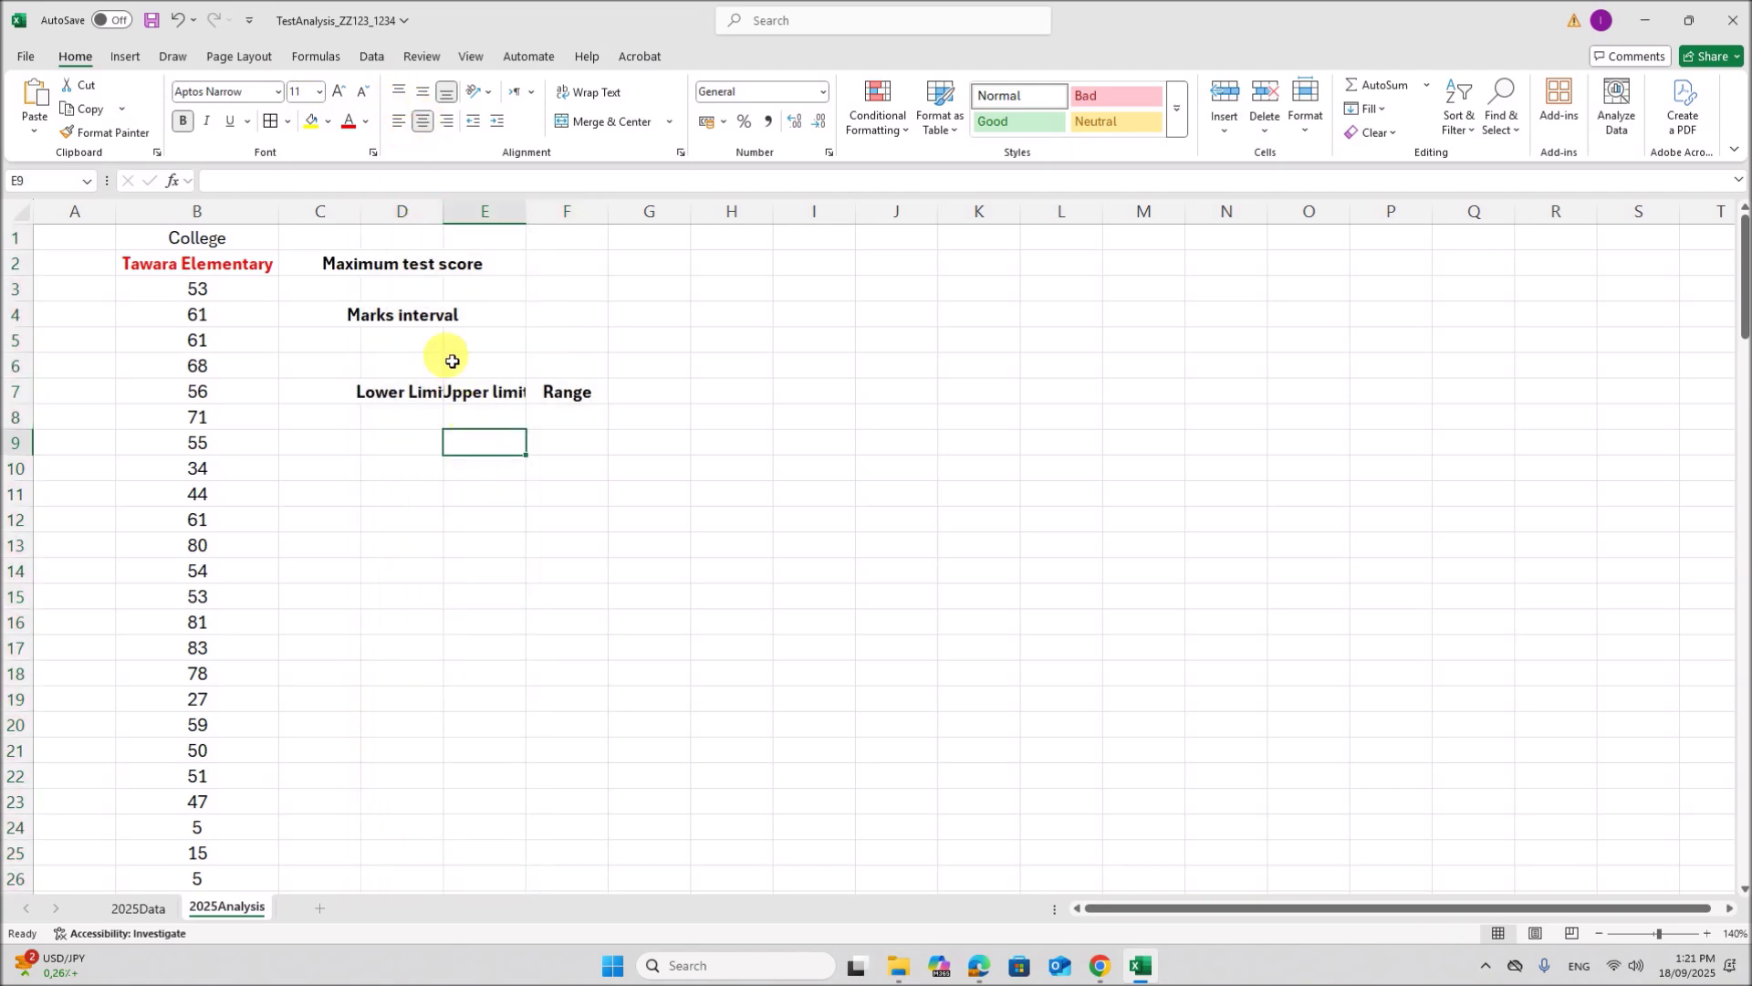
# Step: Widen columns D to F equally so the headings fit, and correct the E7 heading to "Upper Limit"
pyautogui.moveTo(423, 214); pyautogui.dragTo(641, 213)
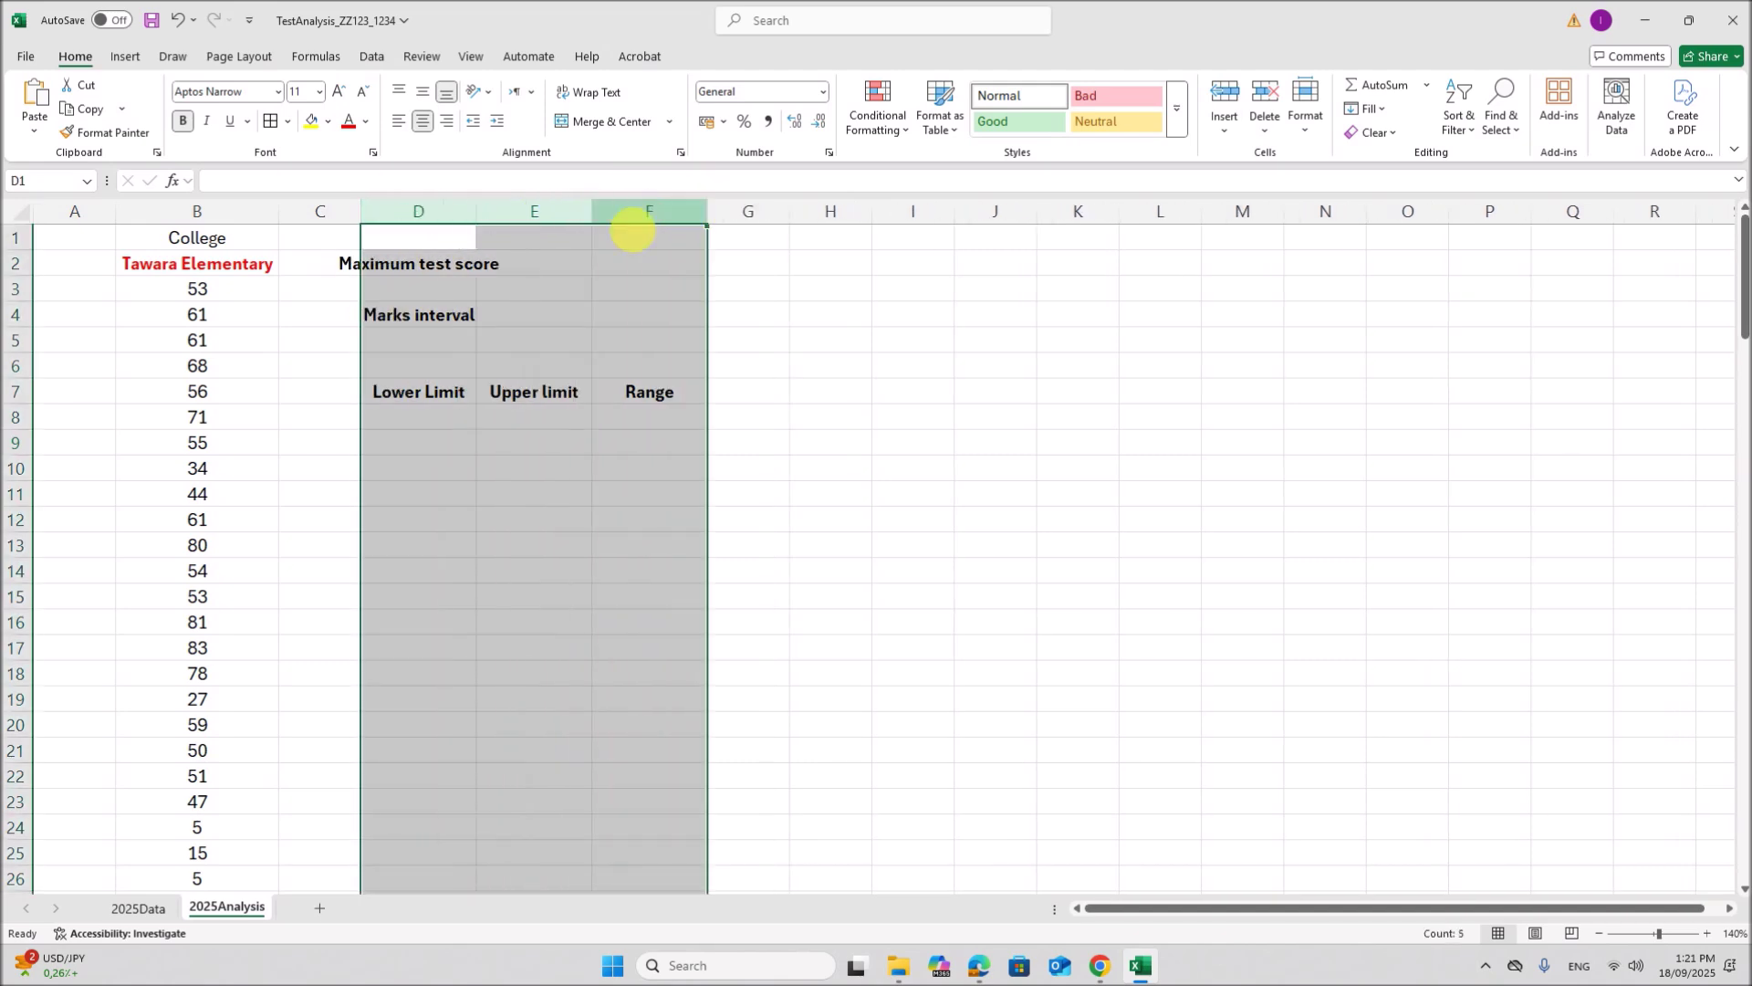
pyautogui.click(548, 393)
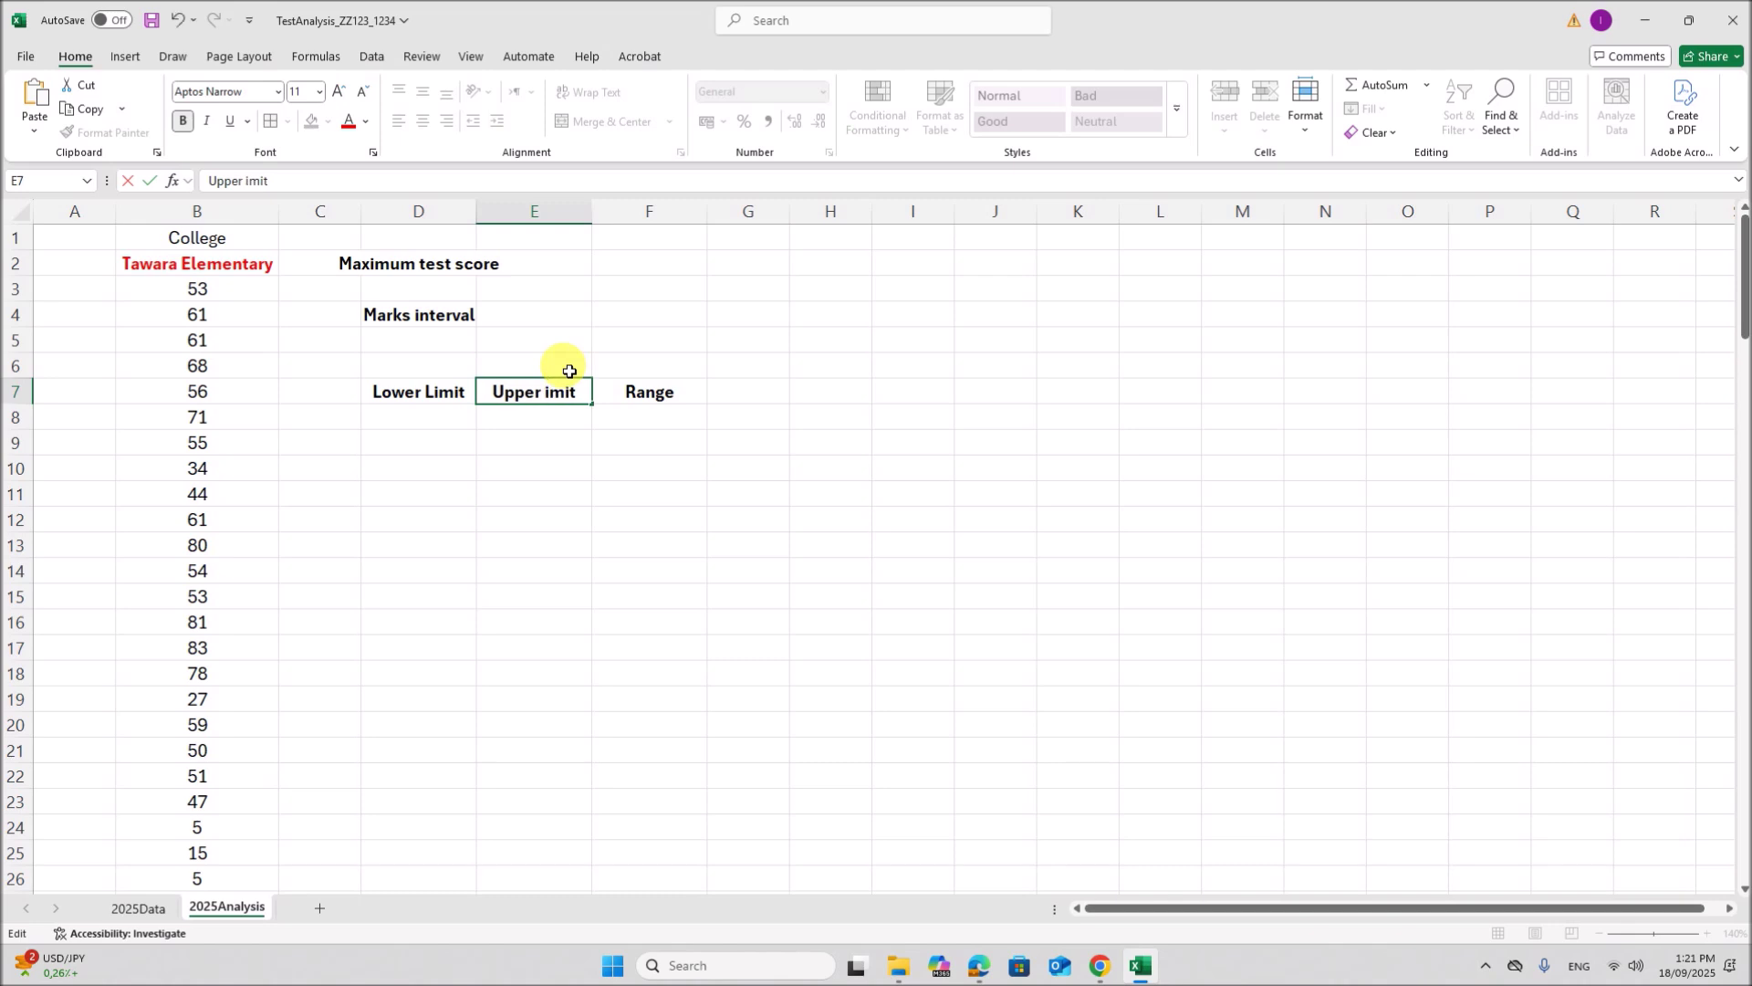
pyautogui.click(614, 461)
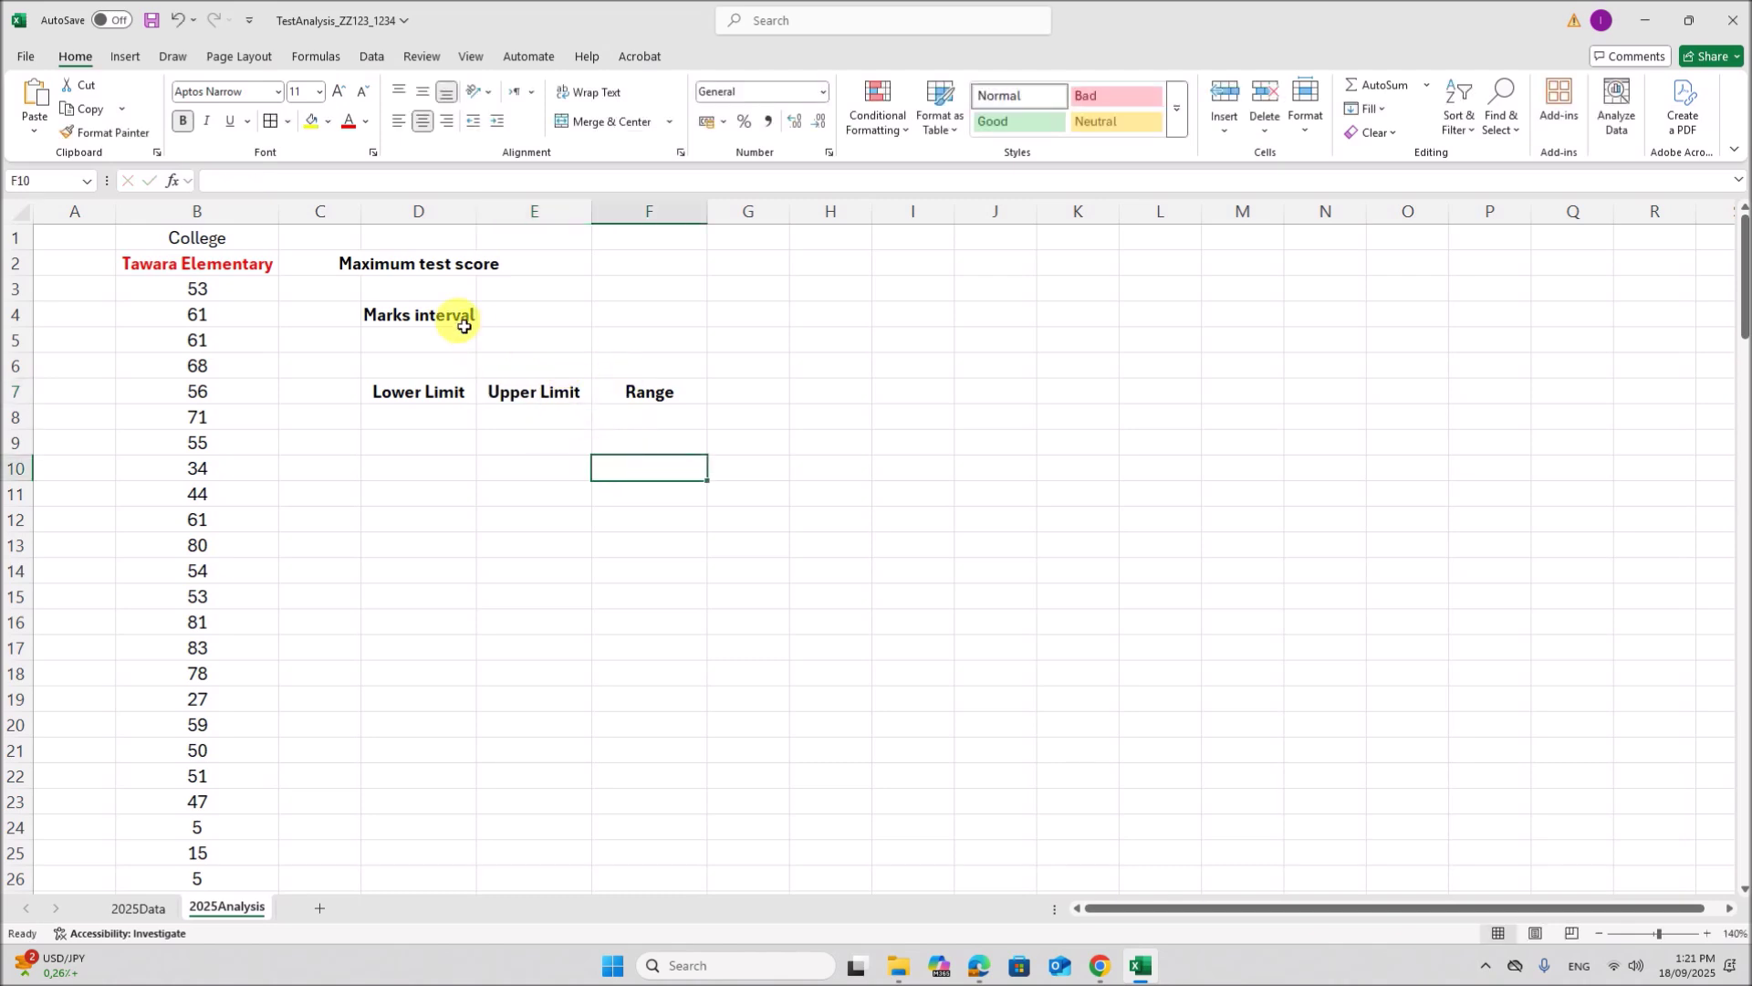
# Step: Merge and centre D2:D3 and wrap the "Maximum test score" text inside the merged cell
pyautogui.moveTo(449, 271); pyautogui.dragTo(443, 287)
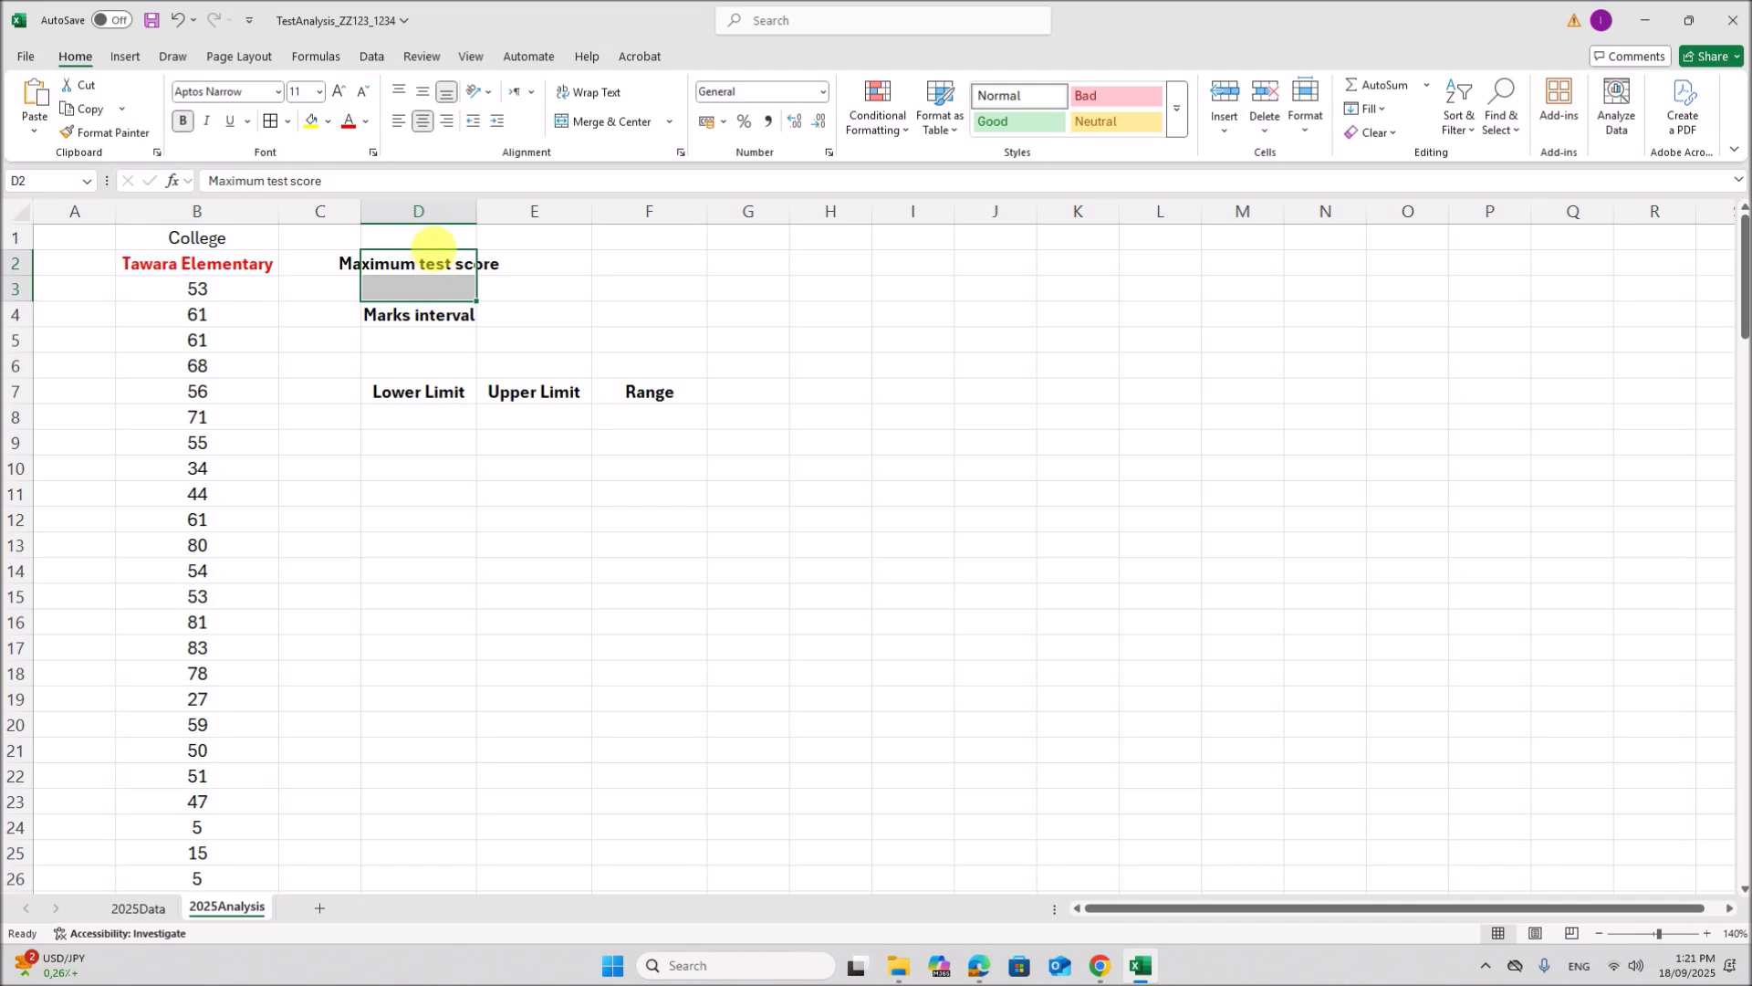
pyautogui.click(607, 122)
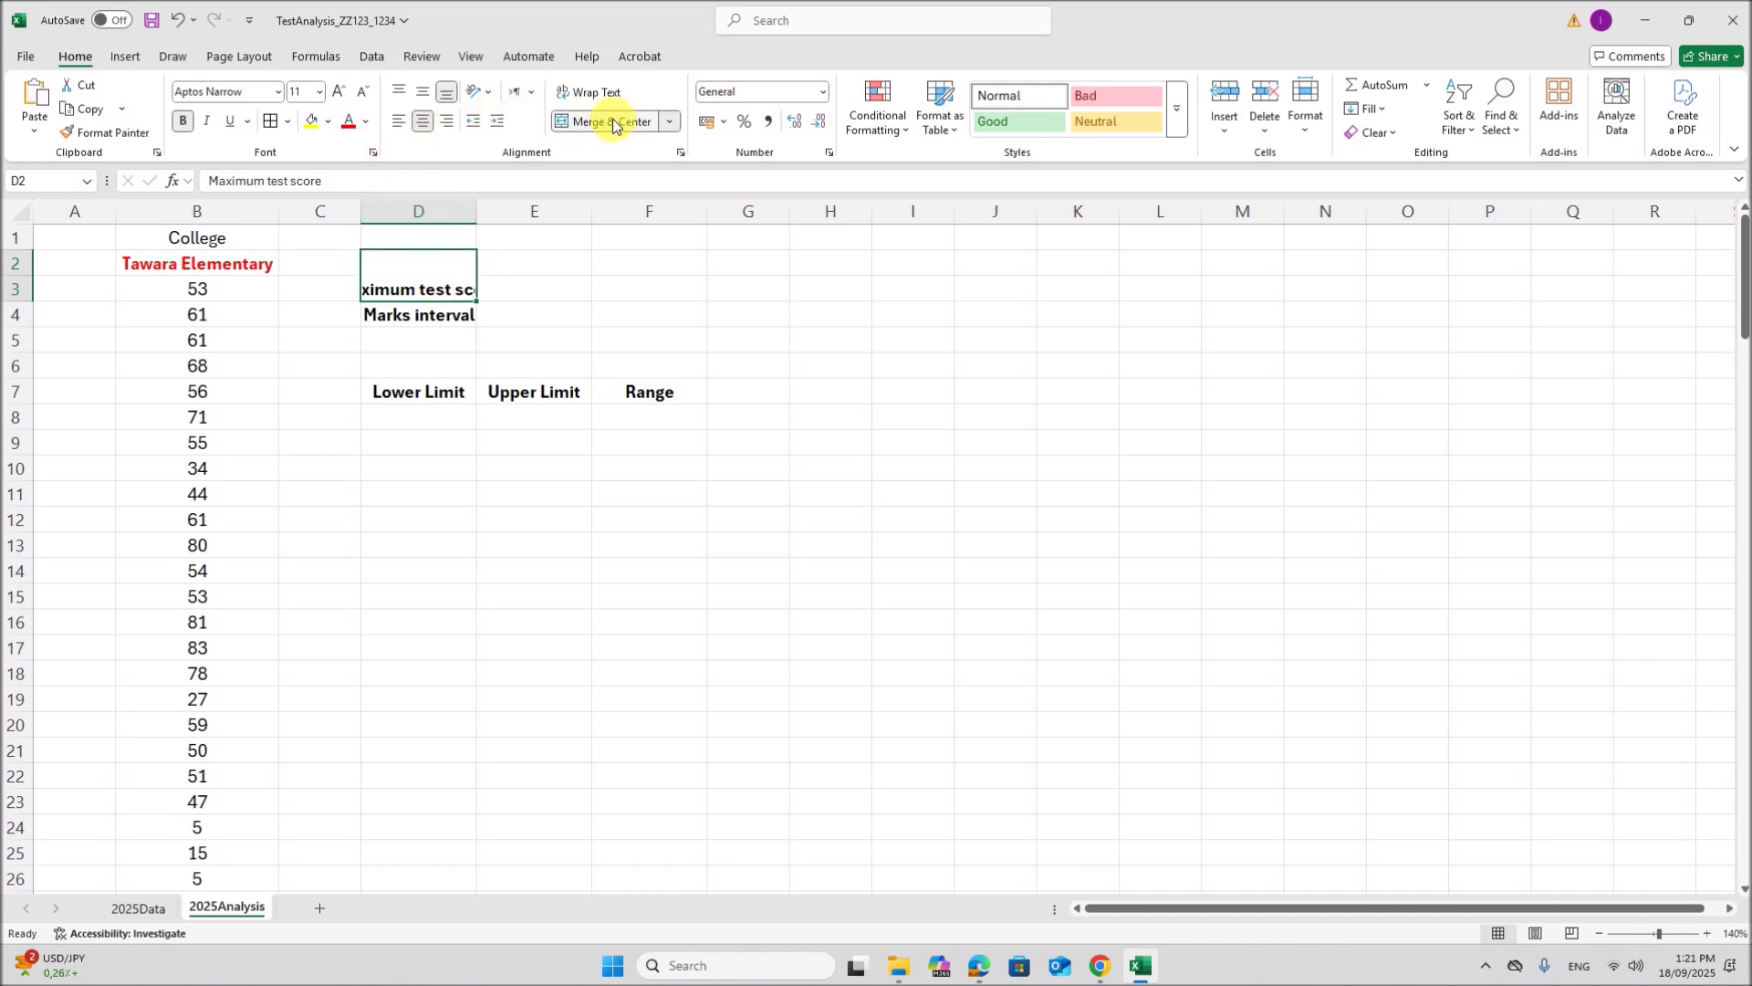
pyautogui.click(584, 92)
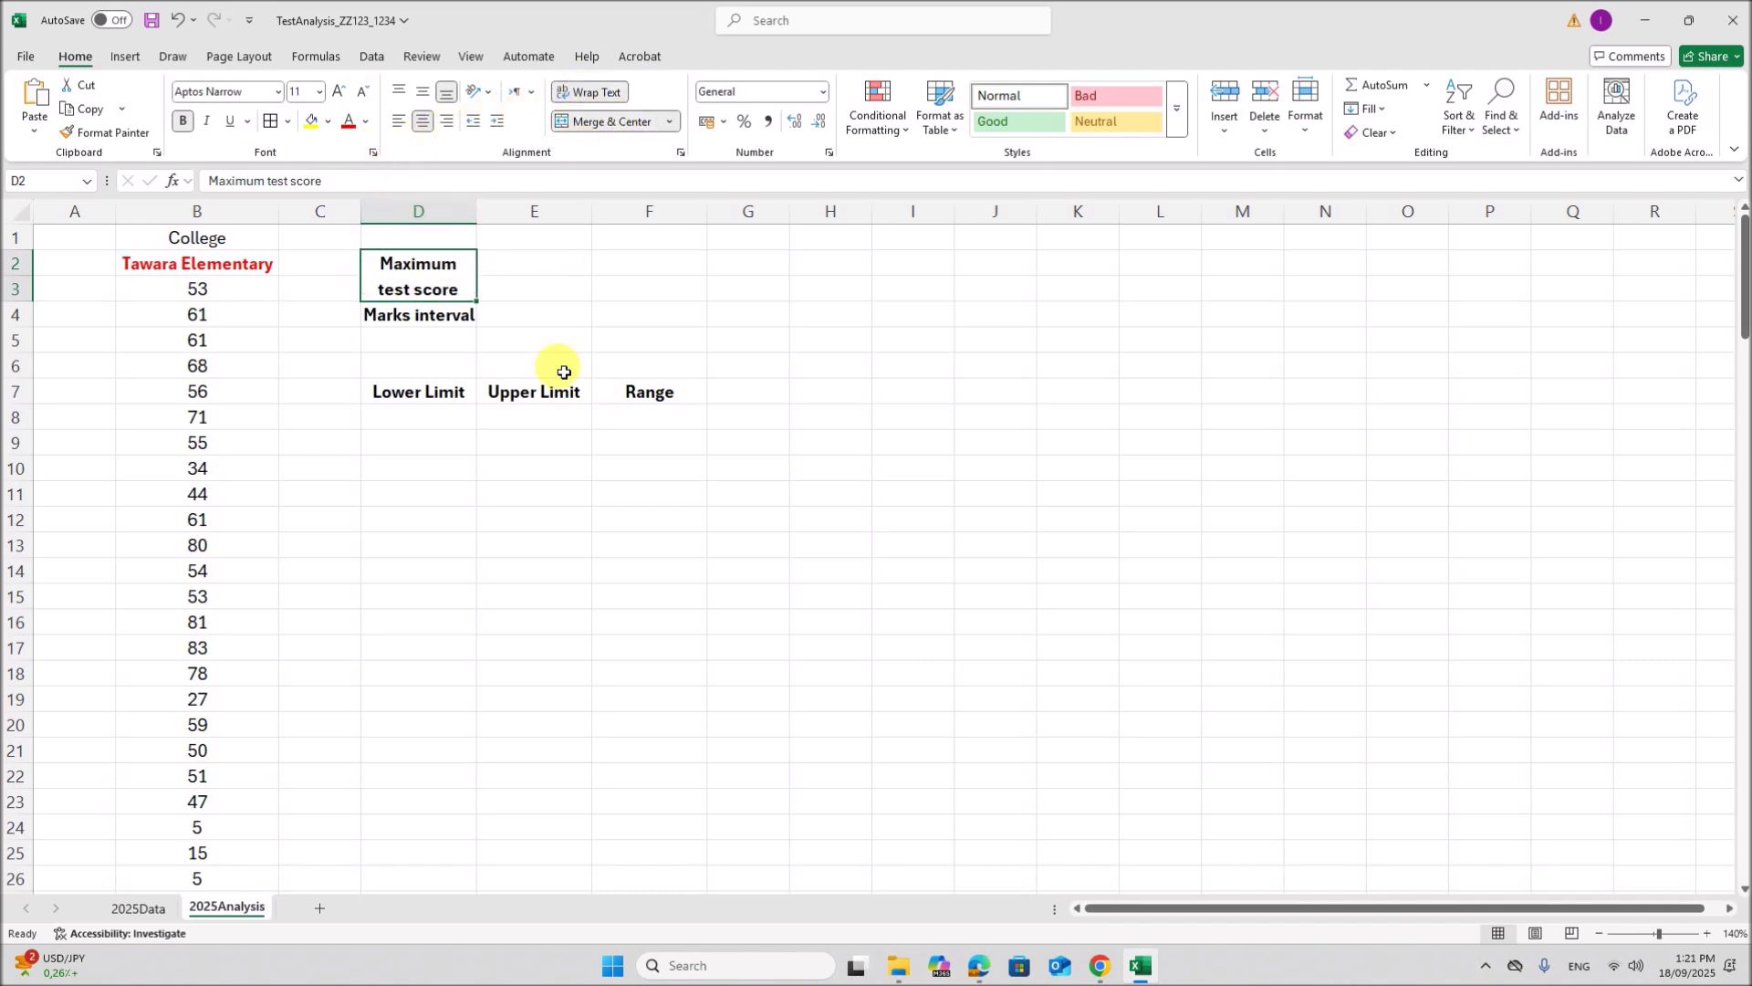
# Step: Compare the layout with the question paper and widen columns D to F equally so "Maximum test" fits on one line
pyautogui.click(983, 975)
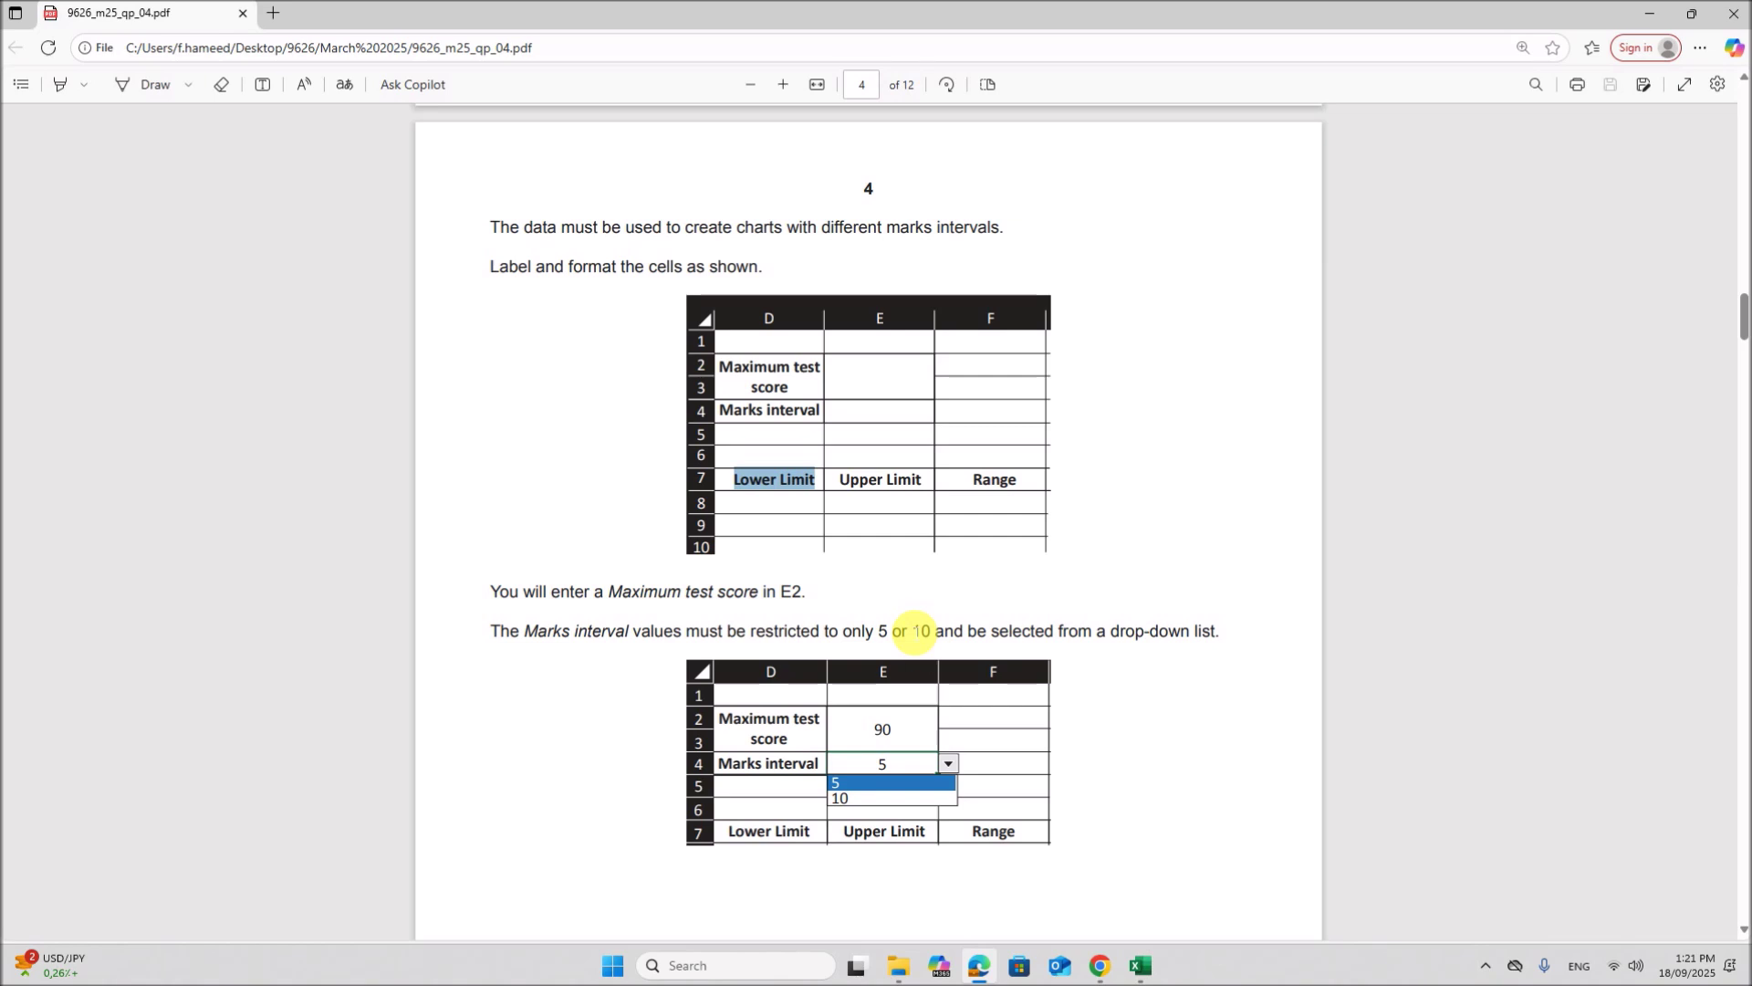
pyautogui.click(1139, 965)
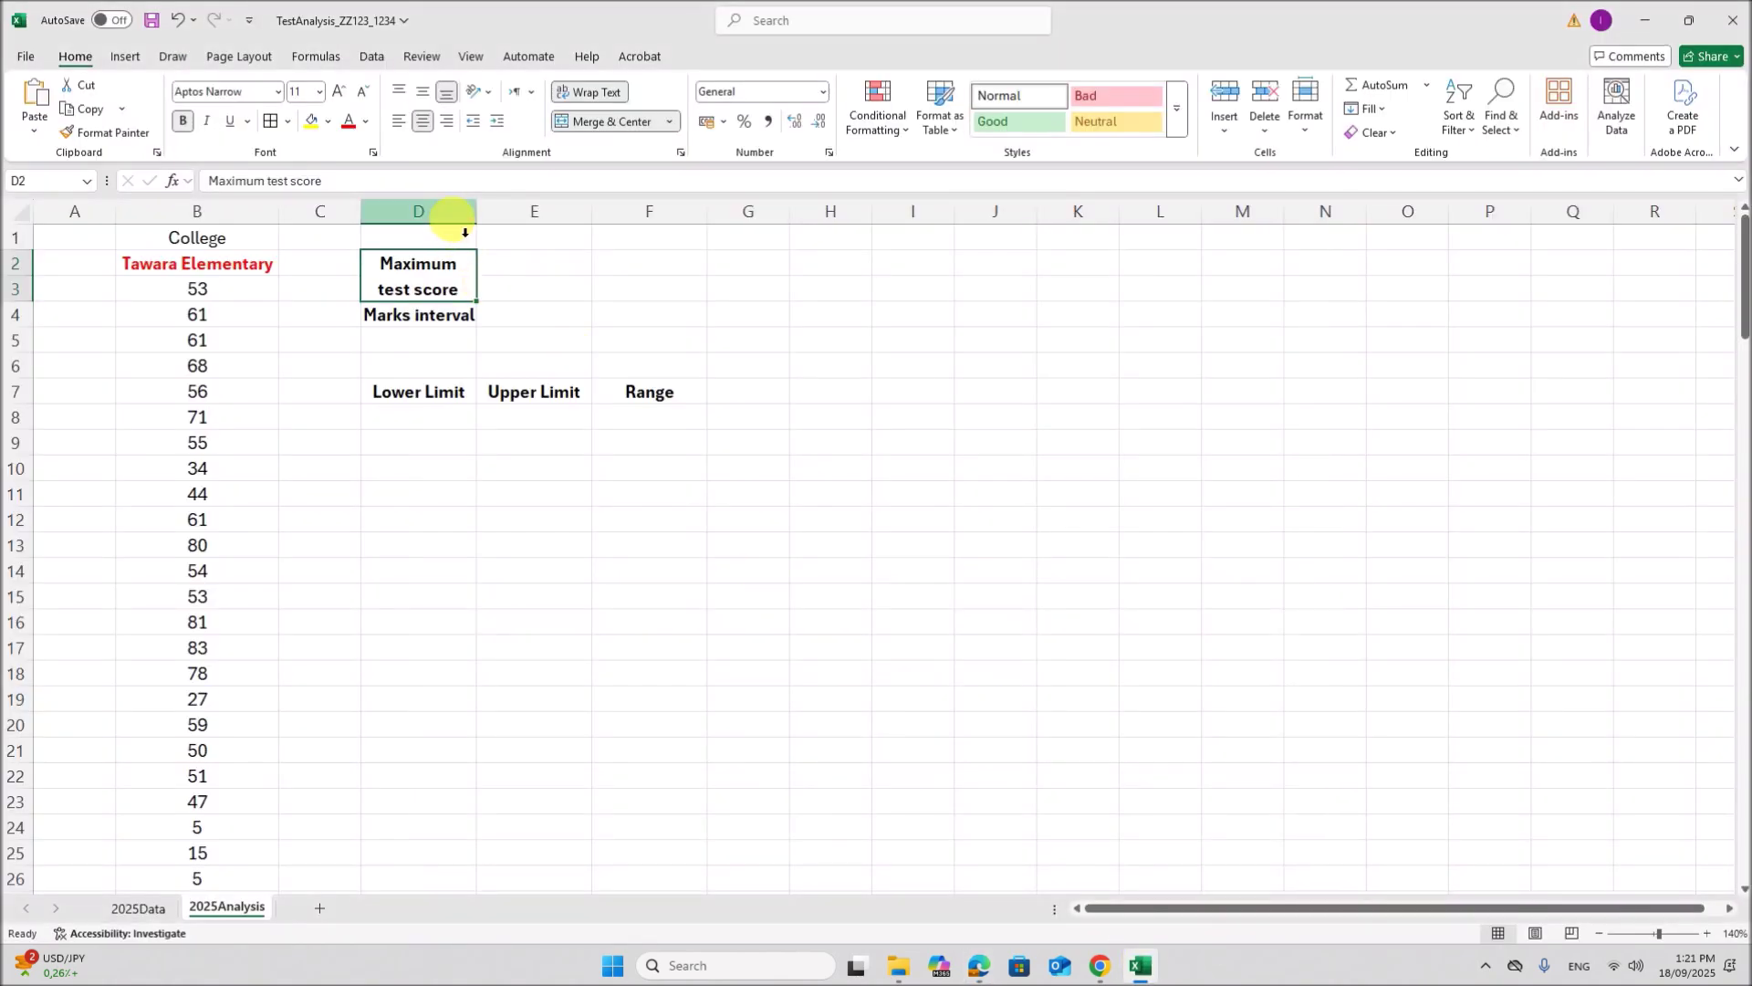
pyautogui.moveTo(475, 211); pyautogui.dragTo(490, 223)
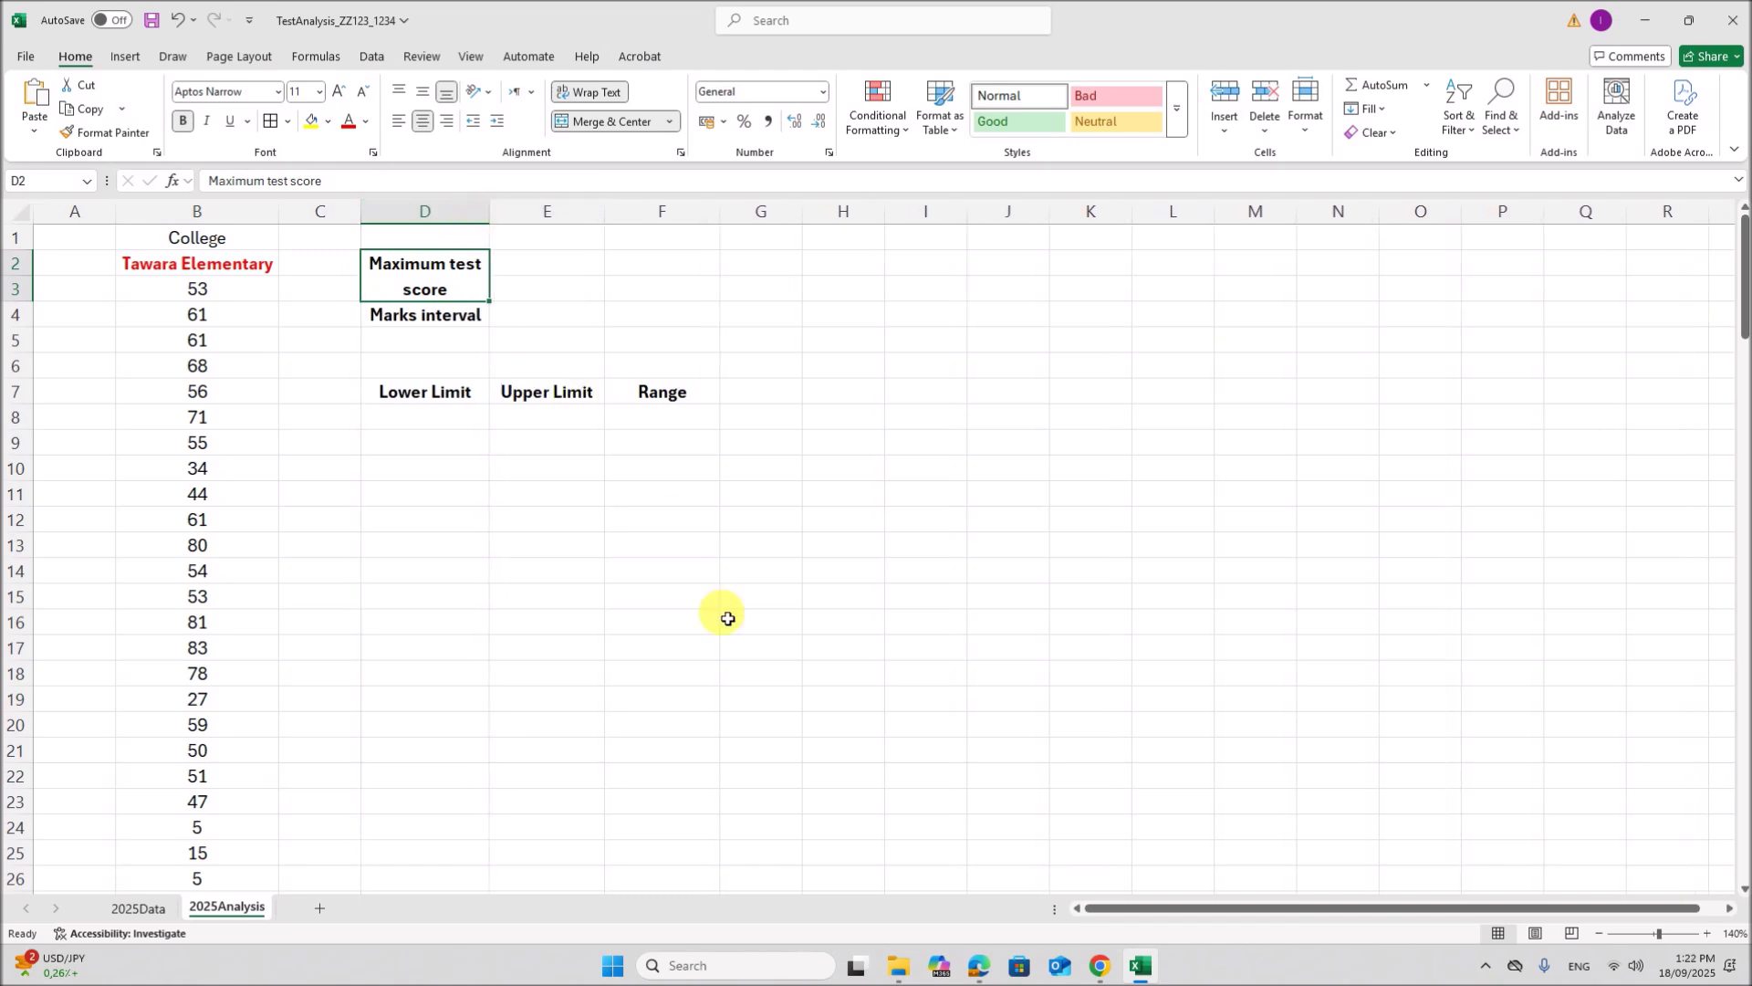
pyautogui.click(471, 222)
pyautogui.moveTo(471, 222); pyautogui.dragTo(672, 223)
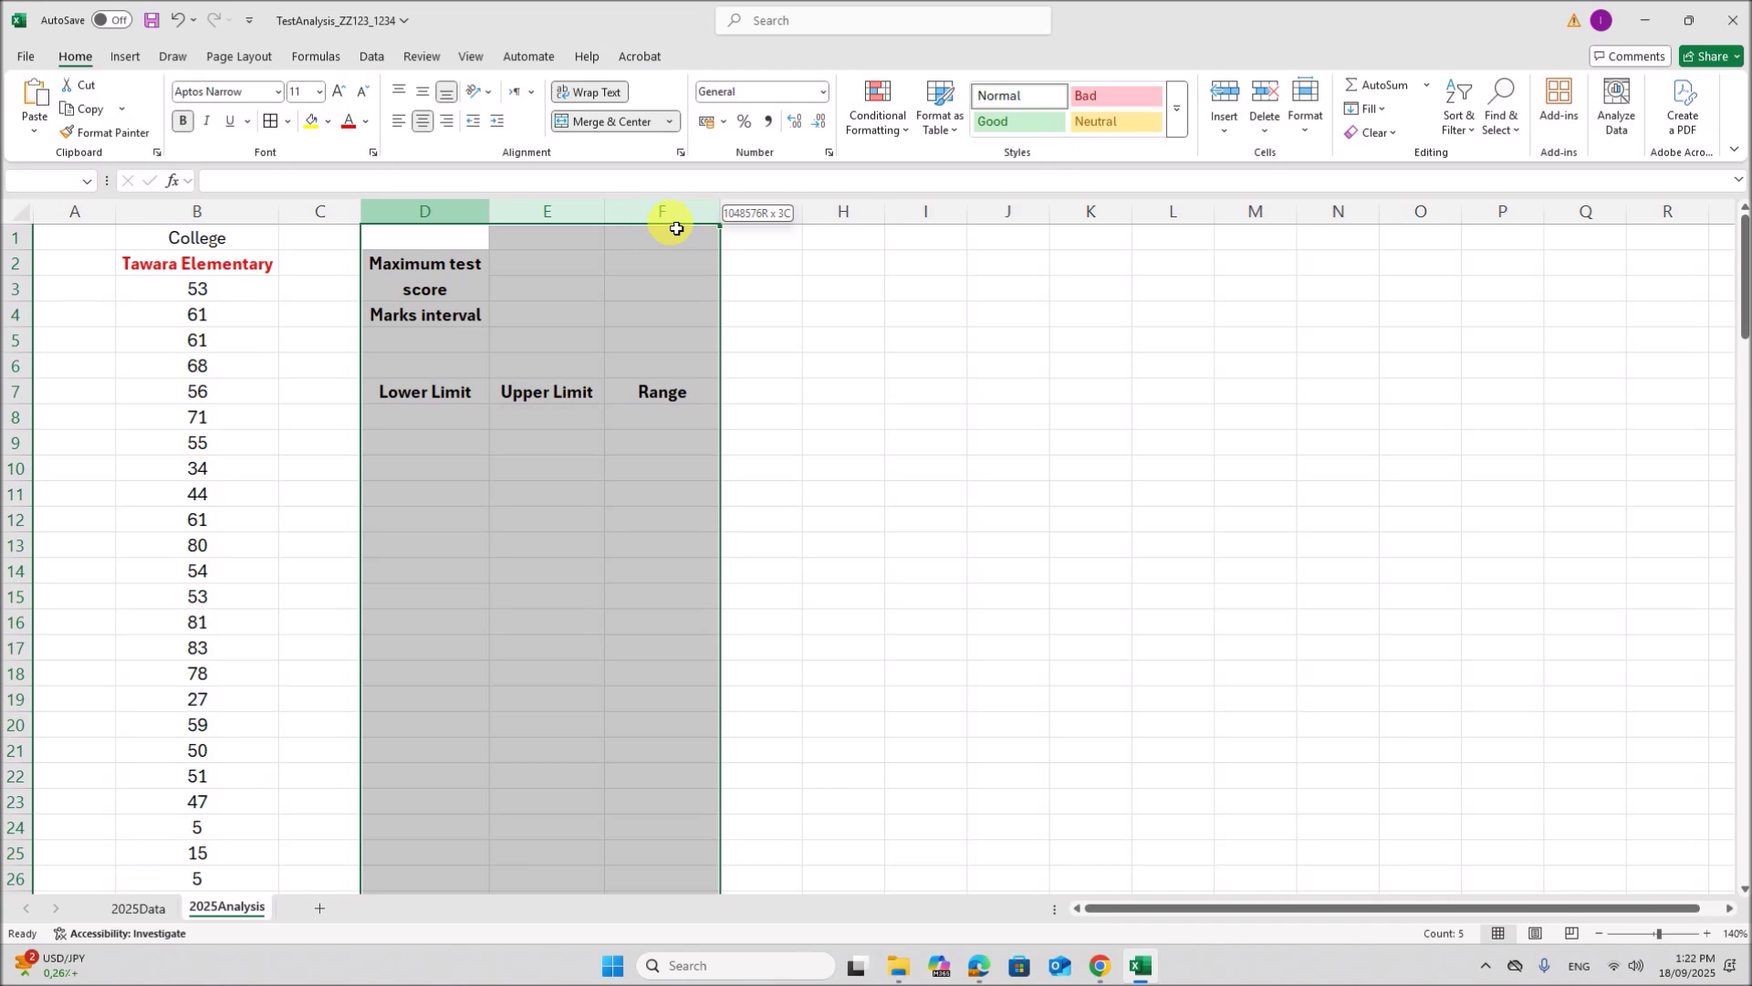
pyautogui.moveTo(499, 219); pyautogui.dragTo(492, 217)
pyautogui.click(571, 466)
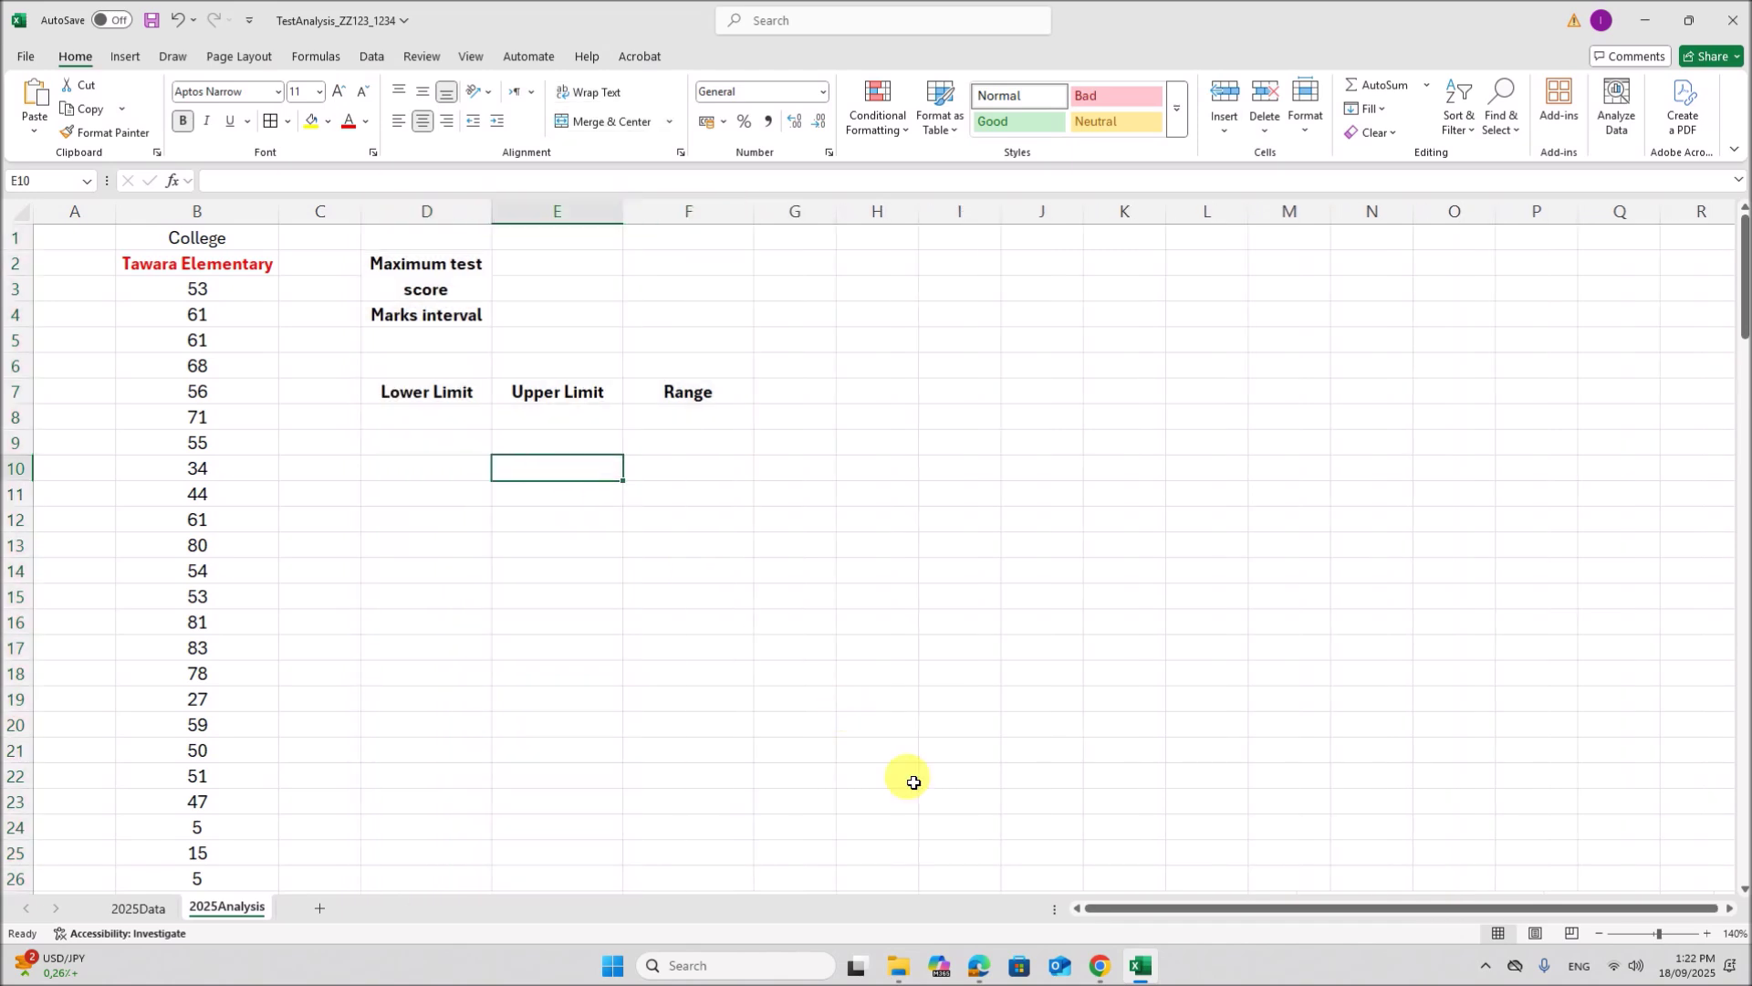
# Step: Check the marks interval requirement in the question paper, then restrict E4 to a drop-down list of 5 and 10 using data validation
pyautogui.click(978, 964)
pyautogui.scroll(-3, 949, 630)
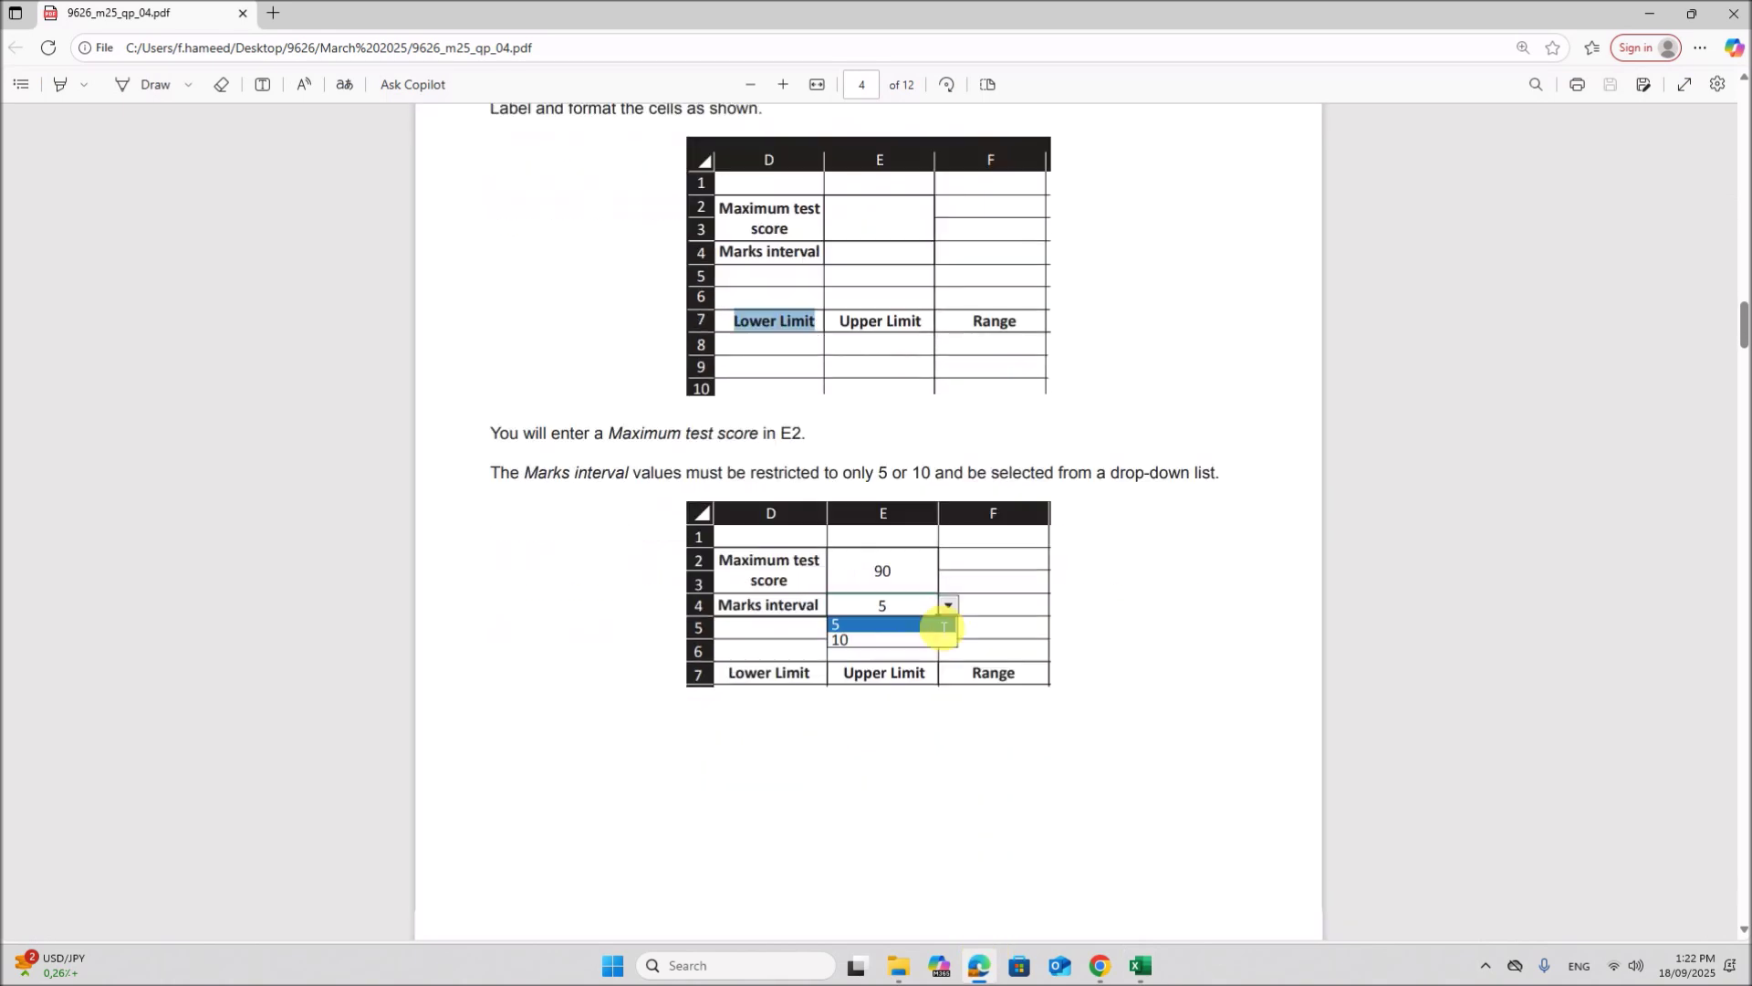
pyautogui.scroll(1, 661, 447)
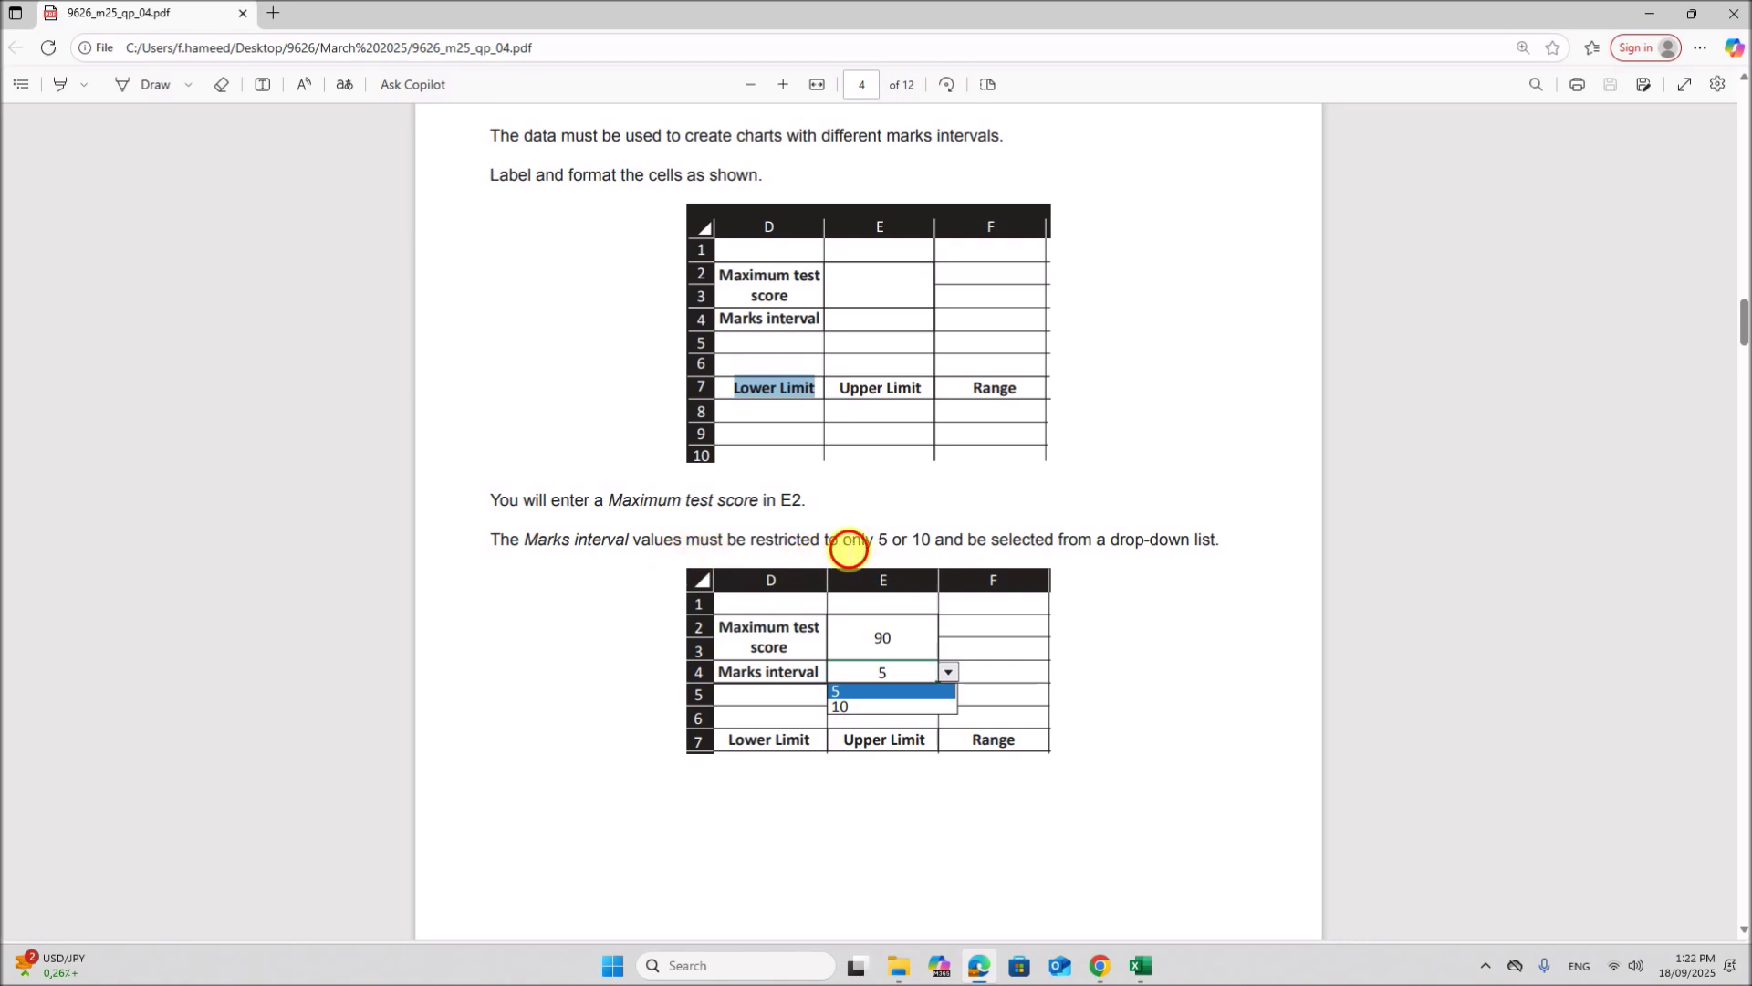
pyautogui.moveTo(848, 548); pyautogui.dragTo(935, 547)
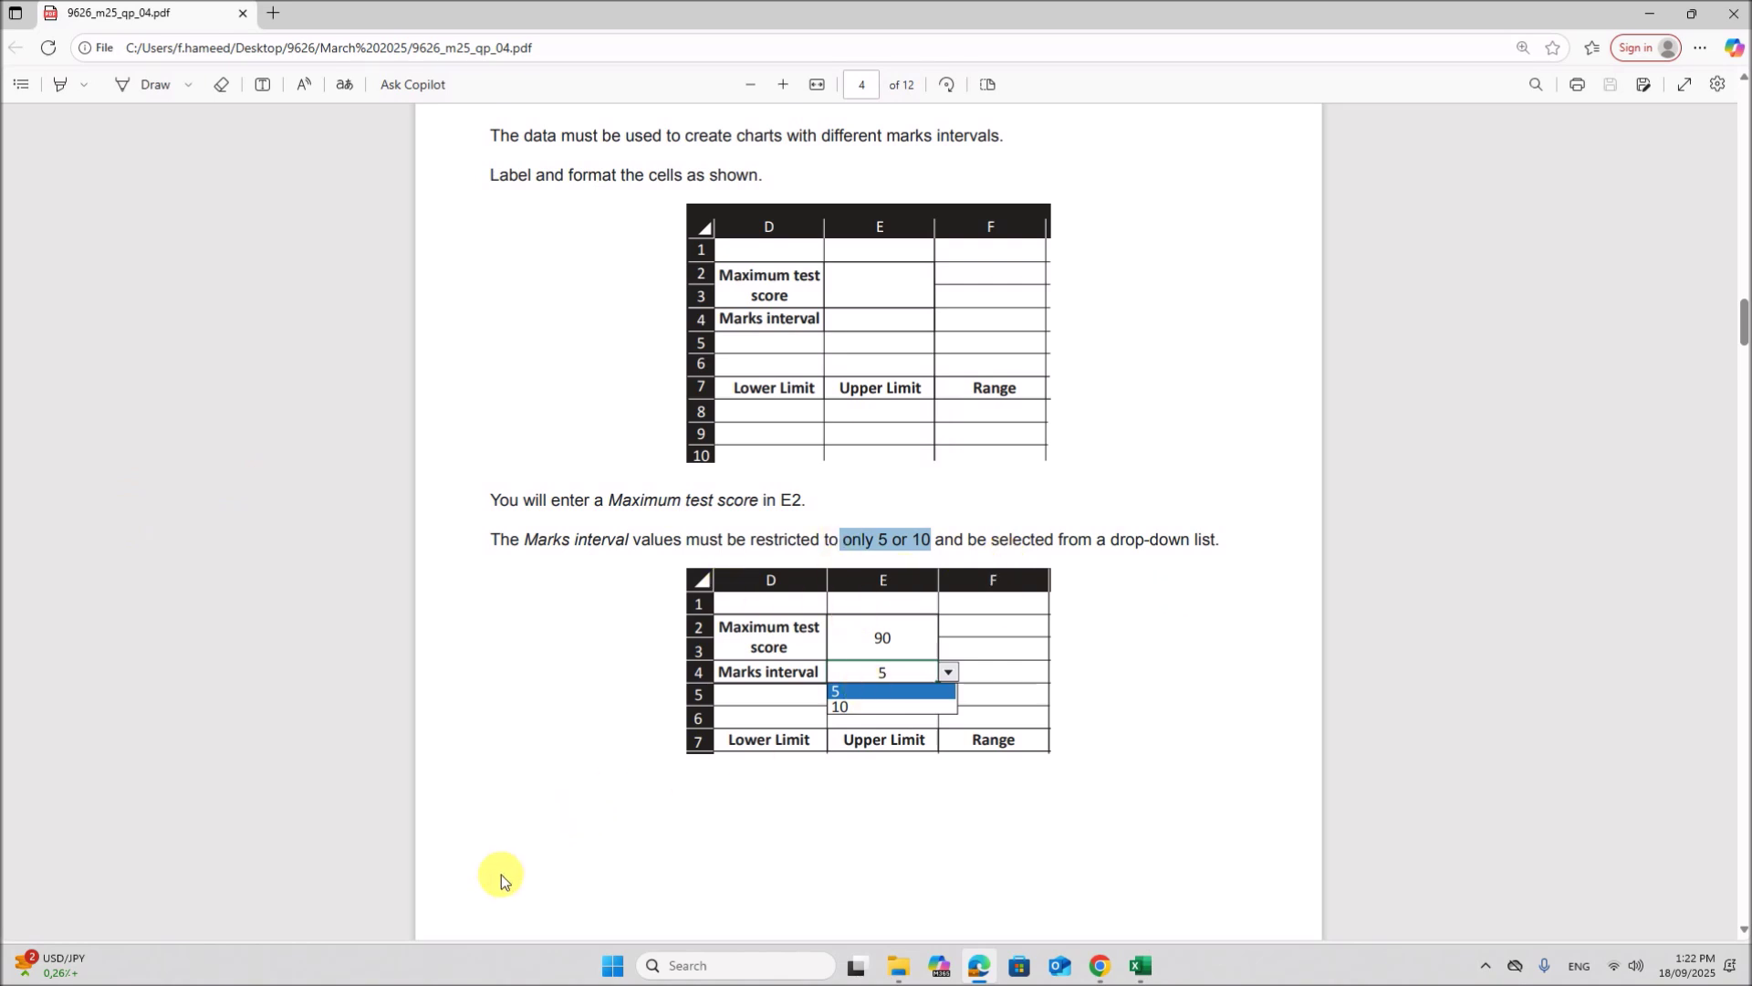
pyautogui.click(1161, 977)
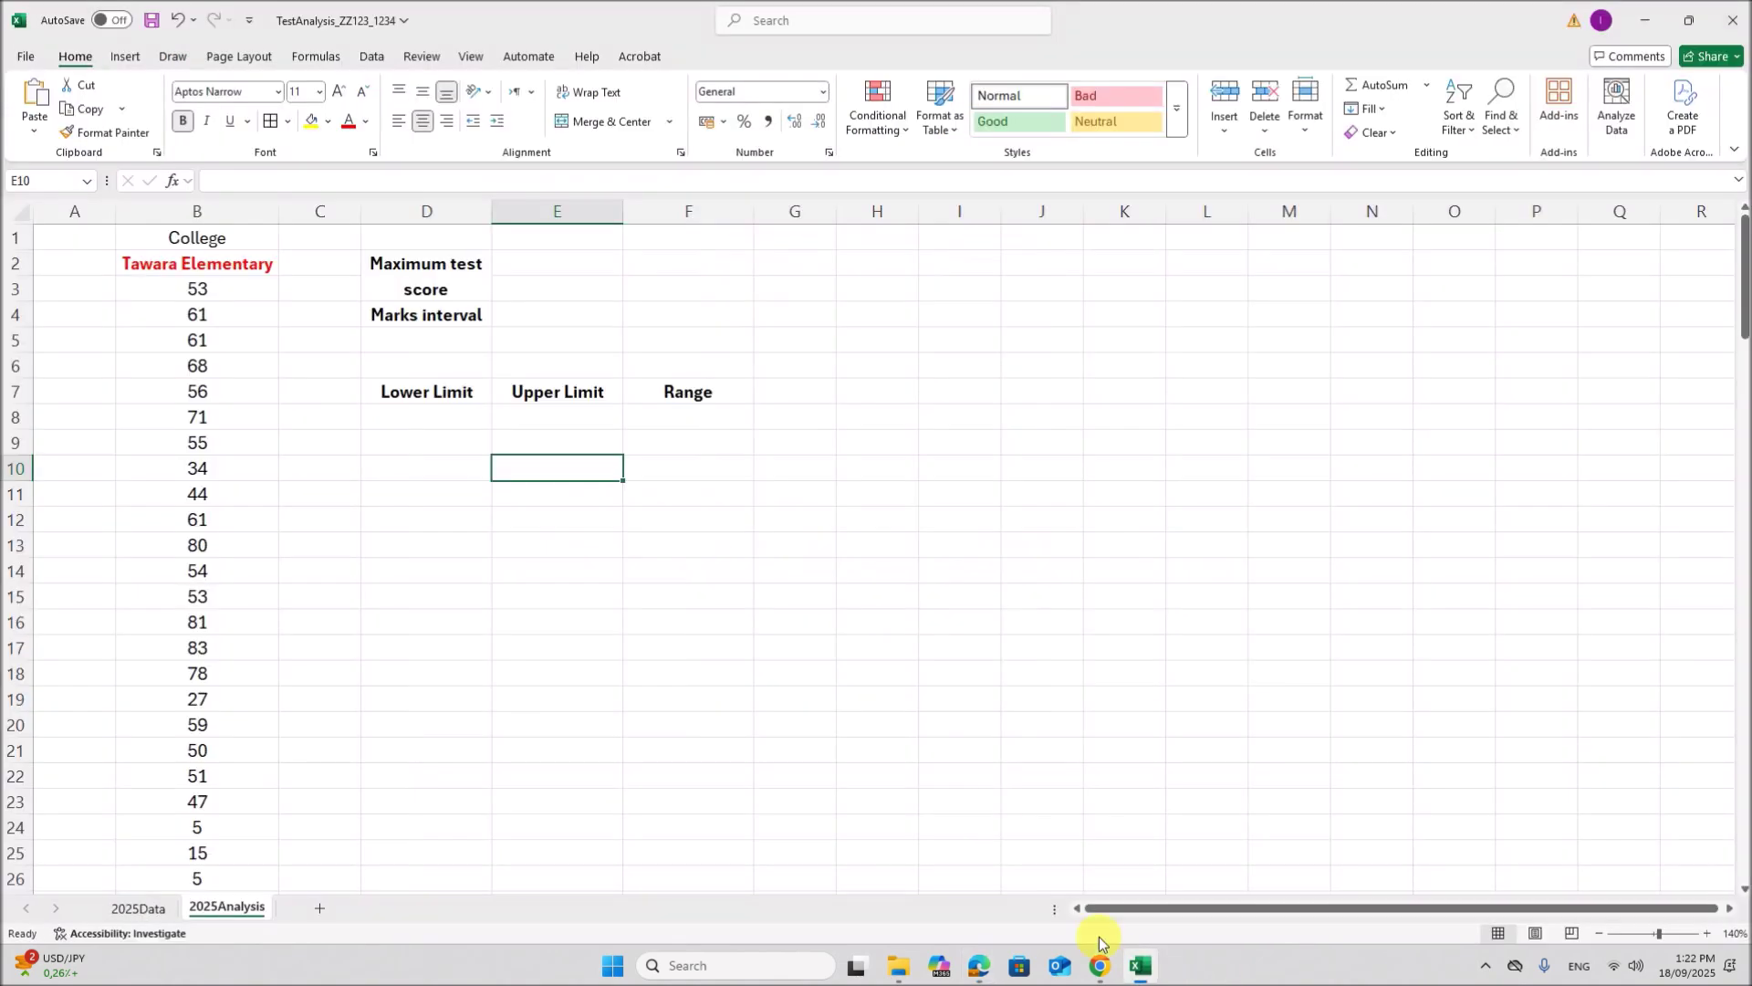
pyautogui.click(579, 326)
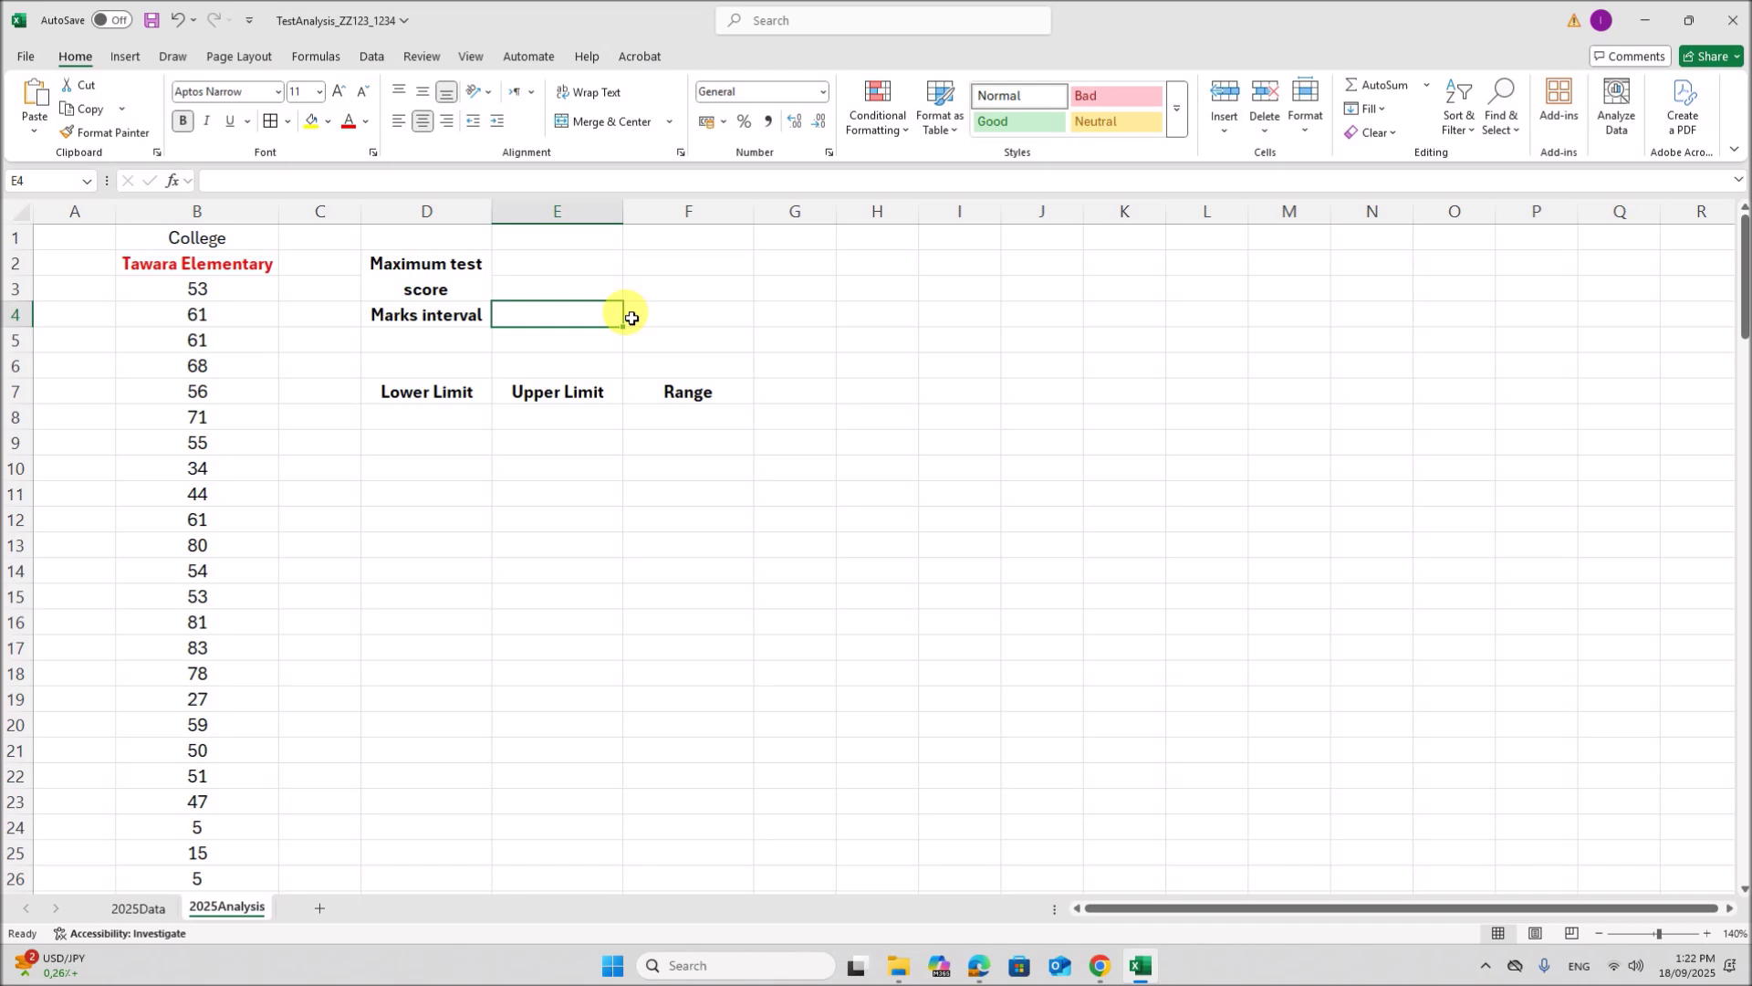
pyautogui.click(372, 59)
pyautogui.click(1240, 128)
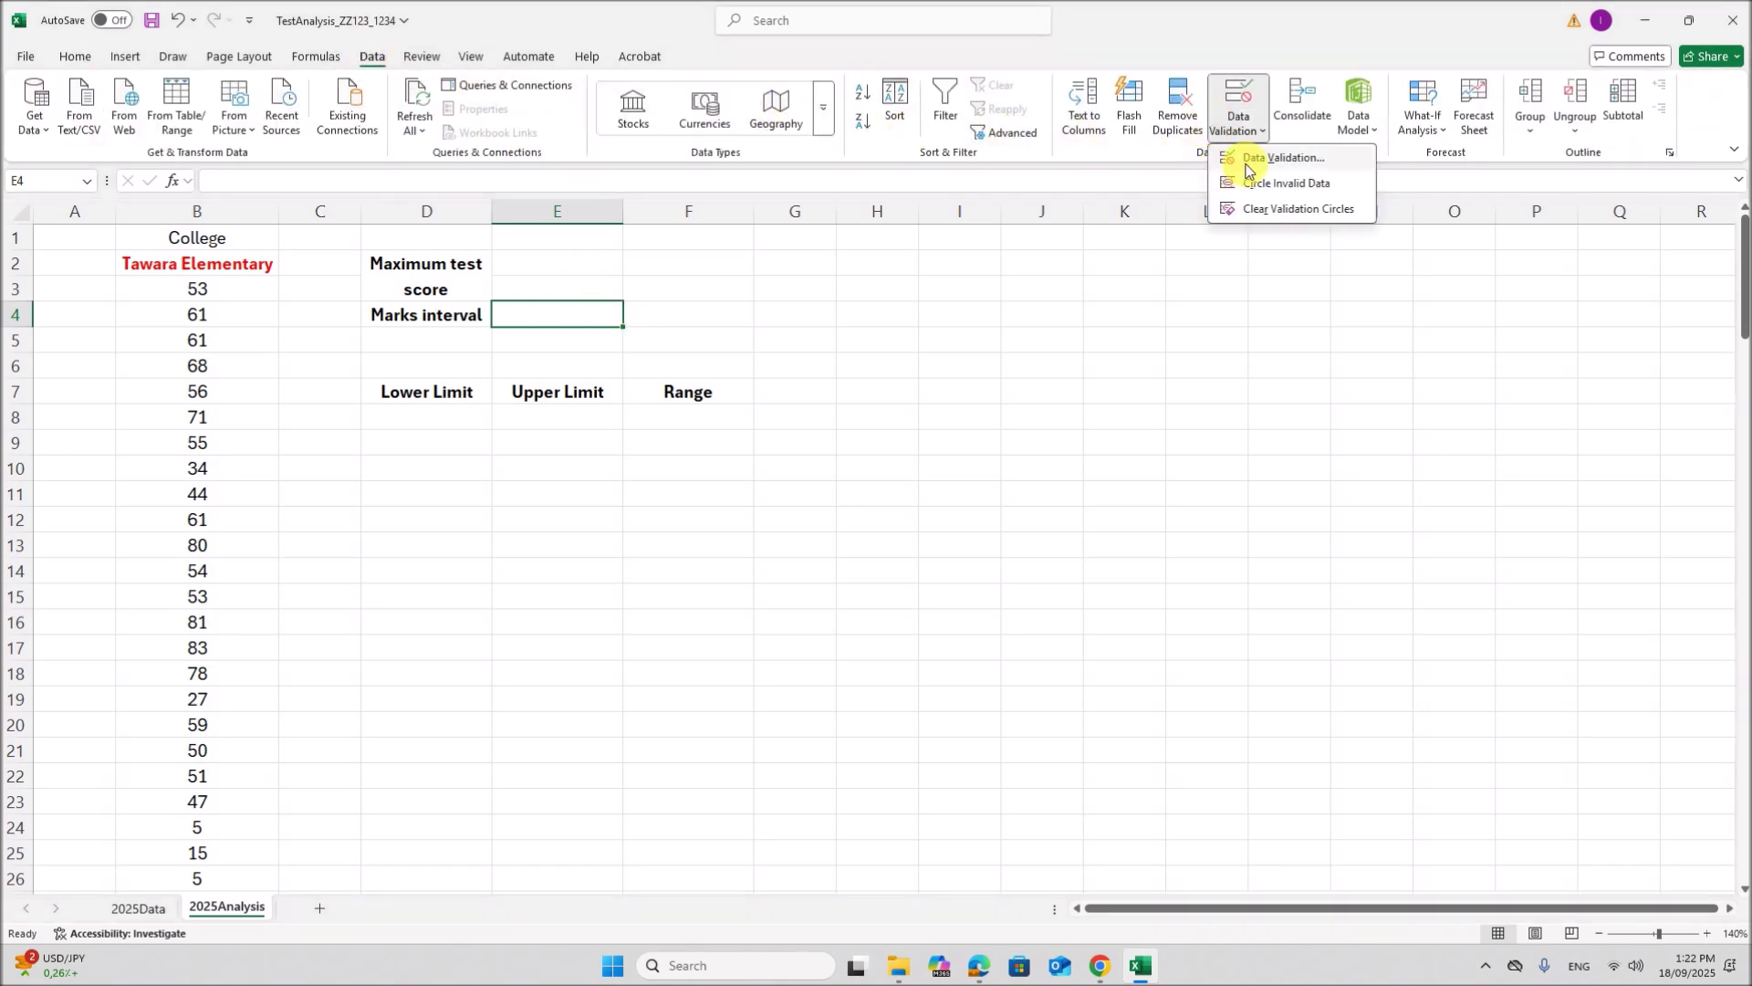
pyautogui.click(1277, 158)
pyautogui.click(595, 470)
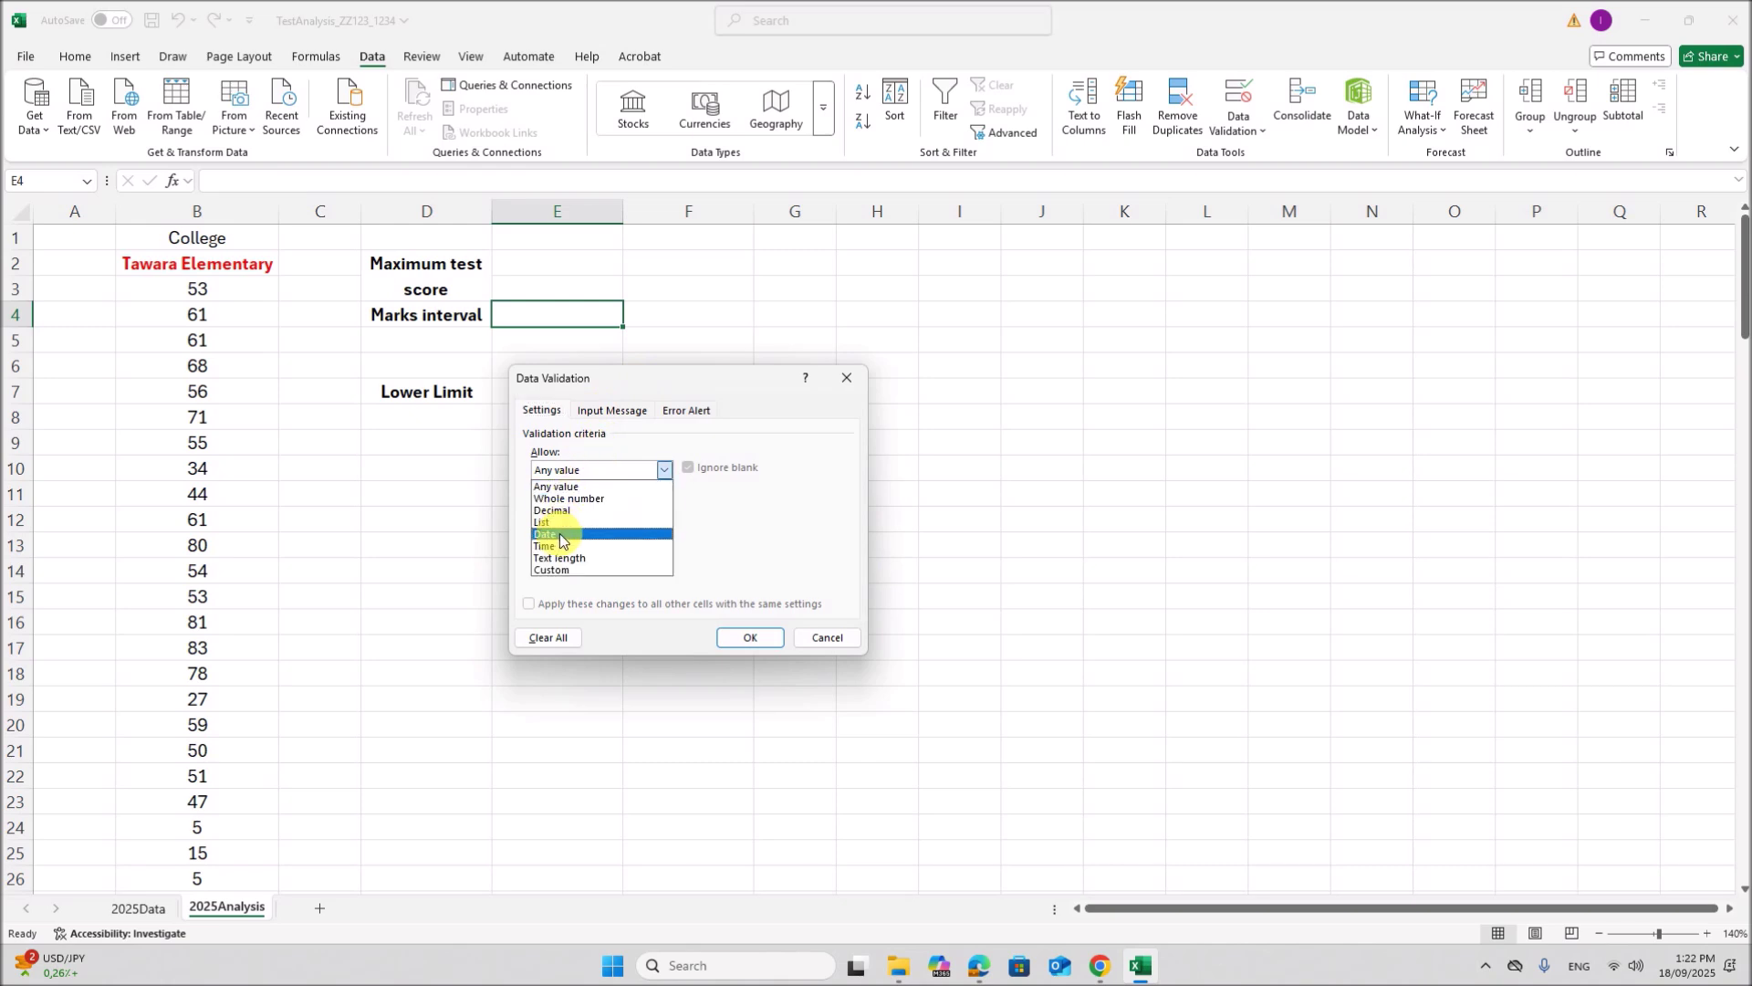
pyautogui.click(567, 522)
pyautogui.click(568, 544)
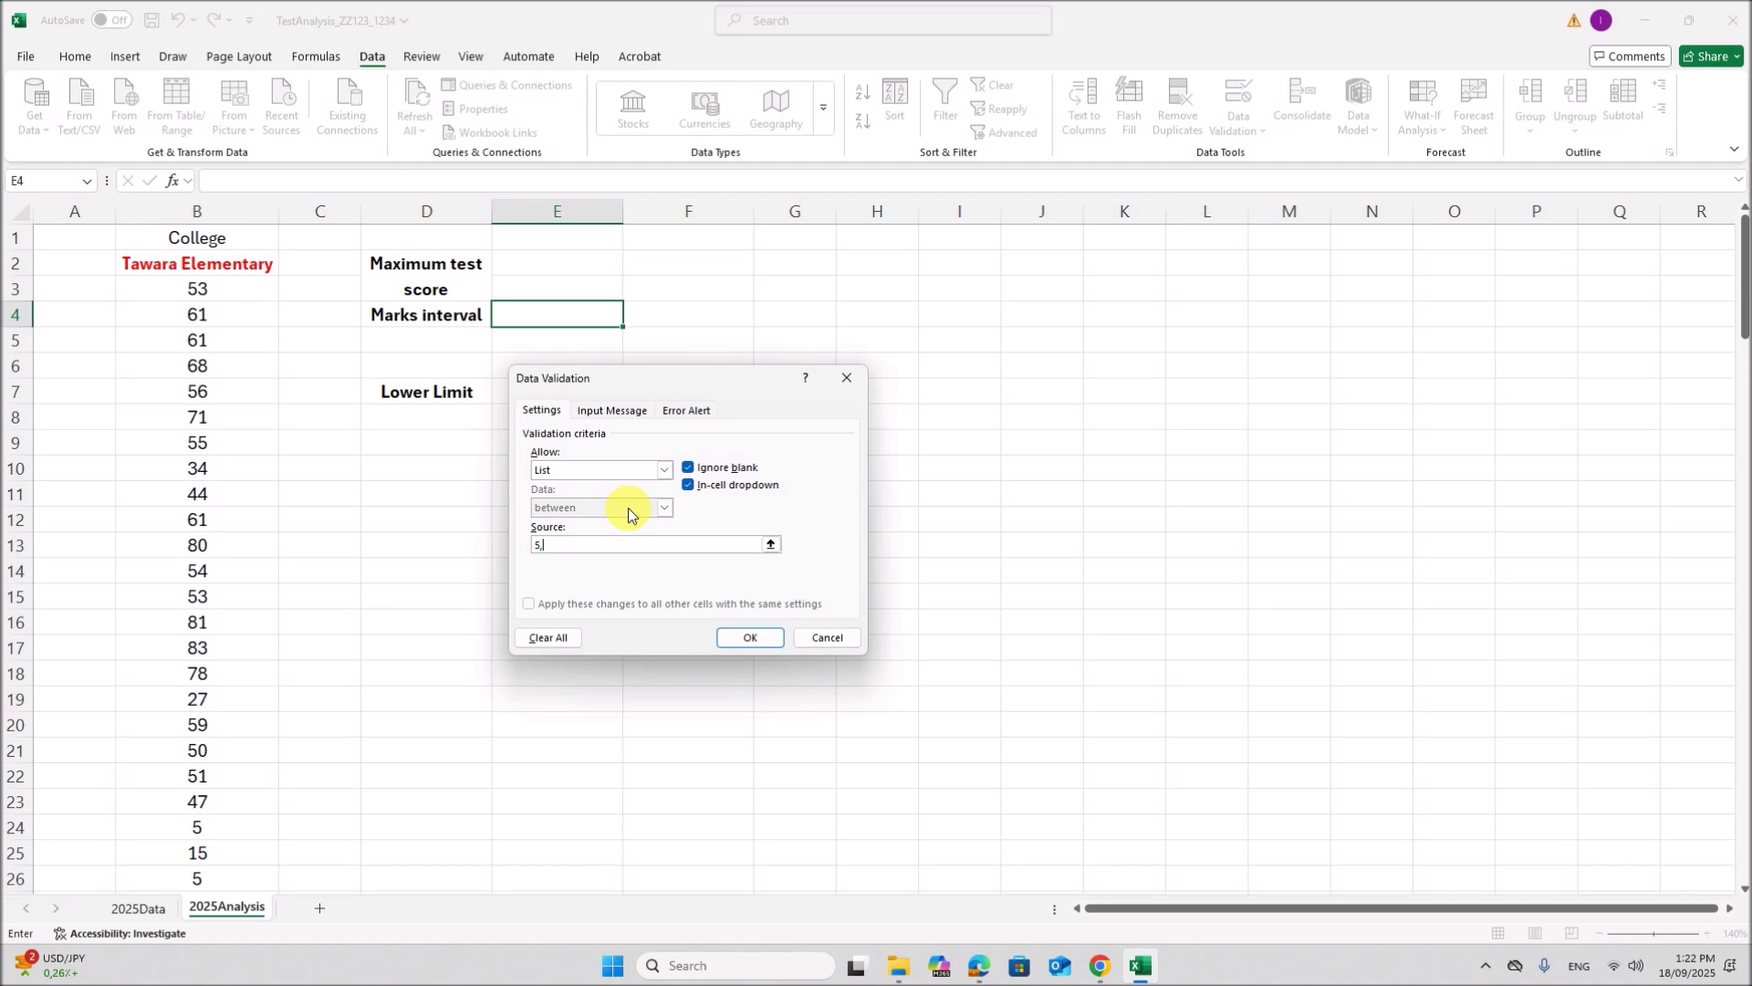
pyautogui.click(744, 638)
# Step: Choose 5 as the marks interval from the drop-down list in E4
pyautogui.click(629, 316)
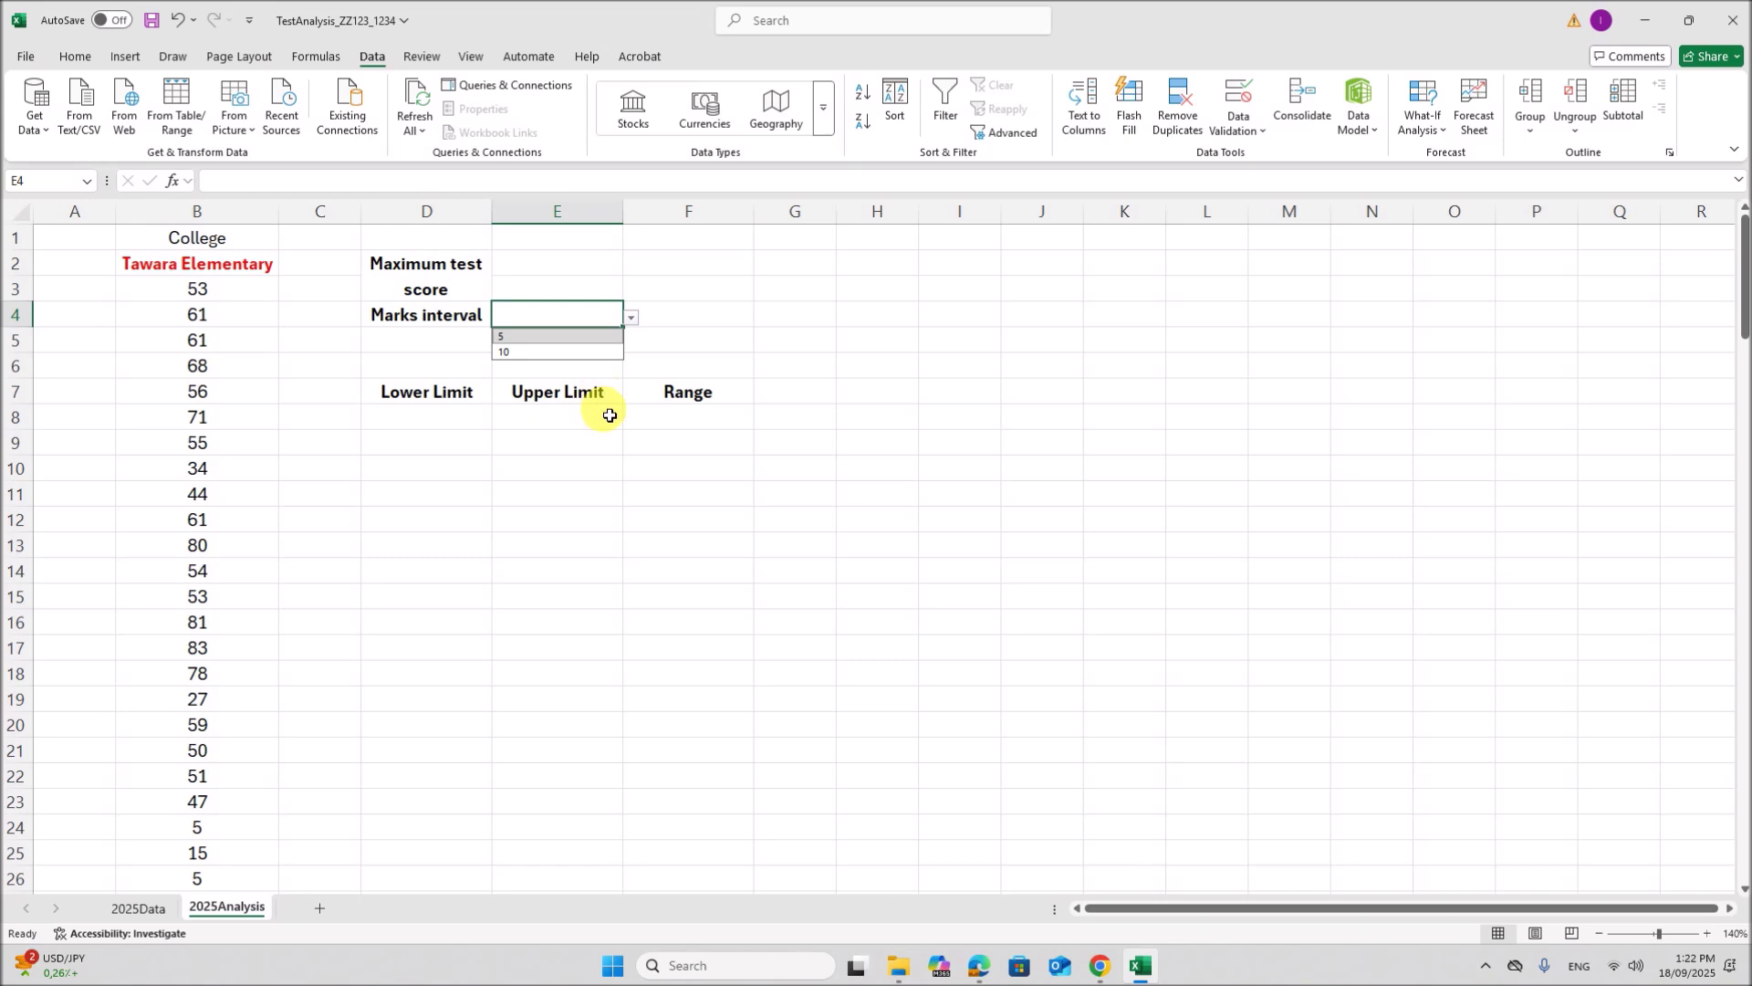
pyautogui.click(573, 337)
pyautogui.click(589, 418)
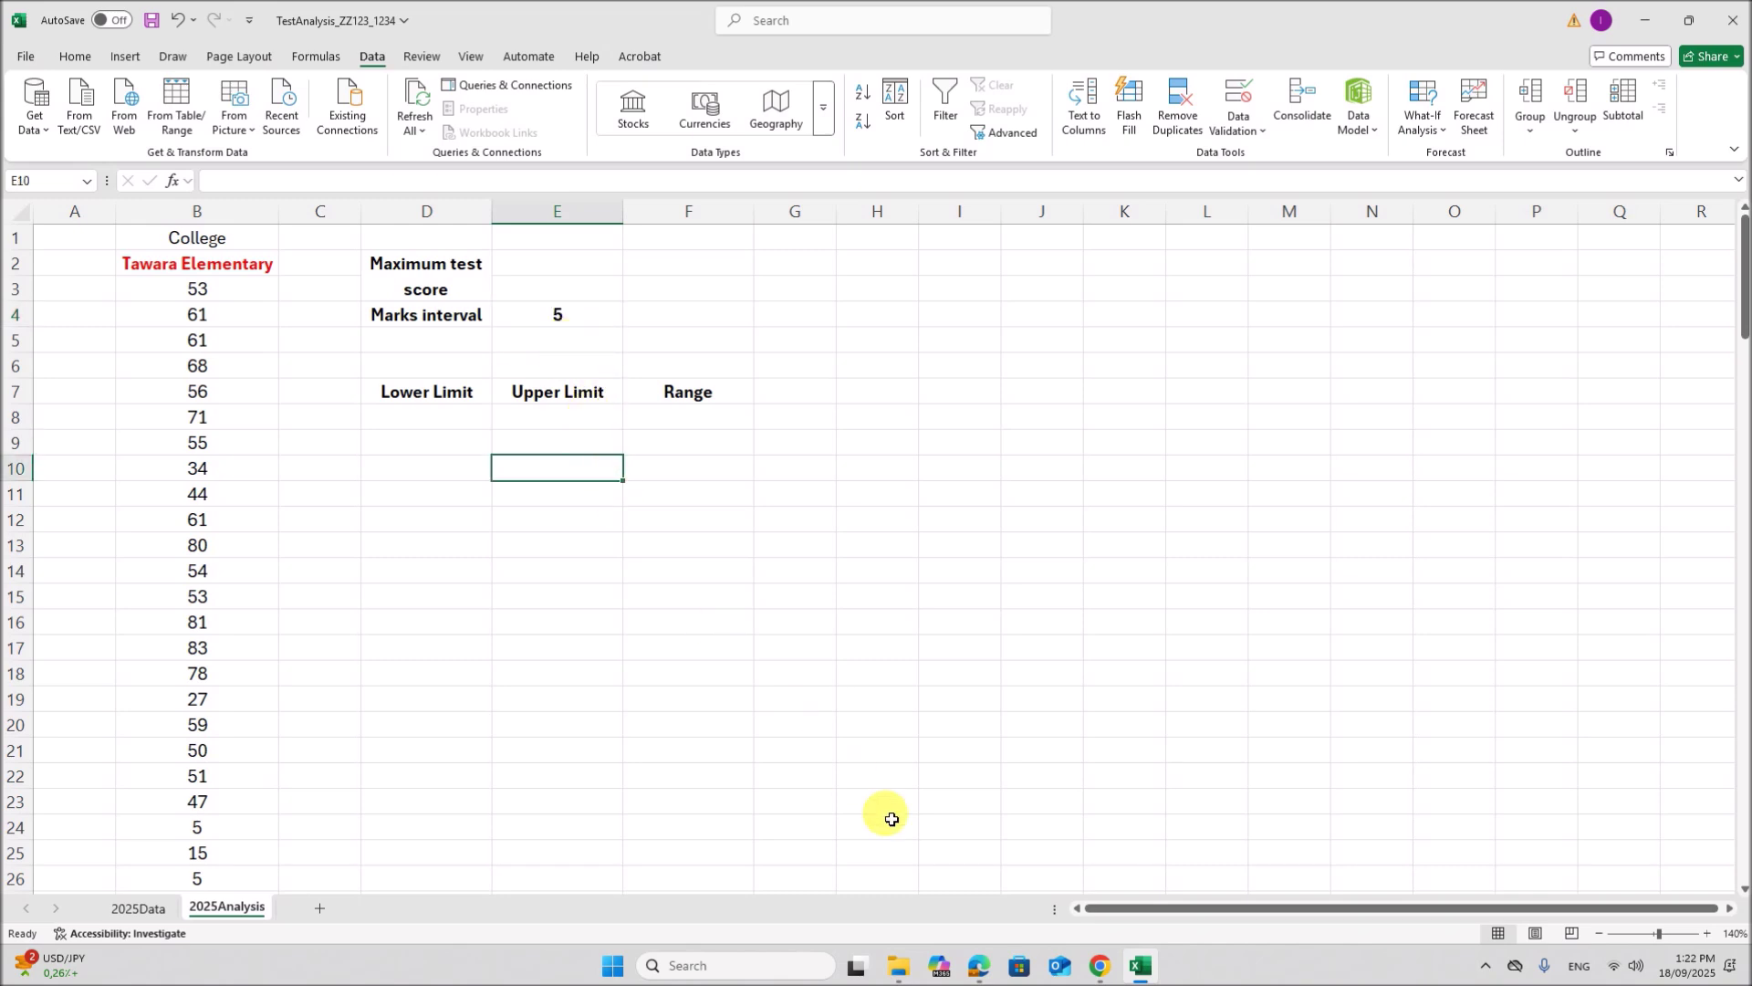
# Step: Check the question paper's layout, then merge and centre E2:E3 with middle alignment and enter 100 as the maximum test score
pyautogui.click(978, 966)
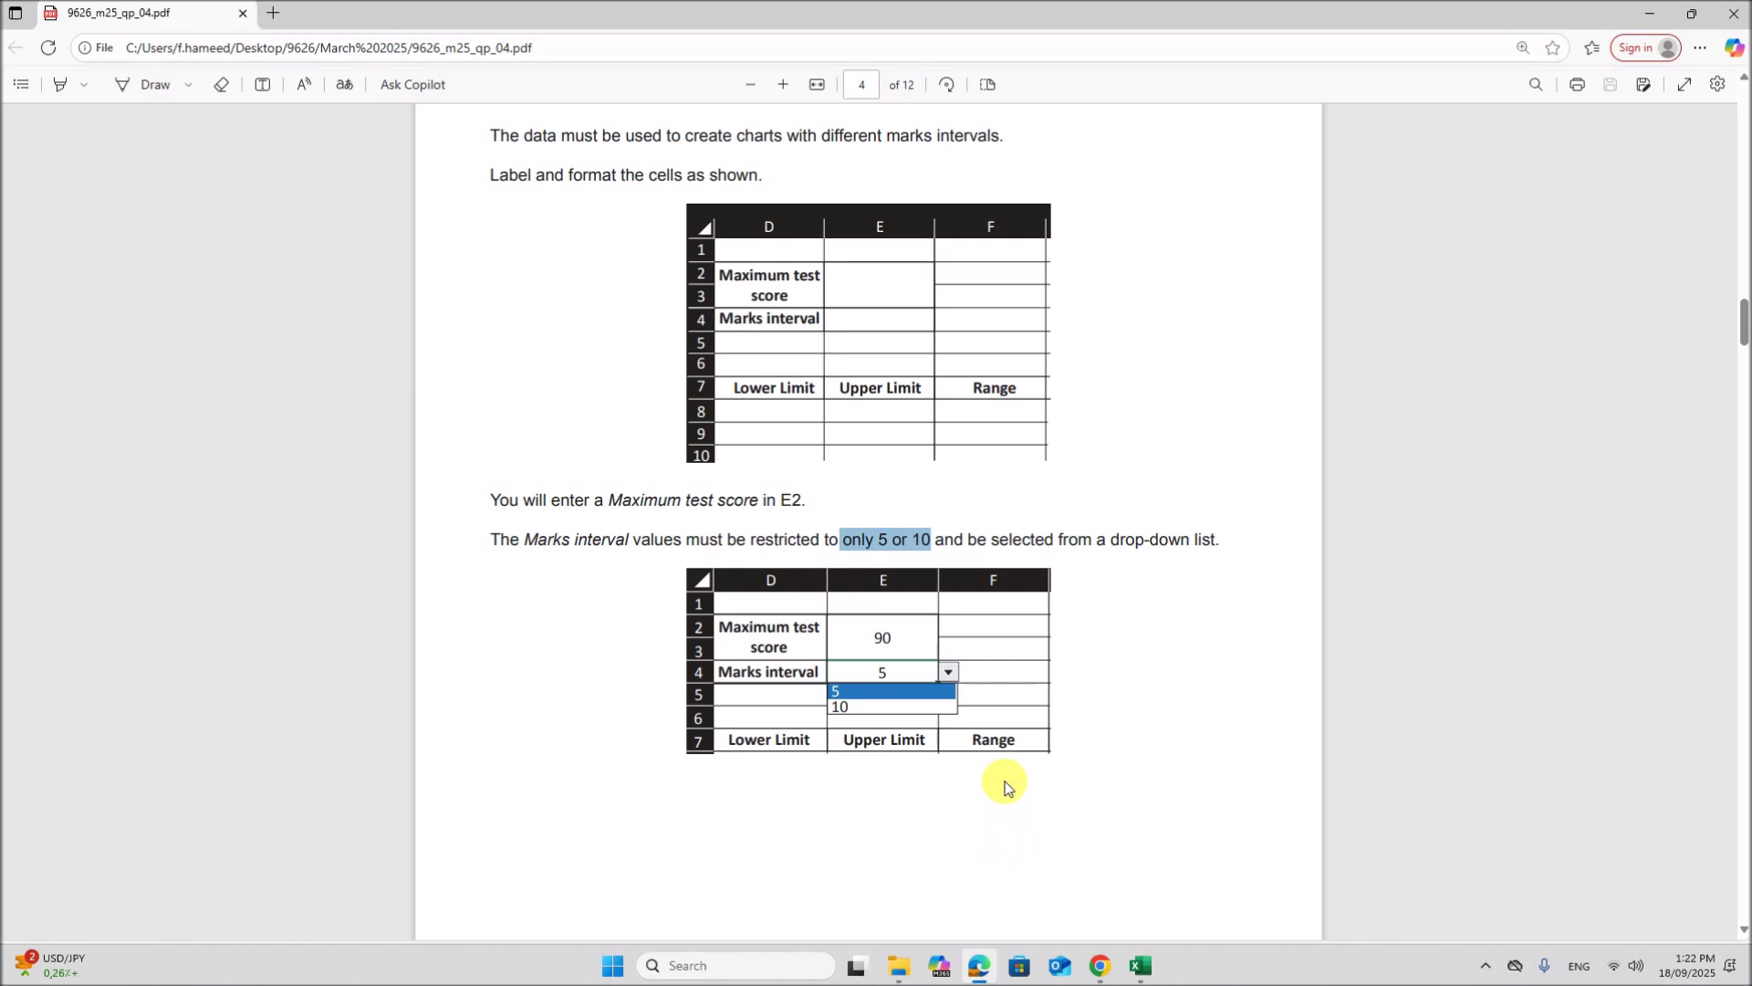
pyautogui.click(1139, 965)
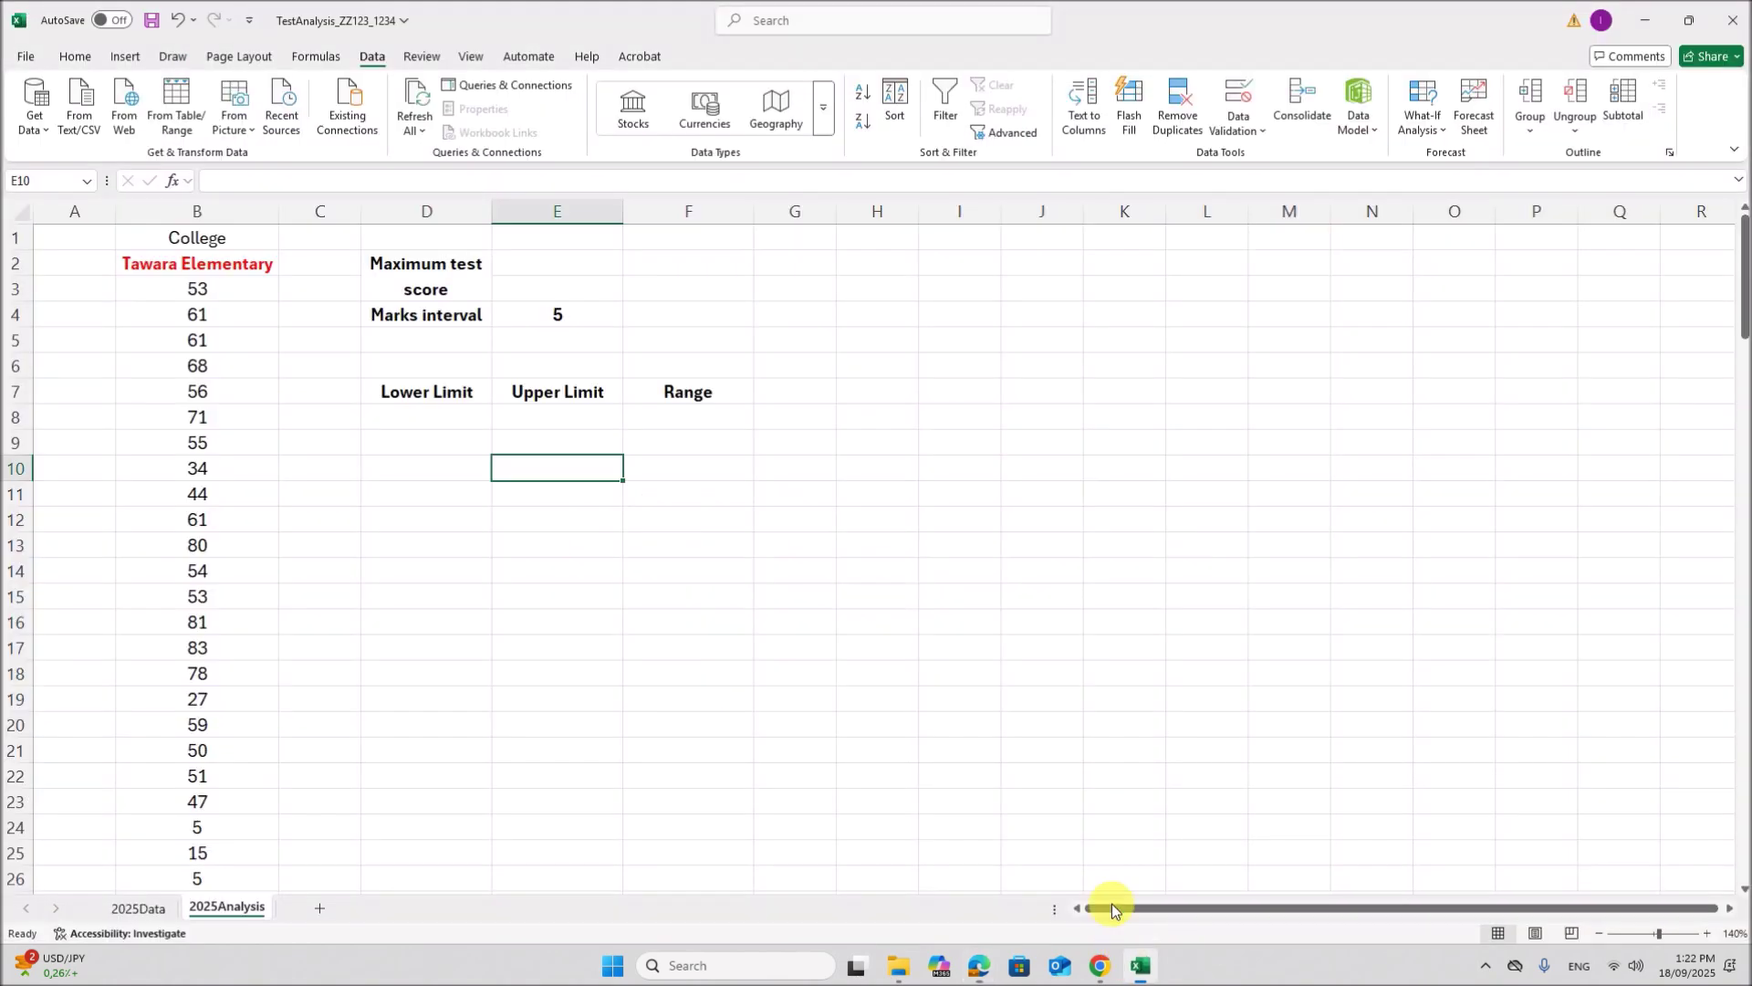
pyautogui.moveTo(575, 270); pyautogui.dragTo(575, 297)
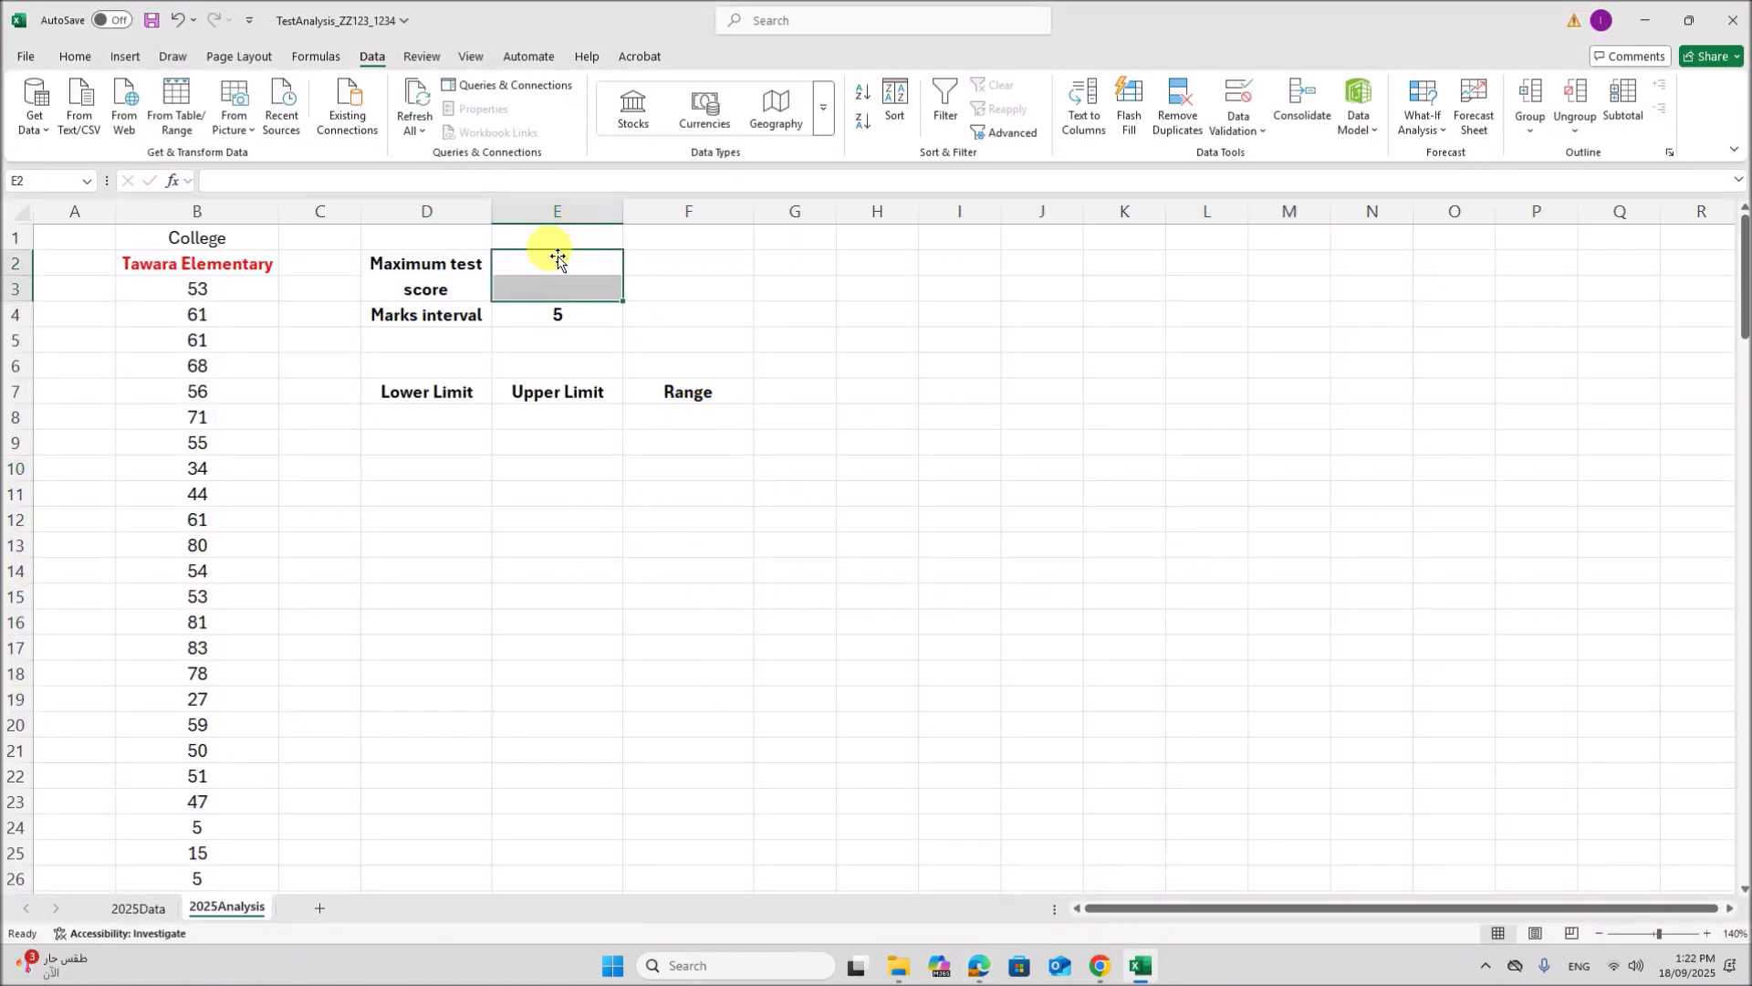
pyautogui.click(73, 56)
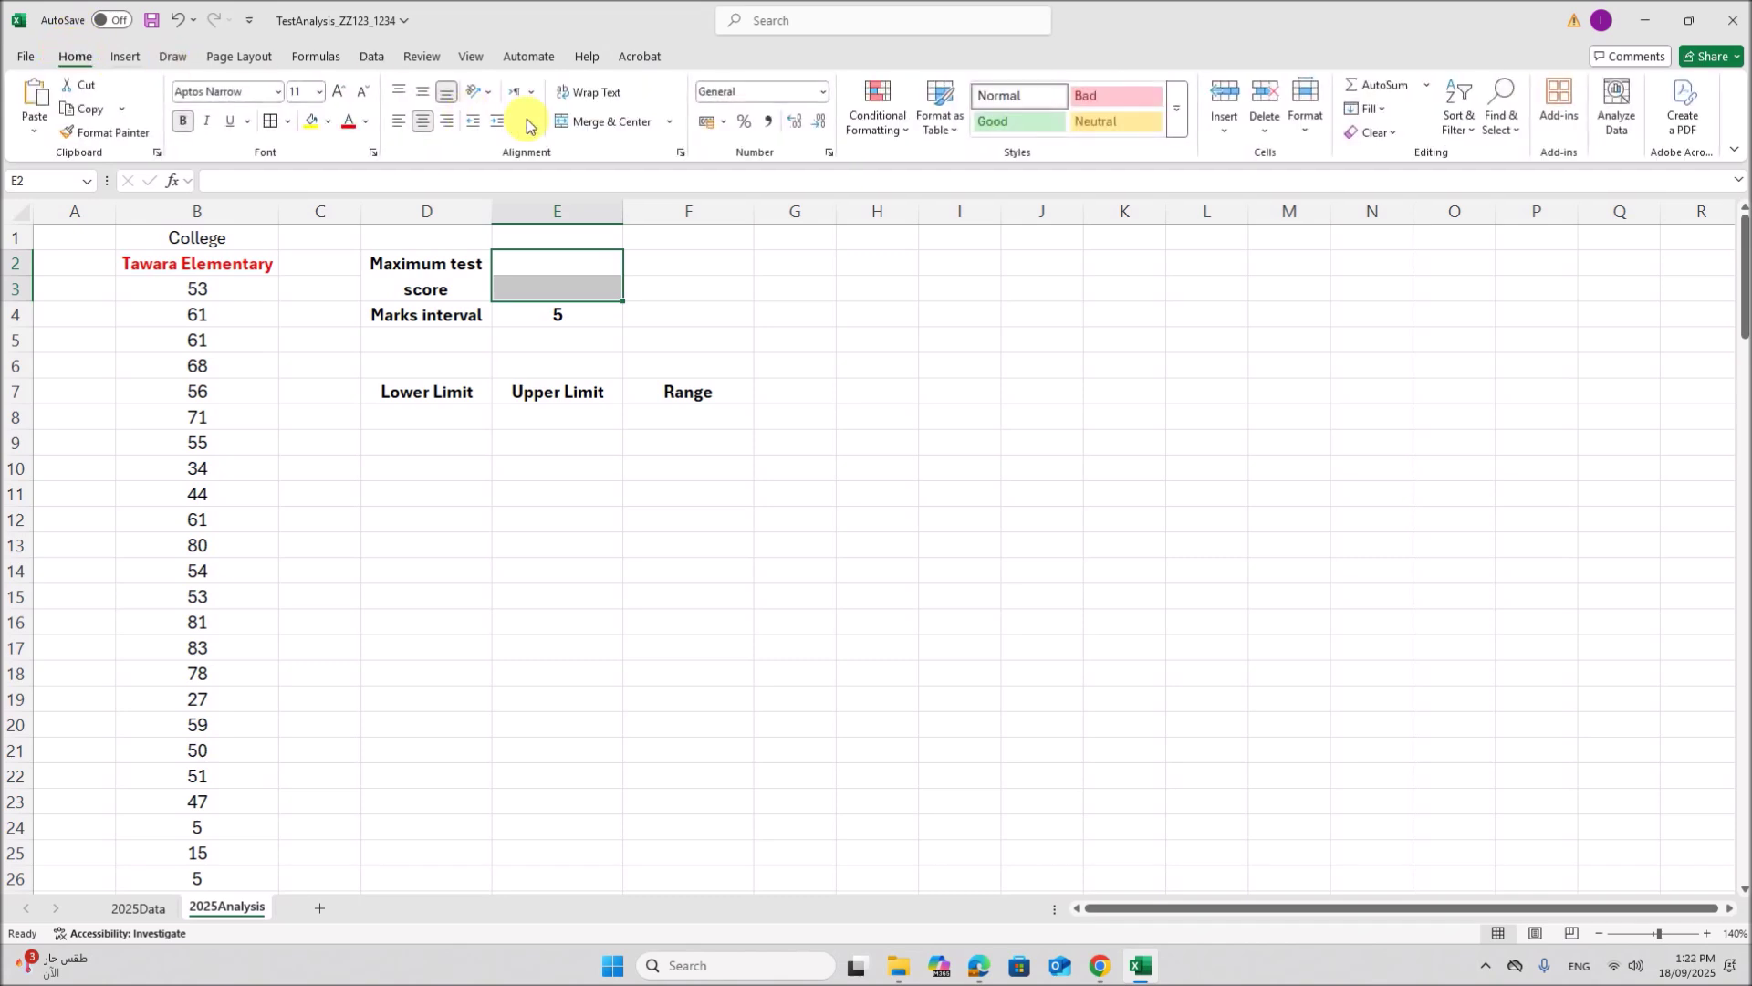
pyautogui.click(576, 121)
pyautogui.click(423, 91)
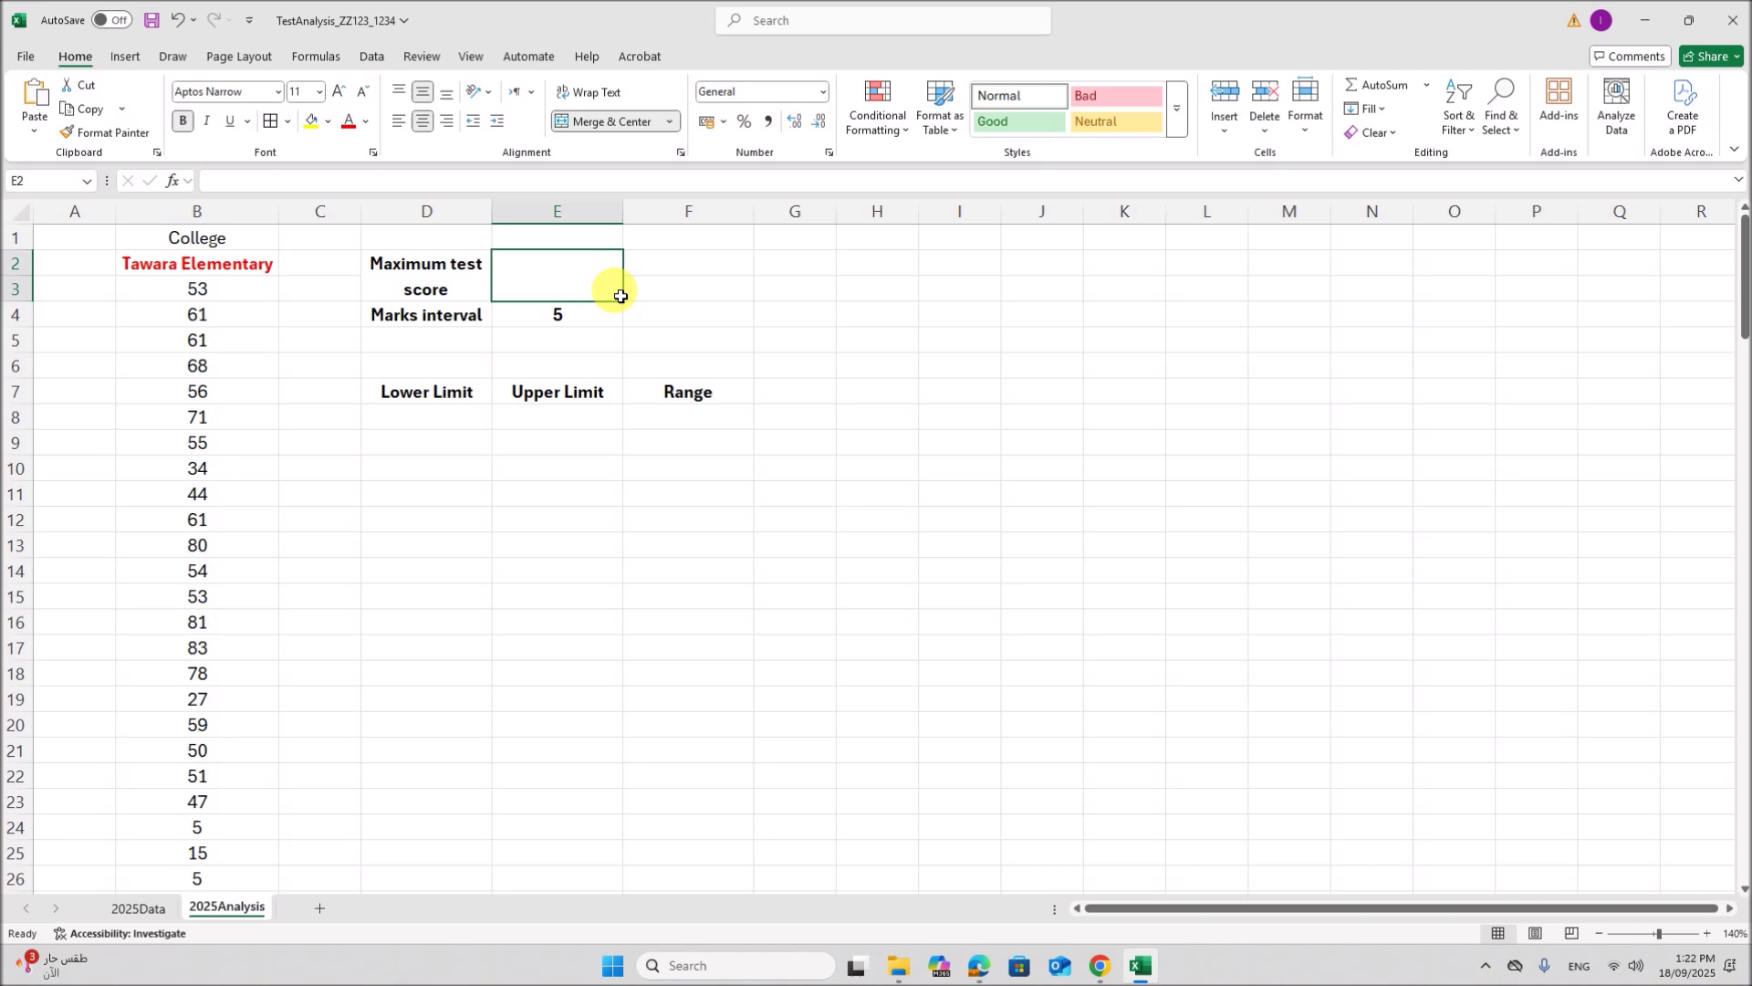
pyautogui.write('100')
pyautogui.click(675, 336)
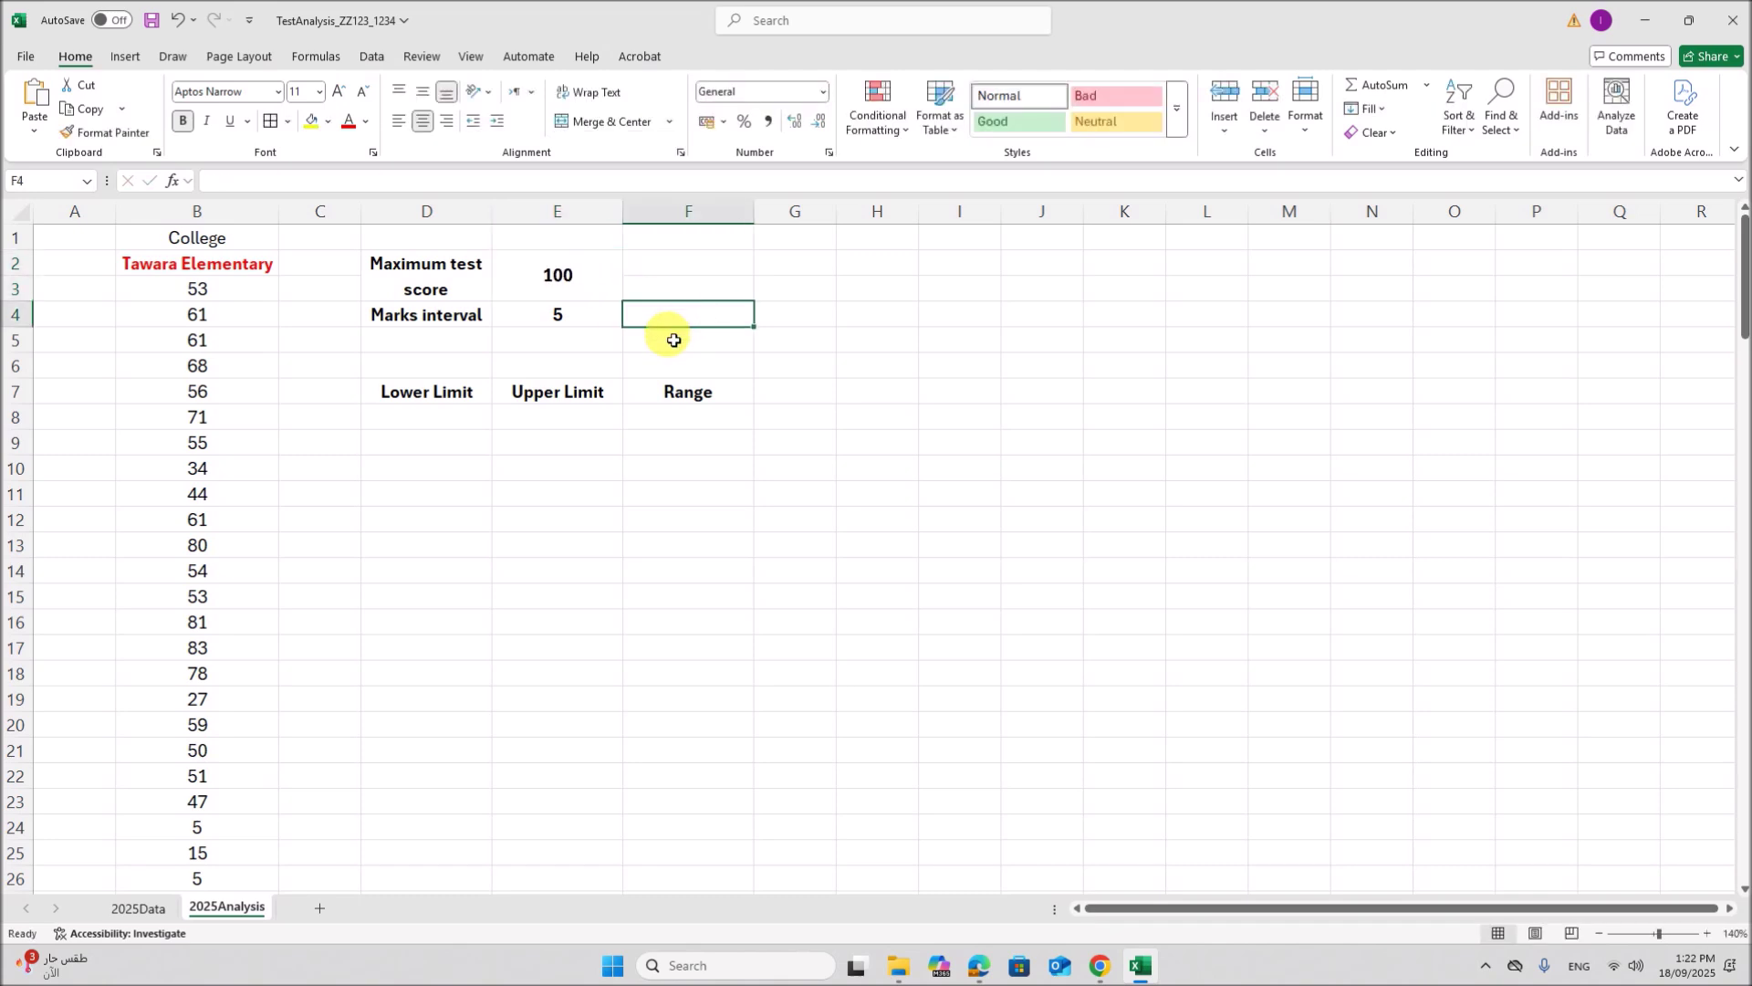
# Step: Read the question paper's rules and both worked examples for the Lower Limit, Upper Limit and Range formulae
pyautogui.click(978, 963)
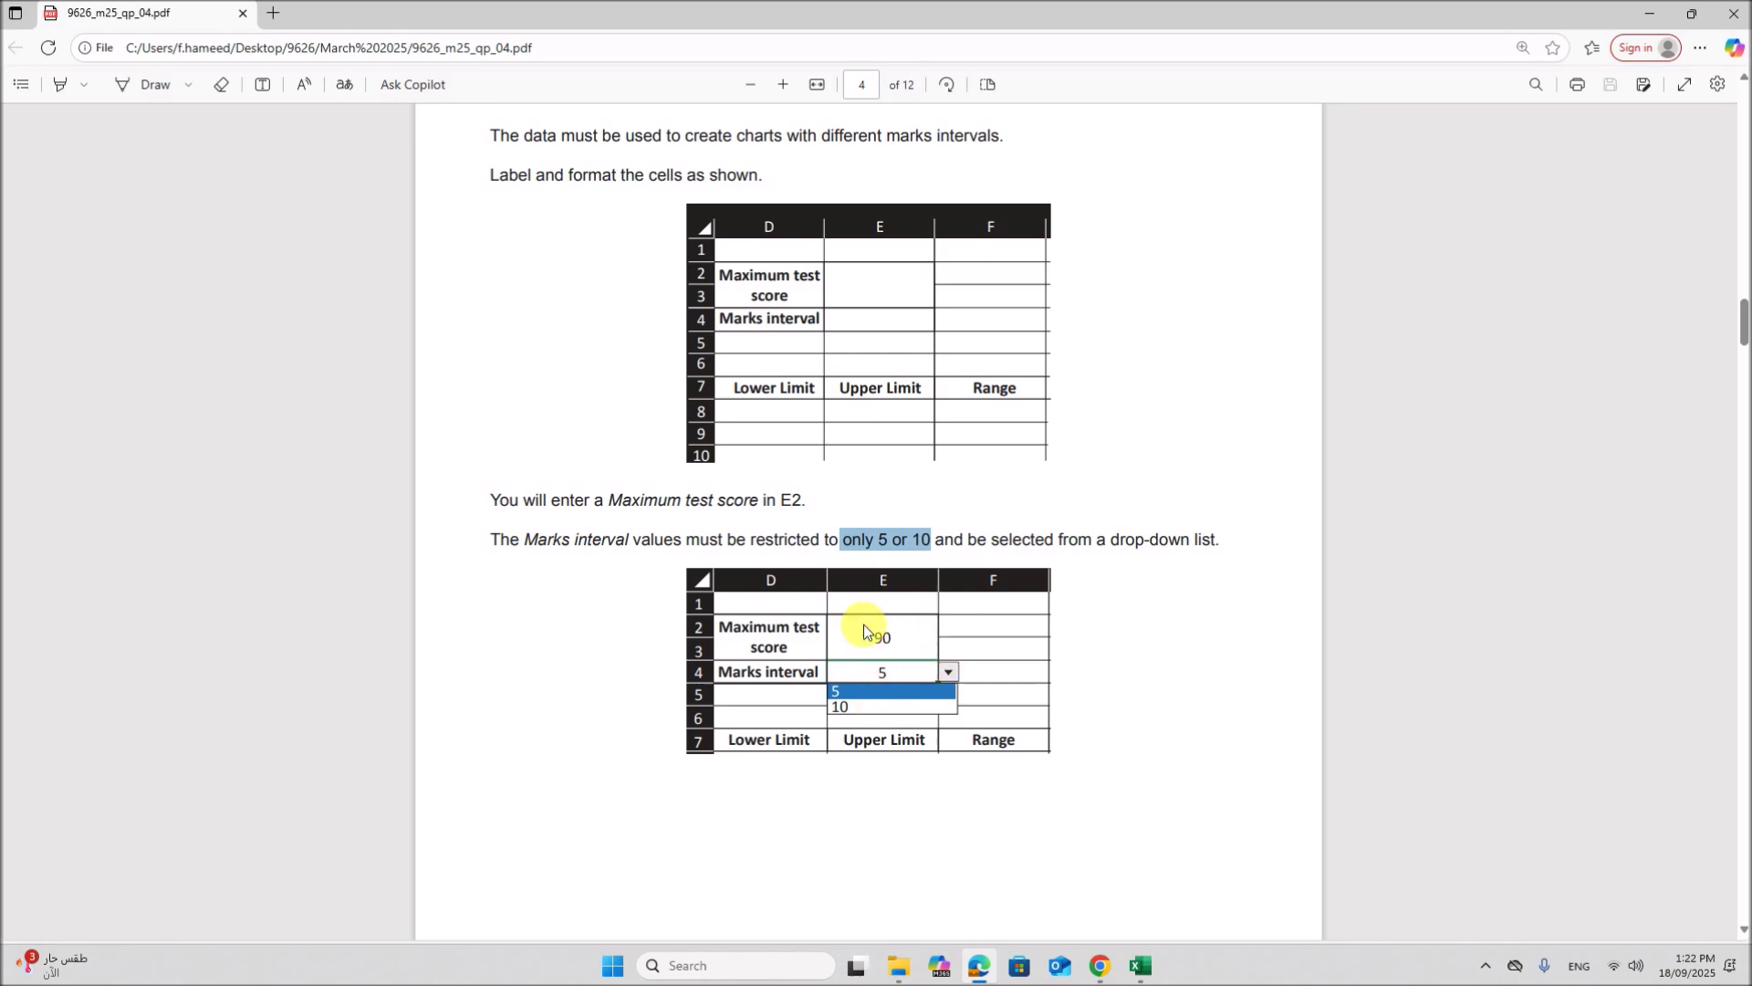
pyautogui.scroll(-8, 895, 721)
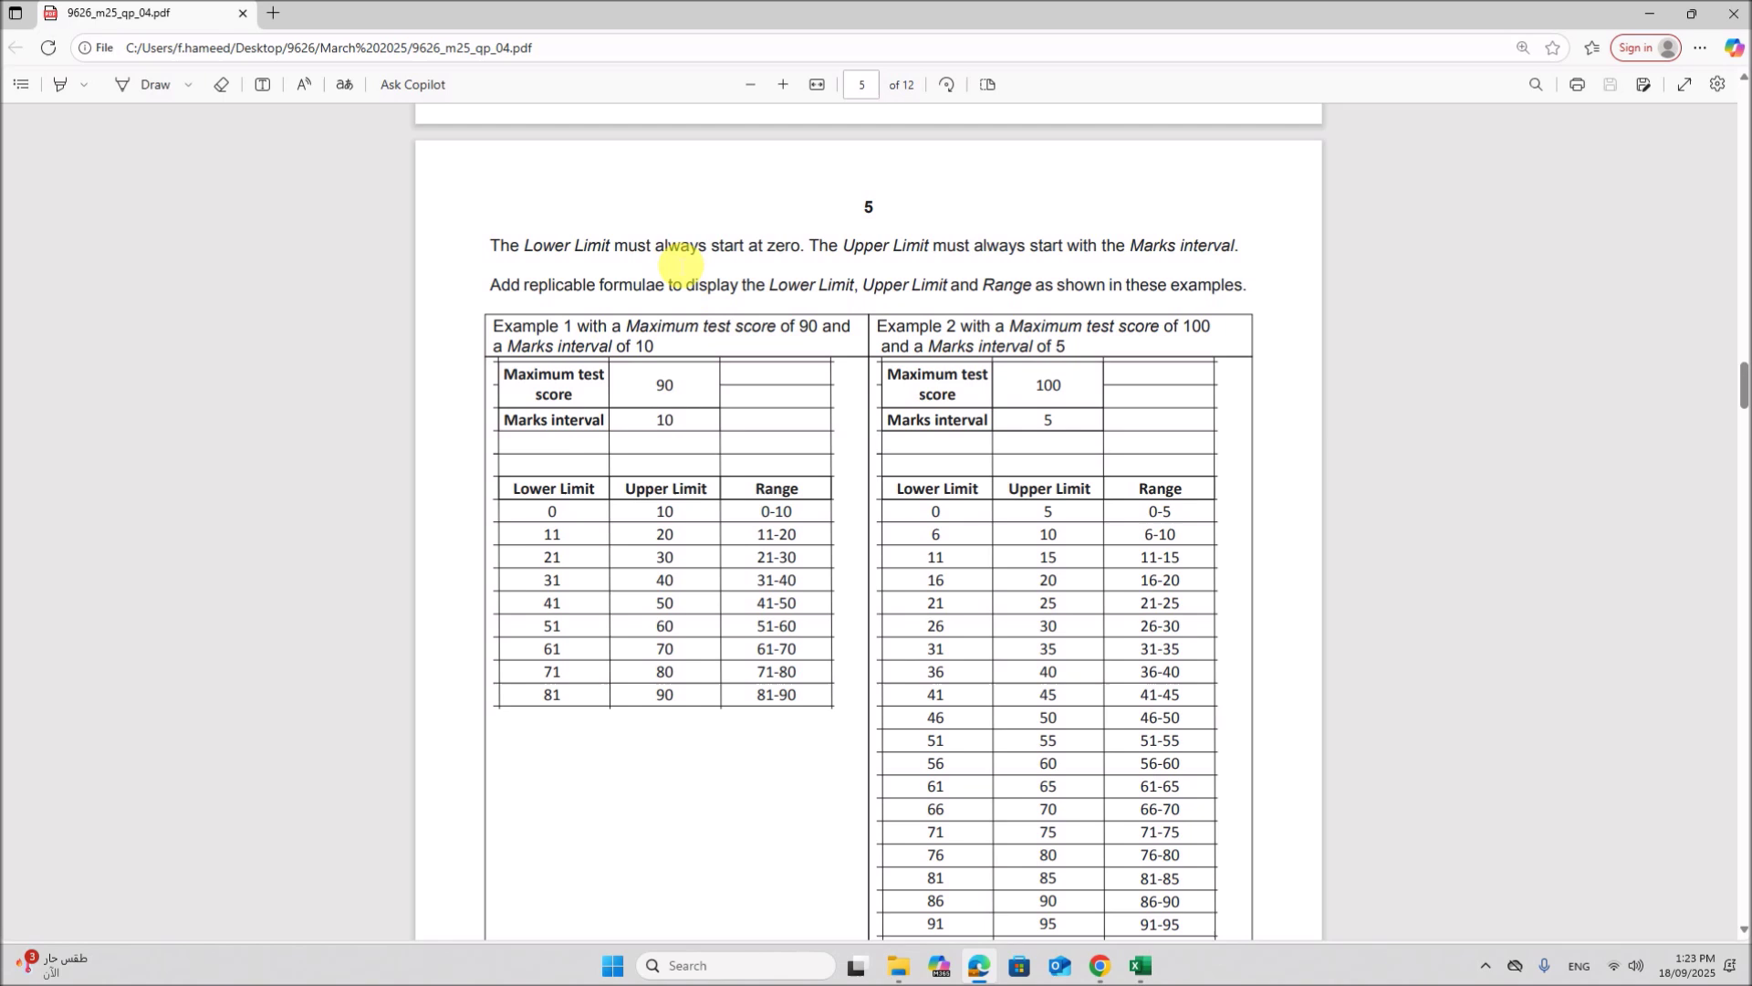
pyautogui.moveTo(673, 255); pyautogui.dragTo(1241, 245)
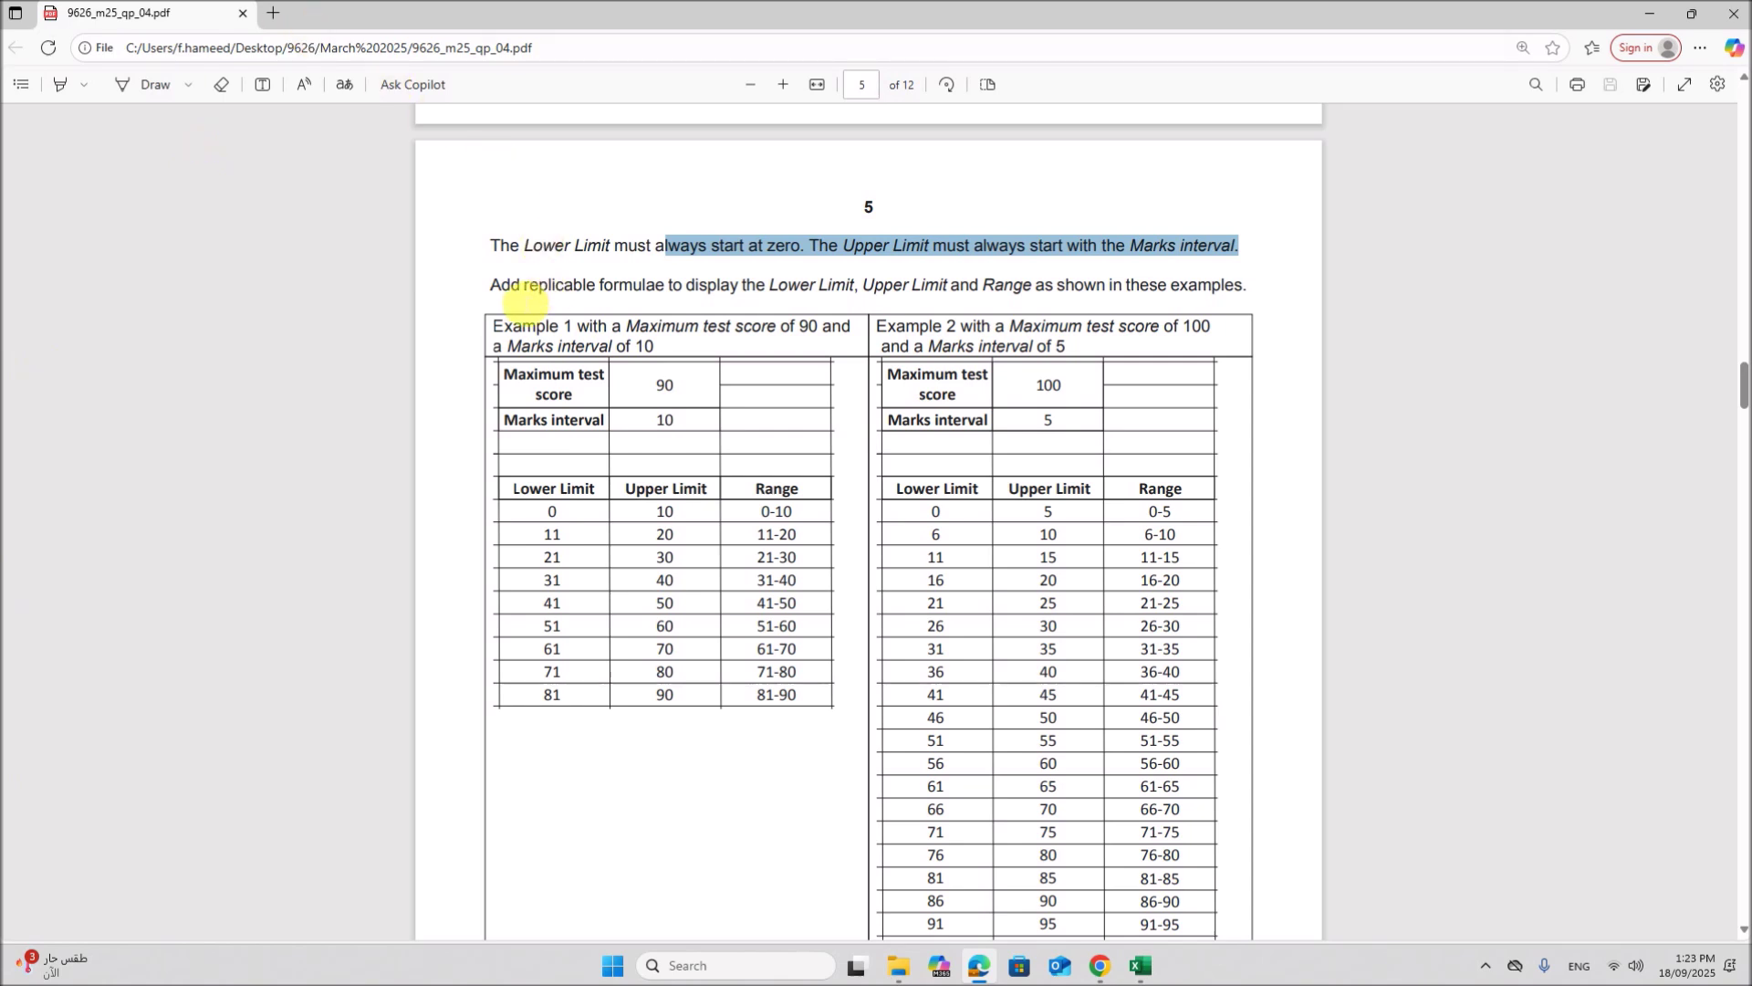
pyautogui.moveTo(518, 296); pyautogui.dragTo(1276, 303)
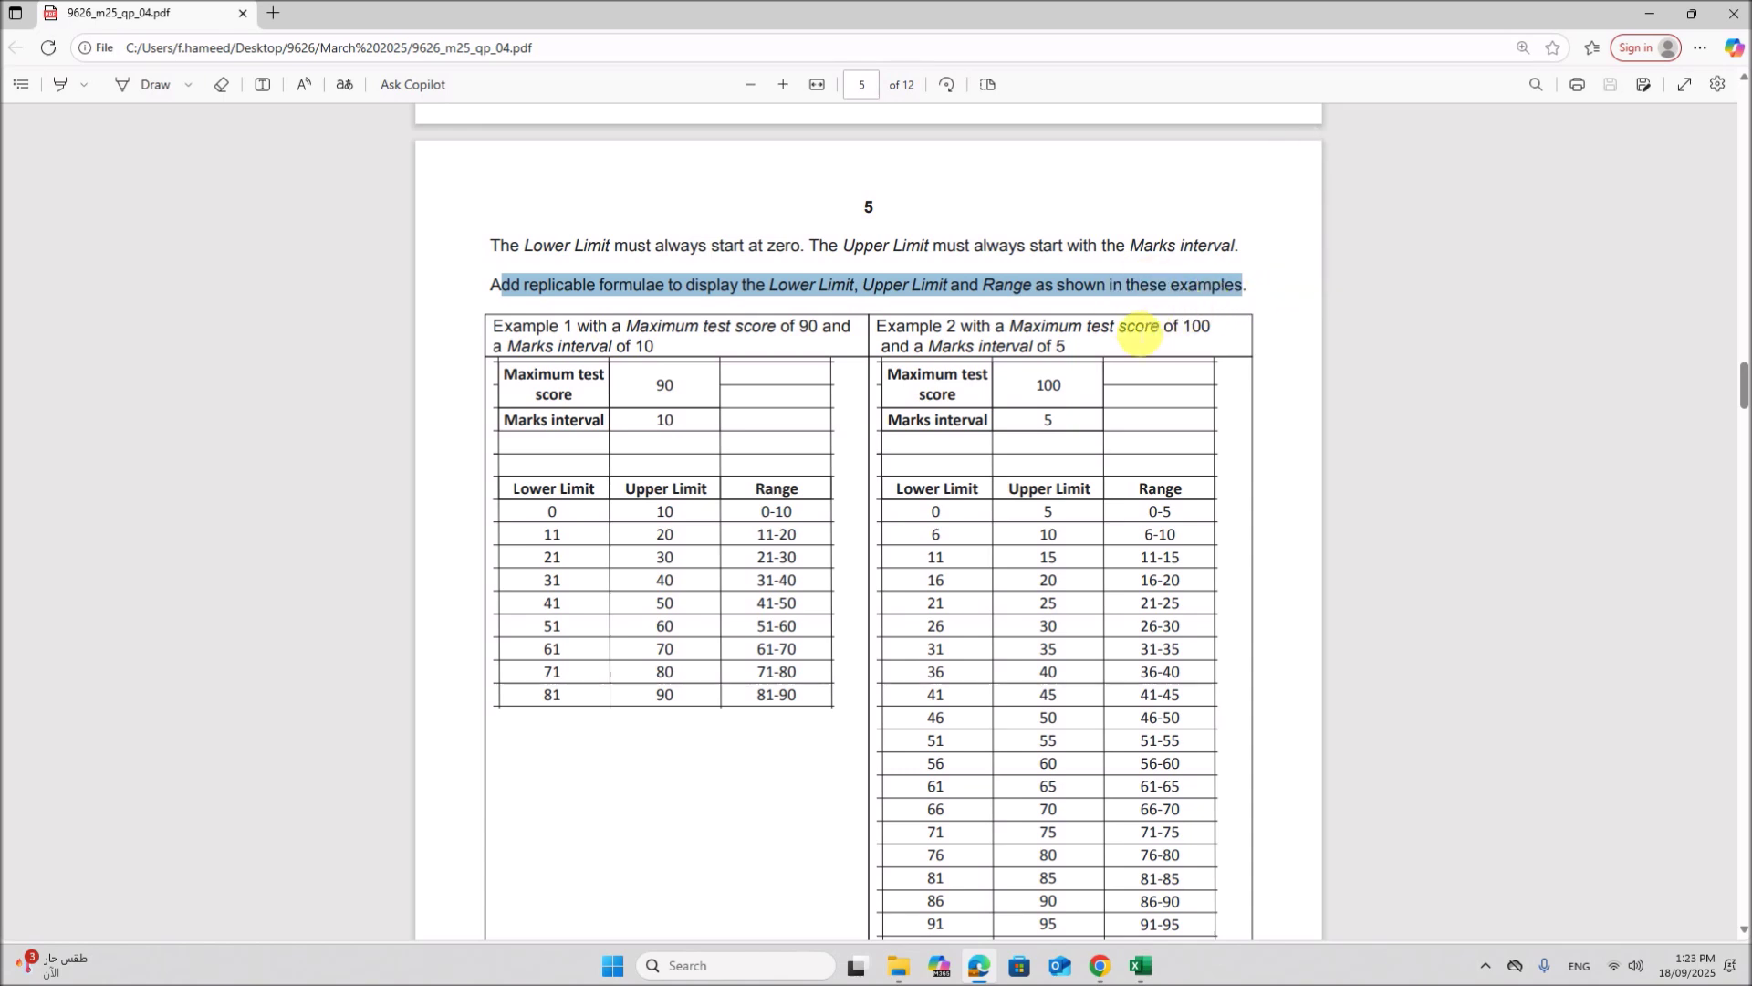
pyautogui.moveTo(1011, 327)
pyautogui.mouseDown()
pyautogui.moveTo(1234, 347)
pyautogui.moveTo(1186, 325)
pyautogui.moveTo(985, 351)
pyautogui.mouseUp()
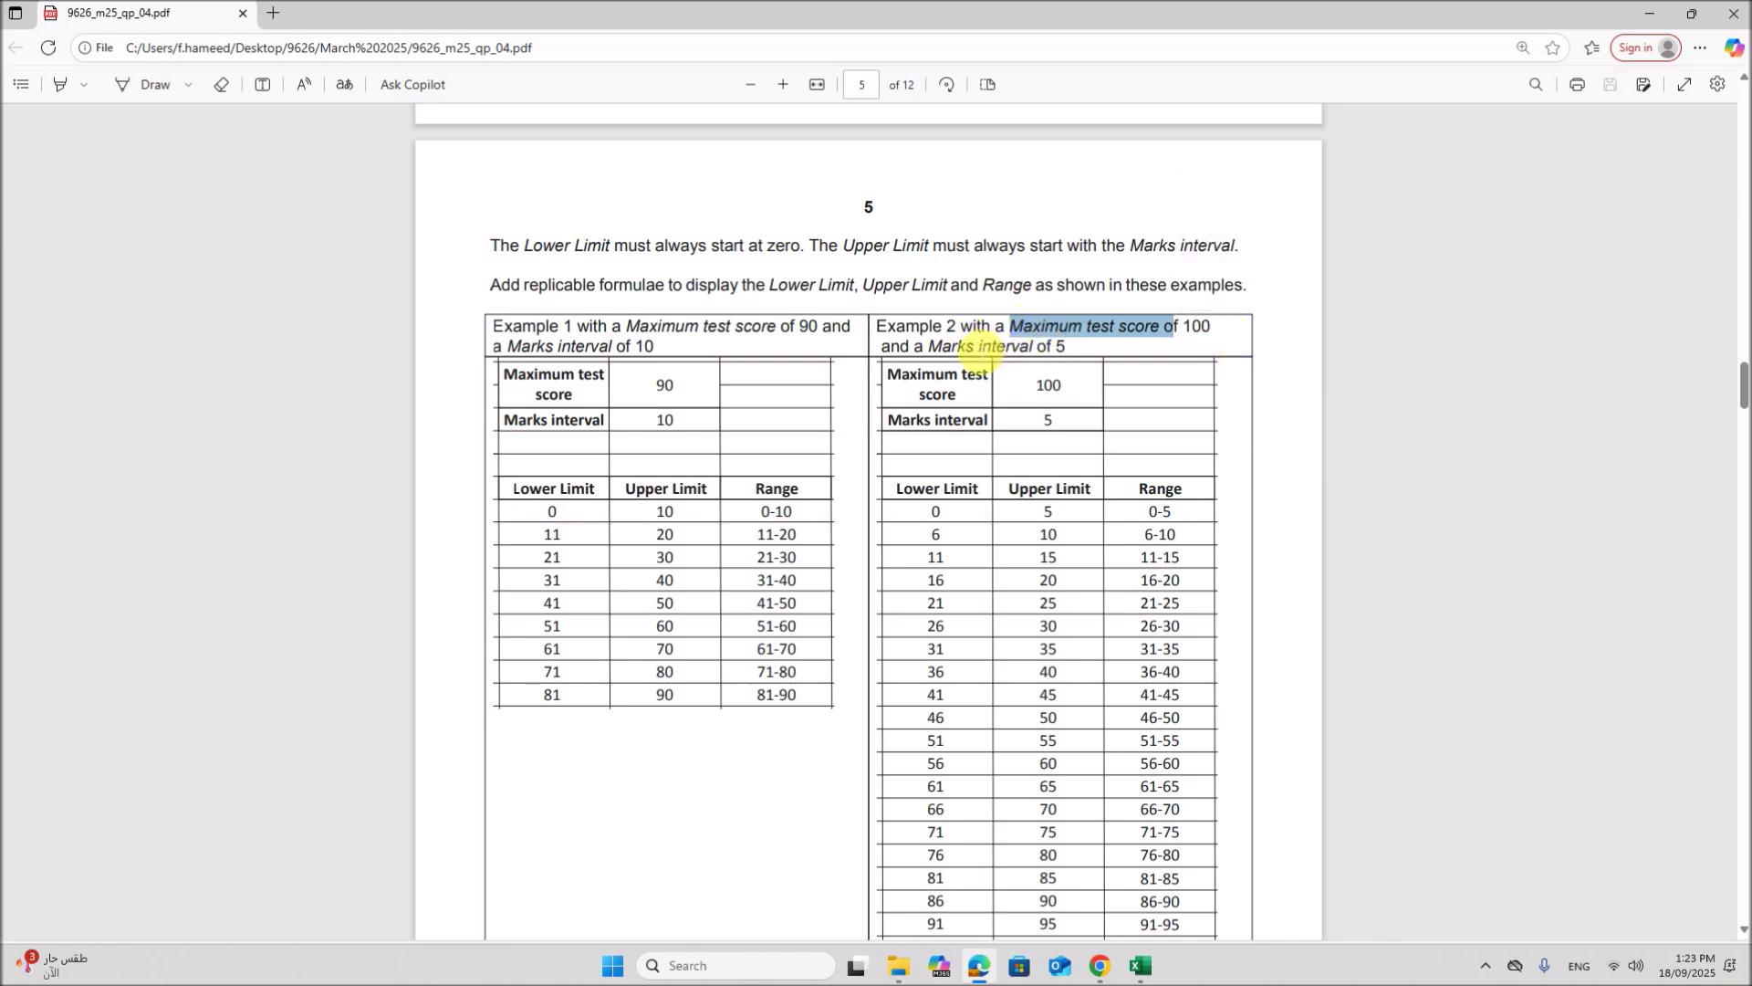
pyautogui.scroll(-5, 999, 447)
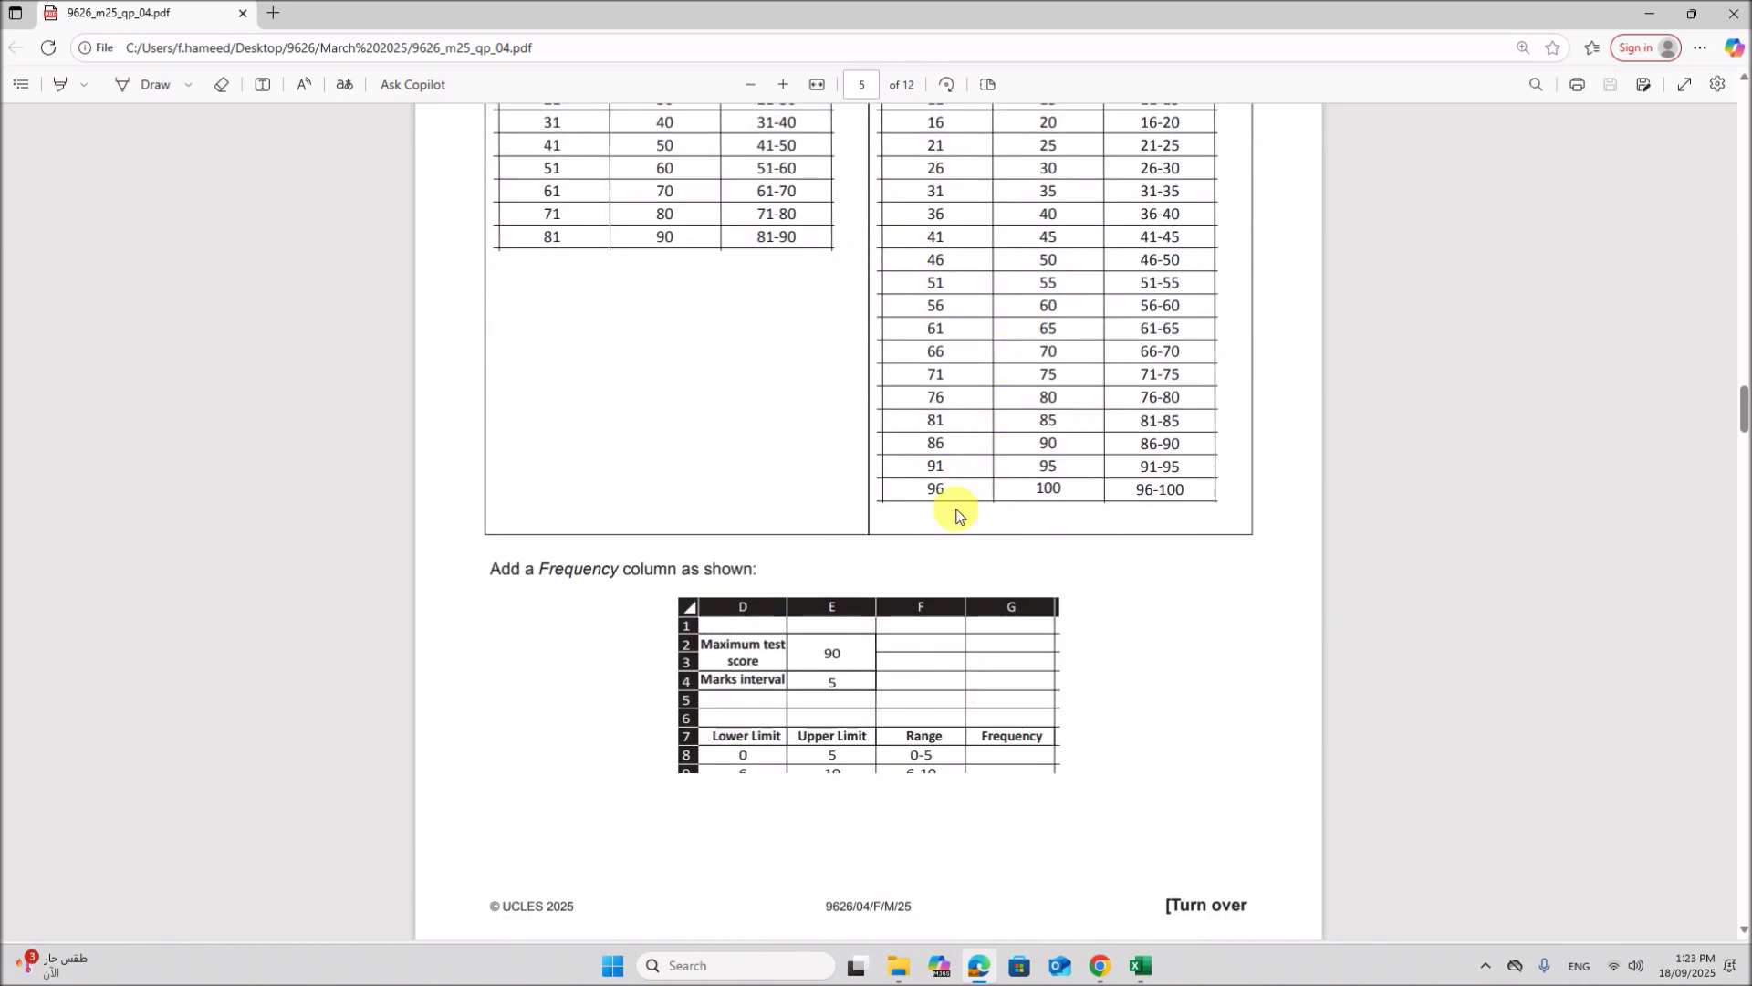
pyautogui.scroll(4, 956, 514)
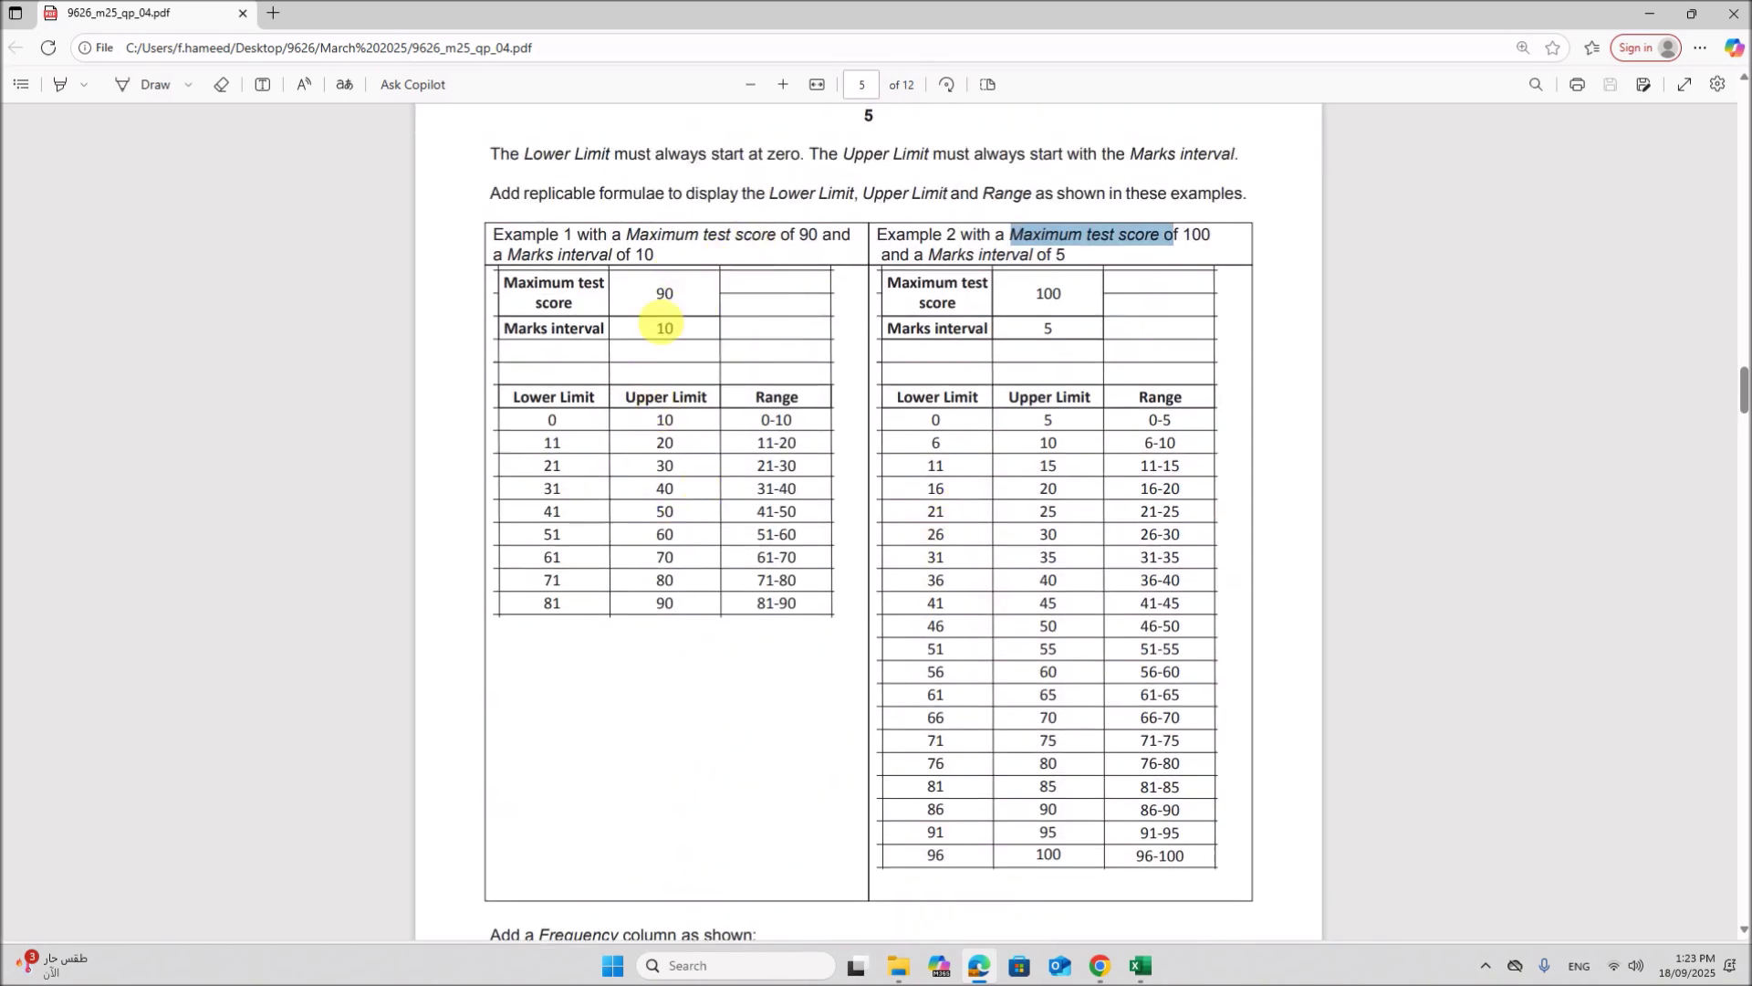
pyautogui.scroll(-3, 819, 625)
pyautogui.scroll(4, 840, 593)
# Step: Return to the 2025Analysis sheet and remove the bold formatting from the maximum score and marks interval values in E2:E4
pyautogui.click(1140, 965)
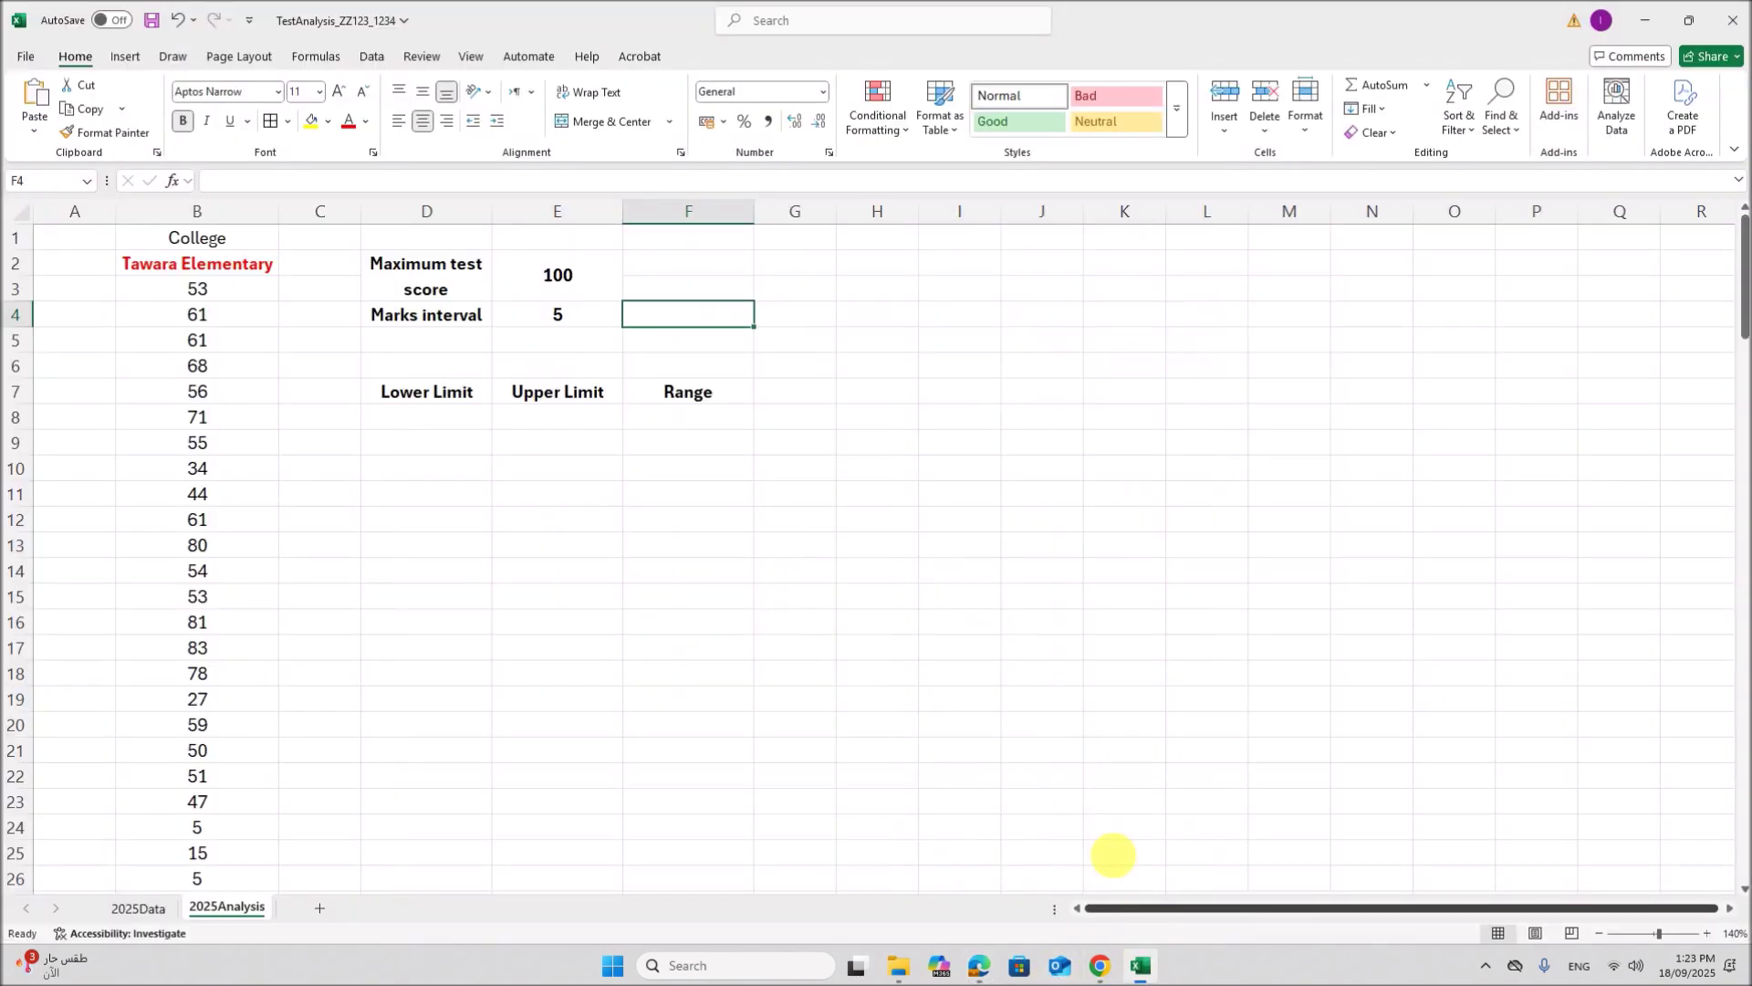
pyautogui.click(559, 279)
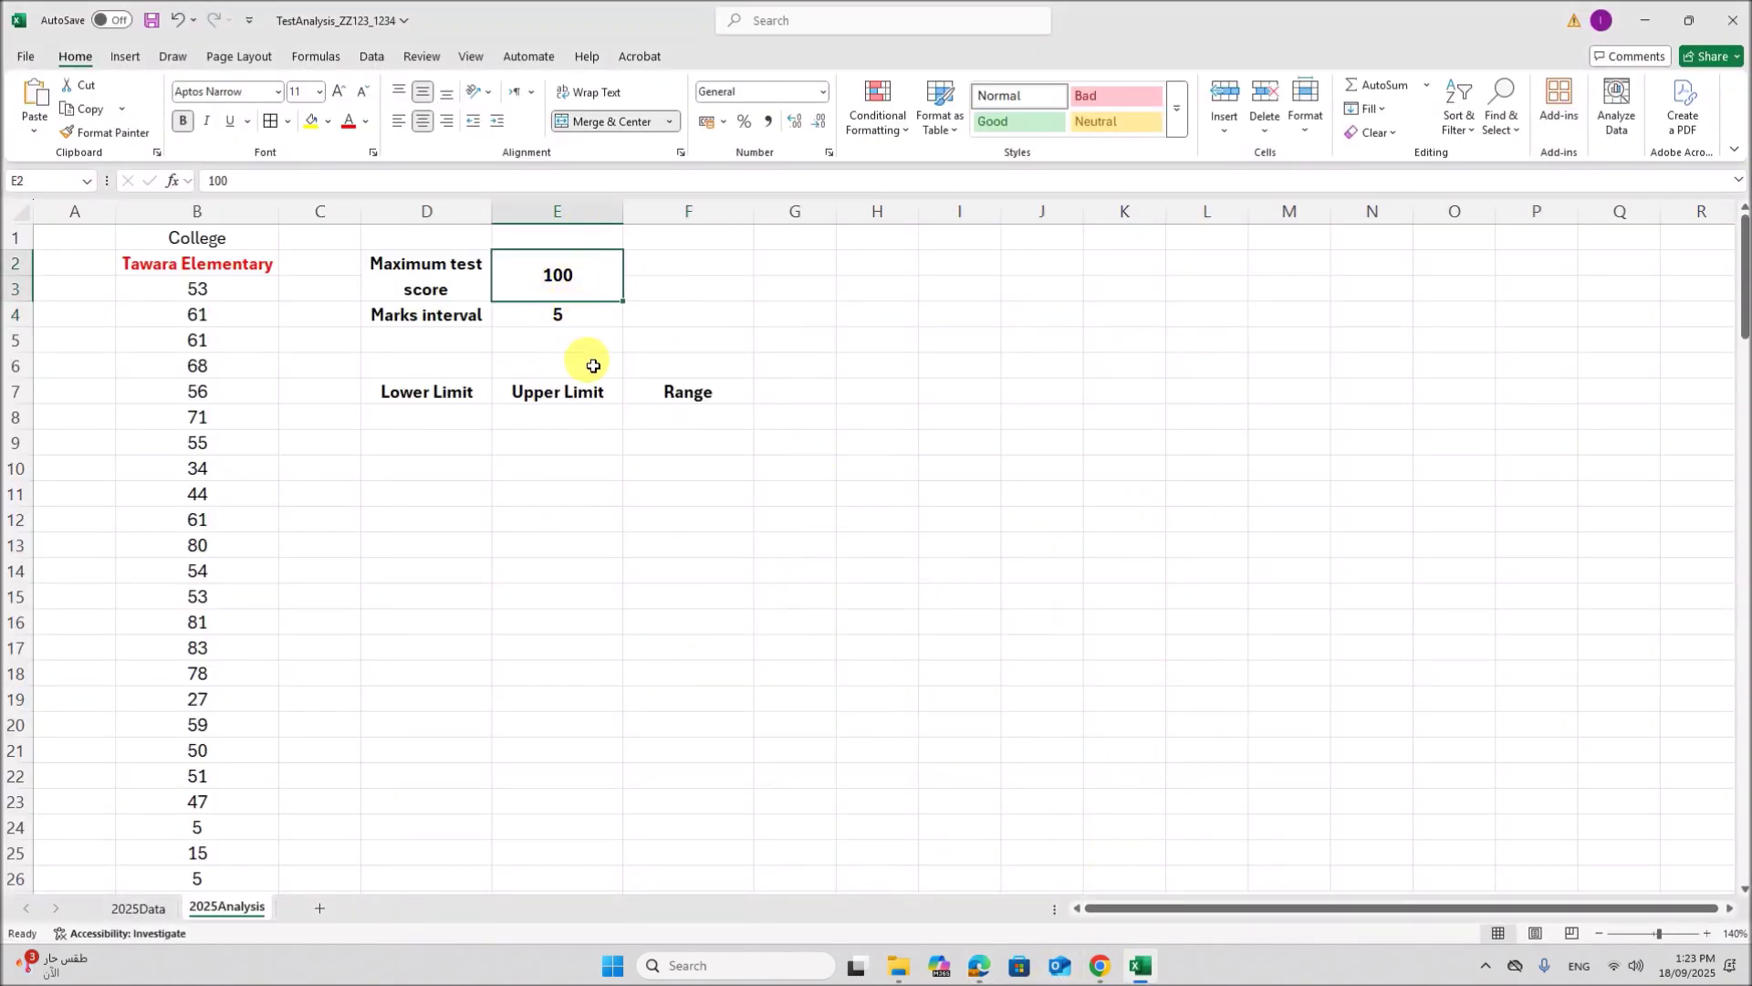
pyautogui.moveTo(560, 272); pyautogui.dragTo(561, 318)
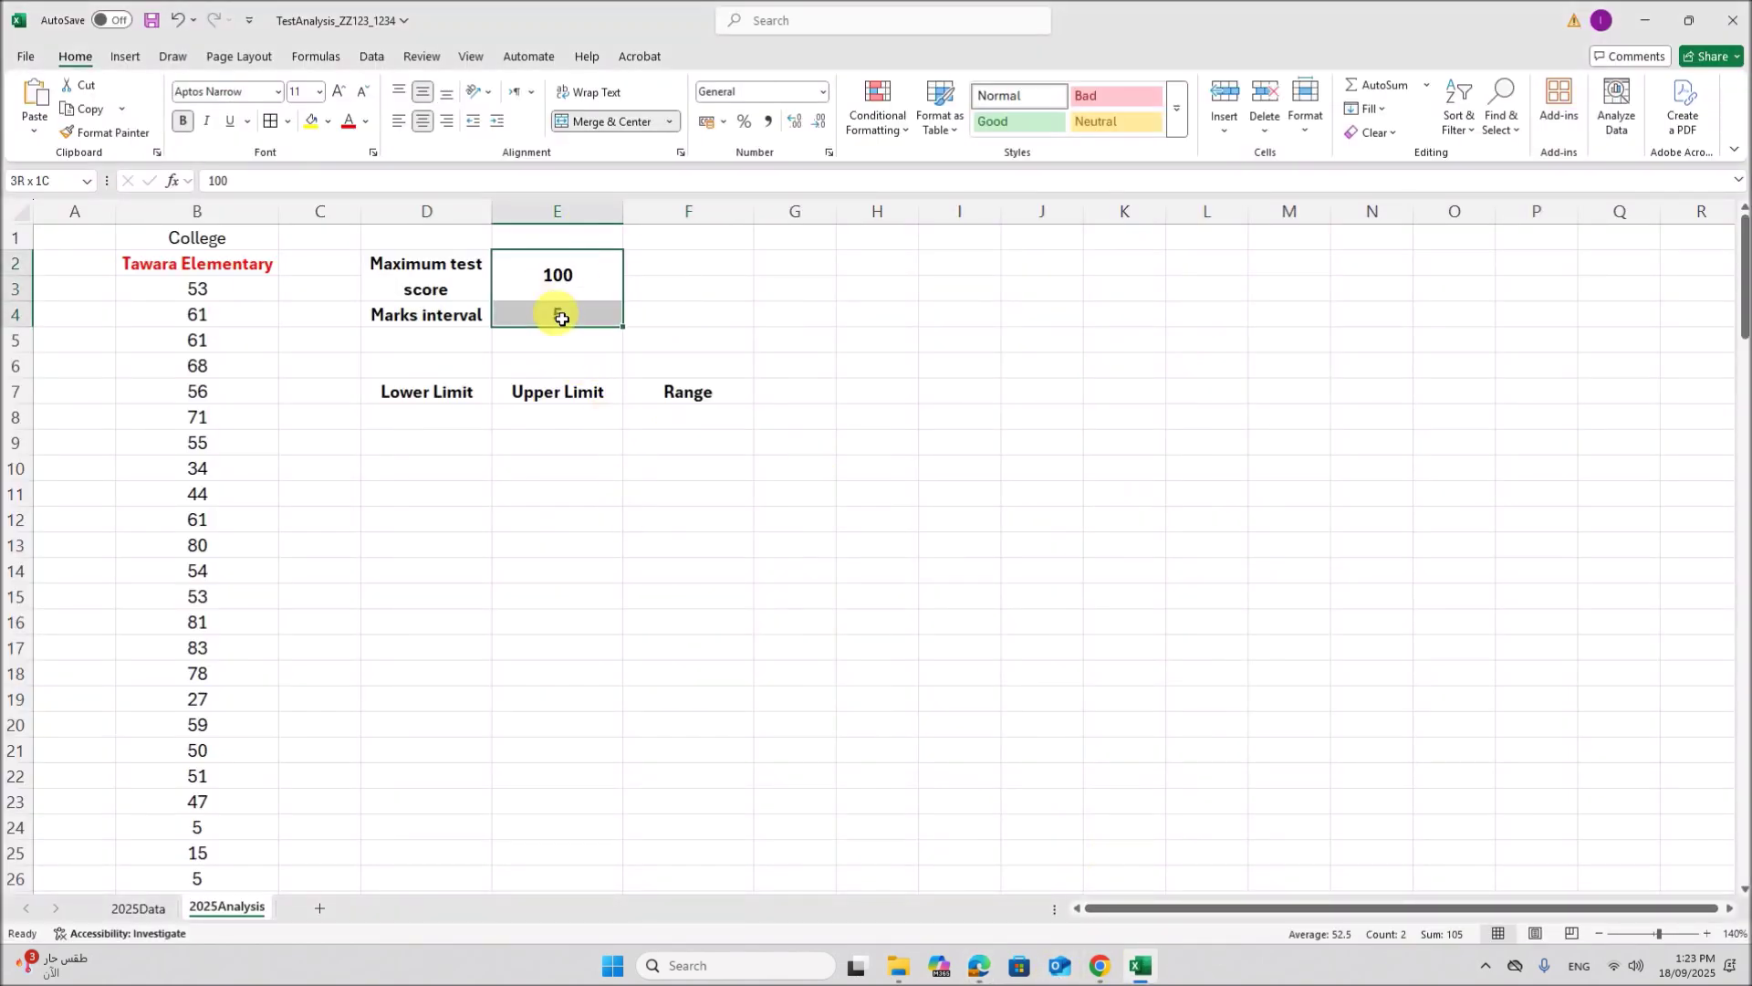
pyautogui.click(561, 502)
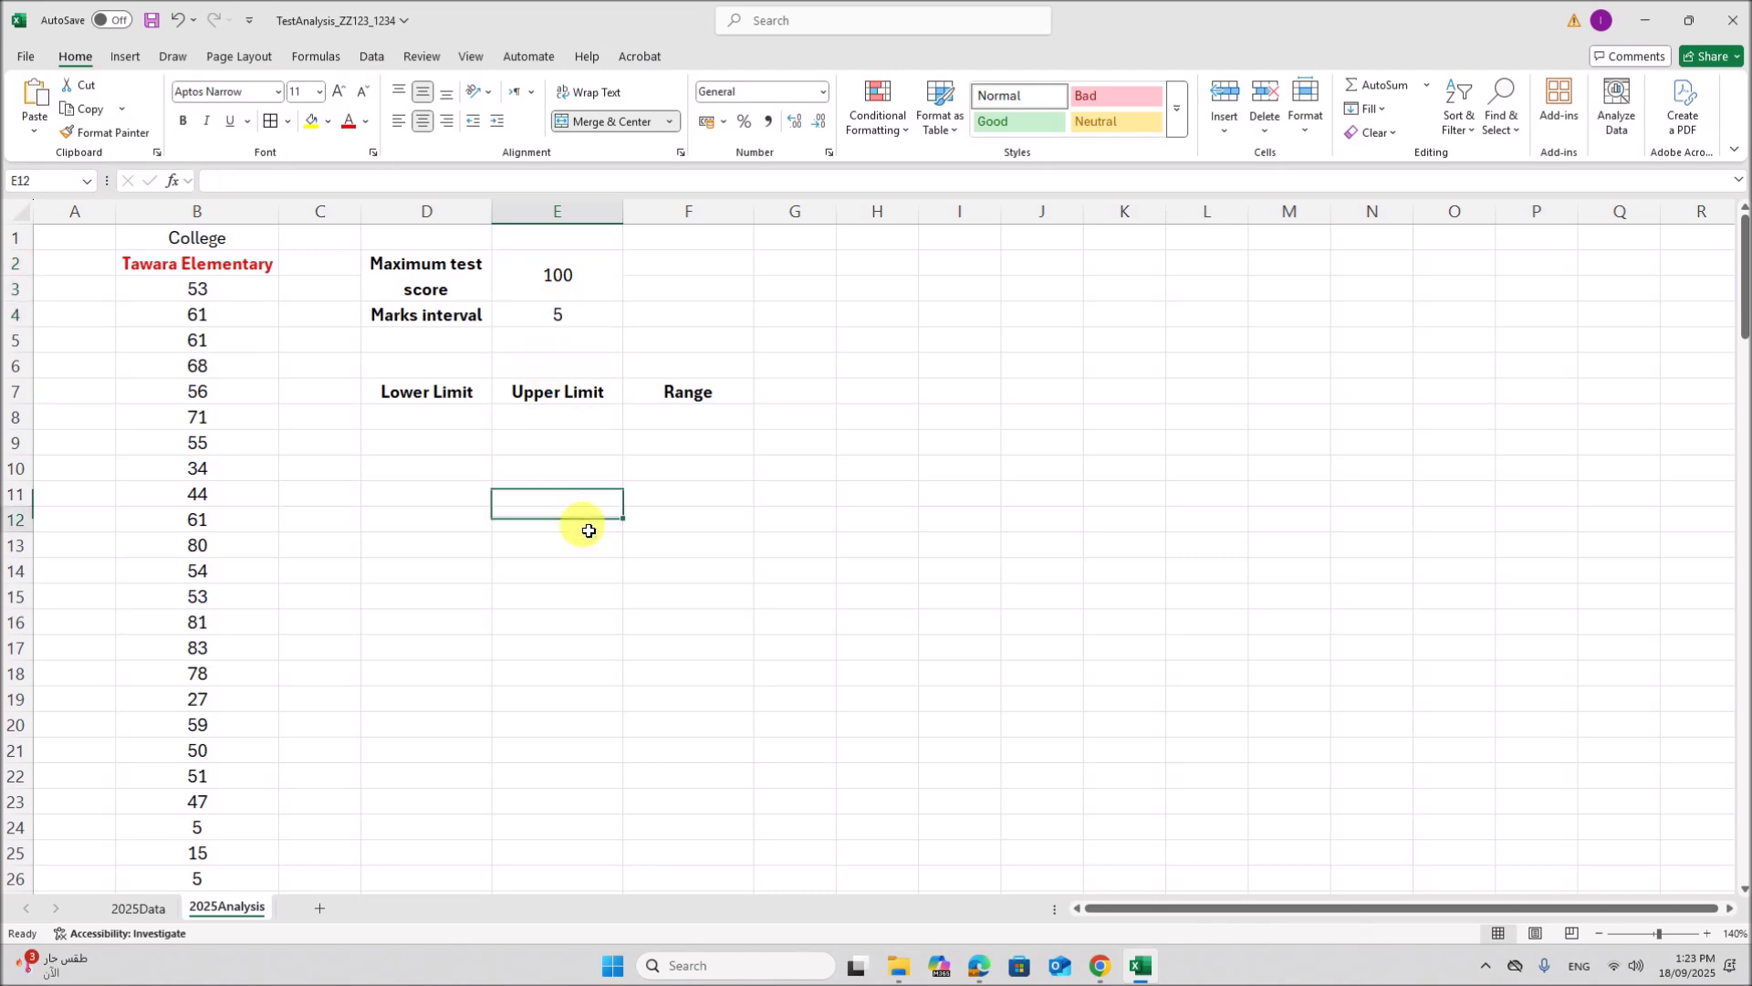
pyautogui.click(564, 288)
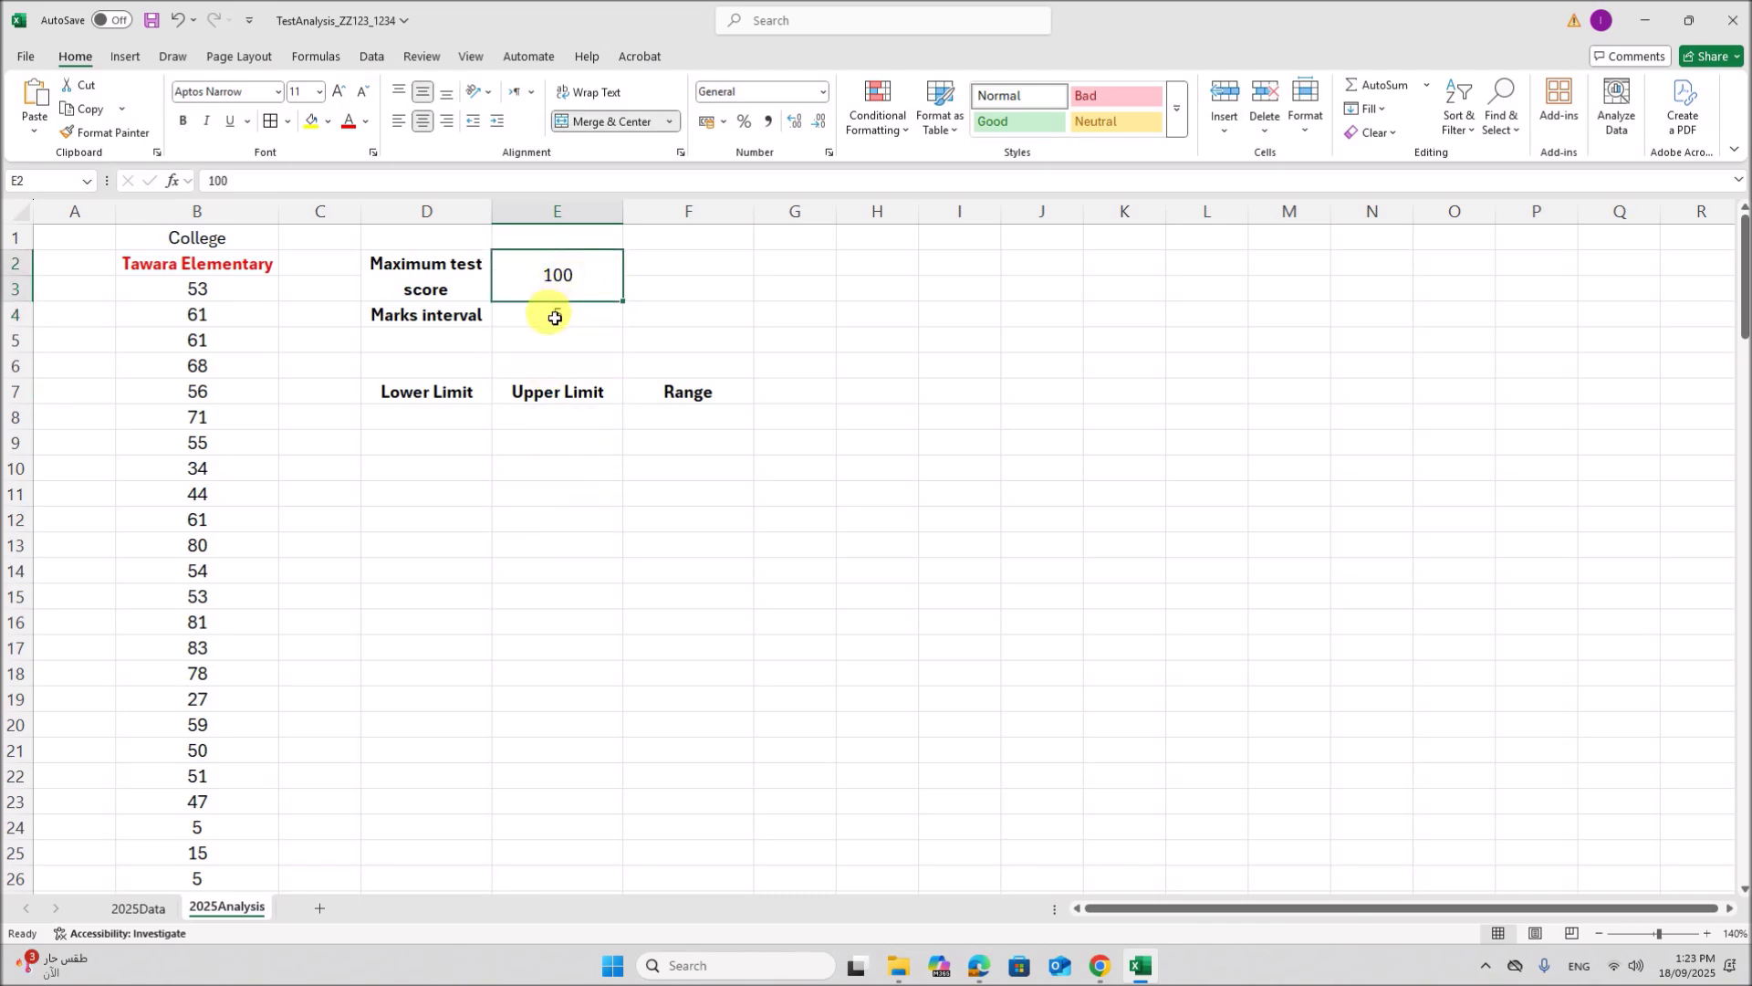
pyautogui.click(554, 318)
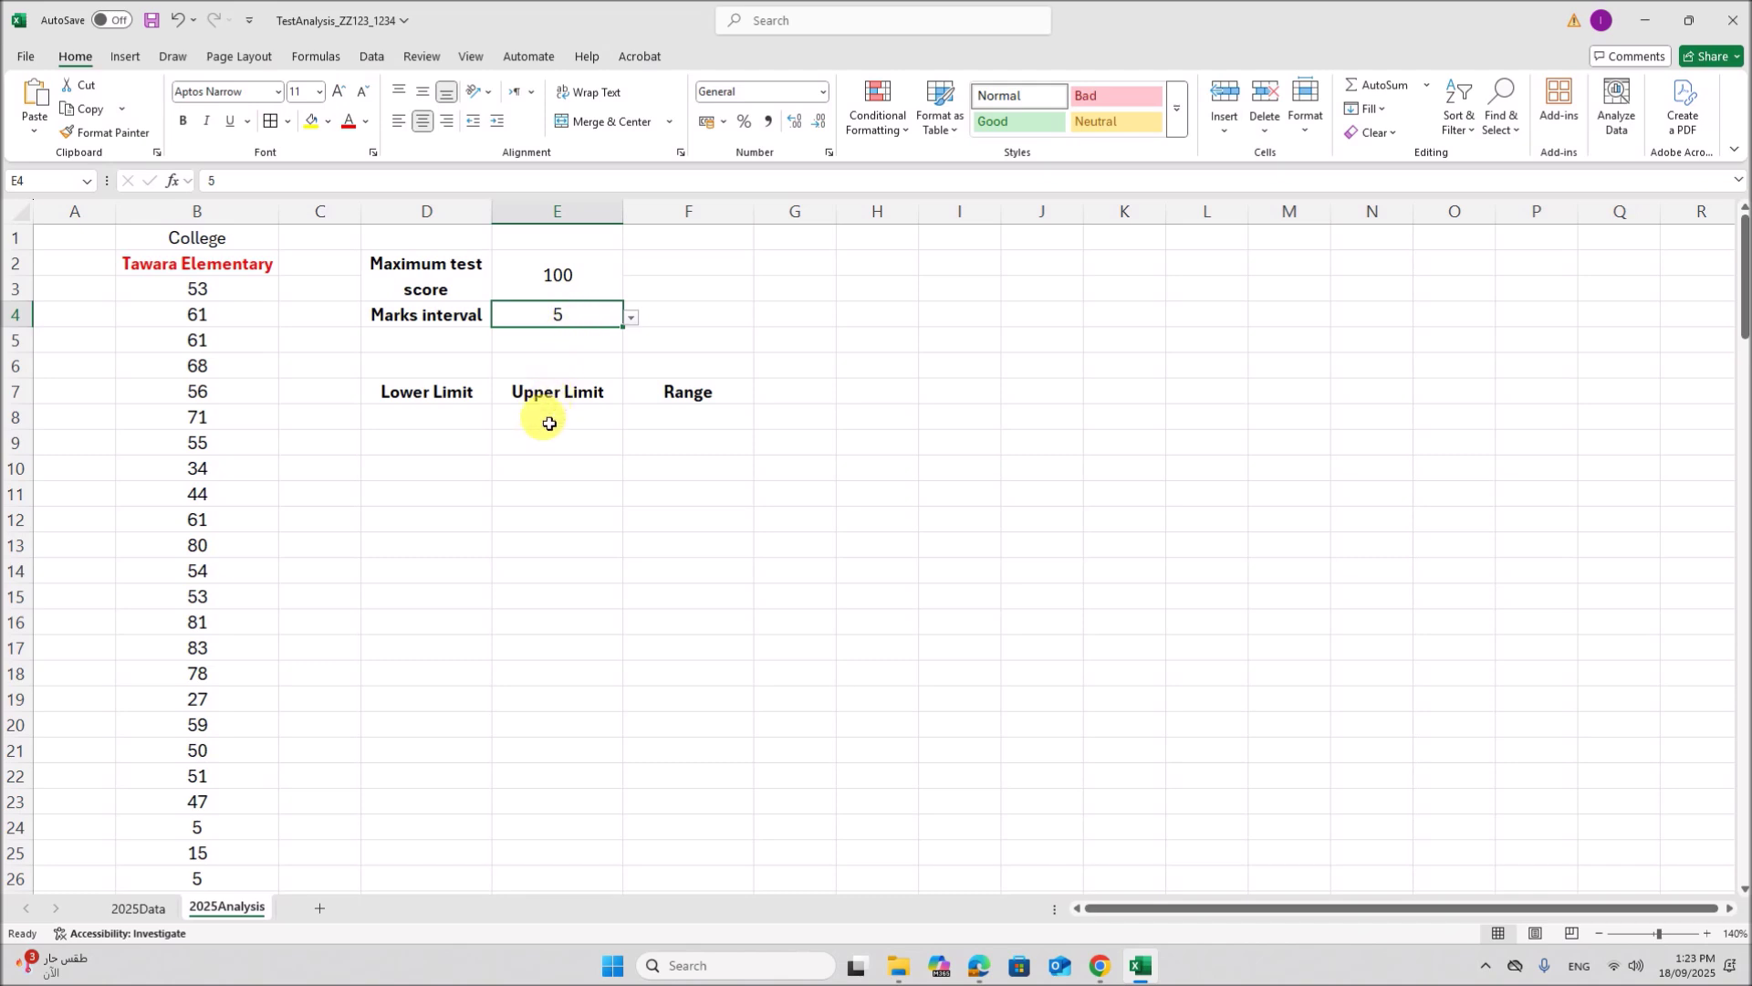
# Step: Enter 0 as the first Lower Limit in D8 and remove bold from columns D to F in rows 8 to 128
pyautogui.click(442, 415)
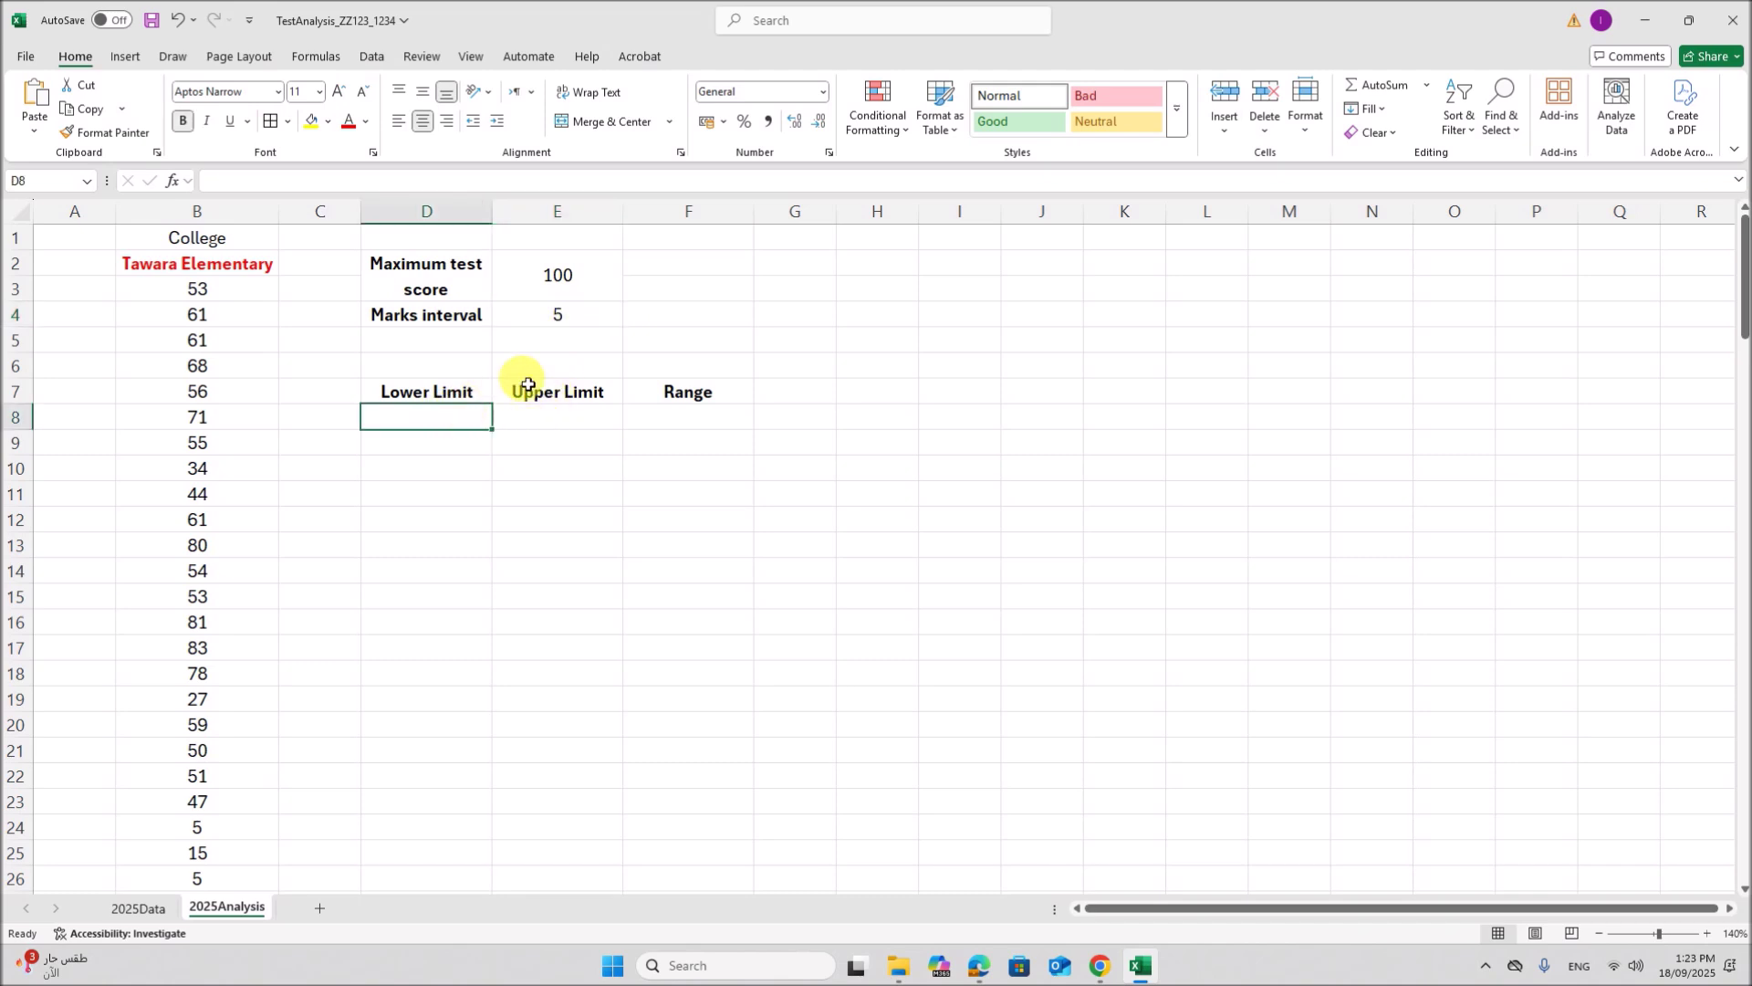
pyautogui.click(524, 473)
pyautogui.moveTo(456, 424); pyautogui.dragTo(712, 863)
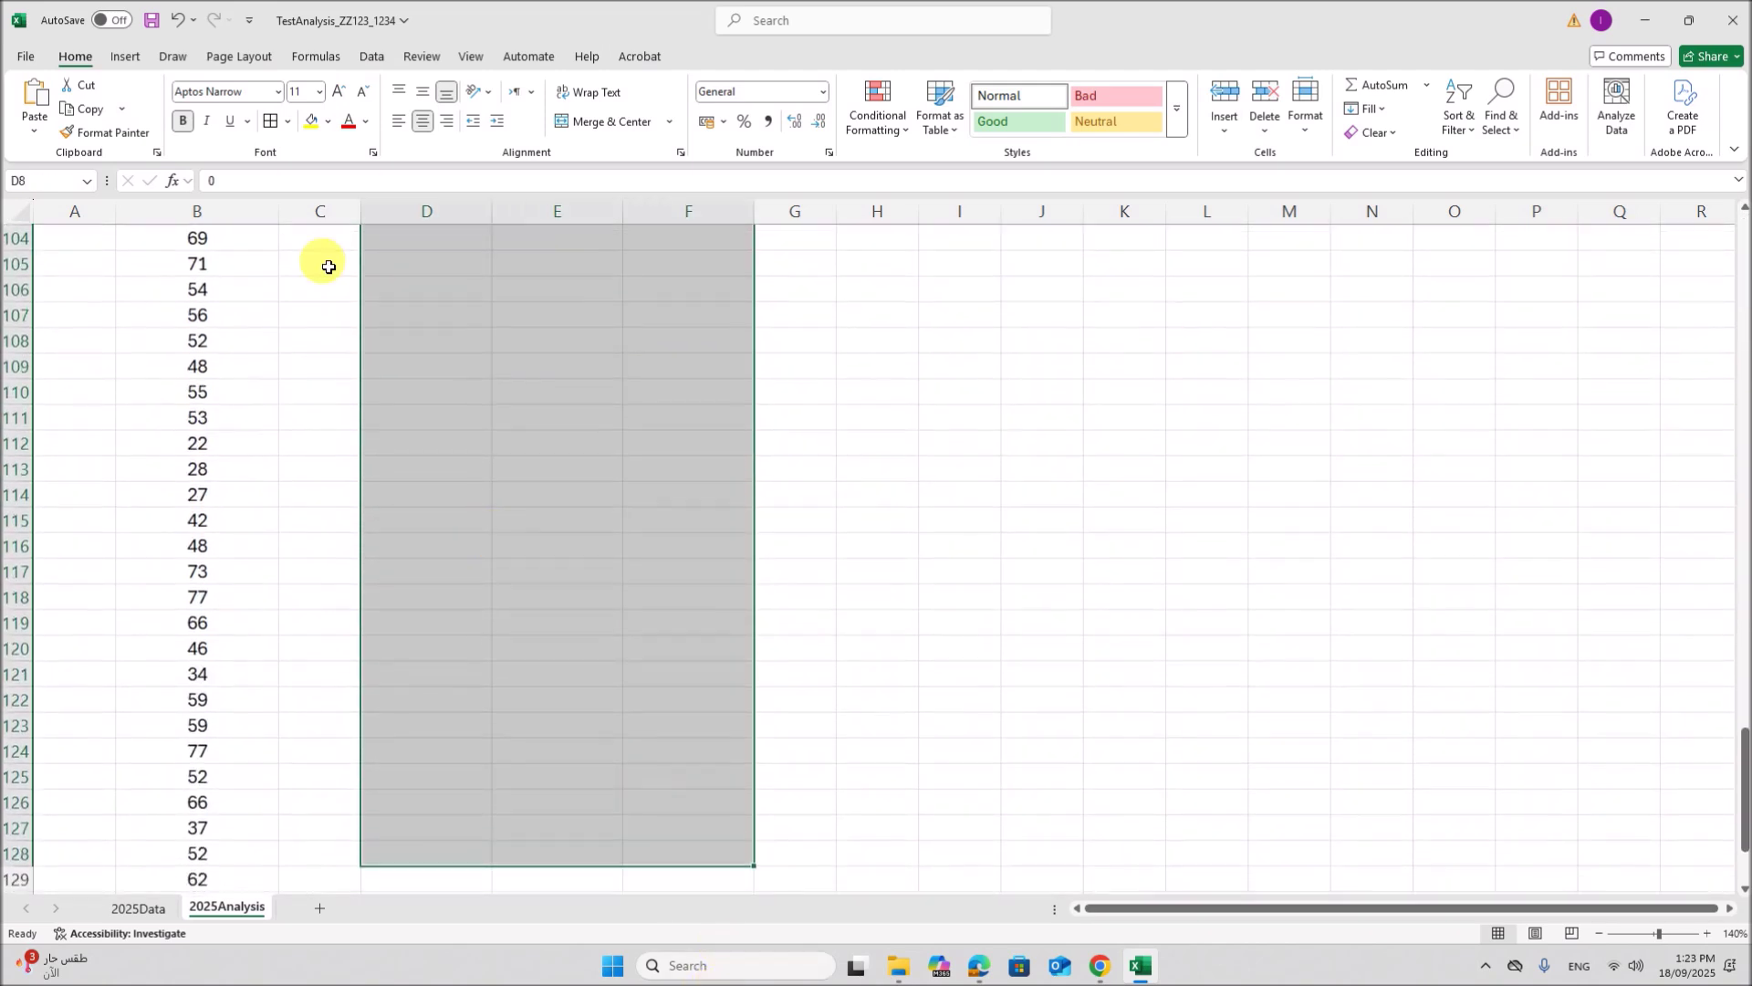
pyautogui.click(183, 121)
# Step: Enter the formula =E4 in E8 so the first Upper Limit takes the marks interval
pyautogui.click(539, 426)
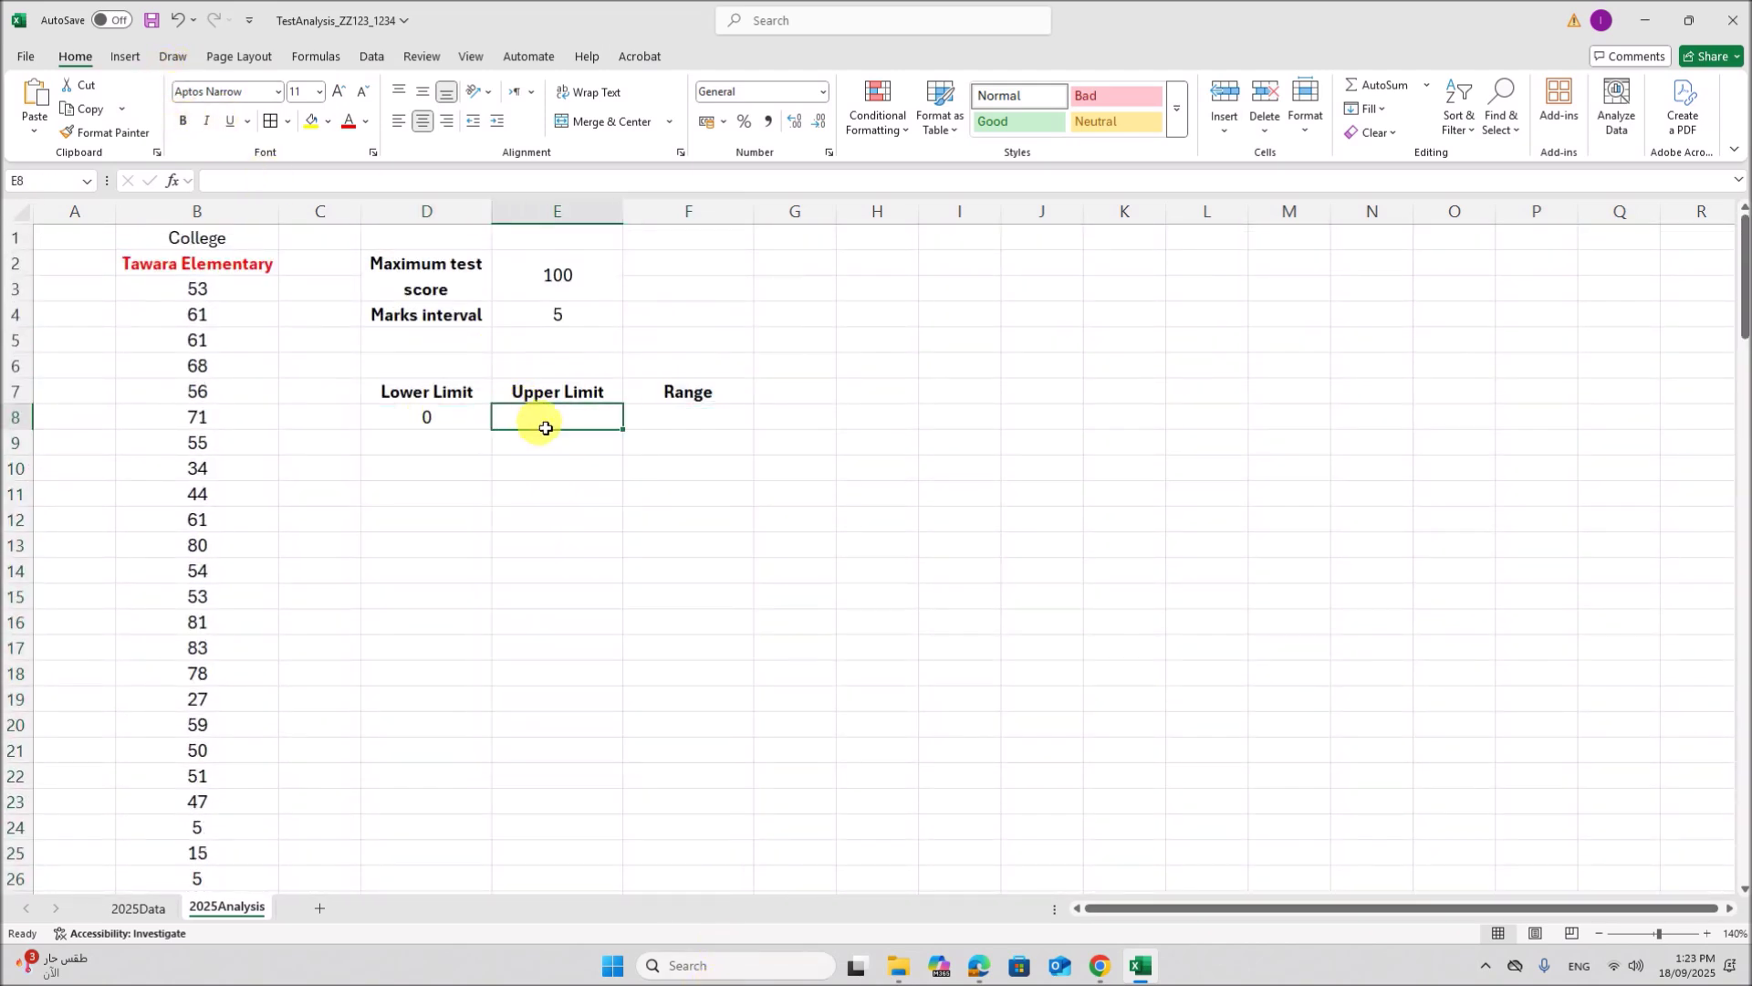
pyautogui.write('=')
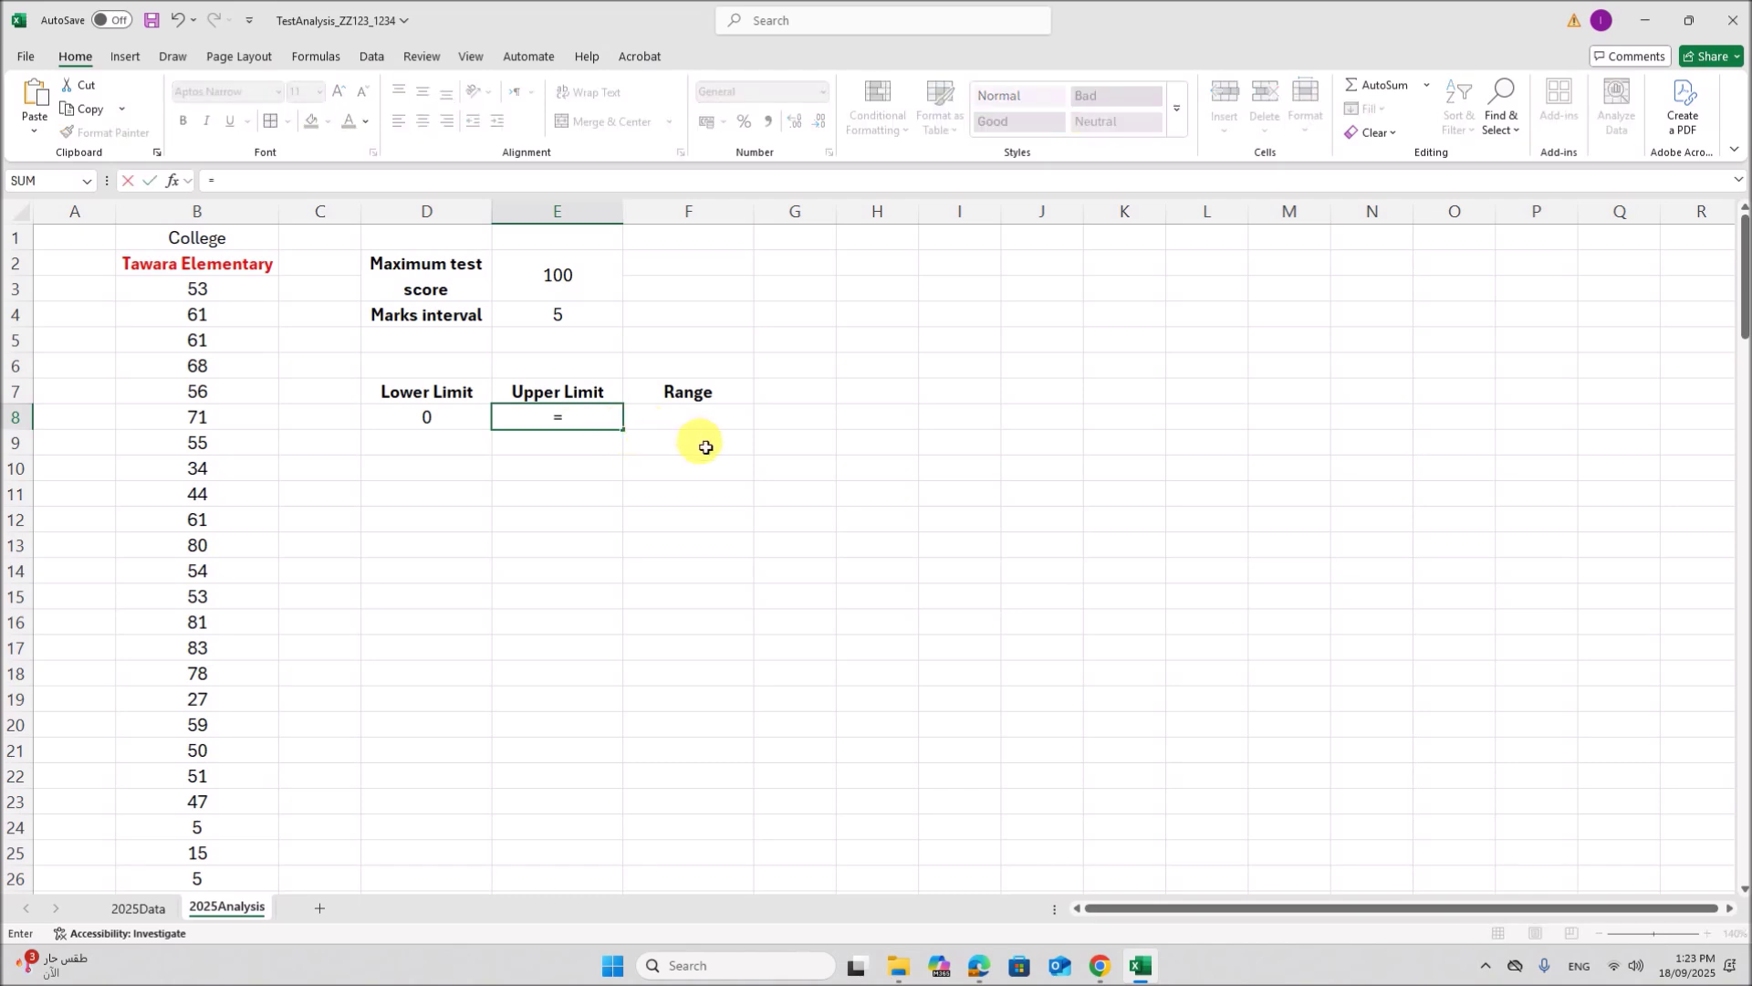
pyautogui.click(579, 317)
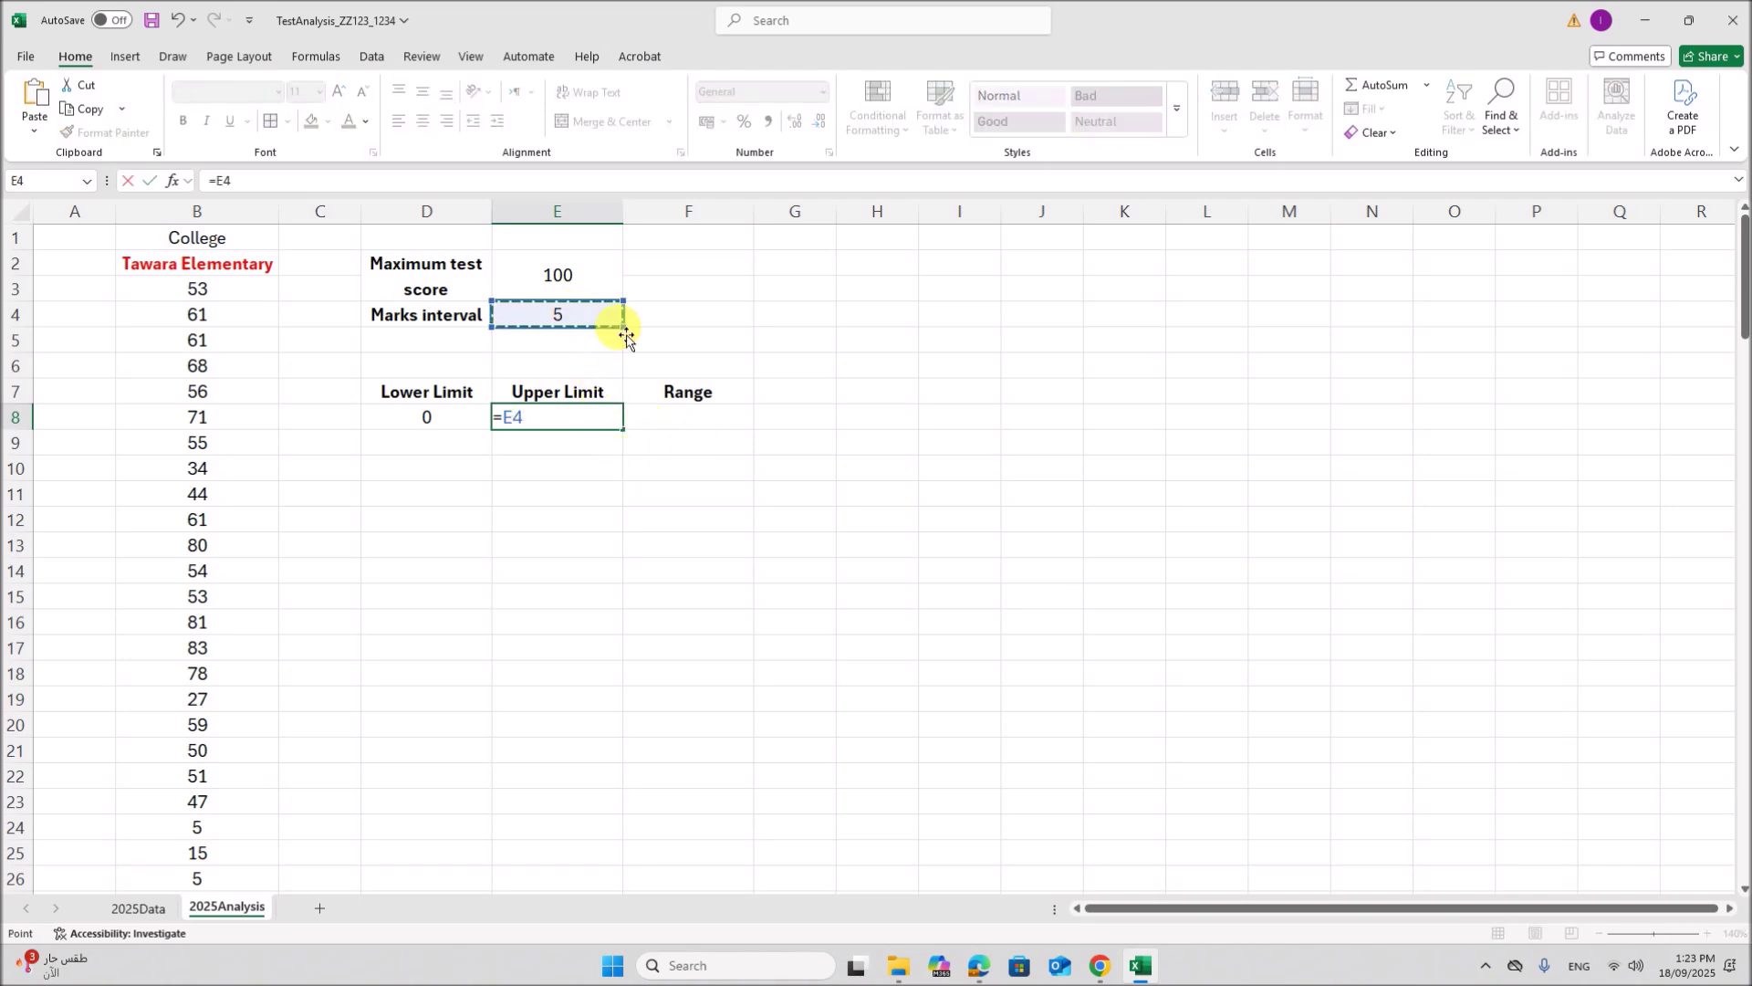
pyautogui.press('Return')
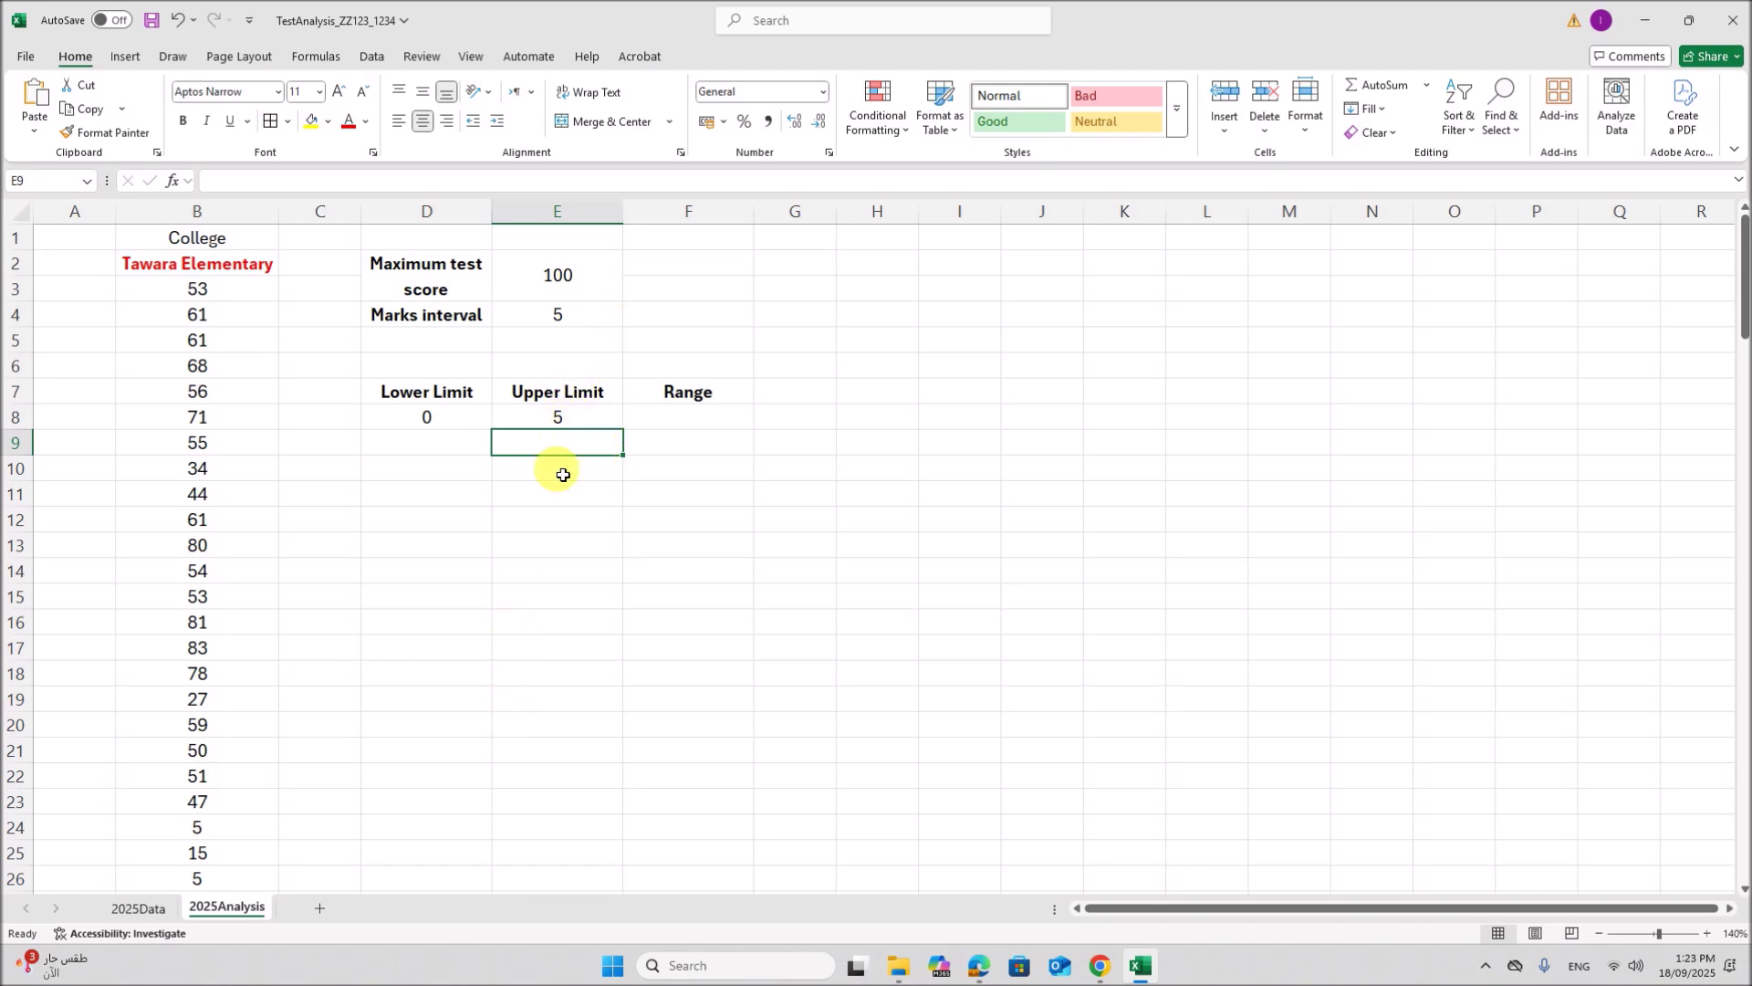
# Step: Enter the formula =E8+$E$4 in E9 so the second Upper Limit adds the fixed marks interval
pyautogui.click(570, 425)
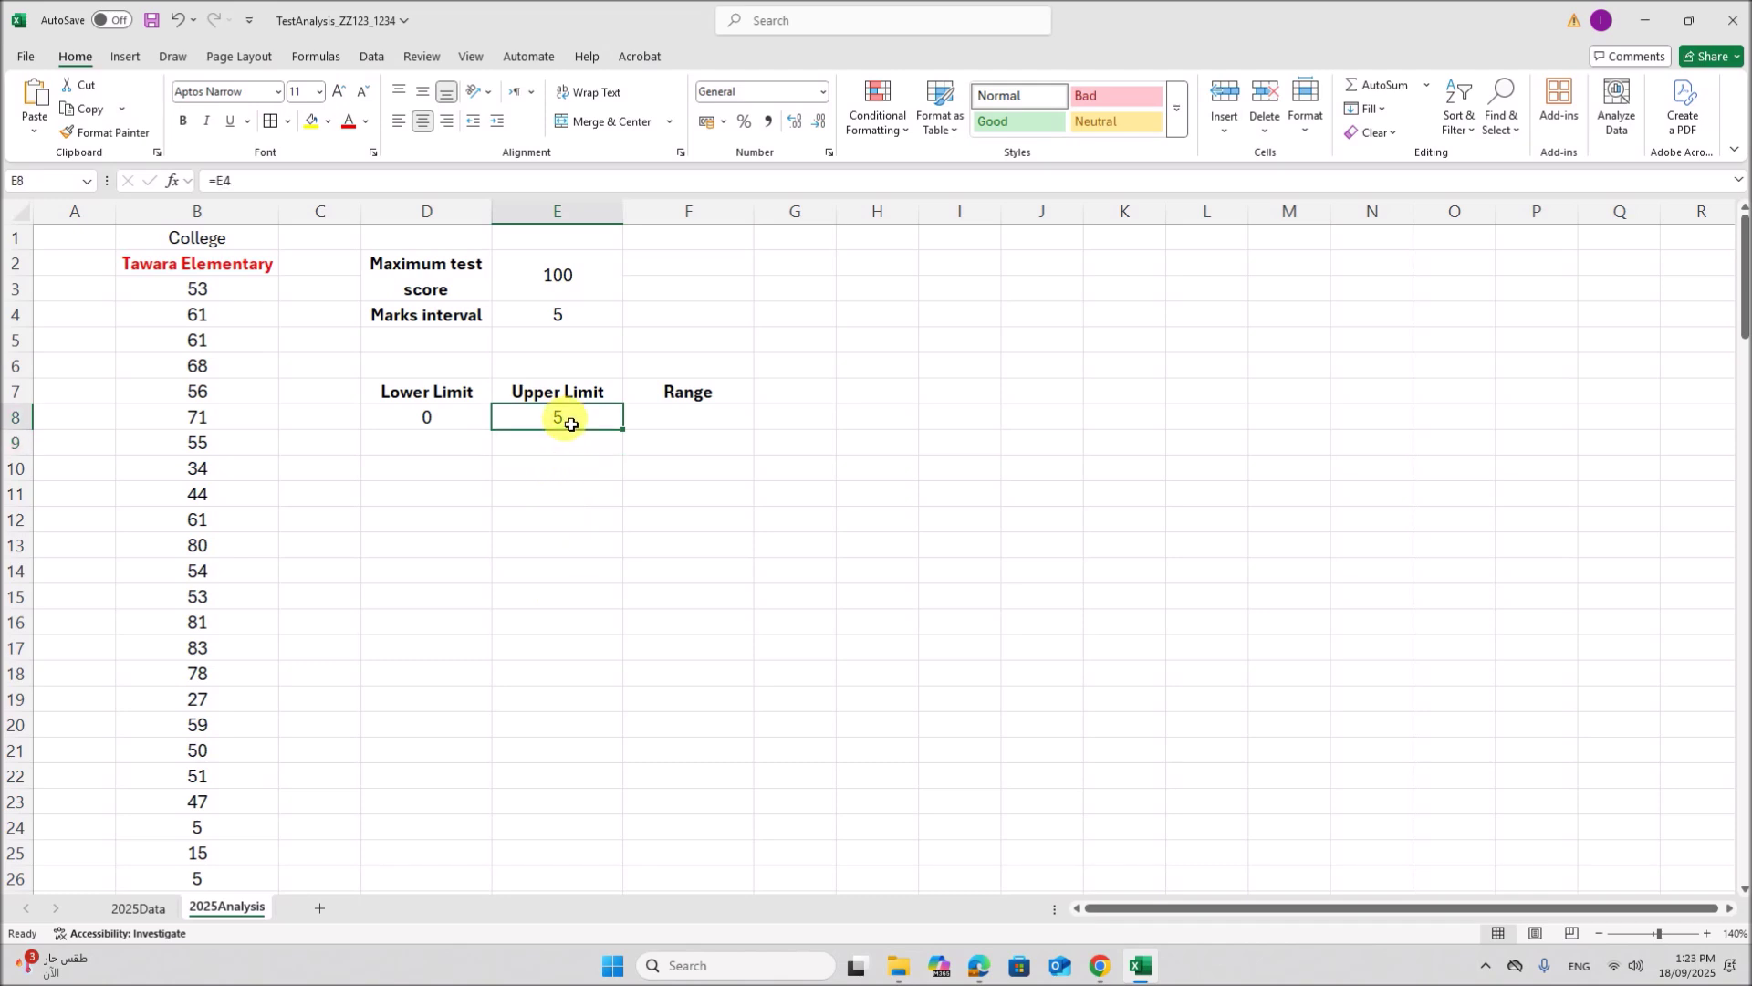
pyautogui.click(573, 320)
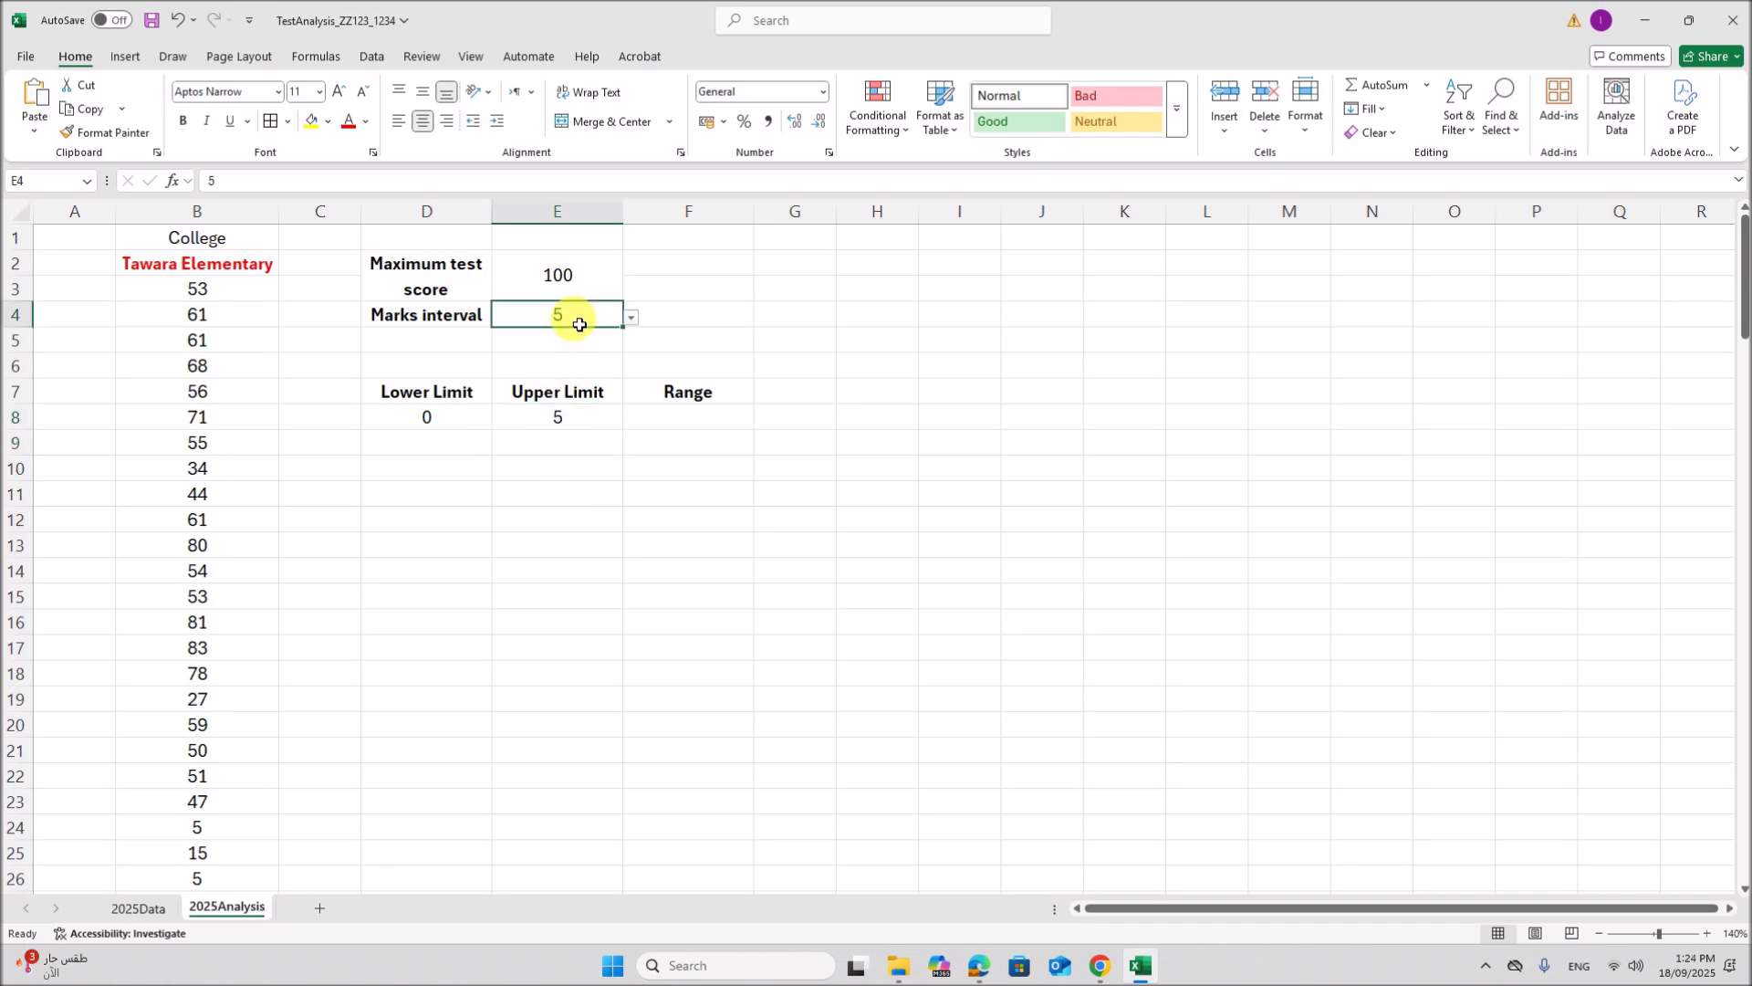
pyautogui.click(537, 448)
pyautogui.write('=')
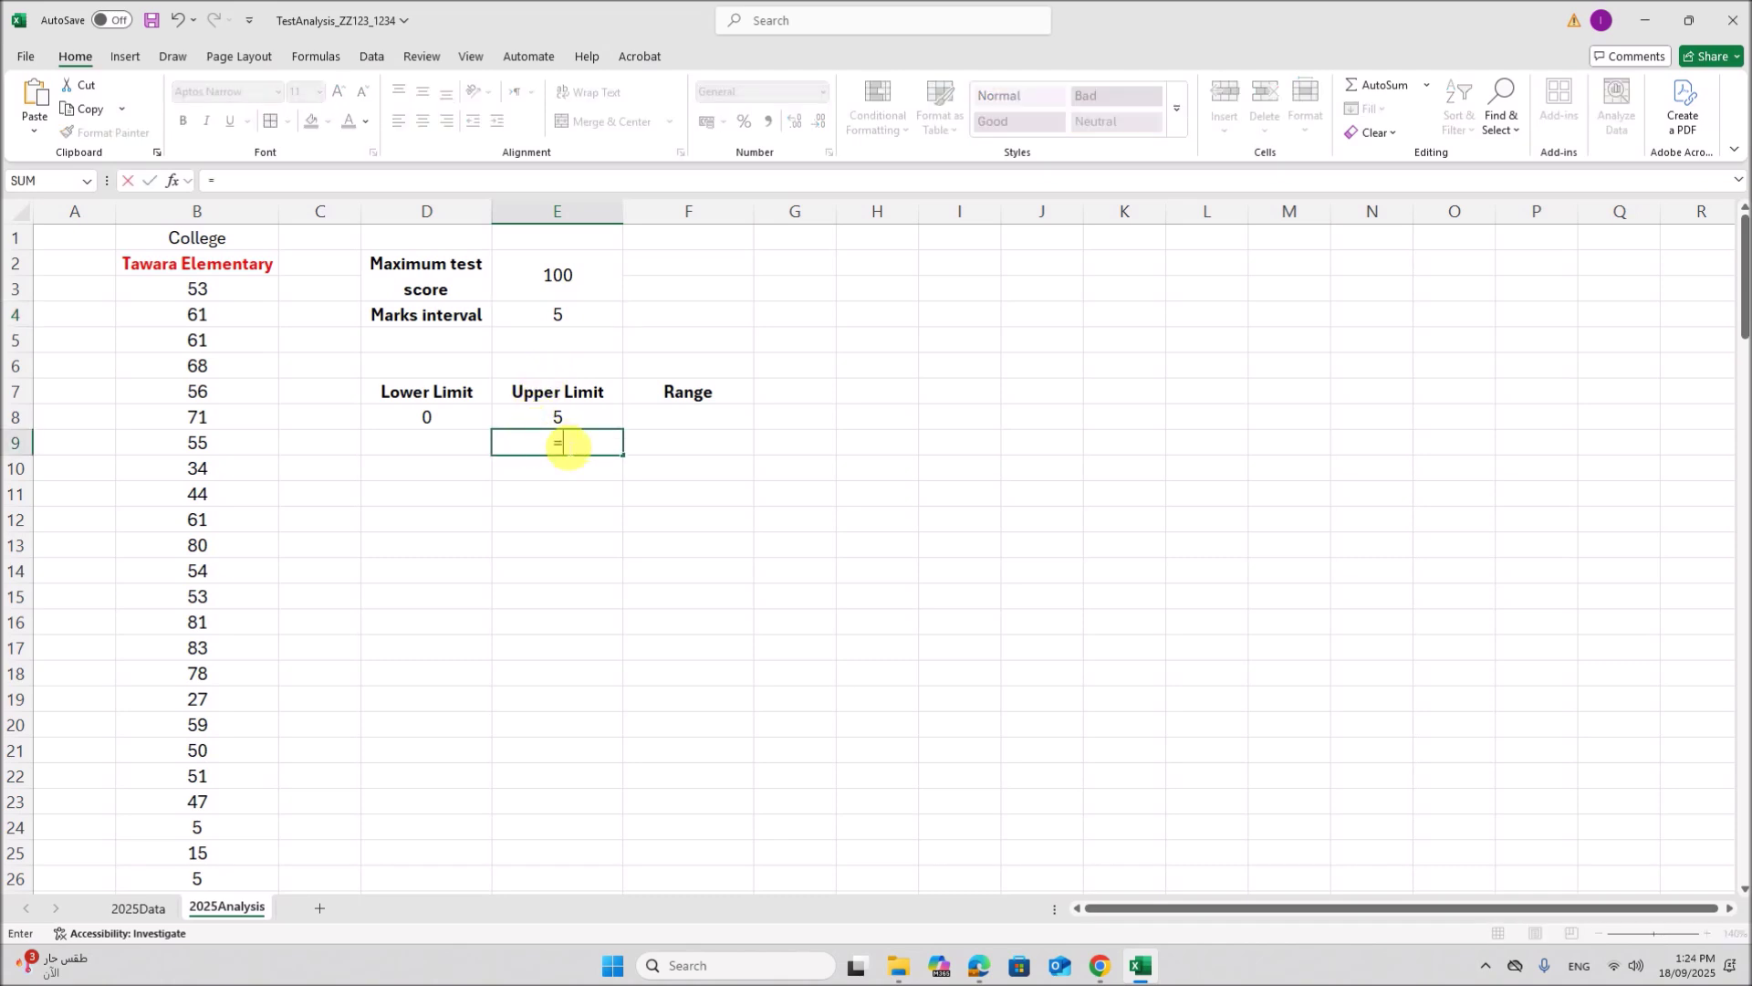
pyautogui.click(589, 425)
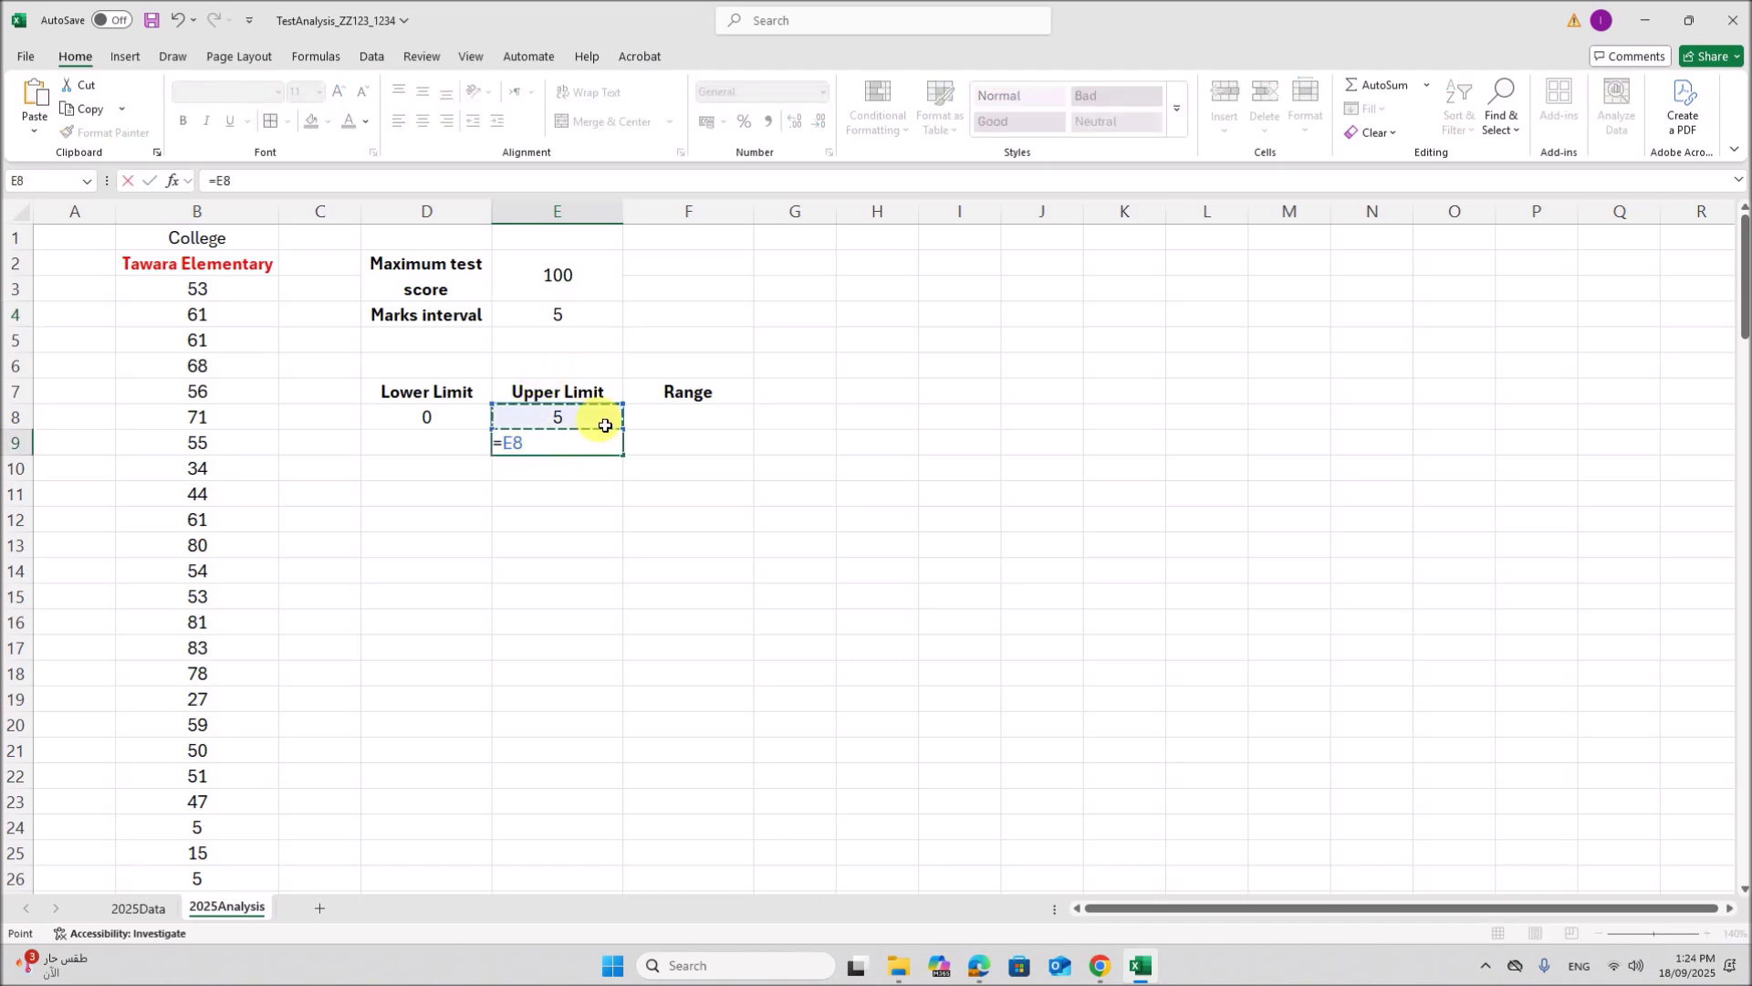
pyautogui.write('+')
pyautogui.click(578, 319)
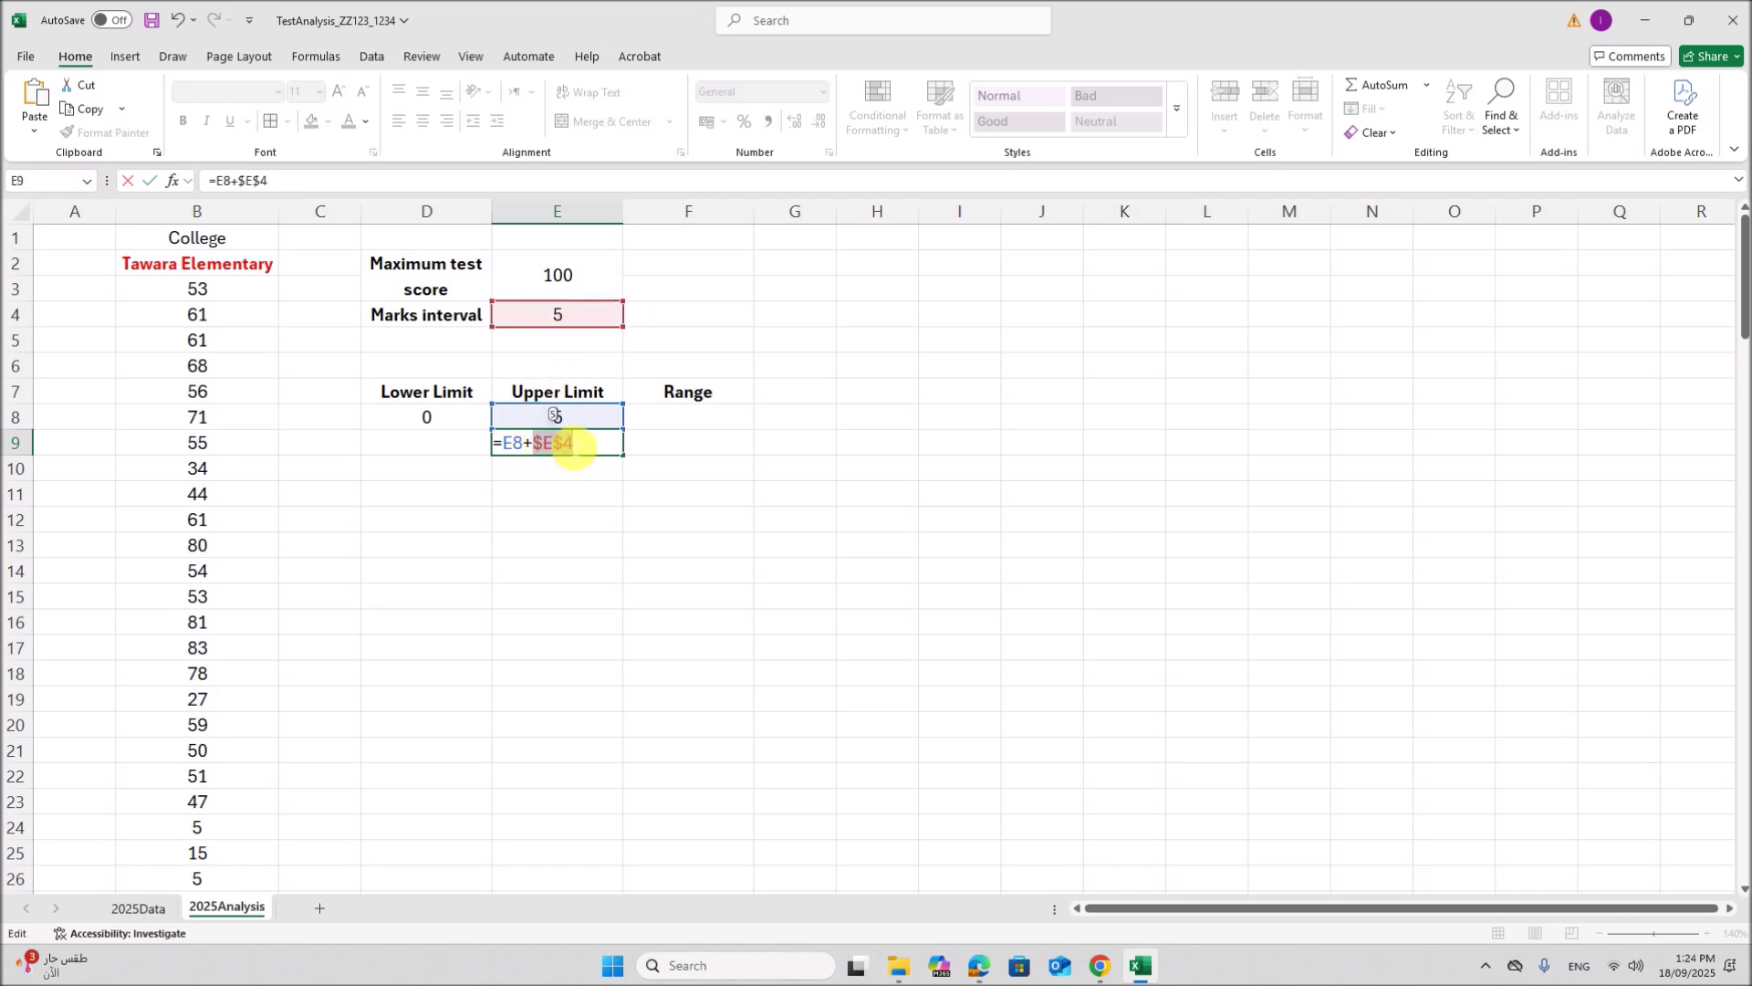
pyautogui.press('Return')
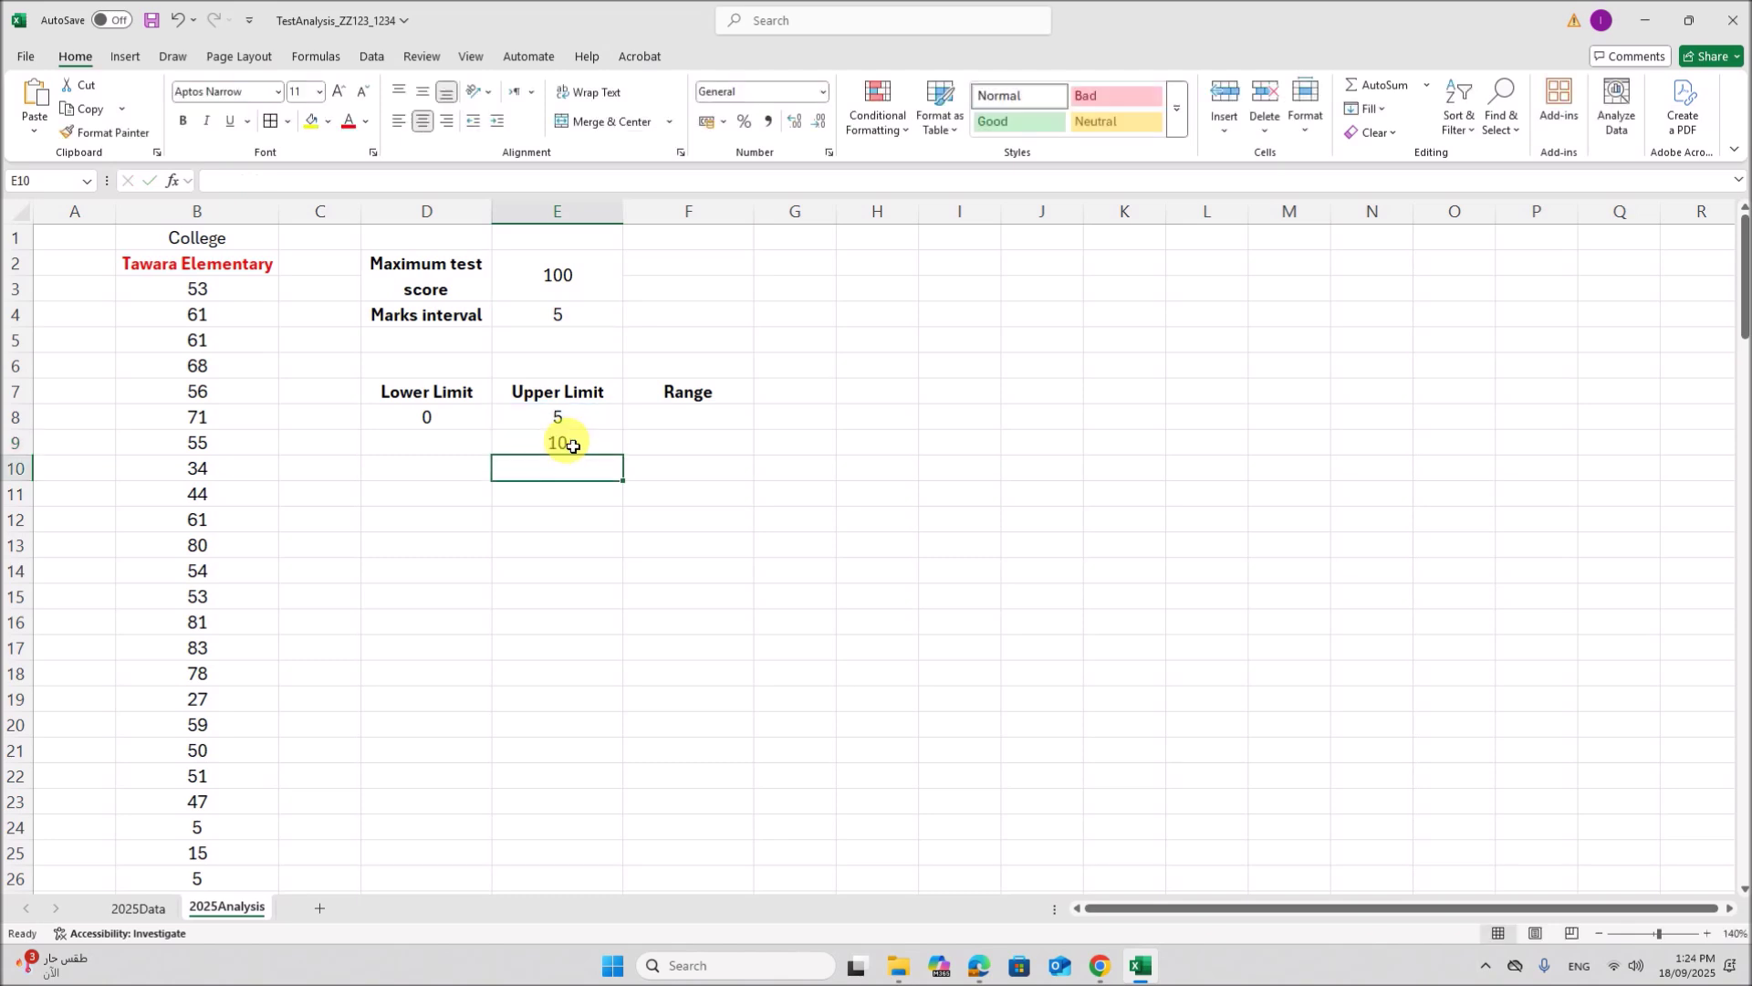
# Step: Copy the Upper Limit formula from E9 down to E27
pyautogui.click(578, 444)
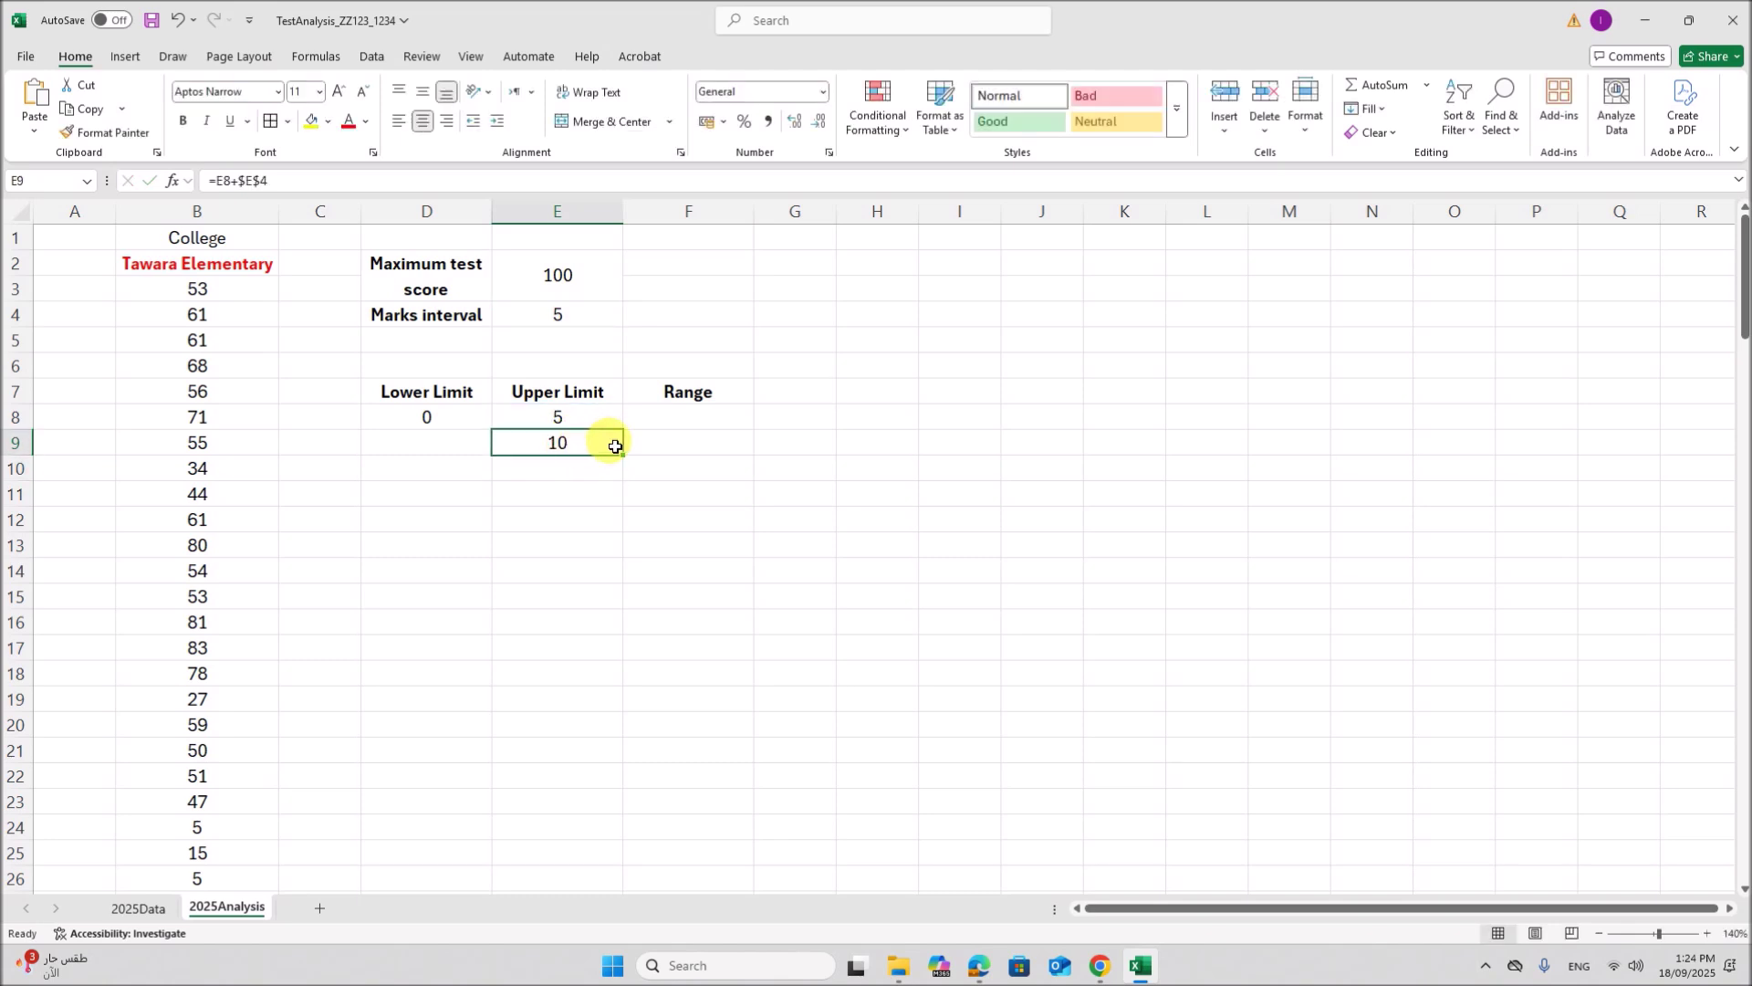
pyautogui.moveTo(624, 455); pyautogui.dragTo(561, 876)
pyautogui.scroll(-3, 602, 803)
pyautogui.moveTo(630, 641); pyautogui.dragTo(606, 682)
pyautogui.scroll(3, 716, 676)
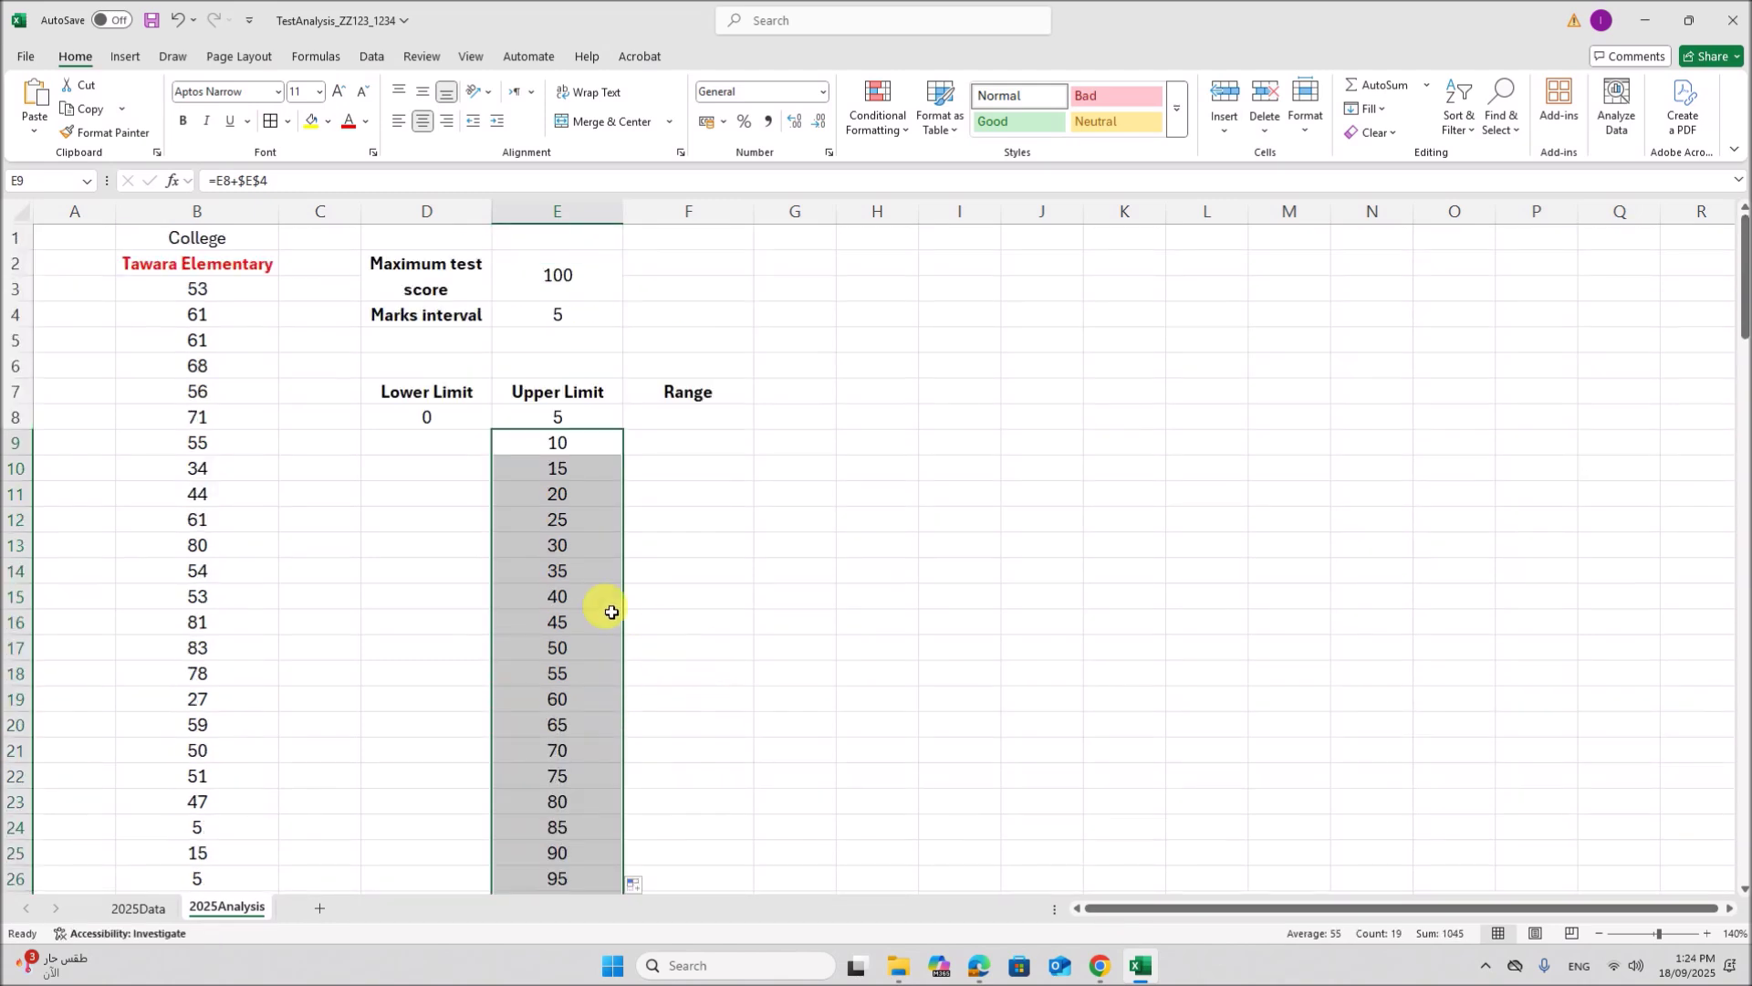
# Step: Enter the formula =E8+1 in D9 so the second Lower Limit follows the previous Upper Limit
pyautogui.click(447, 447)
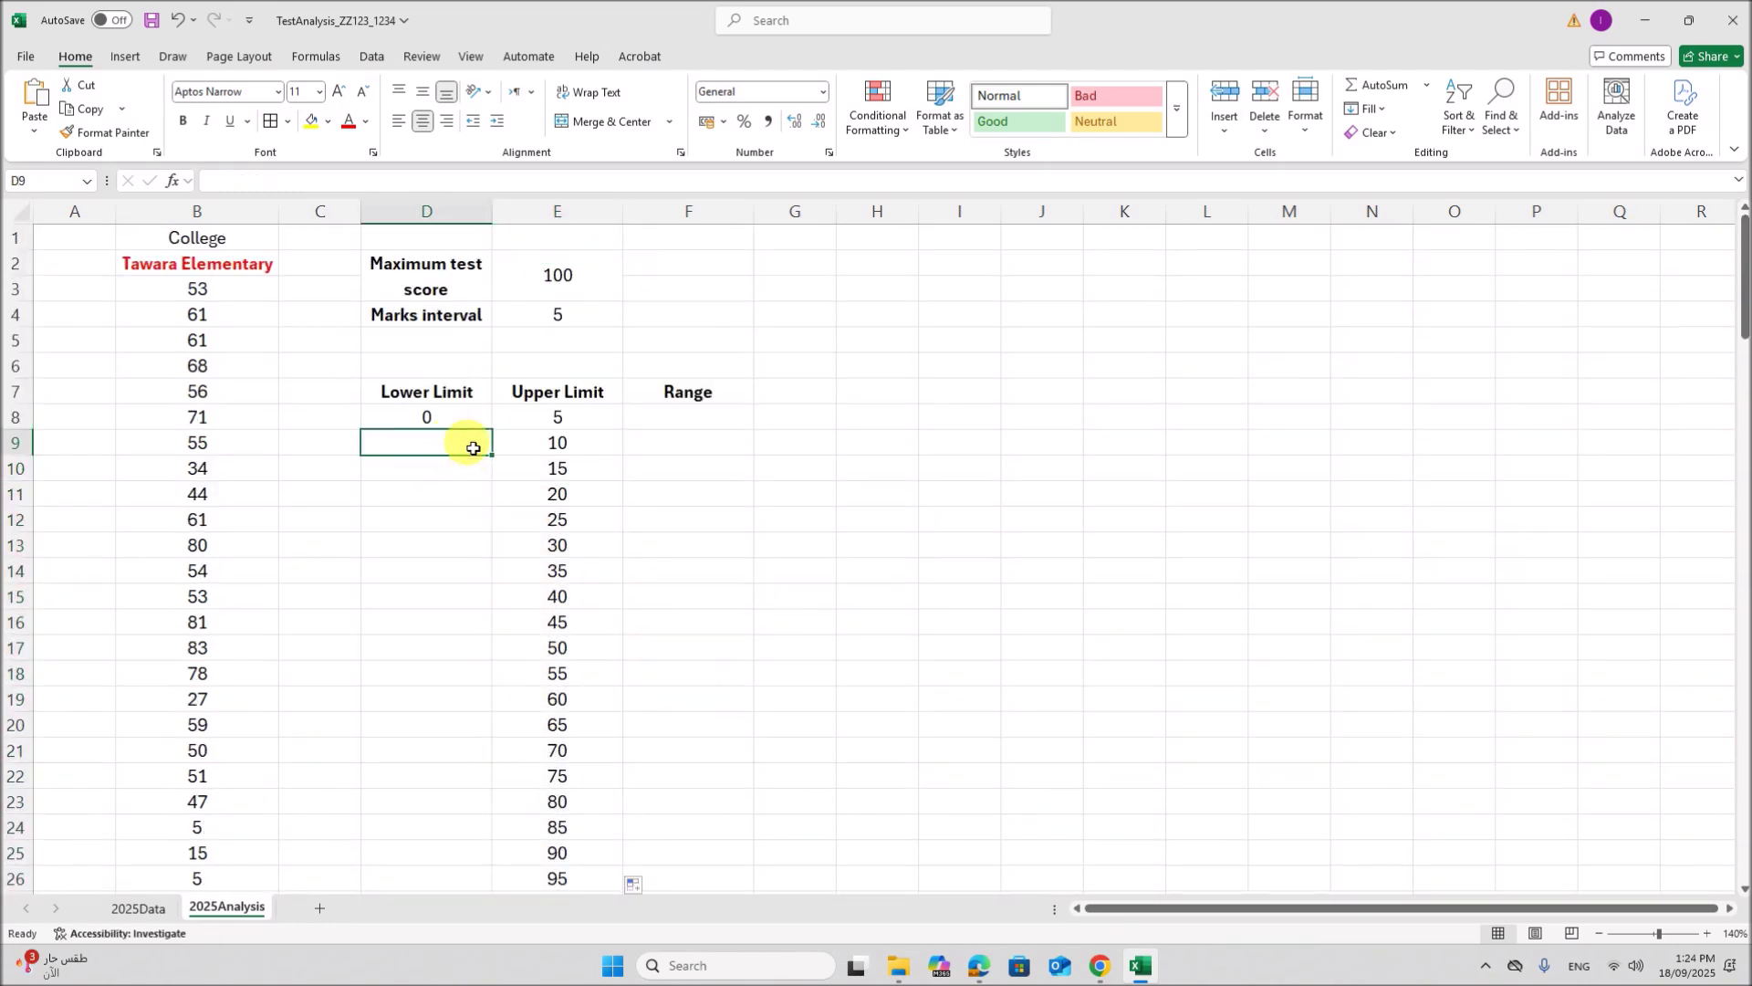
pyautogui.write('=')
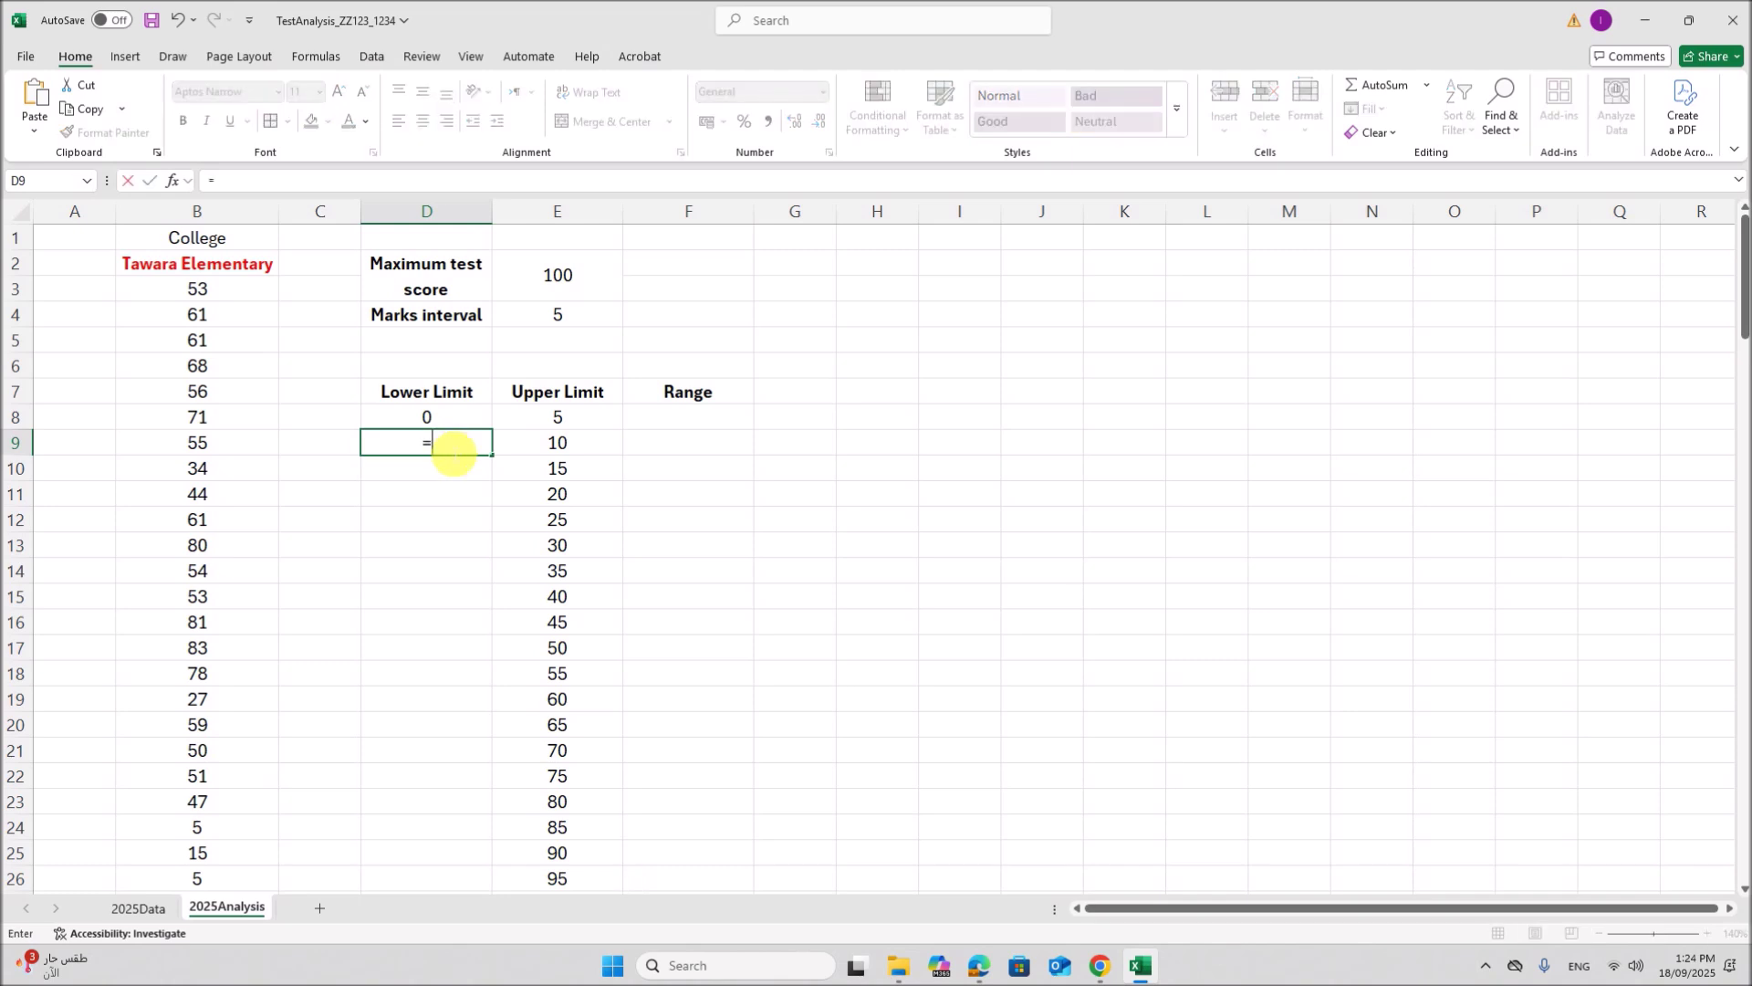
pyautogui.click(561, 417)
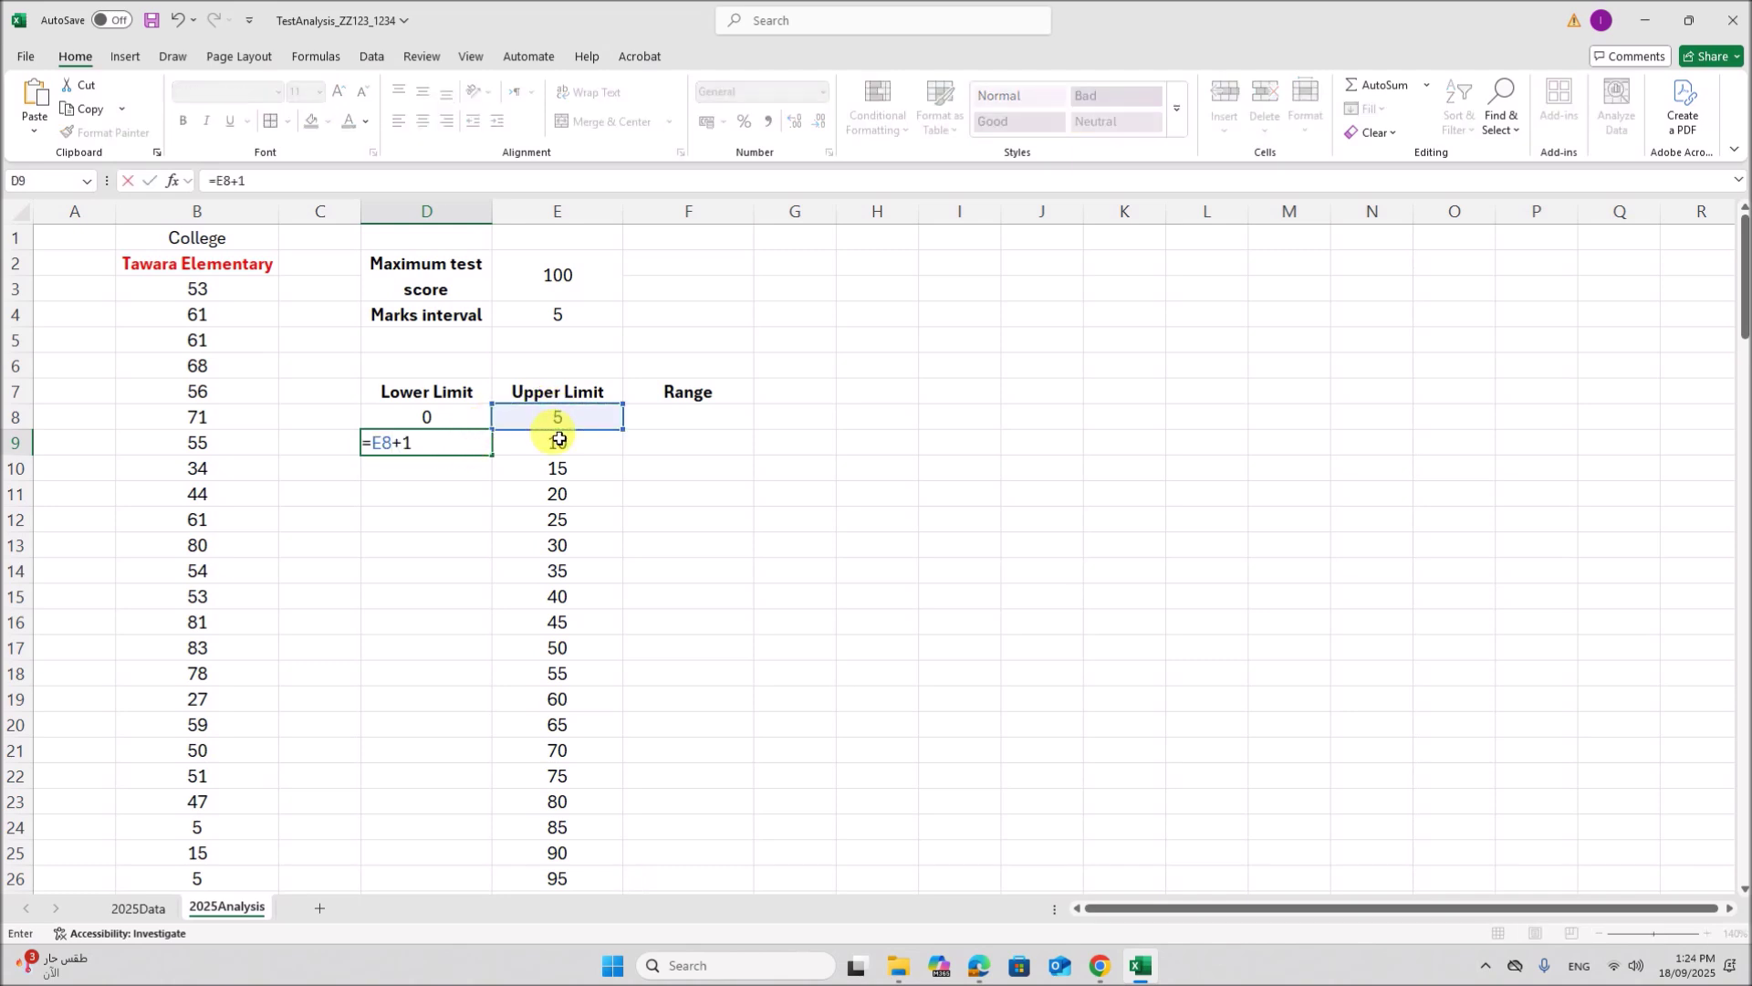
pyautogui.press('Return')
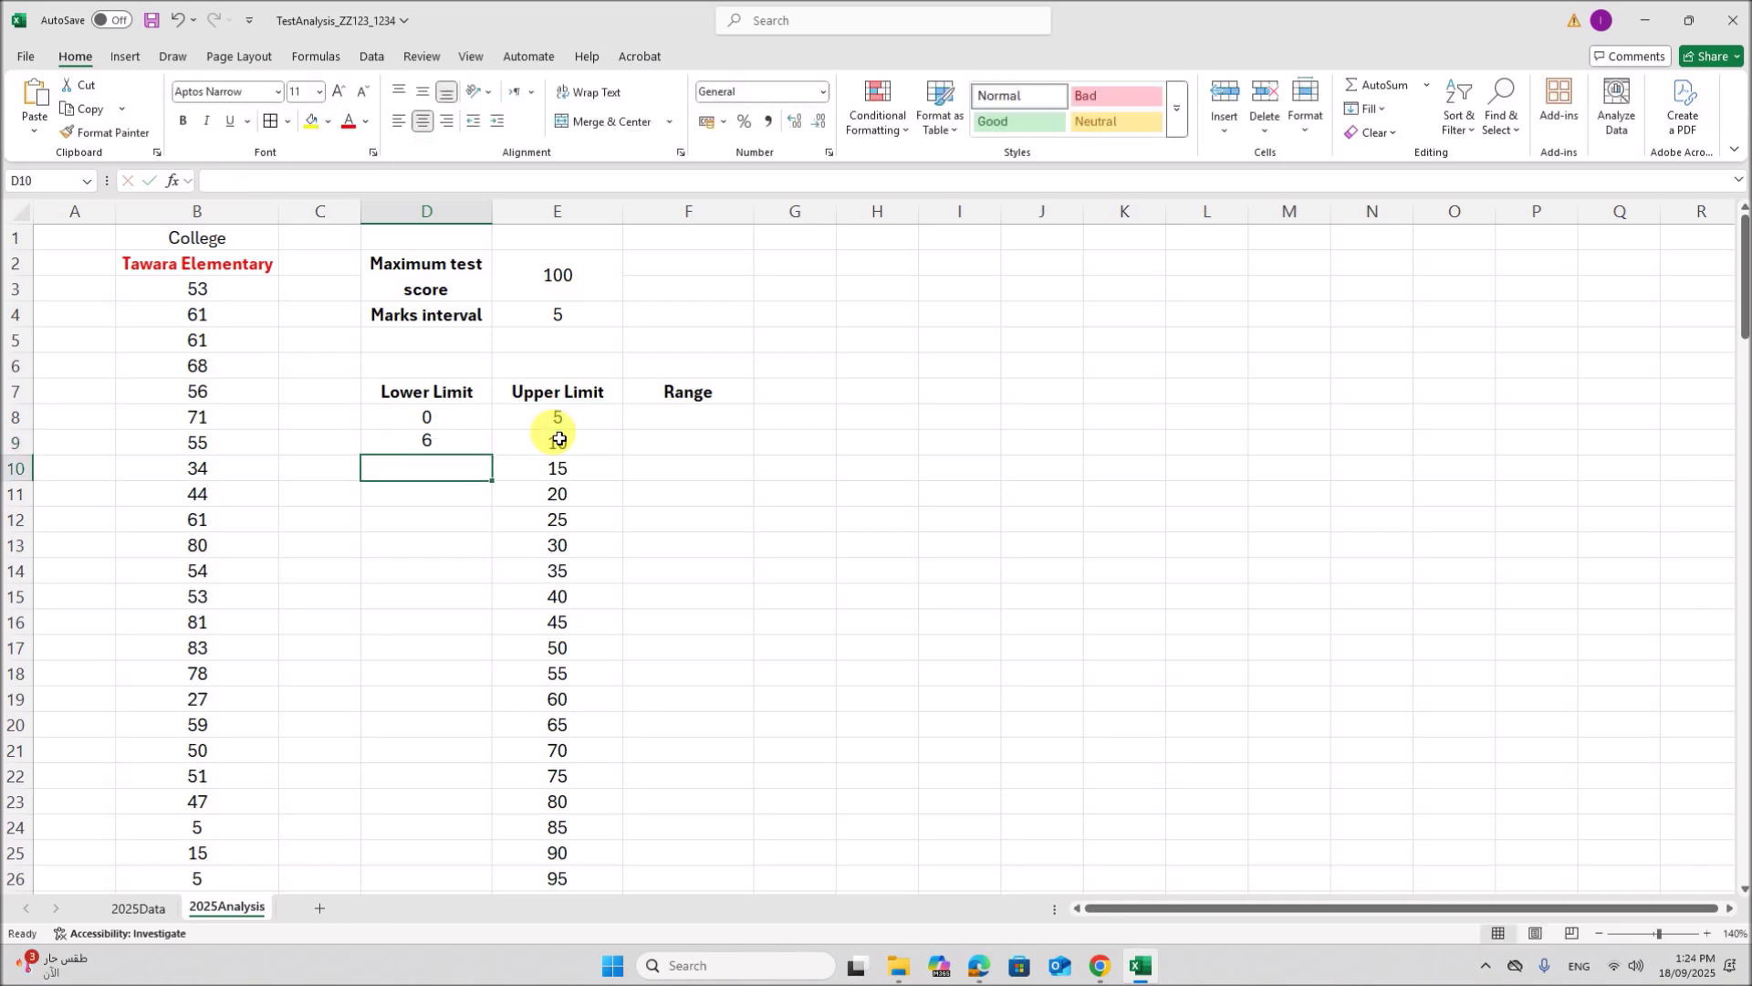
# Step: Check the Lower Limit values in the question paper's examples, and copy the D9 formula down to D27
pyautogui.click(982, 967)
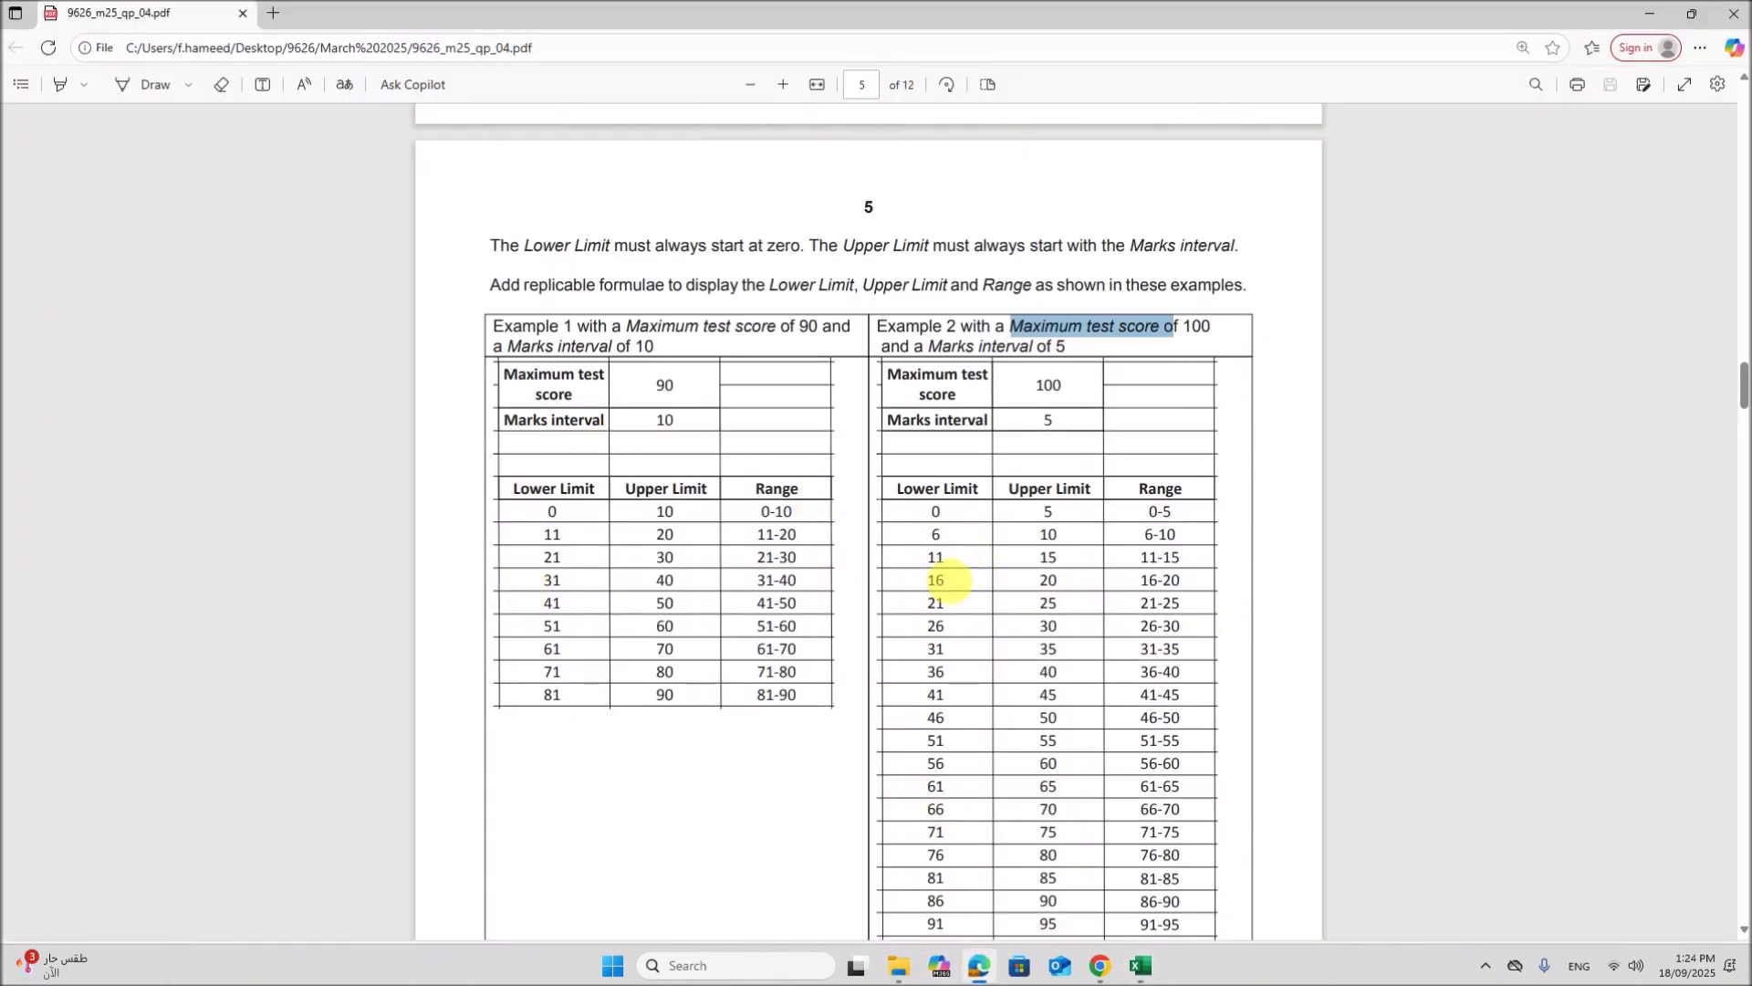
pyautogui.click(1139, 966)
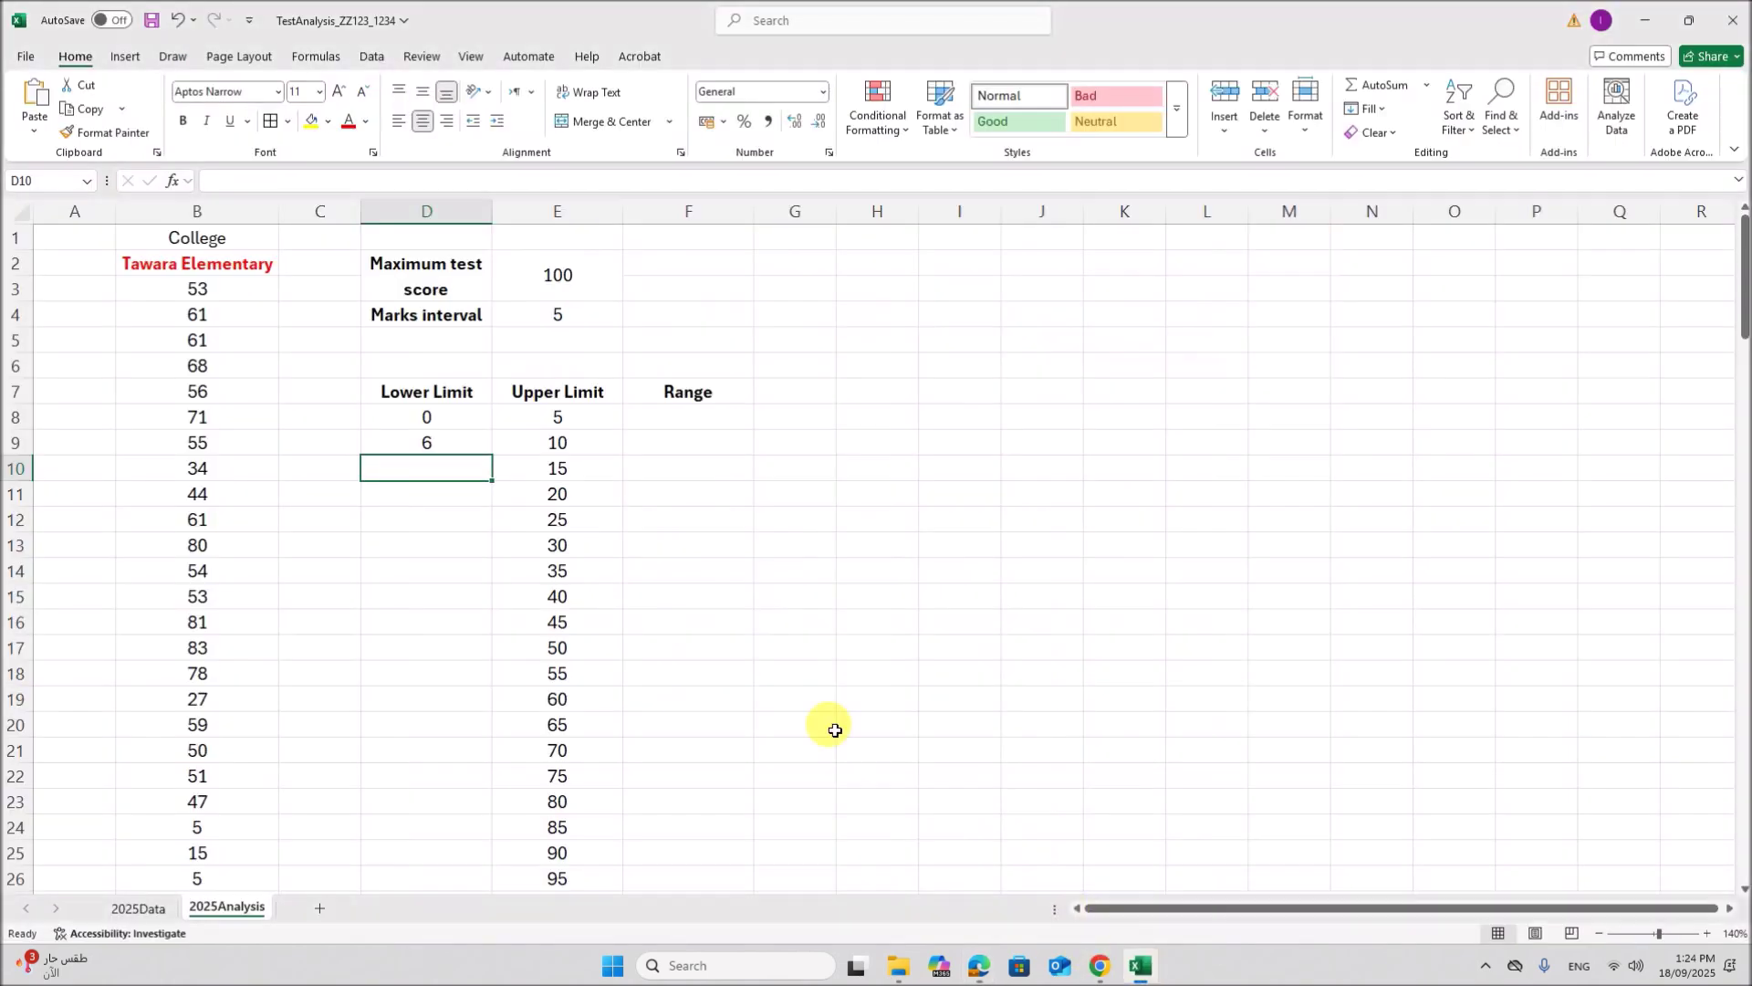
pyautogui.click(490, 453)
pyautogui.moveTo(498, 459); pyautogui.dragTo(469, 886)
pyautogui.moveTo(472, 927); pyautogui.dragTo(484, 857)
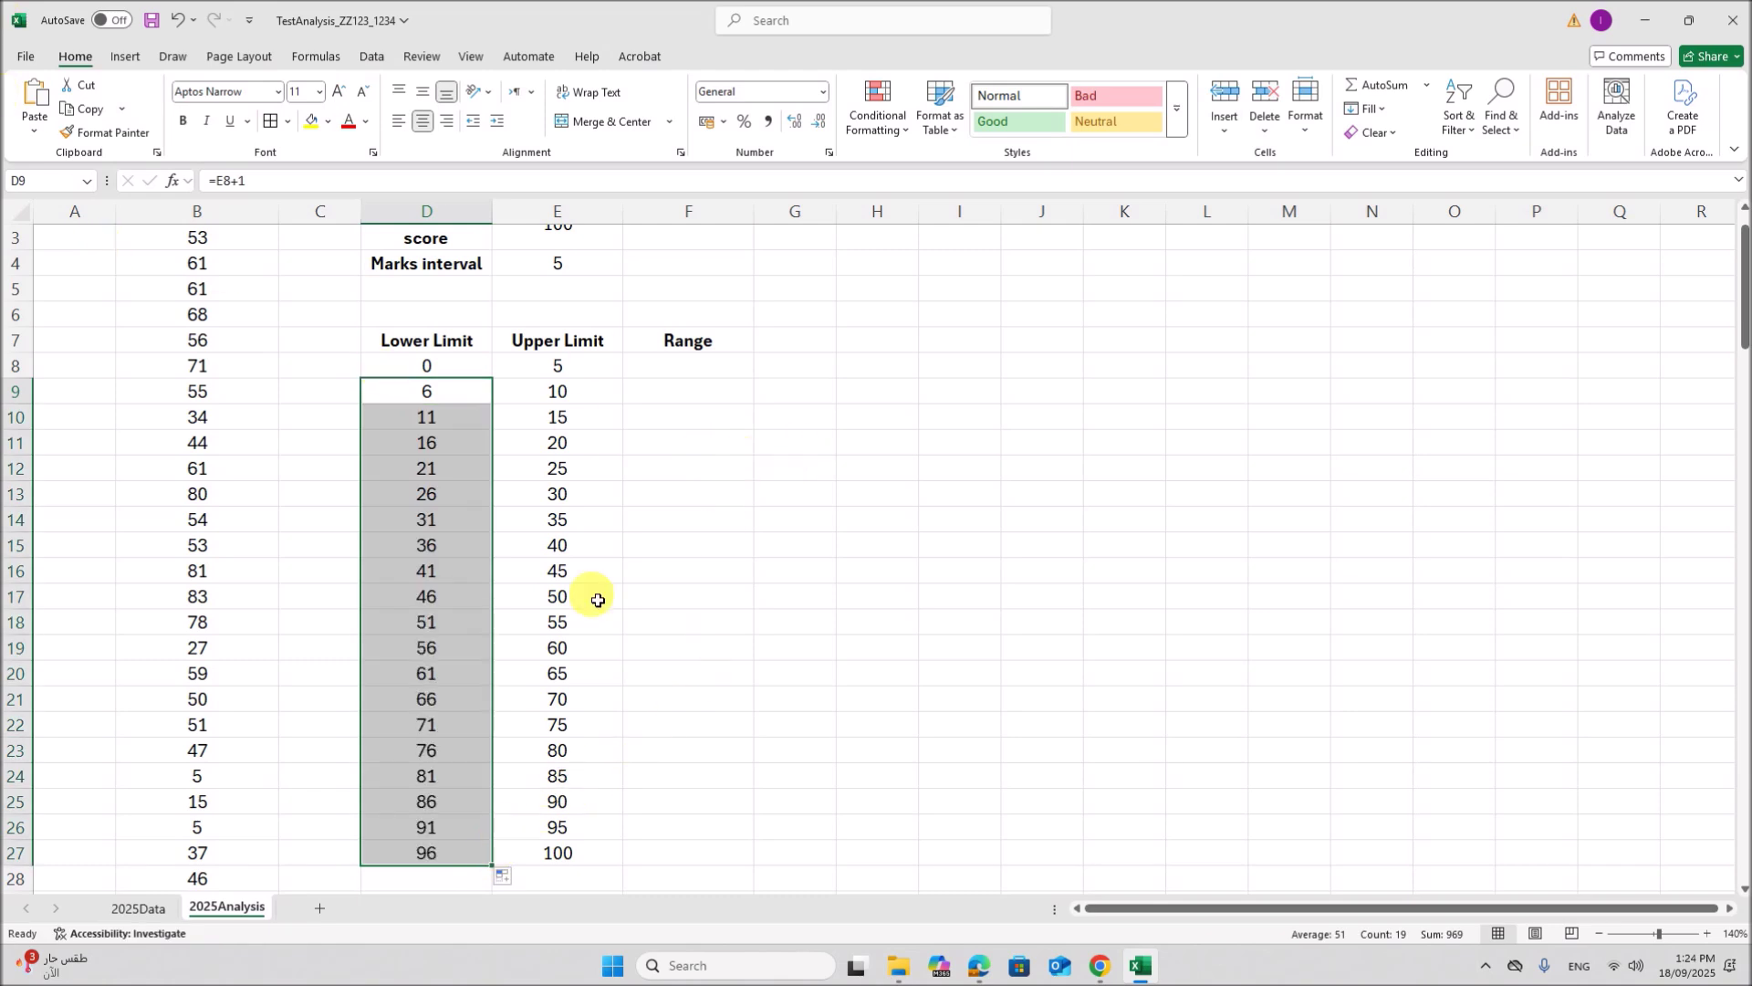
pyautogui.scroll(1, 509, 674)
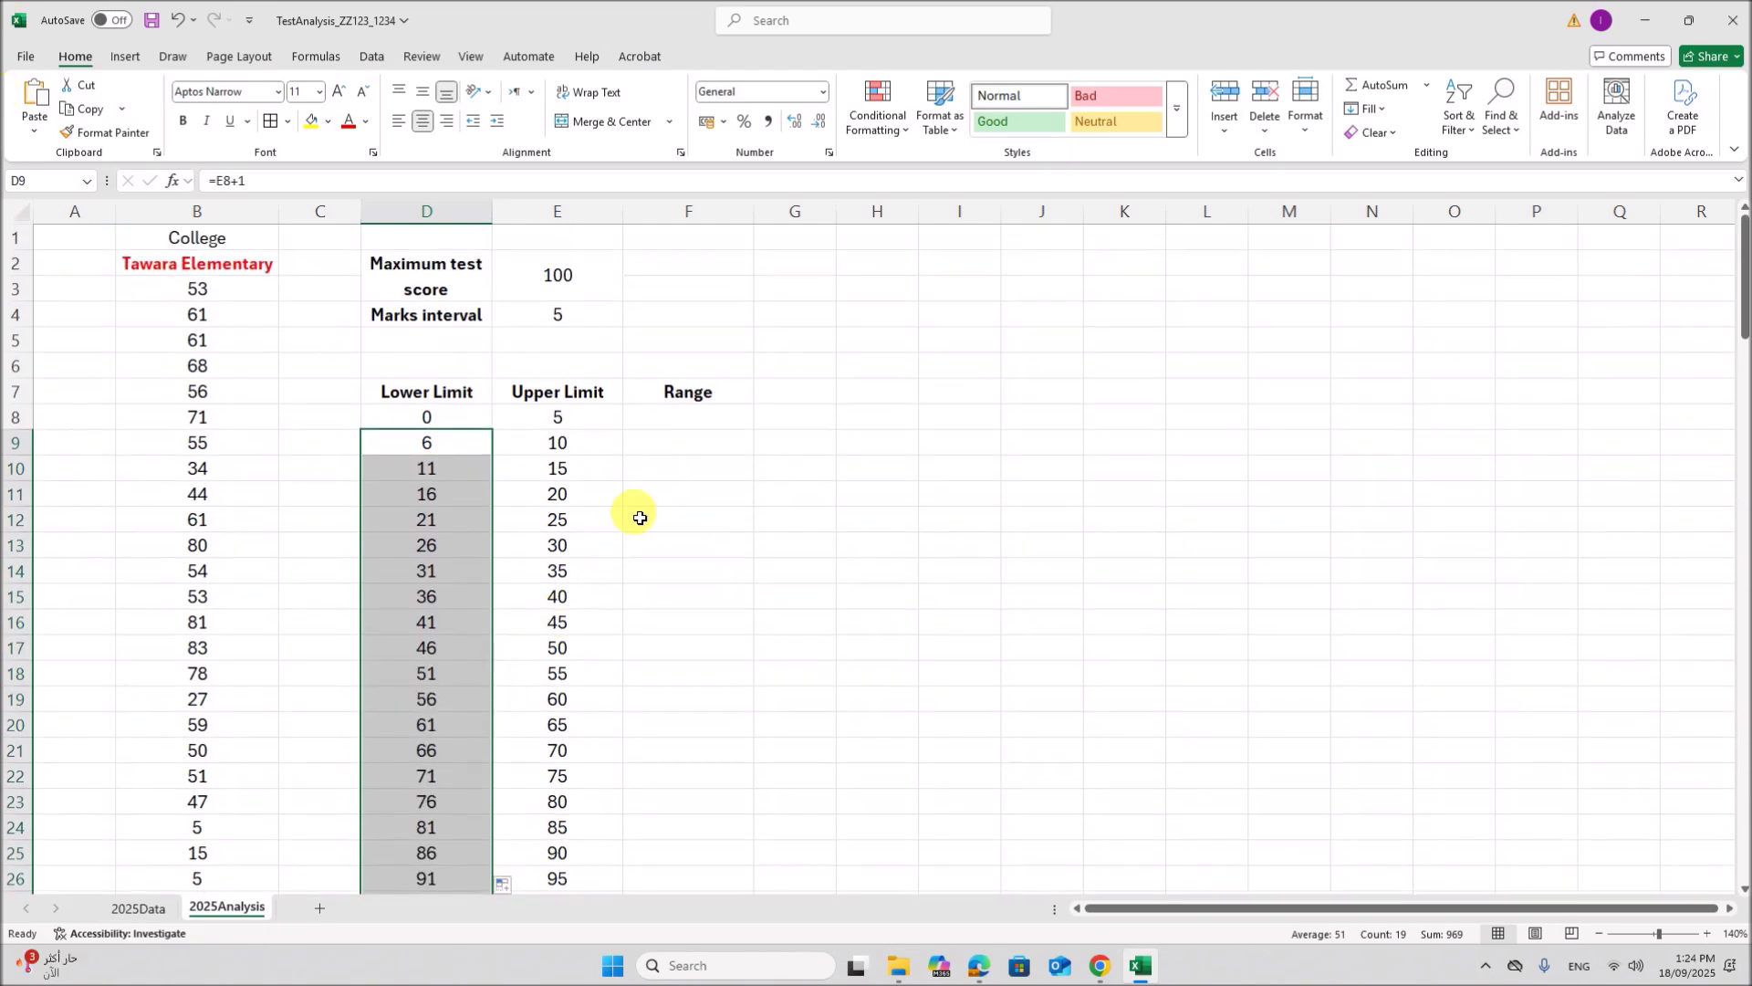
# Step: Set the marks interval in E4 to 10
pyautogui.moveTo(561, 315); pyautogui.dragTo(606, 320)
pyautogui.click(632, 321)
pyautogui.click(547, 352)
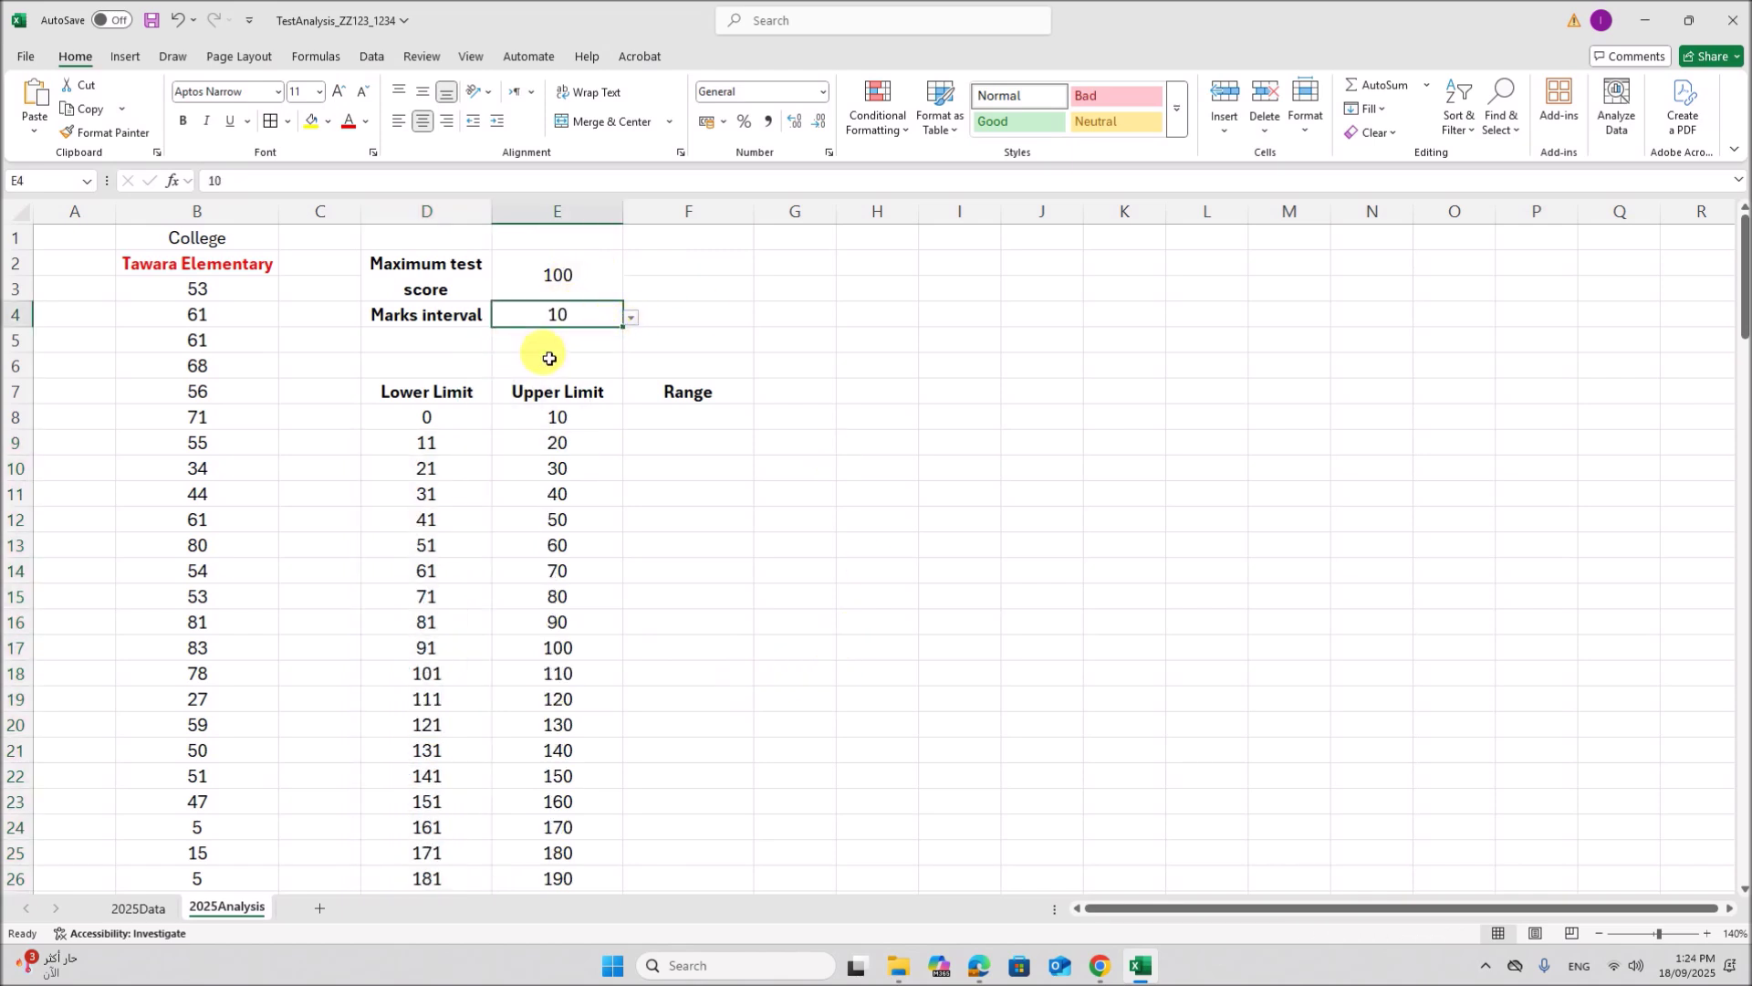
# Step: Examine the Lower and Upper Limit rows 18 to 27 against the maximum test score in E2
pyautogui.scroll(-1, 595, 479)
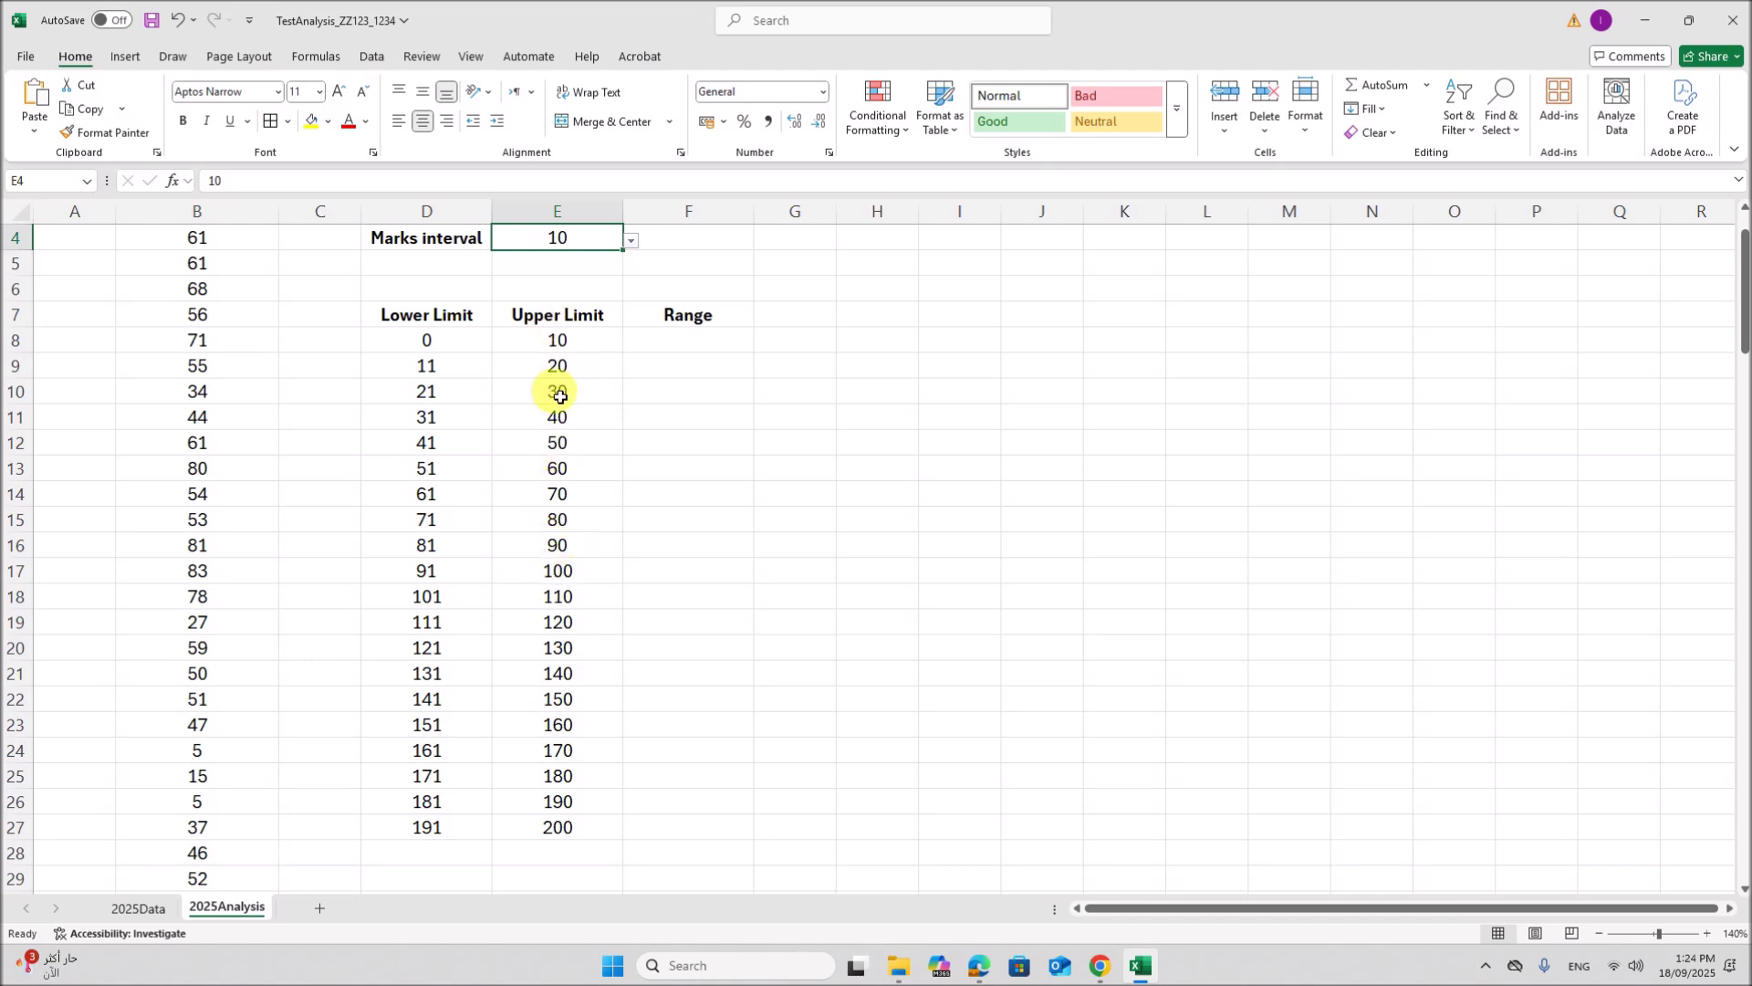
pyautogui.moveTo(575, 598); pyautogui.dragTo(552, 837)
pyautogui.moveTo(570, 776); pyautogui.dragTo(577, 725)
pyautogui.moveTo(589, 607); pyautogui.dragTo(560, 825)
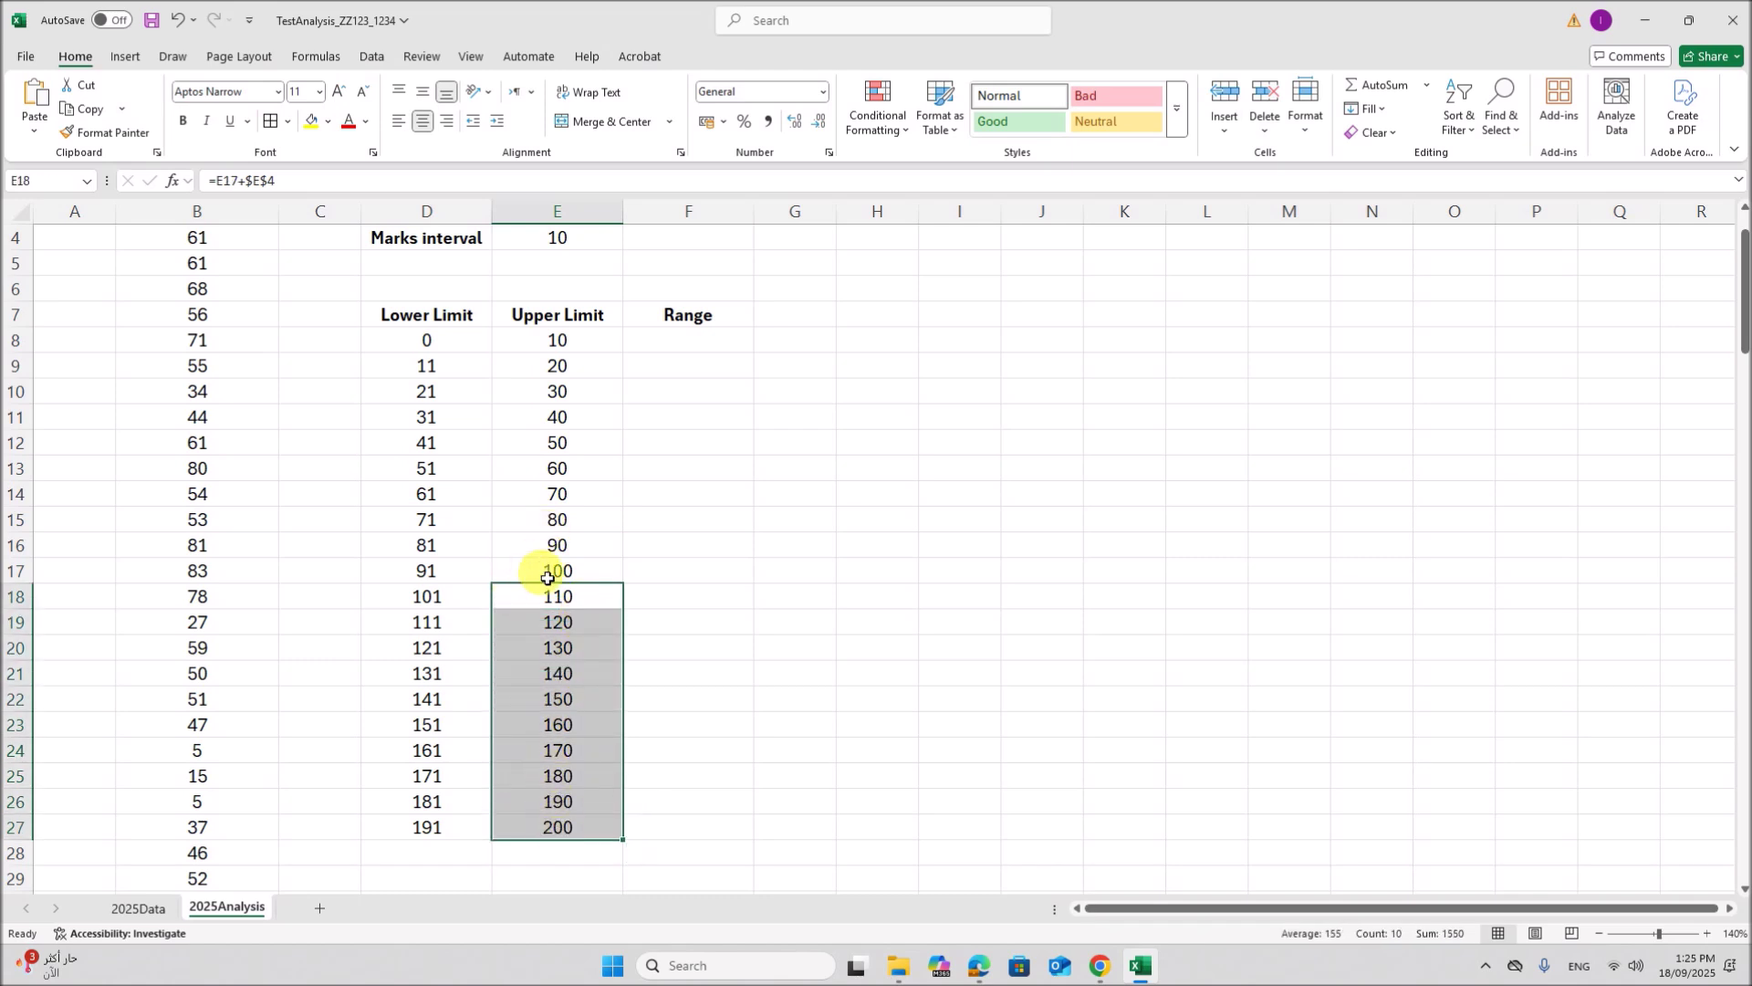
pyautogui.moveTo(380, 594); pyautogui.dragTo(528, 825)
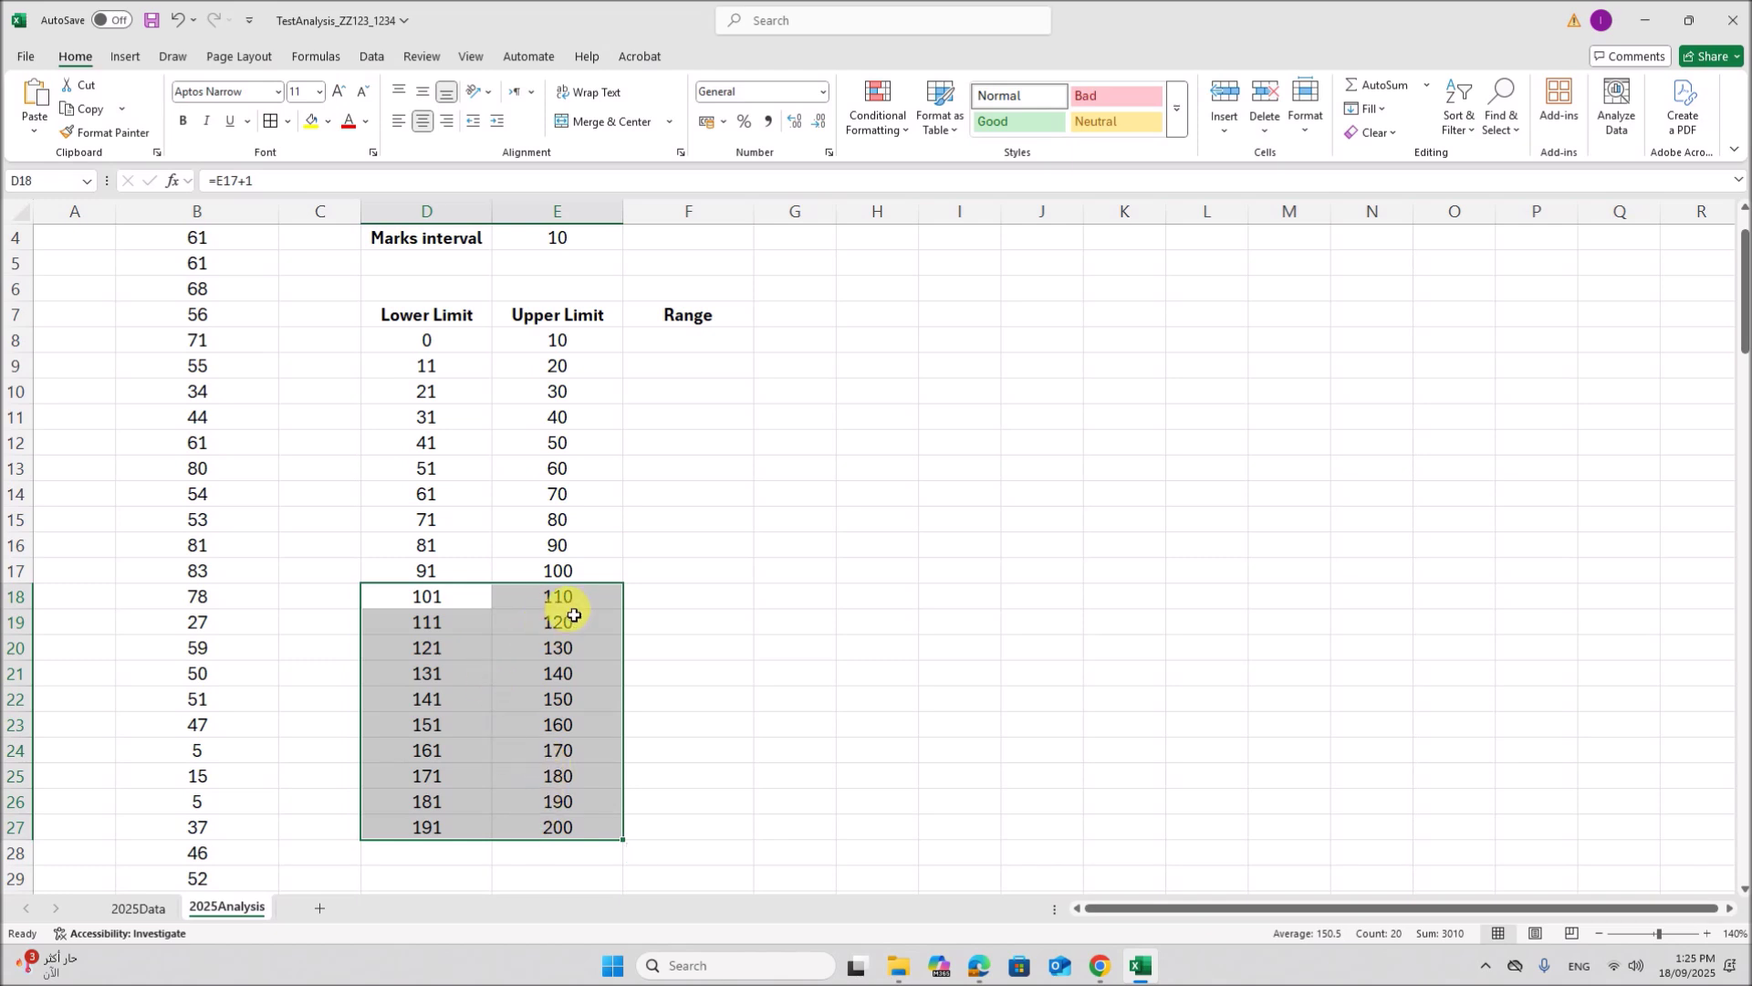
pyautogui.scroll(1, 574, 605)
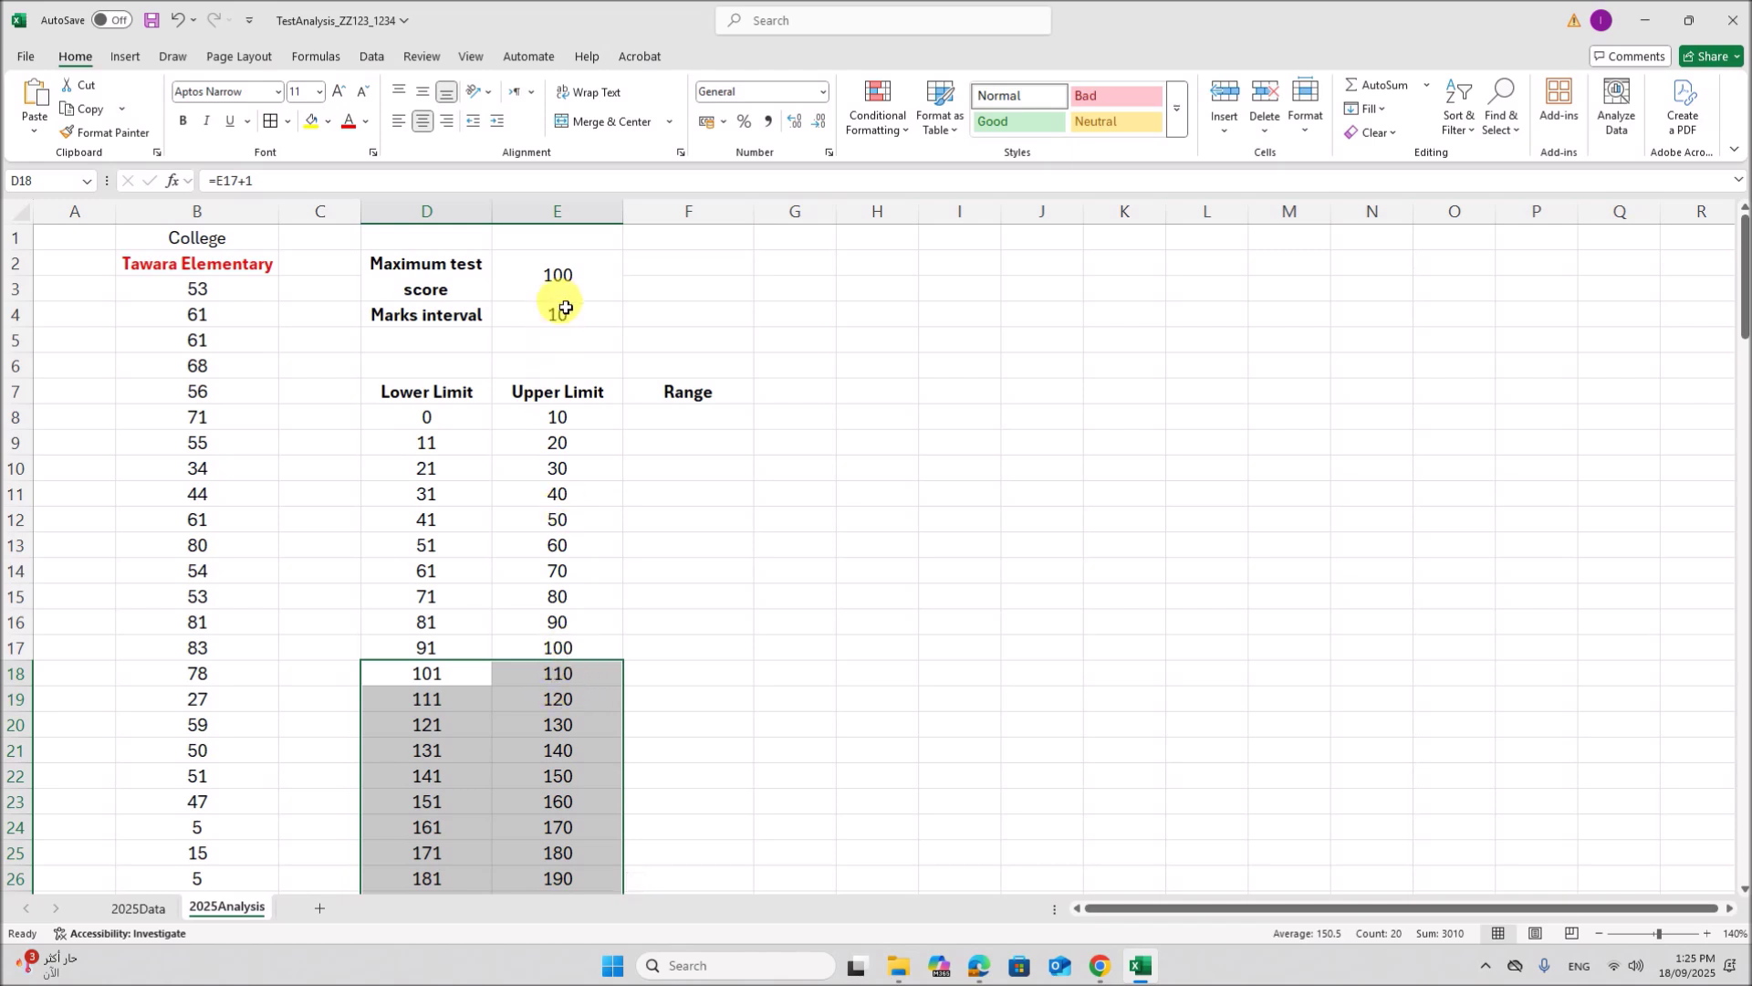
pyautogui.click(575, 651)
pyautogui.click(564, 276)
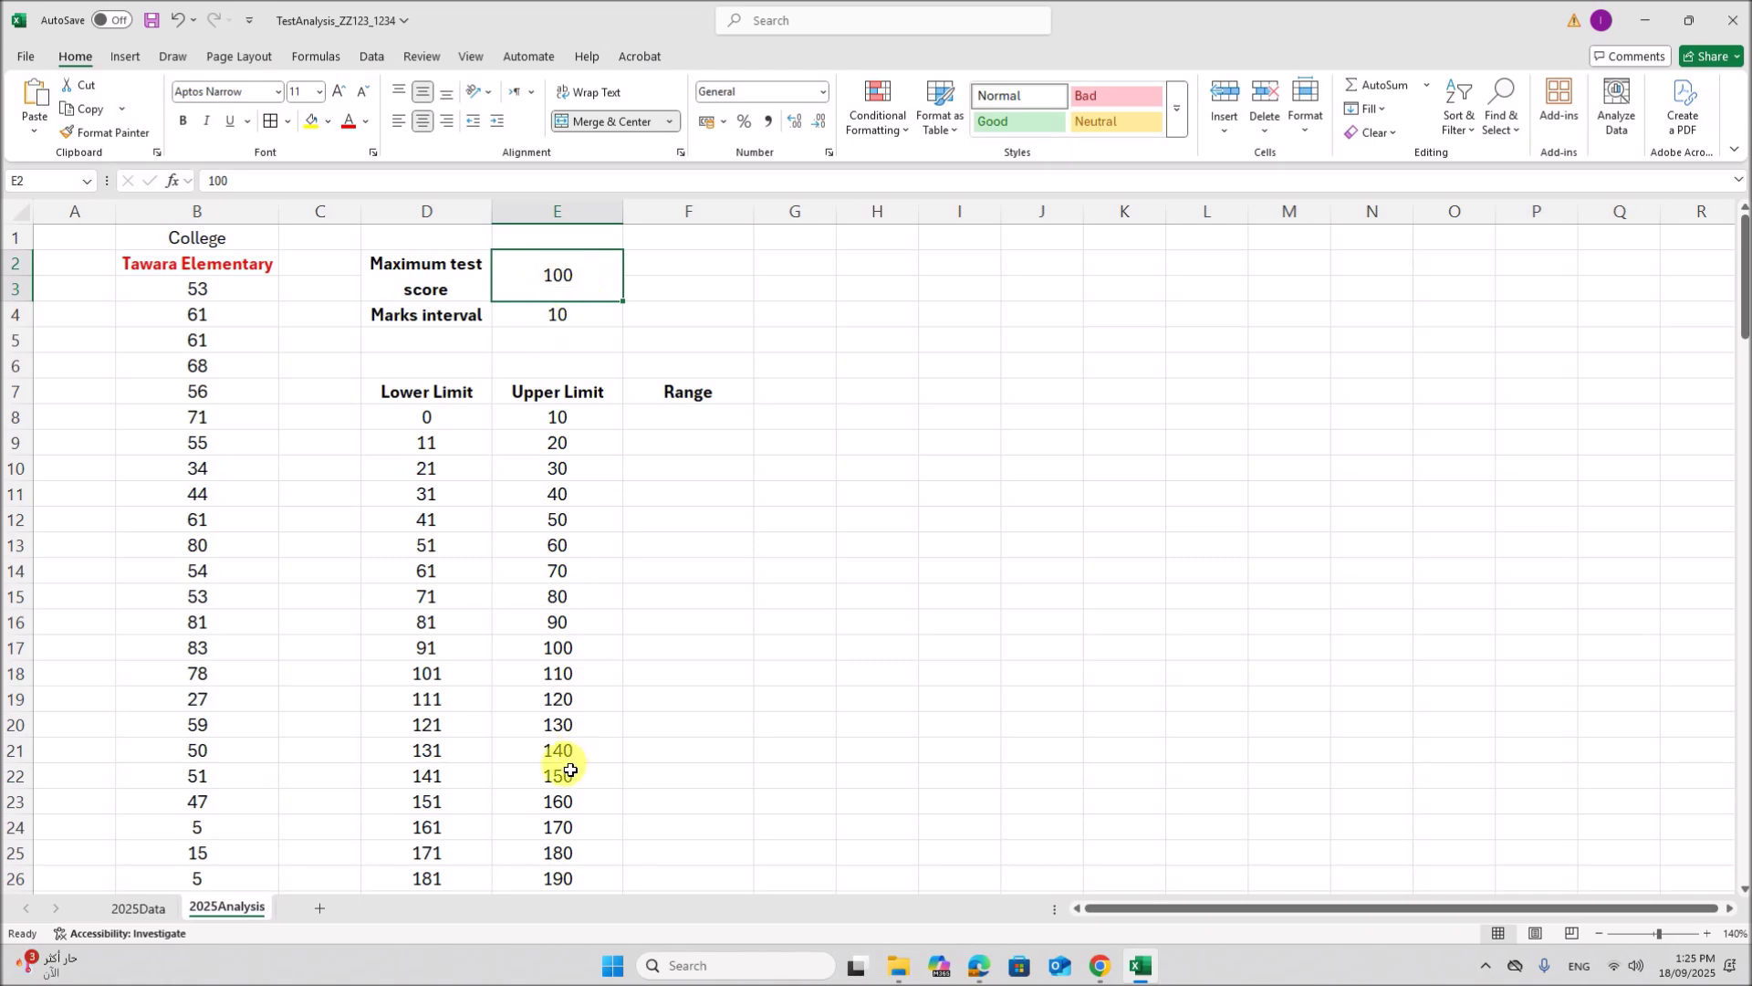
pyautogui.moveTo(485, 681); pyautogui.dragTo(559, 827)
pyautogui.click(730, 621)
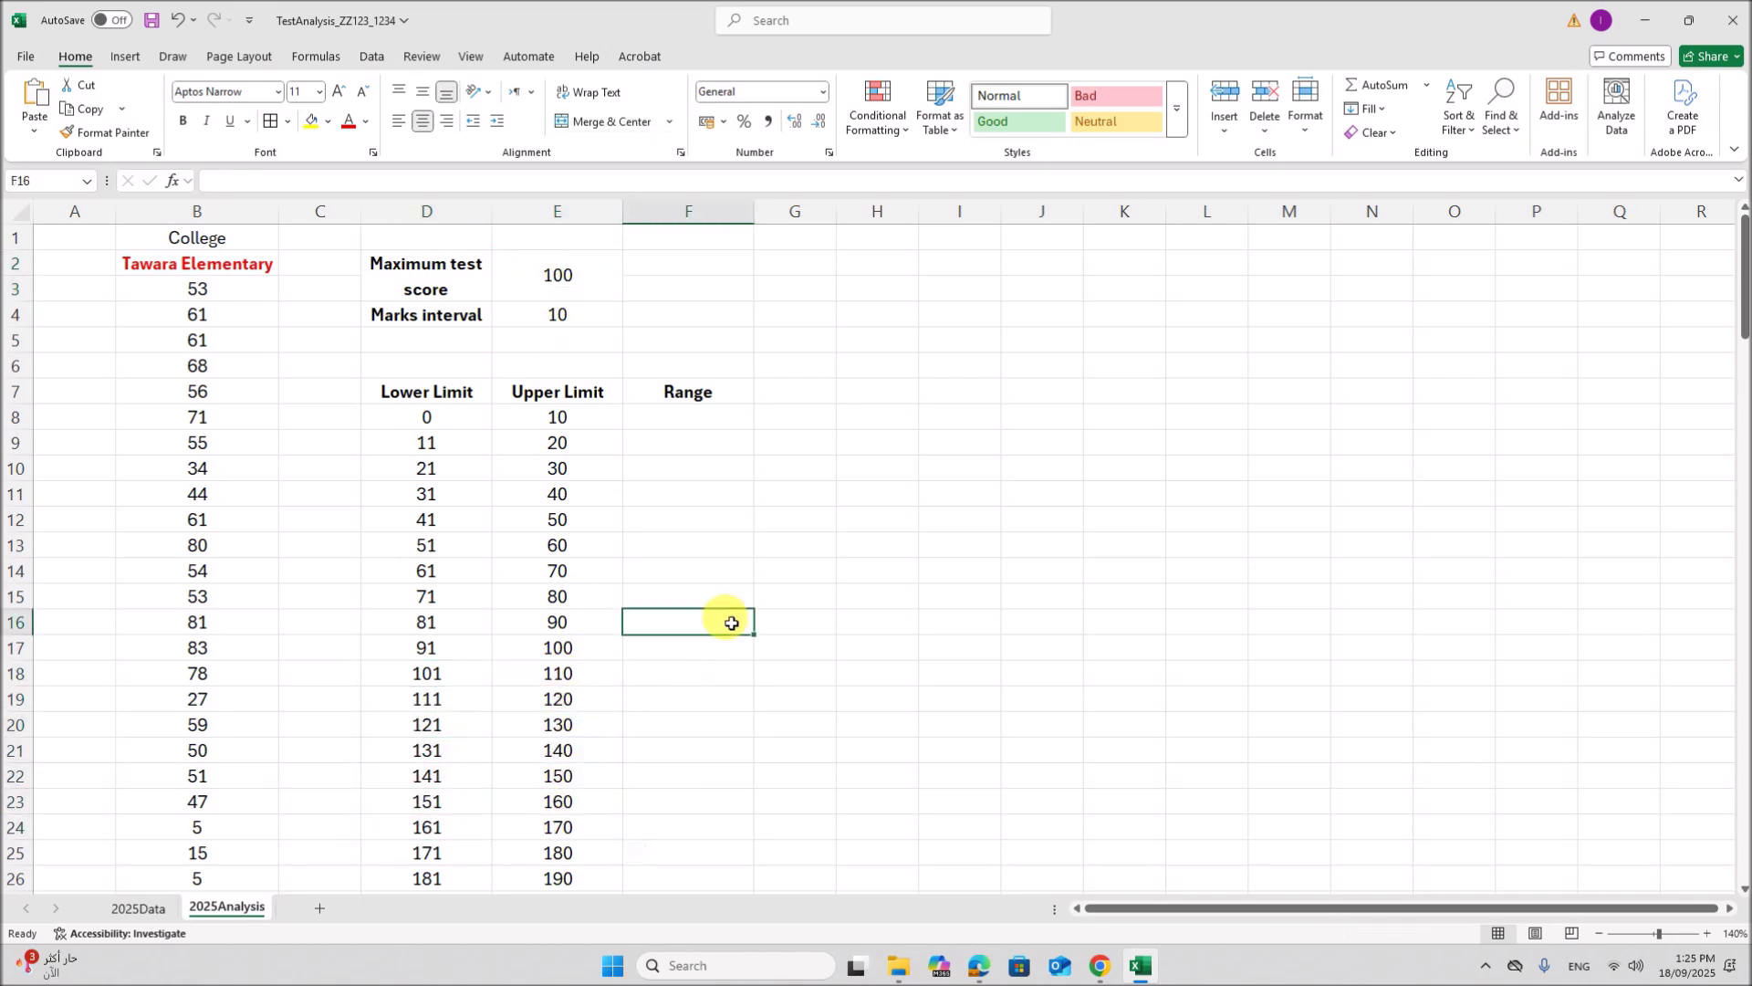
# Step: Wrap the Upper Limit formula in E9 in an IF function with the logical test E8+$E$4>E2
pyautogui.doubleClick(545, 445)
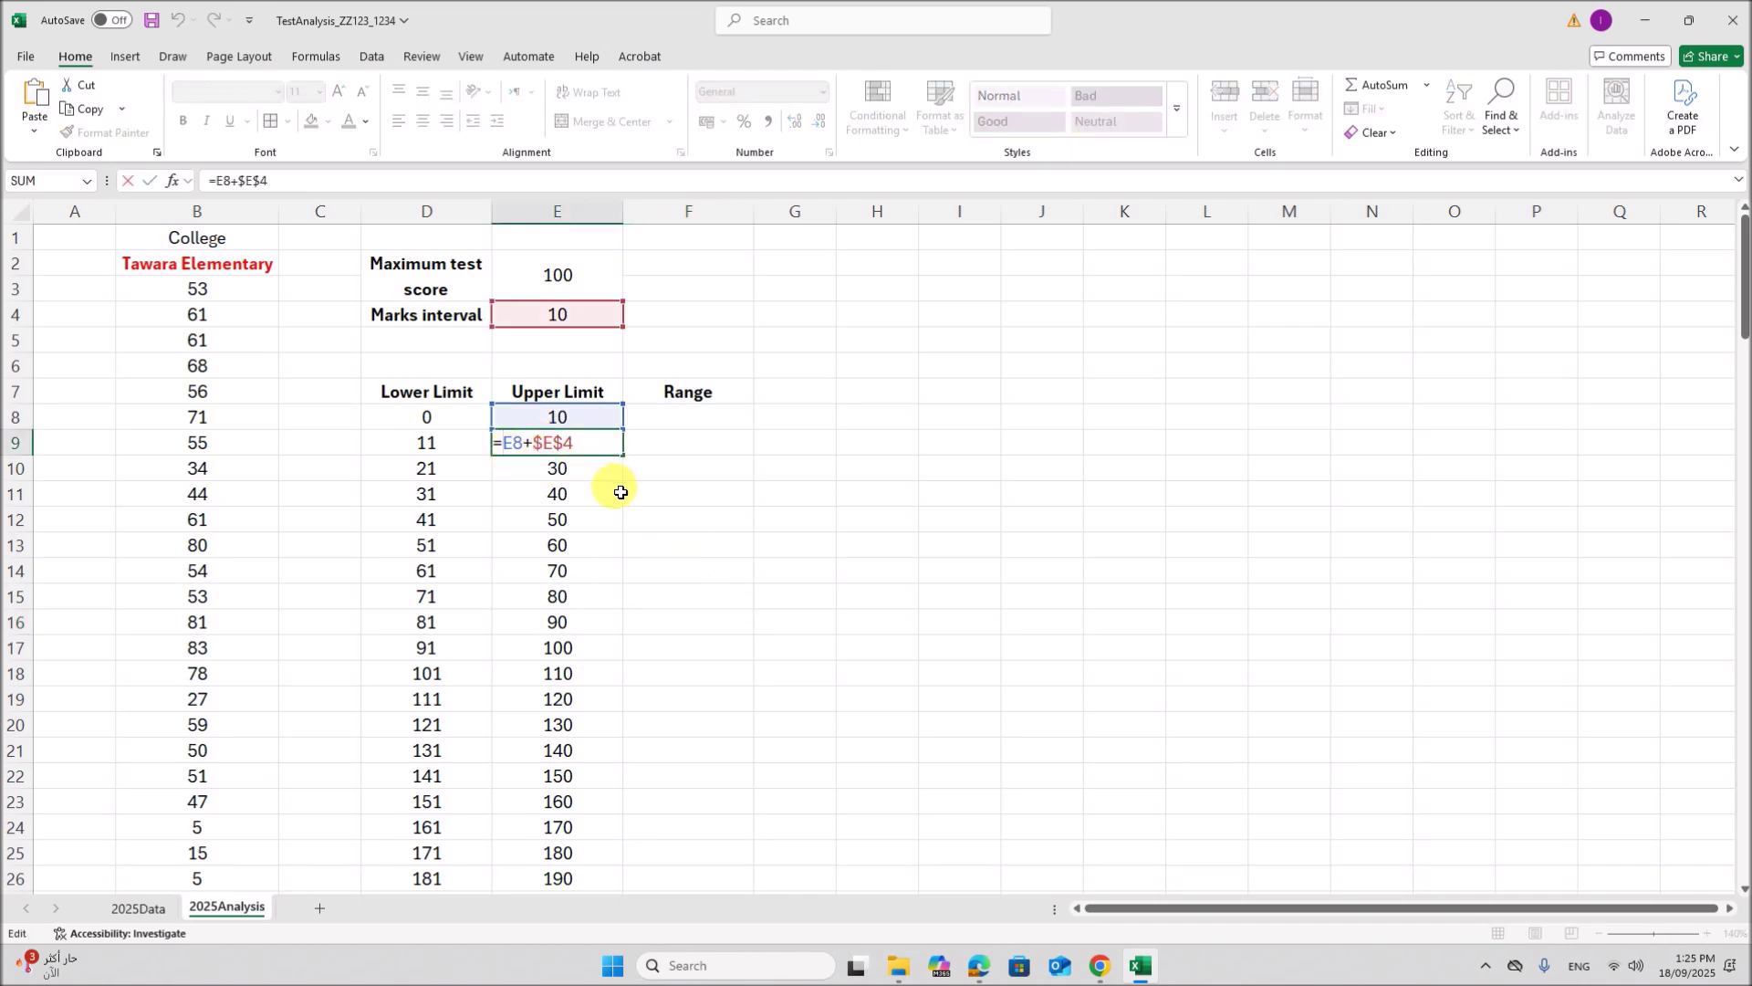
pyautogui.moveTo(503, 443); pyautogui.dragTo(577, 445)
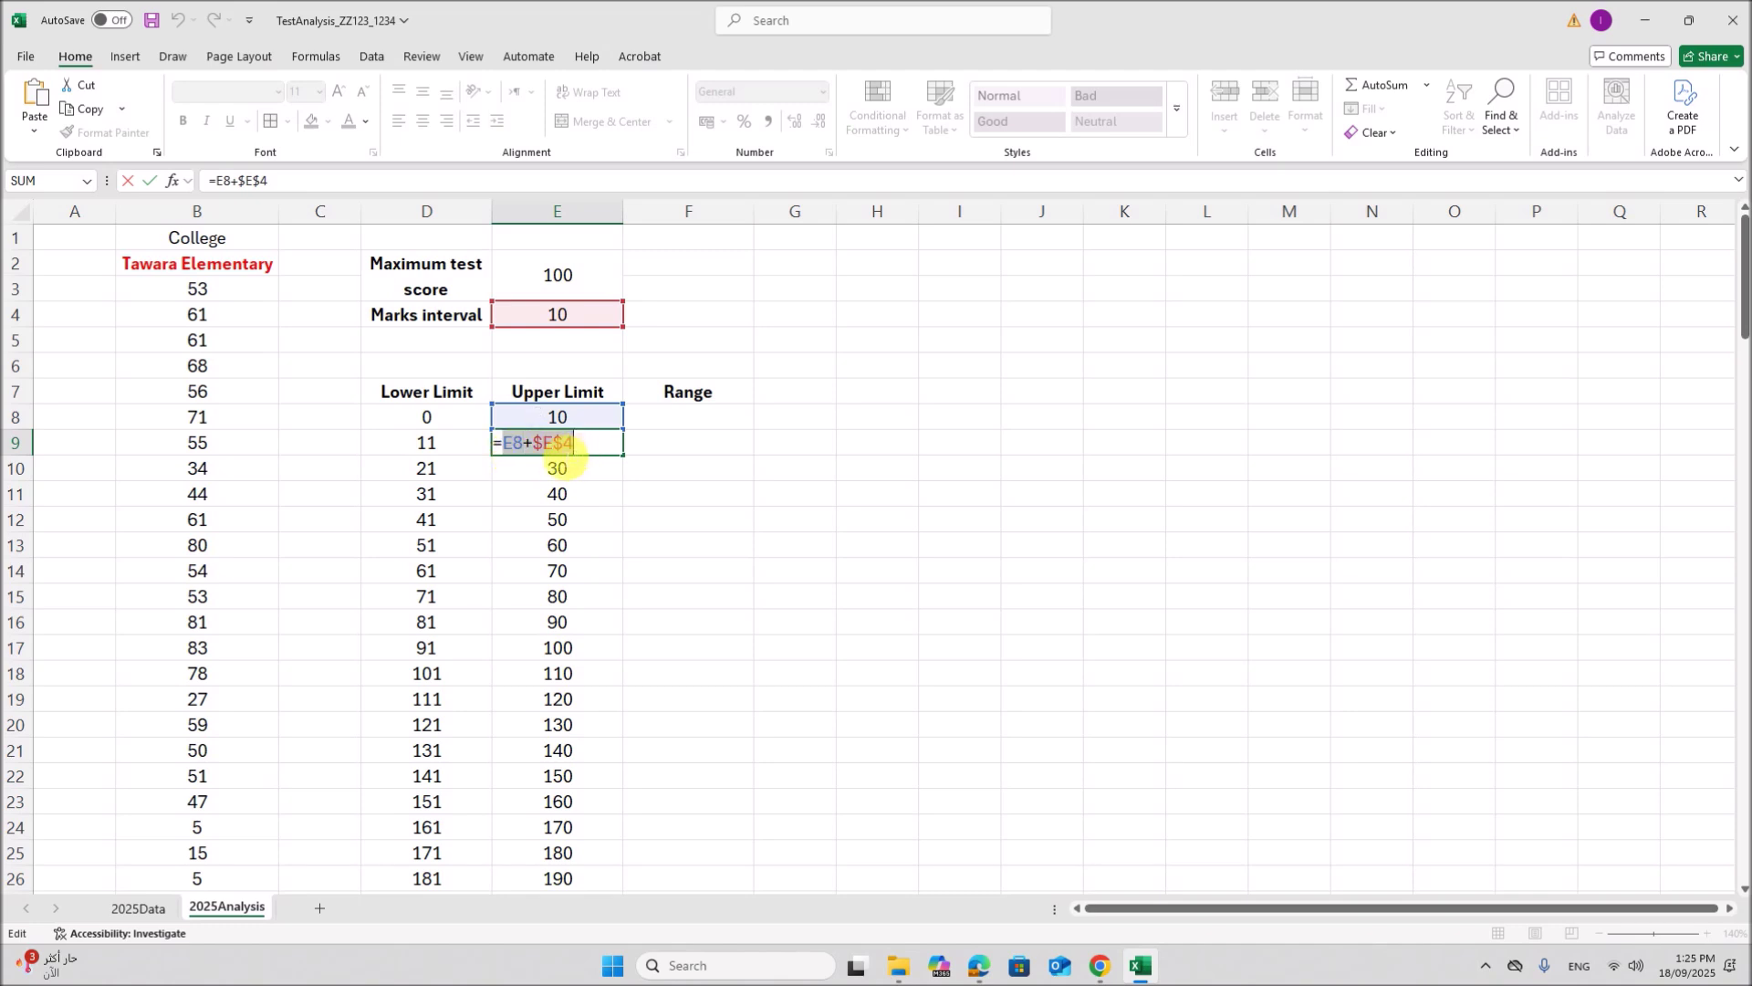
pyautogui.click(504, 444)
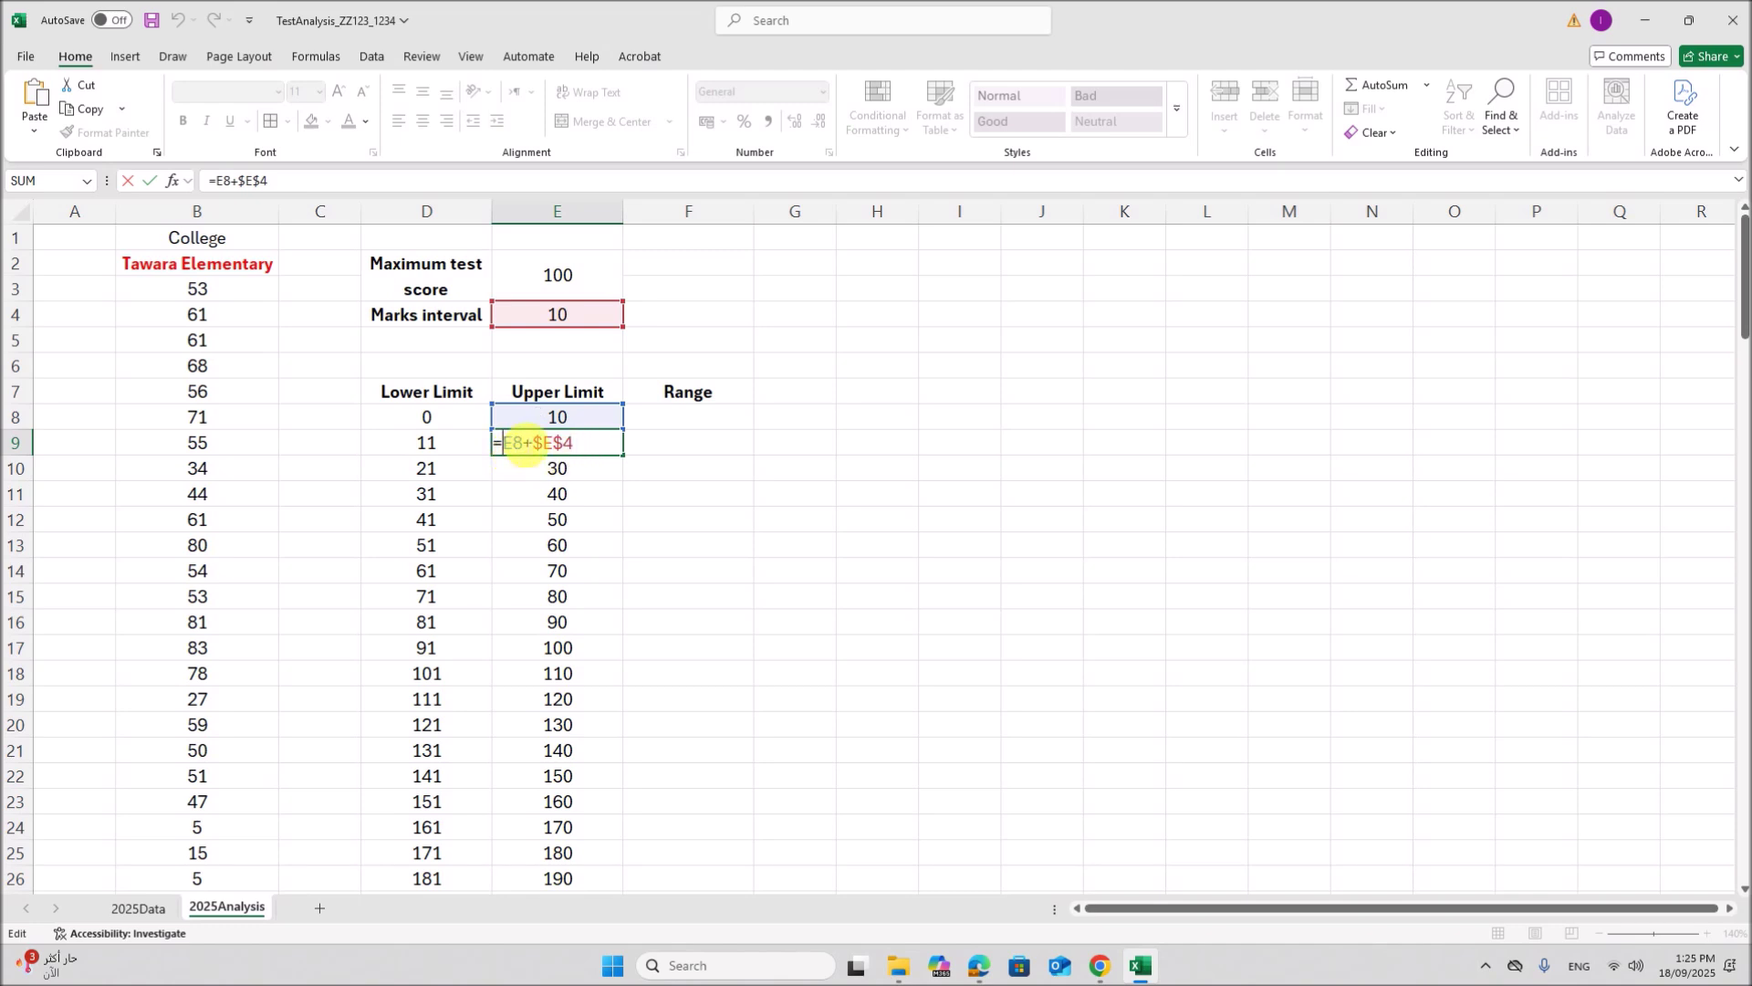
pyautogui.write('IF(')
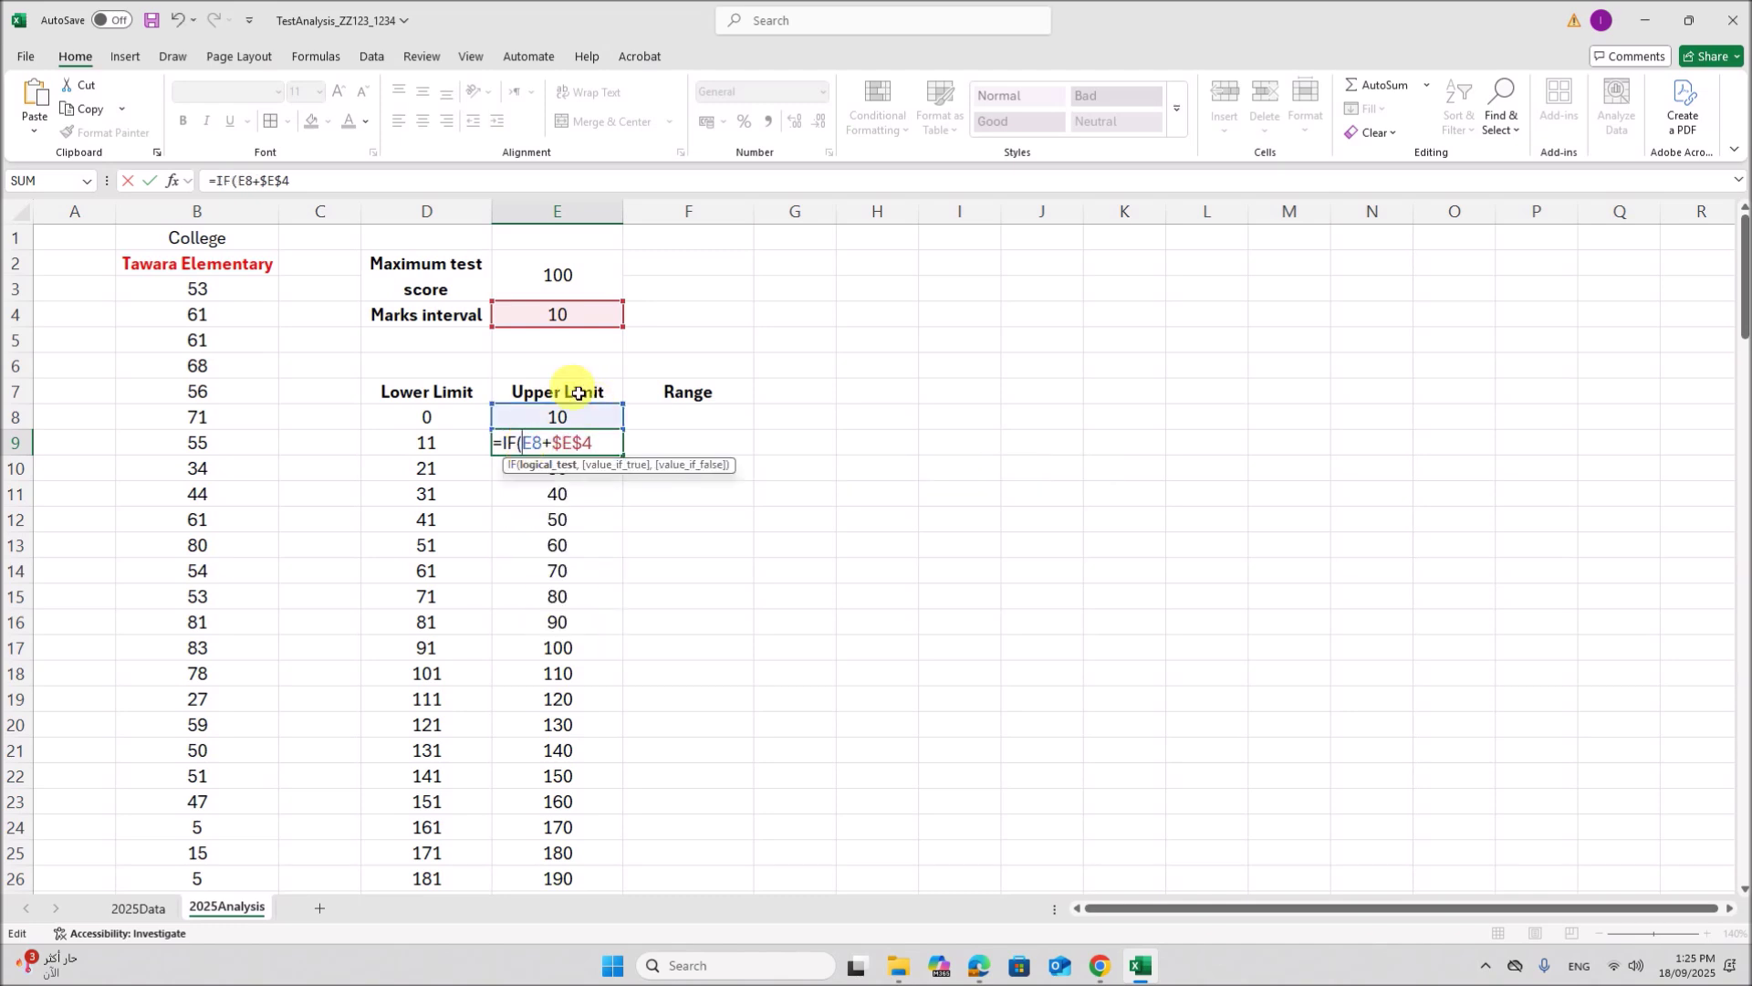
pyautogui.click(172, 180)
pyautogui.moveTo(625, 408); pyautogui.dragTo(790, 435)
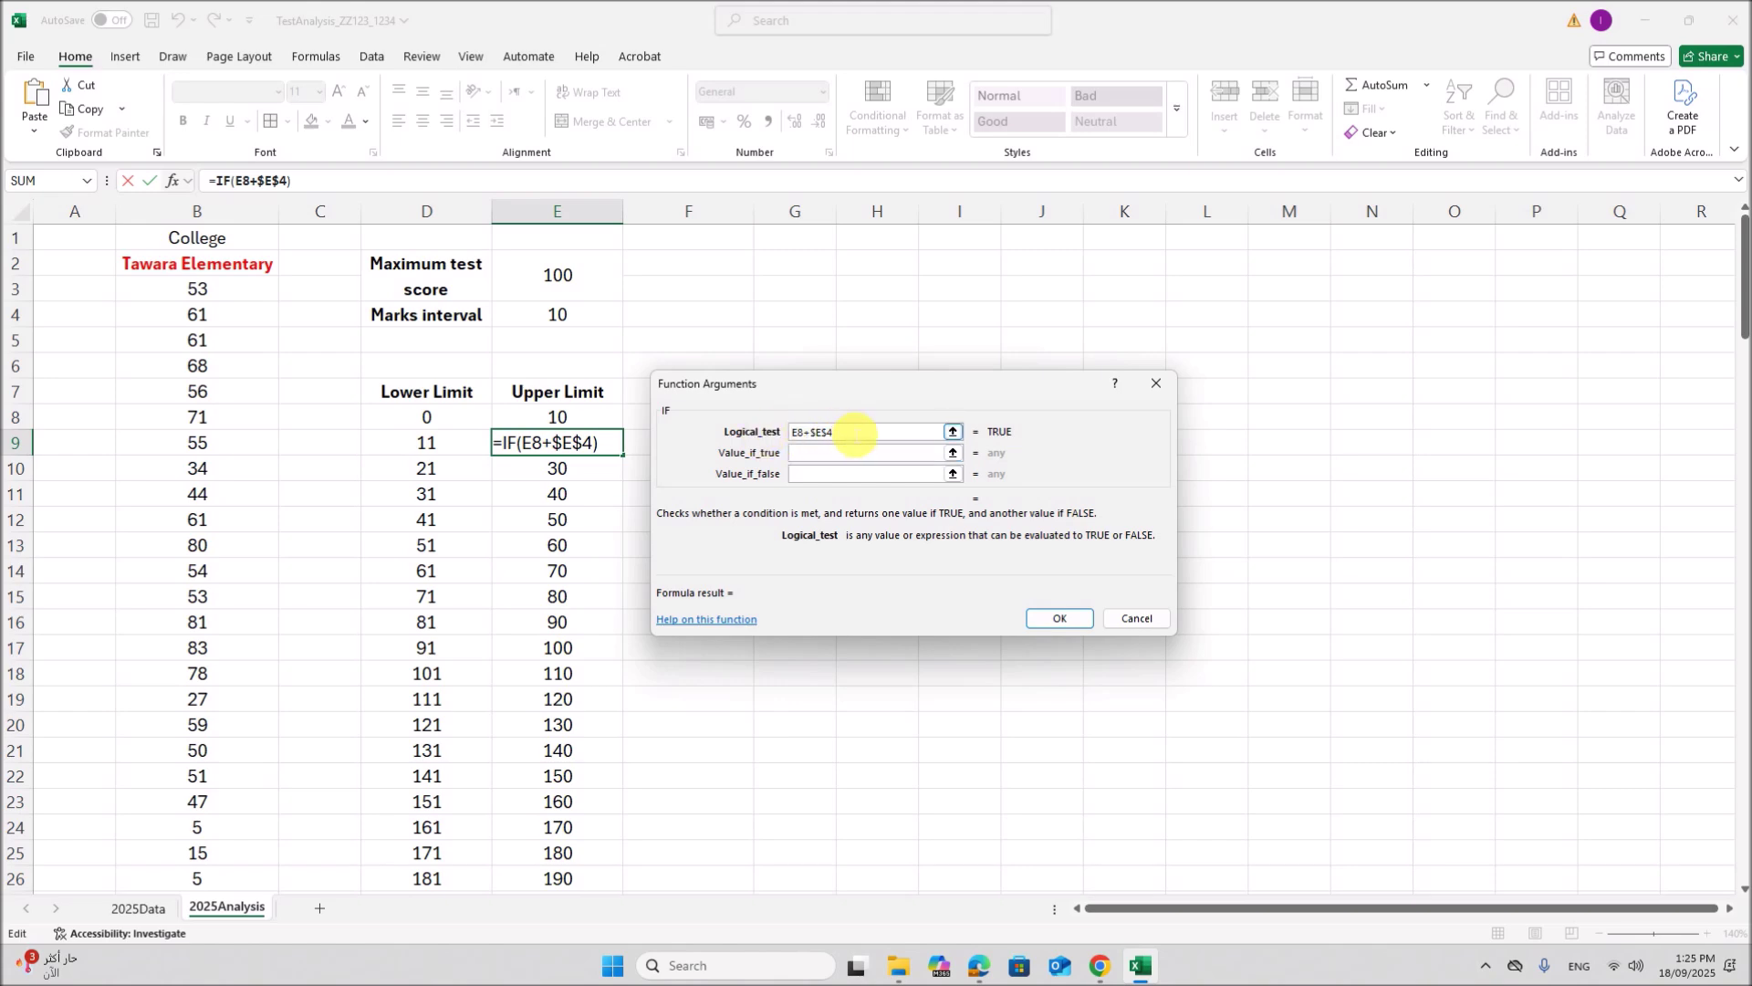
pyautogui.write('>')
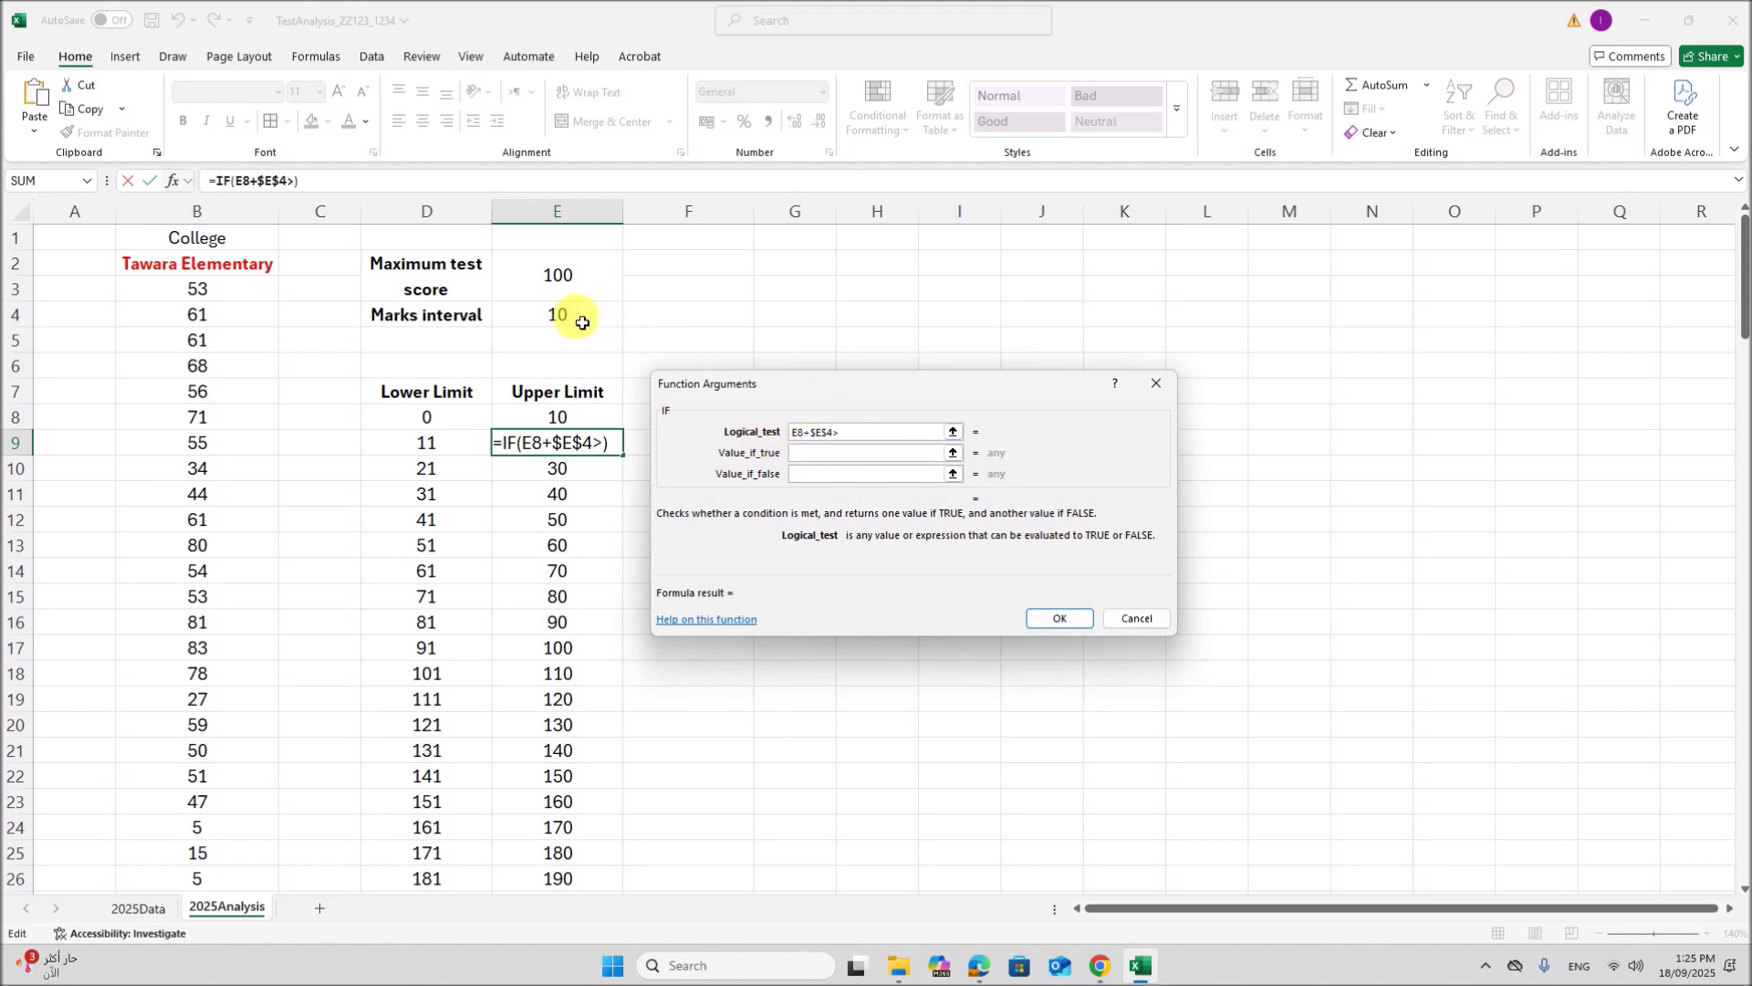
pyautogui.click(559, 280)
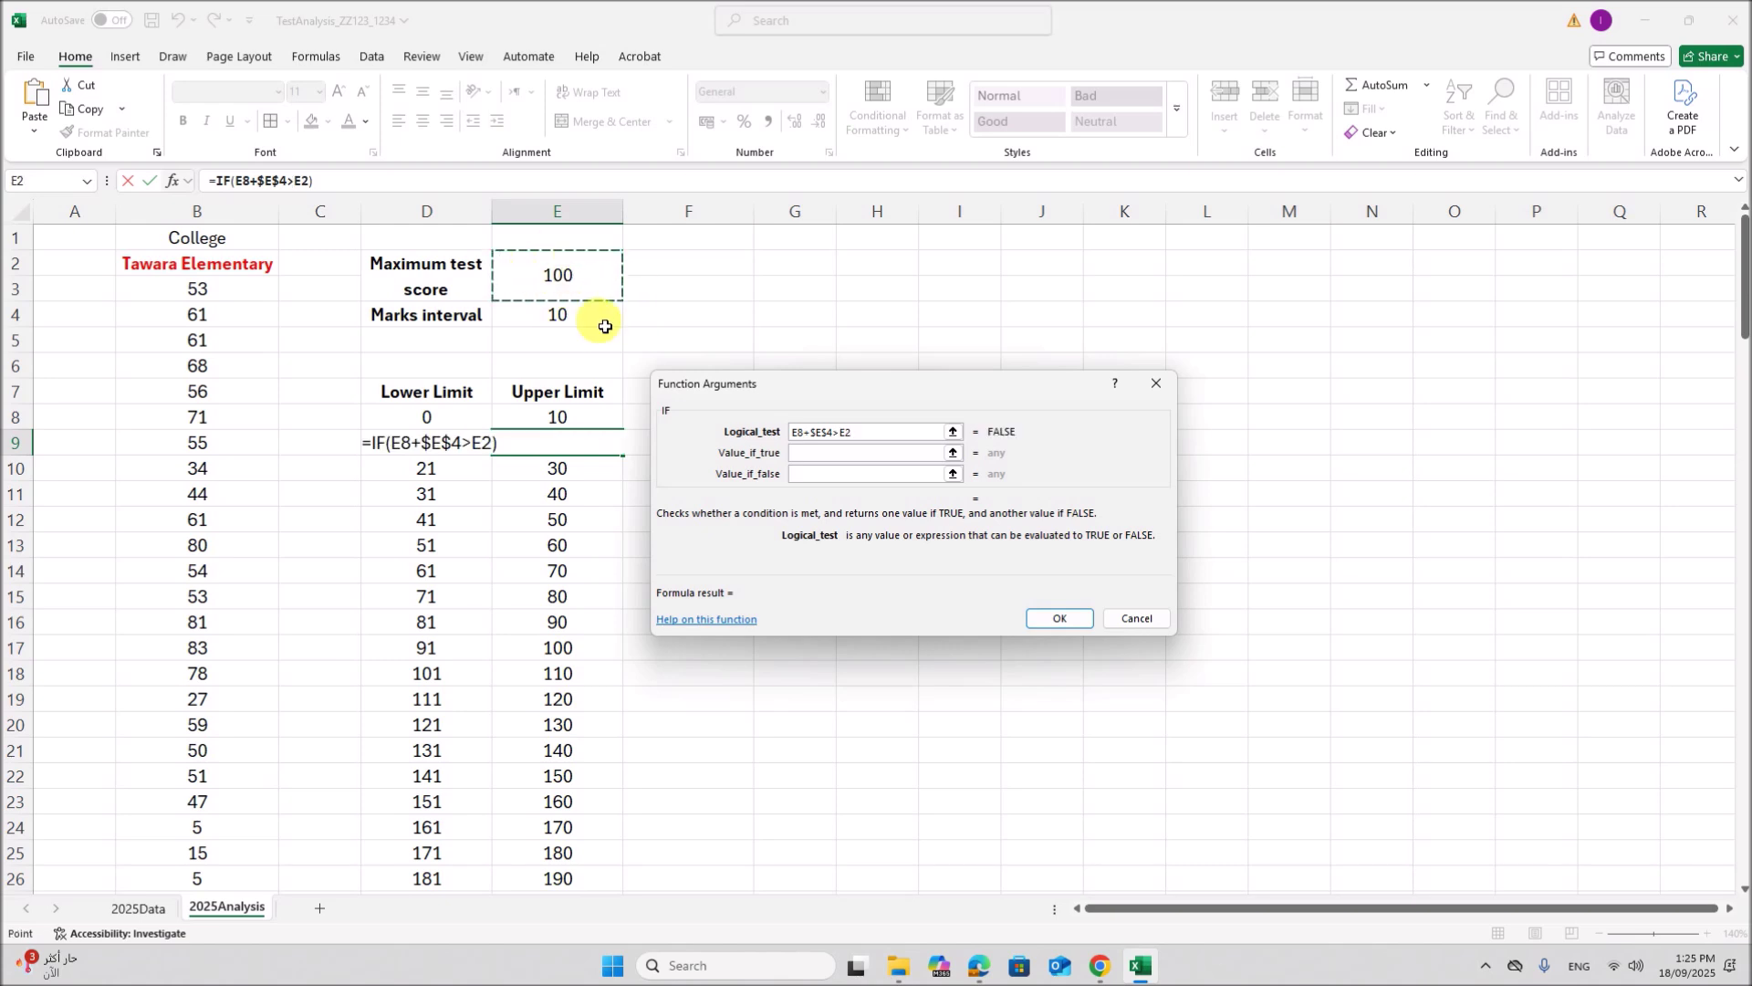
# Step: Complete the IF function in E9 with "" as the value if true and E8+$E$4 as the value if false
pyautogui.click(851, 454)
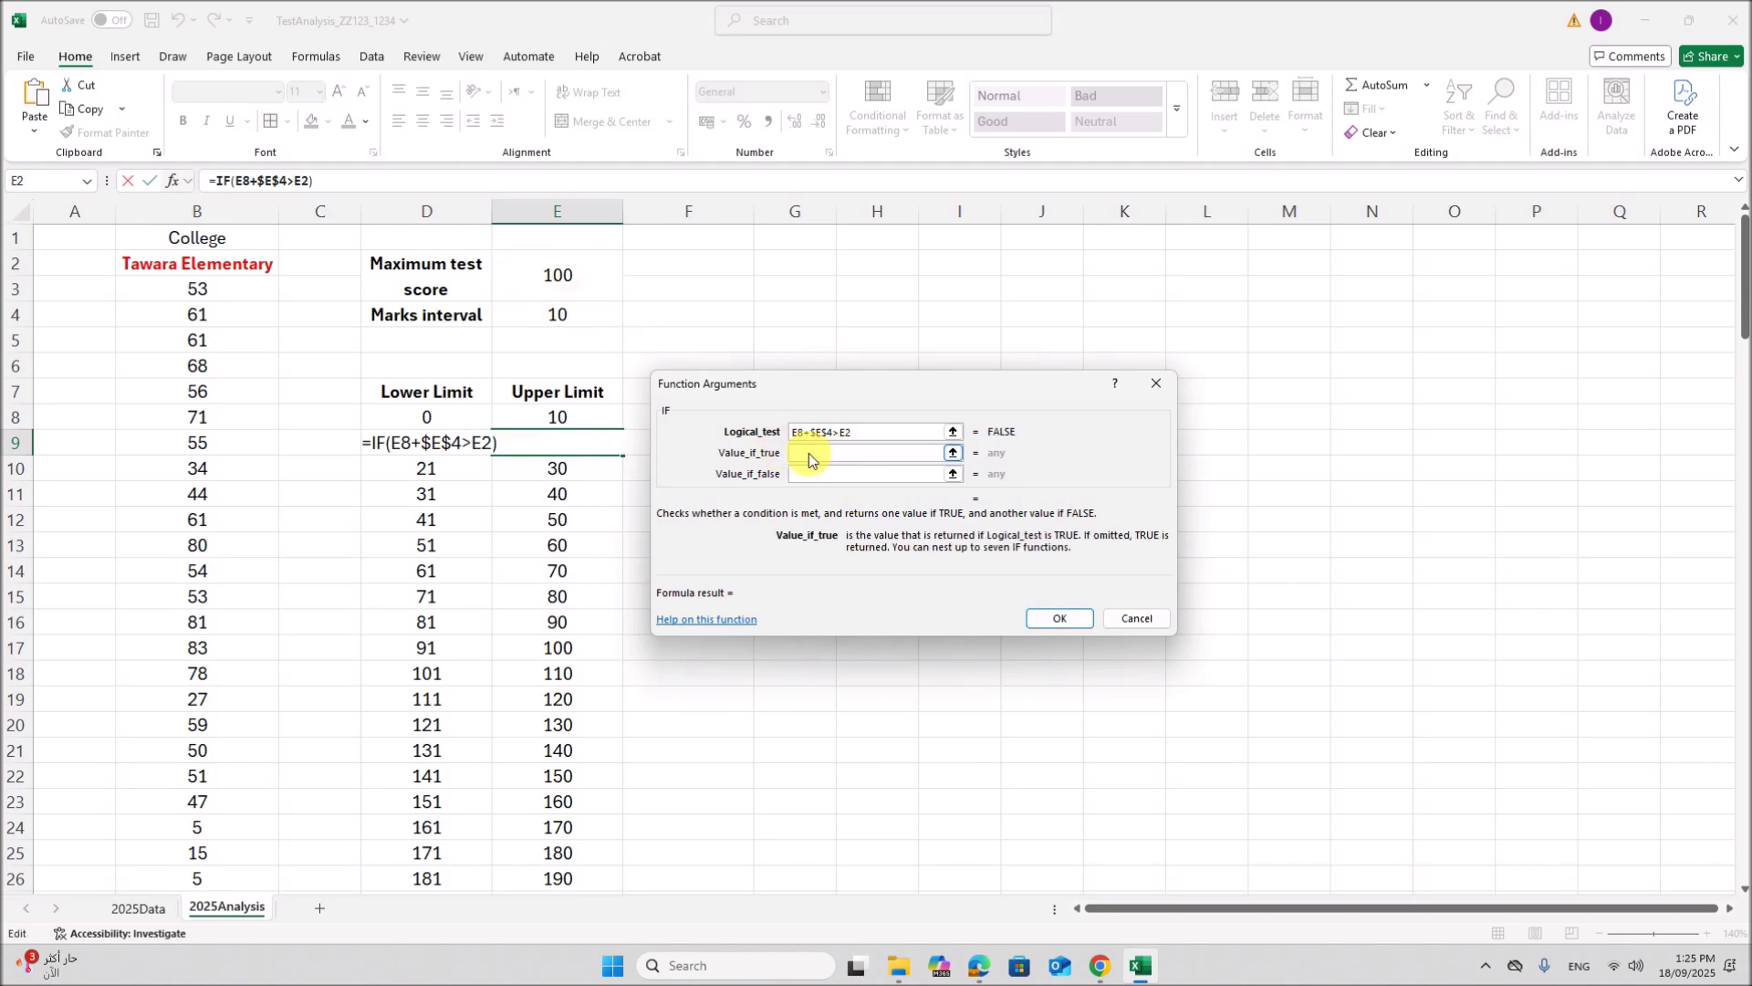
pyautogui.write('""')
pyautogui.click(812, 476)
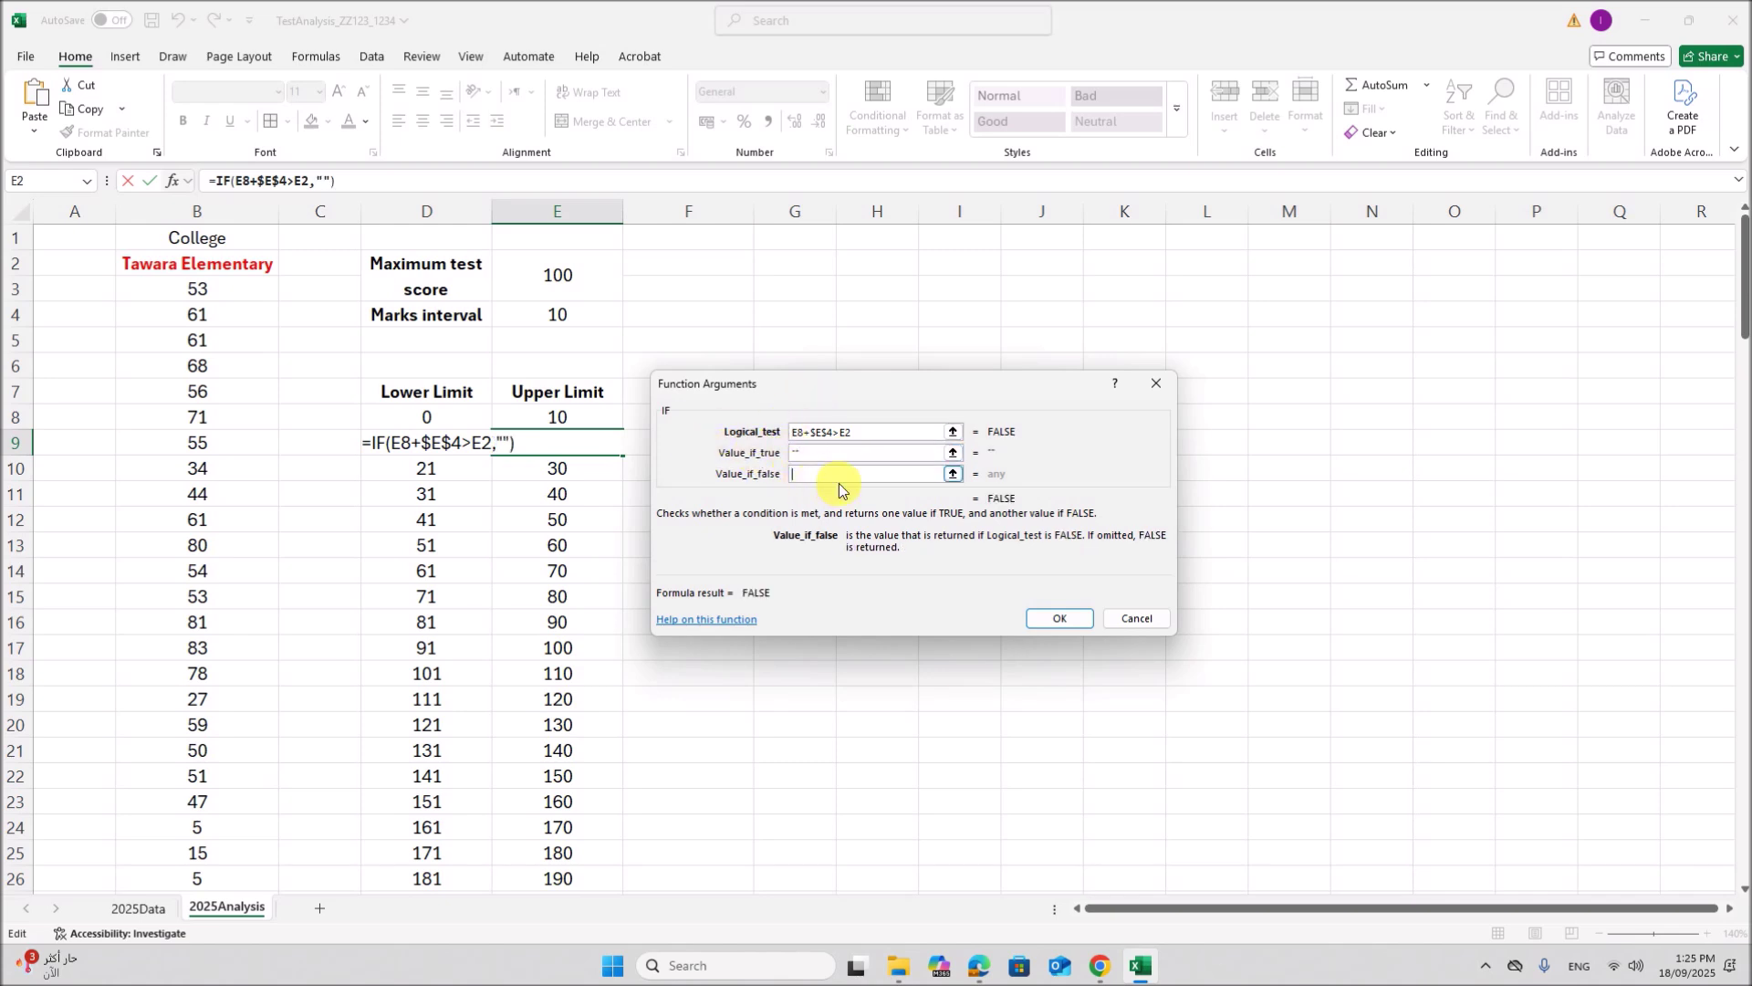
pyautogui.hotkey('ctrl', 'v')
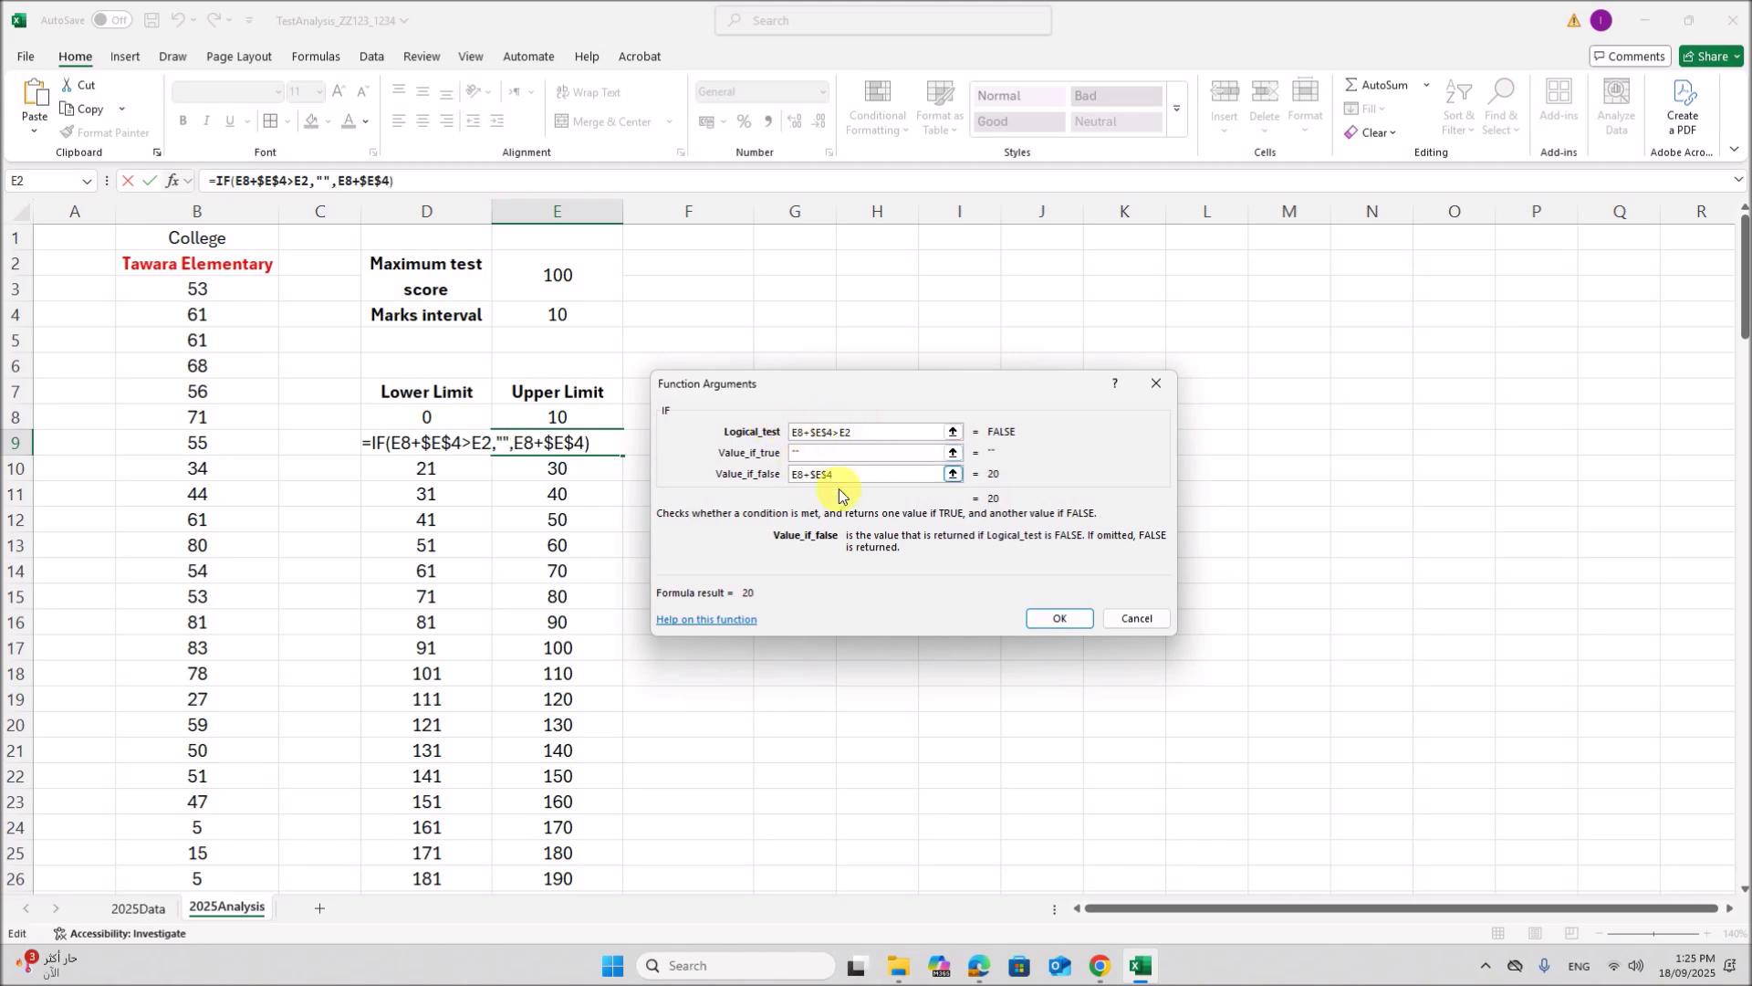
# Step: Make the E2 reference in E9's logical test absolute as $E$2, and copy the formula down to E27
pyautogui.doubleClick(845, 432)
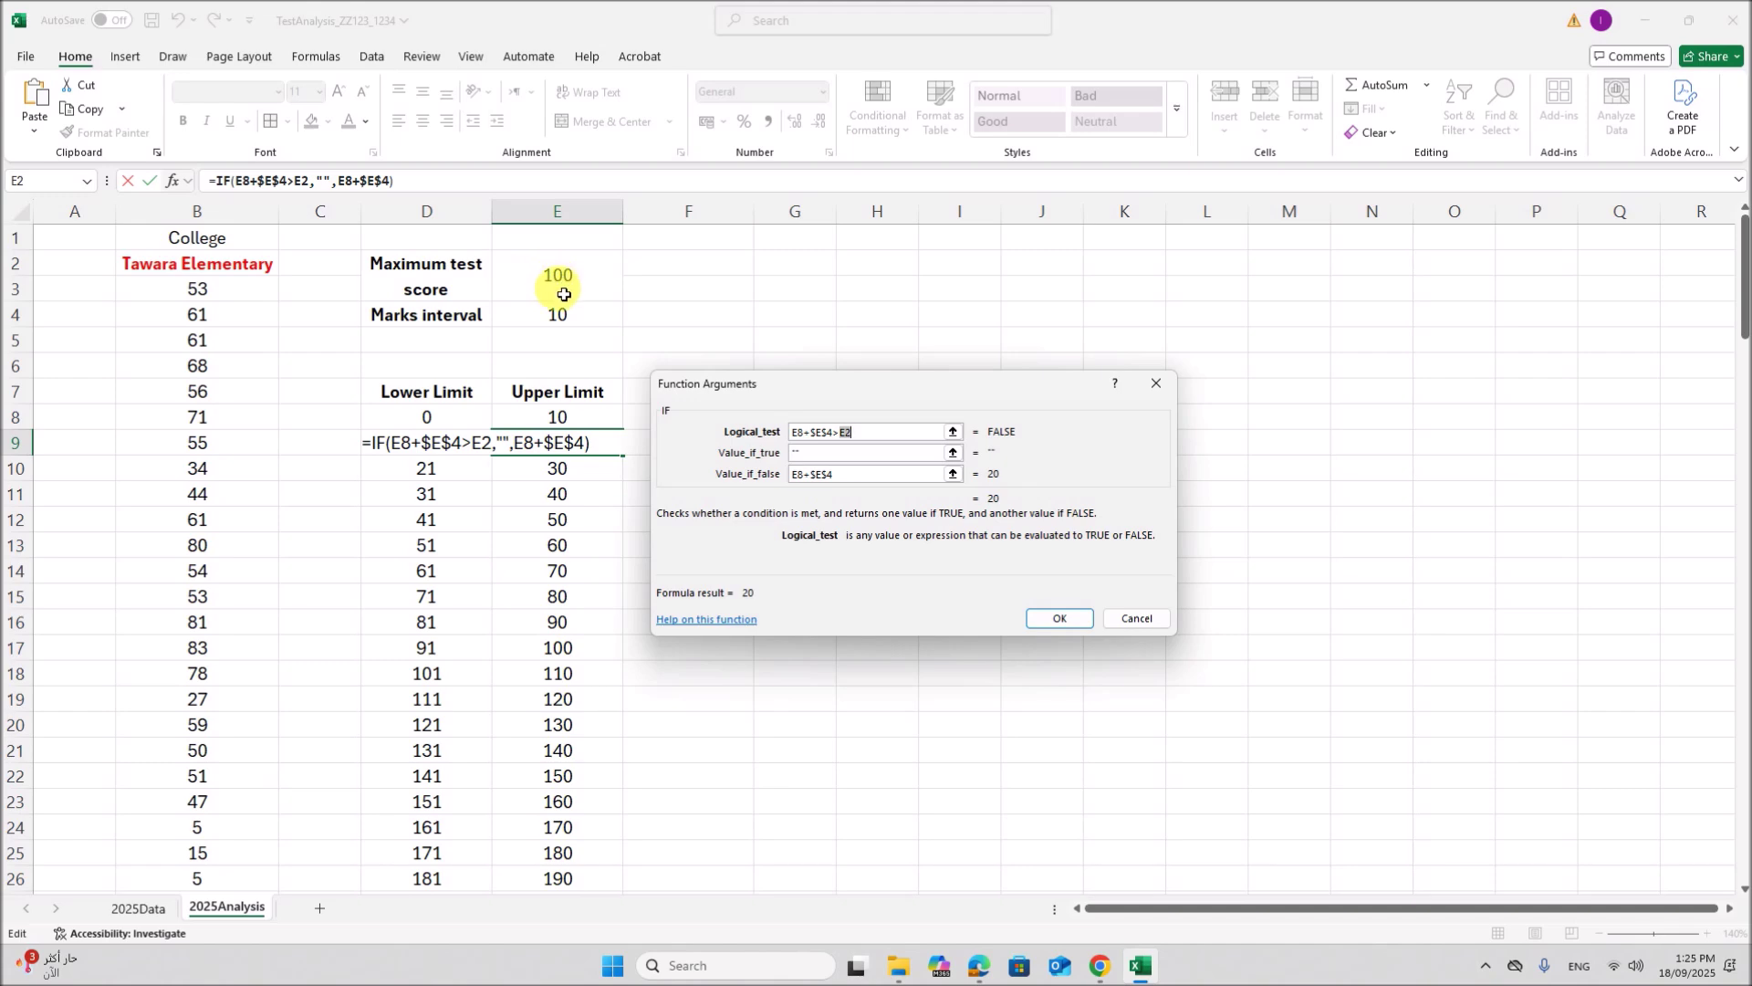
pyautogui.press('F4')
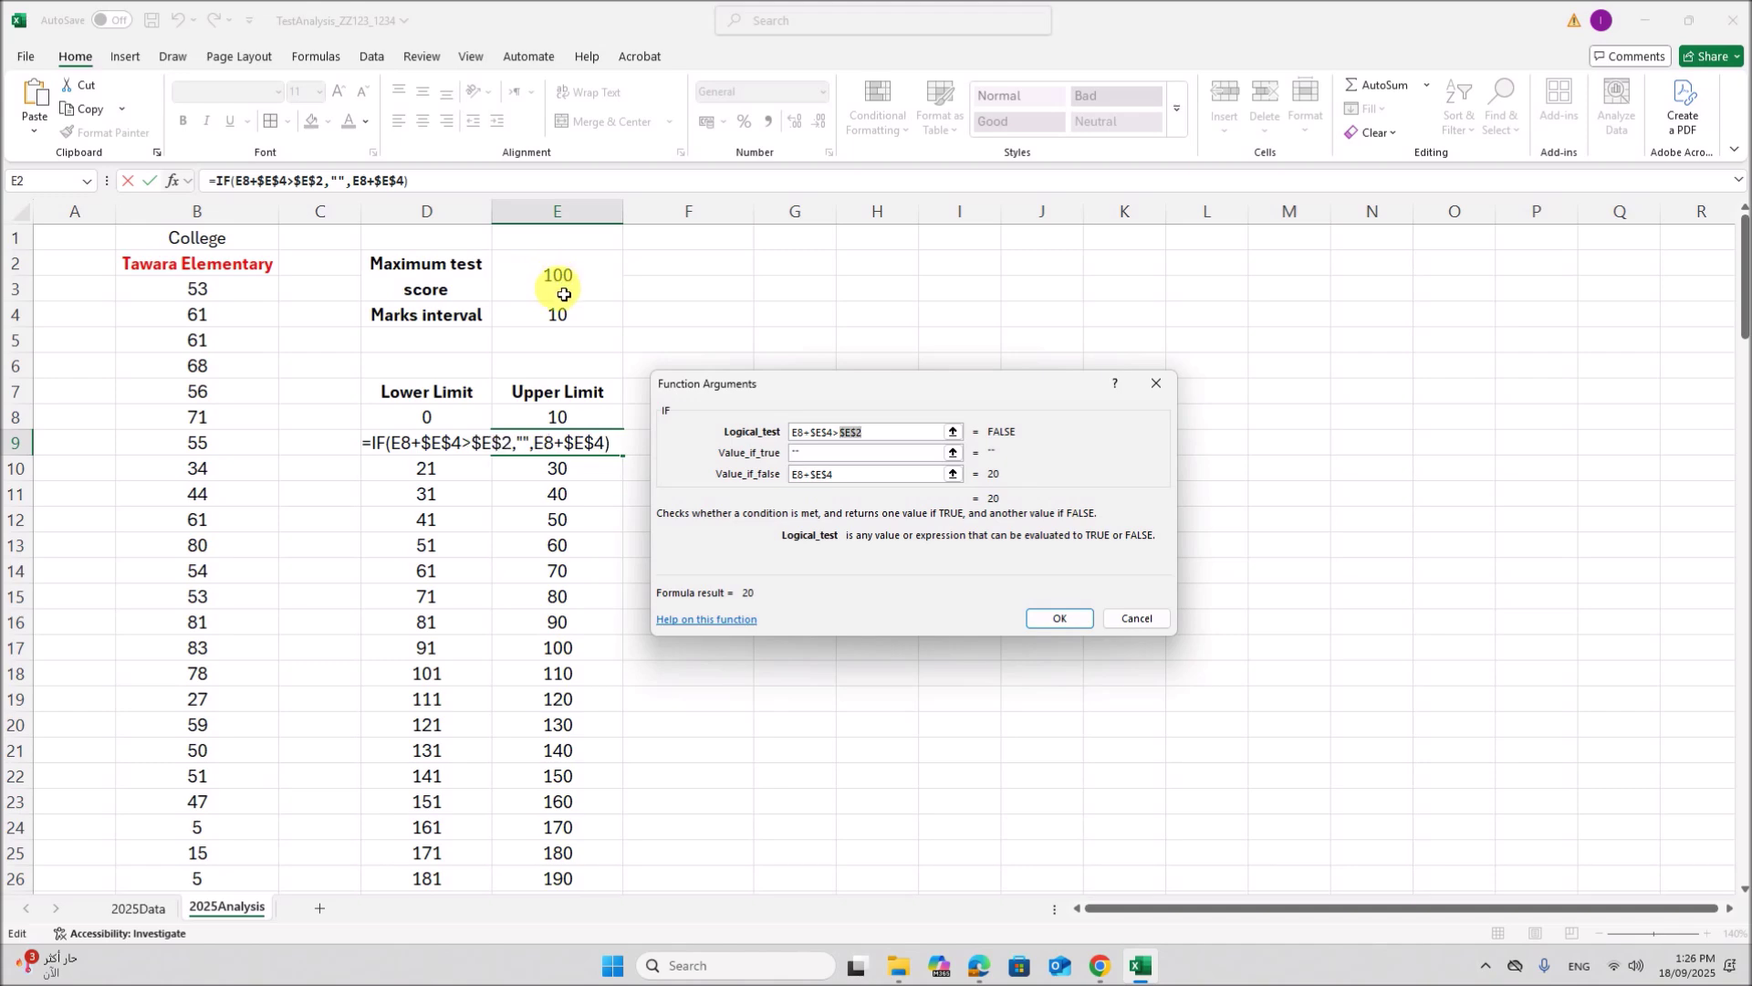
pyautogui.click(1036, 620)
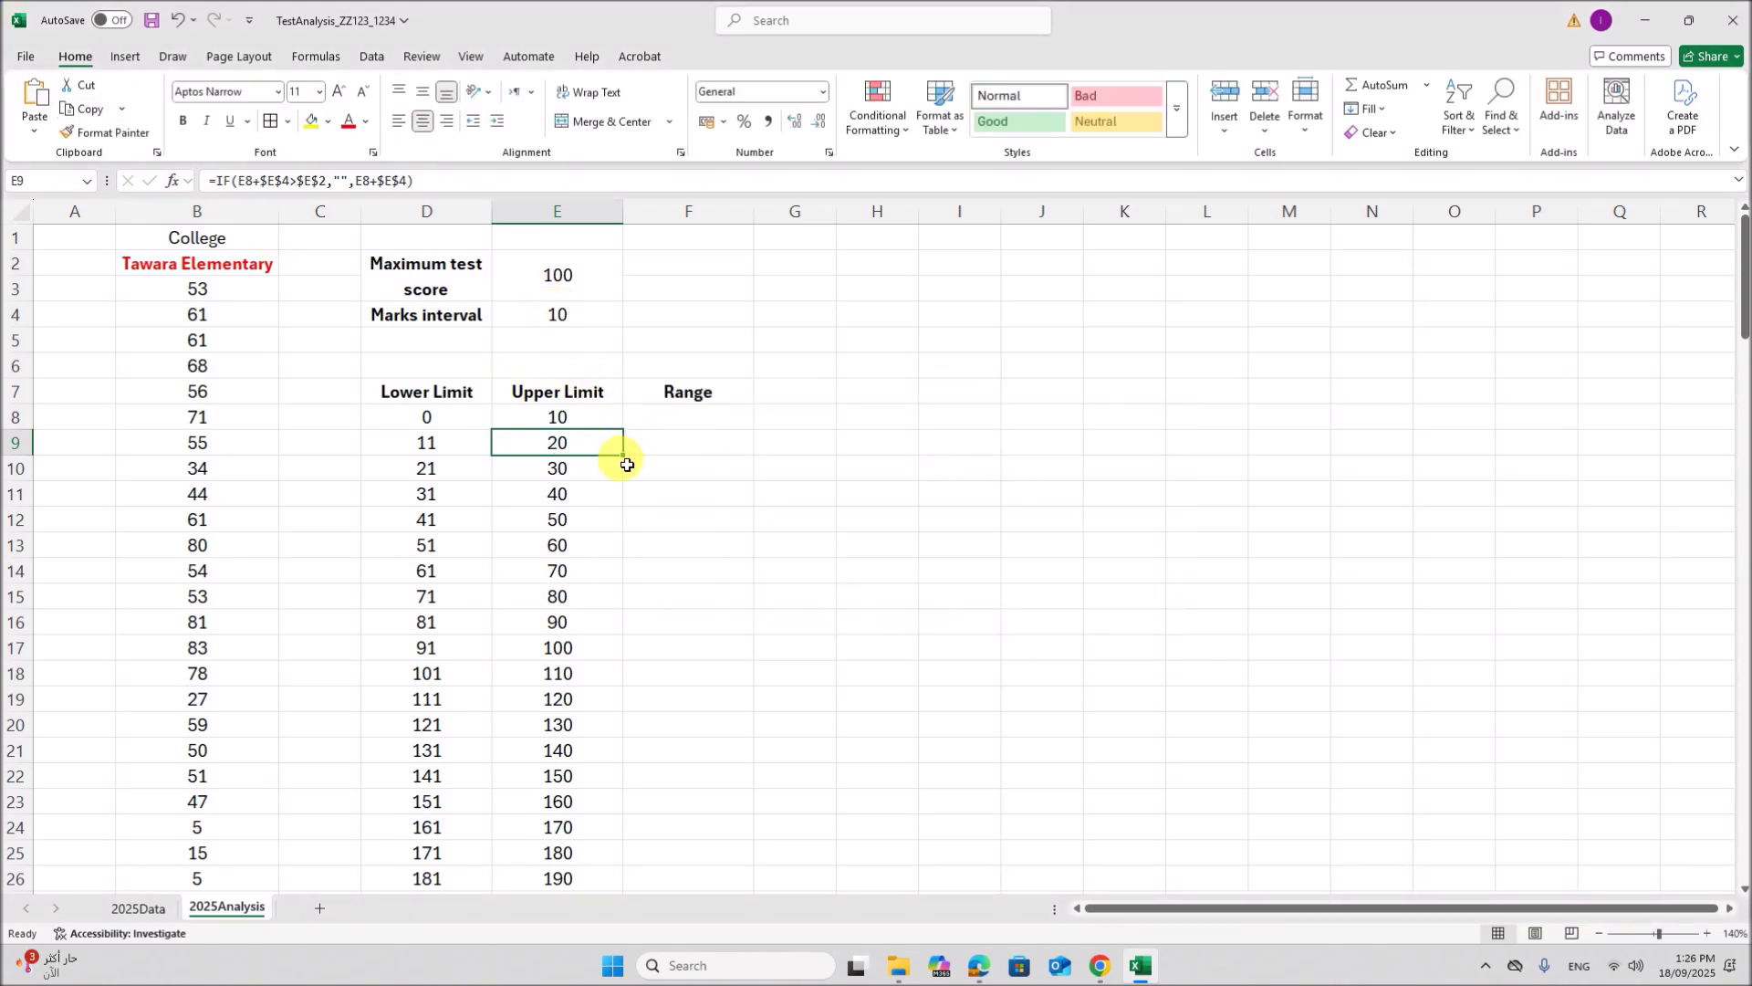
pyautogui.scroll(-1, 624, 438)
pyautogui.moveTo(623, 378); pyautogui.dragTo(578, 829)
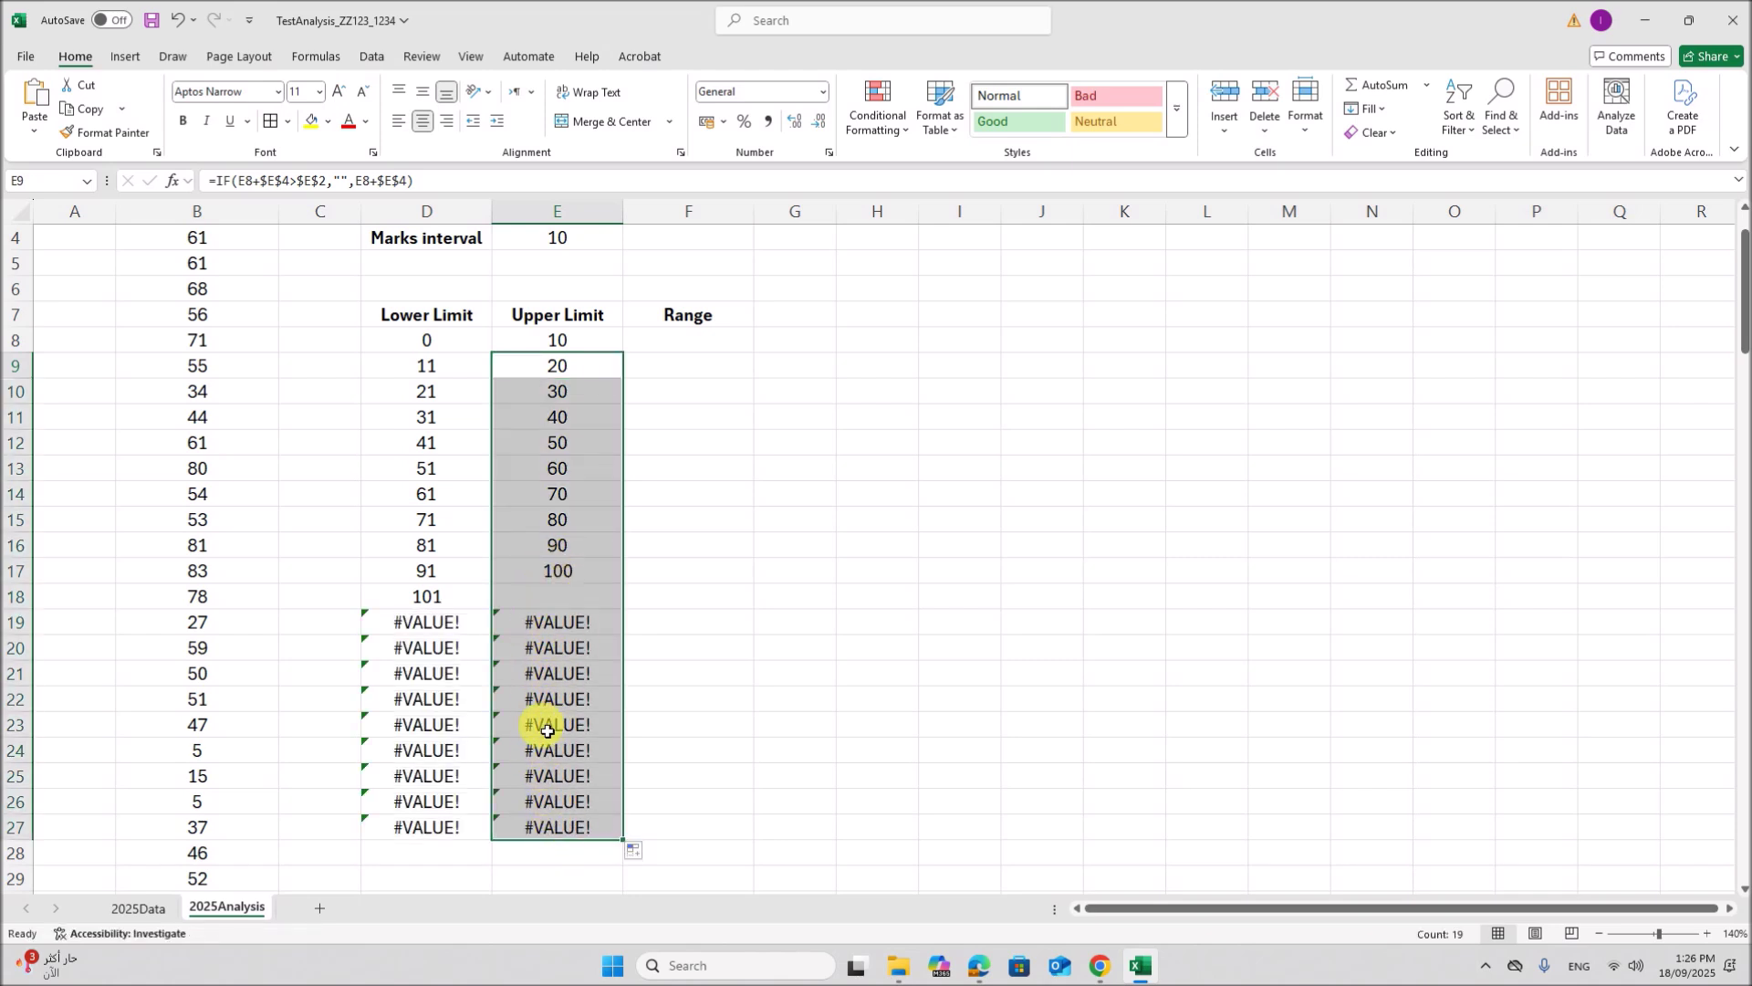
pyautogui.doubleClick(530, 367)
pyautogui.click(376, 369)
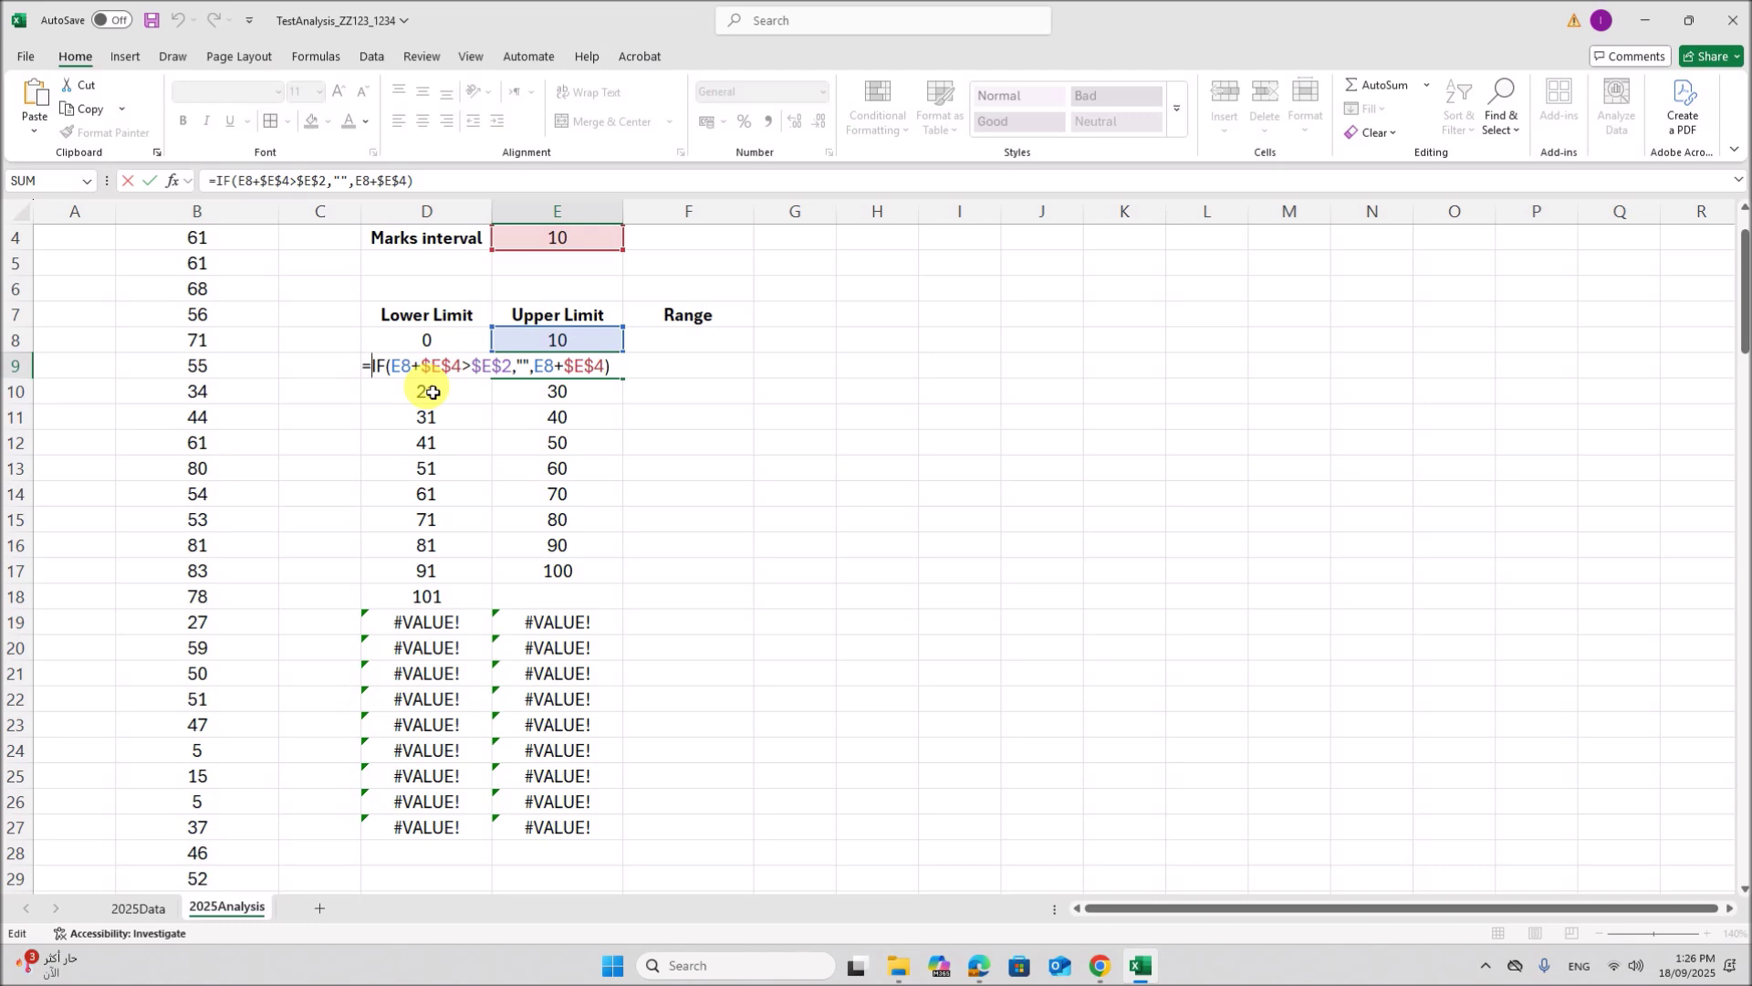
pyautogui.write('I')
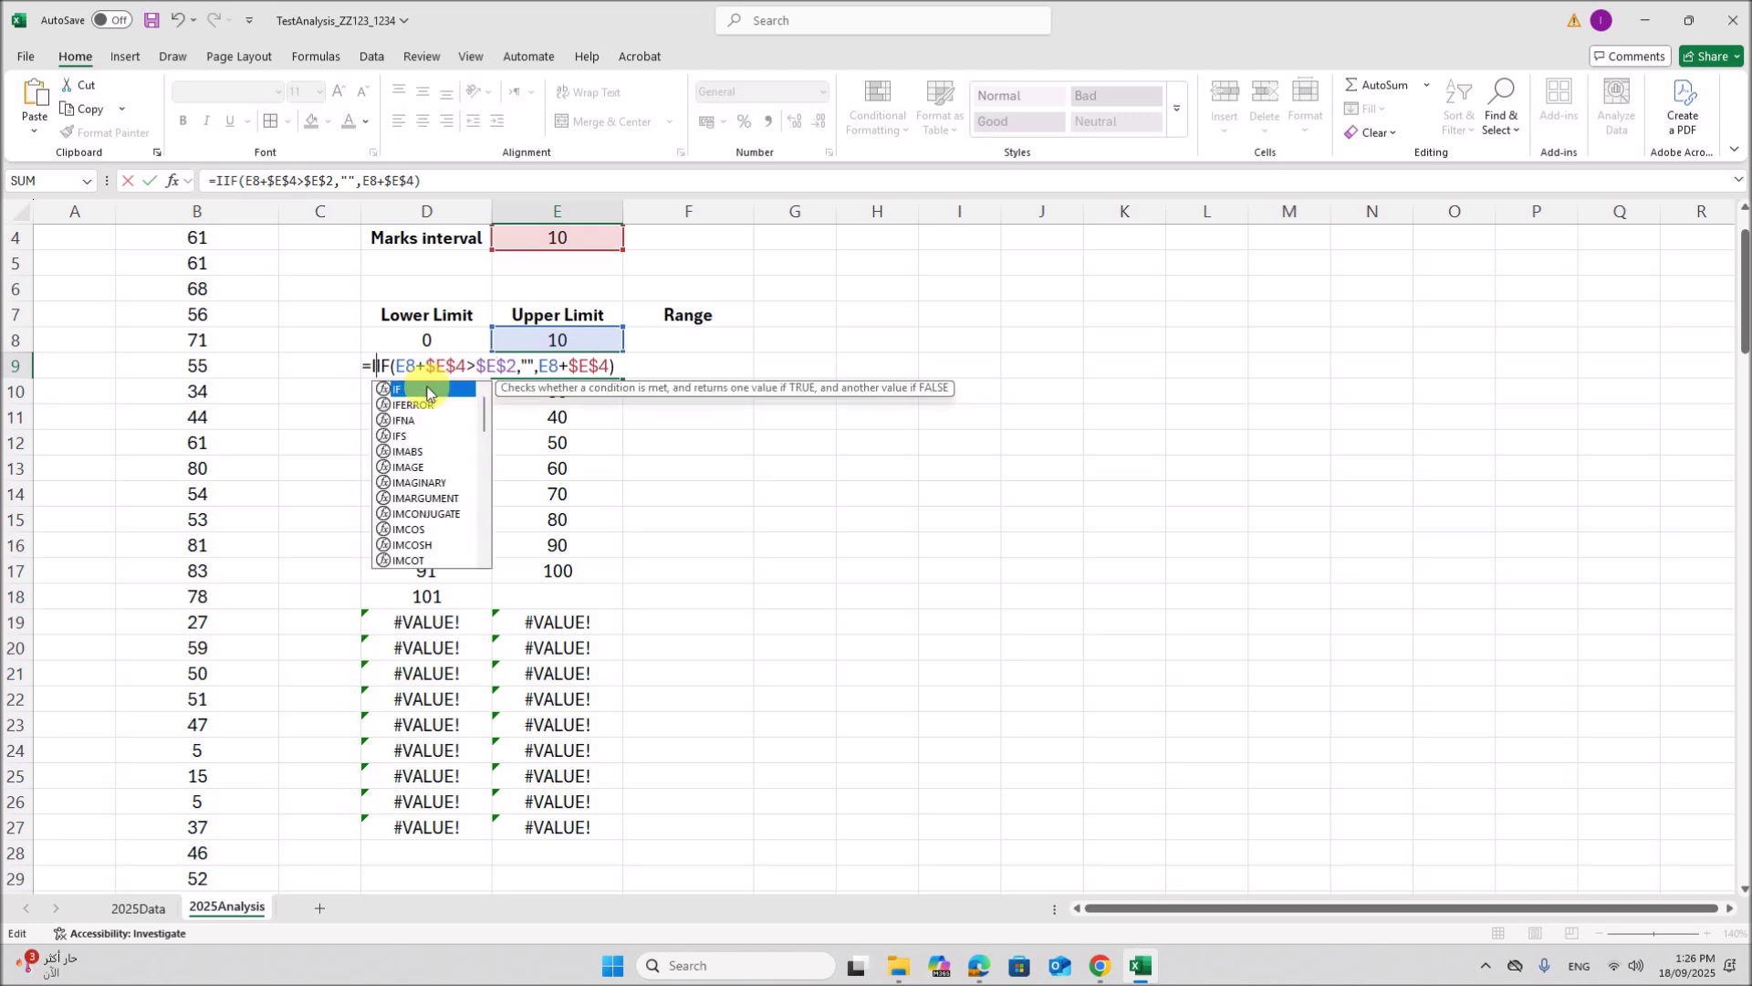
pyautogui.write('FERRO')
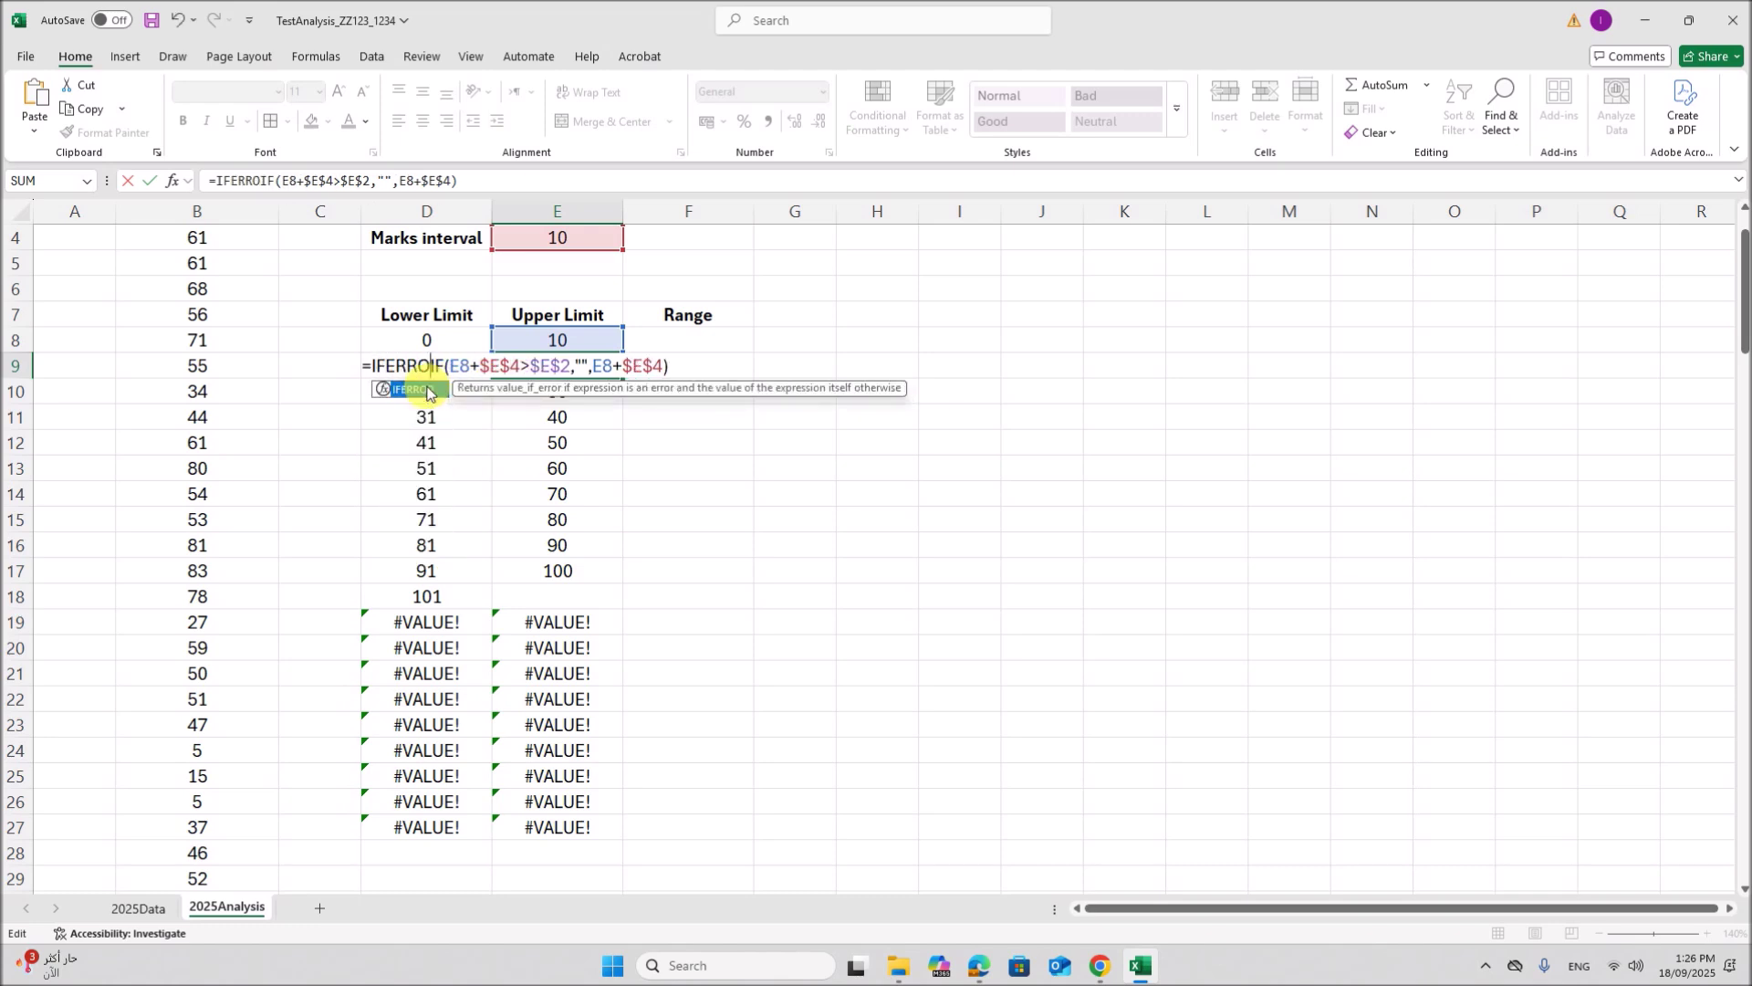
pyautogui.doubleClick(425, 391)
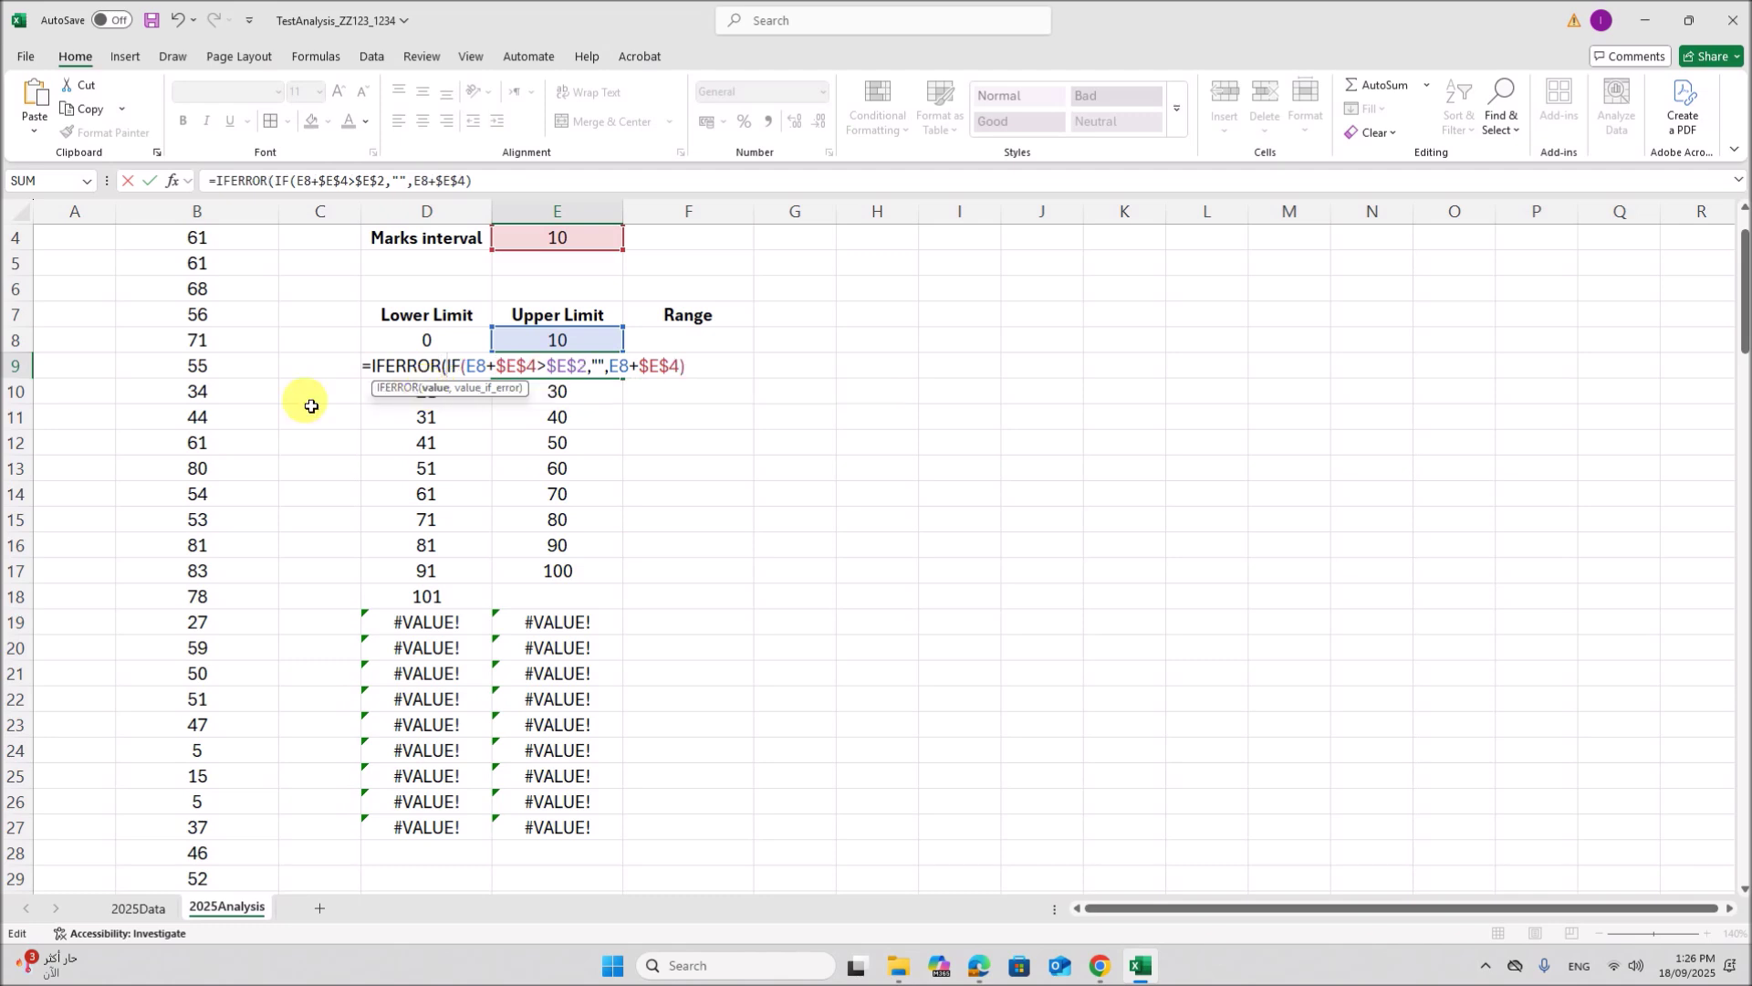
pyautogui.click(172, 181)
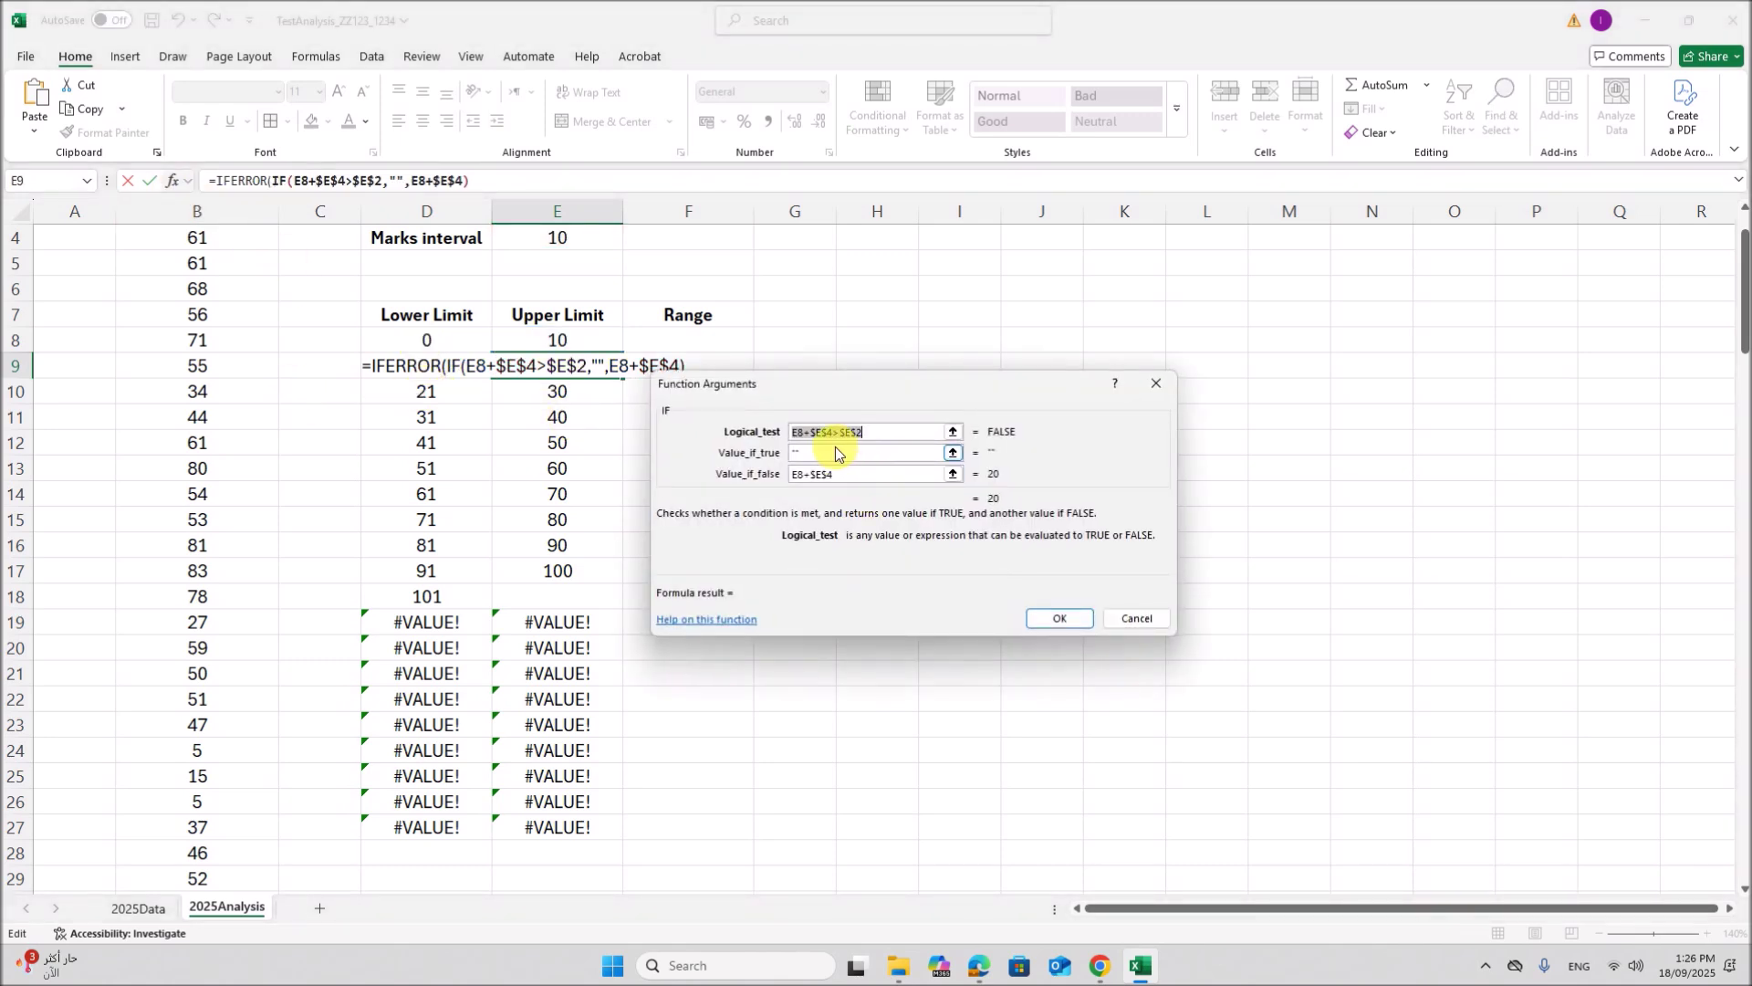
pyautogui.click(1137, 617)
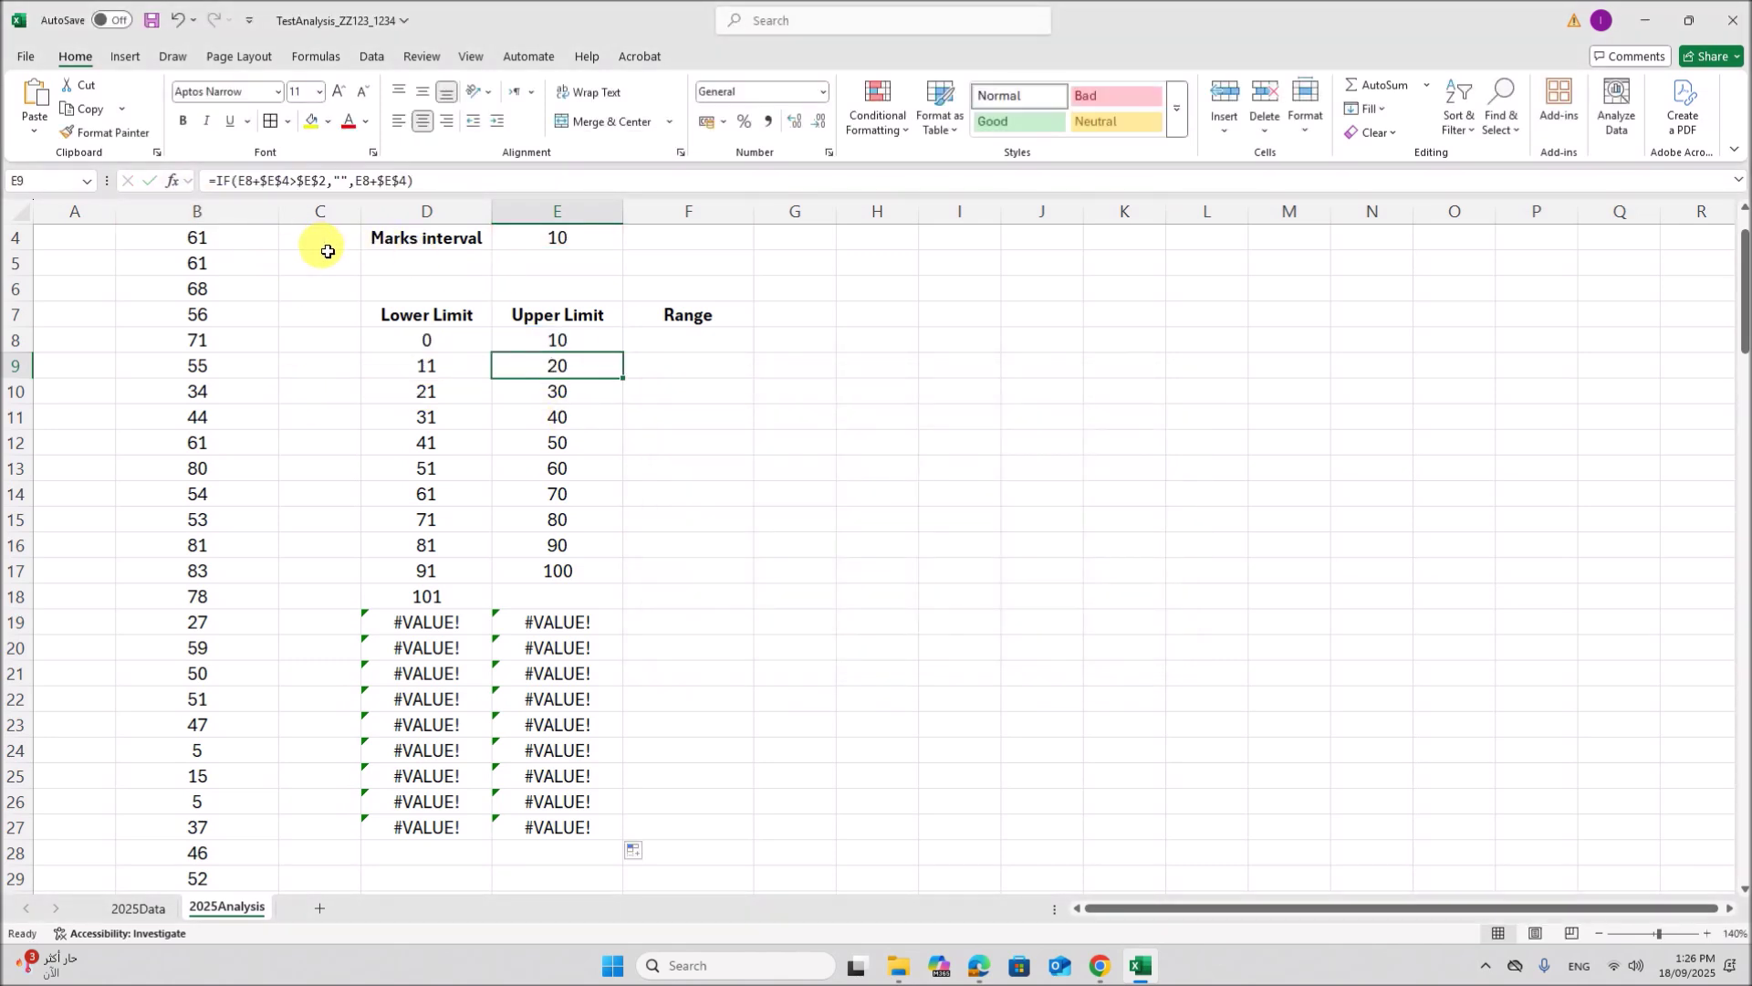
# Step: Wrap the Upper Limit formula in E9 in IFERROR with "" as the value if error, and copy it down to E27
pyautogui.doubleClick(534, 360)
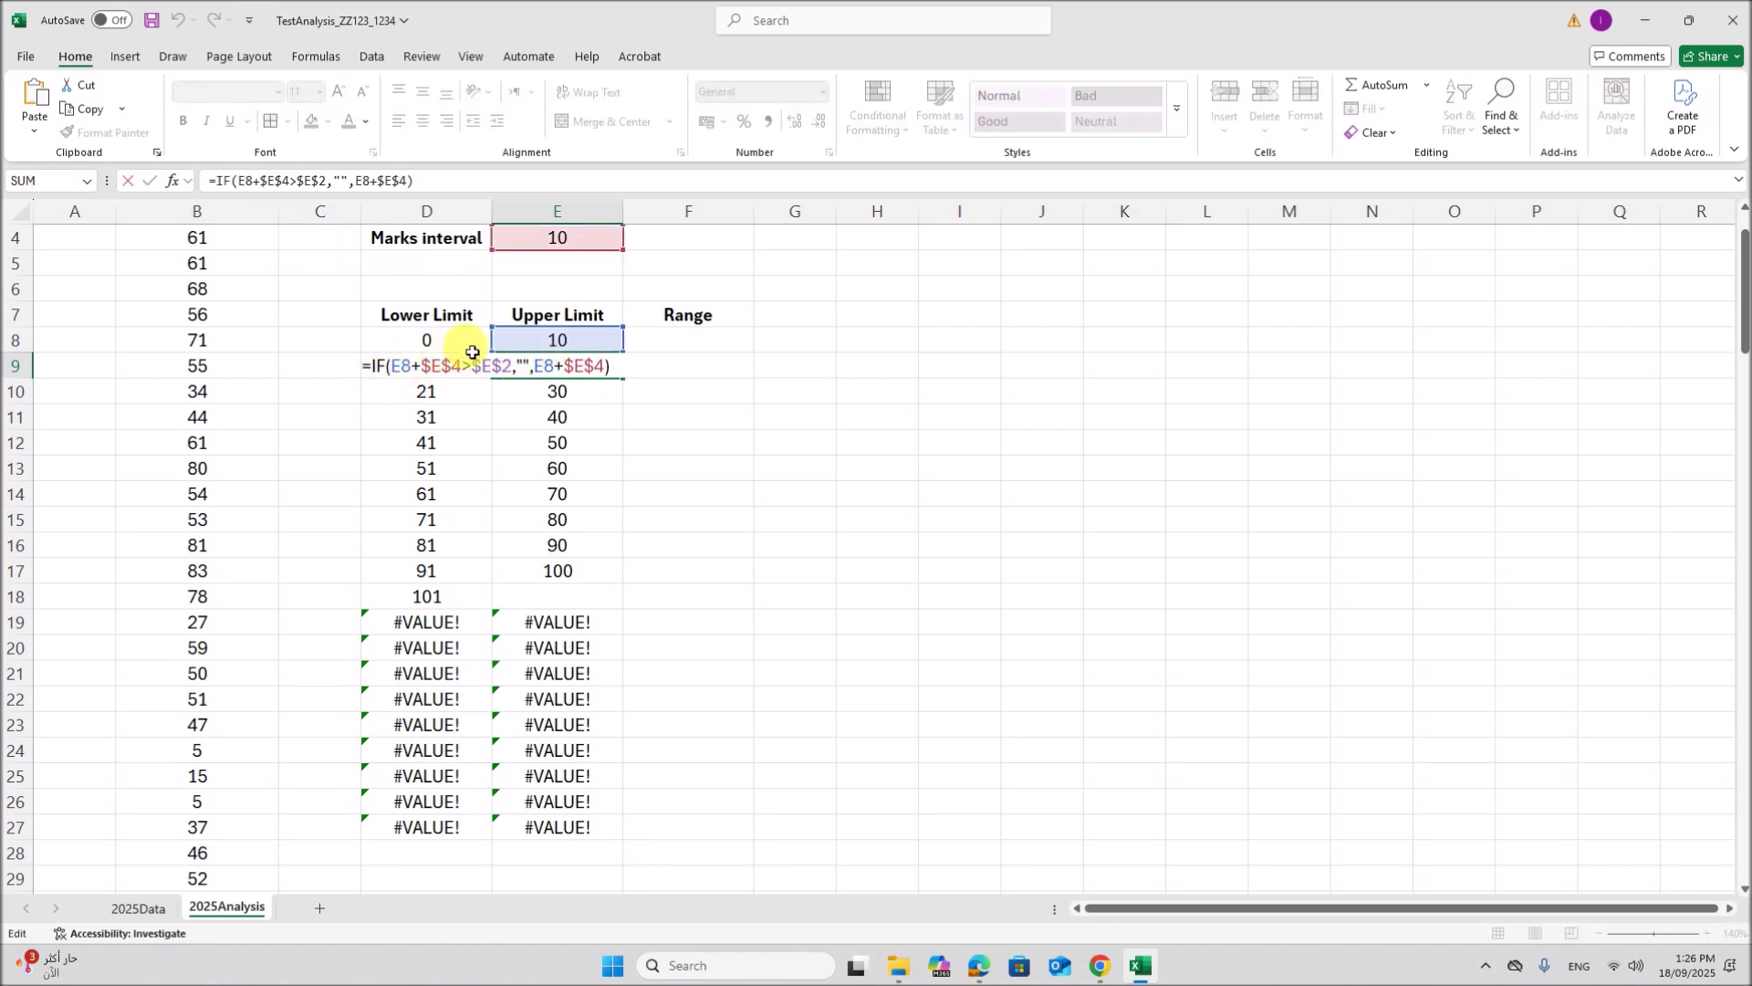
pyautogui.write('IFERROR')
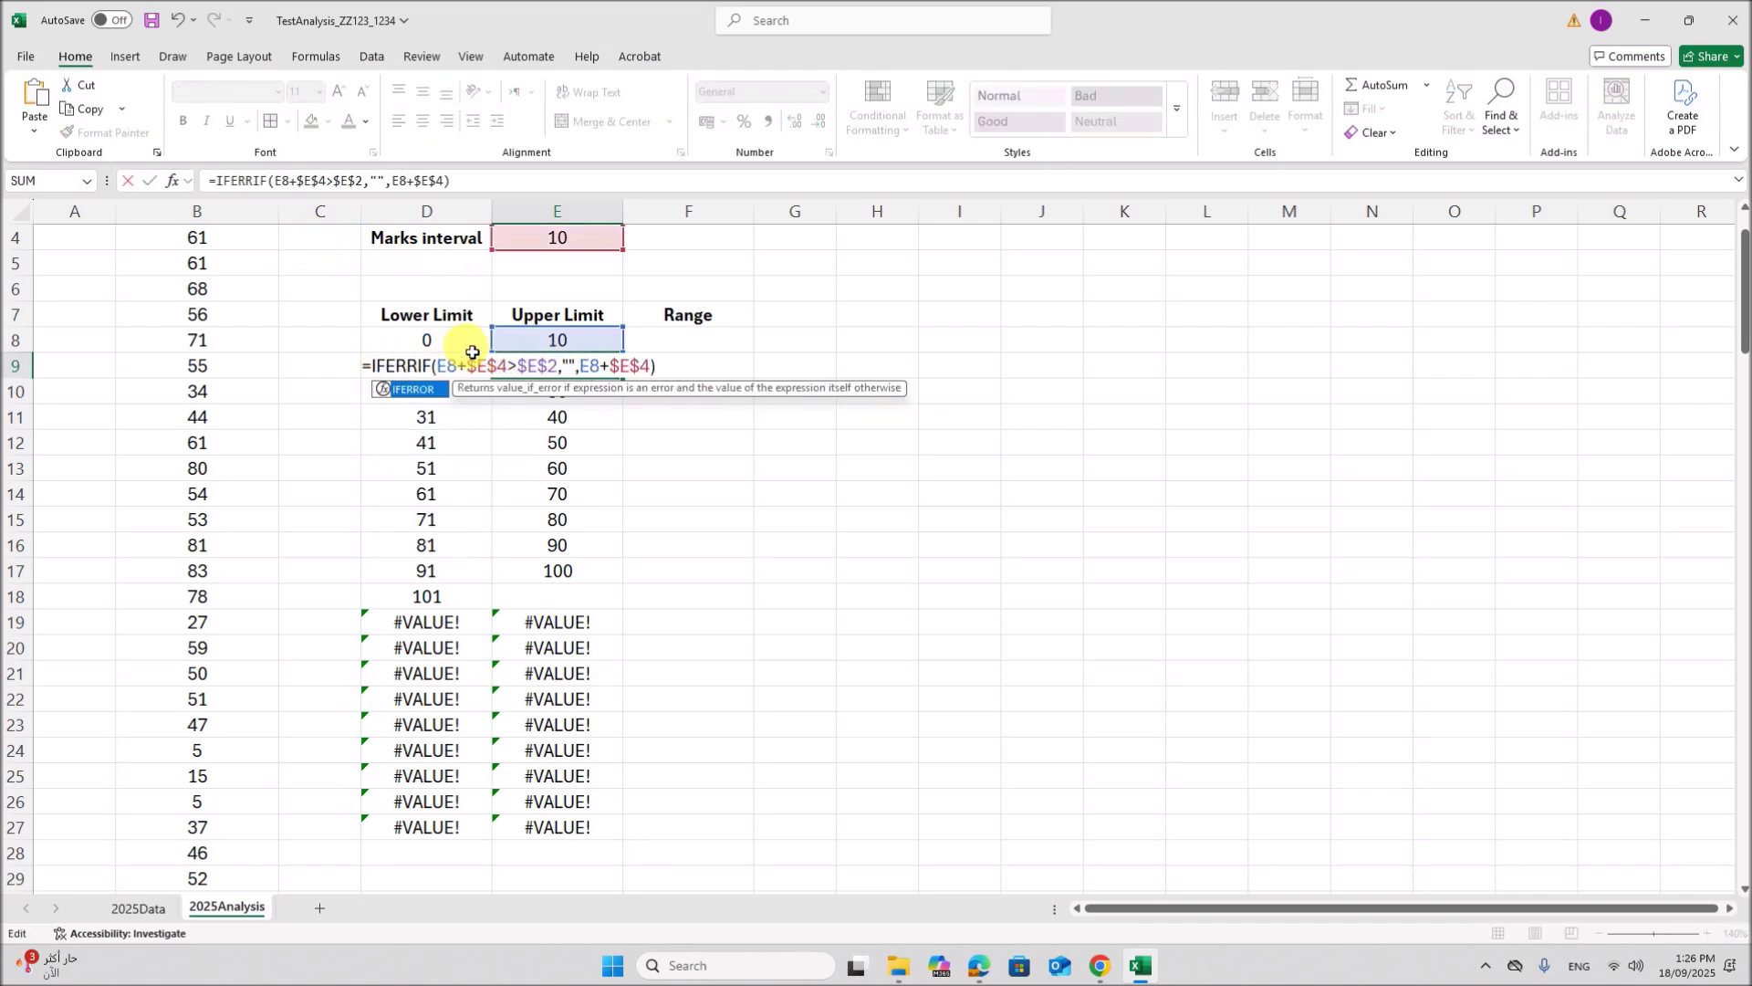
pyautogui.write('(')
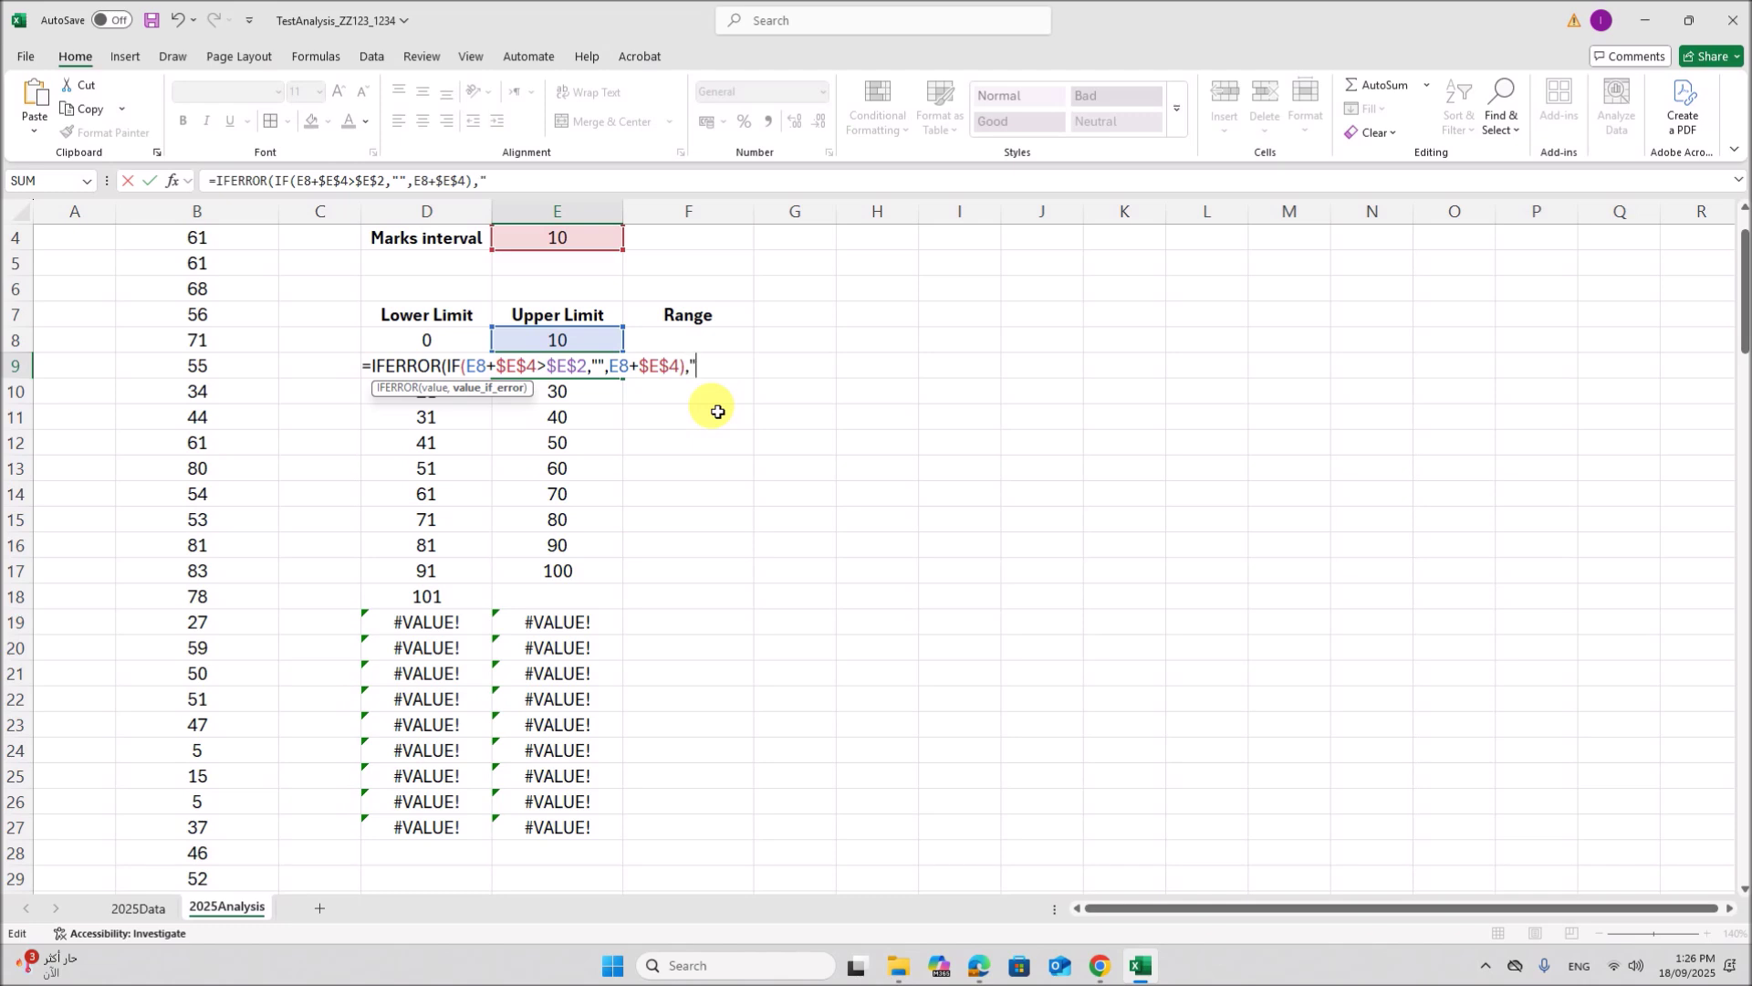
pyautogui.write(')')
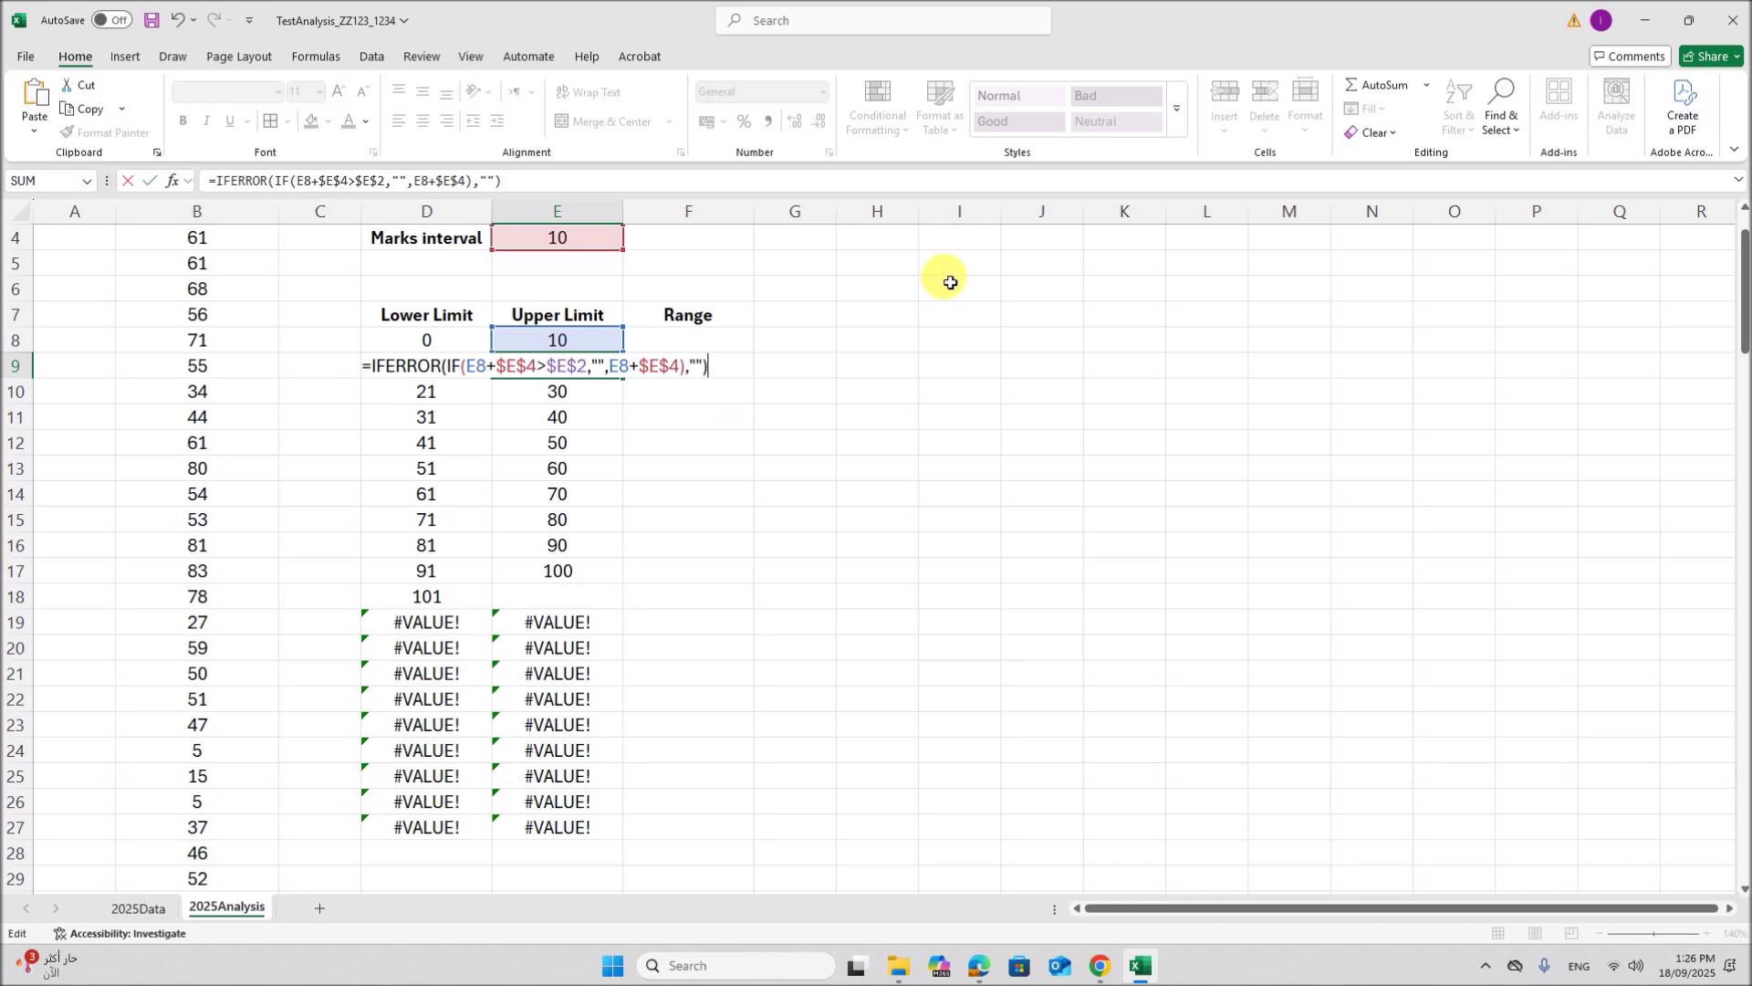
pyautogui.moveTo(455, 376); pyautogui.dragTo(708, 375)
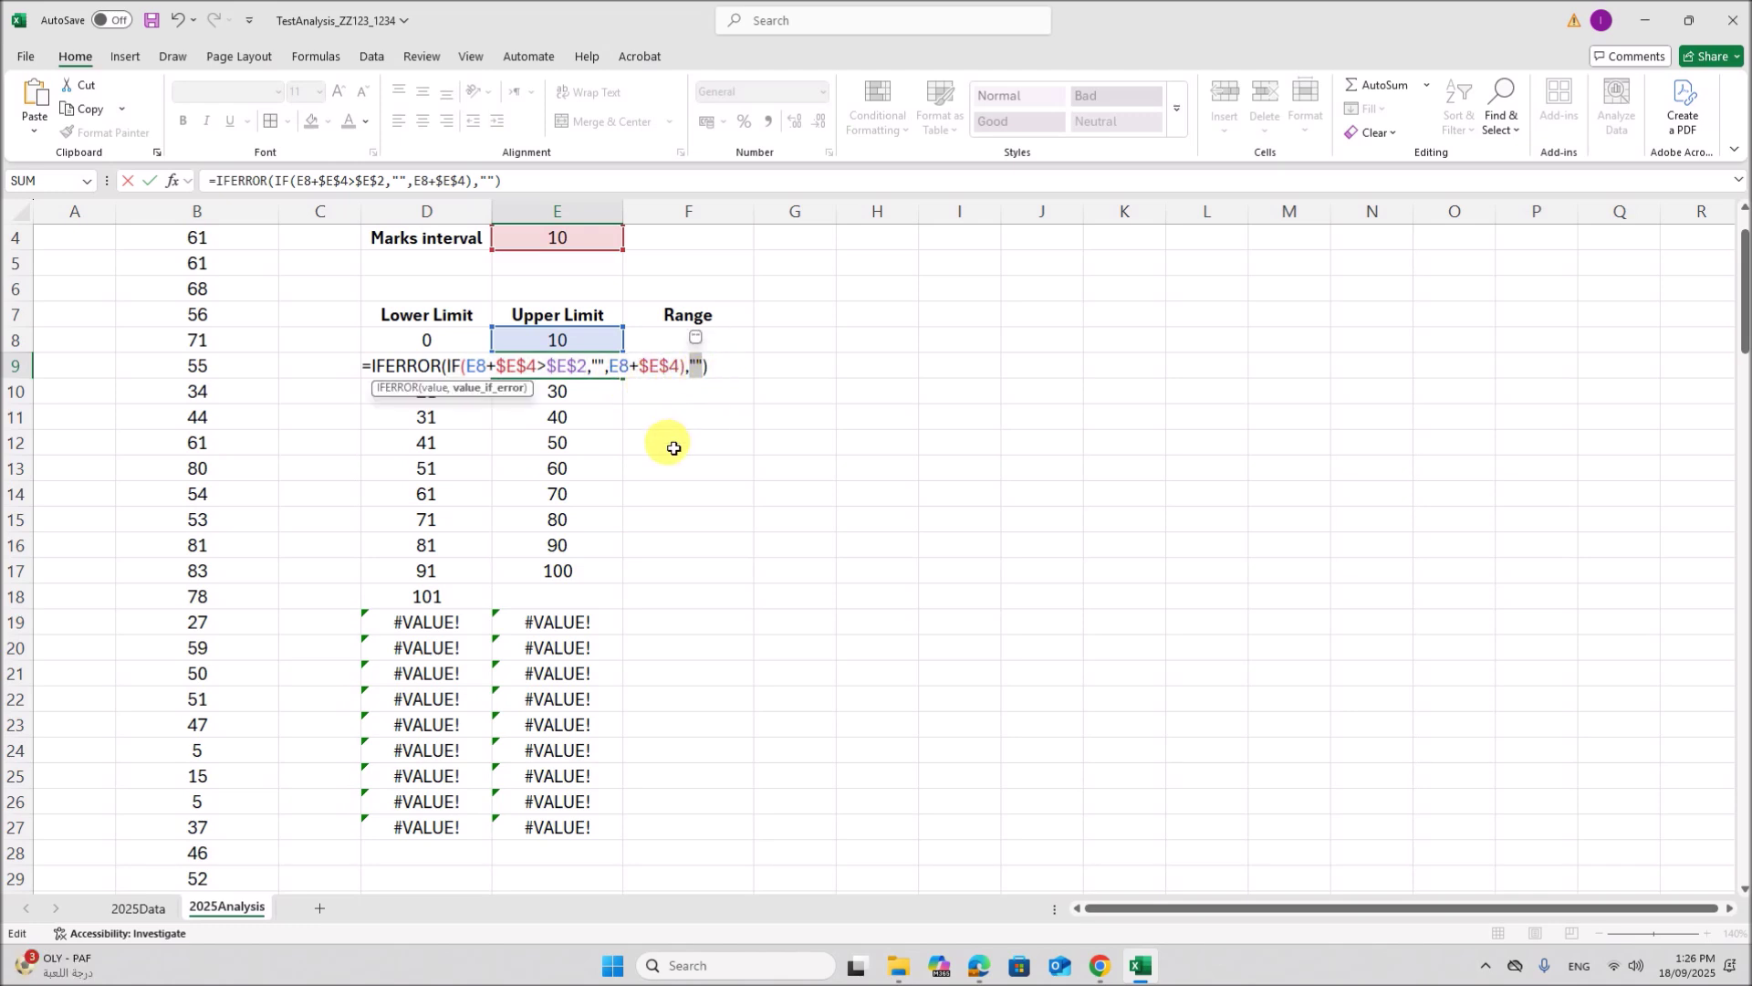
pyautogui.press('Return')
pyautogui.click(610, 370)
pyautogui.moveTo(624, 378); pyautogui.dragTo(614, 827)
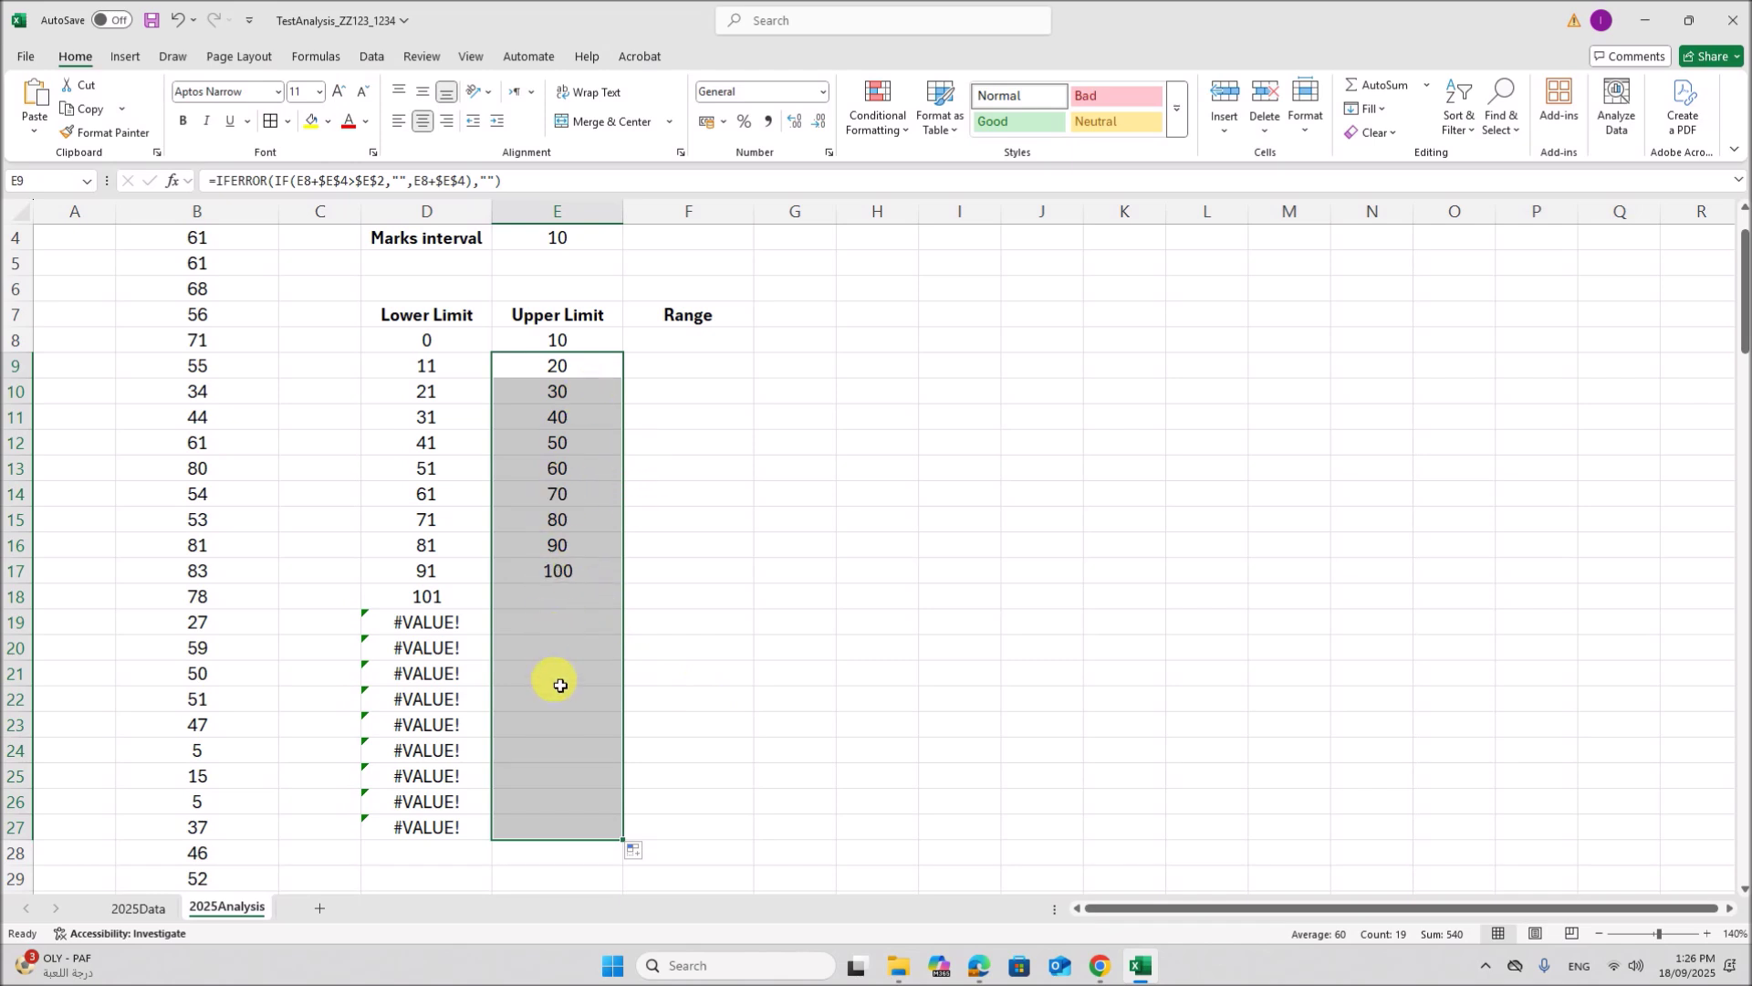
# Step: Wrap the Lower Limit formula E8+1 in D9 in an IF function whose logical test refers to E9
pyautogui.click(418, 375)
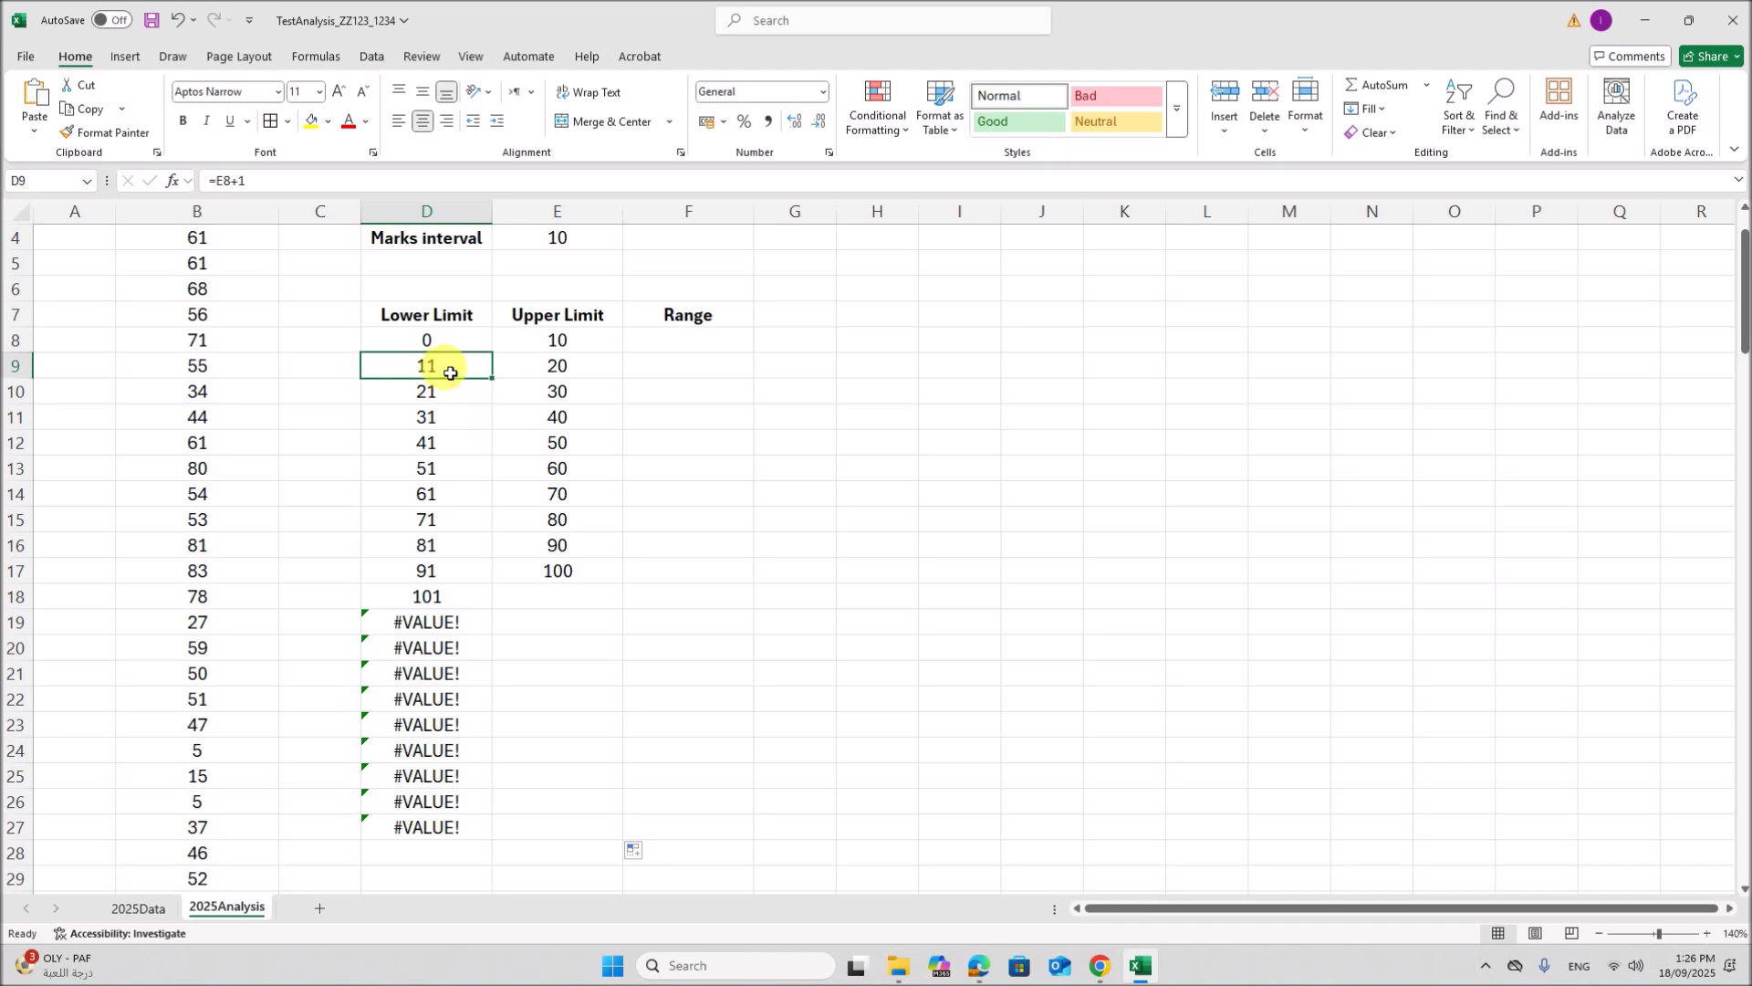
pyautogui.click(564, 370)
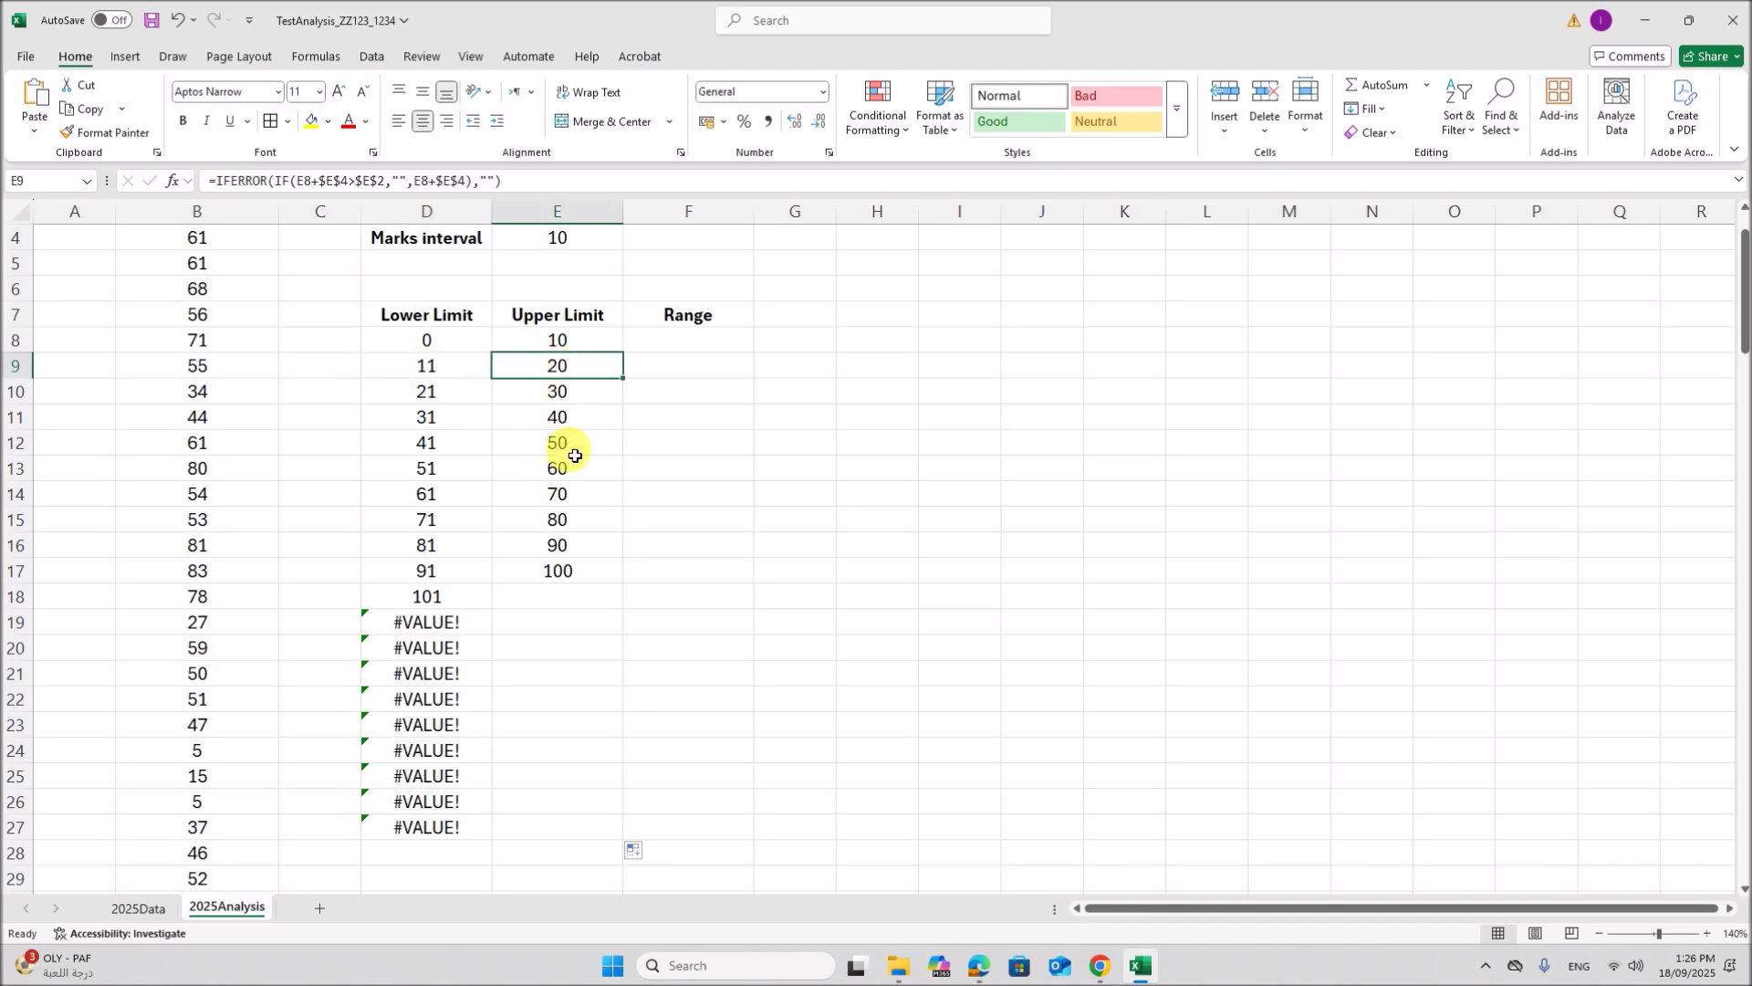
pyautogui.click(413, 371)
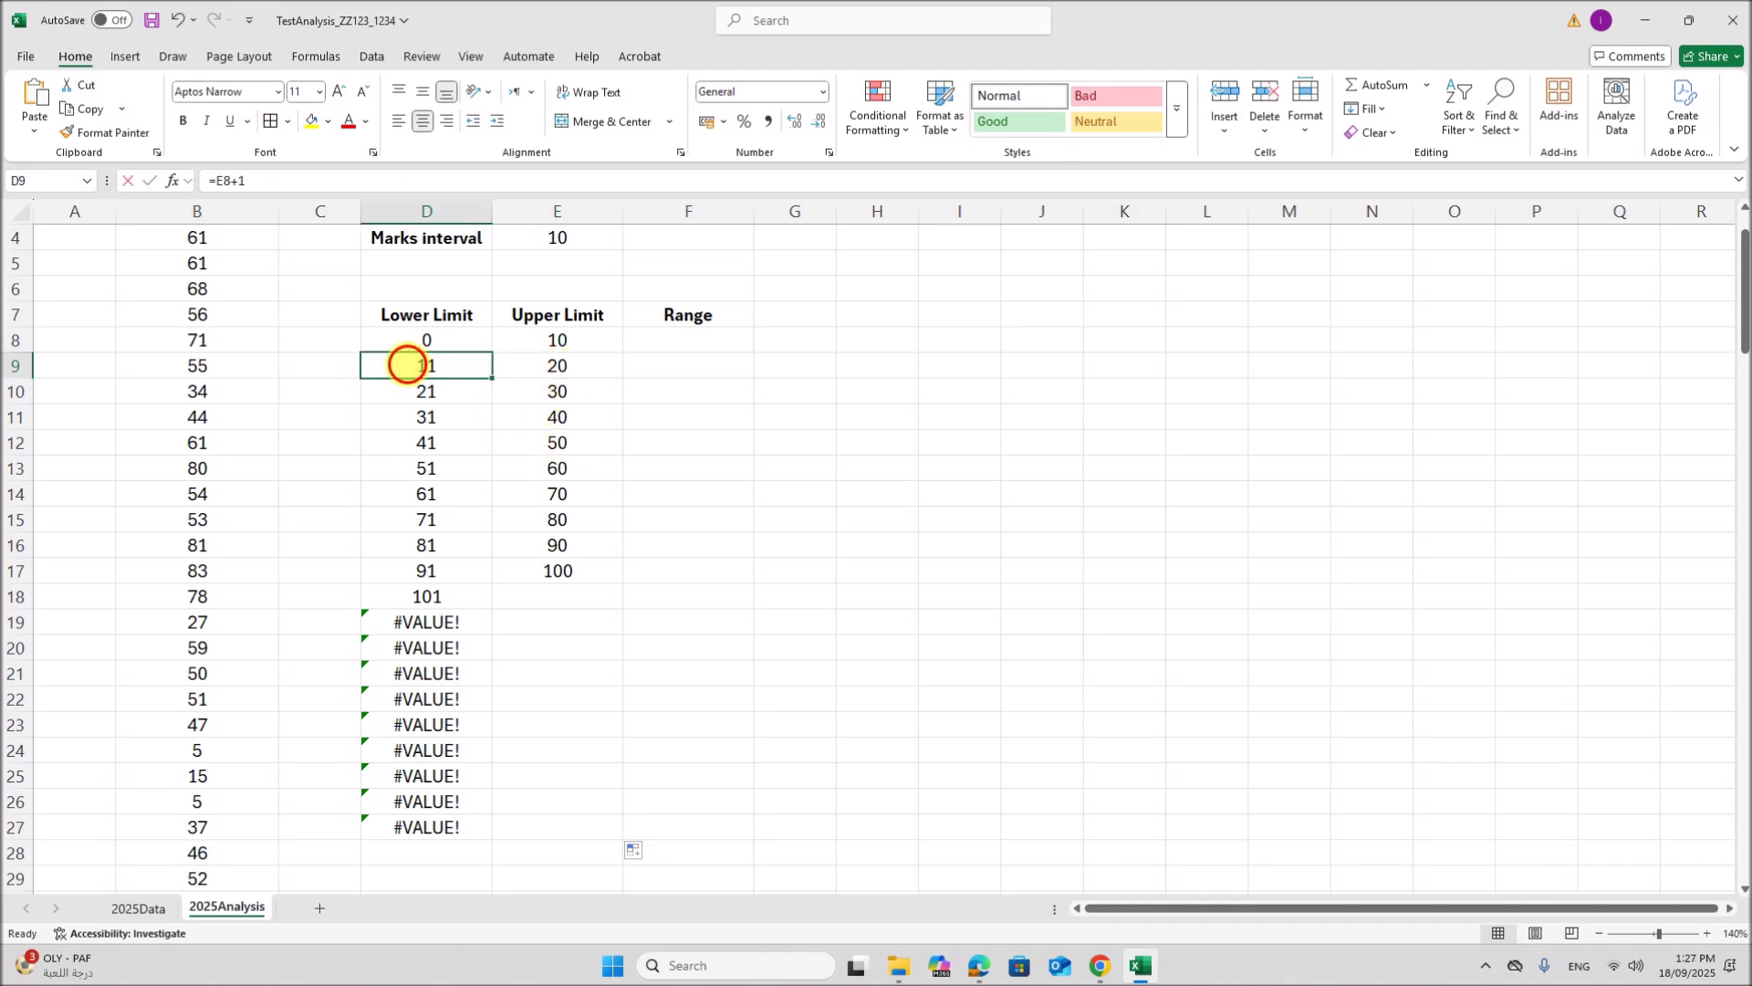
pyautogui.doubleClick(406, 365)
pyautogui.click(374, 369)
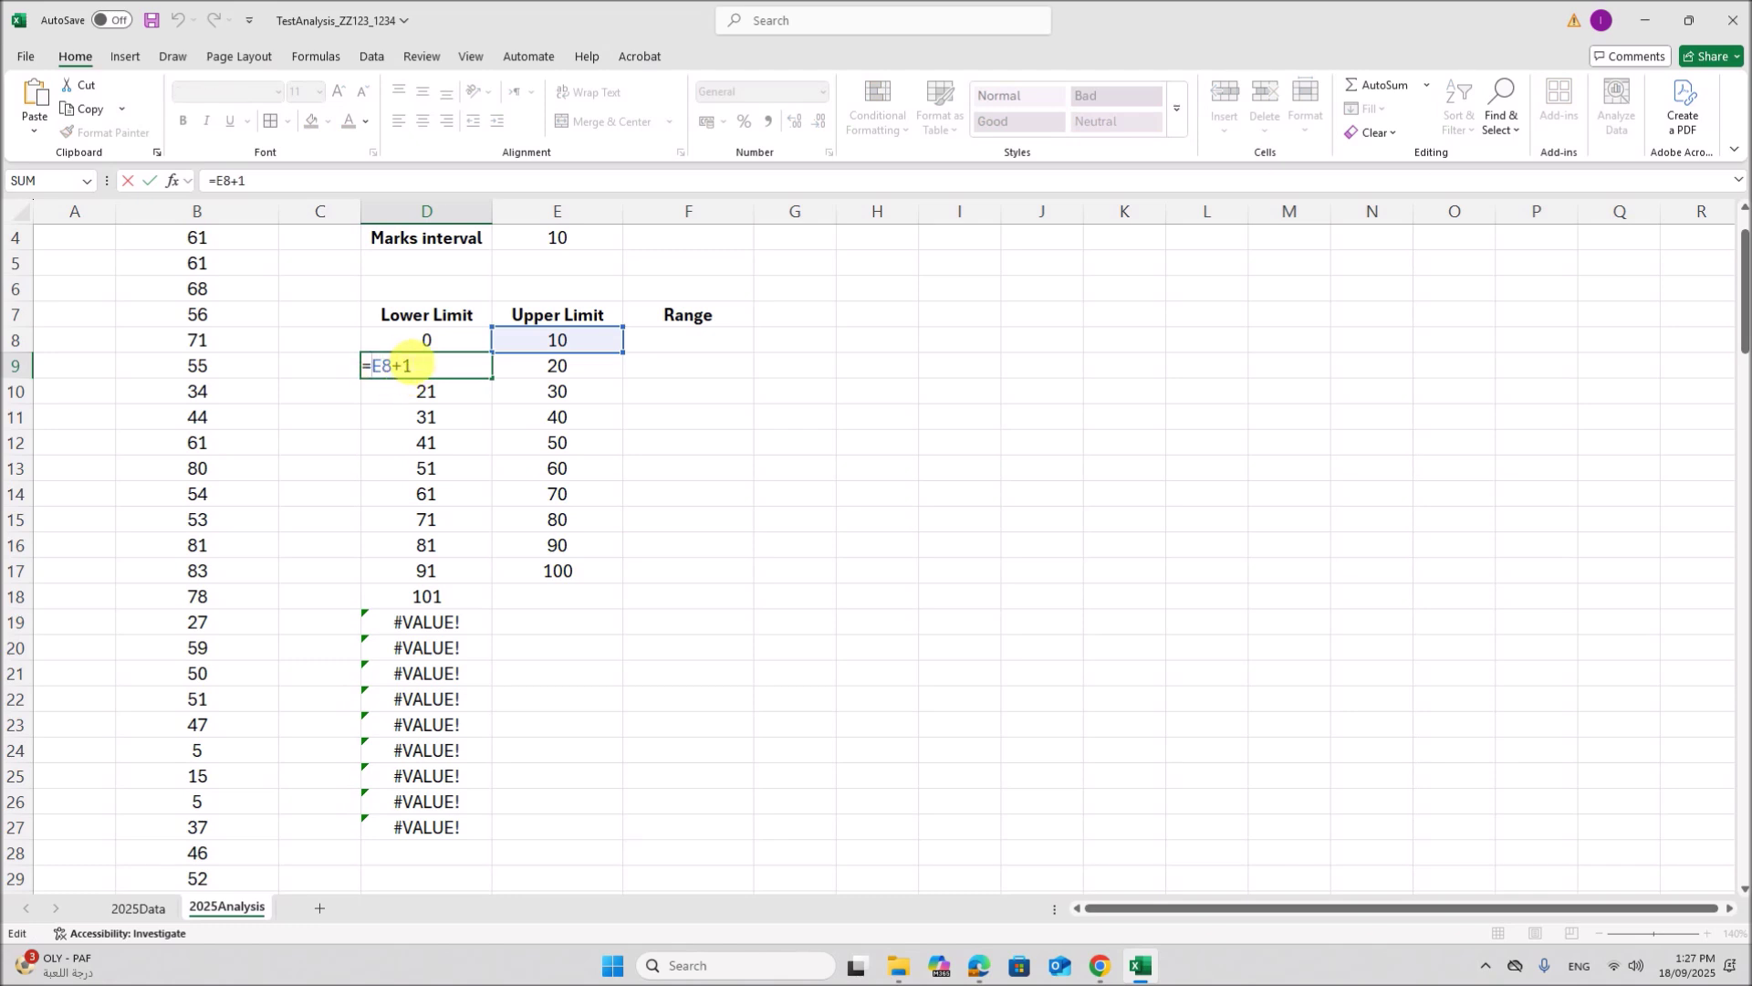
pyautogui.write('IF(')
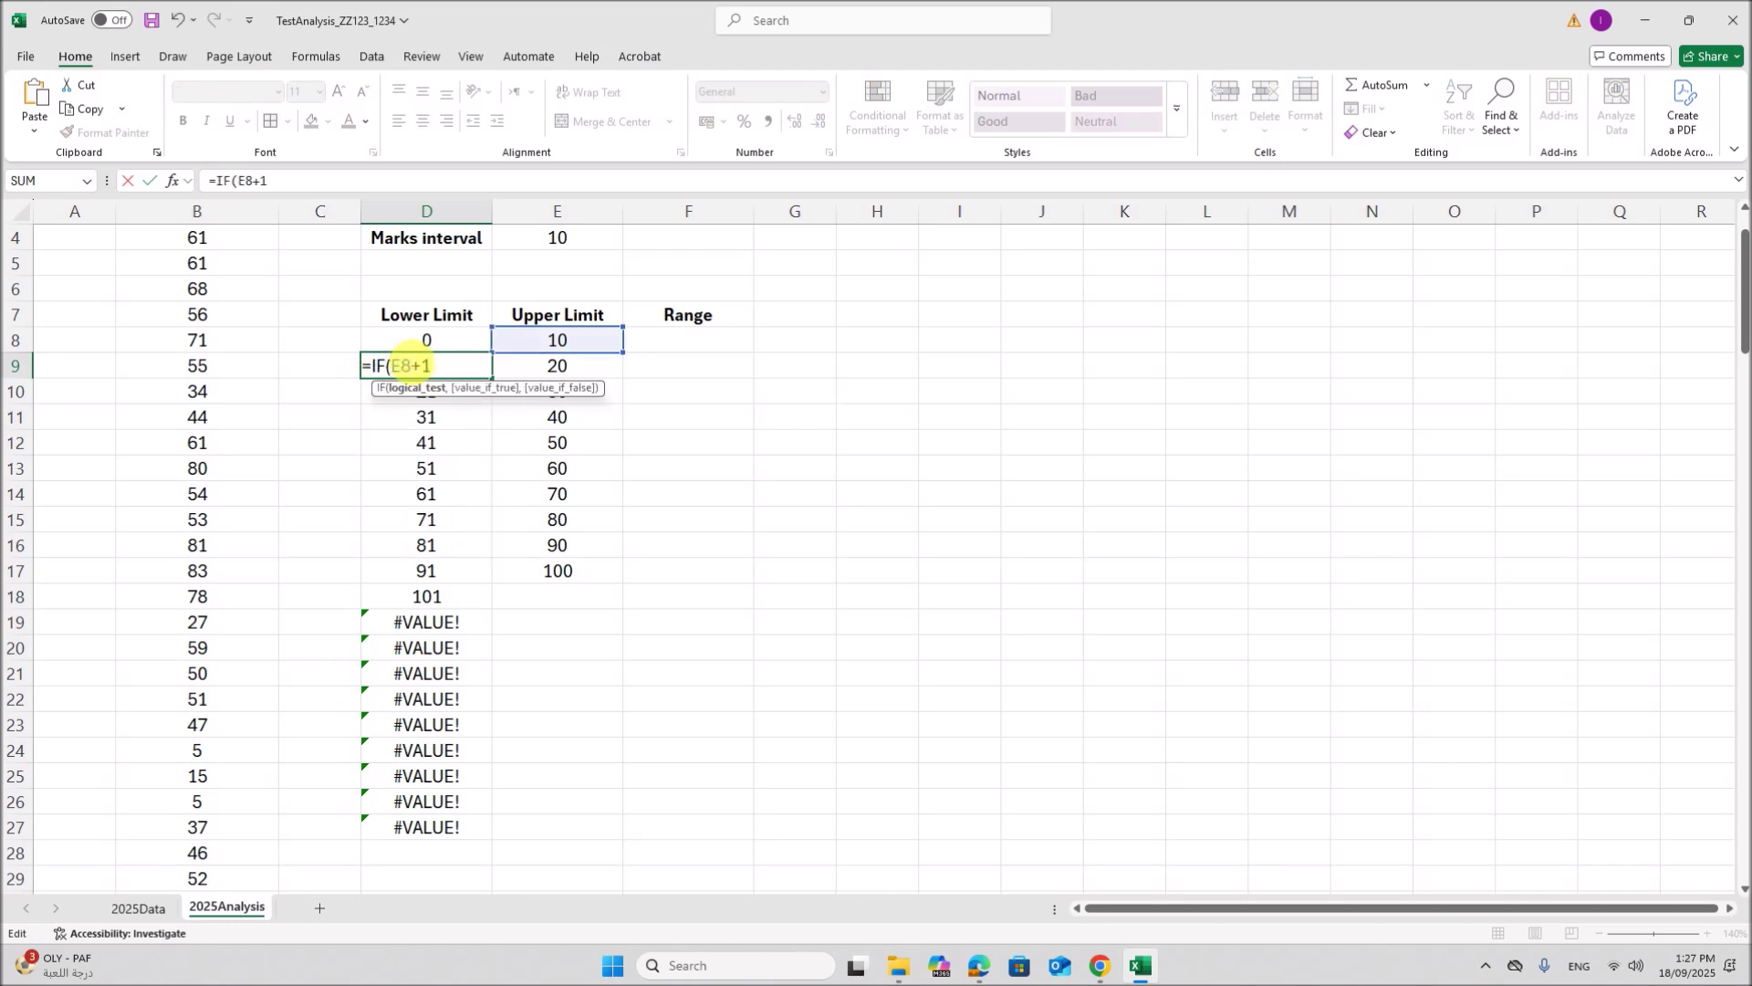
pyautogui.click(571, 377)
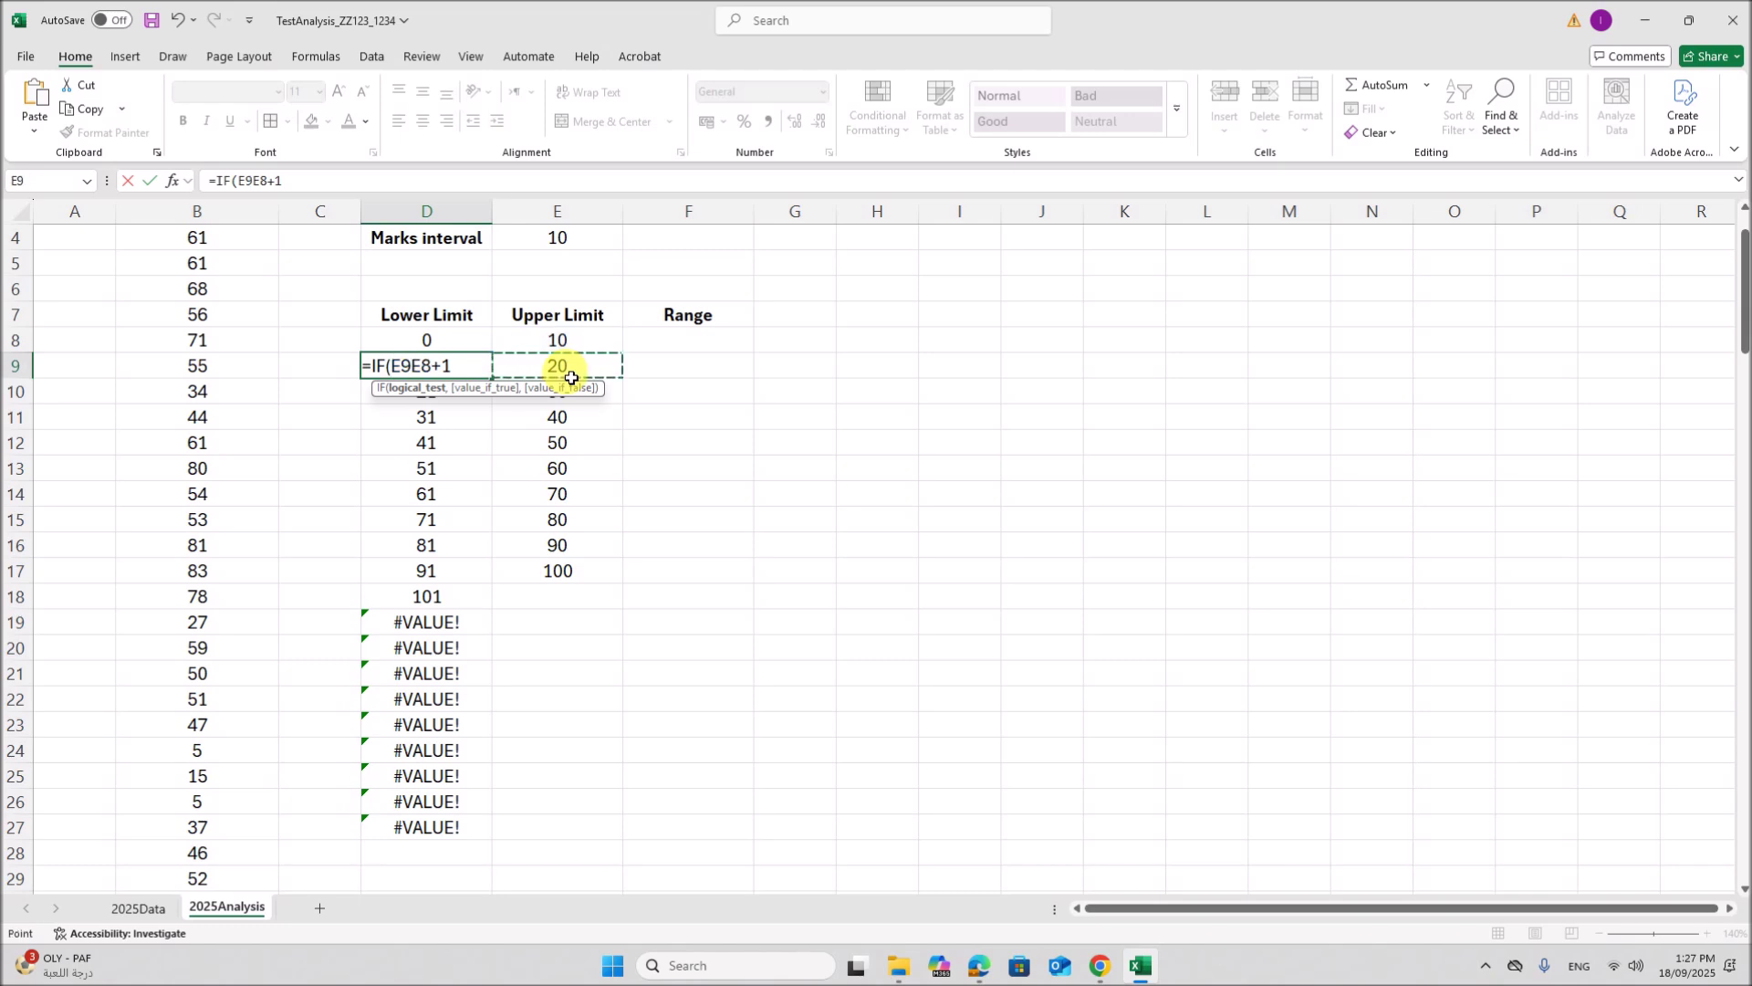
# Step: Complete the Lower Limit formula in D9 as =IF(E9="","",E8+1)
pyautogui.write('=')
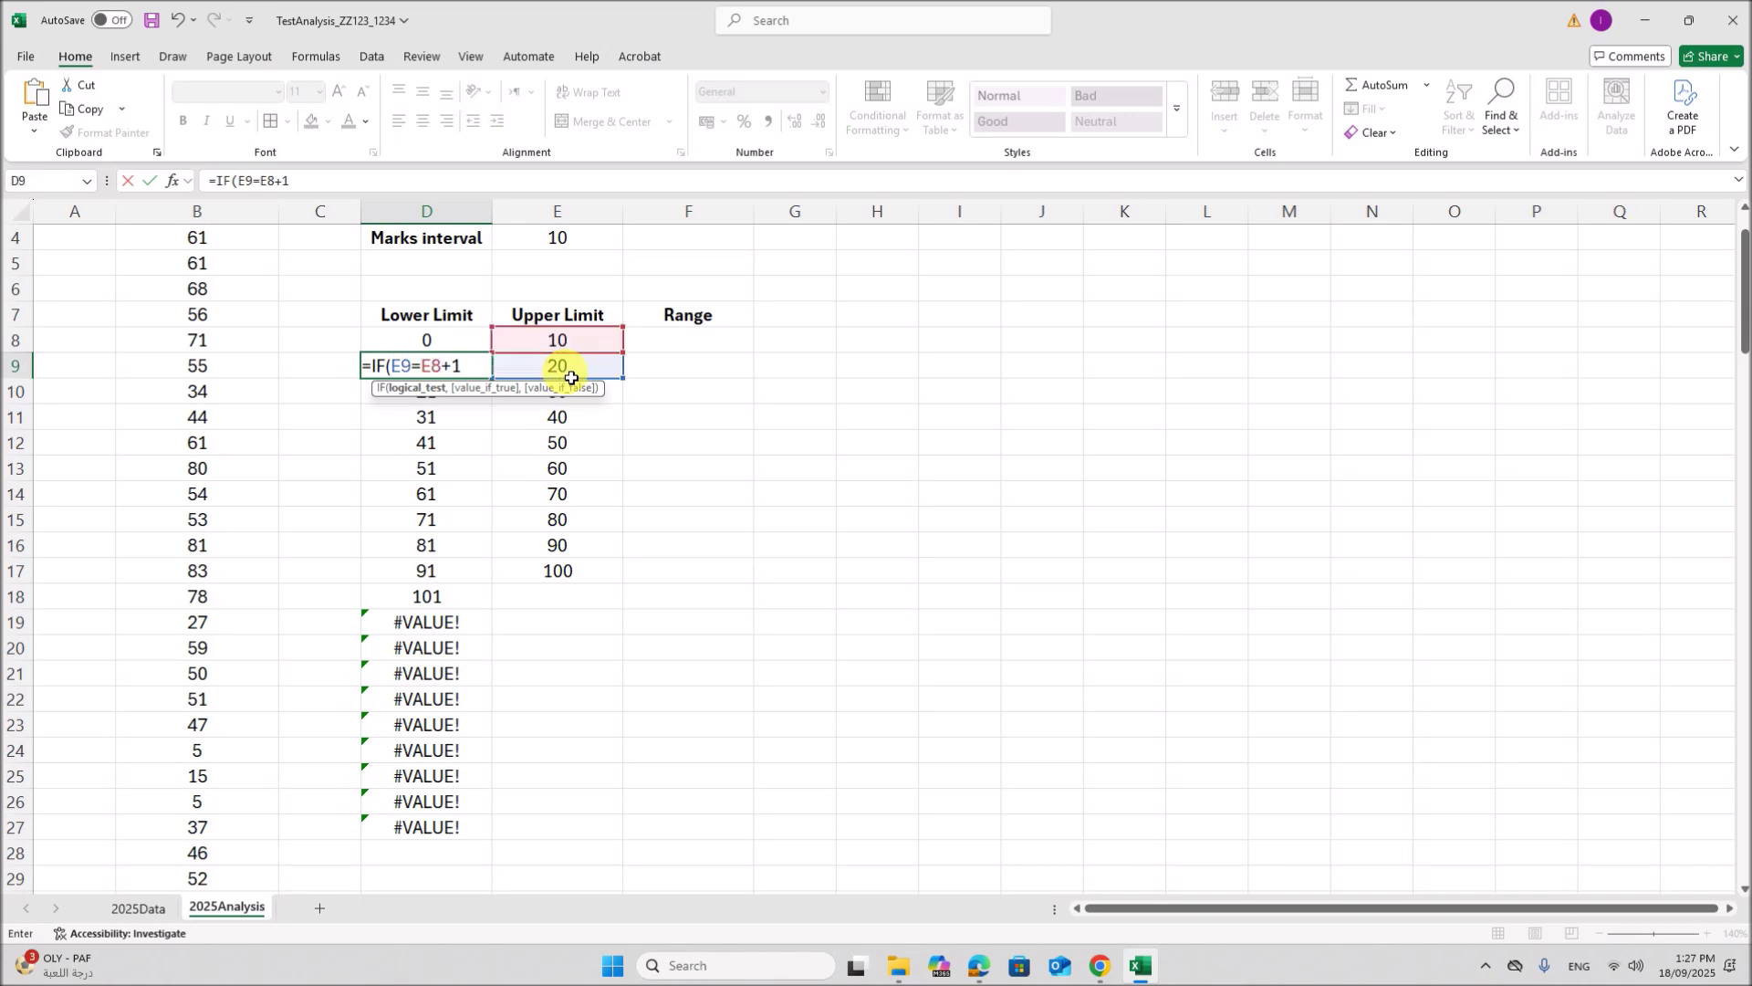
pyautogui.write('"",')
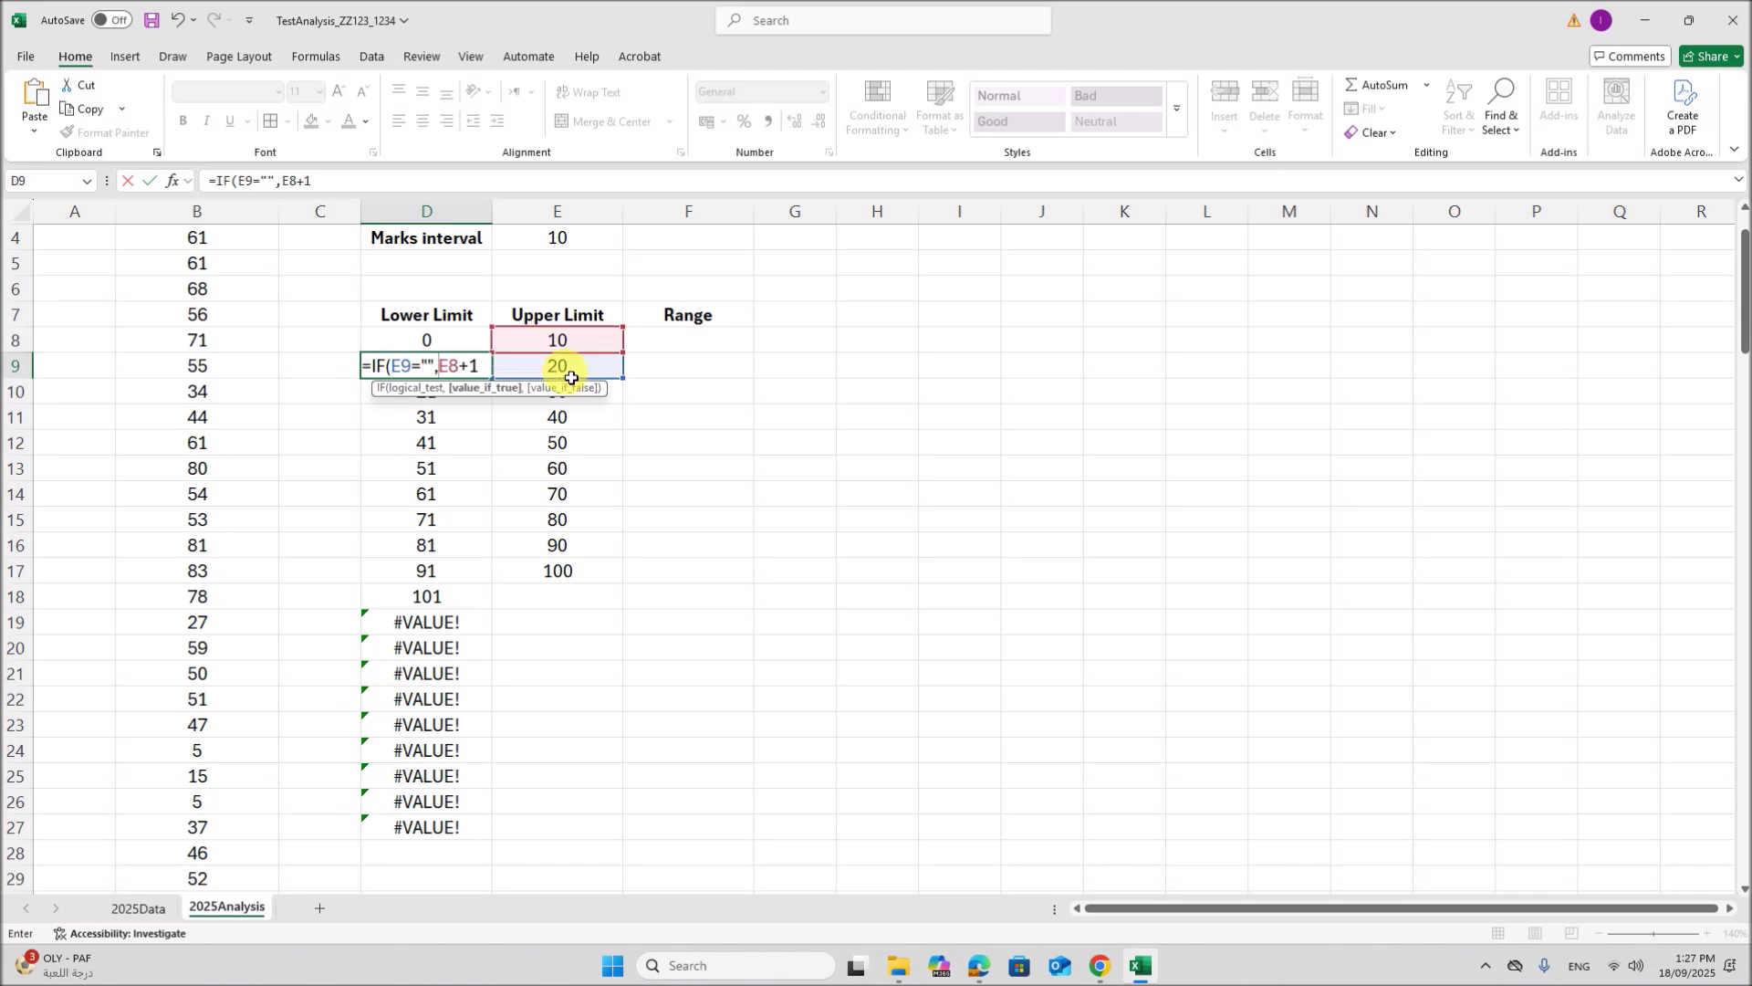
pyautogui.write('""')
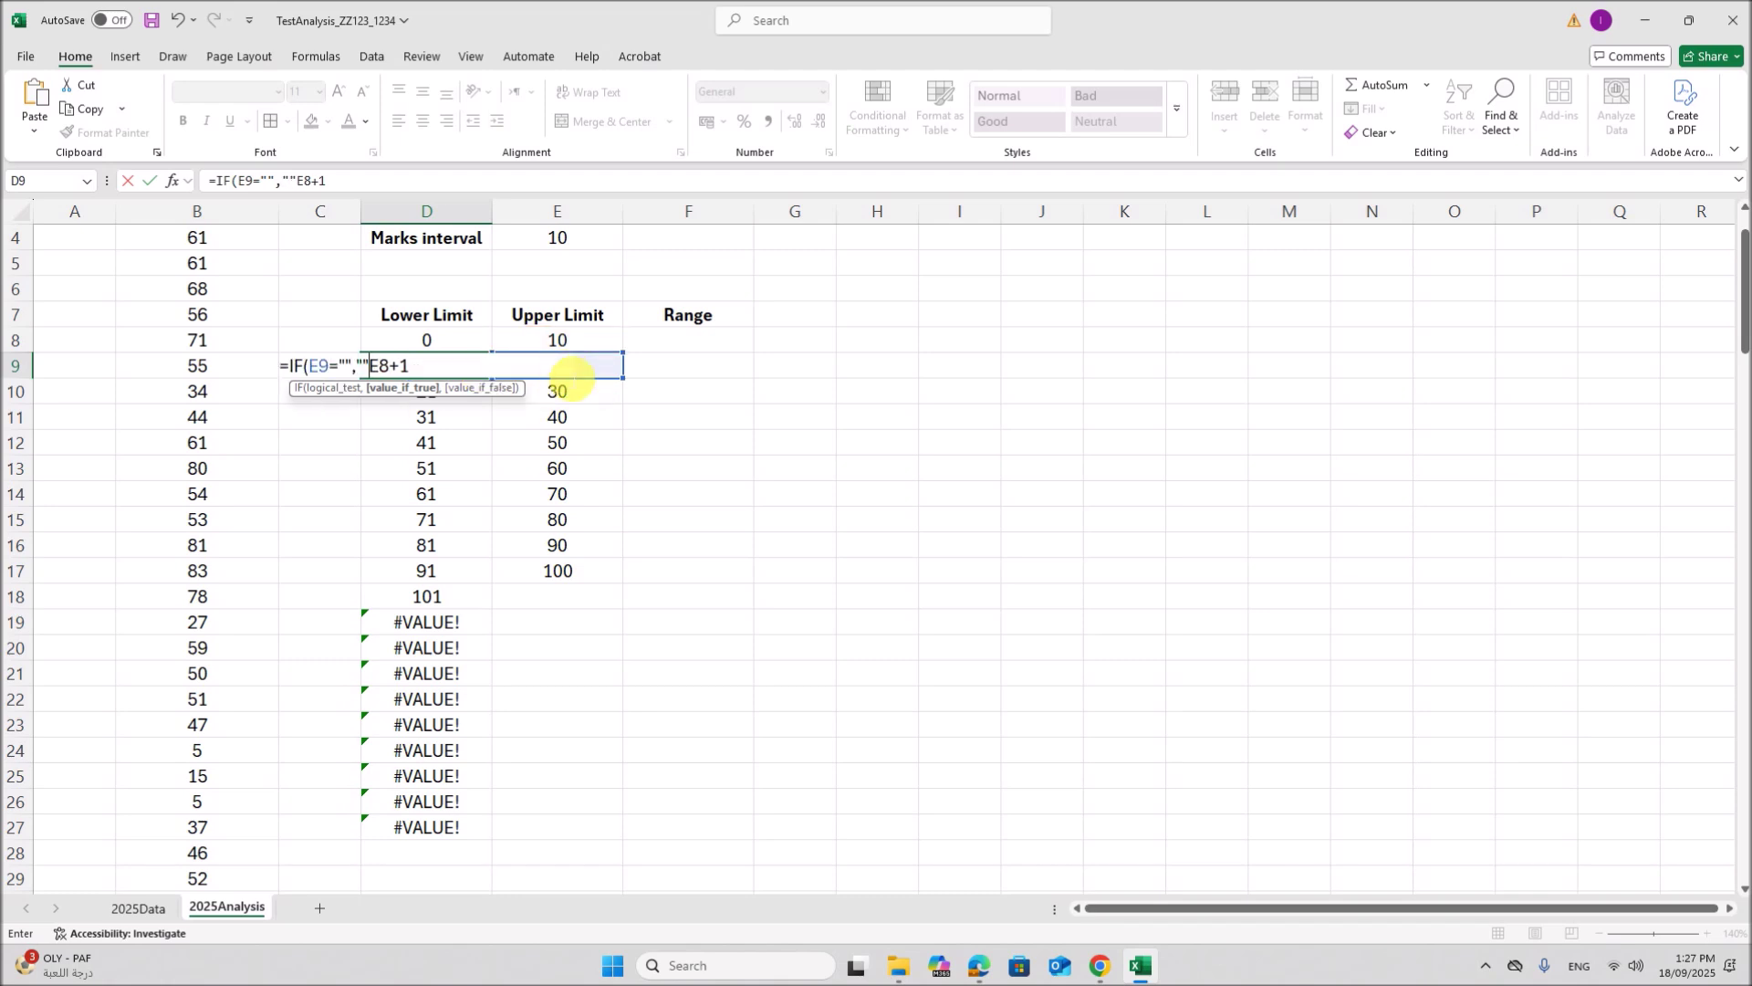
pyautogui.write(',E8+1')
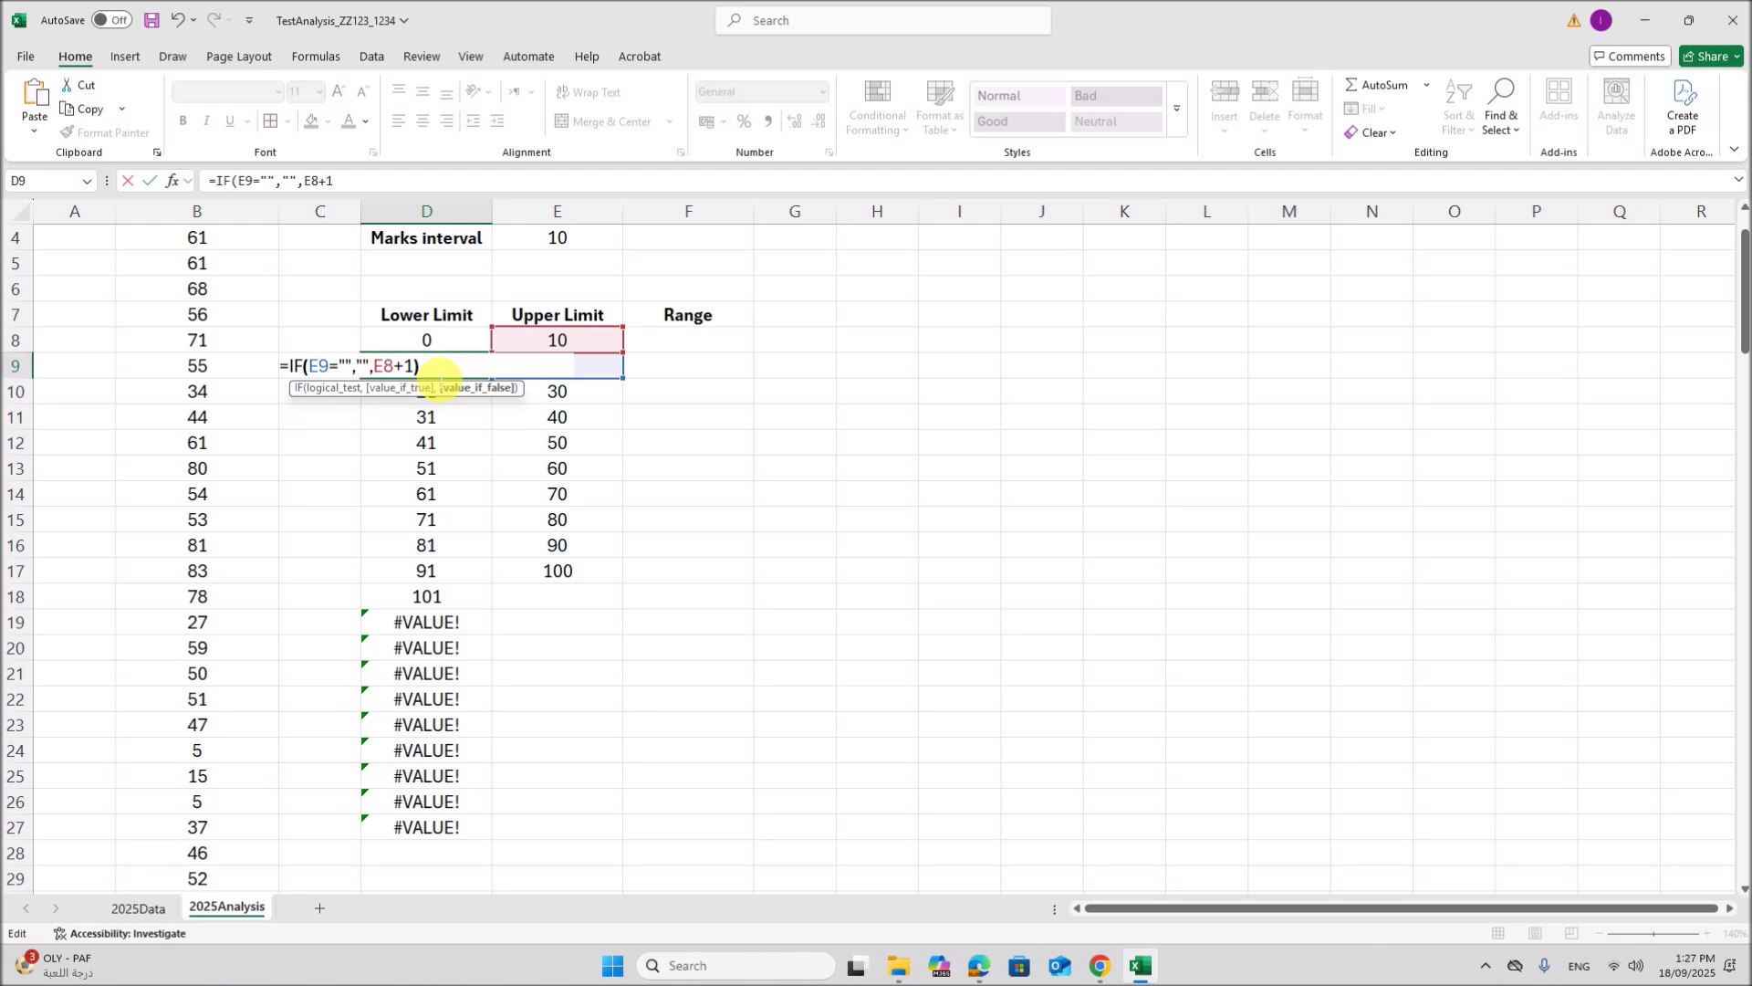
pyautogui.write(')')
pyautogui.press('Return')
# Step: Copy the formula in D9 down the Lower Limit column to D27
pyautogui.click(452, 370)
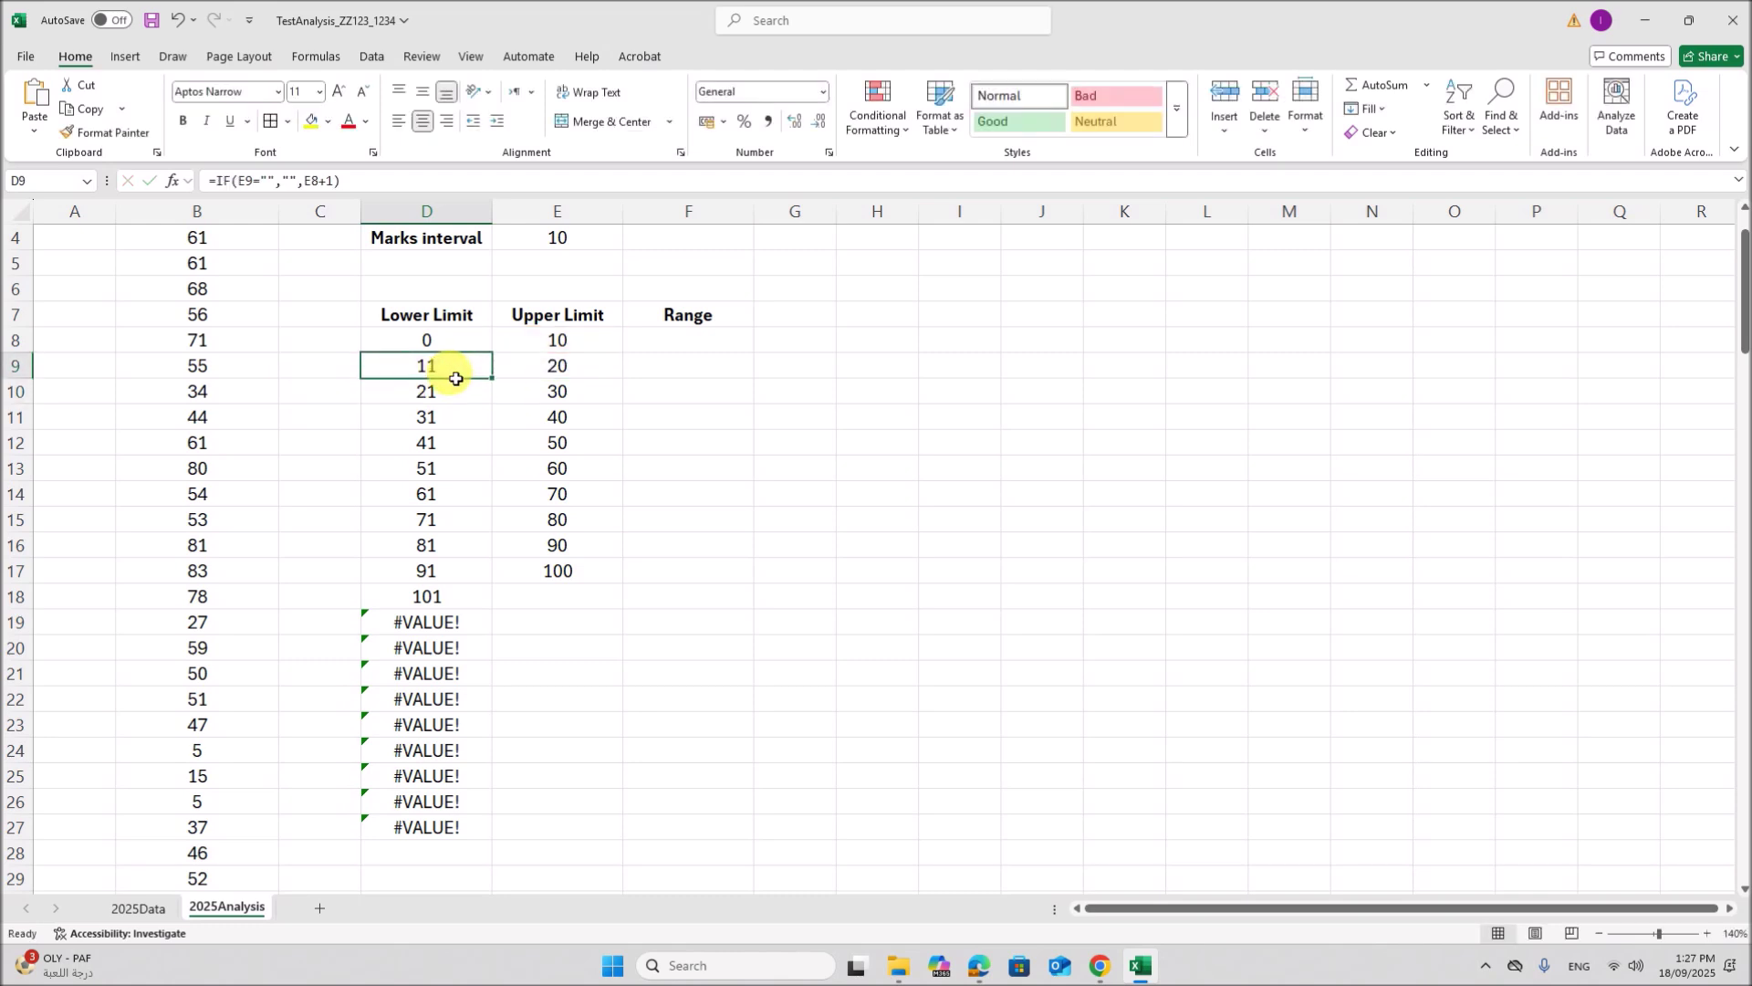
pyautogui.doubleClick(462, 371)
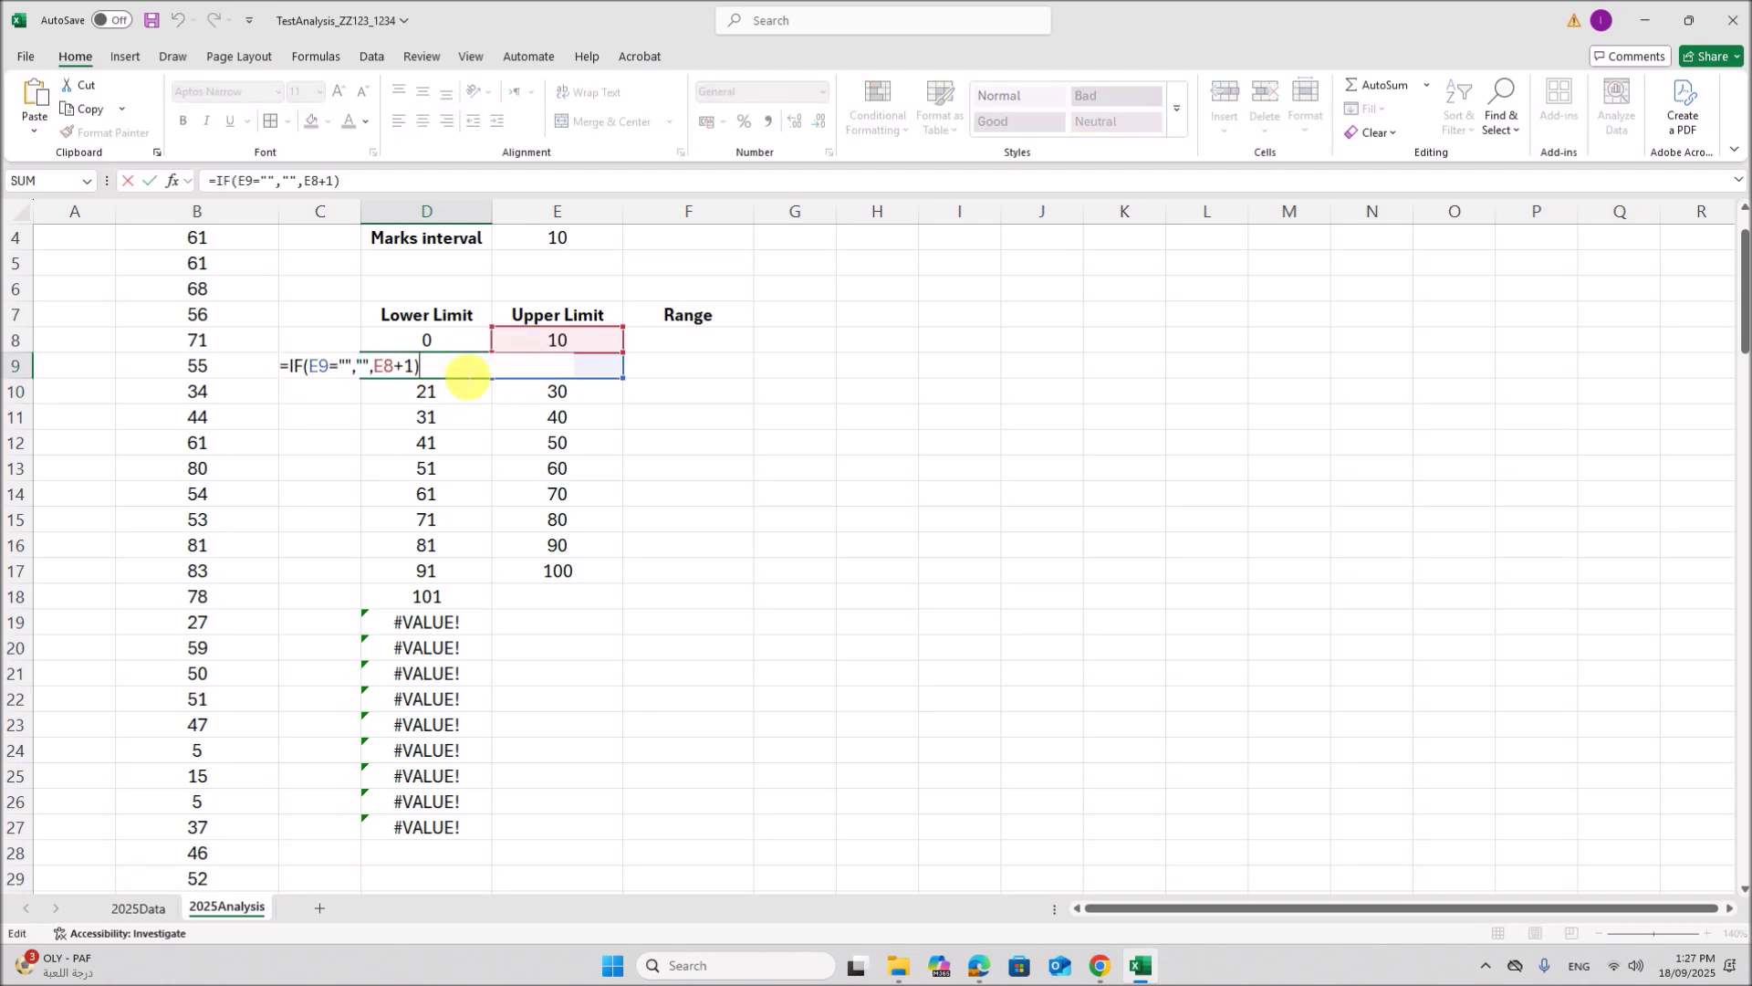
pyautogui.press('Return')
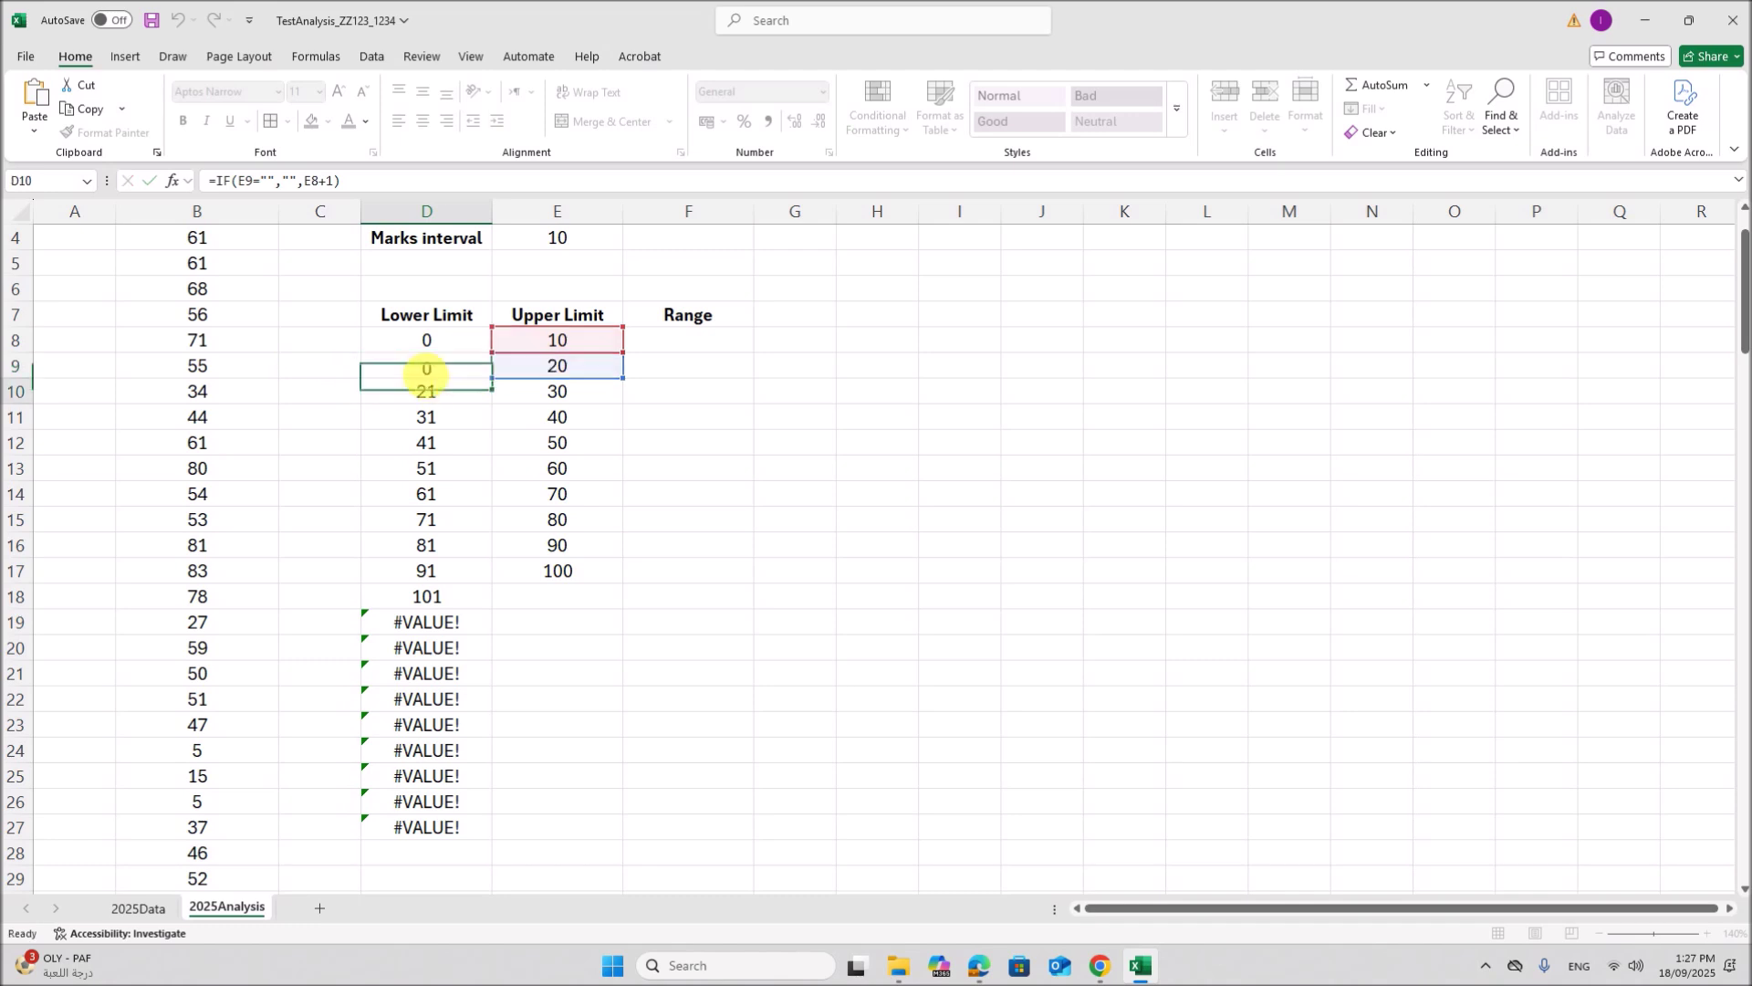
pyautogui.click(450, 370)
pyautogui.moveTo(497, 384); pyautogui.dragTo(501, 830)
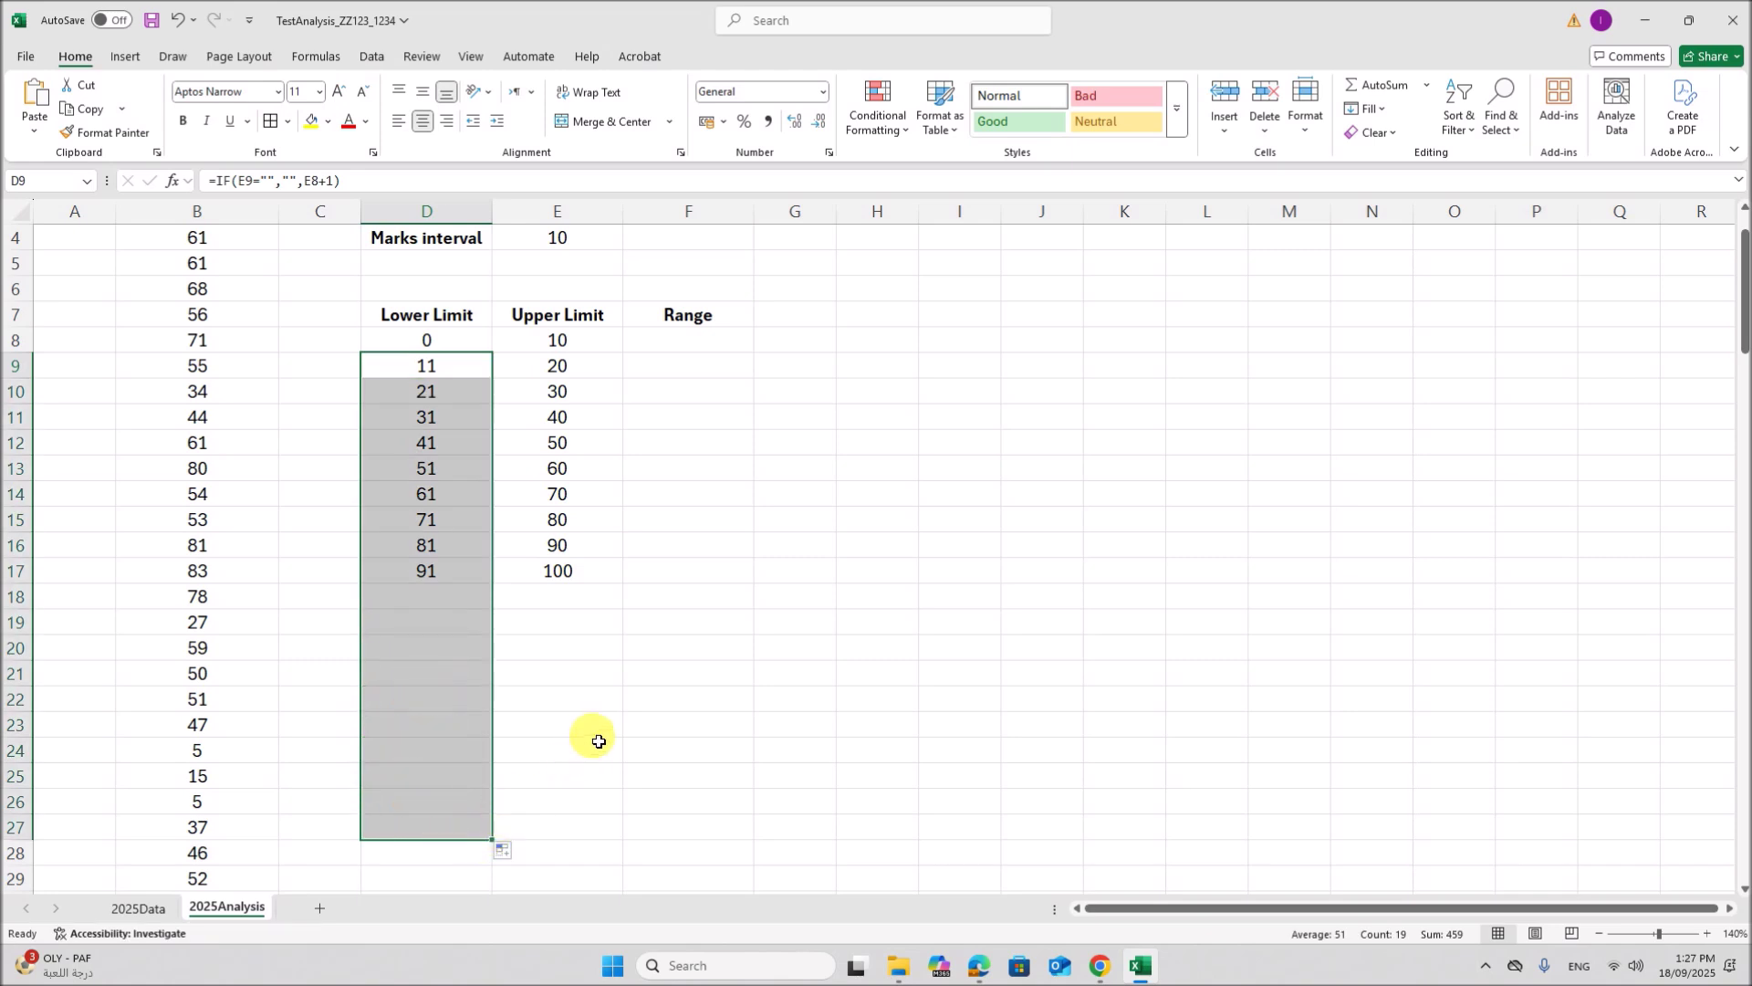
pyautogui.scroll(1, 683, 557)
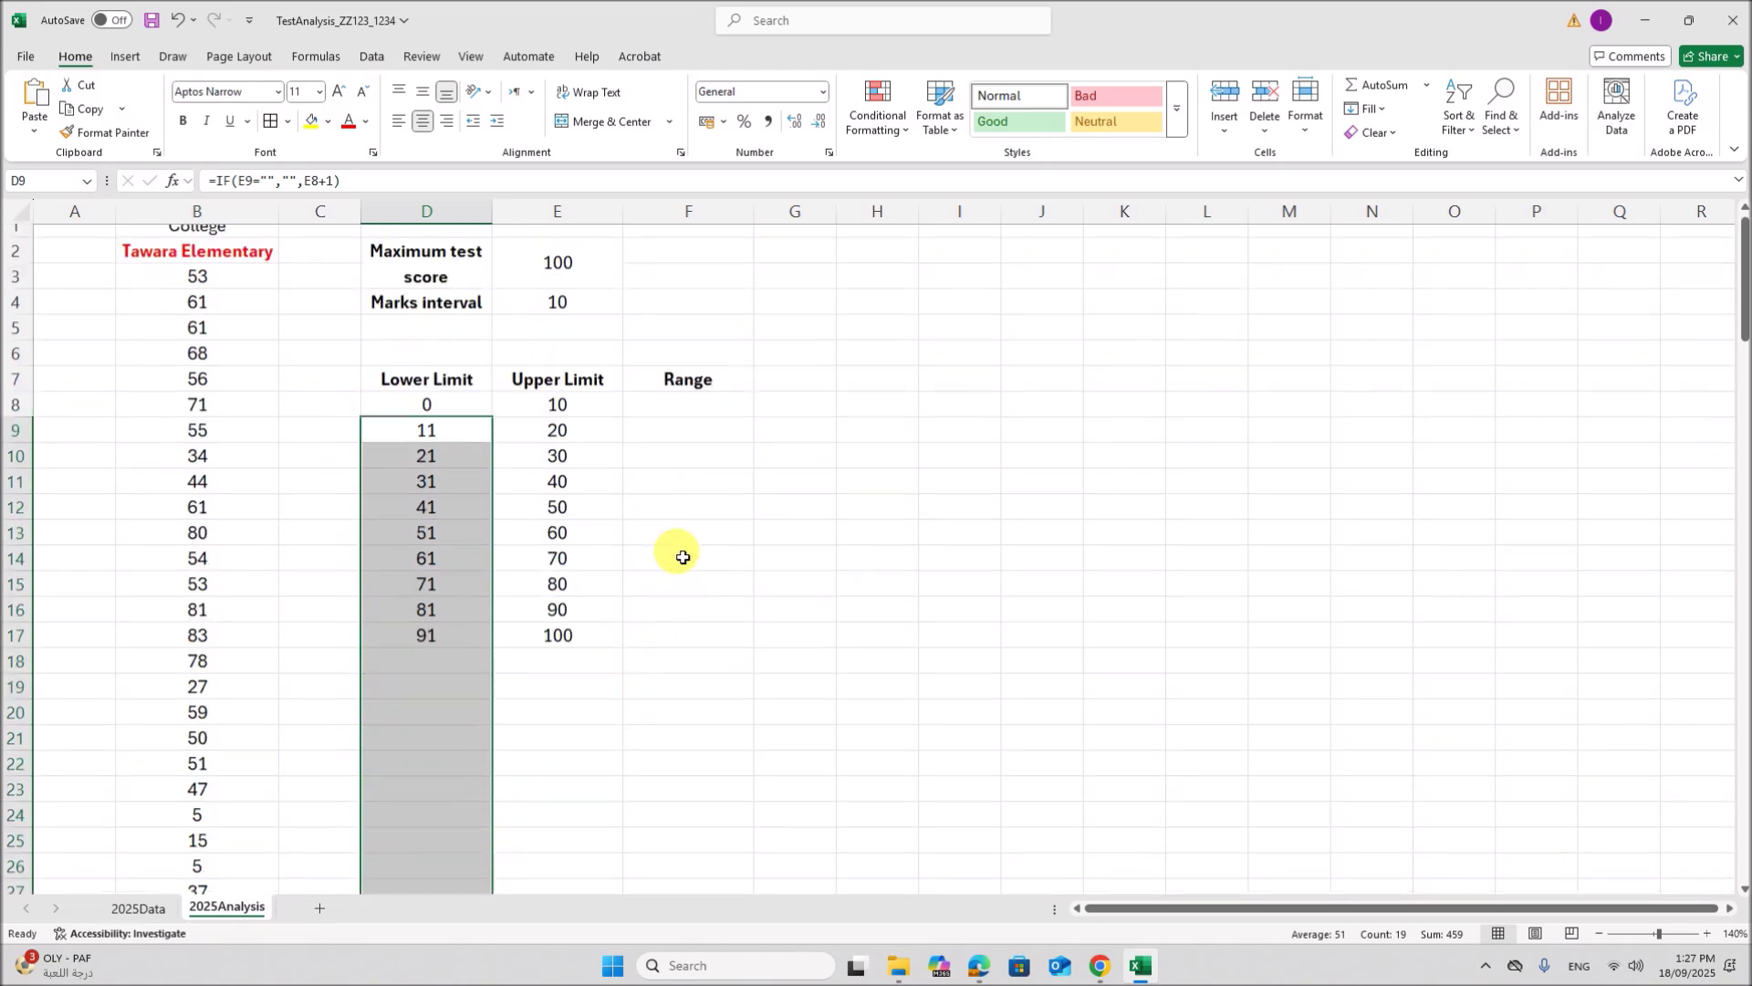
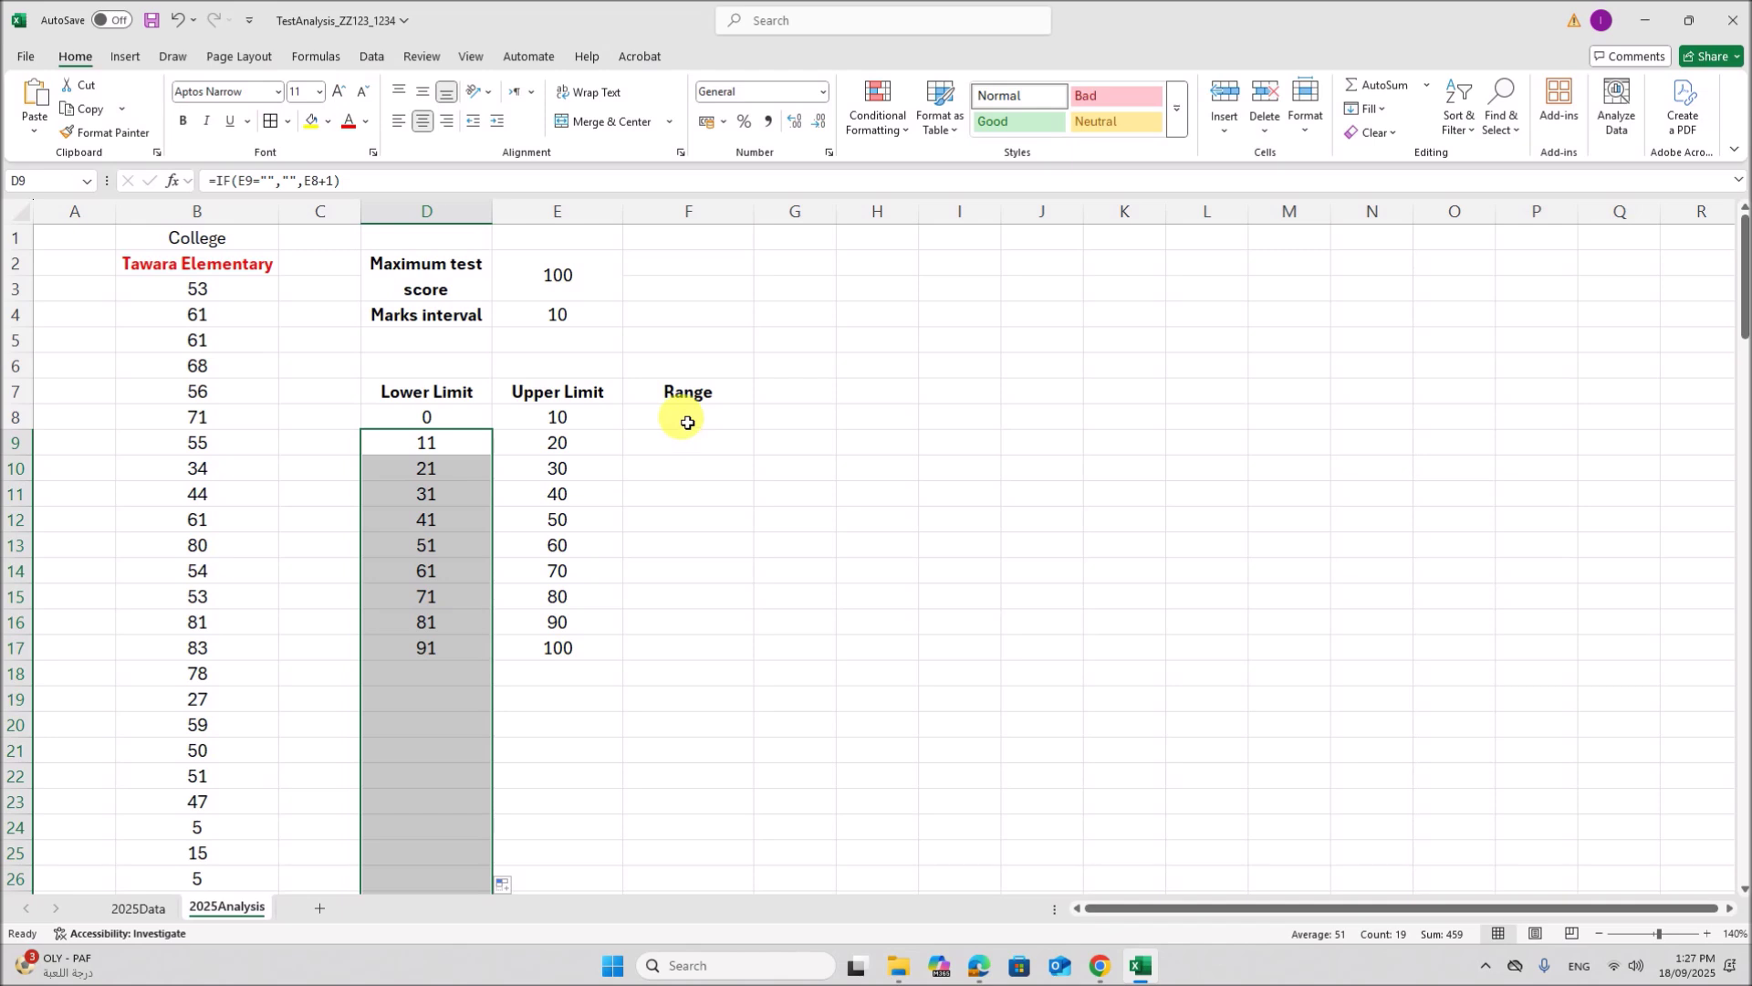
# Step: Set the Marks interval in E4 to 5 and review the lower and upper limits down to row 27
pyautogui.click(687, 423)
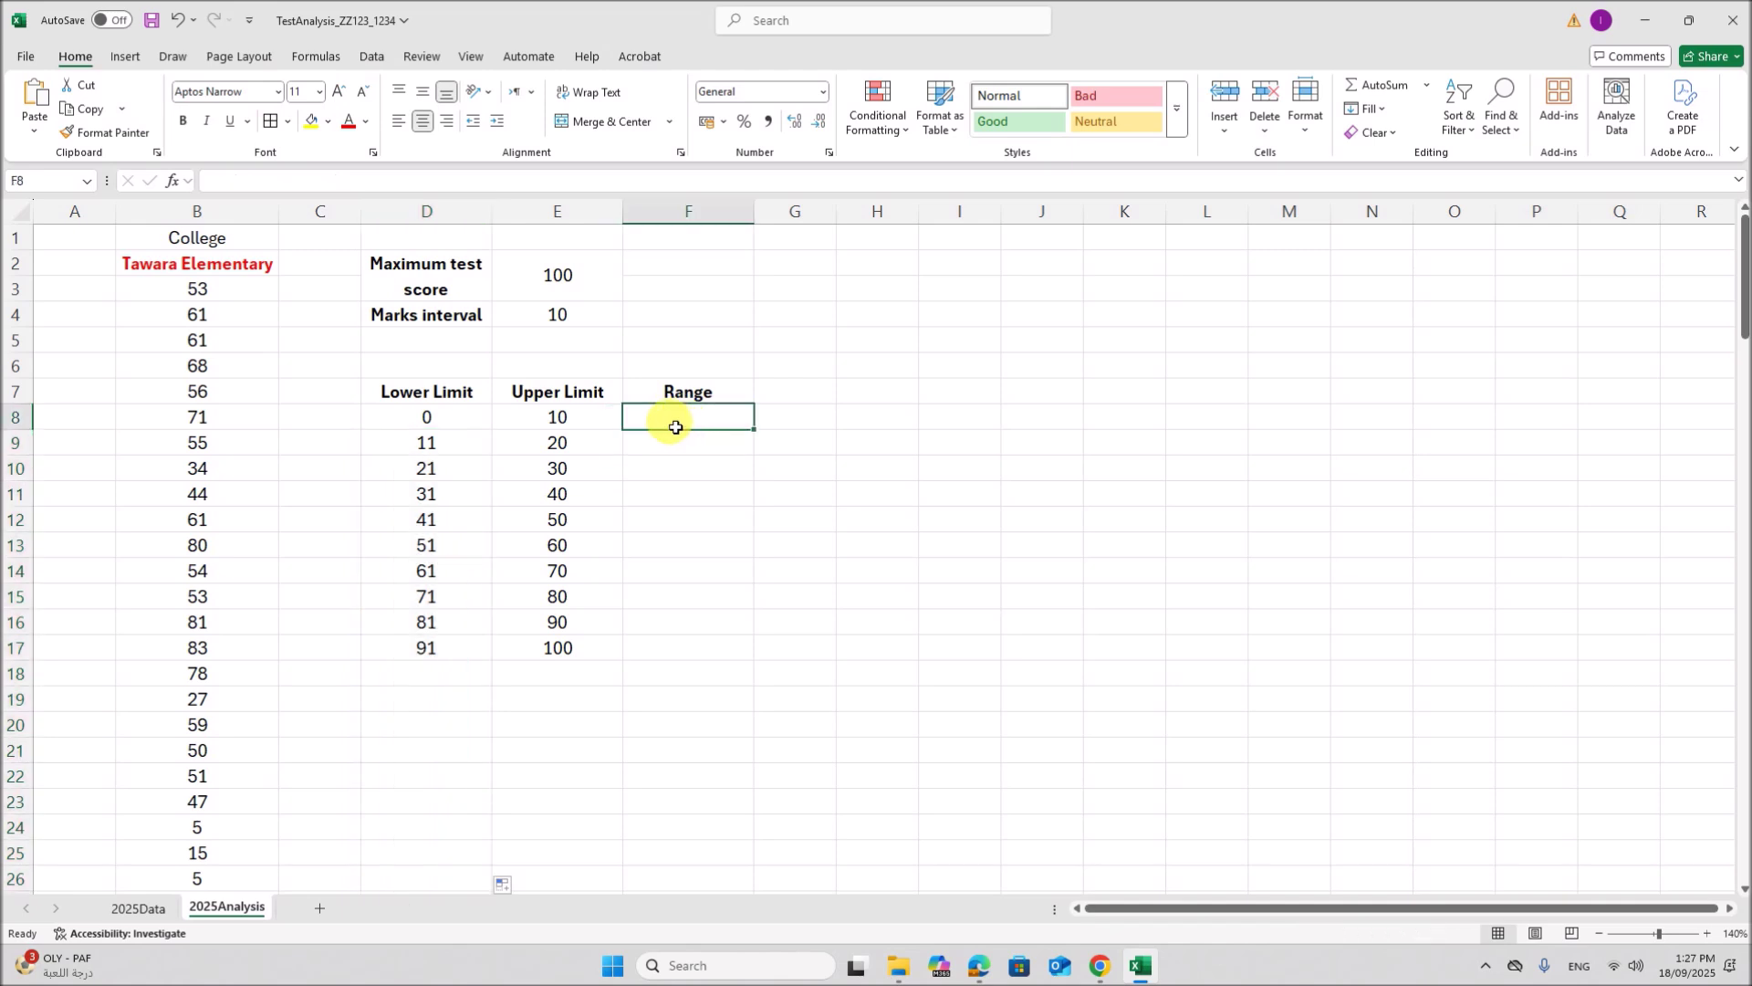
pyautogui.click(578, 319)
pyautogui.click(630, 318)
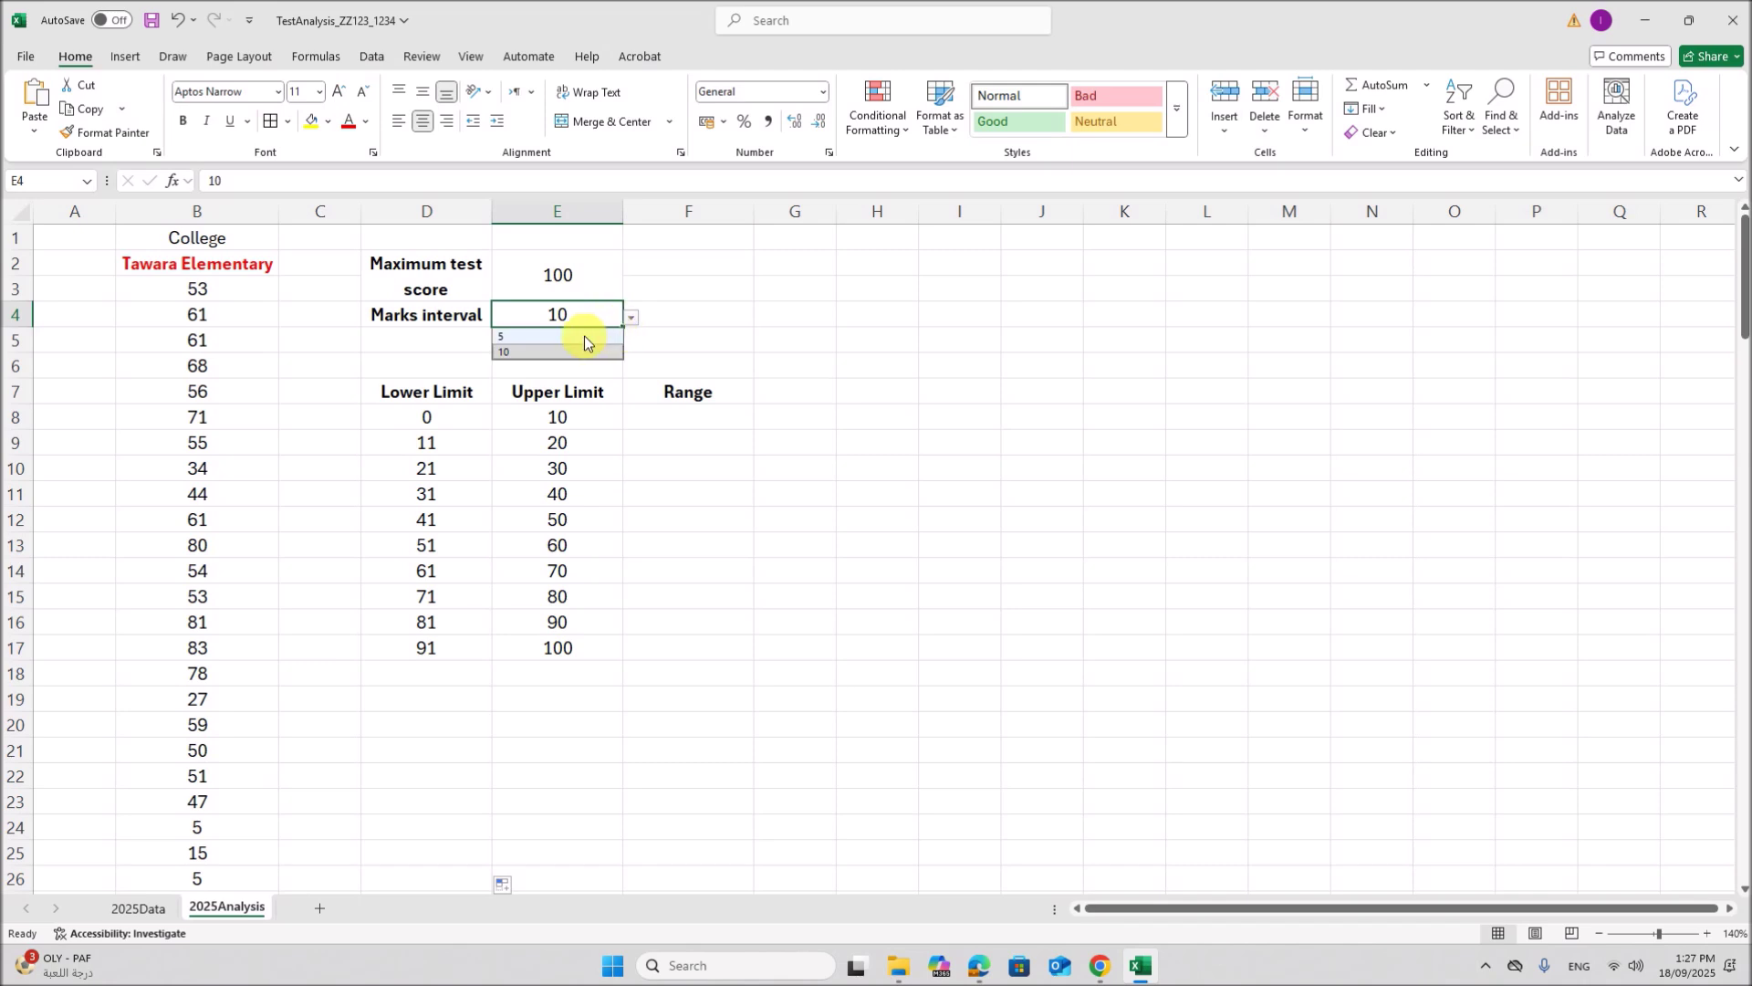
pyautogui.click(586, 335)
pyautogui.scroll(-2, 600, 612)
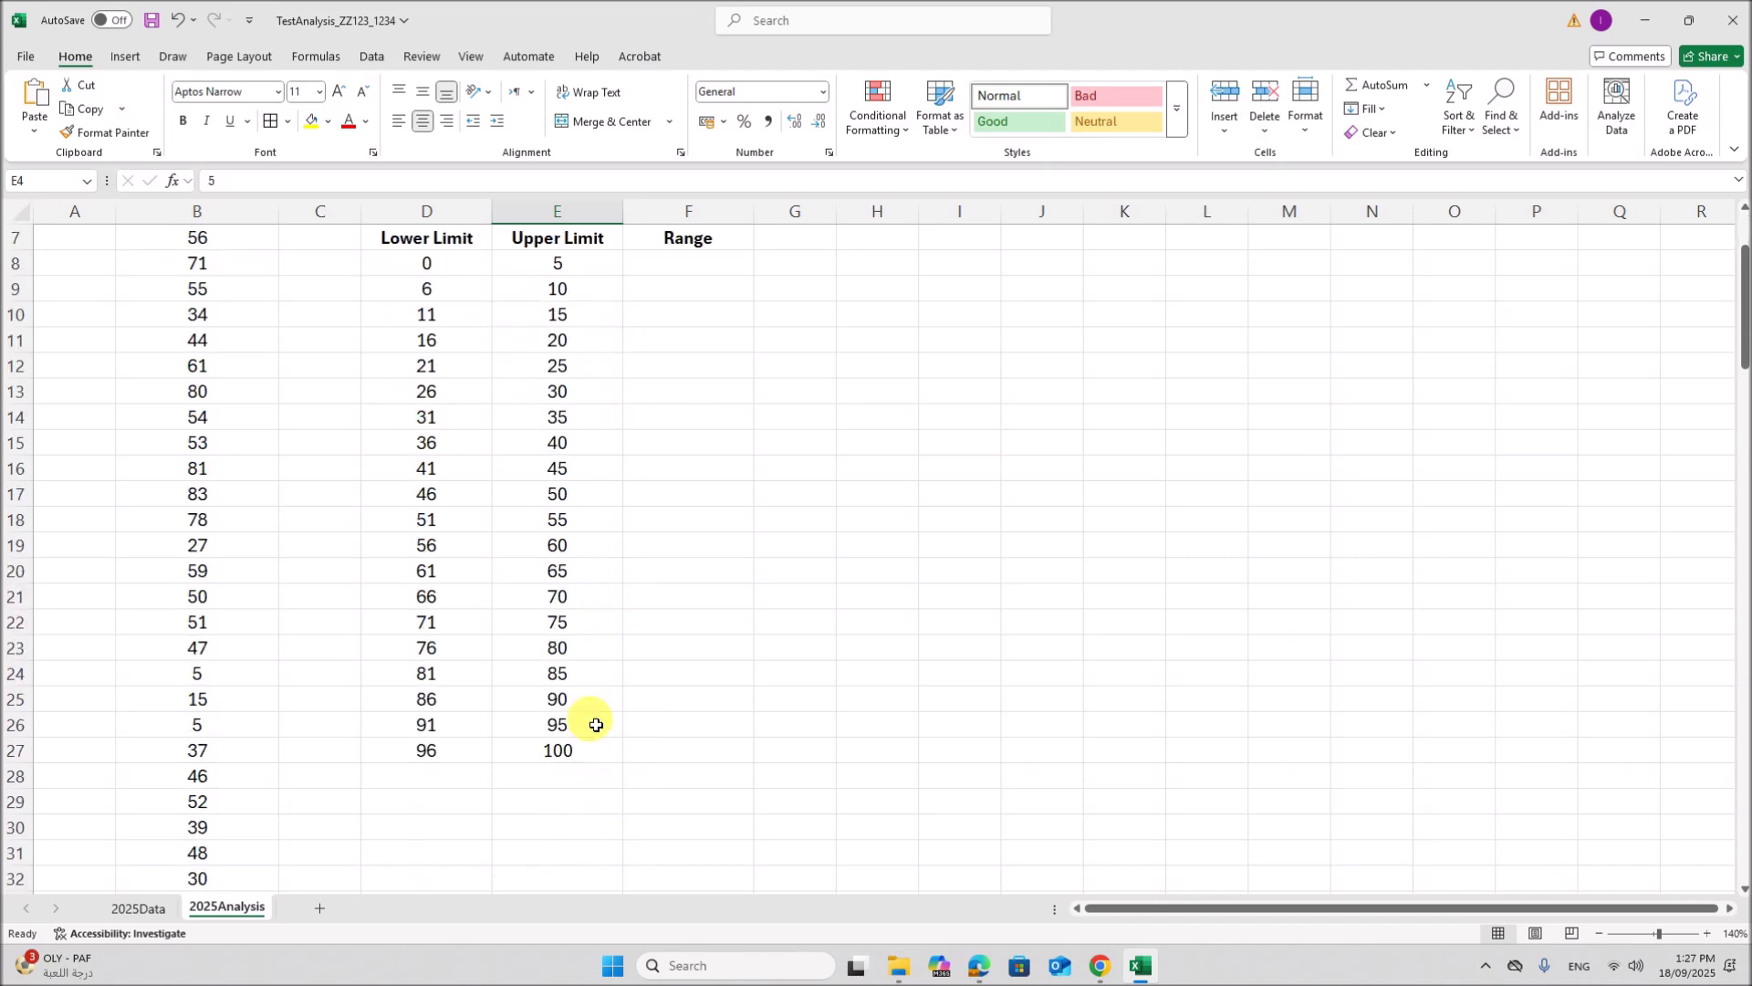
pyautogui.scroll(2, 594, 716)
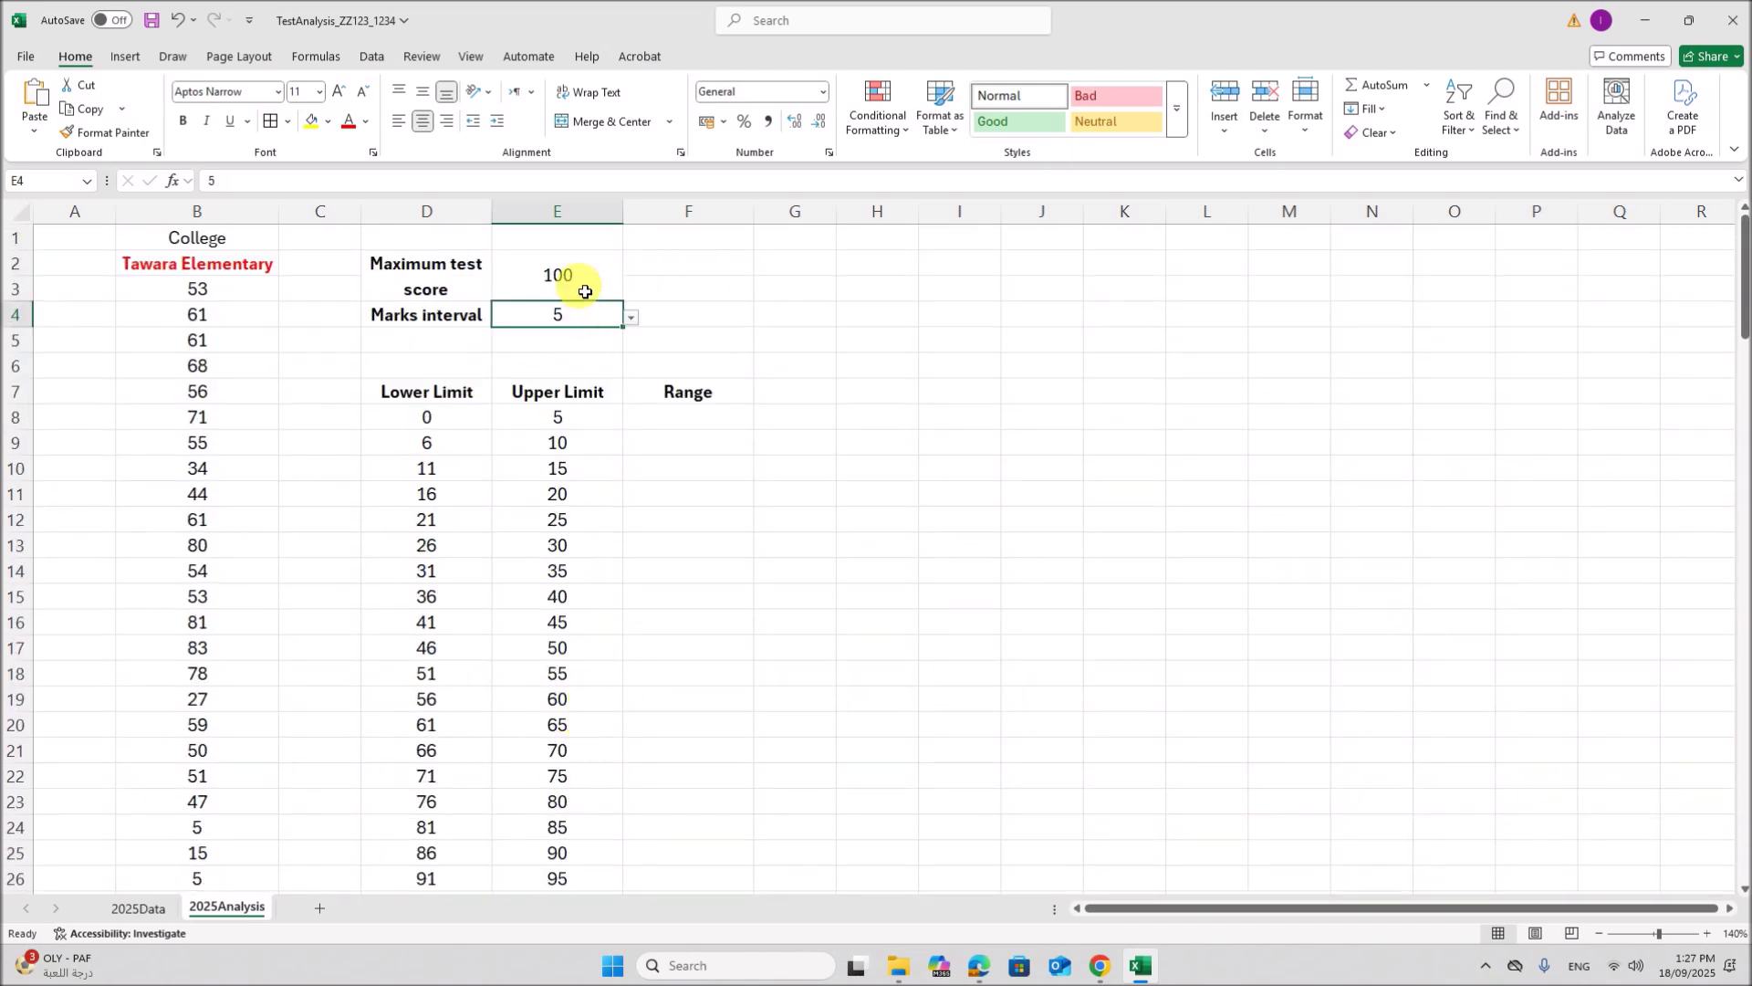
# Step: Test the limits table with a Maximum test score of 80 and a Marks interval of 10
pyautogui.click(585, 291)
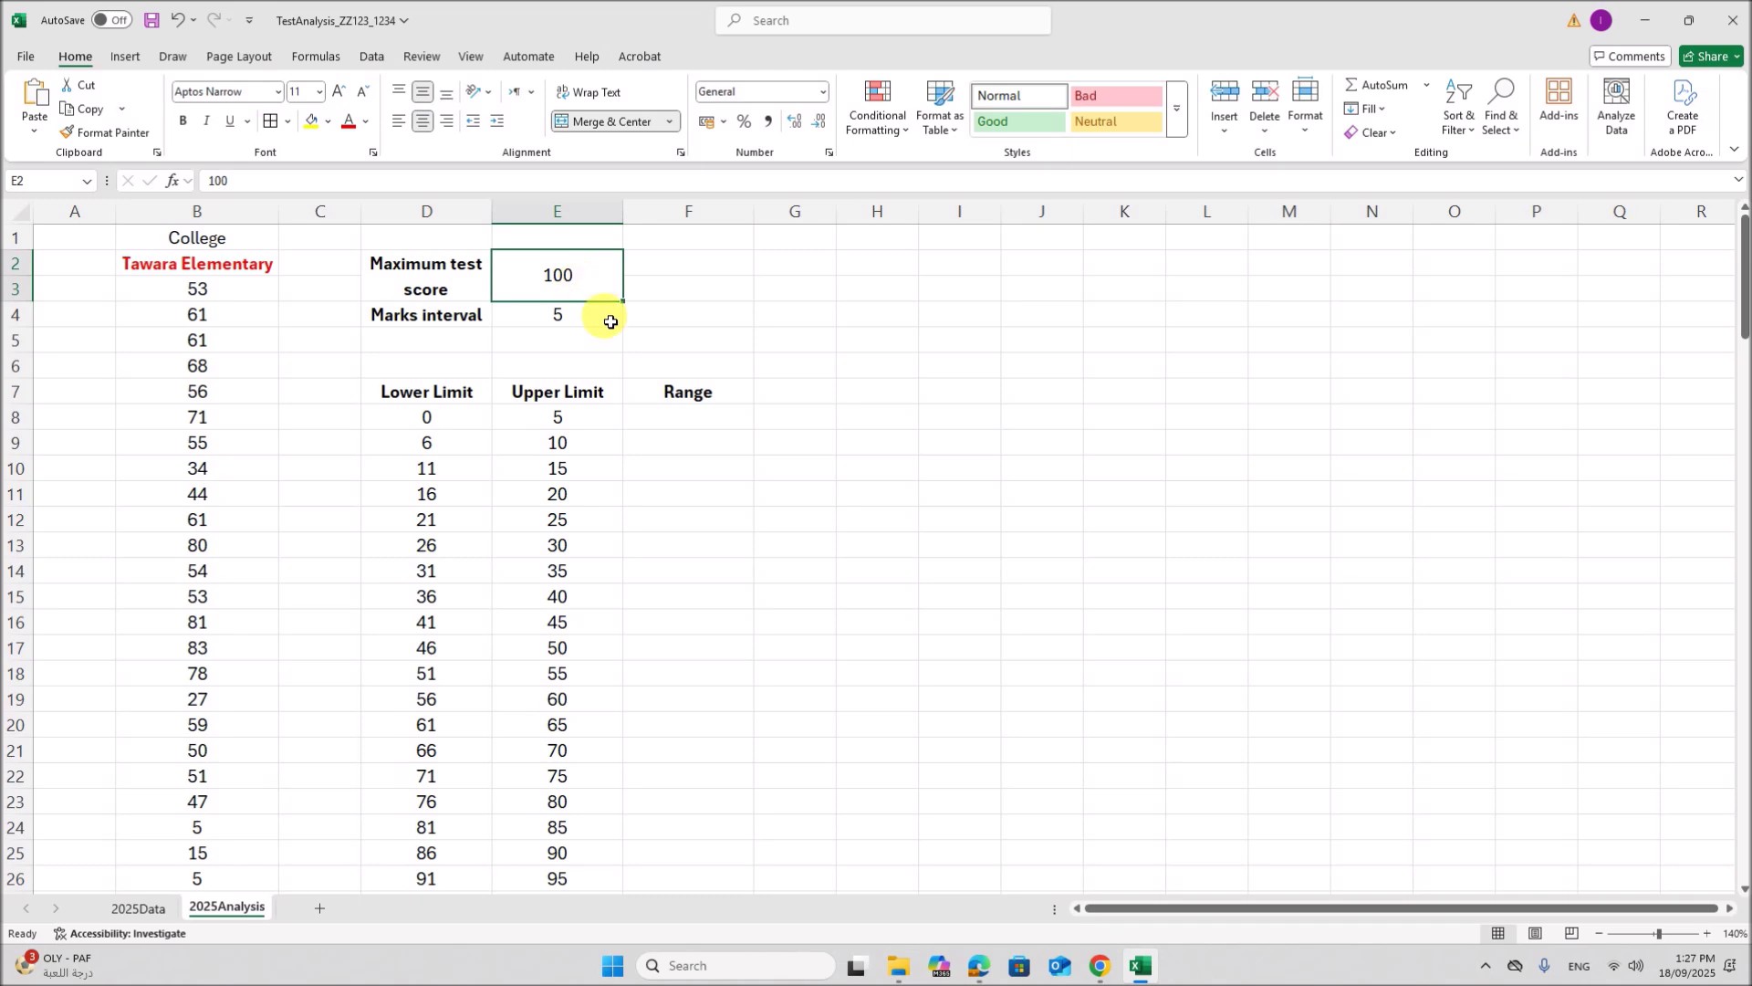
pyautogui.write('8')
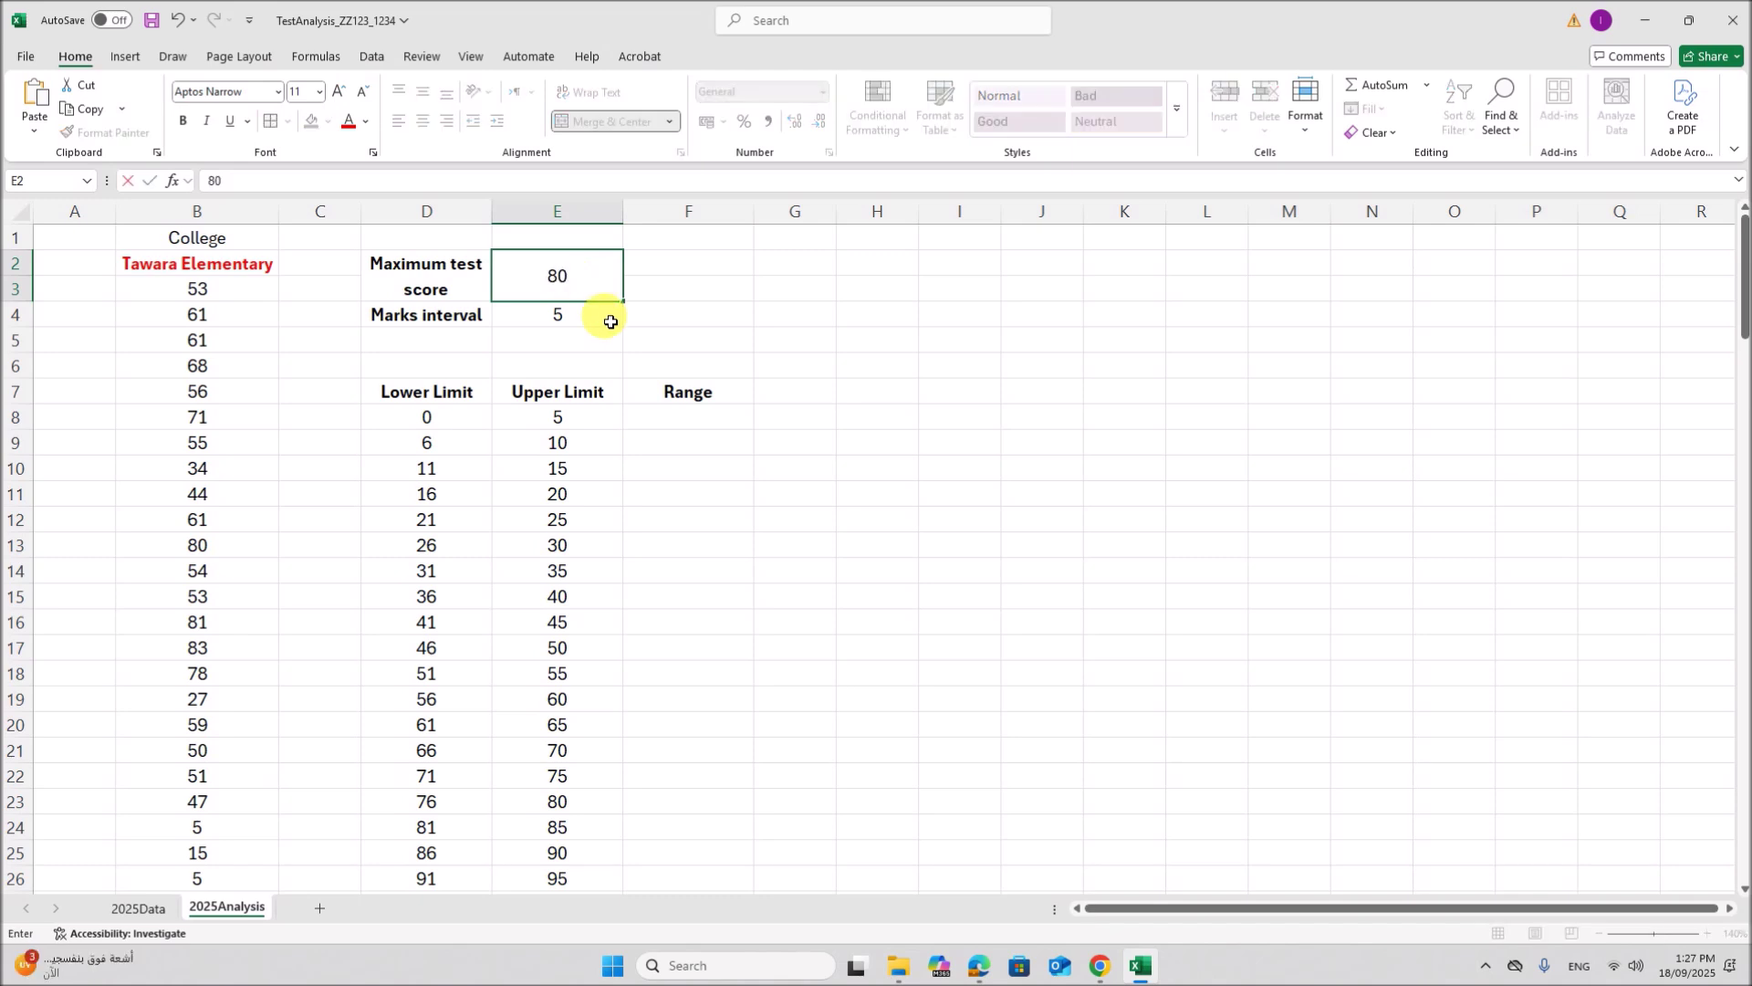
pyautogui.write('0')
pyautogui.click(611, 321)
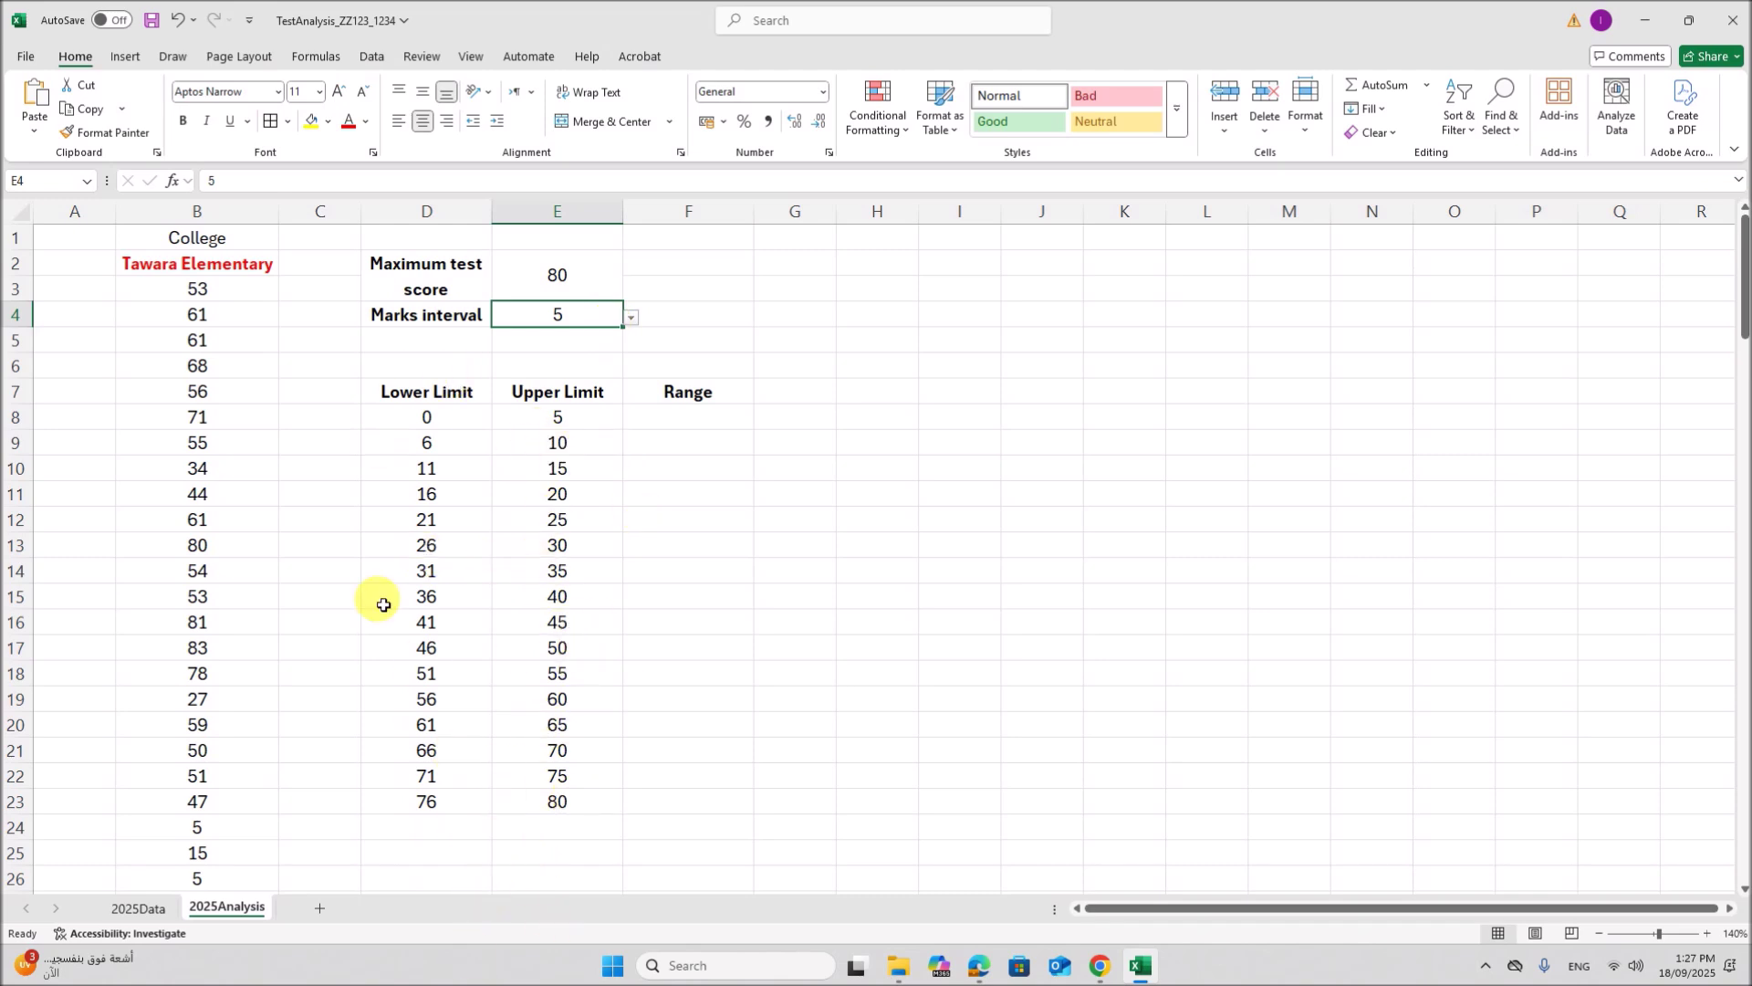
pyautogui.click(631, 317)
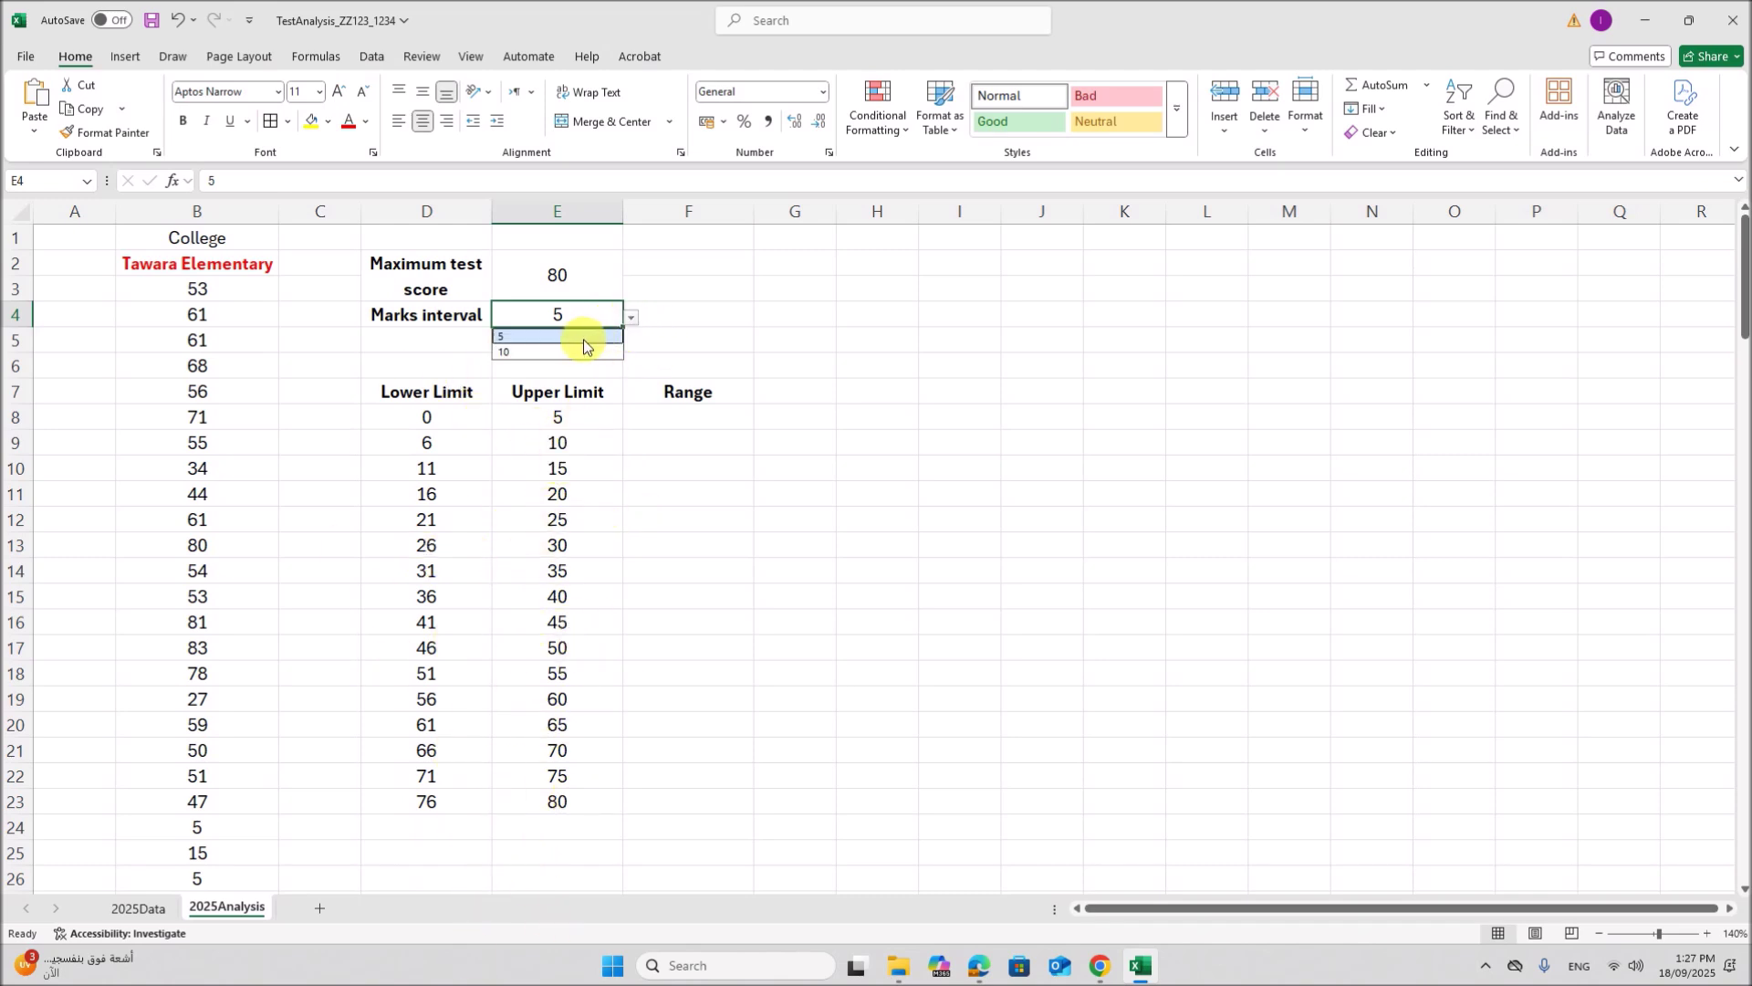
pyautogui.click(572, 352)
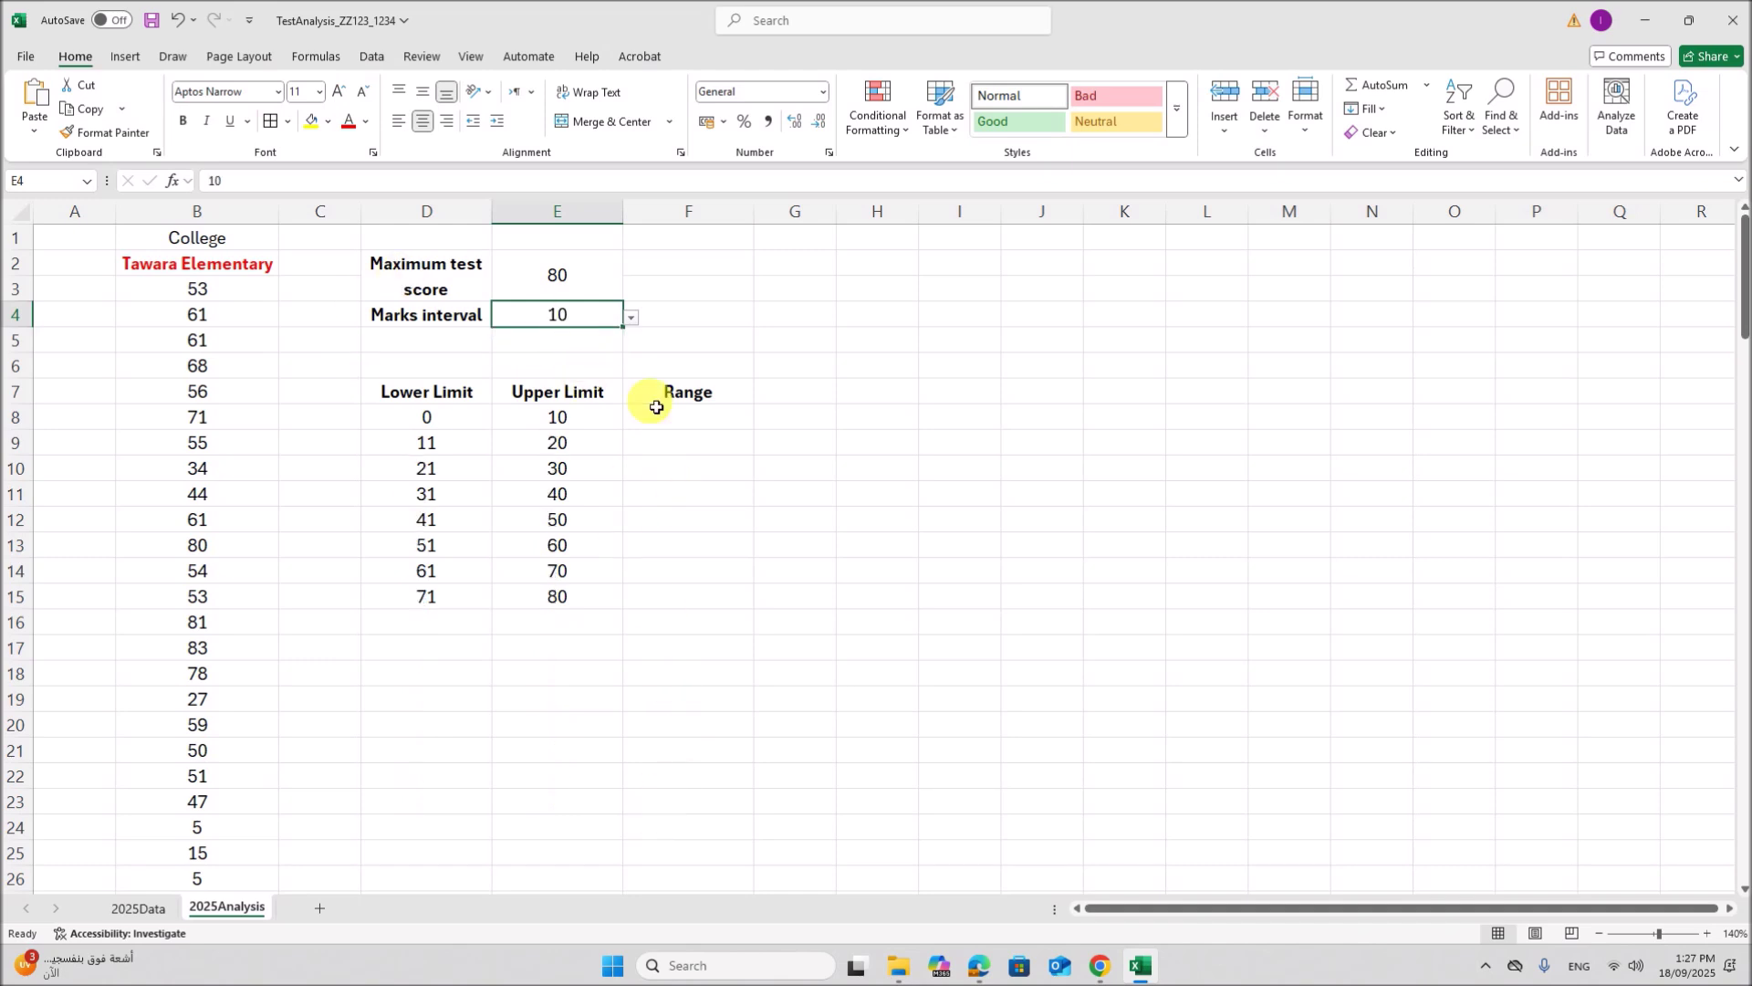
# Step: Set the Maximum test score to 90 and compare the limits with Example 1 in the question paper PDF in the browser
pyautogui.click(572, 265)
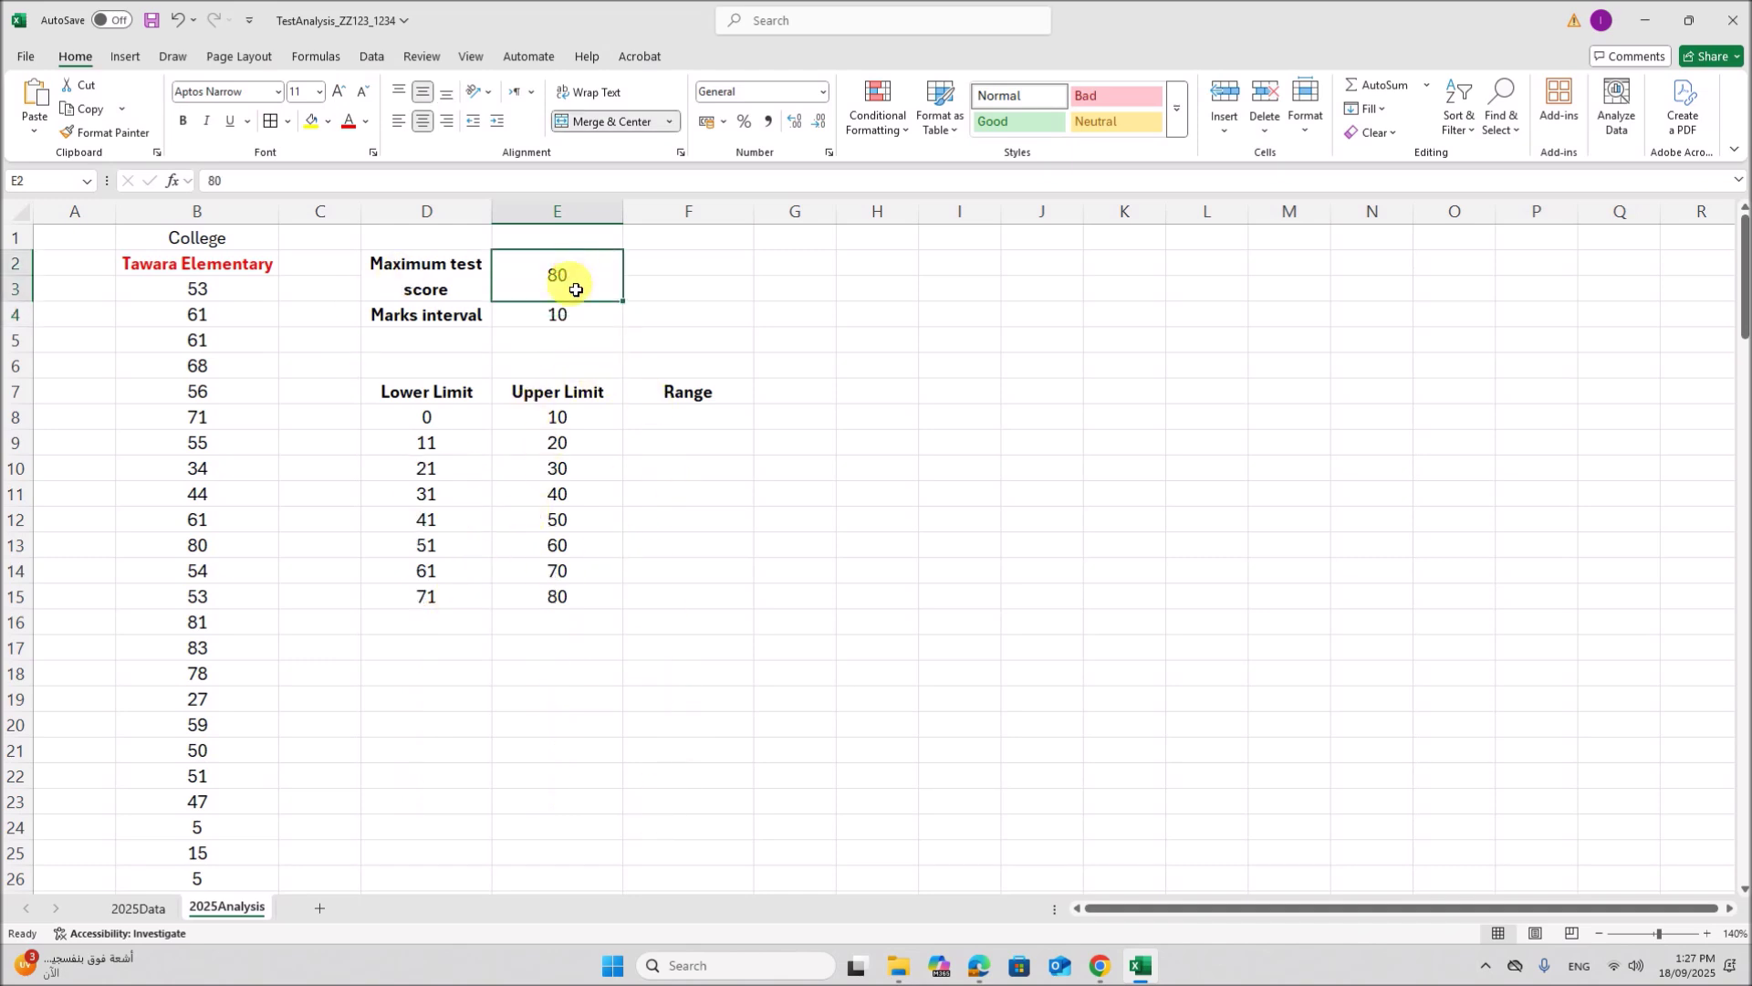
pyautogui.write('90')
pyautogui.press('Return')
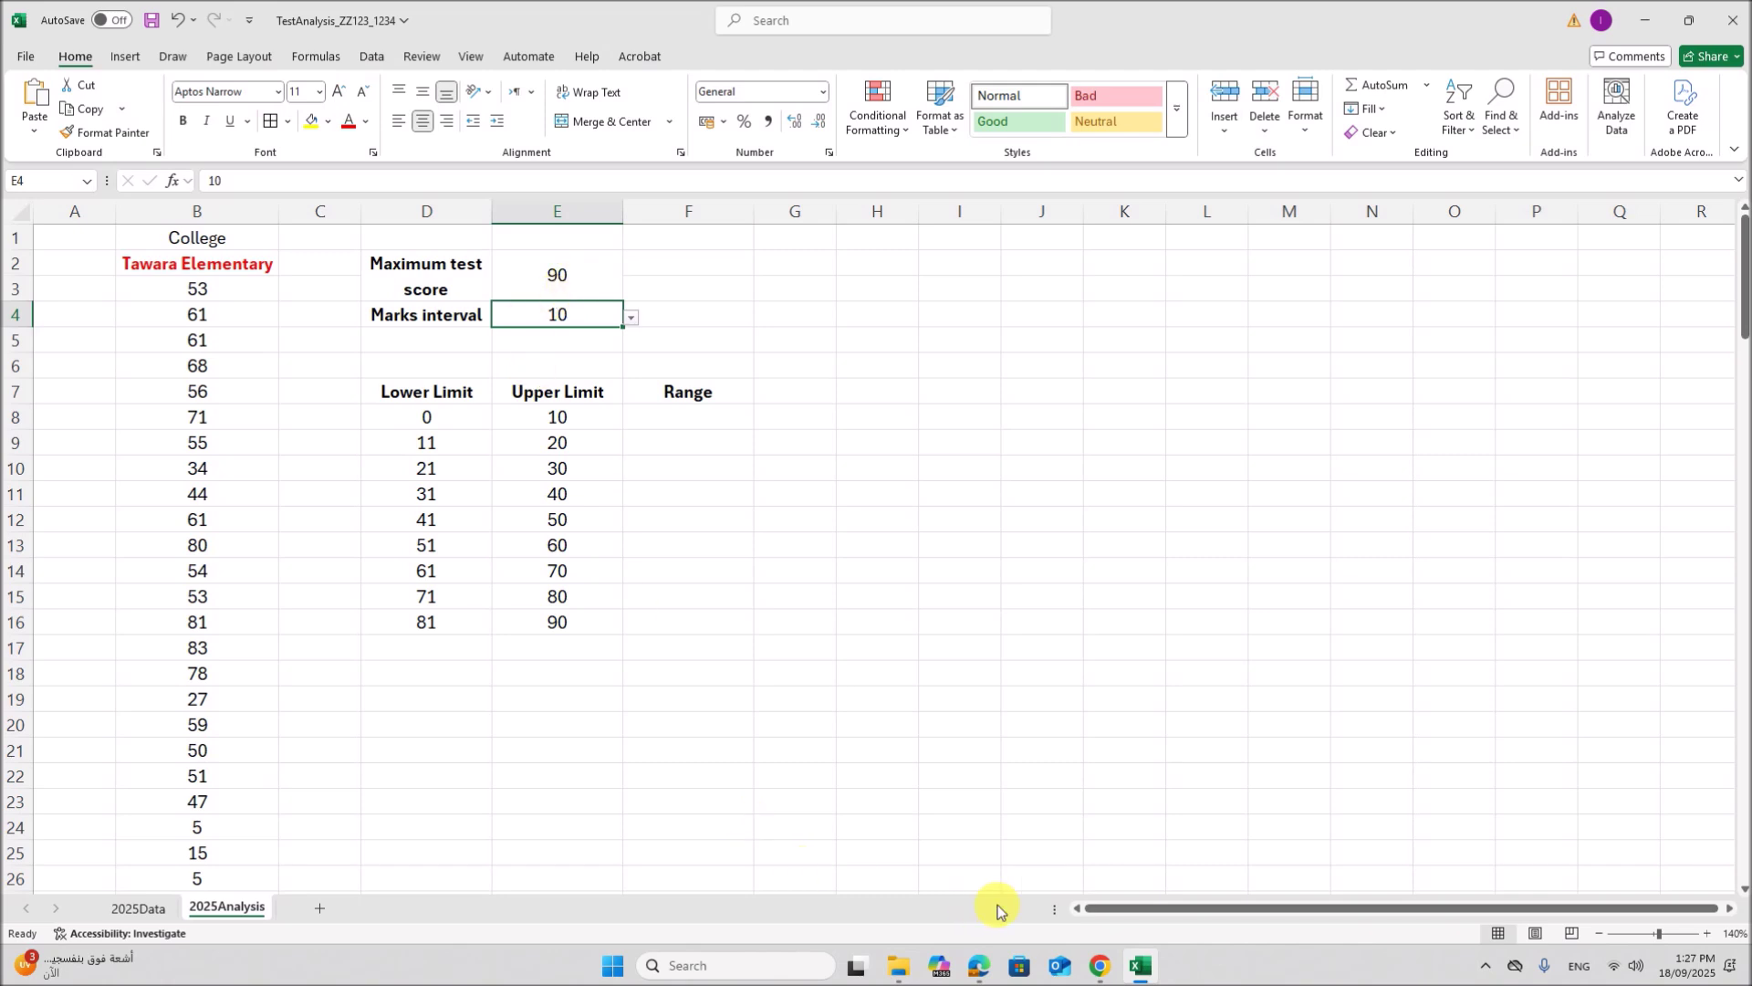
pyautogui.click(980, 968)
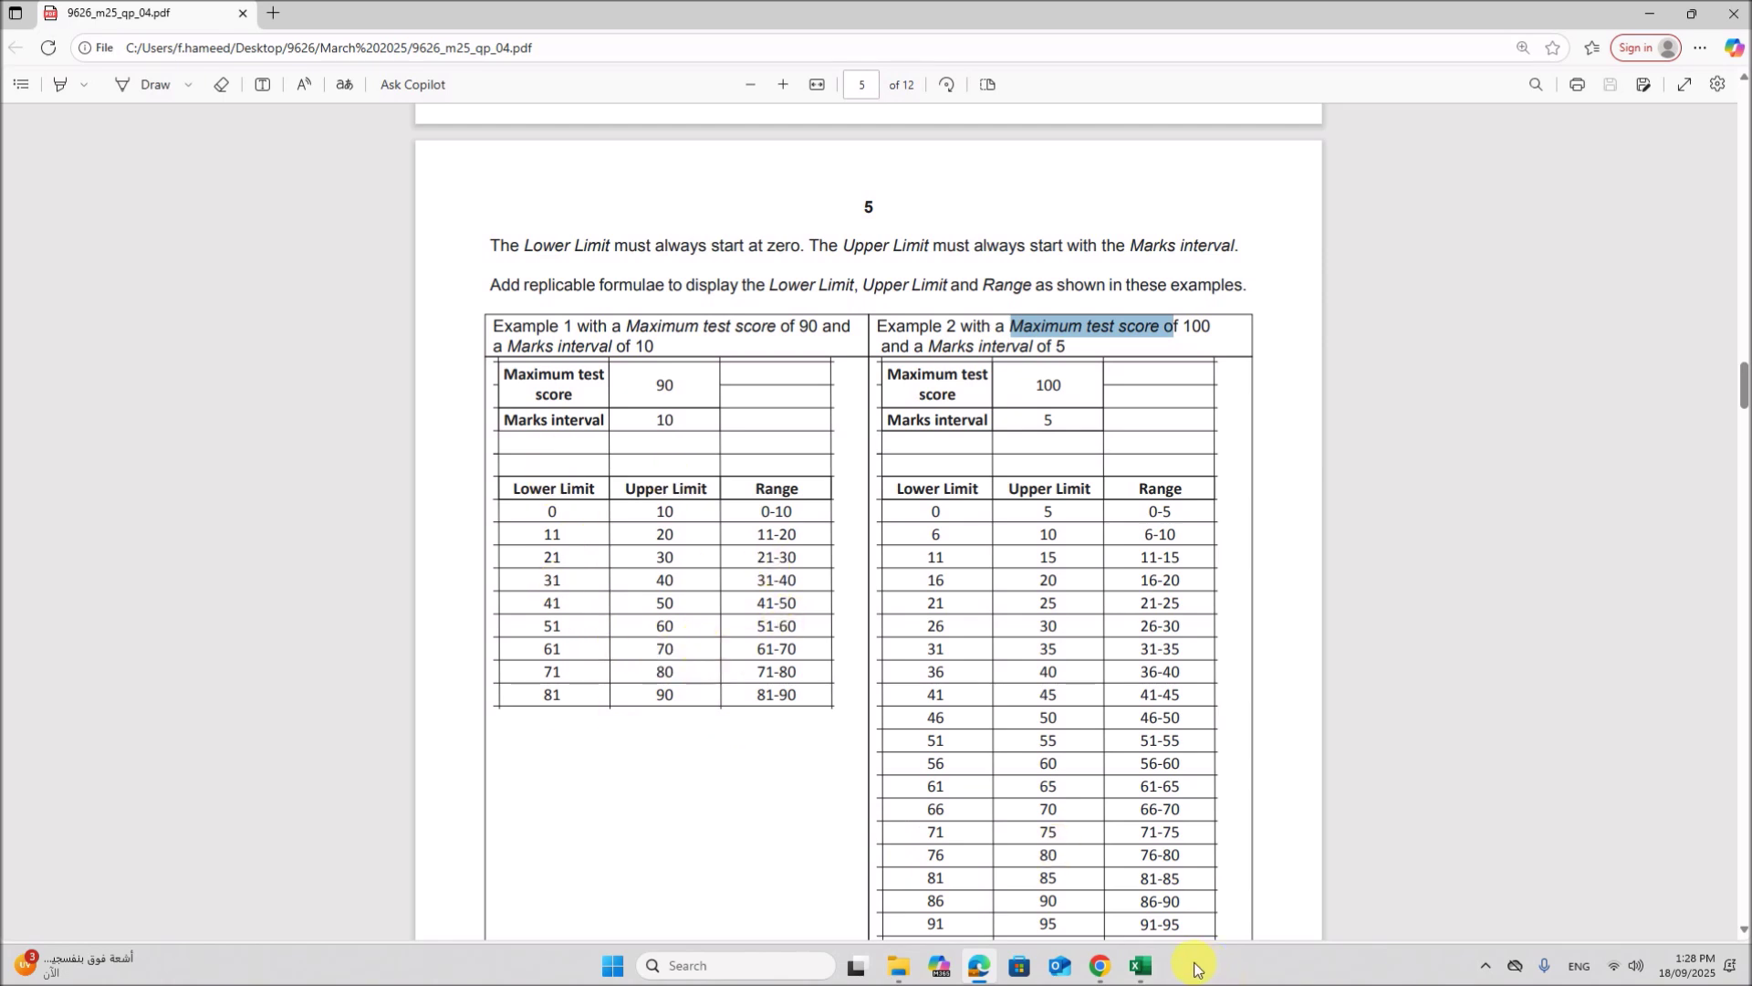
pyautogui.click(1140, 965)
# Step: Set the Maximum test score to 100 and the Marks interval to 5, and compare the limits with Example 2 in the question paper PDF
pyautogui.click(606, 277)
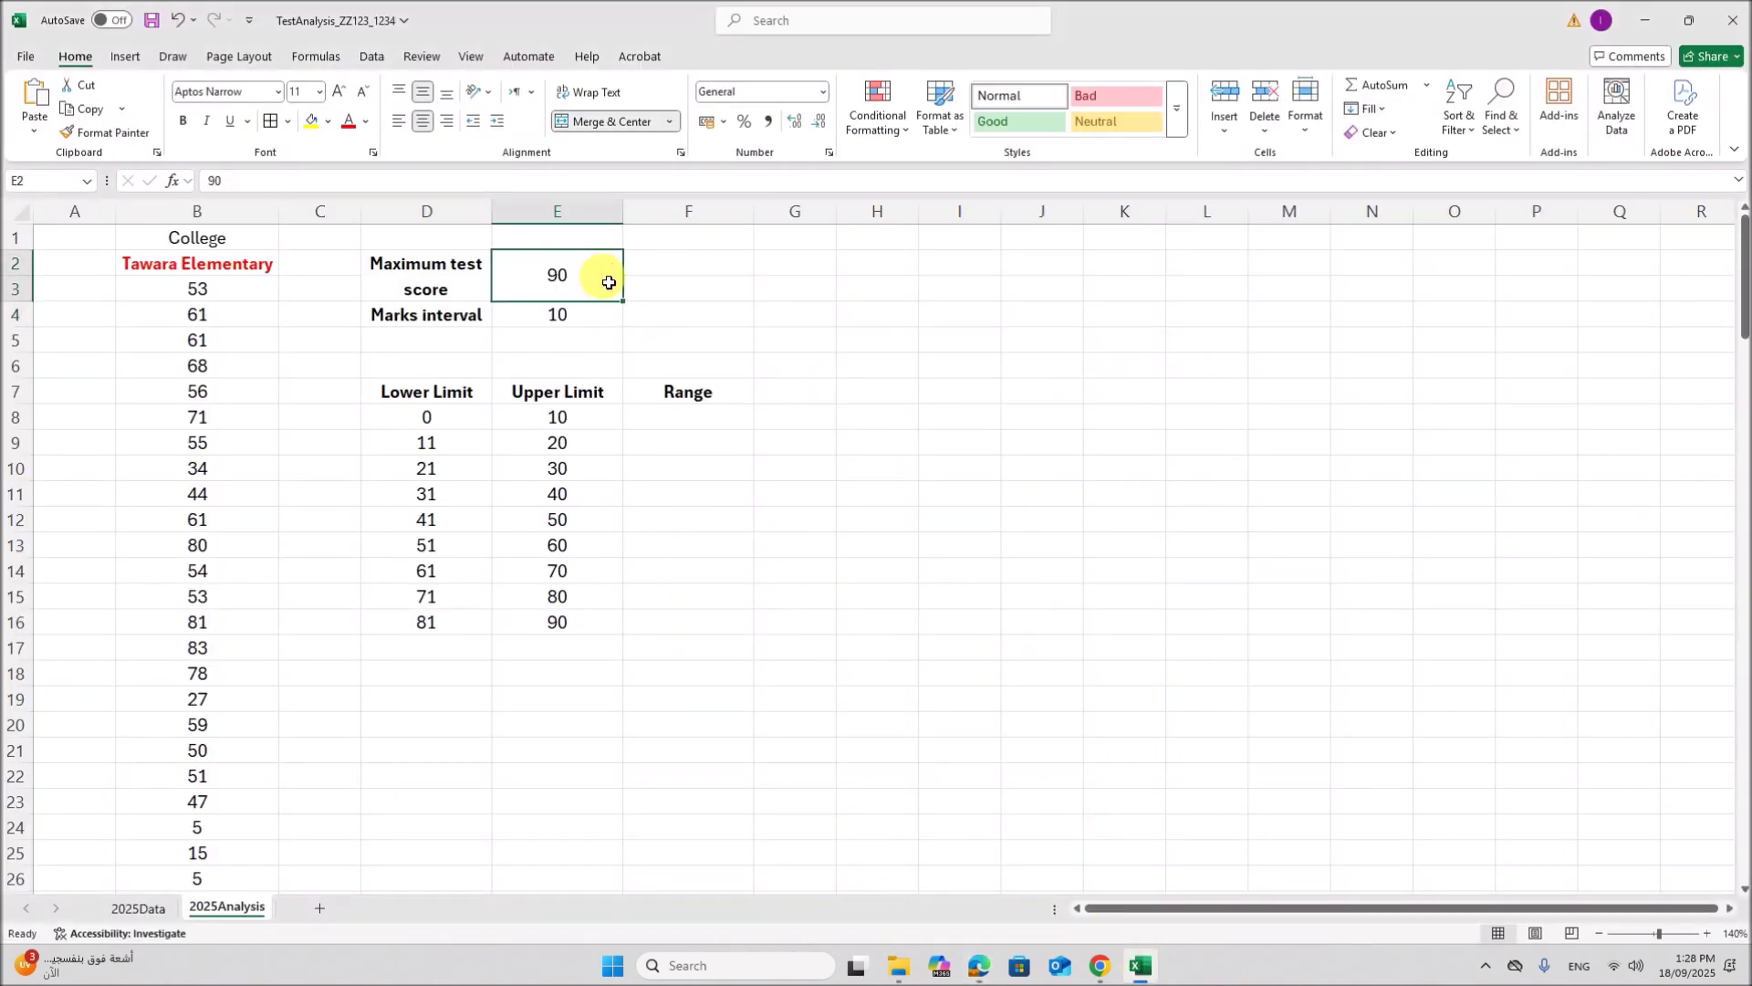
pyautogui.write('1')
pyautogui.press('Return')
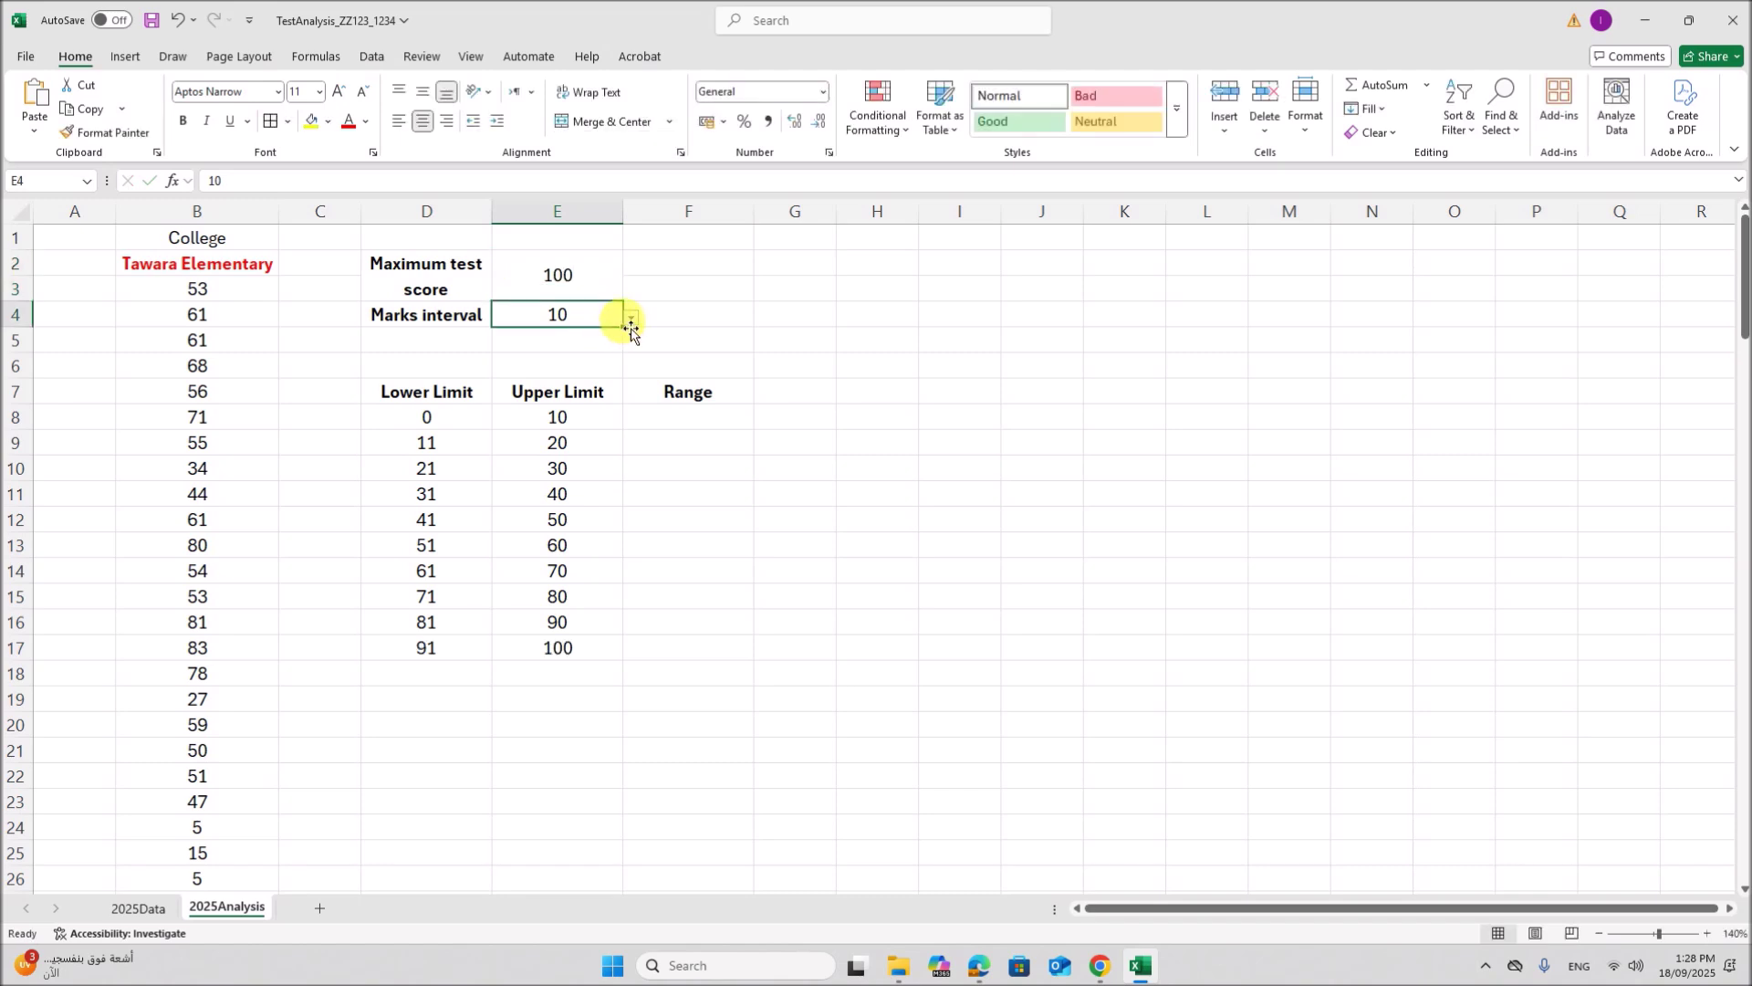
pyautogui.click(631, 317)
pyautogui.click(594, 336)
pyautogui.scroll(-2, 624, 639)
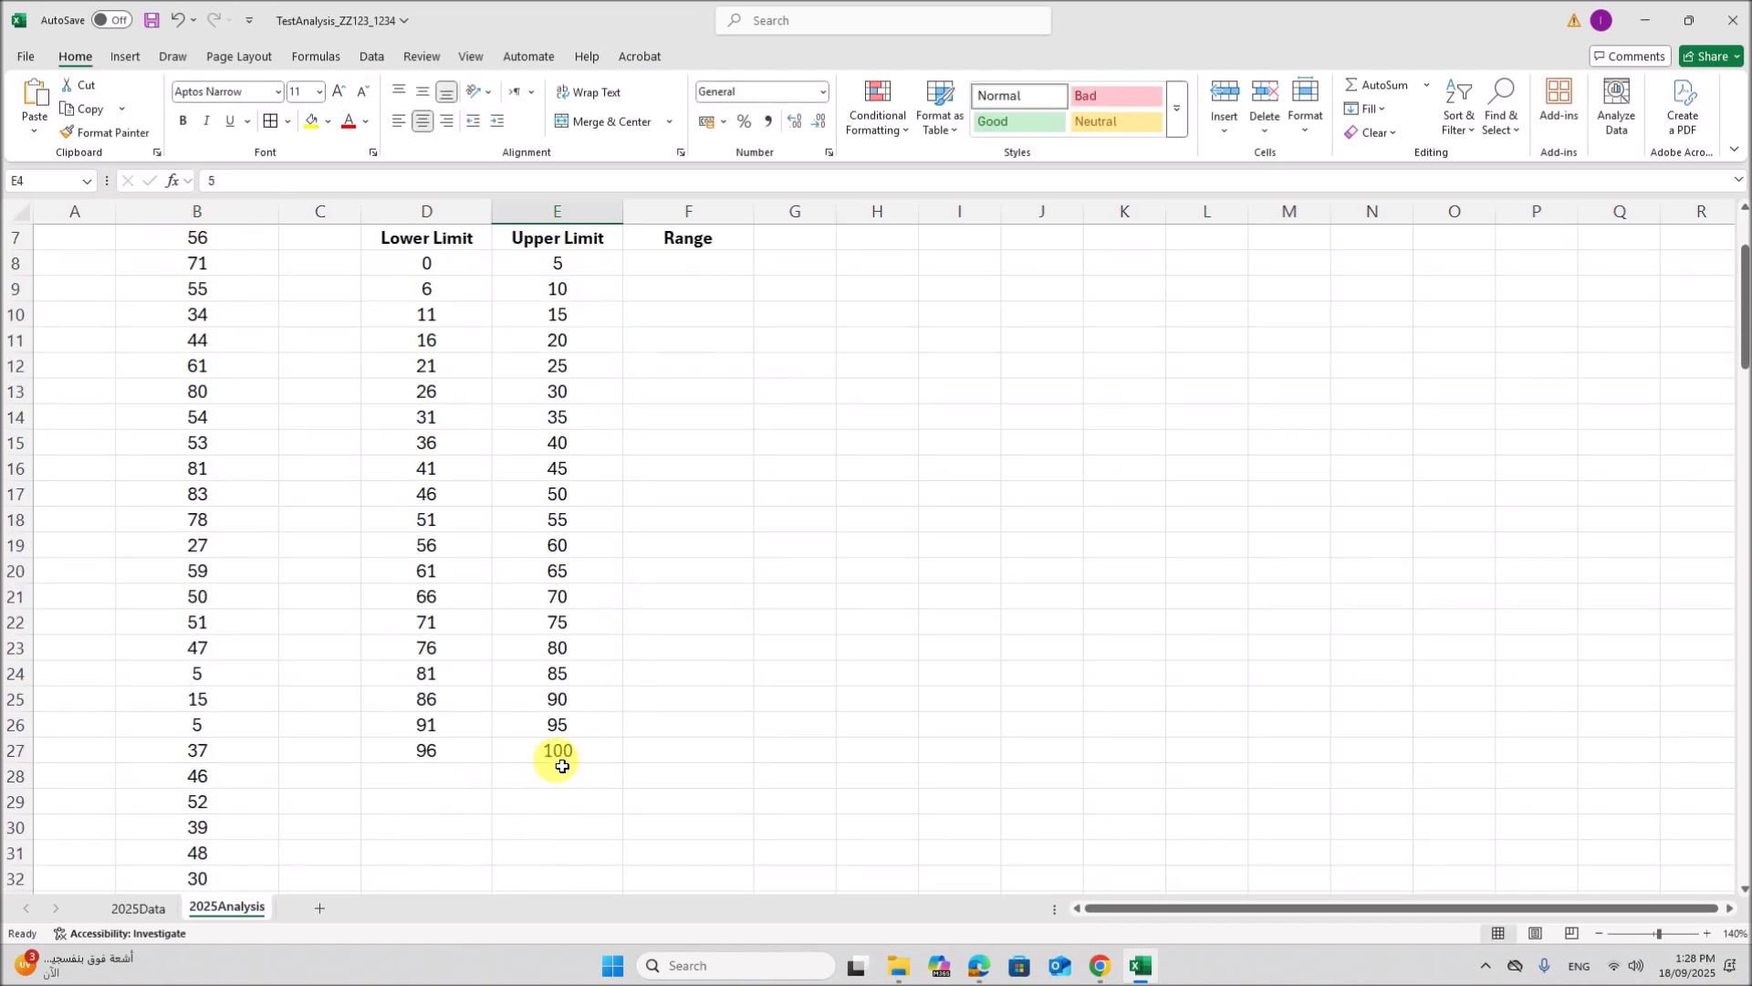
pyautogui.click(979, 965)
pyautogui.scroll(-2, 986, 459)
pyautogui.scroll(5, 1048, 657)
pyautogui.click(1140, 965)
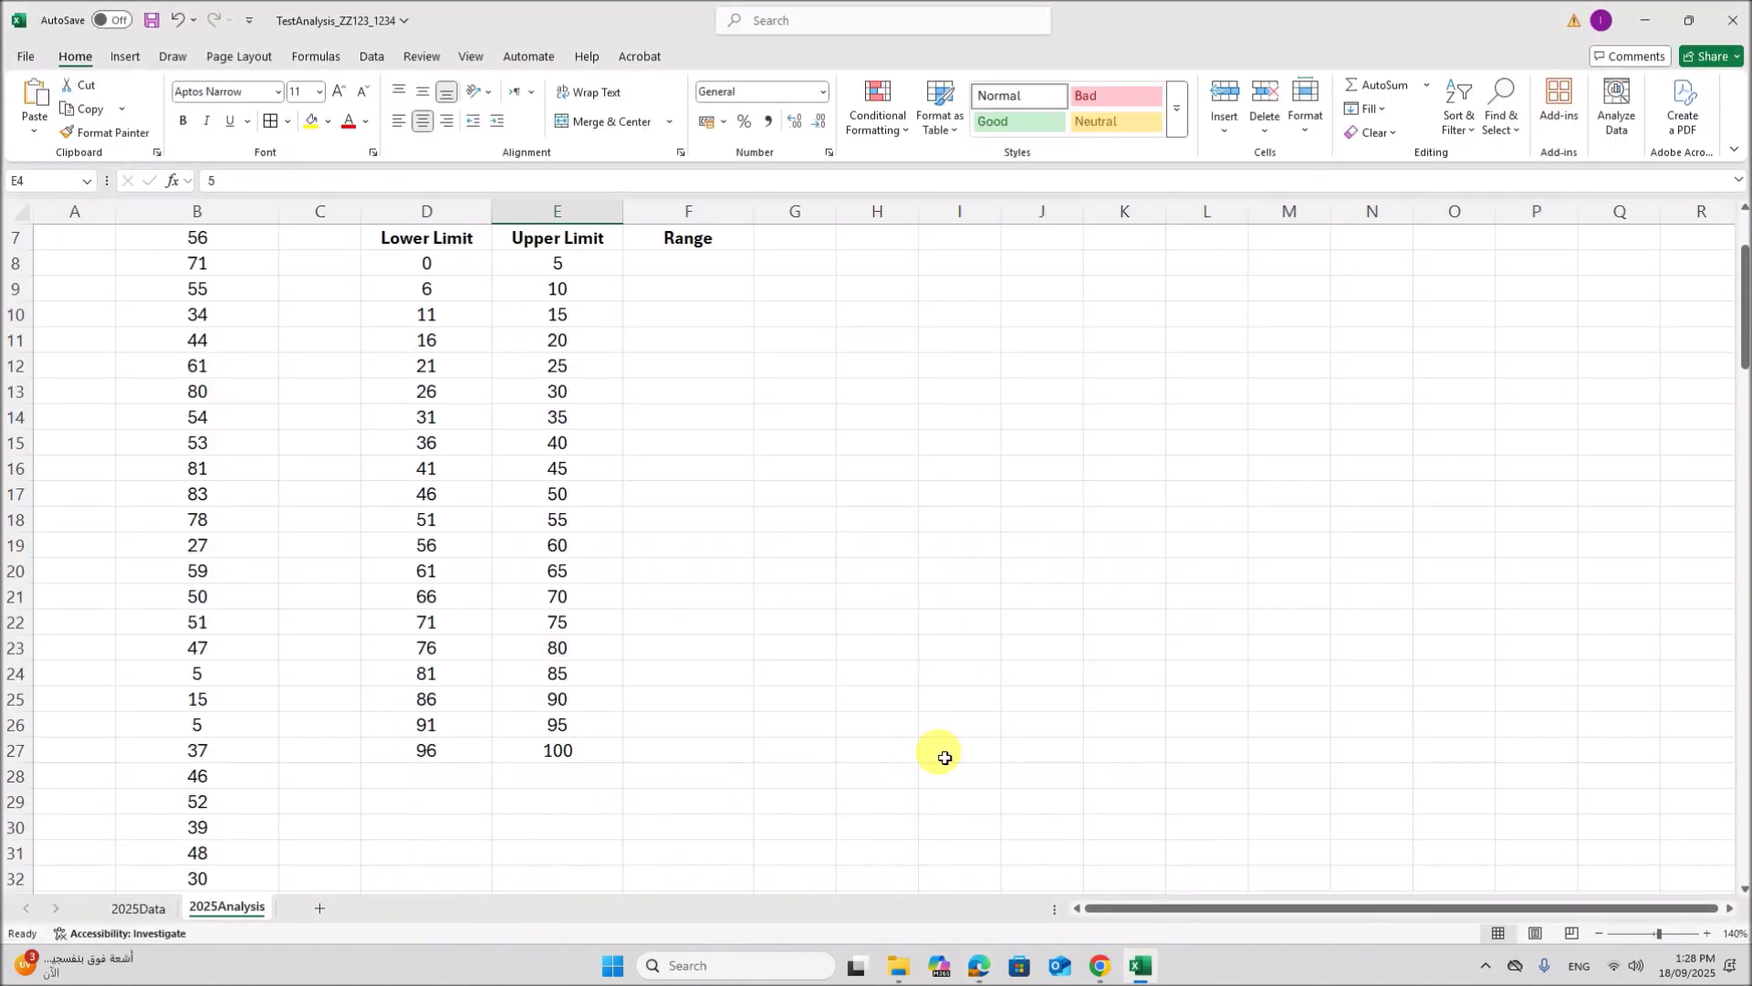
pyautogui.scroll(2, 693, 493)
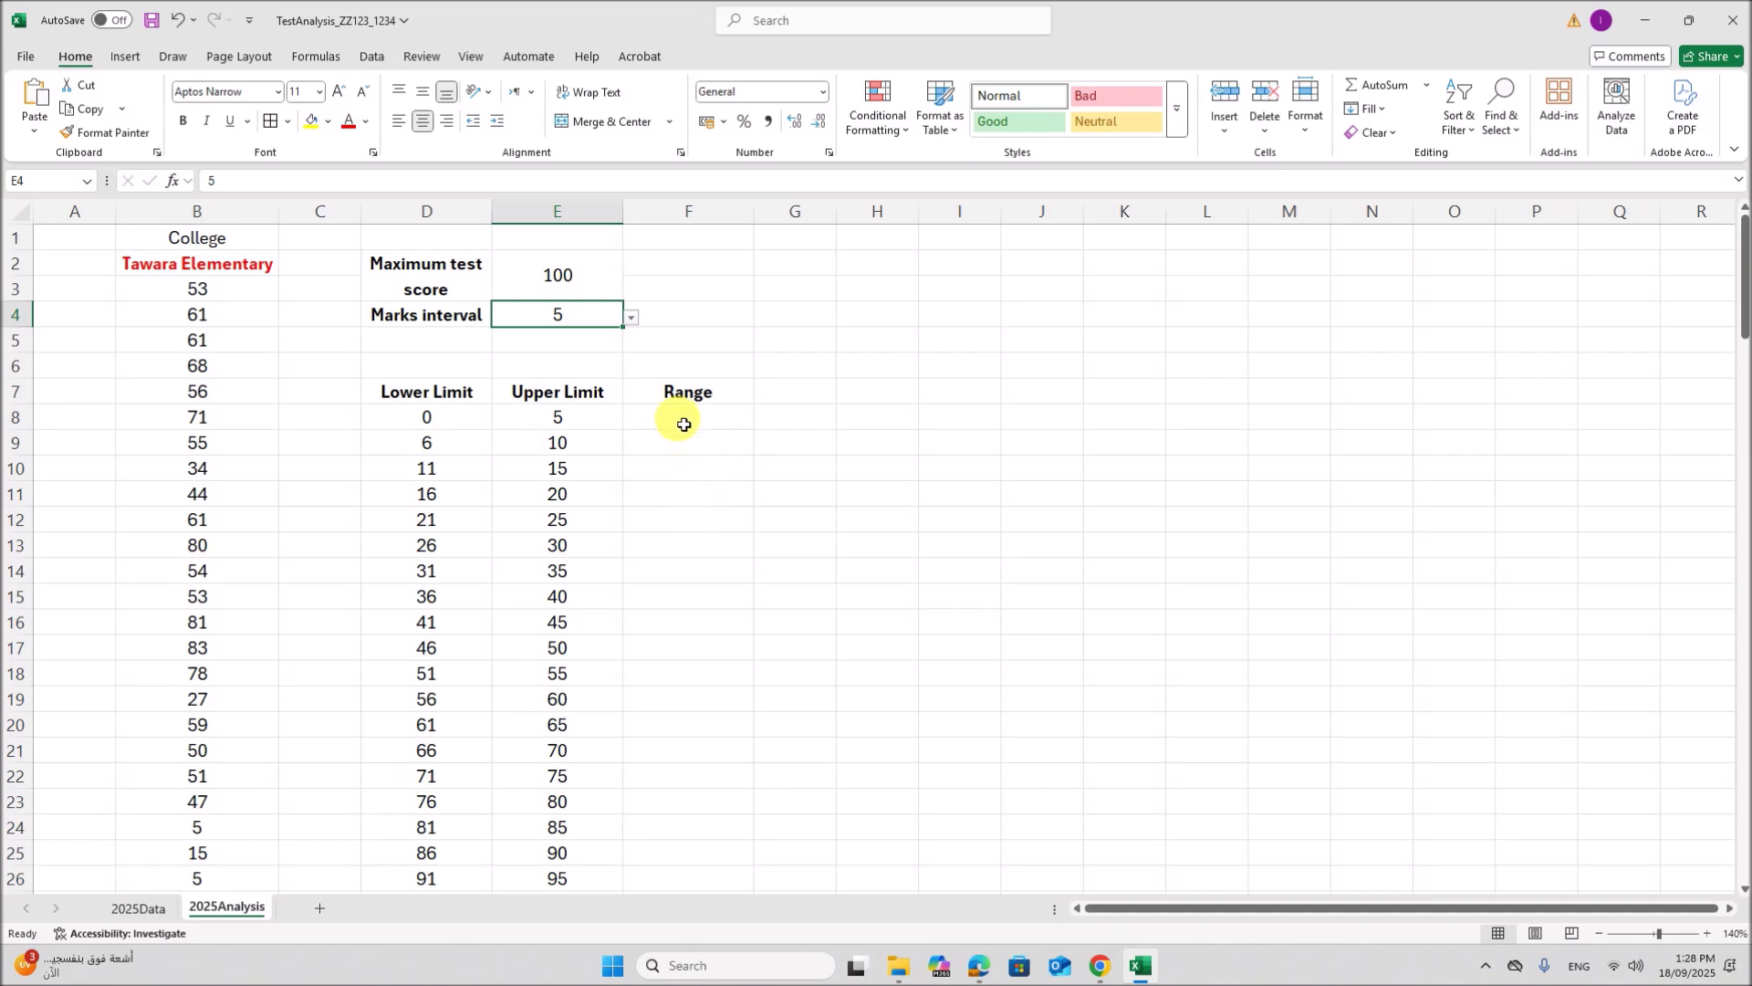
# Step: Check how the Range column is written in both examples of the question paper PDF in the browser, then return to the workbook
pyautogui.click(716, 426)
pyautogui.click(979, 965)
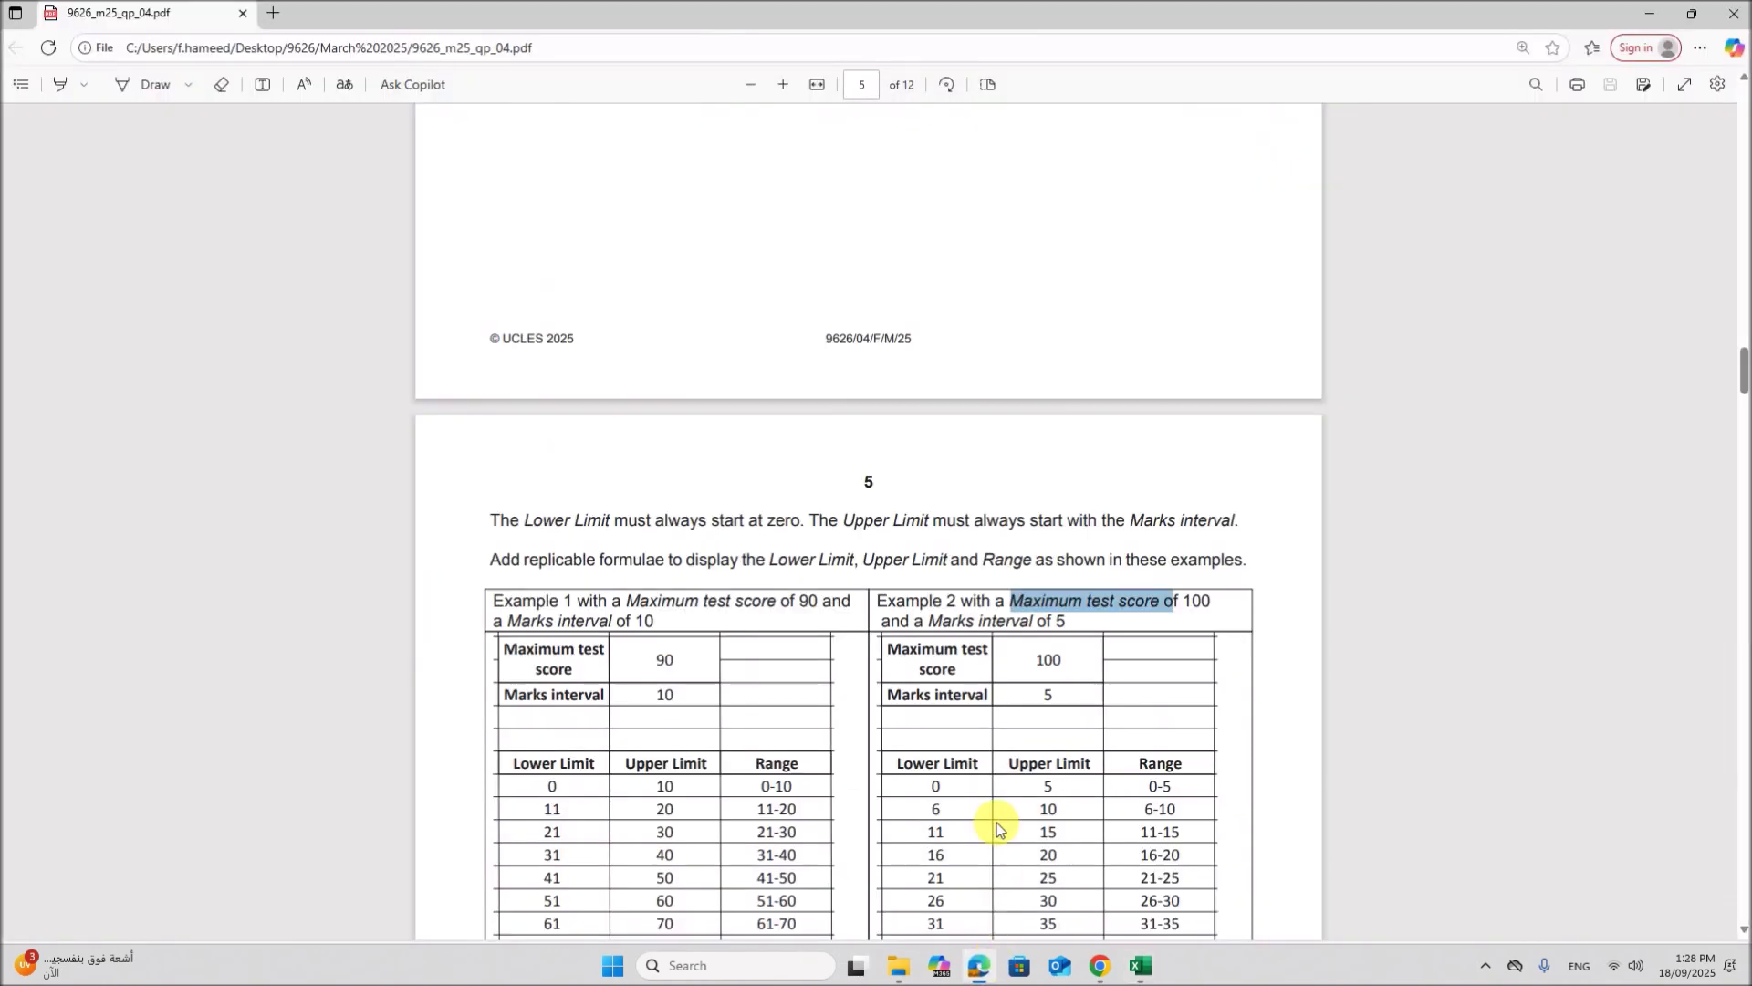
pyautogui.scroll(-1, 855, 732)
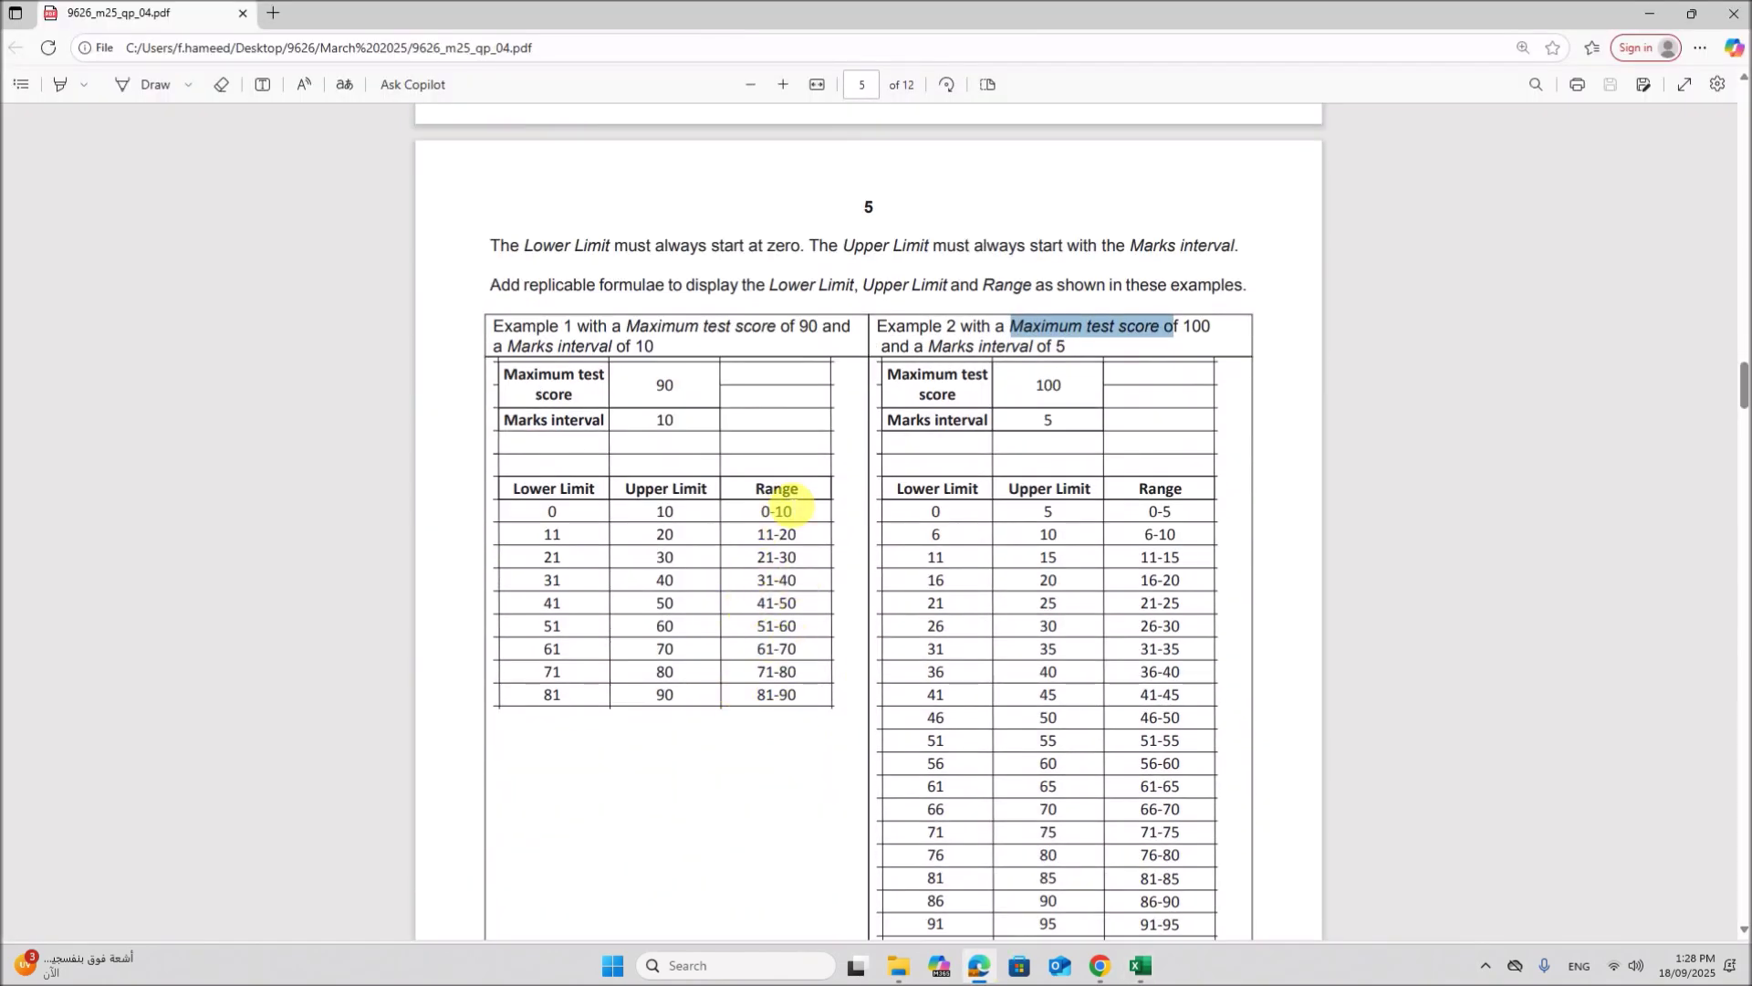
pyautogui.click(1153, 970)
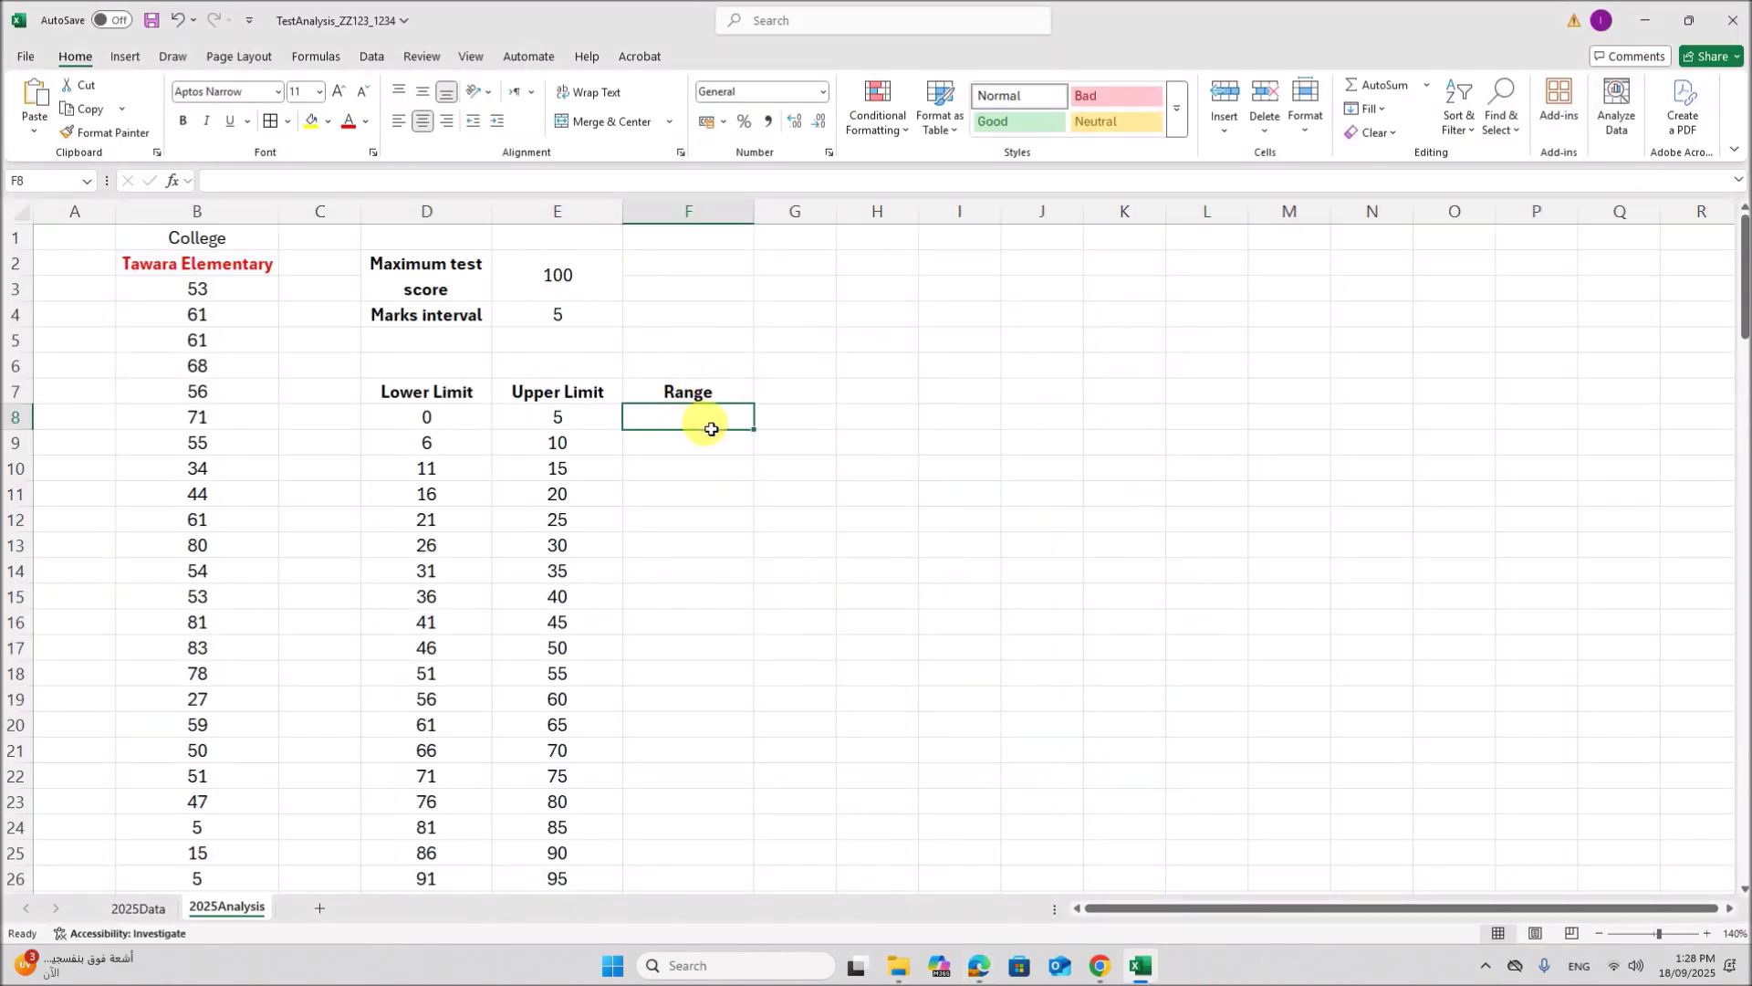
# Step: Enter a CONCATENATE formula in F8 joining the lower limit D8, a "-" separator and the upper limit E8
pyautogui.write('=conc')
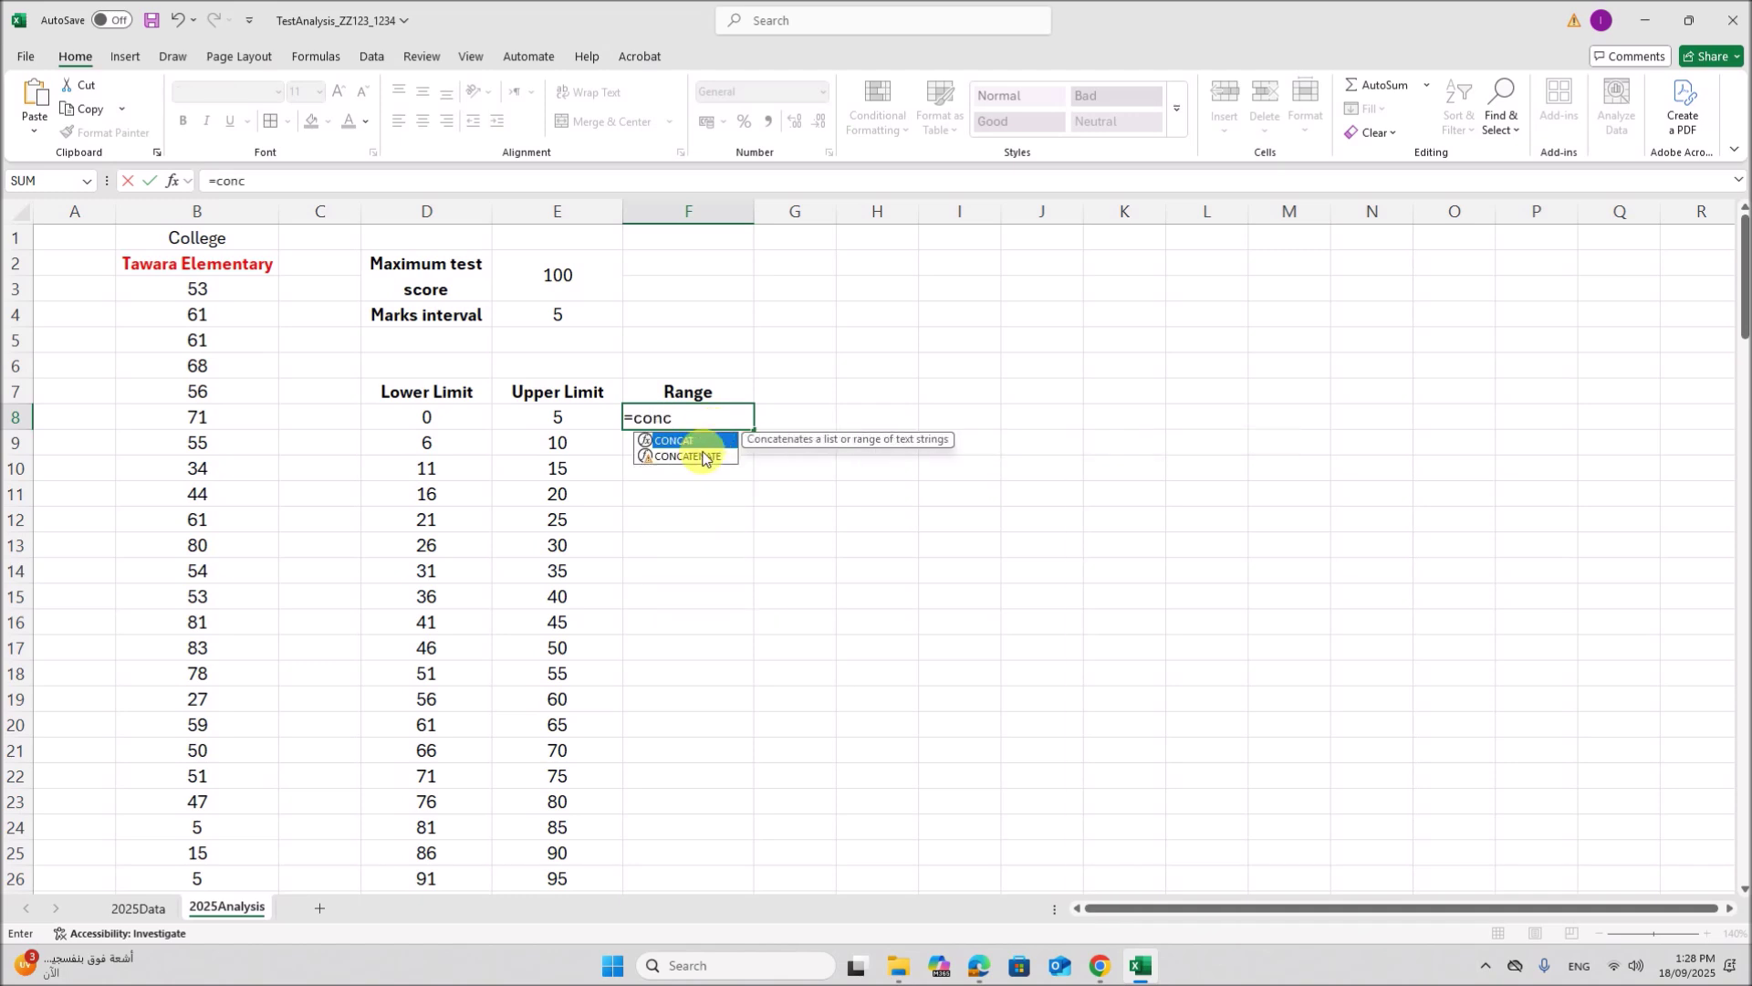
pyautogui.doubleClick(693, 456)
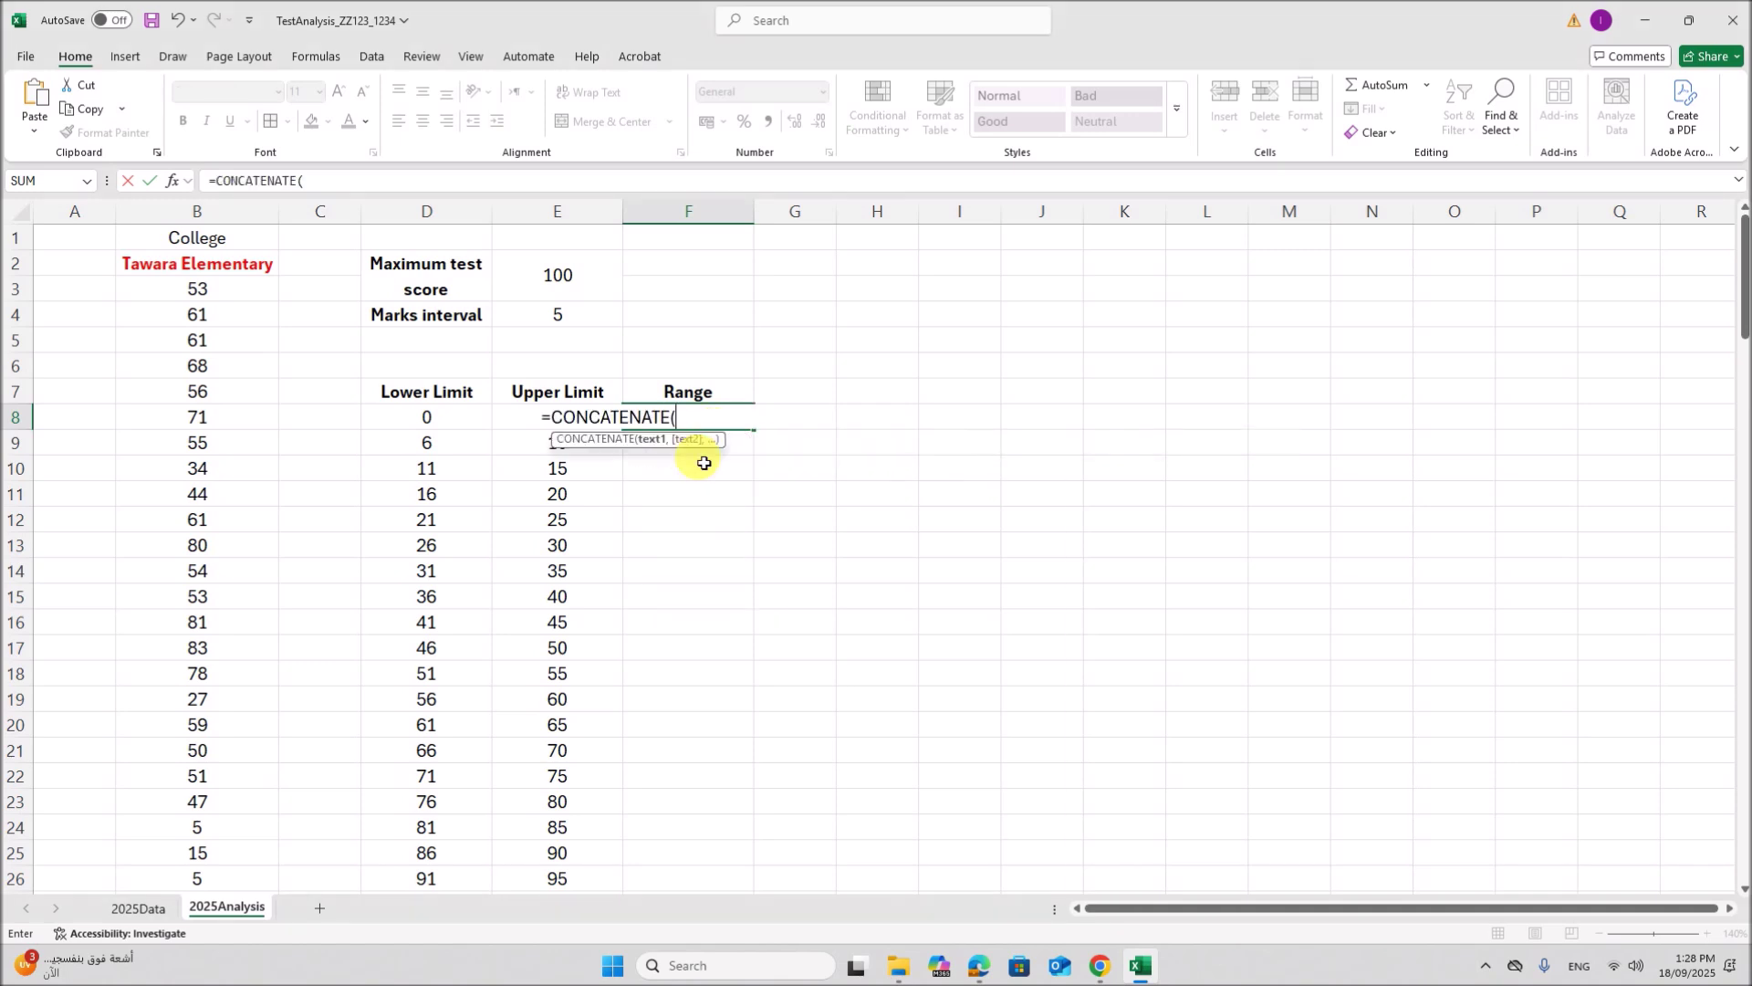
pyautogui.click(173, 186)
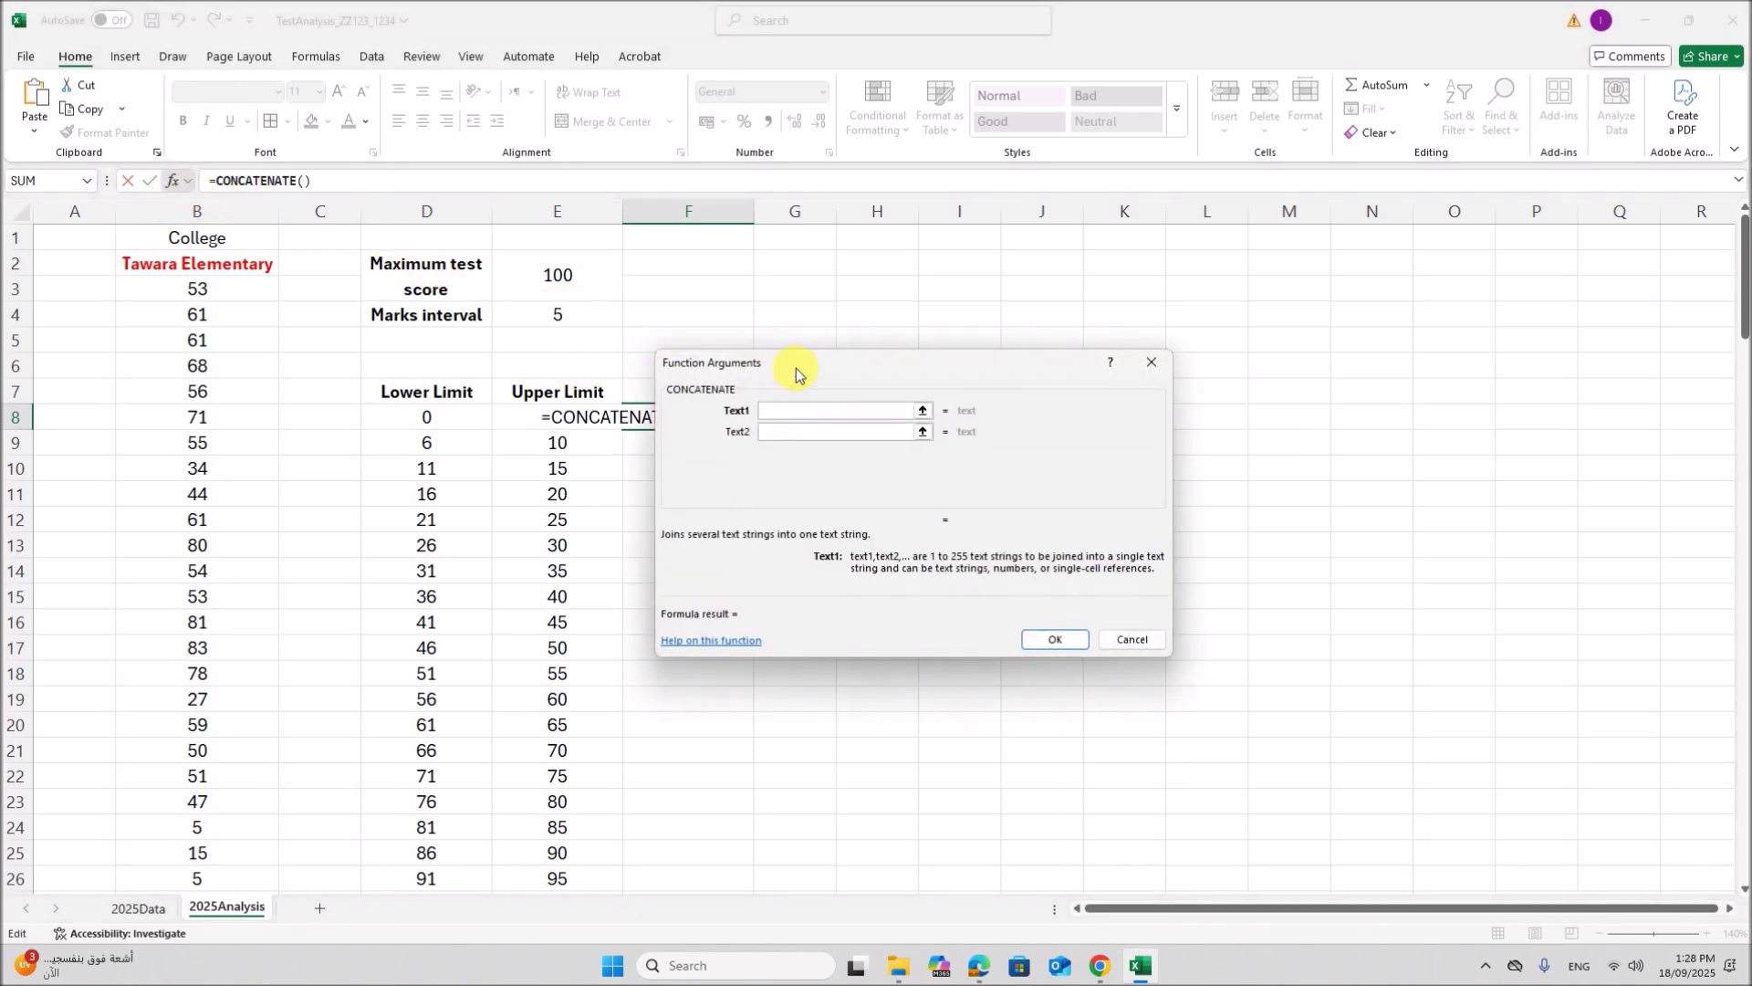
pyautogui.moveTo(793, 364); pyautogui.dragTo(818, 419)
pyautogui.click(466, 420)
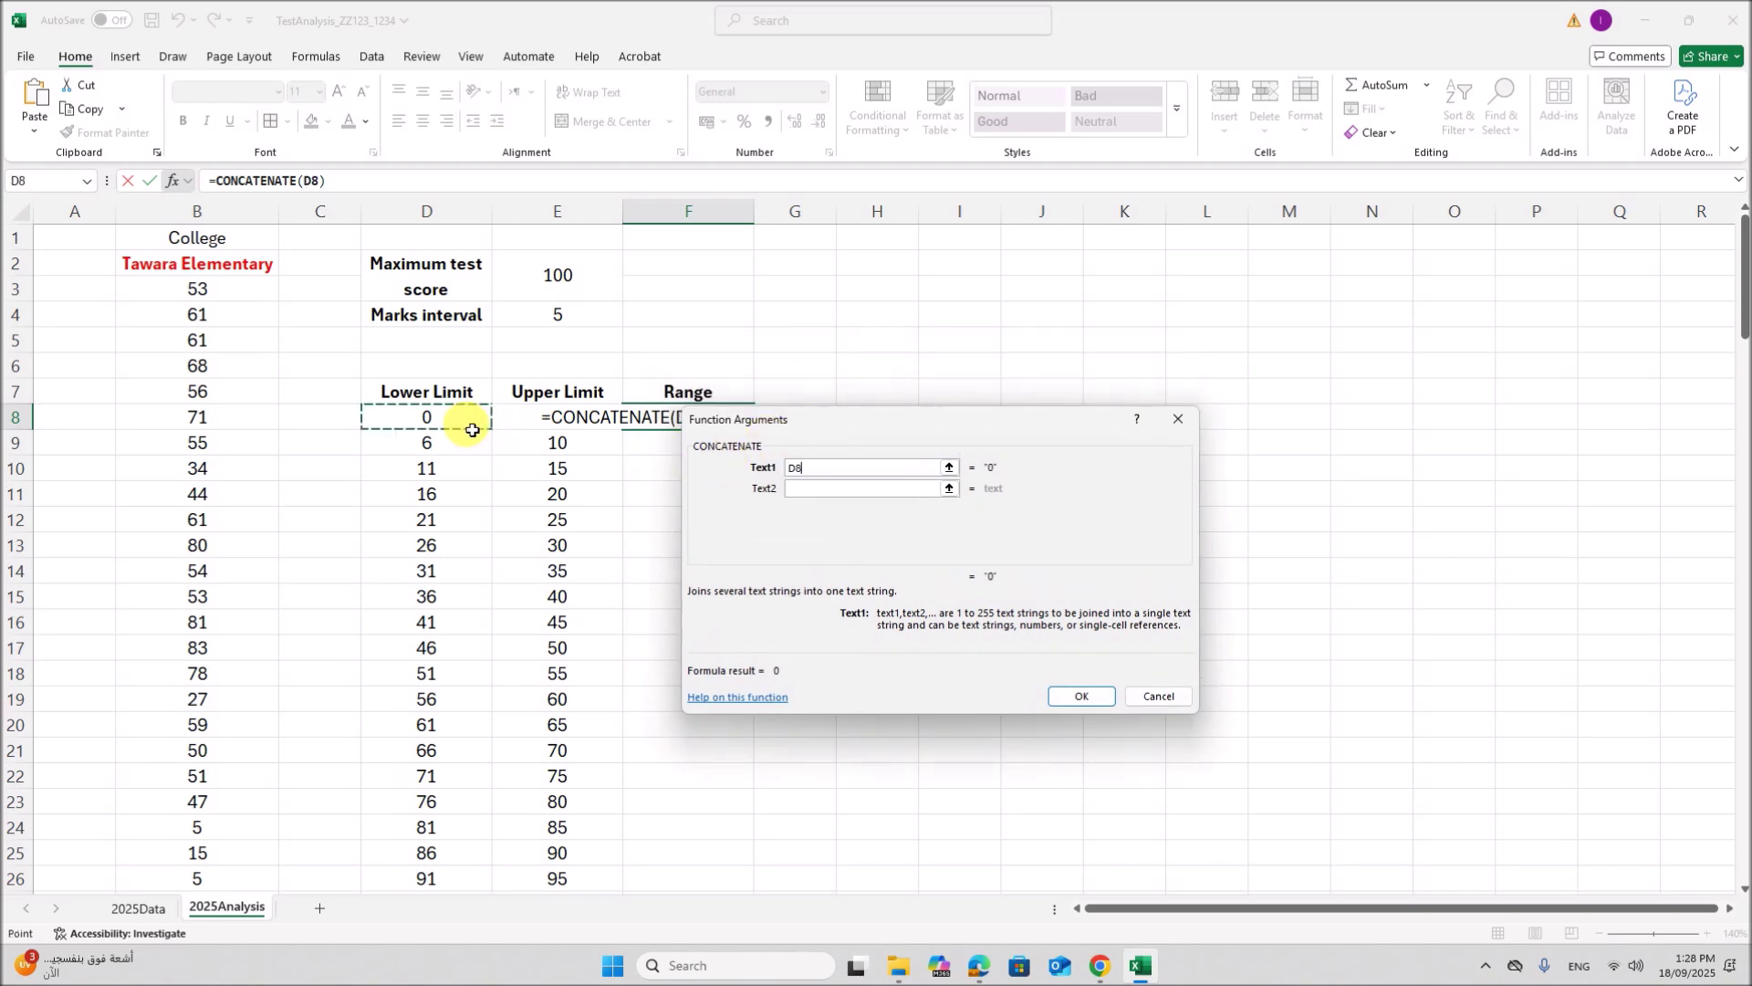
pyautogui.click(810, 493)
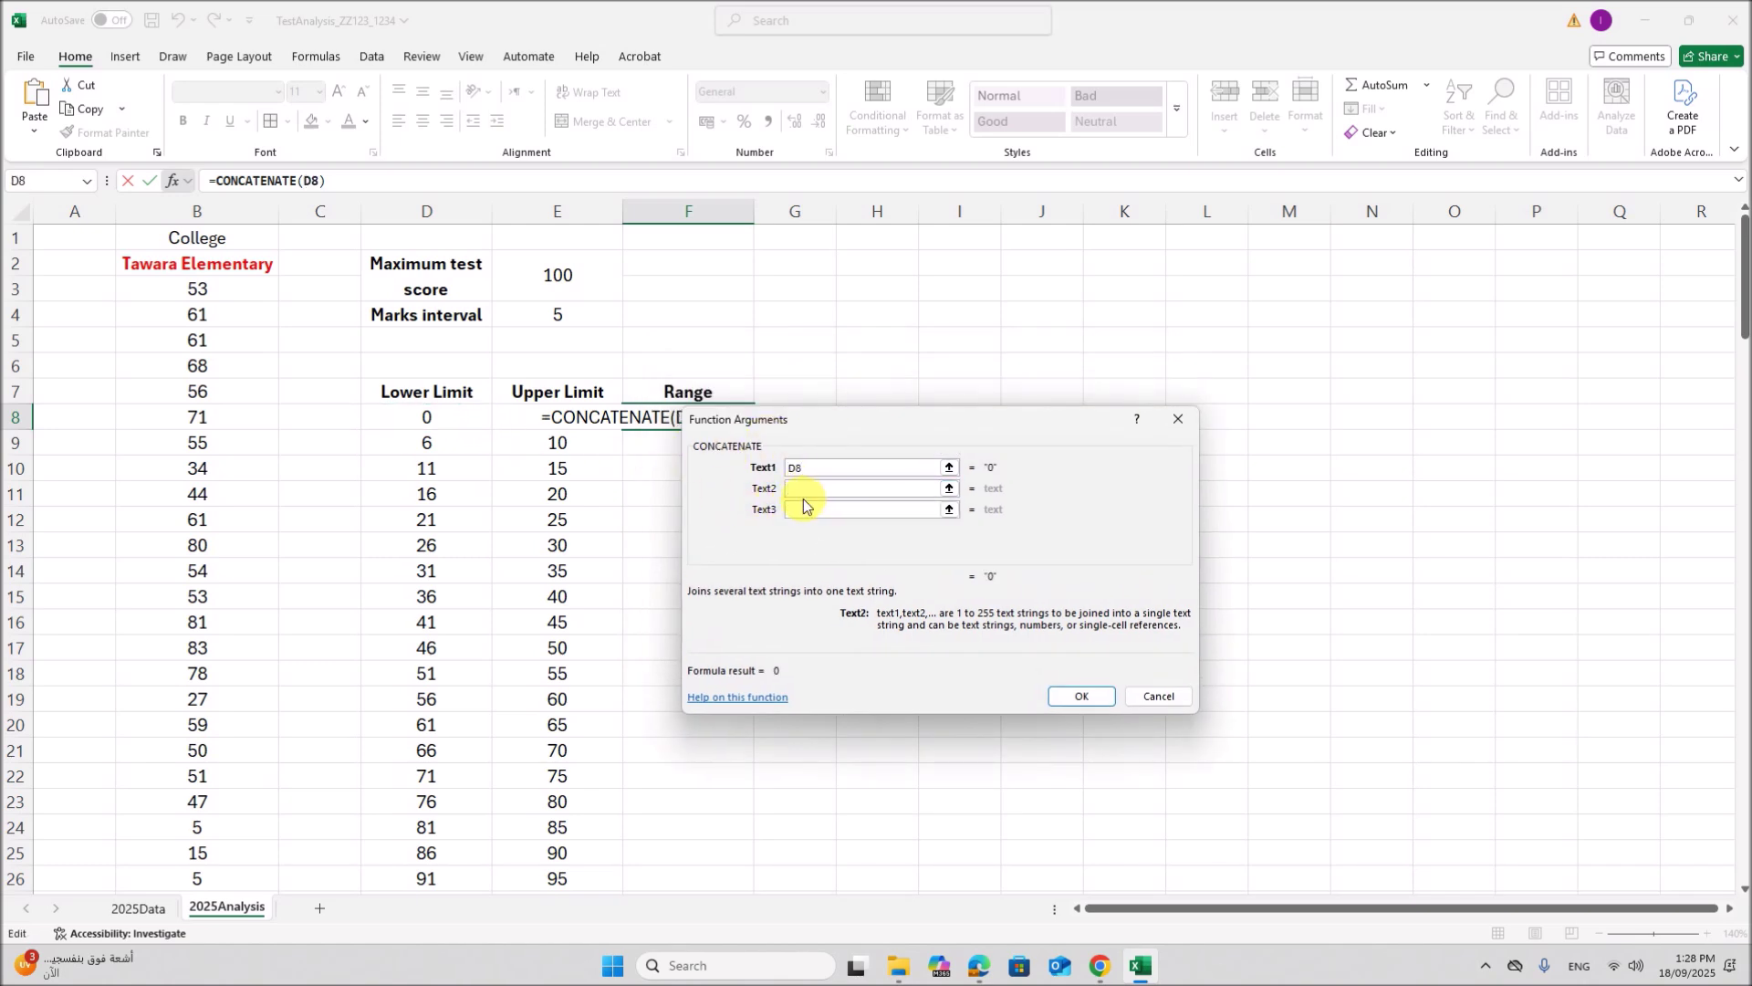
pyautogui.click(979, 965)
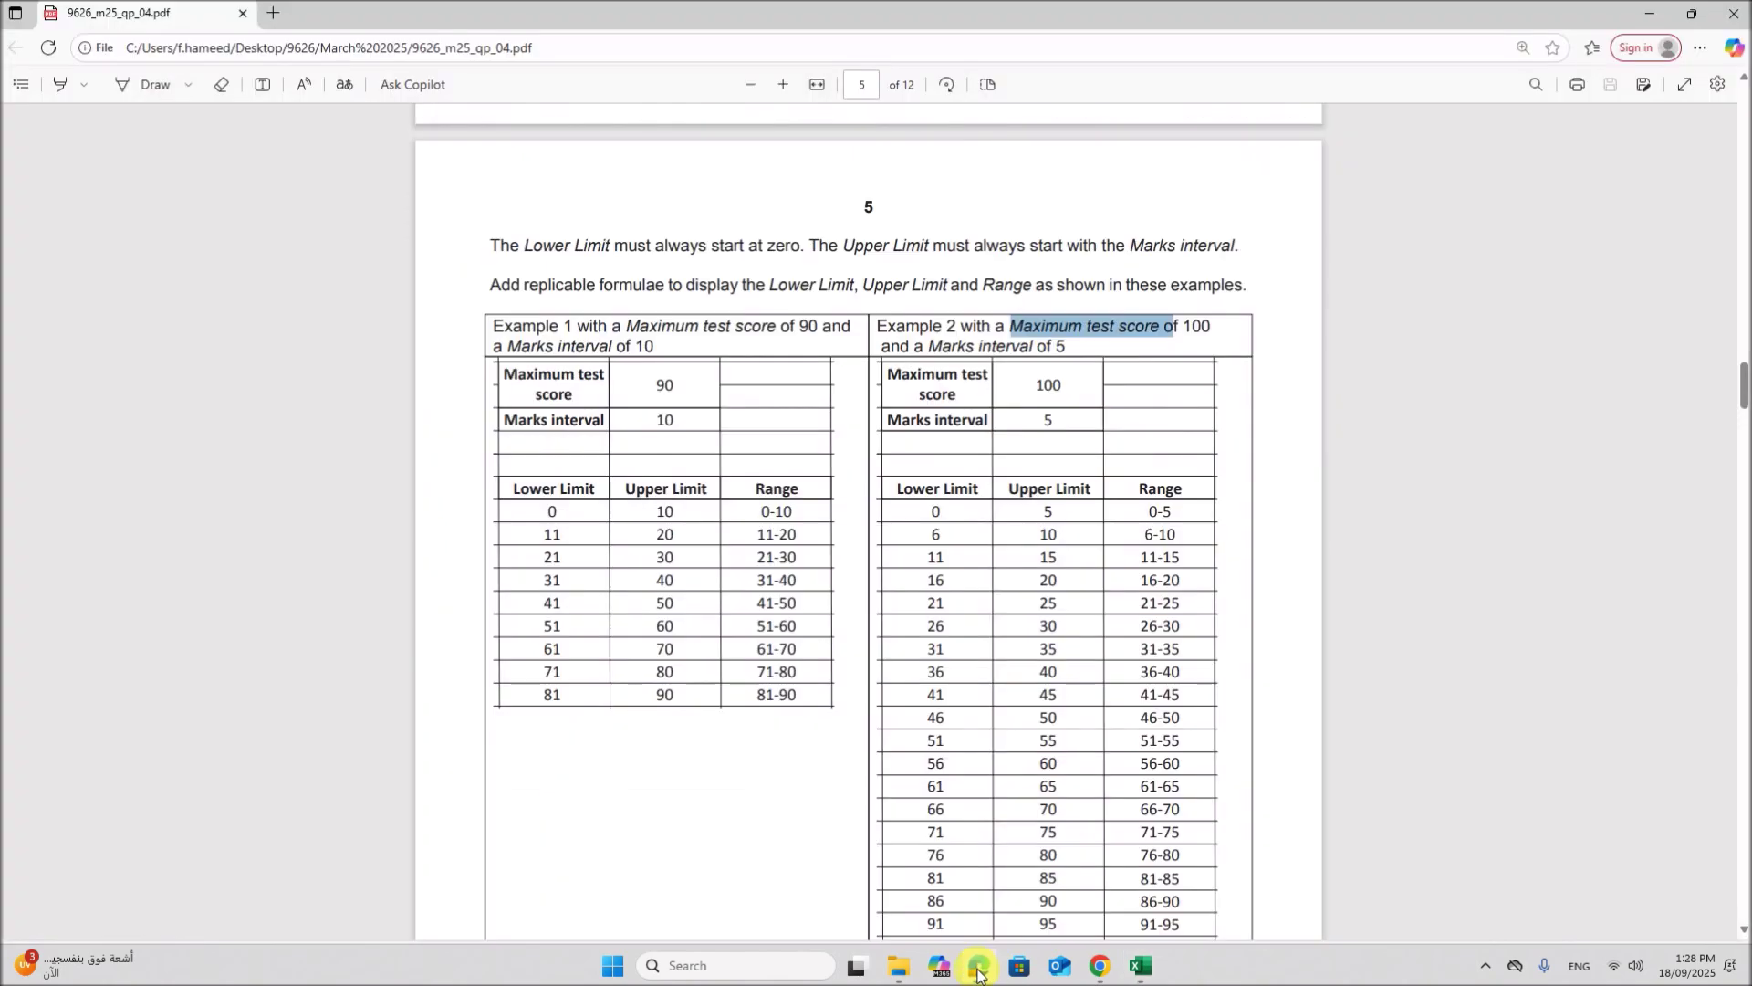
pyautogui.click(1148, 972)
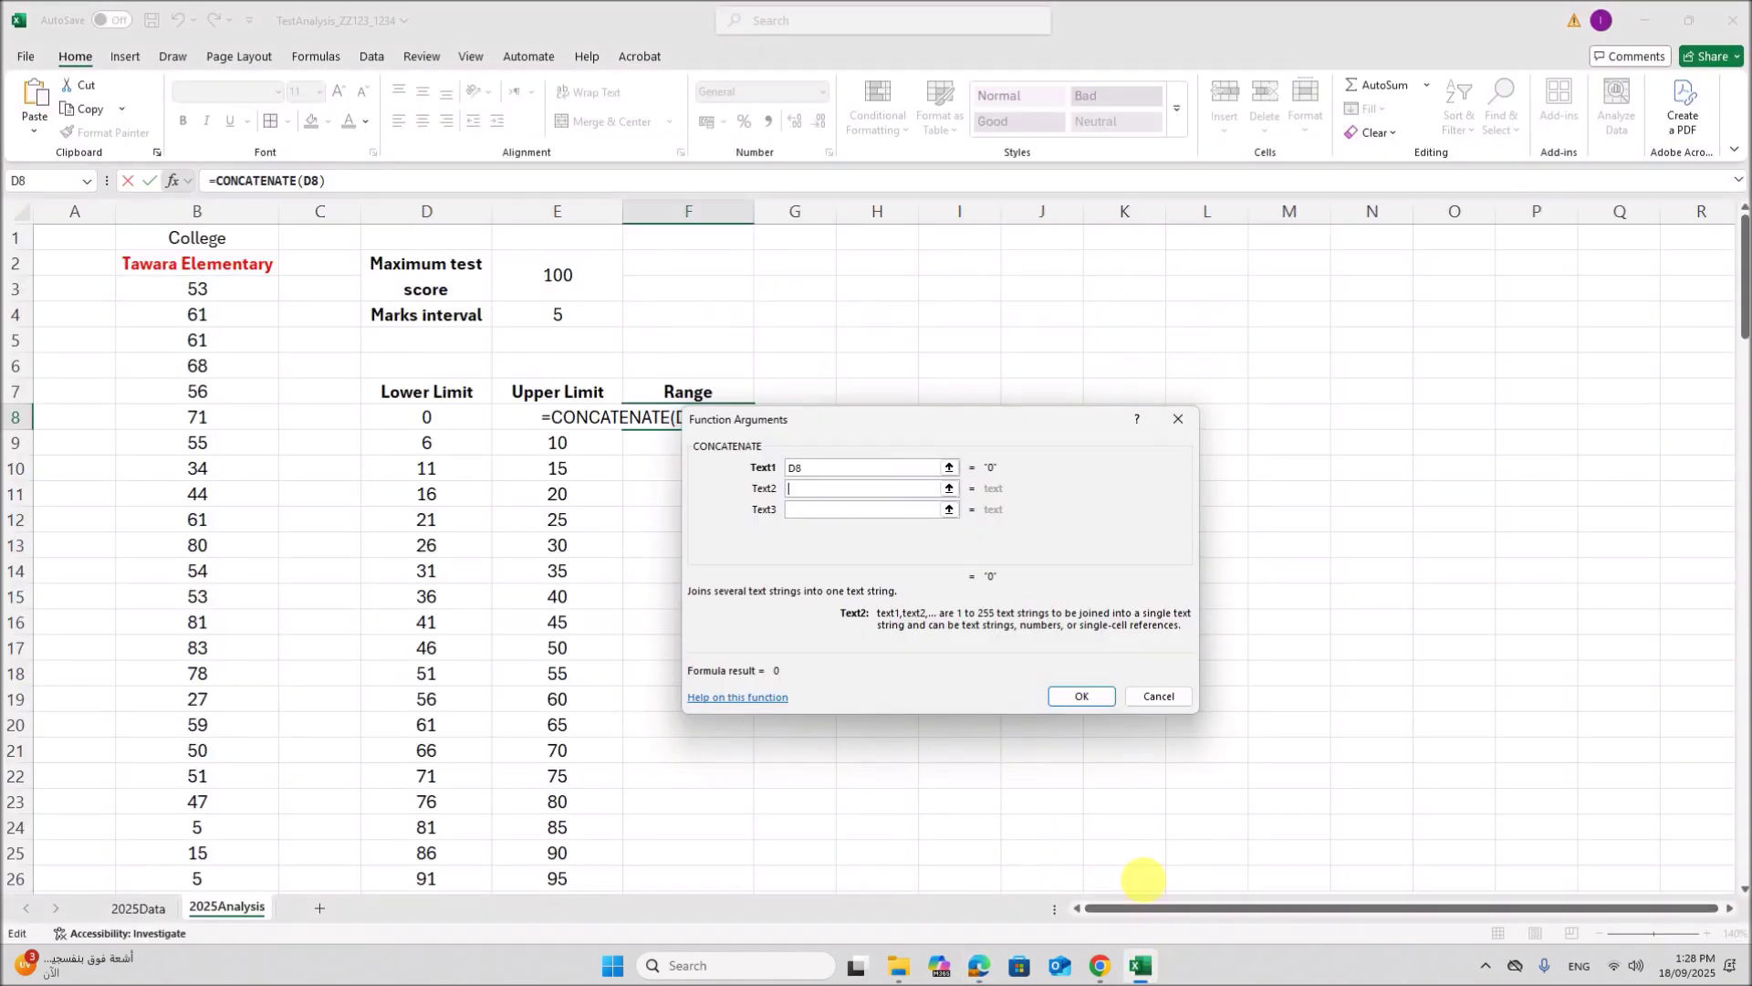
pyautogui.click(813, 508)
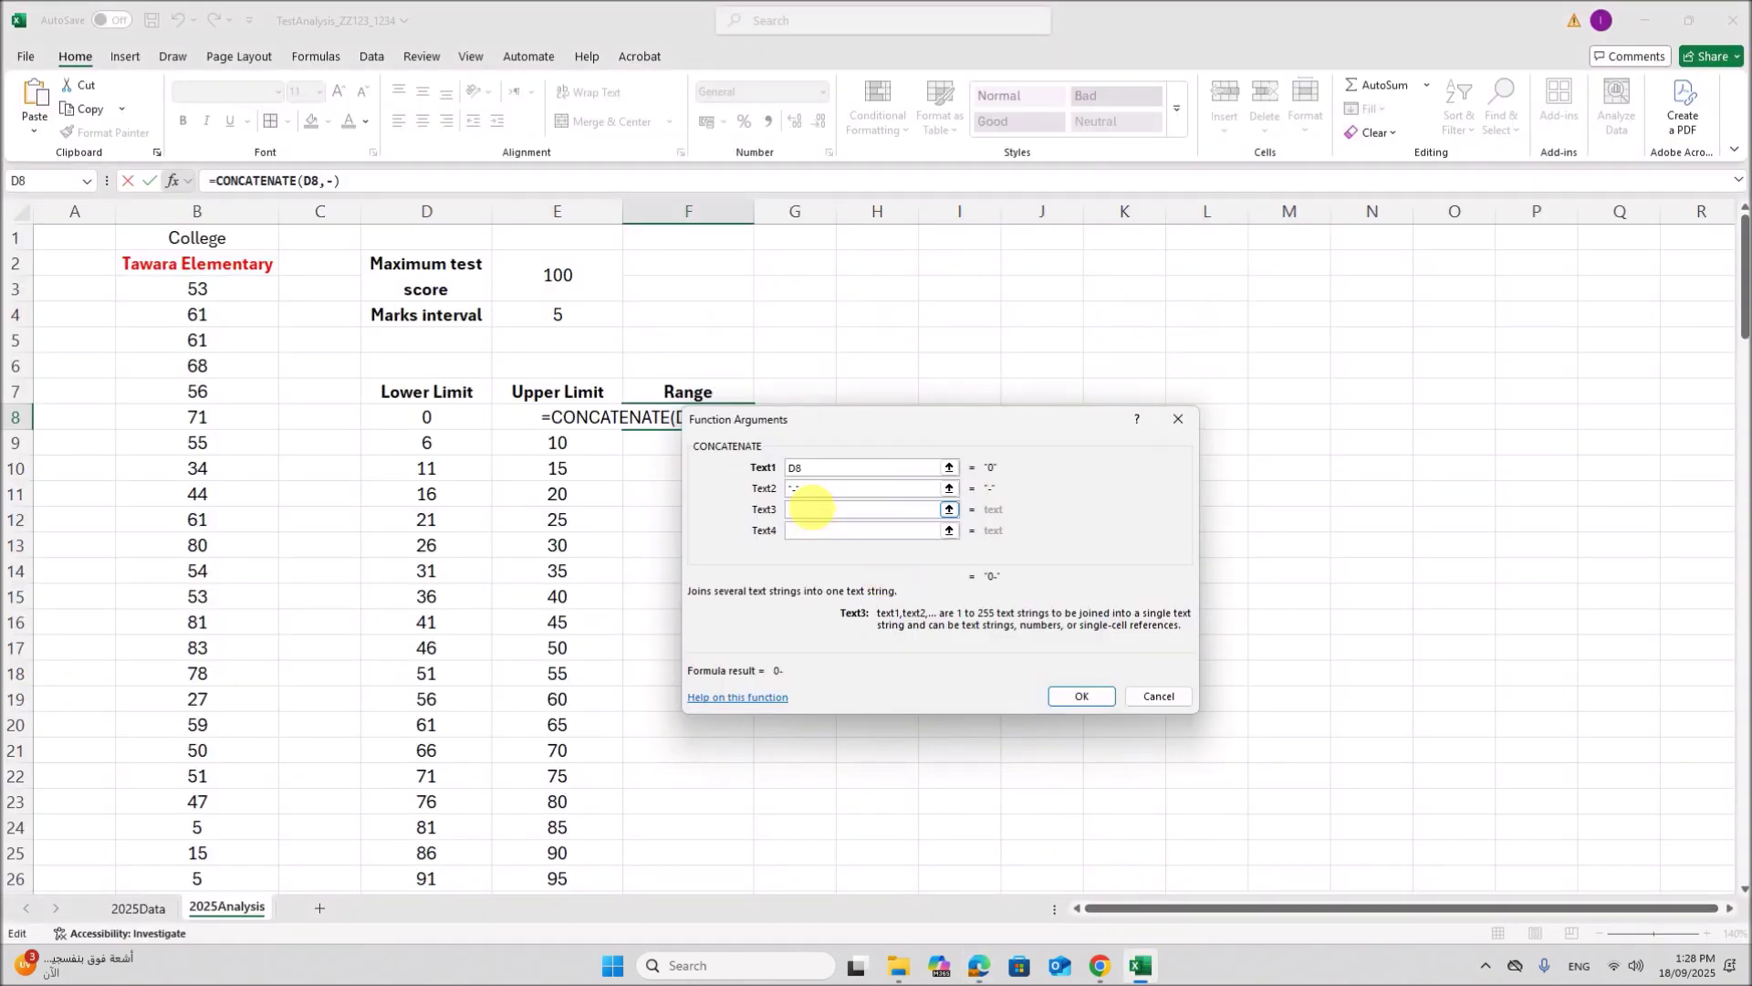
pyautogui.click(552, 429)
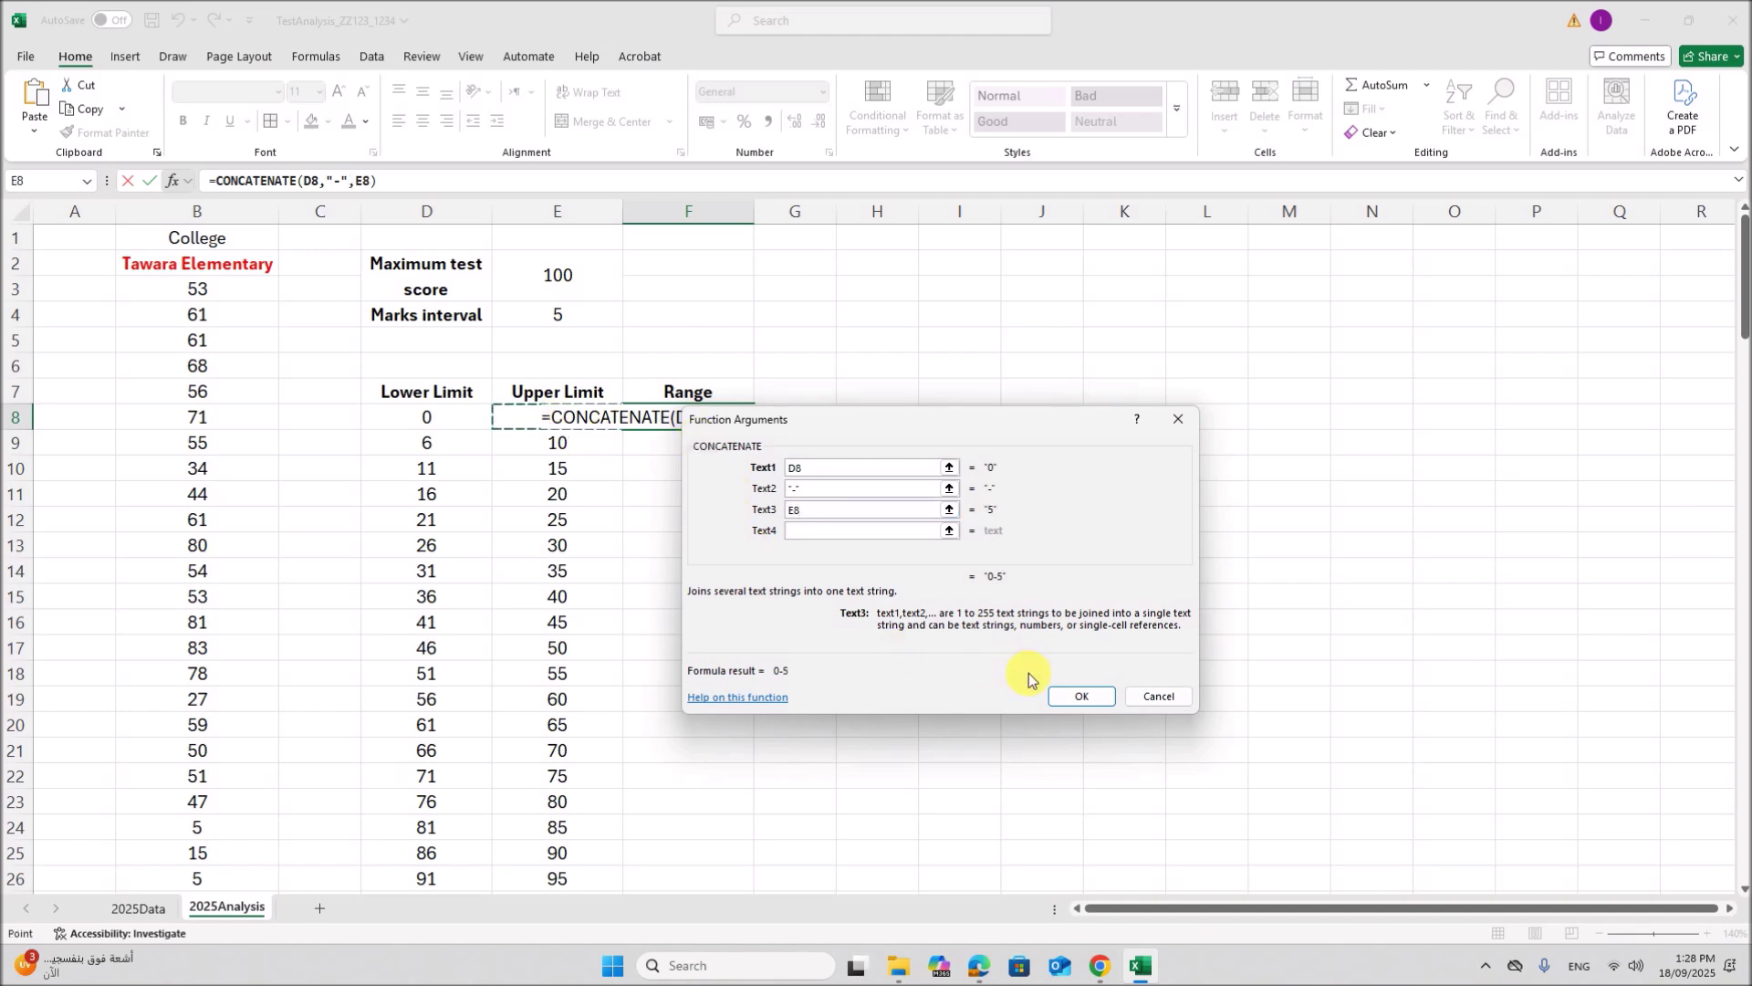
pyautogui.click(1076, 696)
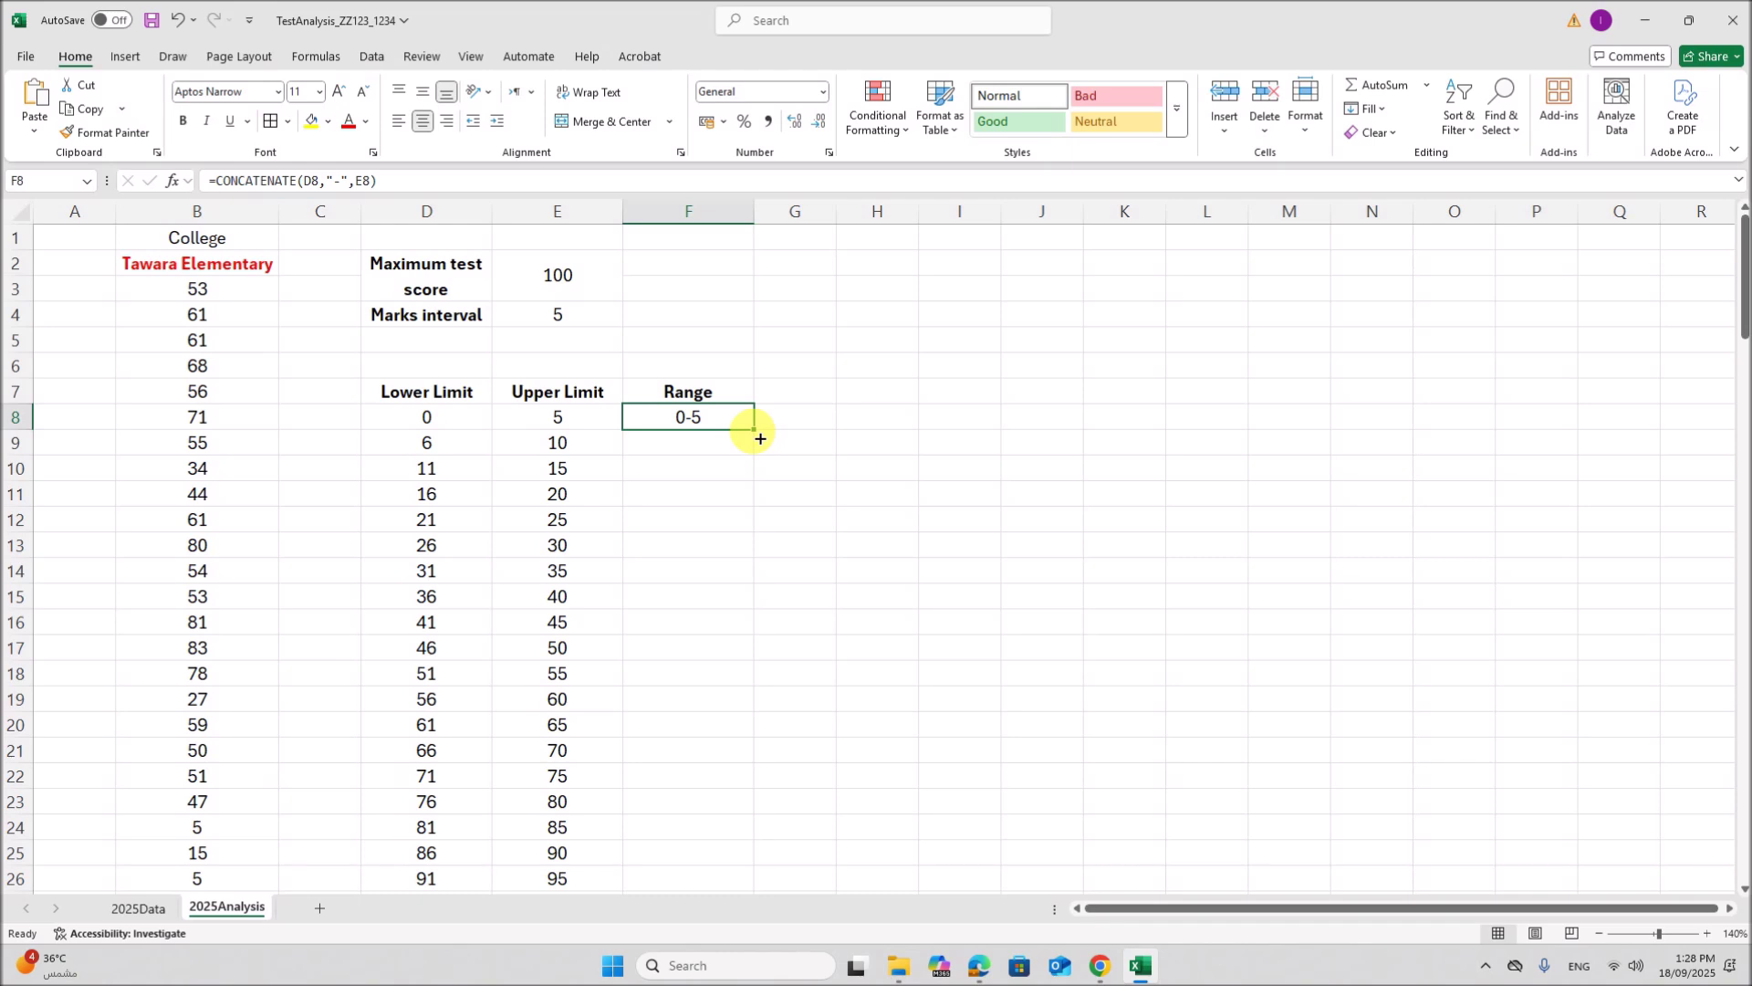
# Step: Fill the CONCATENATE formula from F8 down to F27 and review the resulting Range column
pyautogui.moveTo(760, 439); pyautogui.dragTo(758, 873)
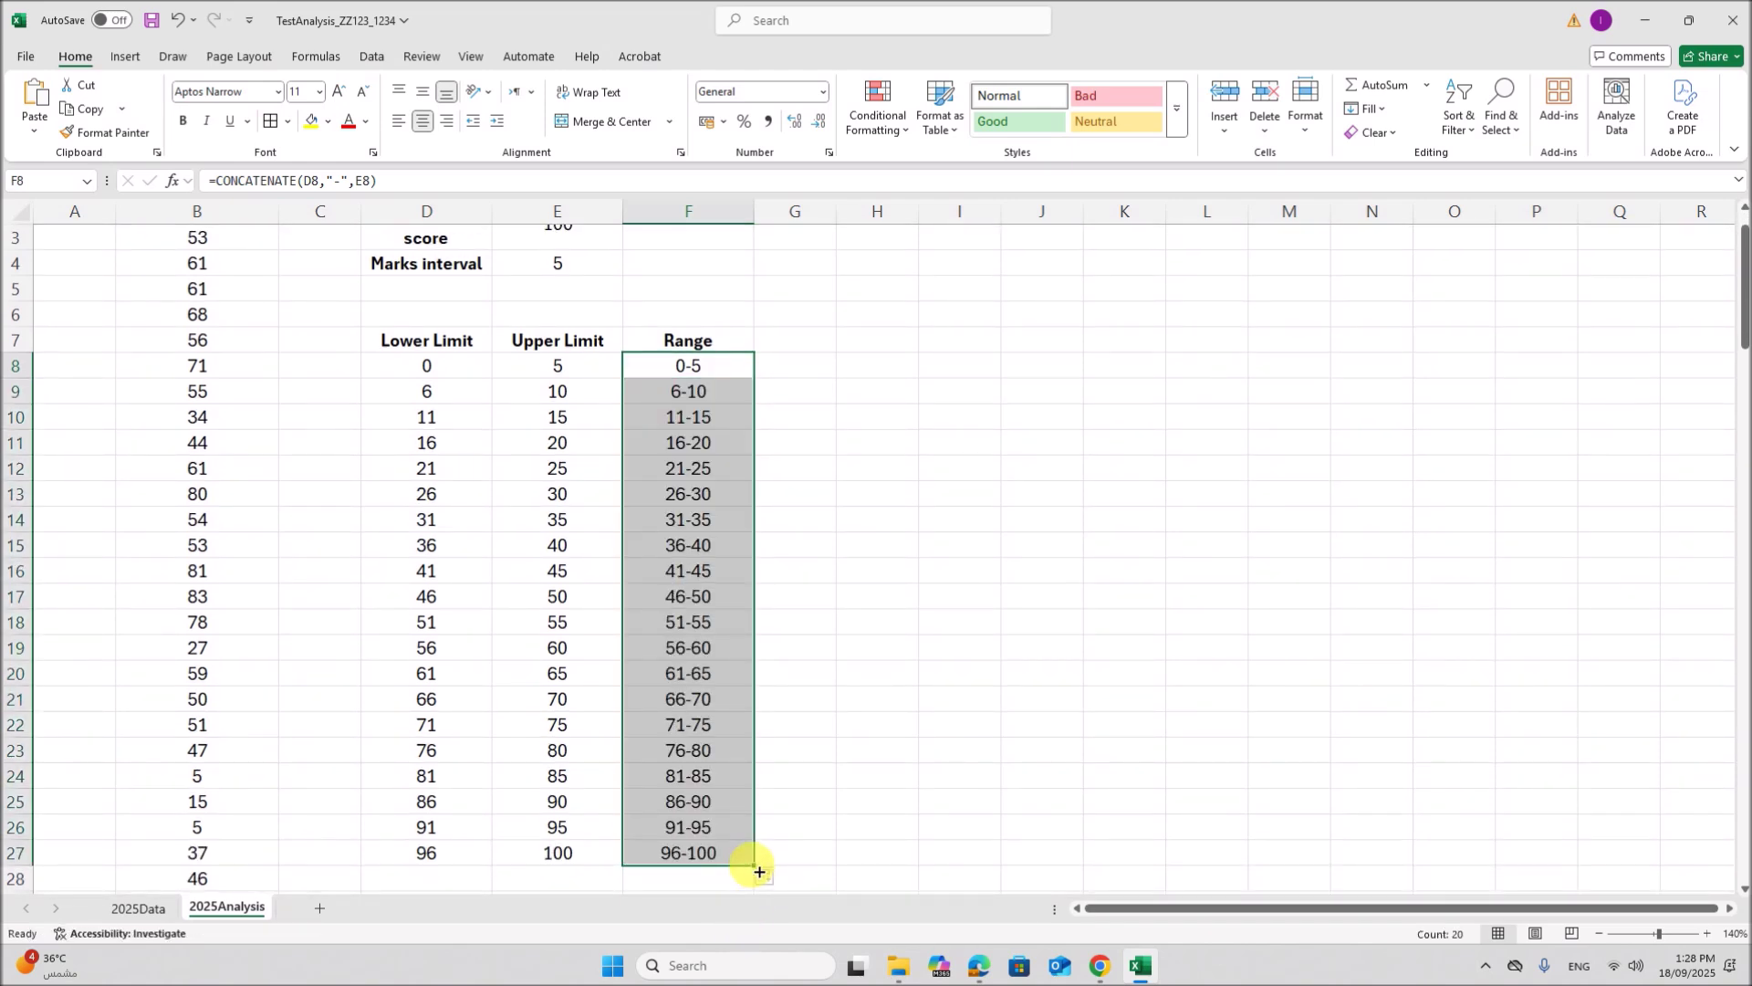
pyautogui.scroll(-2, 785, 835)
pyautogui.scroll(3, 785, 835)
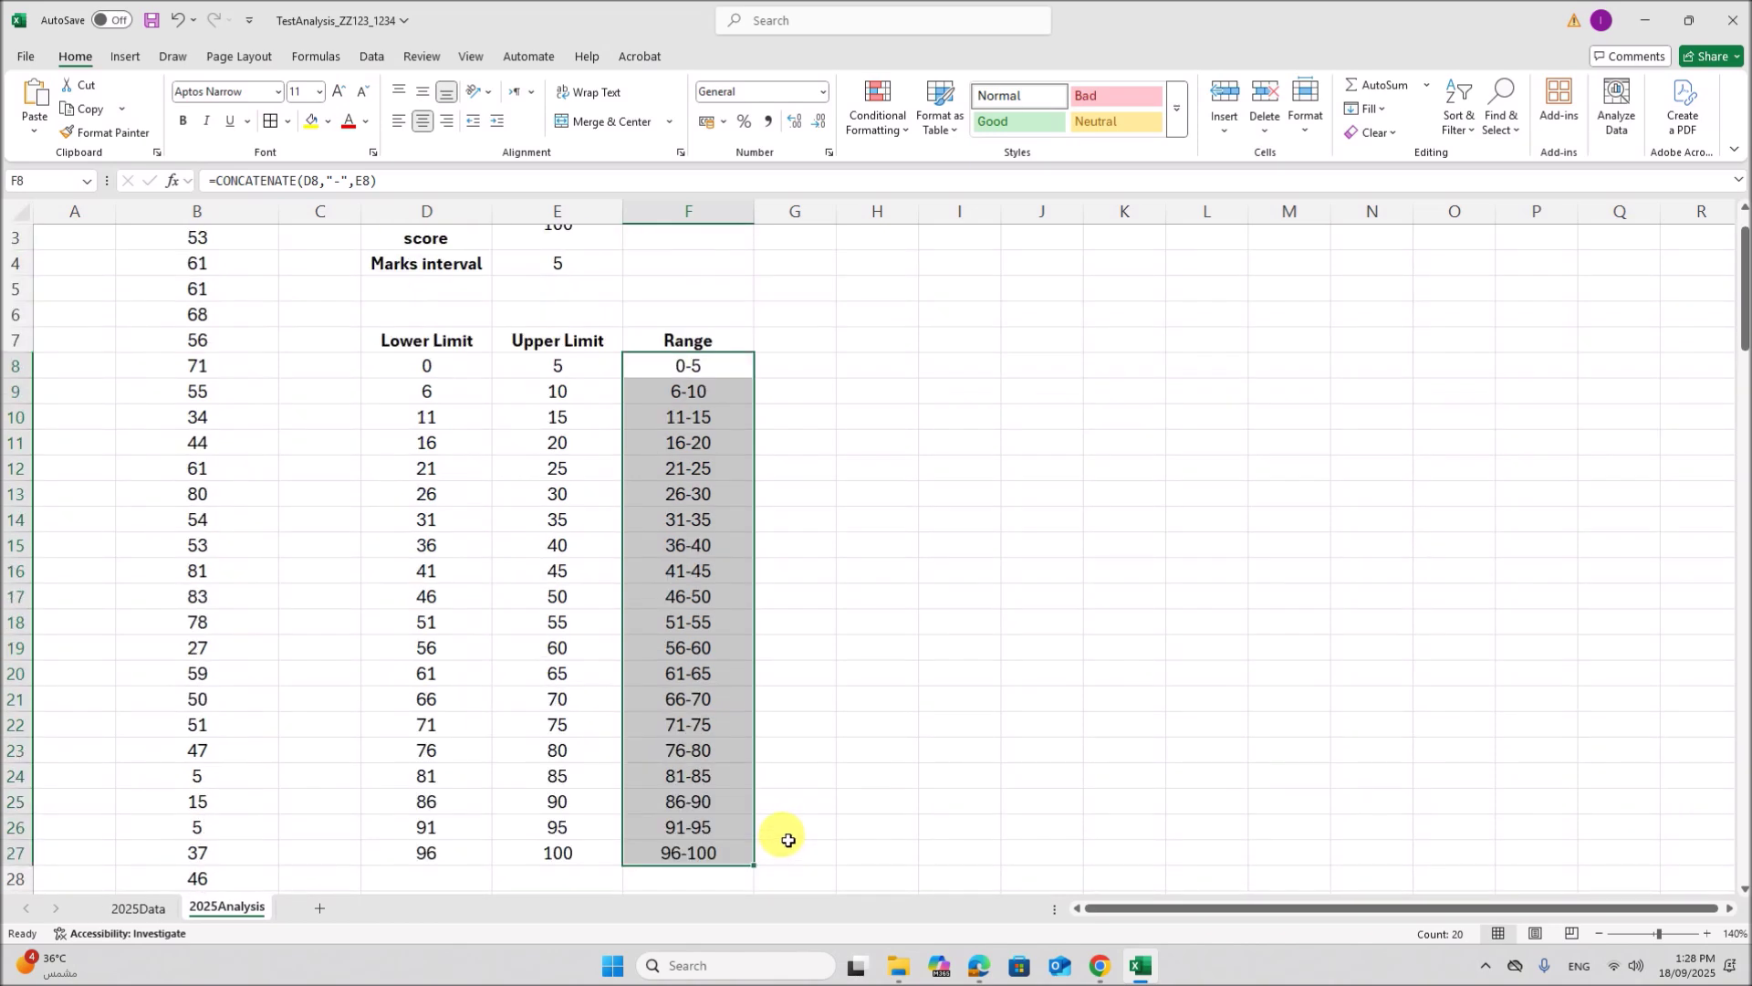
pyautogui.scroll(-3, 729, 654)
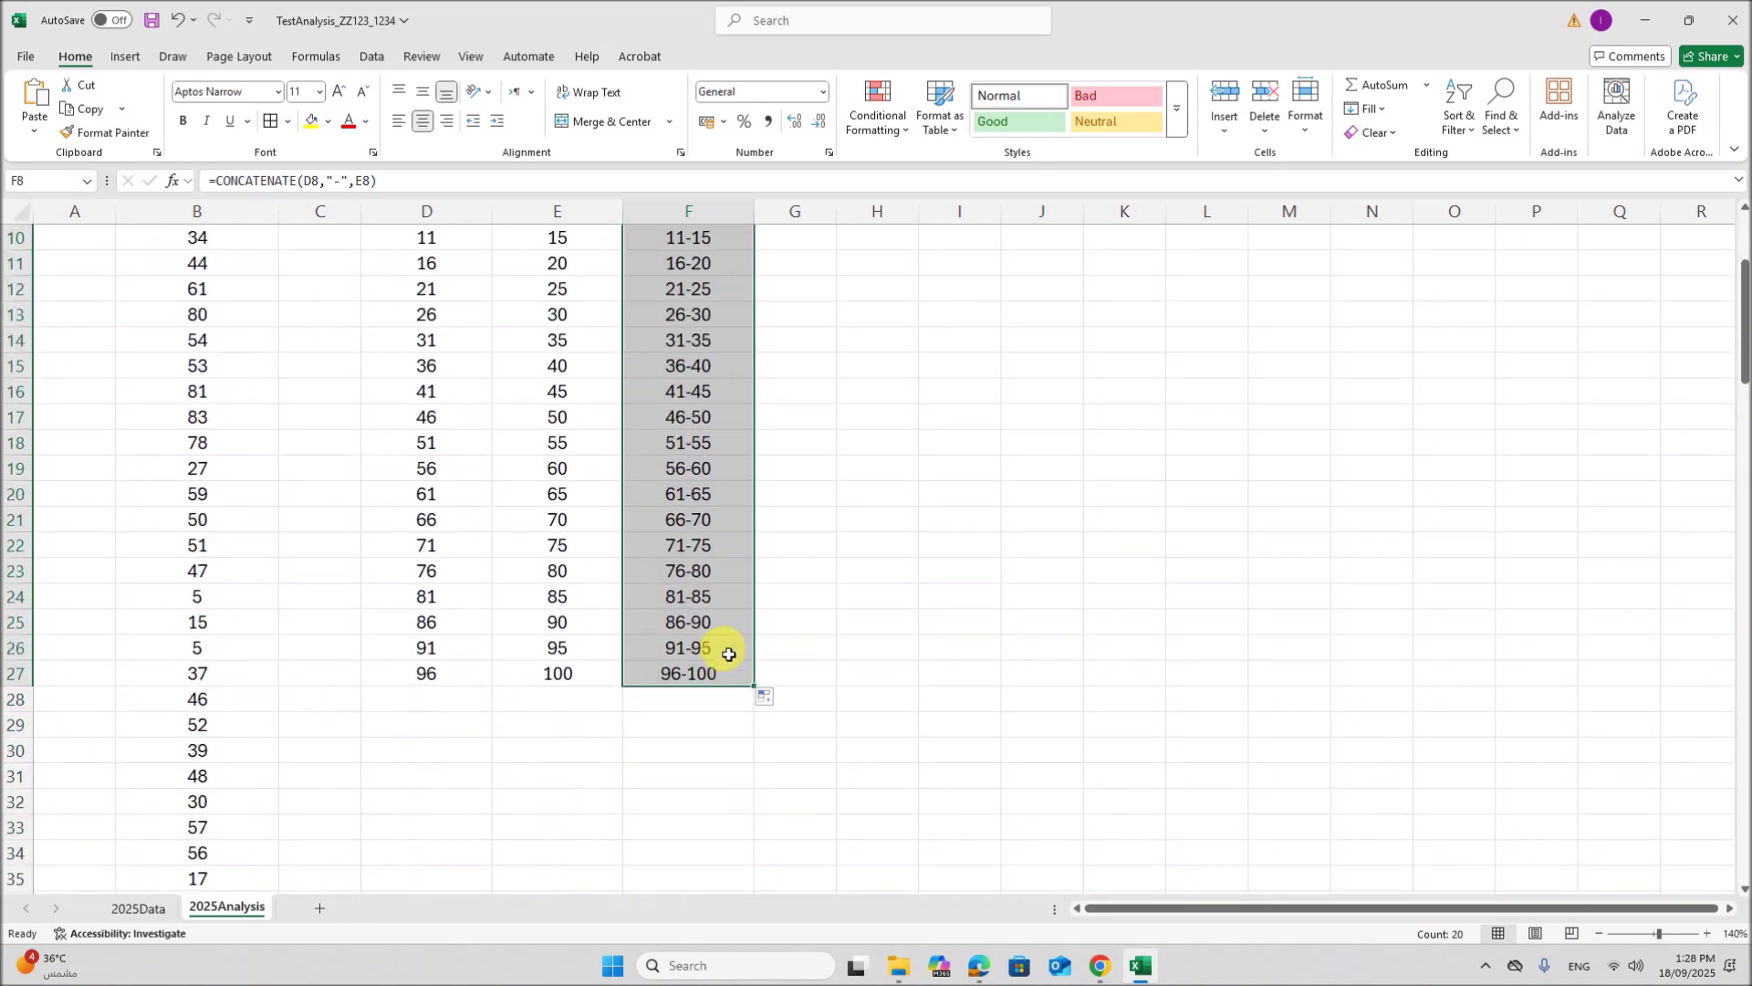
pyautogui.scroll(3, 779, 575)
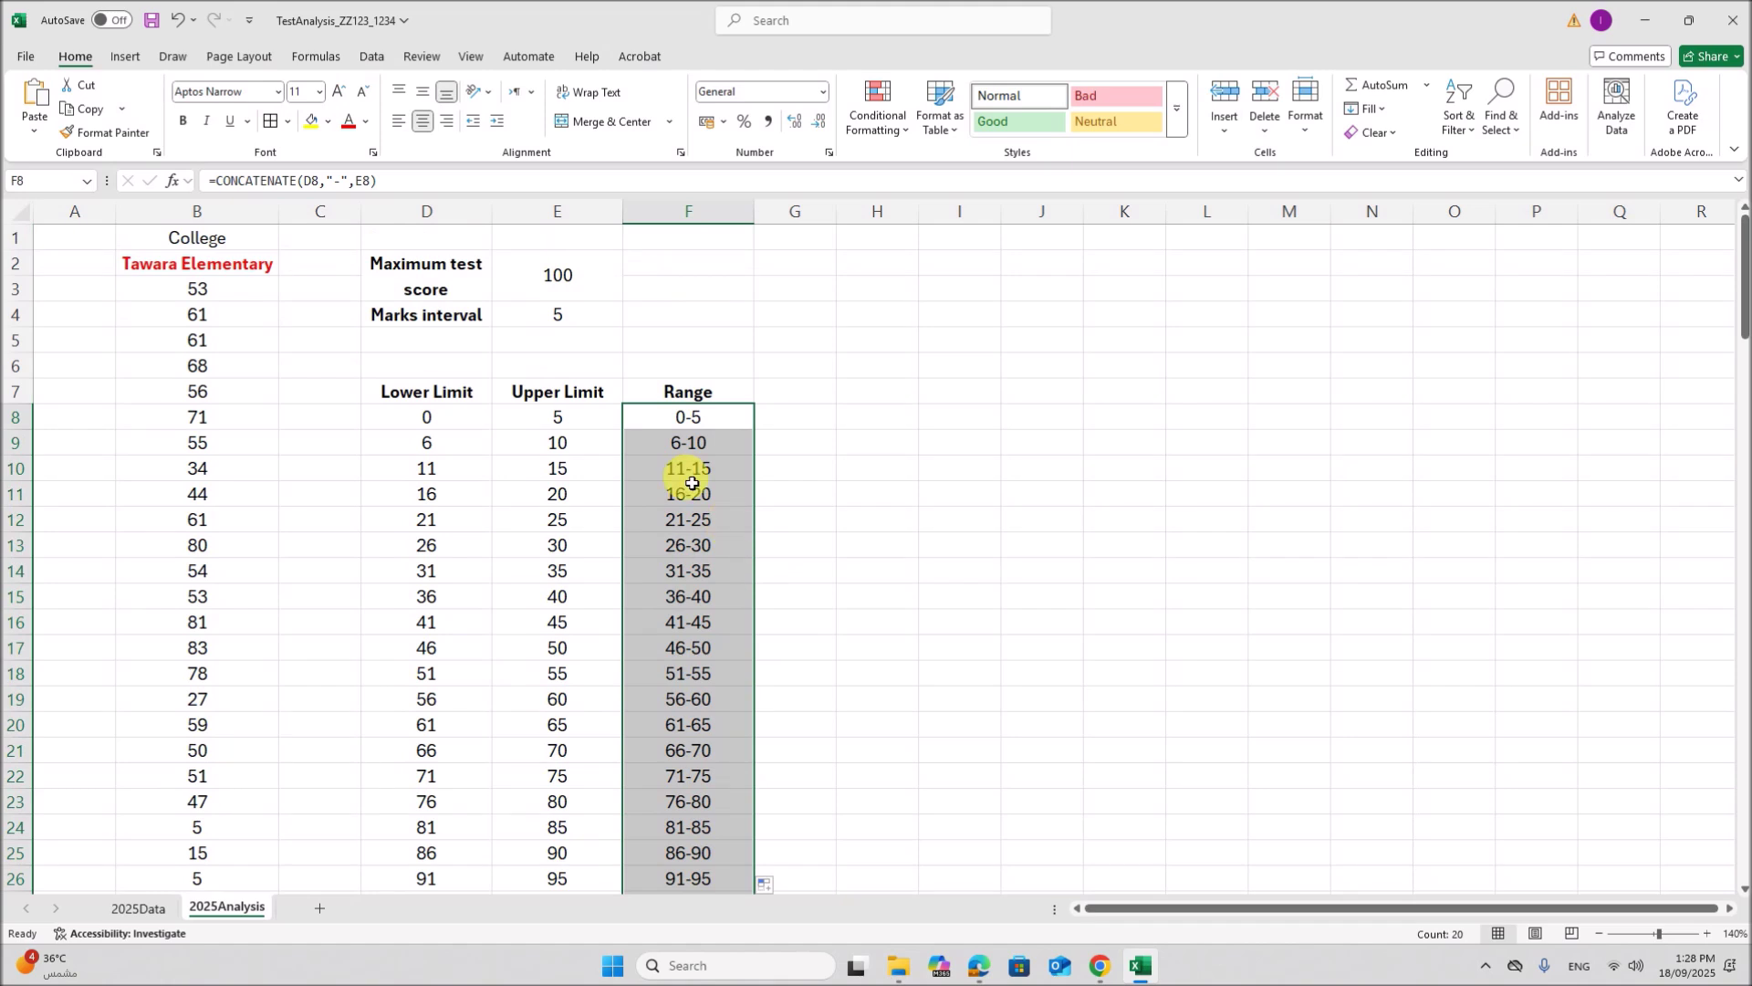
# Step: Set the Marks interval in E4 to 10 and review the Range column down to row 27
pyautogui.click(593, 319)
pyautogui.click(629, 317)
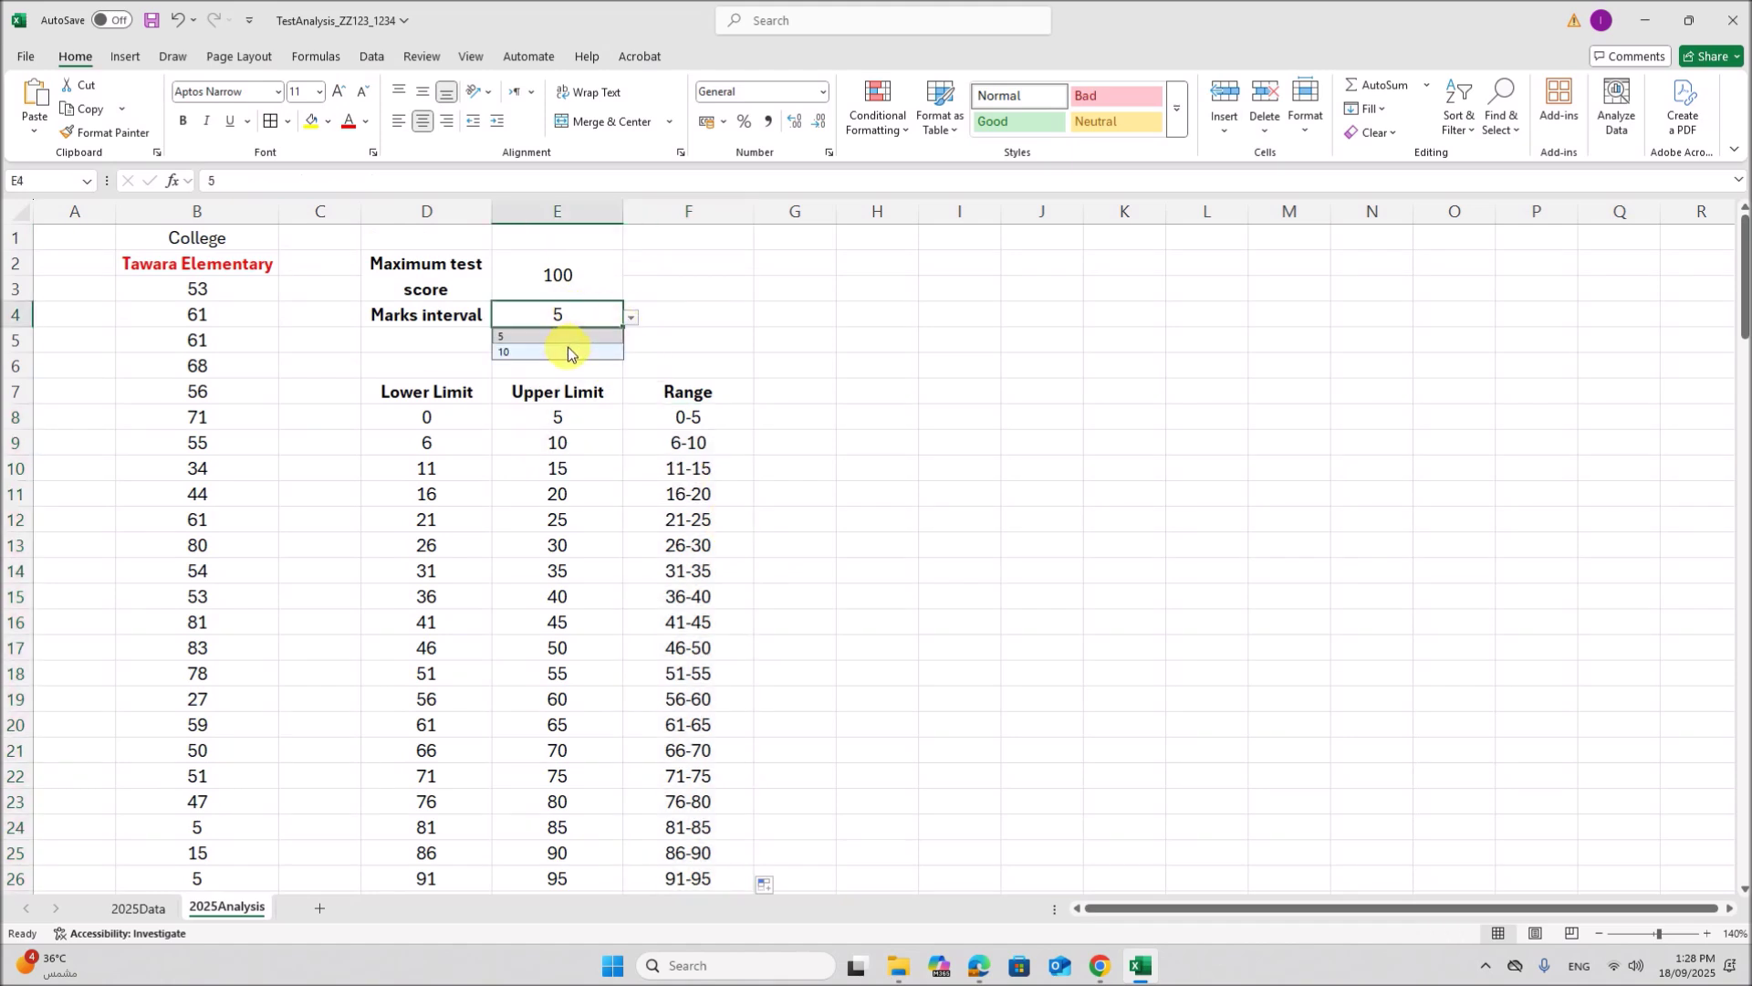
pyautogui.click(568, 348)
pyautogui.scroll(-3, 702, 525)
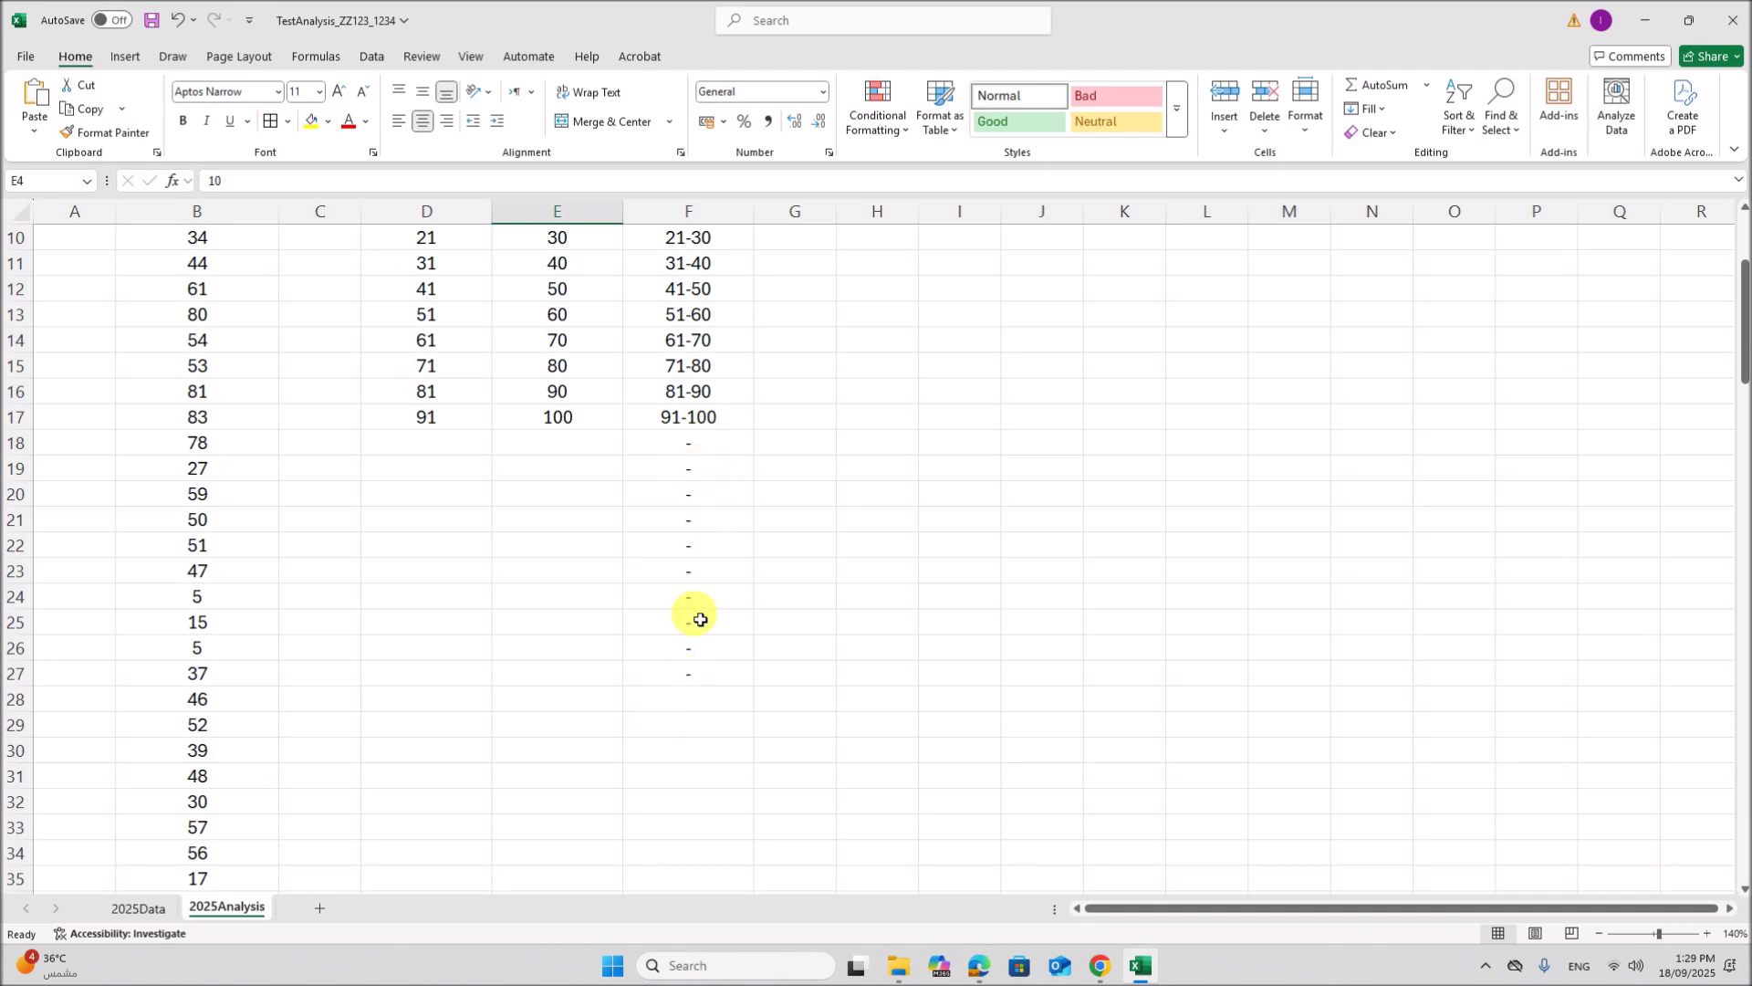
pyautogui.scroll(3, 668, 416)
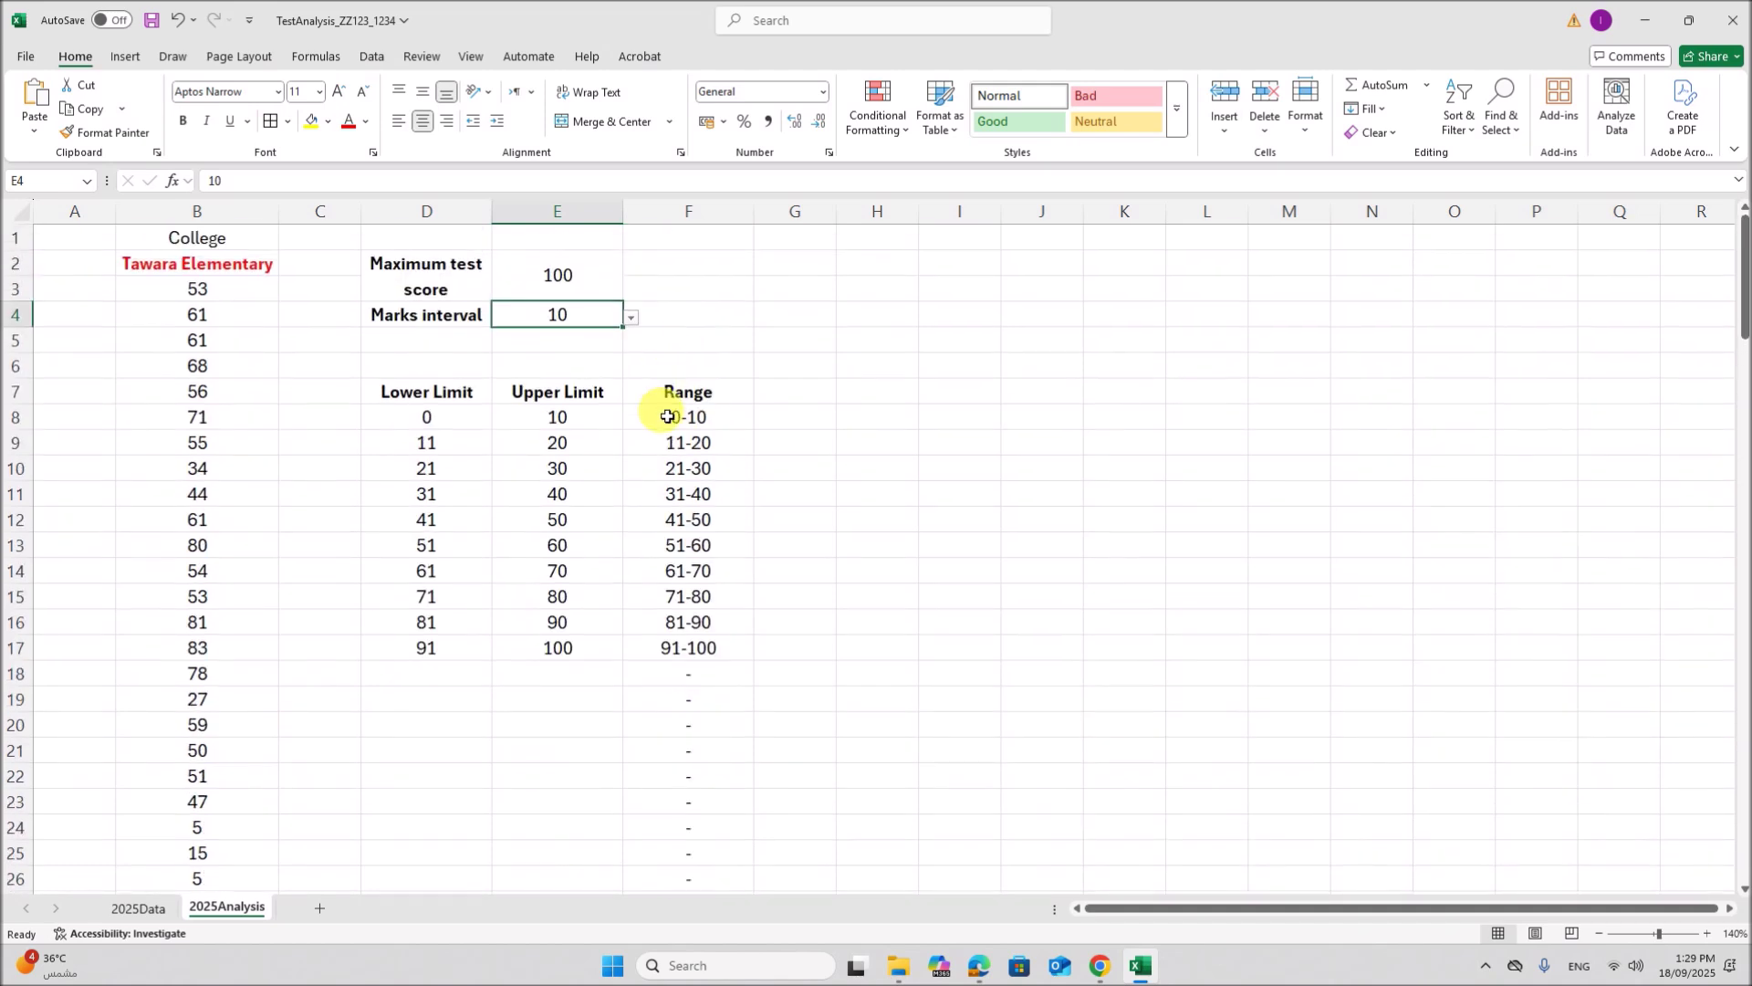
# Step: Wrap the F8 formula in an IF that leaves the range blank when E8 is empty: =IF(E8="","",CONCATENATE(D8,"-",E8))
pyautogui.click(683, 419)
pyautogui.doubleClick(685, 418)
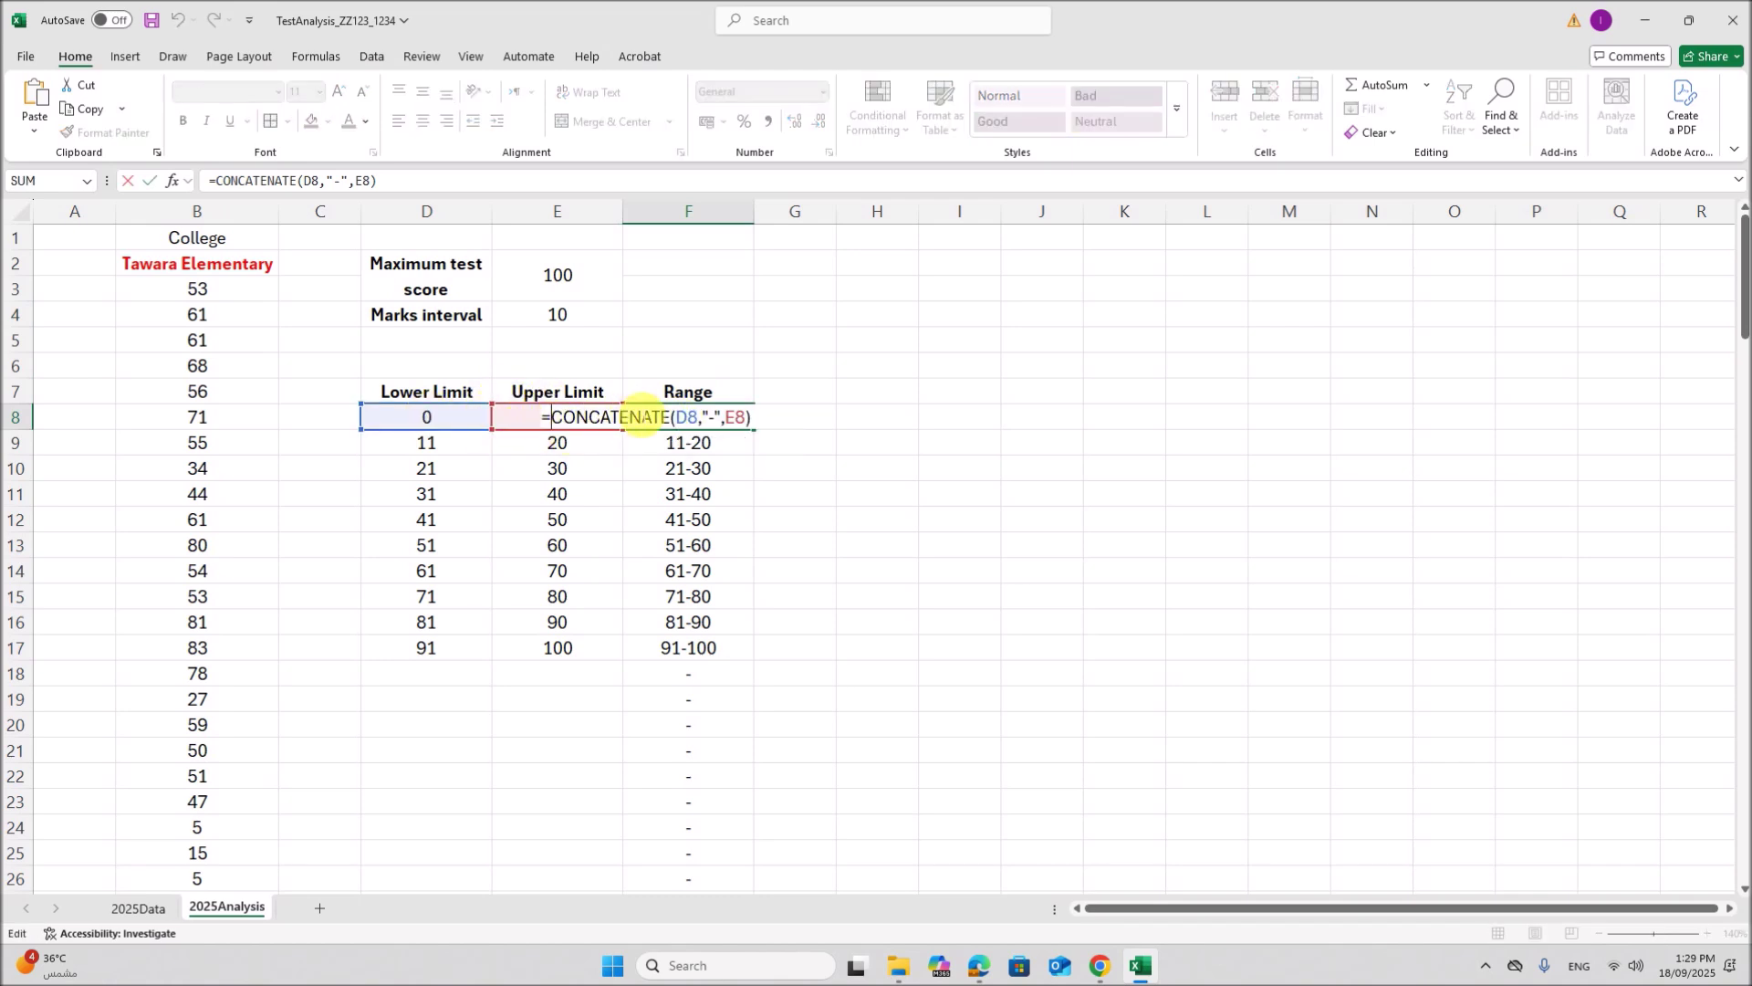
pyautogui.write('IF(')
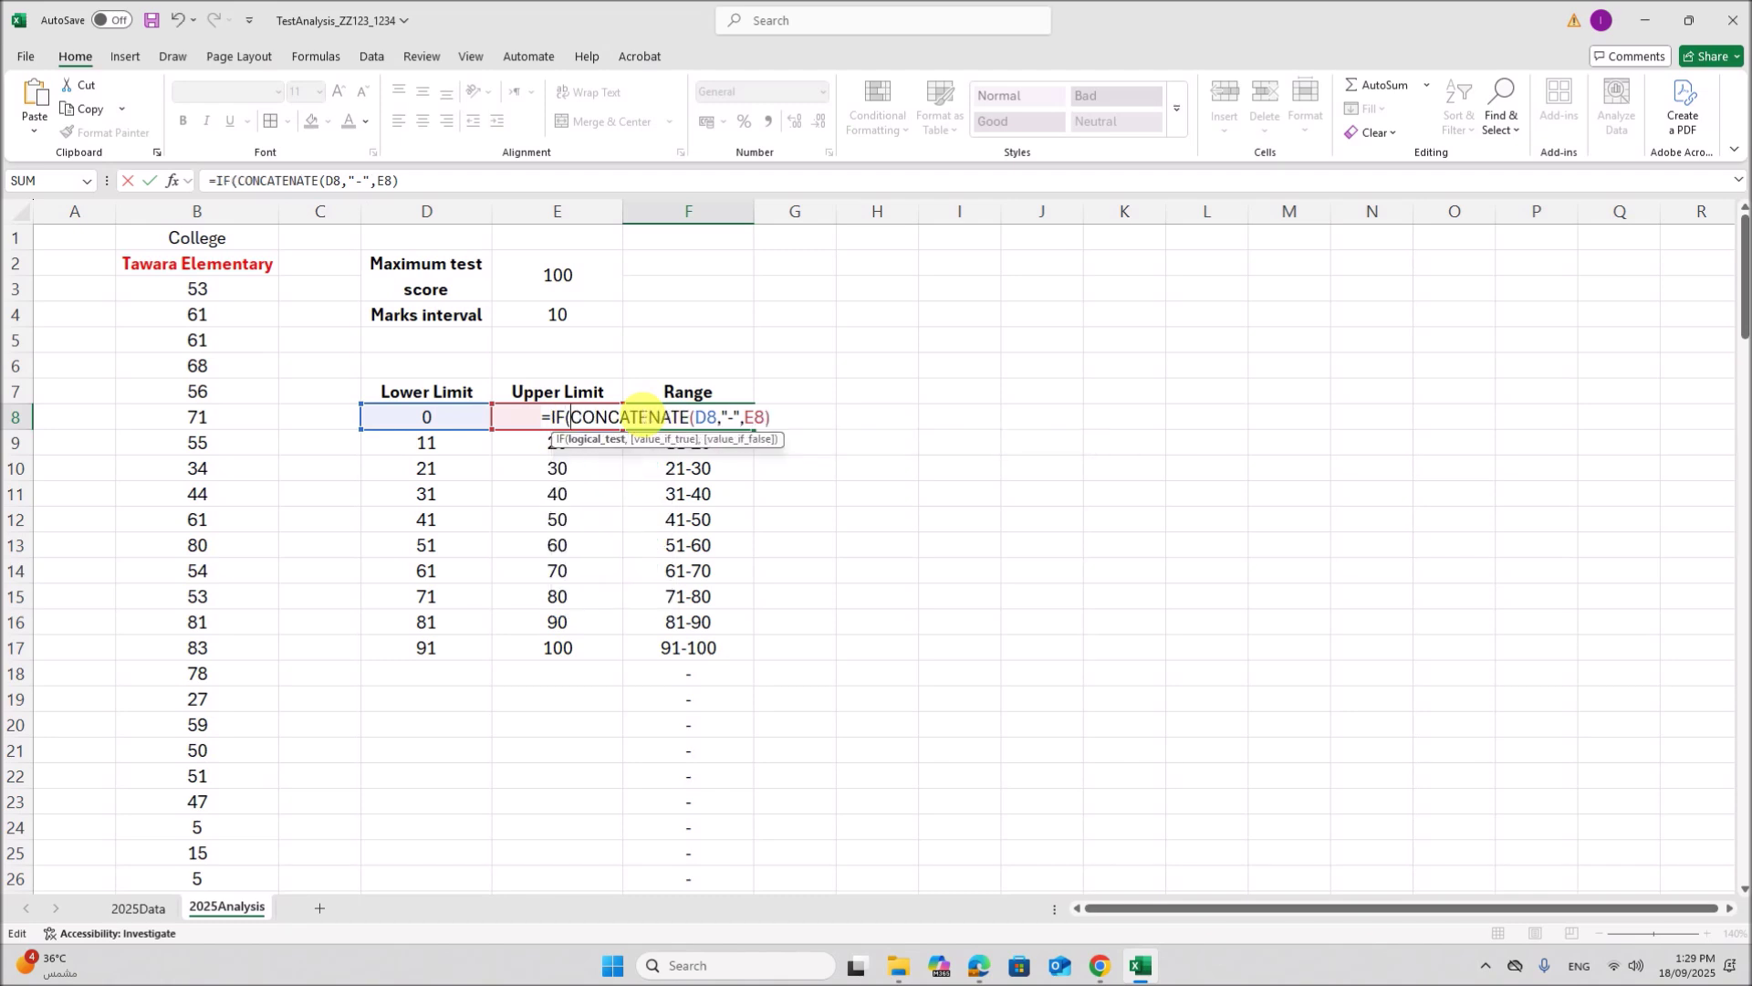
pyautogui.click(562, 418)
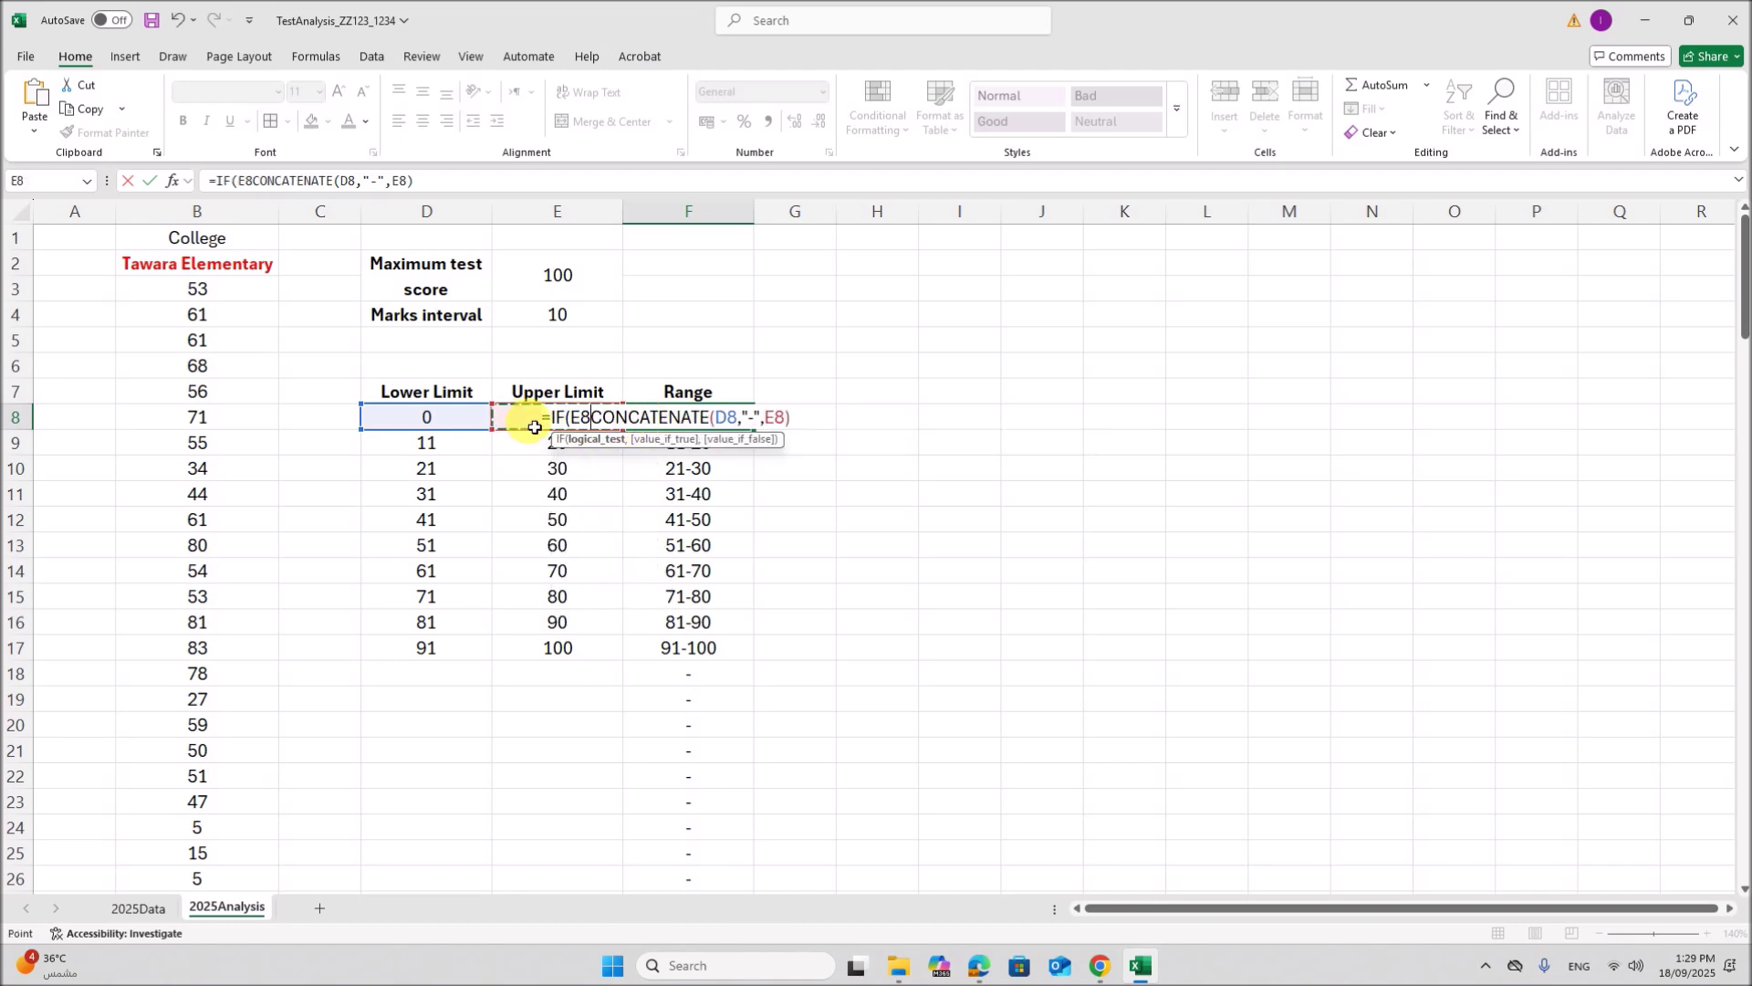
pyautogui.write('="",')
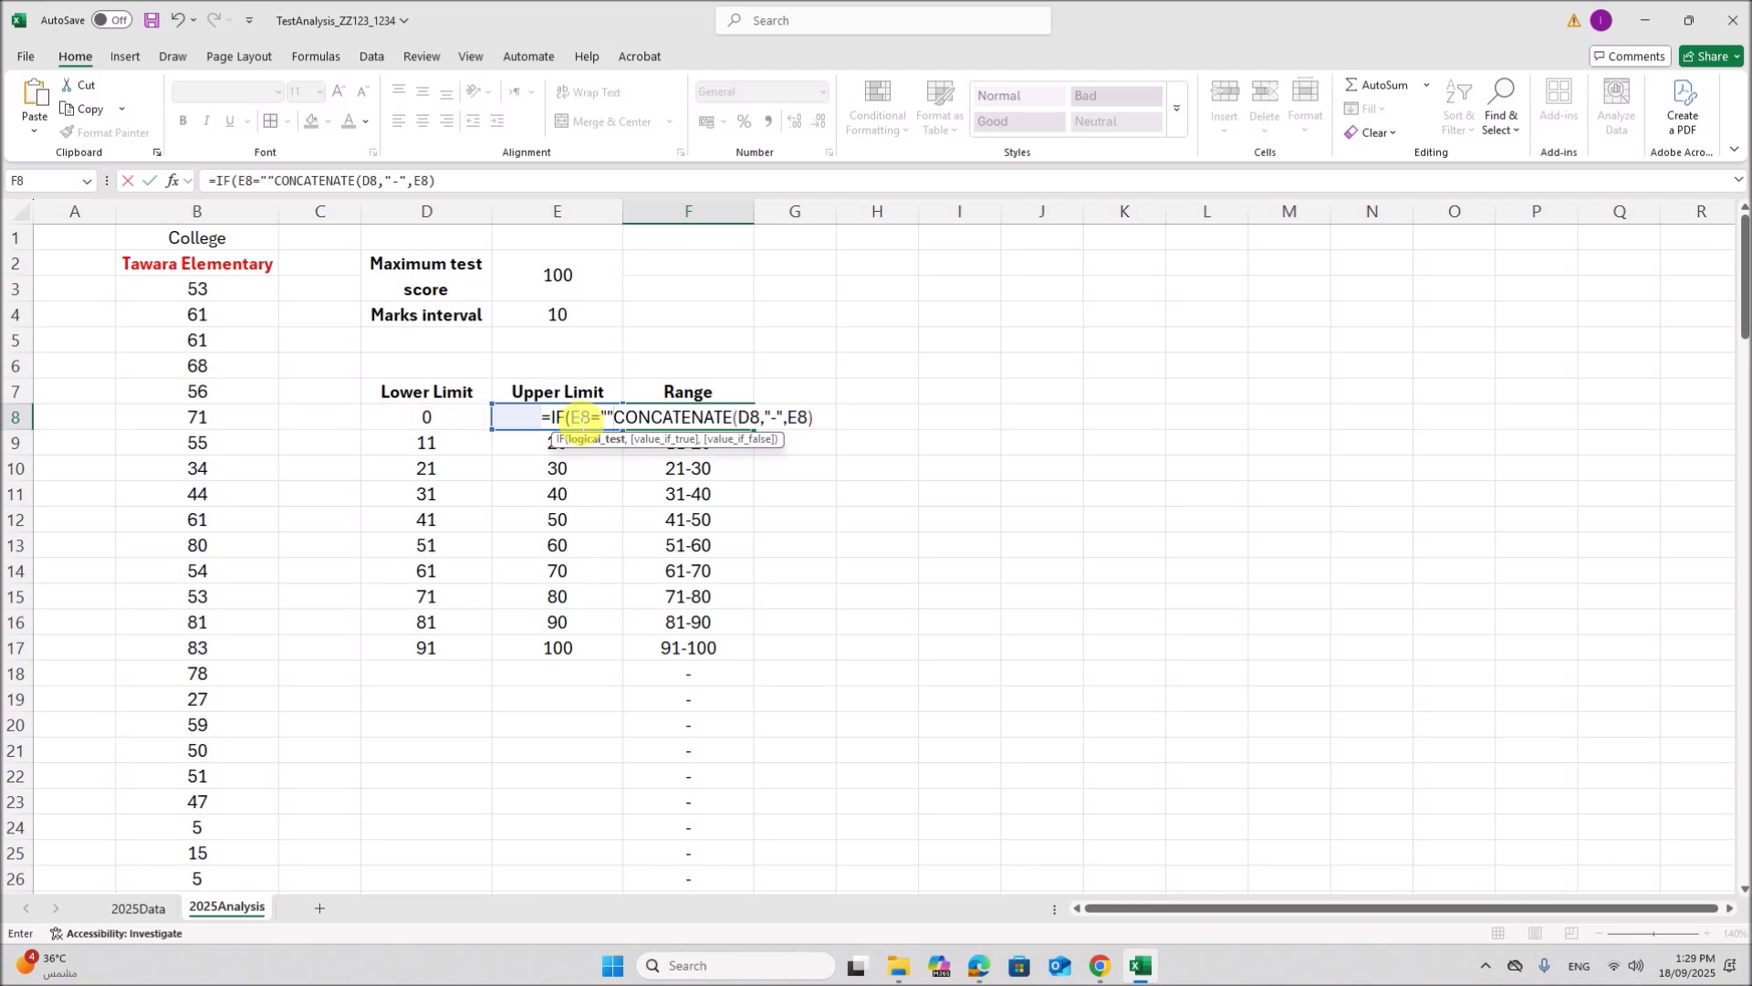
pyautogui.write('""')
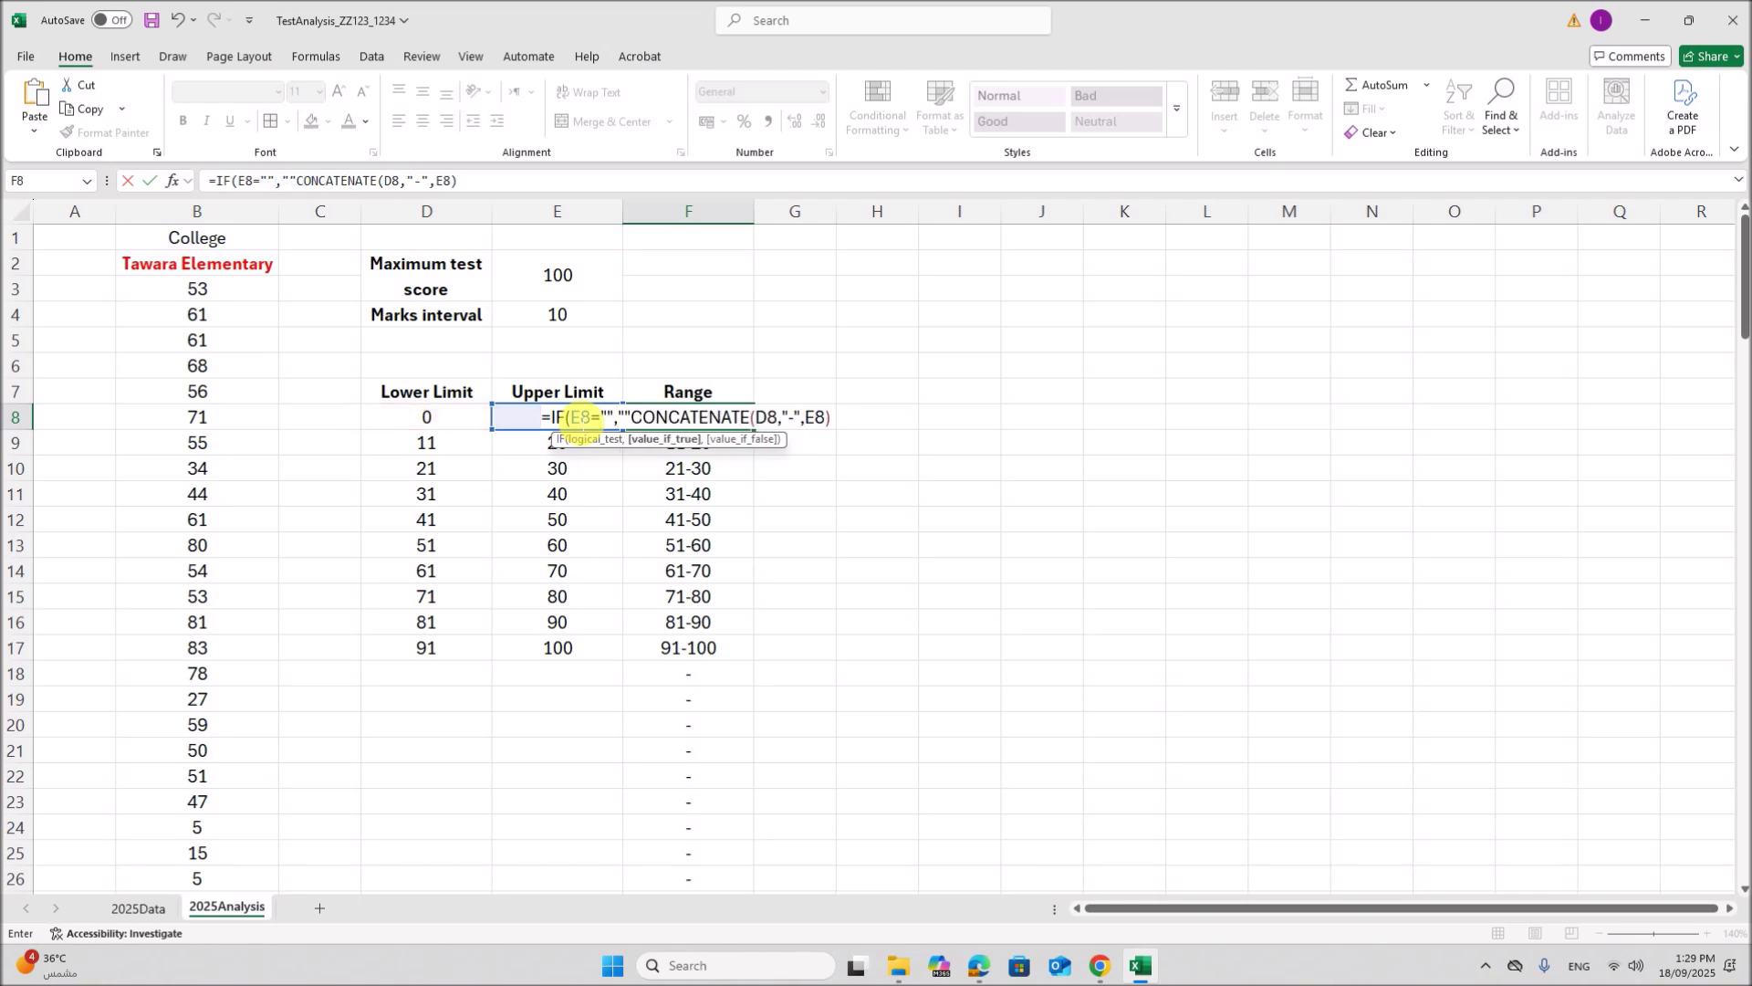
pyautogui.write(',')
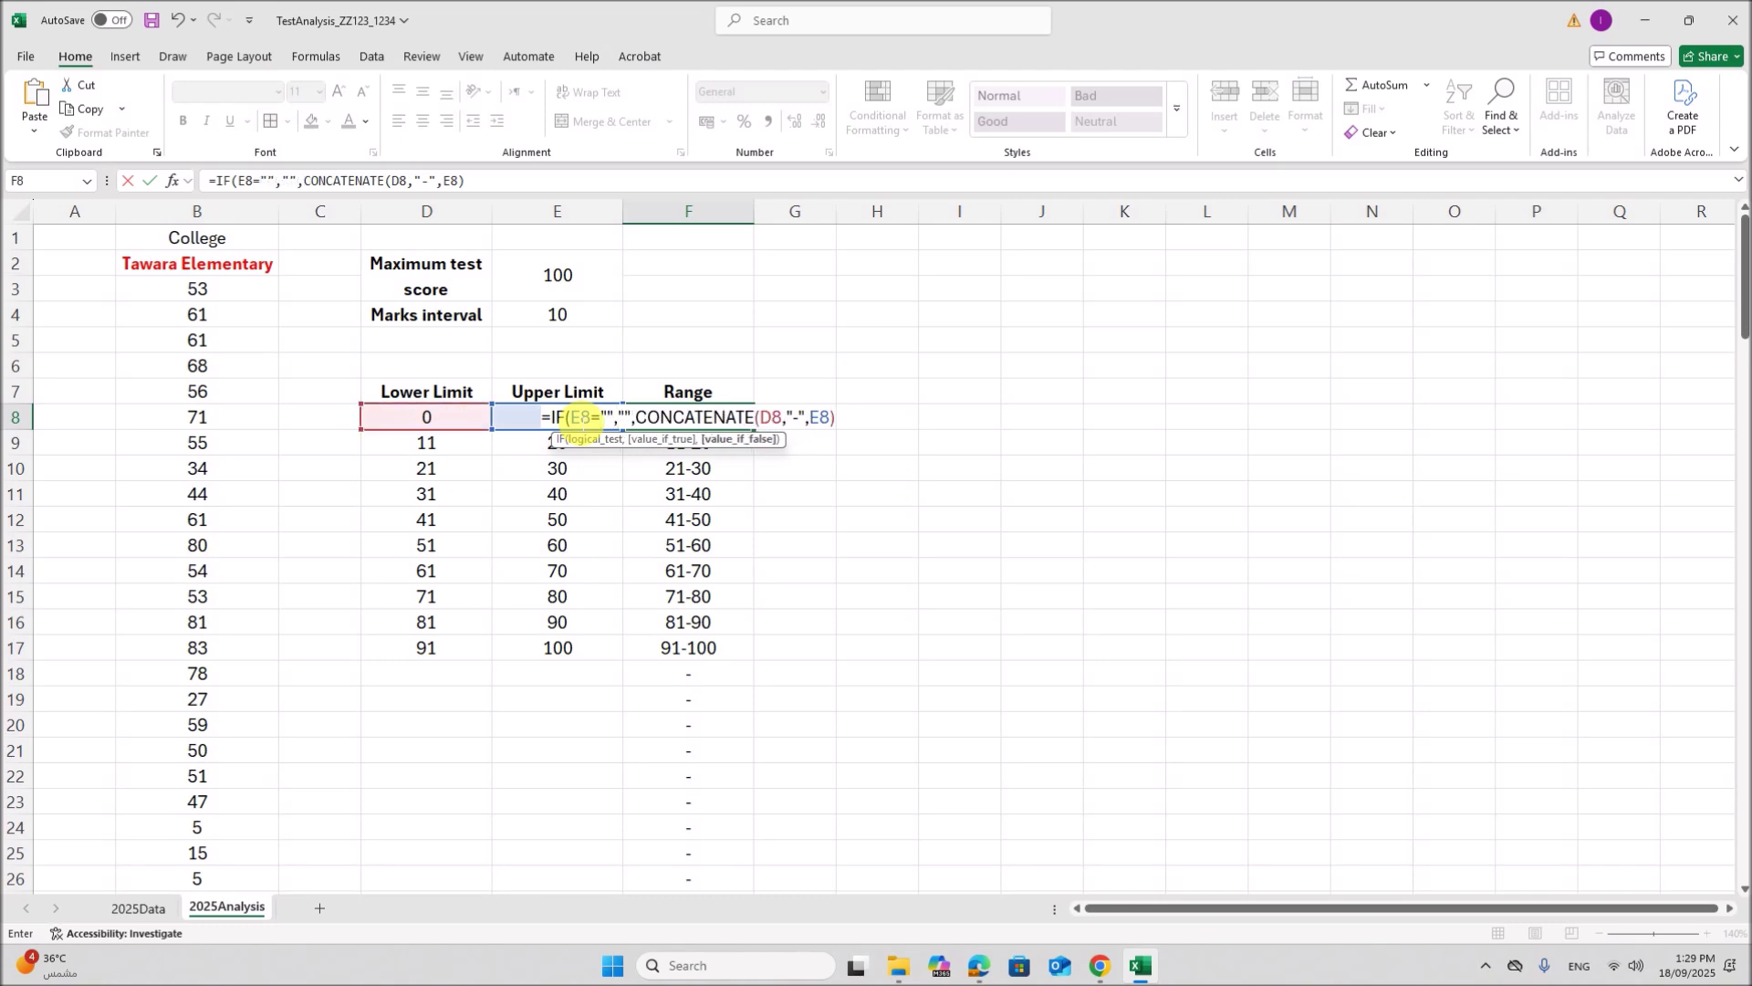
pyautogui.click(843, 419)
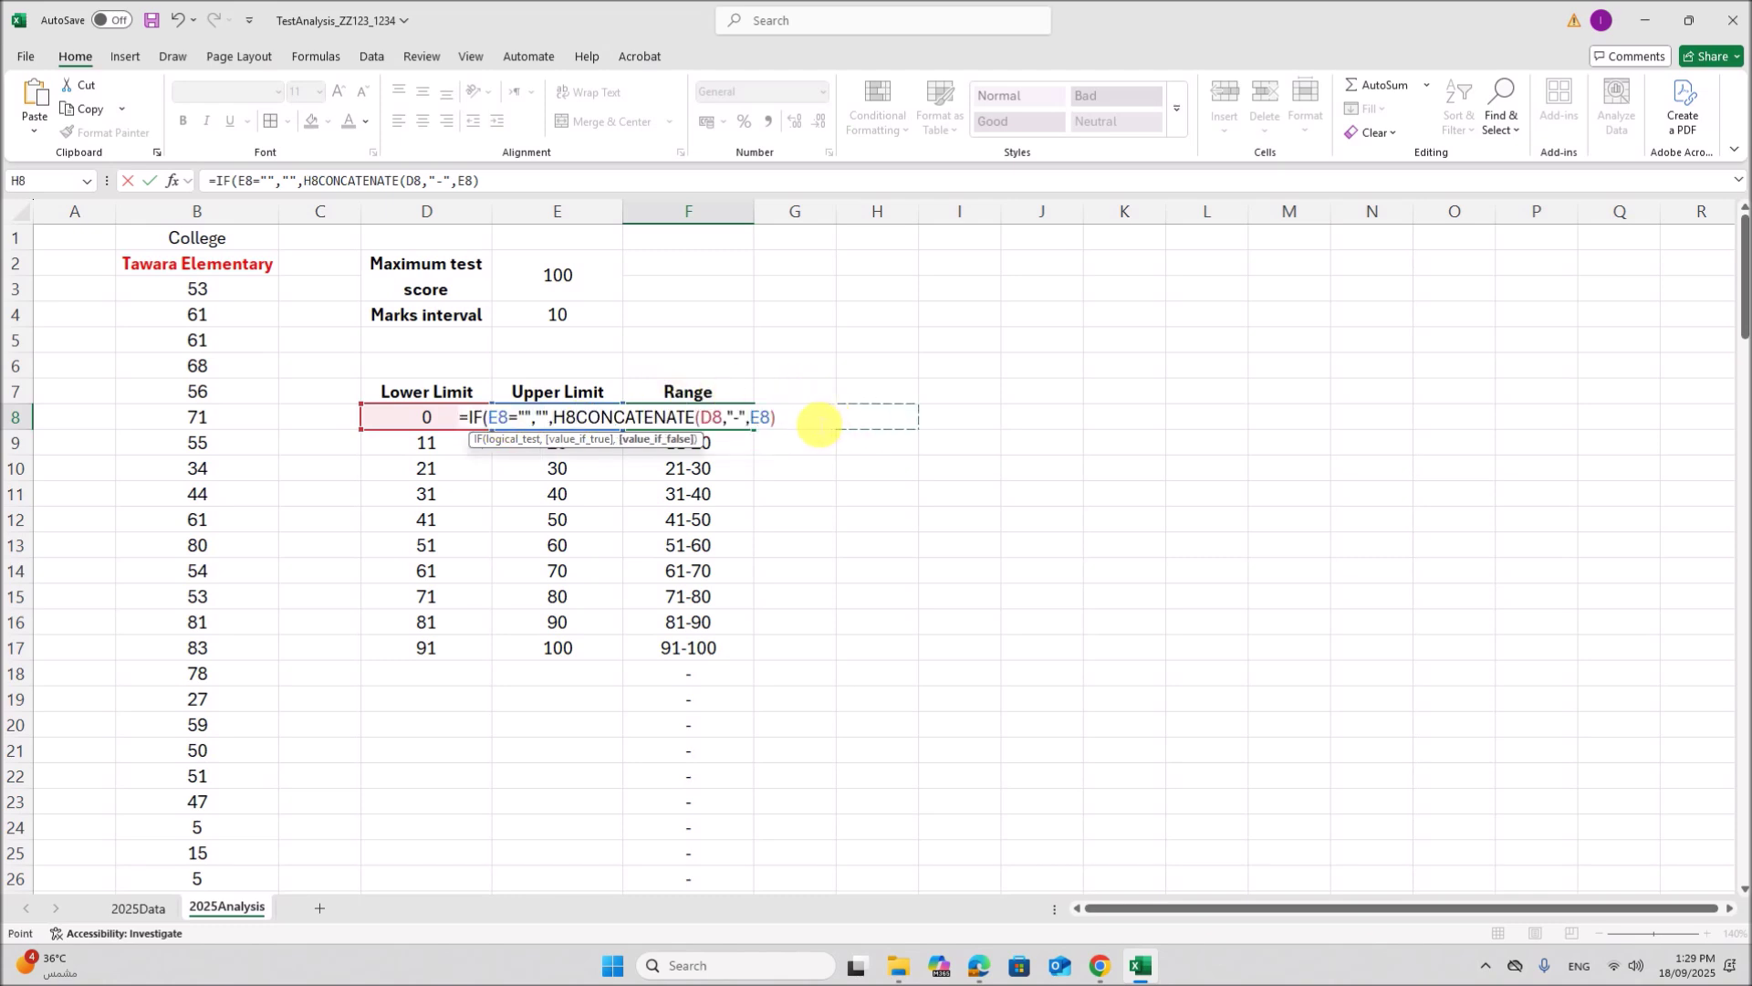
pyautogui.press('BackSpace')
pyautogui.press('BackSpace')
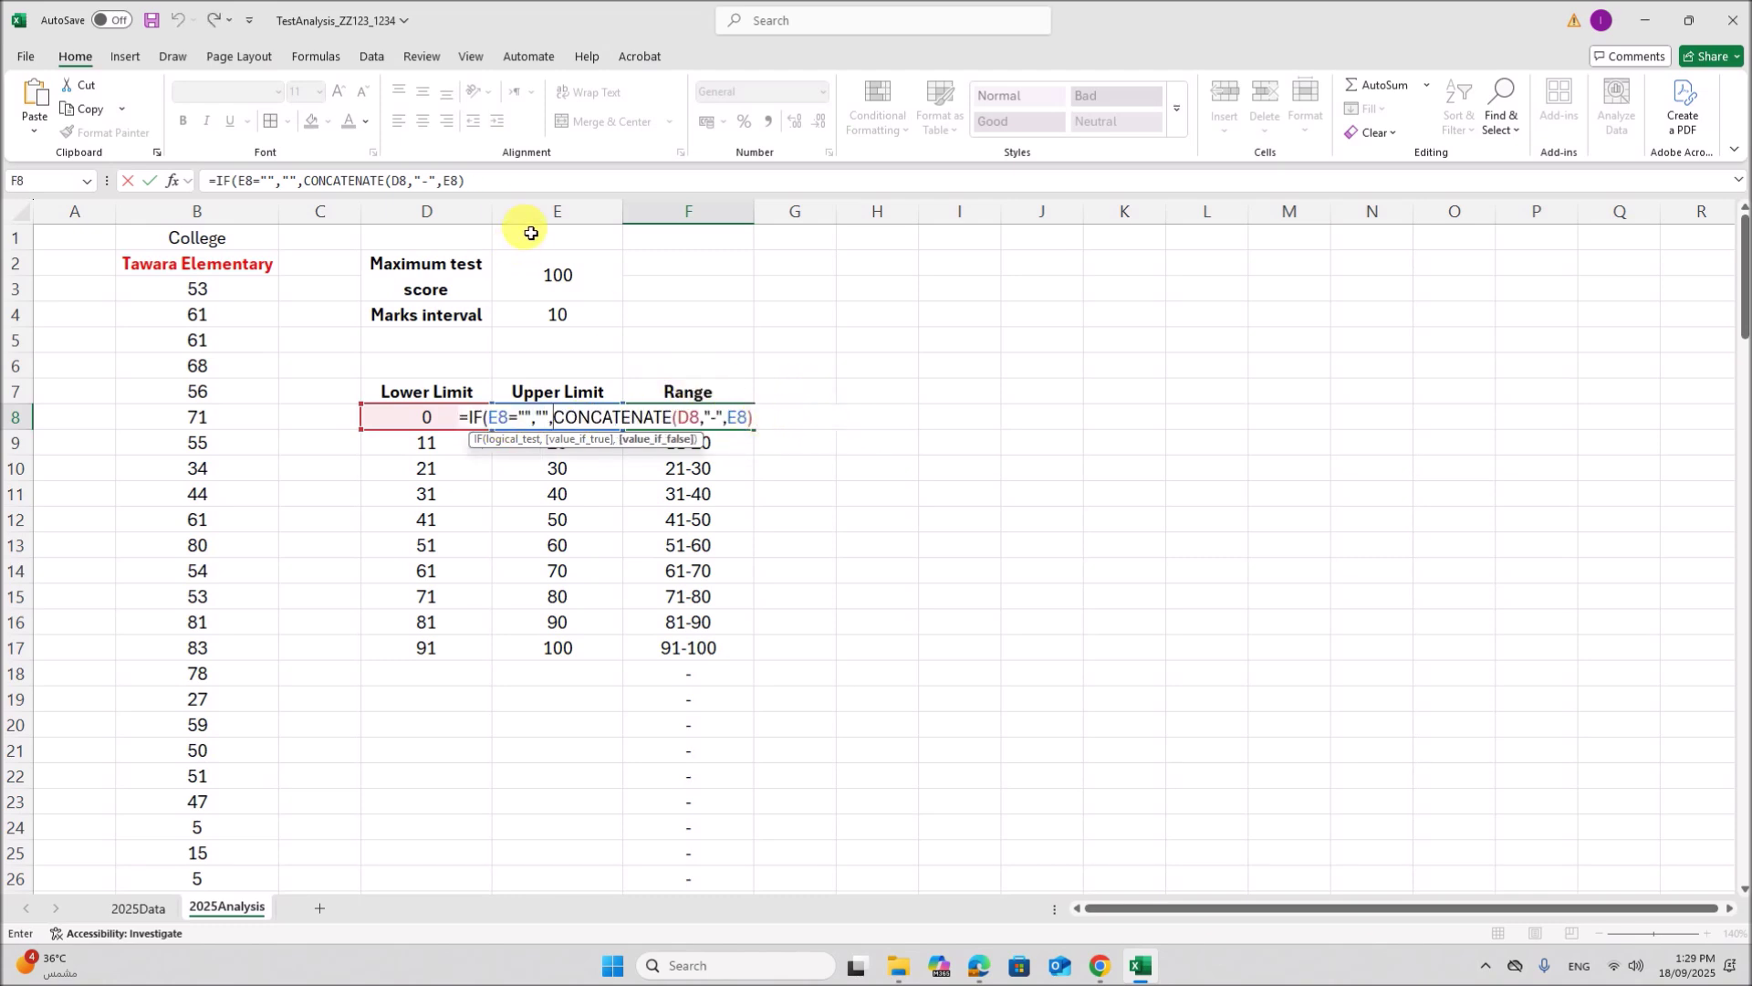
pyautogui.click(548, 187)
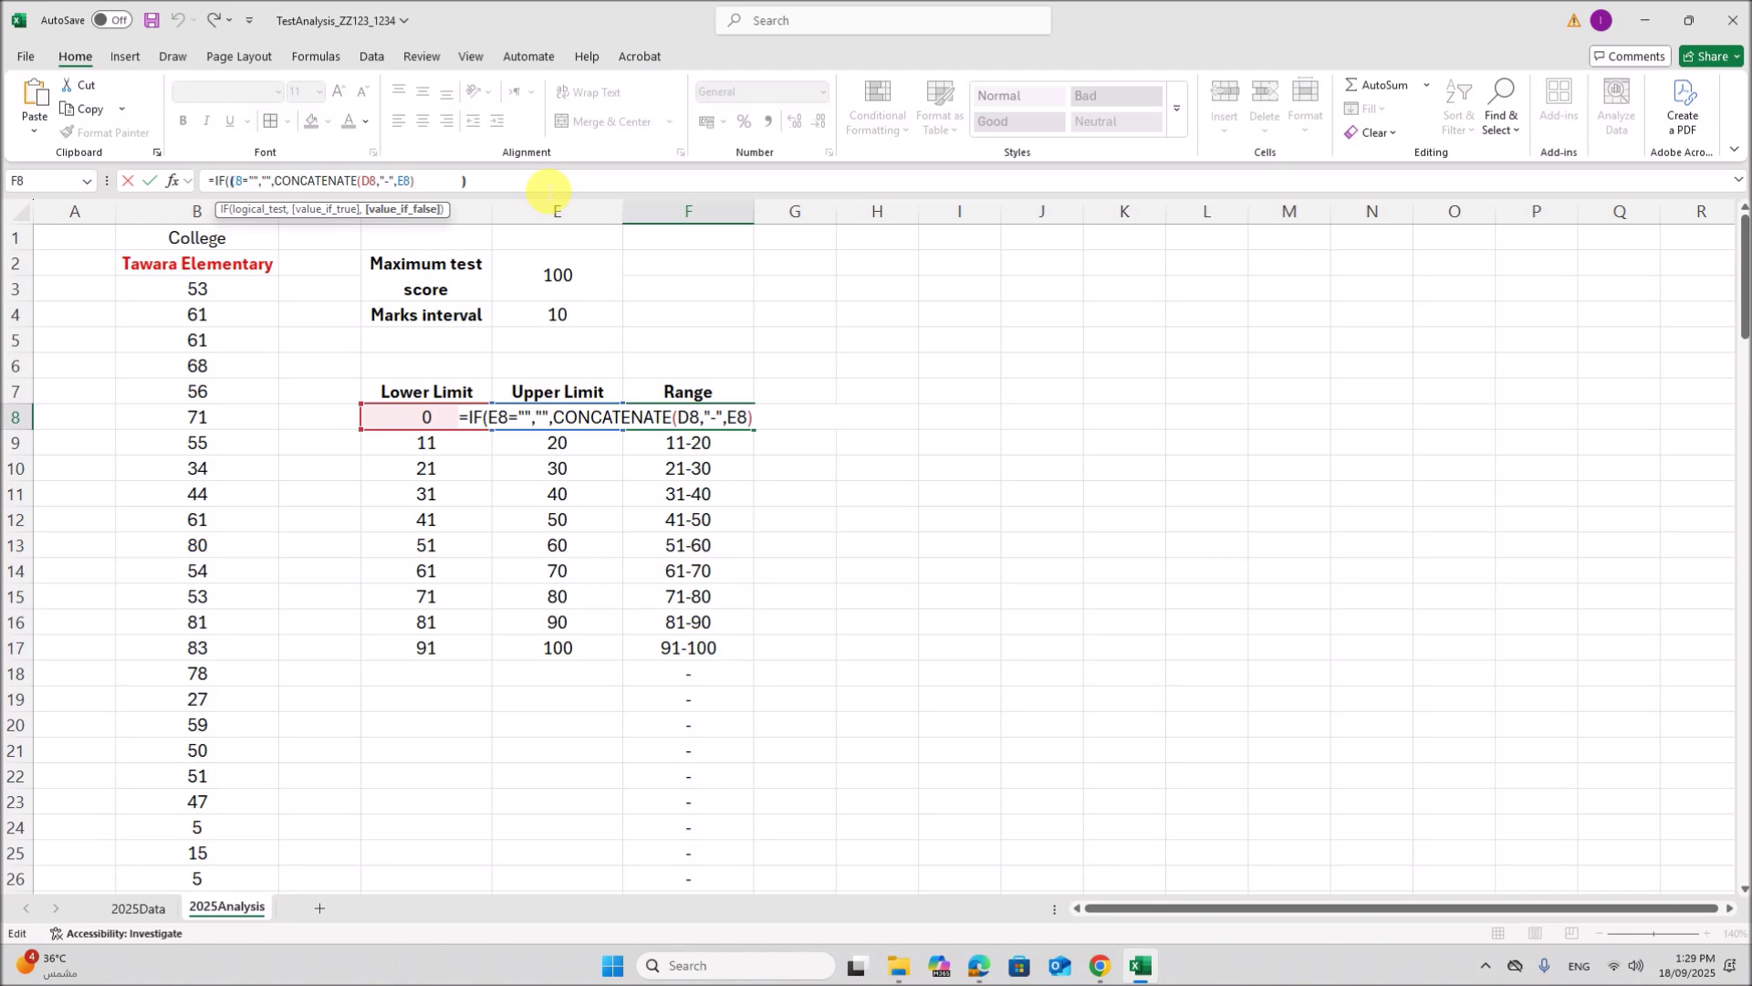
pyautogui.press('Return')
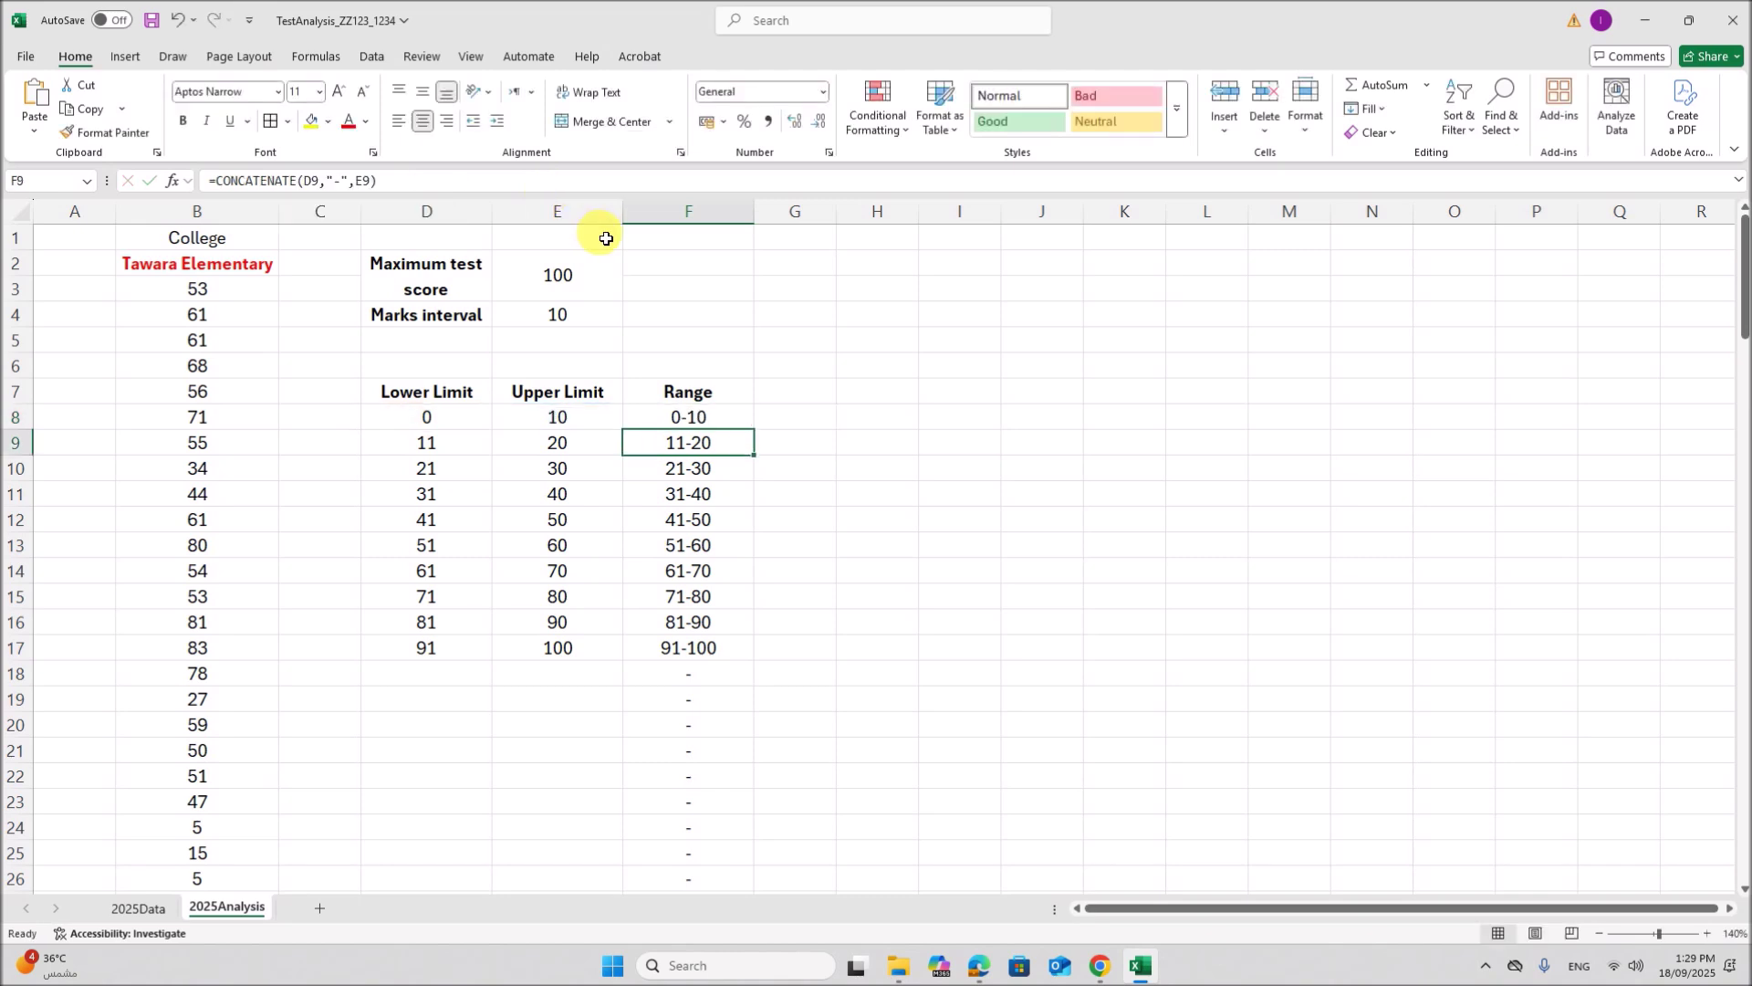
# Step: Fill the IF formula from F8 down to F27
pyautogui.click(699, 420)
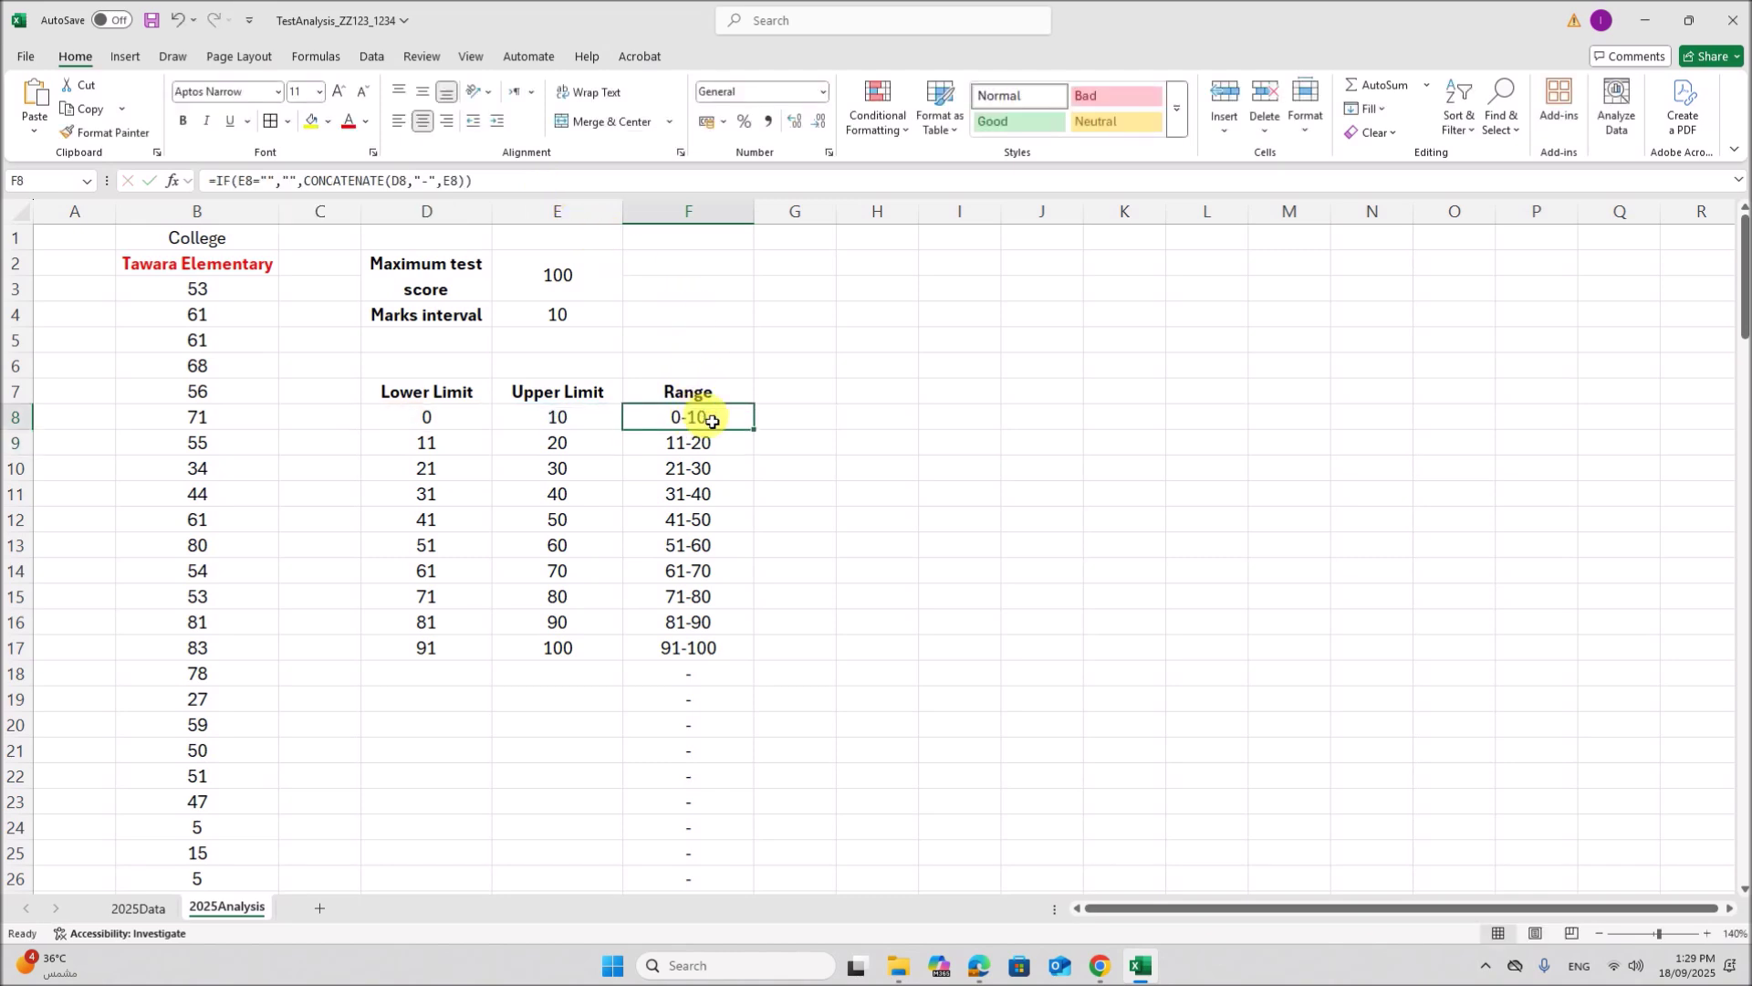
pyautogui.moveTo(762, 435); pyautogui.dragTo(731, 829)
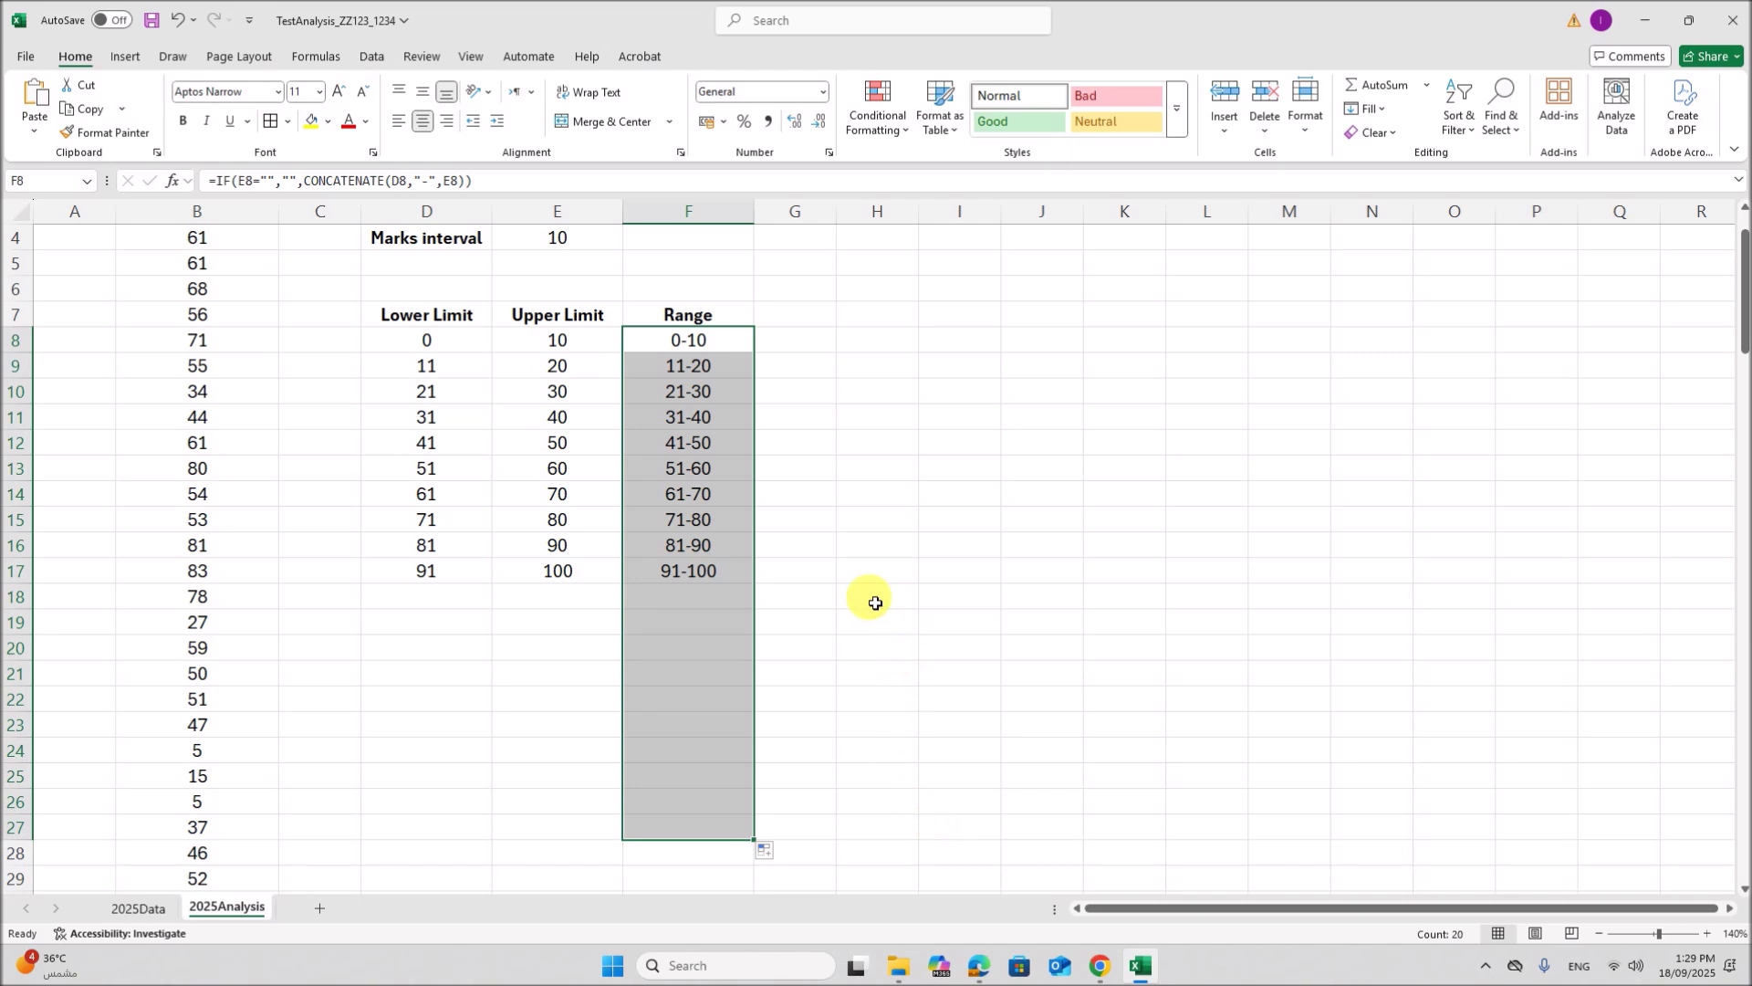
pyautogui.scroll(1, 666, 654)
# Step: Test the Range column with a Maximum test score of 90 and a Marks interval of 5
pyautogui.click(574, 288)
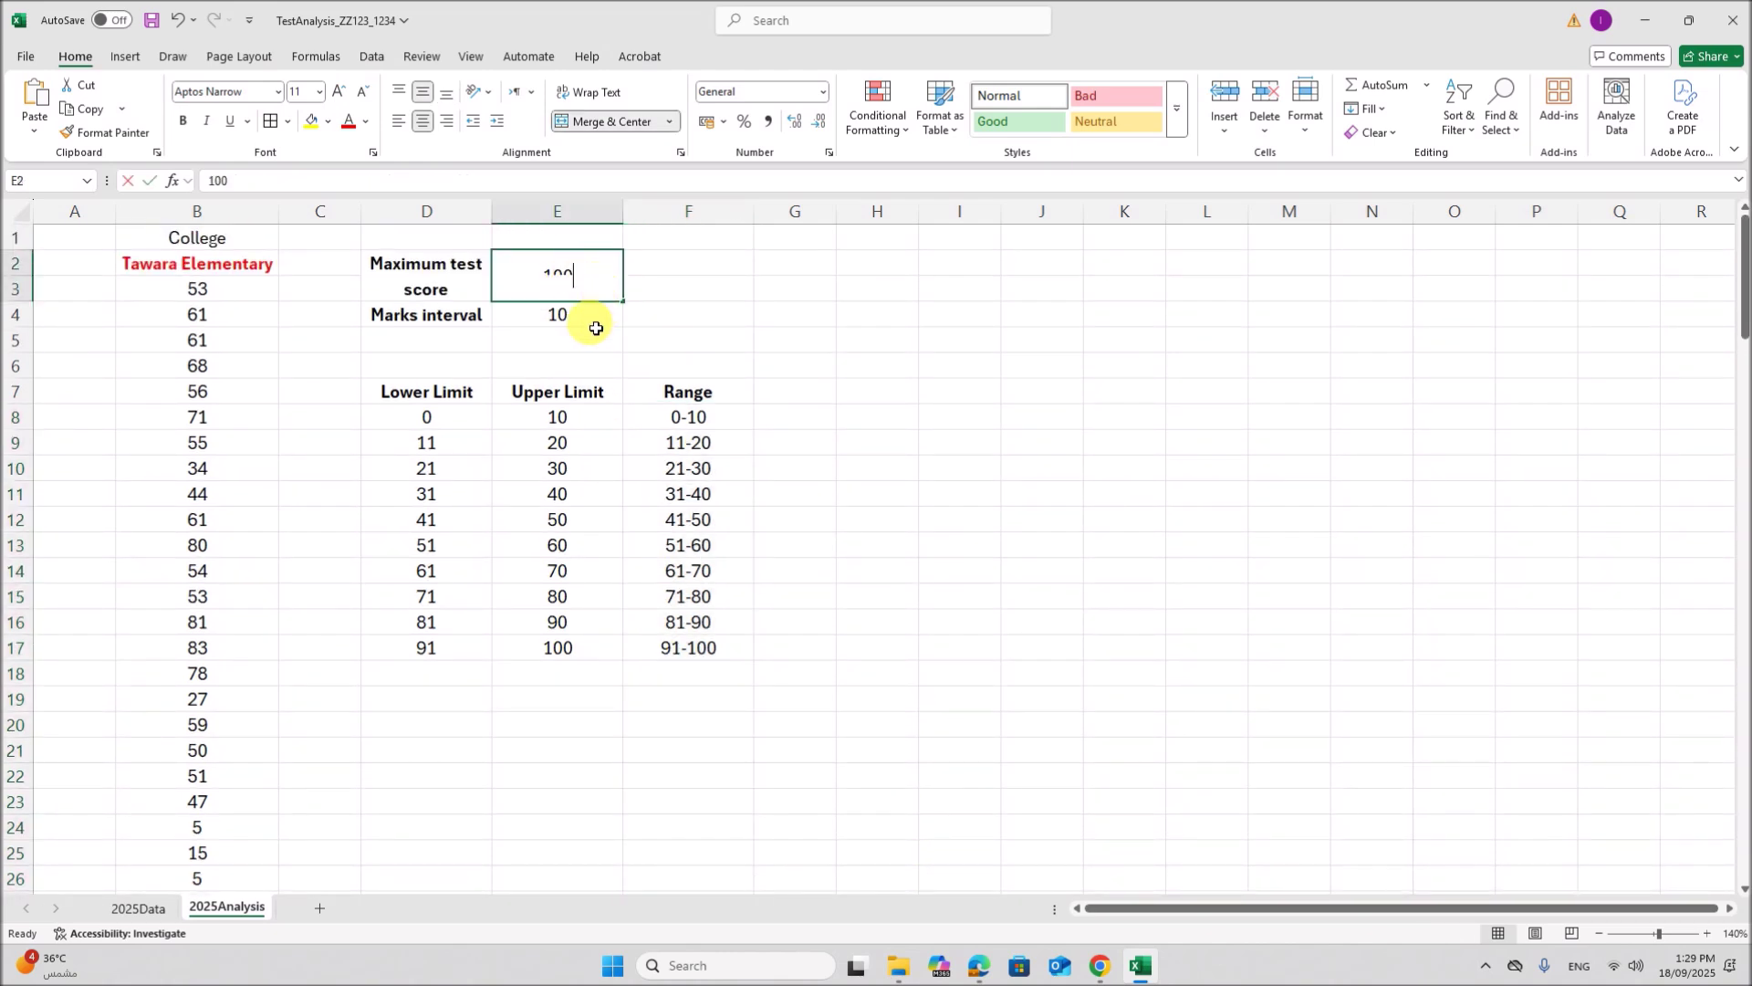
pyautogui.press('BackSpace')
pyautogui.press('BackSpace')
pyautogui.press('BackSpace')
pyautogui.write('90')
pyautogui.press('Return')
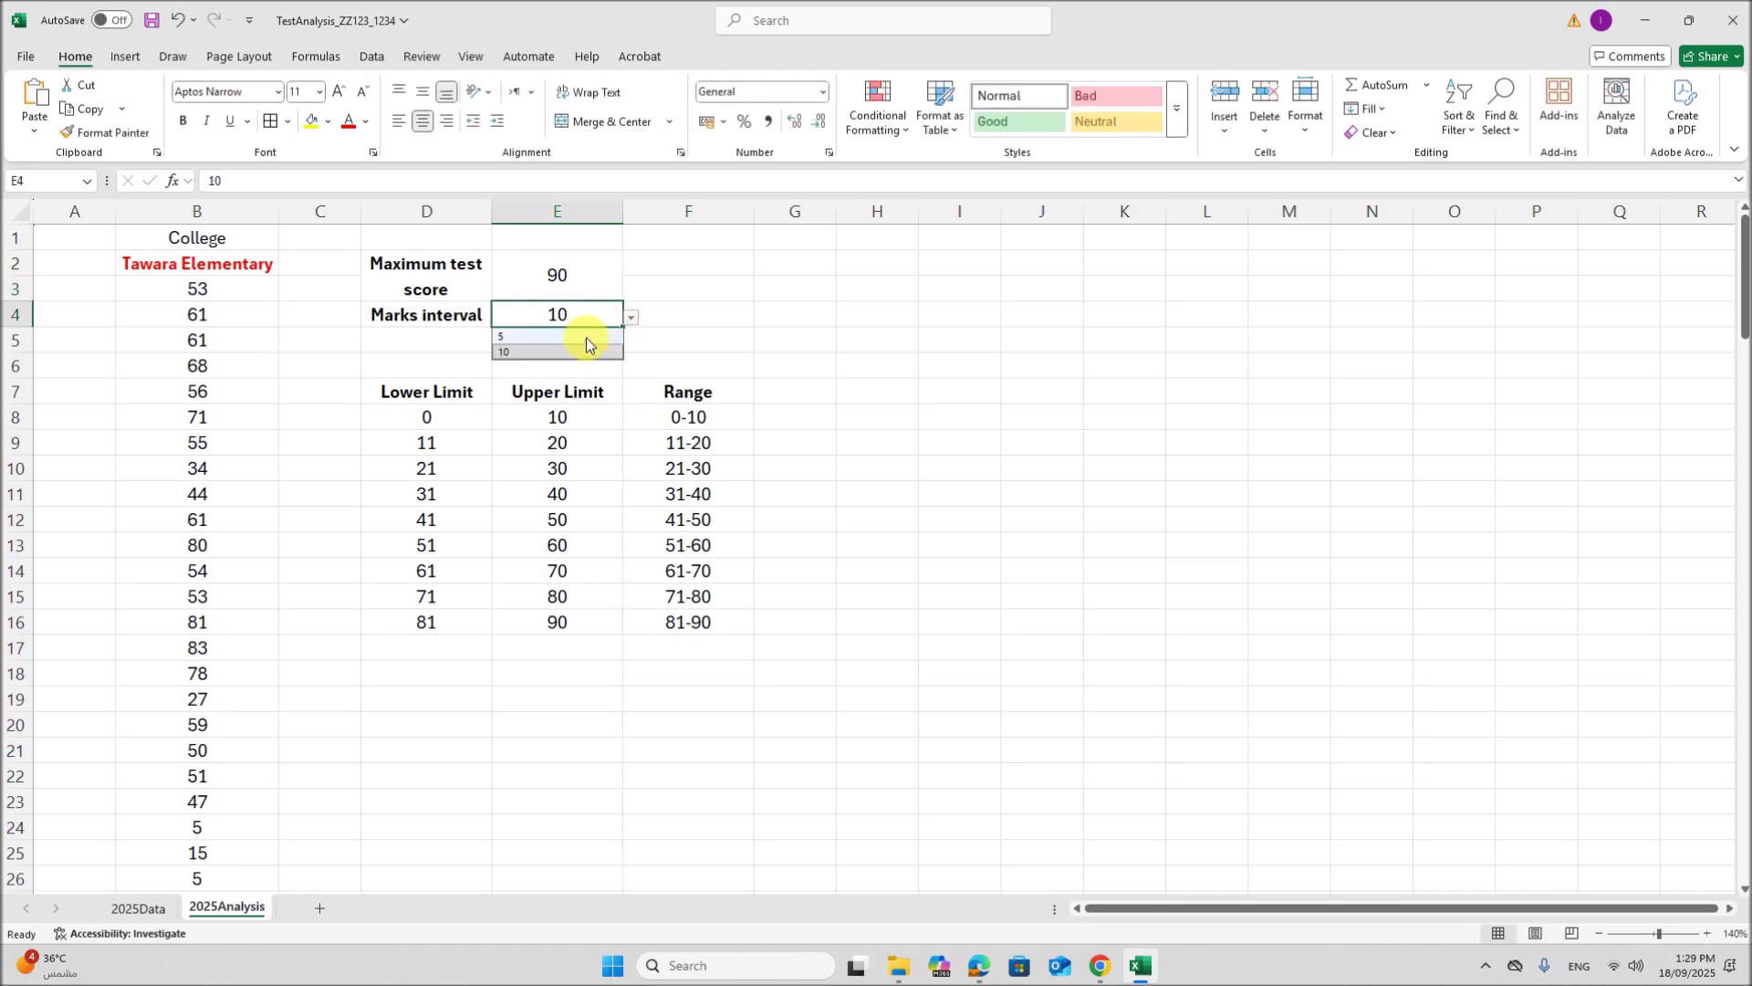
pyautogui.click(585, 337)
pyautogui.scroll(-2, 583, 552)
pyautogui.scroll(2, 585, 566)
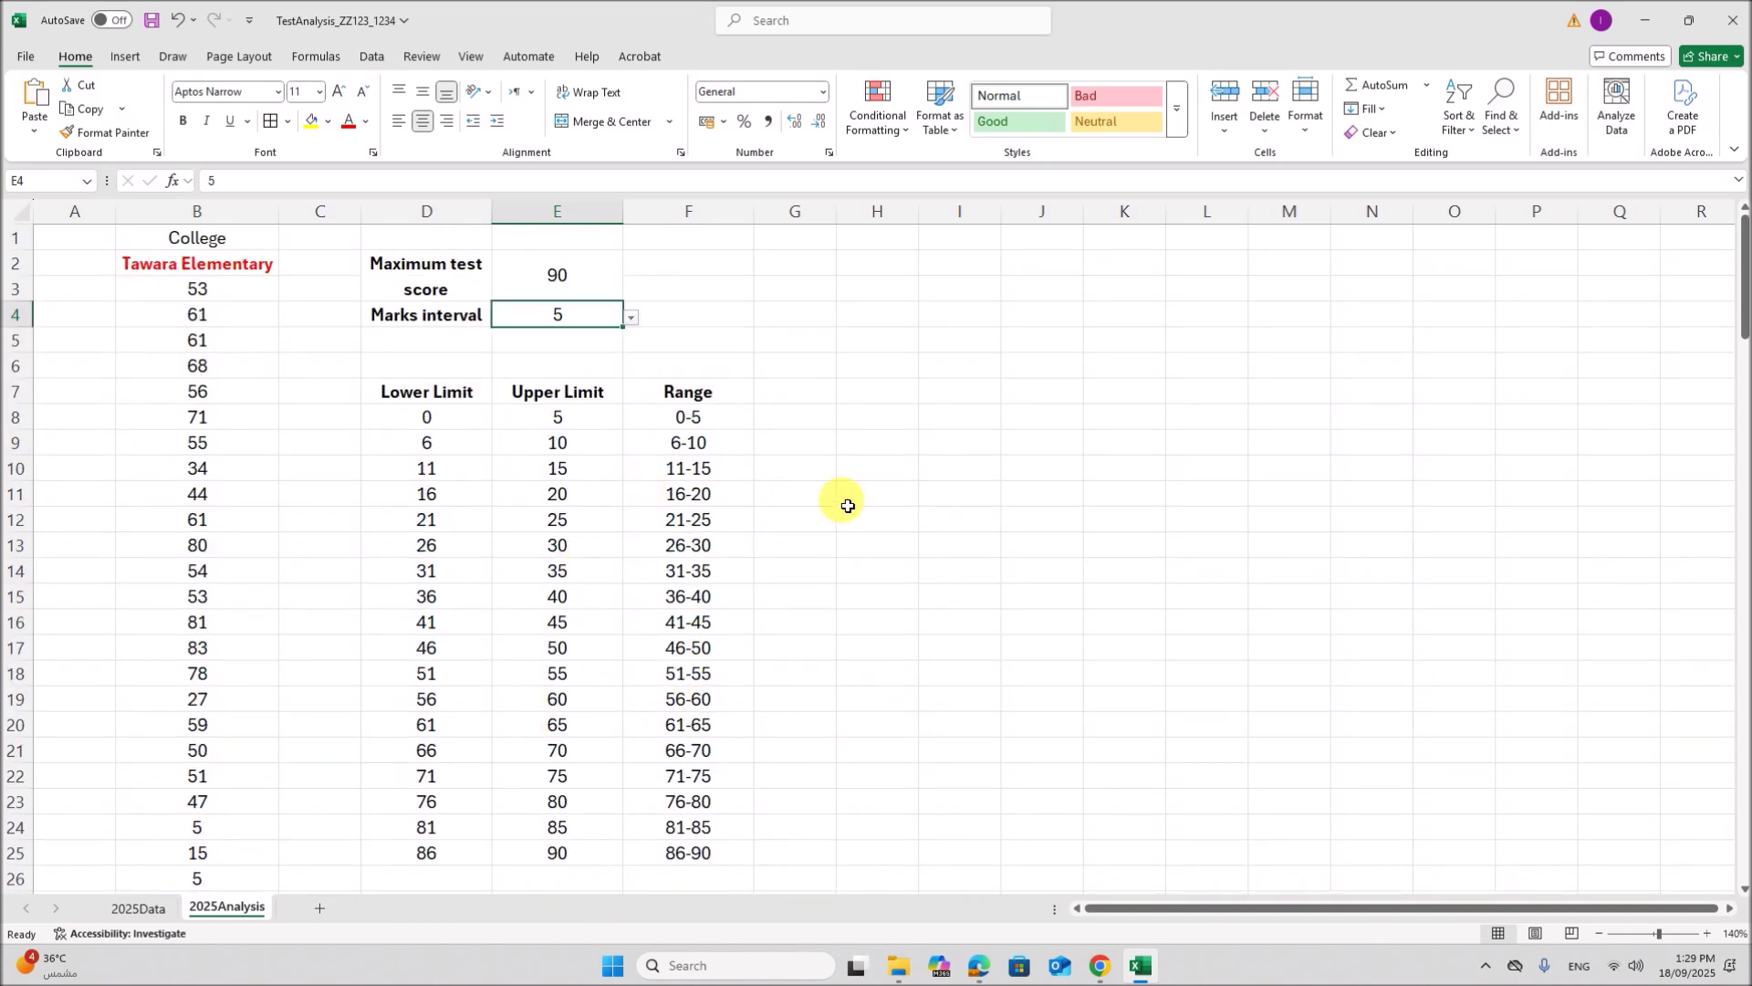
# Step: Switch to the question paper PDF in Edge and read the instruction below the two examples
pyautogui.click(976, 964)
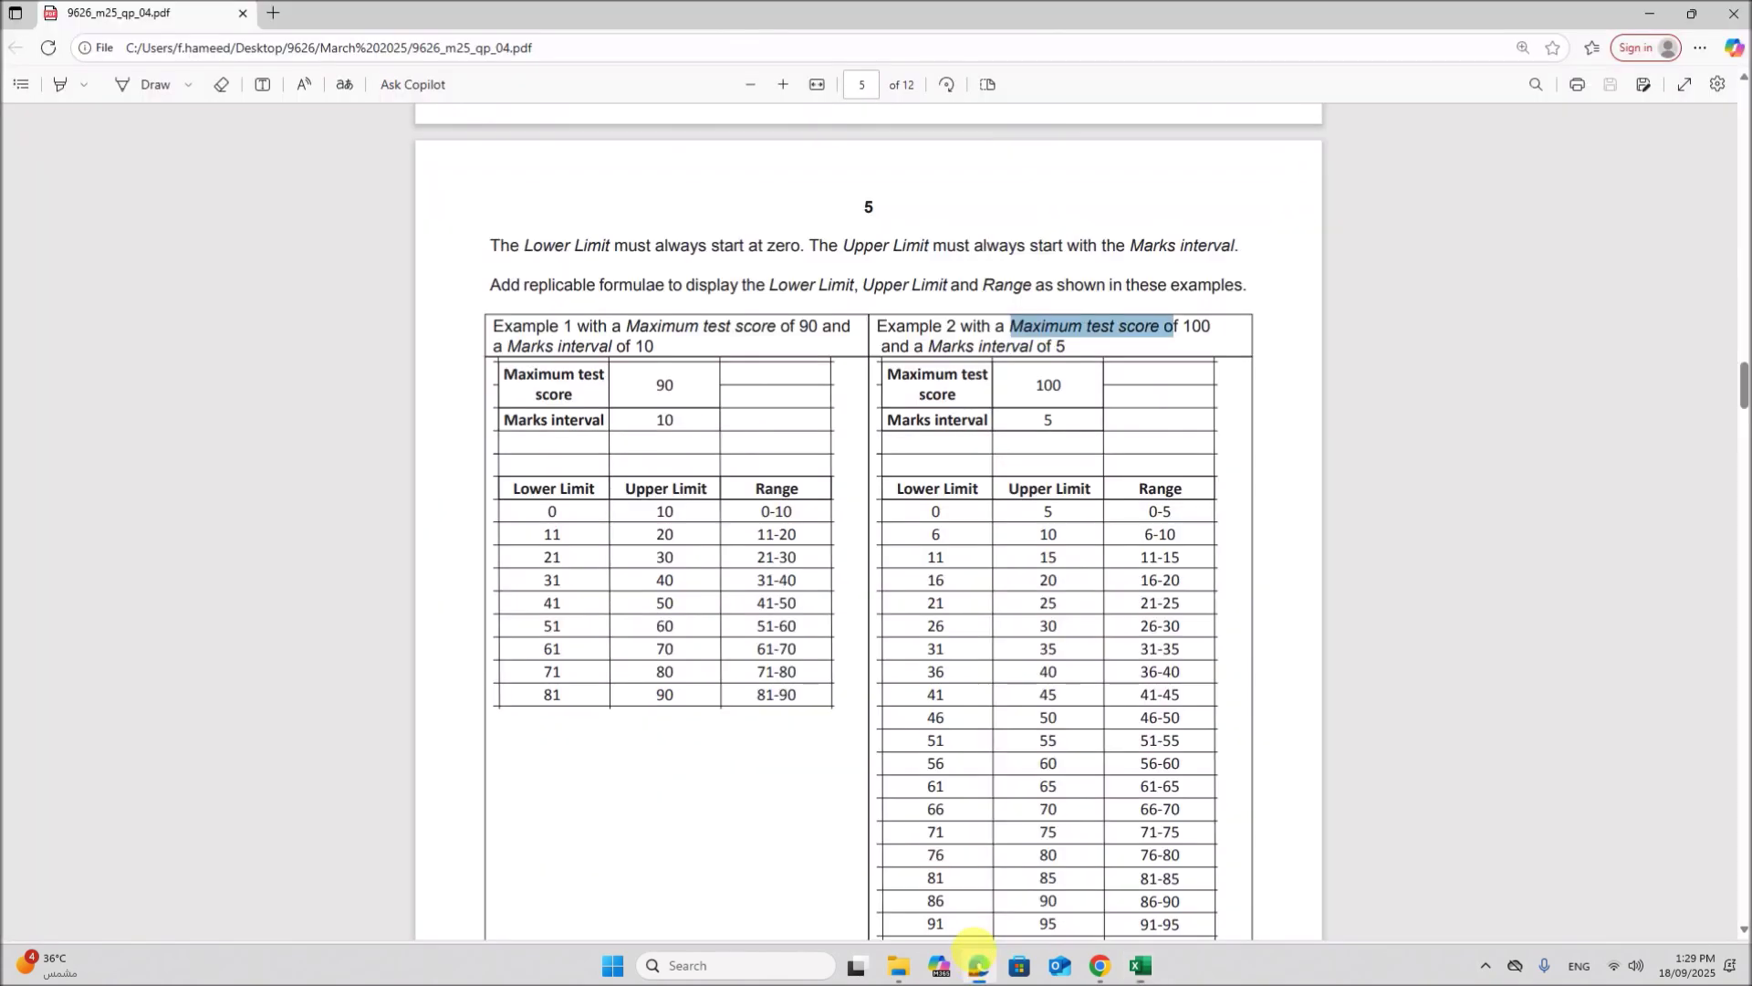
pyautogui.scroll(-5, 913, 707)
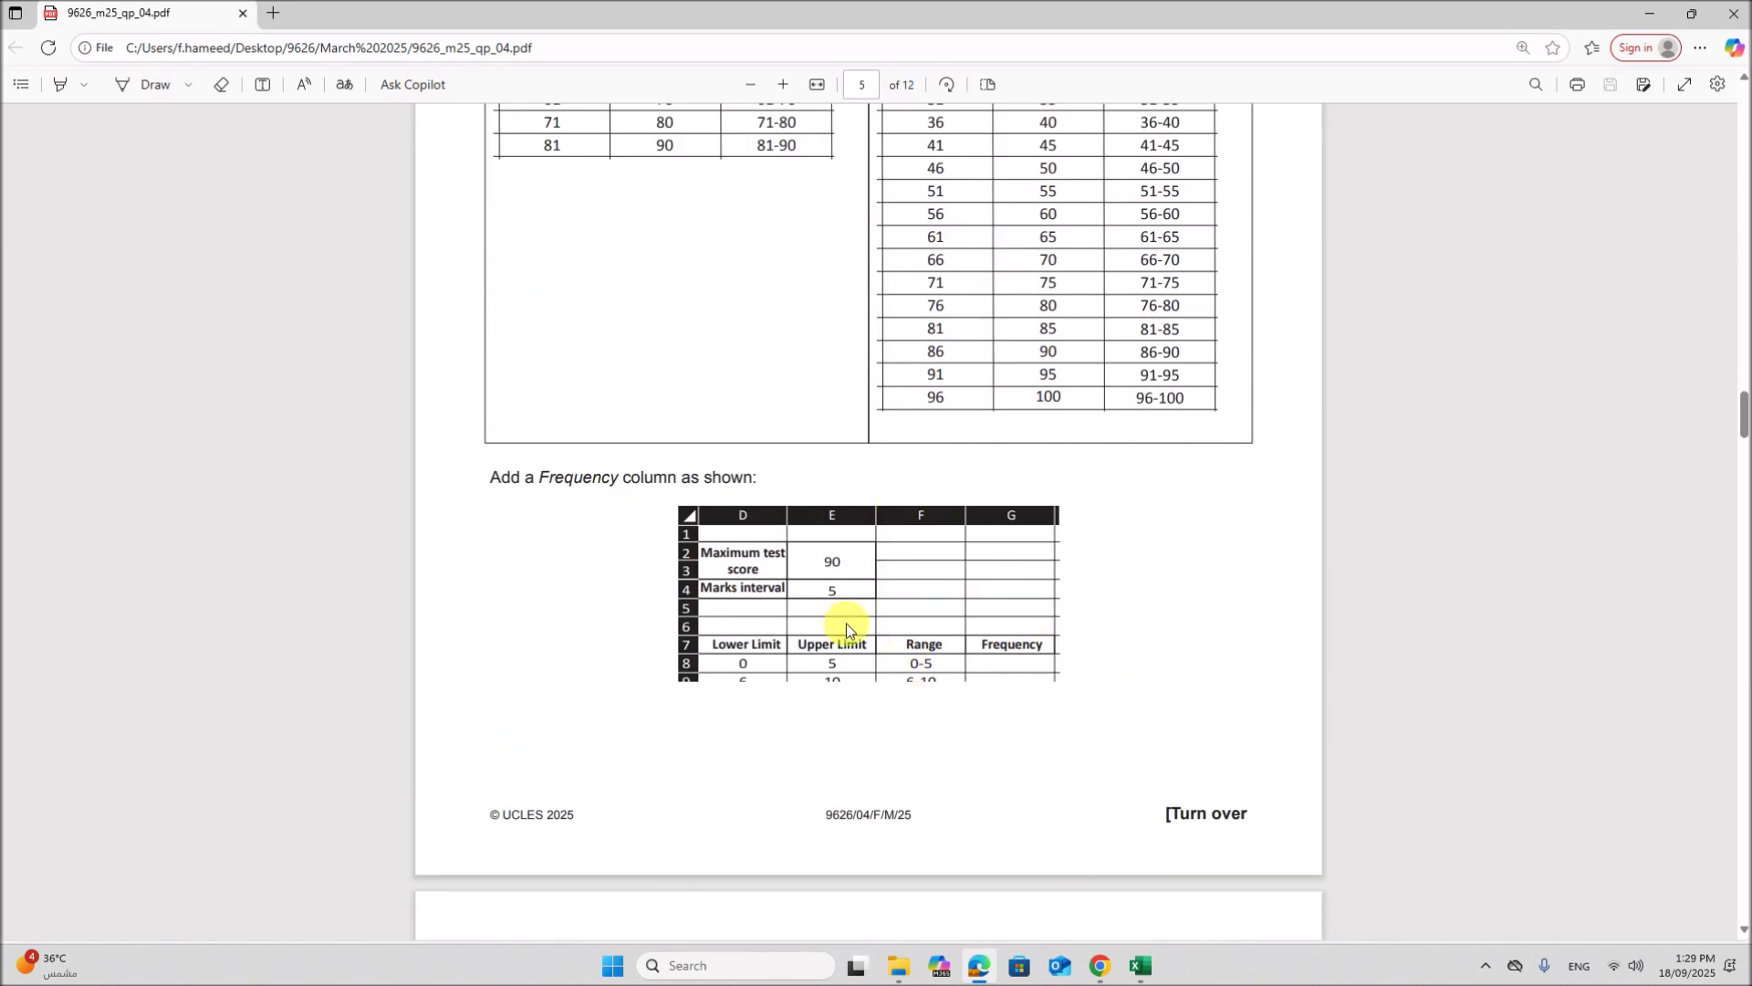
pyautogui.moveTo(571, 477); pyautogui.dragTo(774, 481)
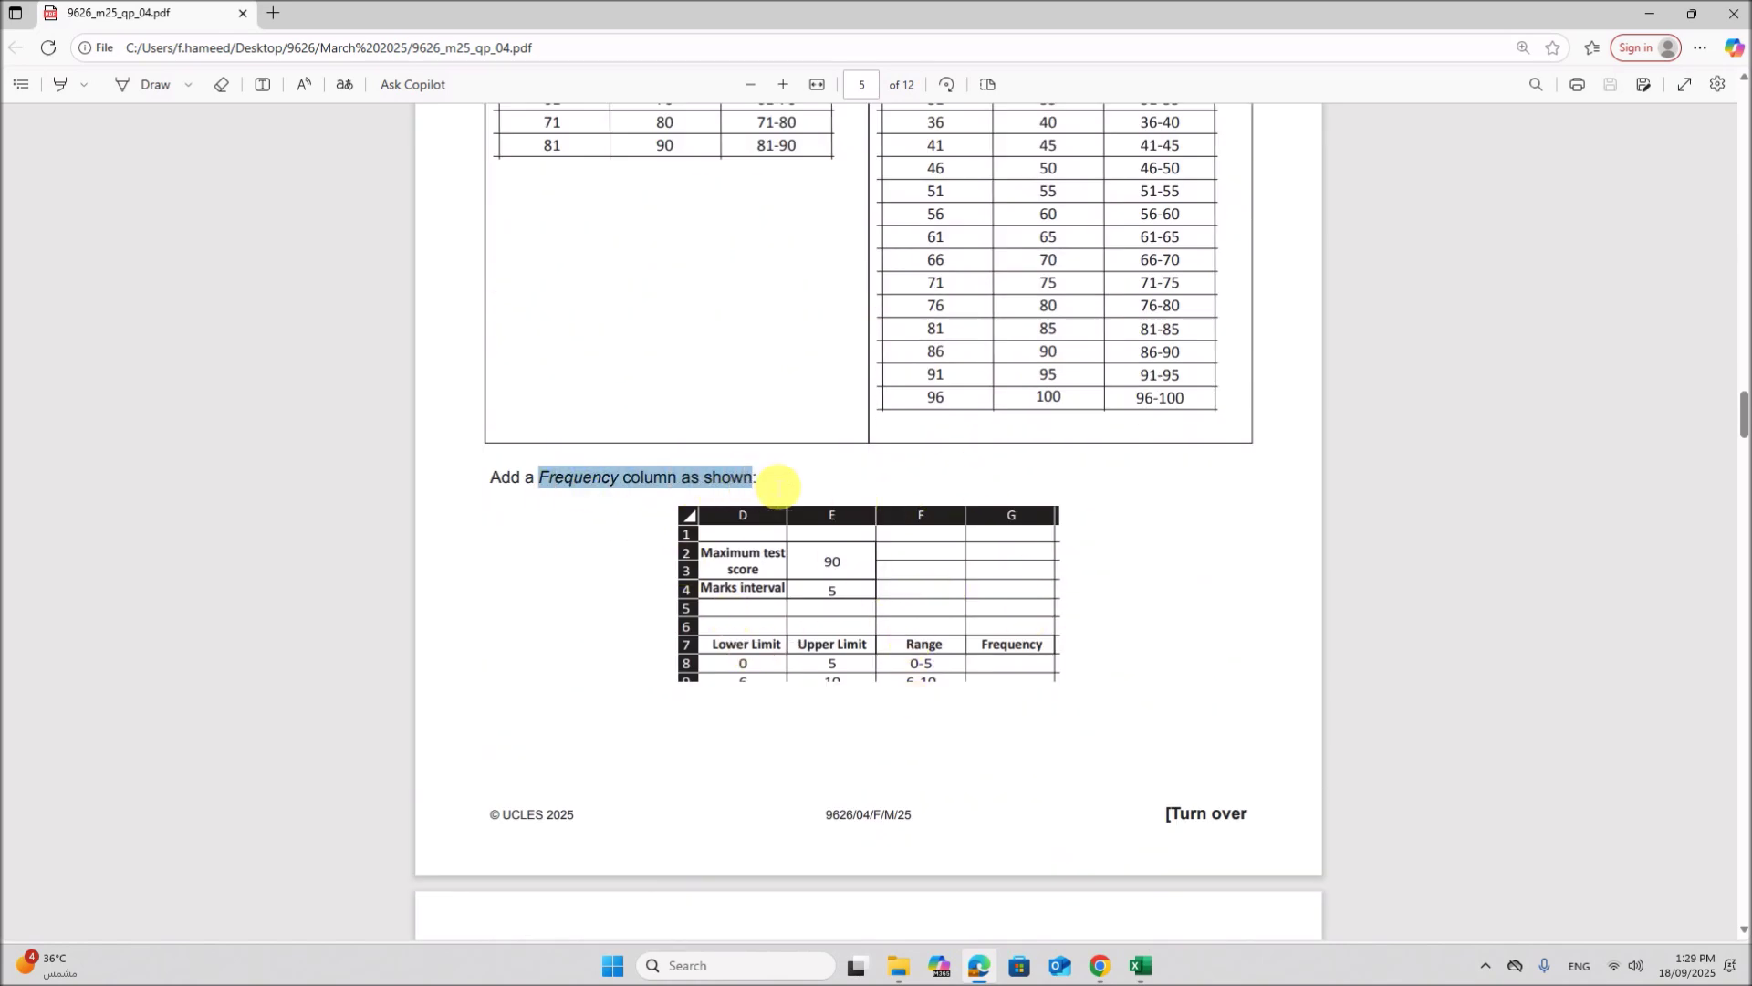
# Step: Switch back to Excel, add the heading Frequency in G7 and widen column G to fit it
pyautogui.click(1141, 966)
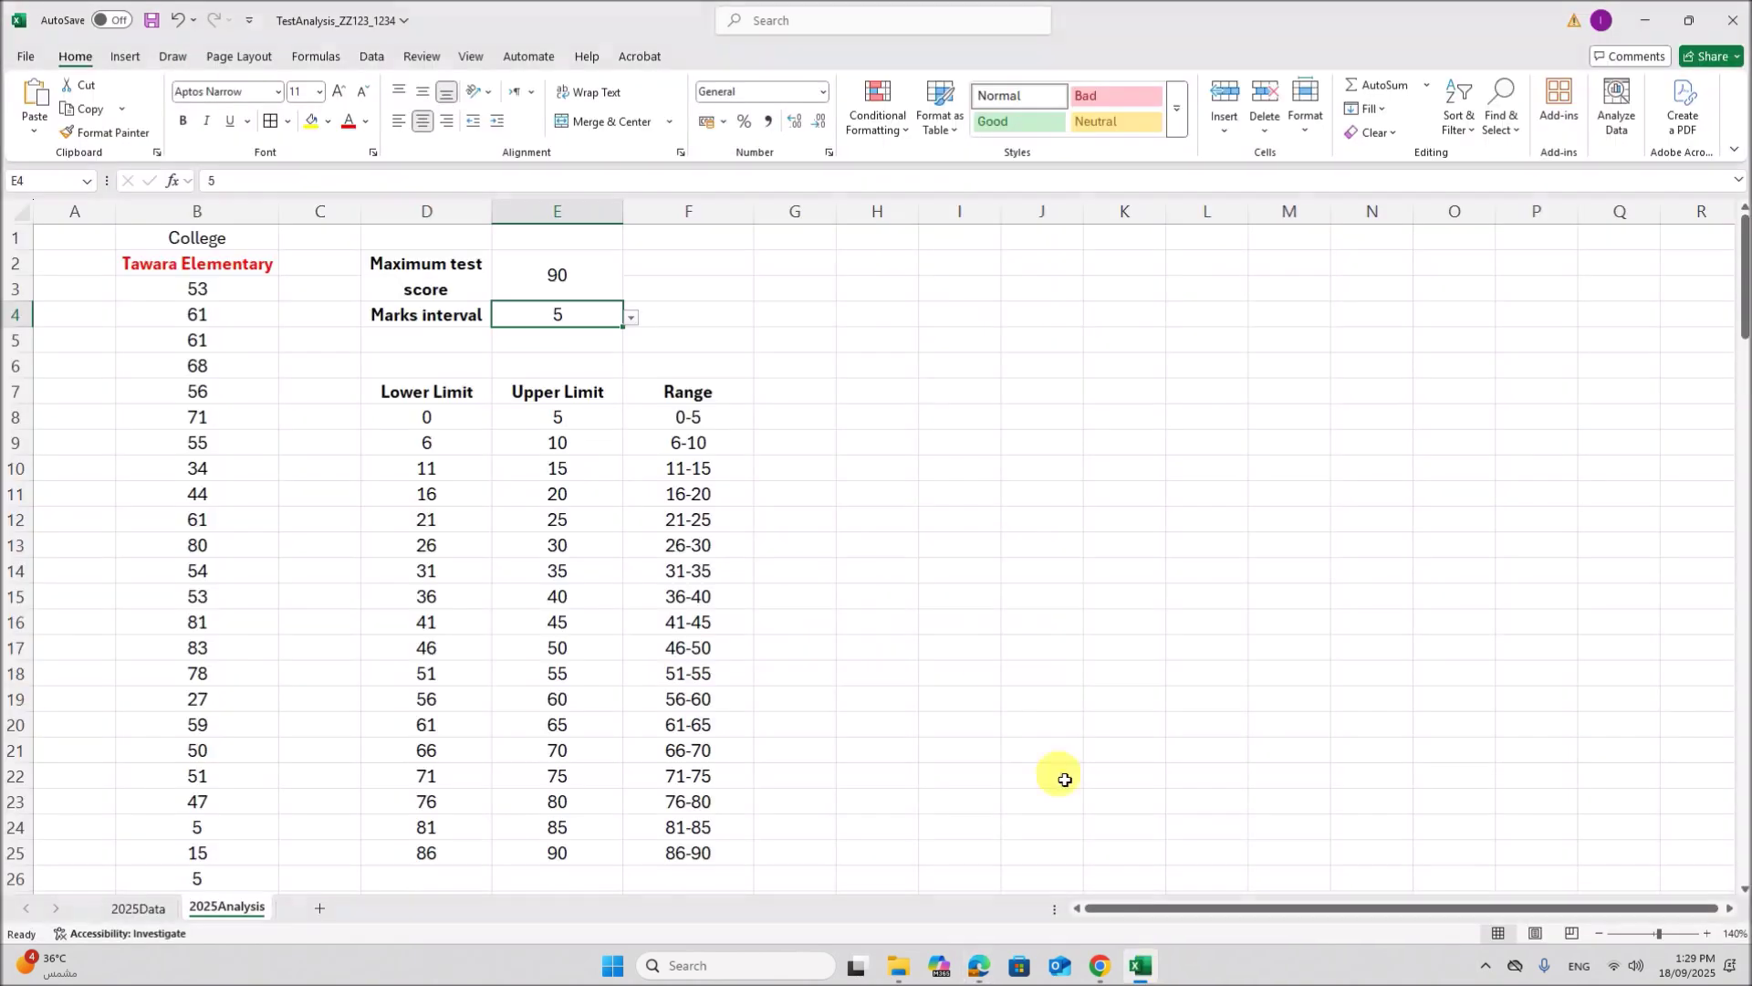
pyautogui.click(826, 394)
pyautogui.write('Frequen')
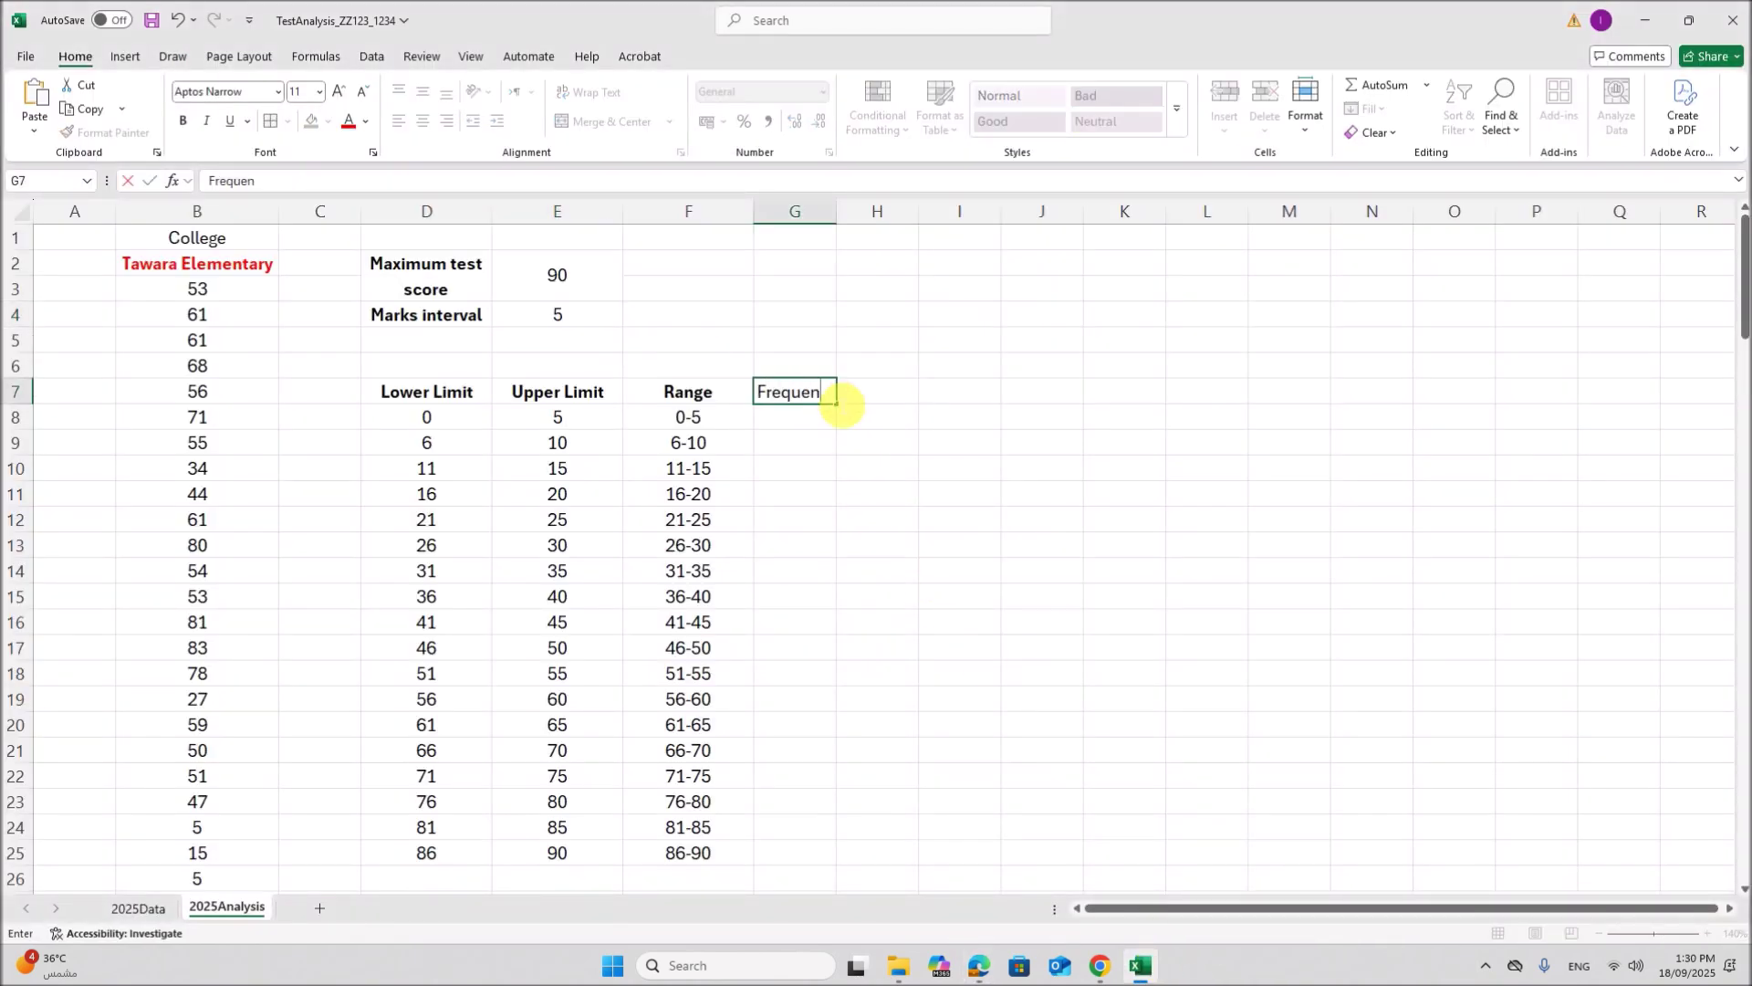
pyautogui.write('cy')
pyautogui.press('Return')
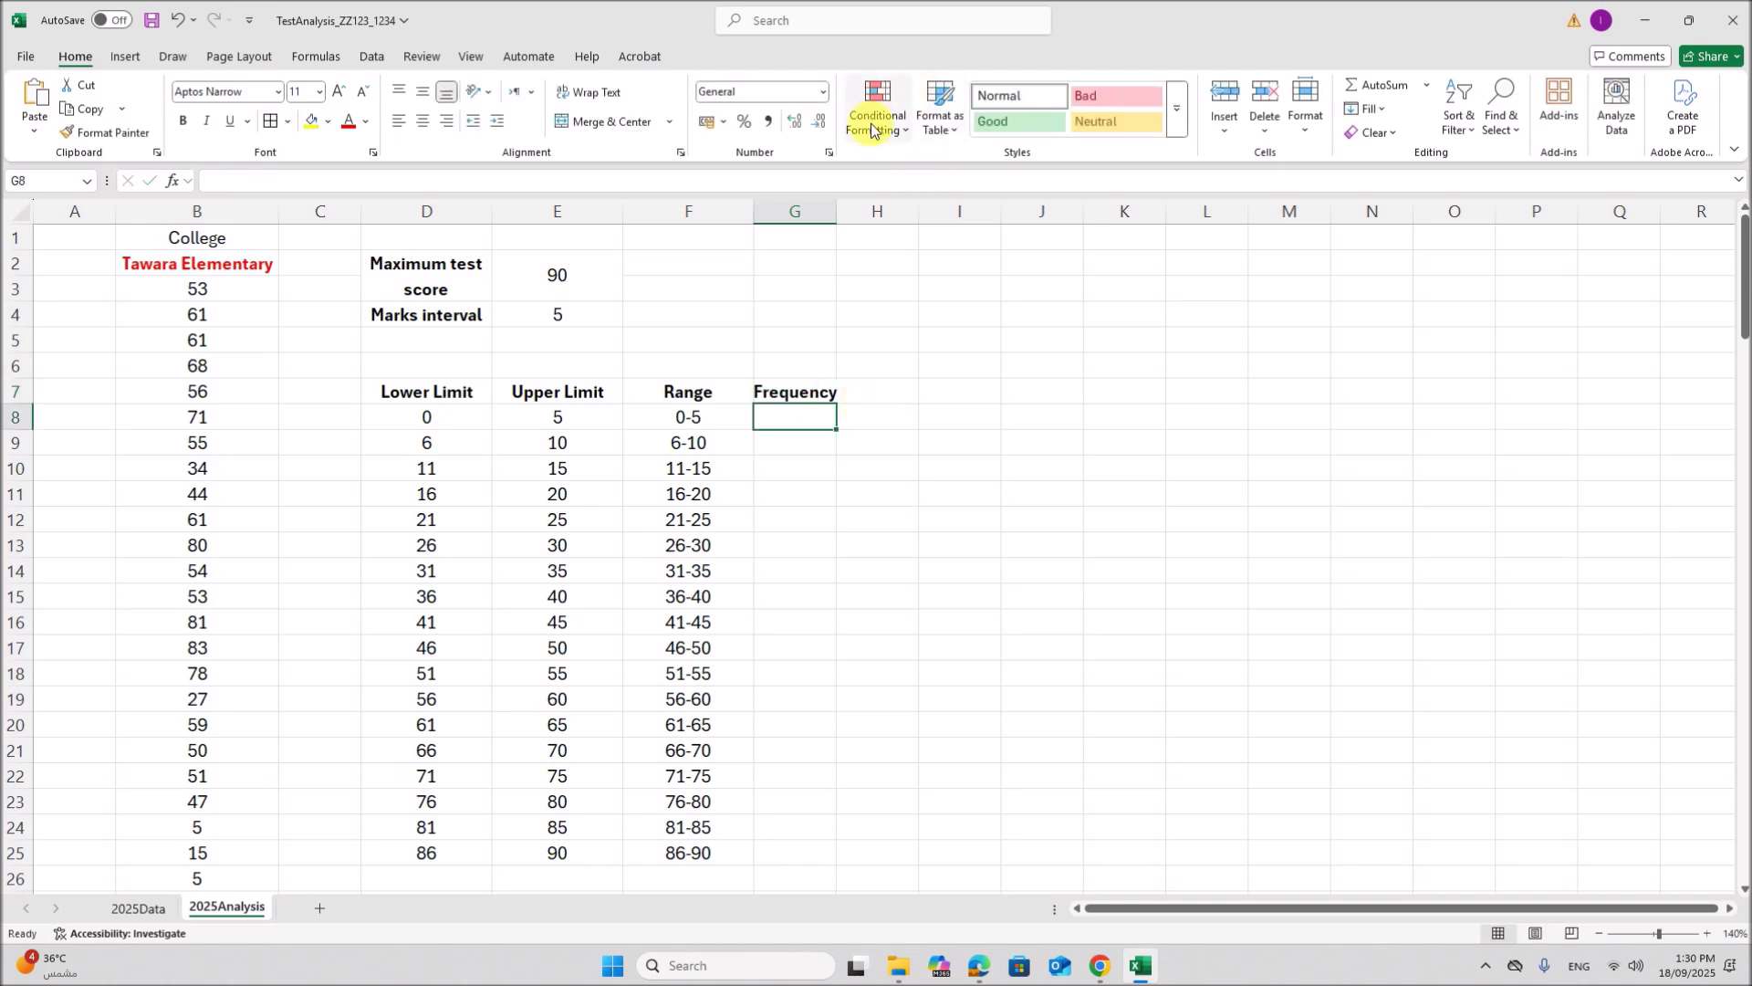
pyautogui.moveTo(840, 217); pyautogui.dragTo(876, 217)
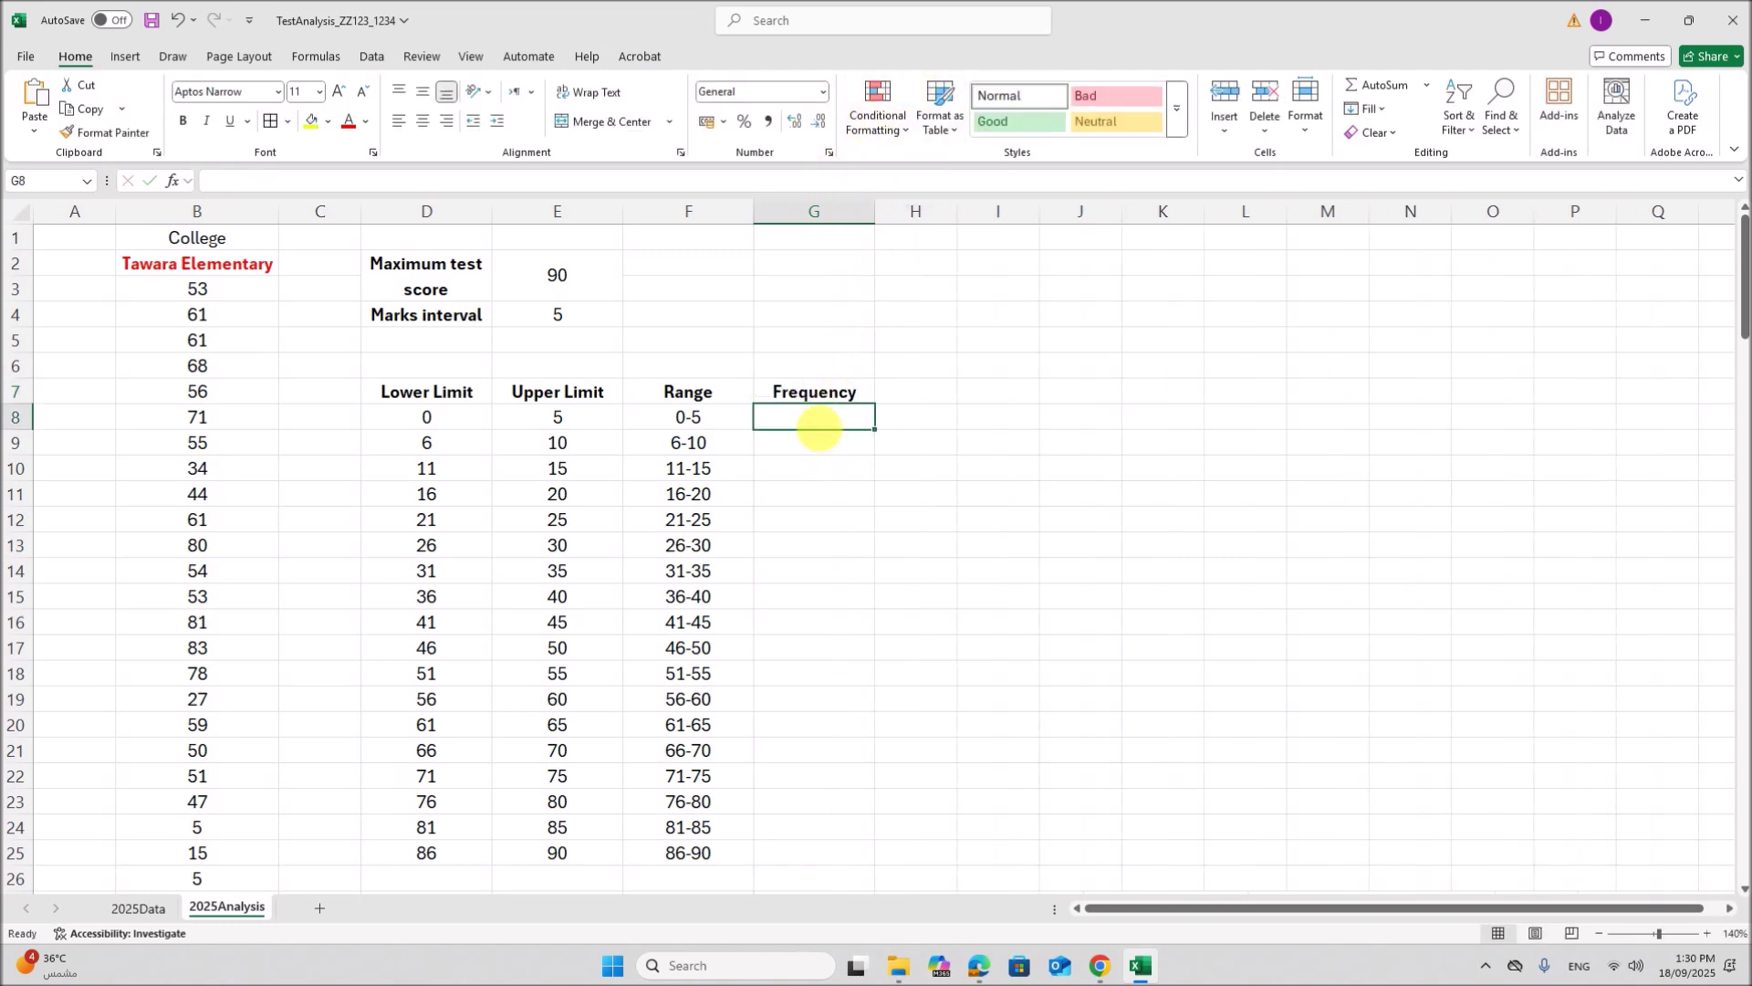
# Step: Switch to the question paper PDF in Edge and read the page 6 instruction on counting marks in each Range
pyautogui.click(978, 966)
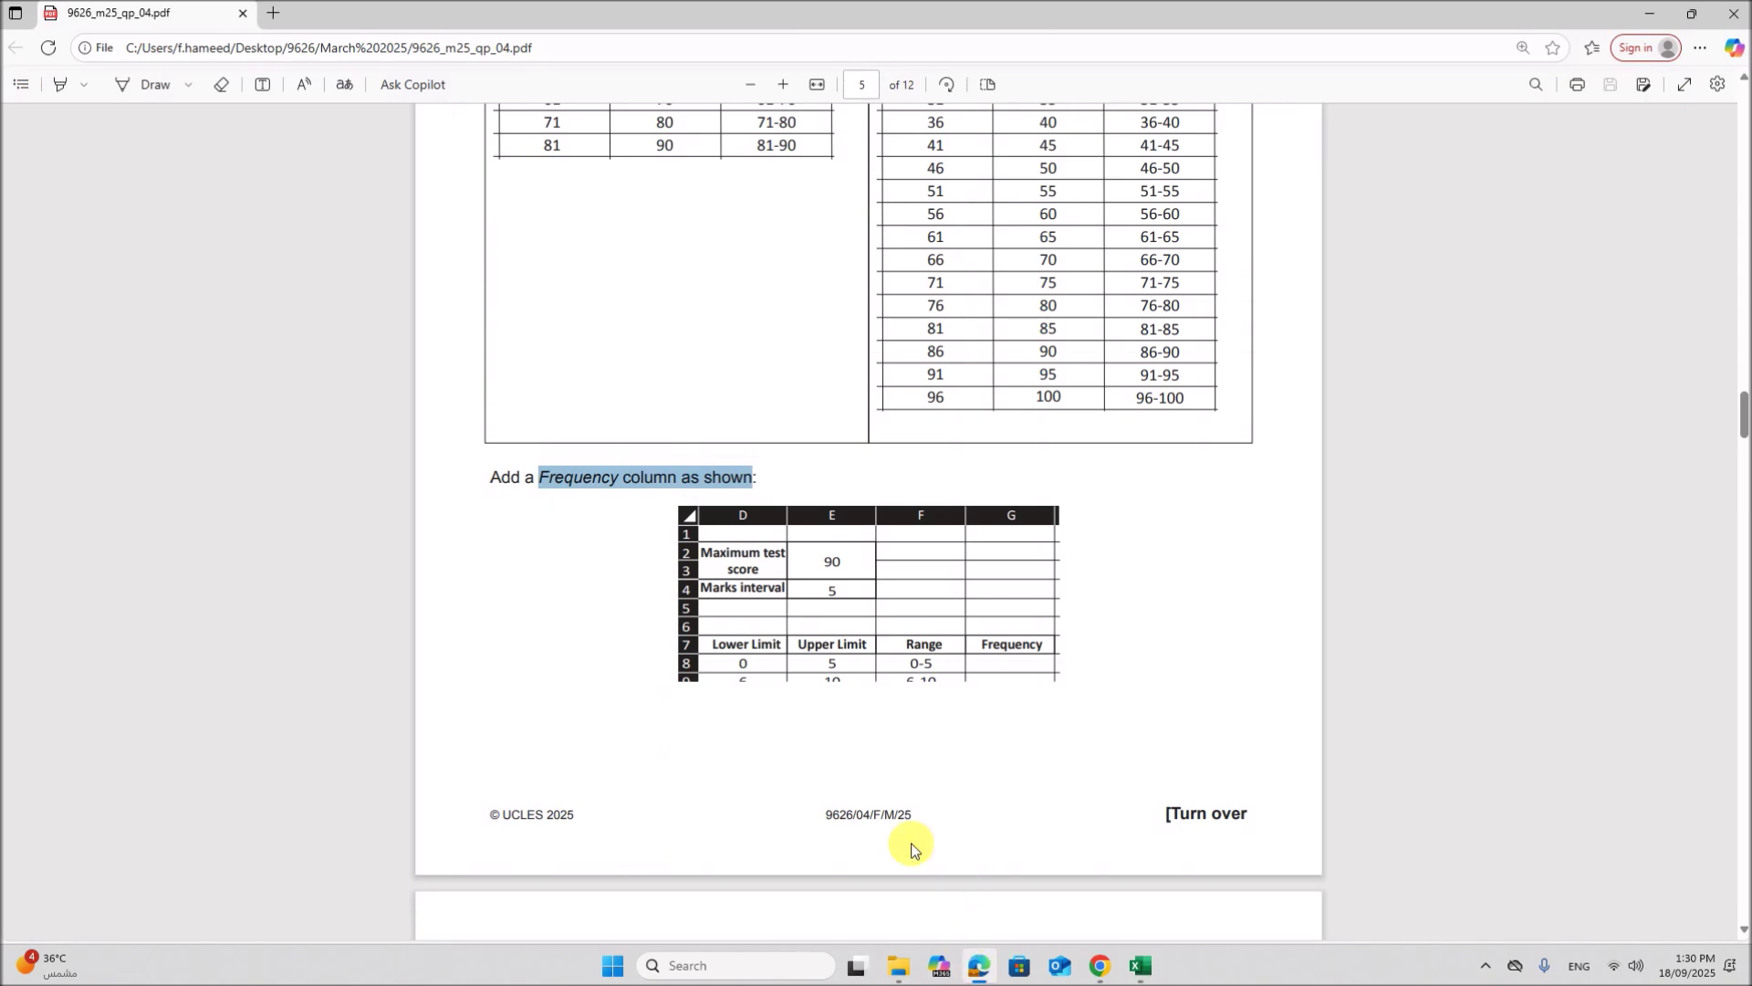
pyautogui.scroll(-5, 922, 835)
pyautogui.scroll(-3, 921, 835)
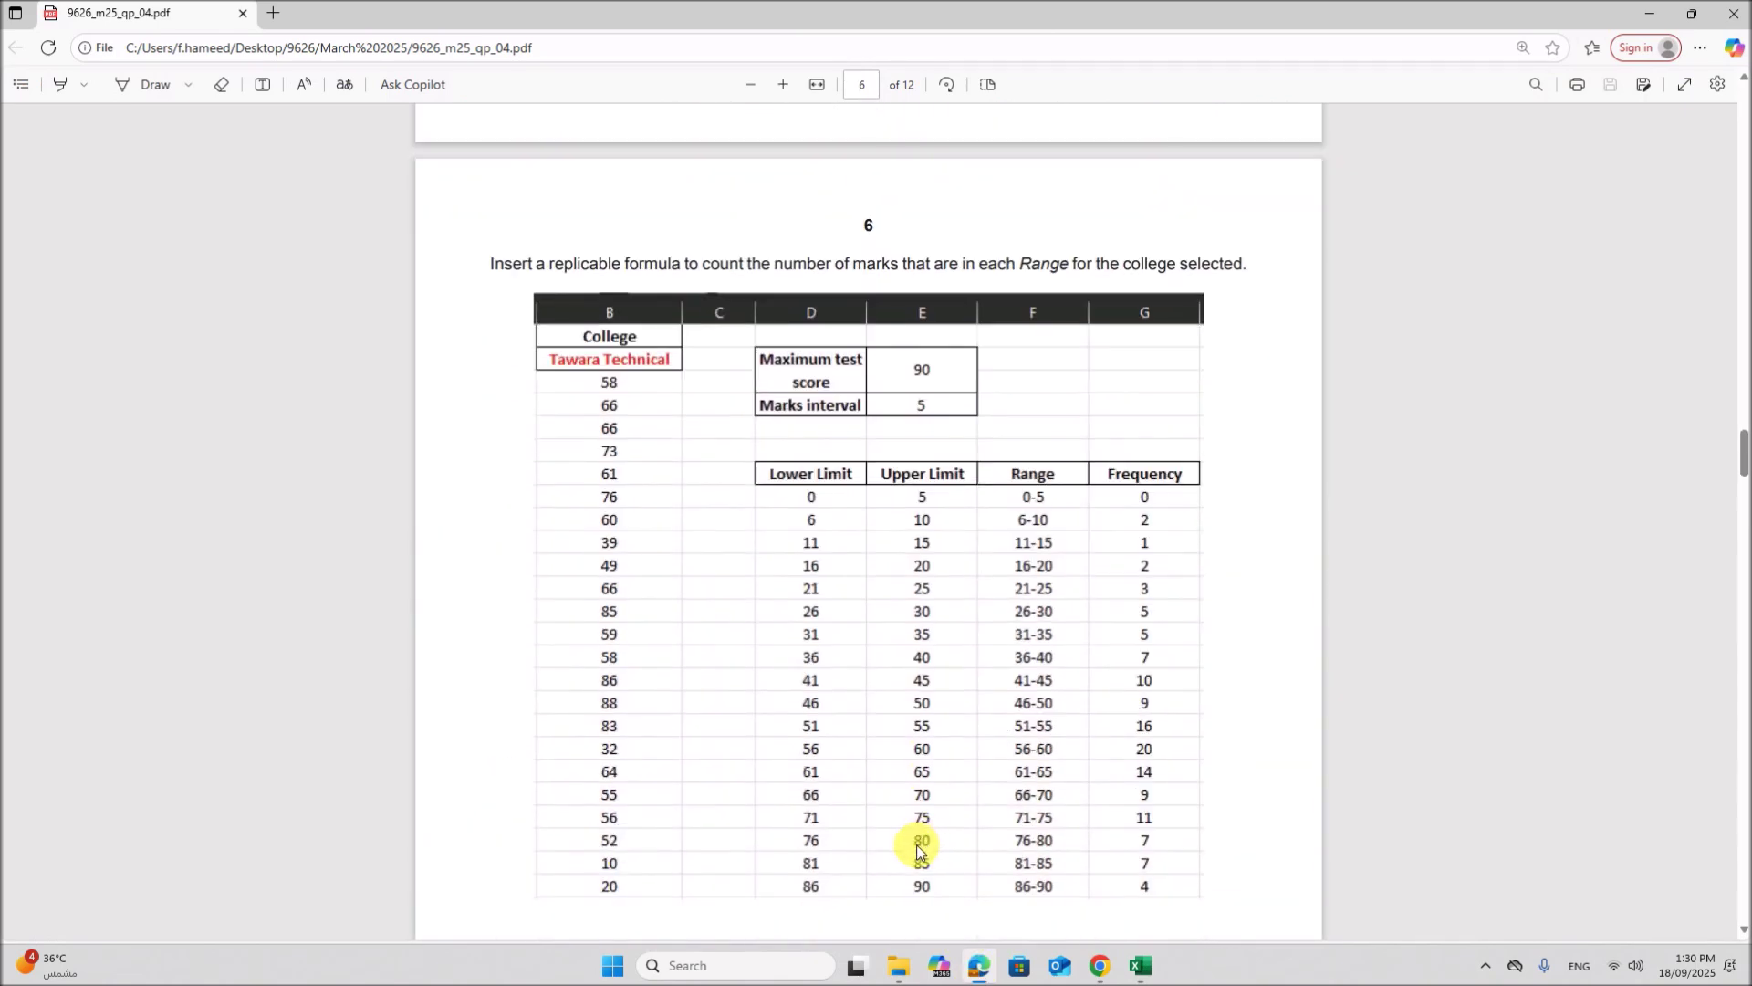
pyautogui.moveTo(638, 271); pyautogui.dragTo(1248, 275)
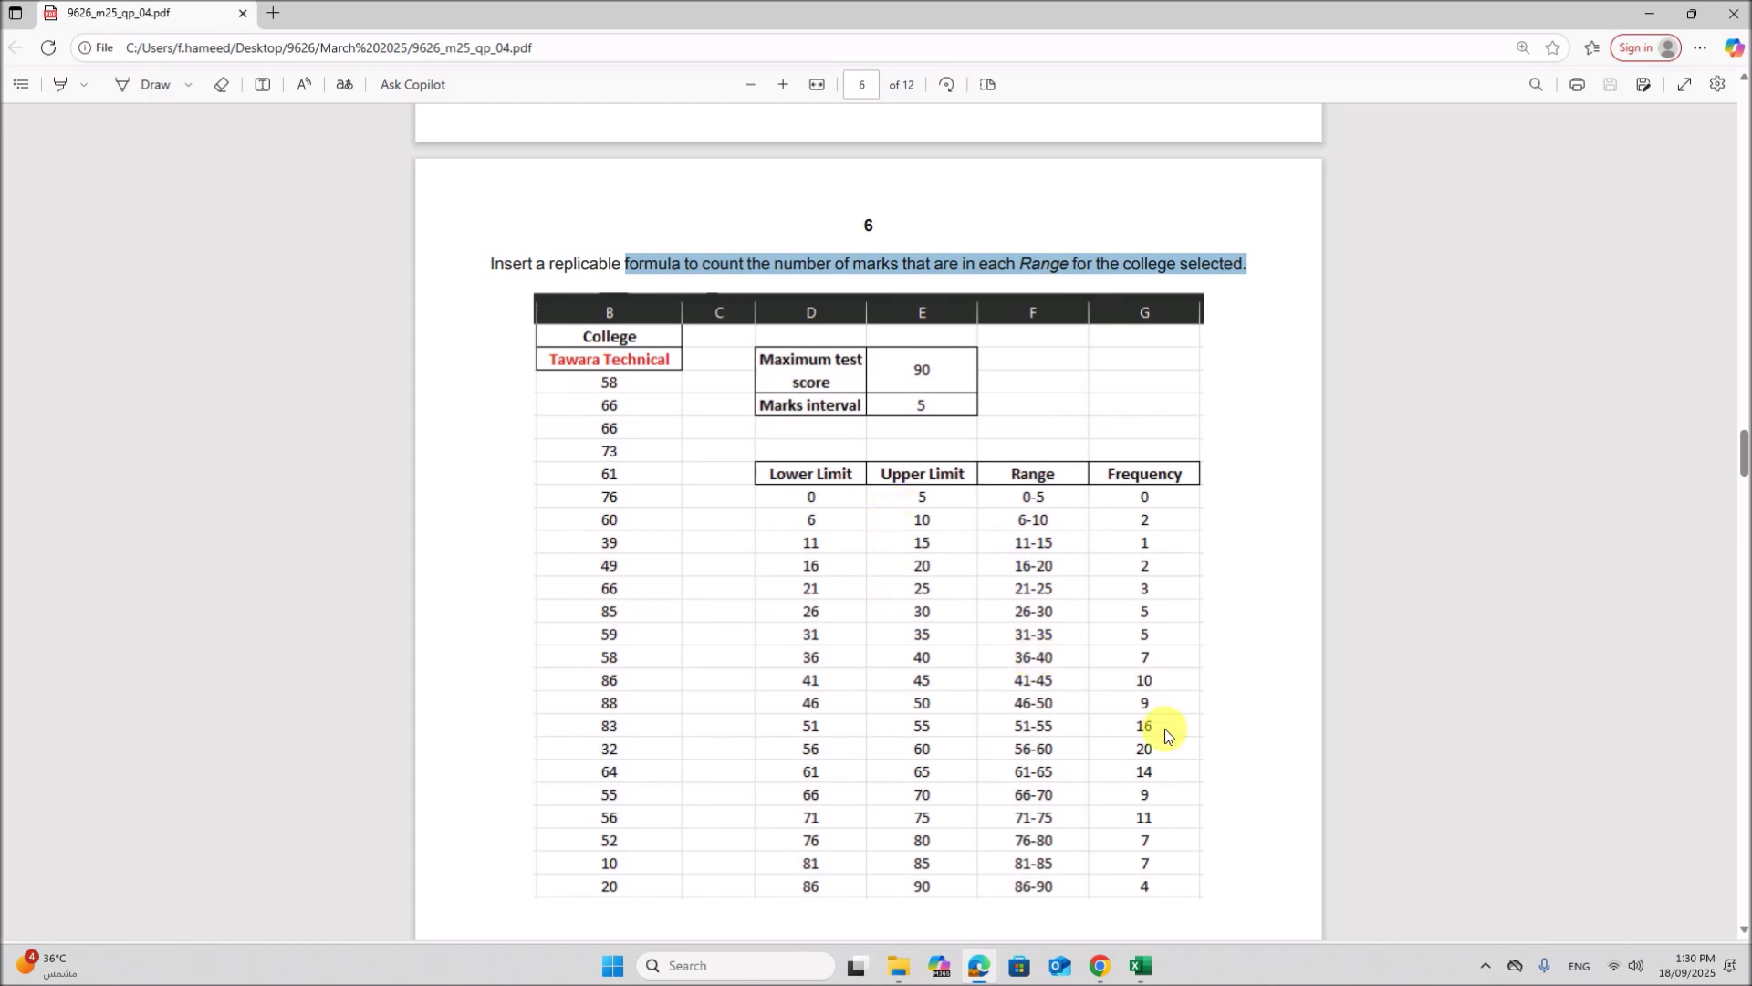
# Step: Return to Excel and examine the marks in column B and the Lower and Upper Limit columns for the frequency count
pyautogui.click(1140, 965)
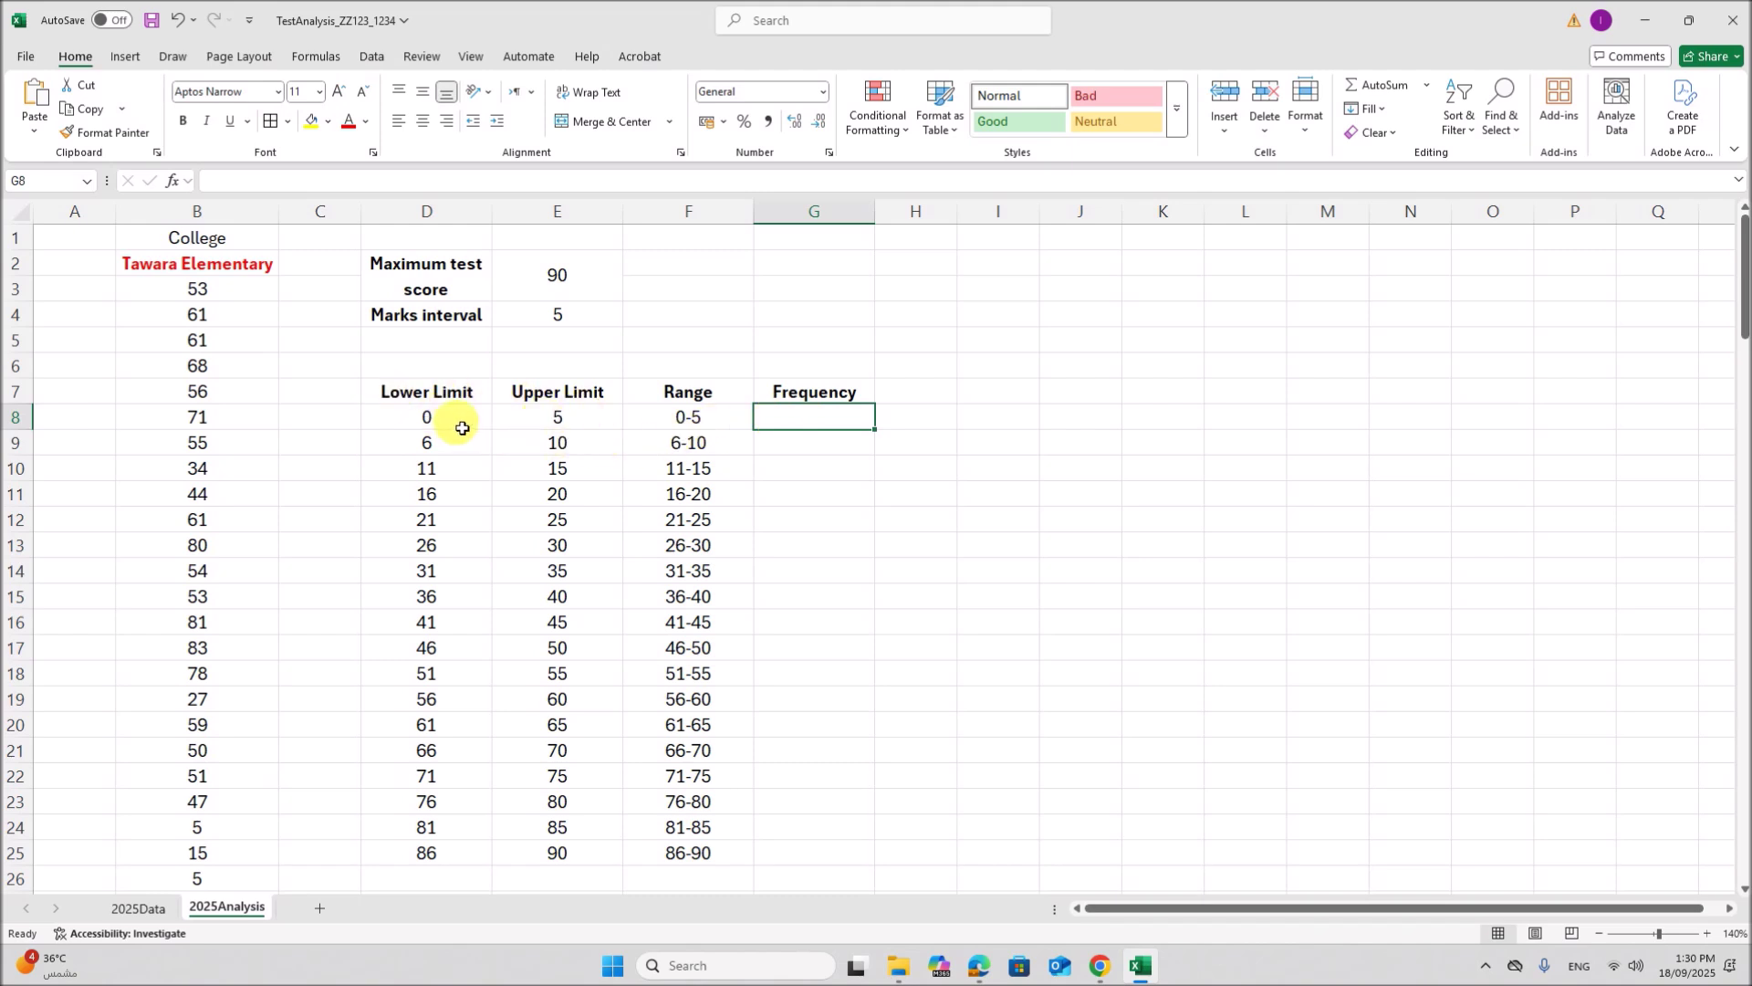
pyautogui.moveTo(228, 294); pyautogui.dragTo(211, 442)
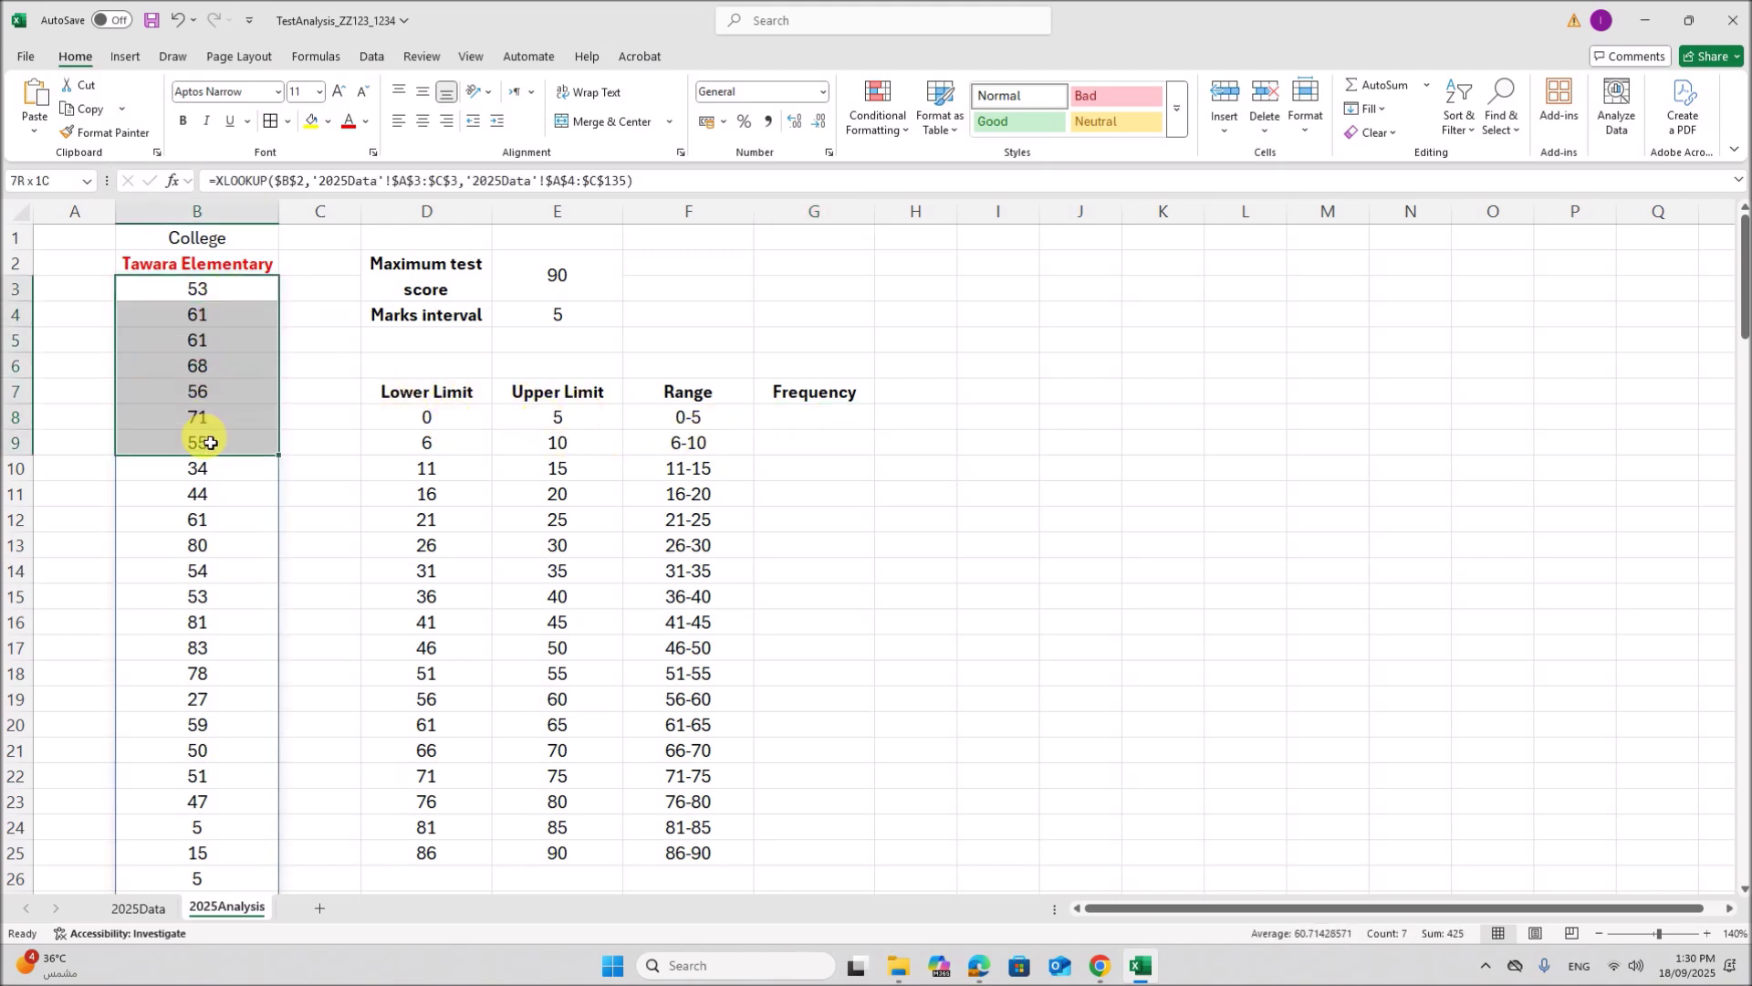
pyautogui.moveTo(470, 425)
pyautogui.mouseDown()
pyautogui.moveTo(561, 426)
pyautogui.moveTo(560, 440)
pyautogui.mouseUp()
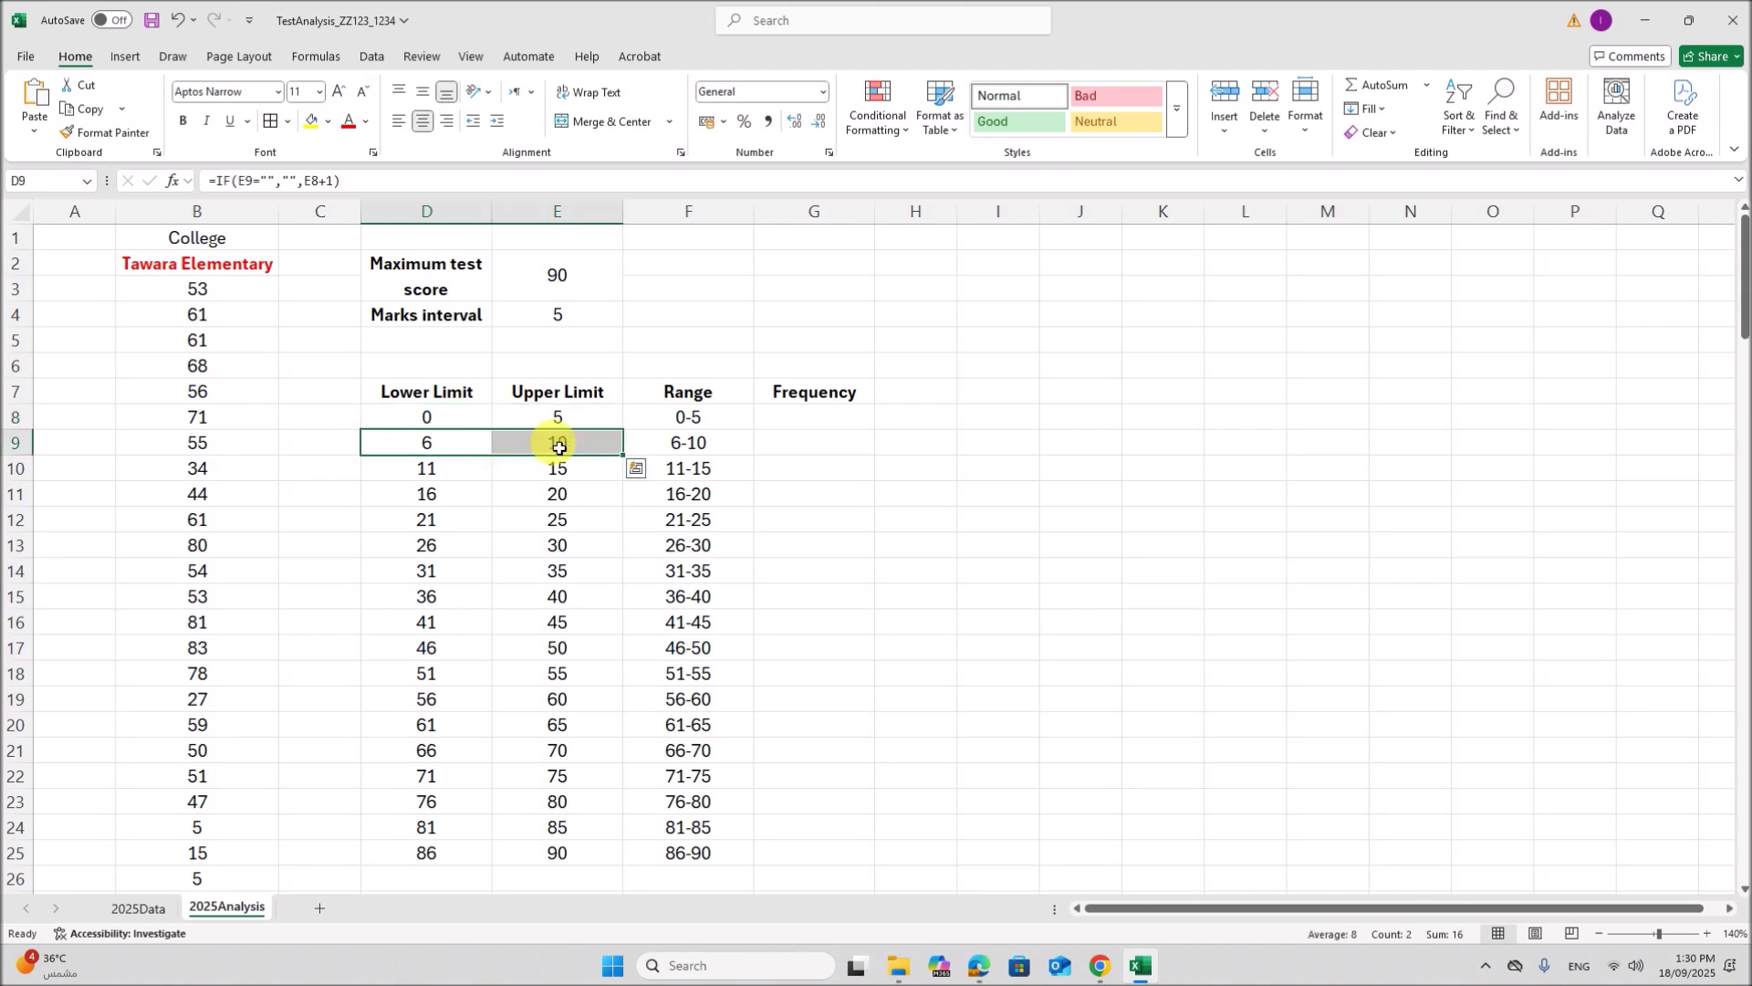
pyautogui.click(793, 418)
pyautogui.click(805, 447)
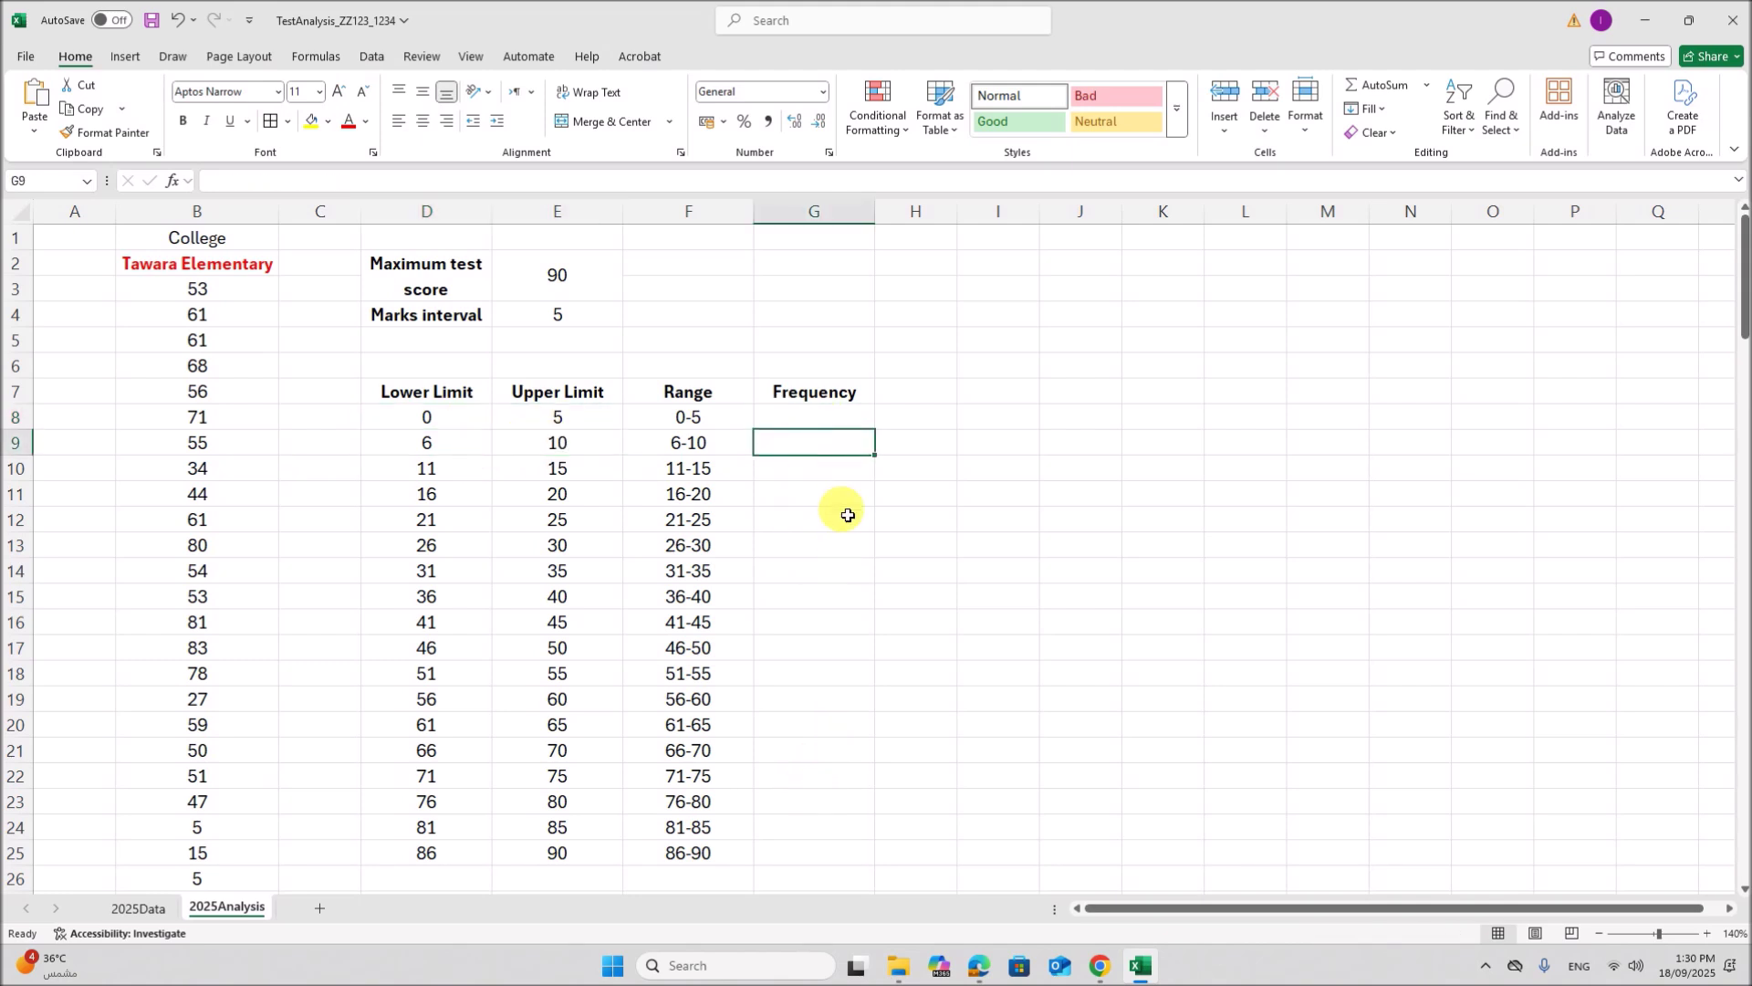
# Step: Start a COUNTIFS formula in G8 with the absolute range $B$3:$B$134 as its first criteria range
pyautogui.click(819, 421)
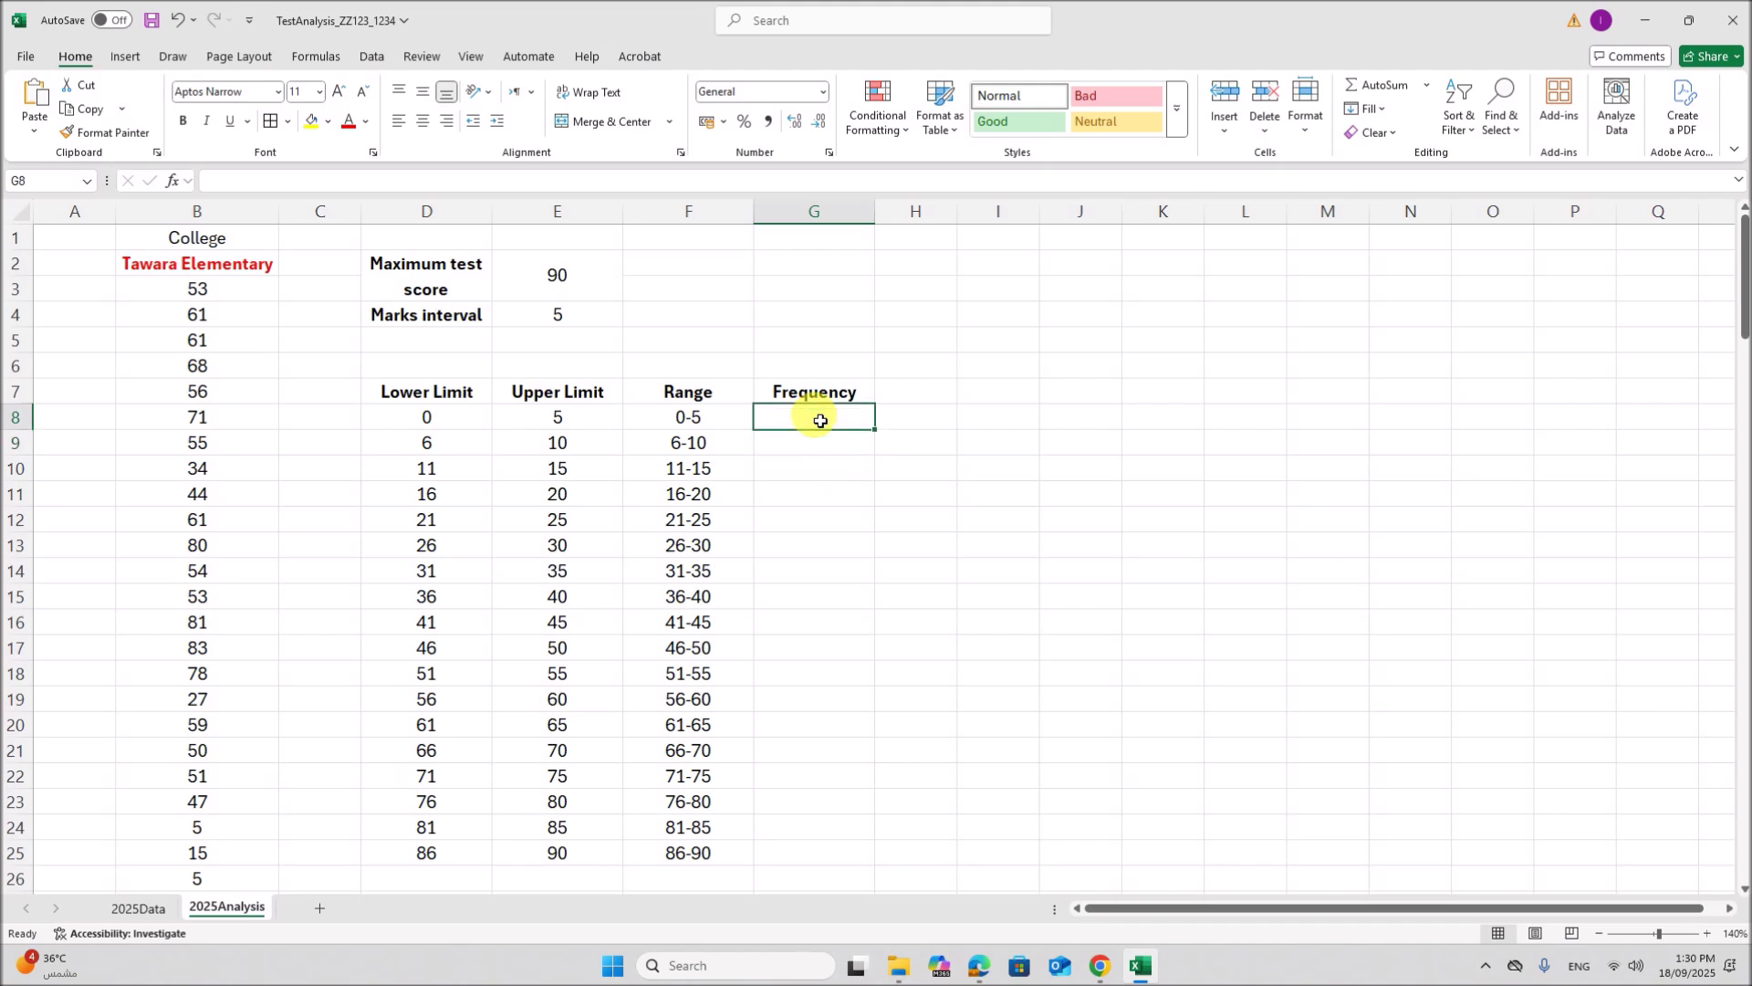
pyautogui.write('=')
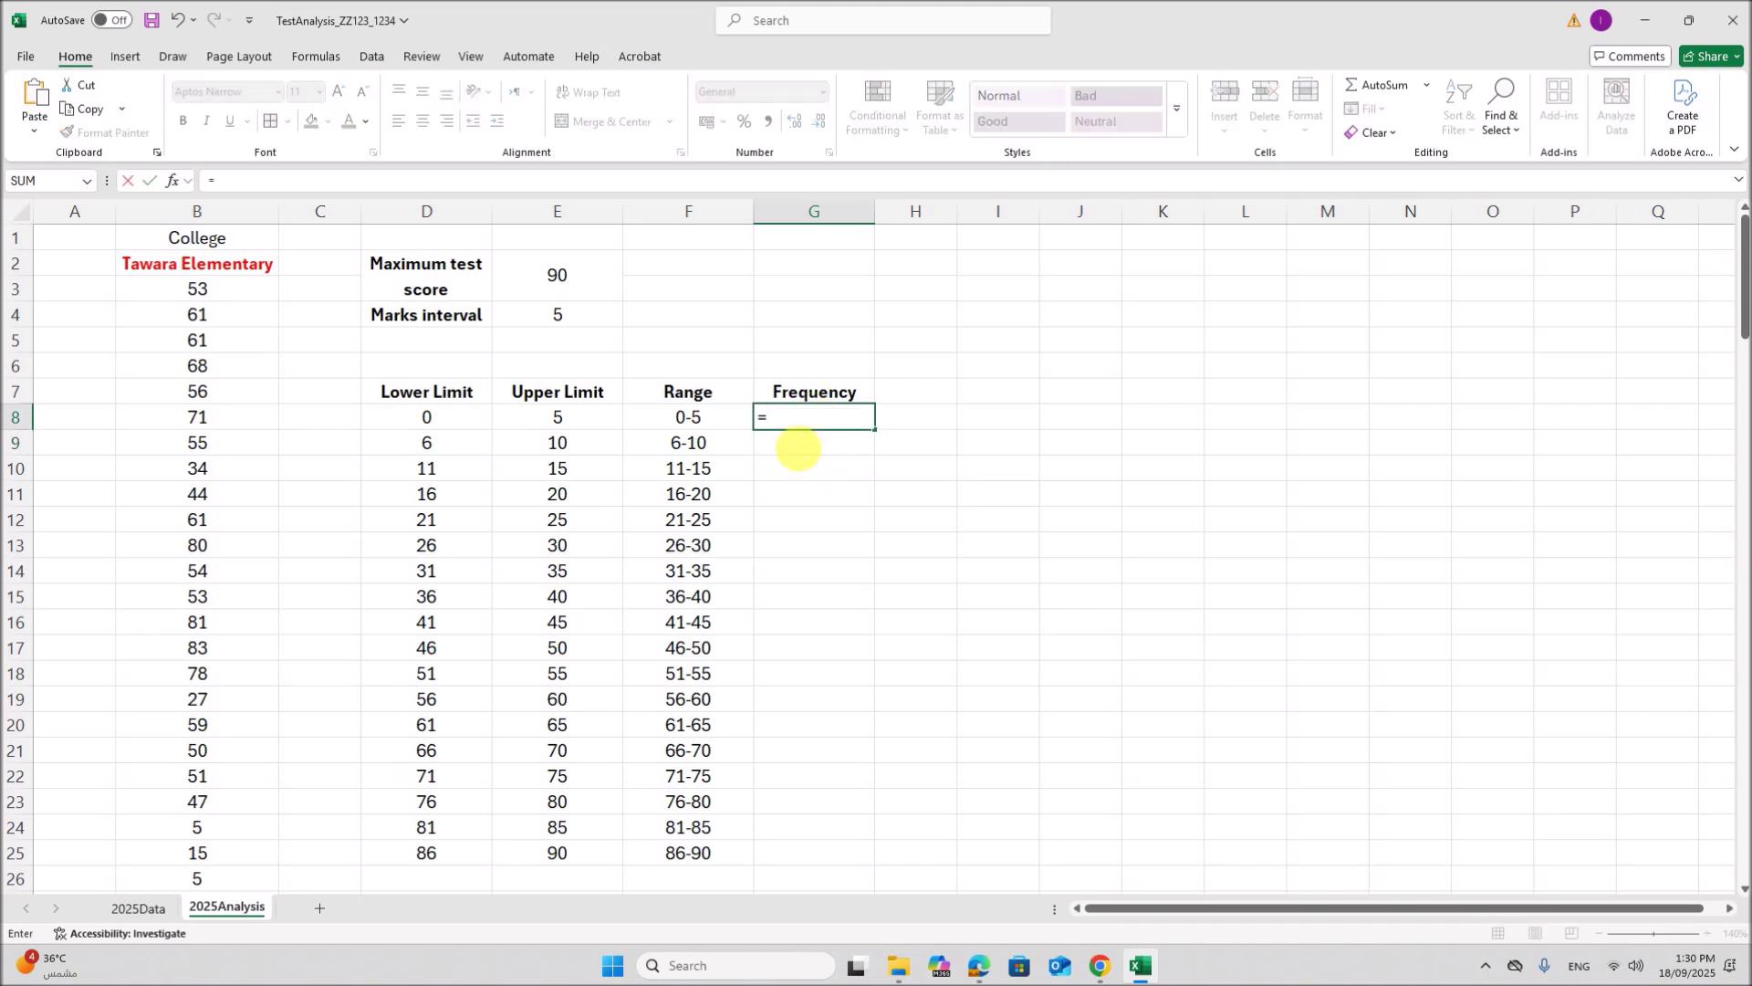
pyautogui.write('countifs(')
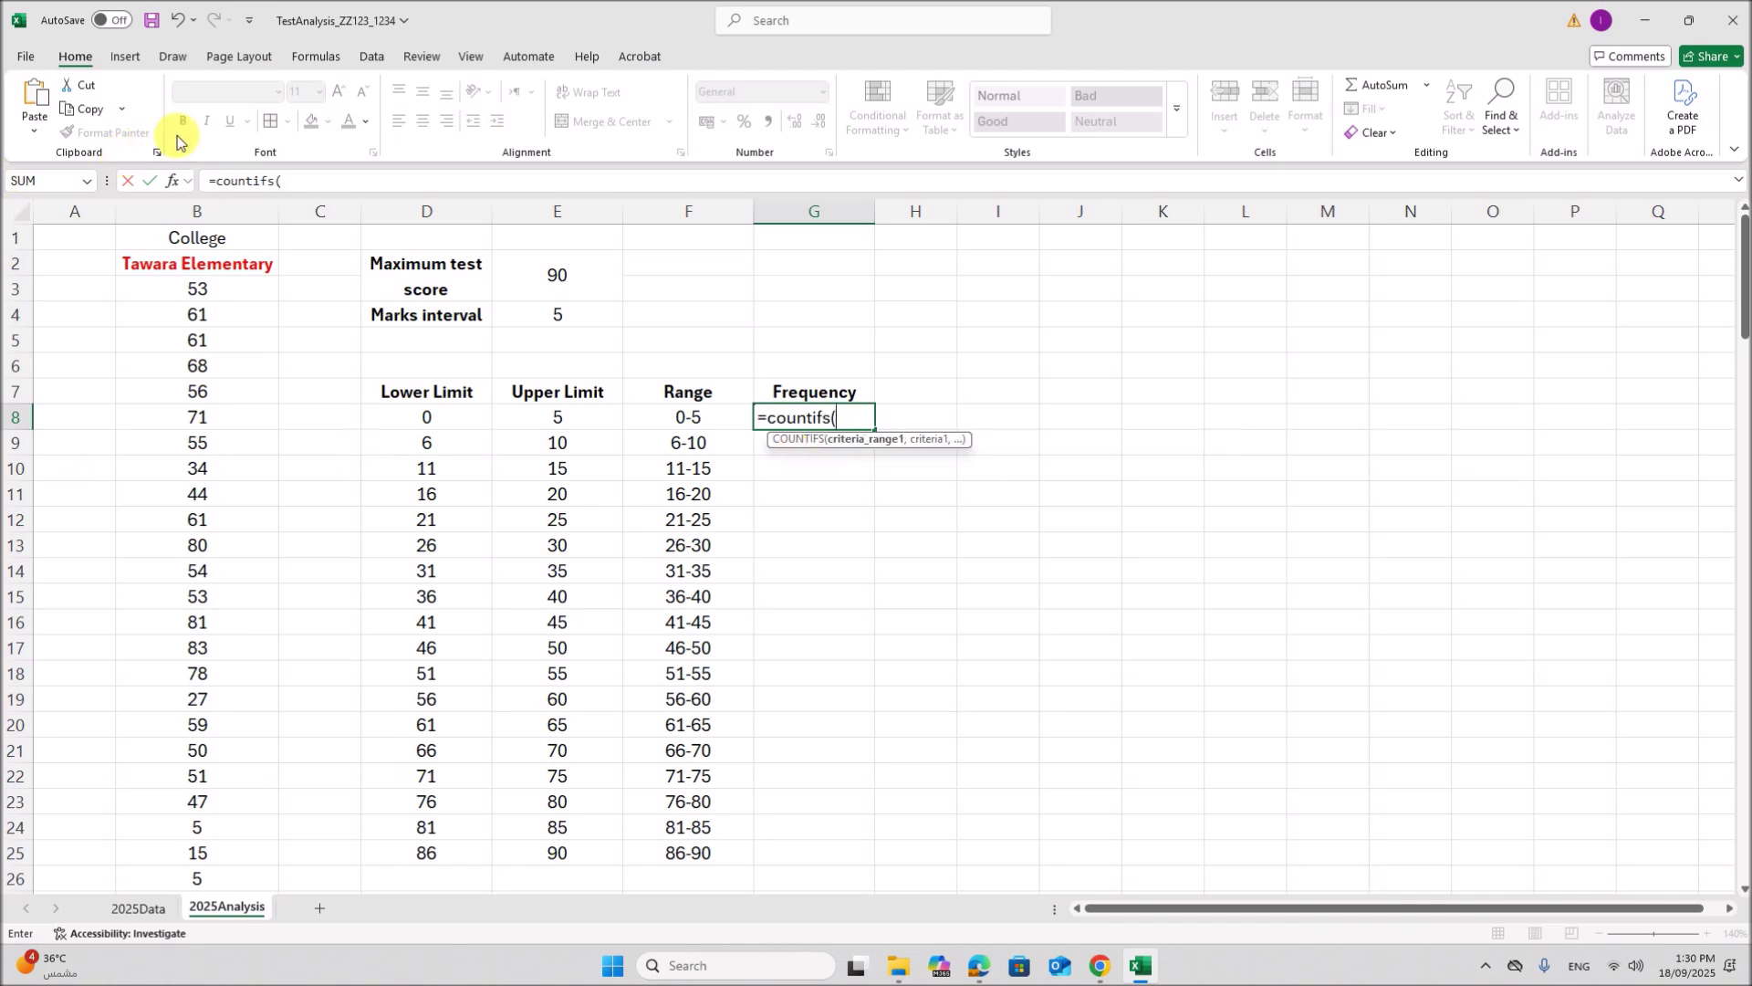
pyautogui.click(173, 179)
pyautogui.moveTo(876, 436); pyautogui.dragTo(1141, 454)
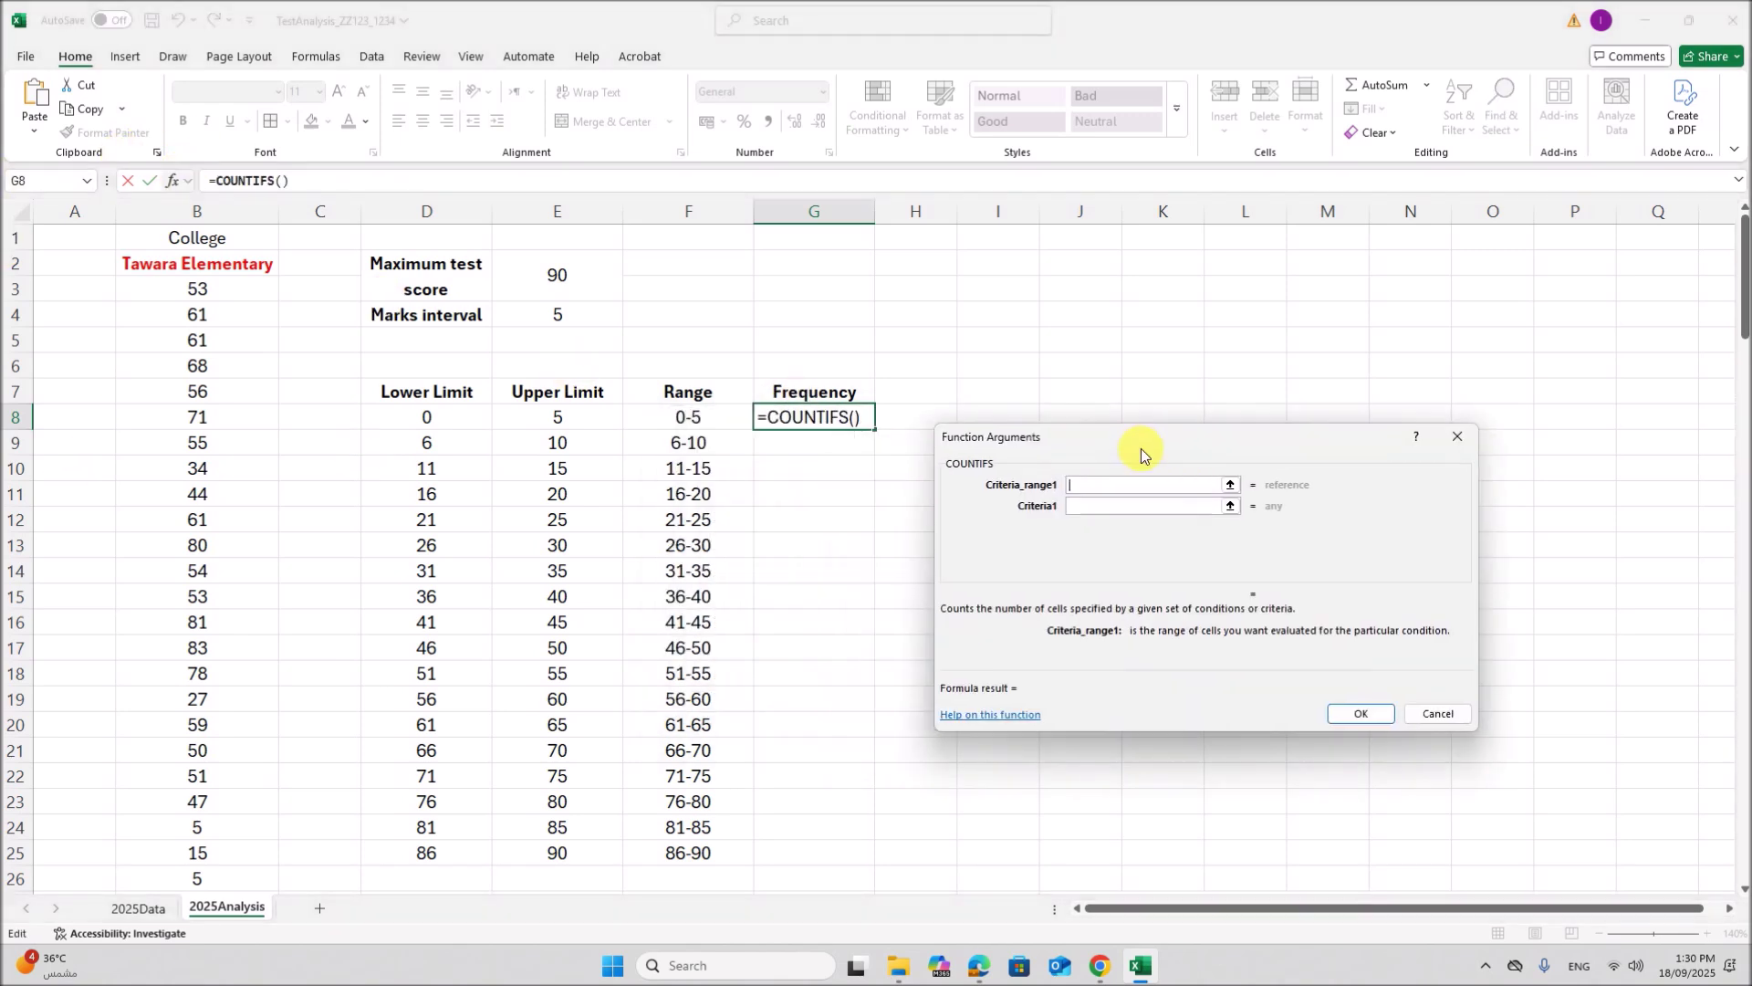
pyautogui.moveTo(223, 292); pyautogui.dragTo(222, 872)
pyautogui.scroll(15, 472, 432)
pyautogui.scroll(20, 466, 430)
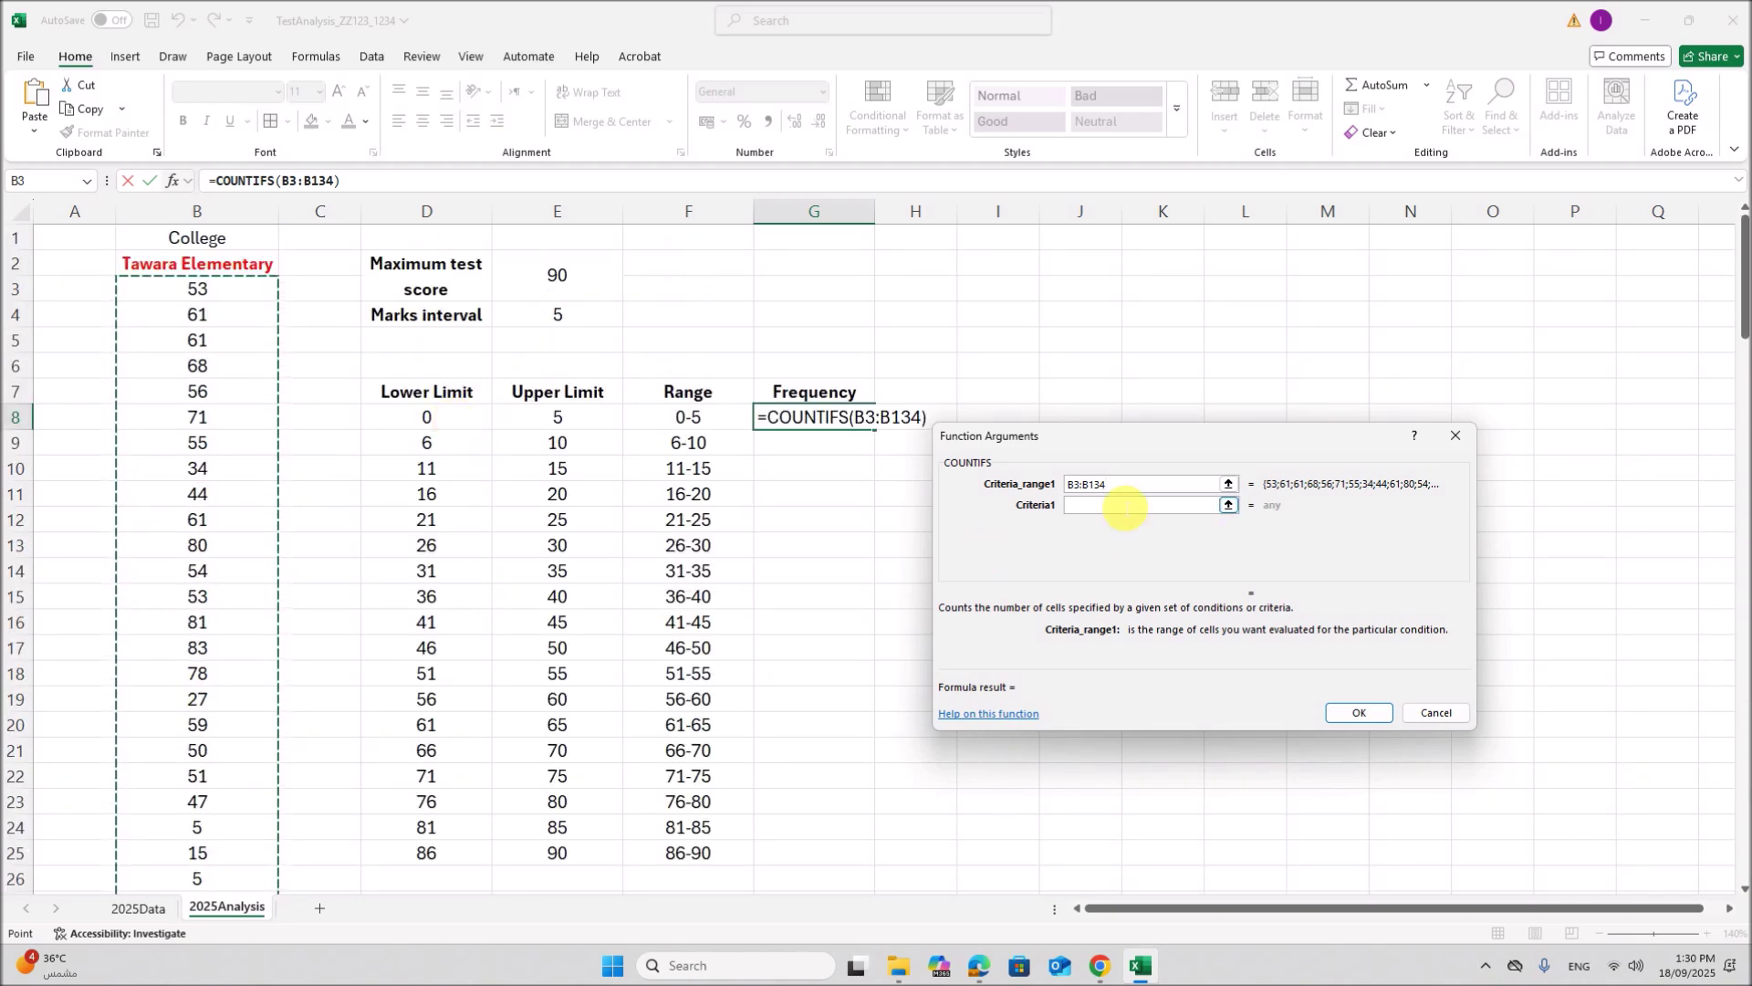
pyautogui.click(1123, 487)
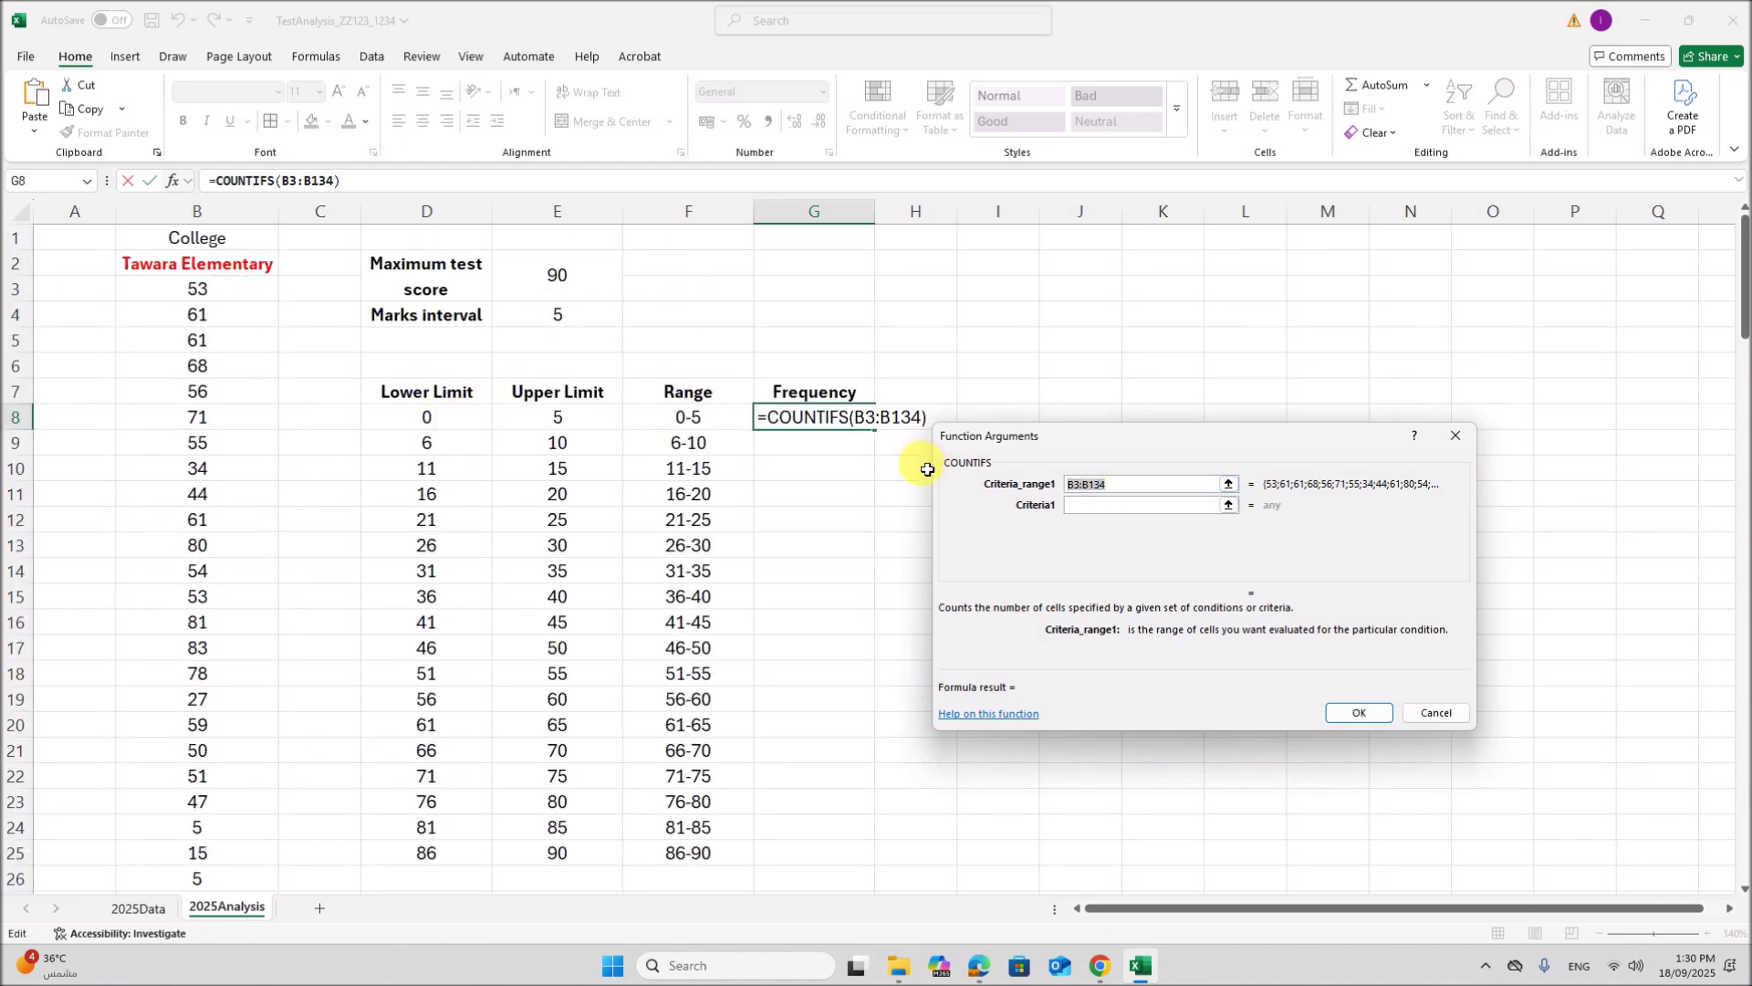
pyautogui.press('F4')
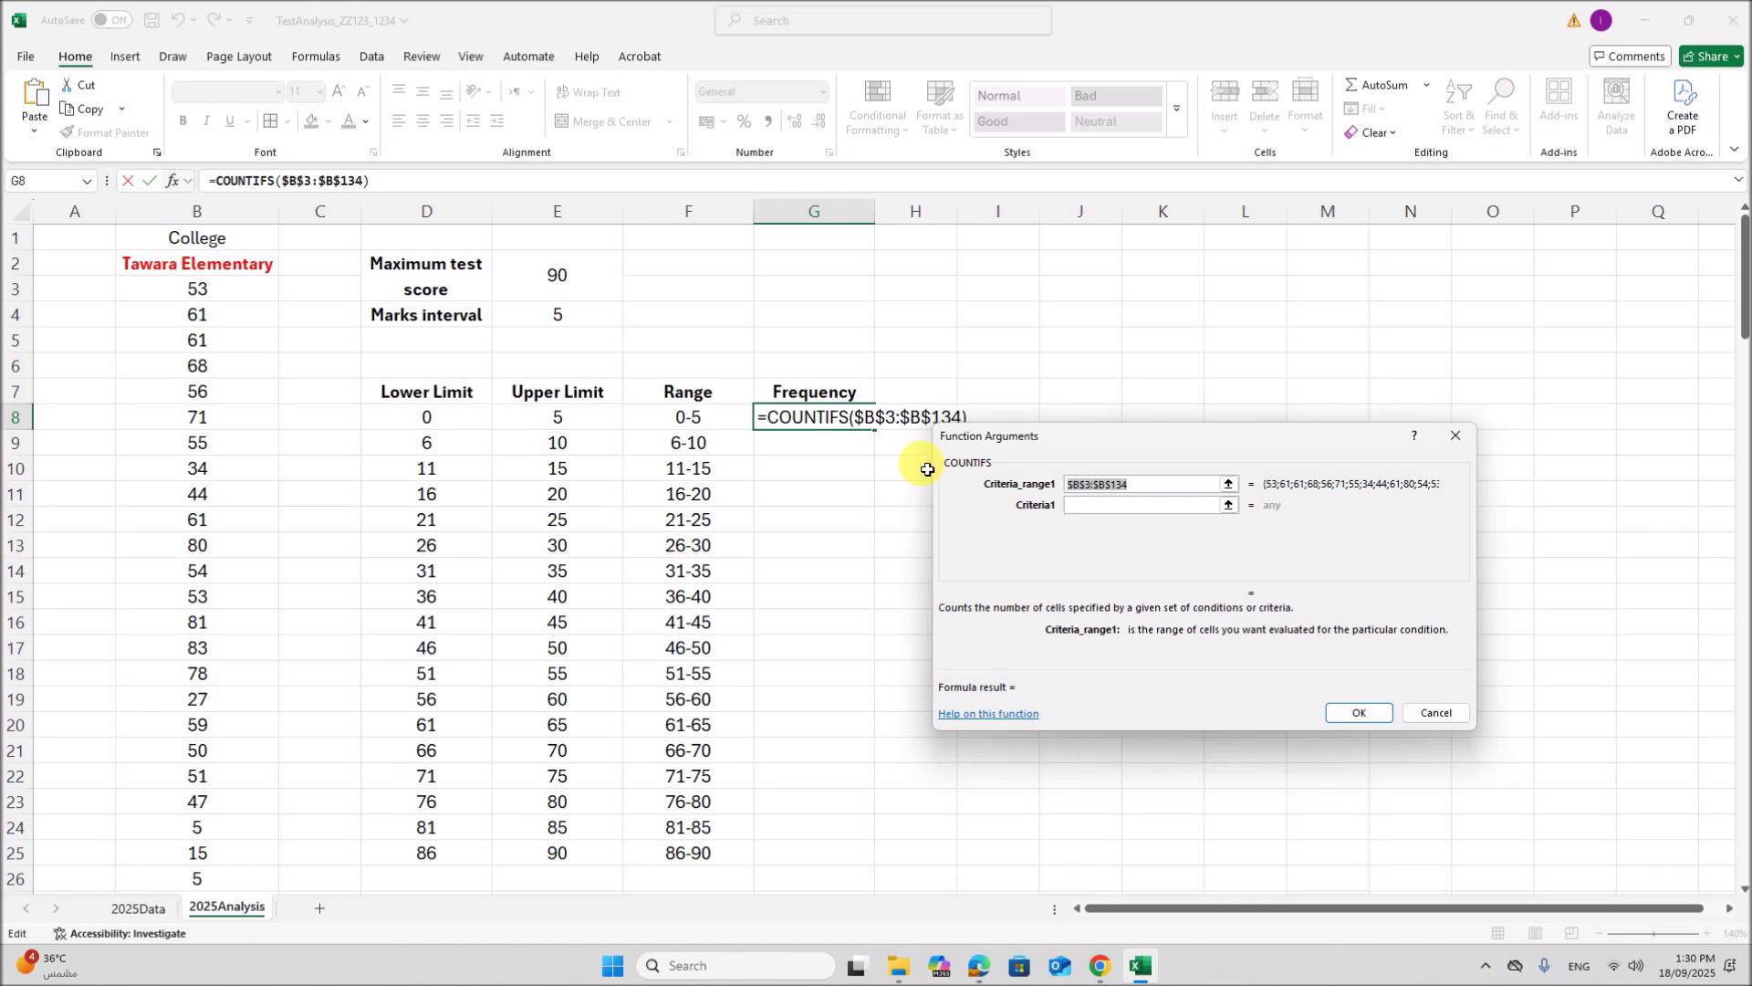
# Step: Complete the COUNTIFS arguments with criterion >=D8, second criteria range $B$3:$B$134 and criterion <=E8
pyautogui.click(1101, 507)
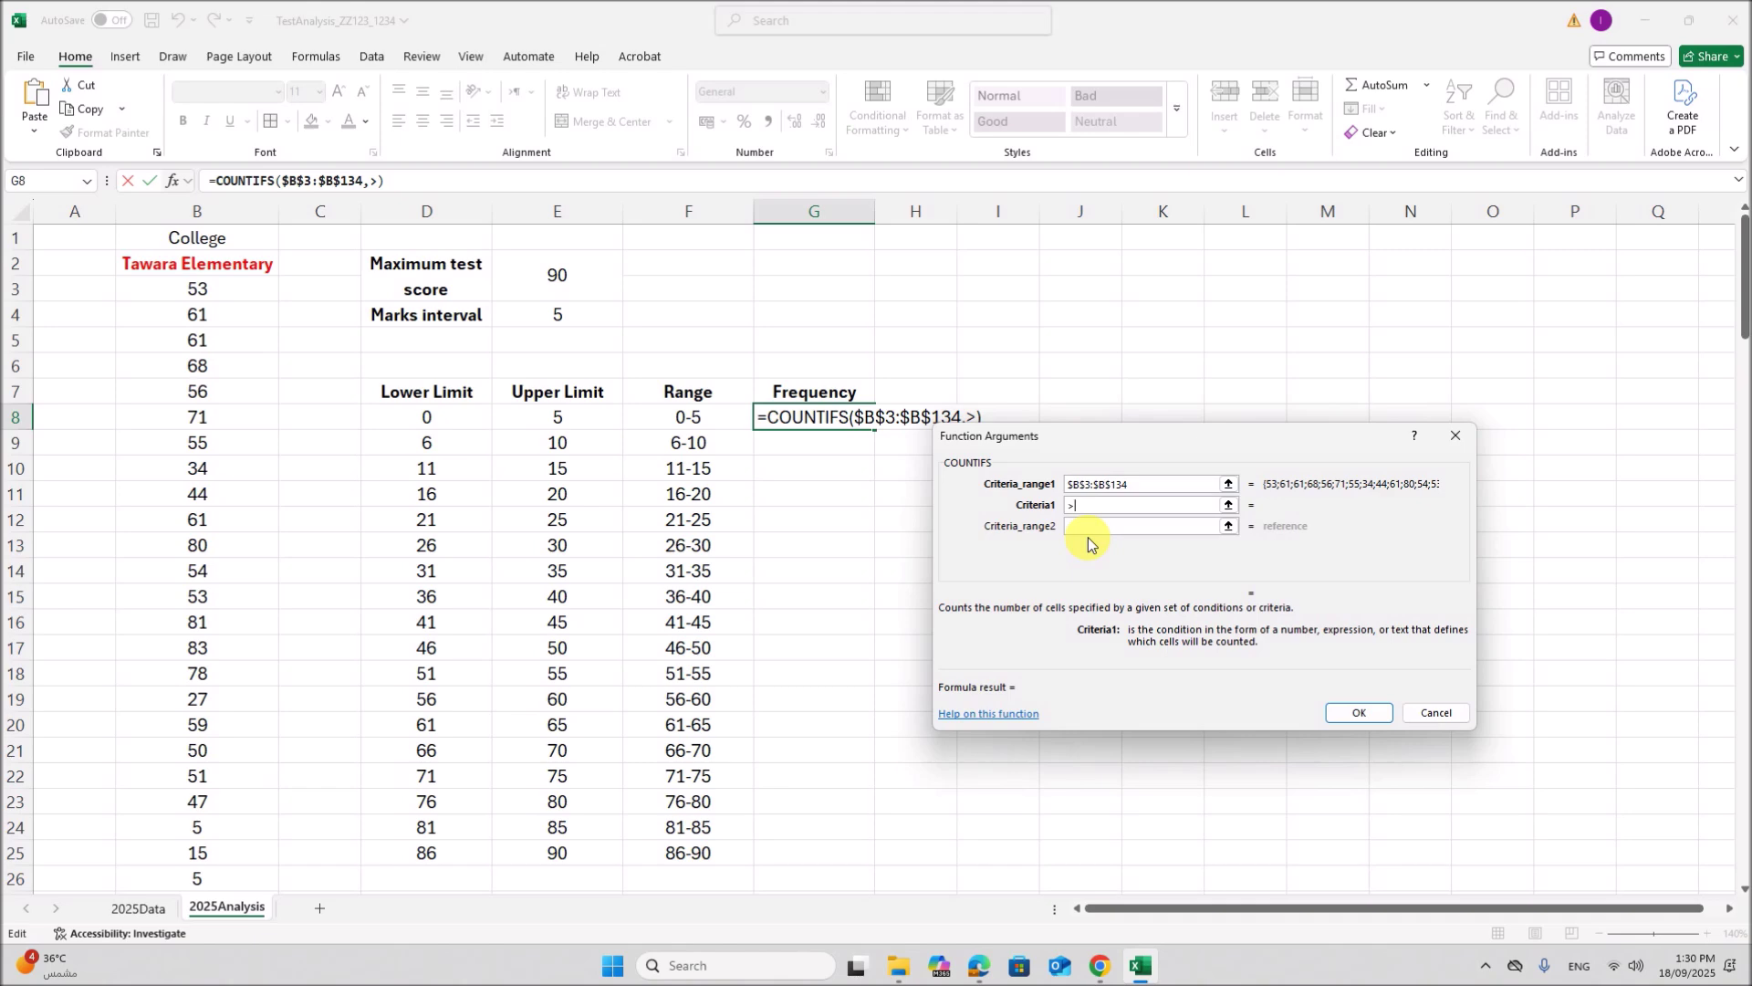
pyautogui.click(438, 417)
pyautogui.click(1073, 526)
pyautogui.click(995, 489)
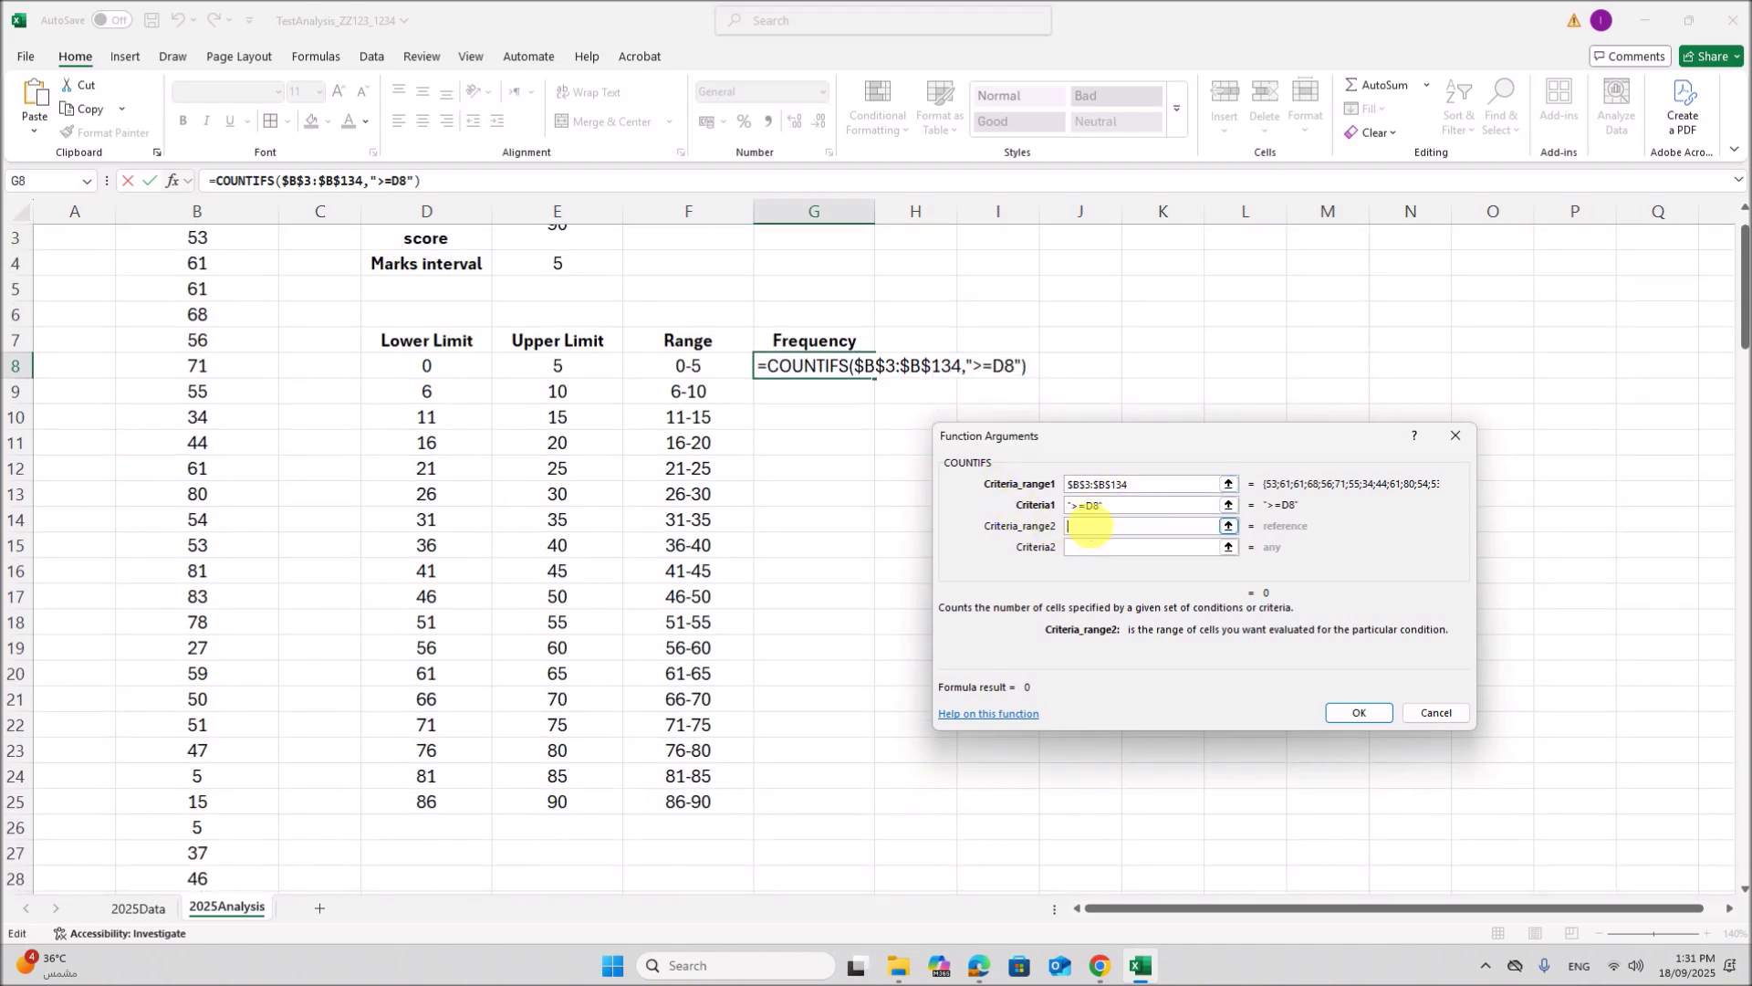
pyautogui.hotkey('ctrl', 'v')
pyautogui.click(1091, 552)
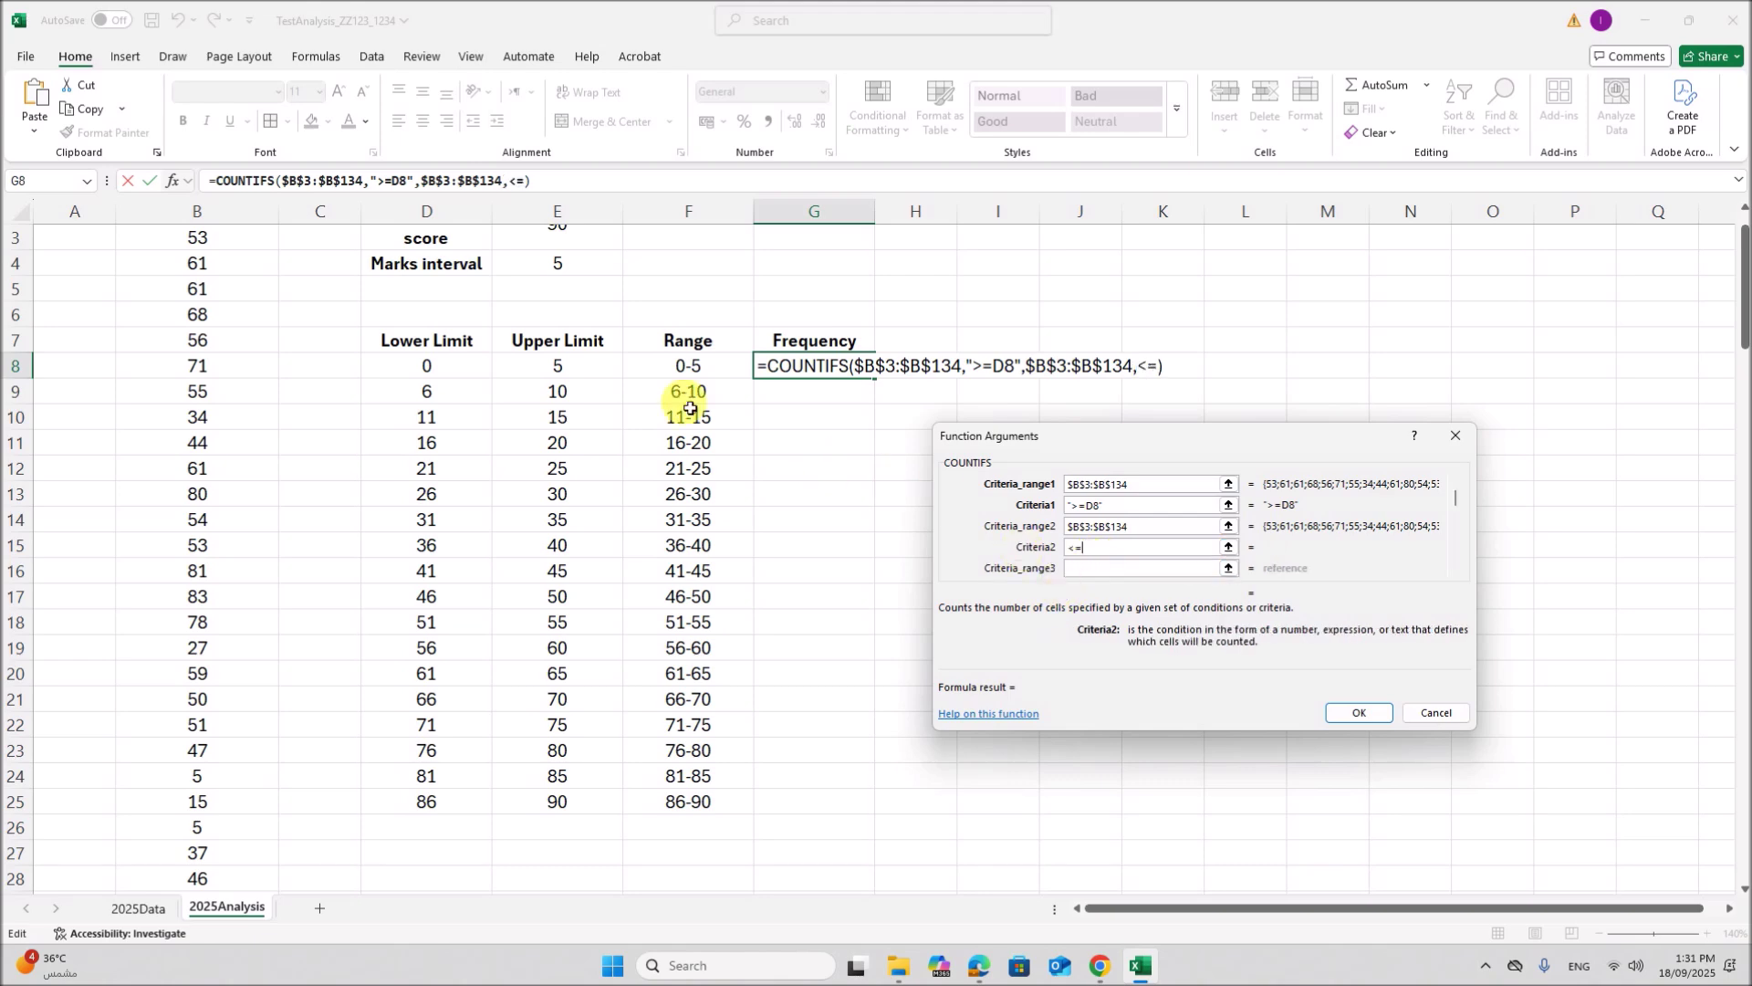
pyautogui.click(604, 370)
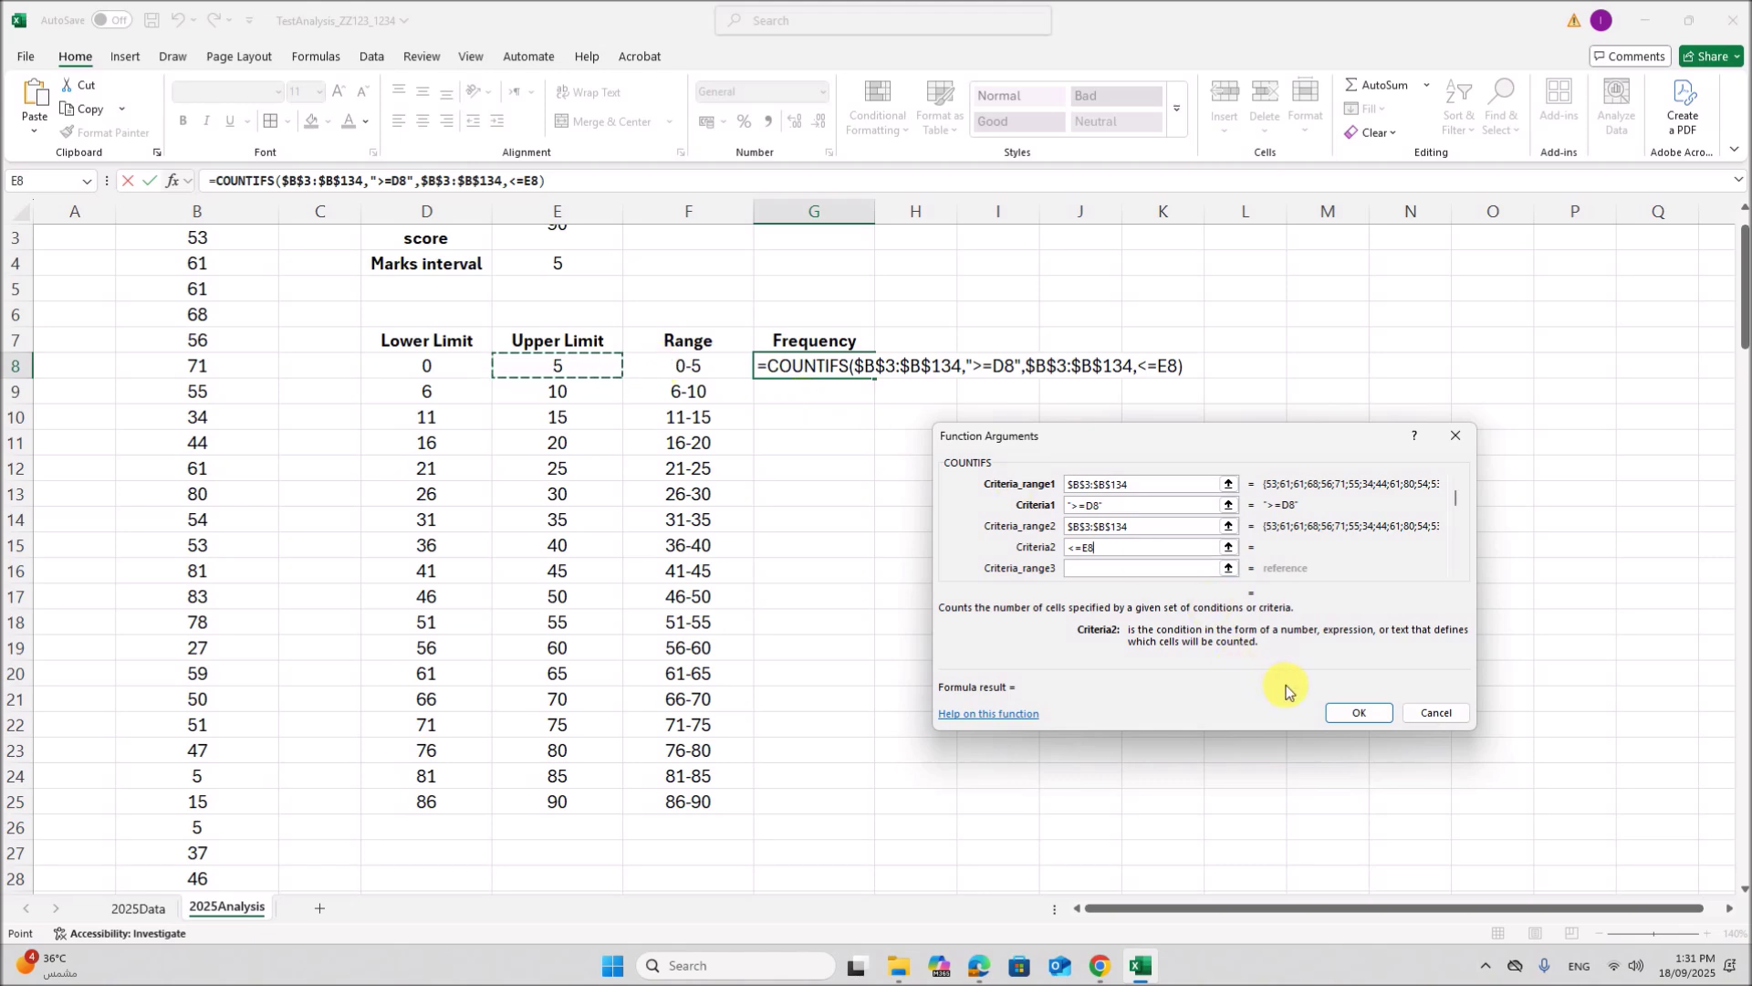
pyautogui.click(1341, 718)
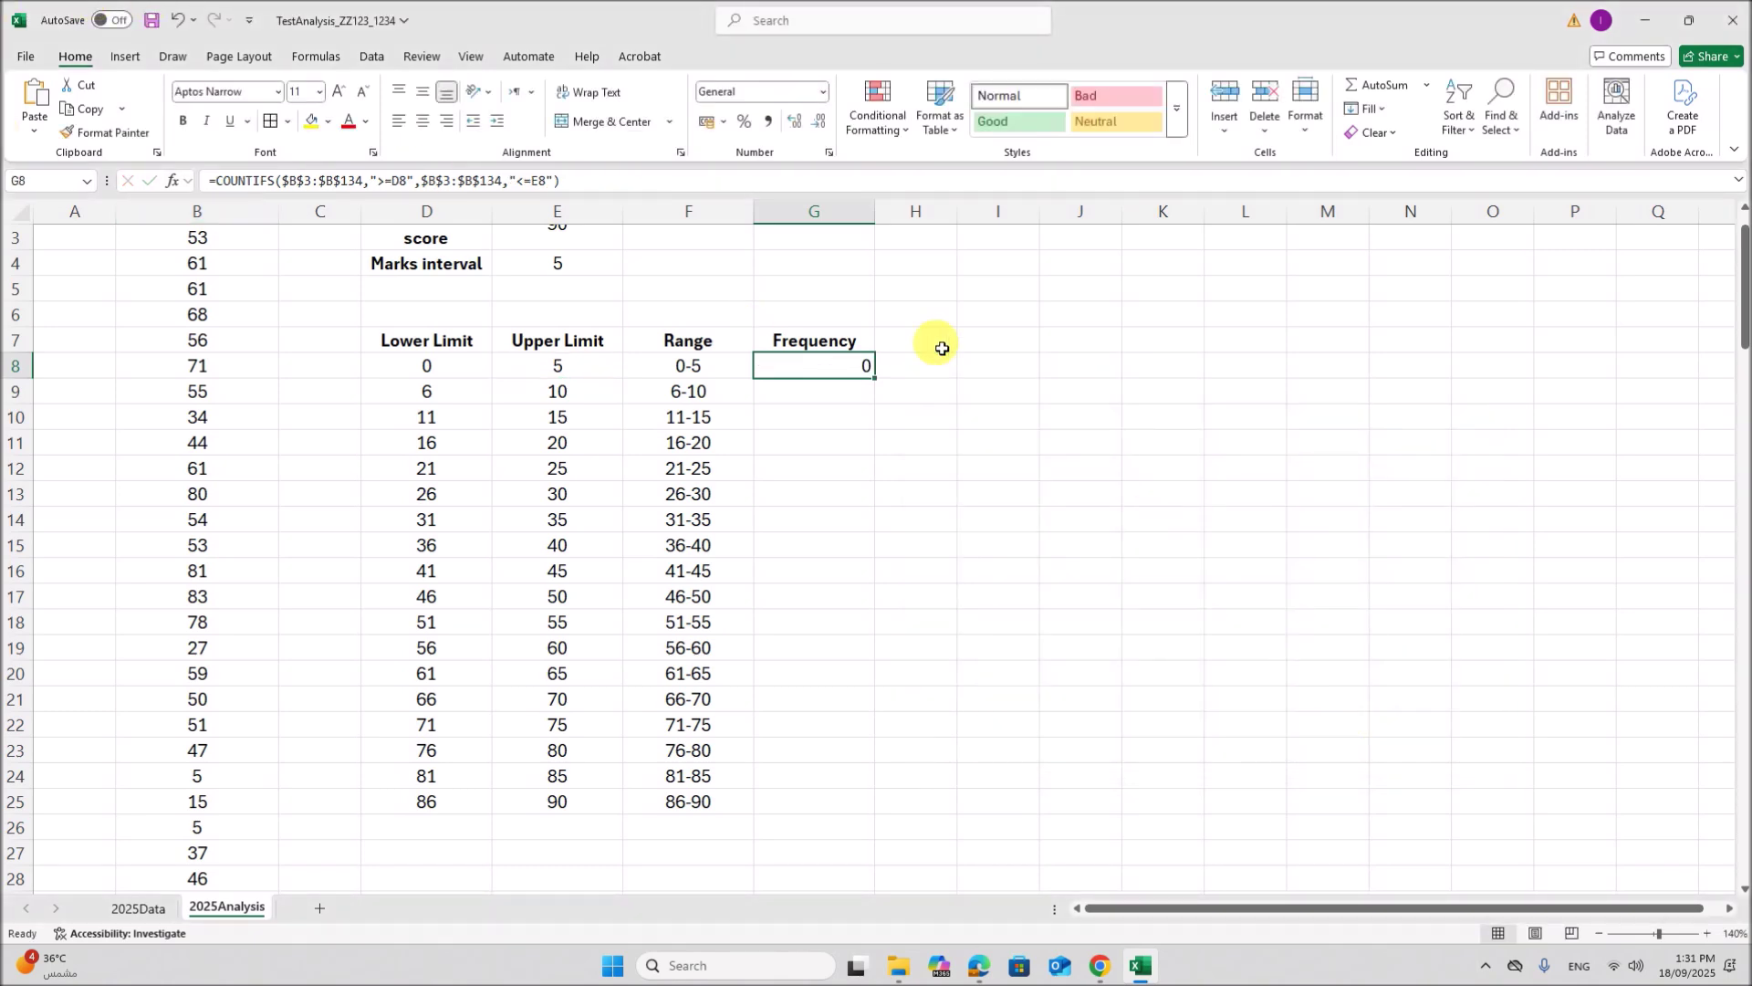
# Step: Edit the first criterion in the G8 formula to join the quoted operator to the cell reference: ">="&D8
pyautogui.doubleClick(832, 376)
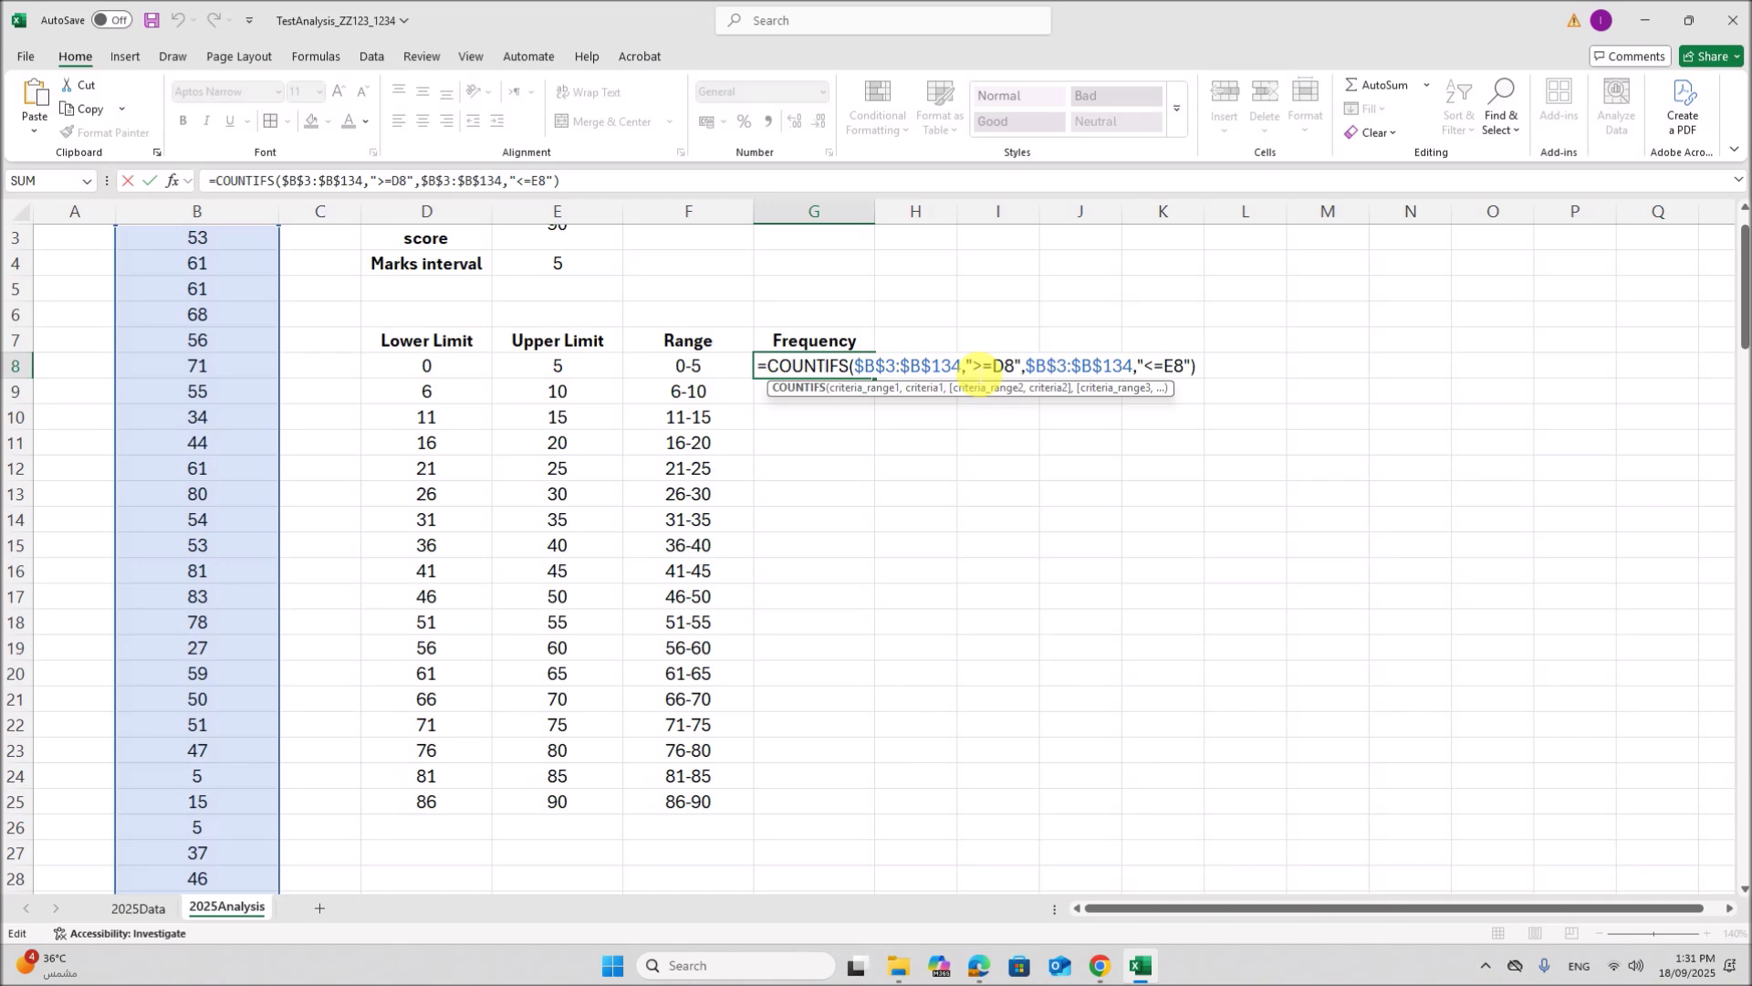
pyautogui.moveTo(973, 368); pyautogui.dragTo(1002, 366)
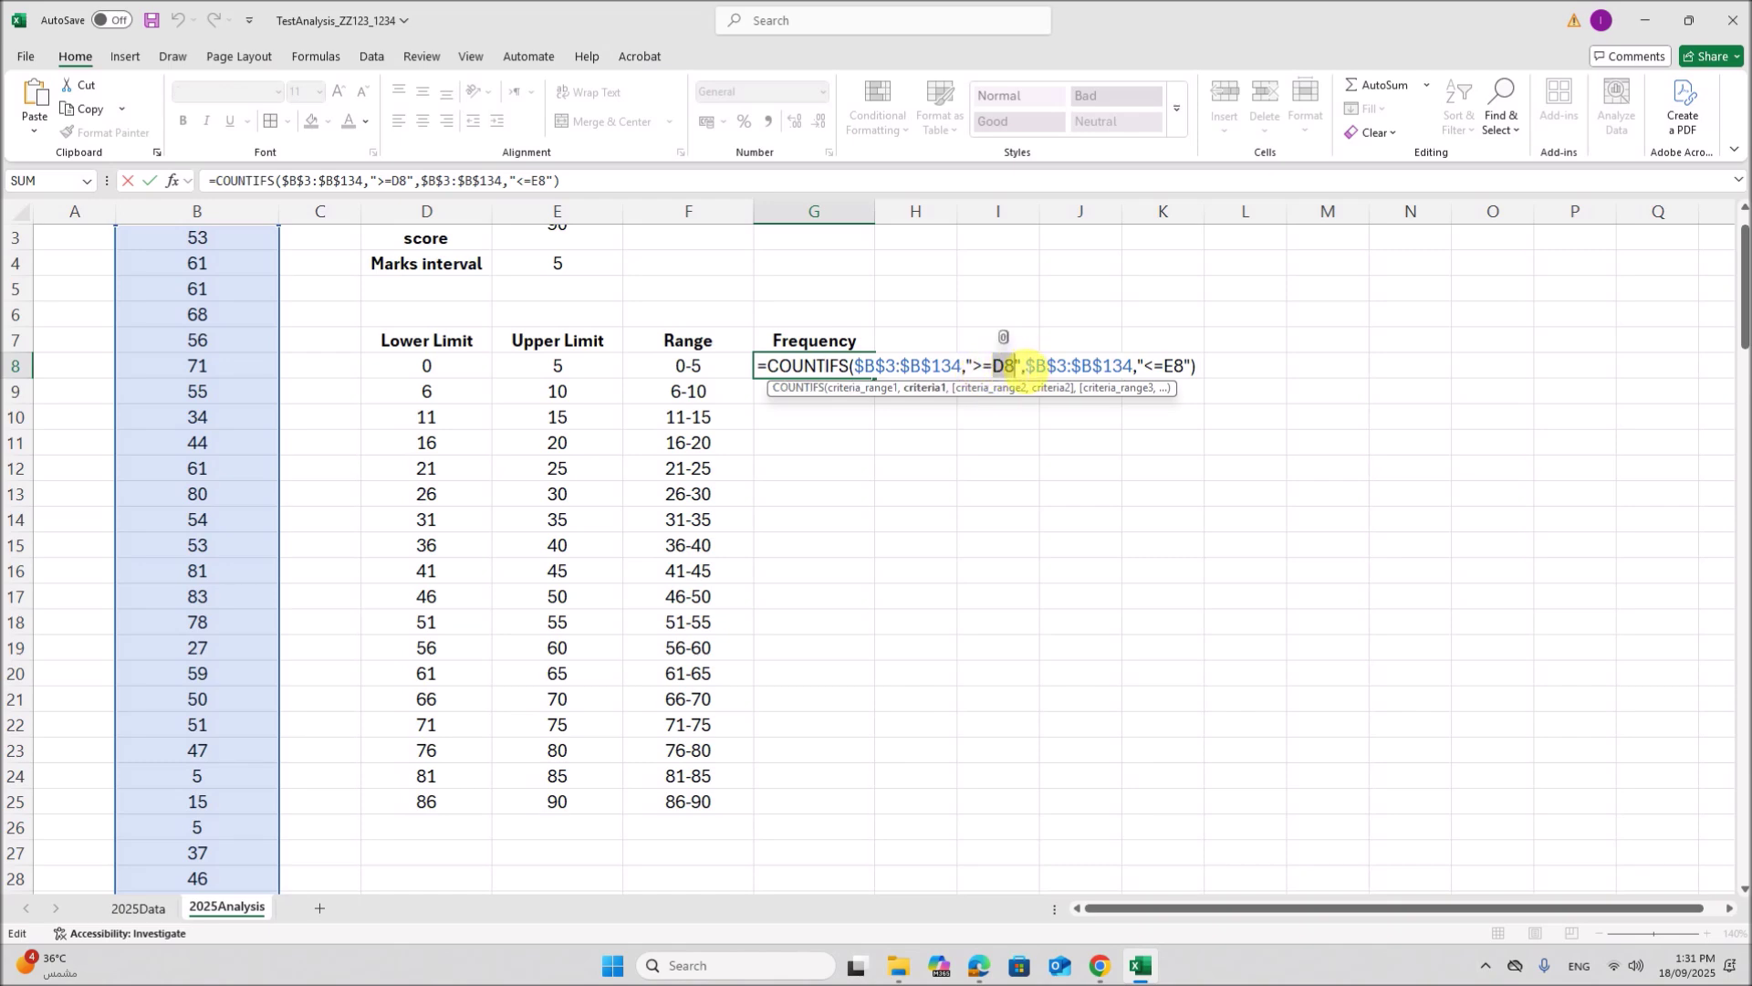
pyautogui.click(1020, 366)
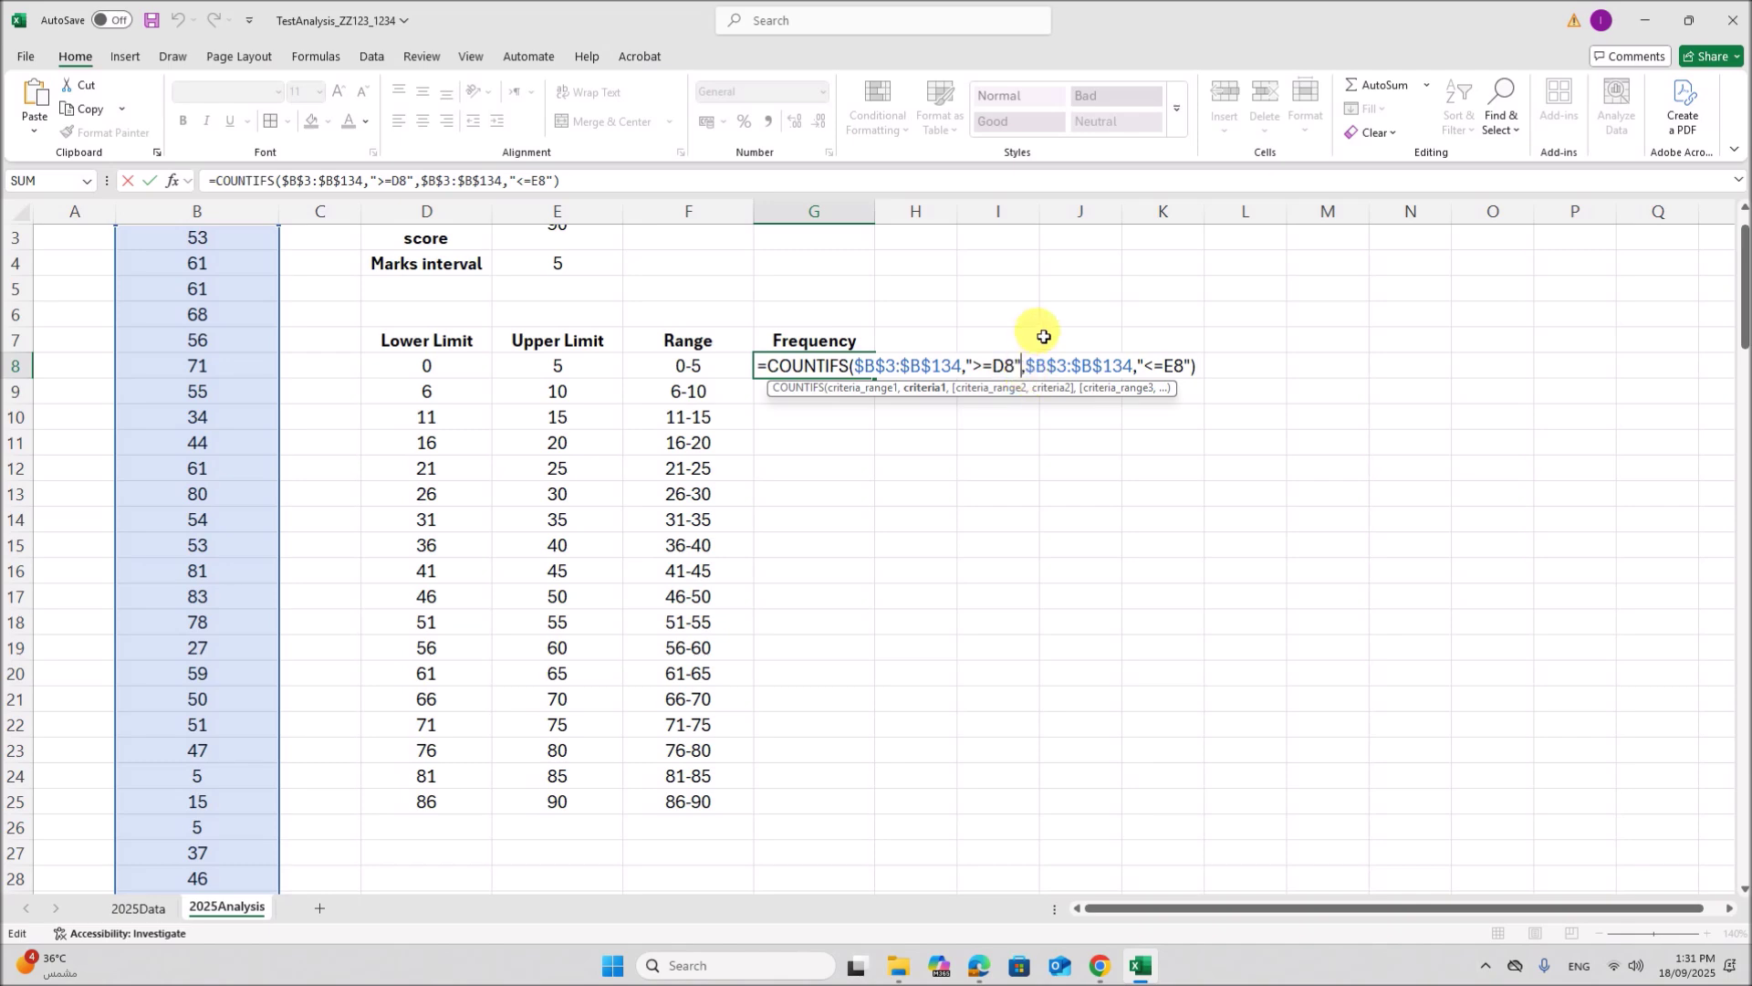
pyautogui.press('BackSpace')
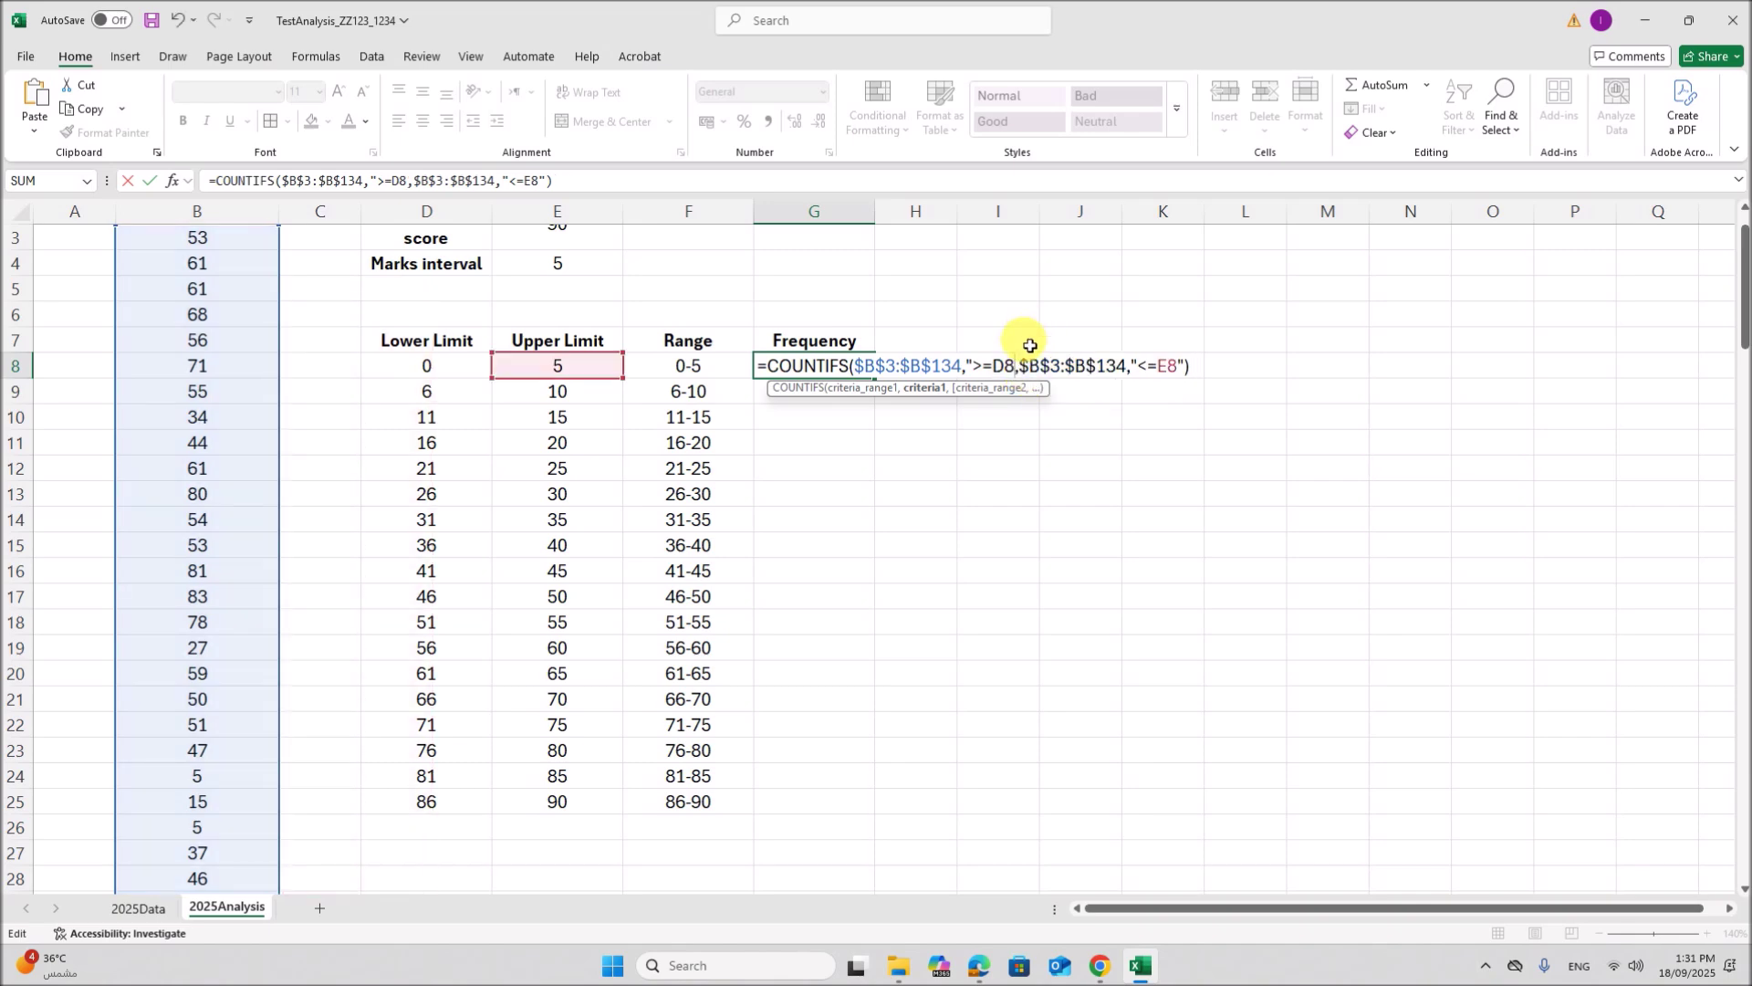
pyautogui.click(1001, 366)
pyautogui.write('"')
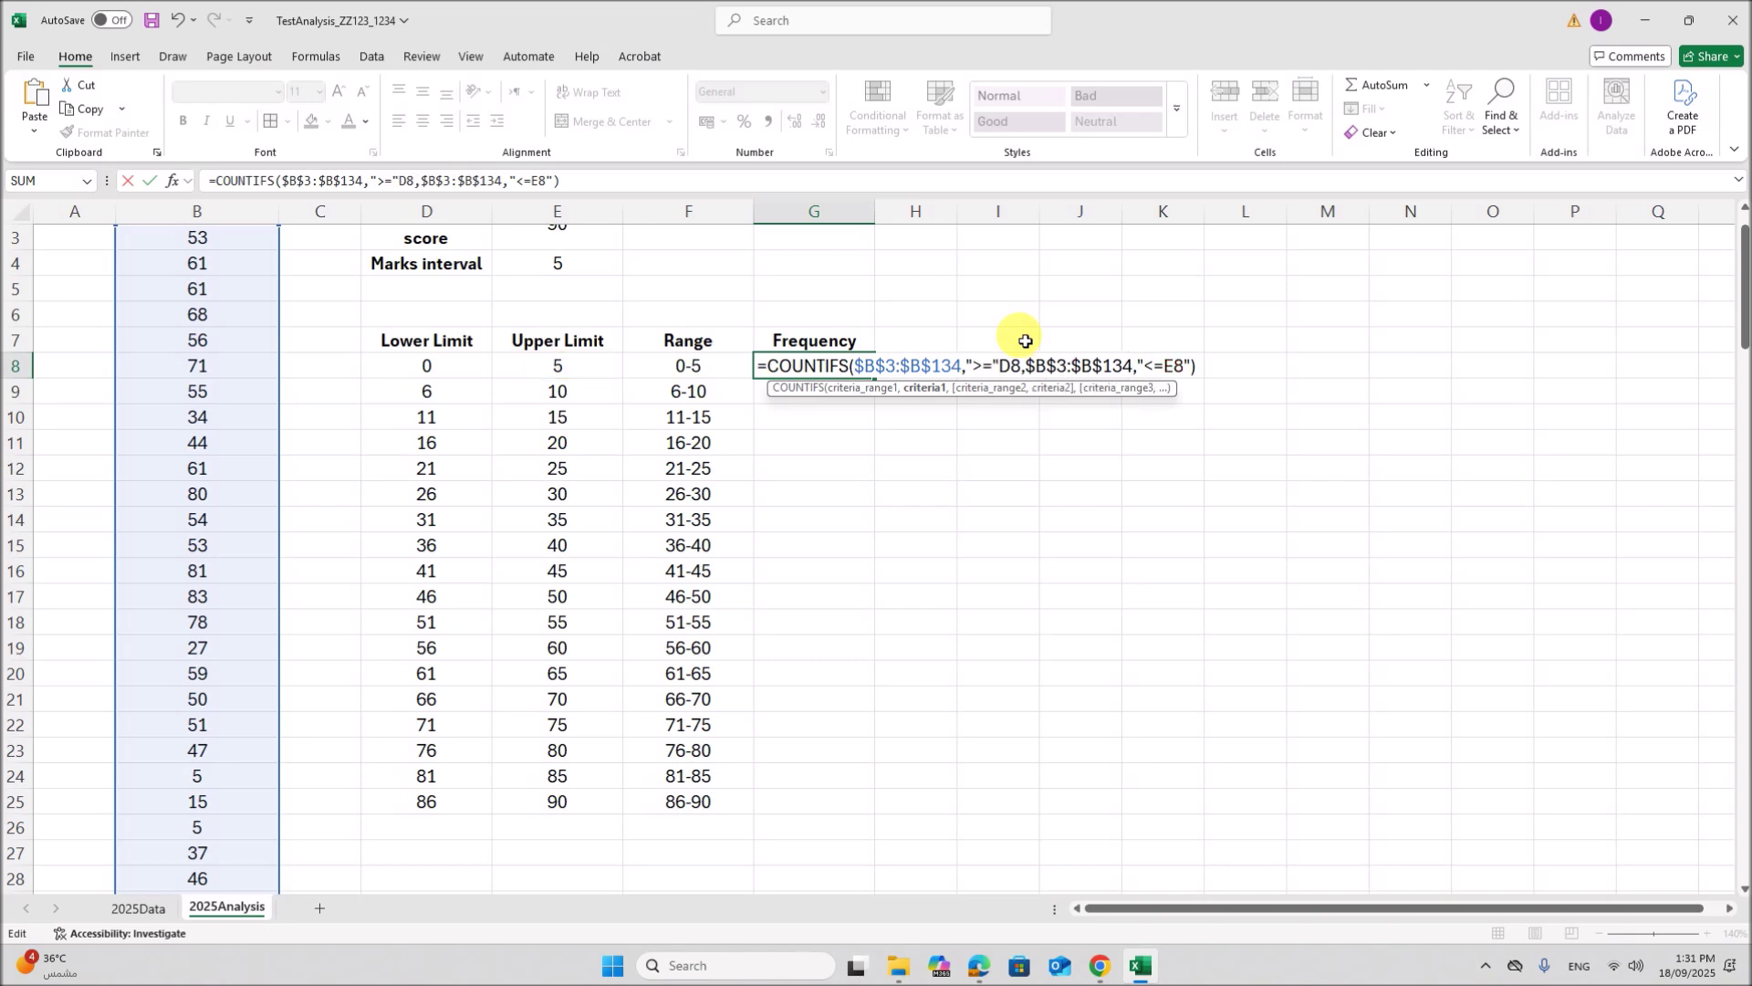
pyautogui.write('&')
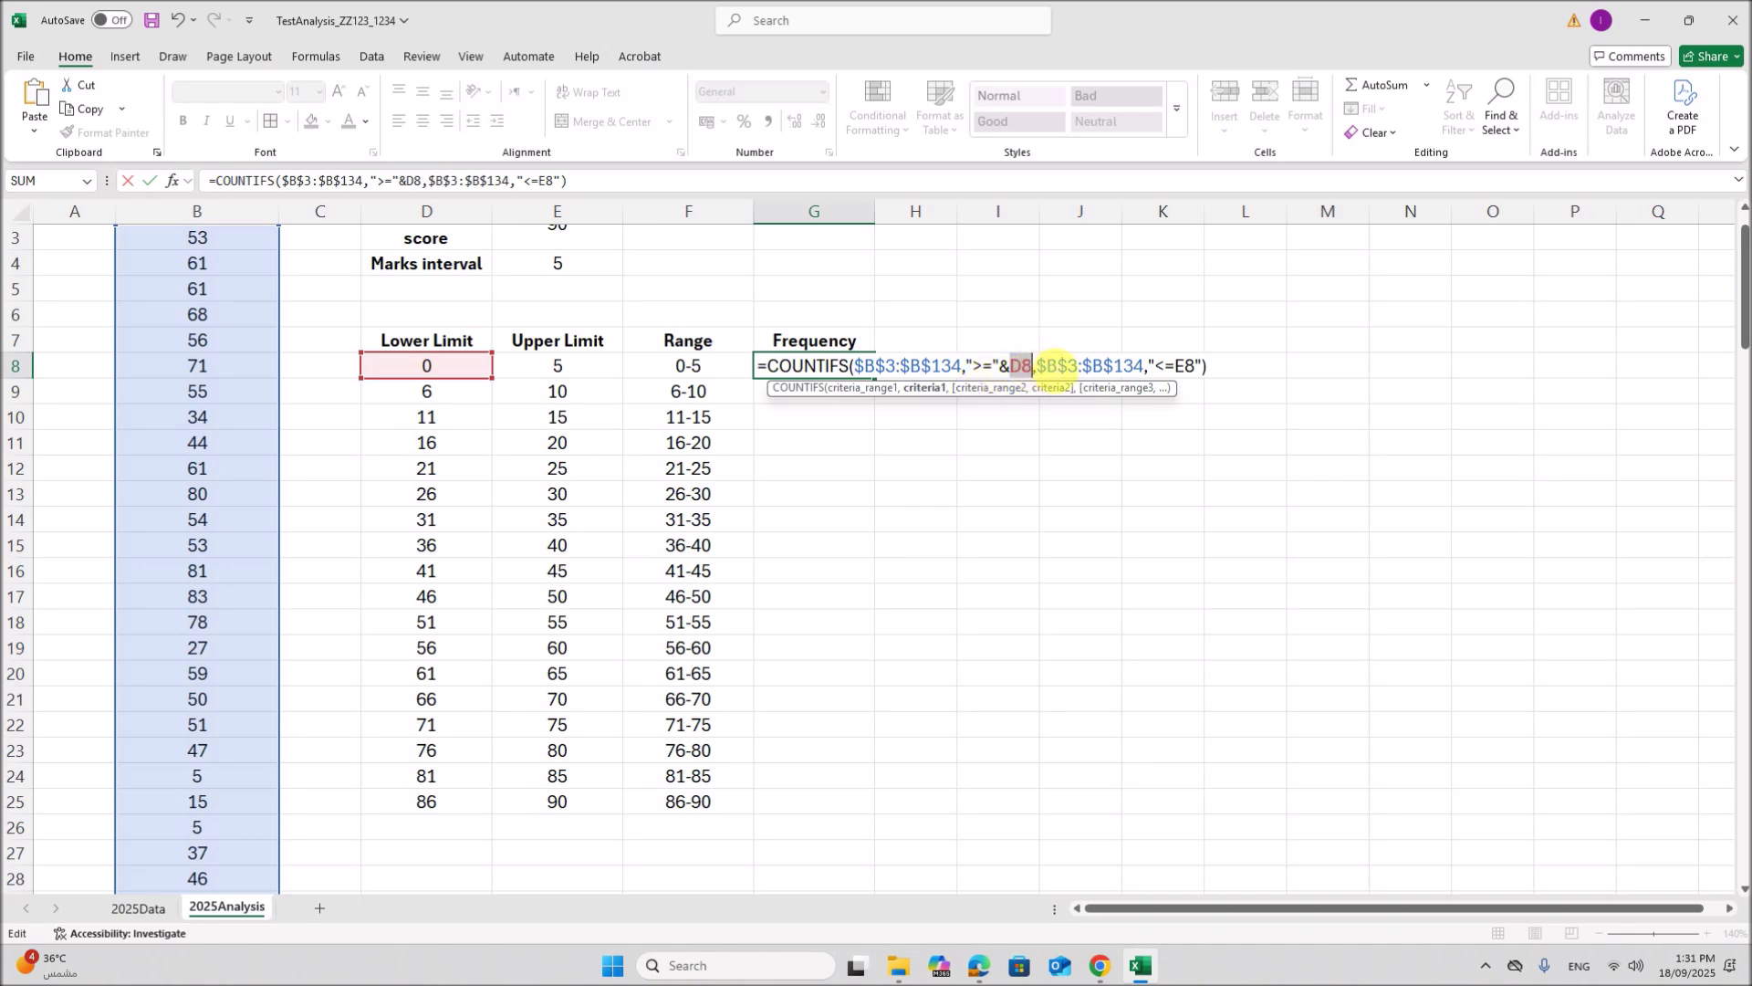
# Step: Change the second criterion in G8 to "<="&E8 and fill the COUNTIFS formula down to G25
pyautogui.click(1175, 366)
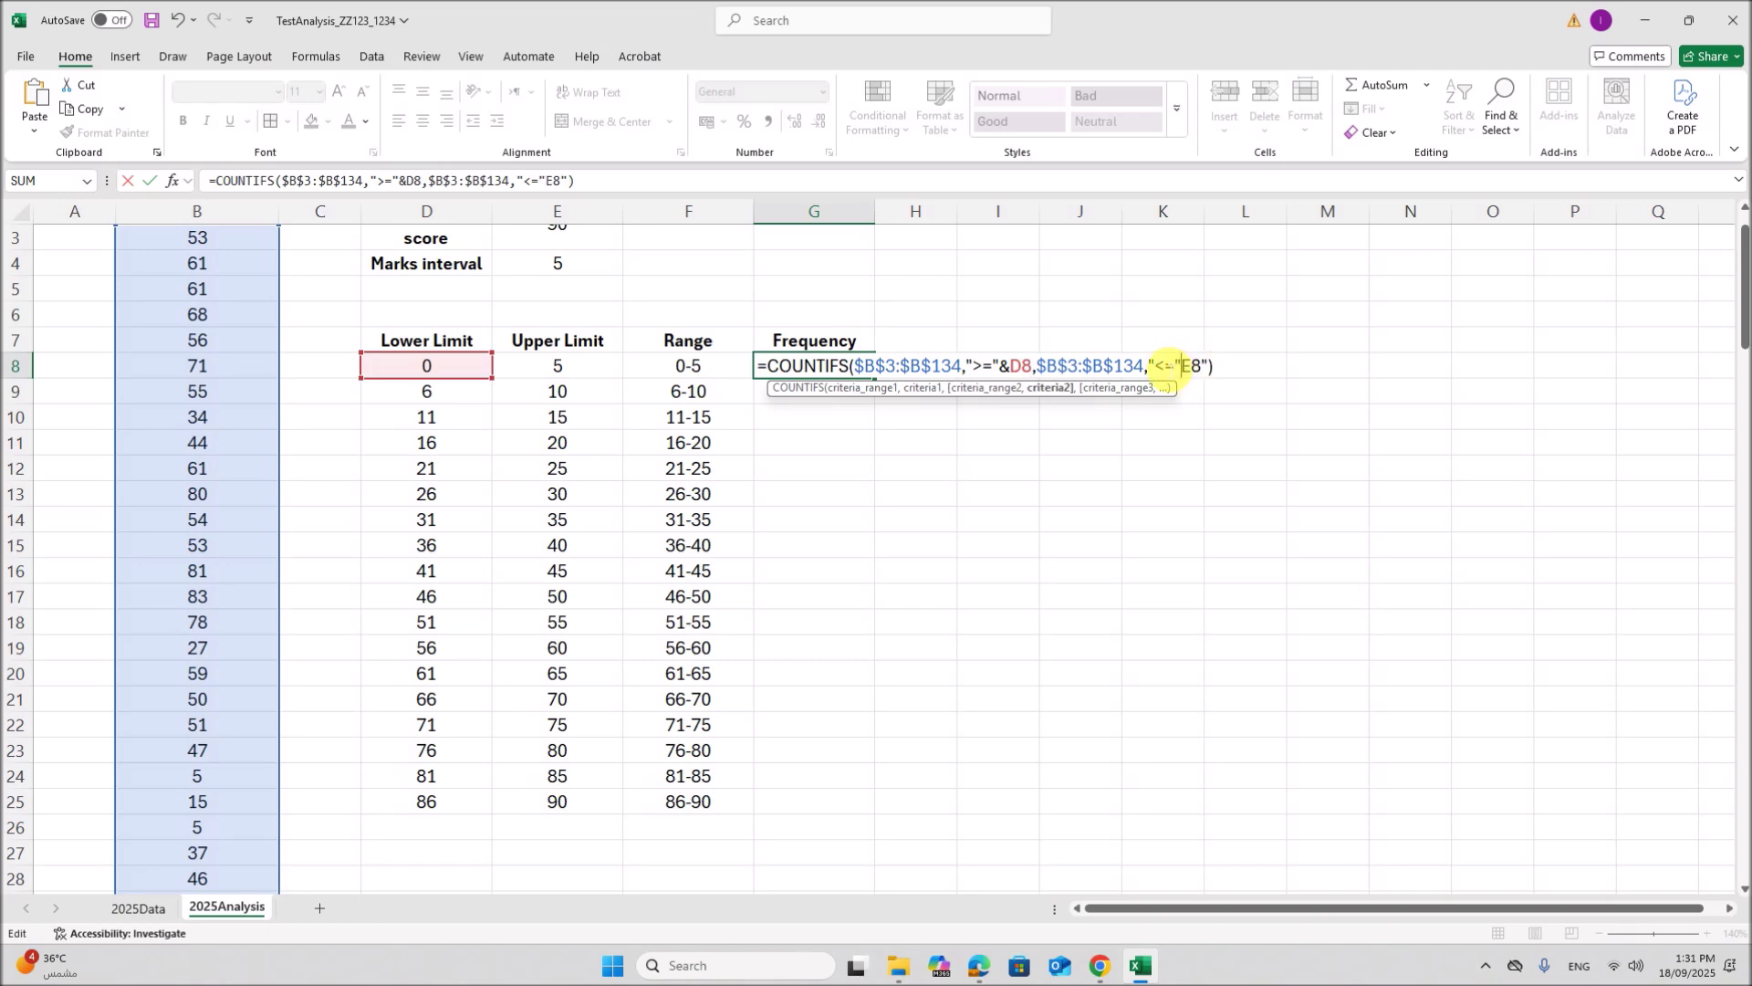
pyautogui.write('&')
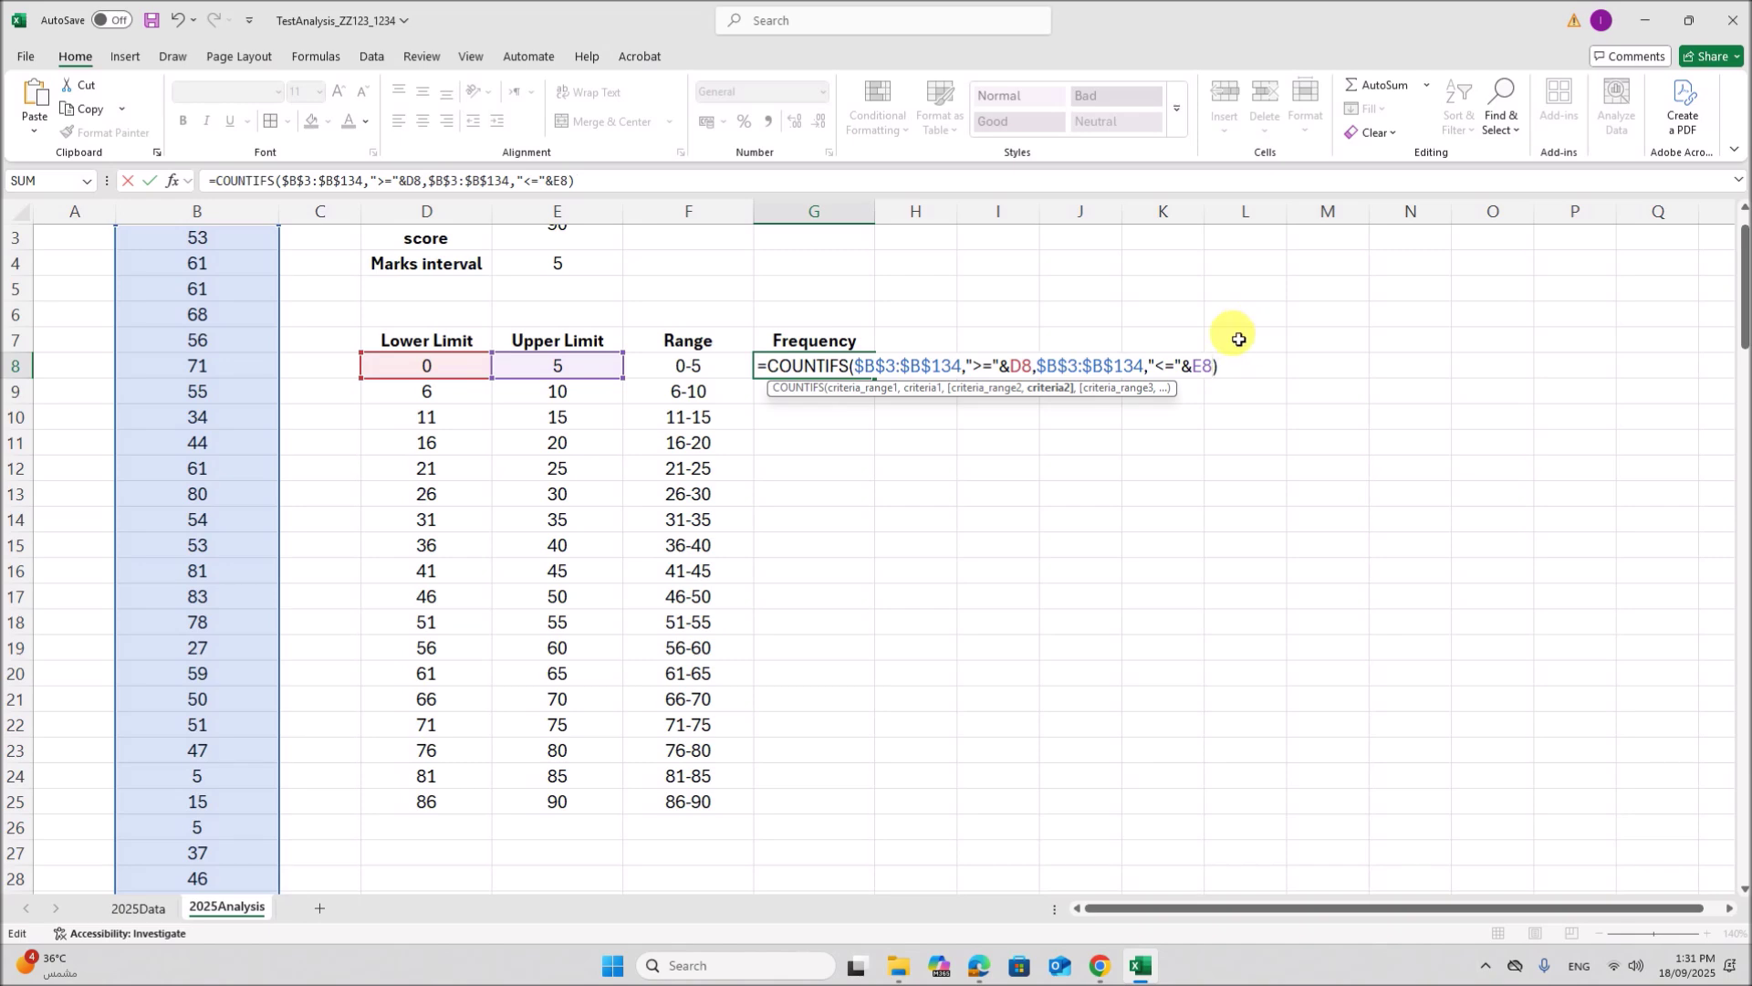
pyautogui.press('Return')
pyautogui.click(848, 367)
pyautogui.moveTo(884, 385); pyautogui.dragTo(833, 812)
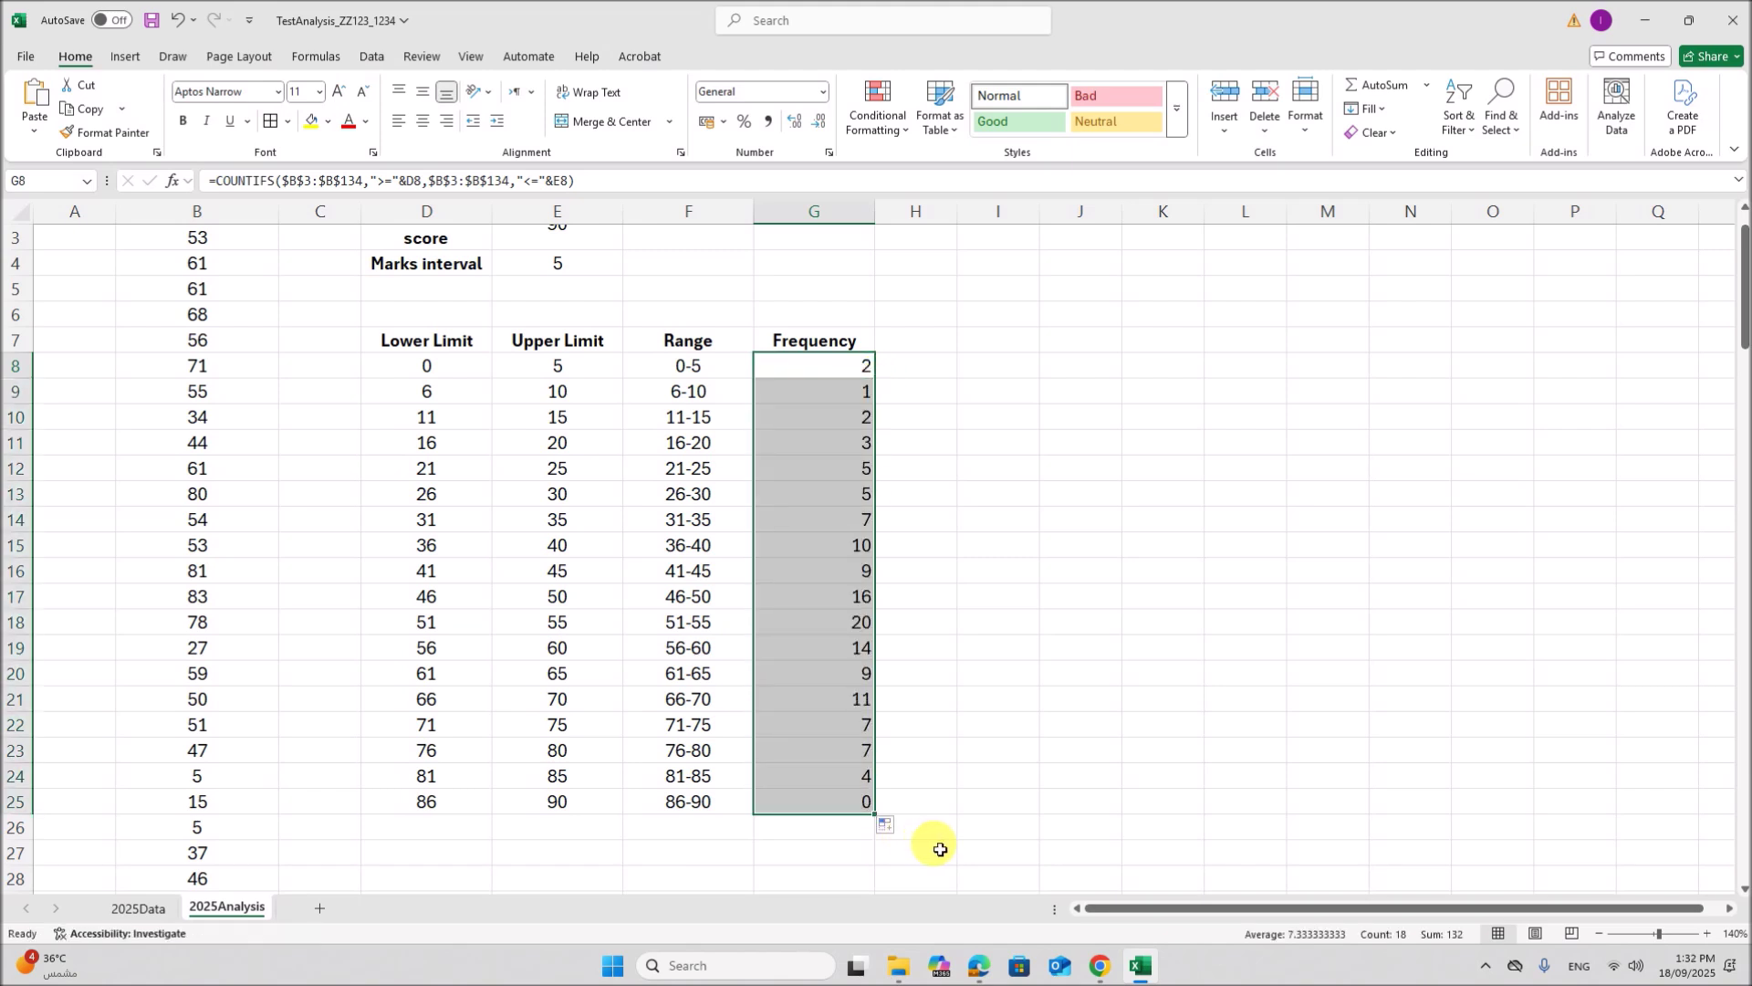
# Step: Set the Marks interval in E4 to 10 to test the Frequency formulas with wider ranges
pyautogui.scroll(1, 612, 419)
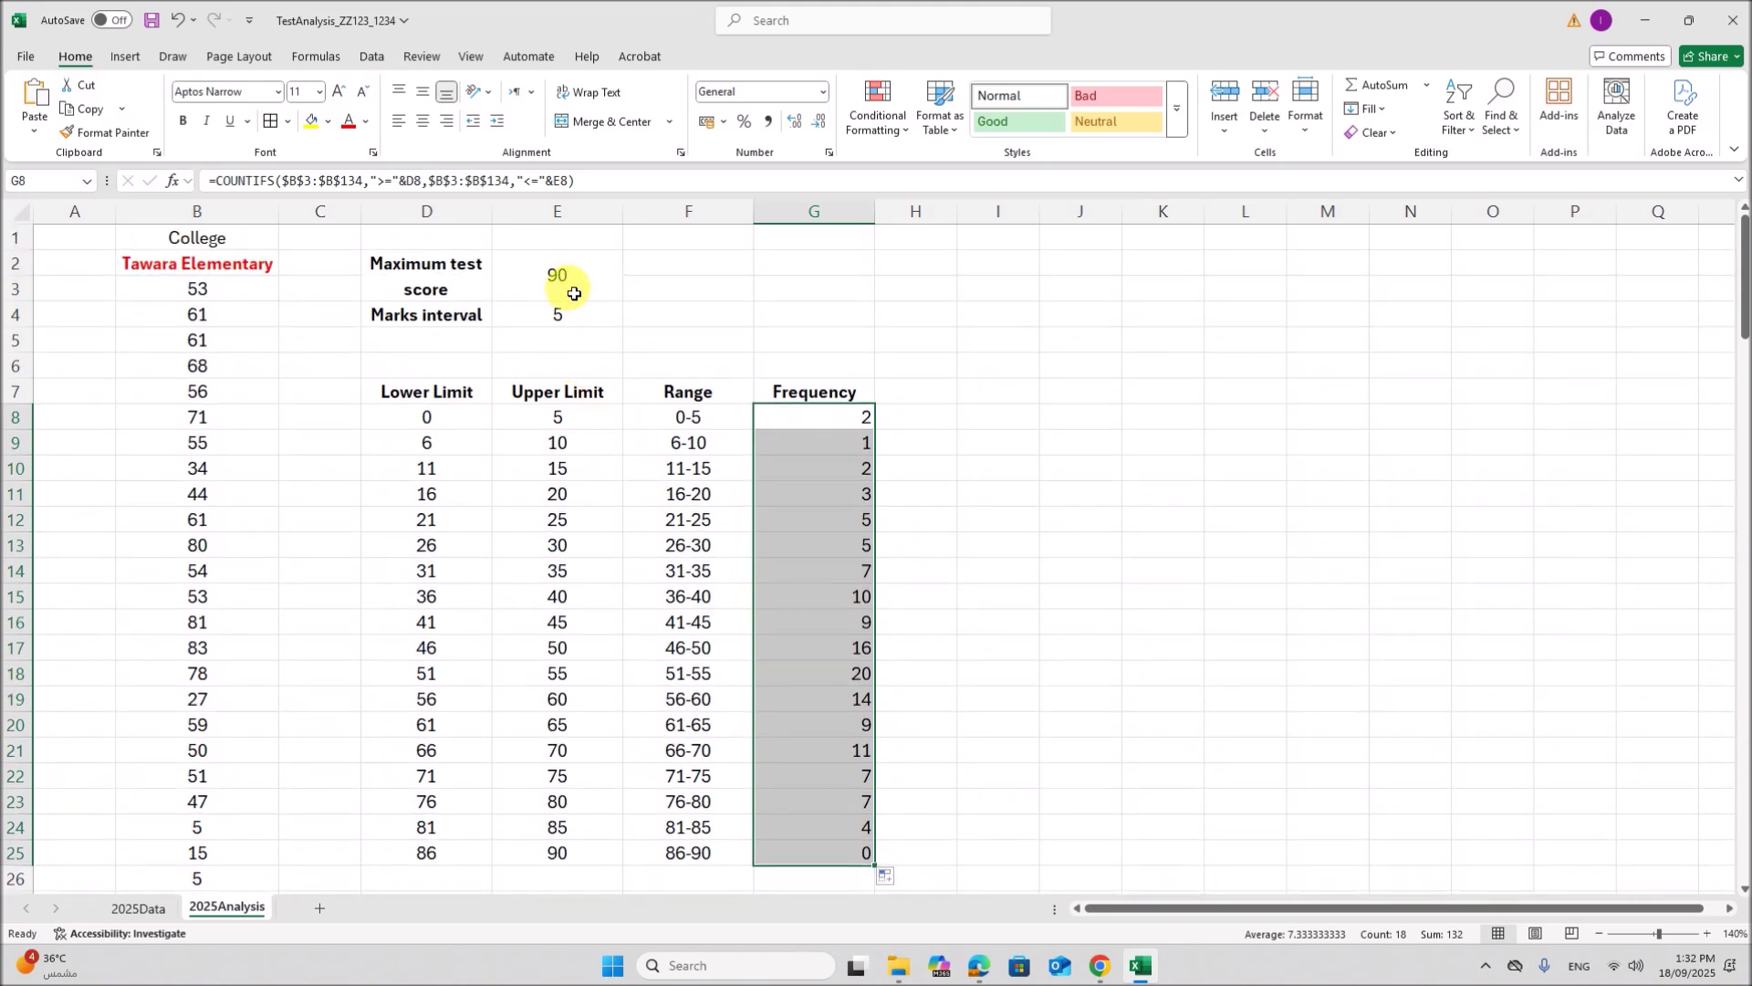
pyautogui.click(560, 317)
pyautogui.click(628, 318)
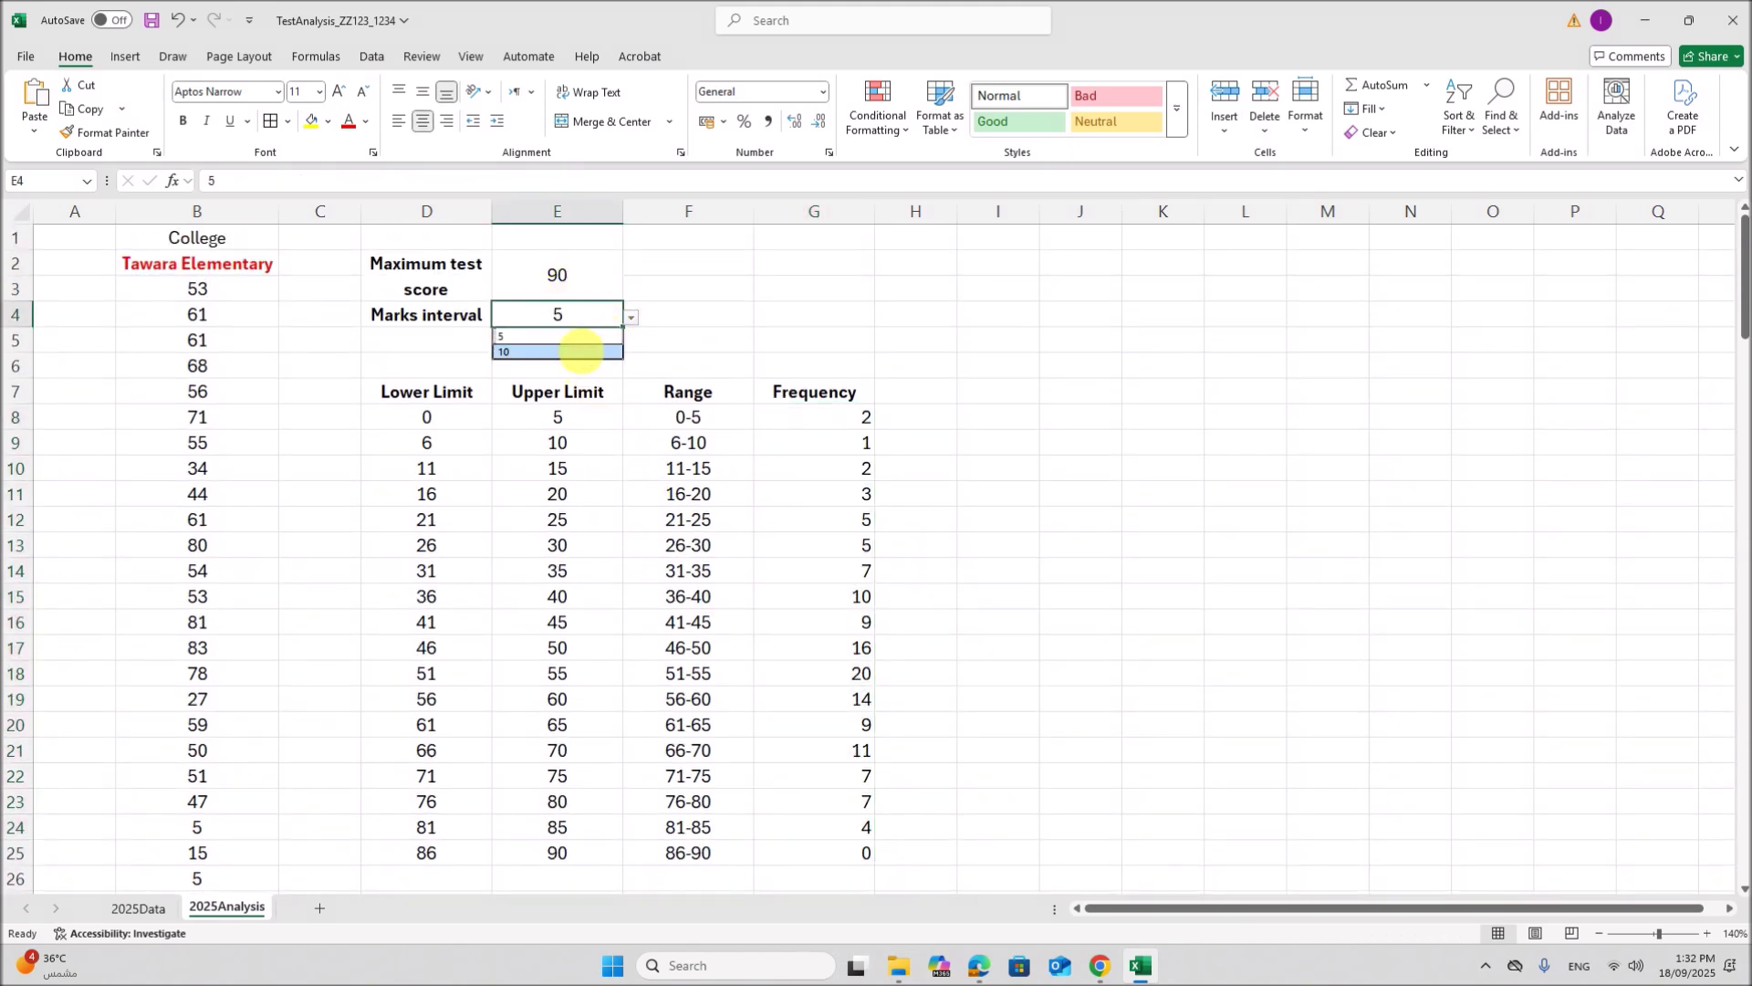
pyautogui.click(587, 357)
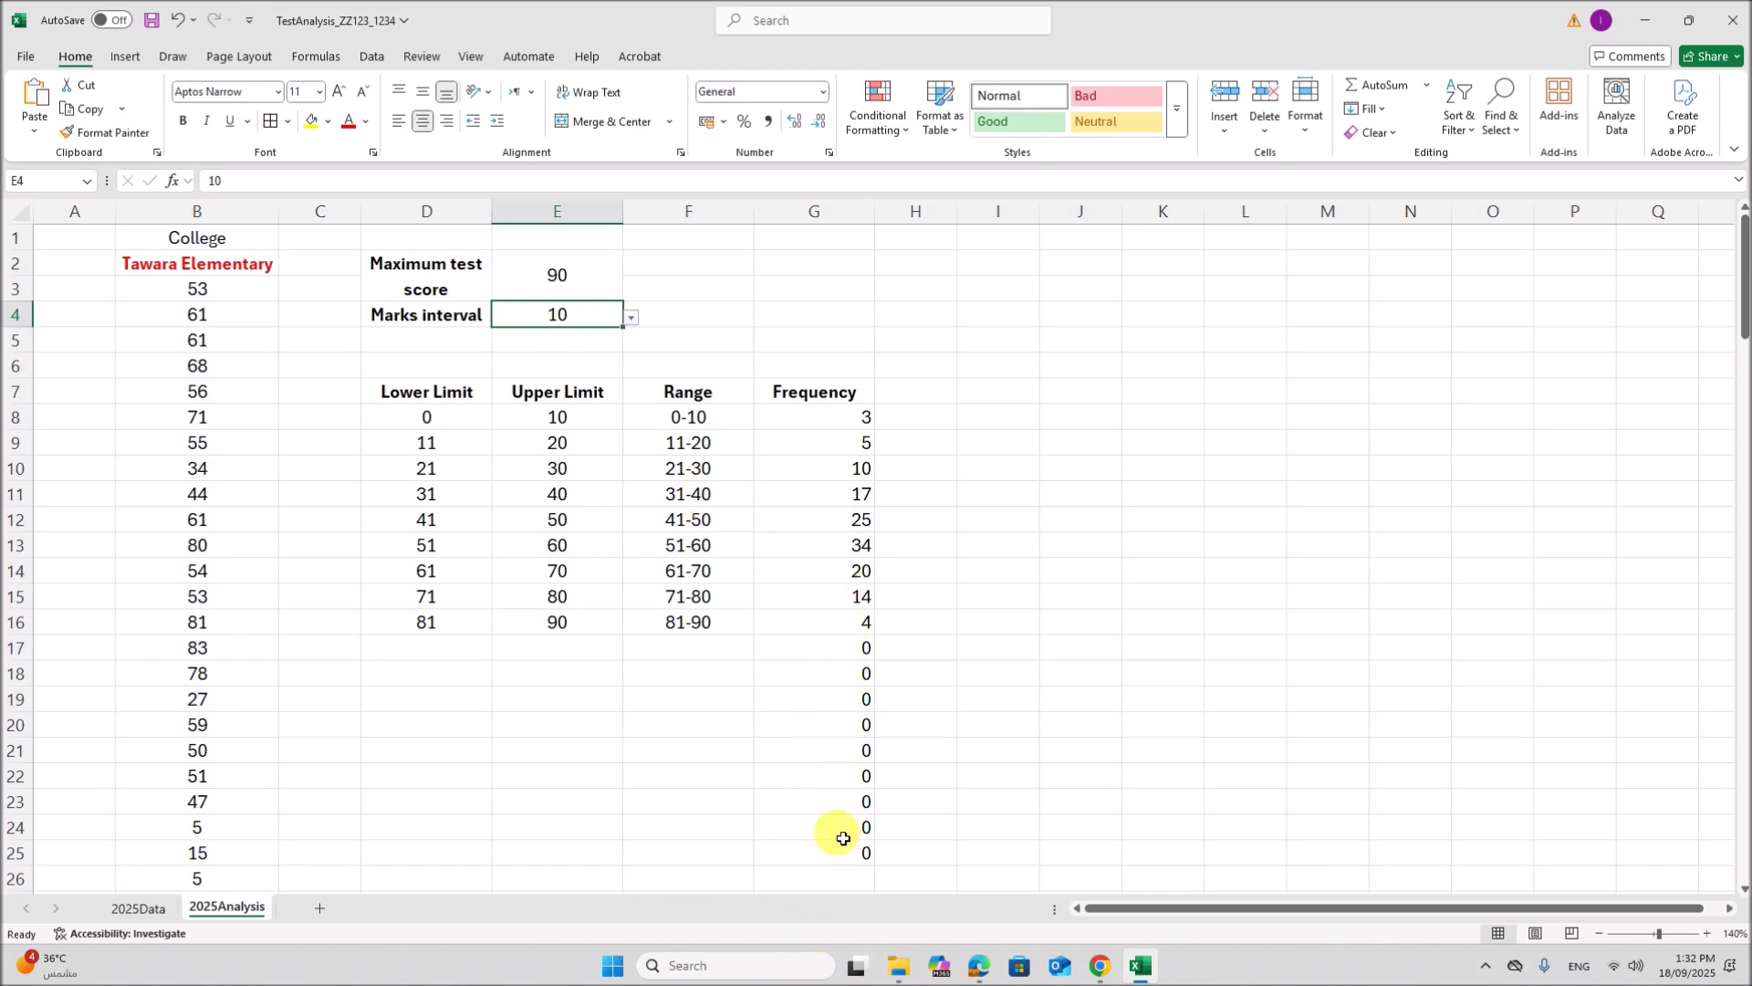
# Step: Wrap the COUNTIFS formula in G8 in an IF that returns "" when E8="" and otherwise the count
pyautogui.click(844, 426)
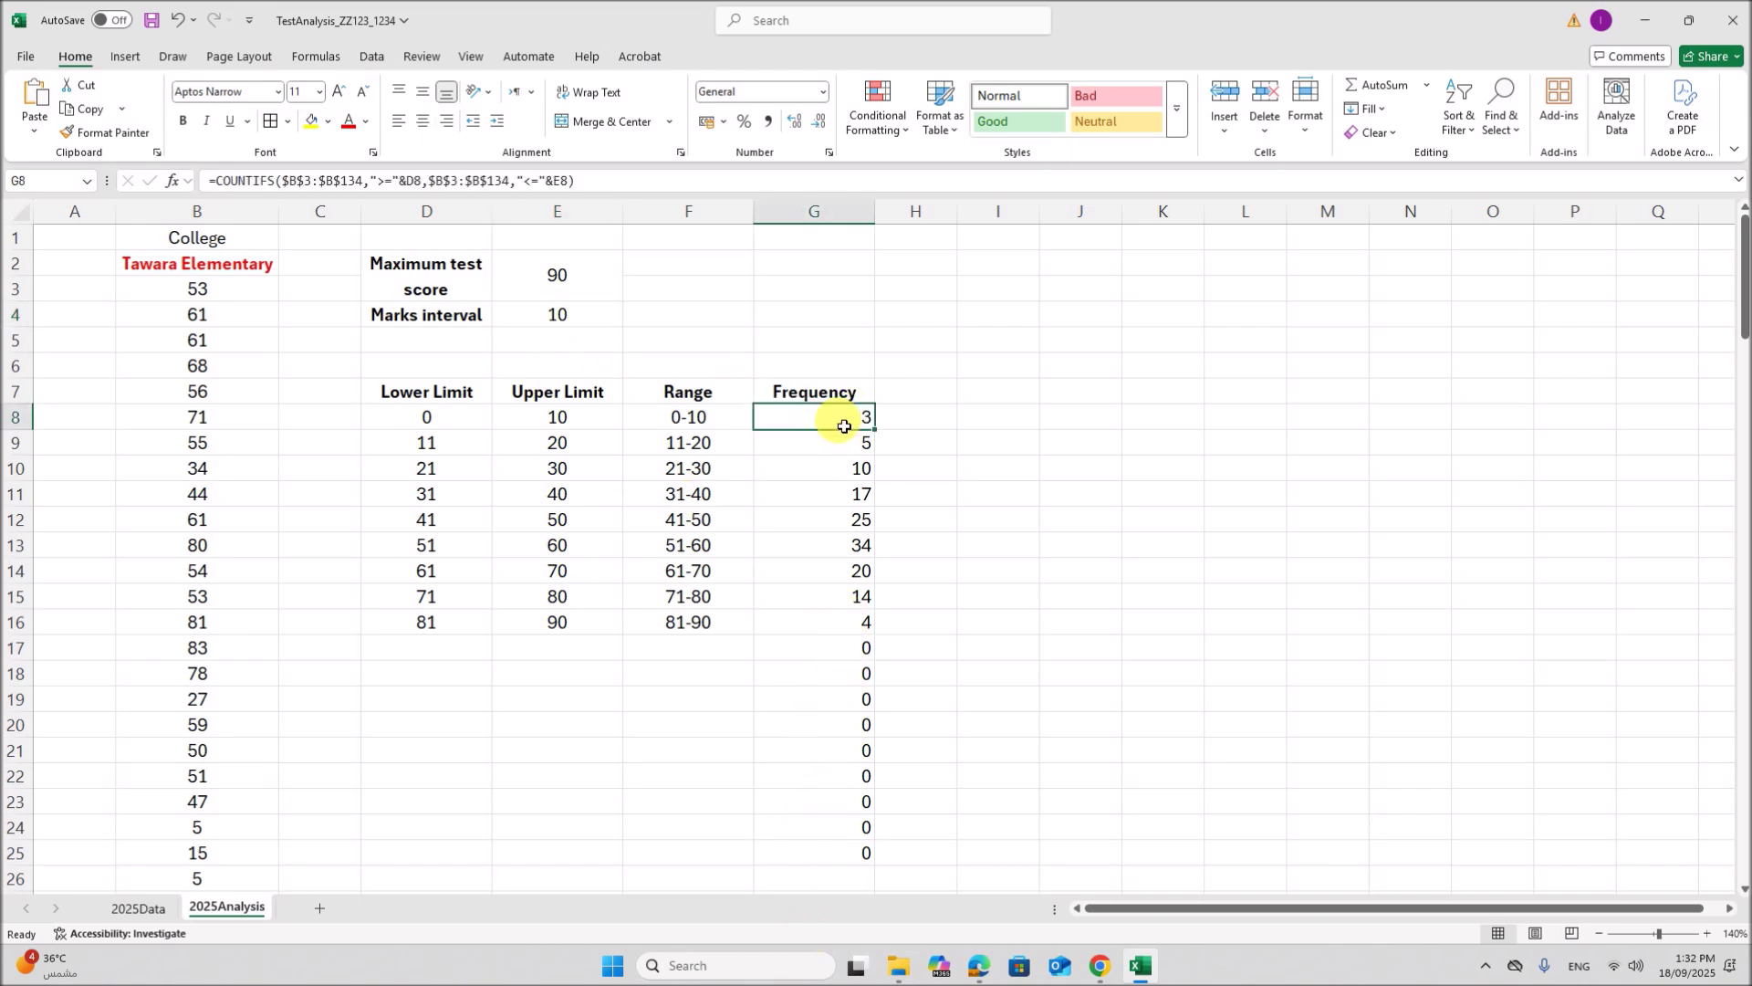
pyautogui.doubleClick(795, 423)
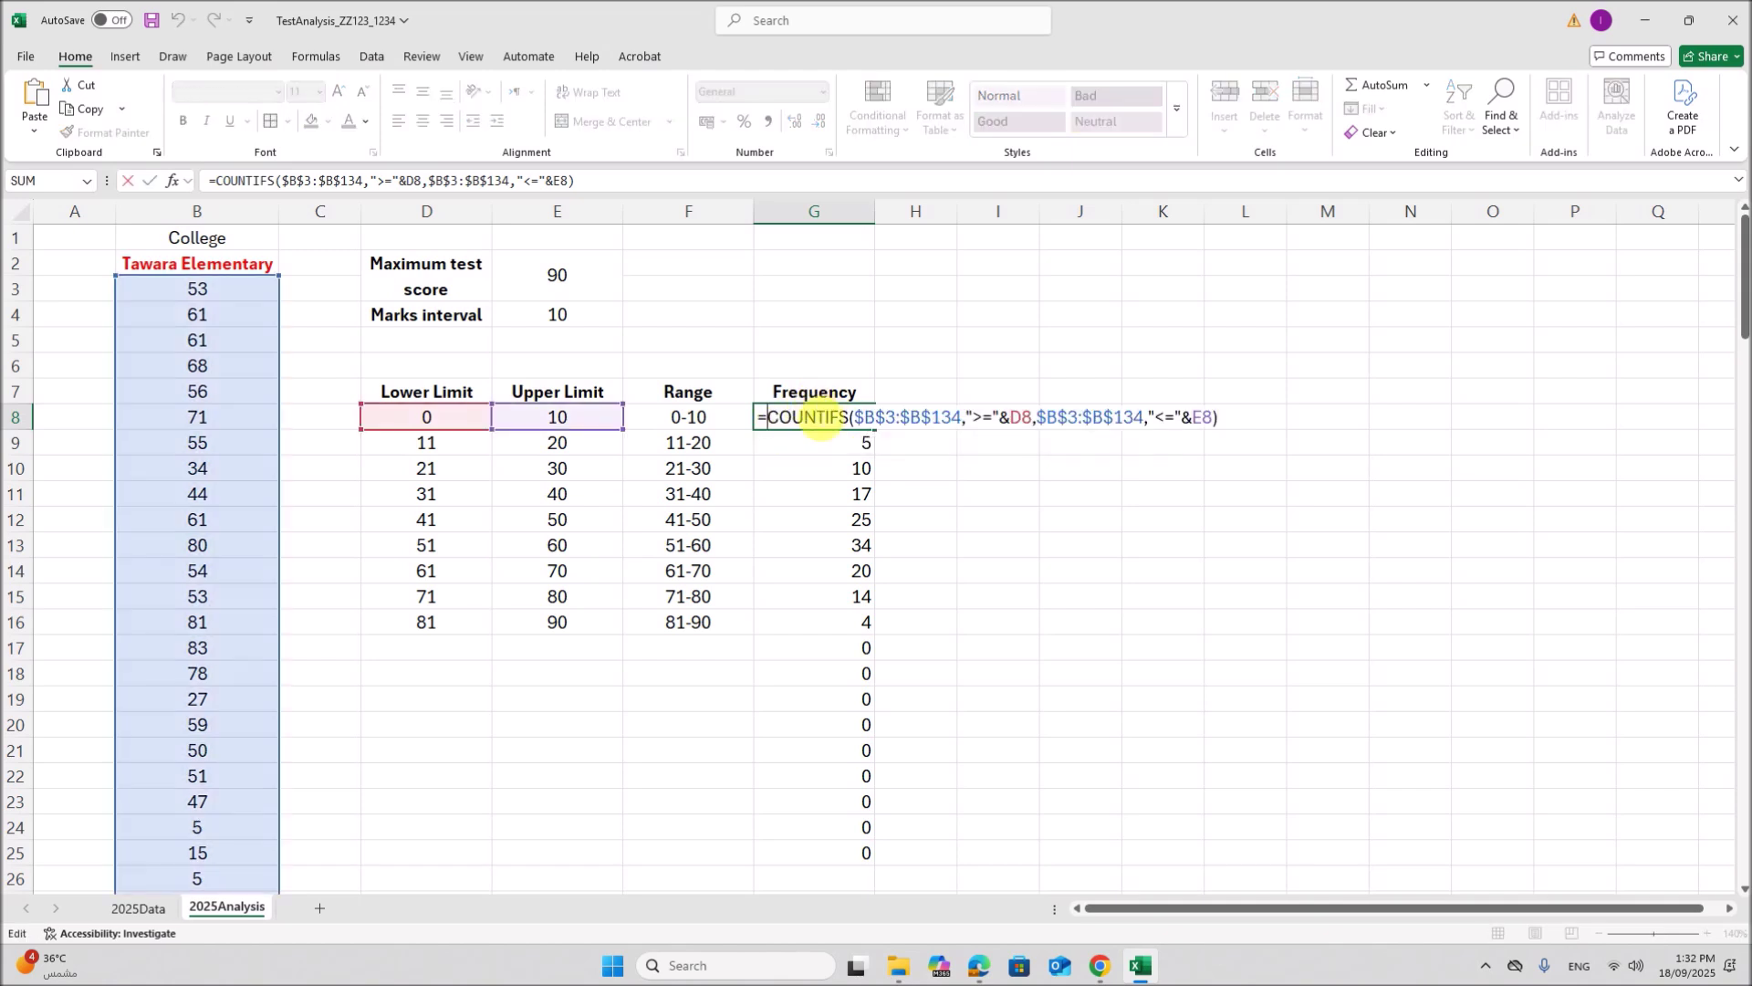
pyautogui.write('IF(')
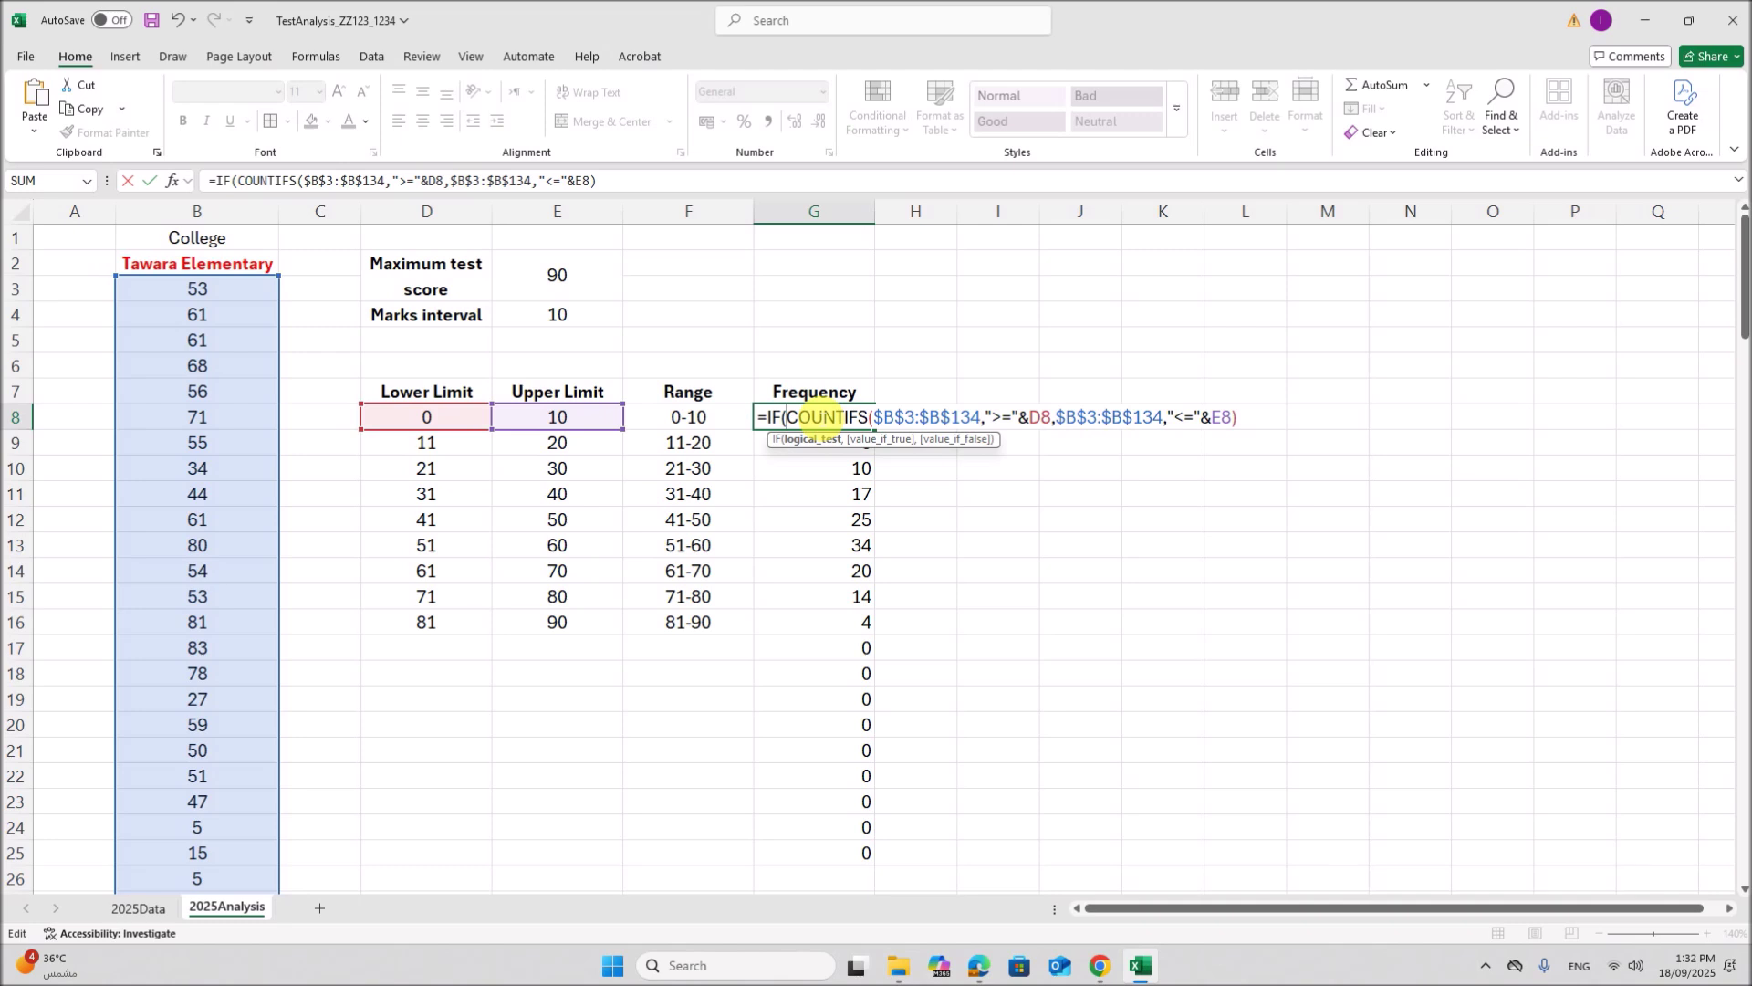
pyautogui.click(588, 422)
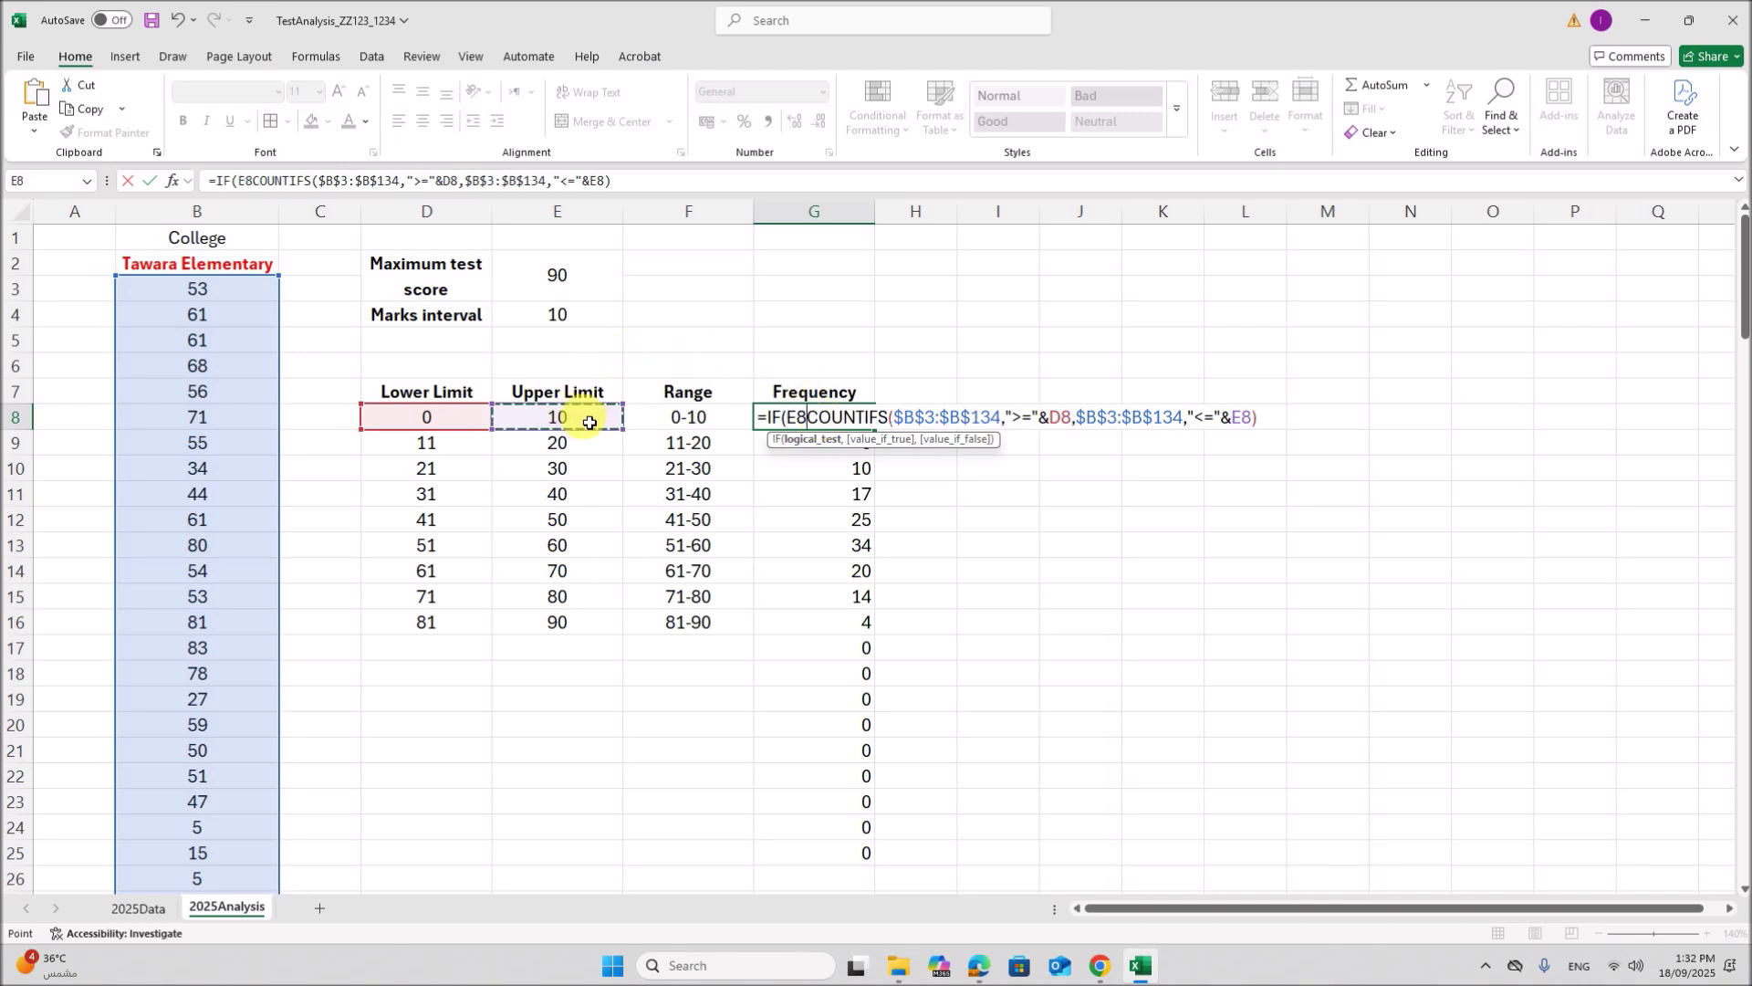
pyautogui.write('=""')
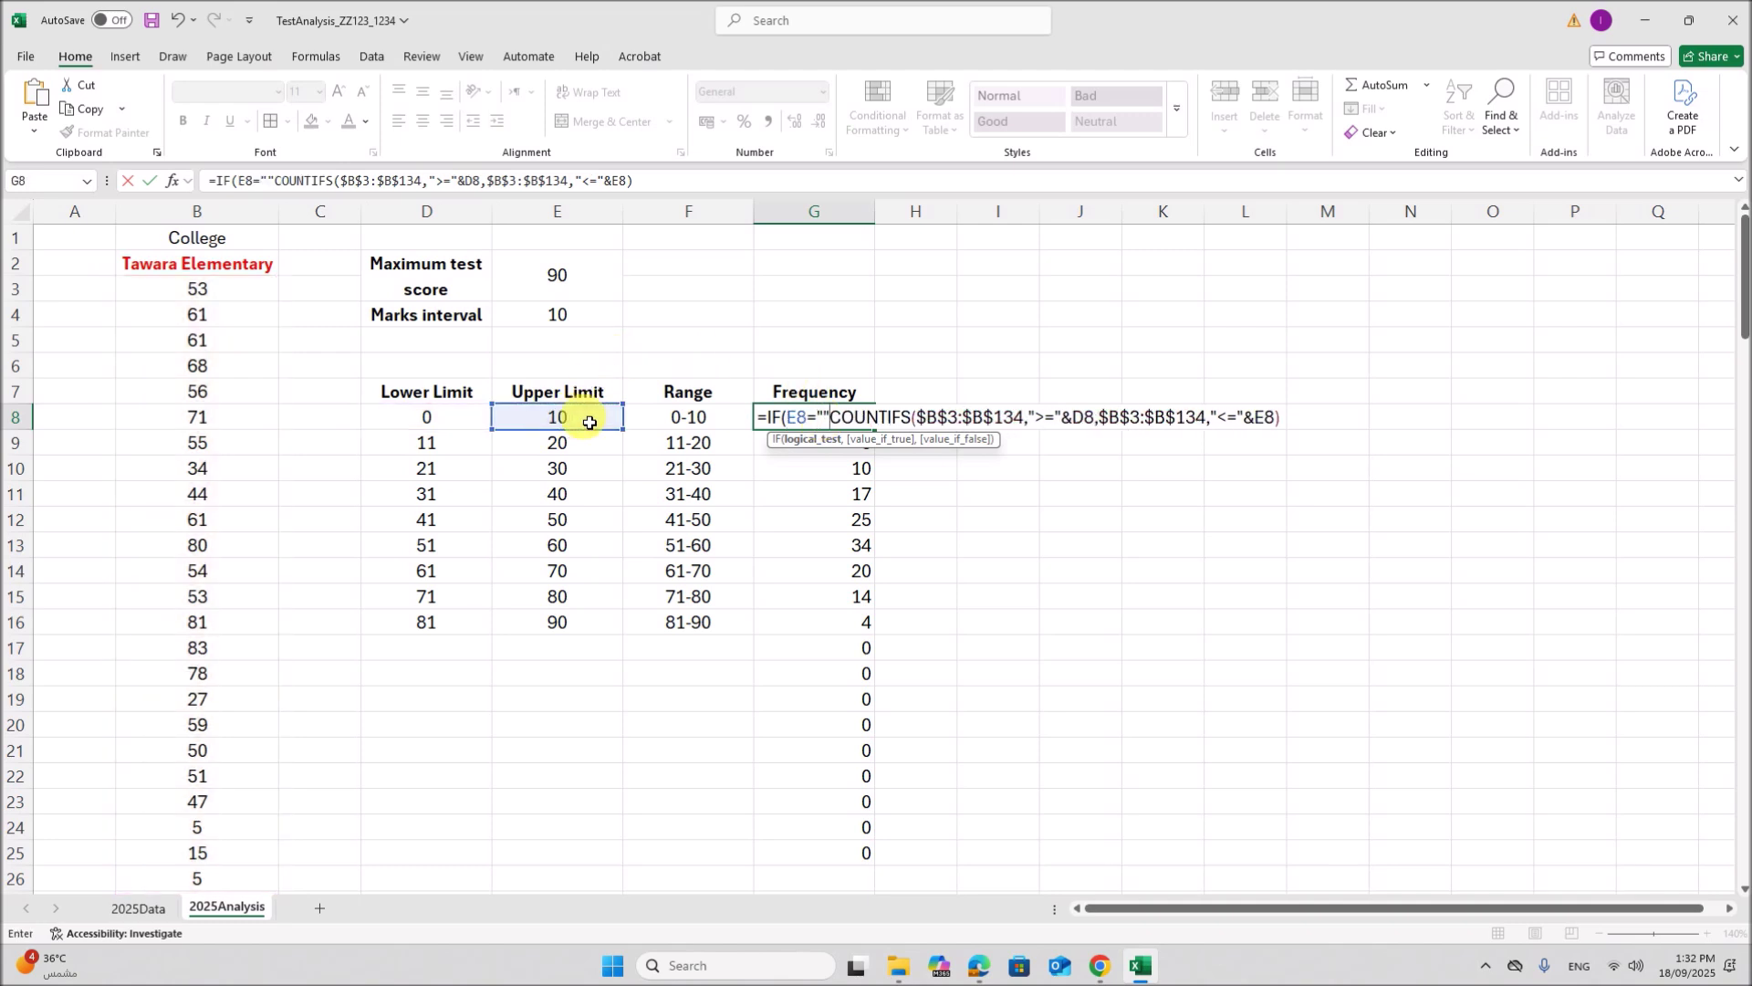
pyautogui.write(',""')
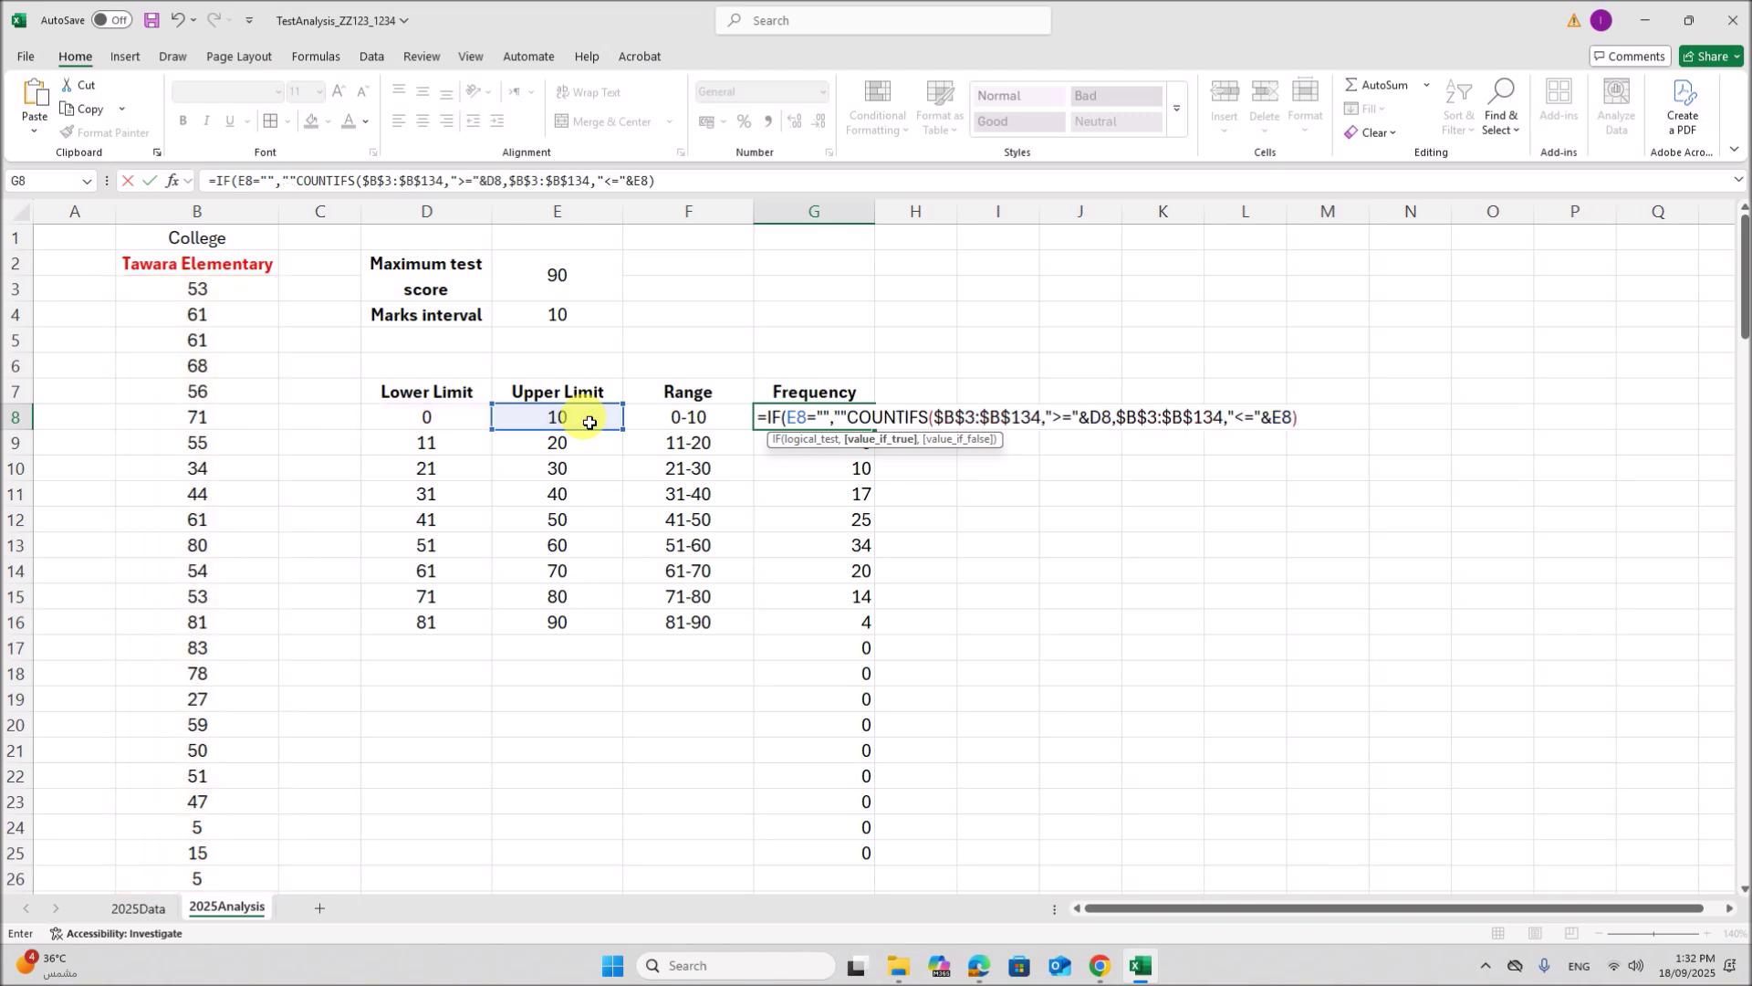
pyautogui.write(',')
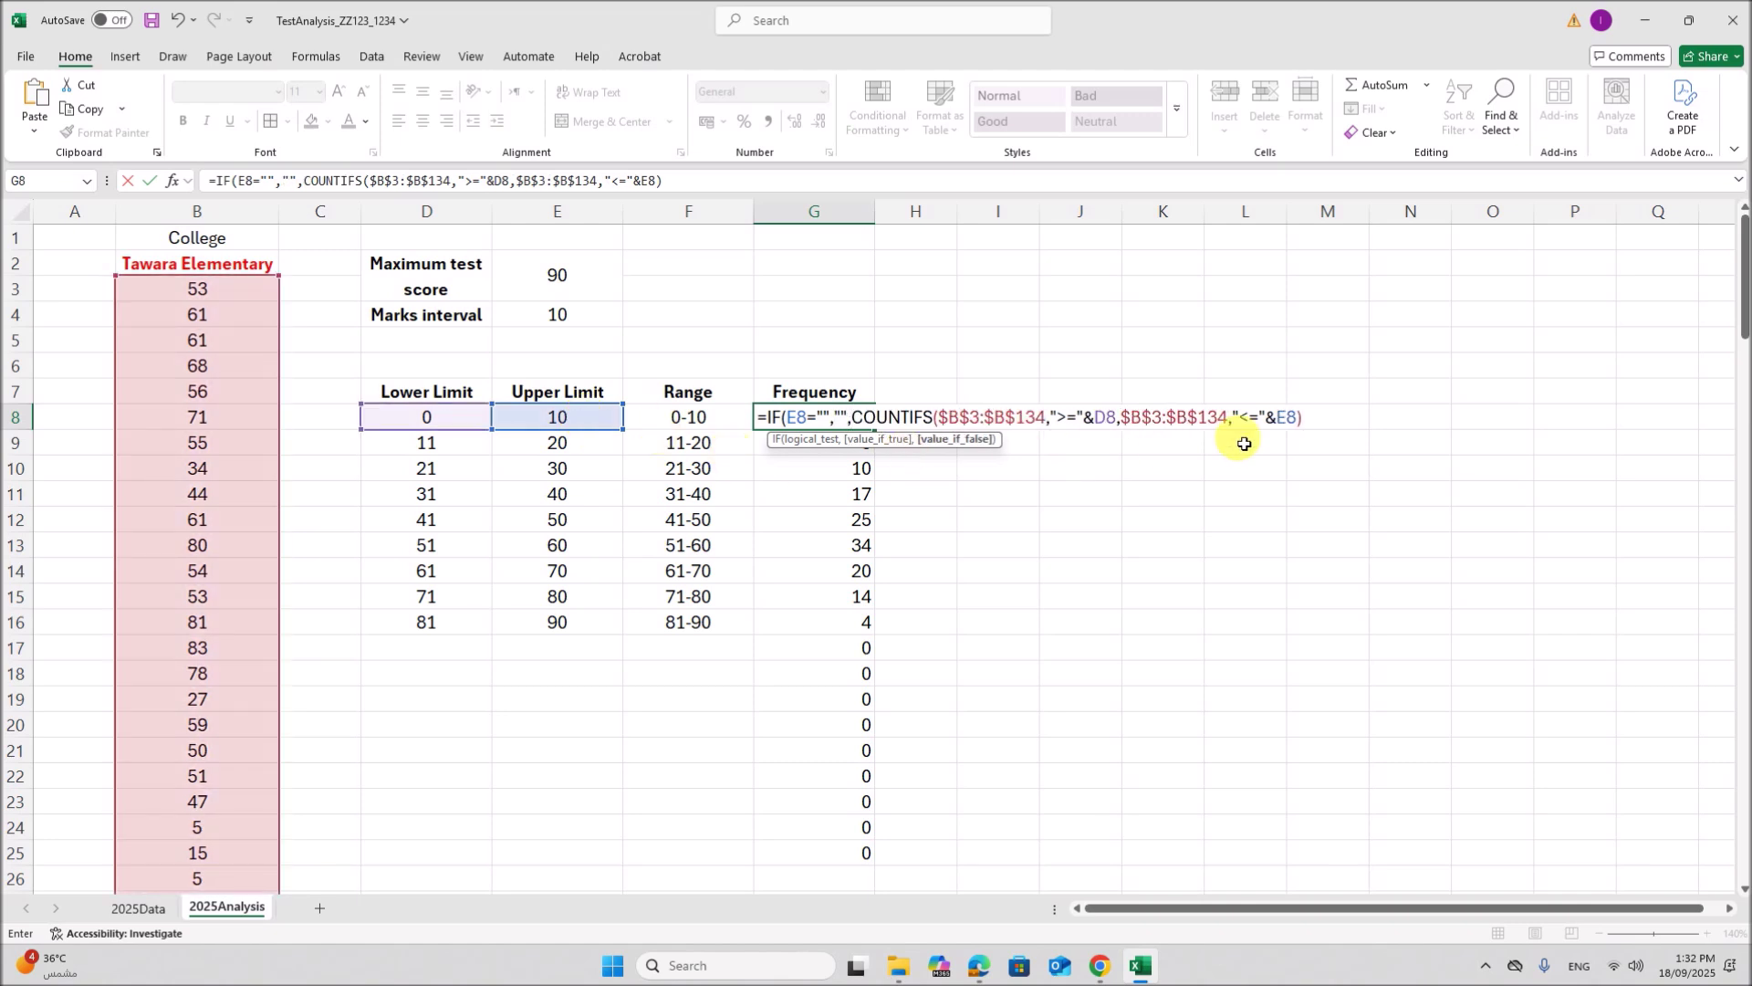
pyautogui.click(1321, 426)
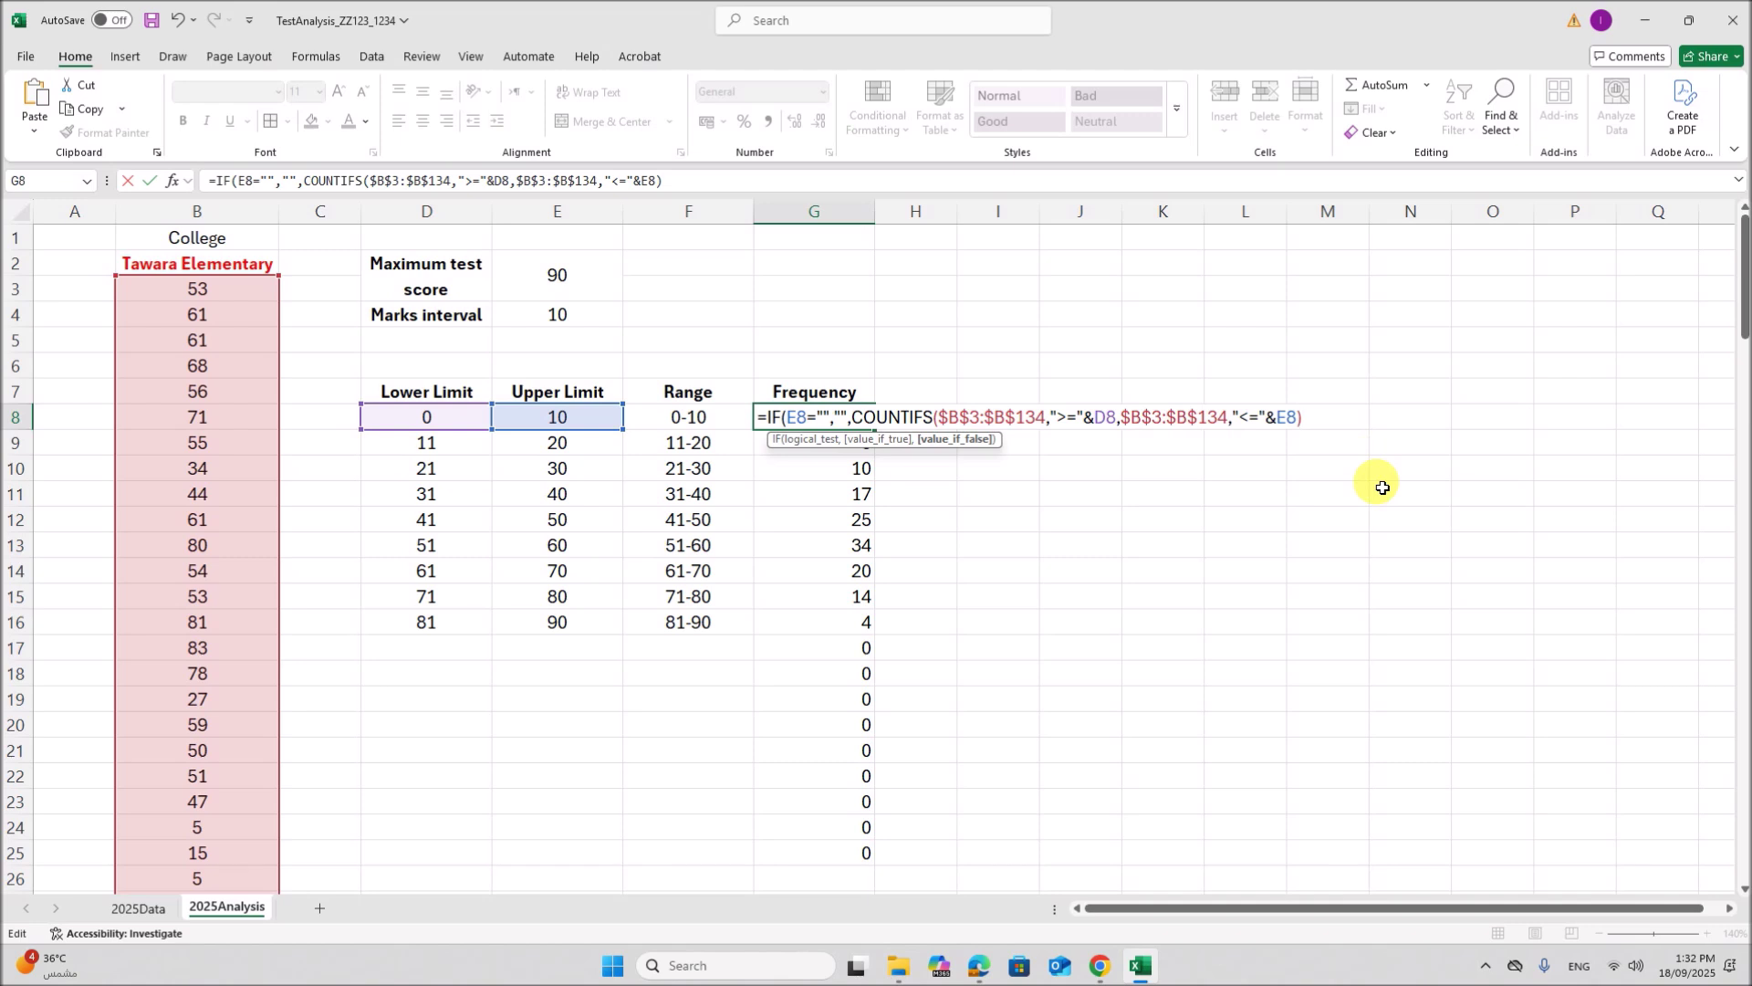
pyautogui.write(')')
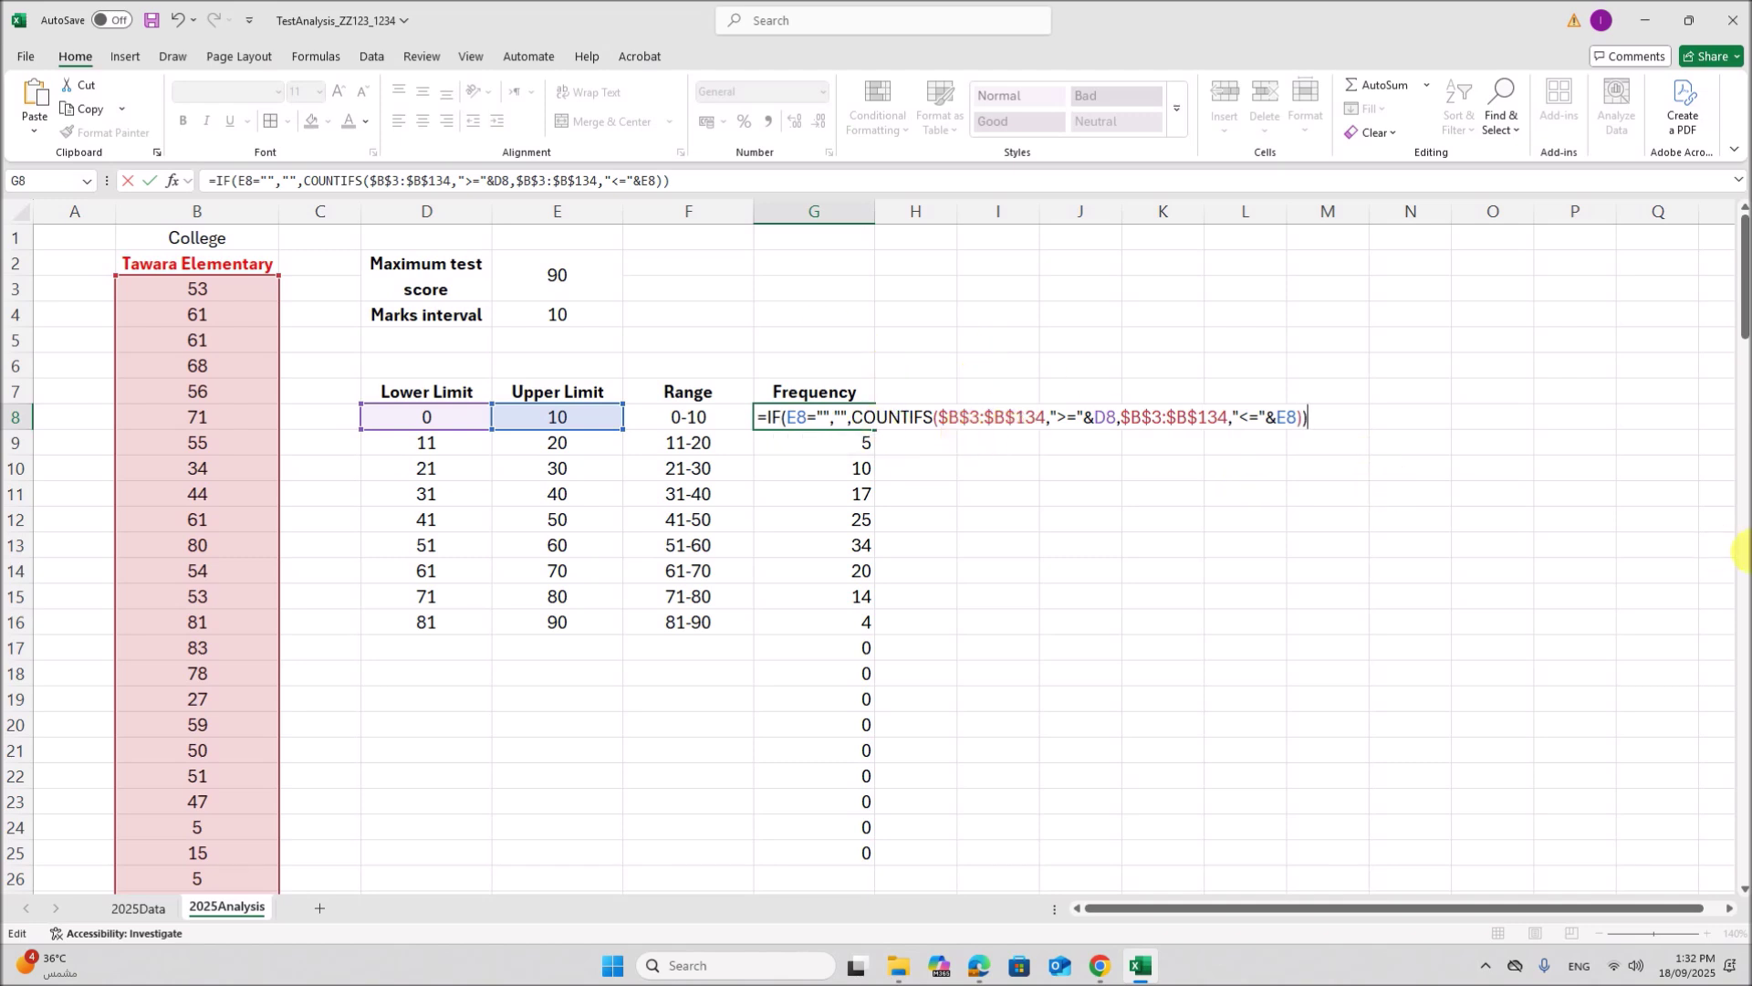
pyautogui.press('Return')
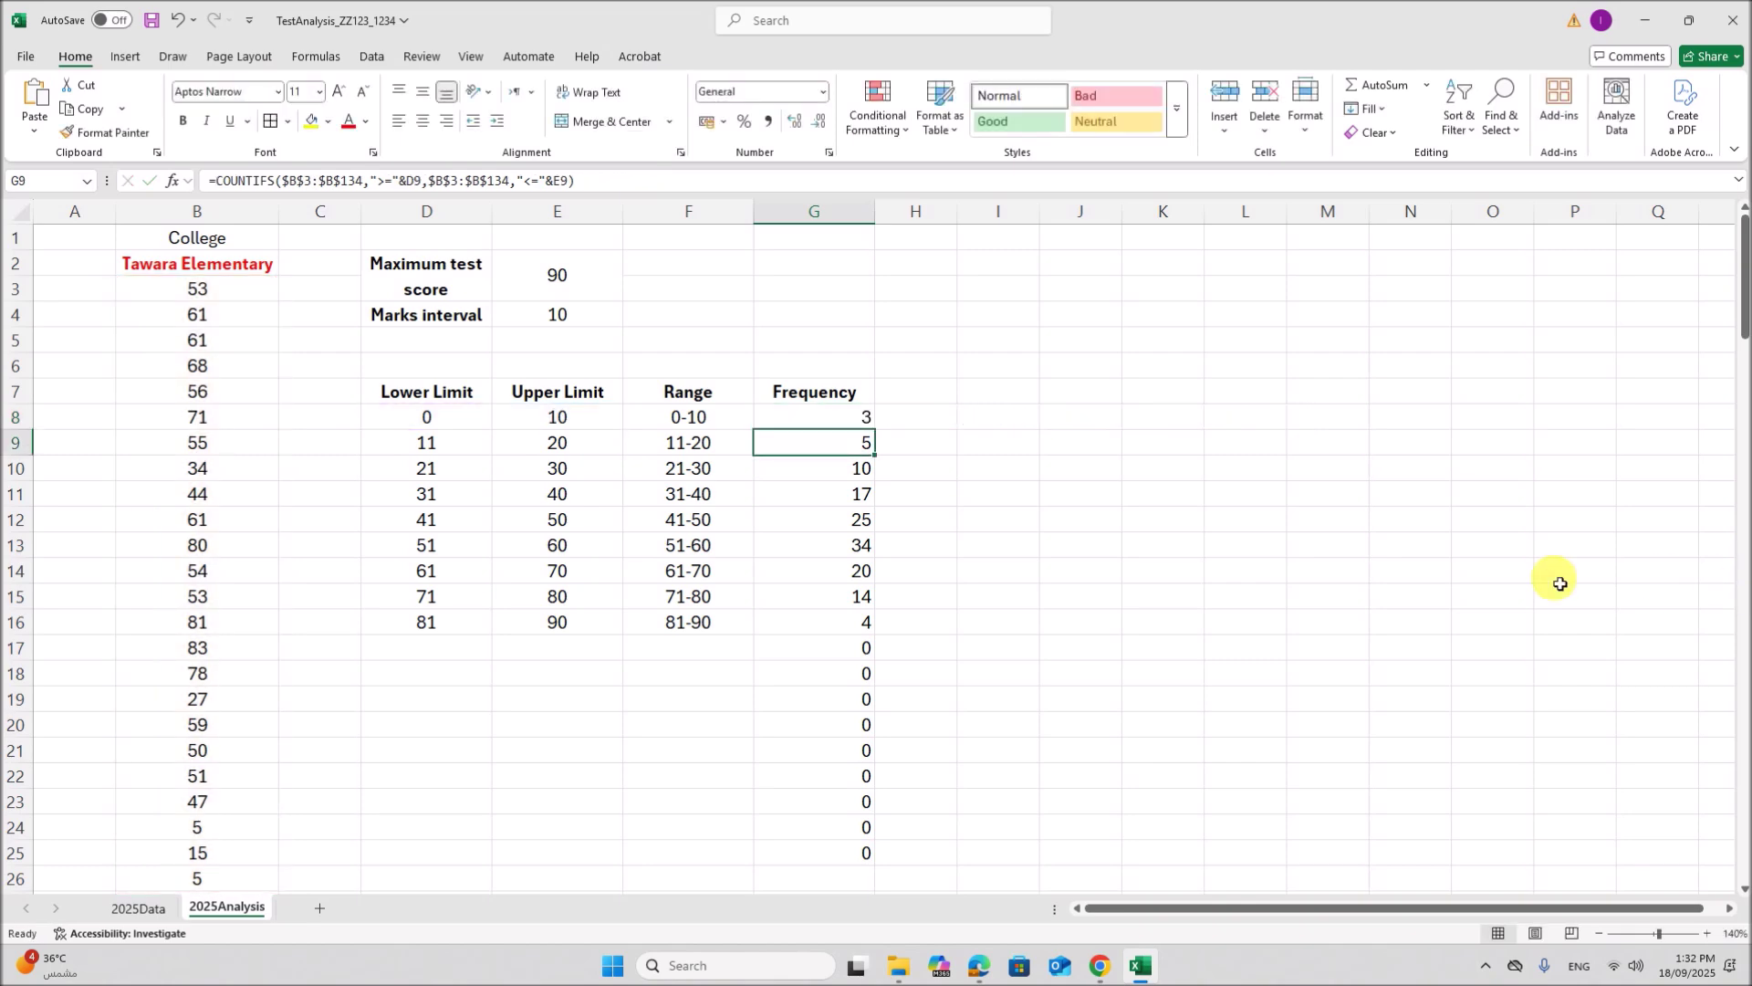
# Step: Fill the revised Frequency formula from G8 down to G25
pyautogui.click(873, 424)
pyautogui.scroll(-1, 868, 430)
pyautogui.scroll(1, 868, 430)
pyautogui.moveTo(879, 436); pyautogui.dragTo(841, 857)
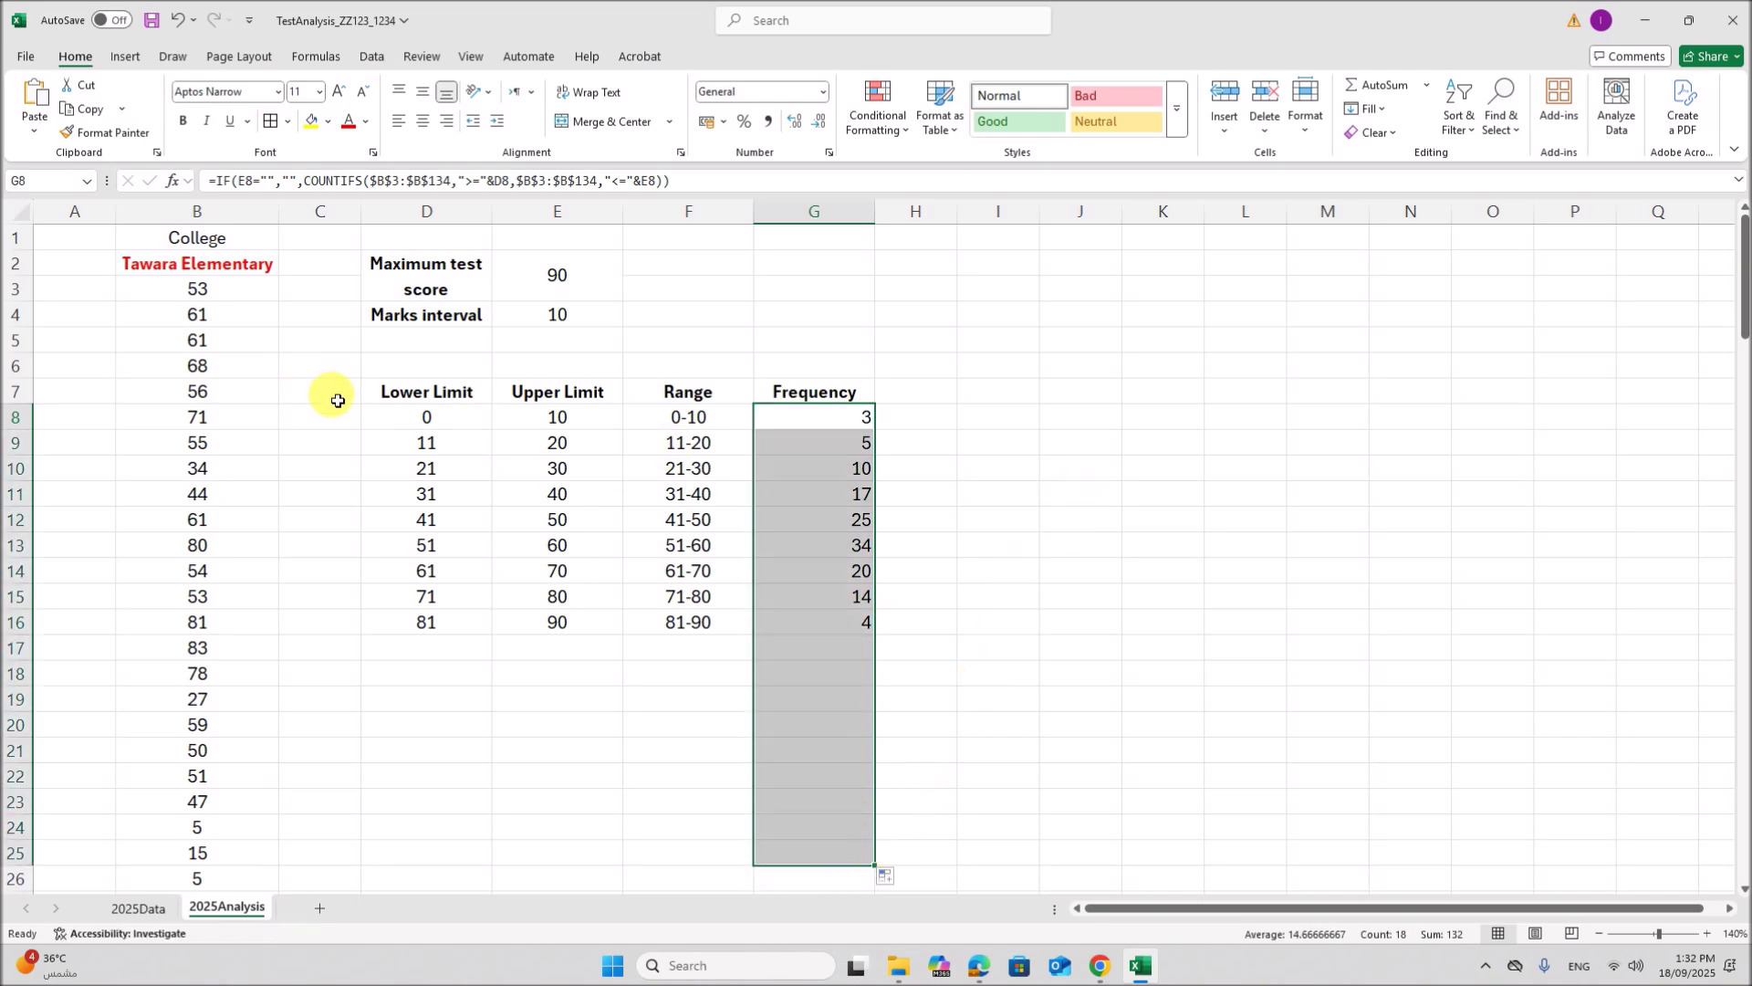
# Step: Choose Tawara Technical as the college in B2 and check the settings of the expected table in the question paper PDF
pyautogui.click(978, 965)
pyautogui.click(1139, 964)
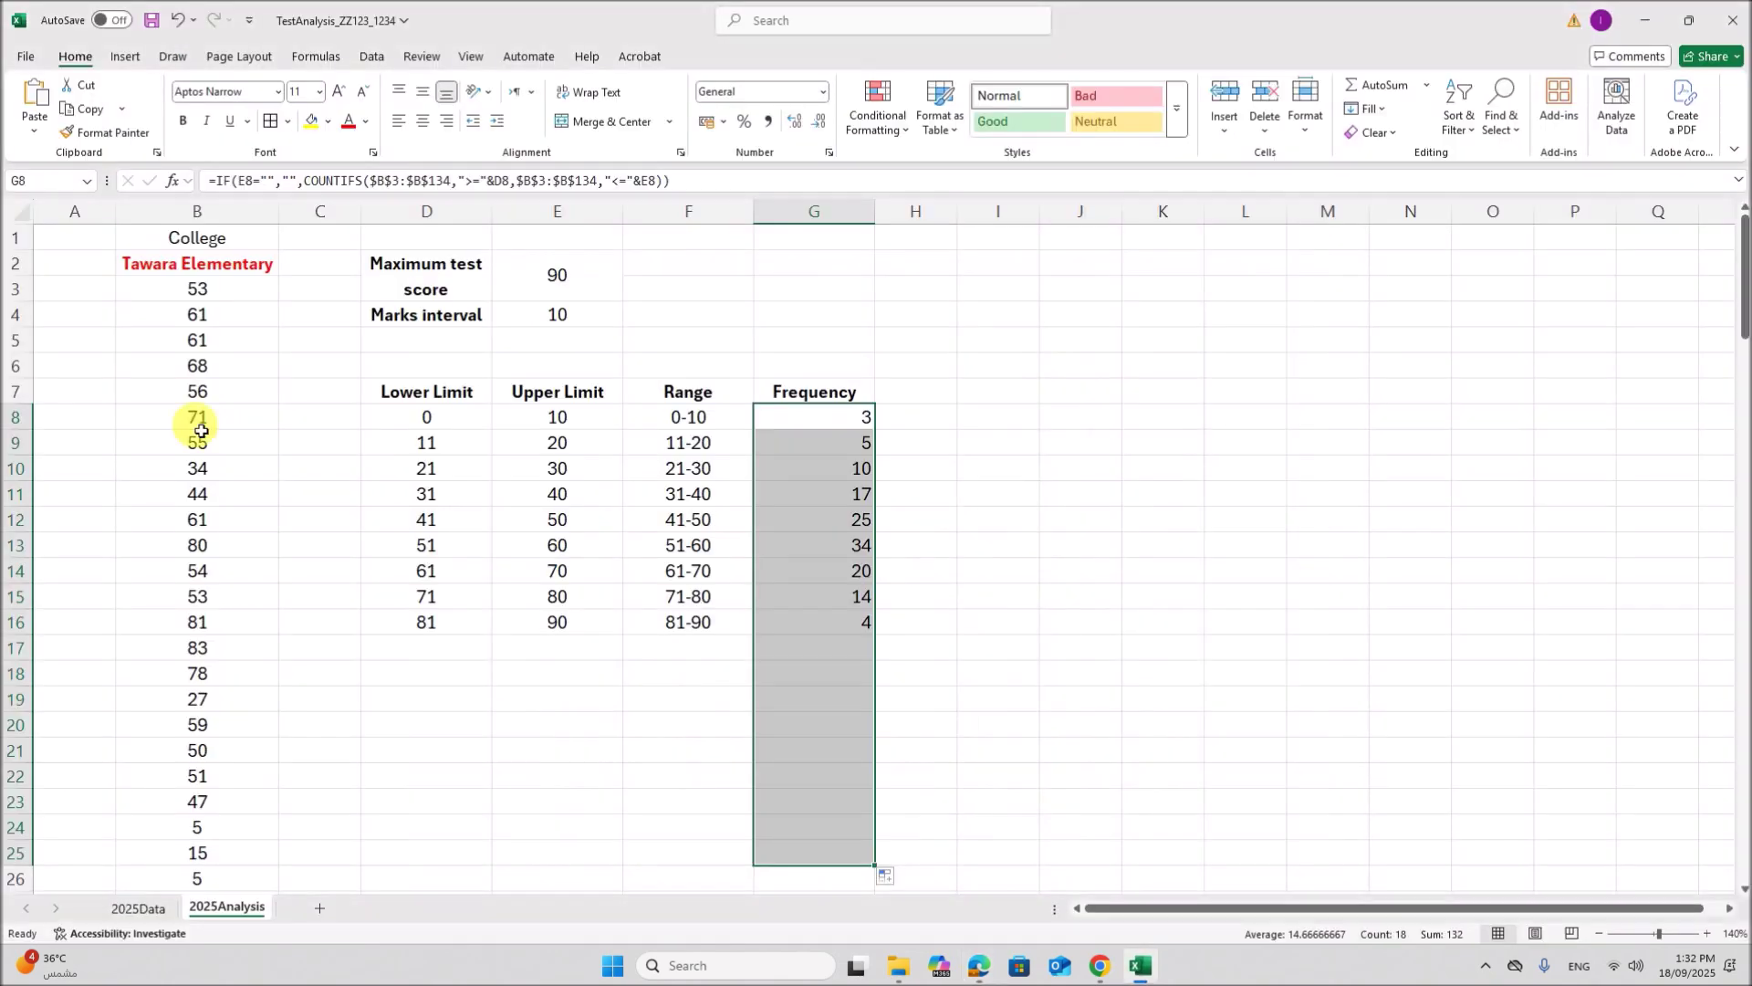
pyautogui.click(214, 273)
pyautogui.click(286, 264)
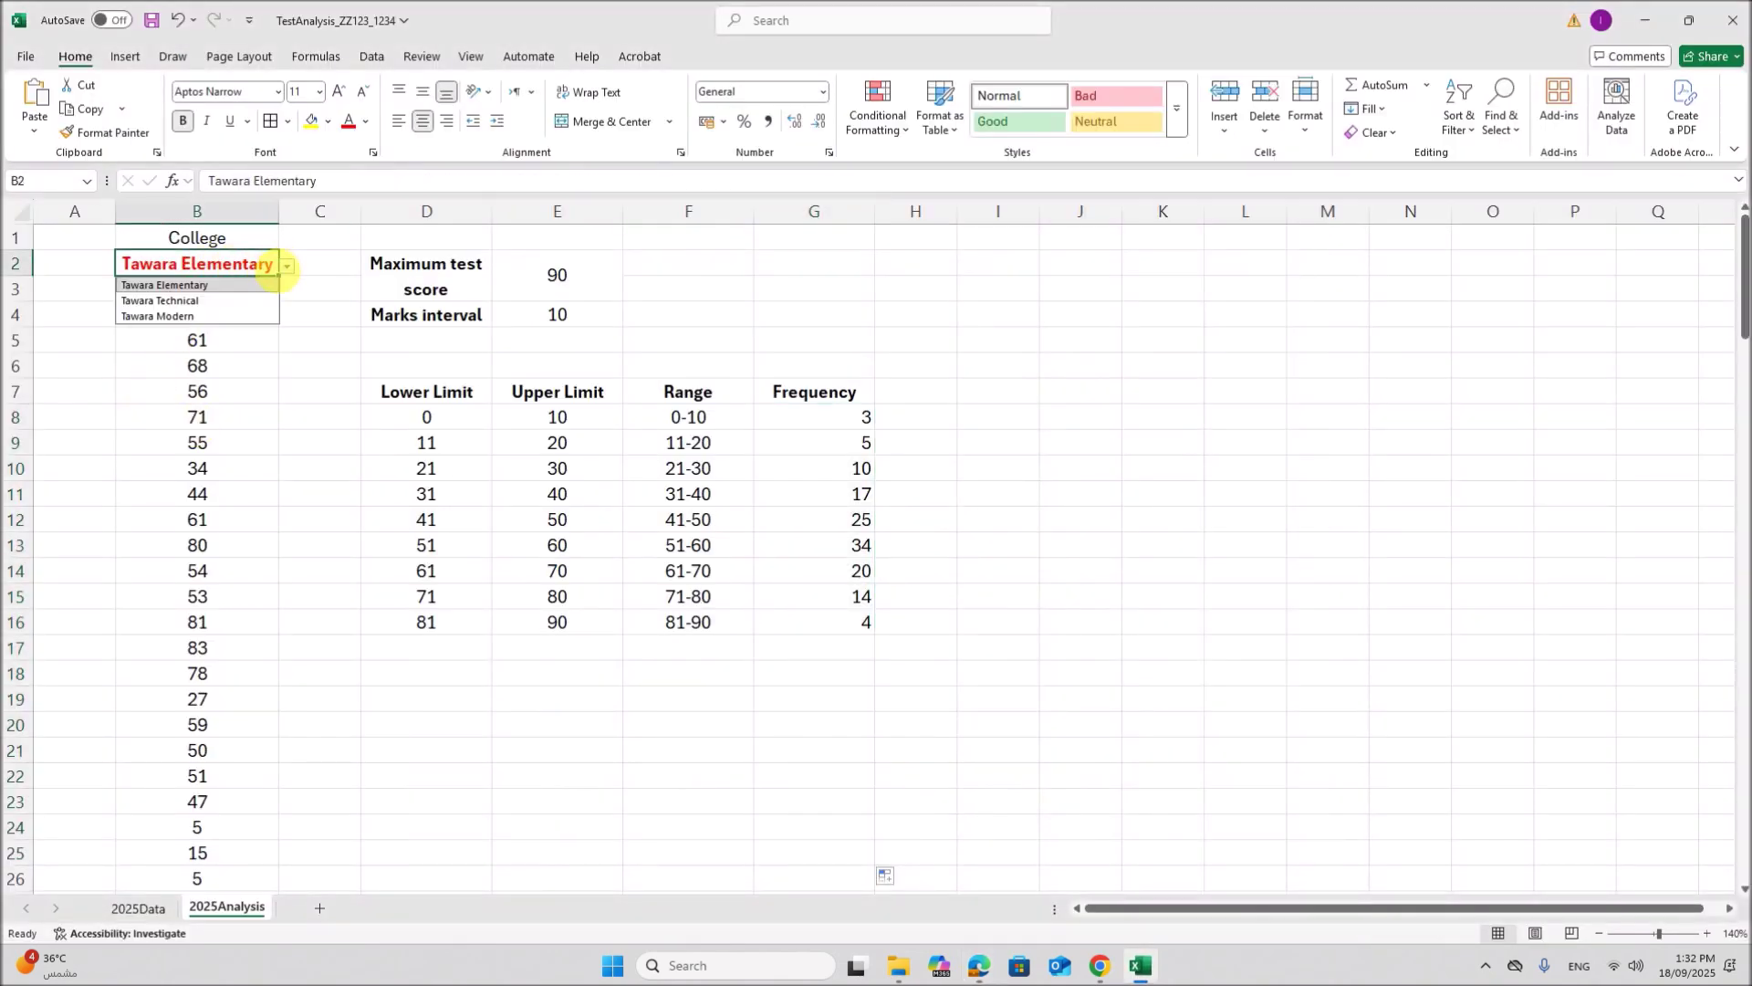
pyautogui.click(223, 301)
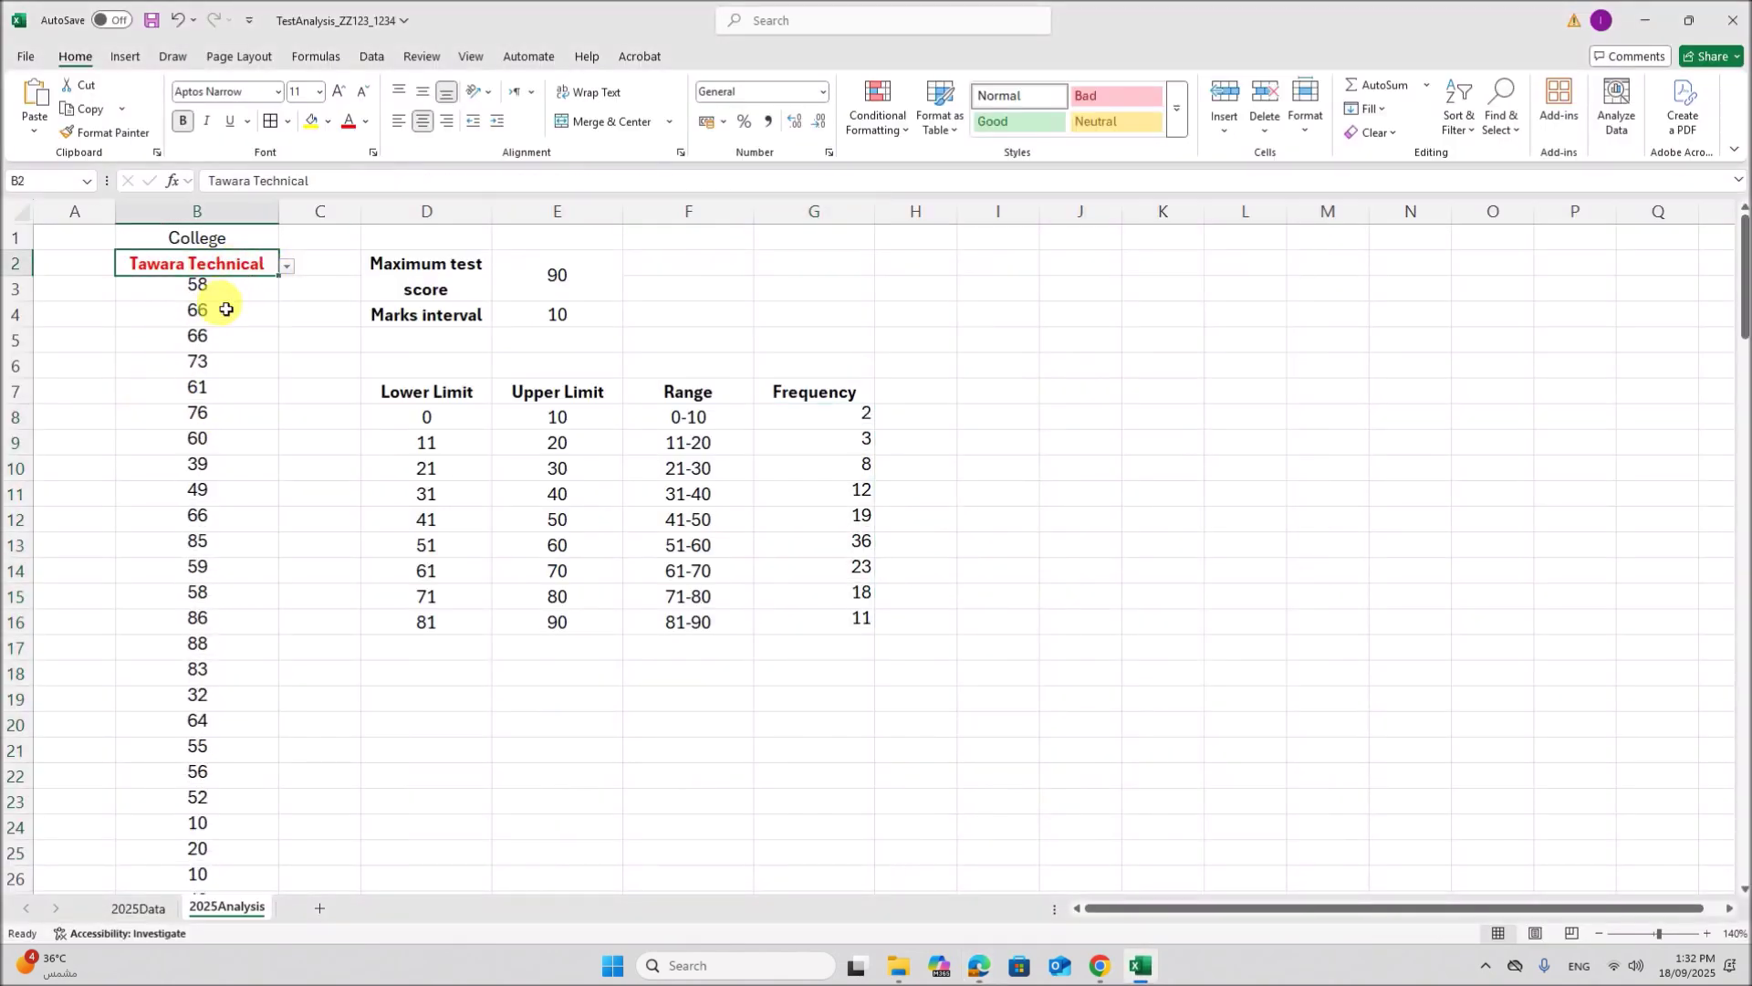
pyautogui.click(572, 275)
pyautogui.click(973, 960)
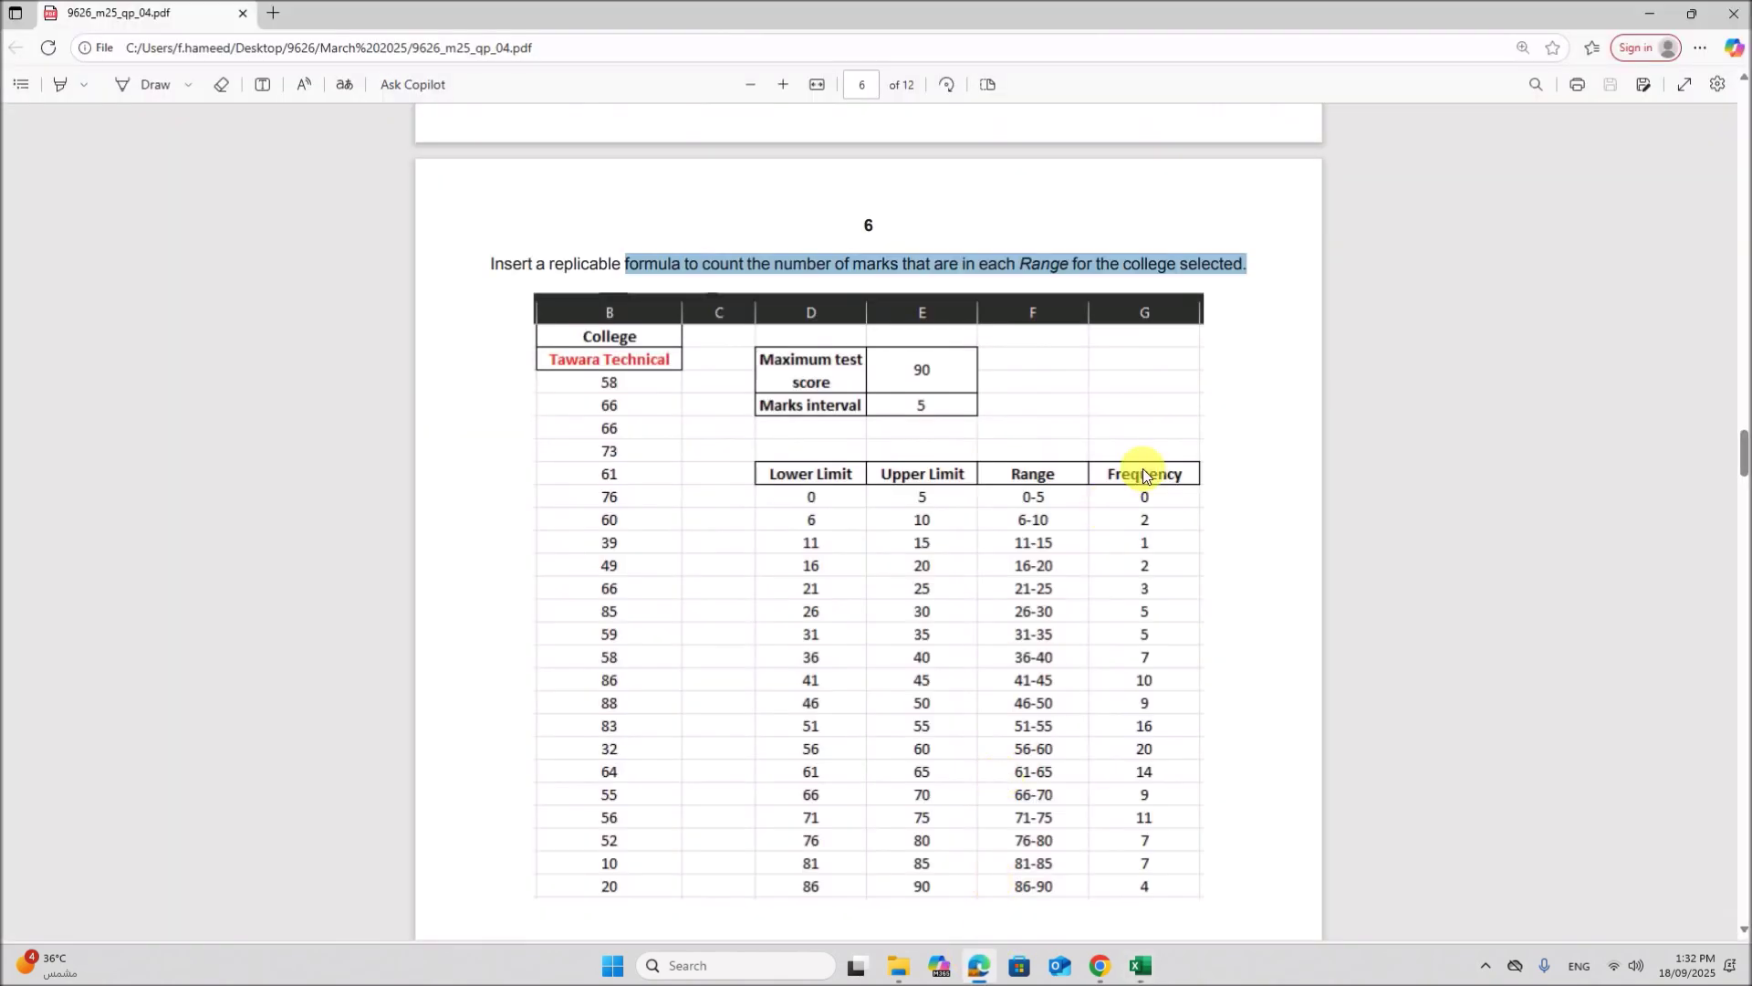
pyautogui.click(1140, 965)
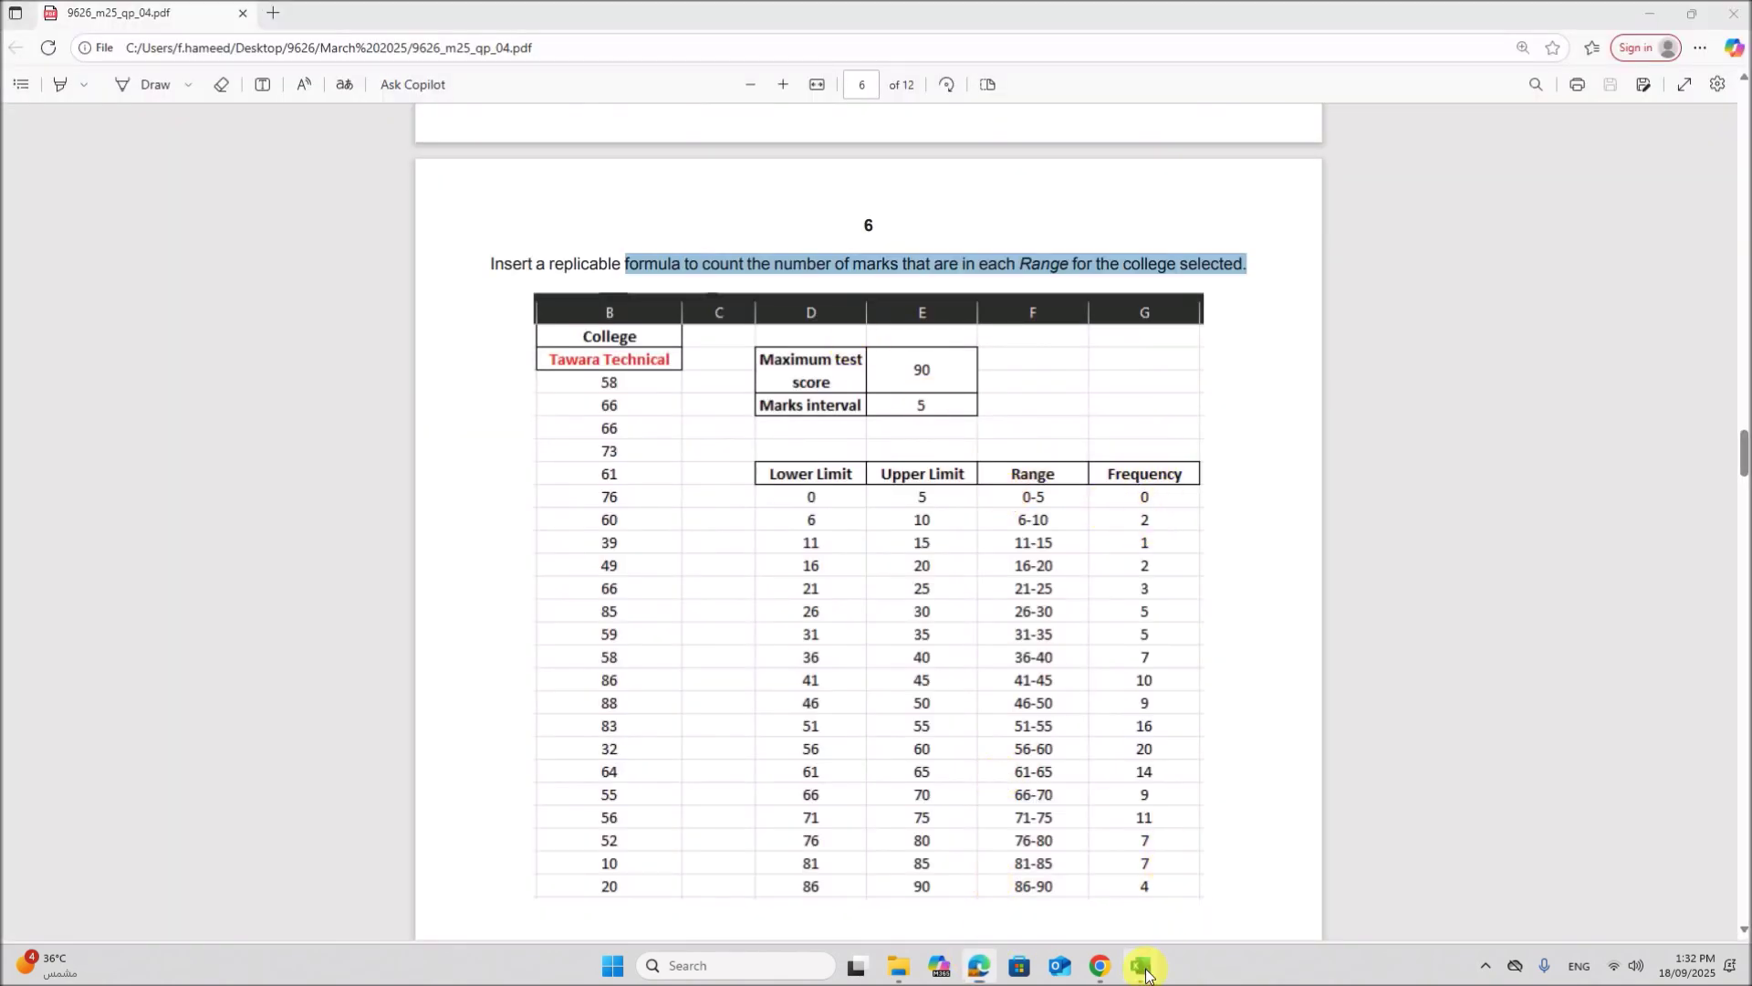
# Step: Set the Marks interval in E4 to 5 and compare the Frequency column with the question paper's table
pyautogui.click(582, 321)
pyautogui.write('5')
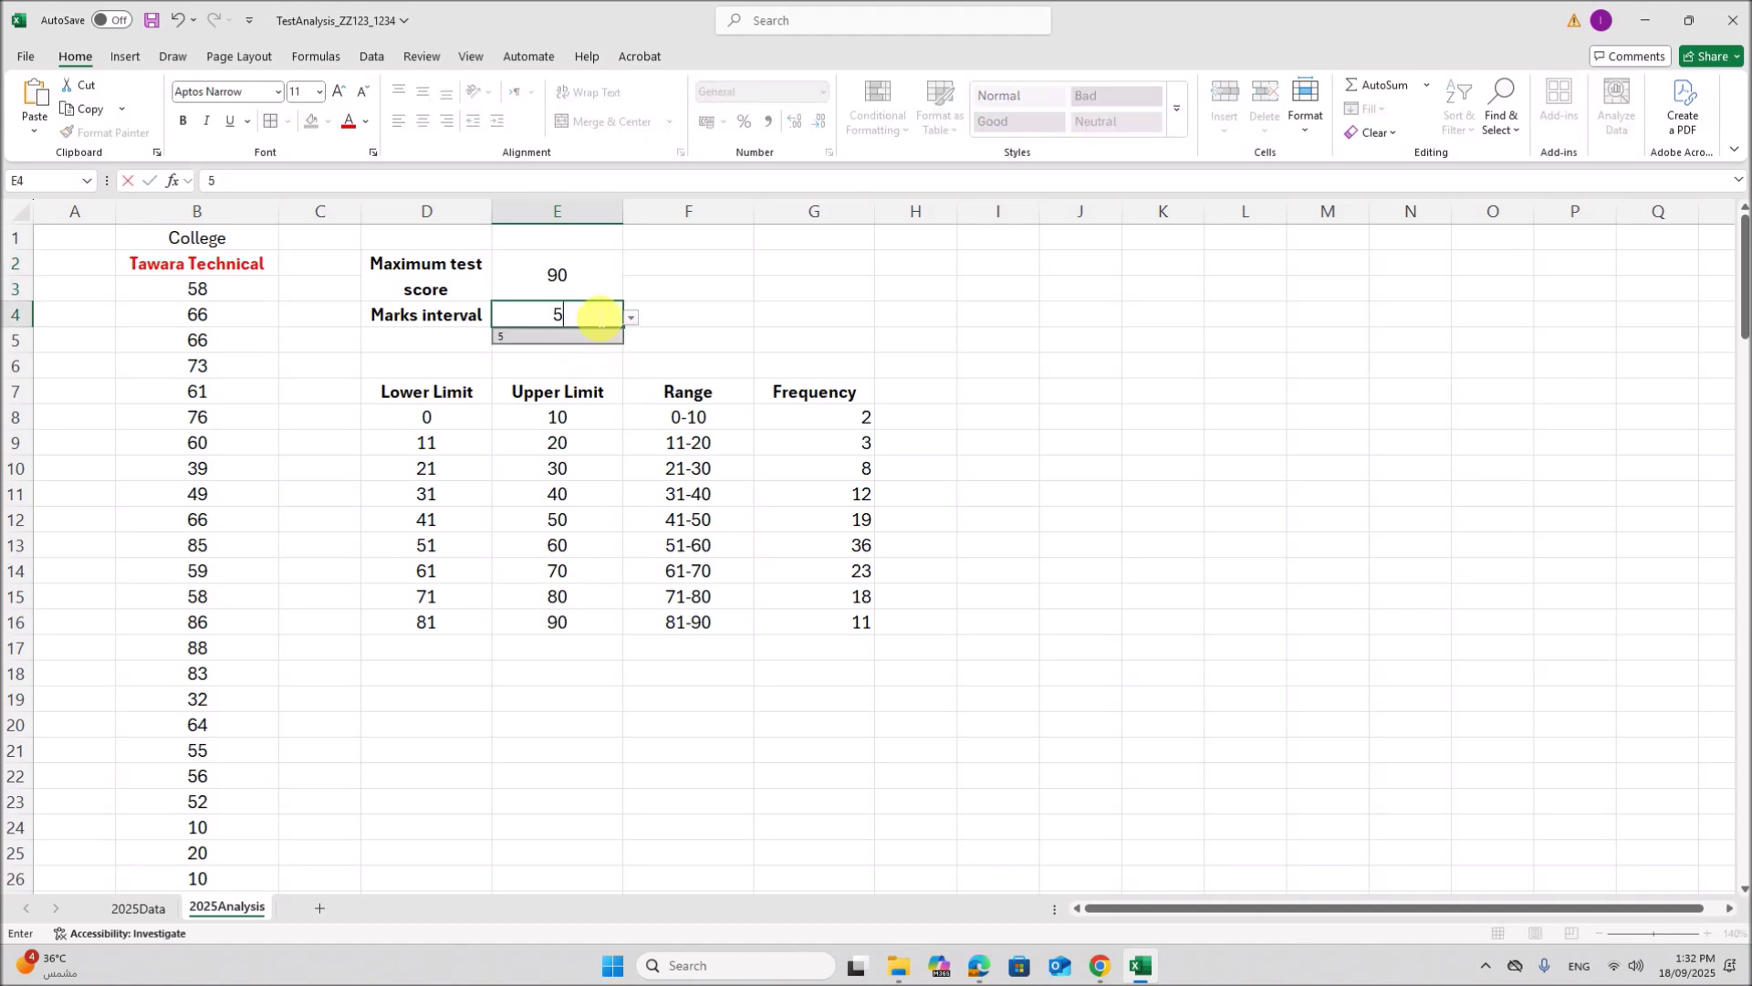
pyautogui.click(1310, 335)
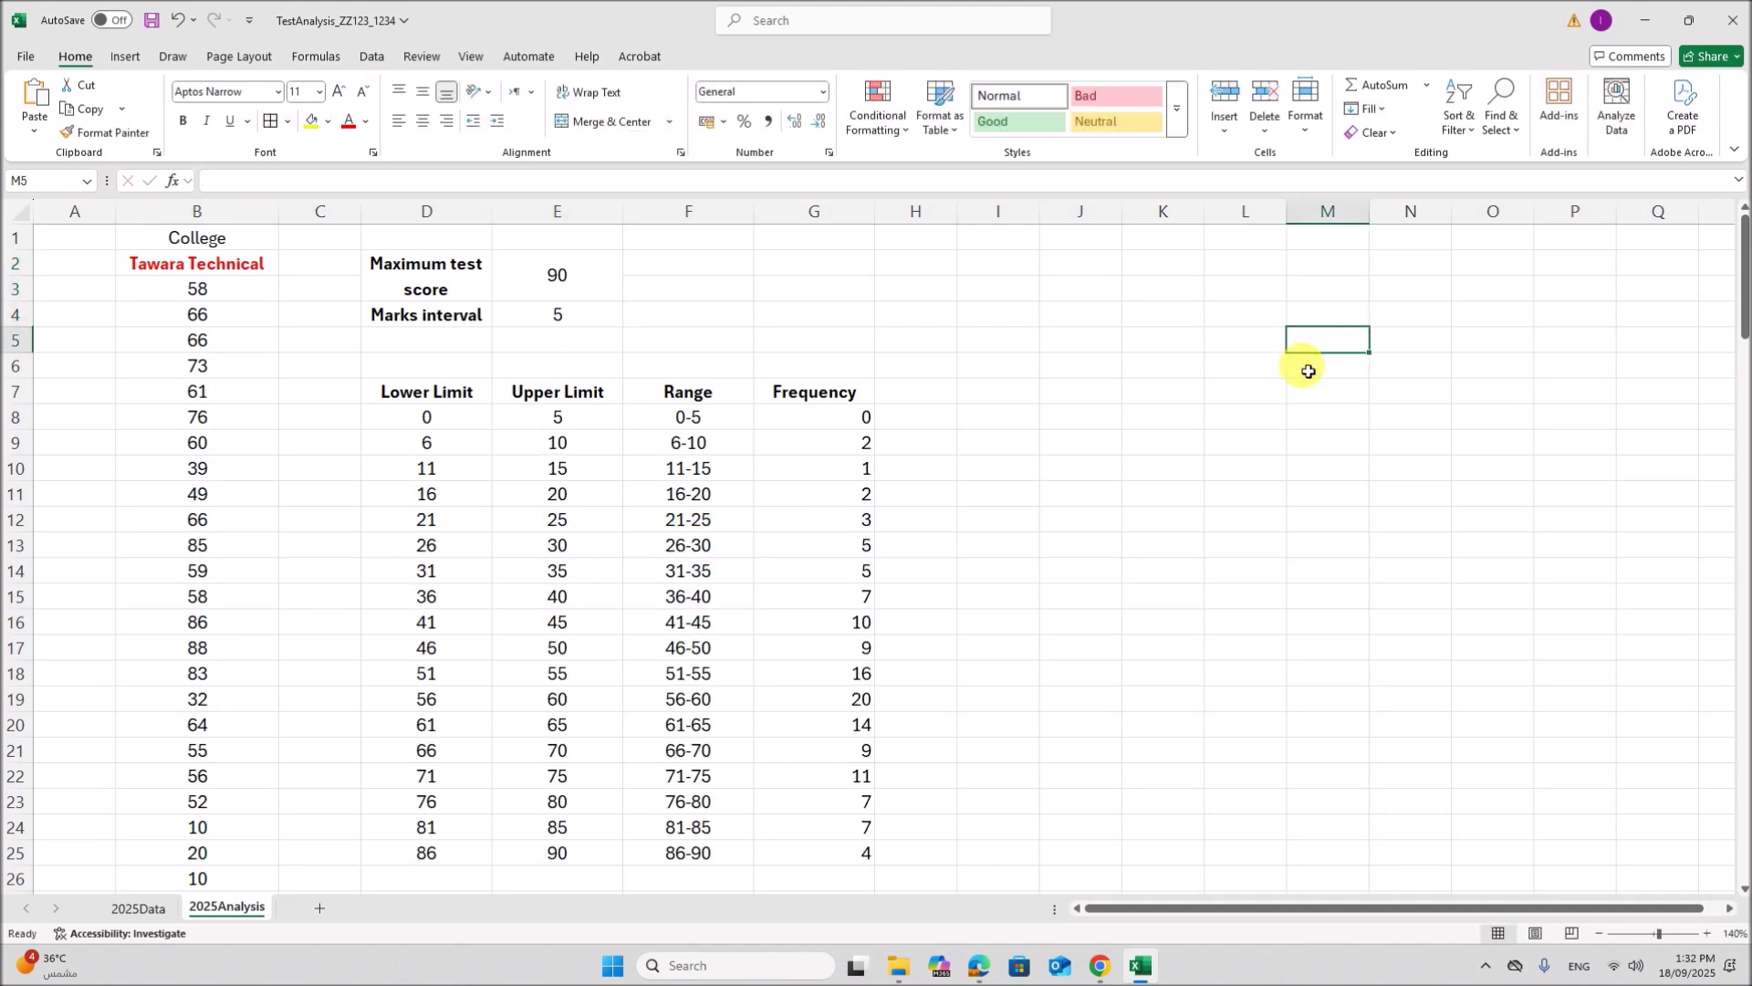
pyautogui.click(977, 964)
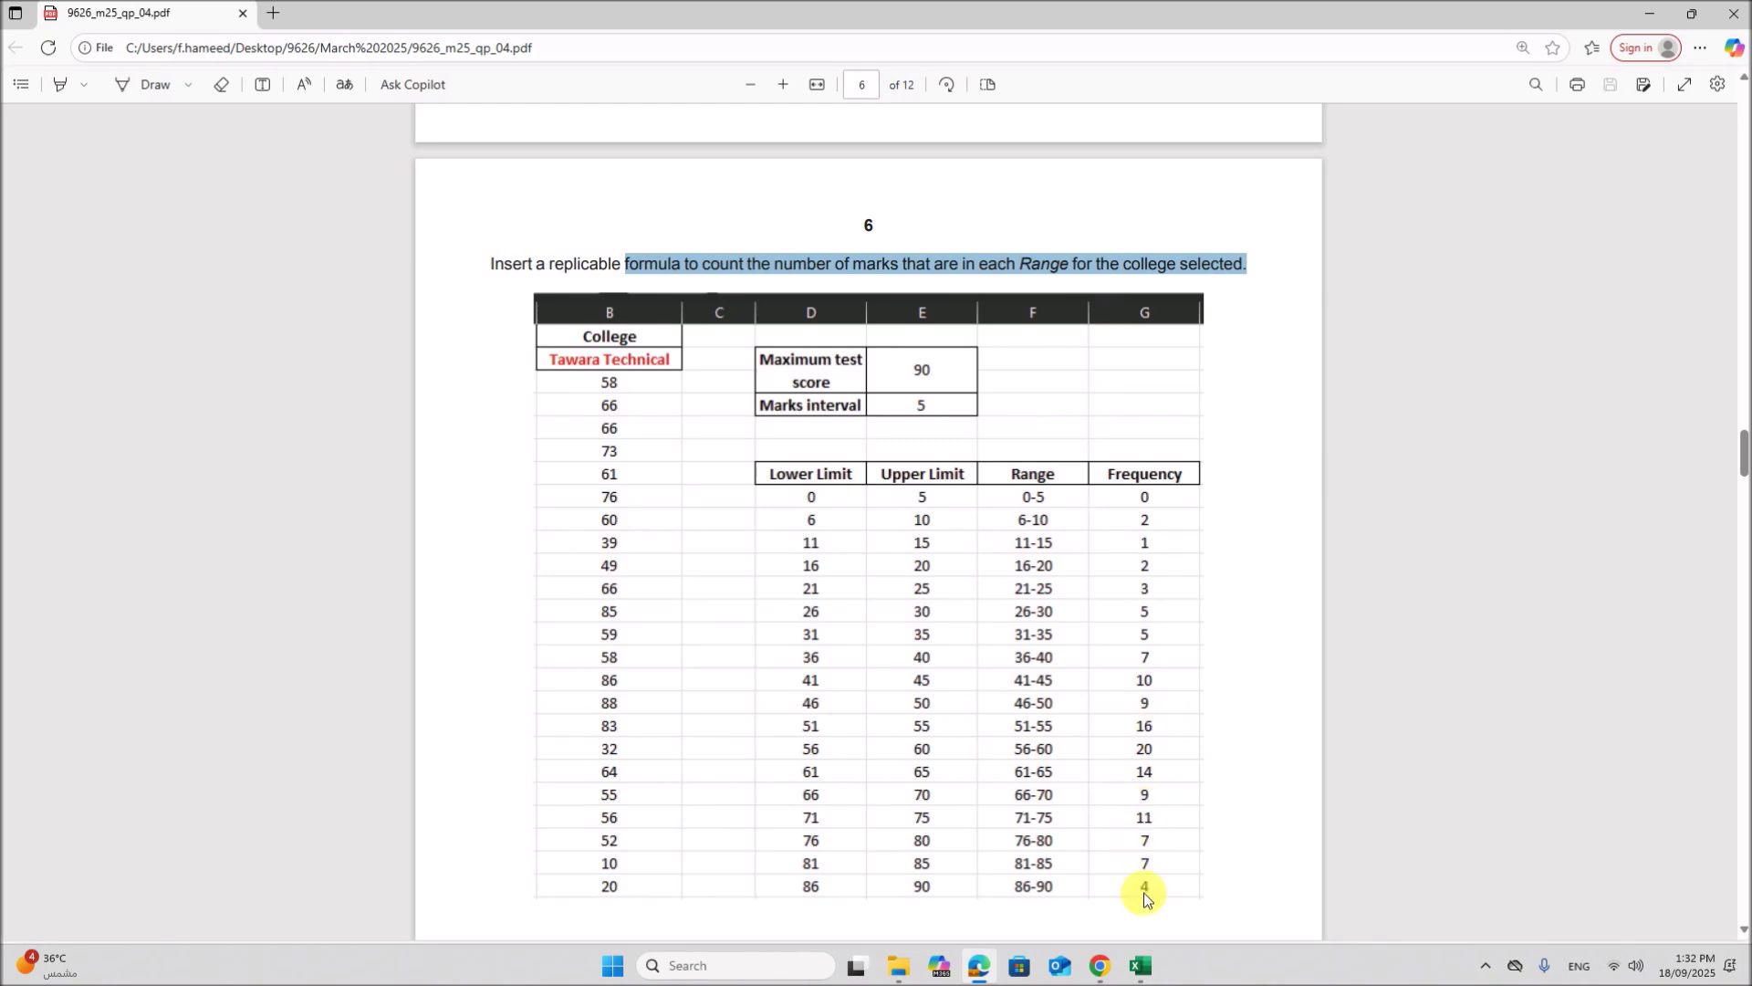
# Step: Switch back to the Excel workbook and centre the Frequency values in G8:G25
pyautogui.click(1136, 963)
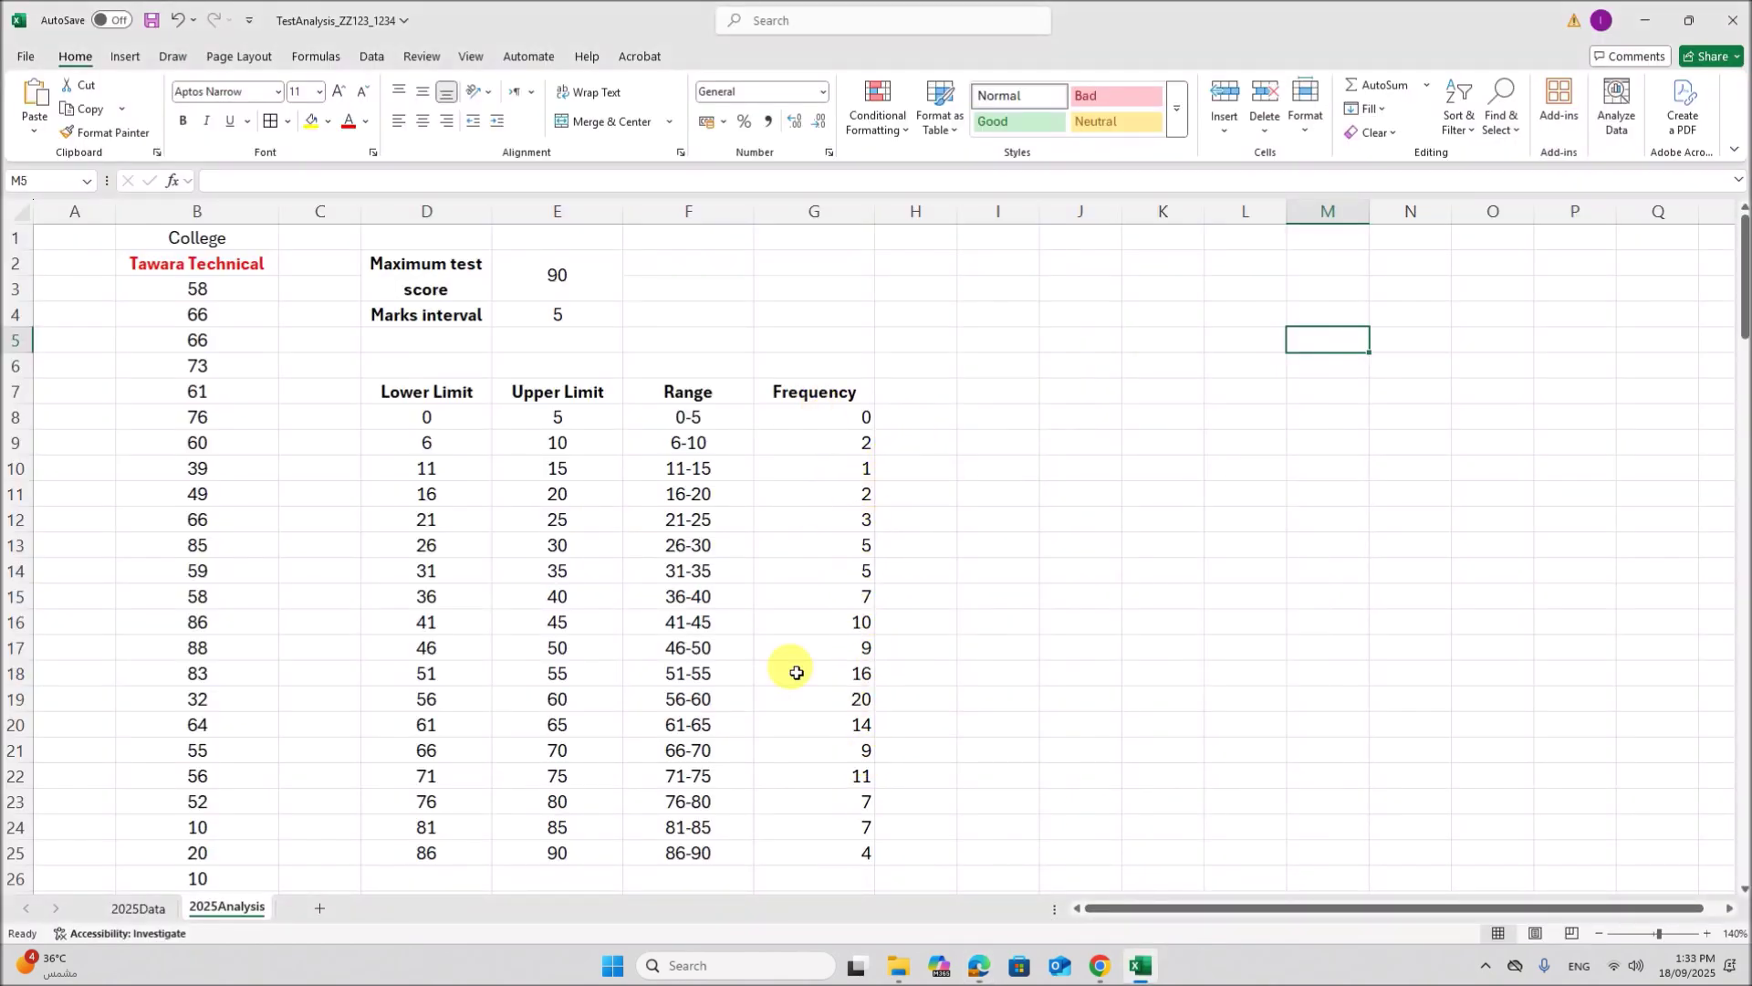
pyautogui.moveTo(845, 416); pyautogui.dragTo(770, 857)
pyautogui.click(423, 120)
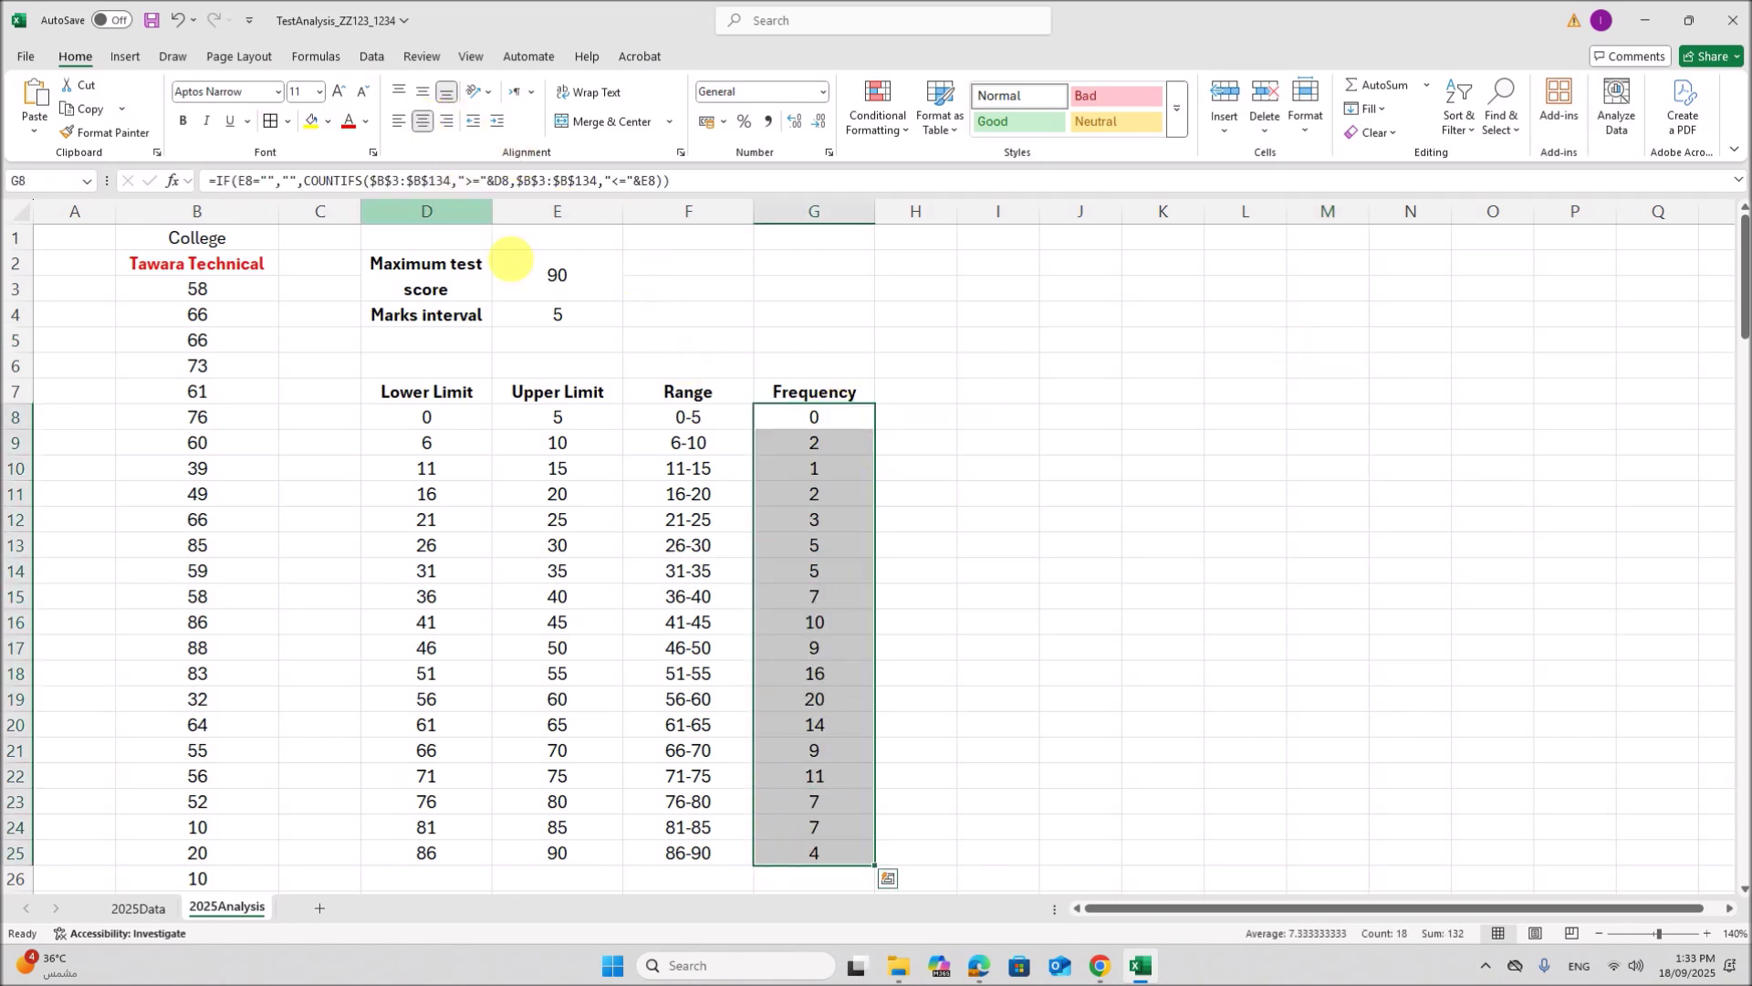
# Step: Switch to the question paper PDF and examine the page 7 chart instructions and both example charts
pyautogui.click(1001, 974)
pyautogui.scroll(-12, 1070, 792)
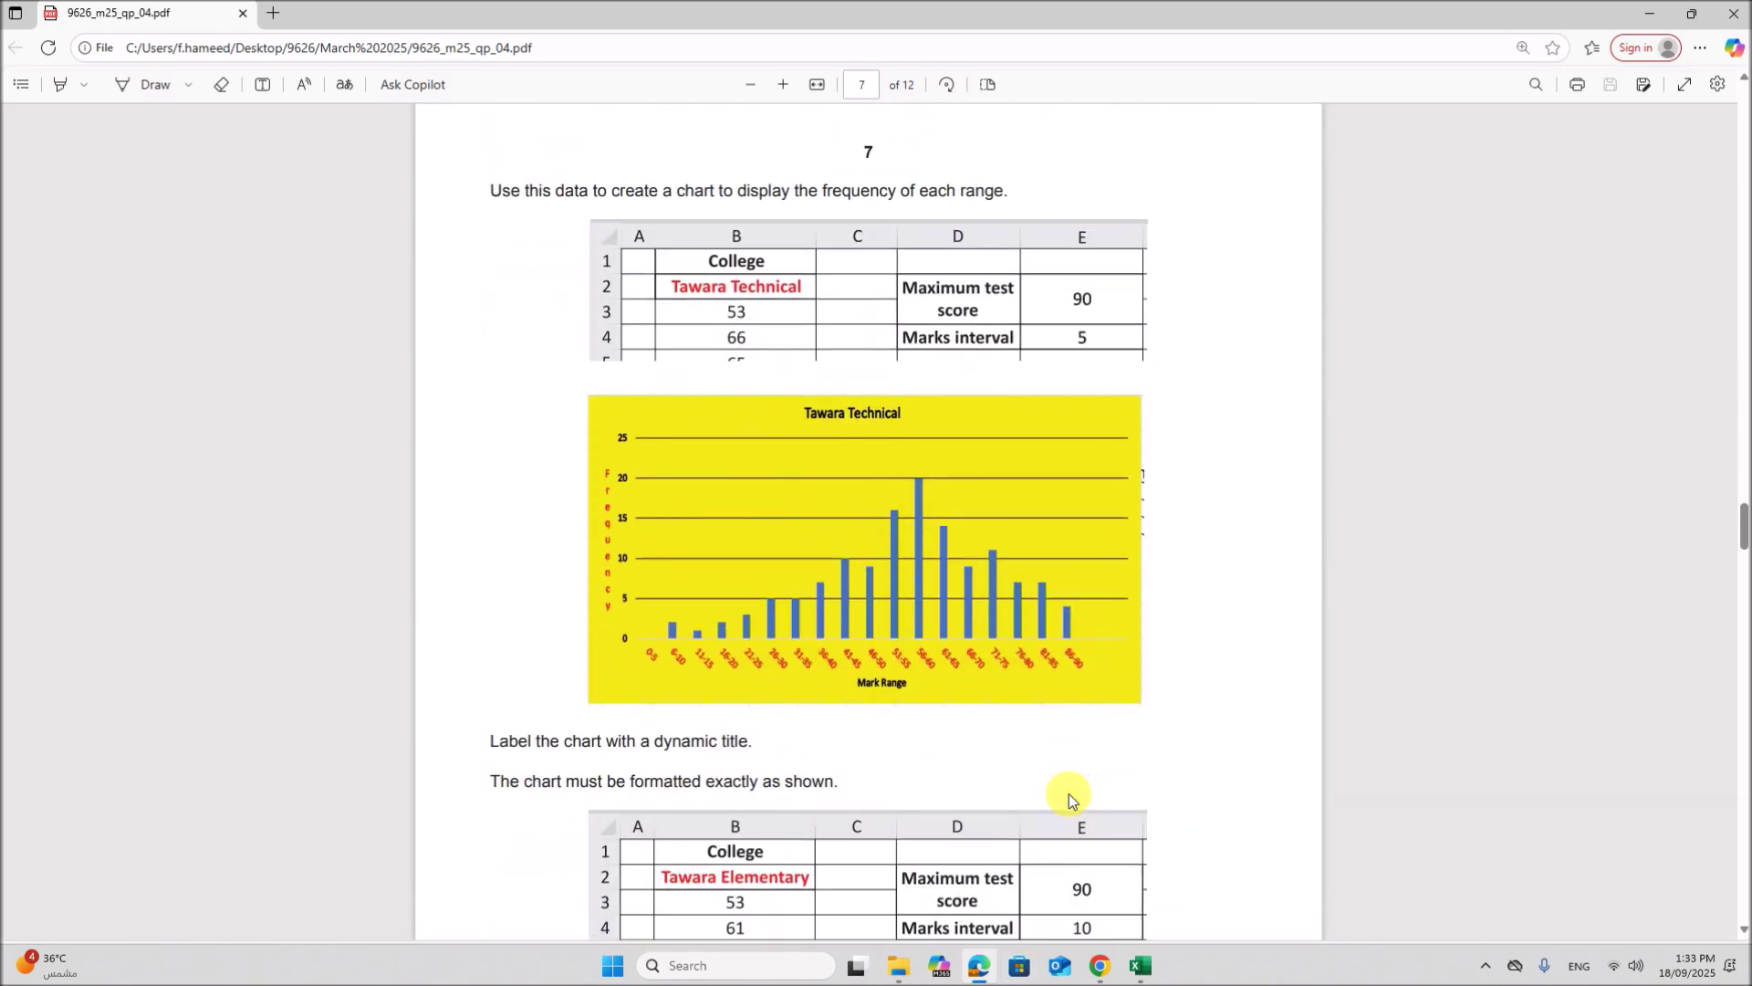
pyautogui.scroll(1, 1069, 799)
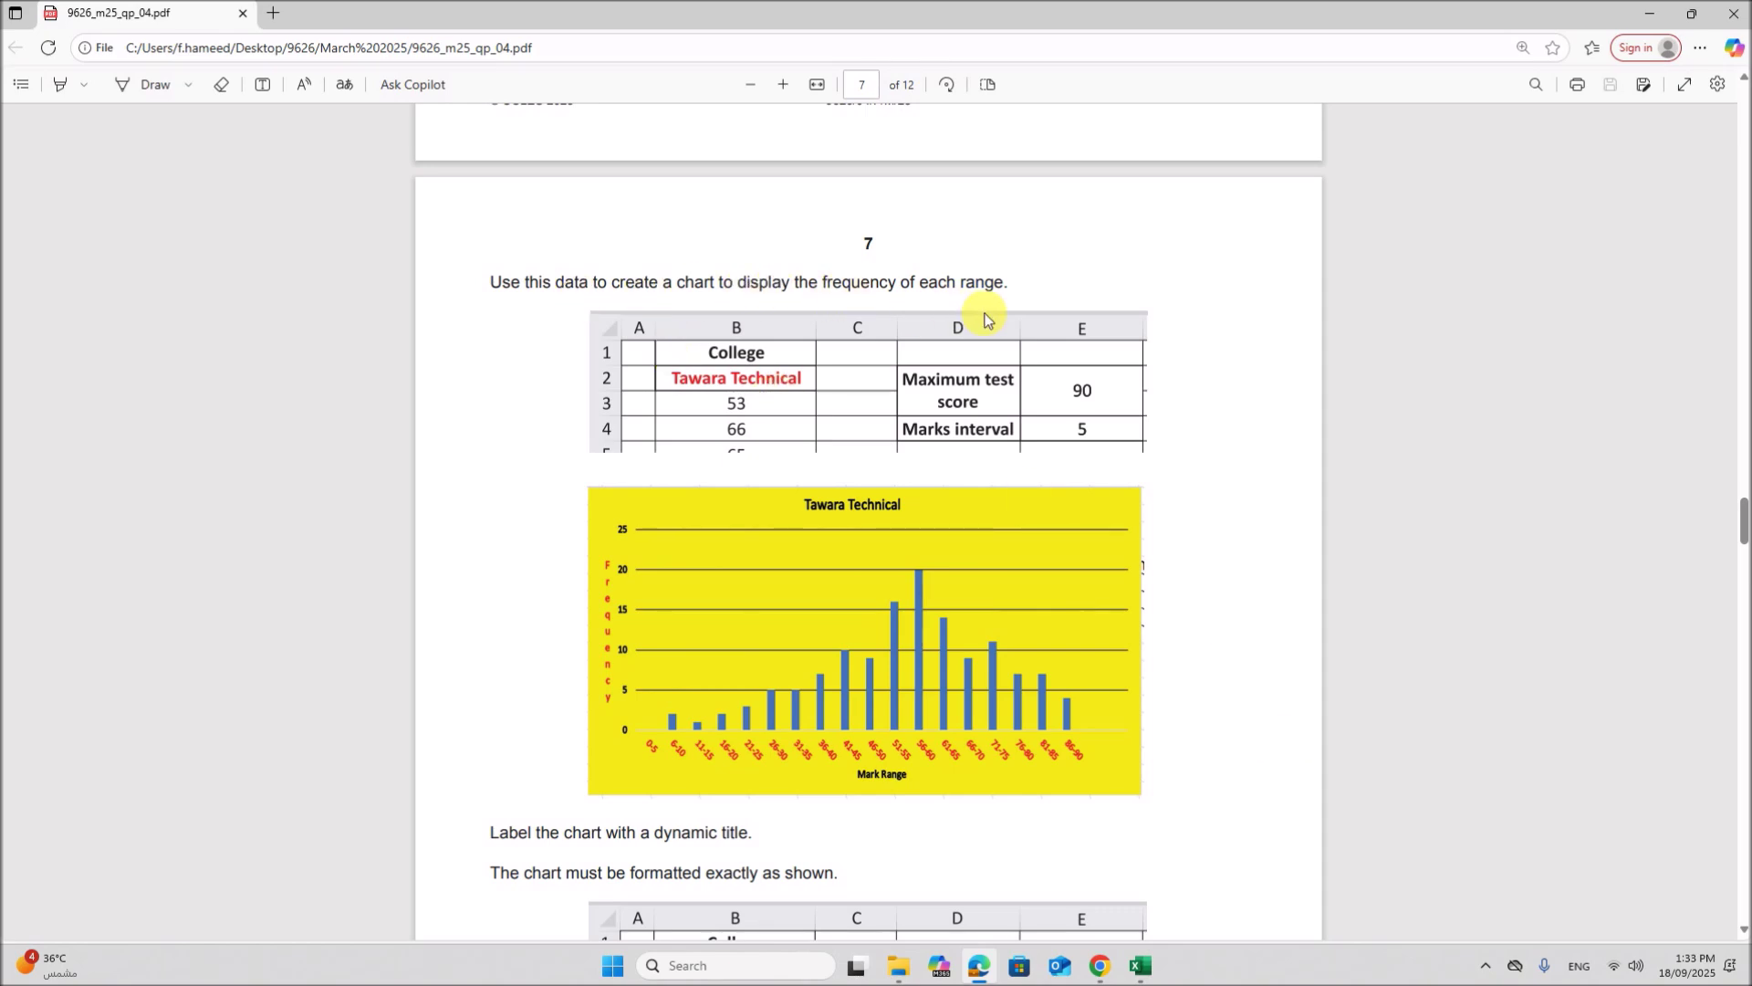
pyautogui.scroll(-5, 977, 332)
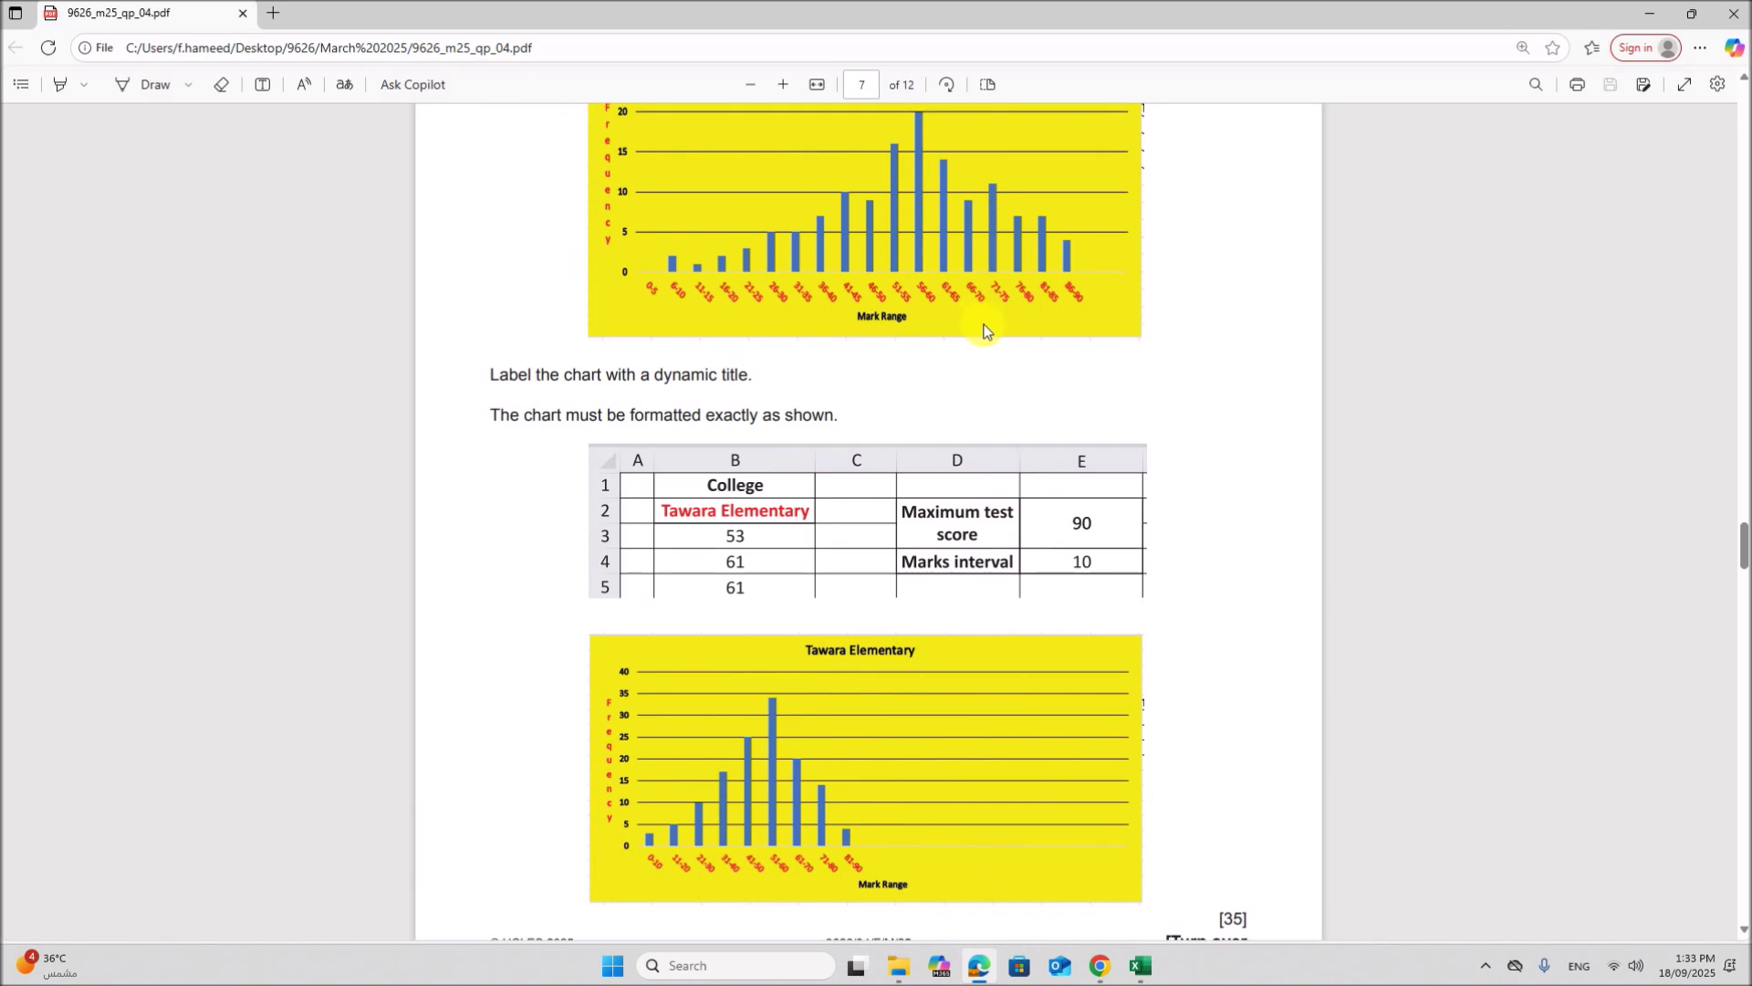
pyautogui.scroll(1, 984, 330)
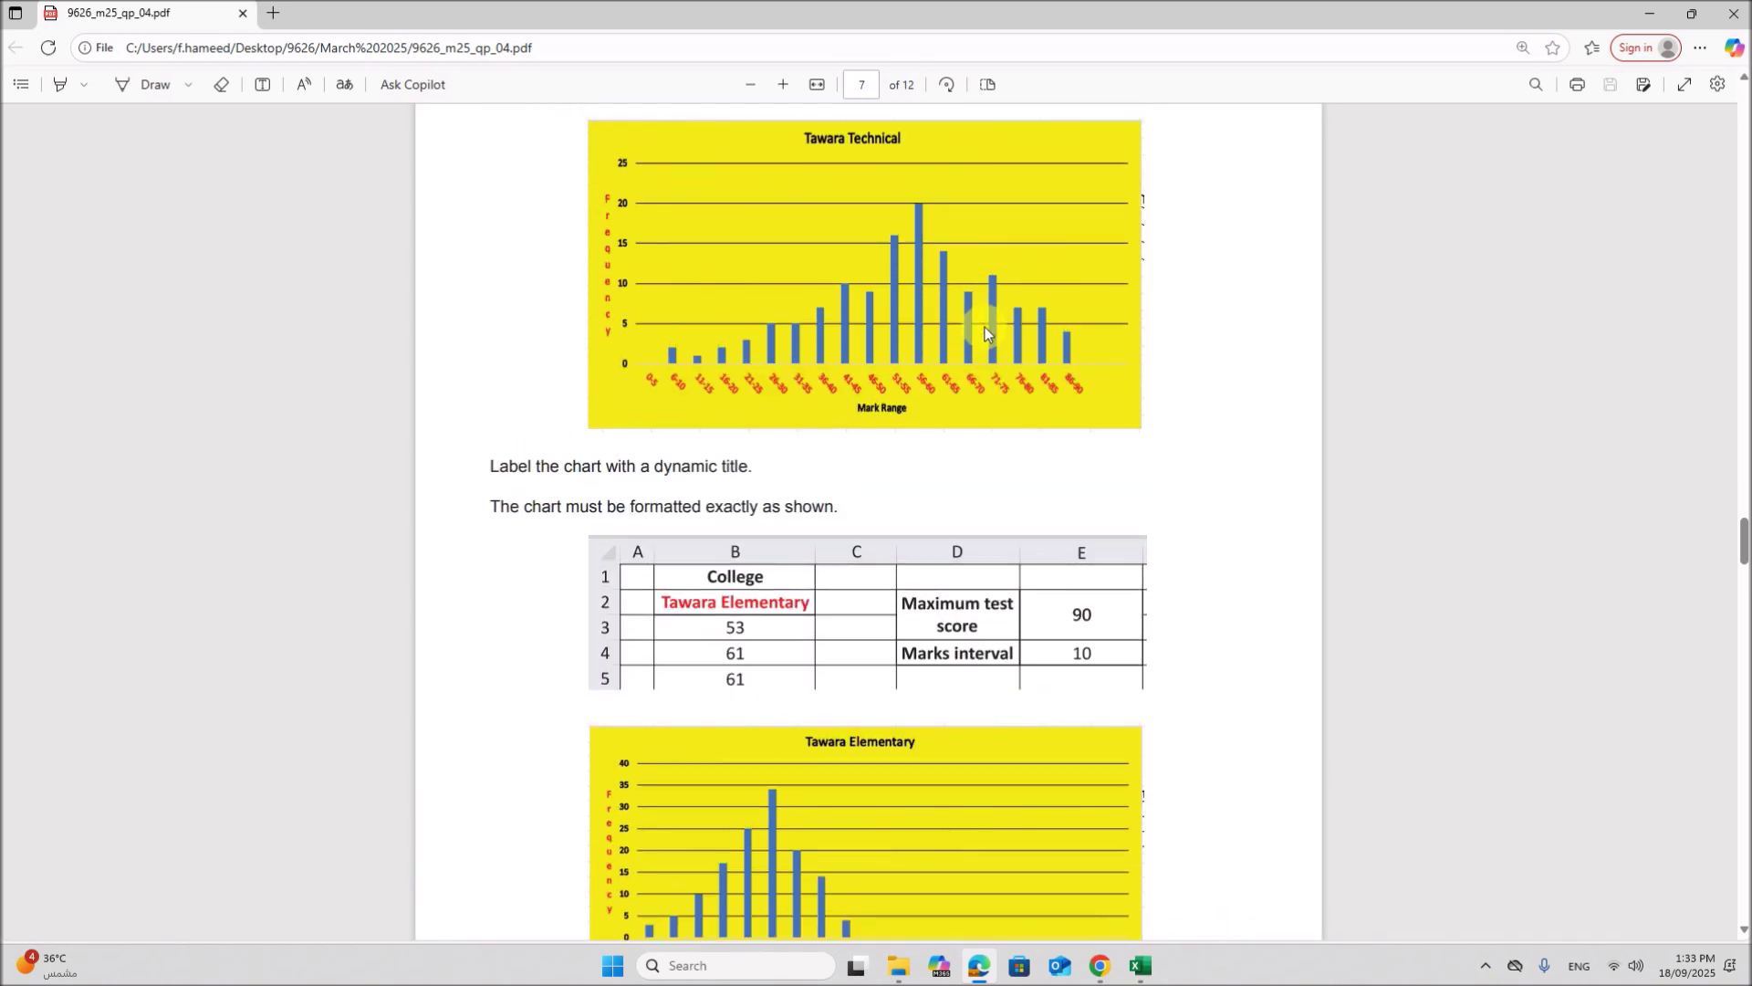
pyautogui.scroll(-4, 984, 327)
pyautogui.scroll(2, 984, 329)
pyautogui.scroll(7, 984, 334)
pyautogui.moveTo(497, 379); pyautogui.dragTo(1014, 388)
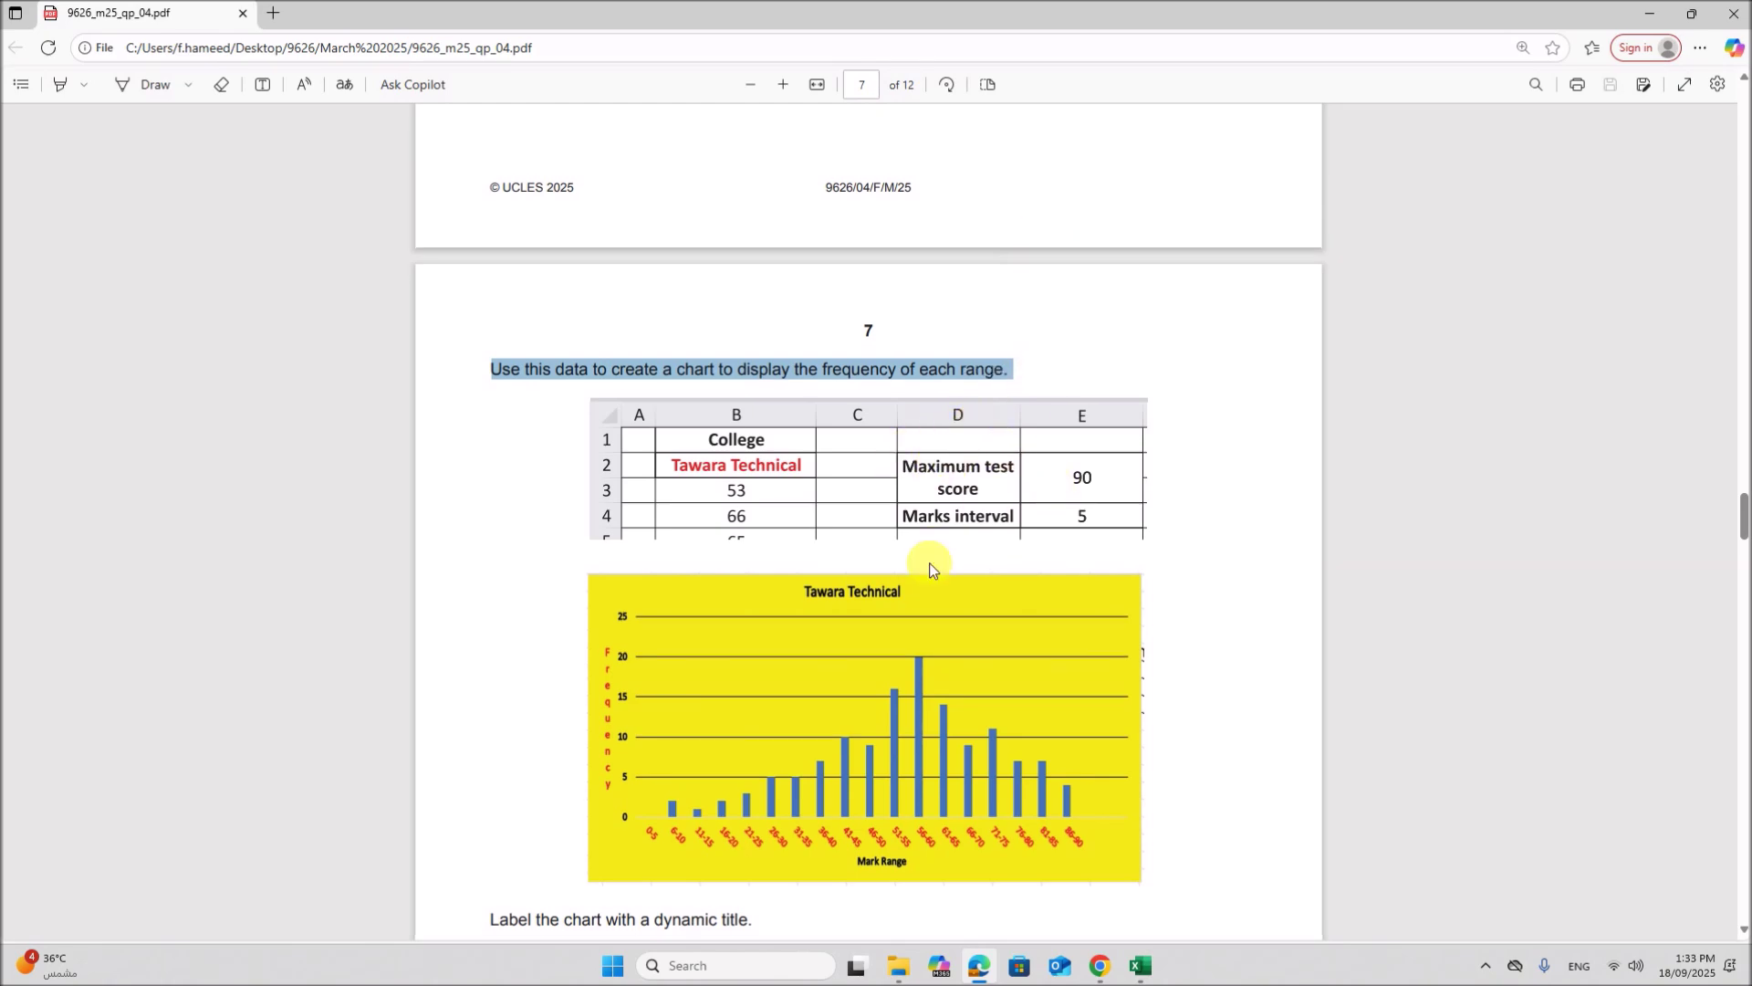
pyautogui.scroll(-5, 932, 558)
pyautogui.scroll(-2, 937, 561)
pyautogui.scroll(6, 945, 555)
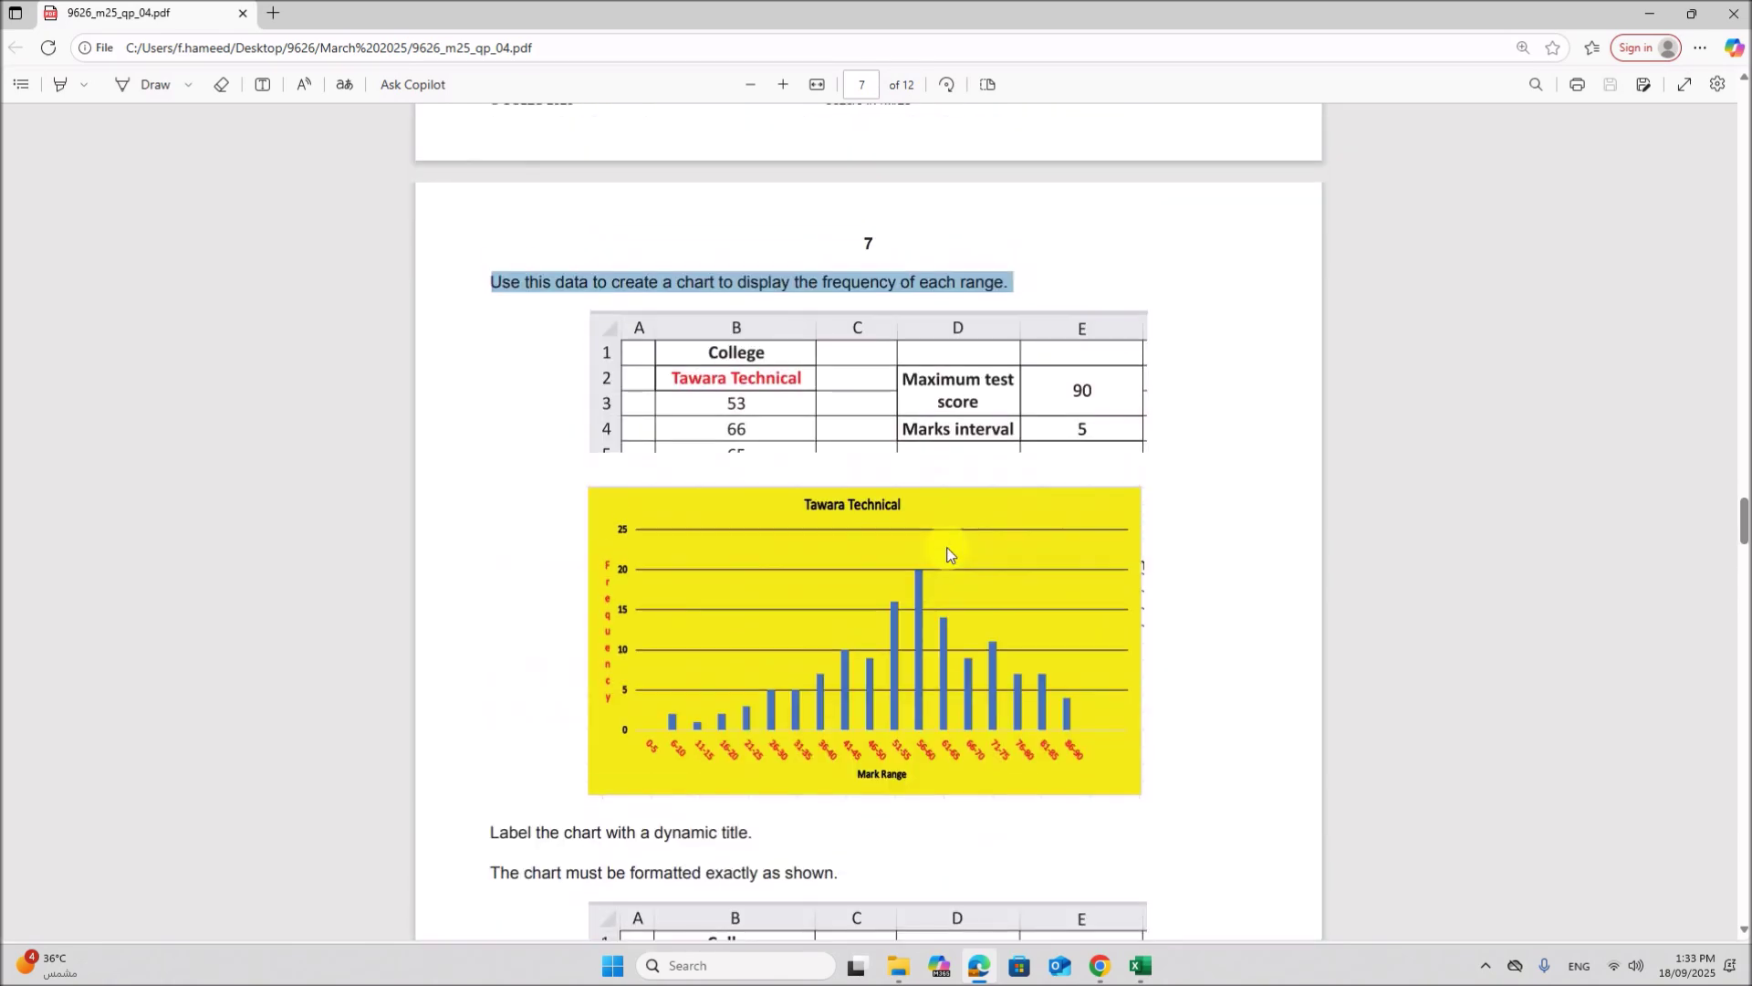
# Step: Switch to the Excel workbook, insert a 2-D clustered column chart from F7:G25 and place it beside the Frequency column
pyautogui.moveTo(1132, 975)
pyautogui.click(1131, 975)
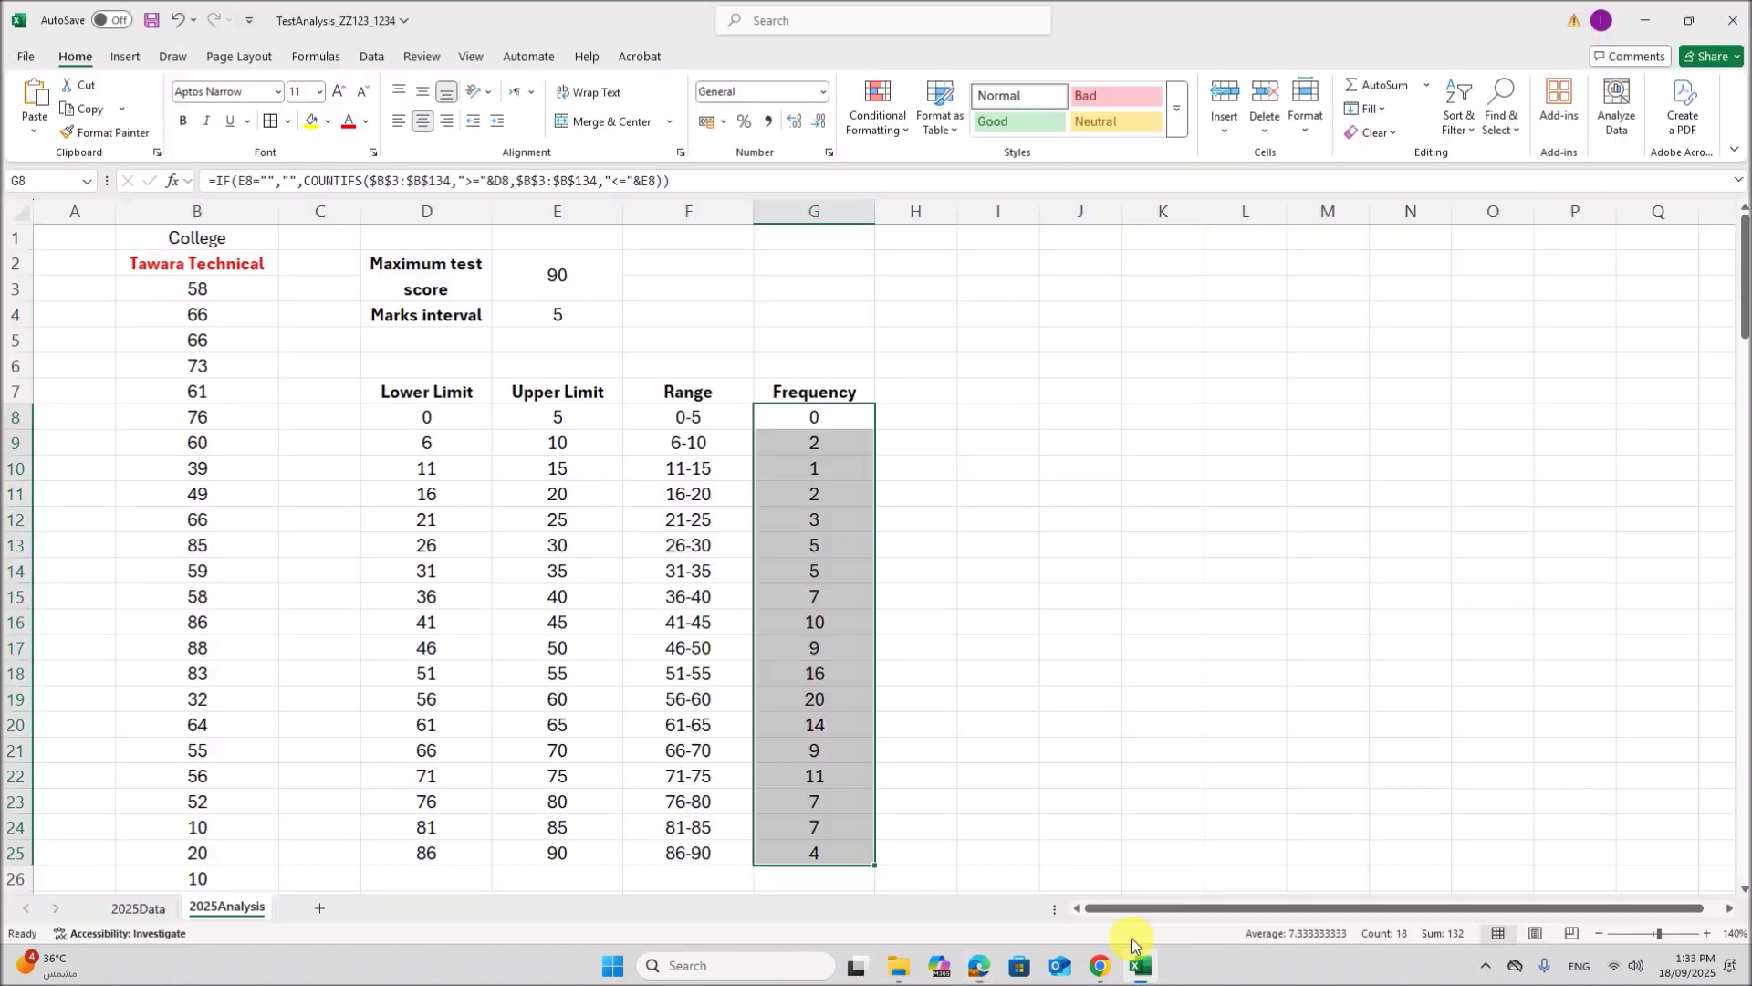
pyautogui.moveTo(708, 402); pyautogui.dragTo(793, 847)
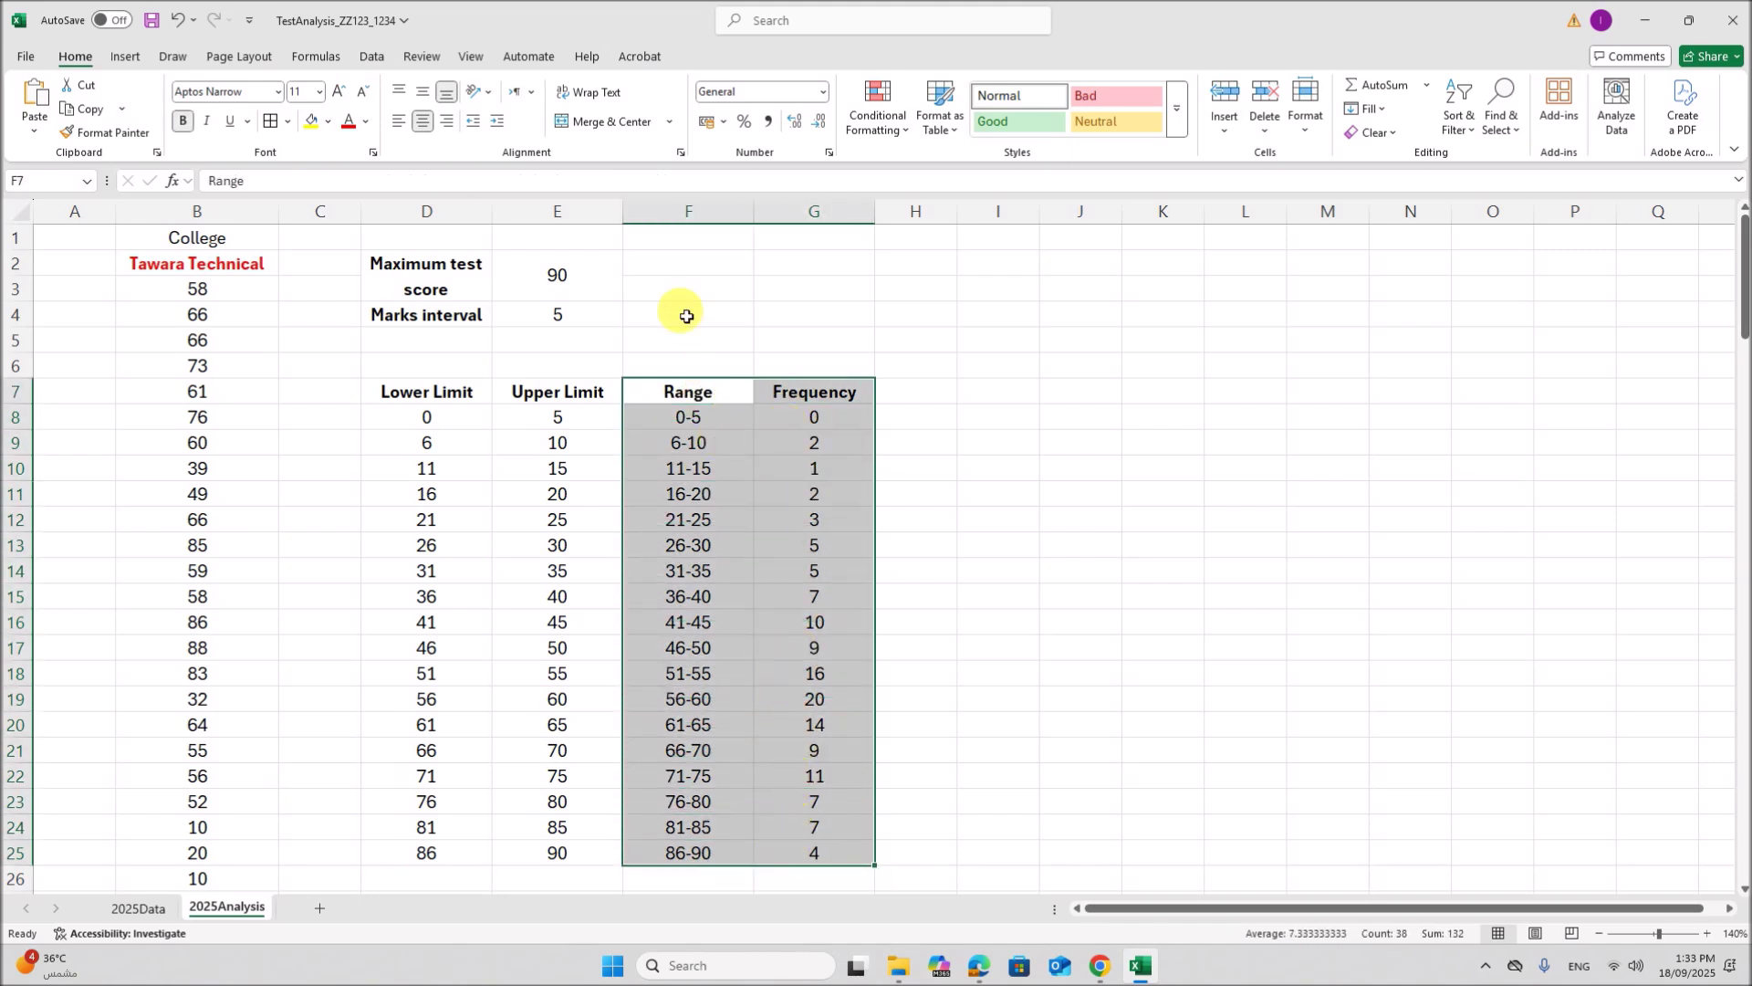
pyautogui.click(123, 57)
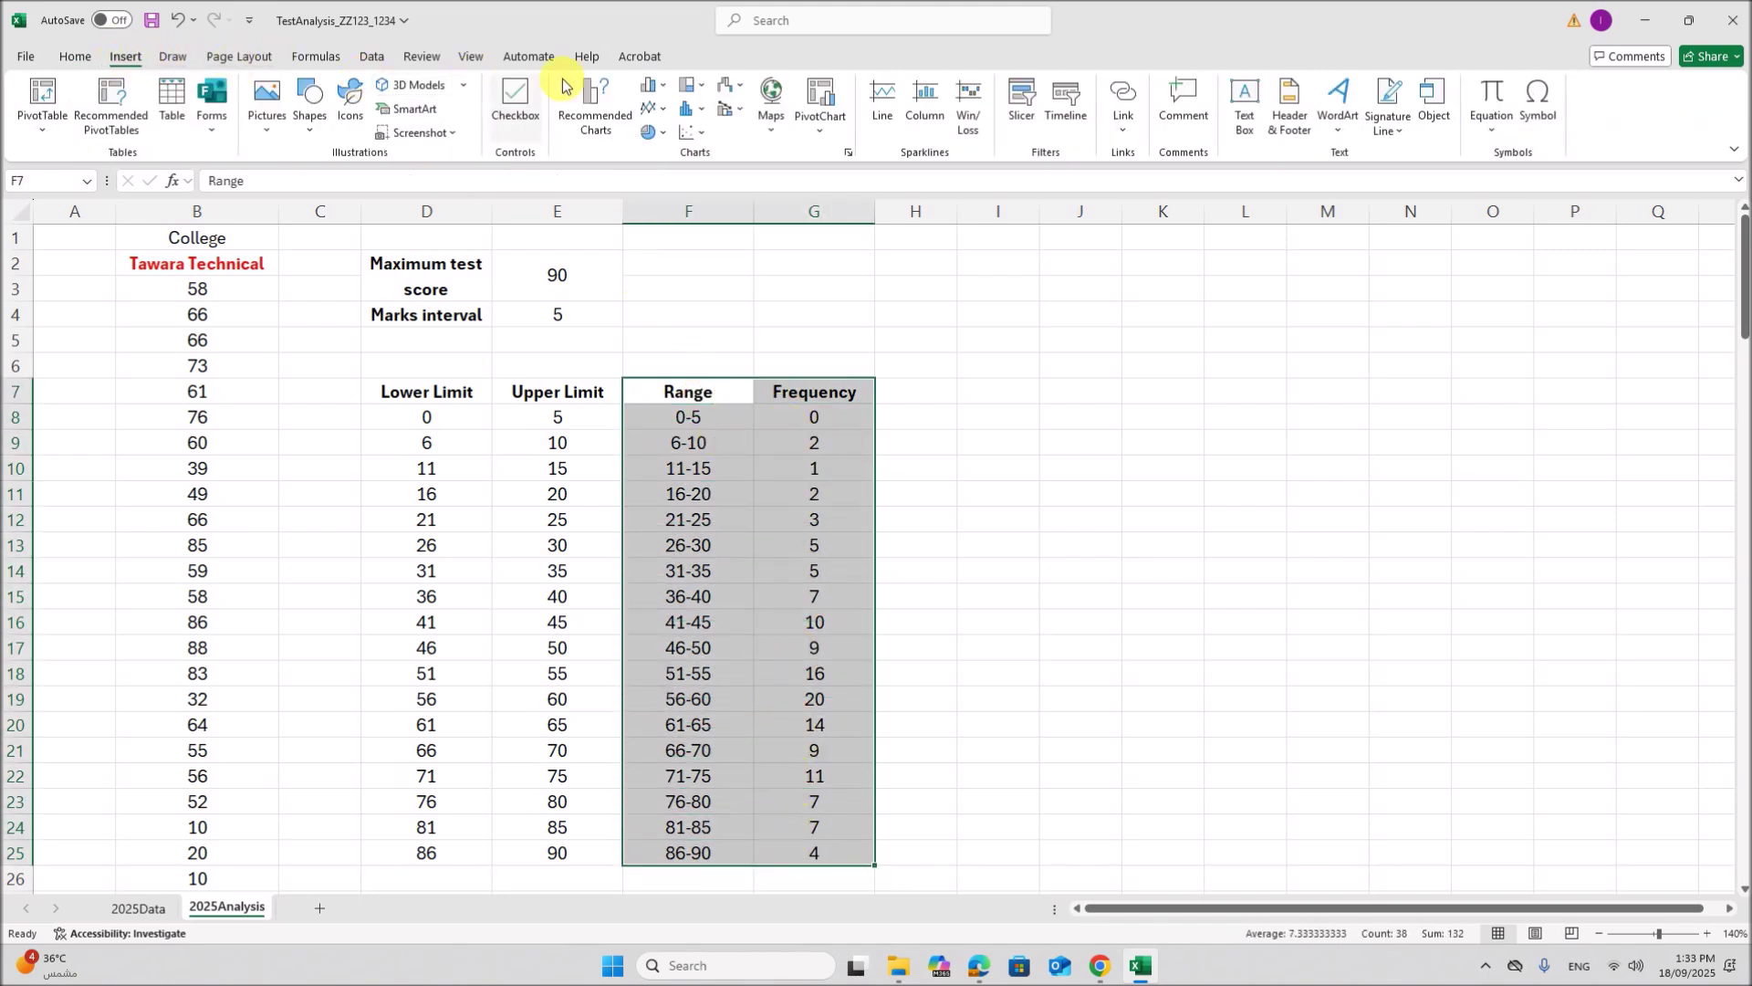
pyautogui.click(659, 91)
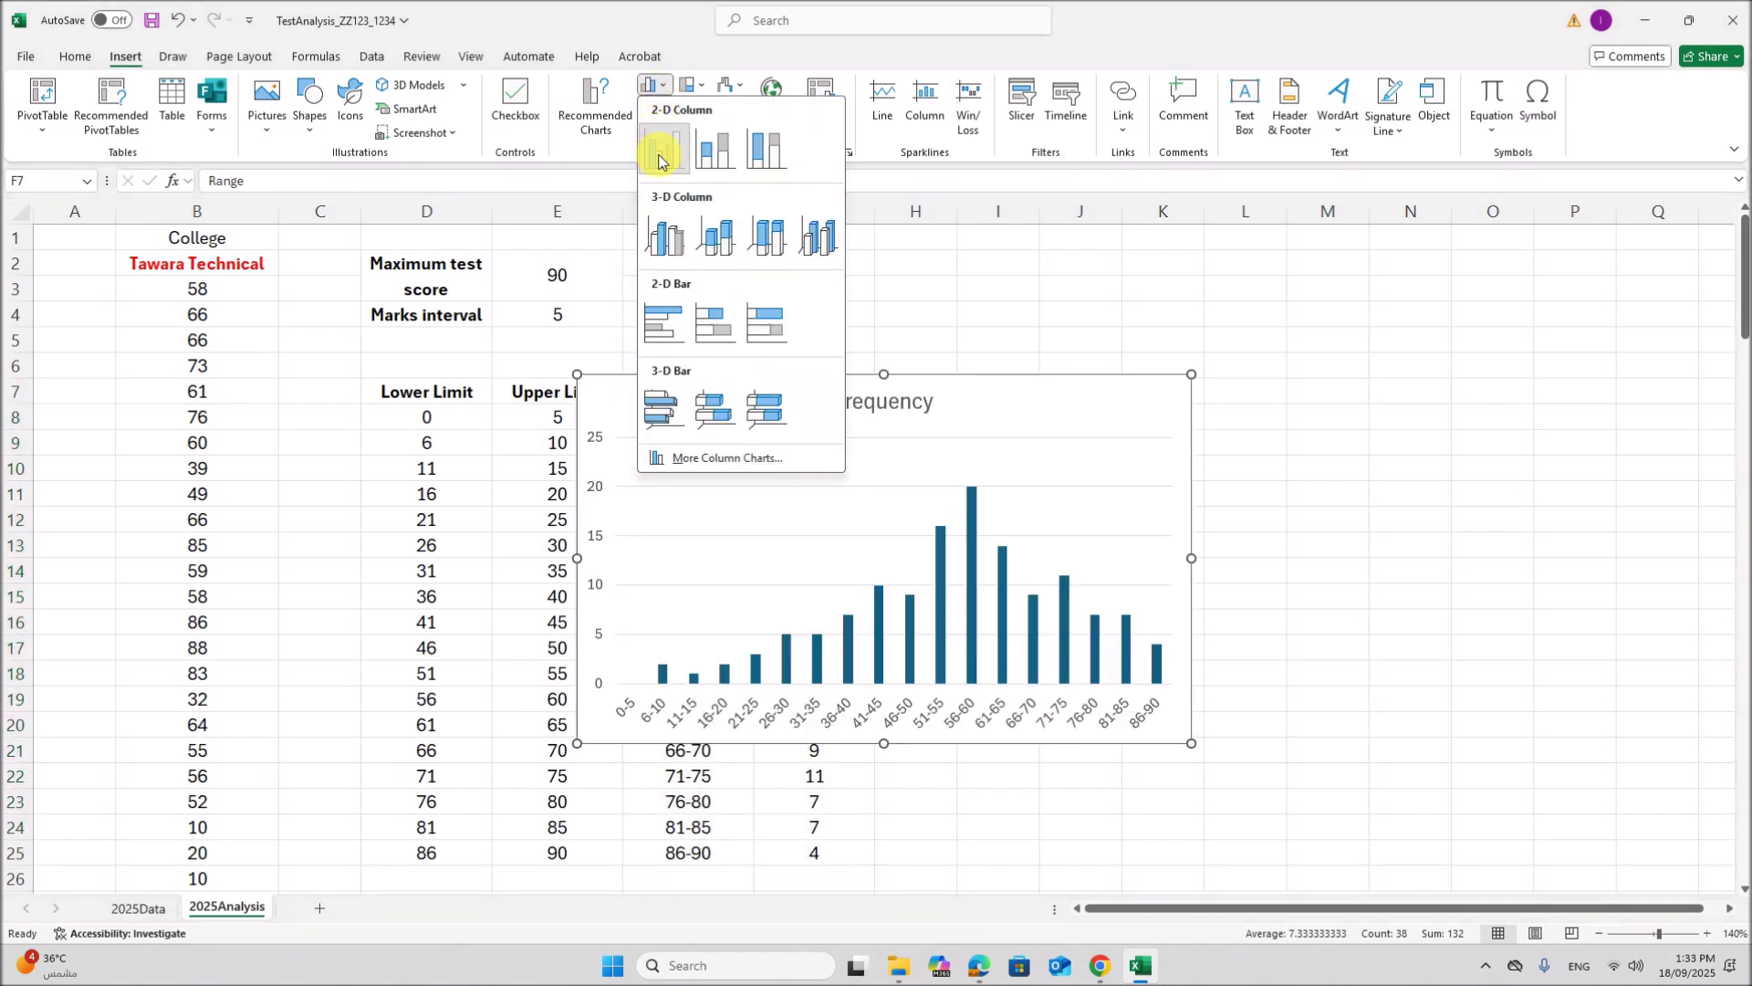
pyautogui.click(663, 149)
pyautogui.moveTo(1049, 426); pyautogui.dragTo(1380, 423)
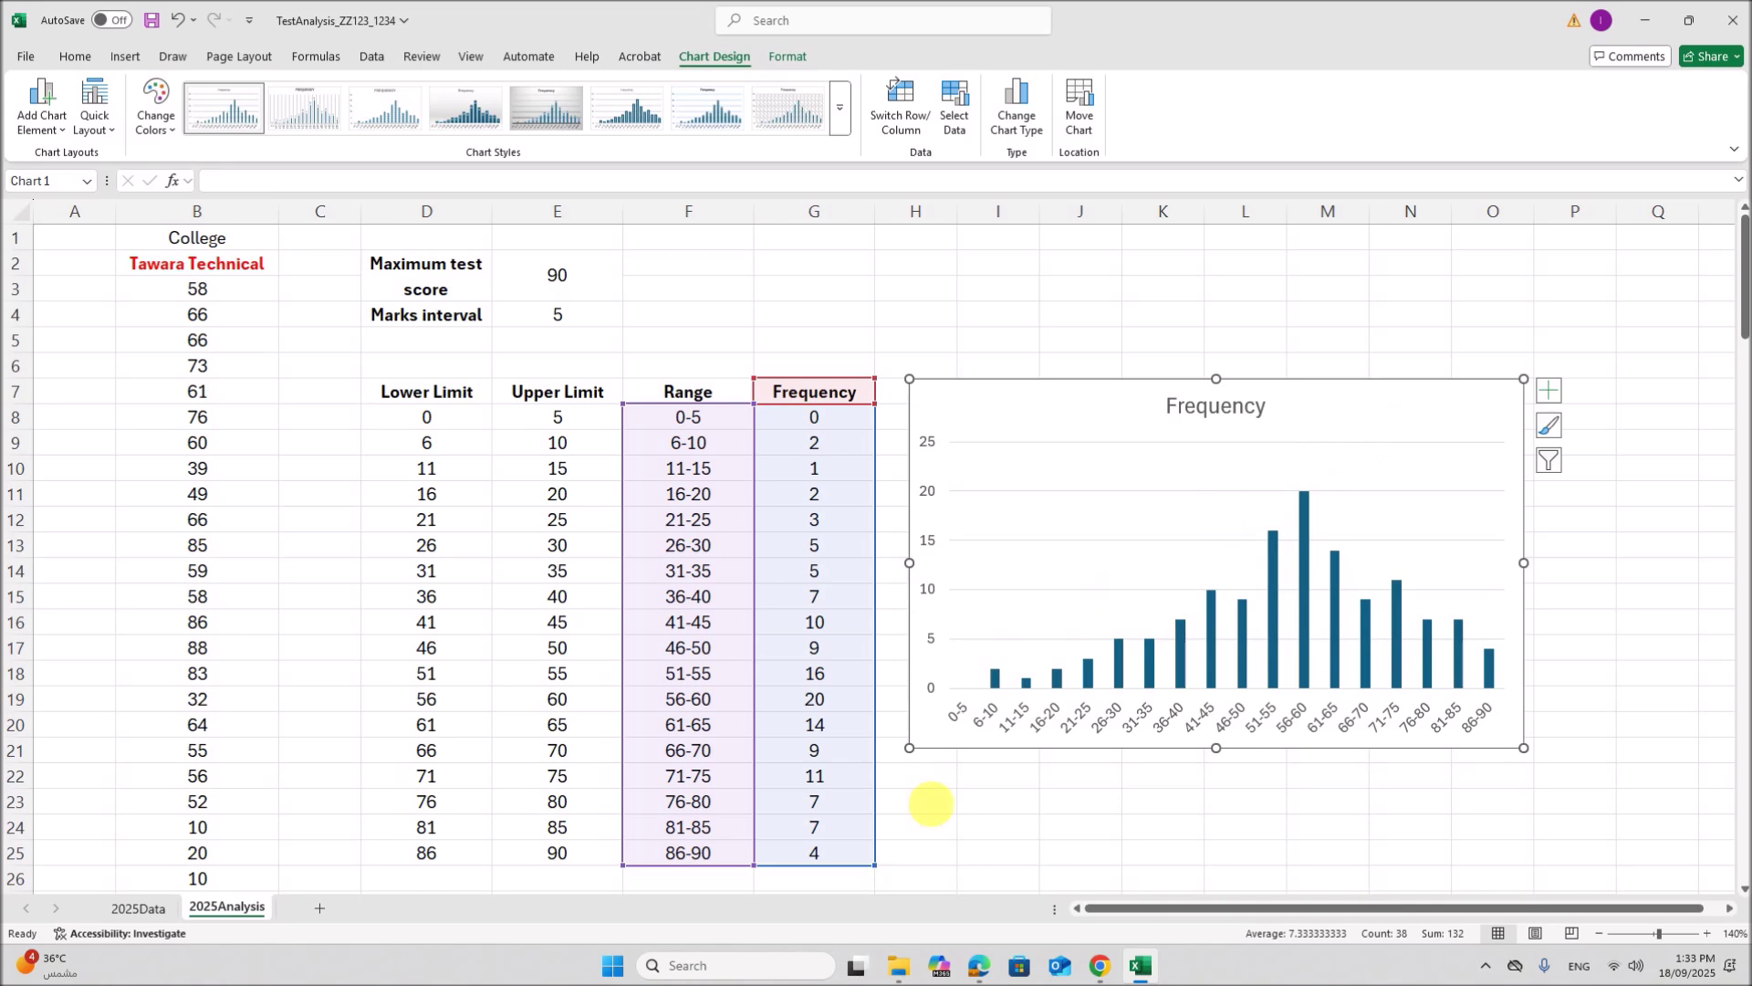
# Step: Move the frequency chart up beside the table so that its top edge lies in row 3
pyautogui.click(981, 967)
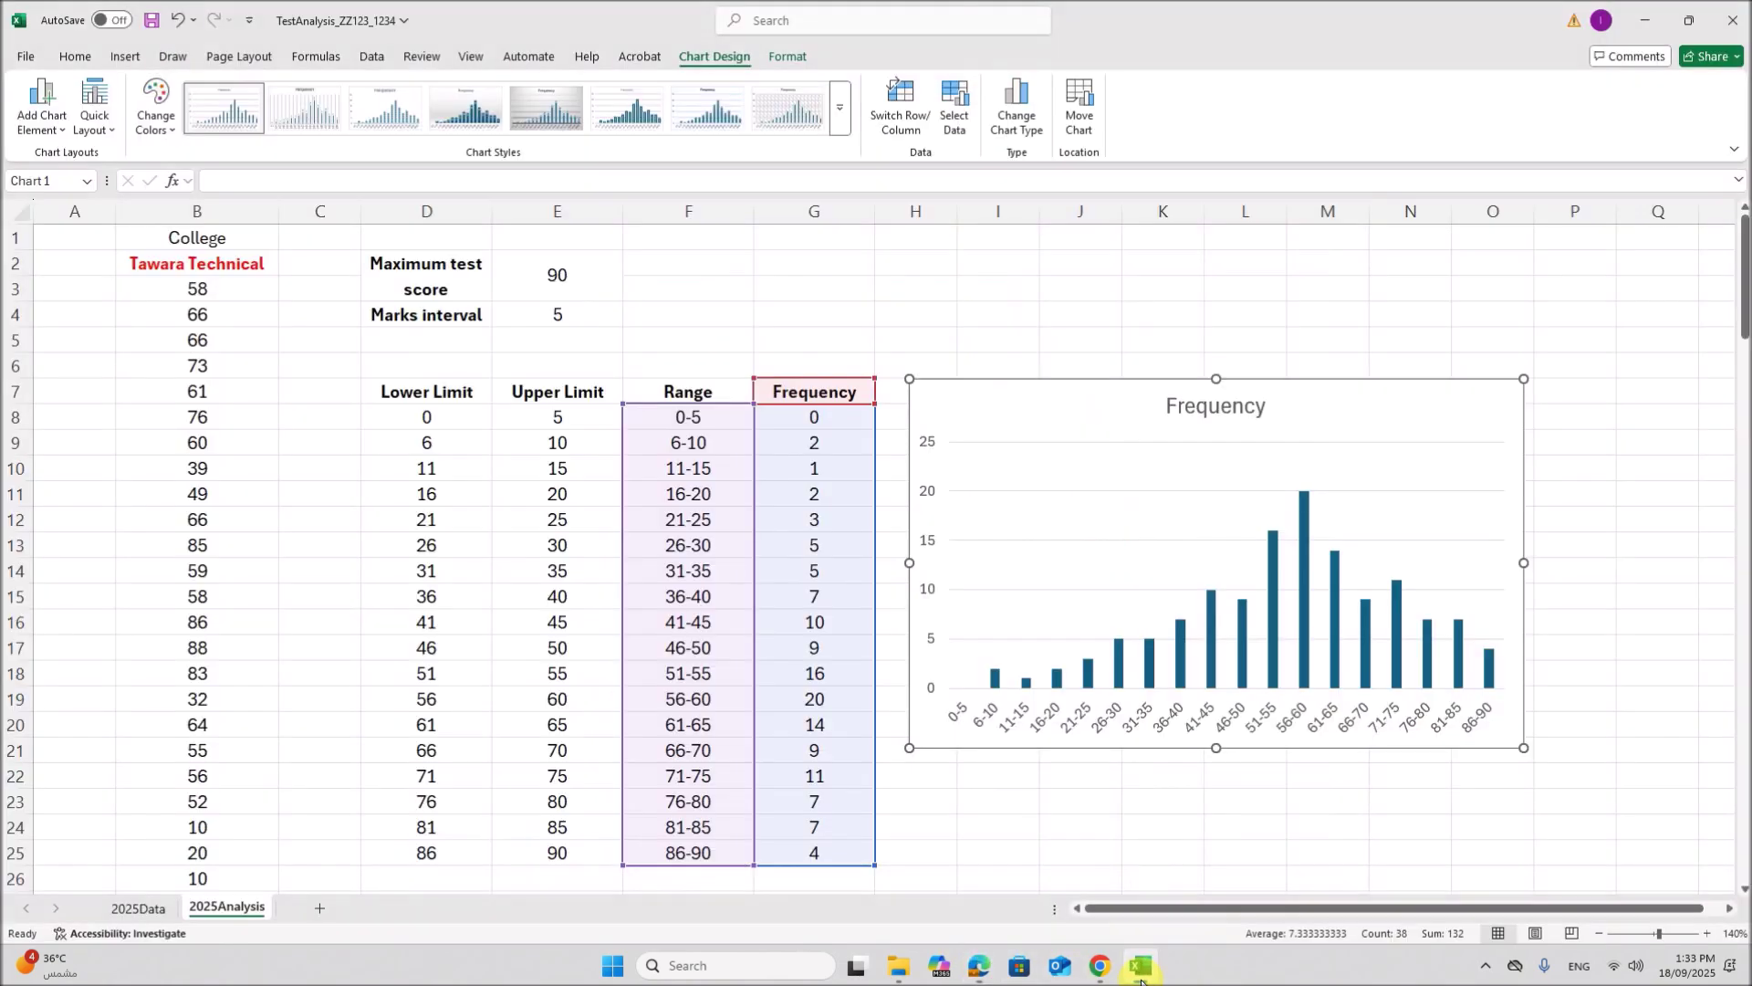
pyautogui.click(1140, 966)
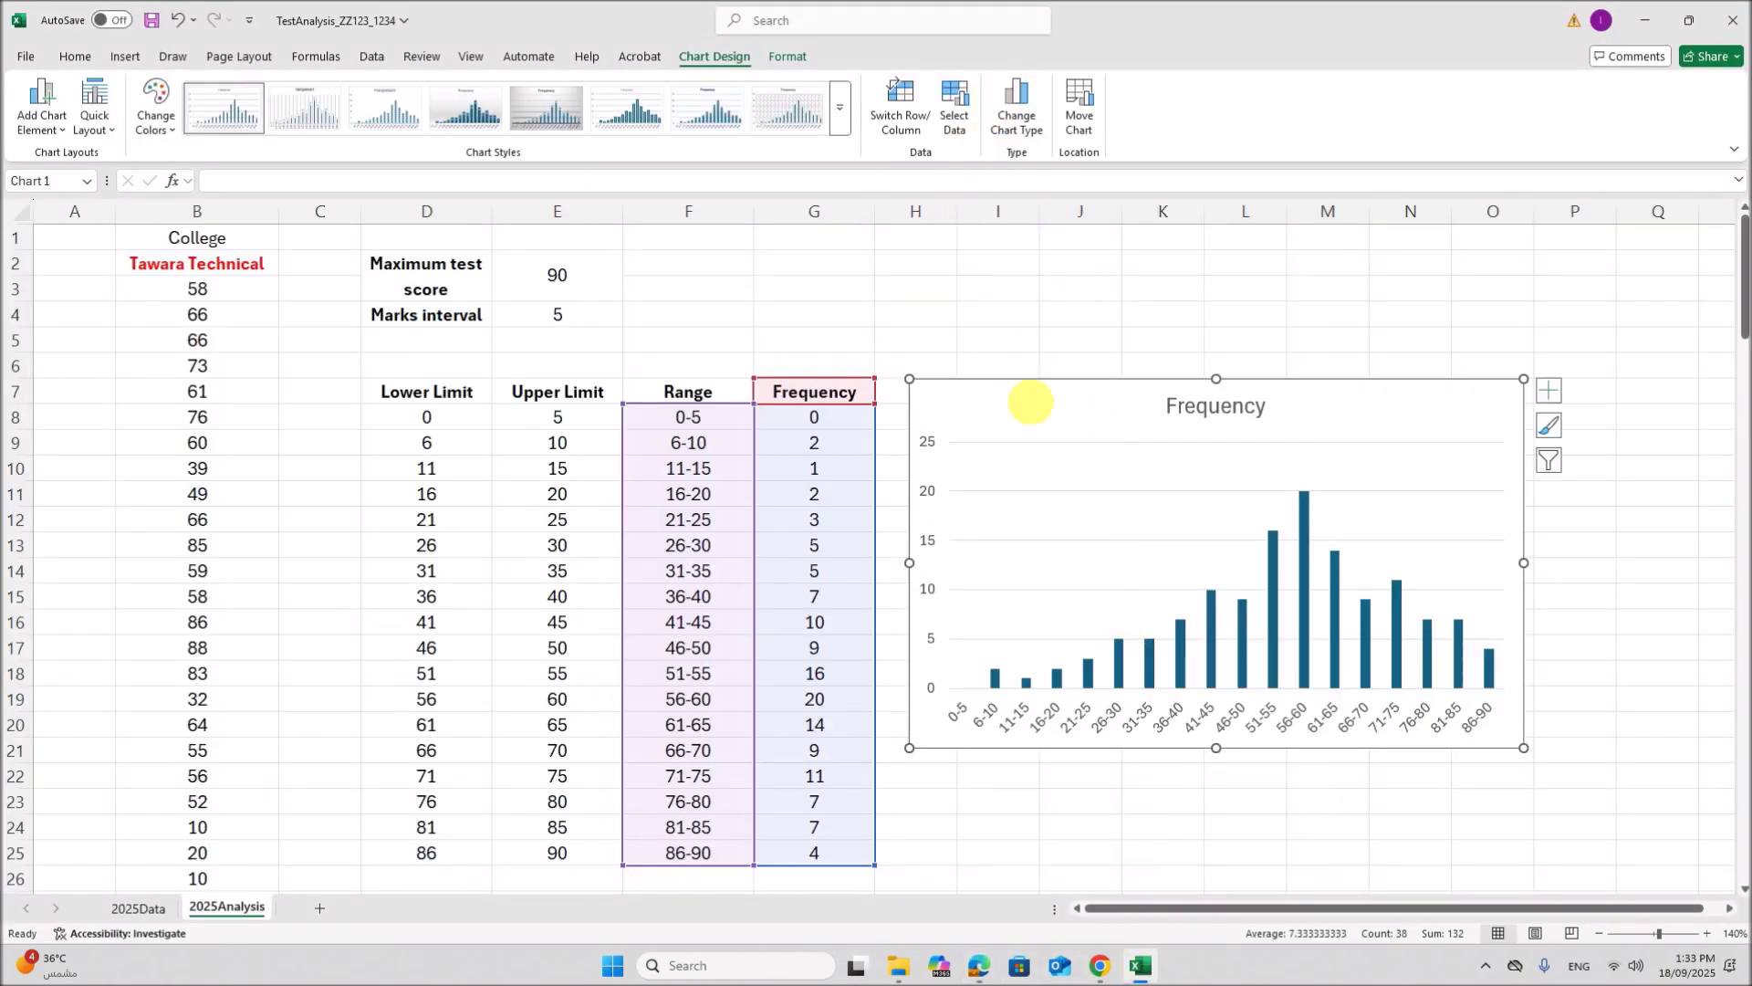
pyautogui.moveTo(1114, 407); pyautogui.dragTo(1107, 320)
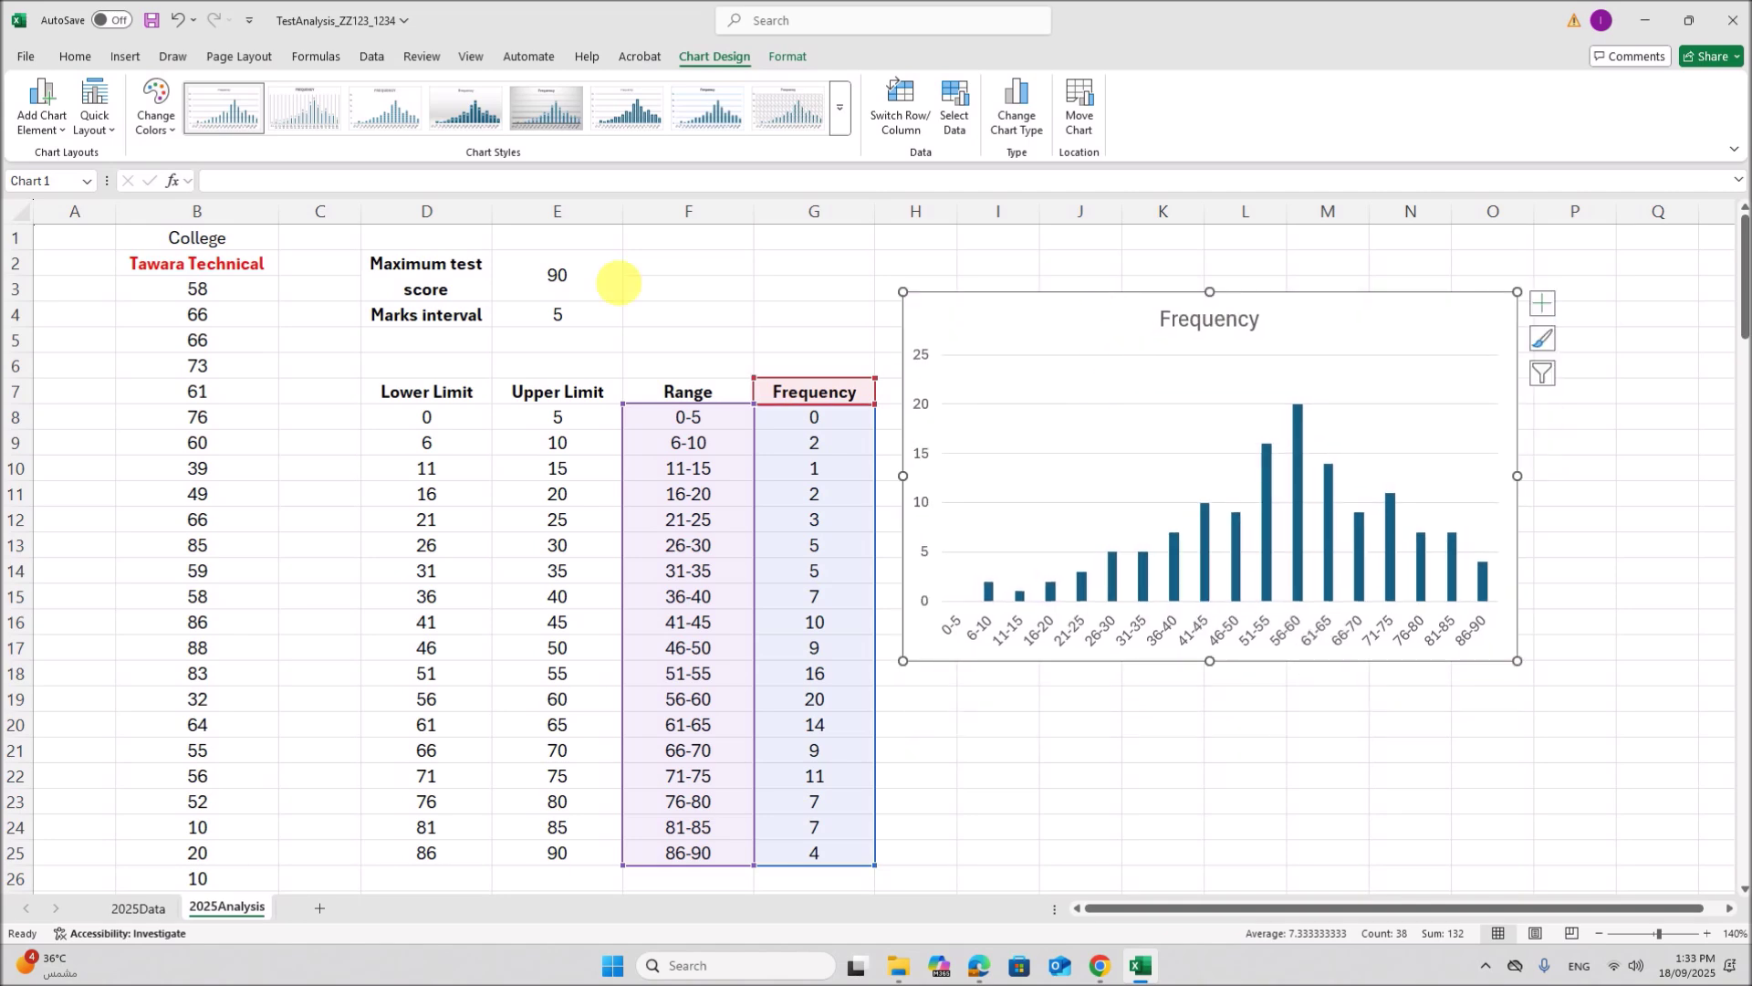
# Step: Switch to the question paper PDF, read the dynamic title instruction on page 7, and return to the Excel workbook
pyautogui.click(1199, 322)
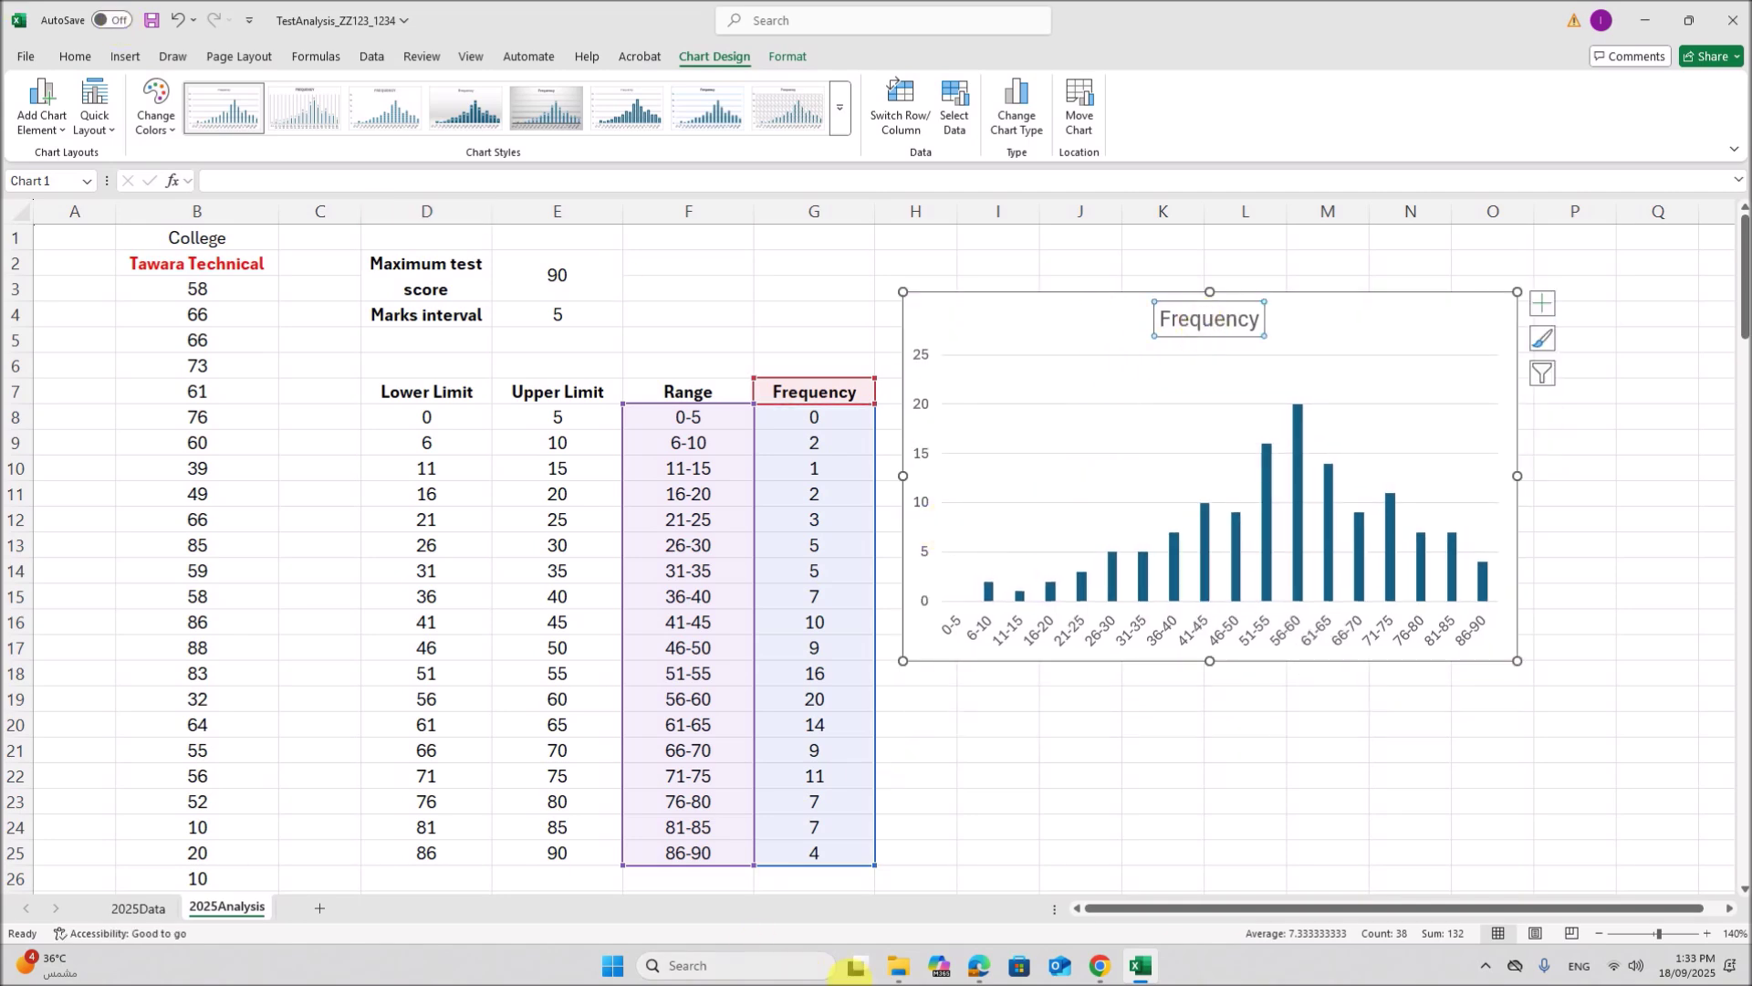
pyautogui.click(979, 965)
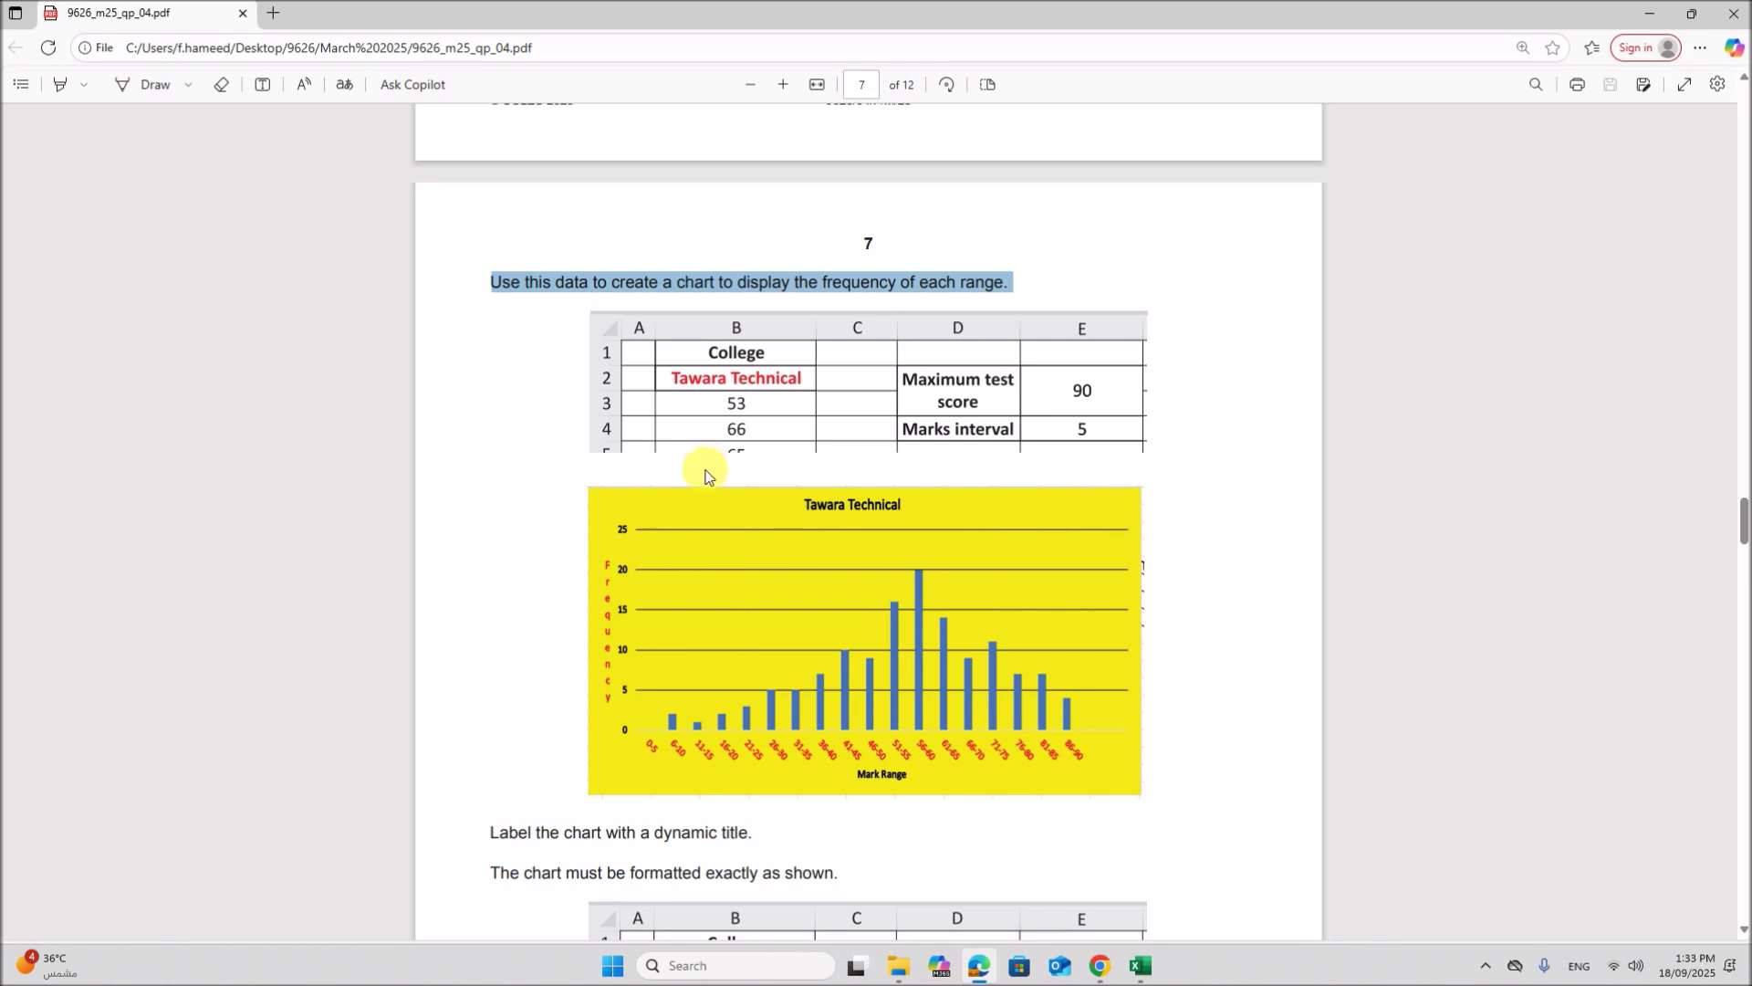
pyautogui.scroll(-2, 705, 475)
pyautogui.moveTo(592, 649); pyautogui.dragTo(765, 653)
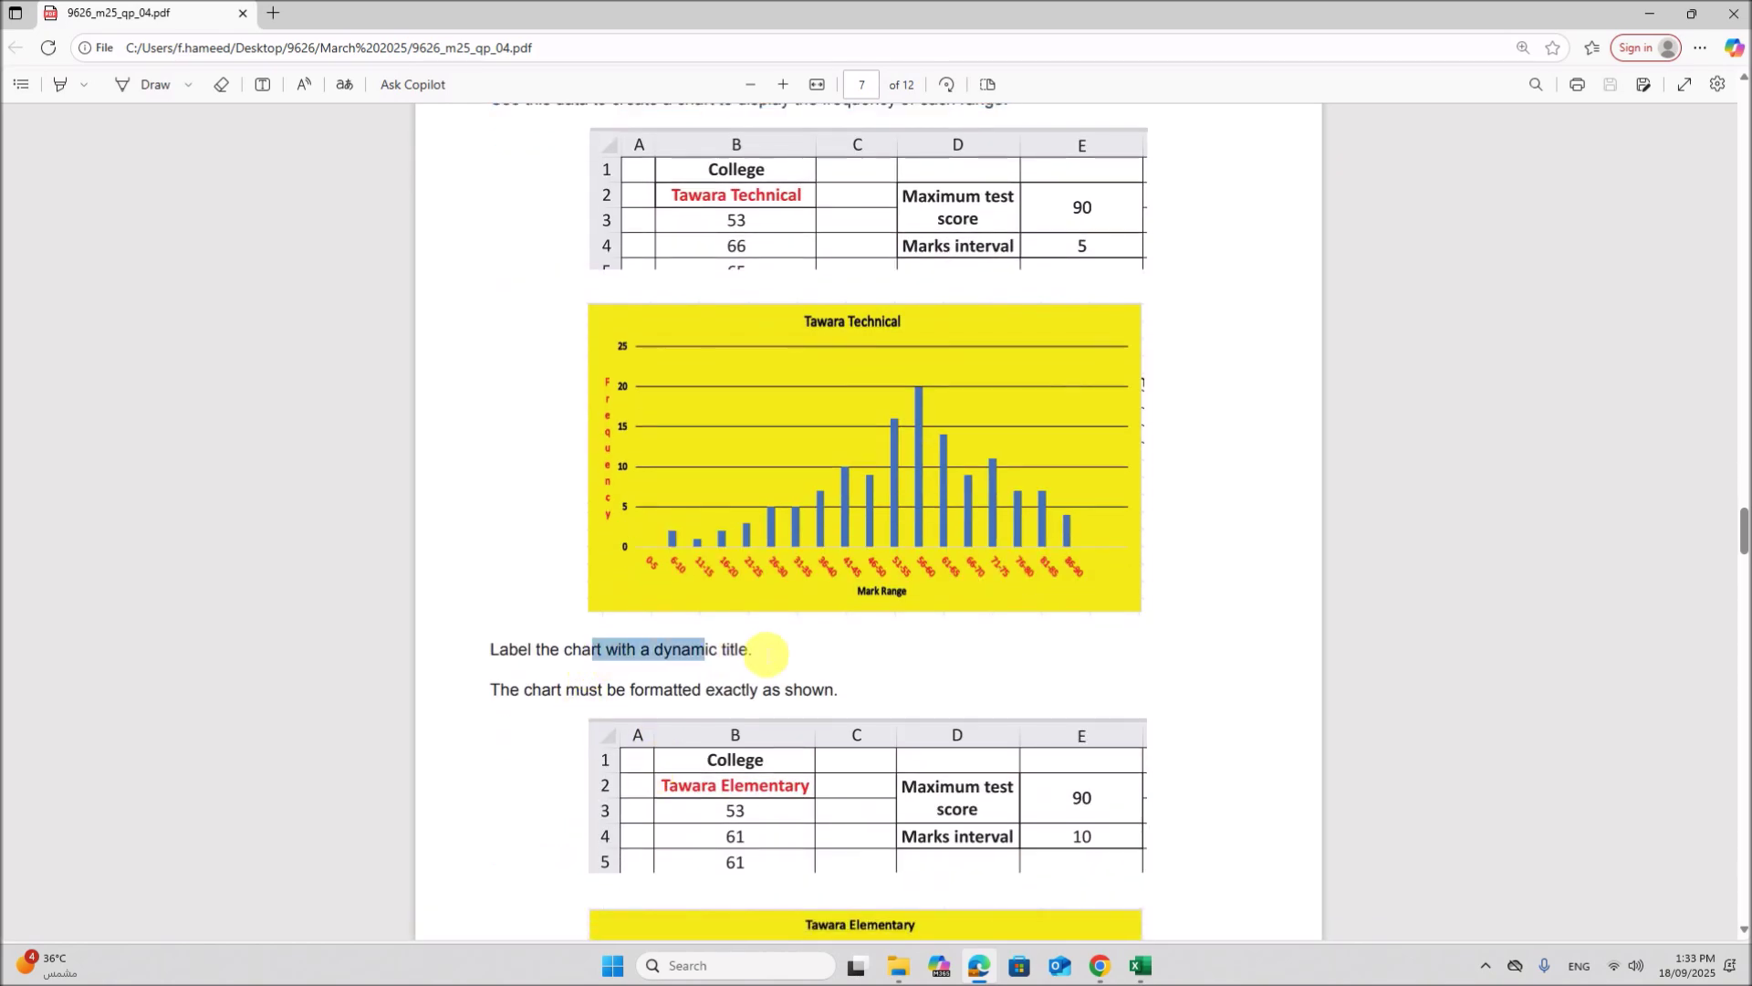
pyautogui.click(1140, 965)
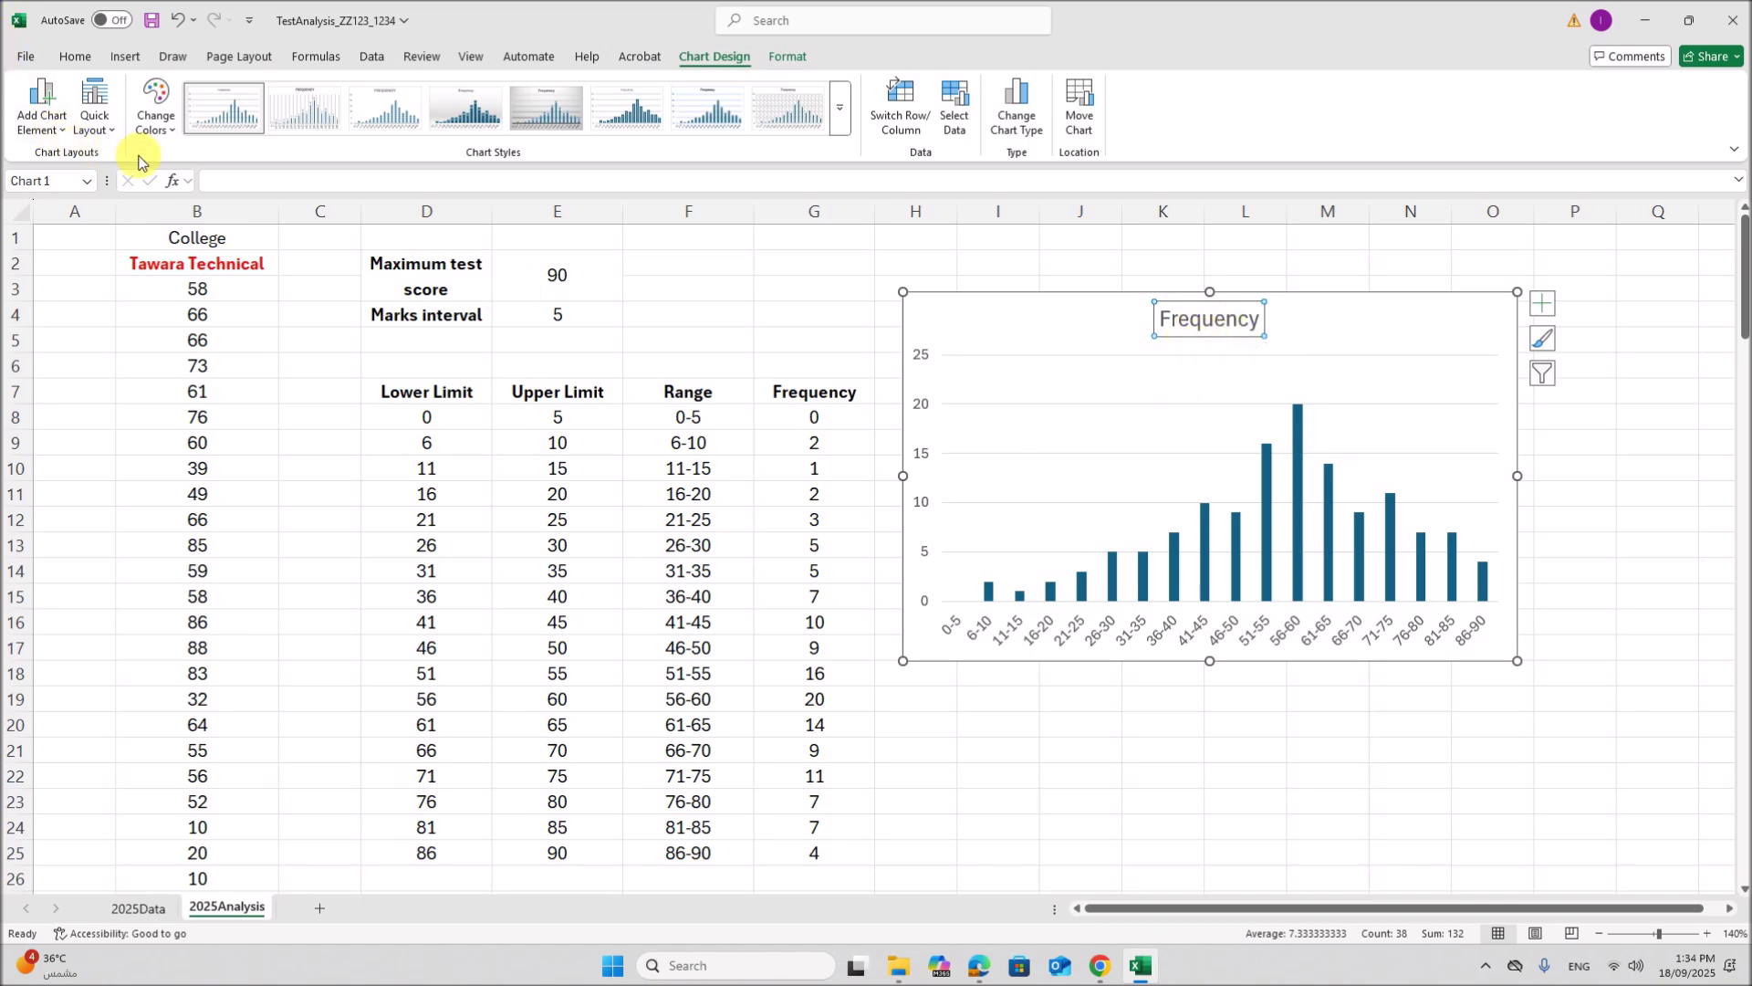
pyautogui.click(217, 183)
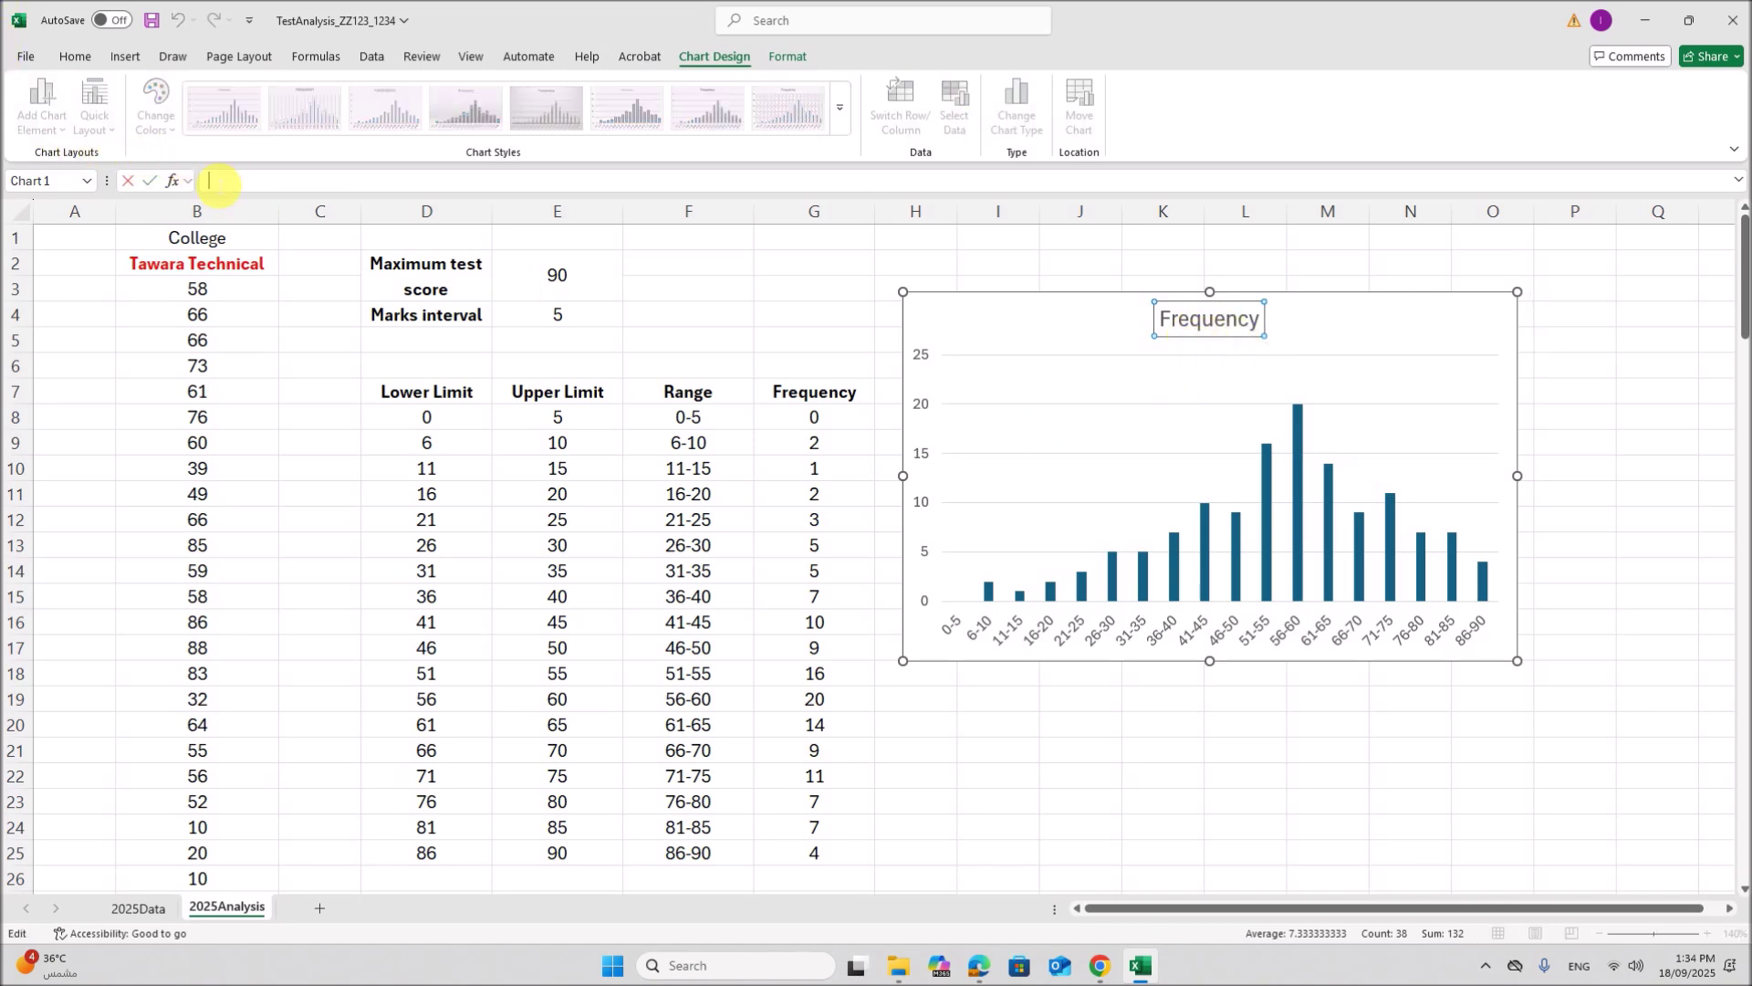
pyautogui.click(213, 273)
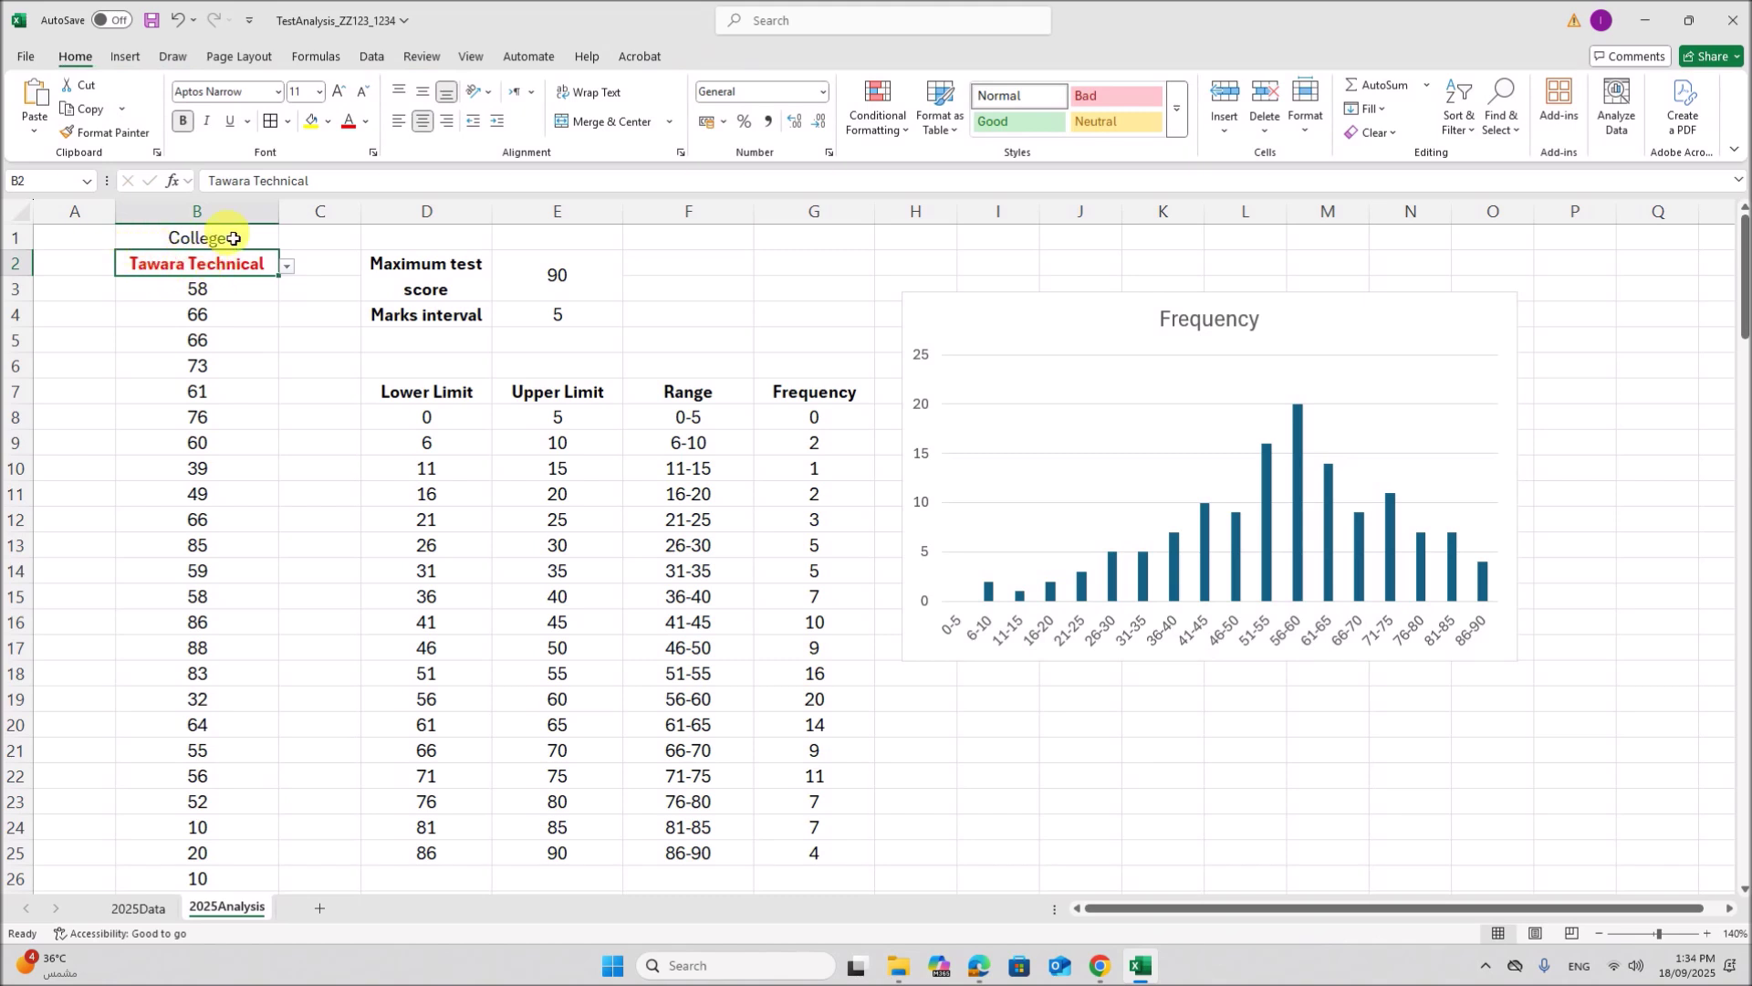
pyautogui.click(132, 289)
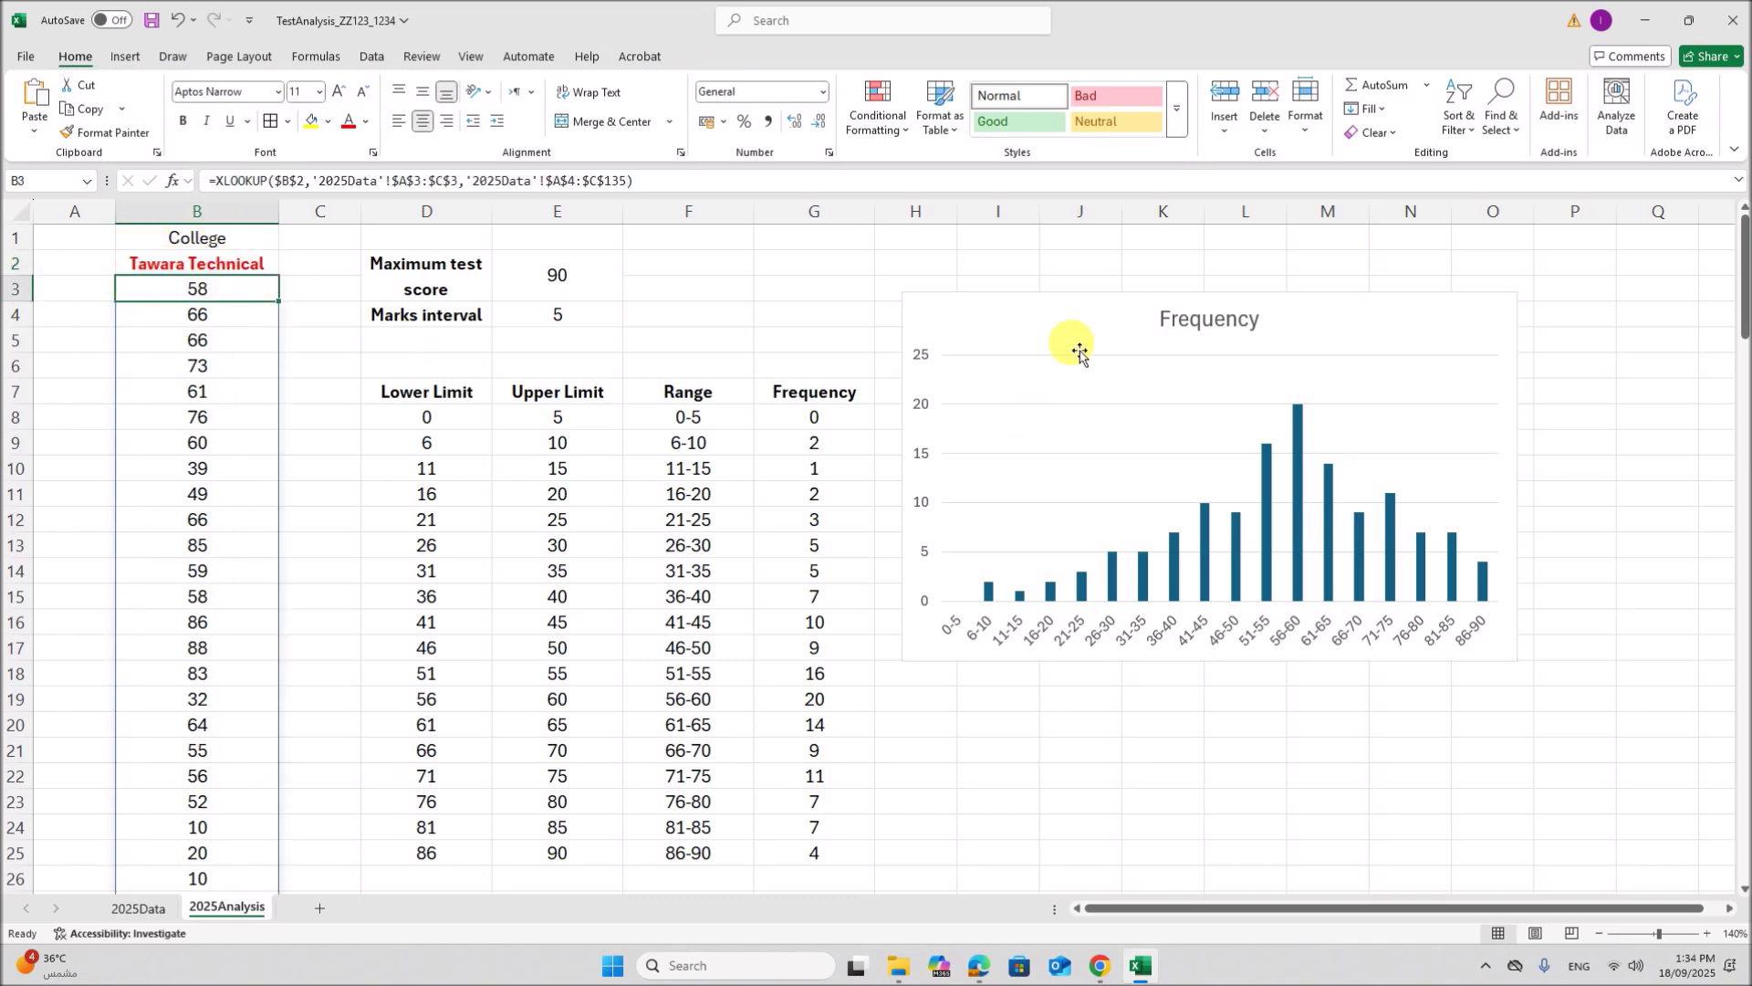
# Step: Make the chart title dynamic by linking it to the college name cell with ='2025Analysis'!$B$2
pyautogui.click(1220, 324)
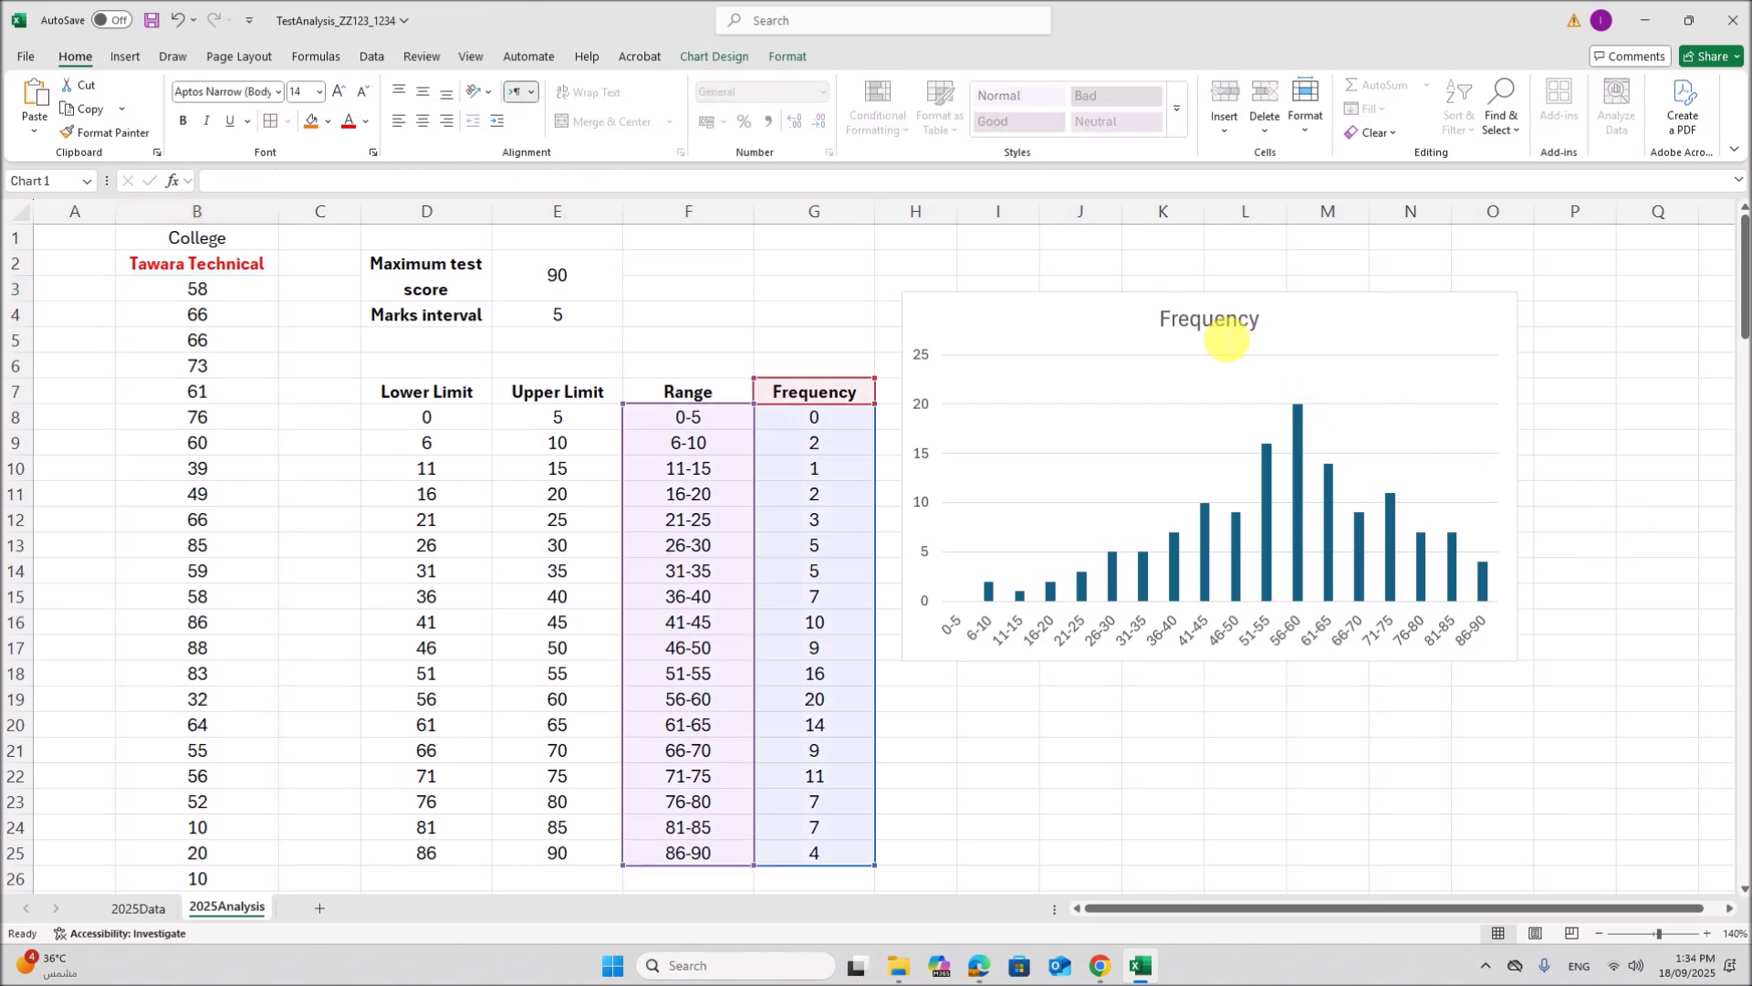
pyautogui.click(1223, 321)
pyautogui.click(1252, 320)
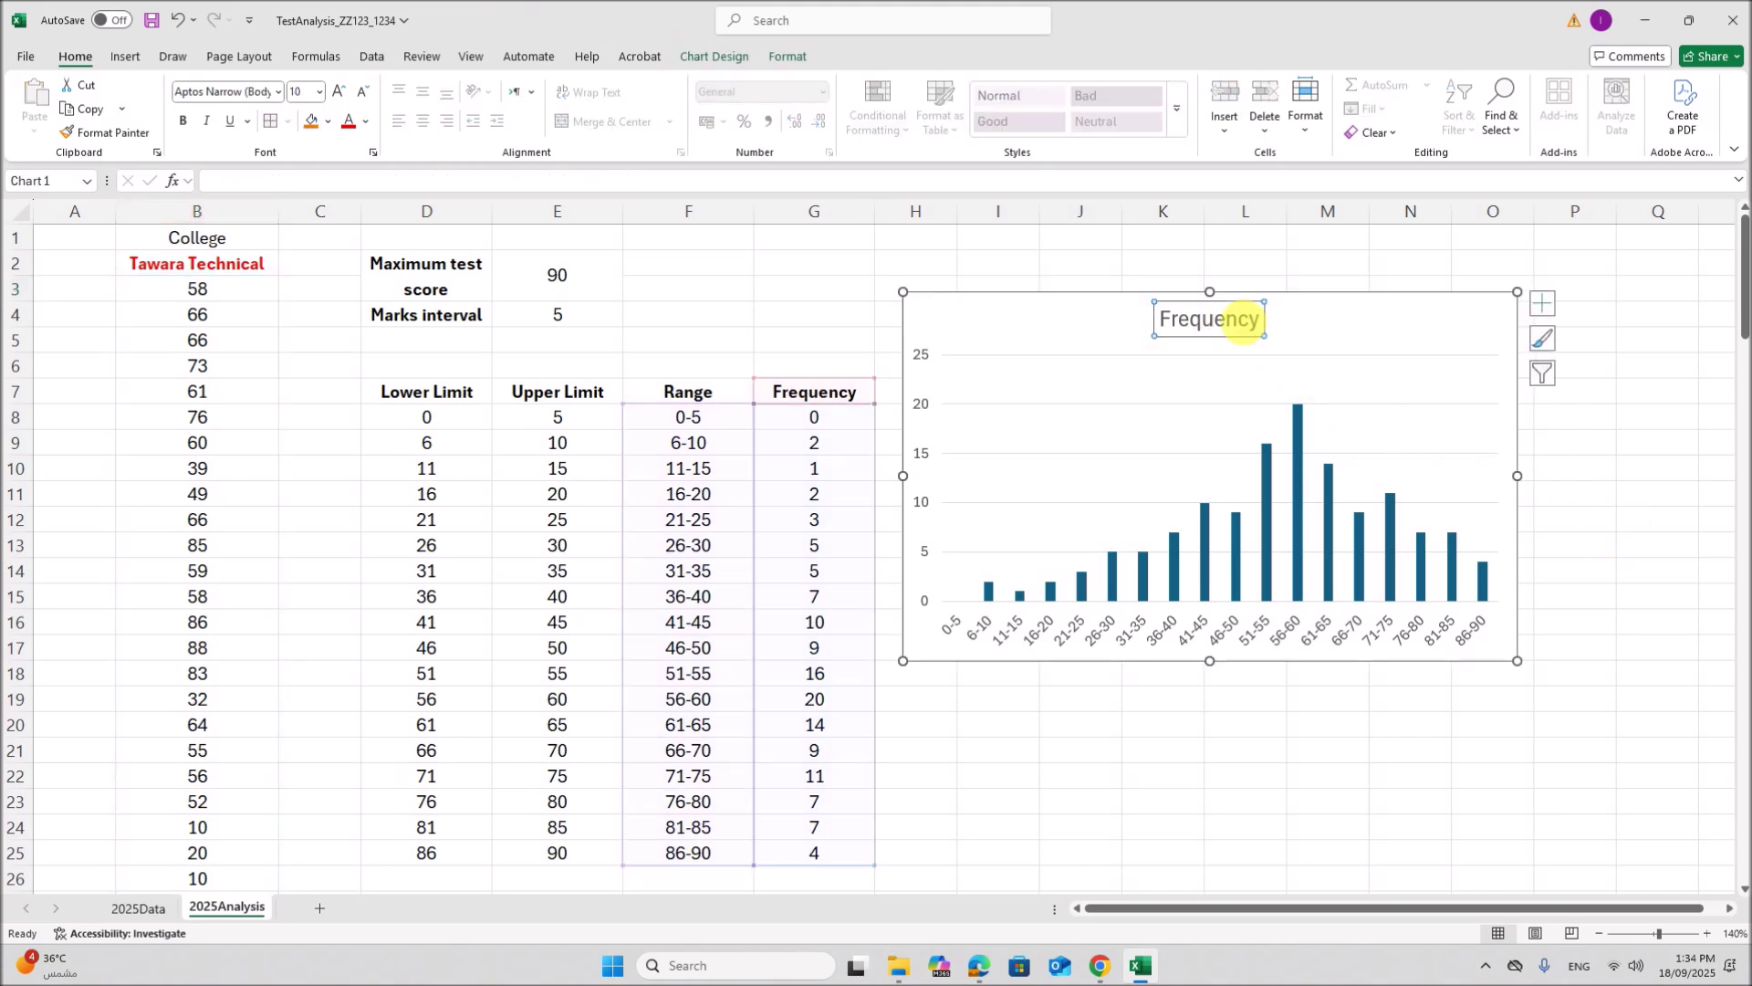
pyautogui.click(408, 182)
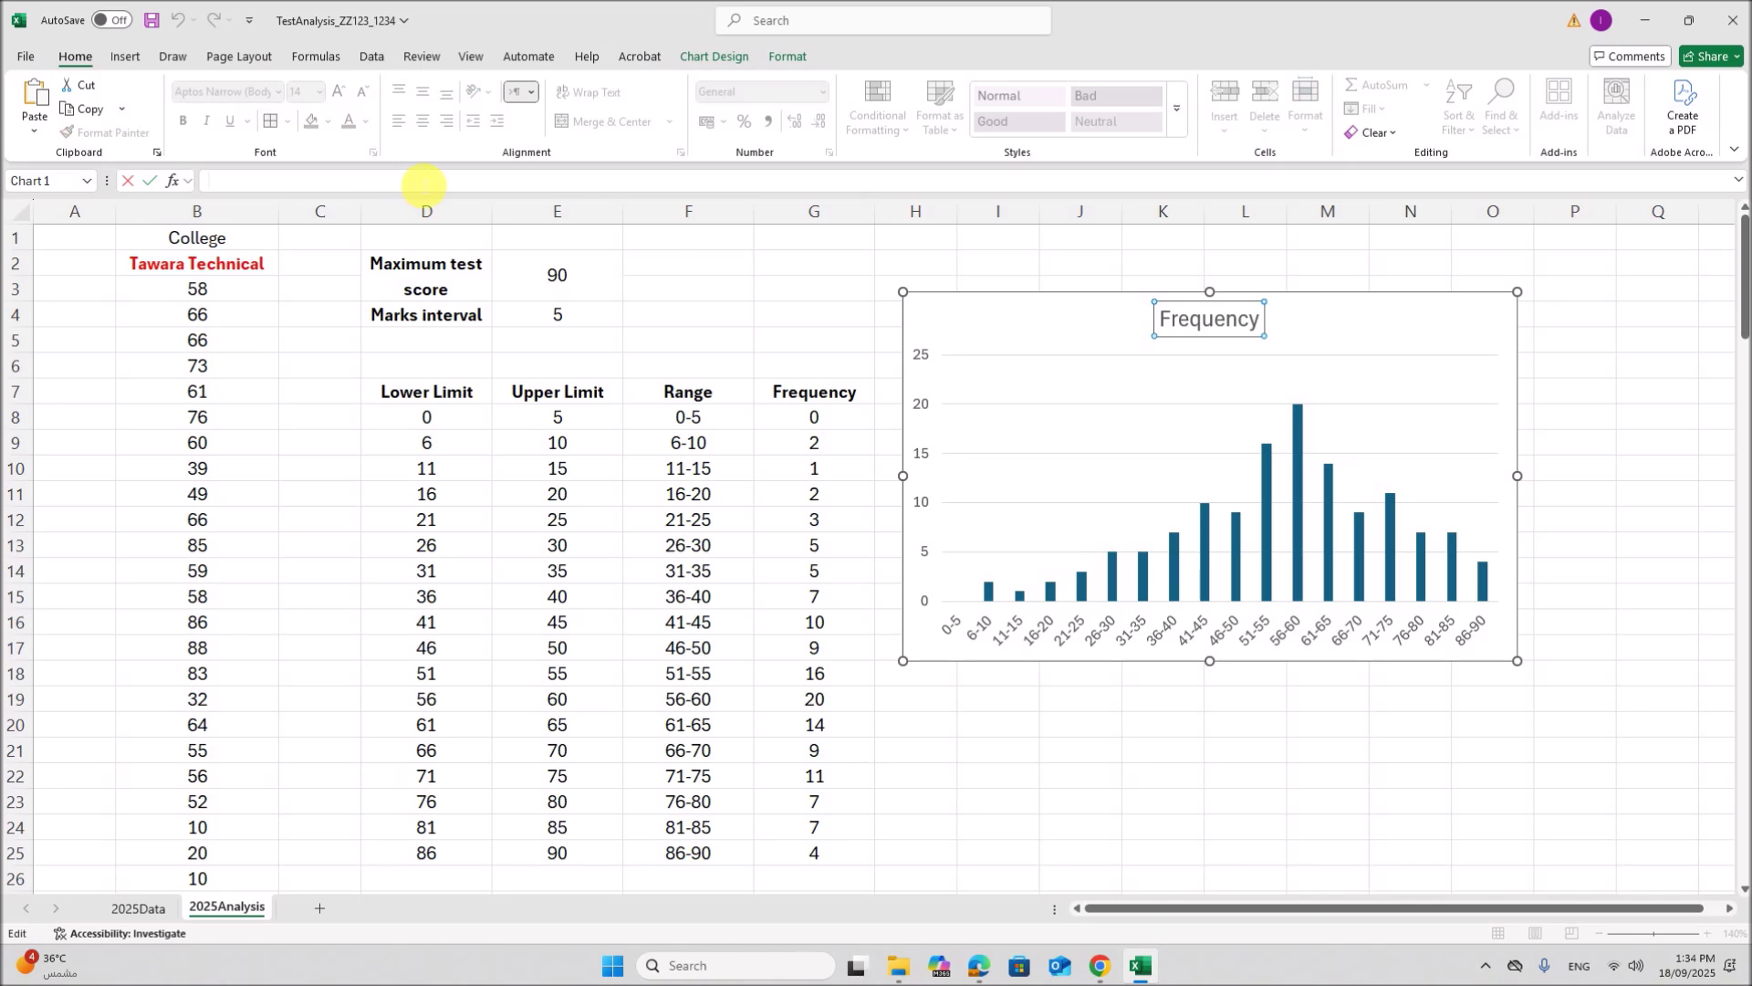
pyautogui.write('=')
pyautogui.click(146, 264)
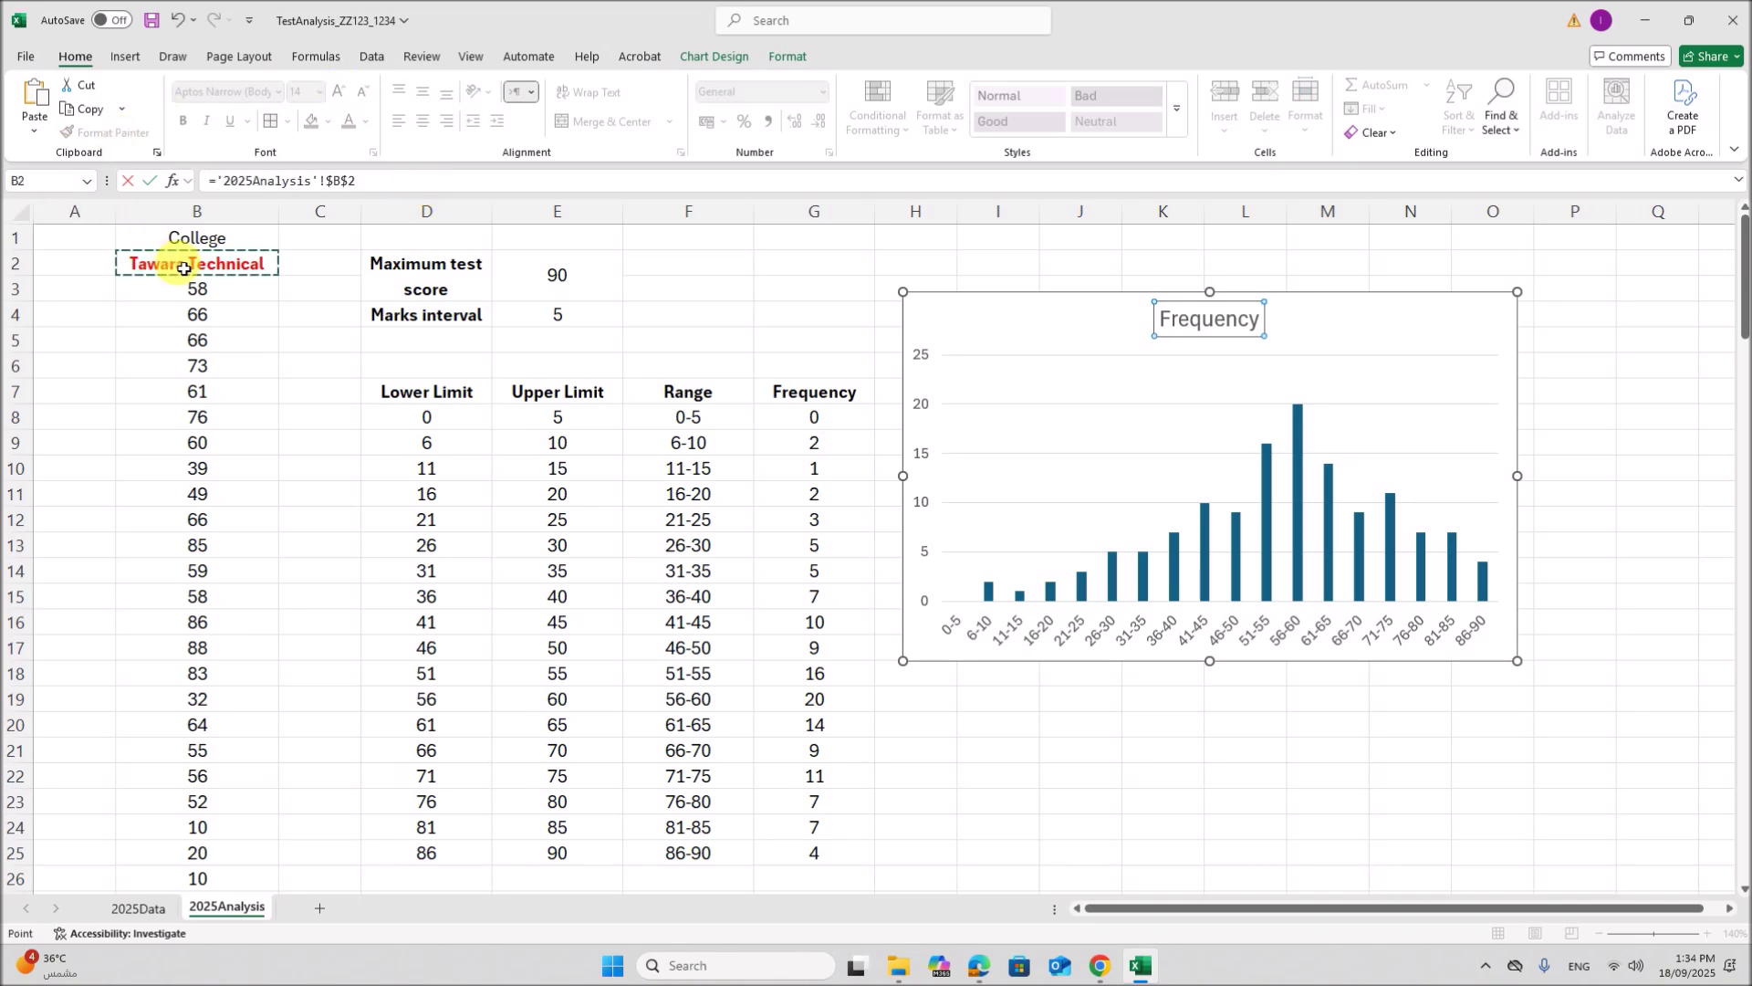
pyautogui.press('Return')
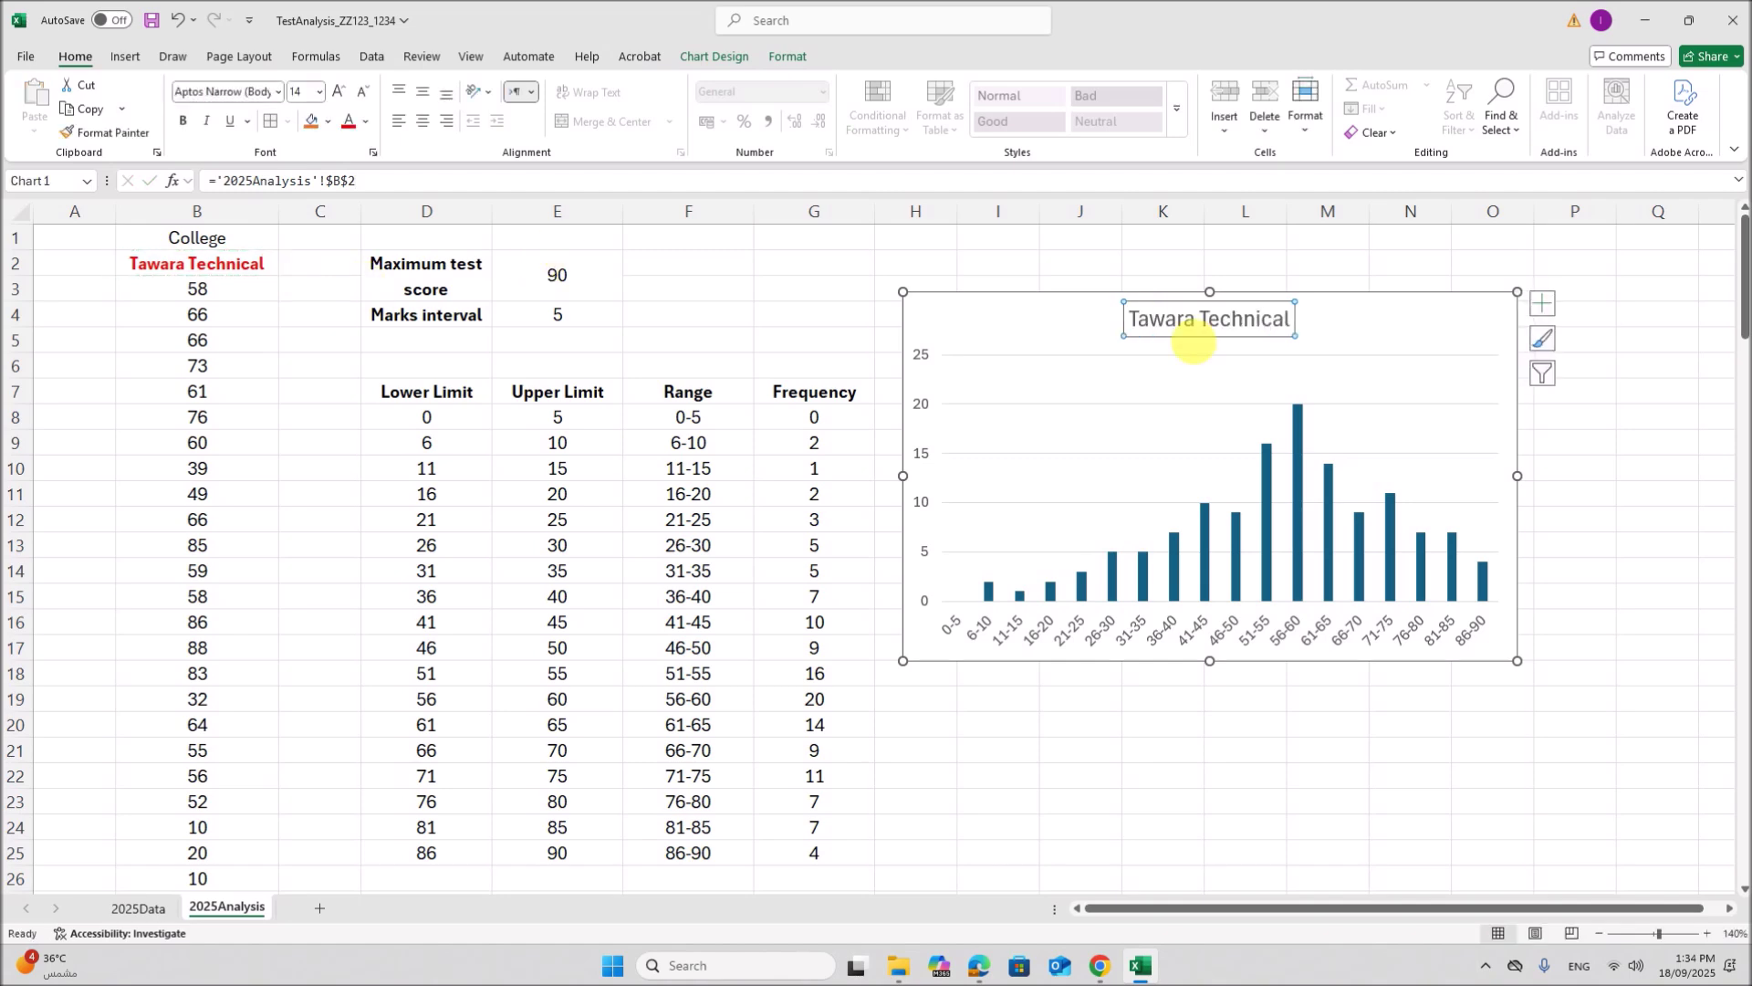
pyautogui.click(1306, 826)
# Step: Test the dynamic chart title by choosing Tawara Elementary in B2, and restore the selection to Tawara Technical
pyautogui.click(1243, 314)
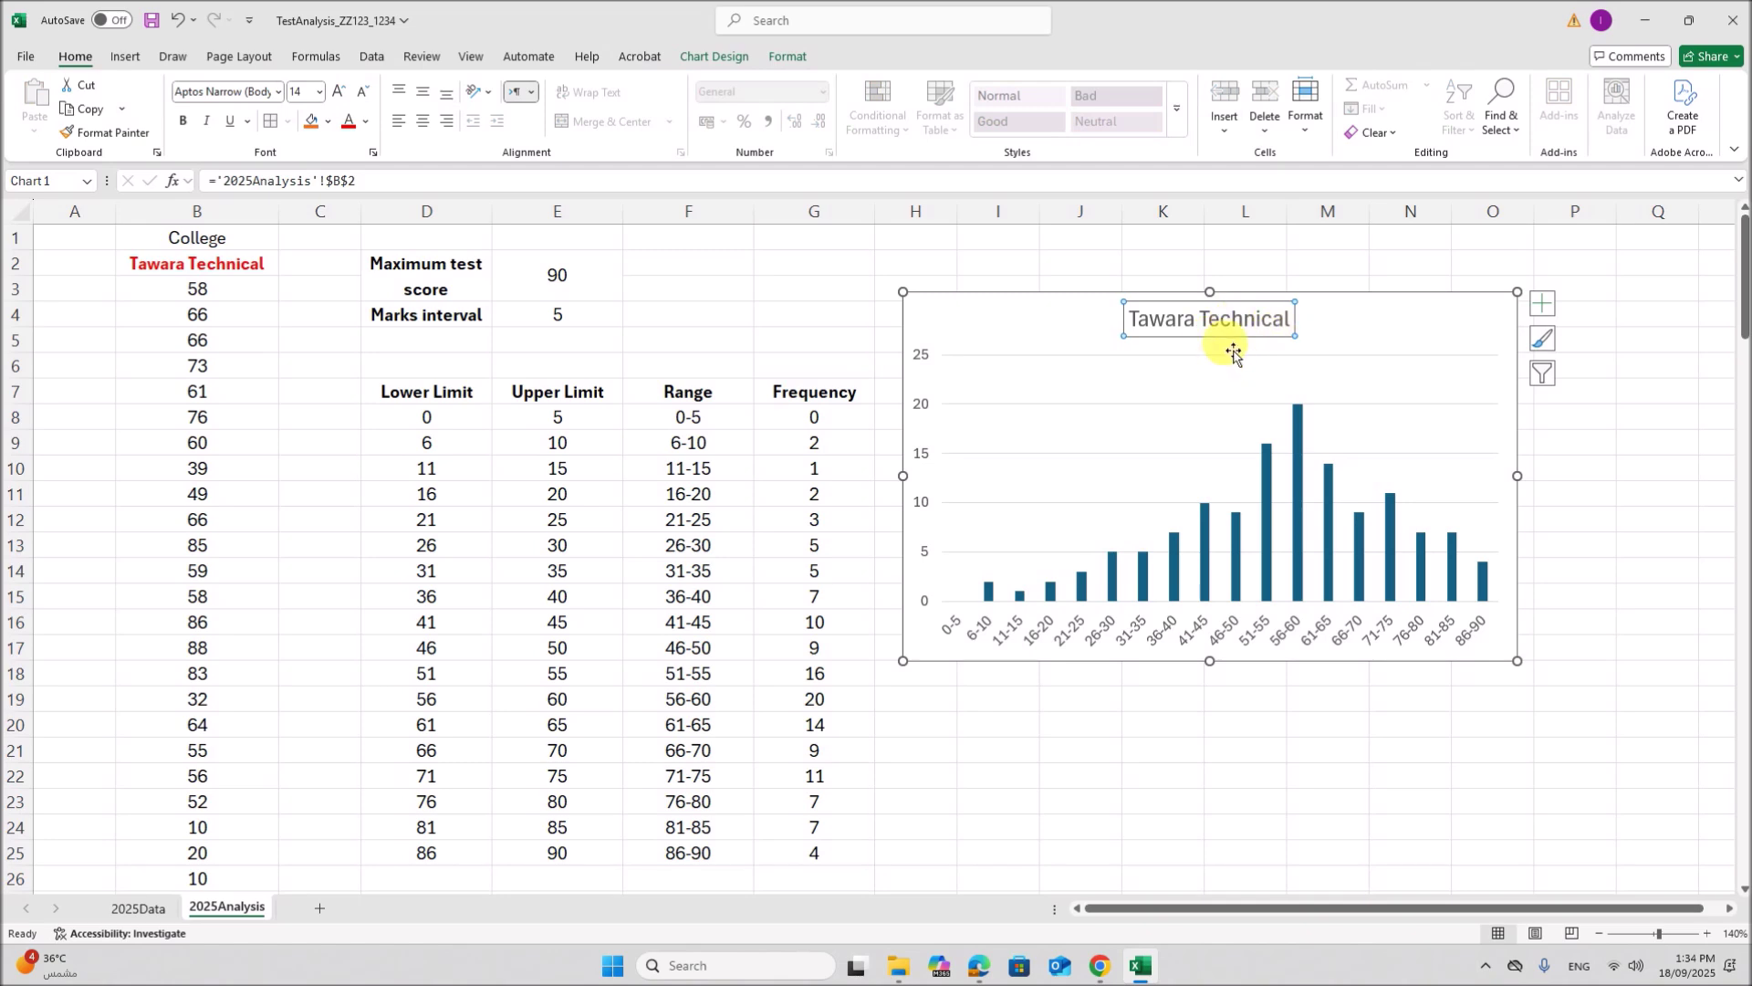
pyautogui.click(255, 265)
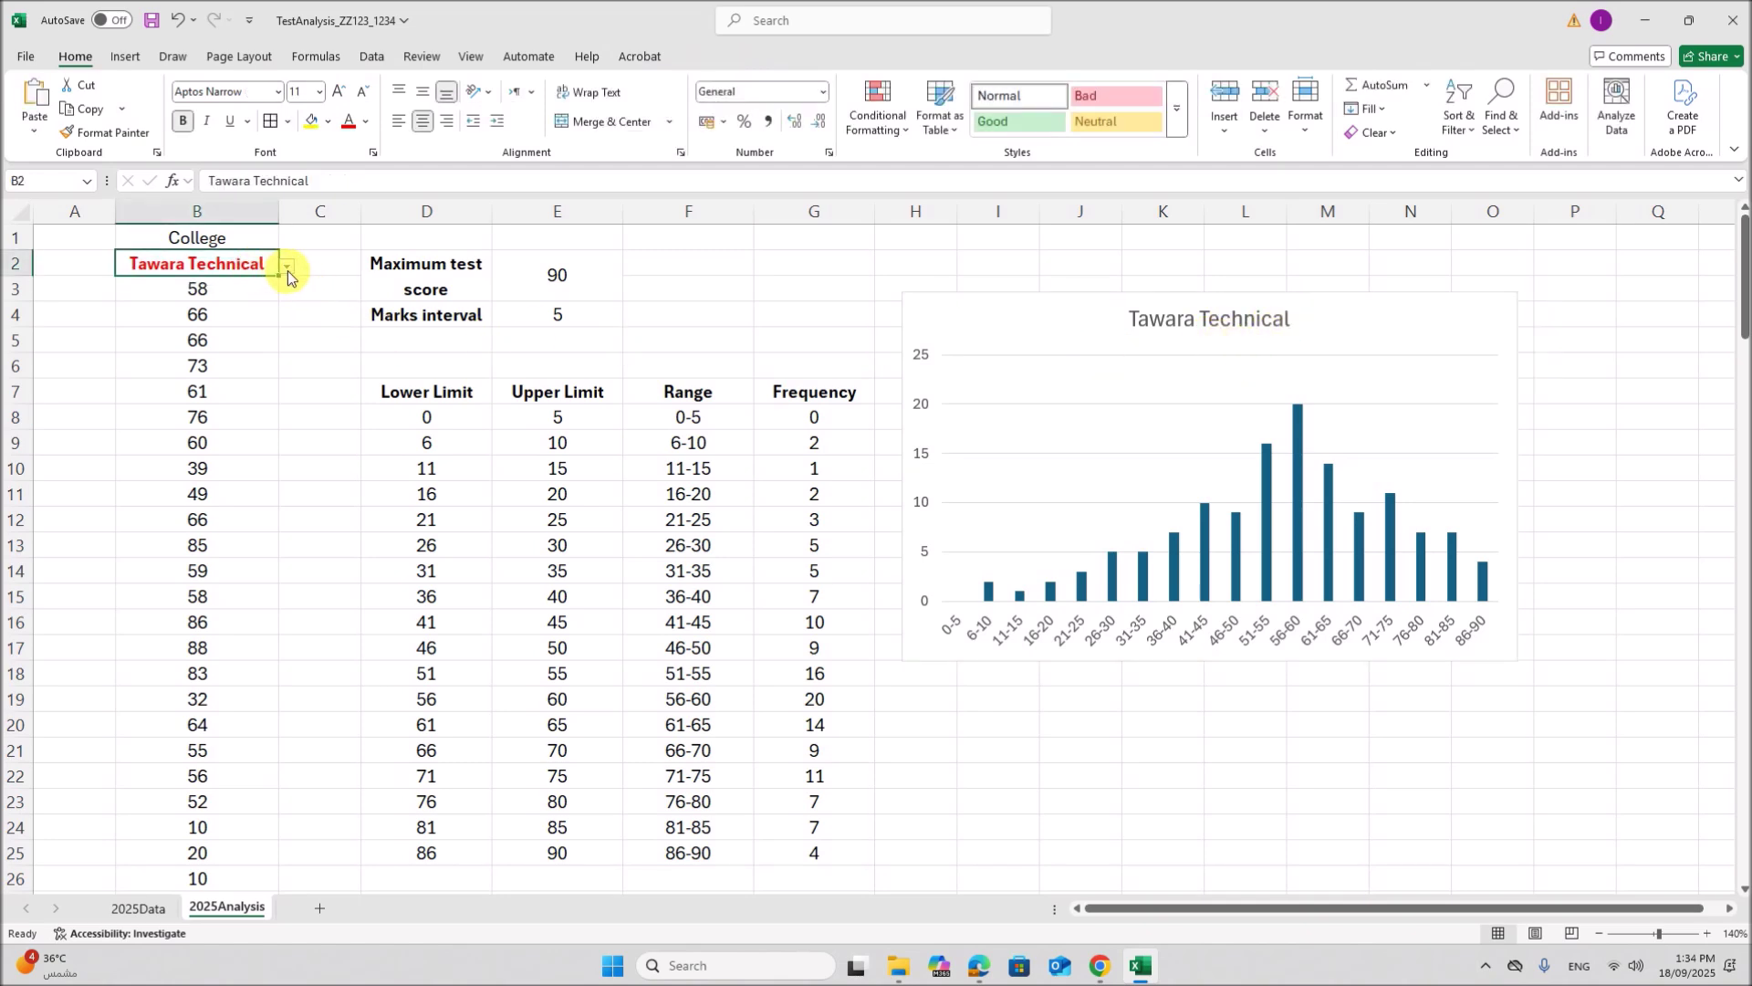
pyautogui.click(286, 265)
pyautogui.click(254, 285)
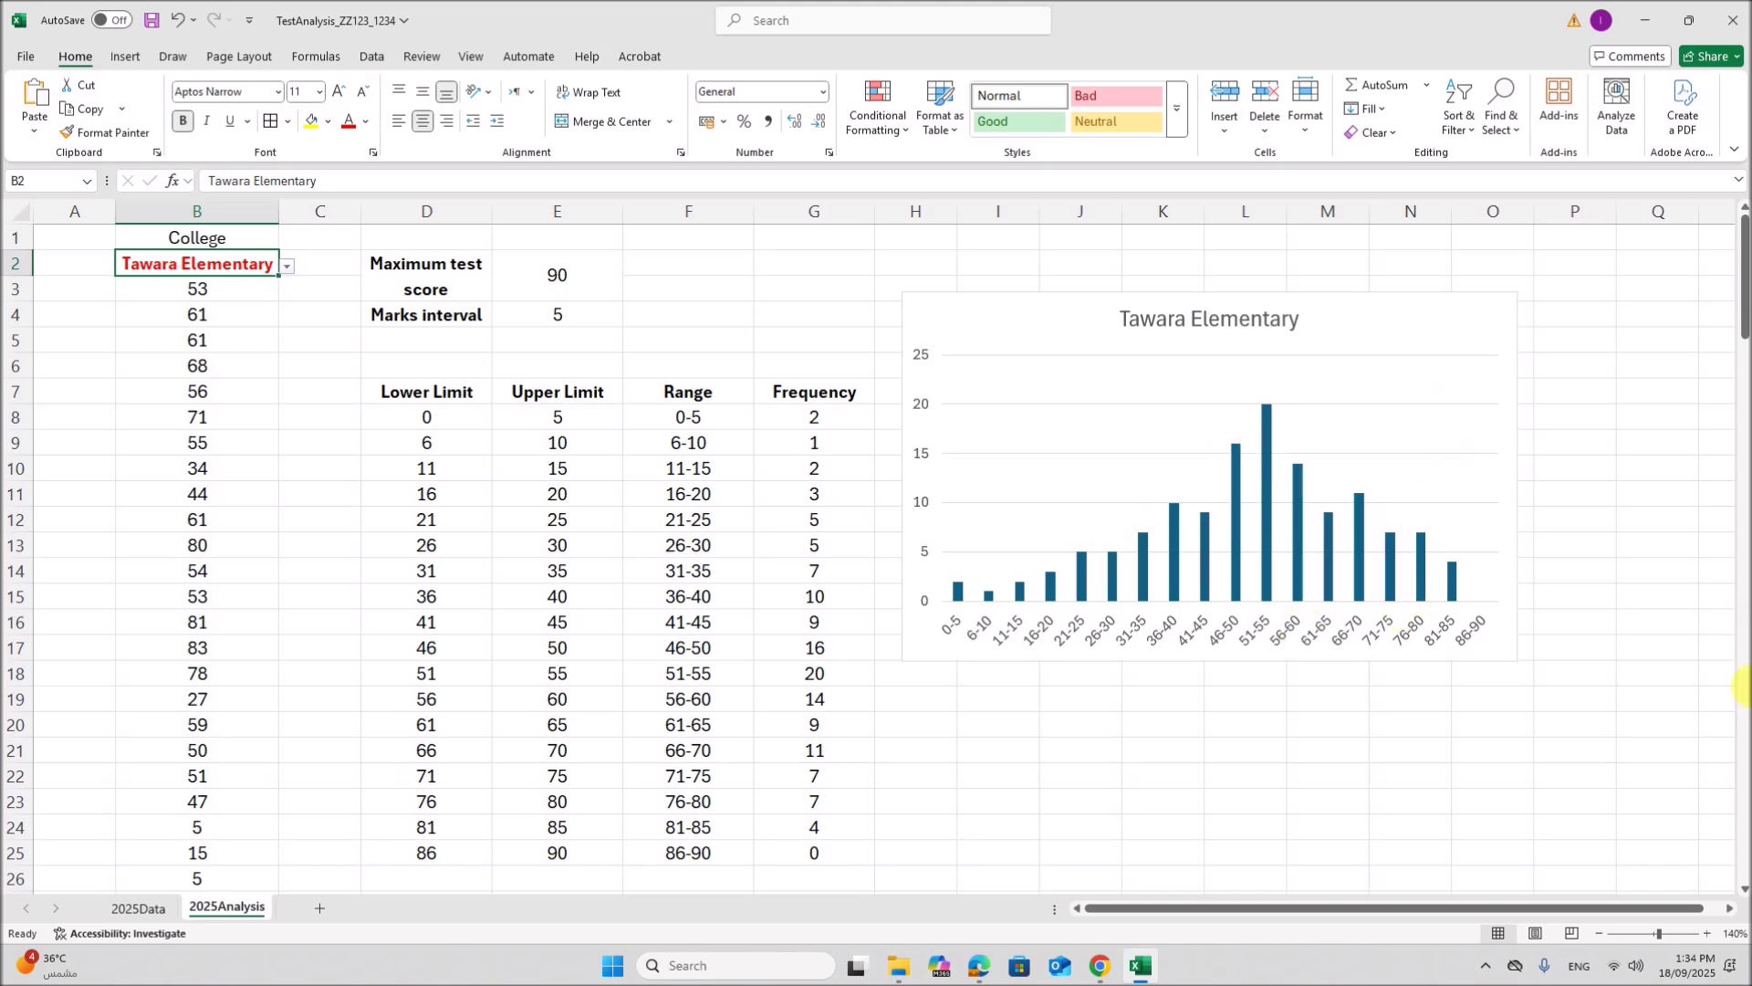
pyautogui.click(293, 267)
pyautogui.click(232, 299)
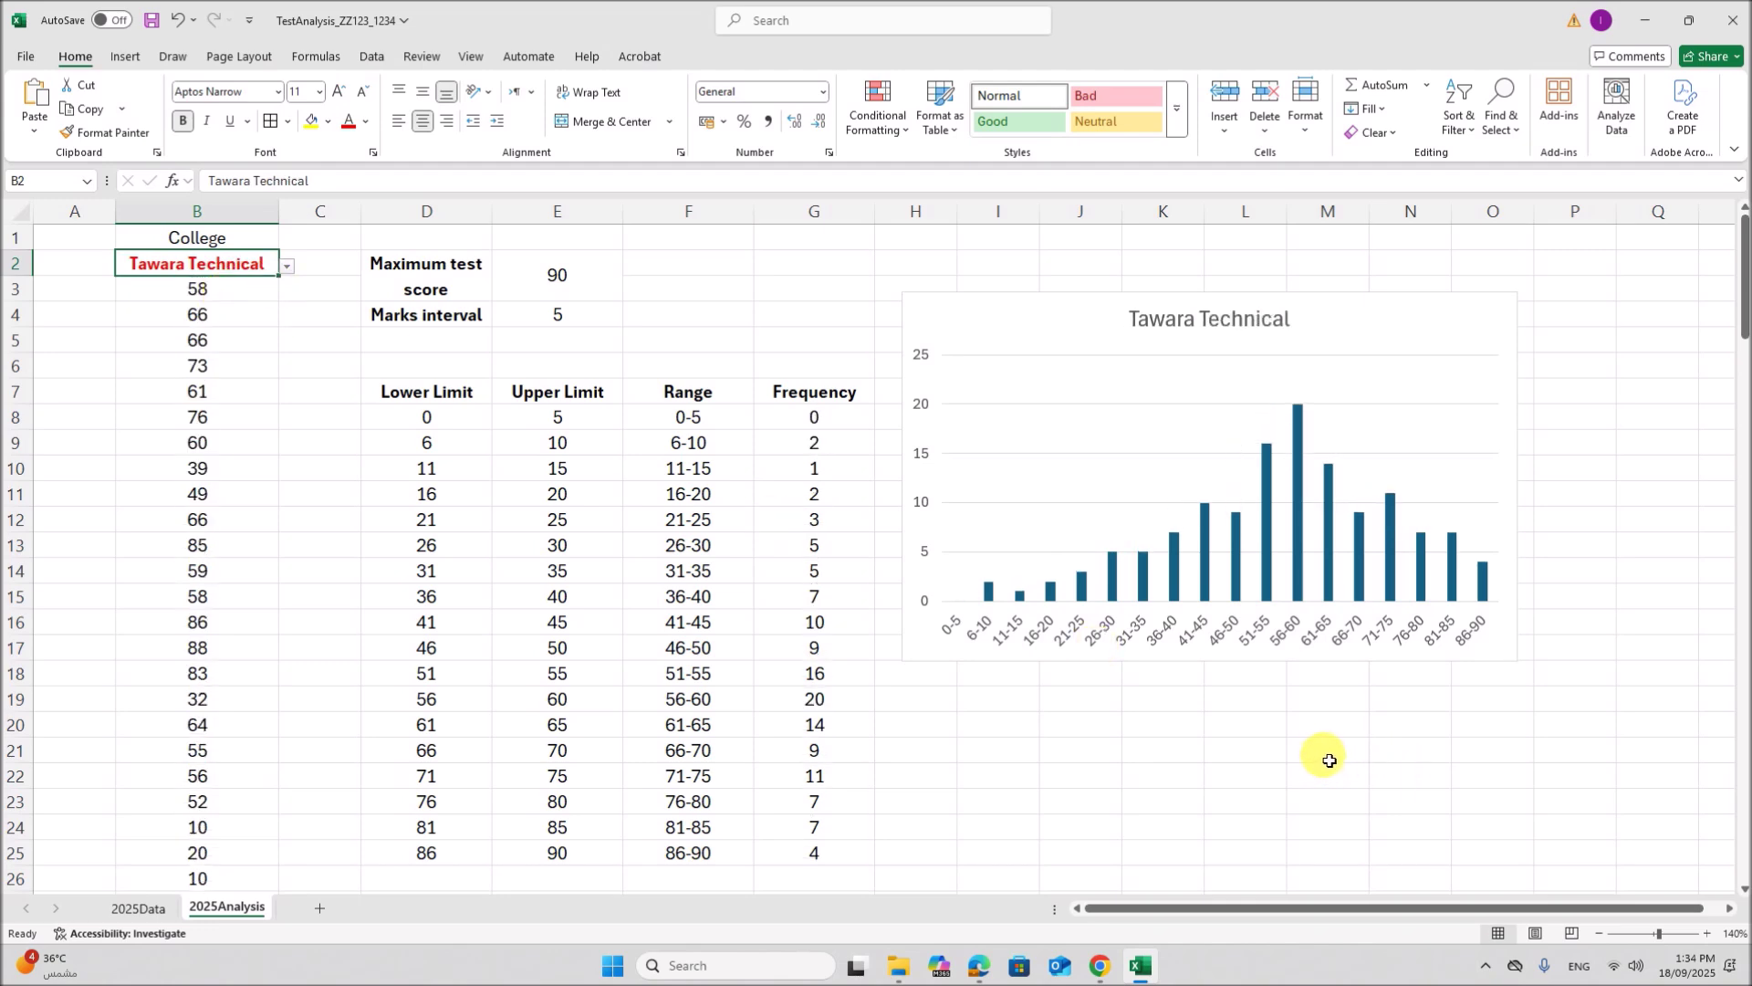
# Step: Check the example chart in the question paper PDF, return to the Excel workbook and add axis titles to the frequency chart
pyautogui.click(976, 968)
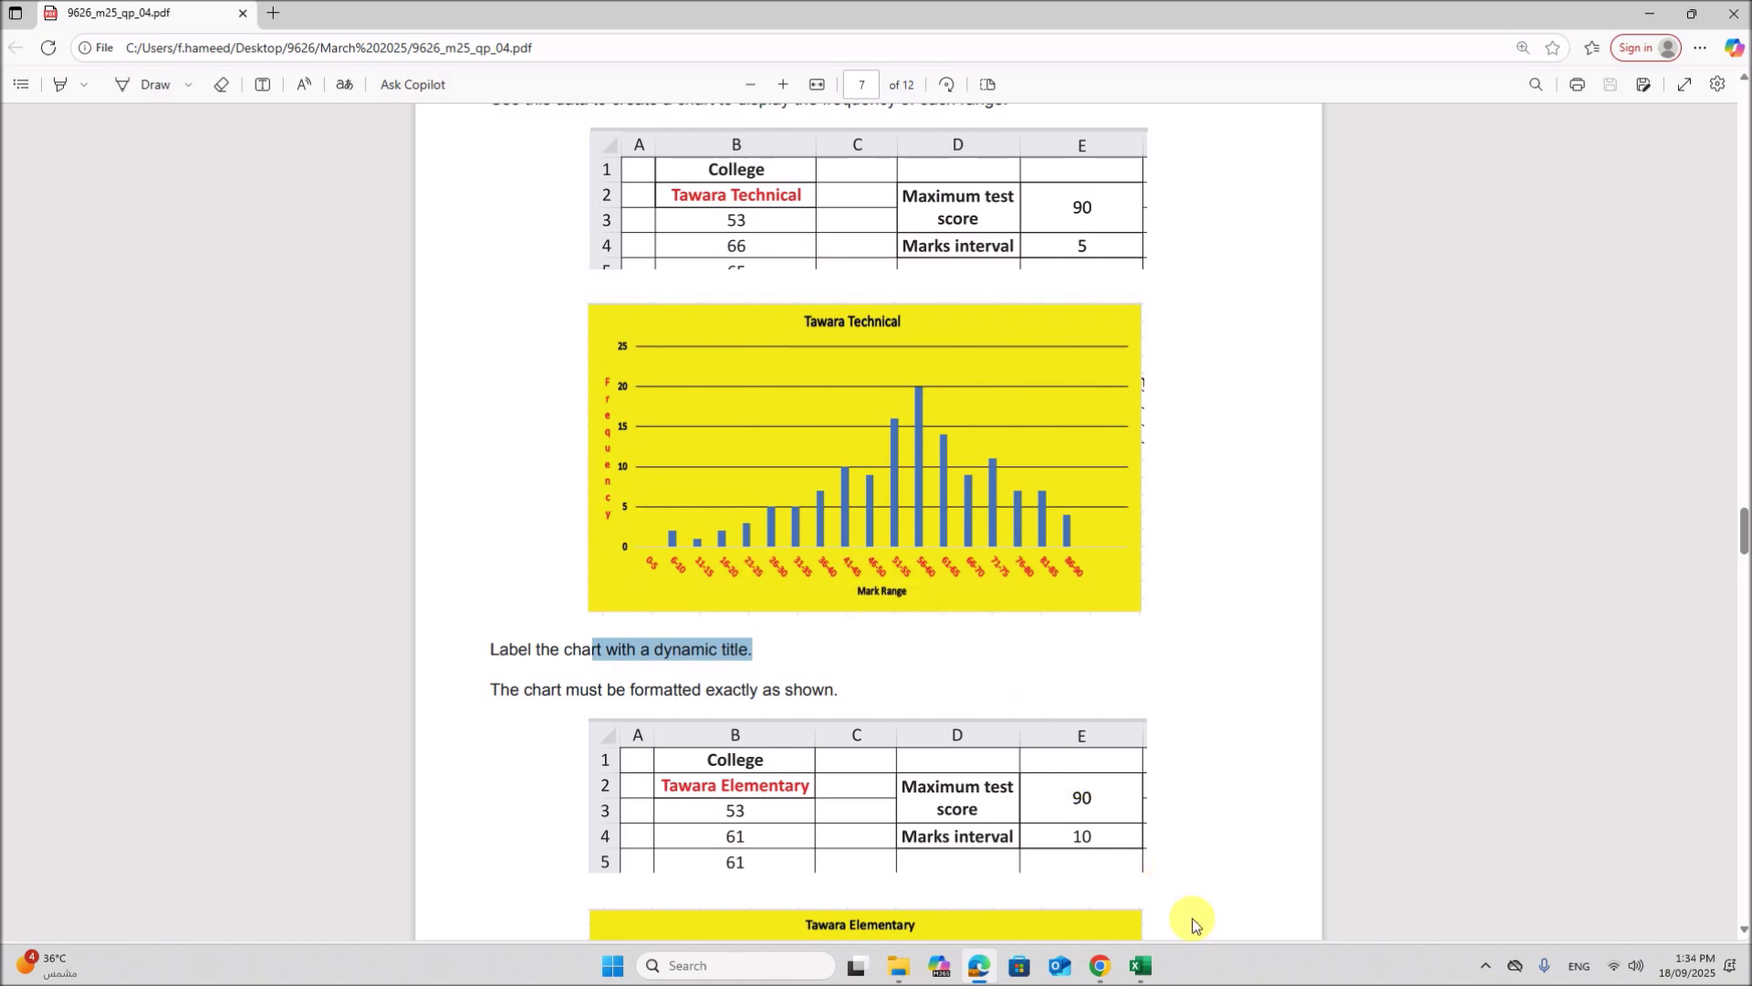
pyautogui.click(1141, 966)
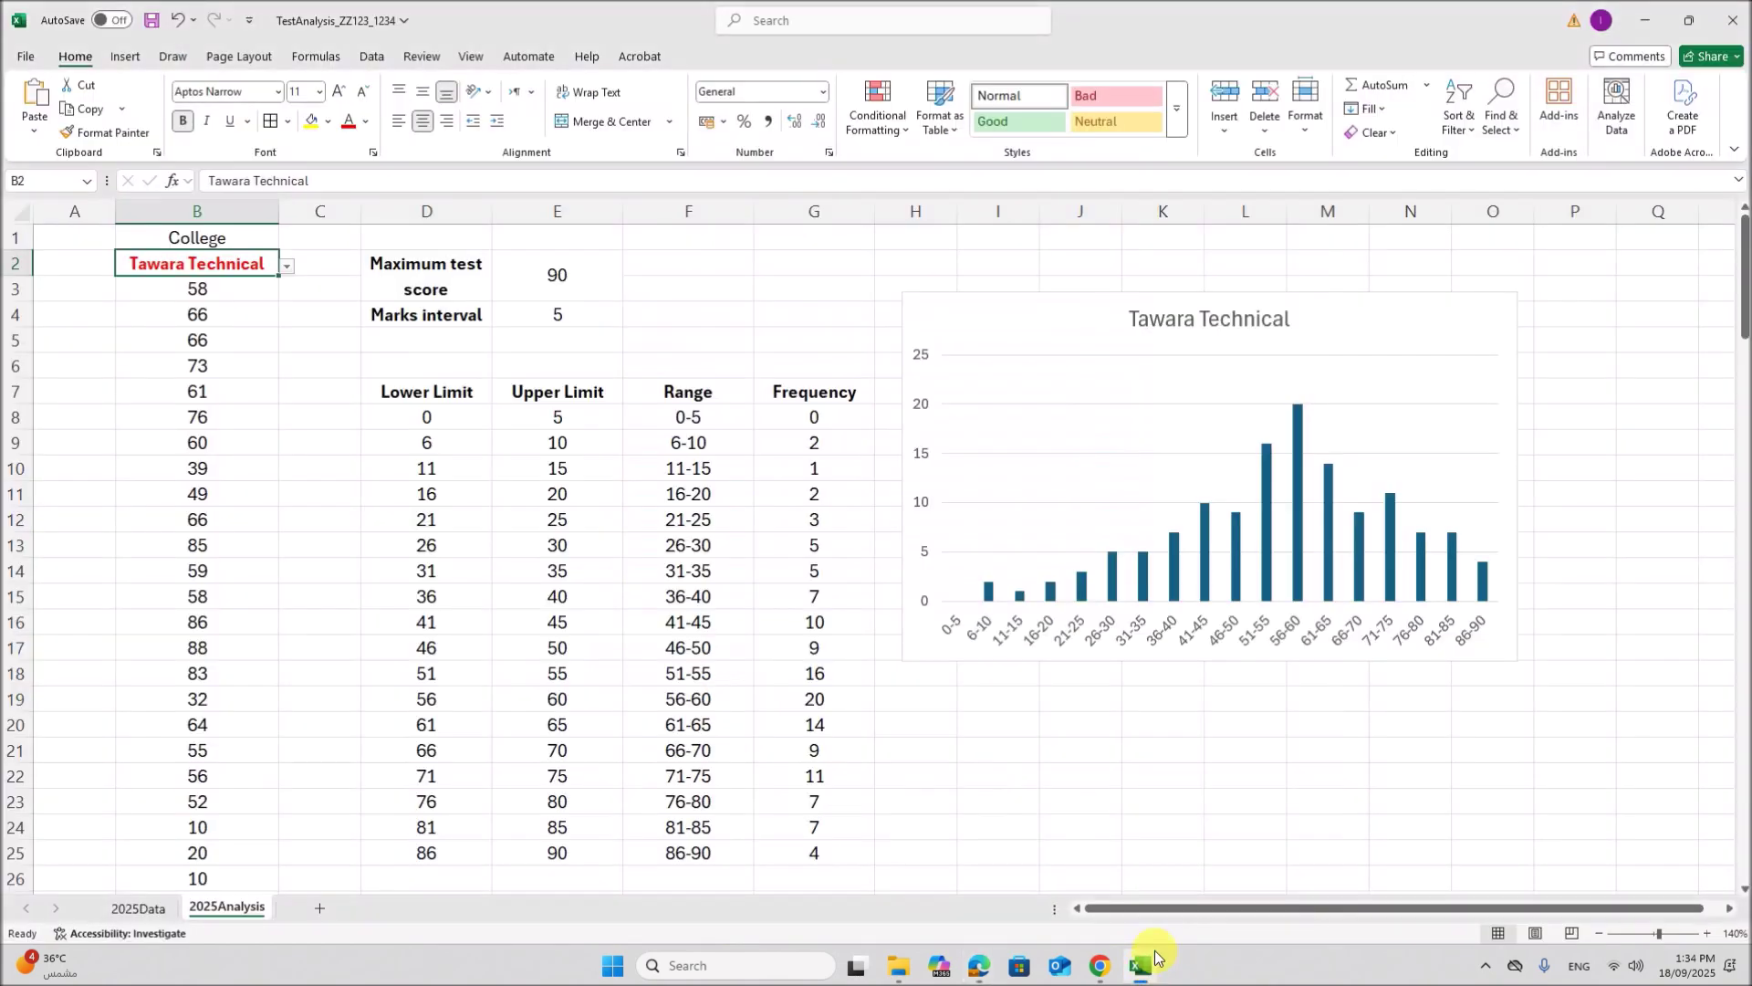
pyautogui.click(1296, 490)
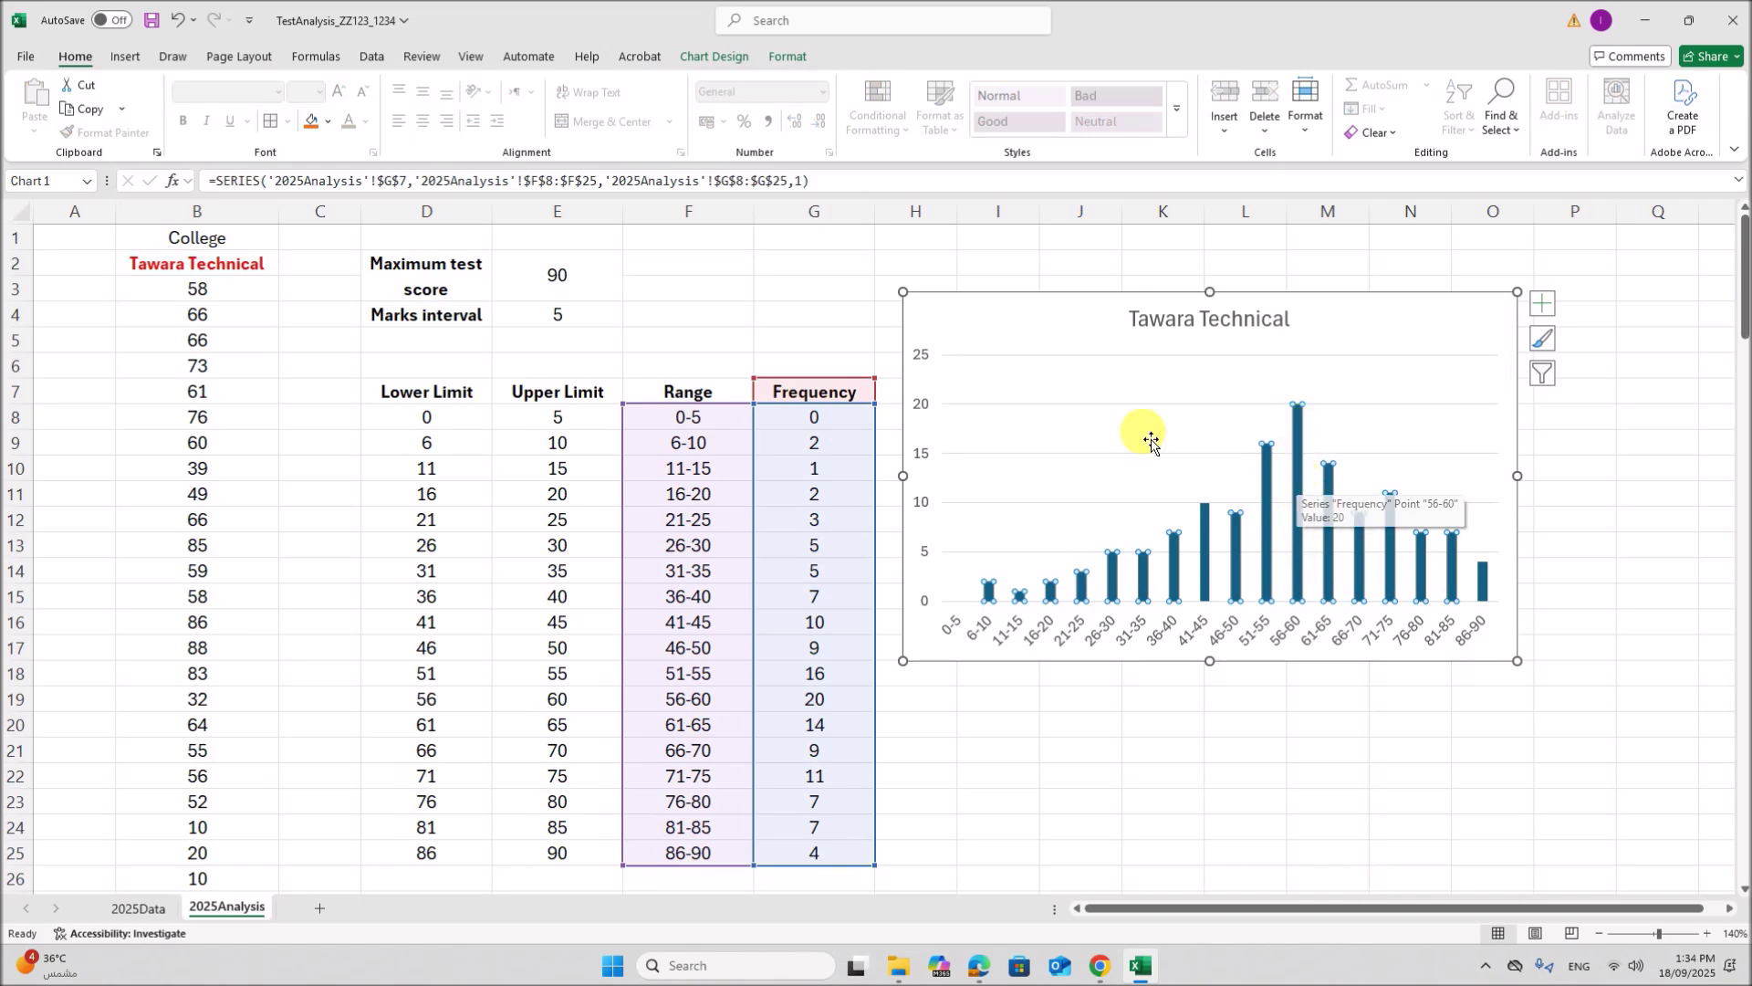
pyautogui.click(1592, 493)
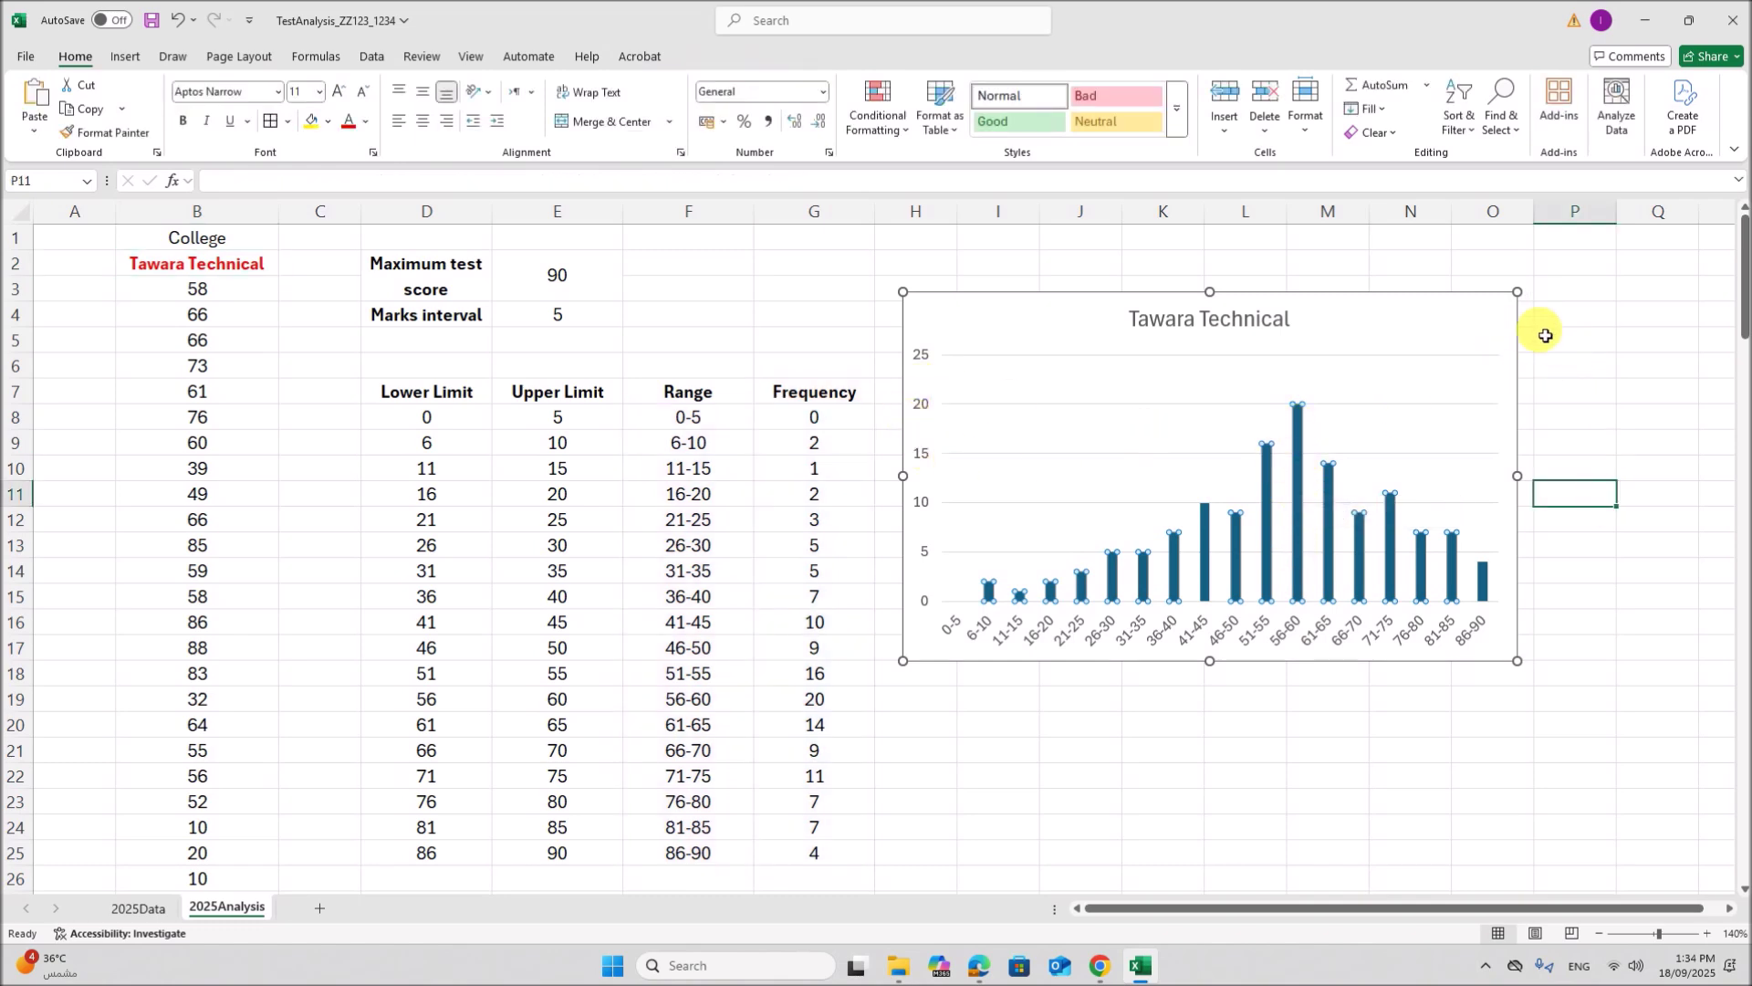
pyautogui.click(1479, 340)
pyautogui.click(1543, 303)
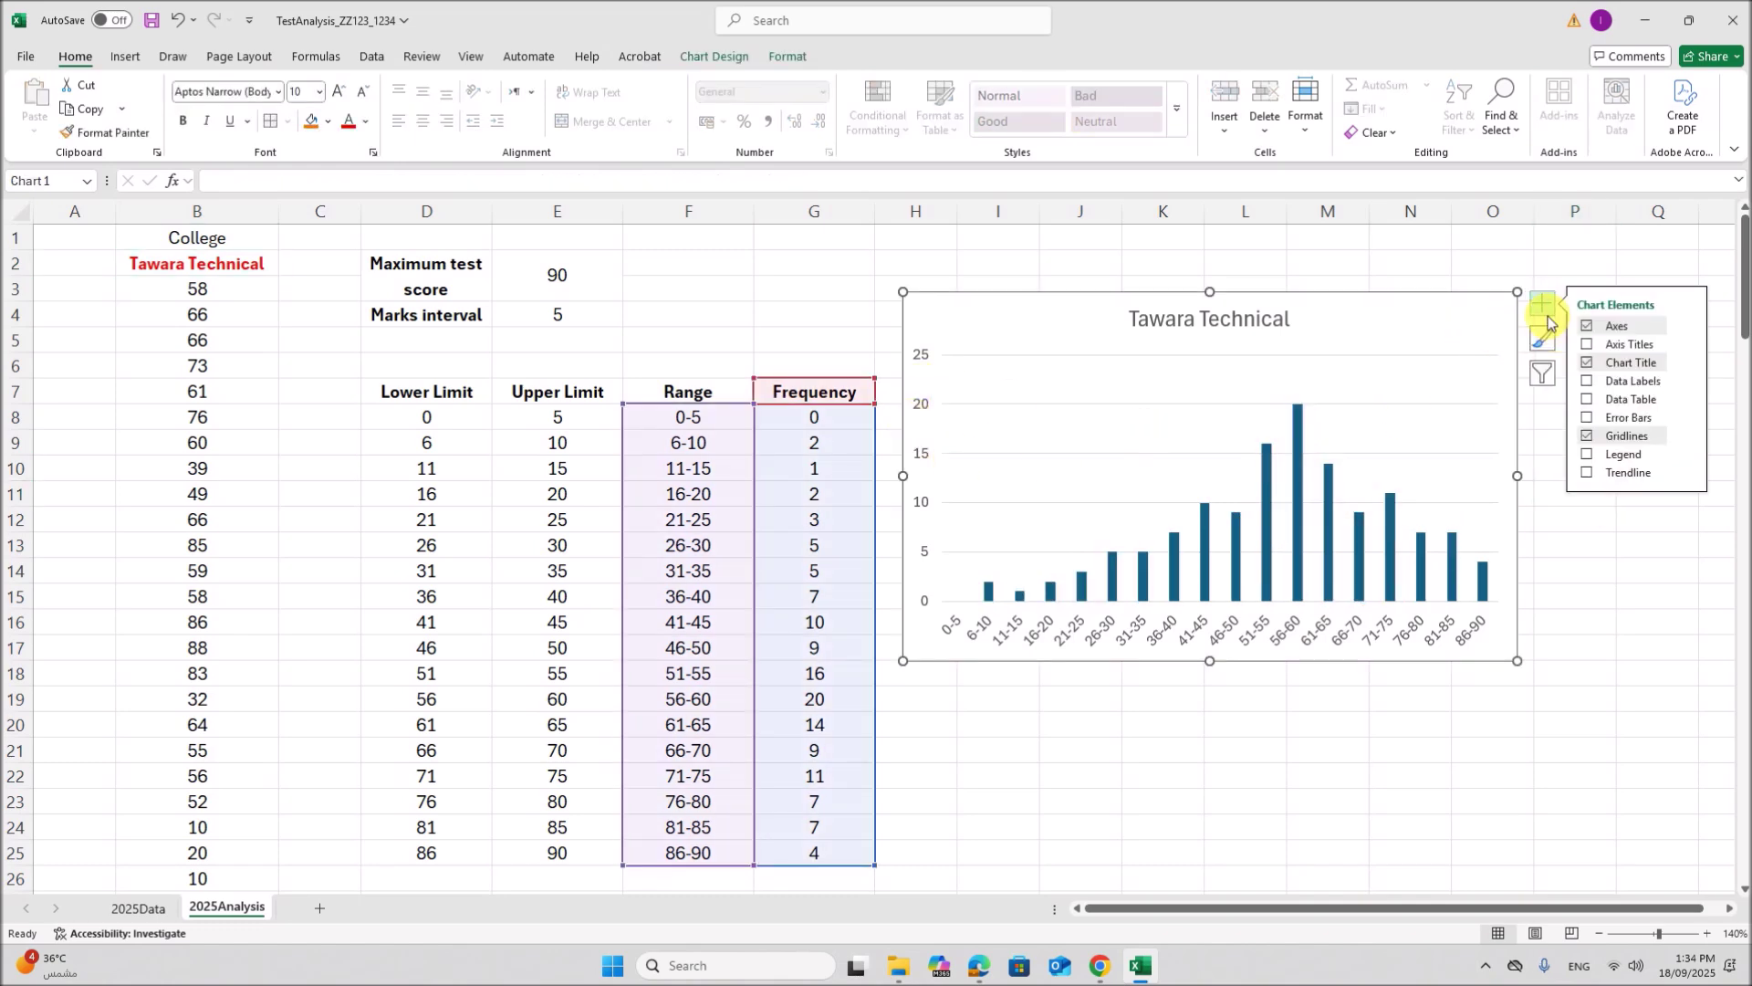
pyautogui.click(1618, 352)
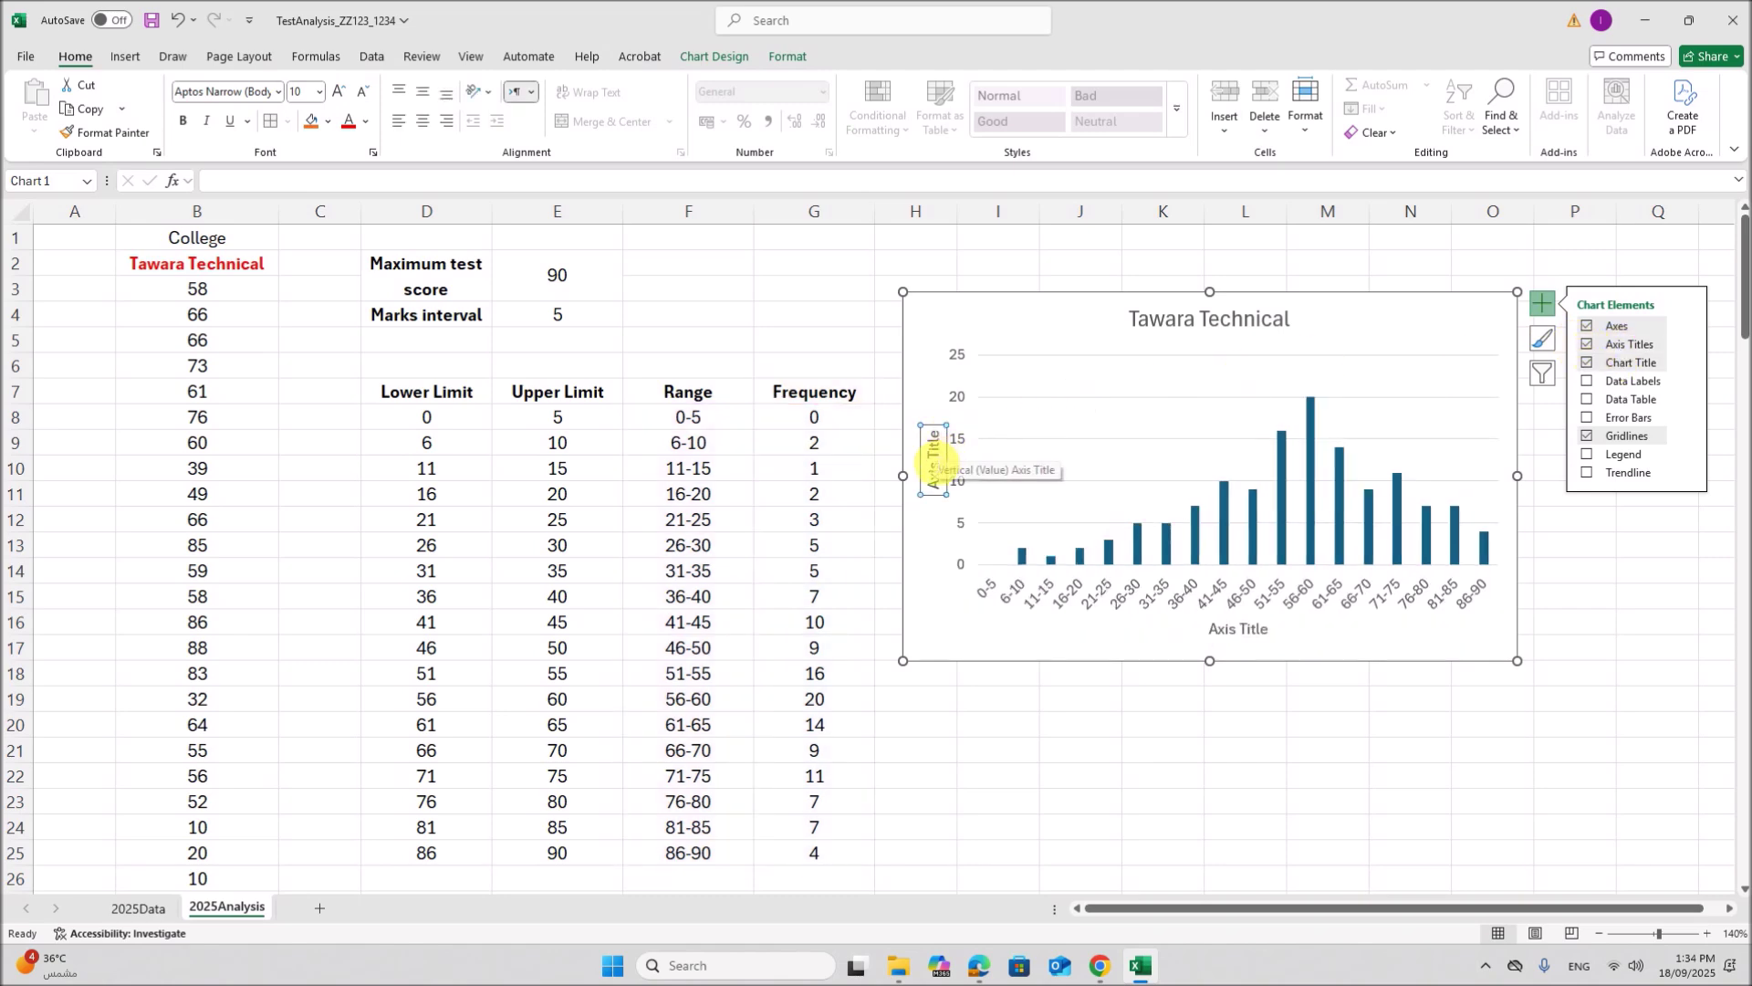
# Step: Replace the placeholder text of the chart's vertical axis title with Frequency
pyautogui.moveTo(936, 495); pyautogui.dragTo(945, 432)
pyautogui.write('Fre')
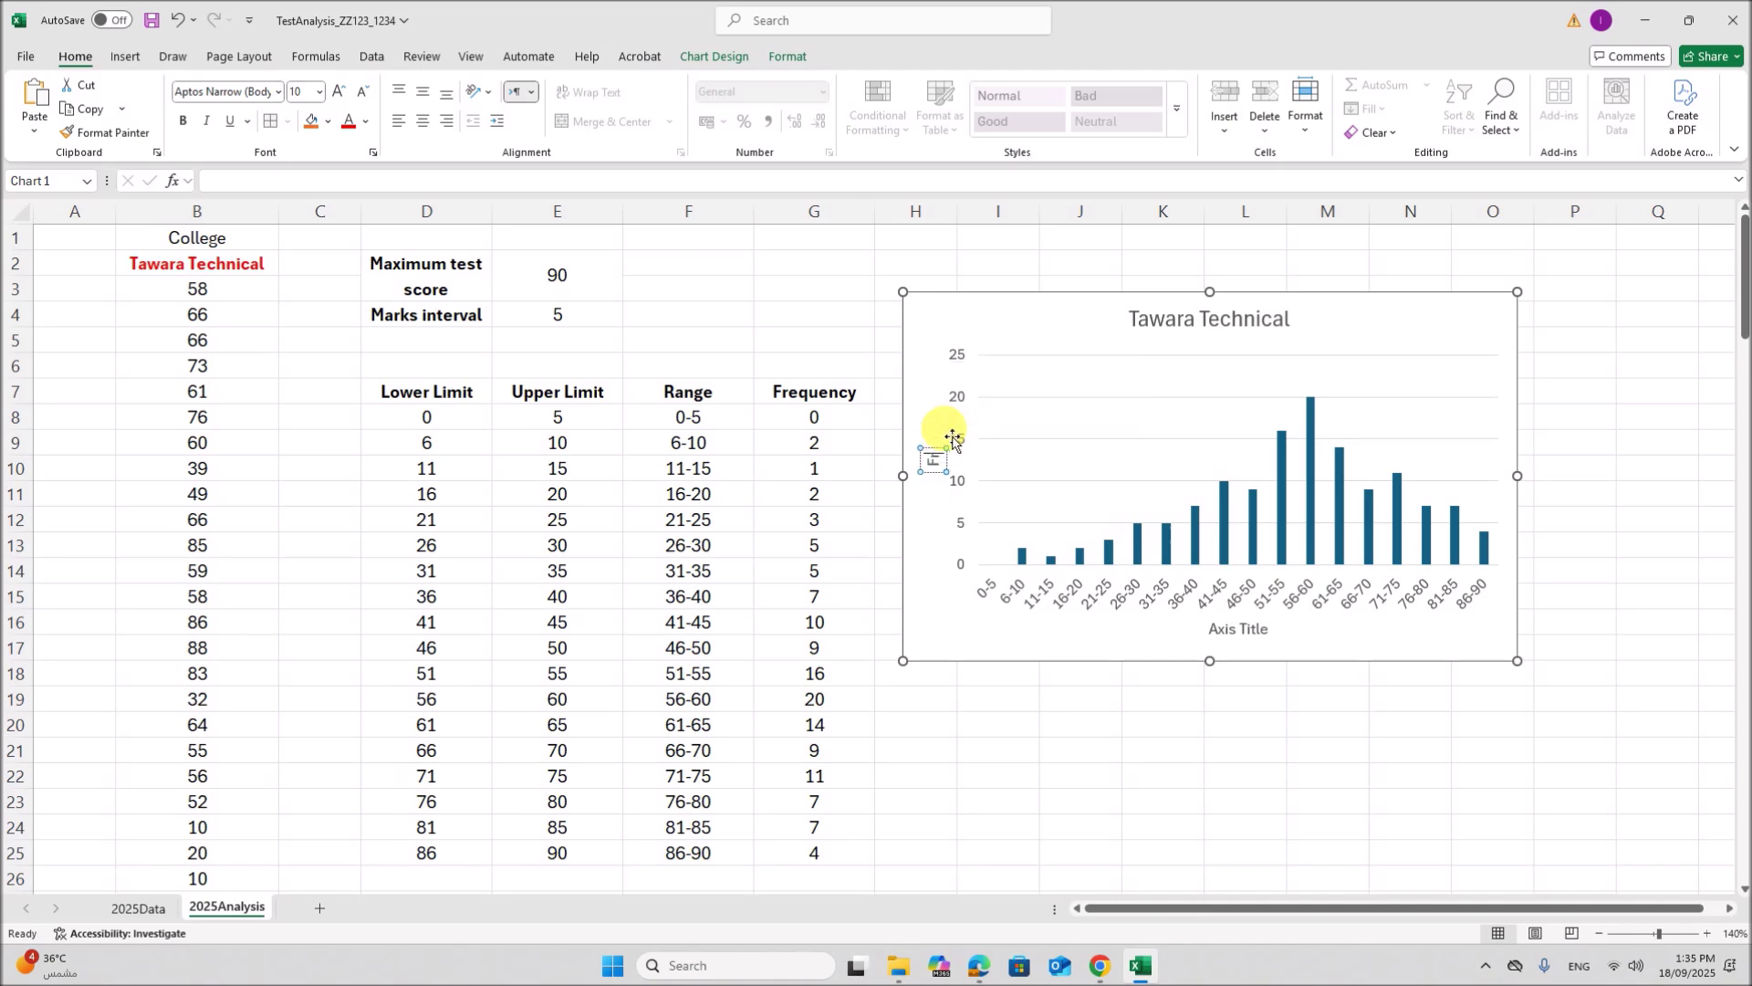
pyautogui.write('quency')
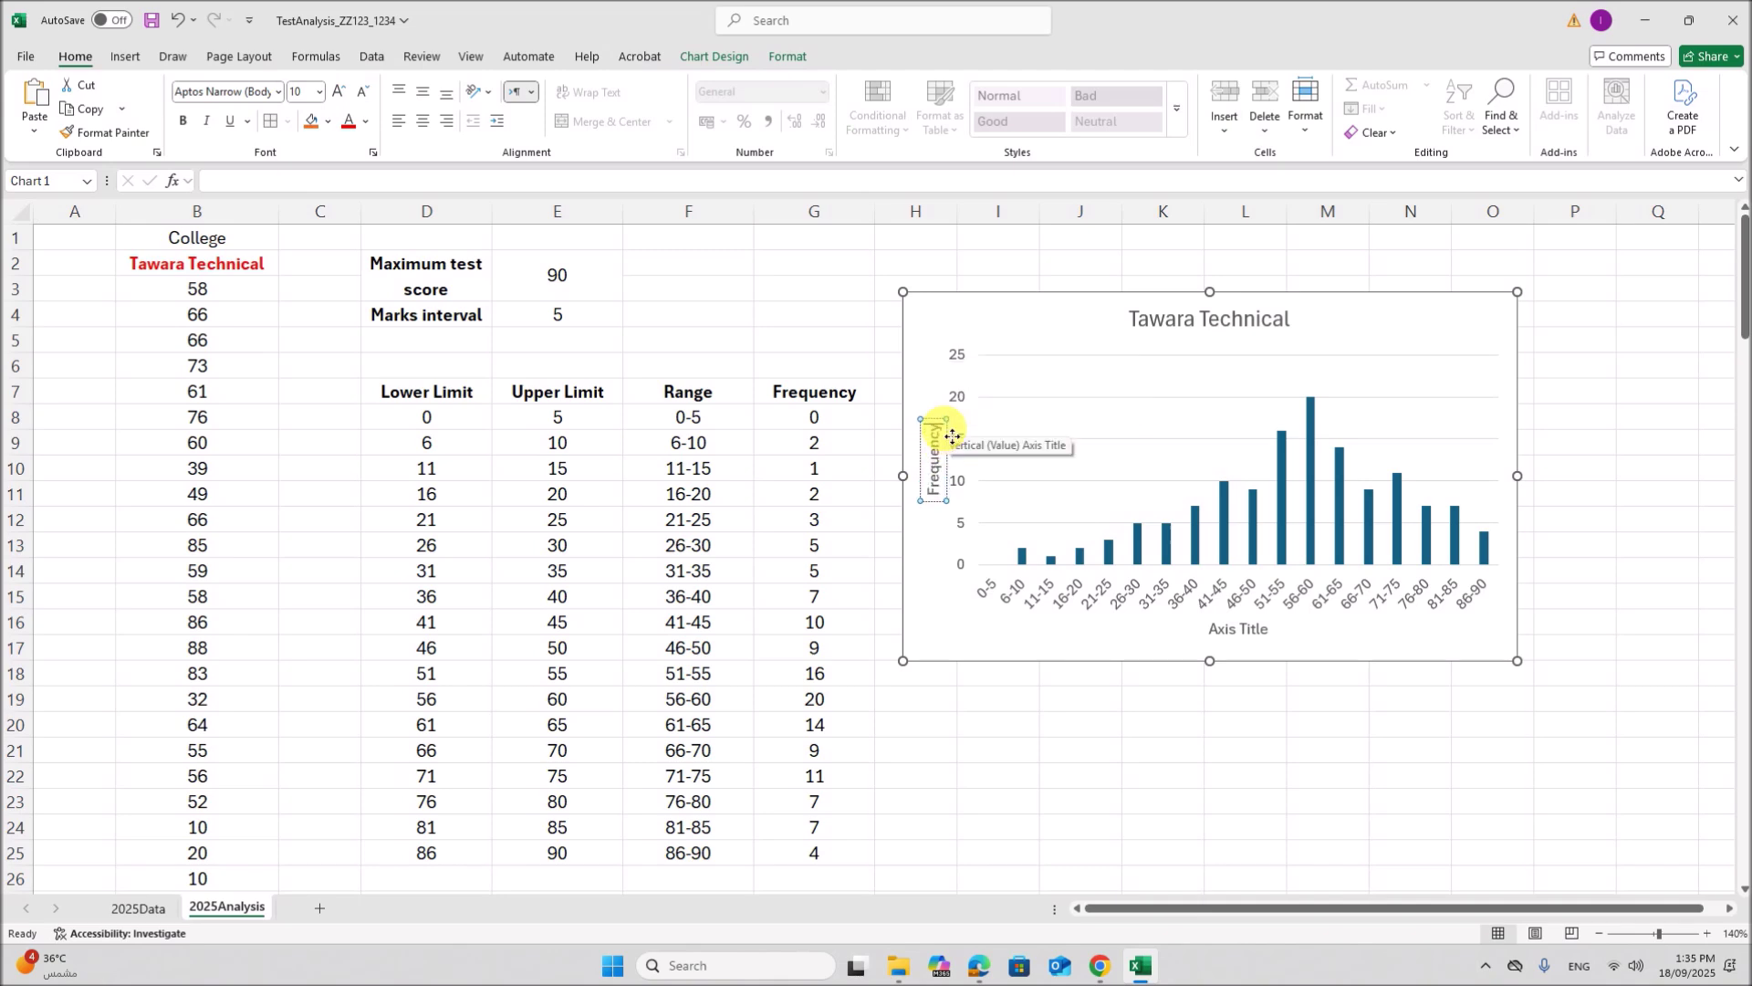
pyautogui.click(1631, 545)
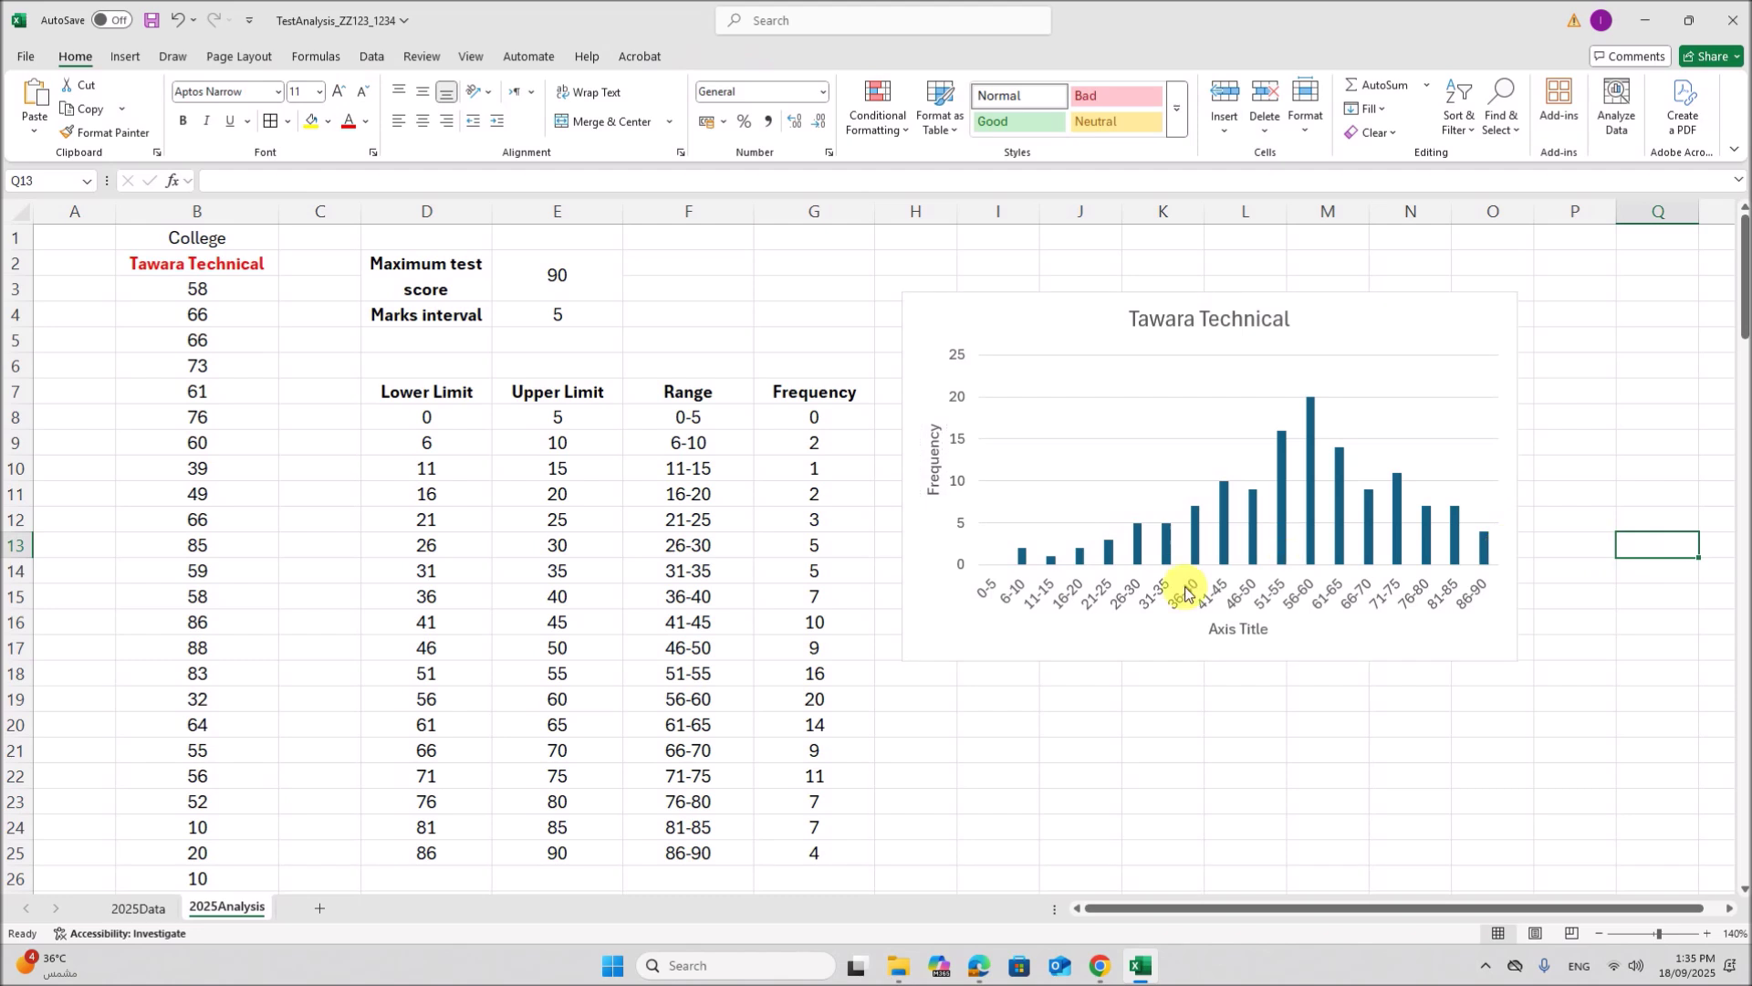
# Step: Replace the placeholder text of the chart's horizontal axis title with Mark range
pyautogui.click(1232, 629)
pyautogui.moveTo(1202, 629); pyautogui.dragTo(1296, 631)
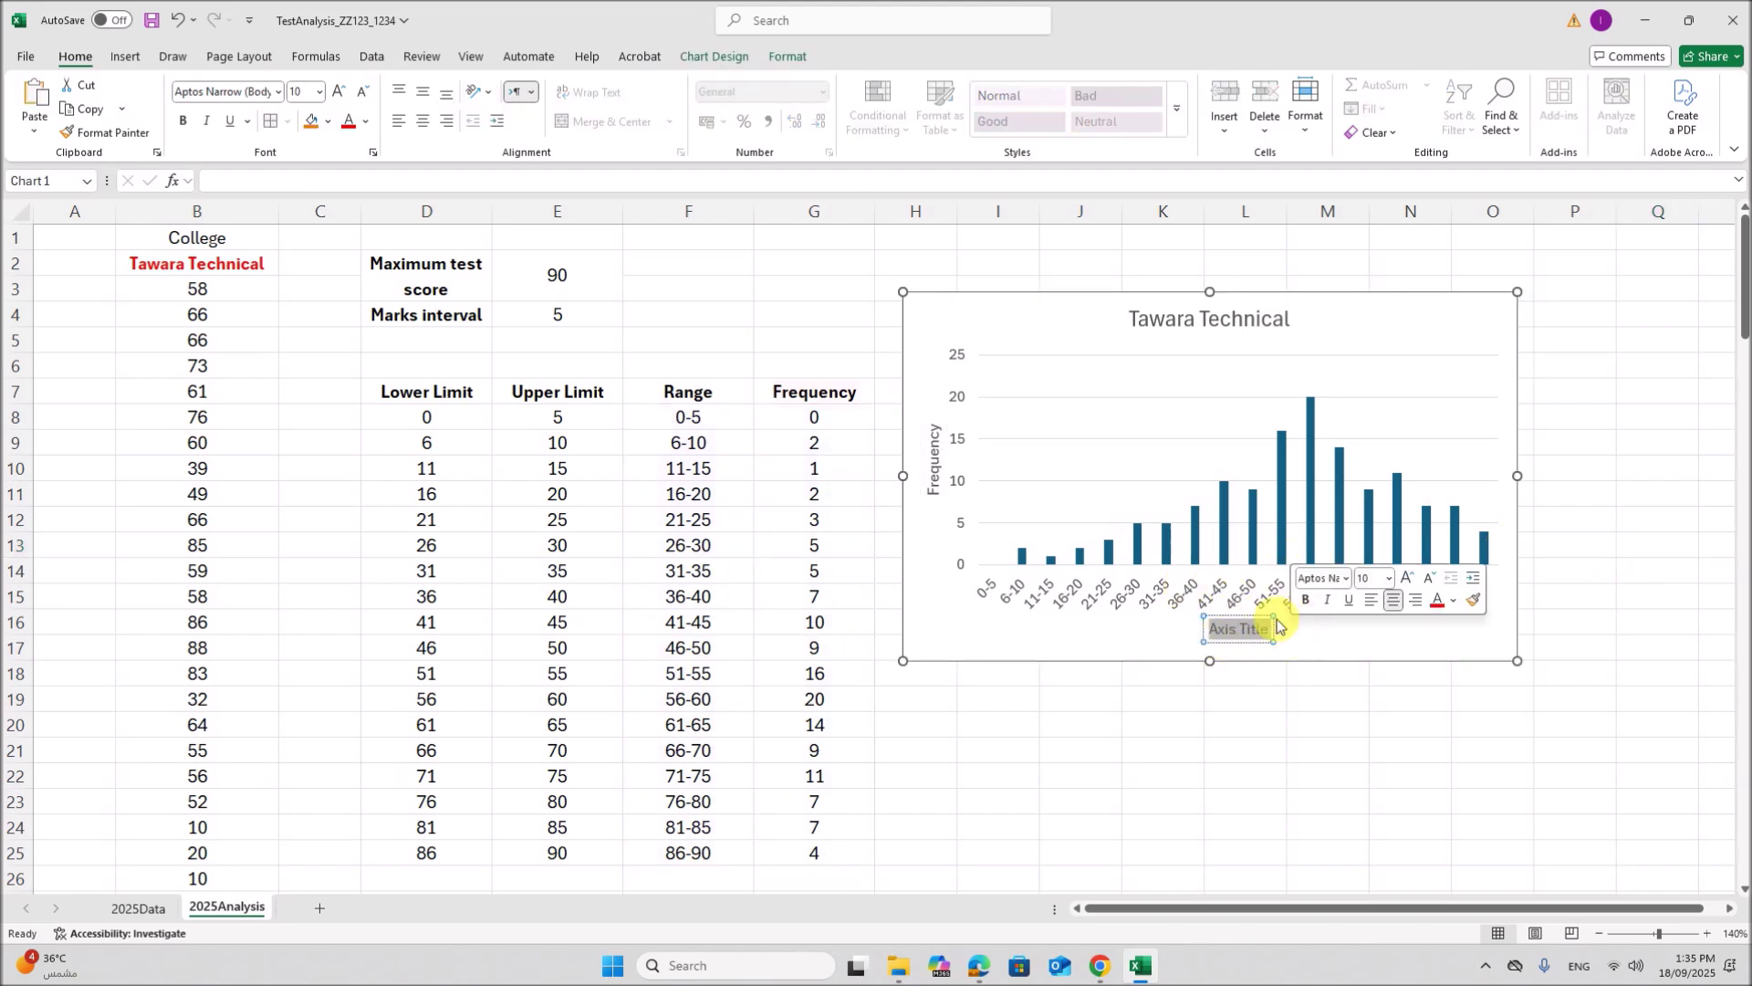
pyautogui.write('Mark range')
pyautogui.click(1285, 715)
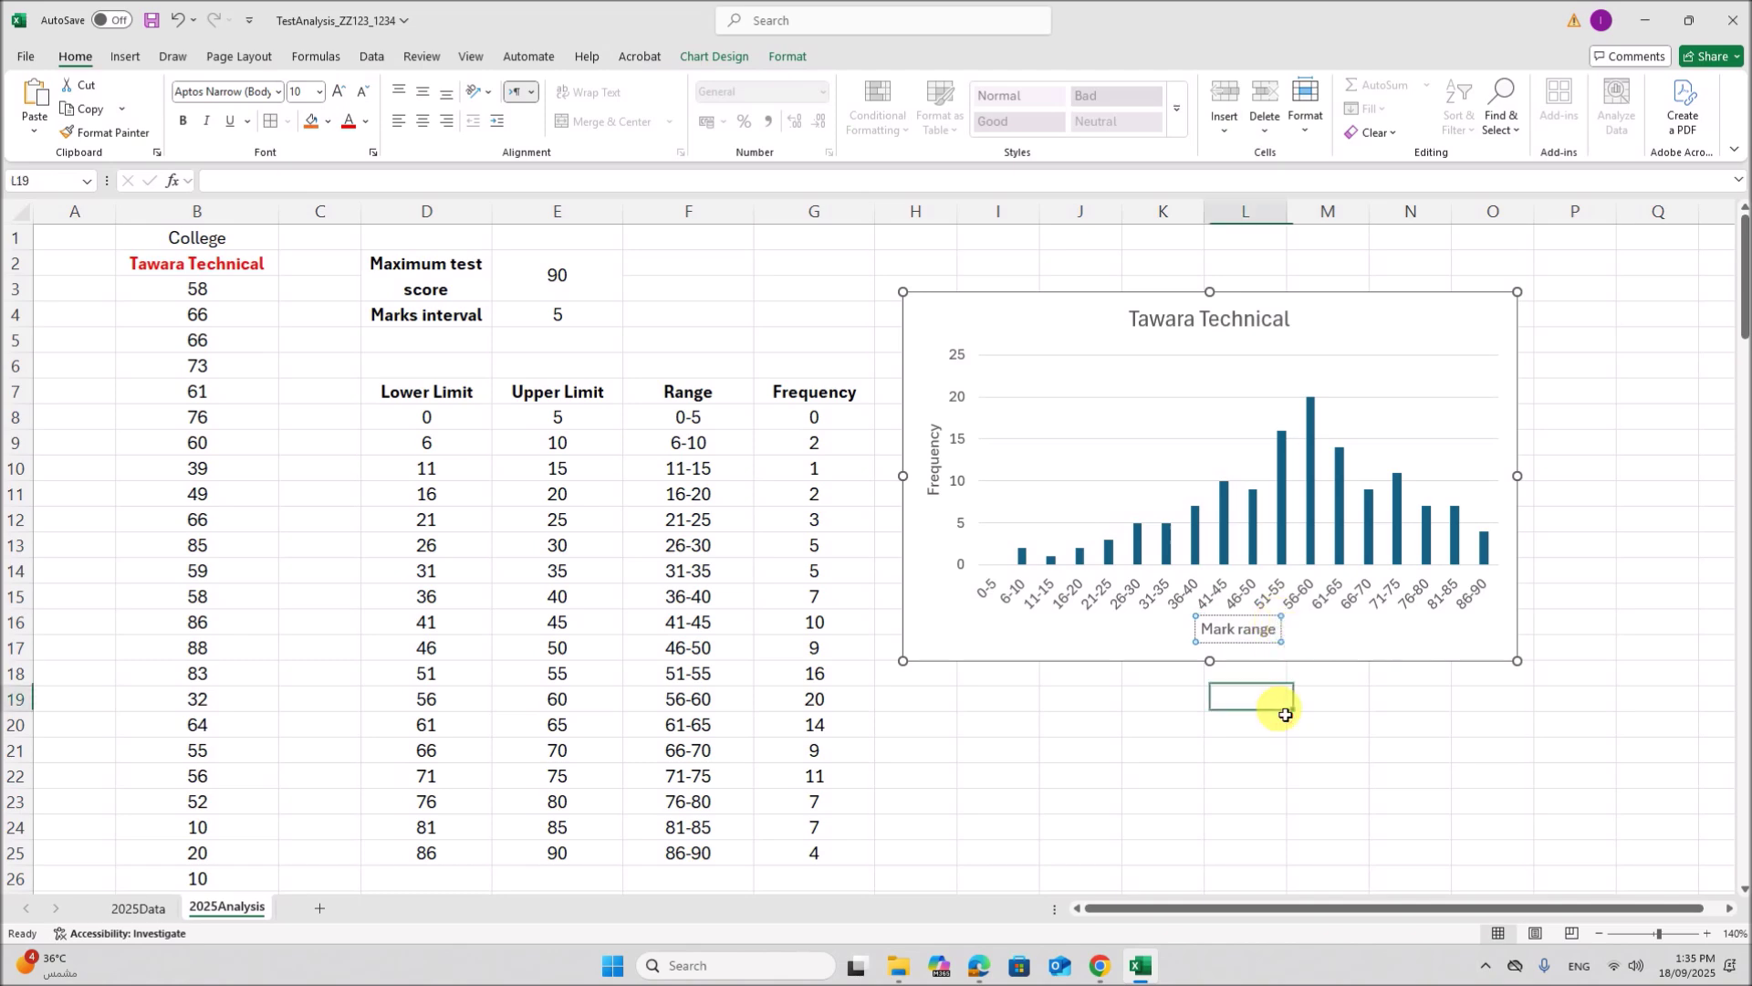
# Step: Set the text direction of the vertical axis title Frequency to Stacked and make its text red and bold
pyautogui.click(943, 479)
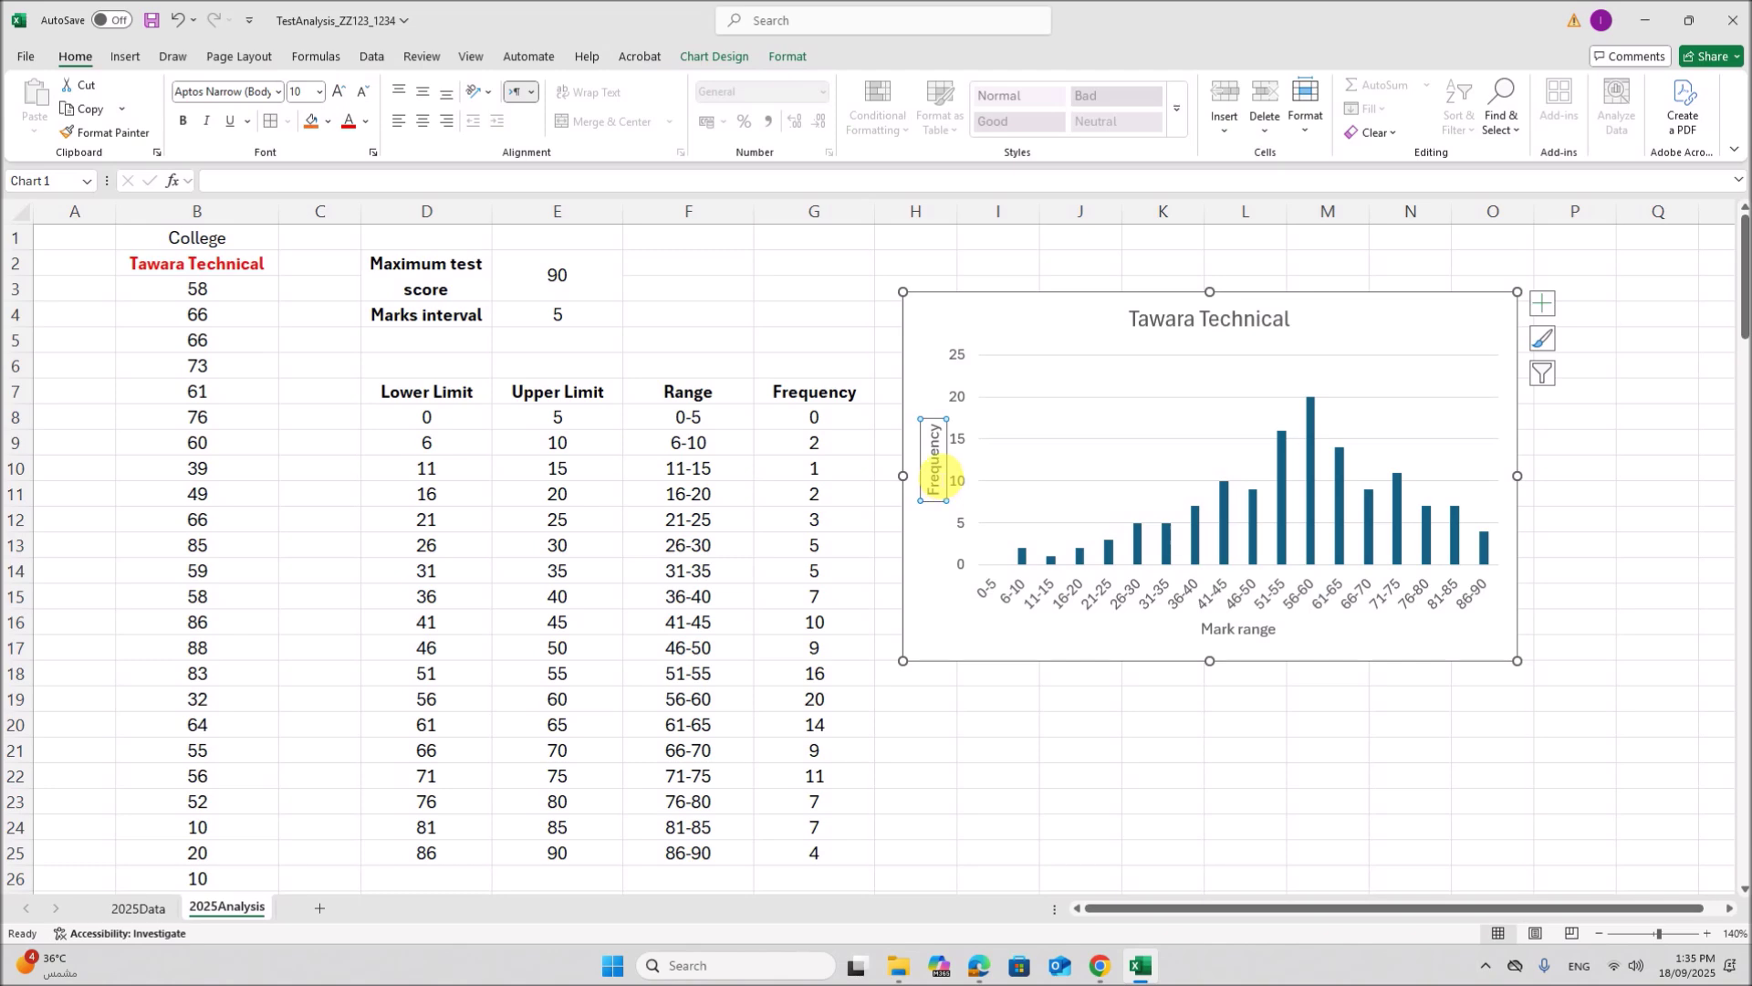
pyautogui.rightClick(942, 478)
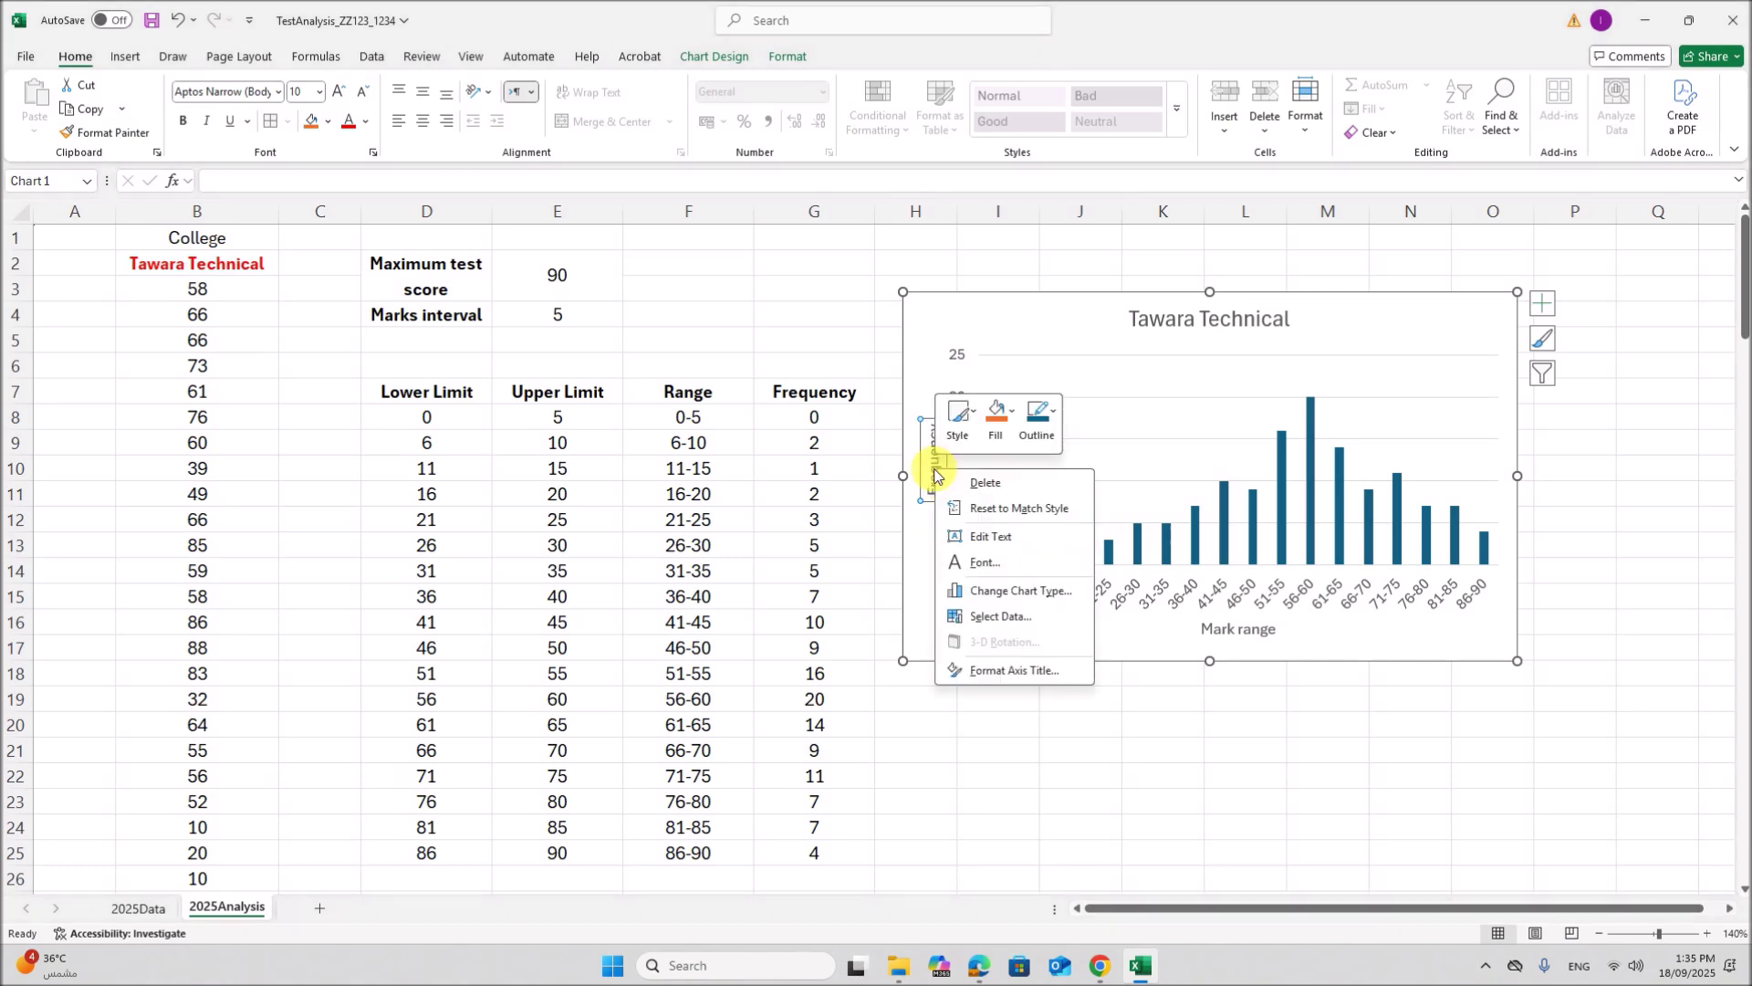
pyautogui.click(997, 671)
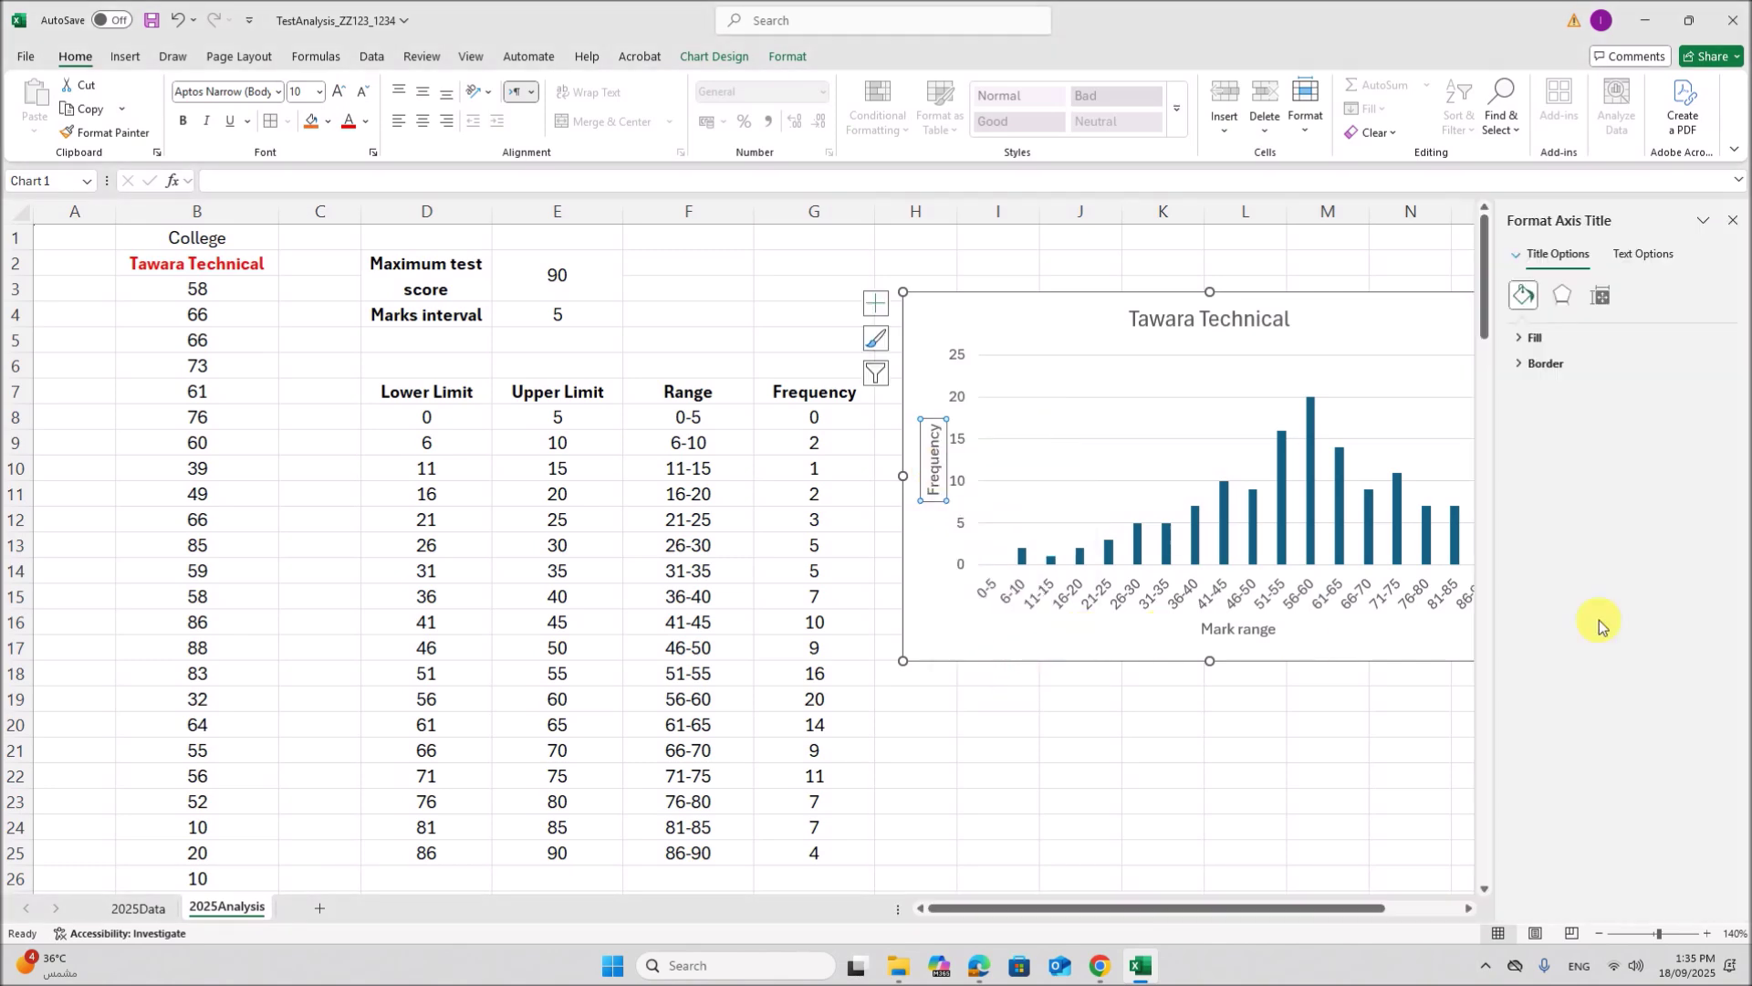
pyautogui.click(1651, 259)
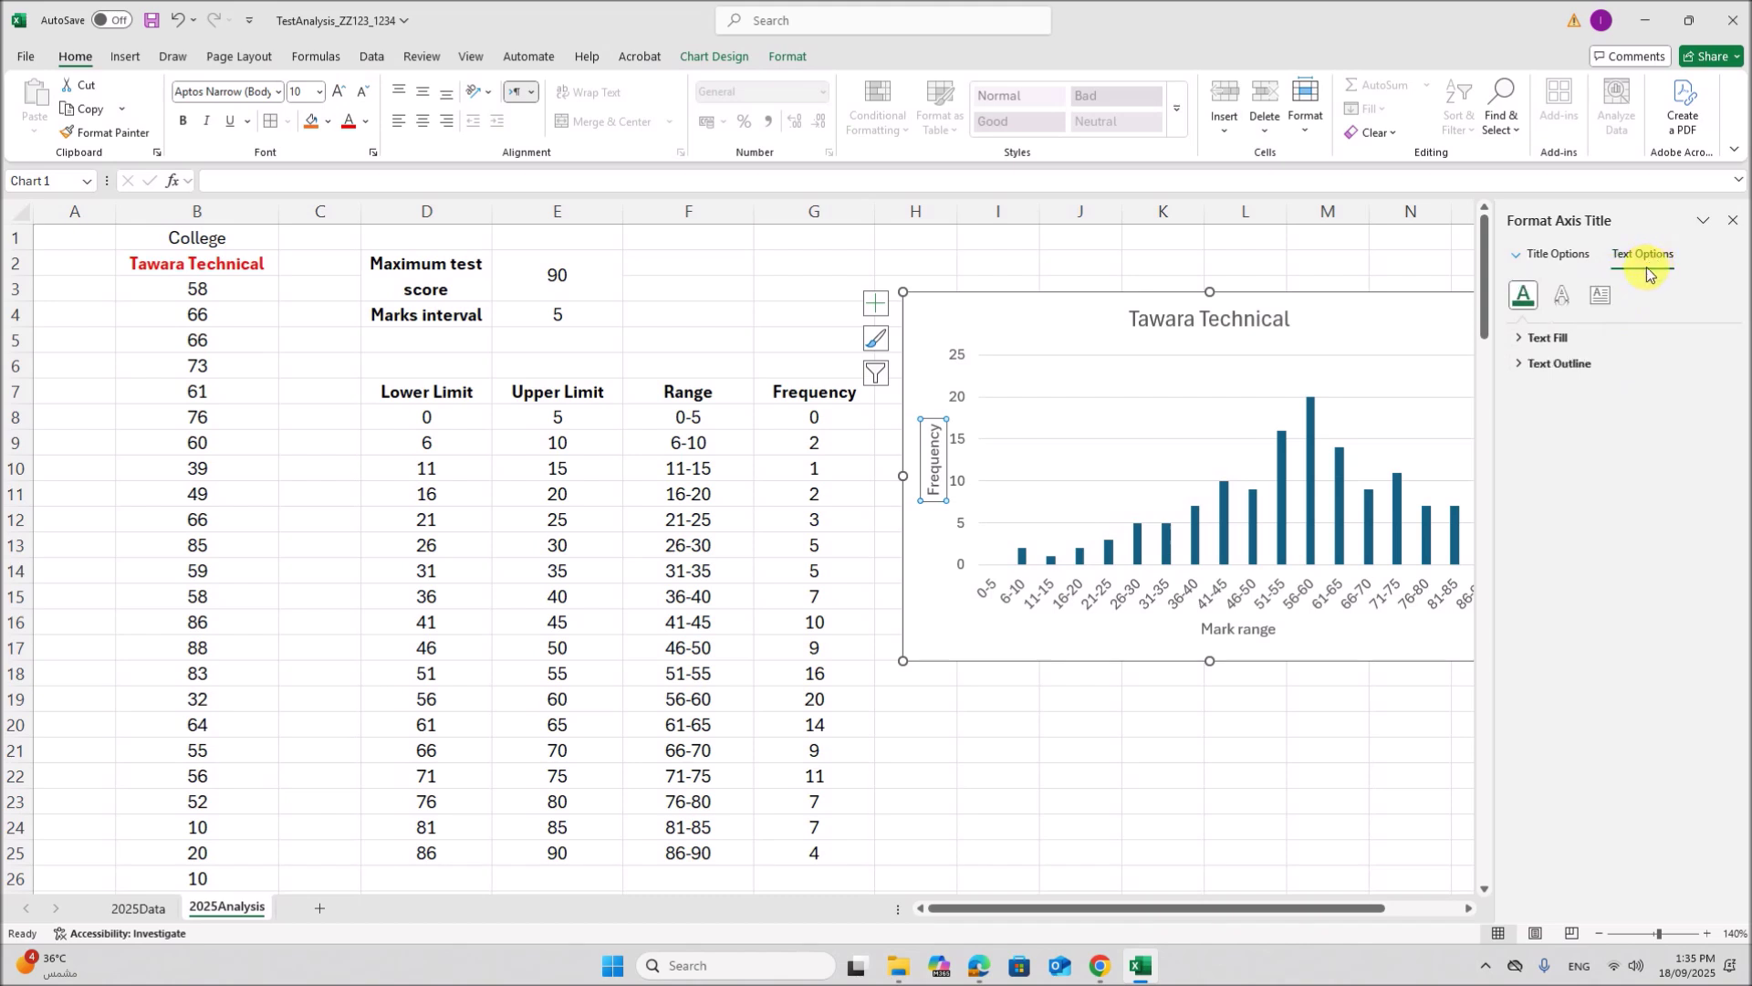
pyautogui.click(1601, 301)
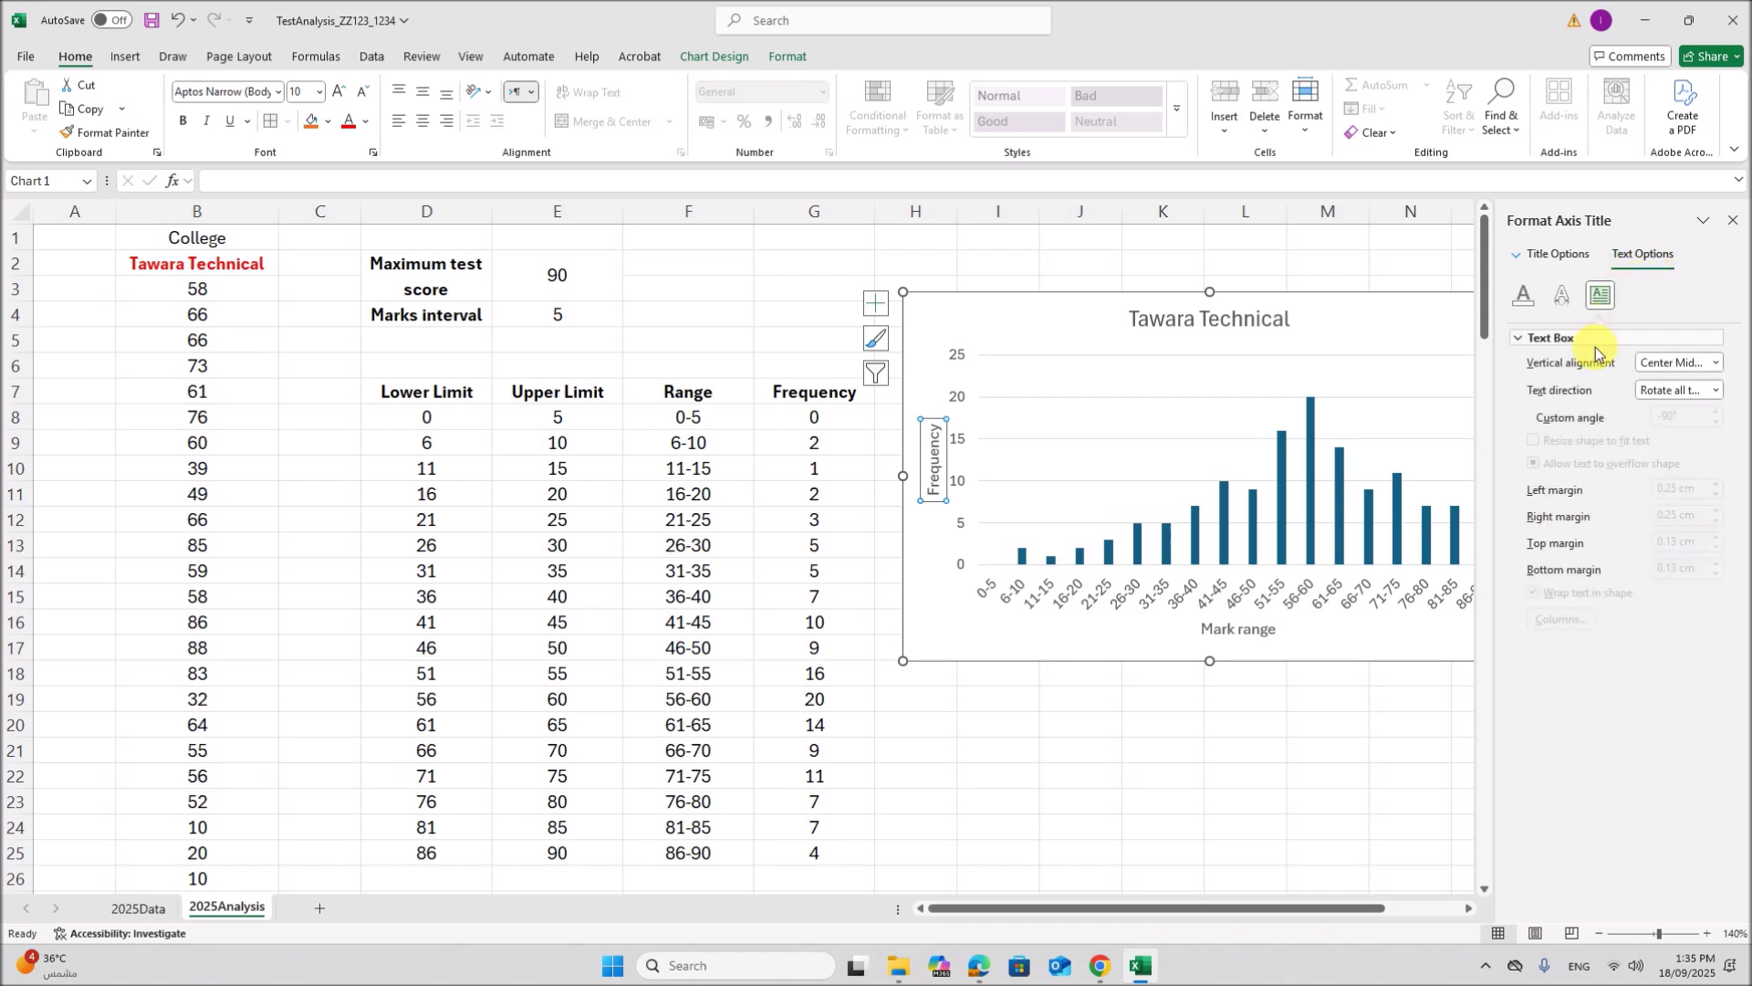
pyautogui.click(1714, 364)
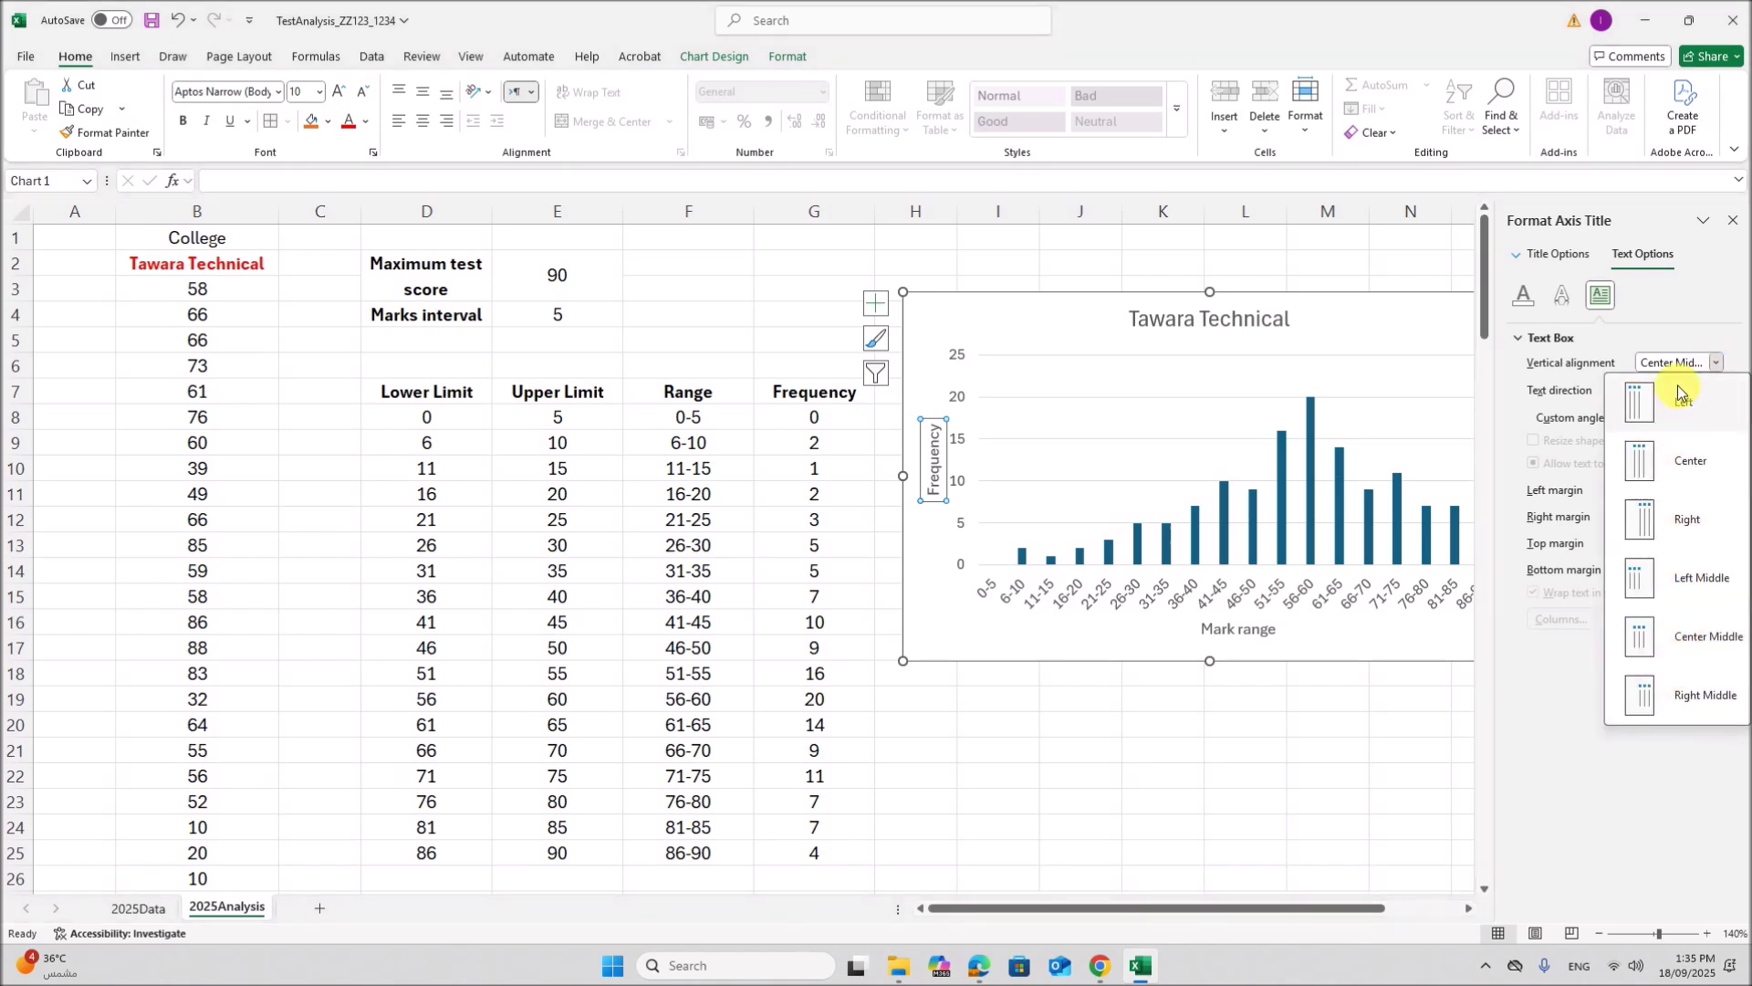
pyautogui.click(1716, 321)
pyautogui.click(1713, 392)
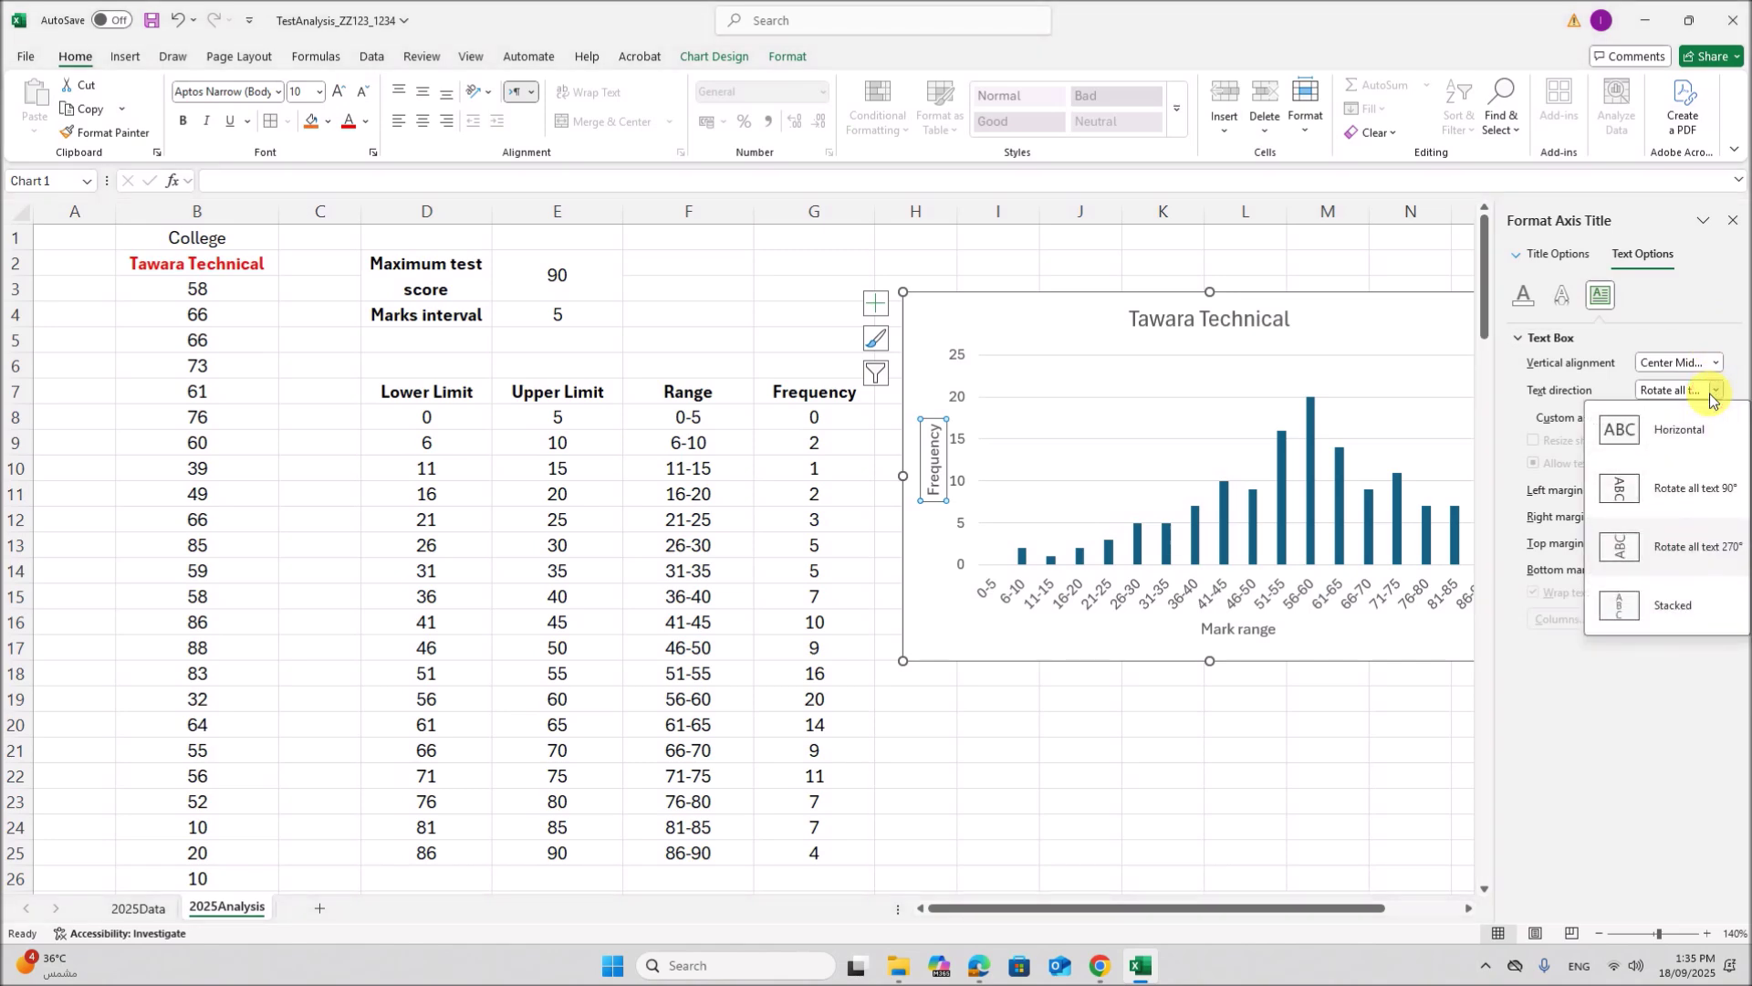
pyautogui.click(1658, 617)
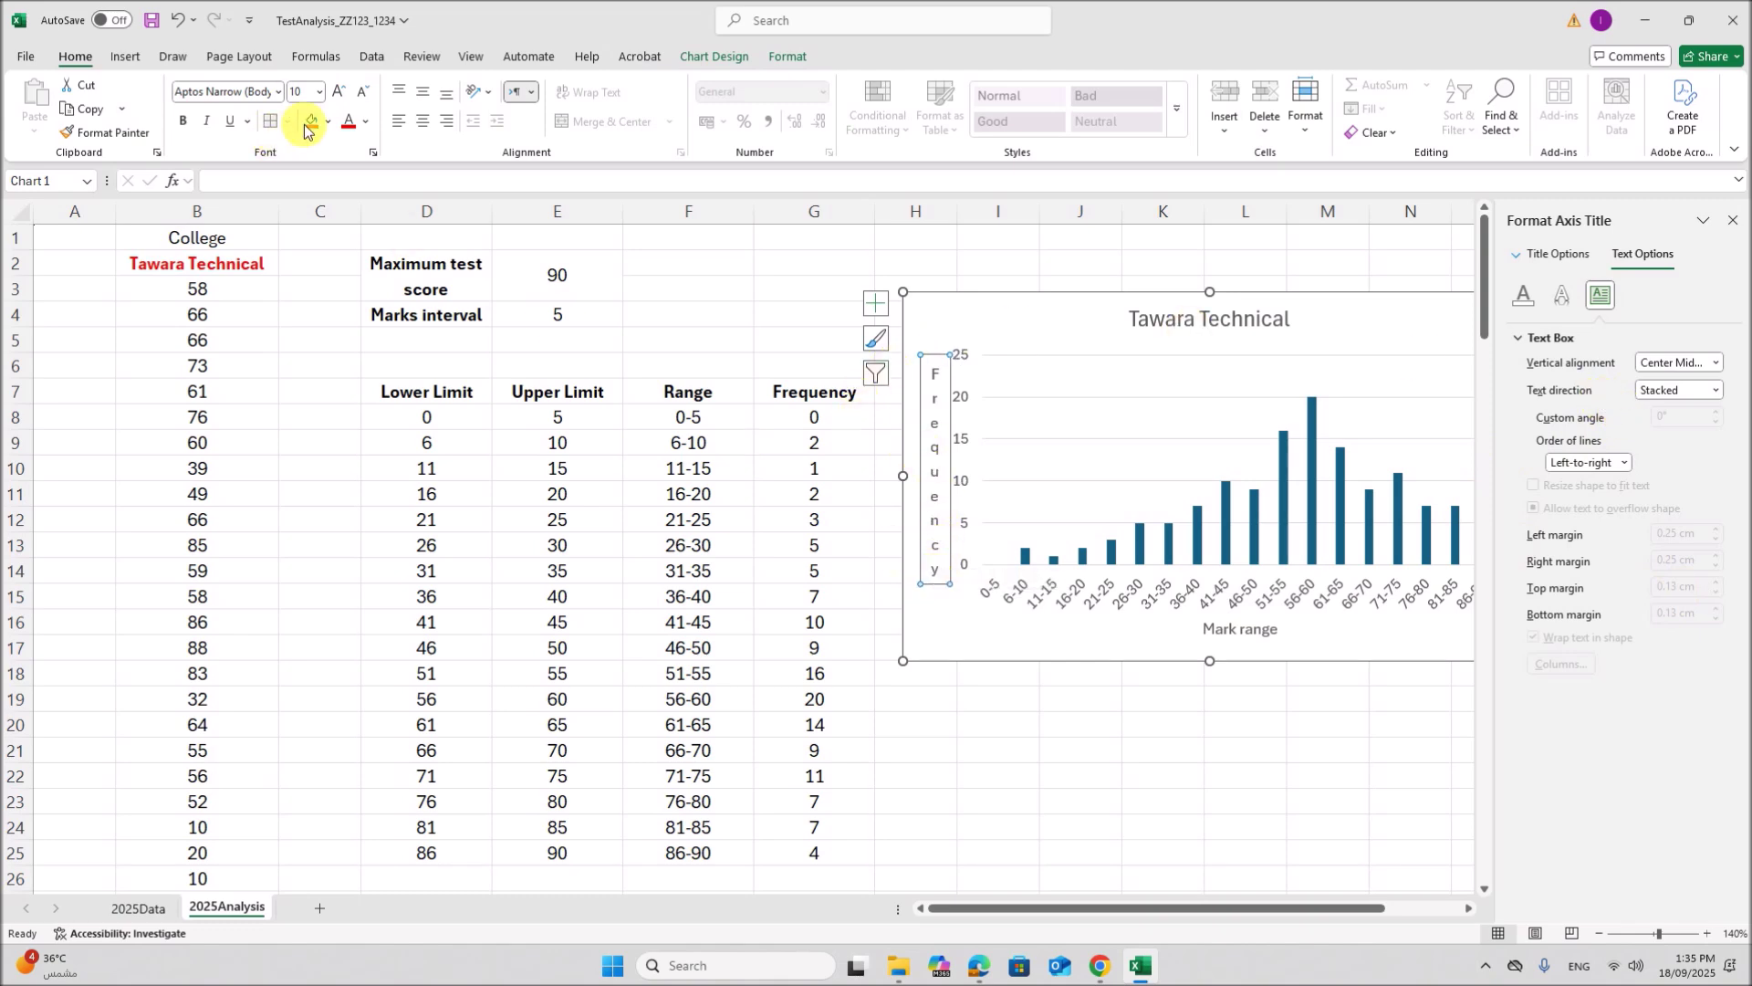
pyautogui.click(346, 124)
pyautogui.click(193, 119)
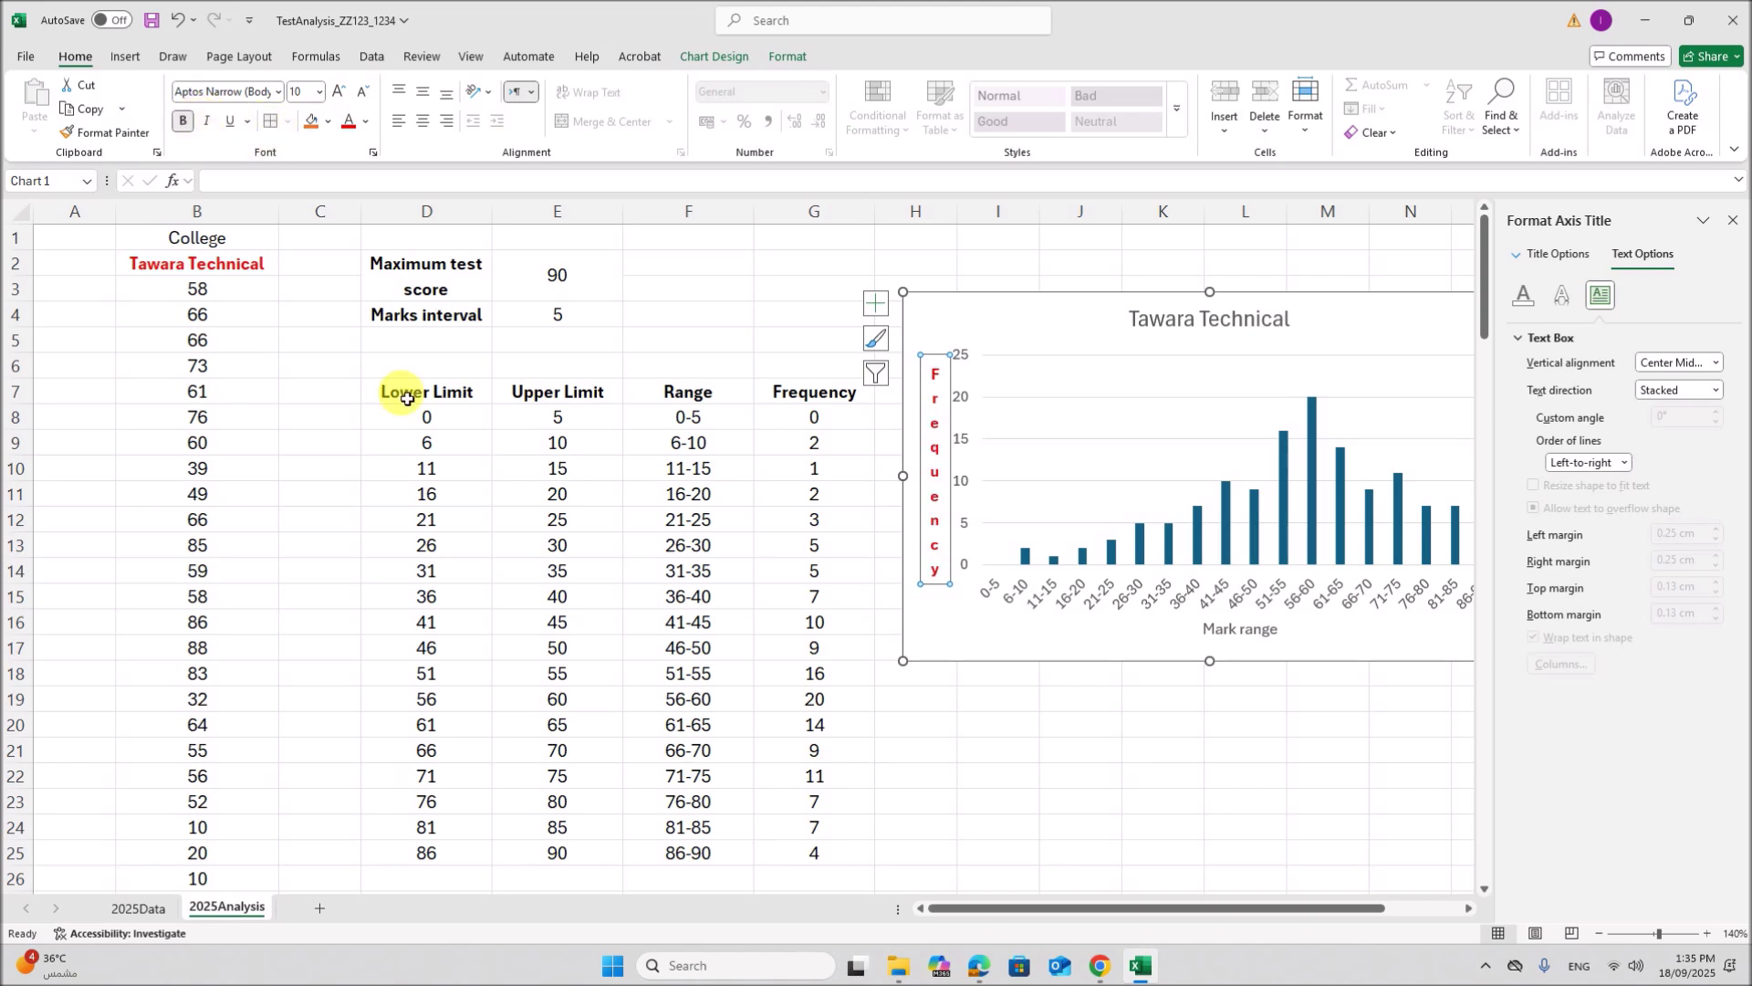
# Step: Format the Mark range axis title with automatic black text in bold
pyautogui.click(1262, 644)
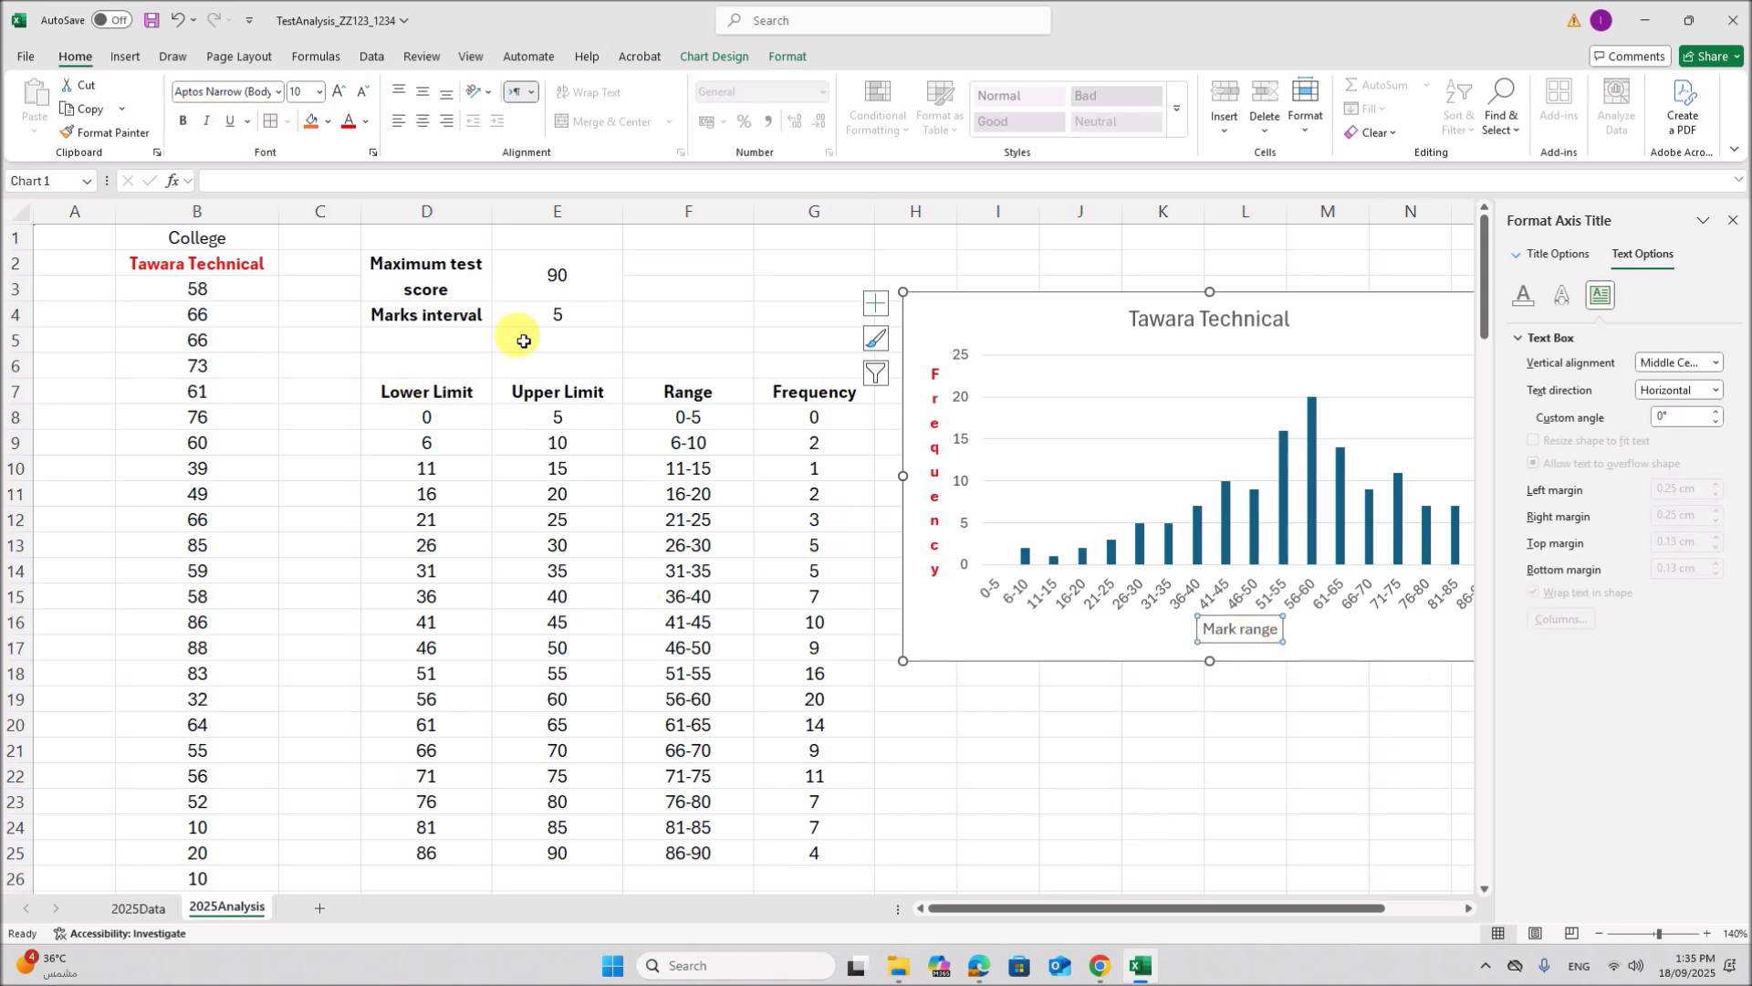
pyautogui.click(366, 121)
pyautogui.click(361, 186)
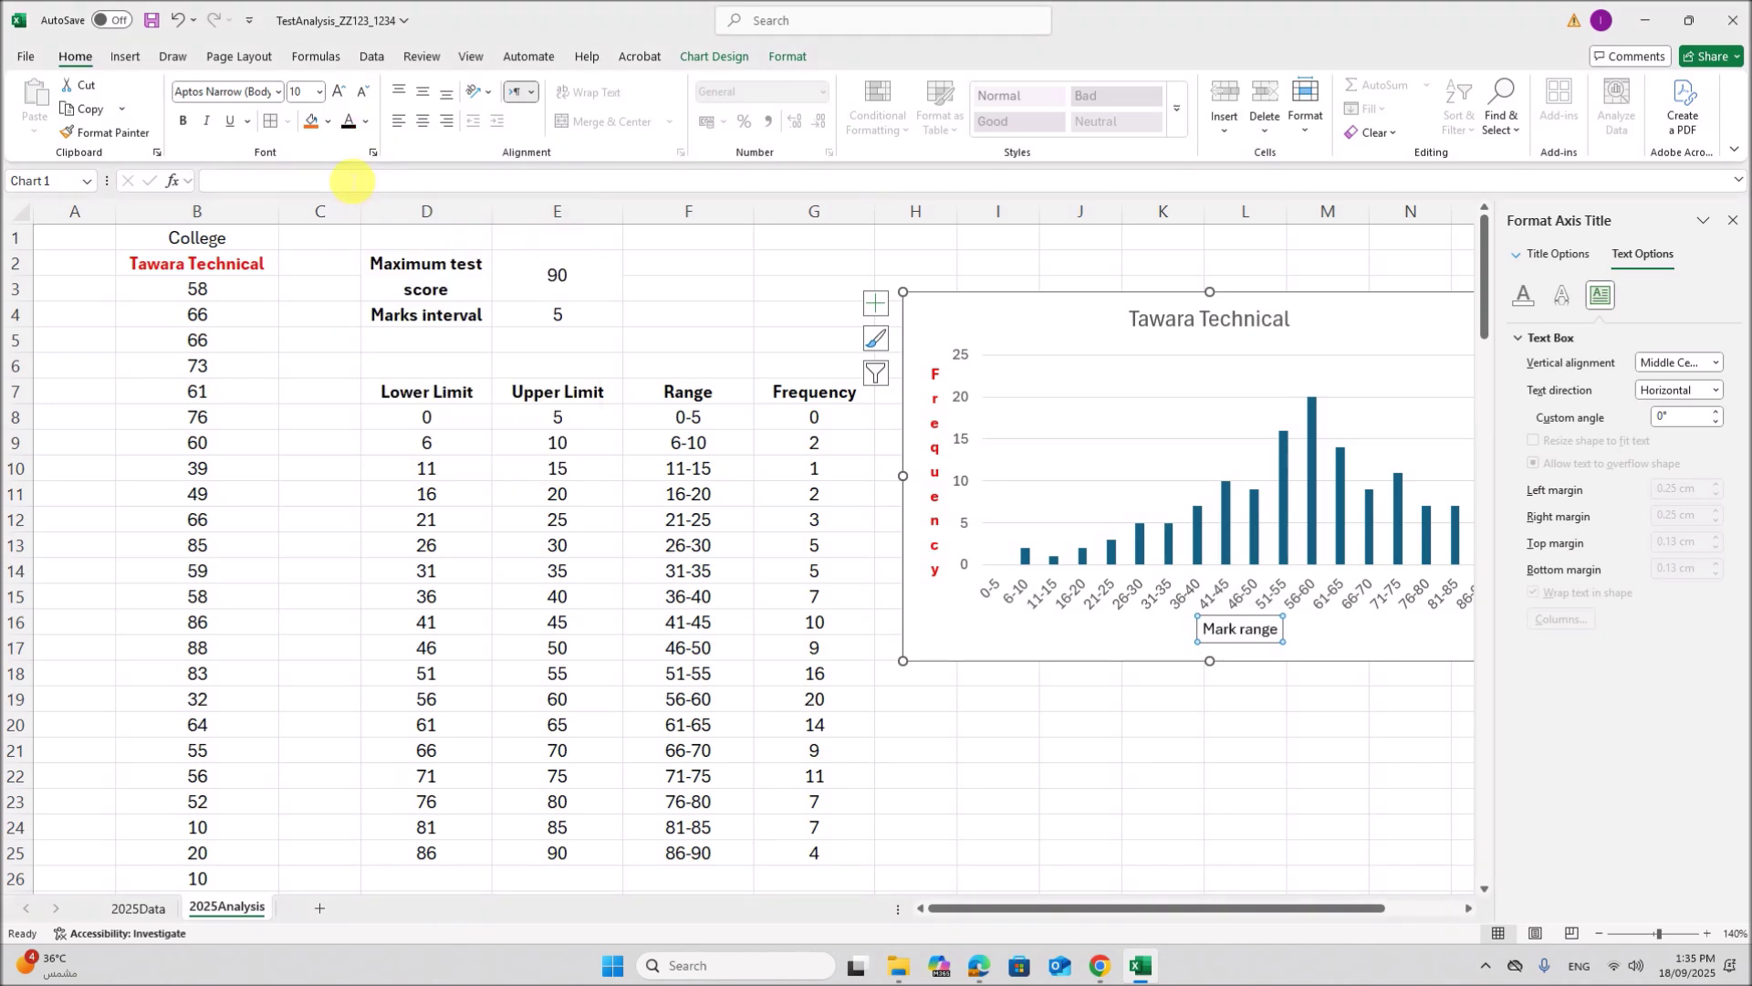
pyautogui.click(185, 124)
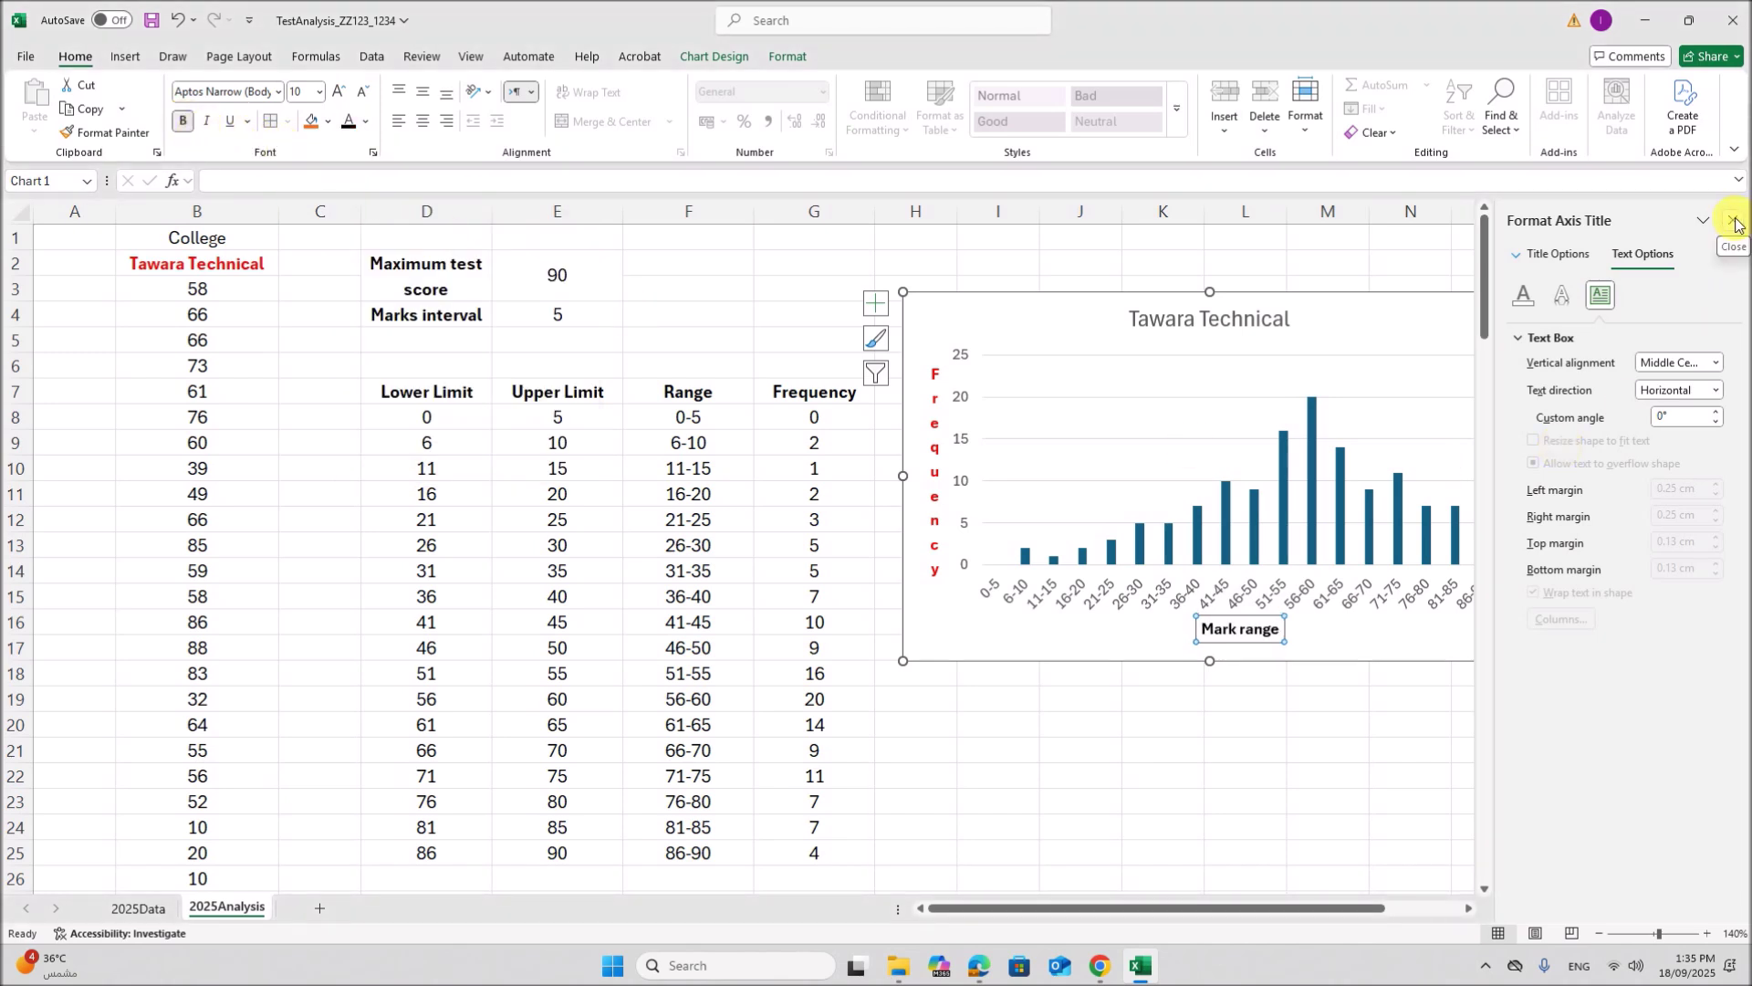
# Step: Select the chart's horizontal axis labels, check their slant in the question paper PDF and return to the Excel workbook
pyautogui.click(1303, 595)
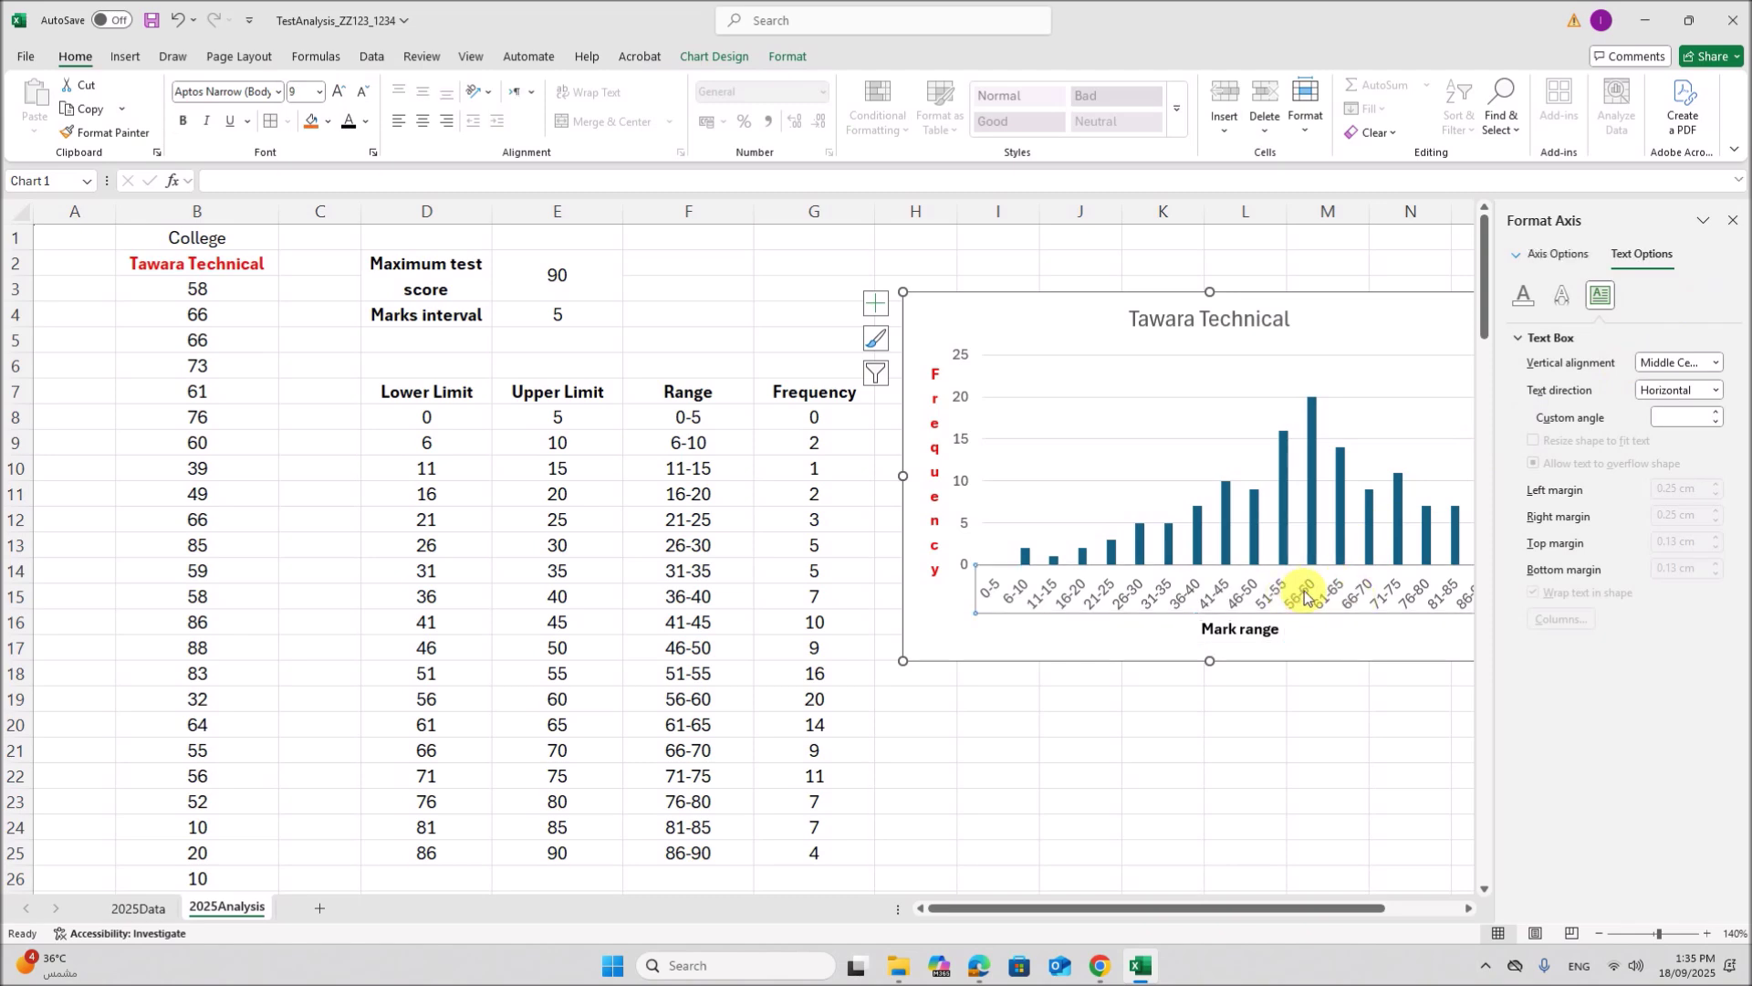
pyautogui.click(979, 965)
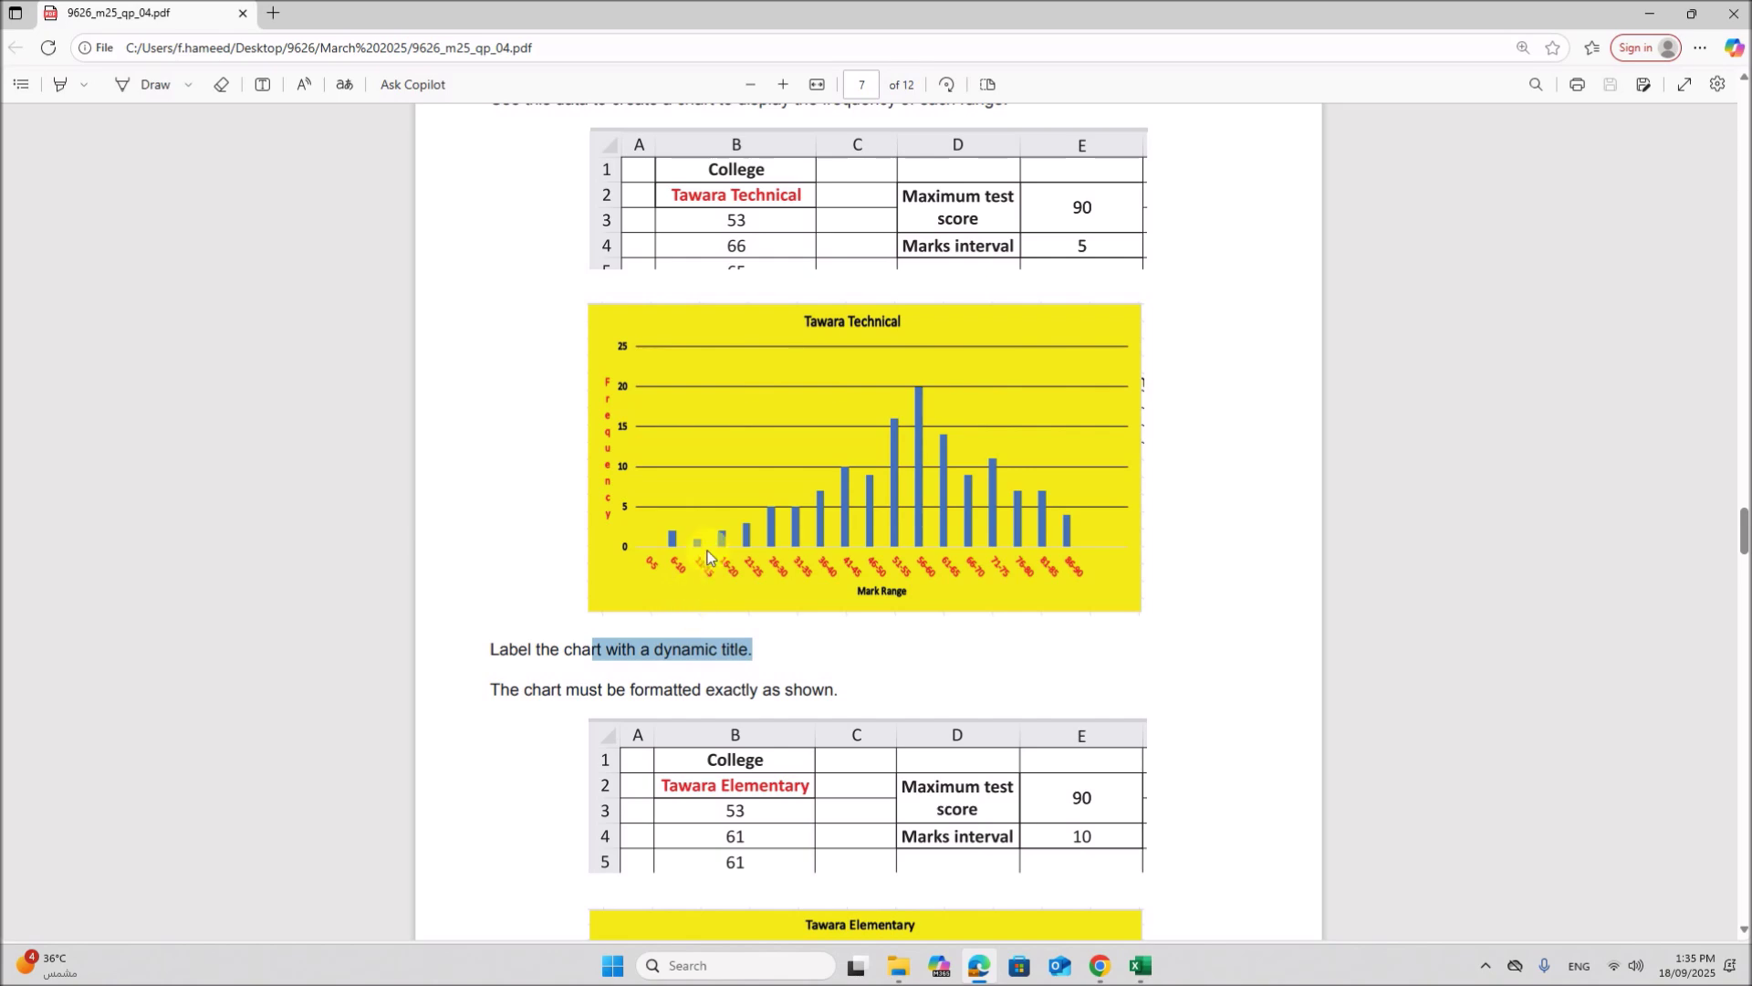
pyautogui.click(1137, 973)
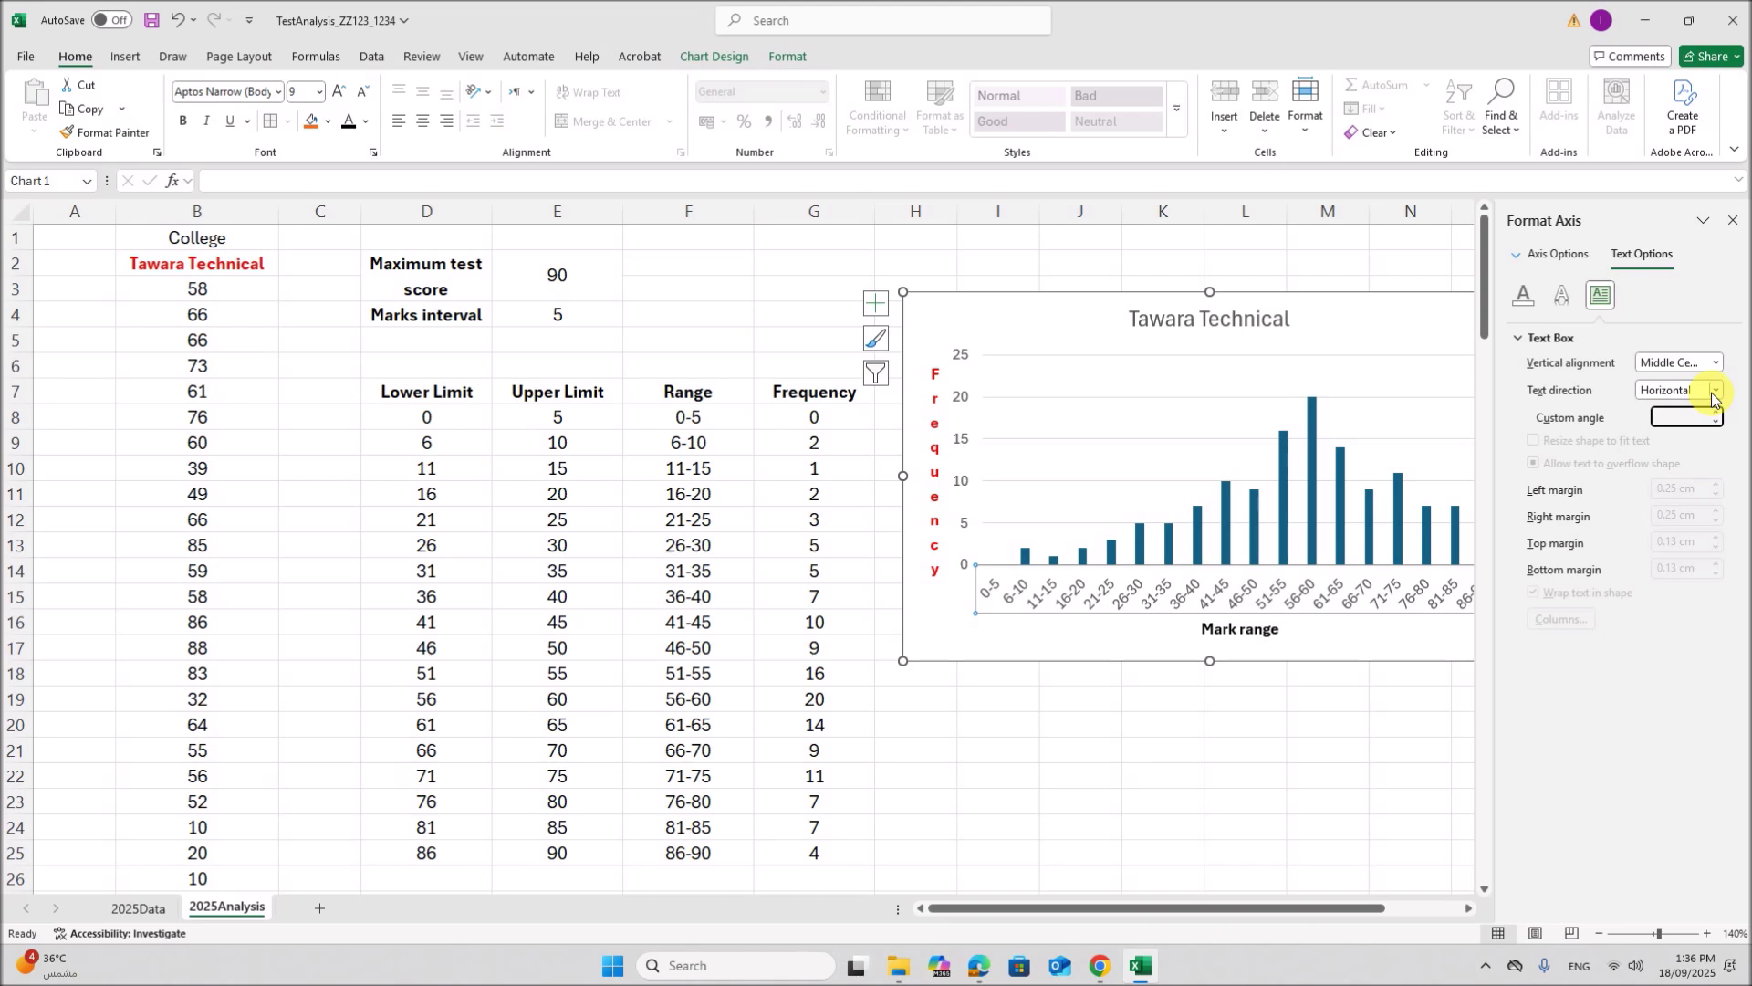
# Step: Try rotating the mark range labels by 90°, and set them to horizontal text direction with a custom angle of 45°
pyautogui.click(1712, 392)
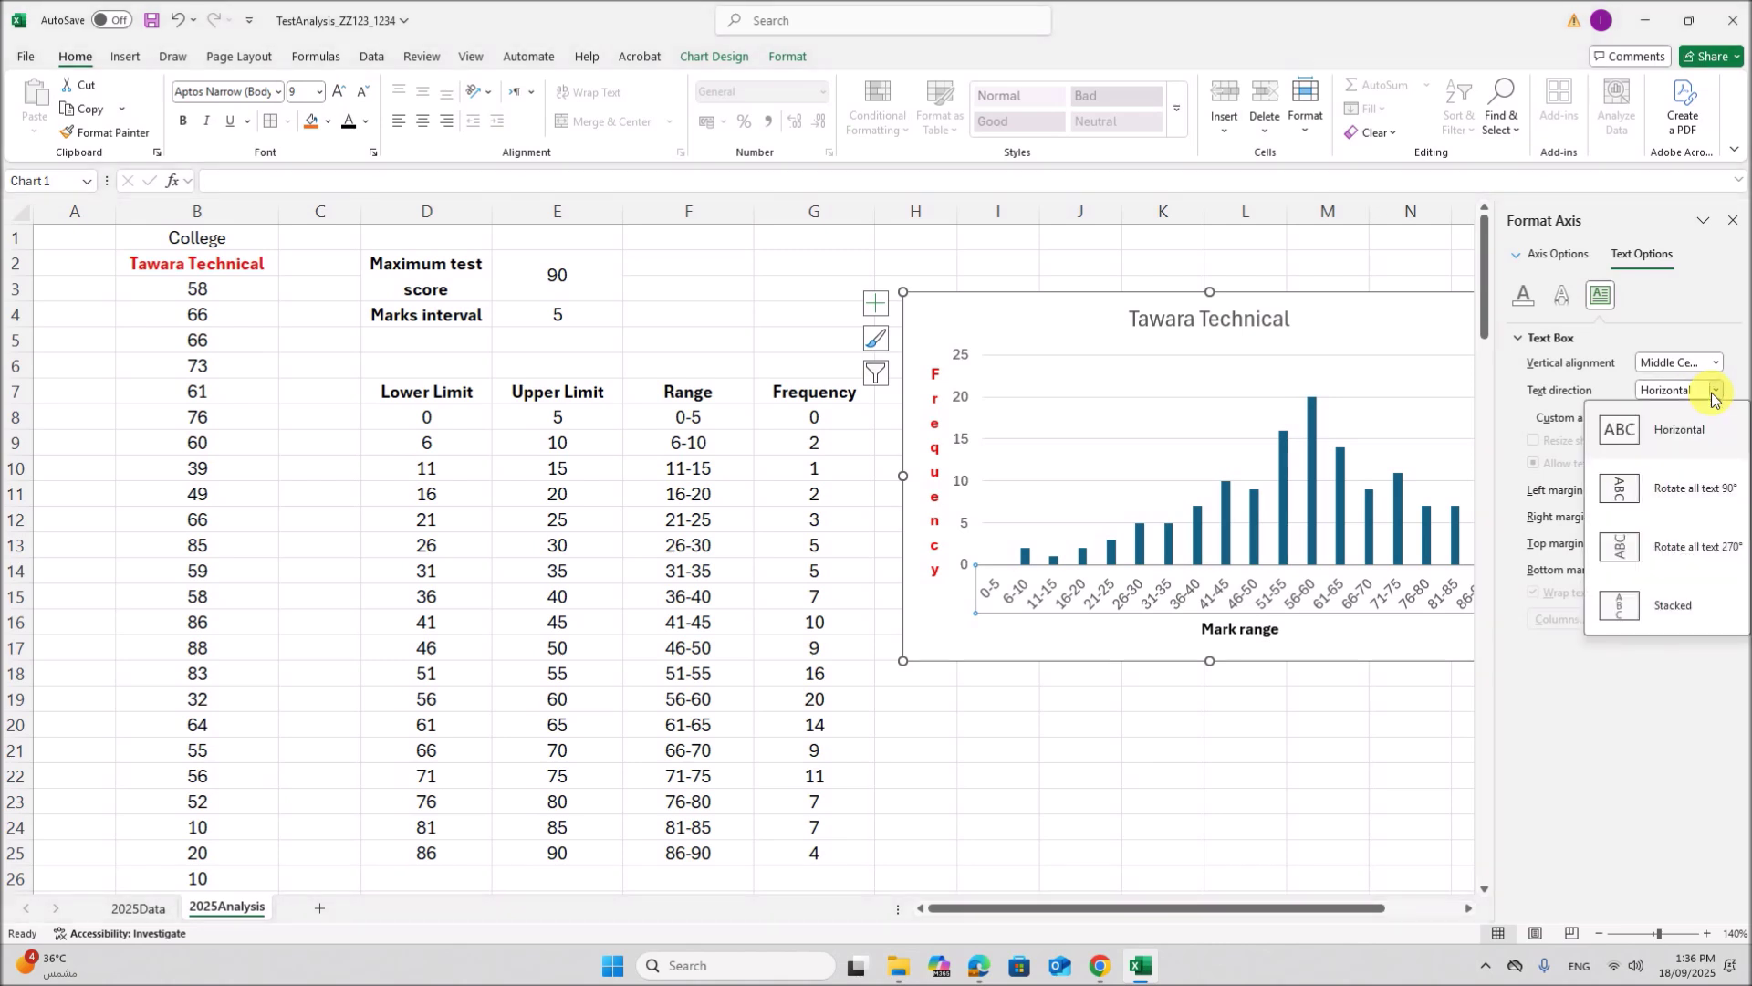
pyautogui.click(1688, 484)
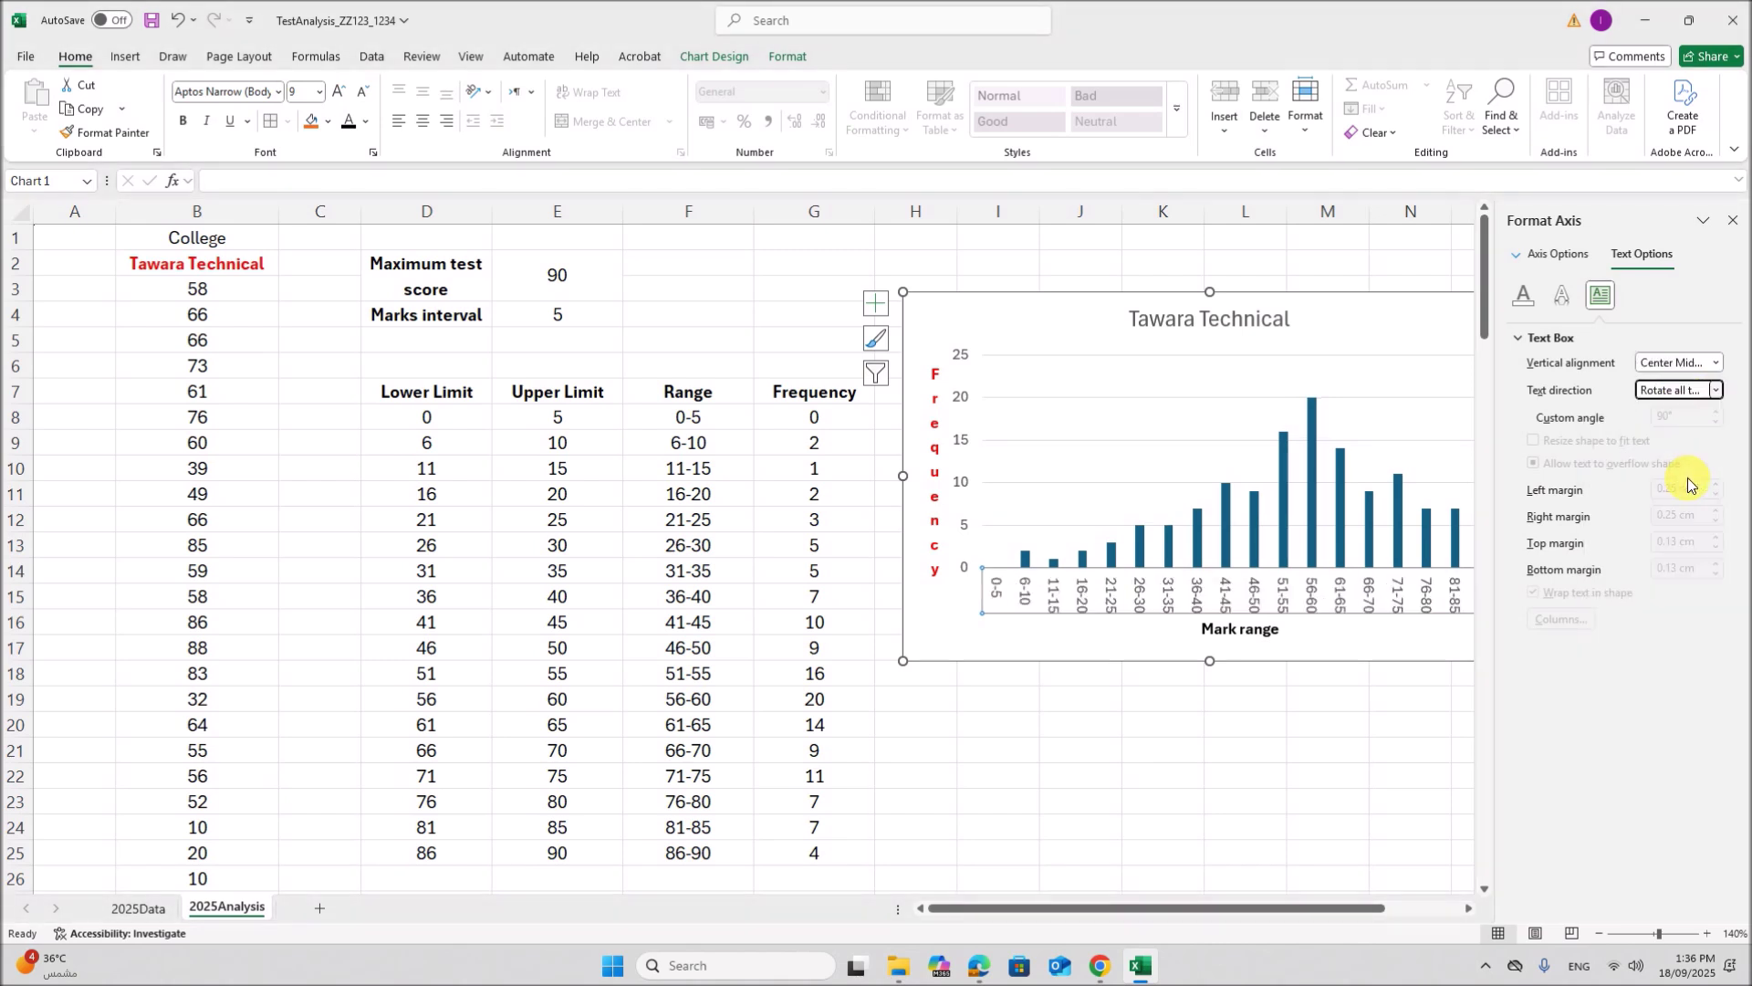
pyautogui.click(1716, 392)
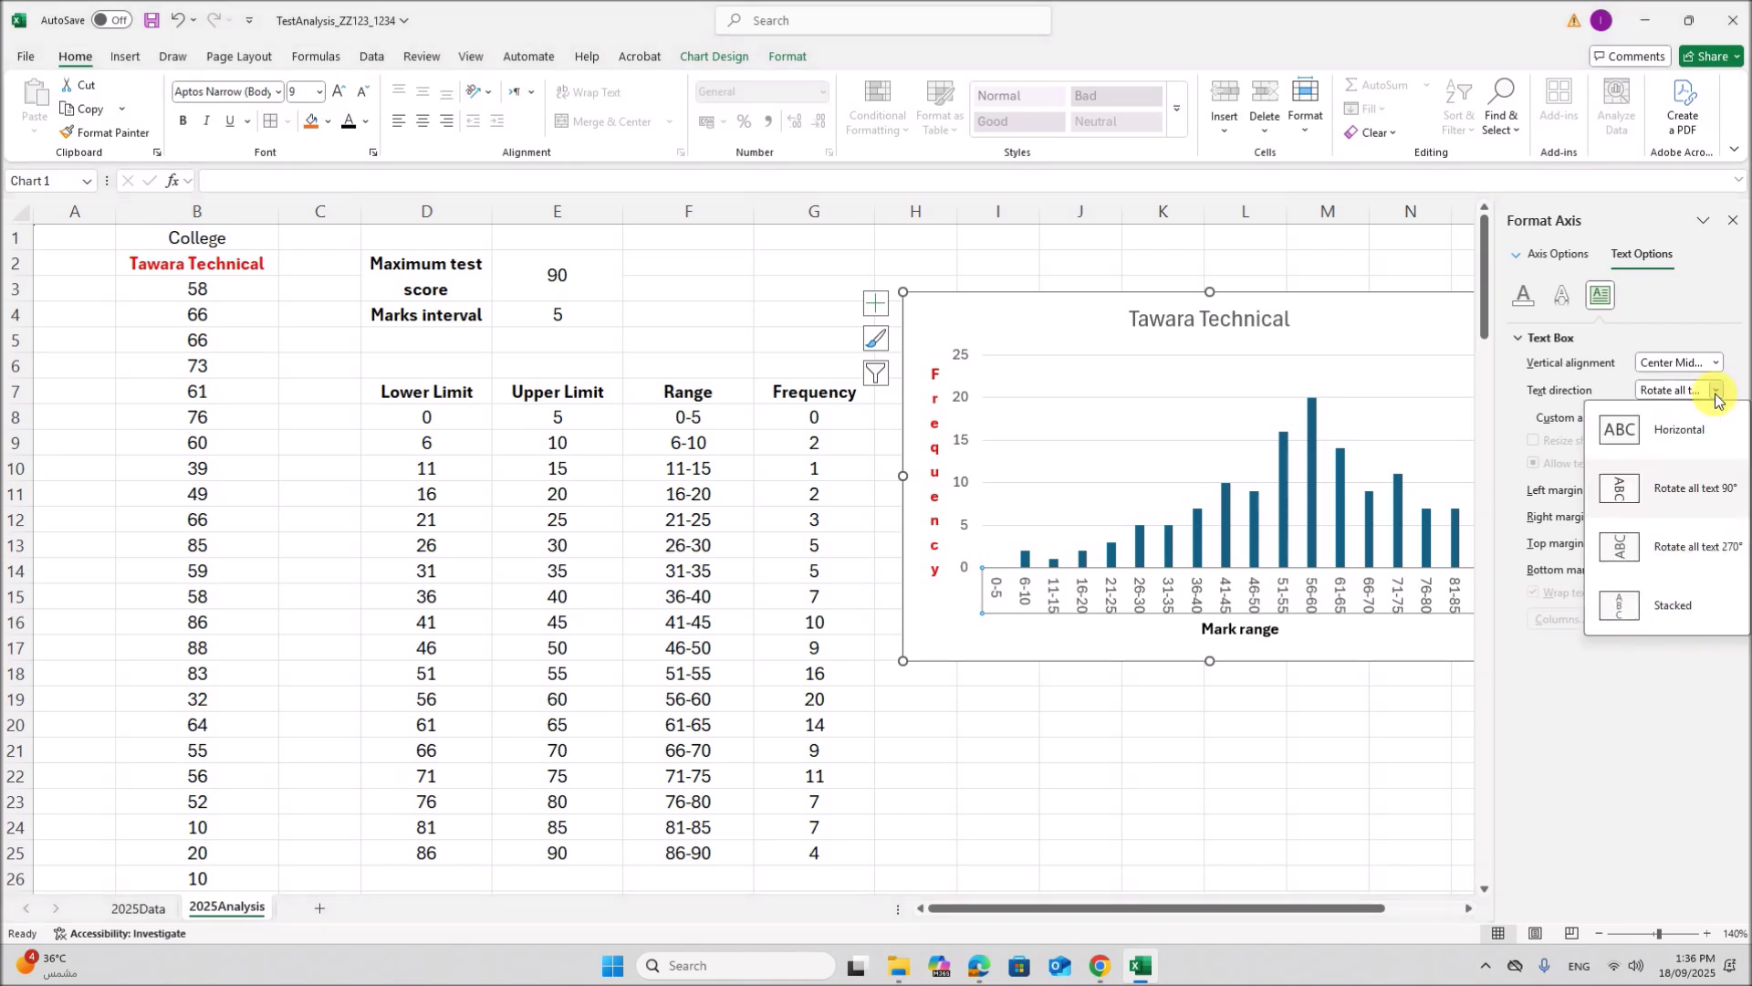
pyautogui.click(1716, 394)
pyautogui.click(1686, 389)
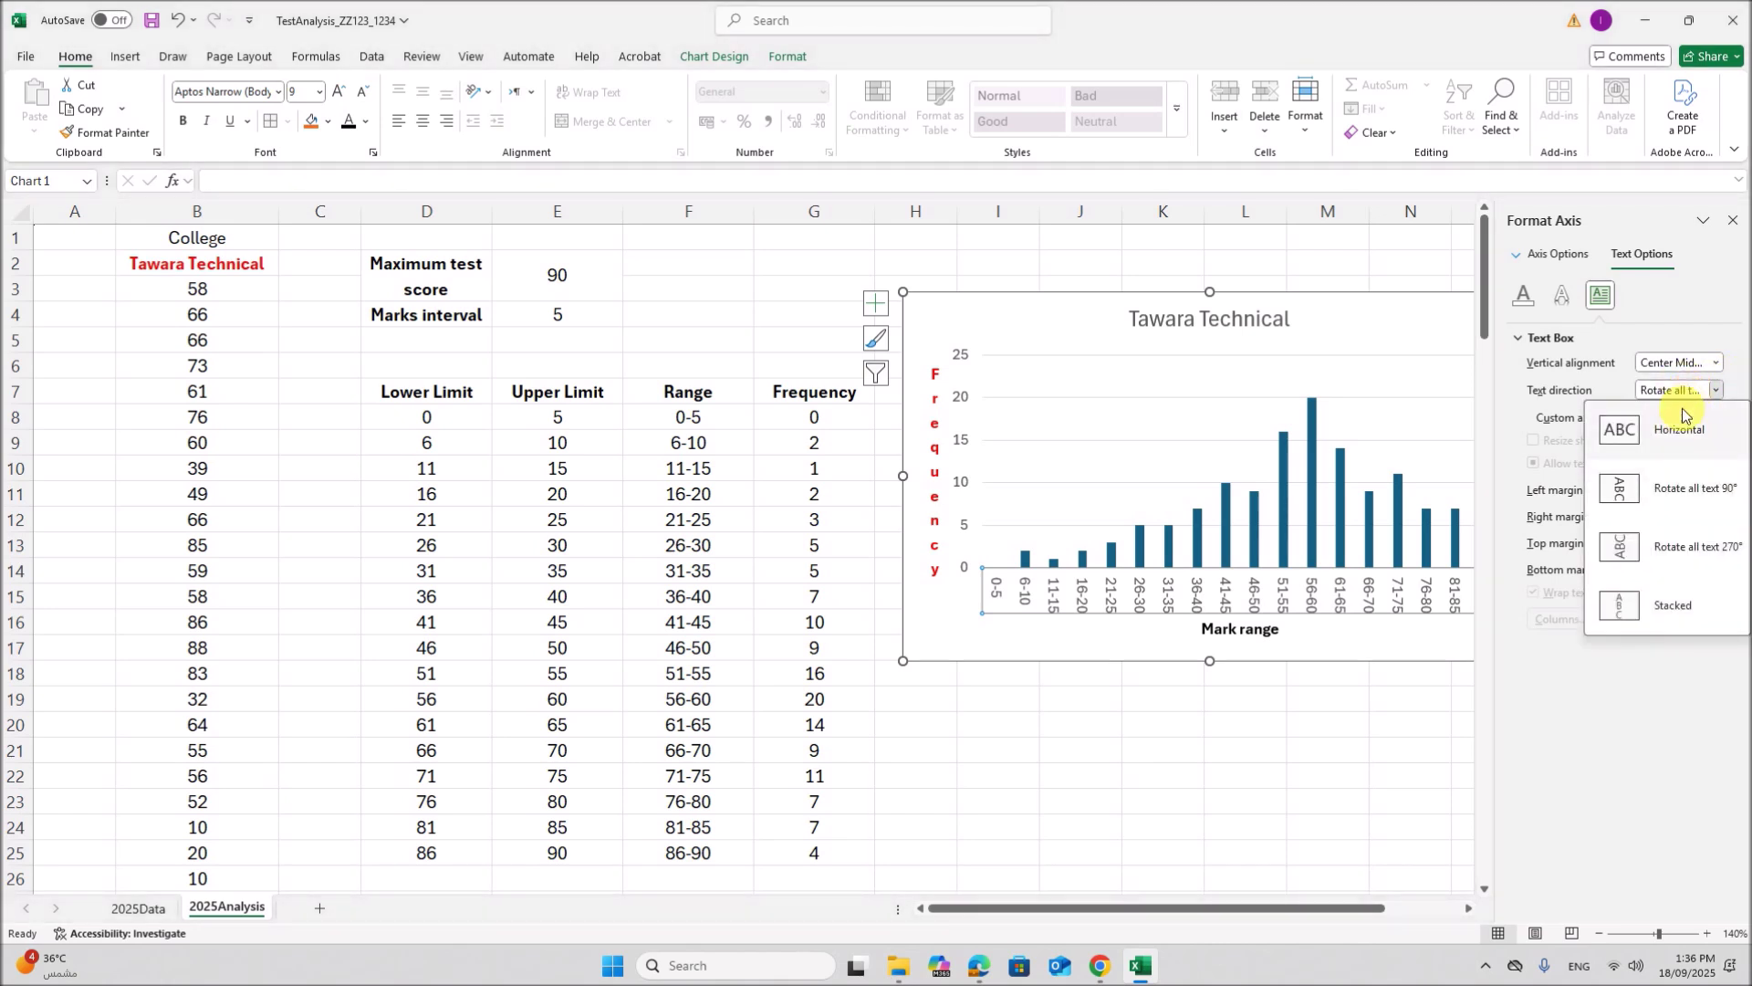
pyautogui.click(1684, 415)
pyautogui.click(1695, 419)
pyautogui.moveTo(1675, 422); pyautogui.dragTo(1584, 417)
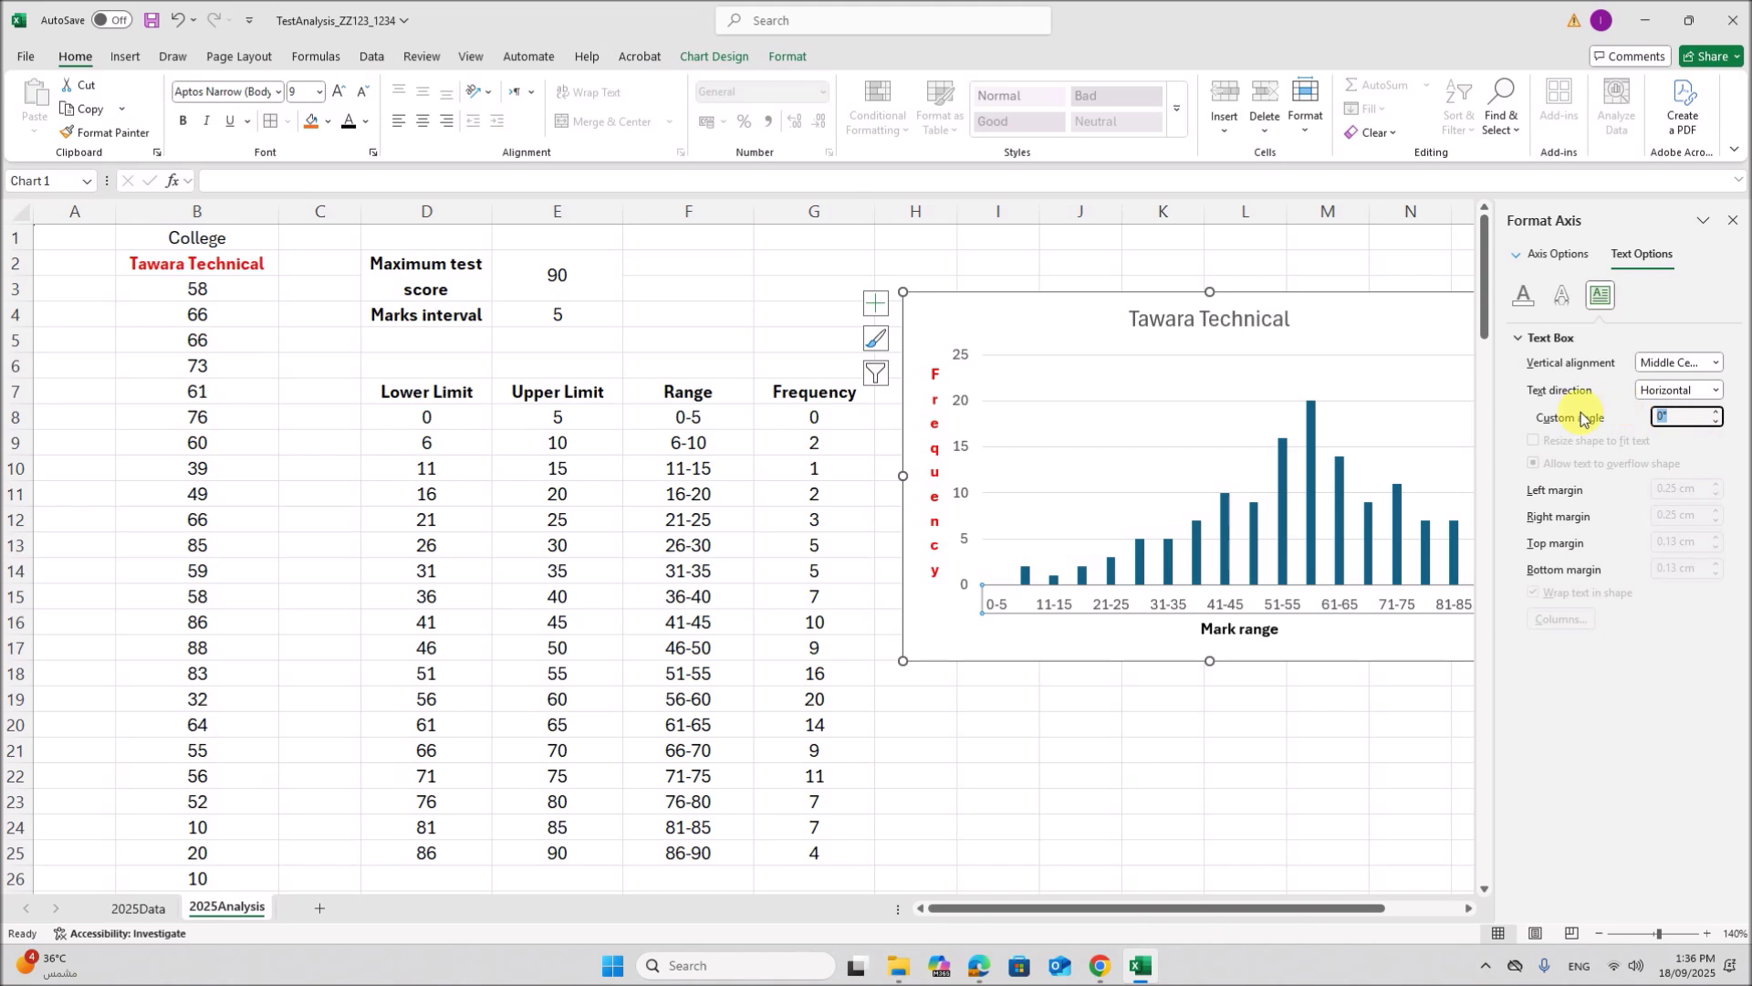
pyautogui.write('45')
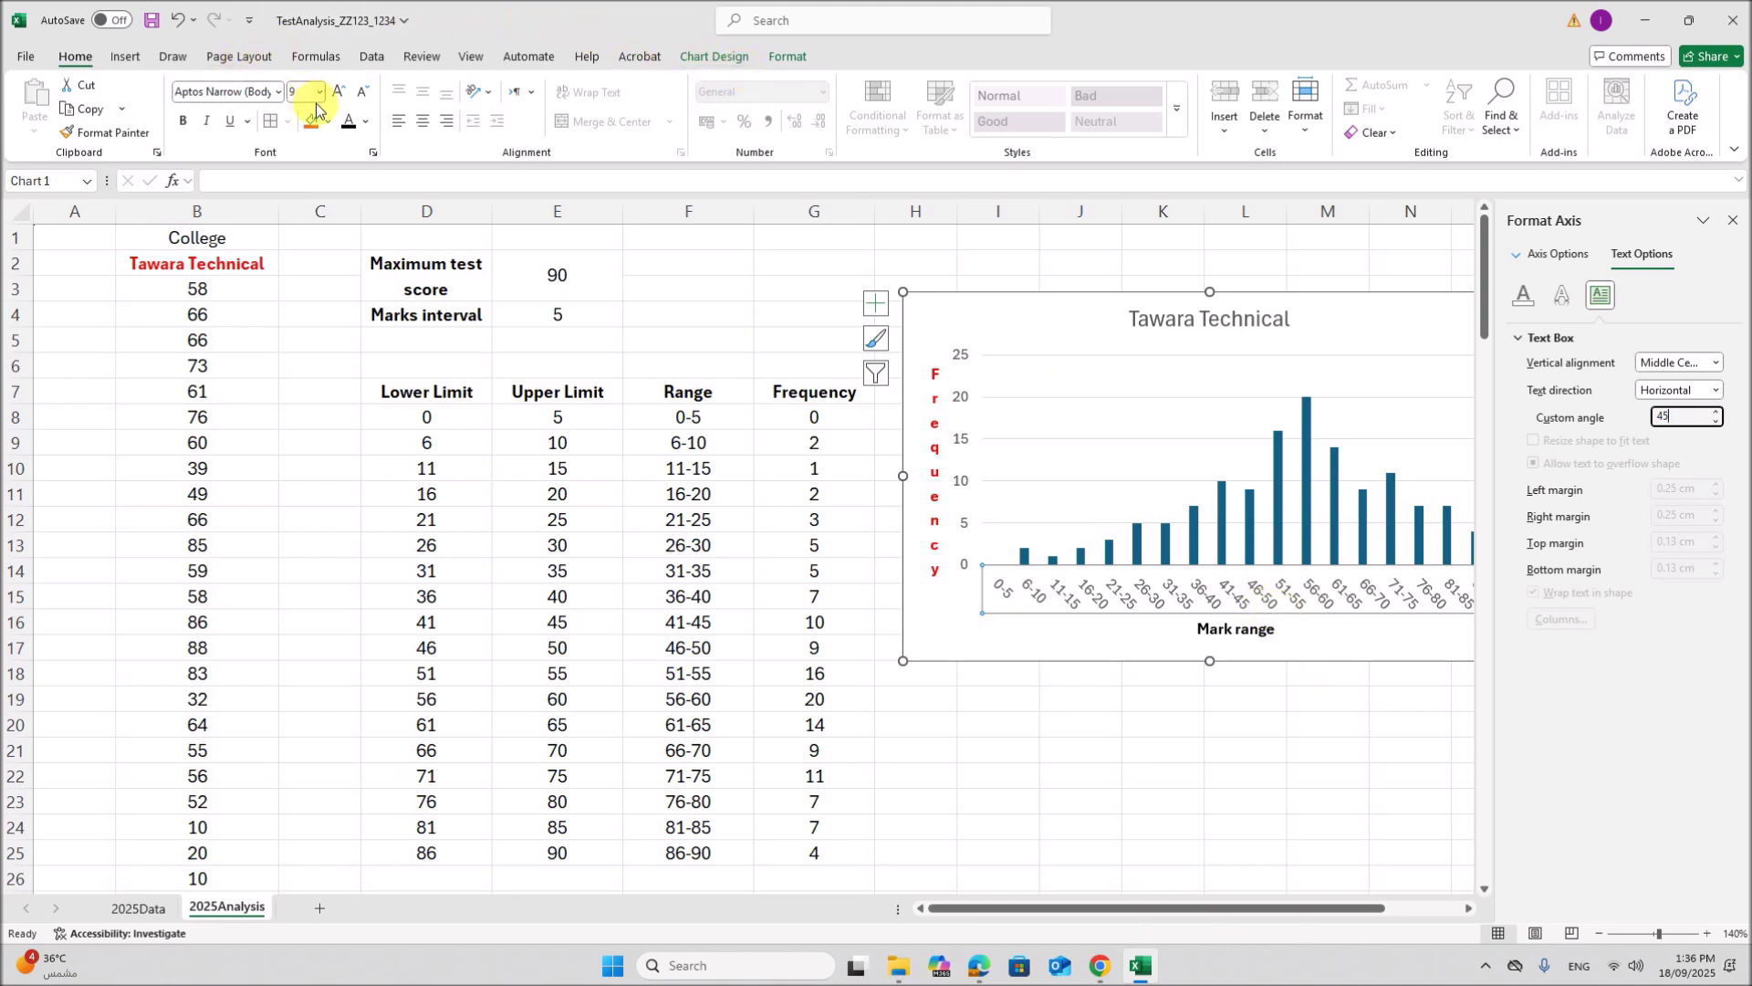
# Step: Make the horizontal axis labels red and bold, close the axis formatting options and deselect the chart
pyautogui.click(365, 122)
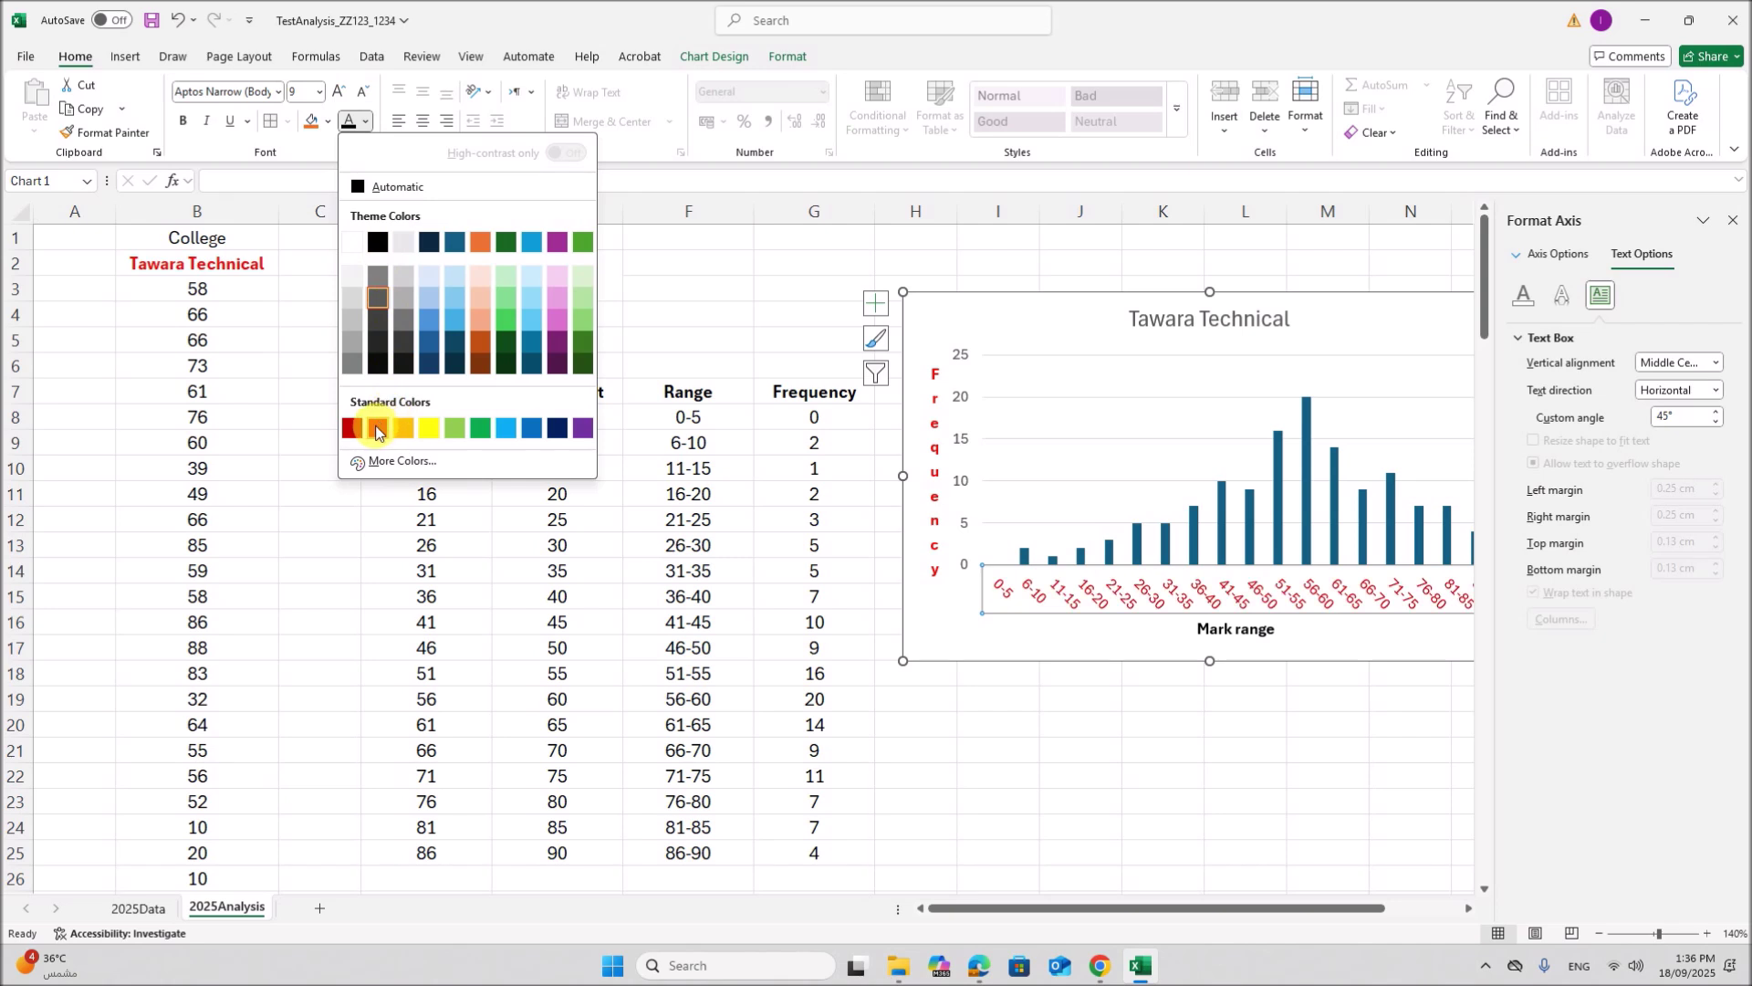
pyautogui.click(377, 431)
pyautogui.click(183, 124)
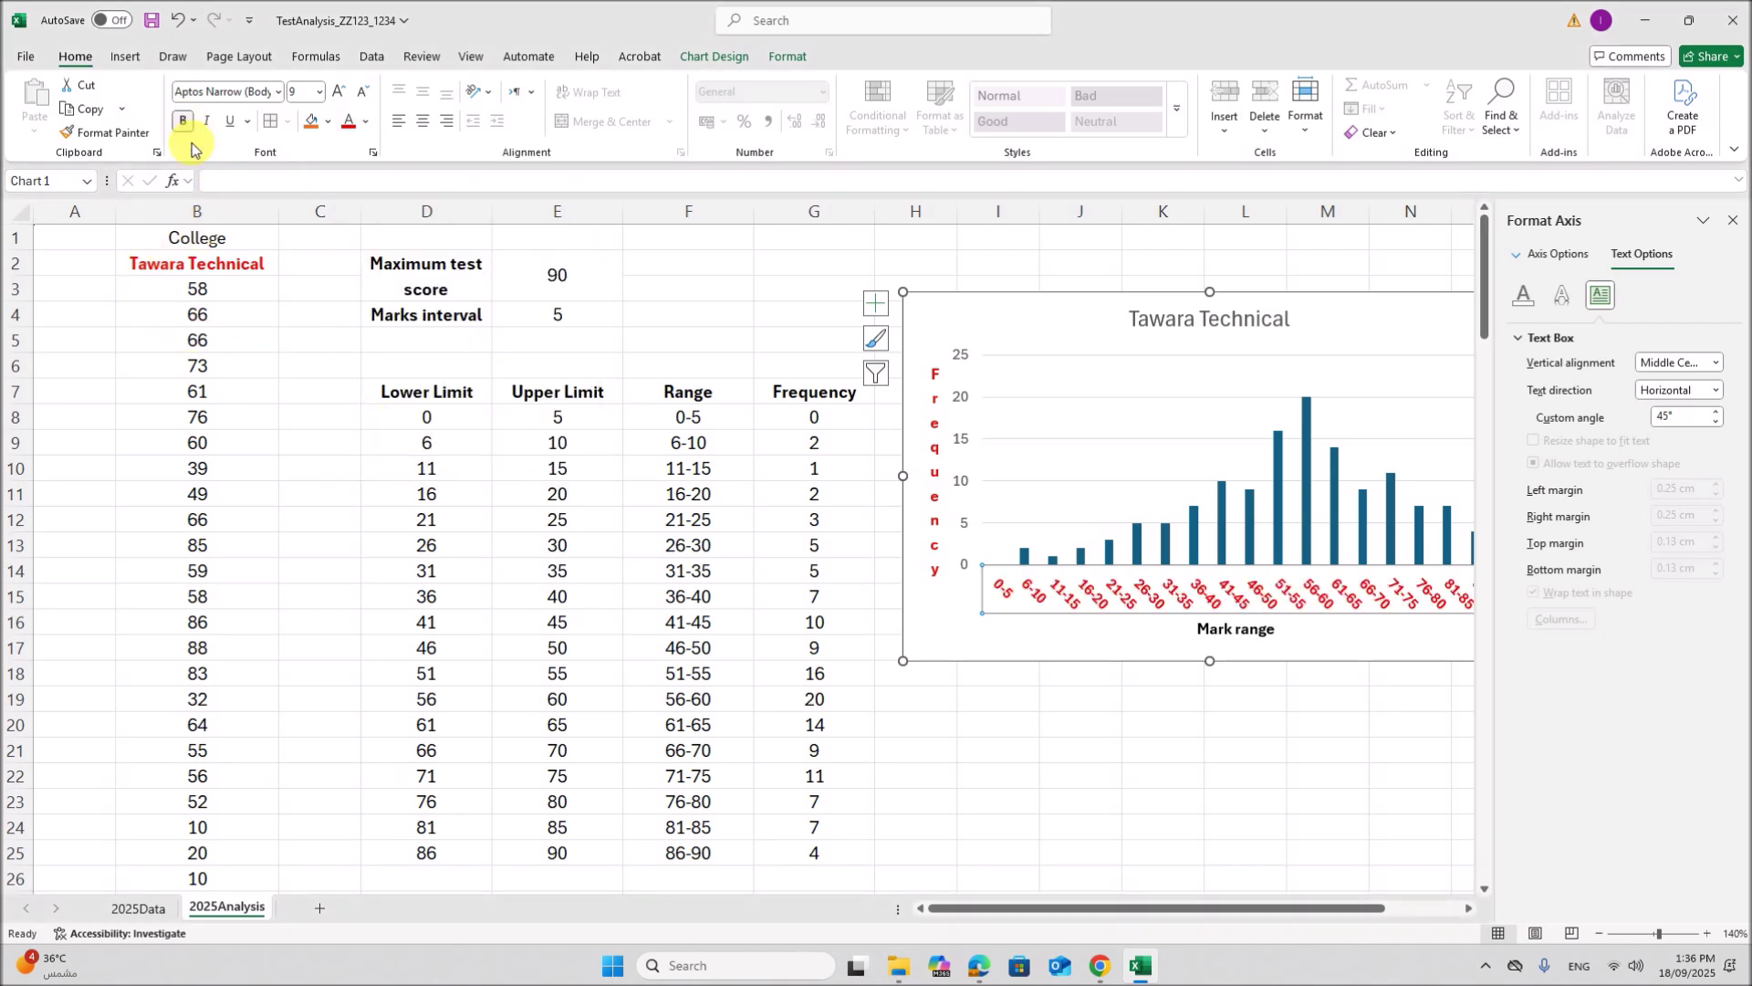
pyautogui.click(1734, 222)
pyautogui.click(1456, 726)
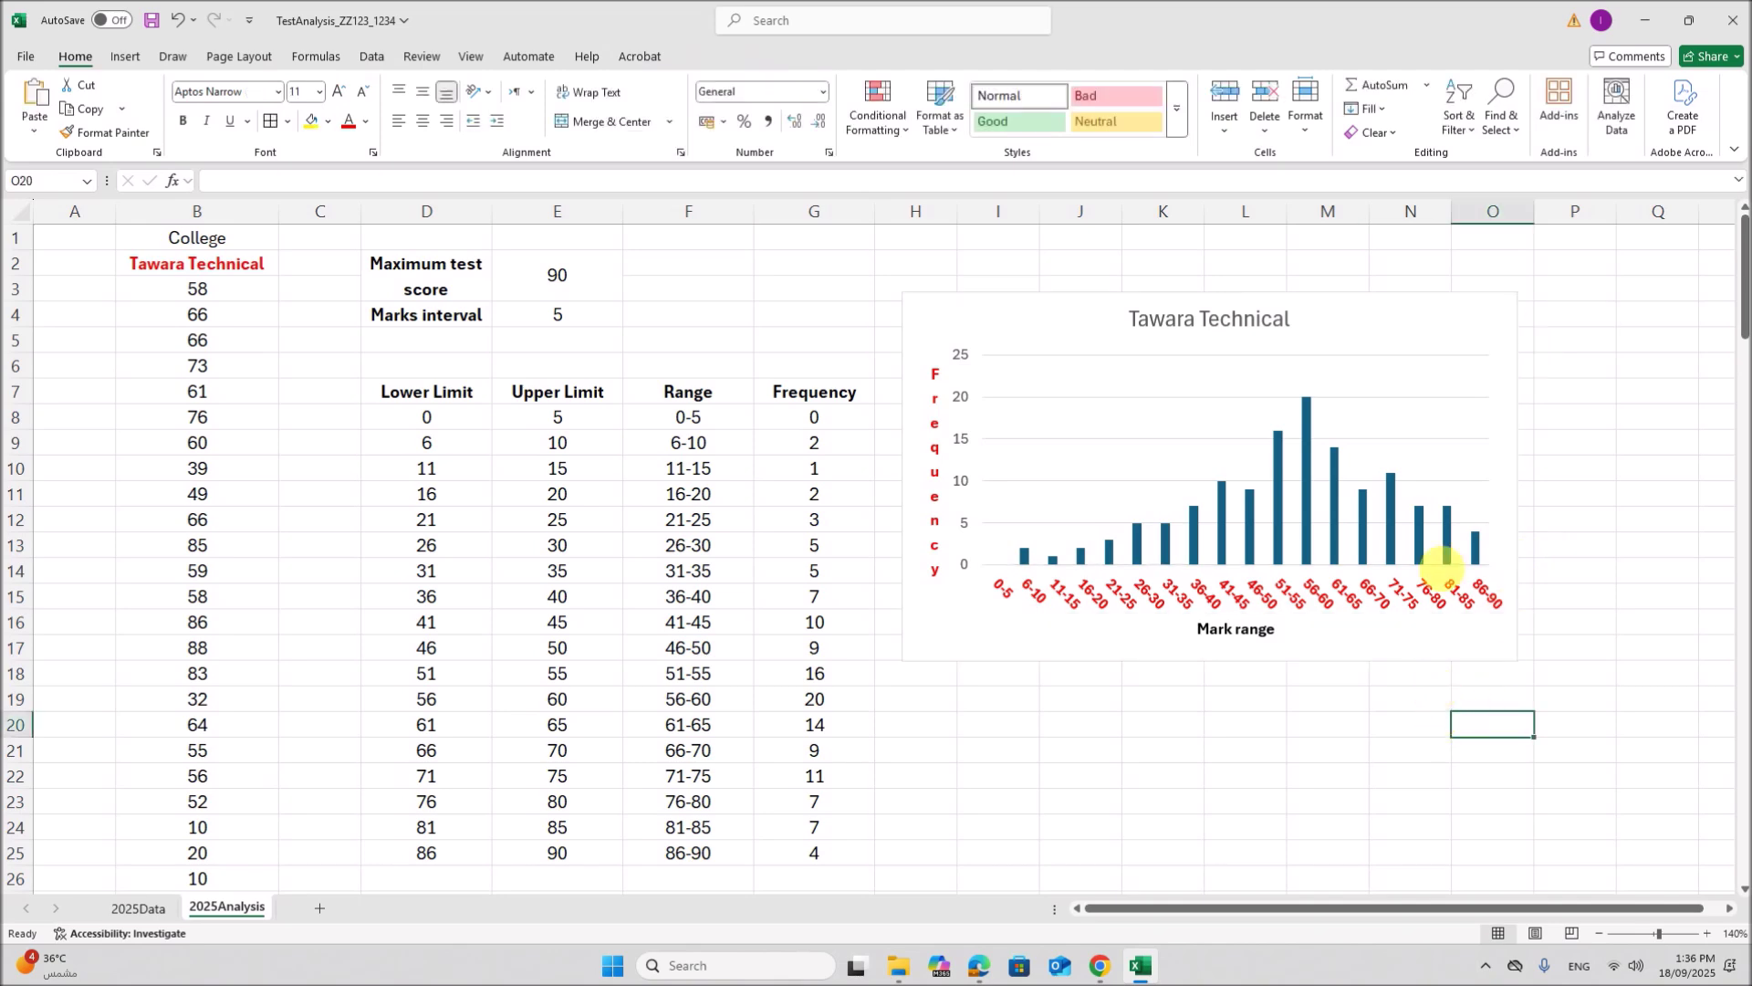
pyautogui.click(1366, 339)
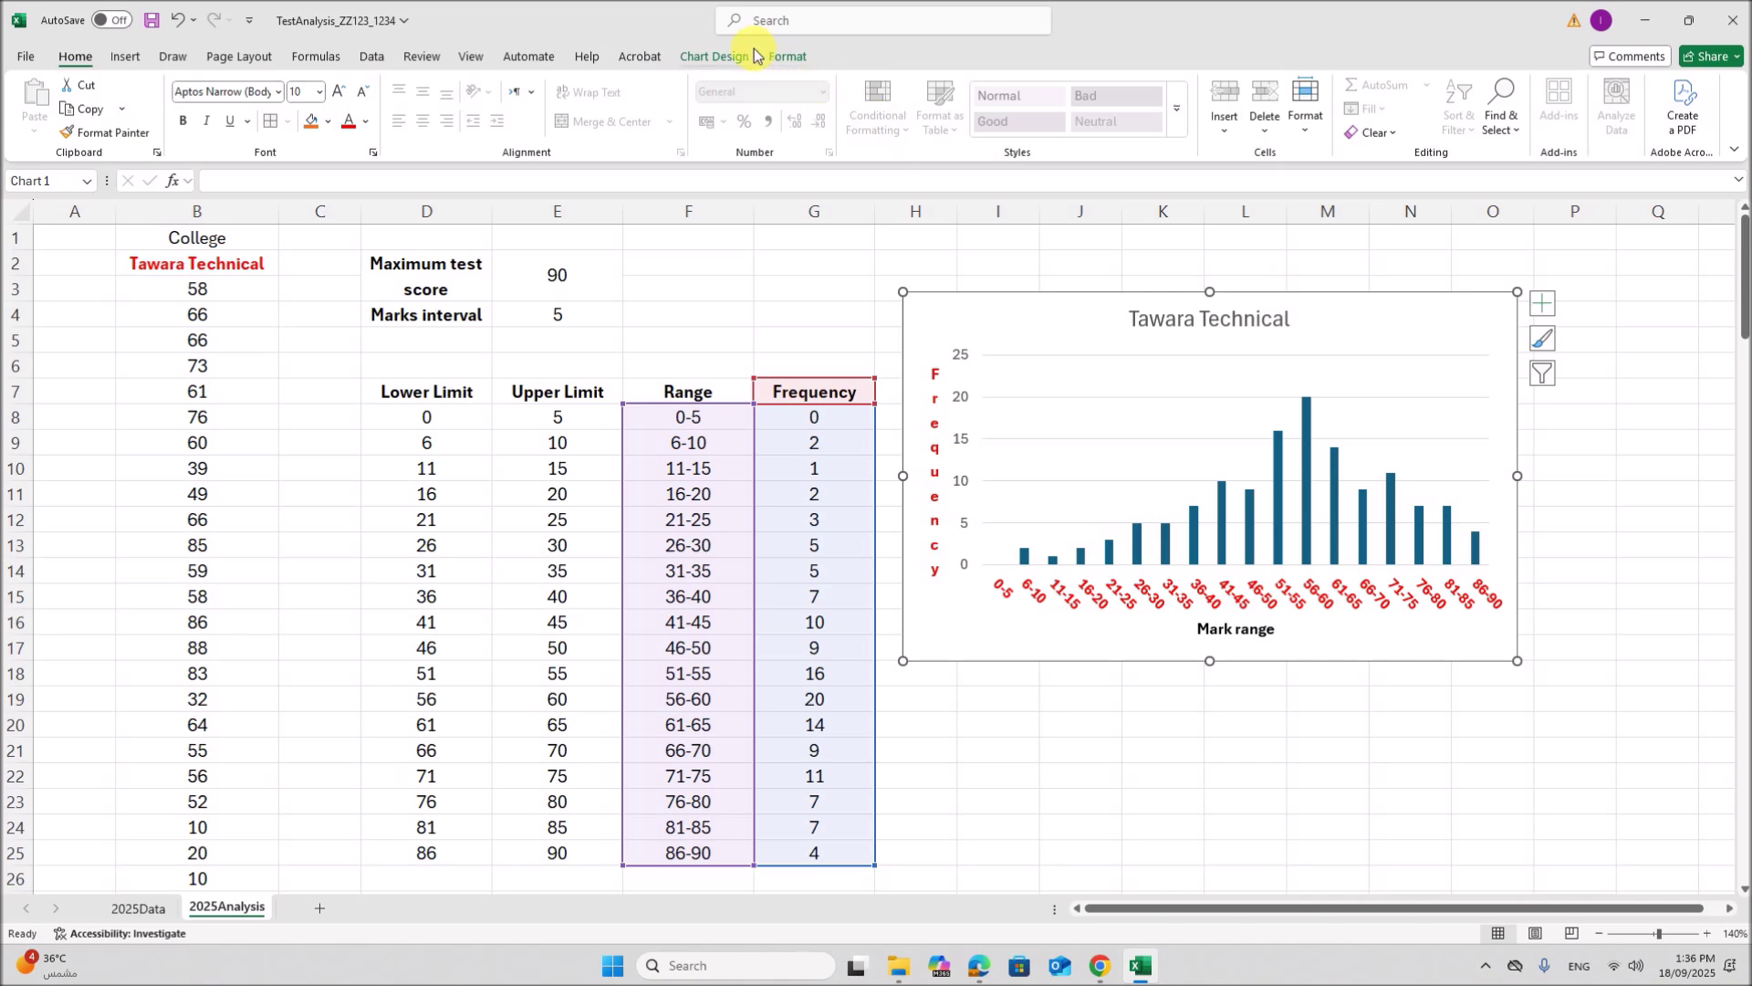
pyautogui.click(723, 57)
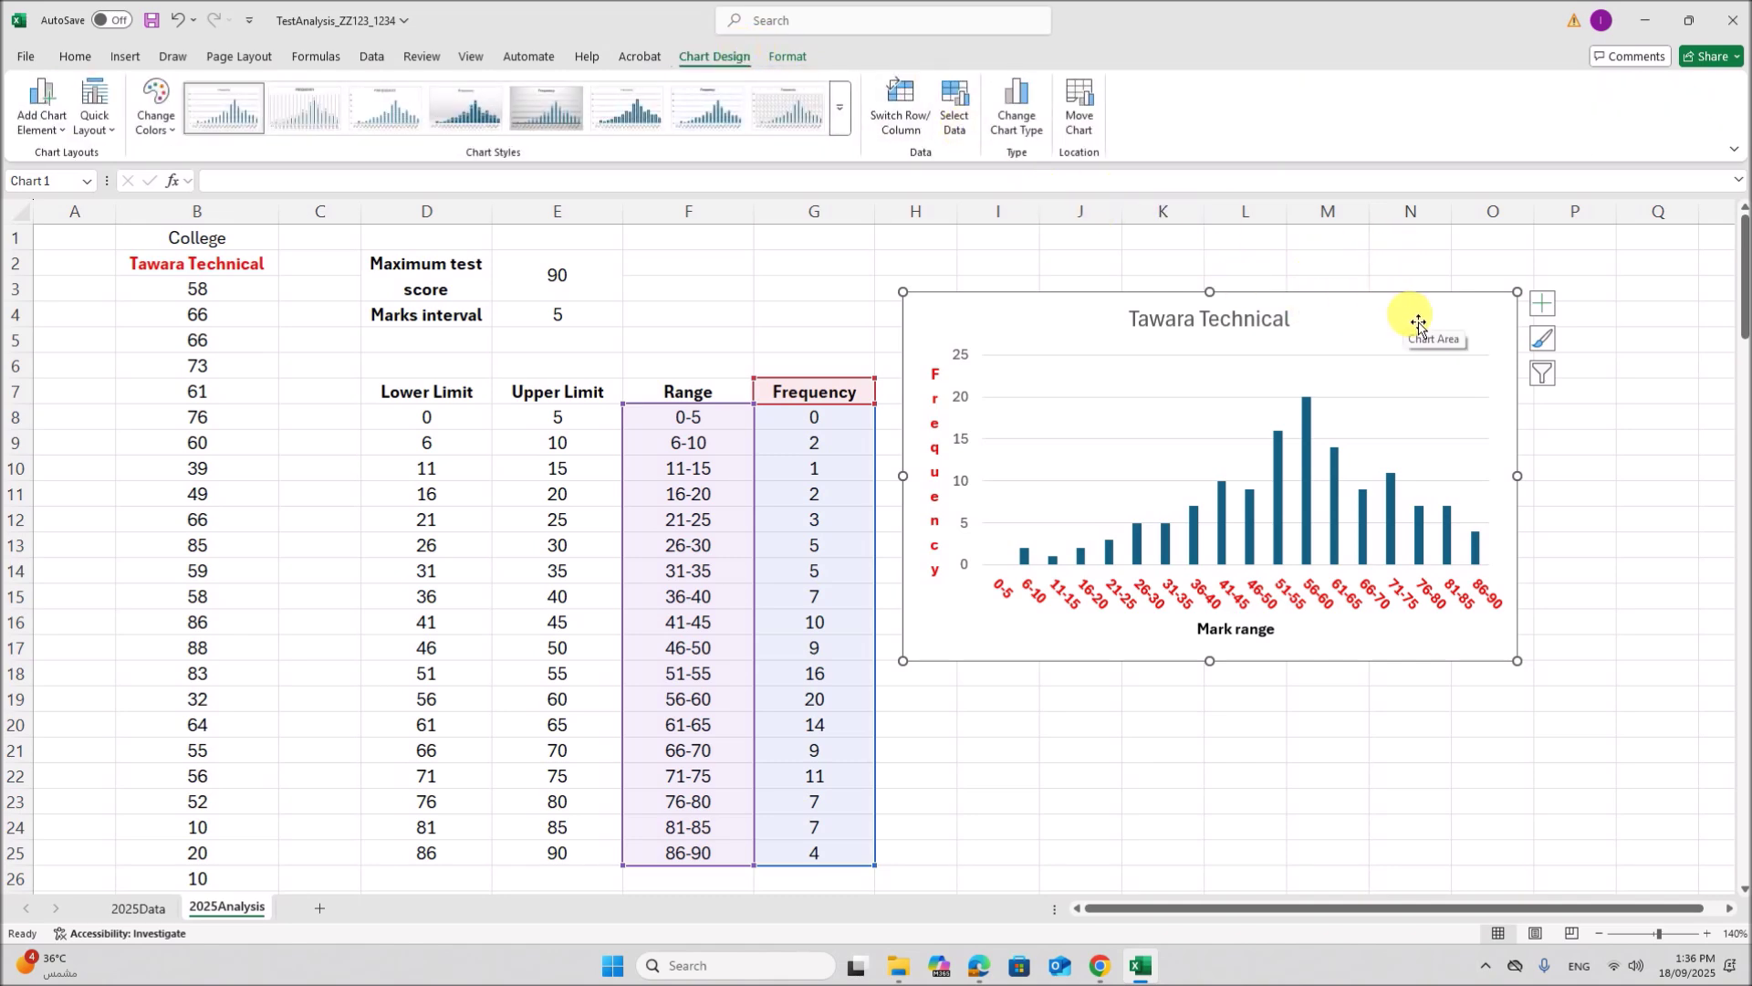
pyautogui.click(1539, 344)
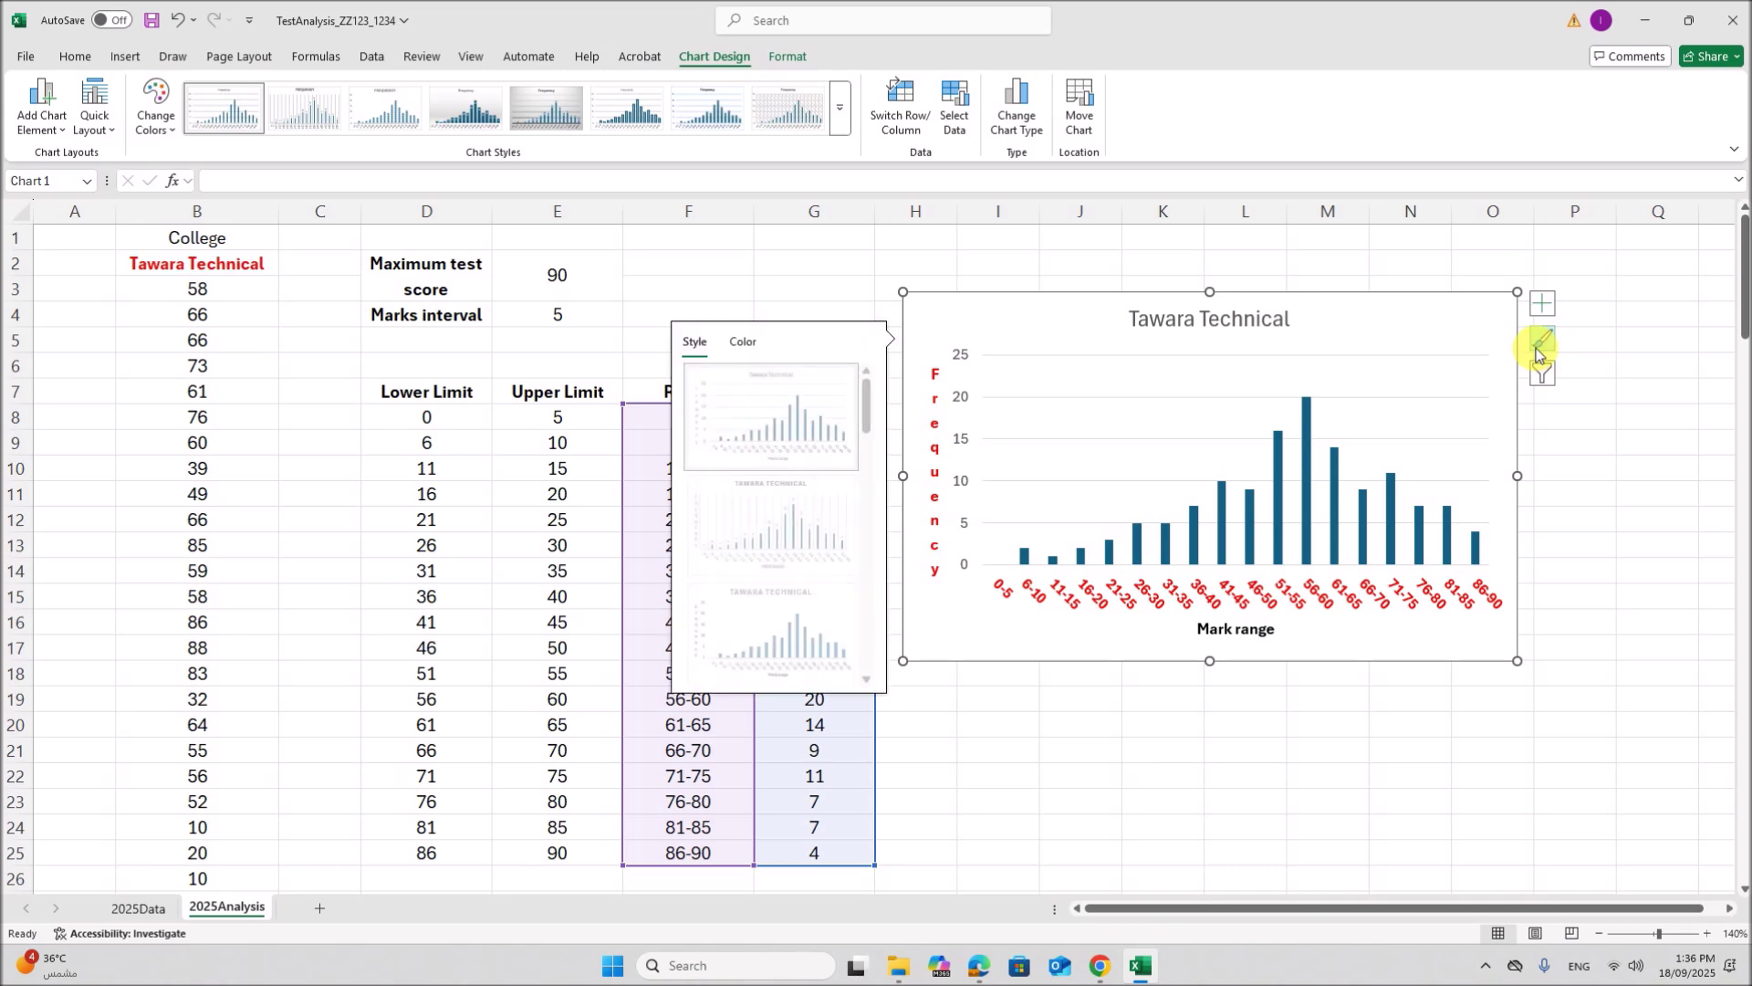
pyautogui.click(1232, 777)
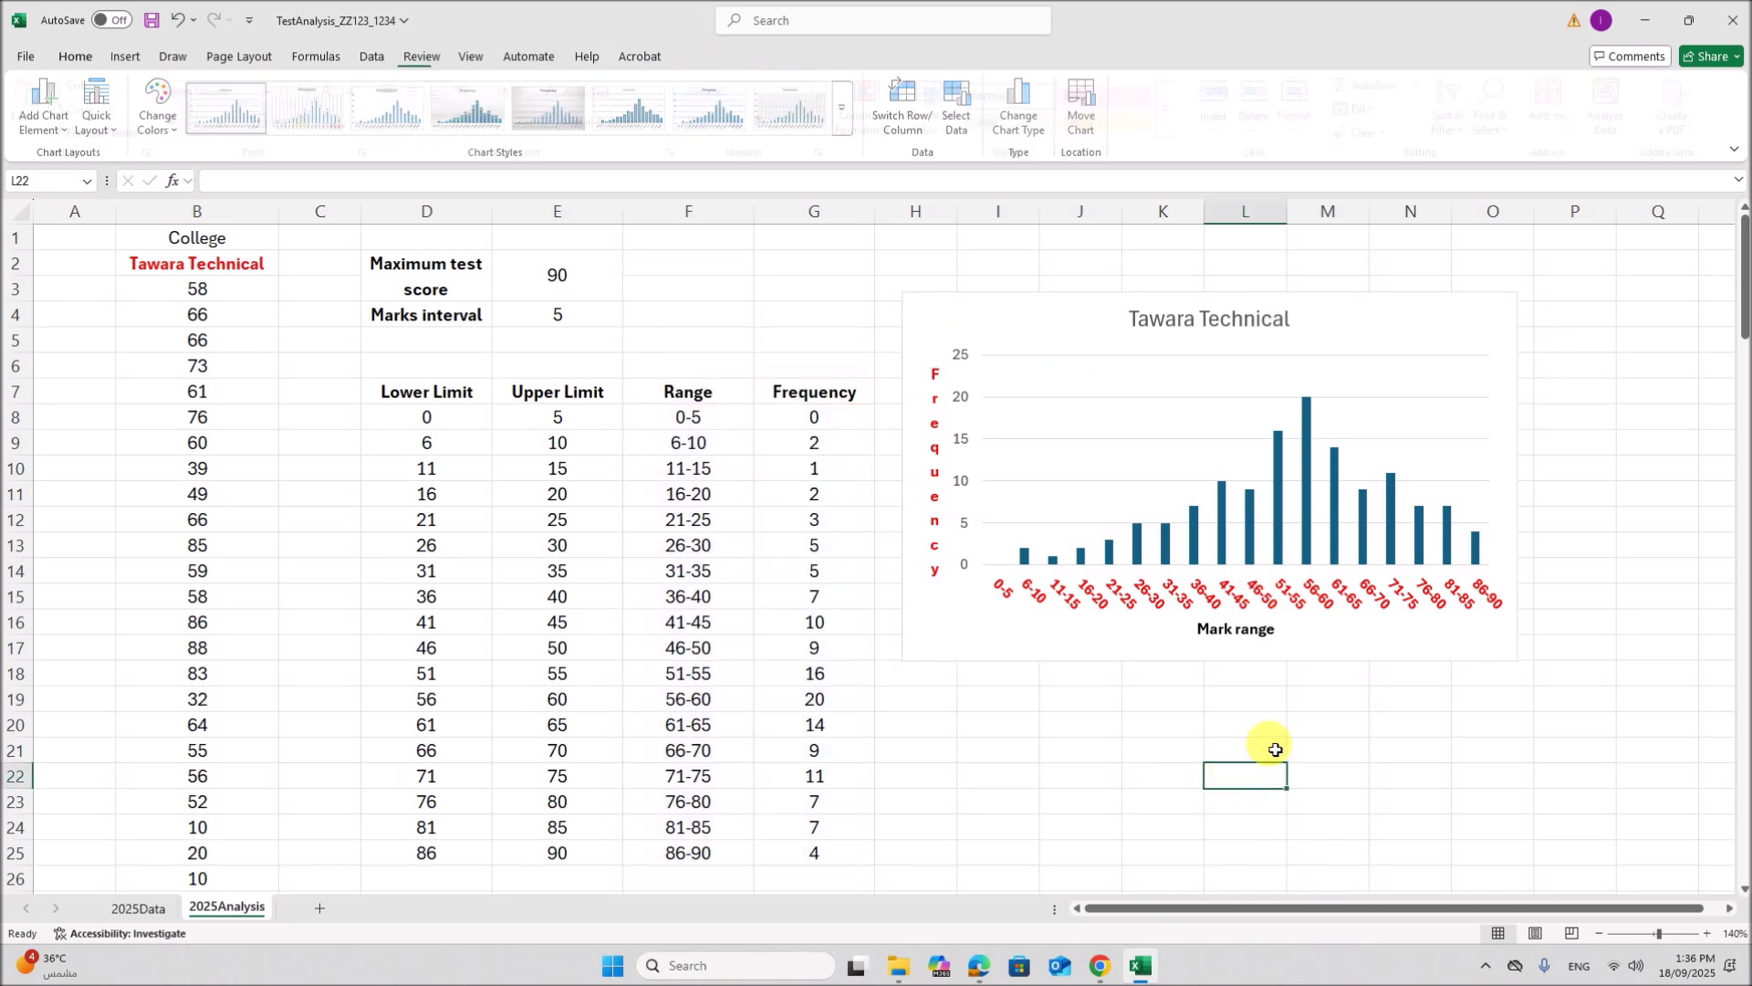
# Step: Fill the chart area of the frequency chart with the standard colour yellow
pyautogui.click(1431, 331)
pyautogui.rightClick(1428, 319)
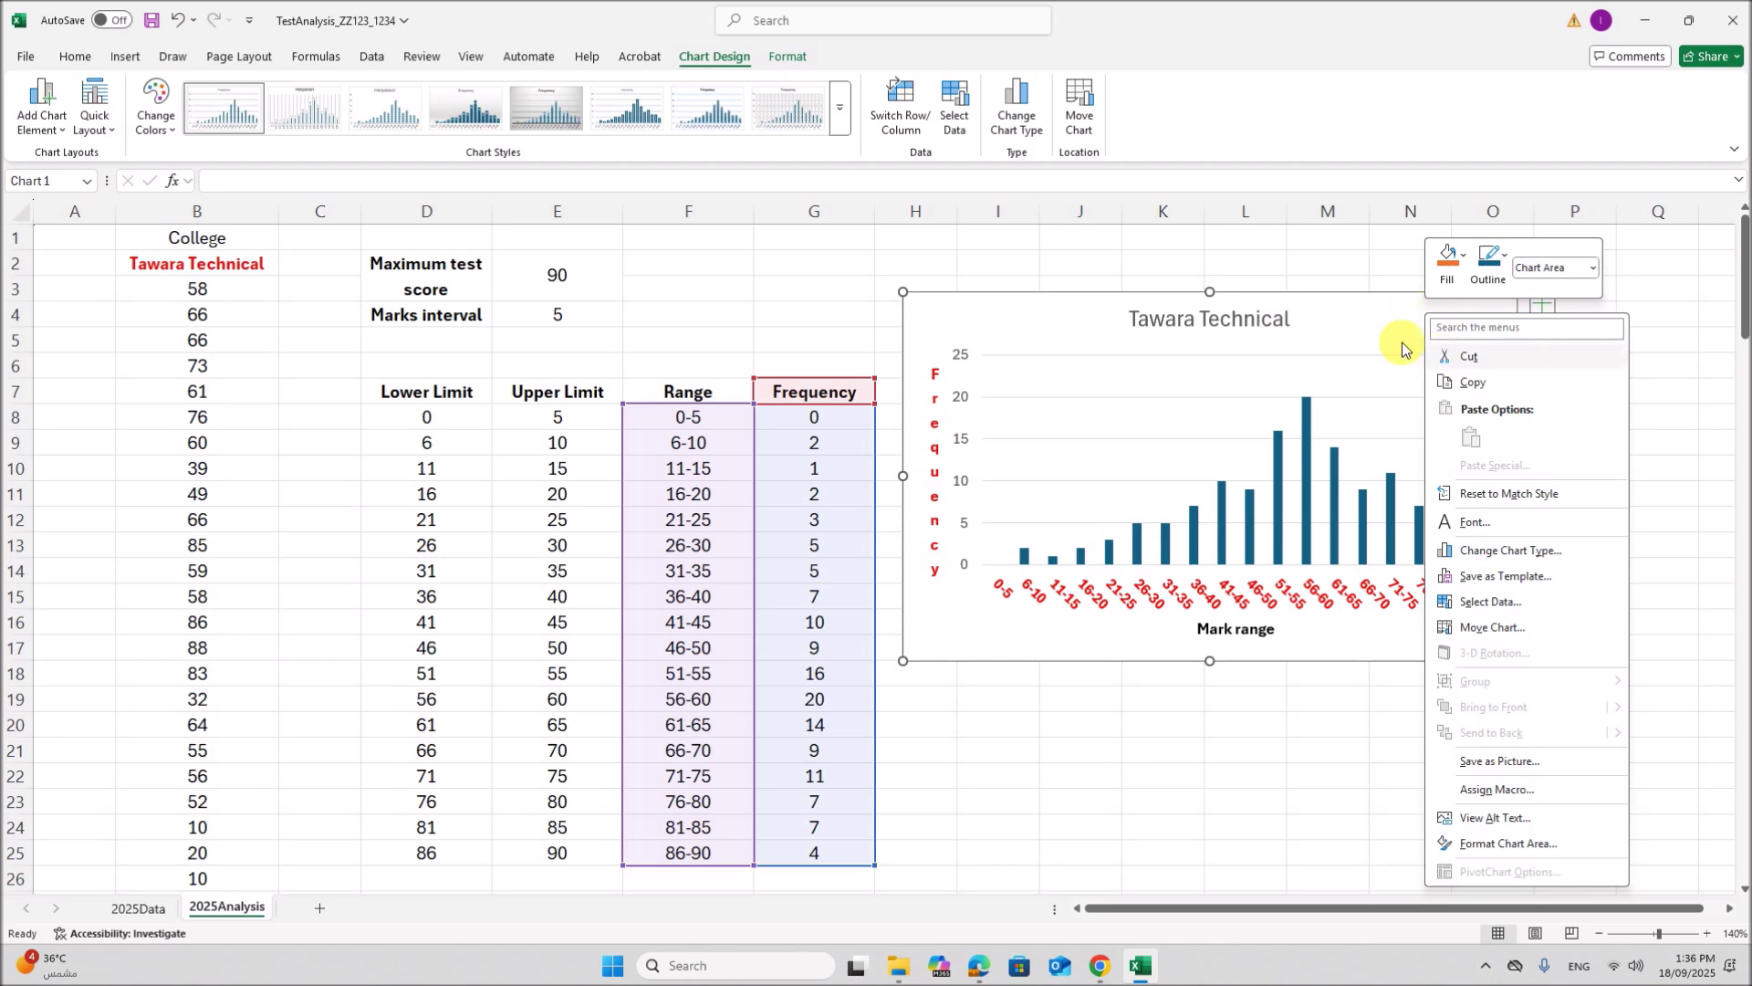
pyautogui.click(788, 58)
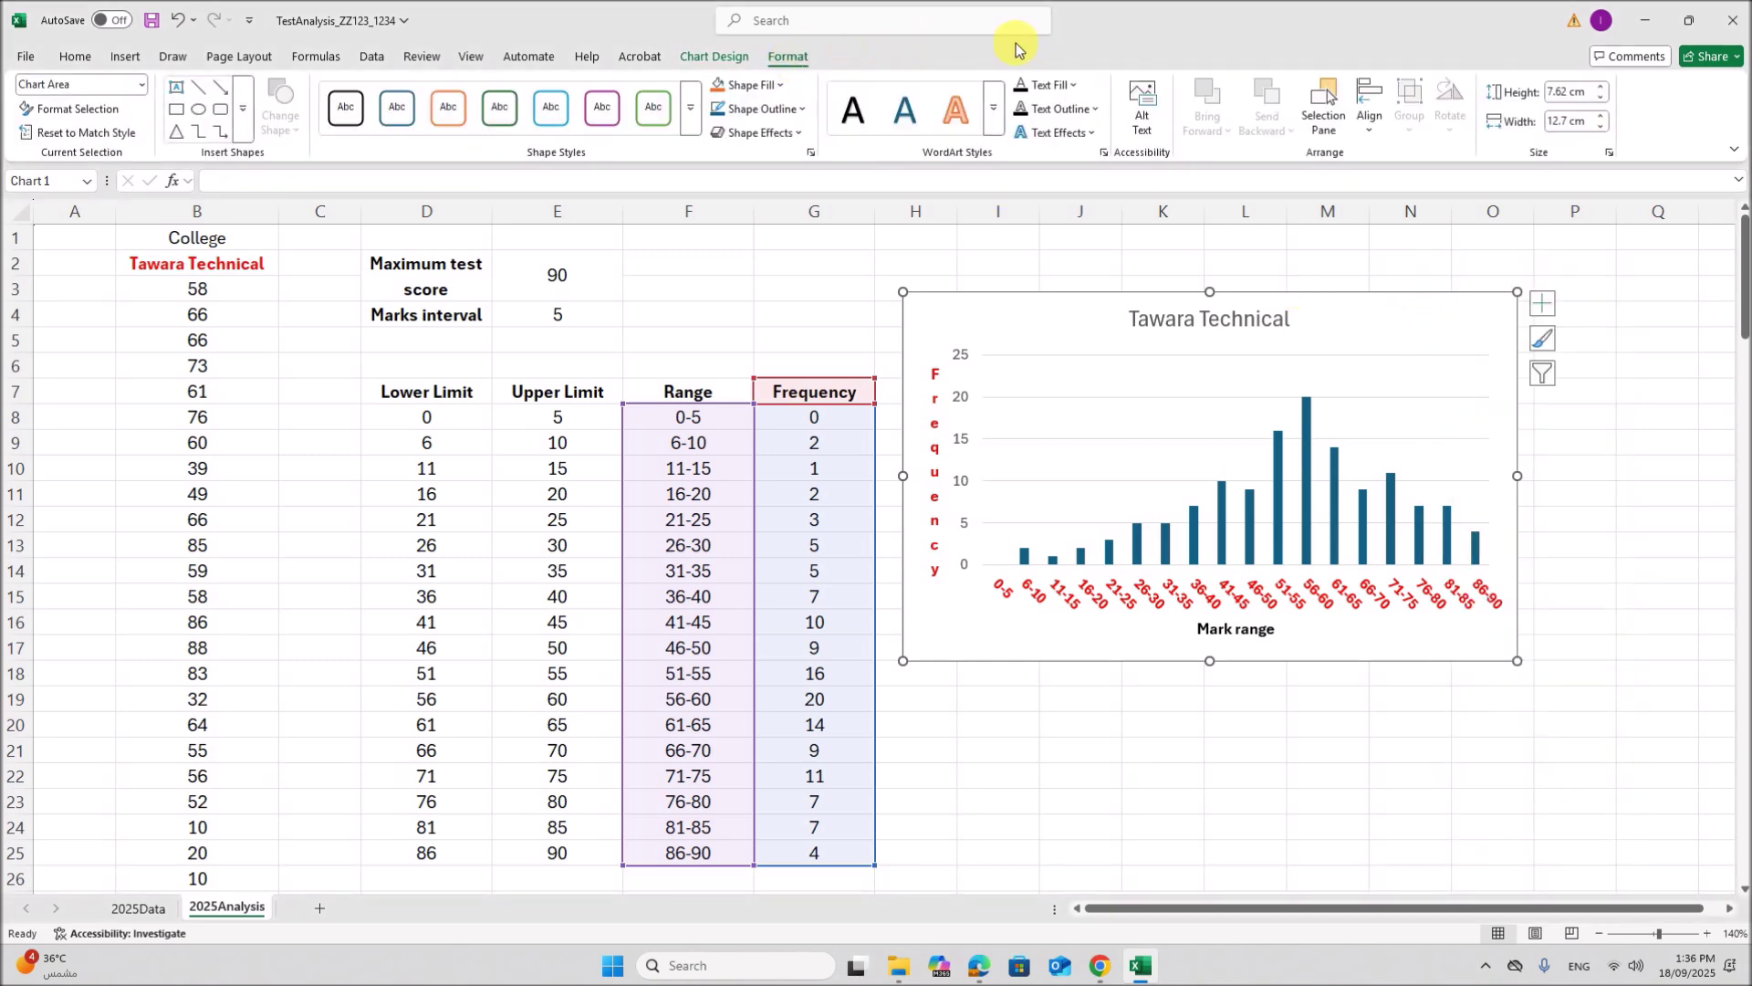
pyautogui.click(776, 87)
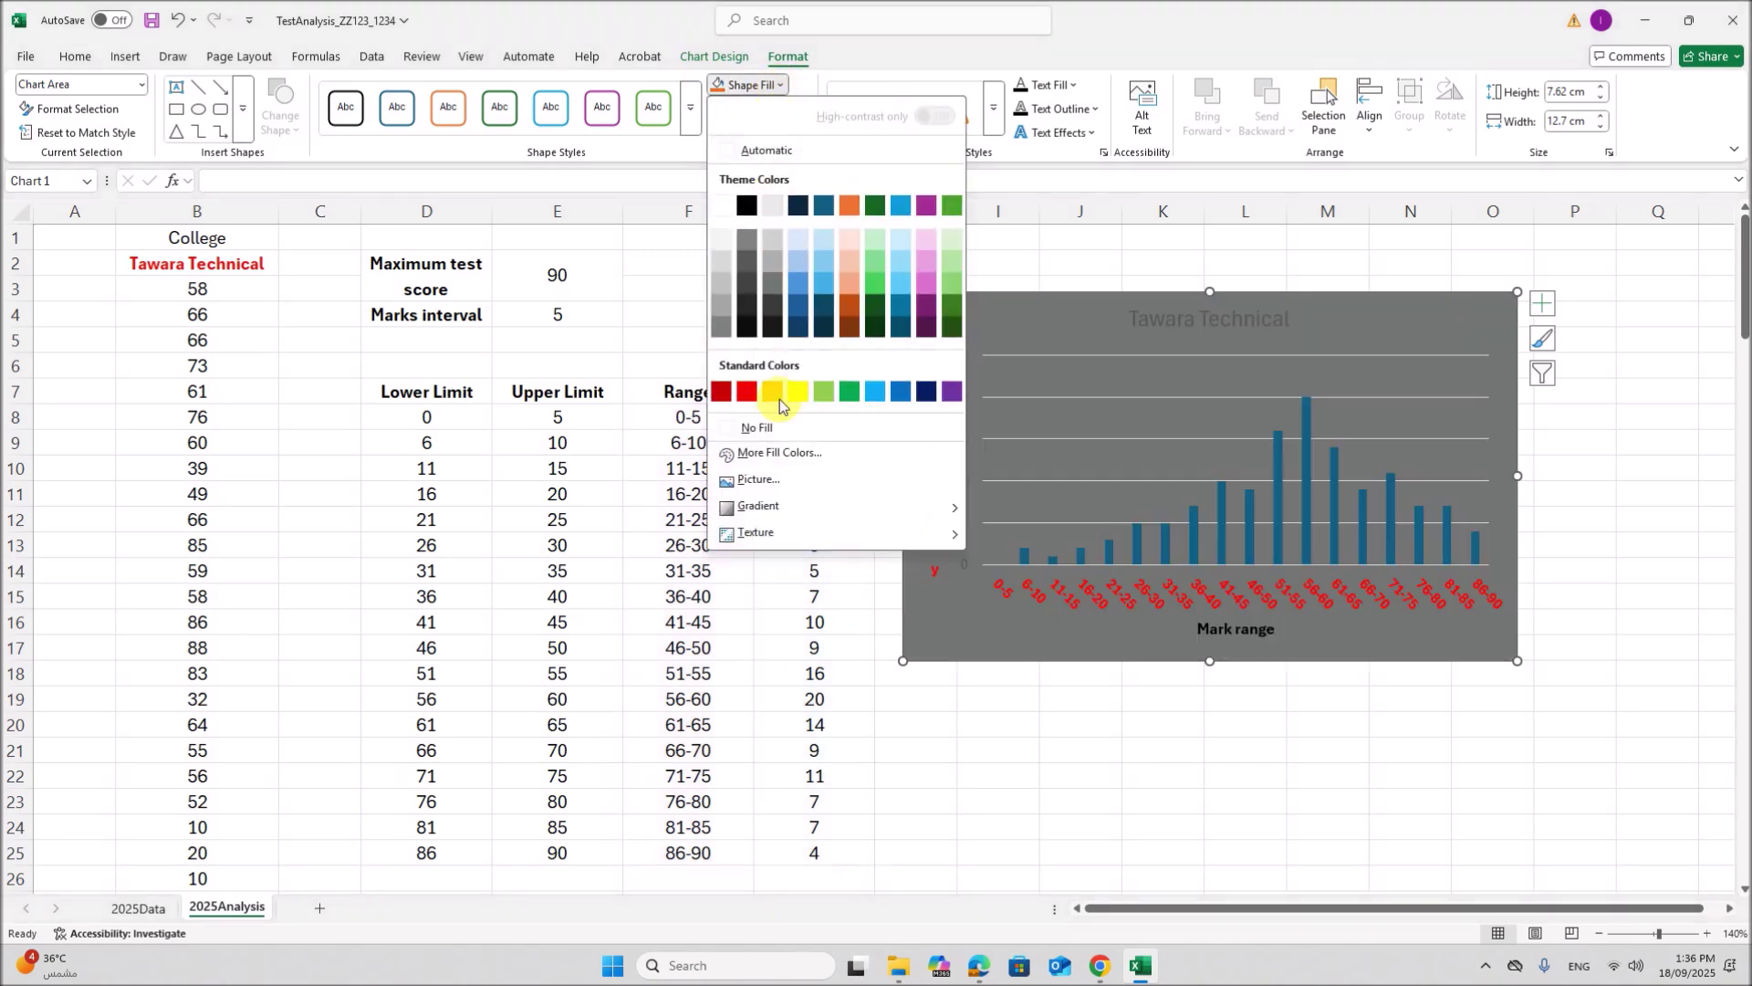
pyautogui.click(798, 365)
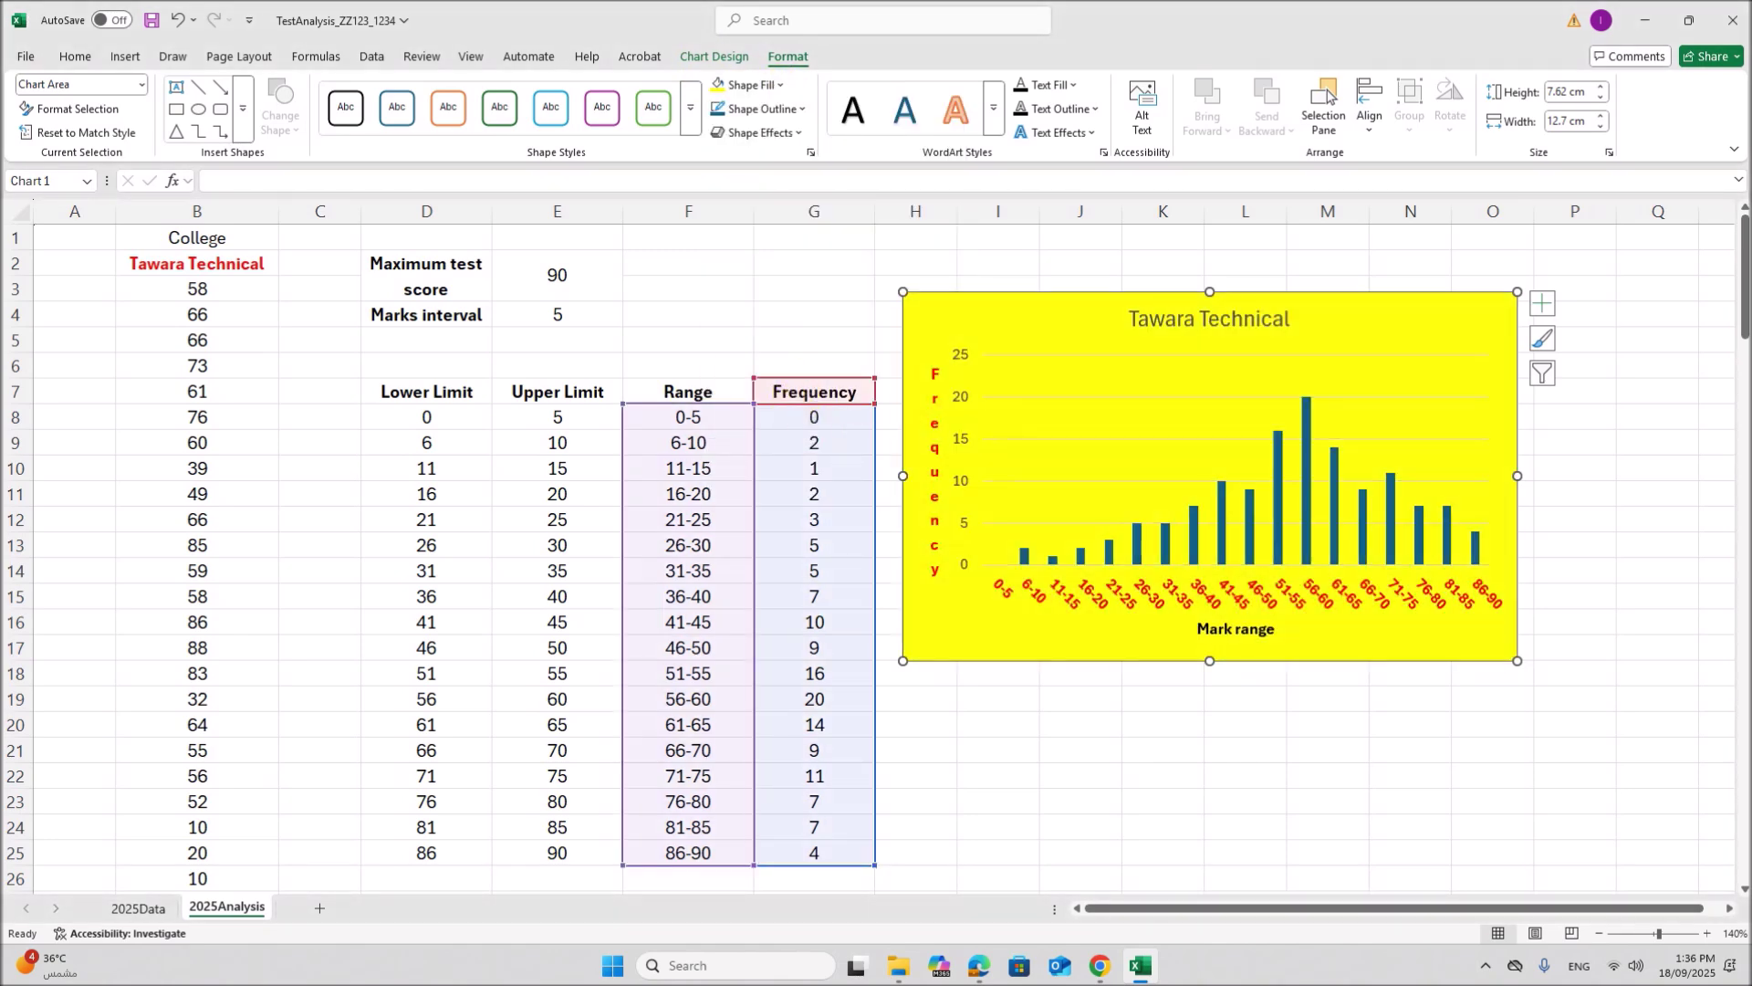
# Step: Fill the columns of the Frequency series with the standard colour blue and deselect the chart
pyautogui.click(1277, 458)
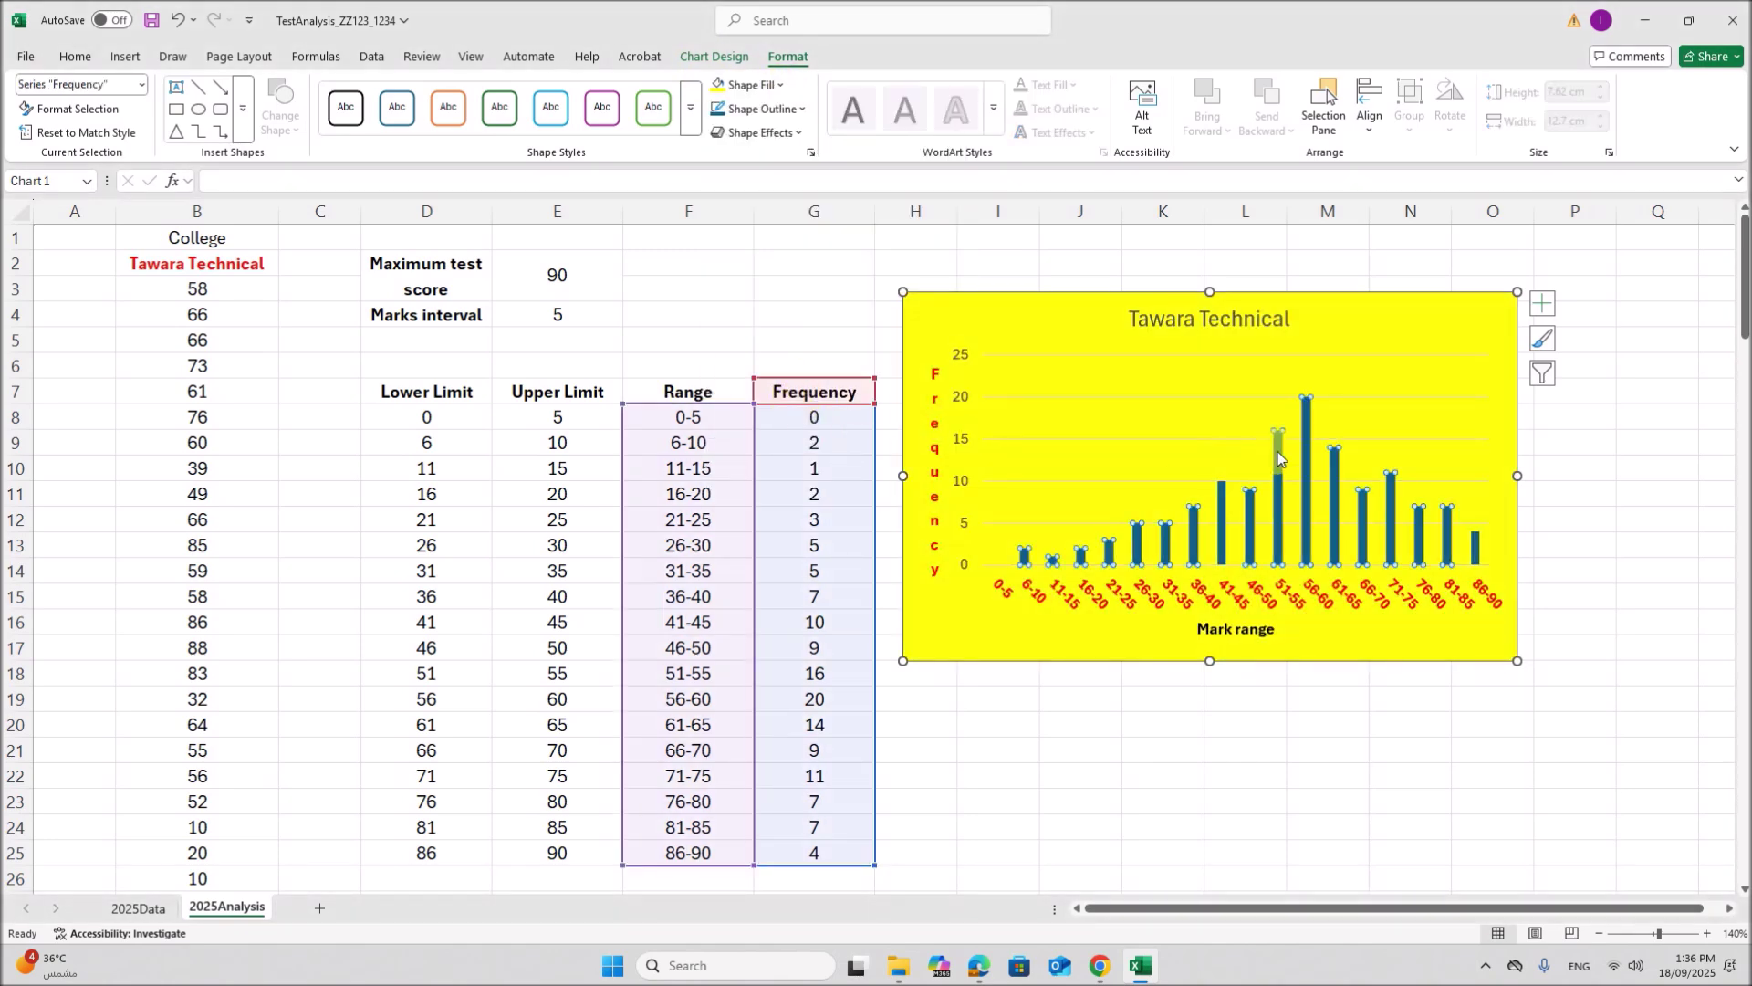
pyautogui.click(785, 88)
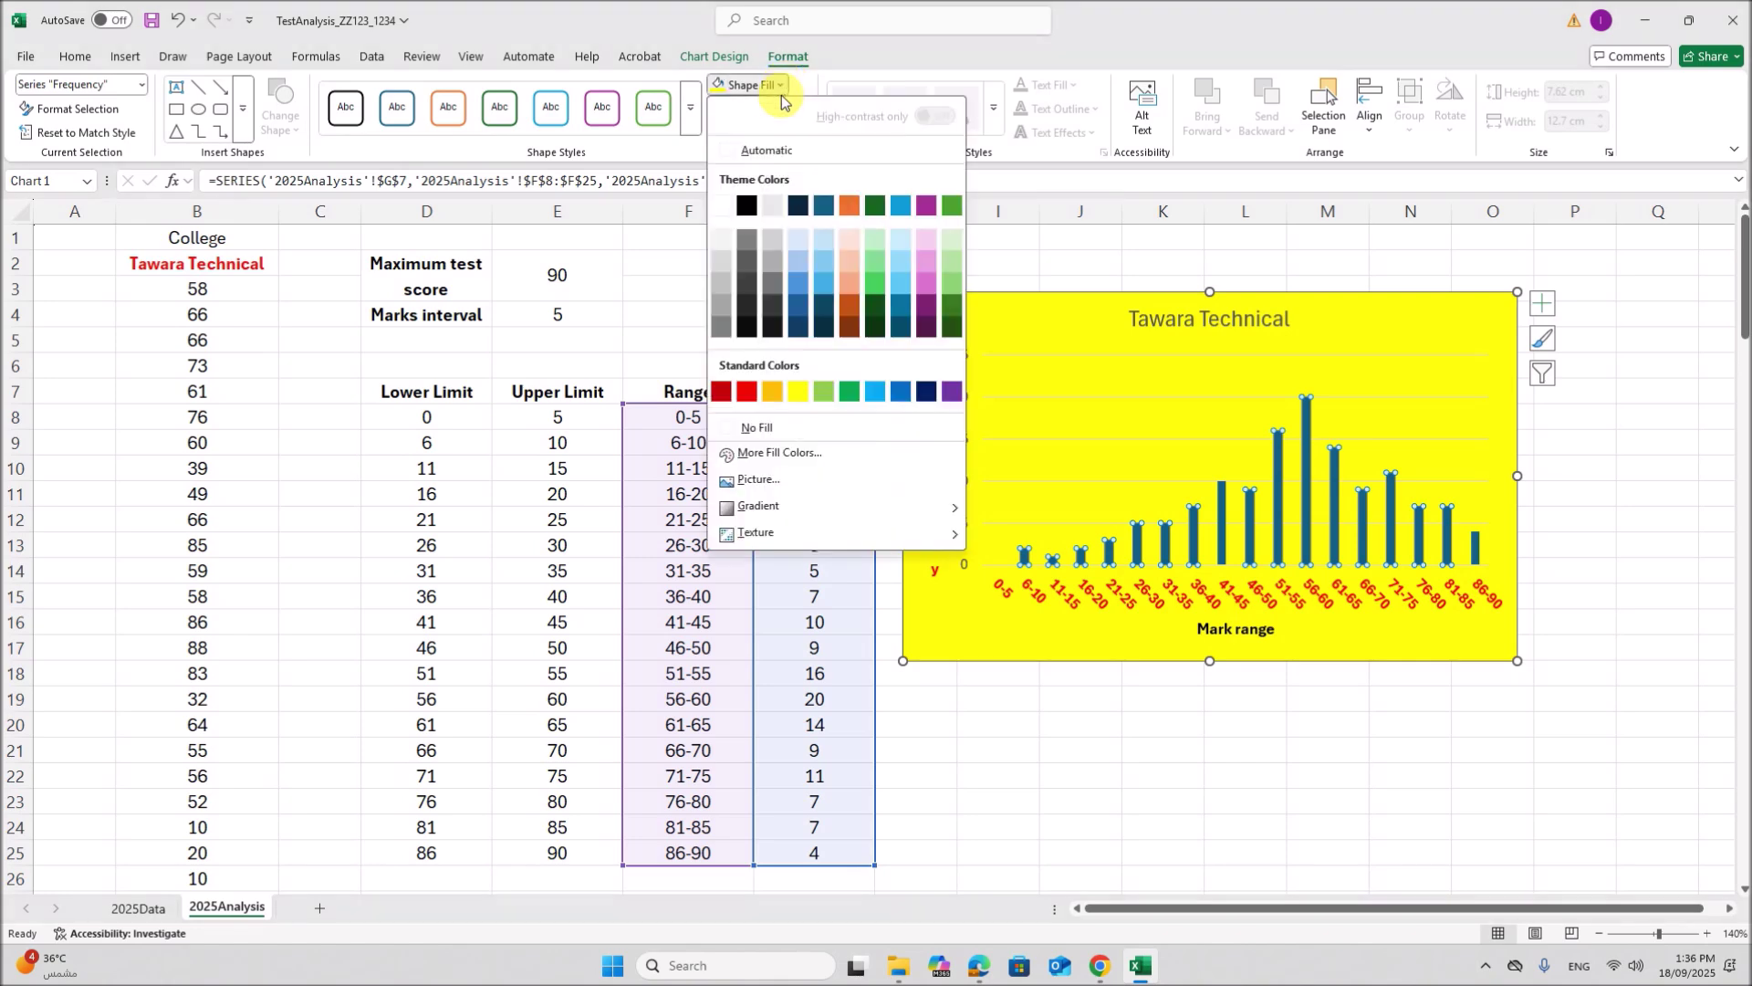
pyautogui.click(900, 395)
pyautogui.click(1184, 698)
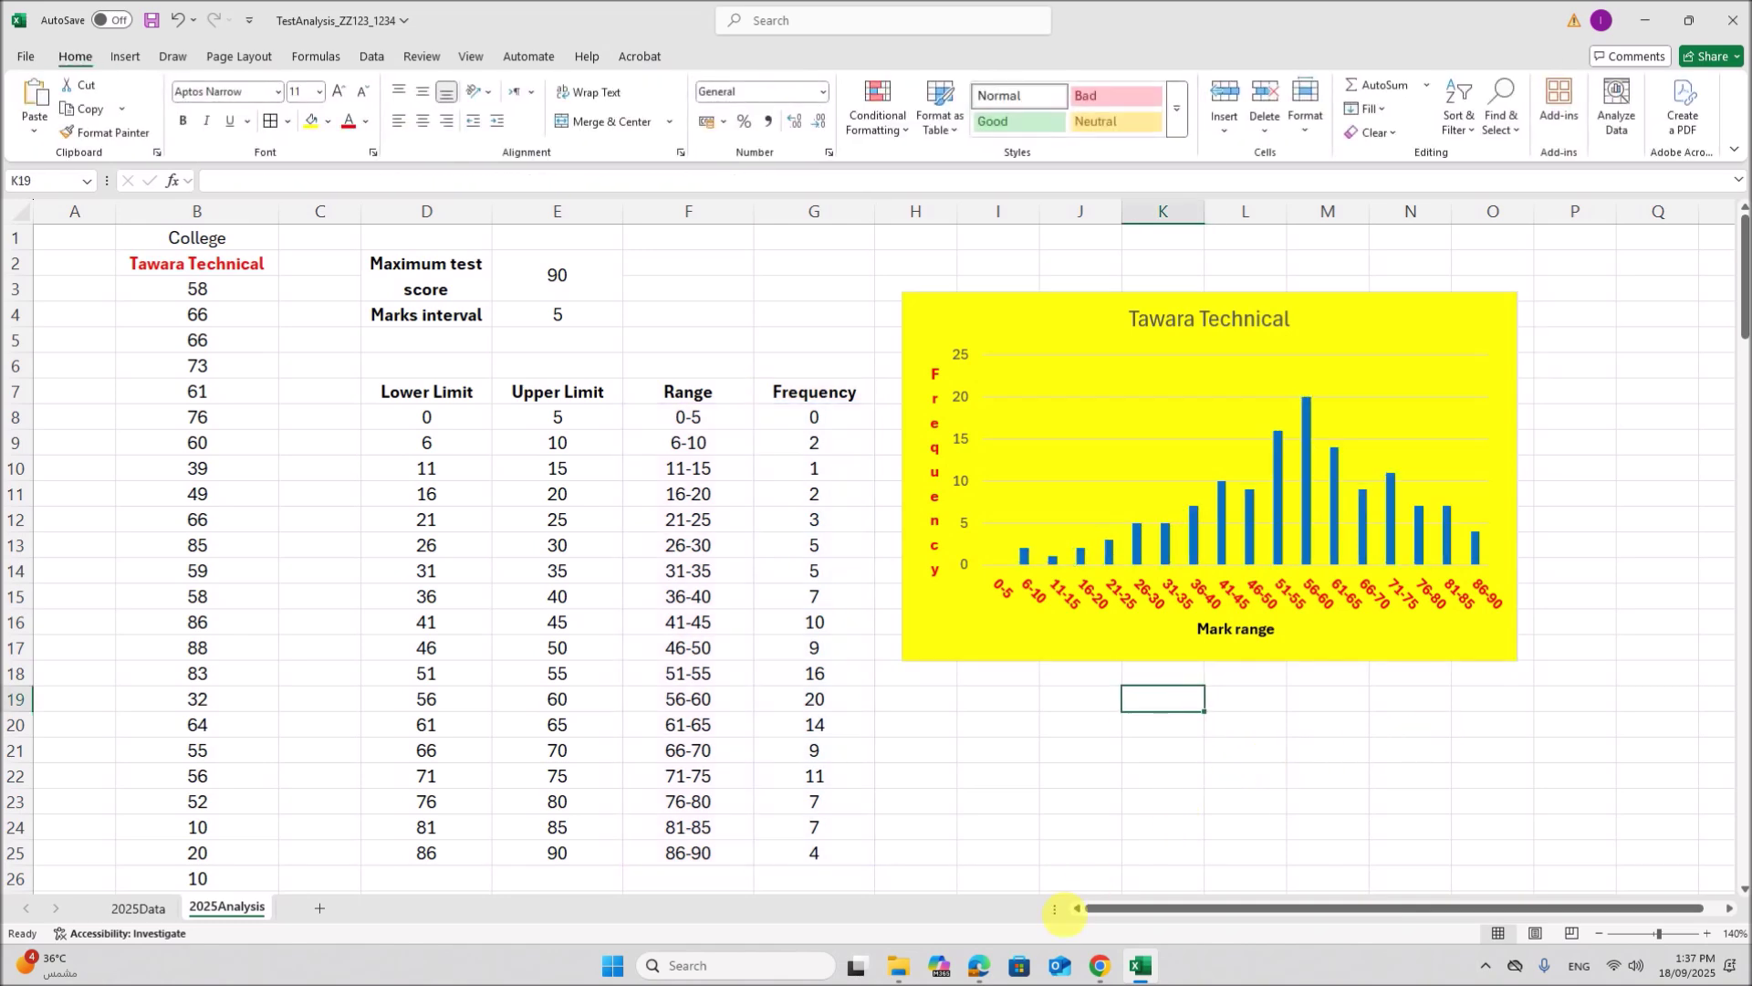
# Step: Switch to the question paper PDF and compare the frequency chart with the Tawara Technical and Tawara Elementary sample charts
pyautogui.click(978, 965)
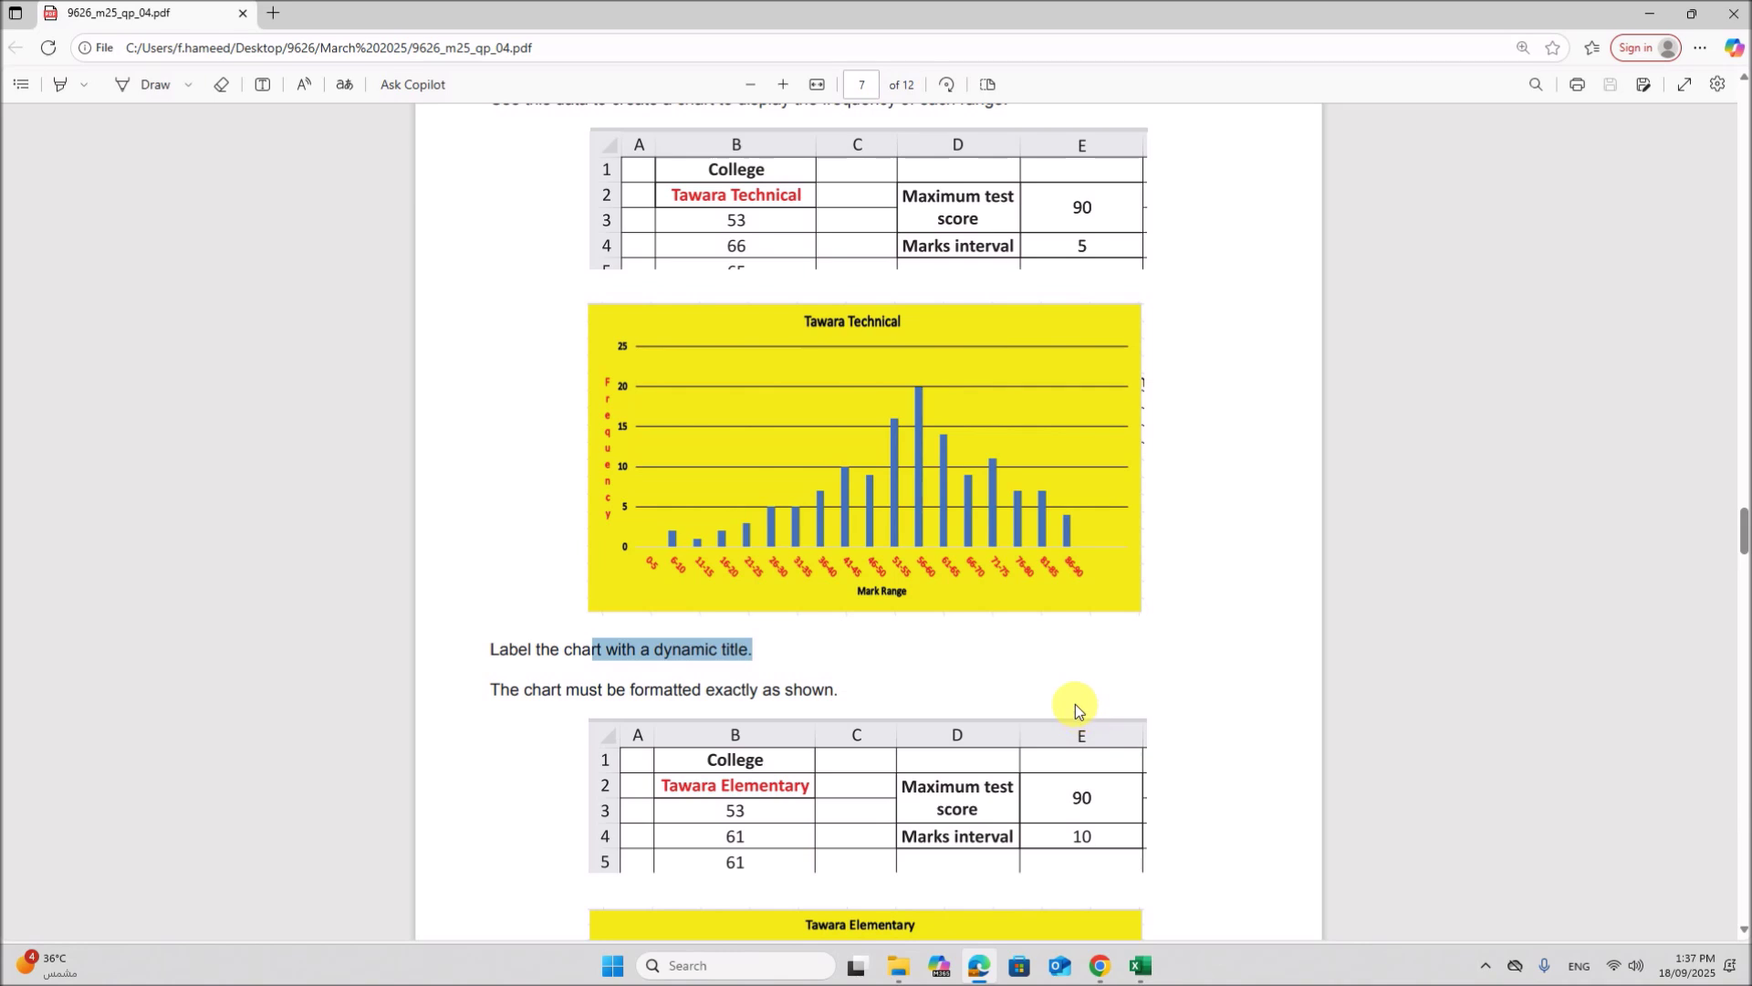
pyautogui.scroll(-2, 1057, 637)
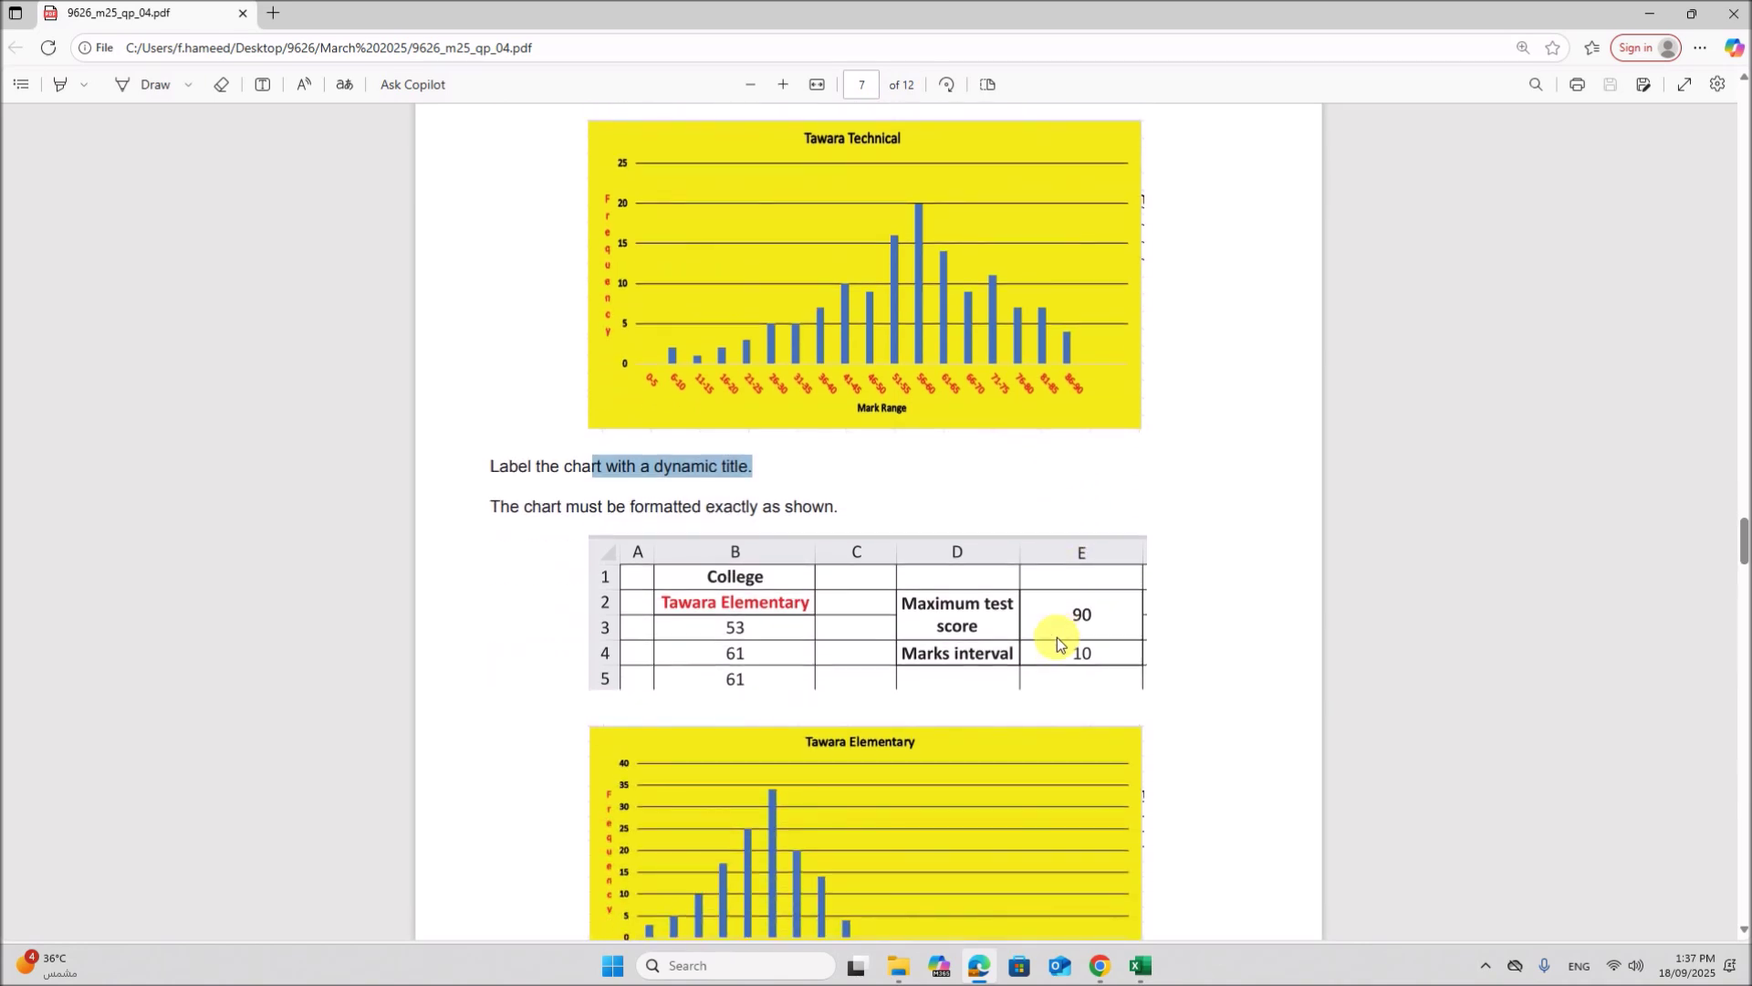
pyautogui.scroll(-2, 1057, 637)
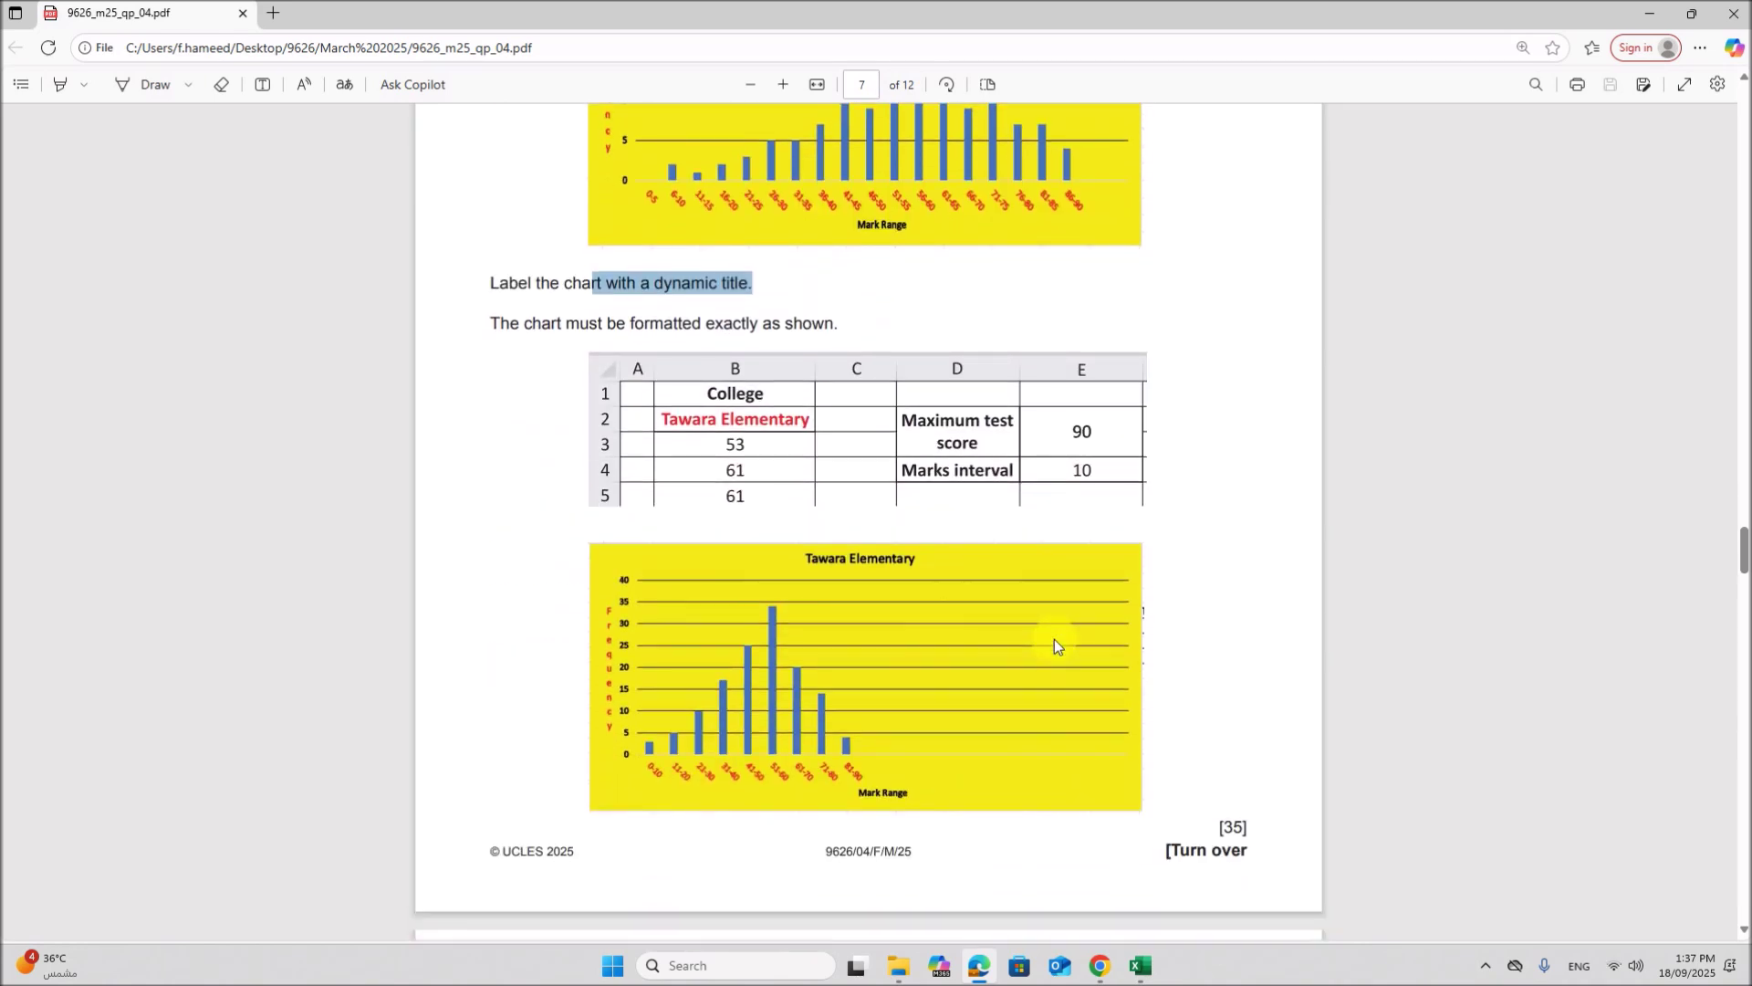
pyautogui.scroll(4, 1054, 640)
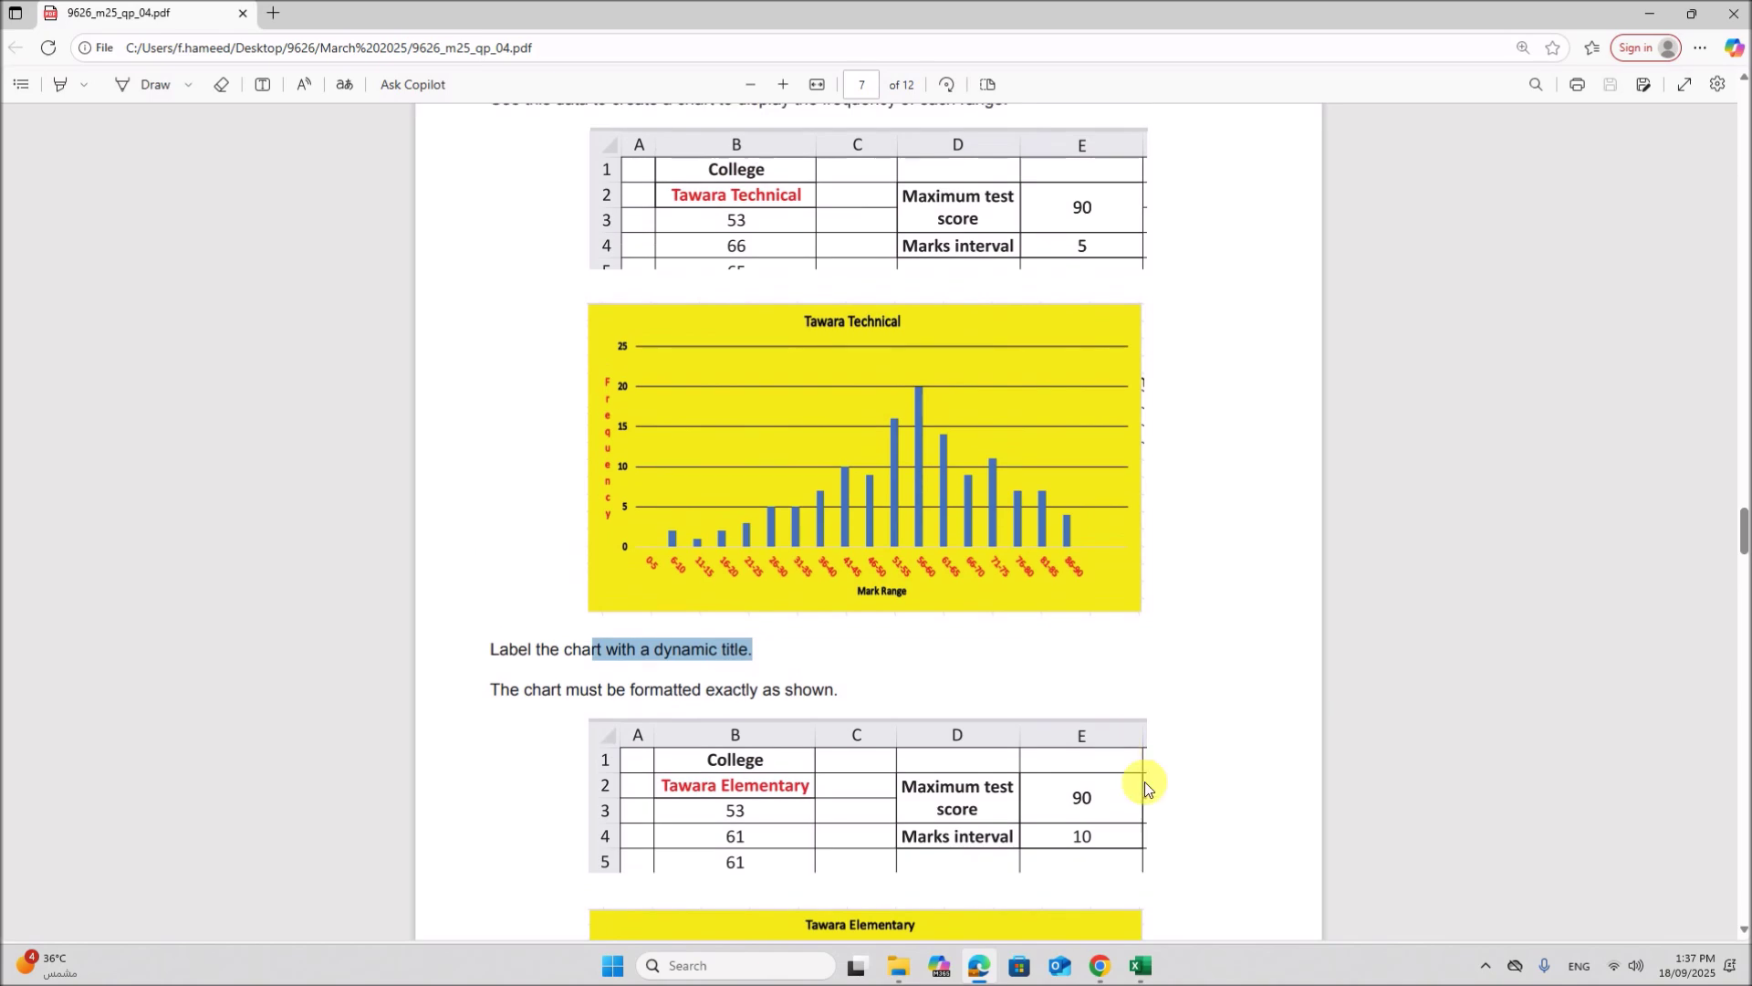
pyautogui.click(1140, 966)
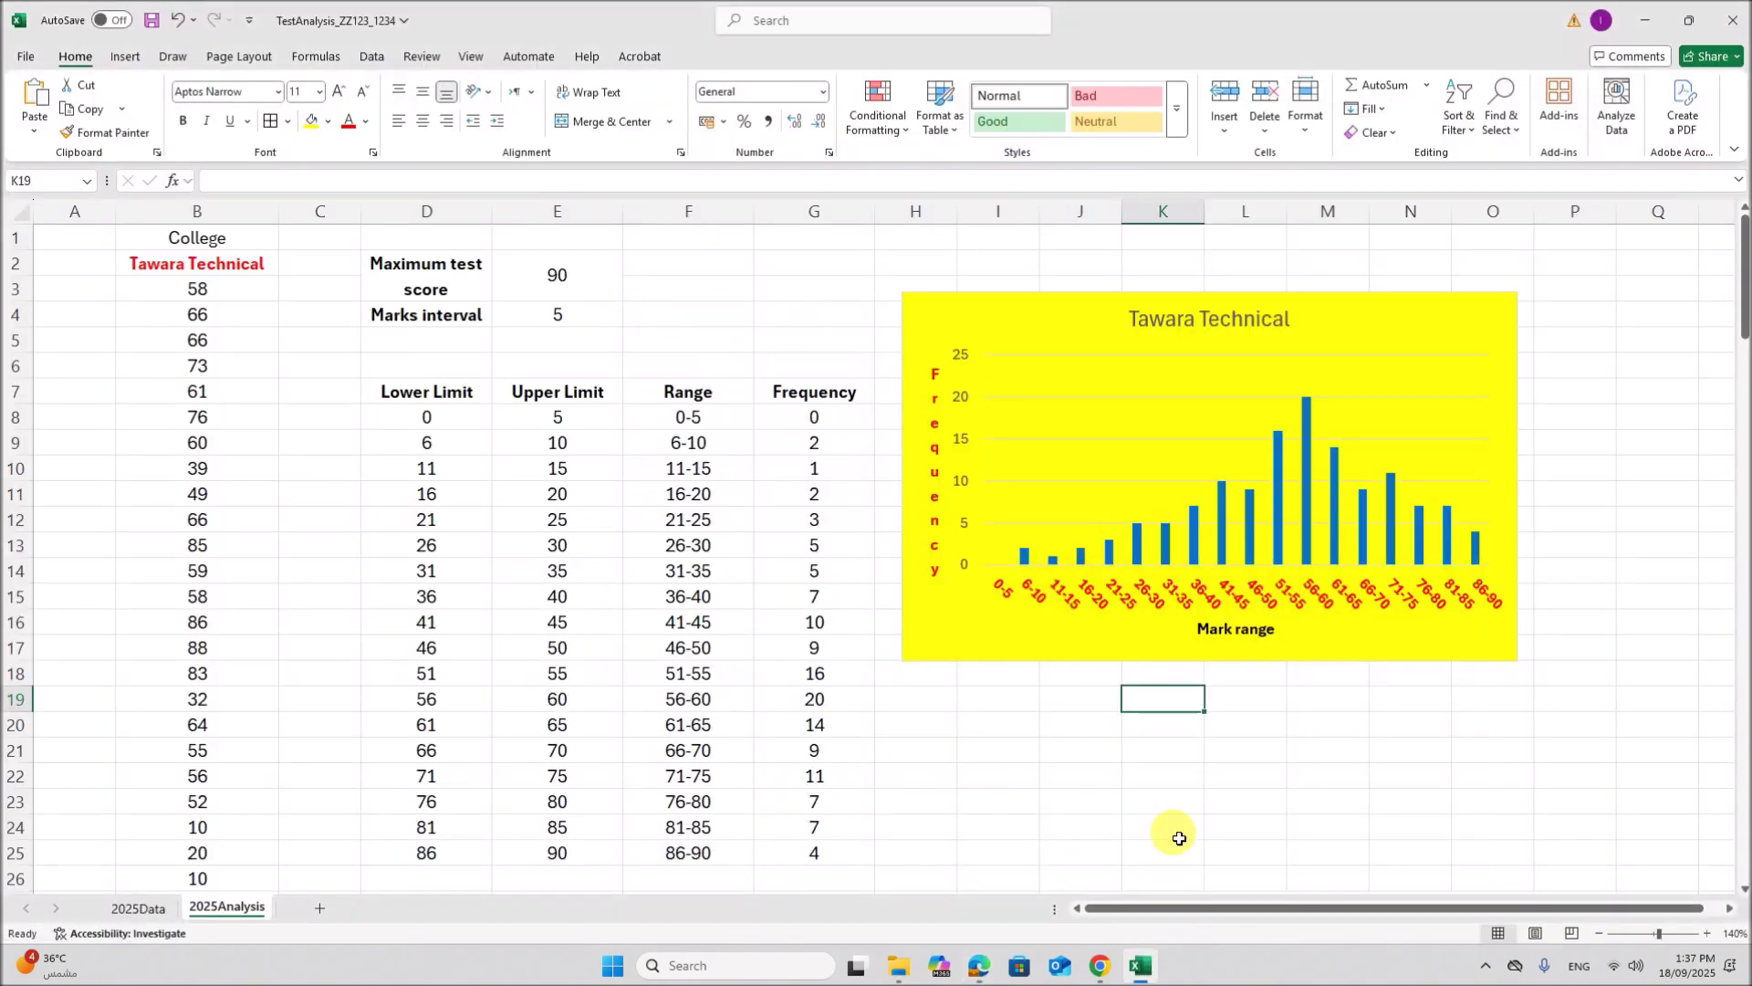
pyautogui.click(1361, 659)
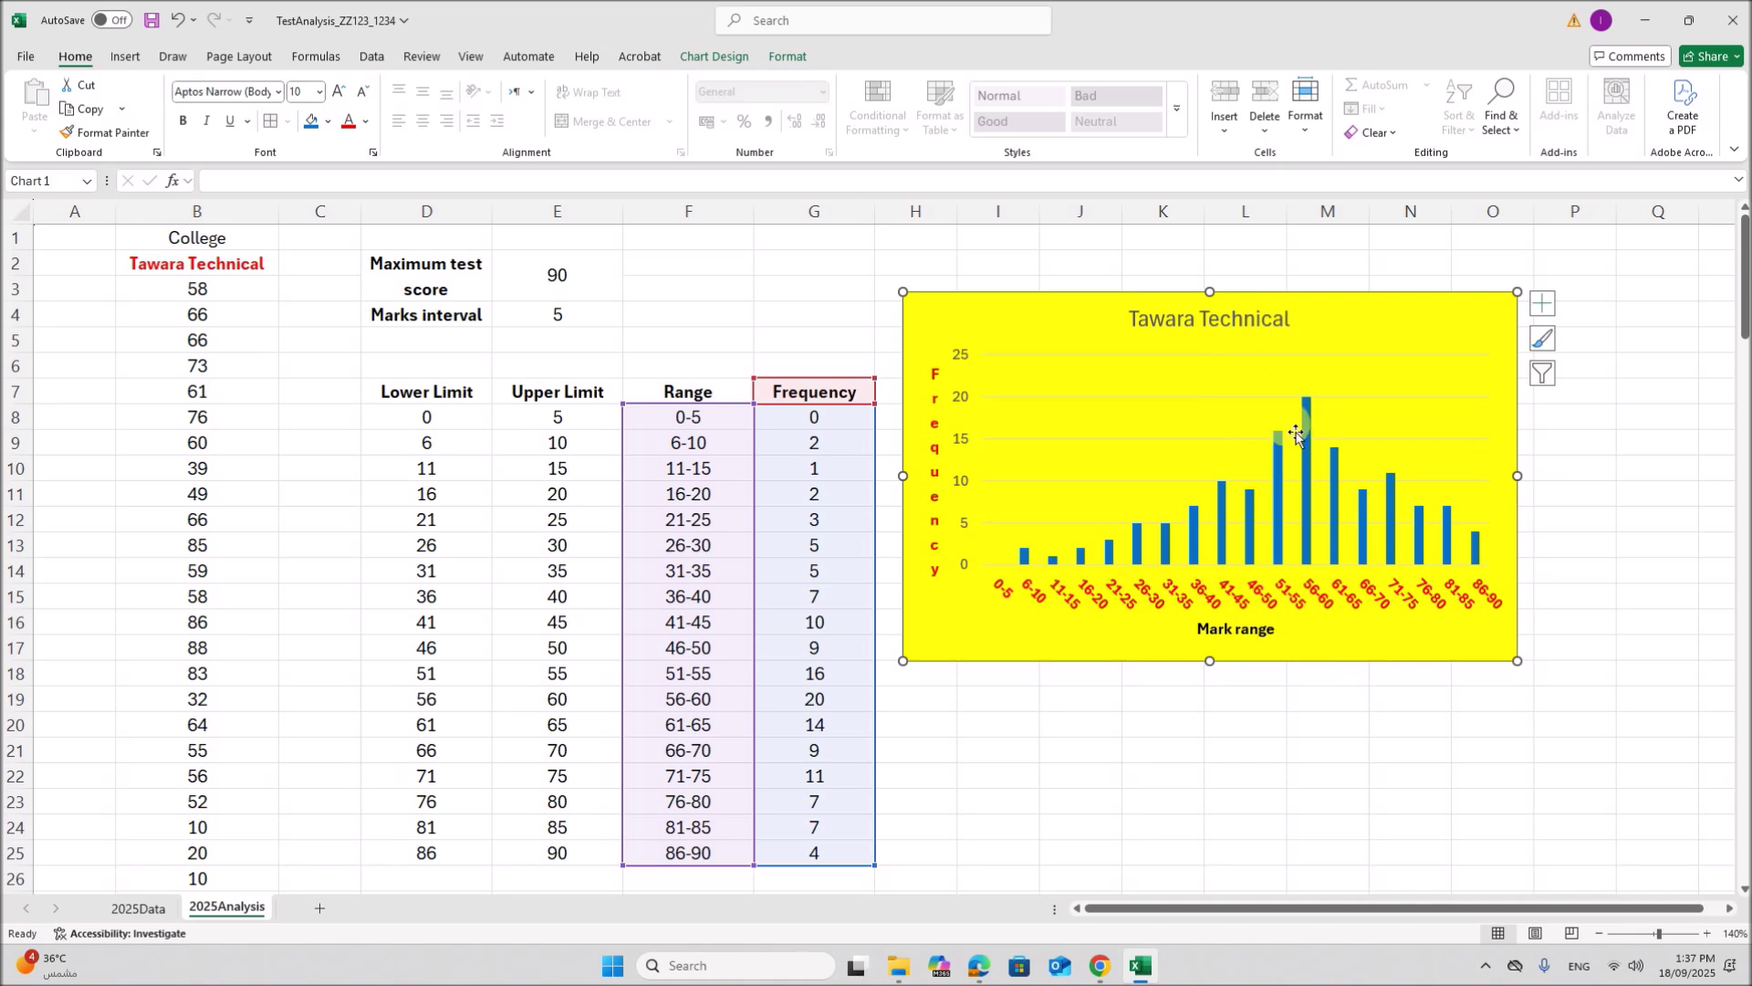
pyautogui.click(978, 965)
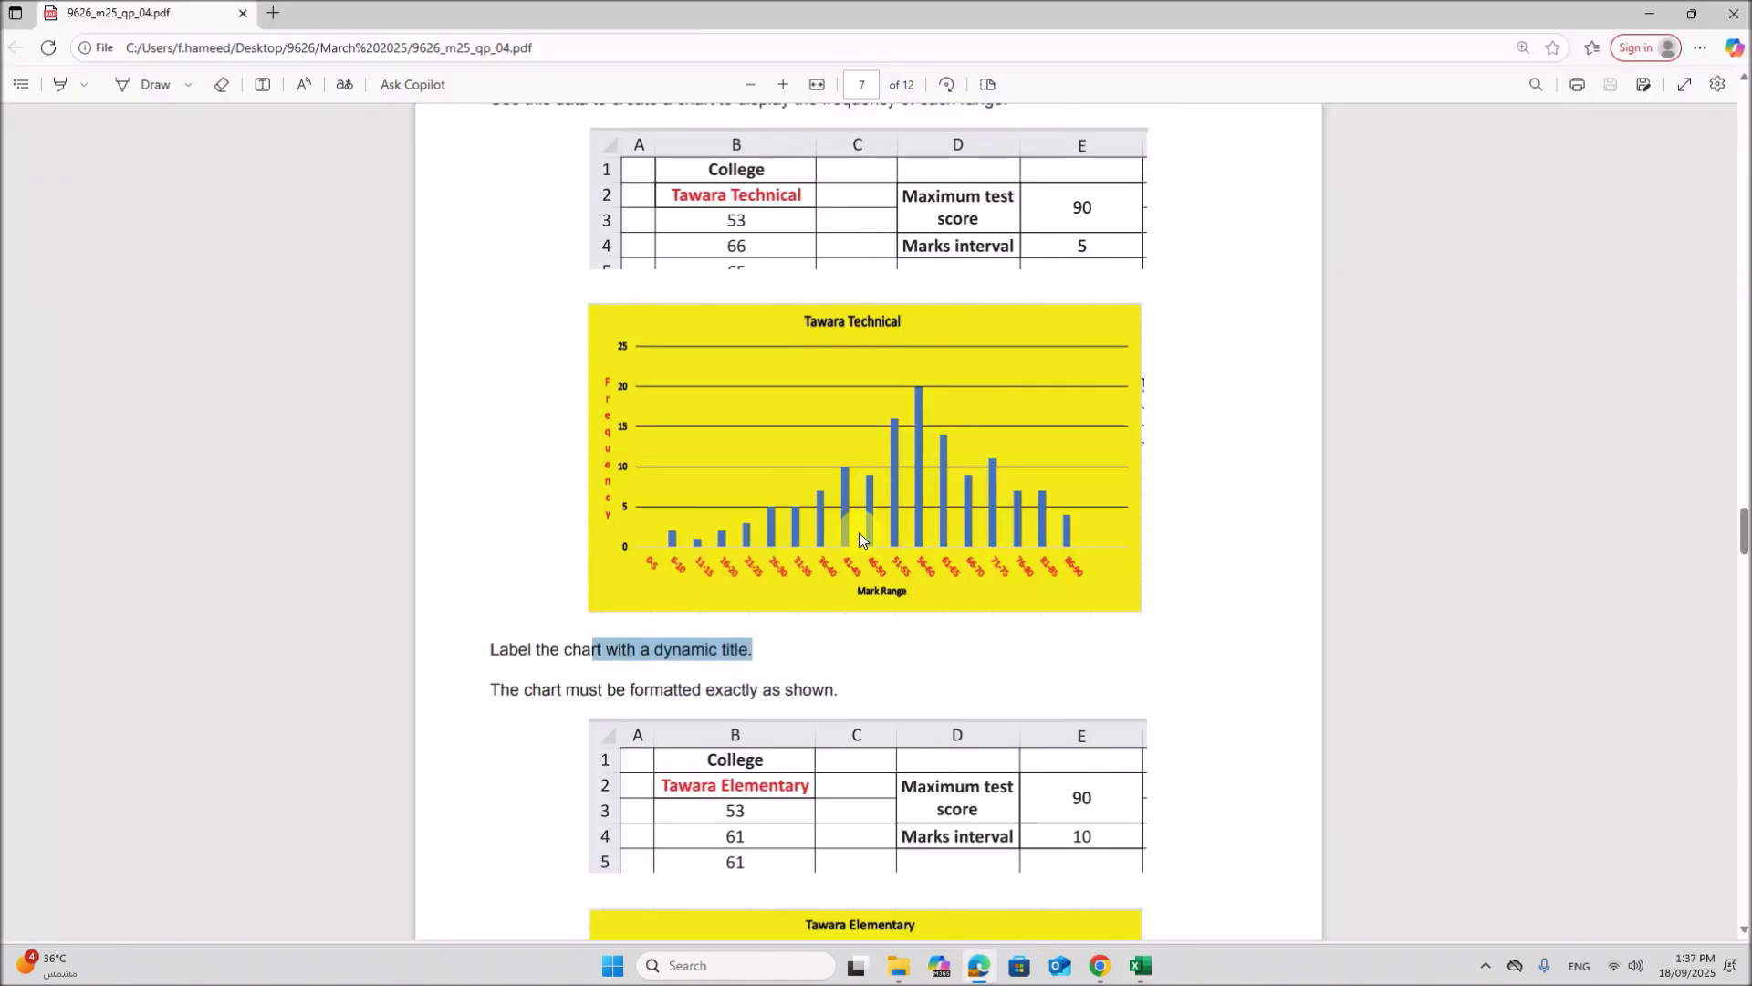
pyautogui.scroll(-3, 859, 538)
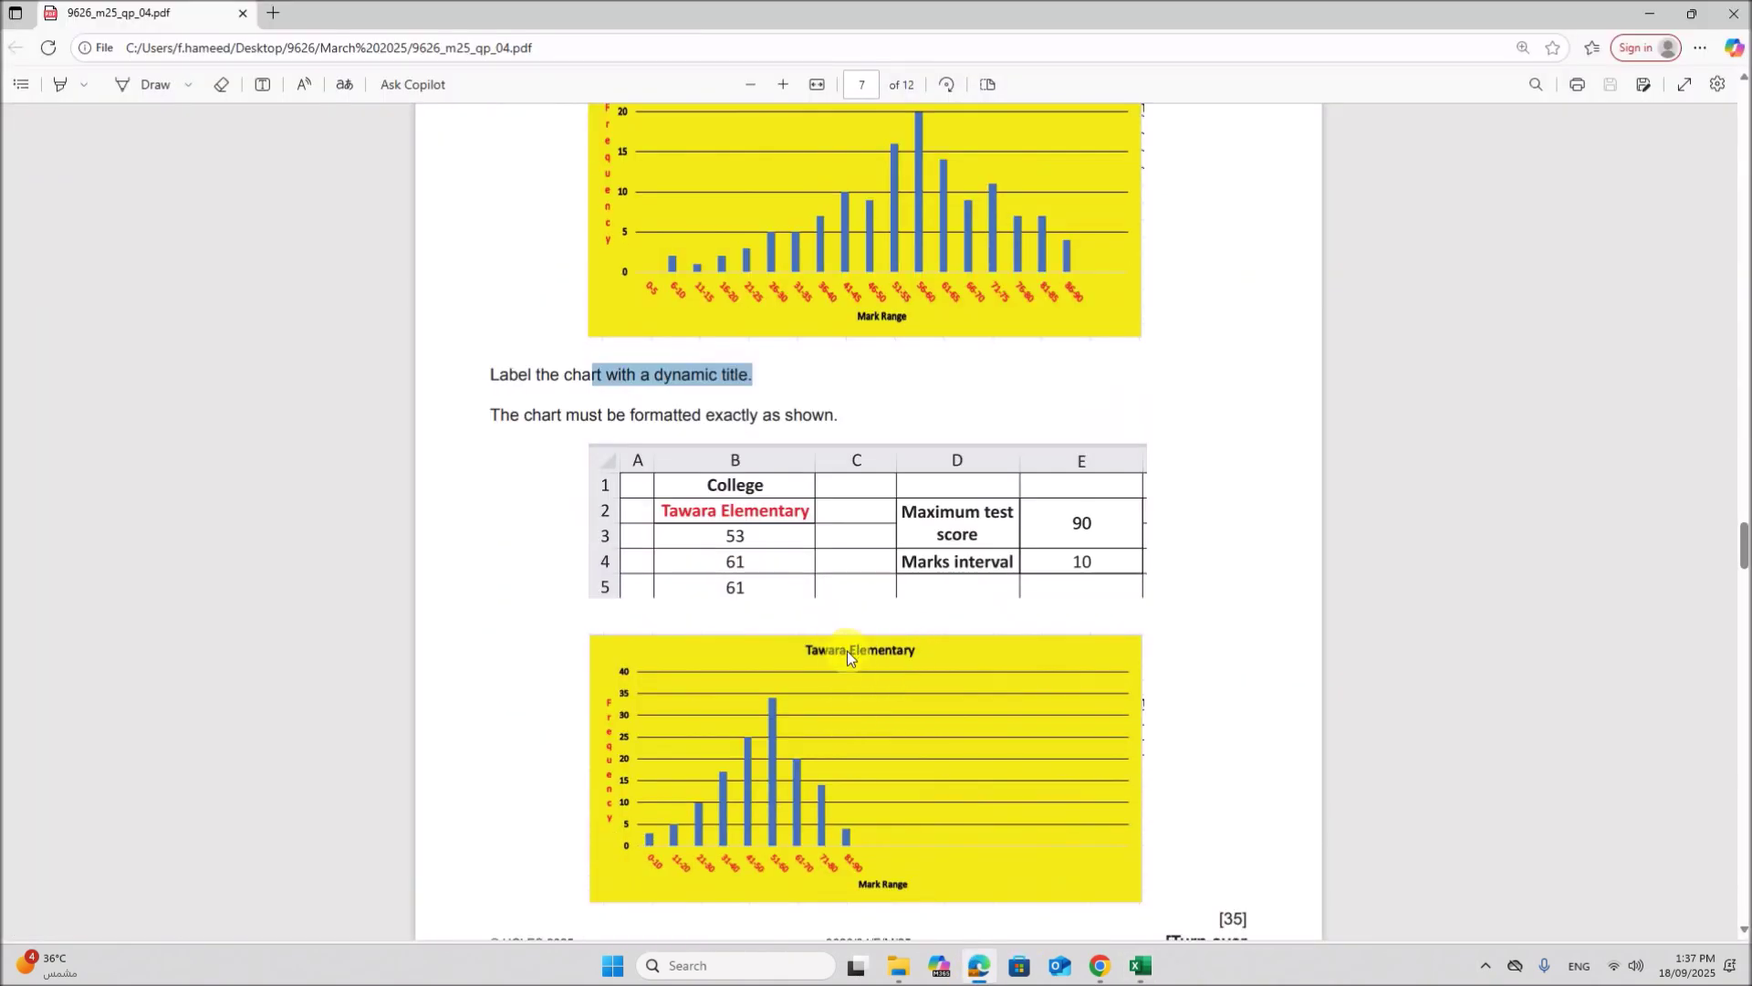
# Step: Switch back to the Excel workbook, choose Tawara Elementary as the college and set the marks interval to 10
pyautogui.click(1140, 966)
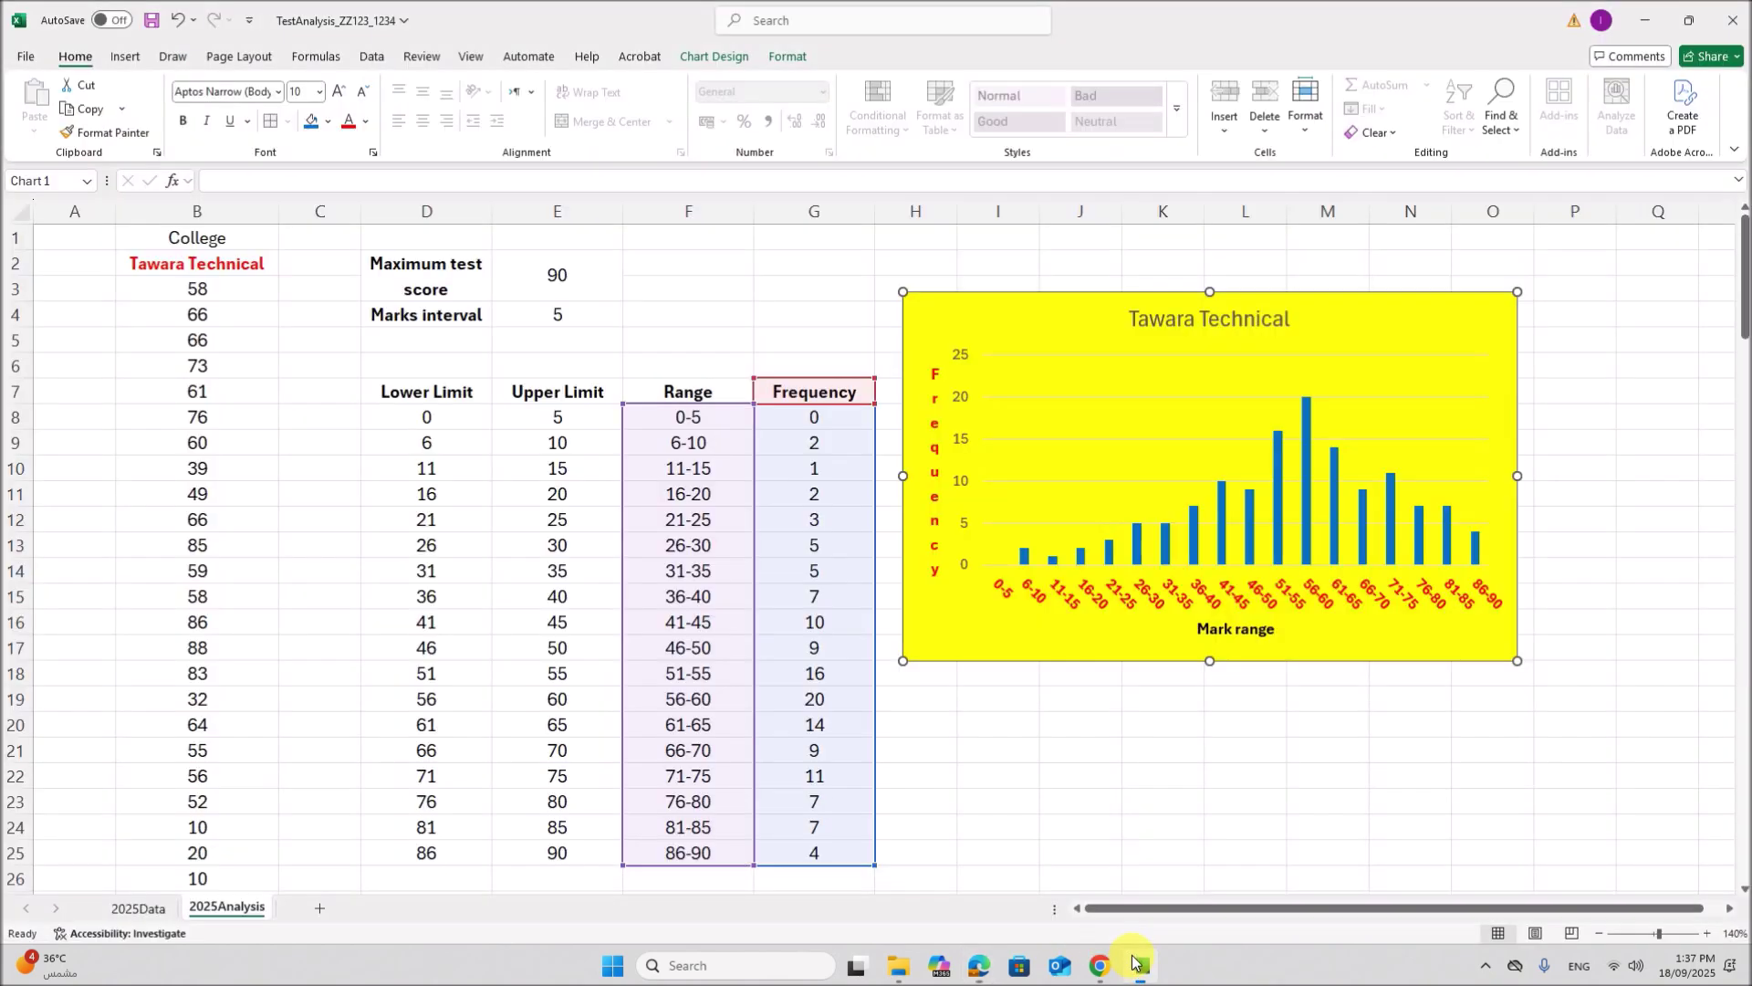
pyautogui.click(242, 264)
pyautogui.click(287, 266)
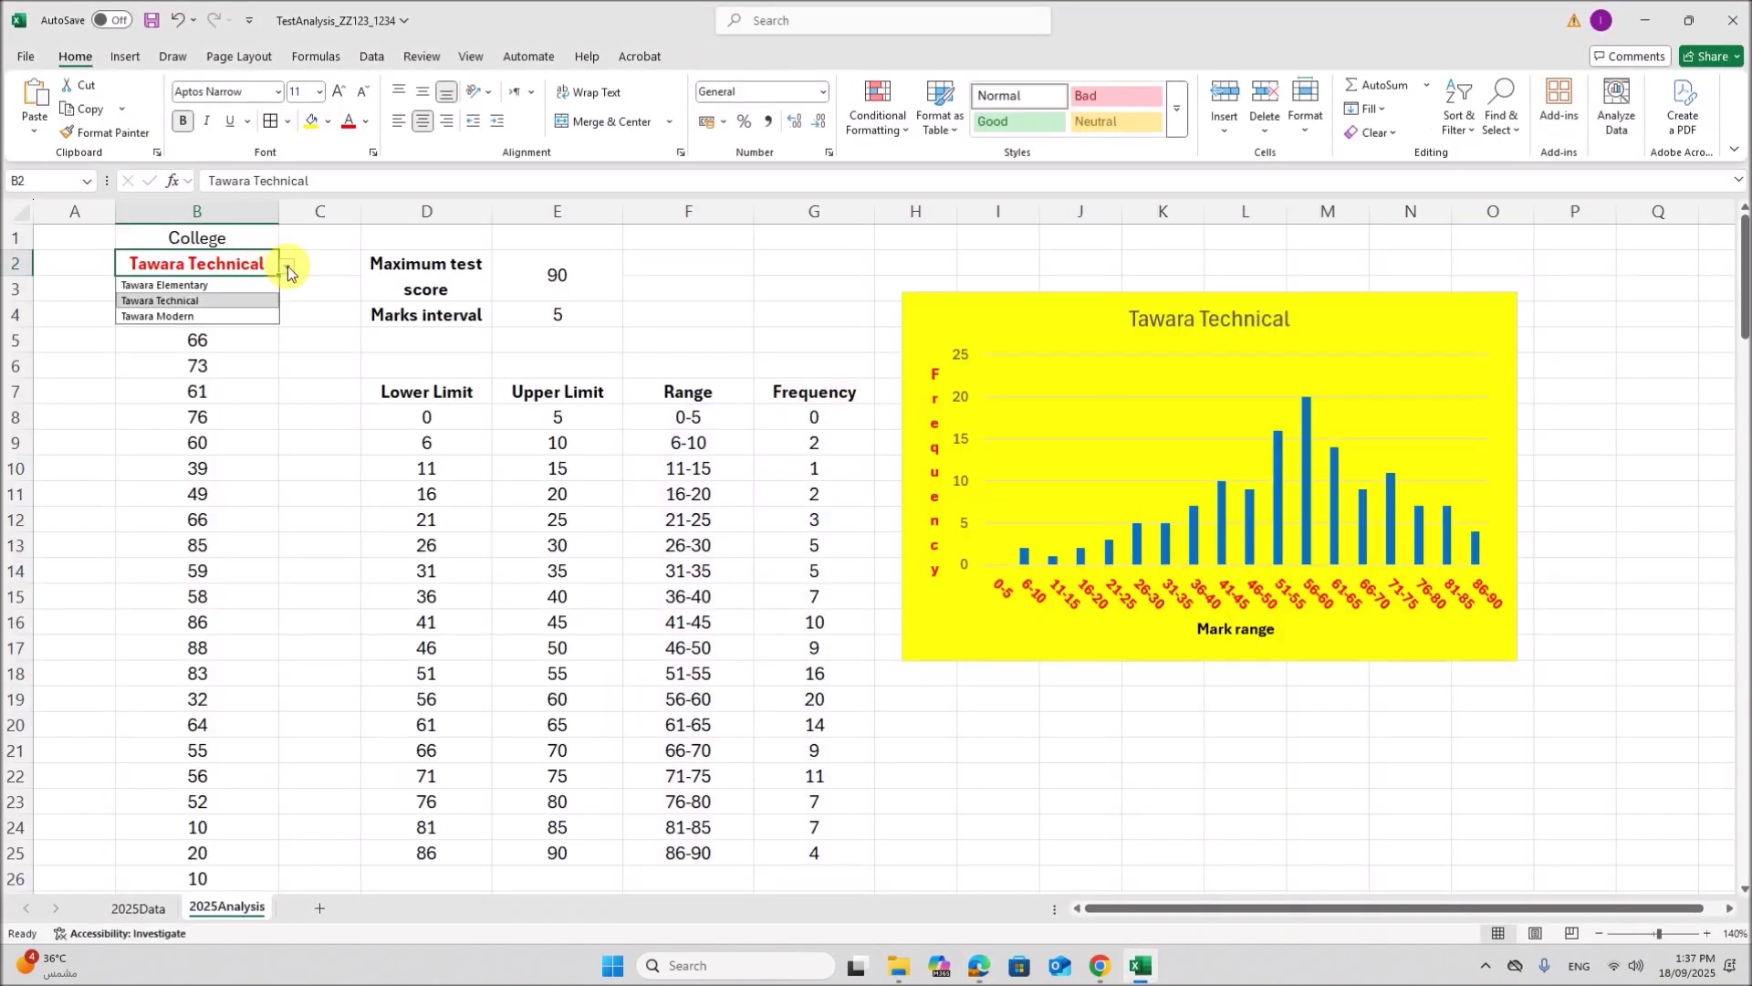
pyautogui.click(230, 285)
pyautogui.click(559, 326)
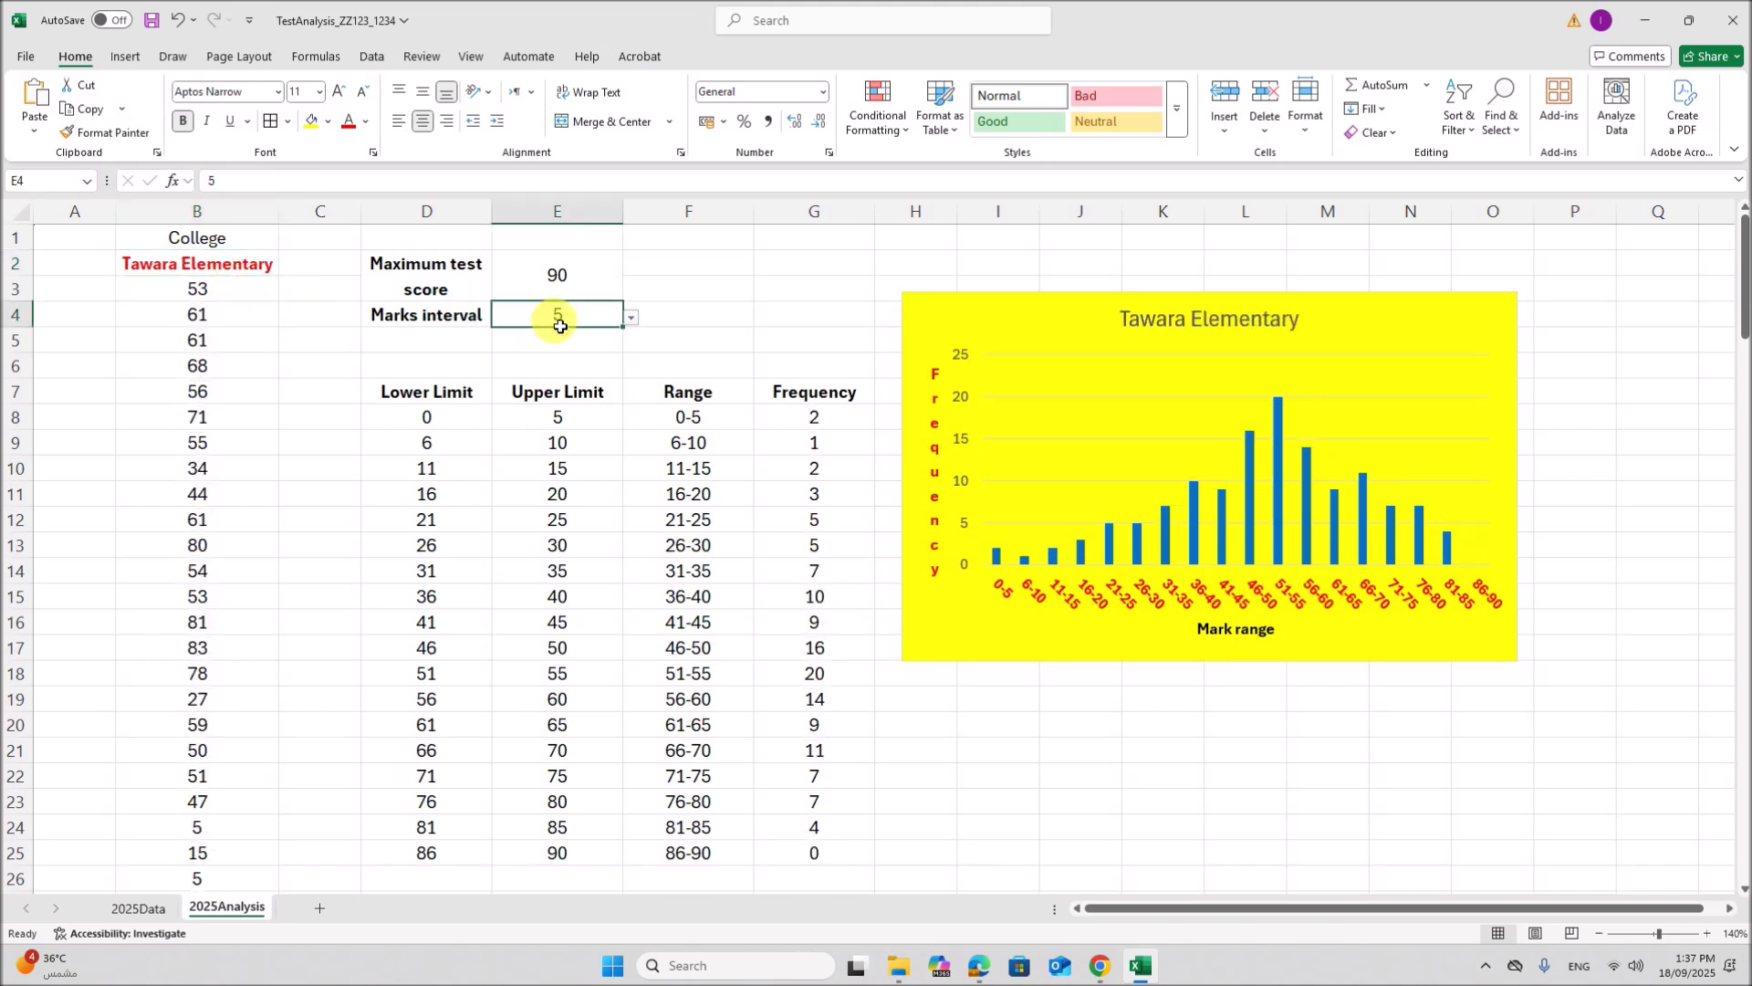
pyautogui.click(630, 318)
pyautogui.click(591, 348)
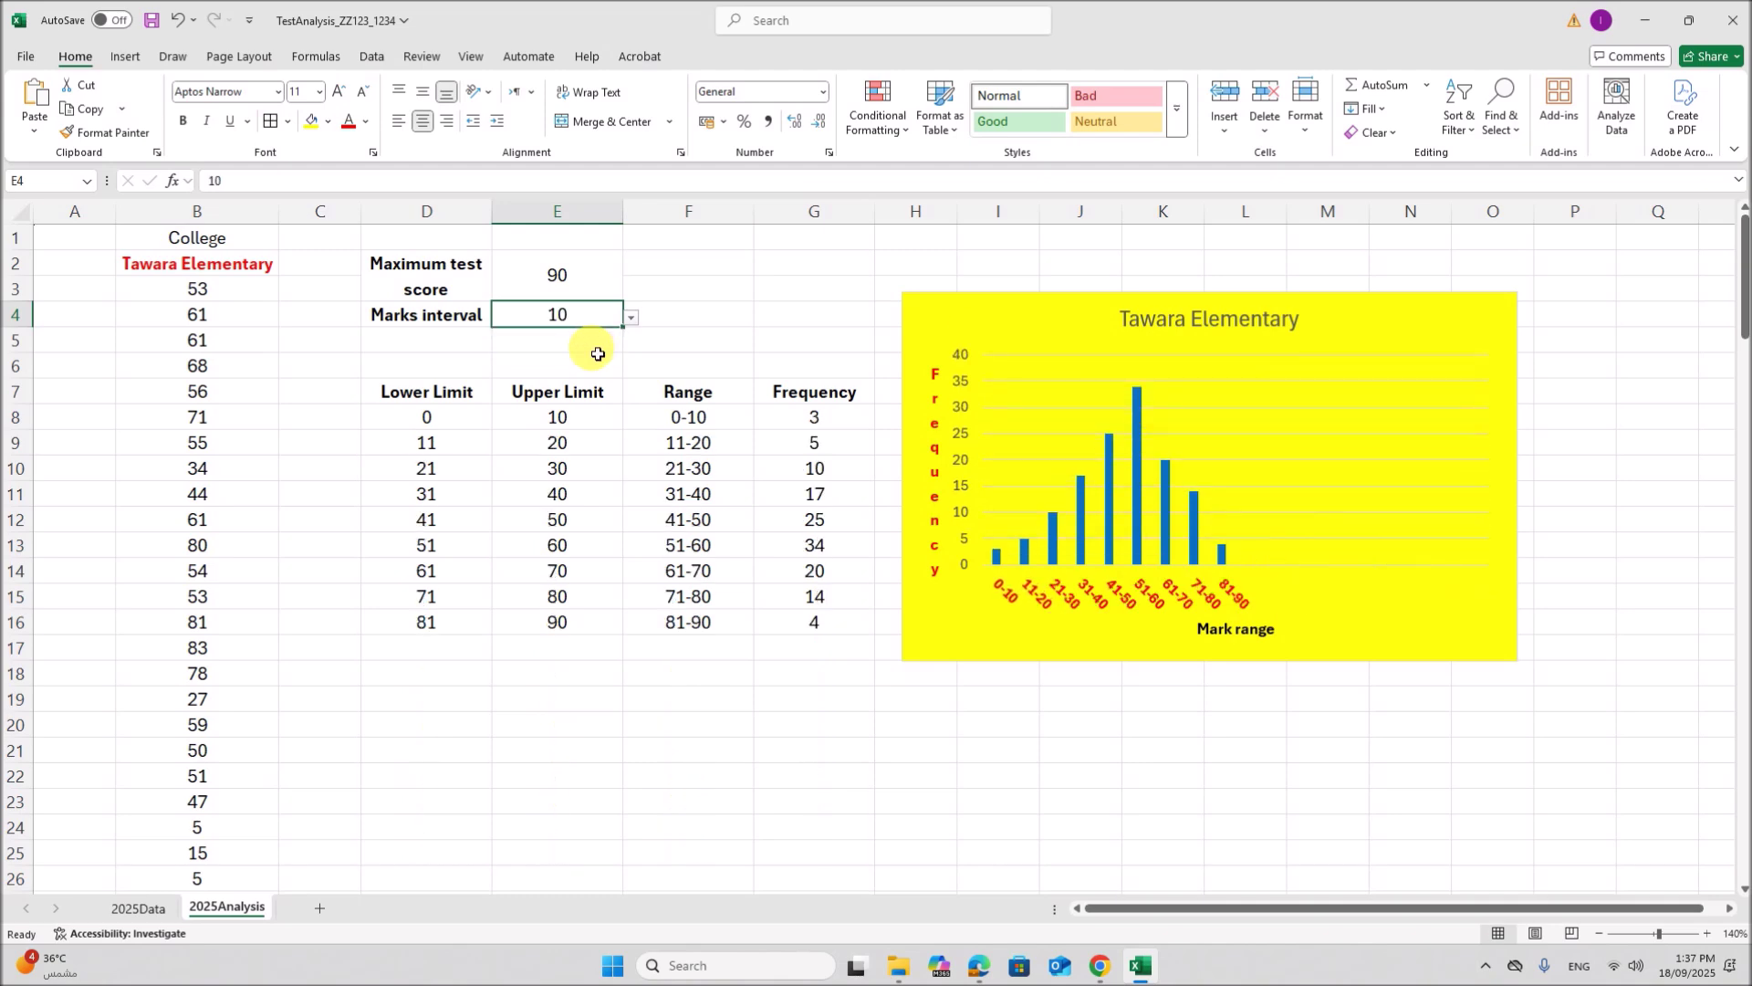
# Step: Check the Tawara Elementary sample chart in the question paper PDF against the workbook's chart, returning to Excel
pyautogui.click(979, 964)
pyautogui.scroll(-3, 938, 819)
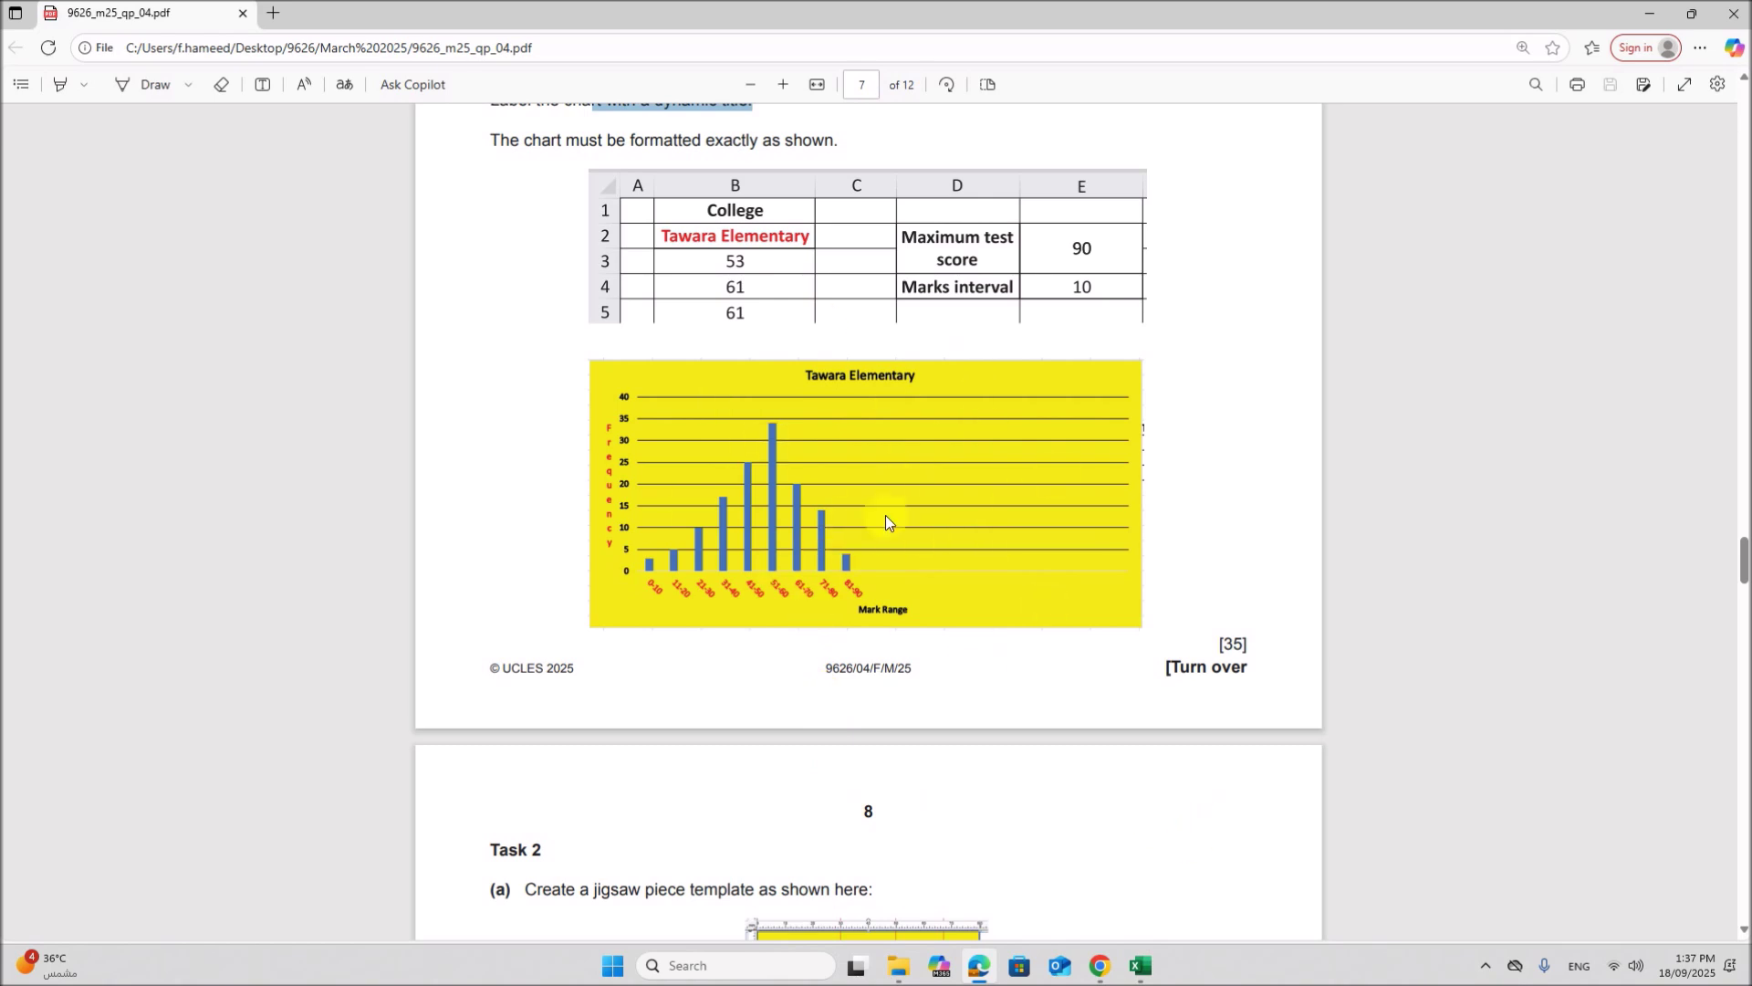
pyautogui.click(1139, 965)
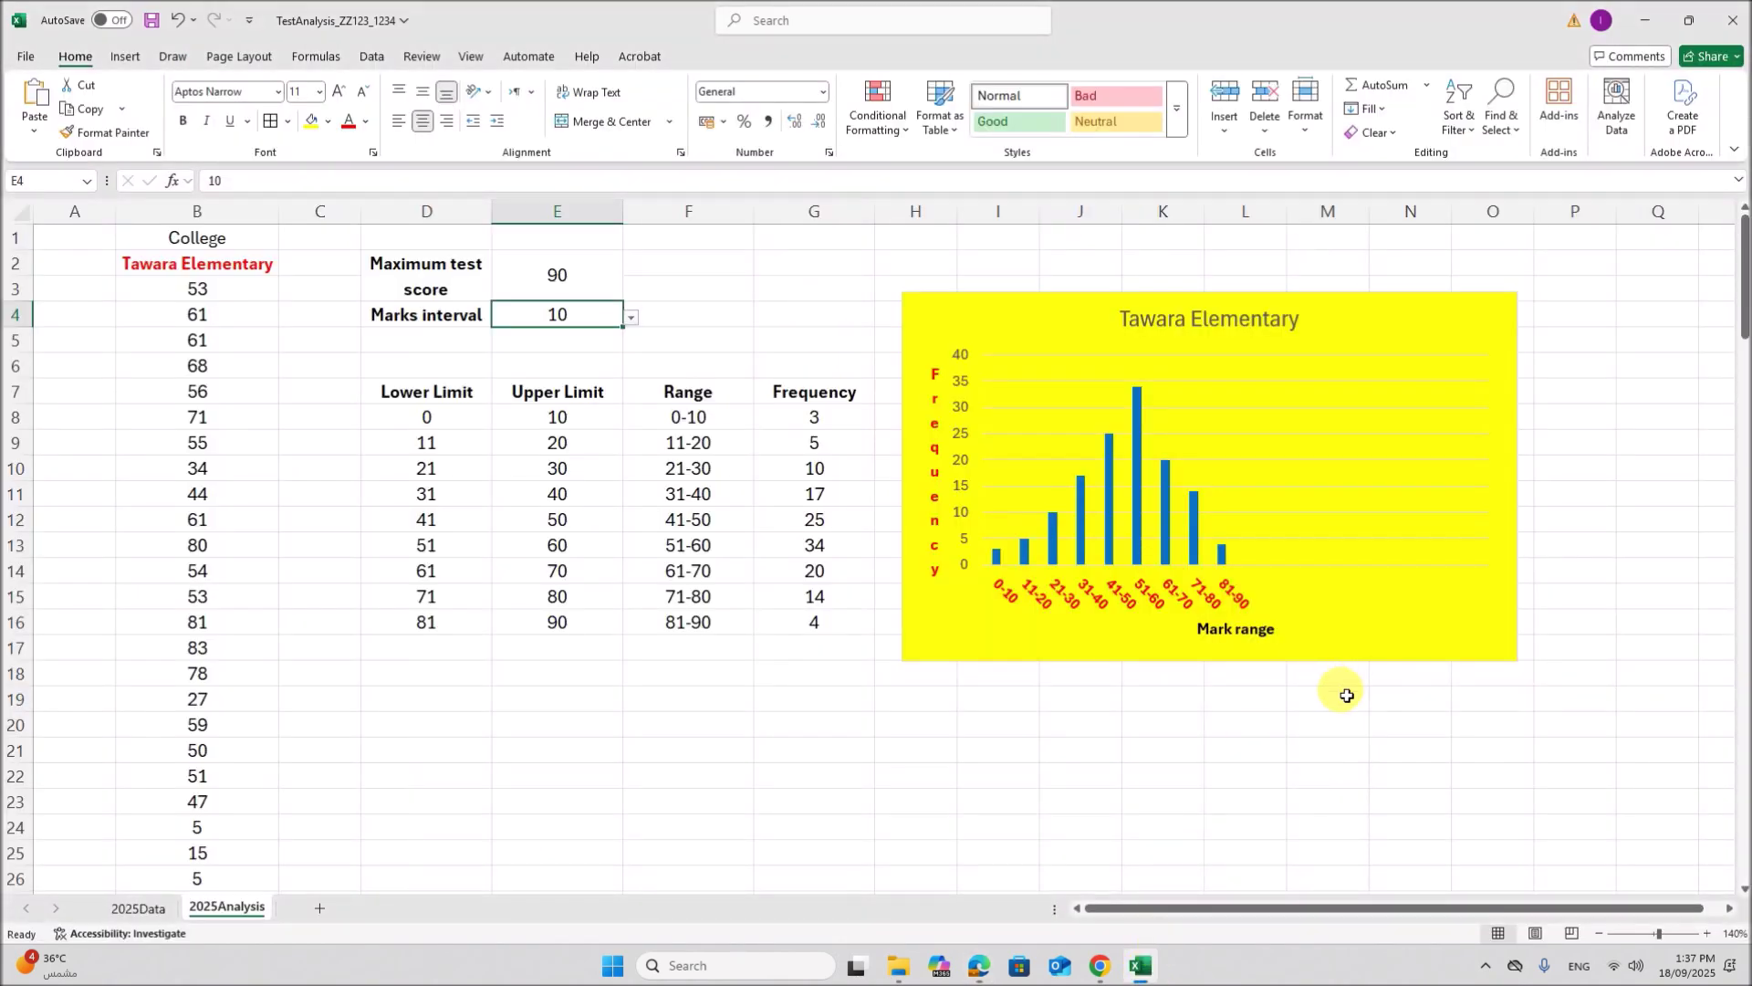
# Step: Move the frequency chart from the 2025Analysis sheet to a new sheet of its own
pyautogui.click(1442, 322)
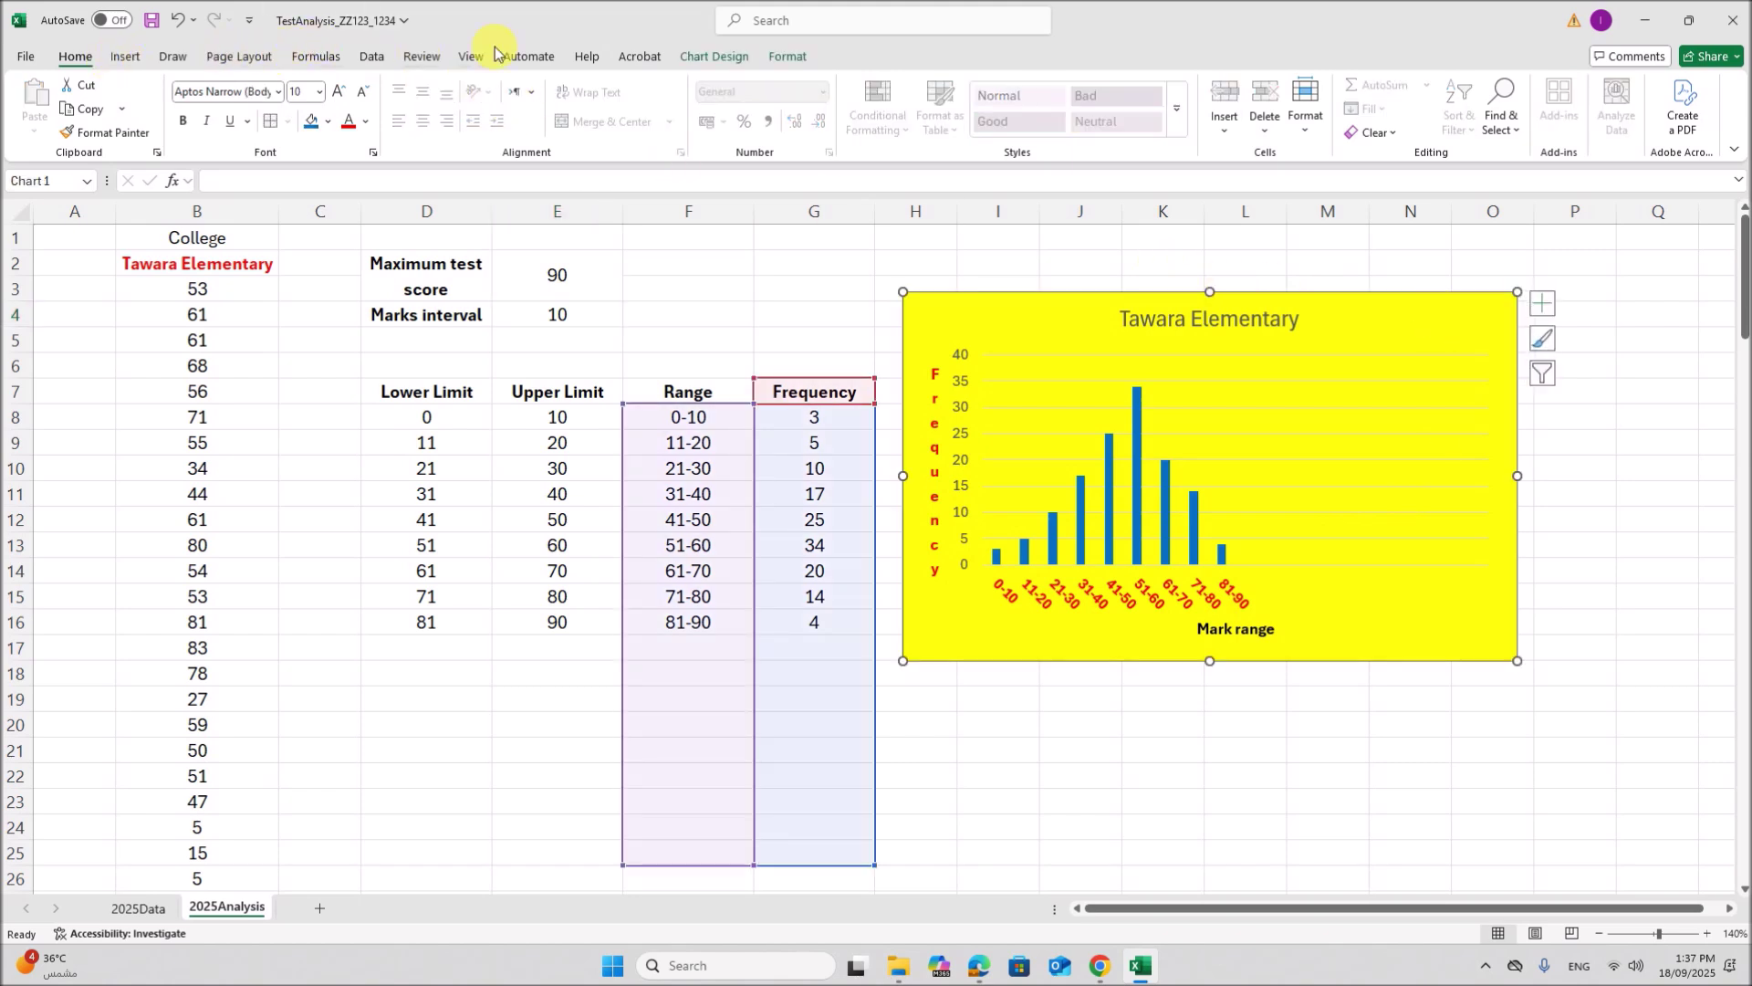
pyautogui.click(715, 61)
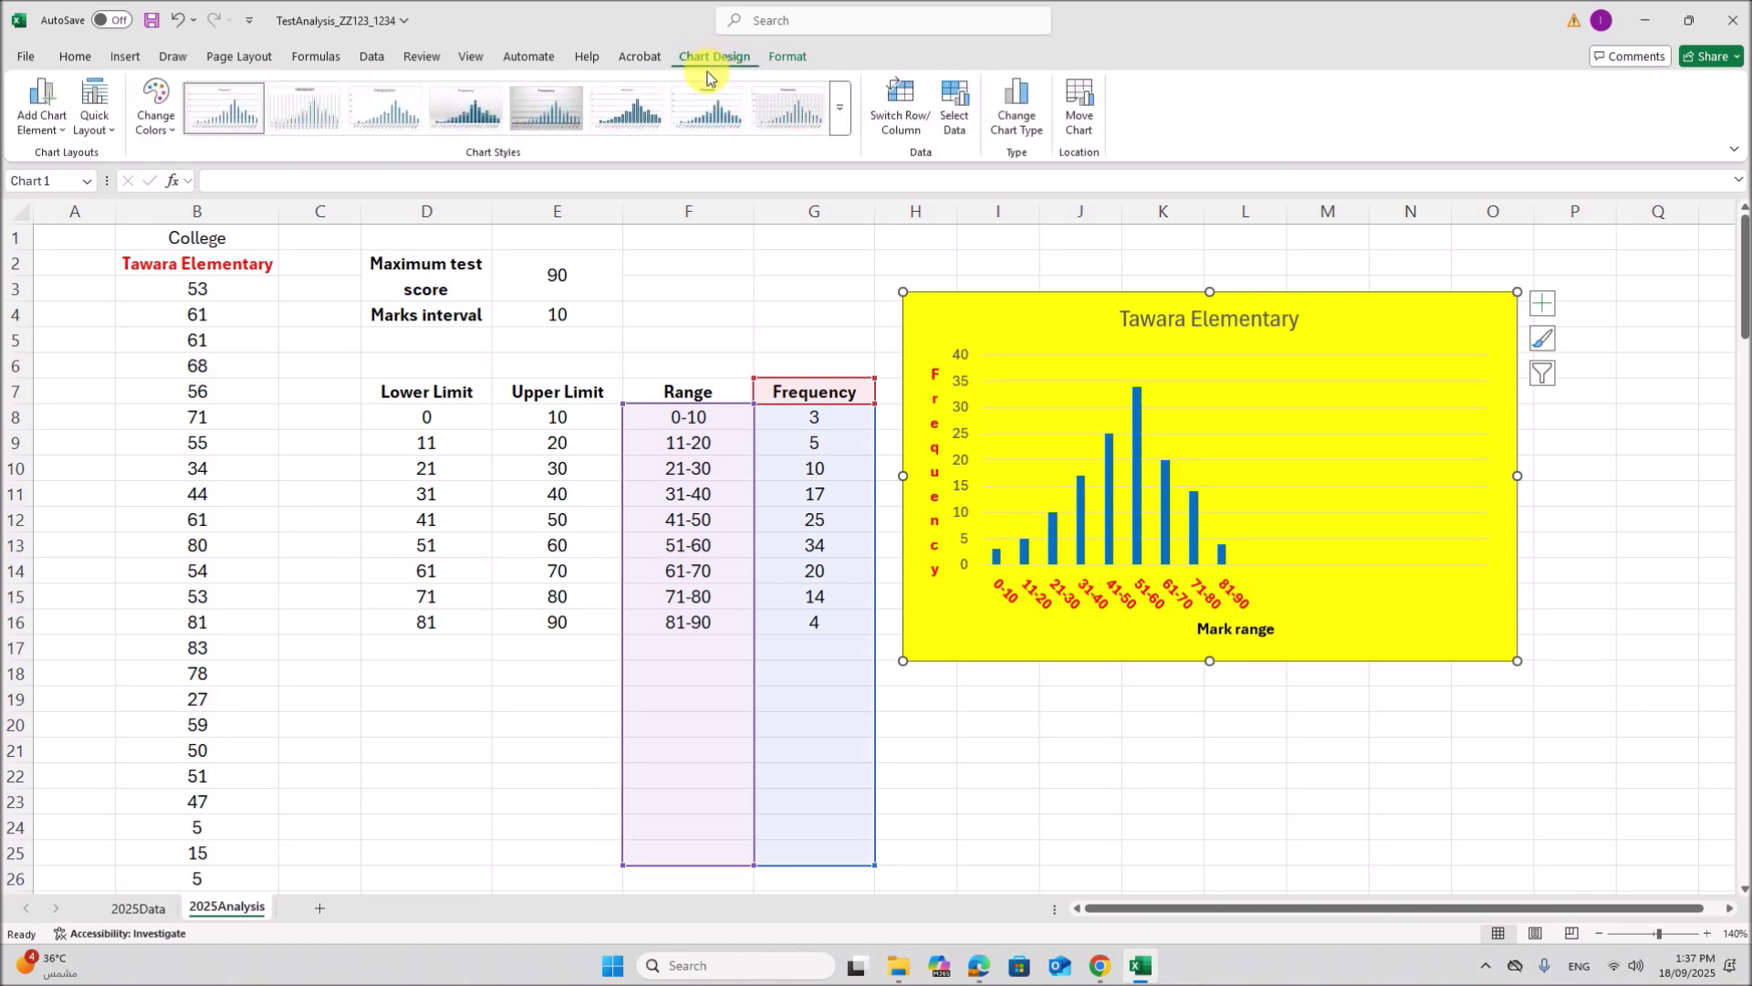
pyautogui.click(1087, 119)
pyautogui.click(1115, 561)
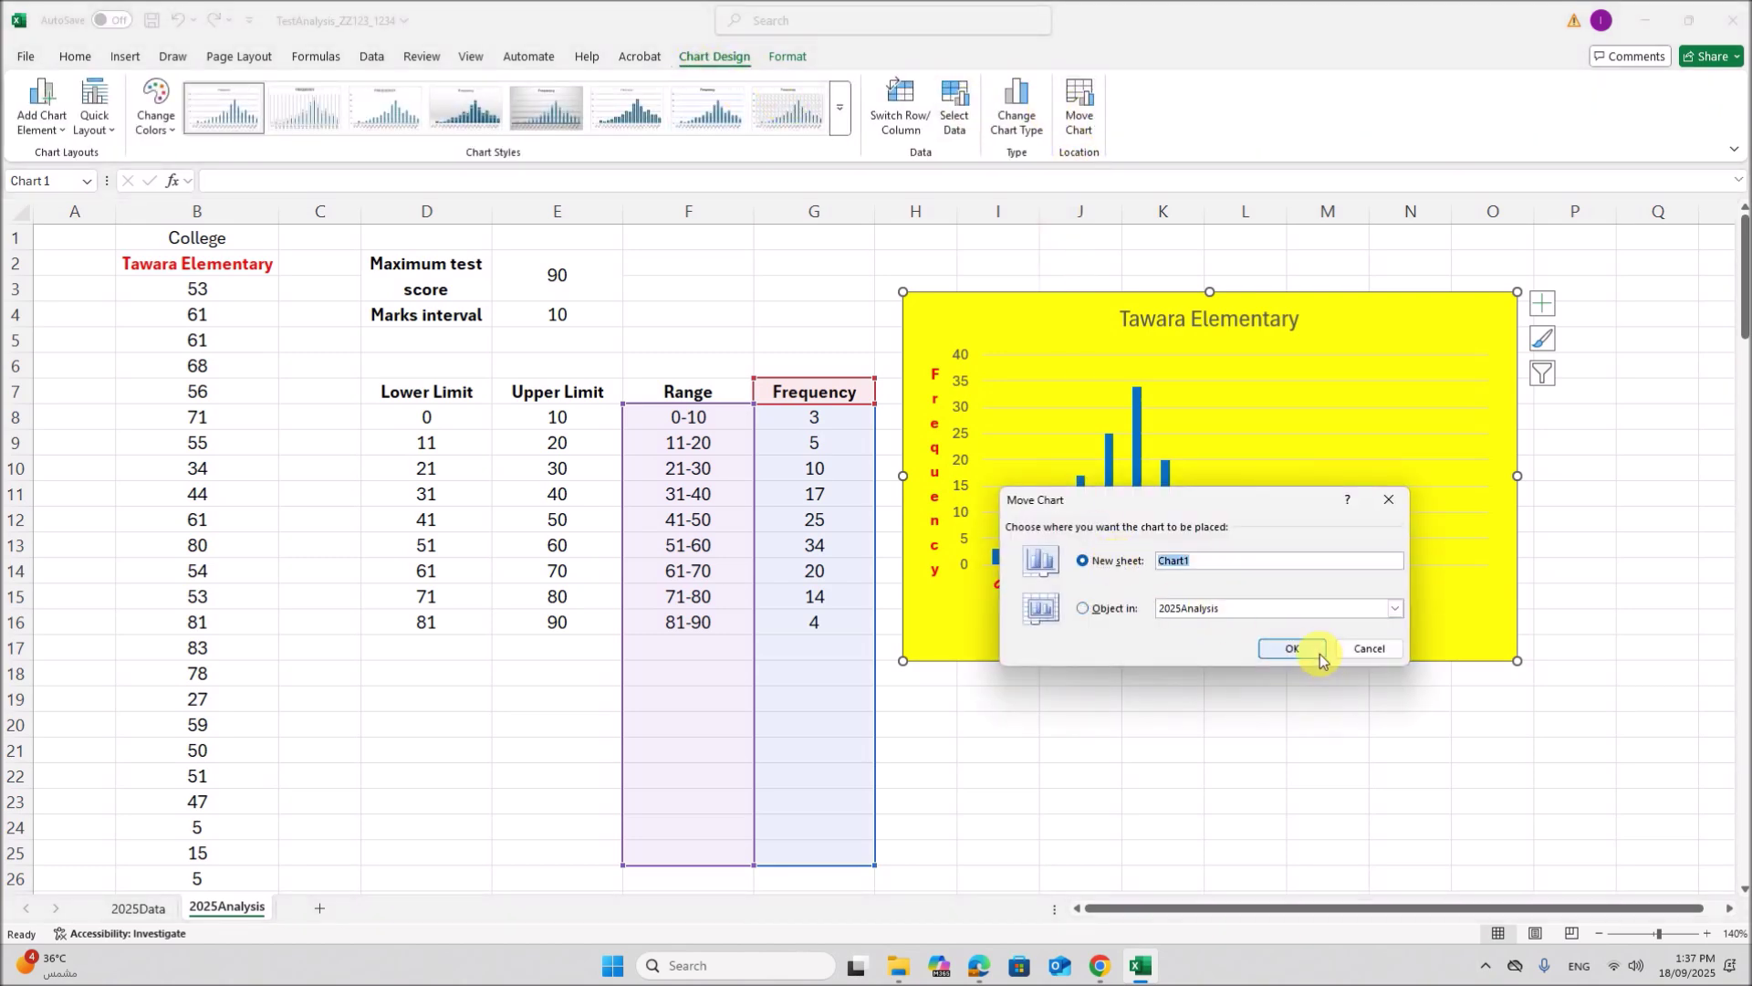
pyautogui.click(1293, 649)
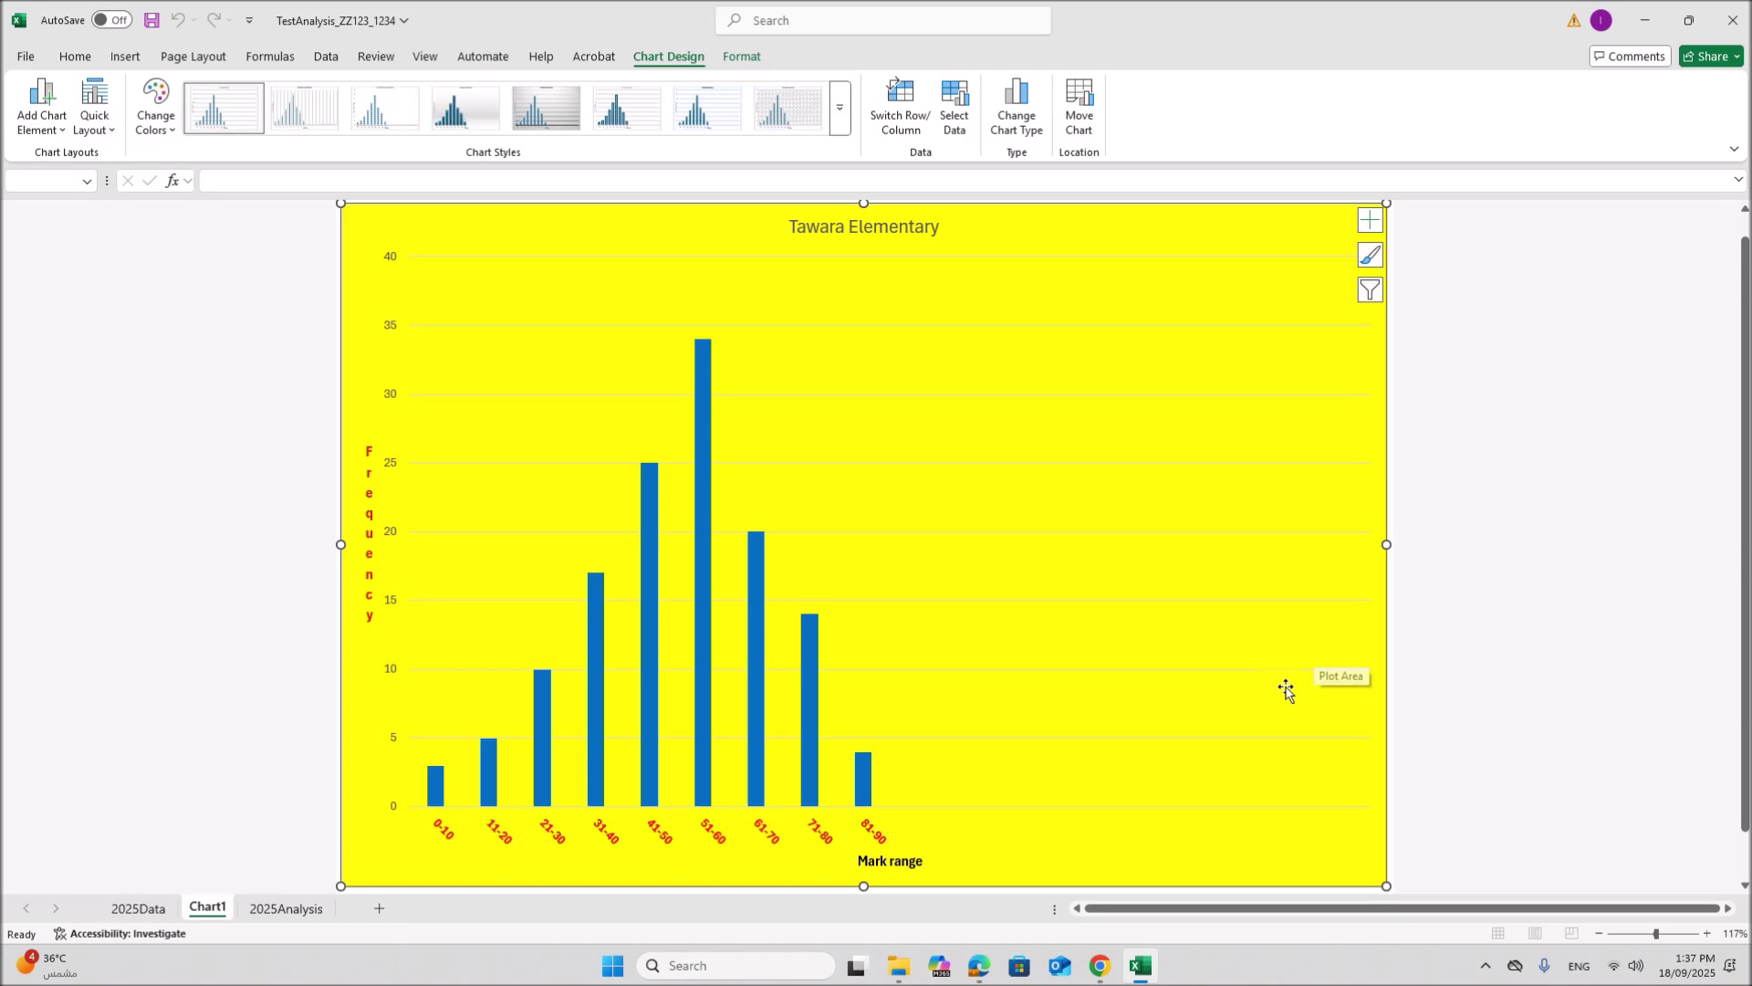
# Step: Look over the 2025Data and 2025Analysis sheets and rename the new chart sheet as Chart
pyautogui.click(139, 907)
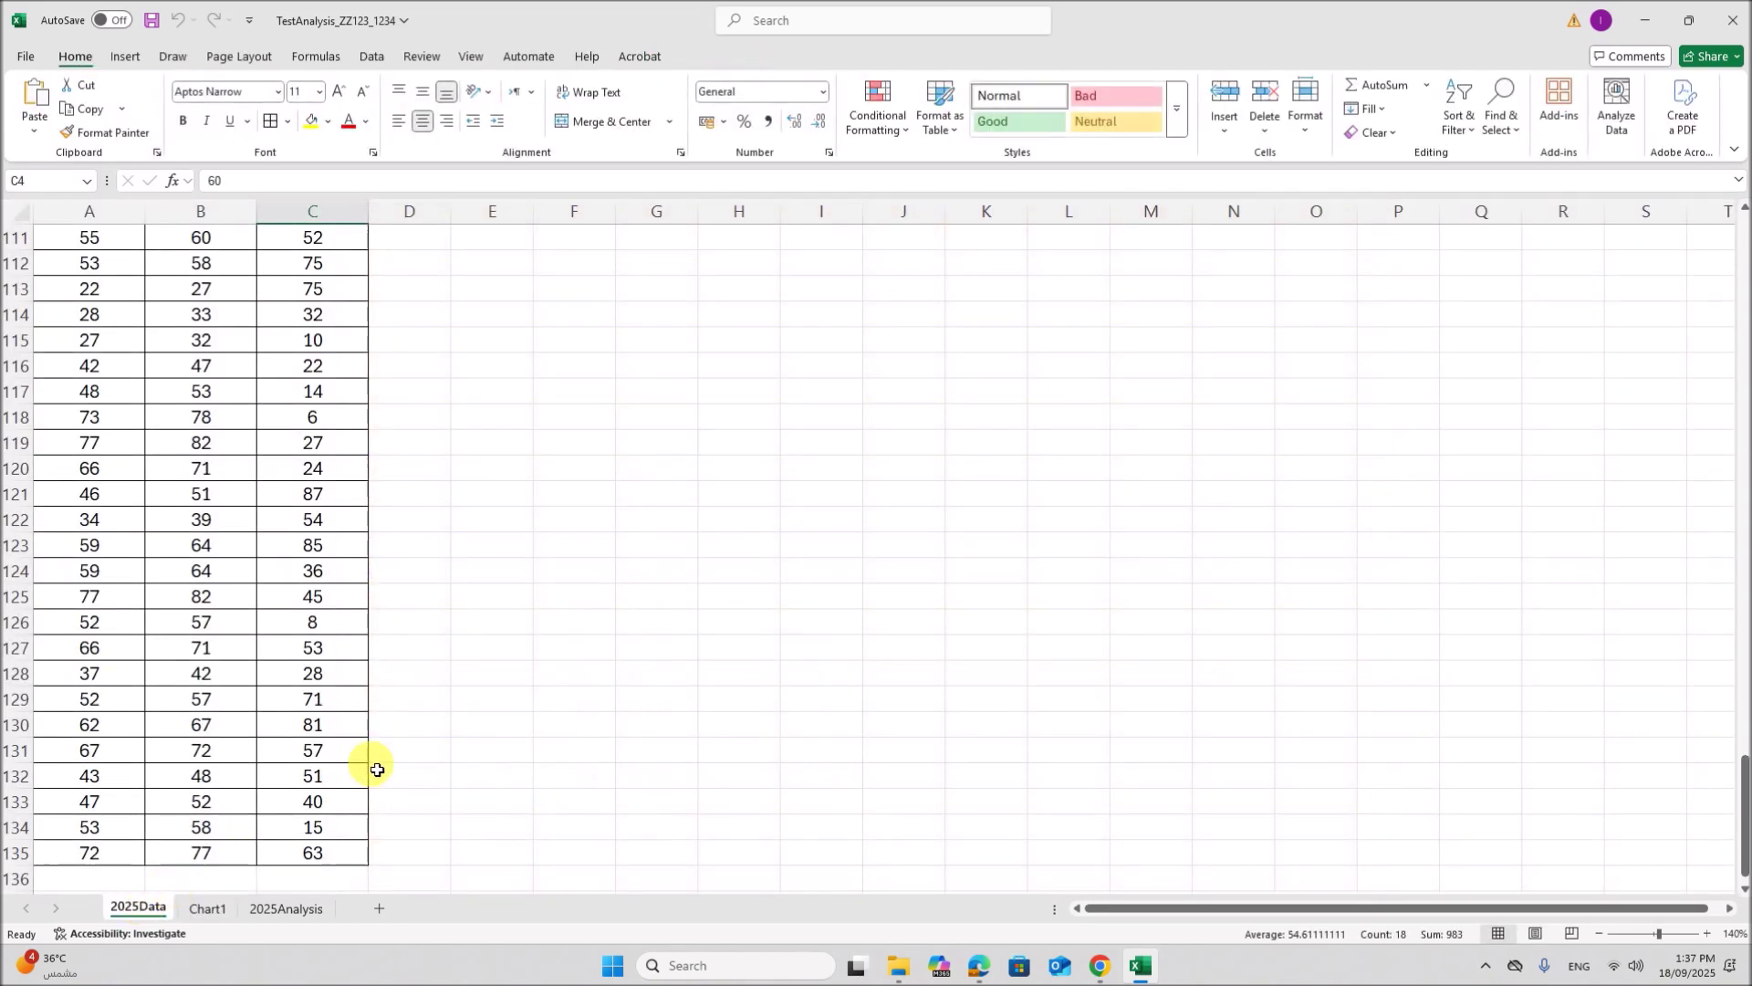
pyautogui.scroll(20, 476, 603)
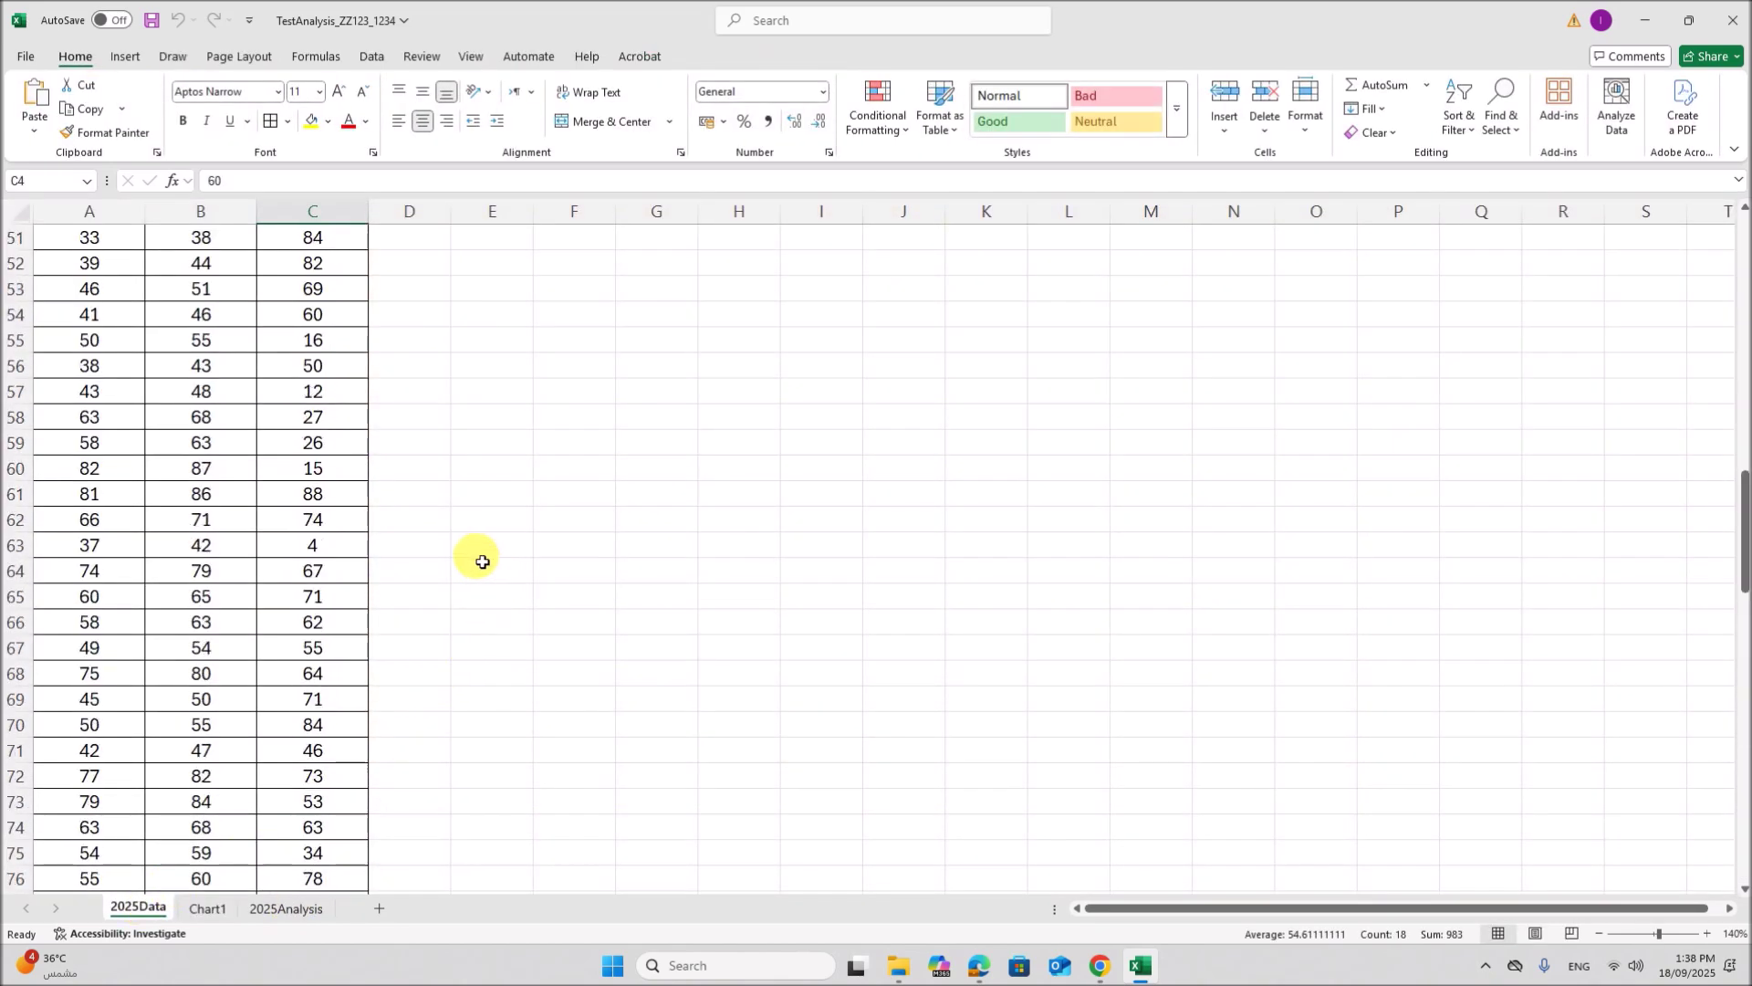
pyautogui.click(285, 908)
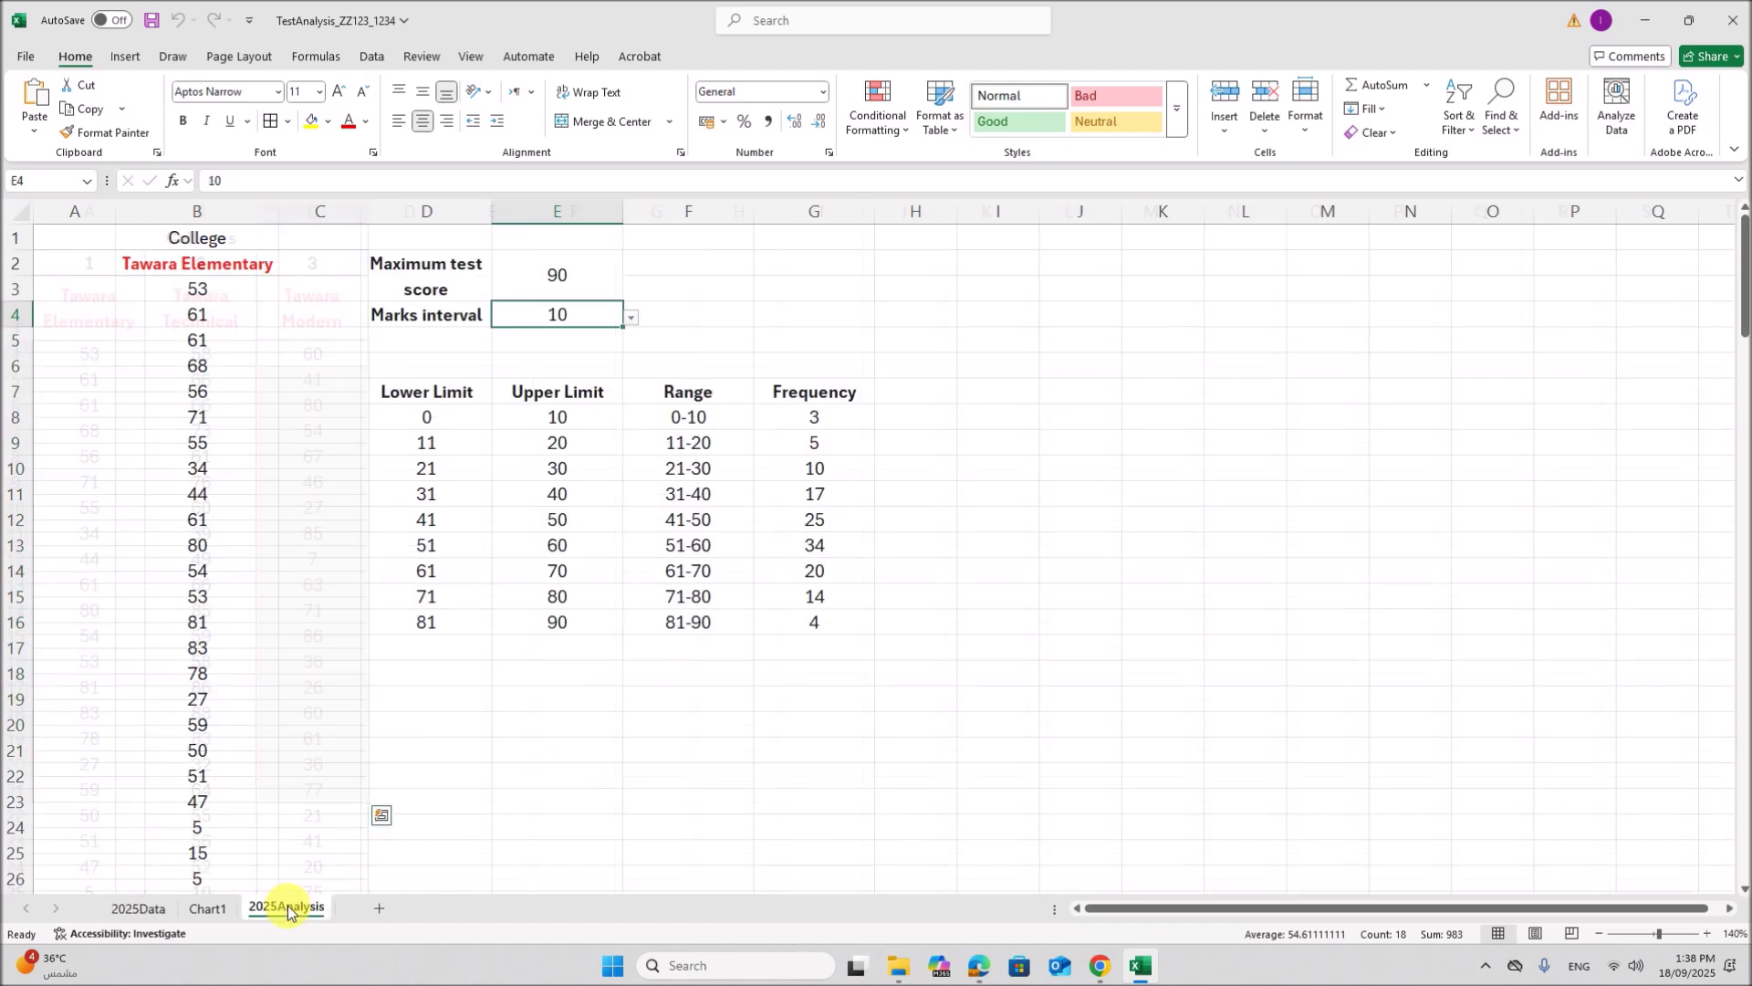
pyautogui.click(217, 908)
pyautogui.doubleClick(219, 908)
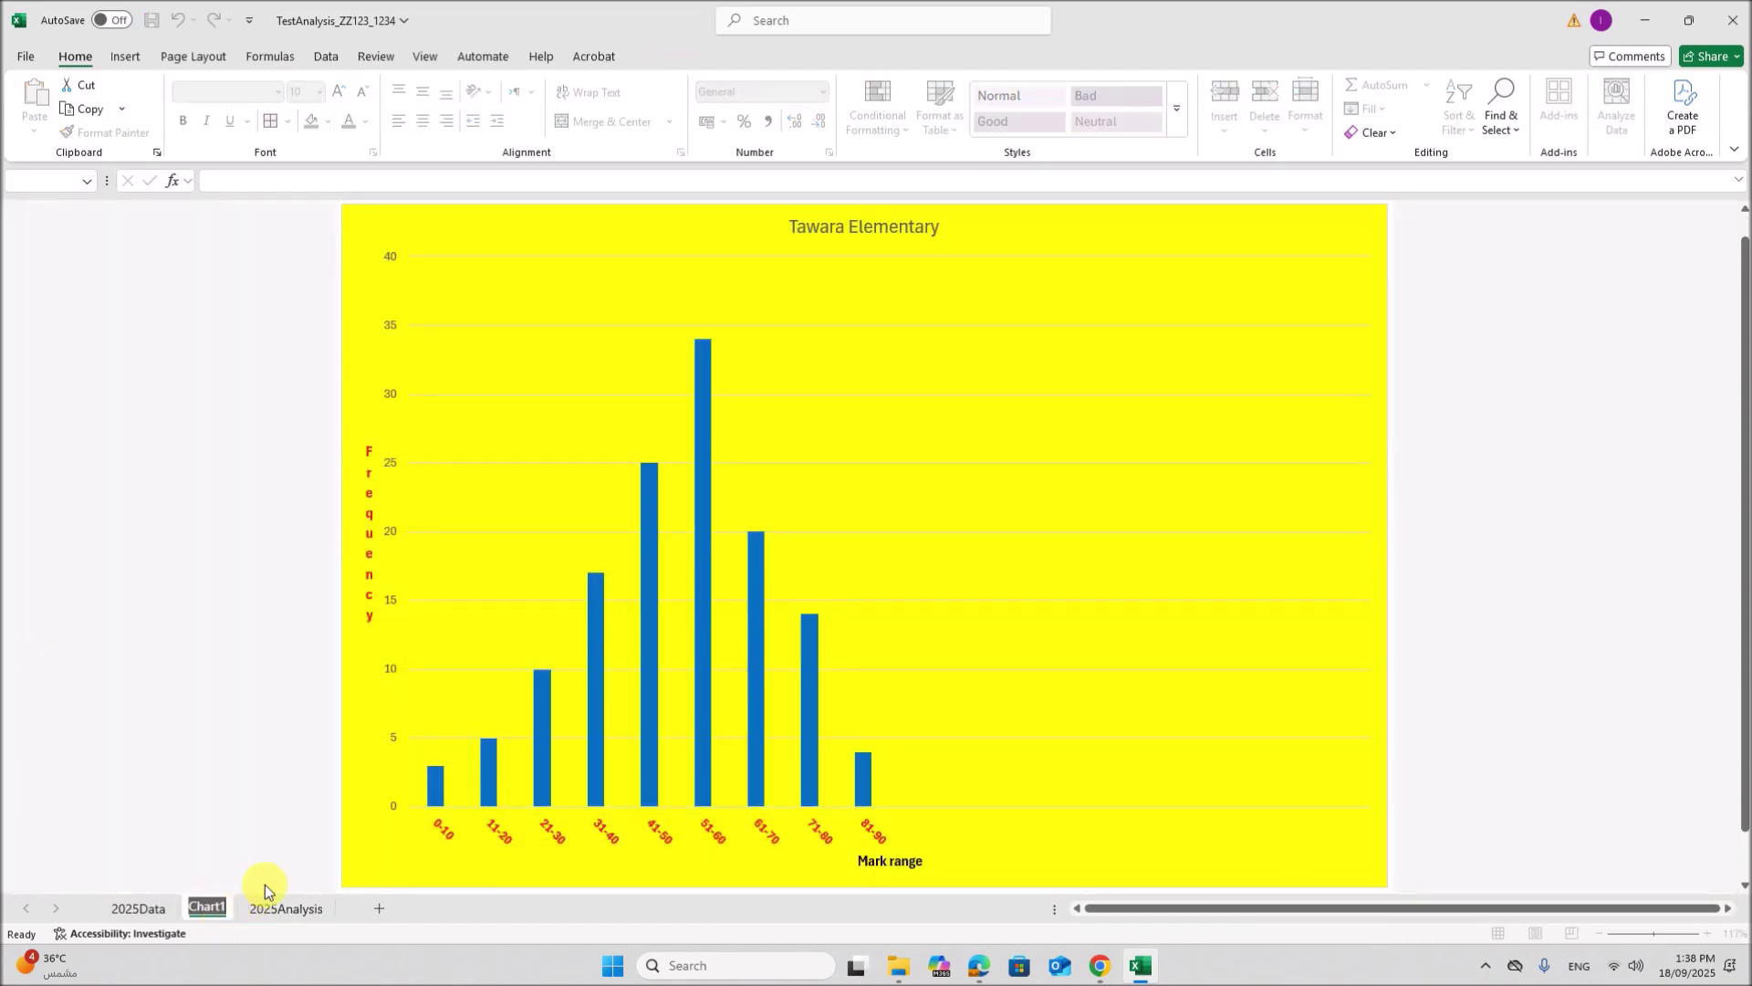
pyautogui.write('Chart')
pyautogui.press('Return')
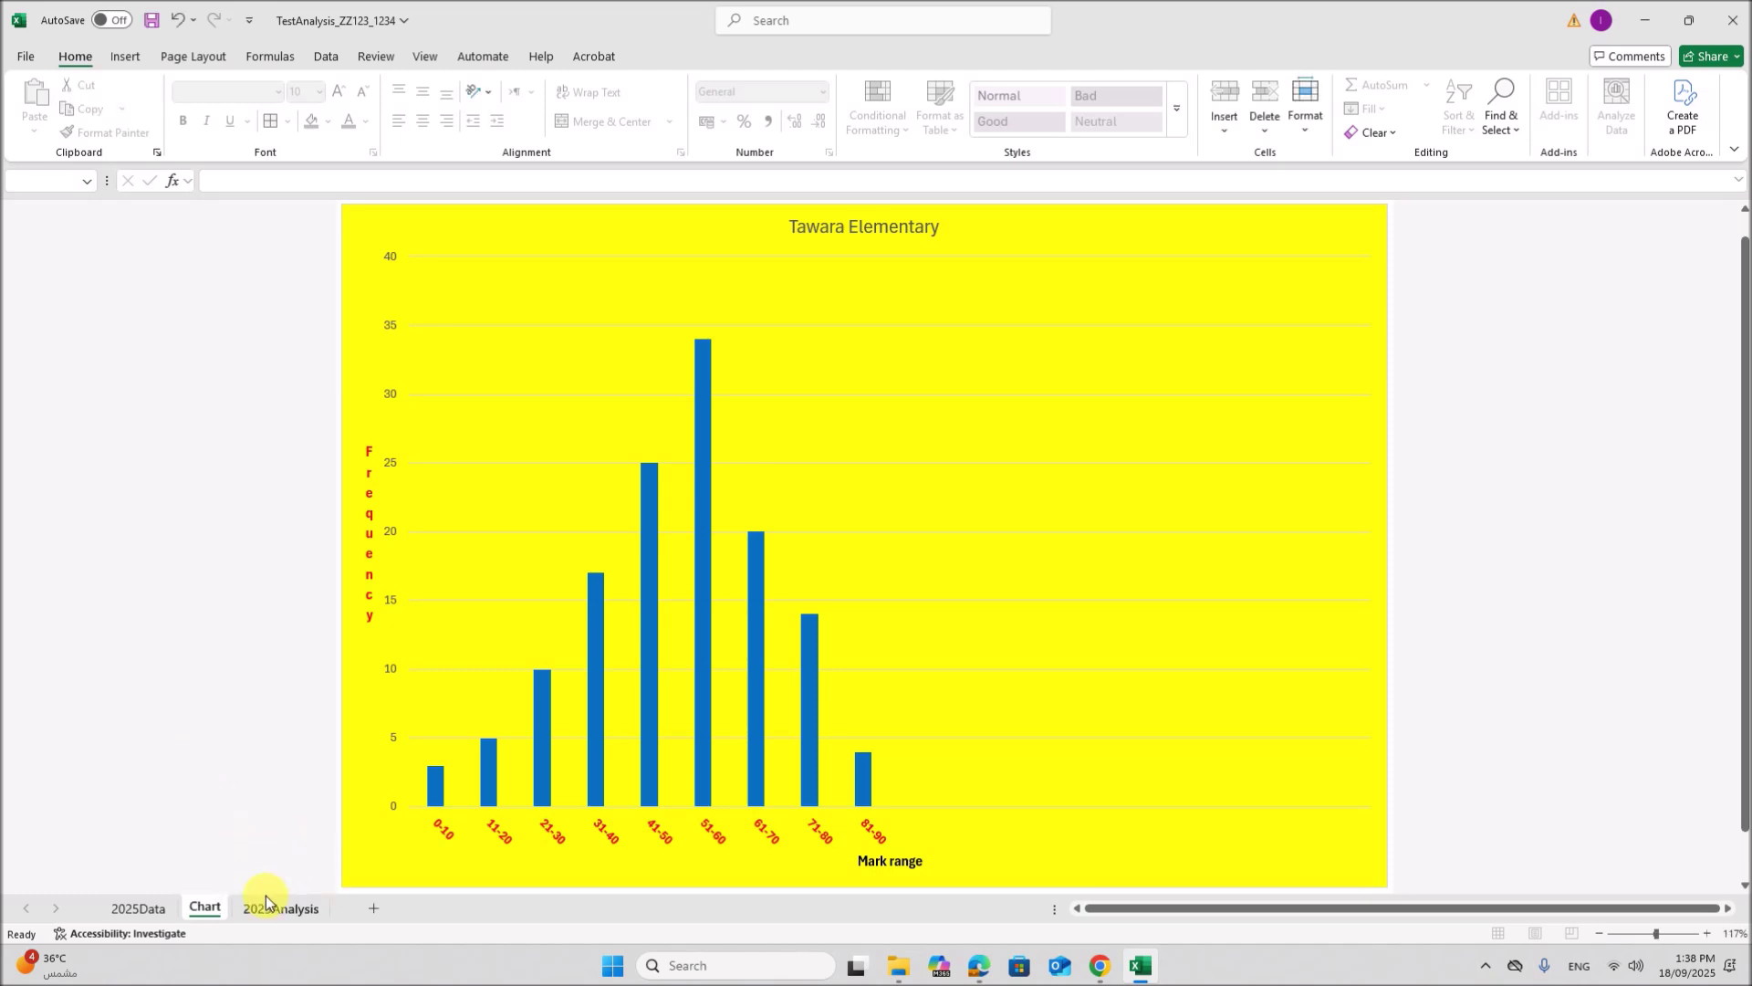
# Step: Set the marks interval on the 2025Analysis sheet to 5 and view the chart on the Chart sheet
pyautogui.click(274, 908)
pyautogui.click(631, 317)
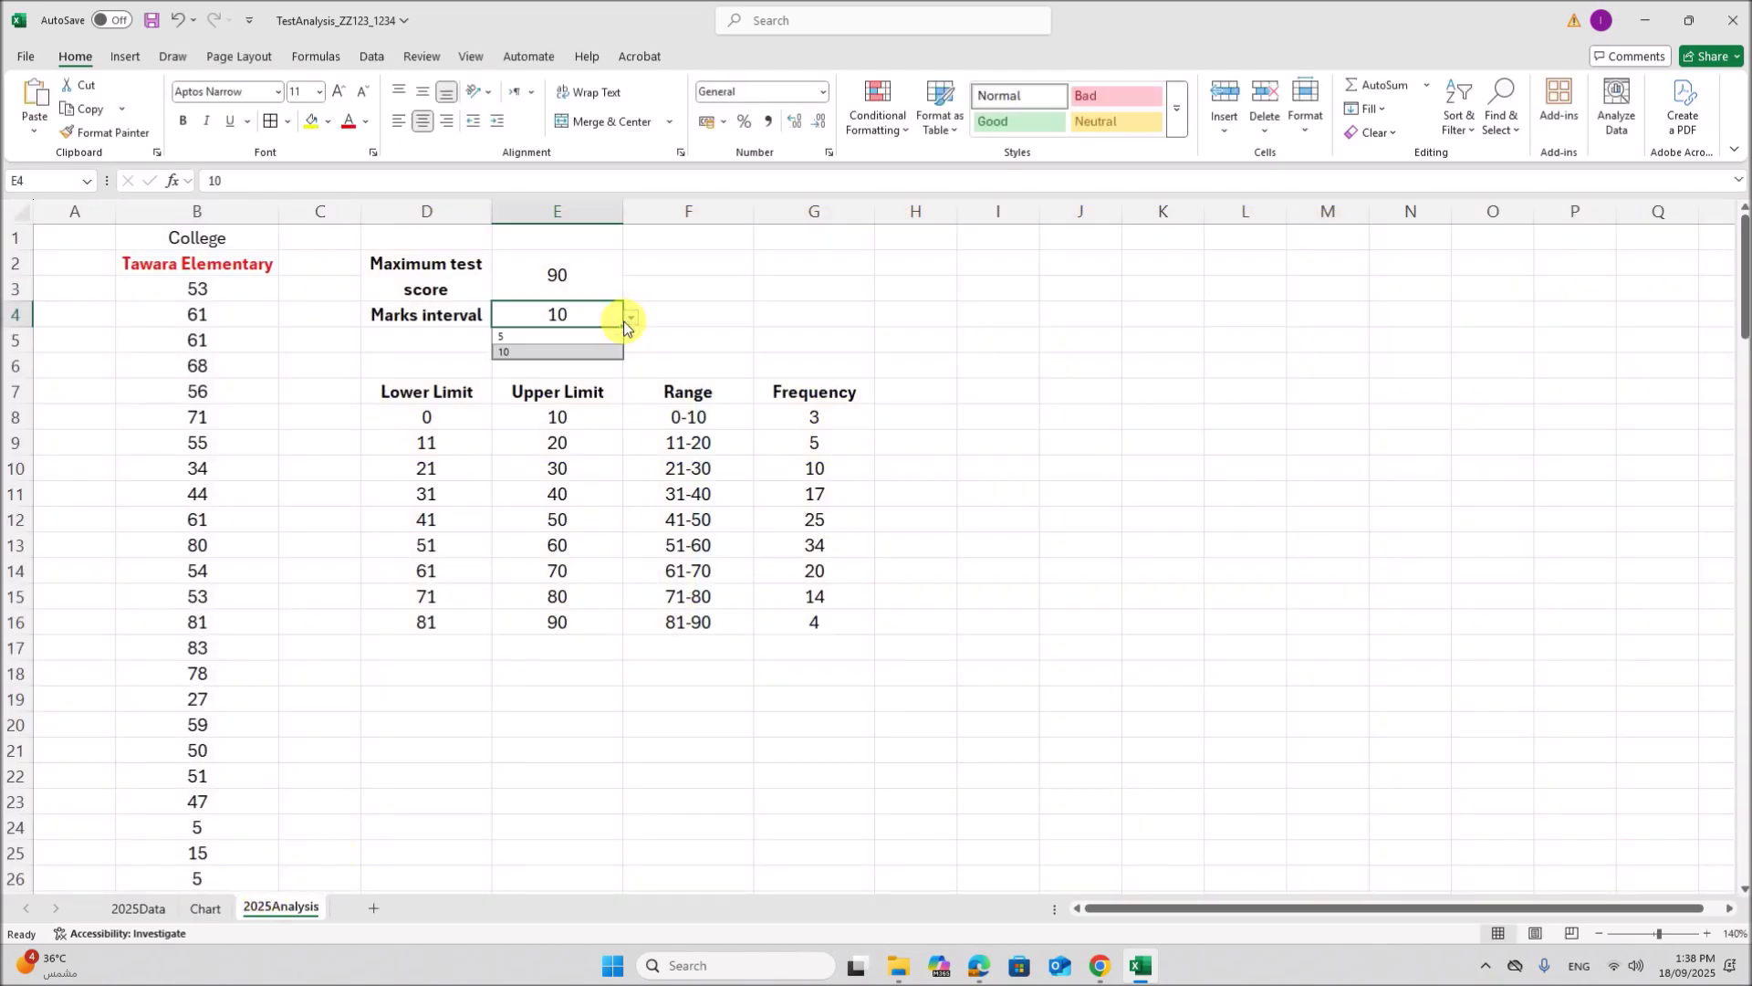
pyautogui.click(525, 335)
pyautogui.click(203, 909)
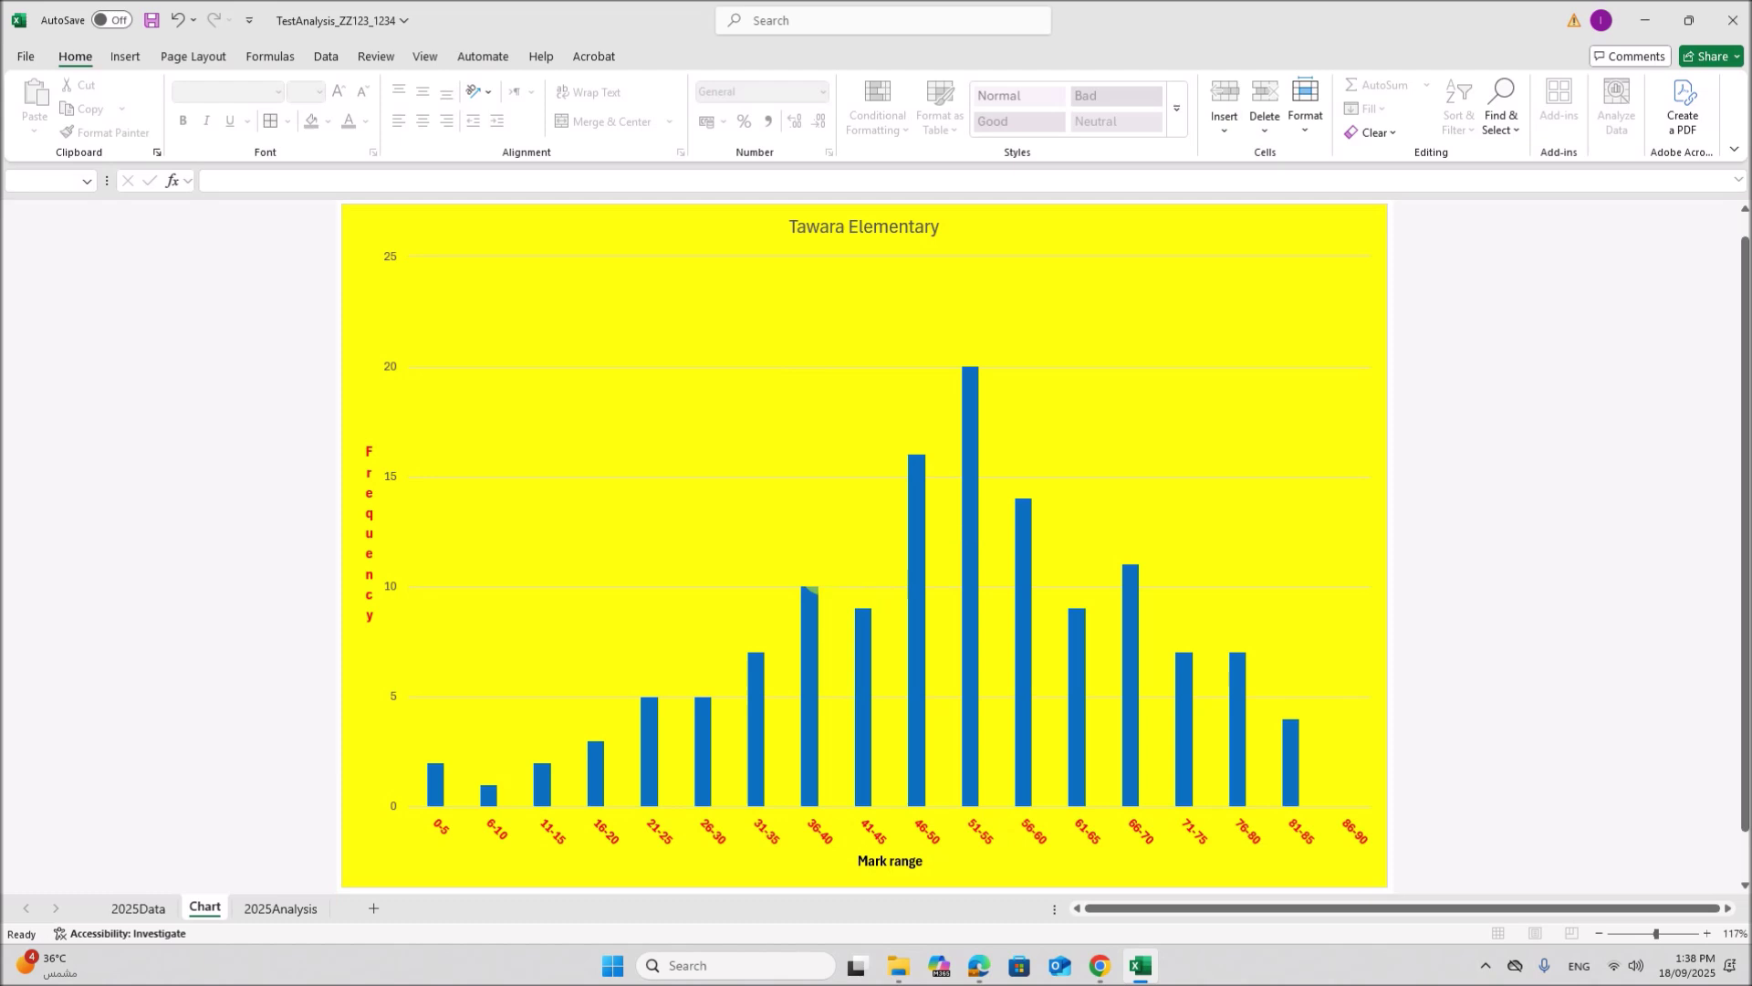
pyautogui.click(978, 636)
# Step: Switch to the question paper PDF and review the Task 1 chart requirements, both sample charts and the start of Task 2
pyautogui.click(978, 966)
pyautogui.scroll(-1, 979, 662)
pyautogui.scroll(-3, 983, 659)
pyautogui.scroll(6, 985, 657)
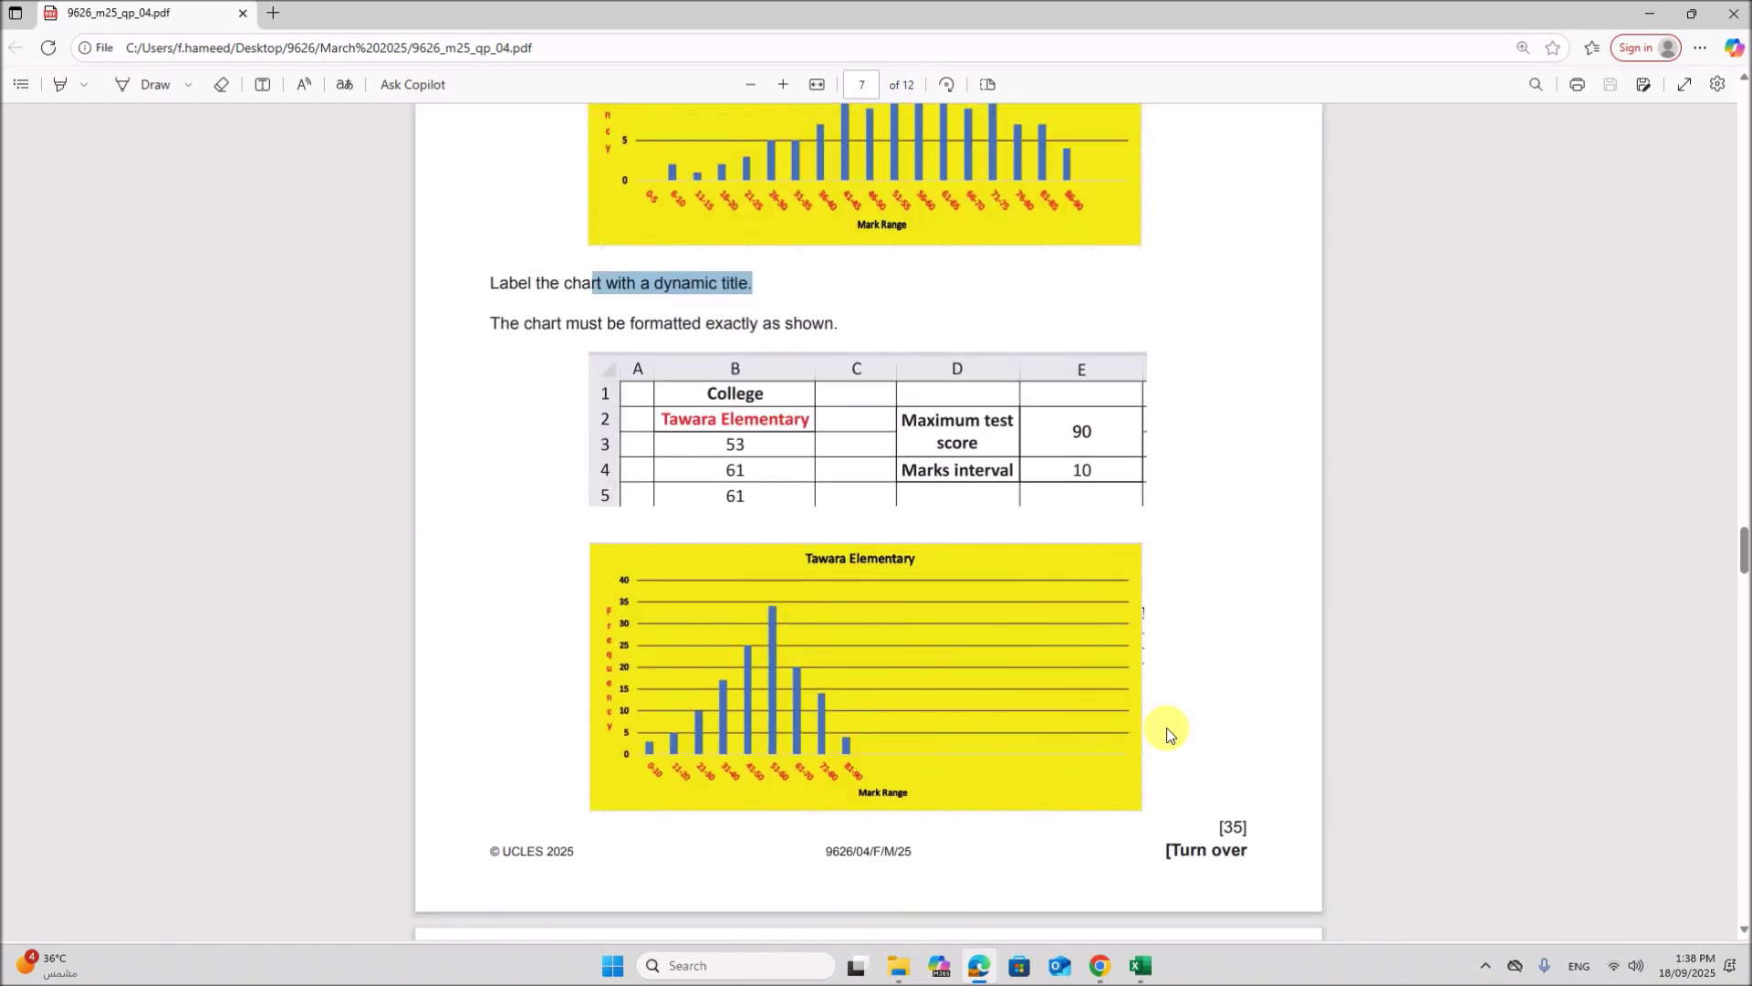
pyautogui.scroll(2, 1141, 717)
pyautogui.scroll(-10, 1141, 713)
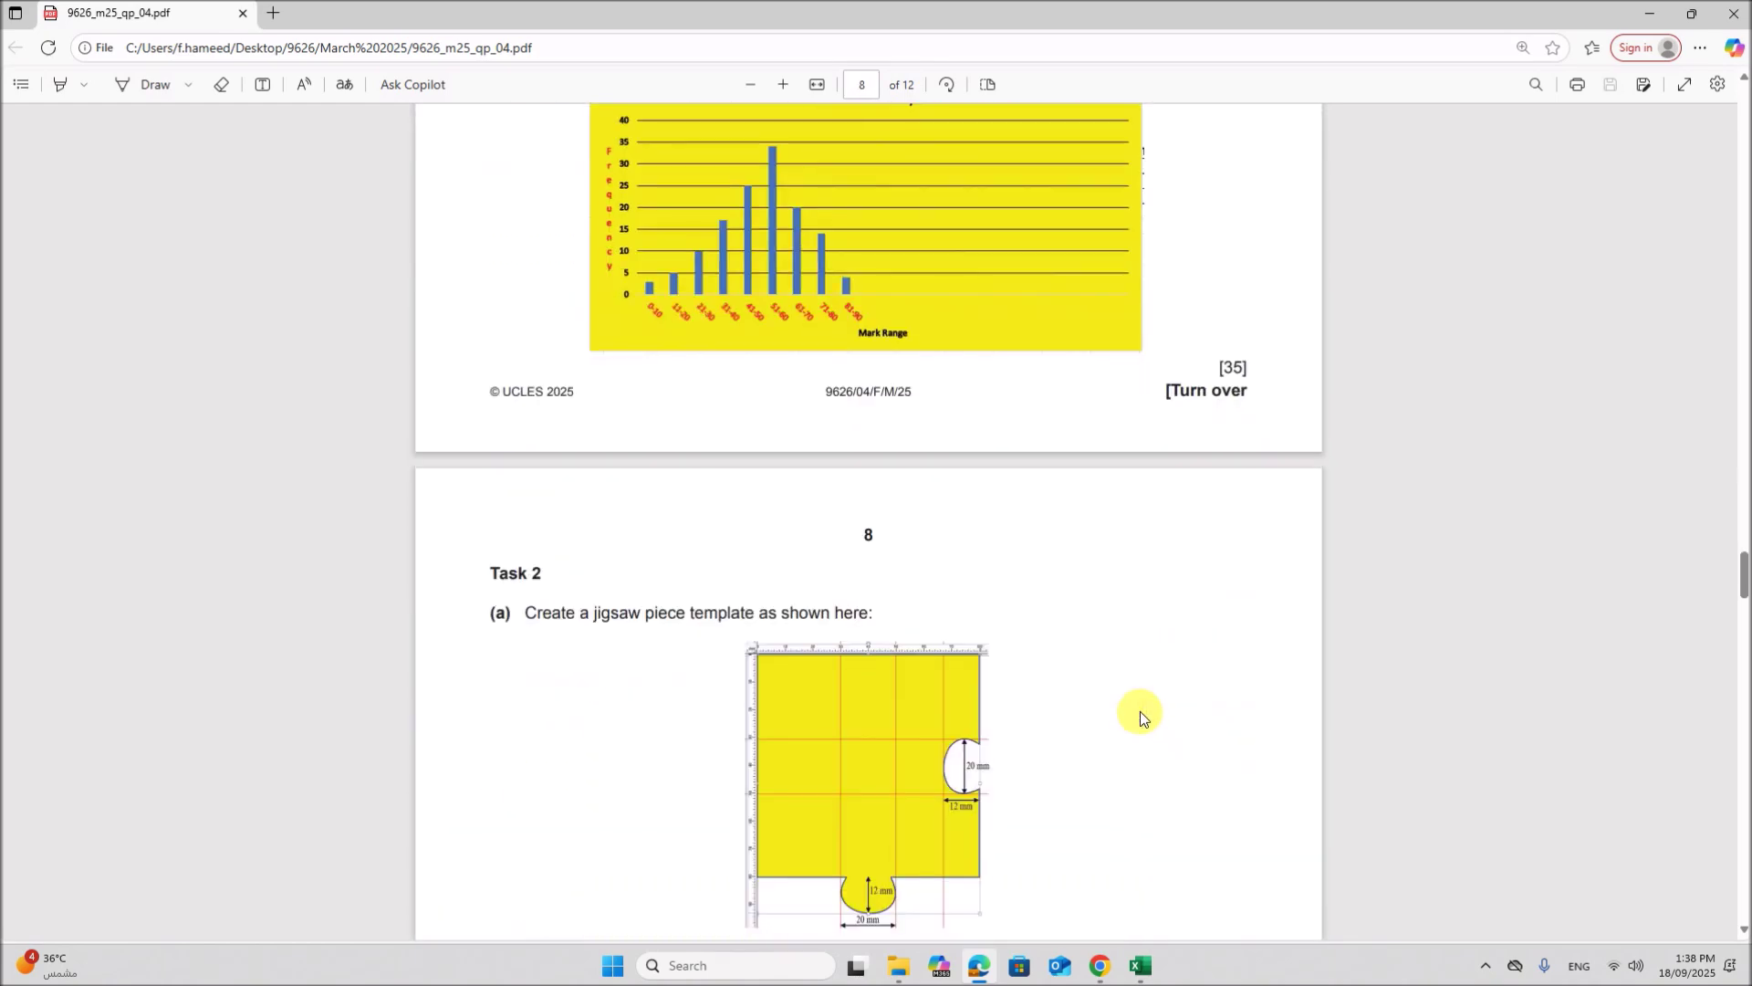
pyautogui.scroll(6, 1029, 616)
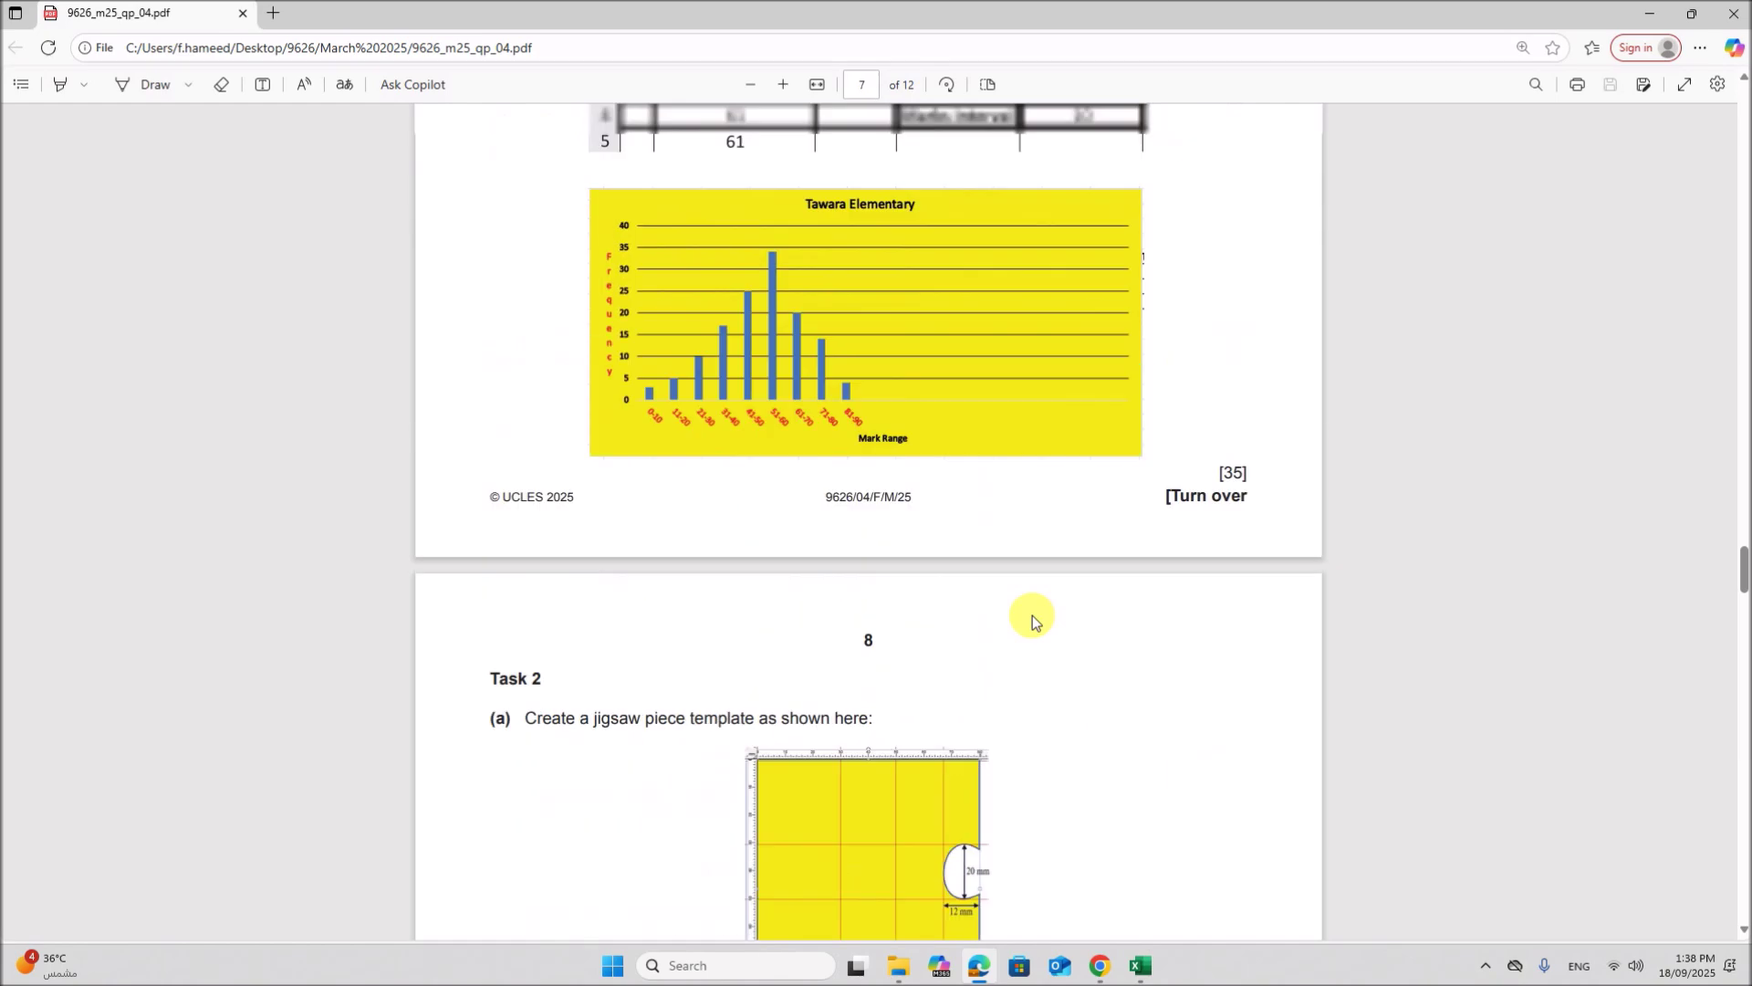
pyautogui.scroll(15, 1030, 617)
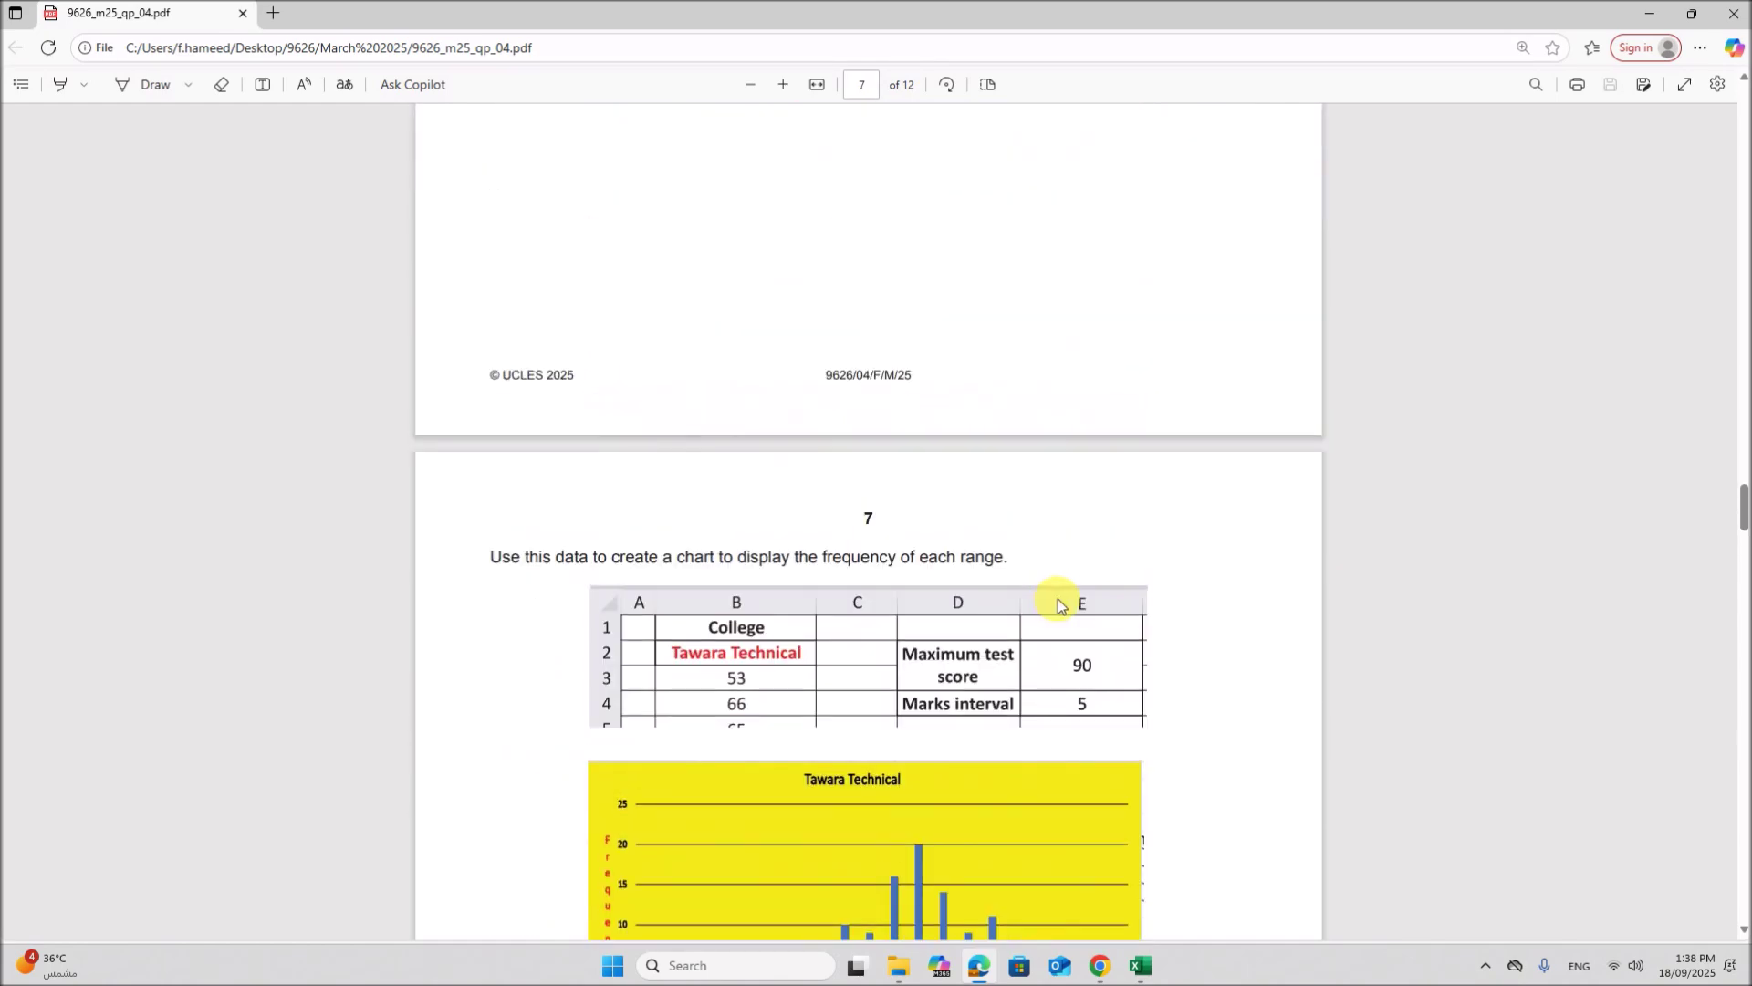
pyautogui.scroll(4, 1049, 589)
pyautogui.scroll(-15, 1058, 579)
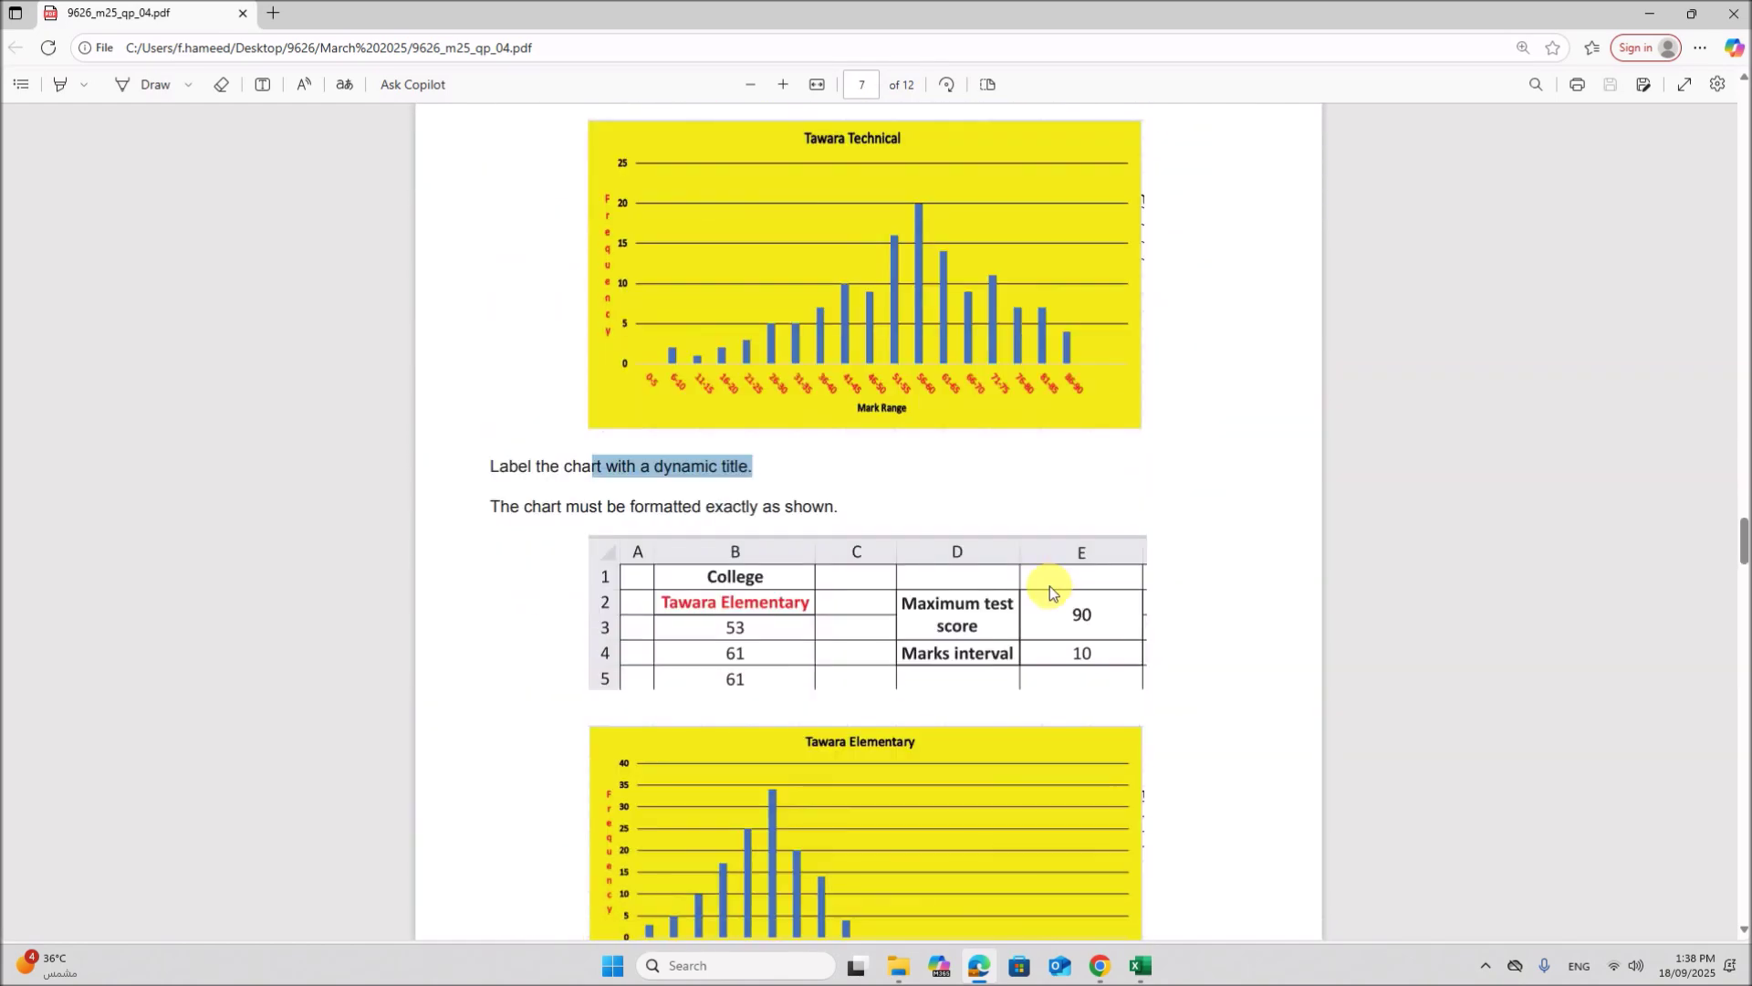